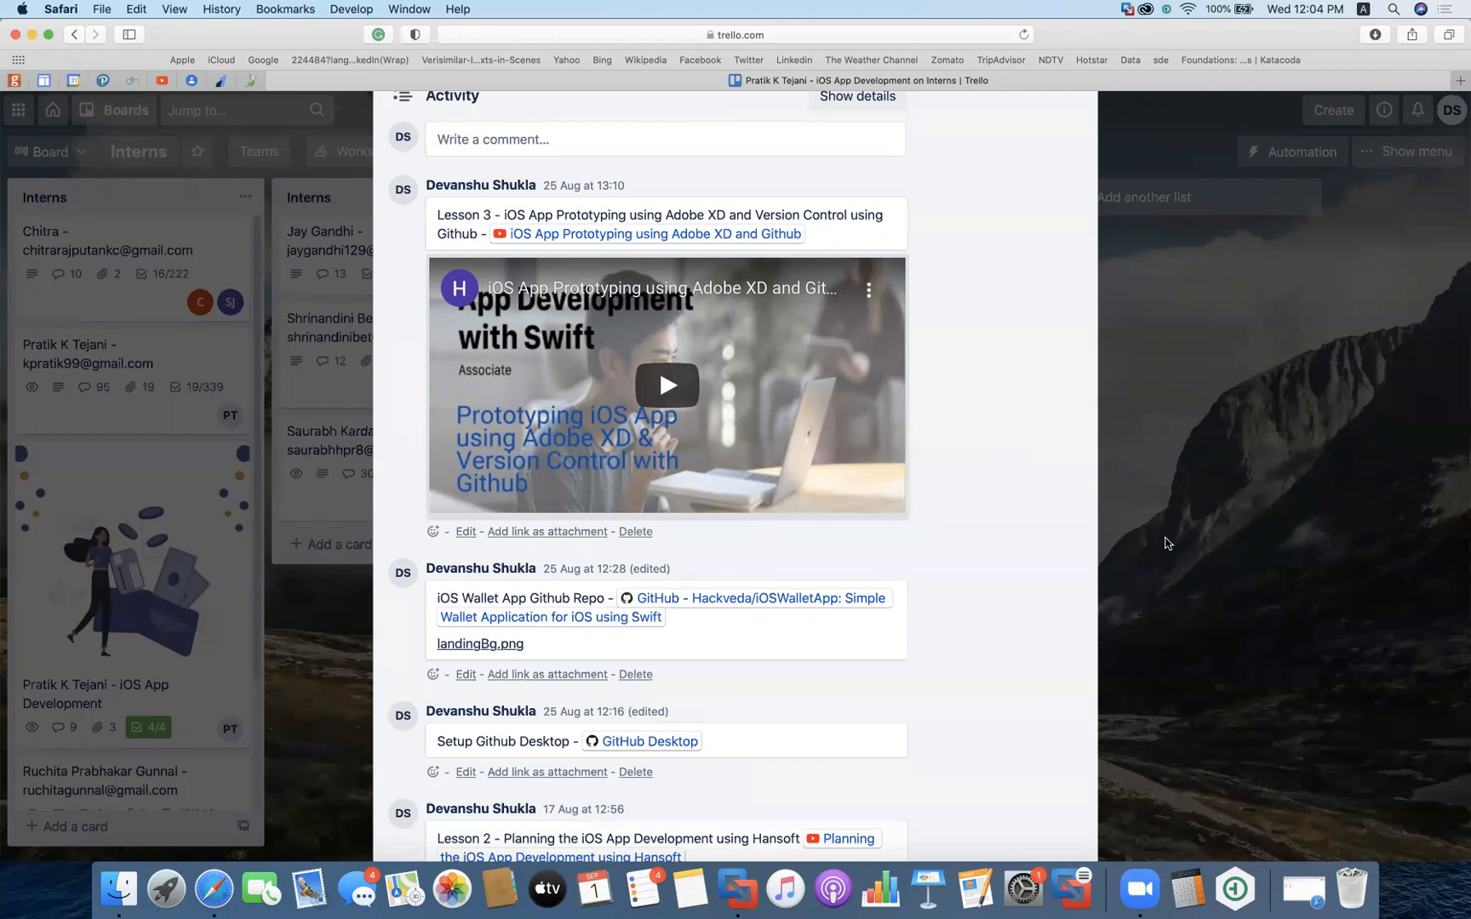
Switch to Adobe XD and open the recent iOSWalletAppXD file stored in the Downloads folder
key("super+space")
type("adobe xd")
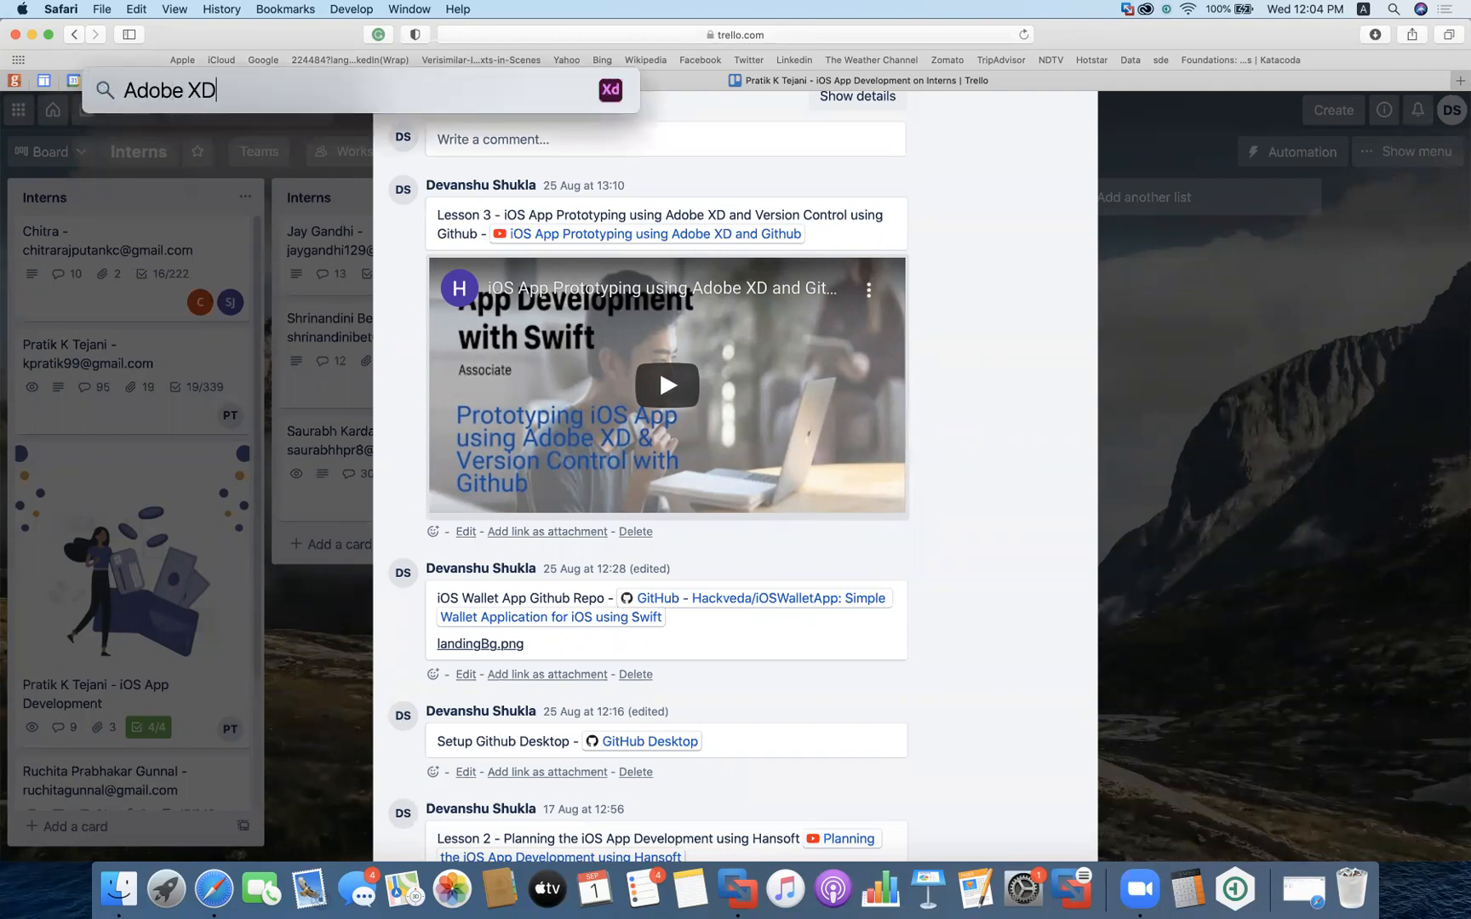
key("Return")
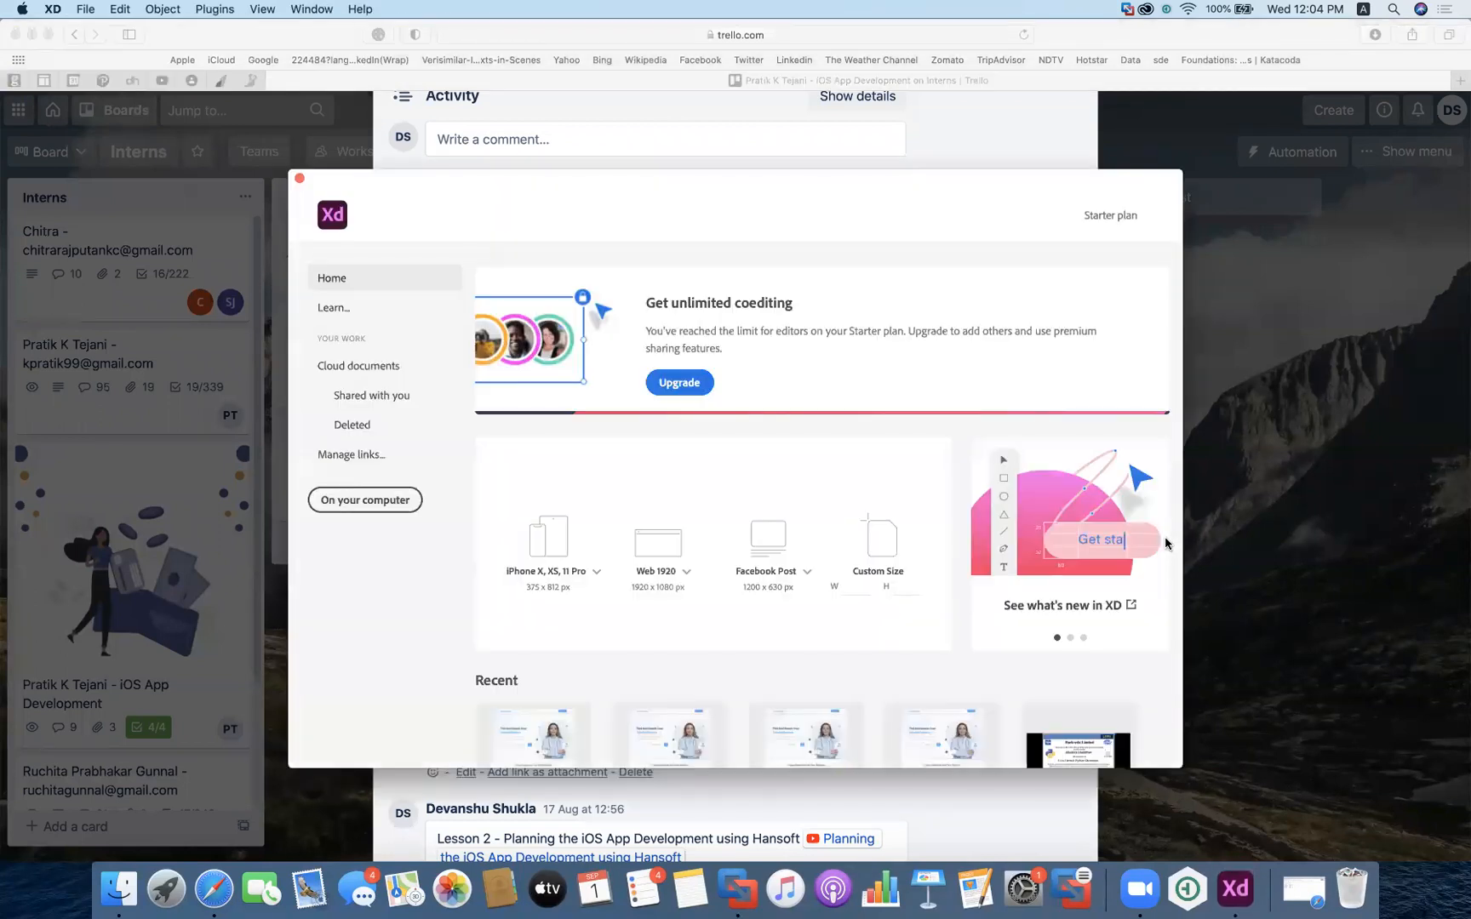
scroll(764, 642, "down", 5)
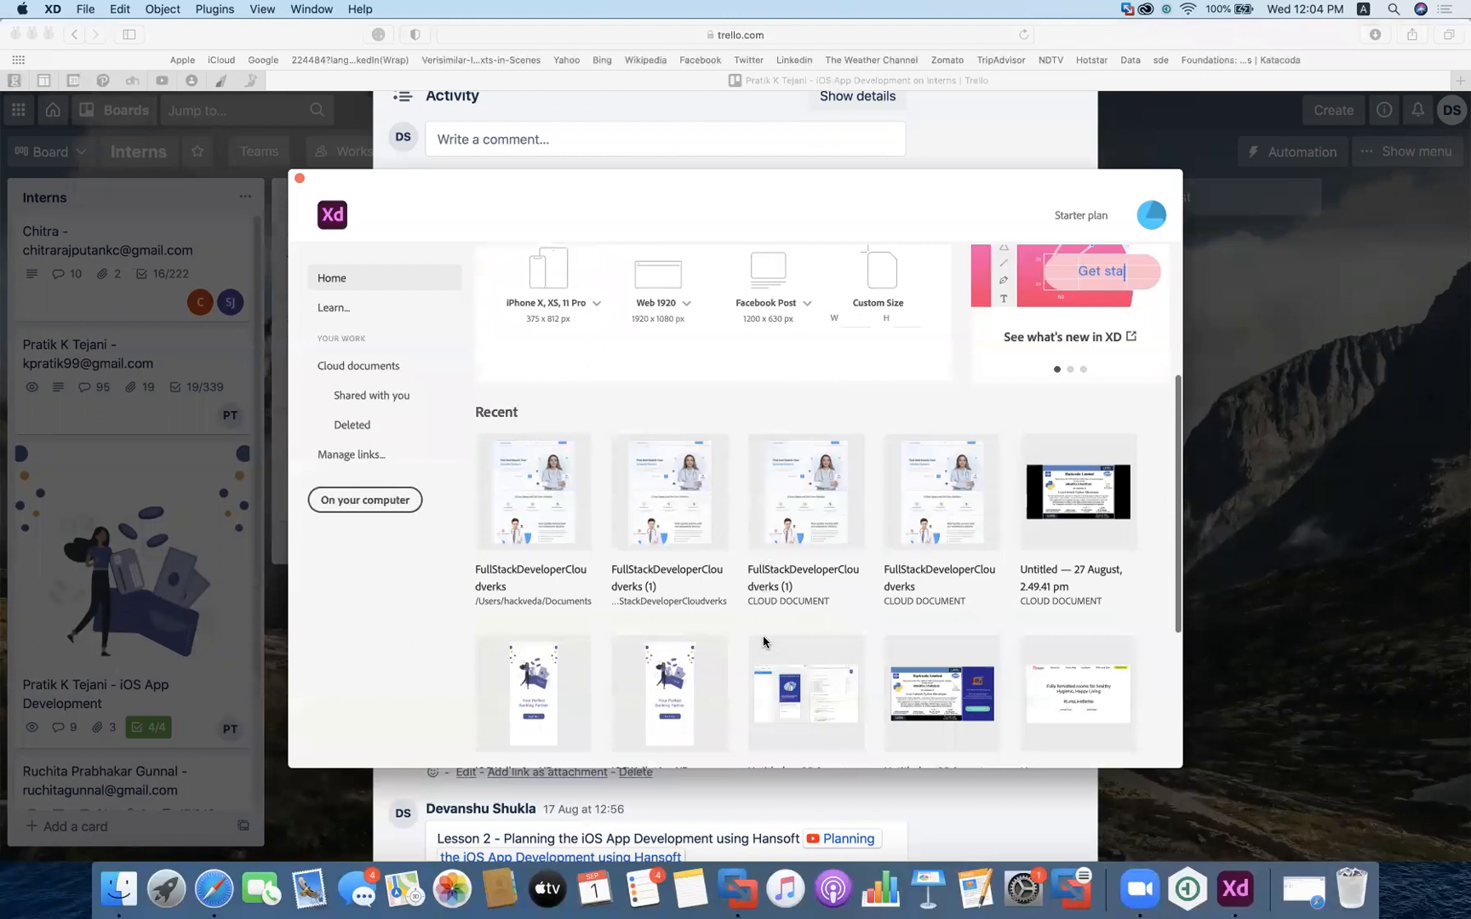
scroll(764, 642, "down", 4)
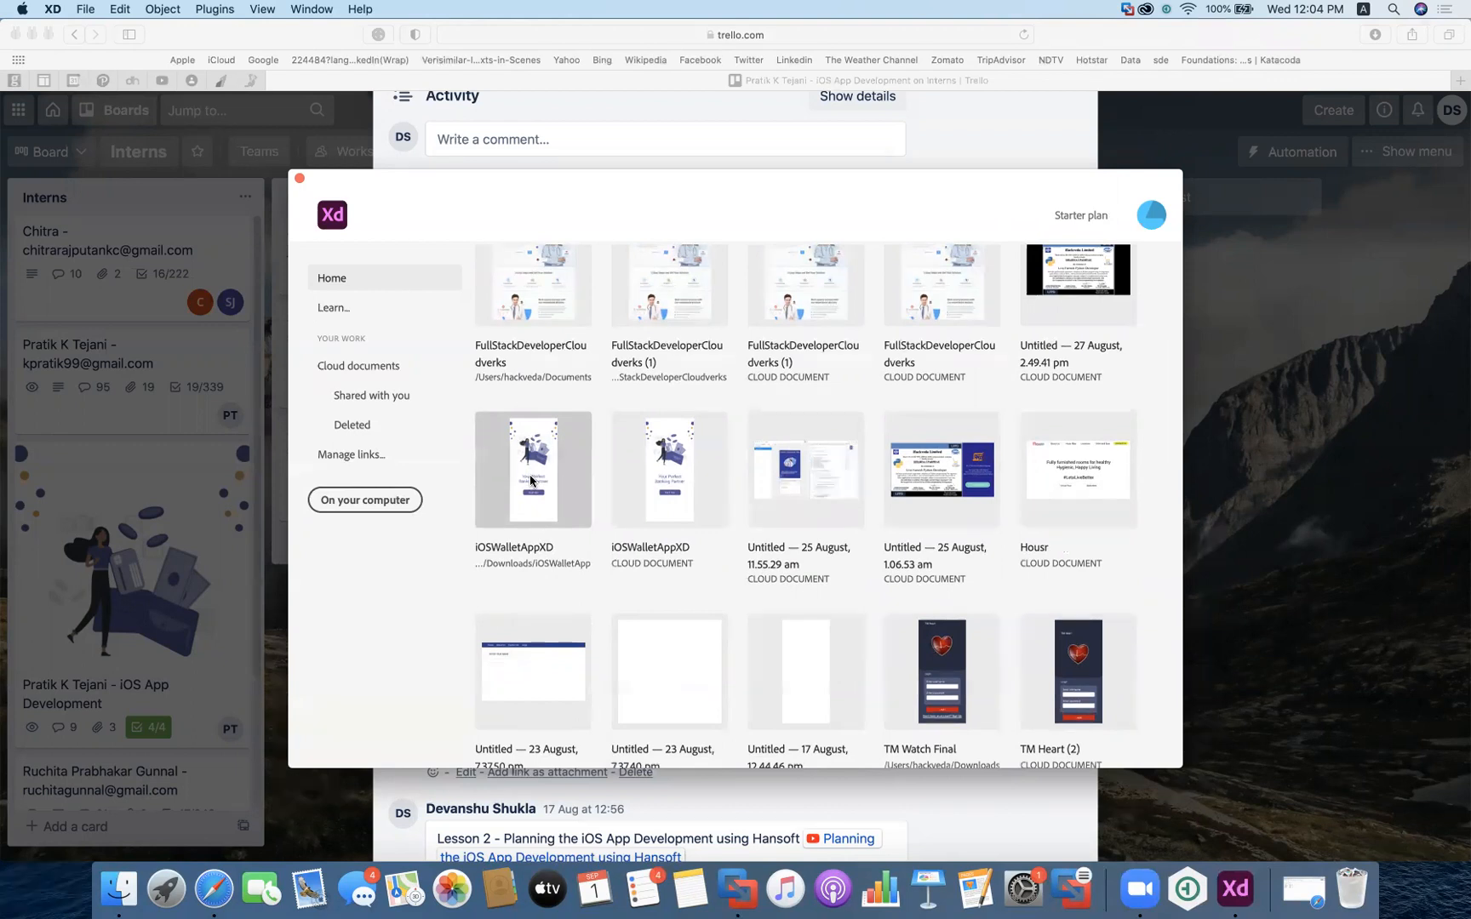
left_click(531, 481)
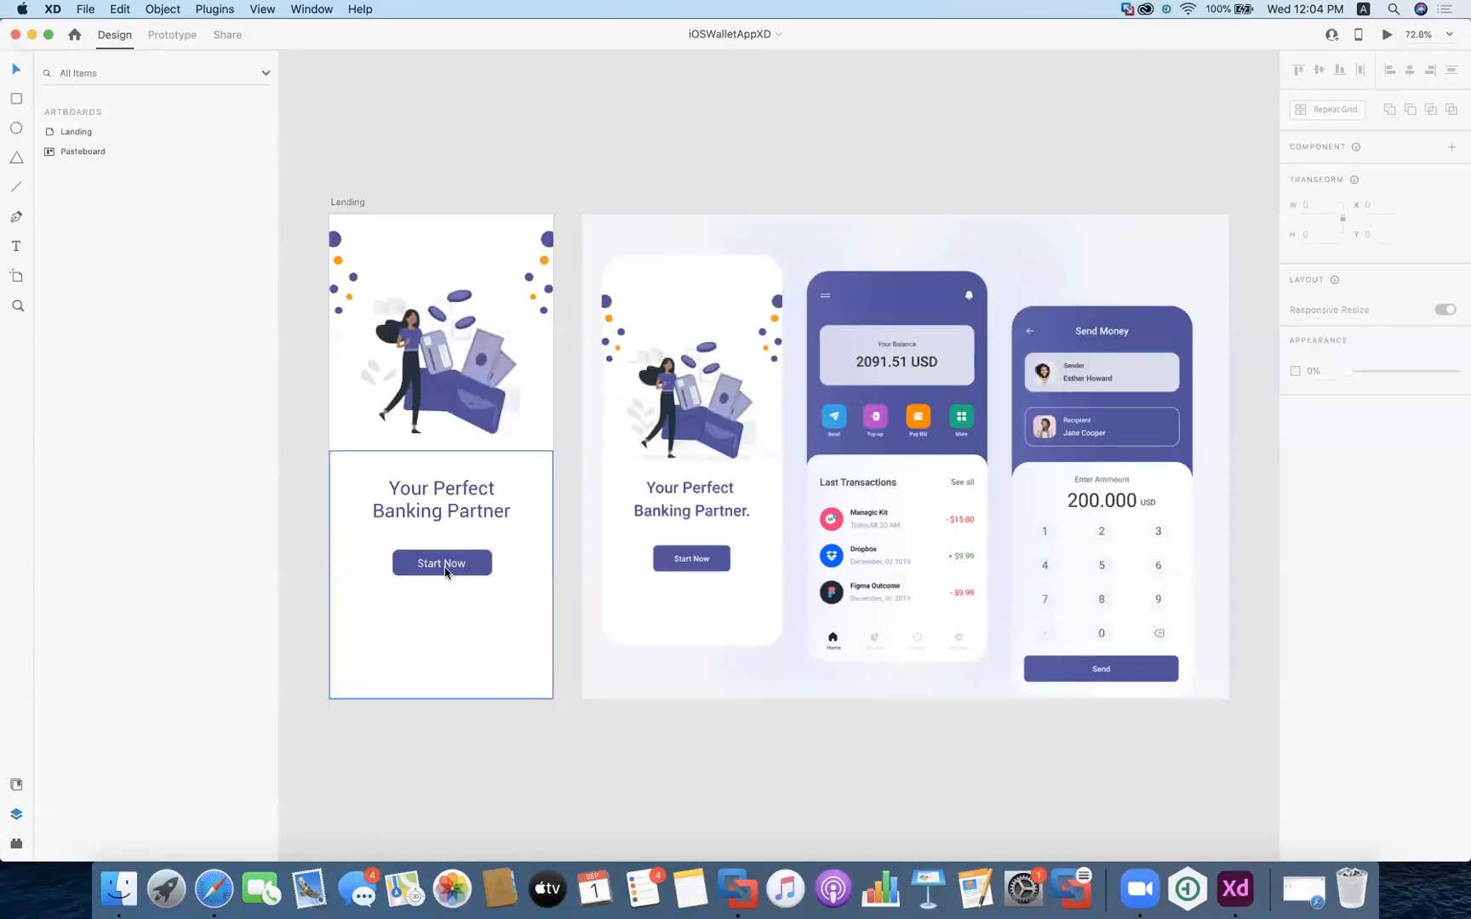
Examine the two sections of the Landing artboard and the landingBg and section1Bg layers inside section1
left_click(436, 568)
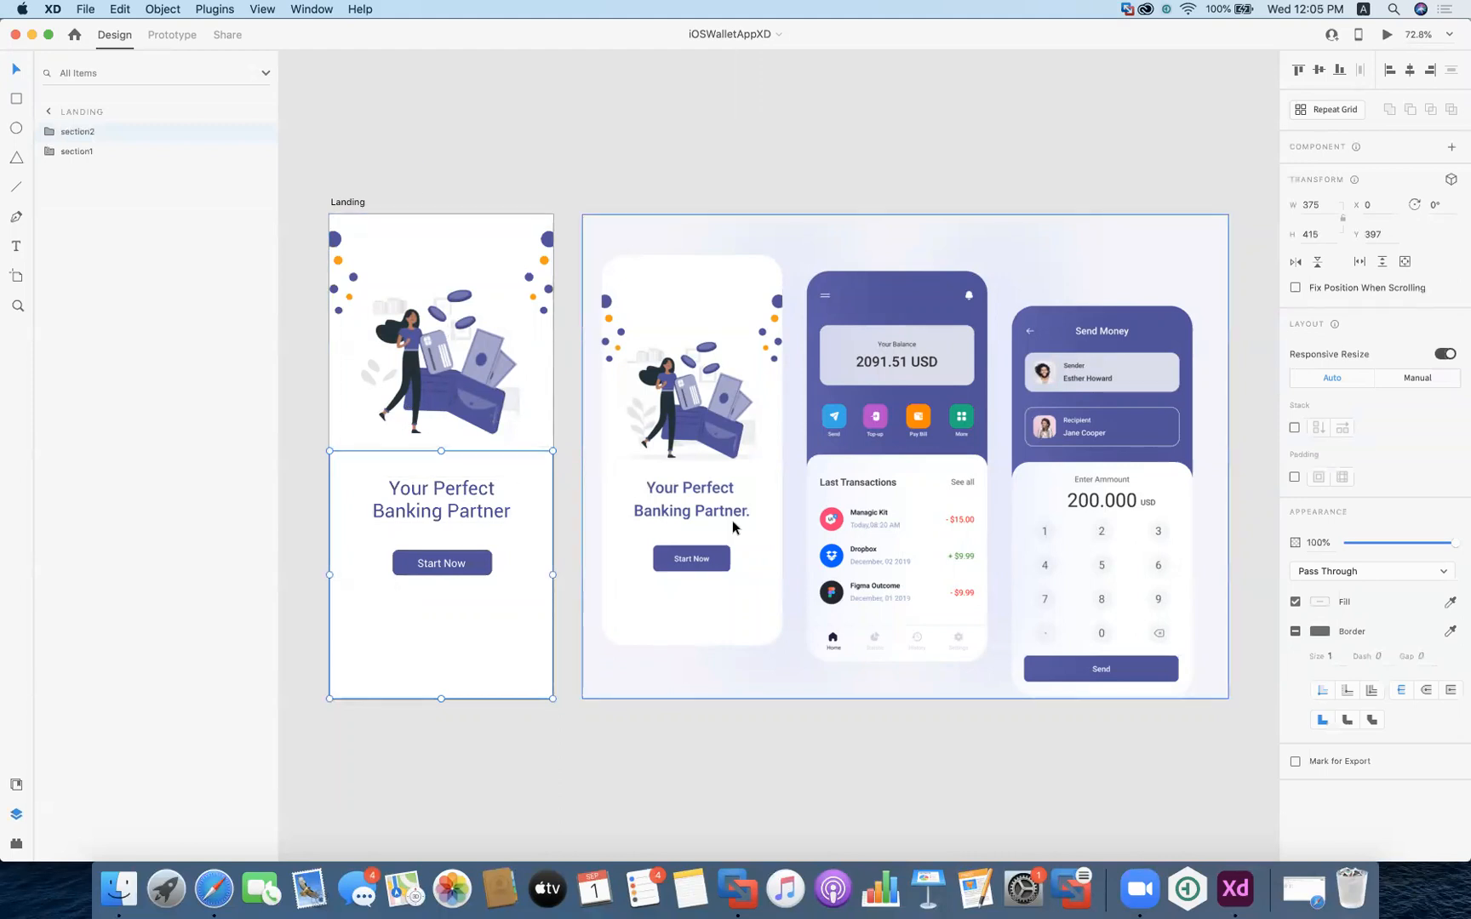
left_click(428, 349)
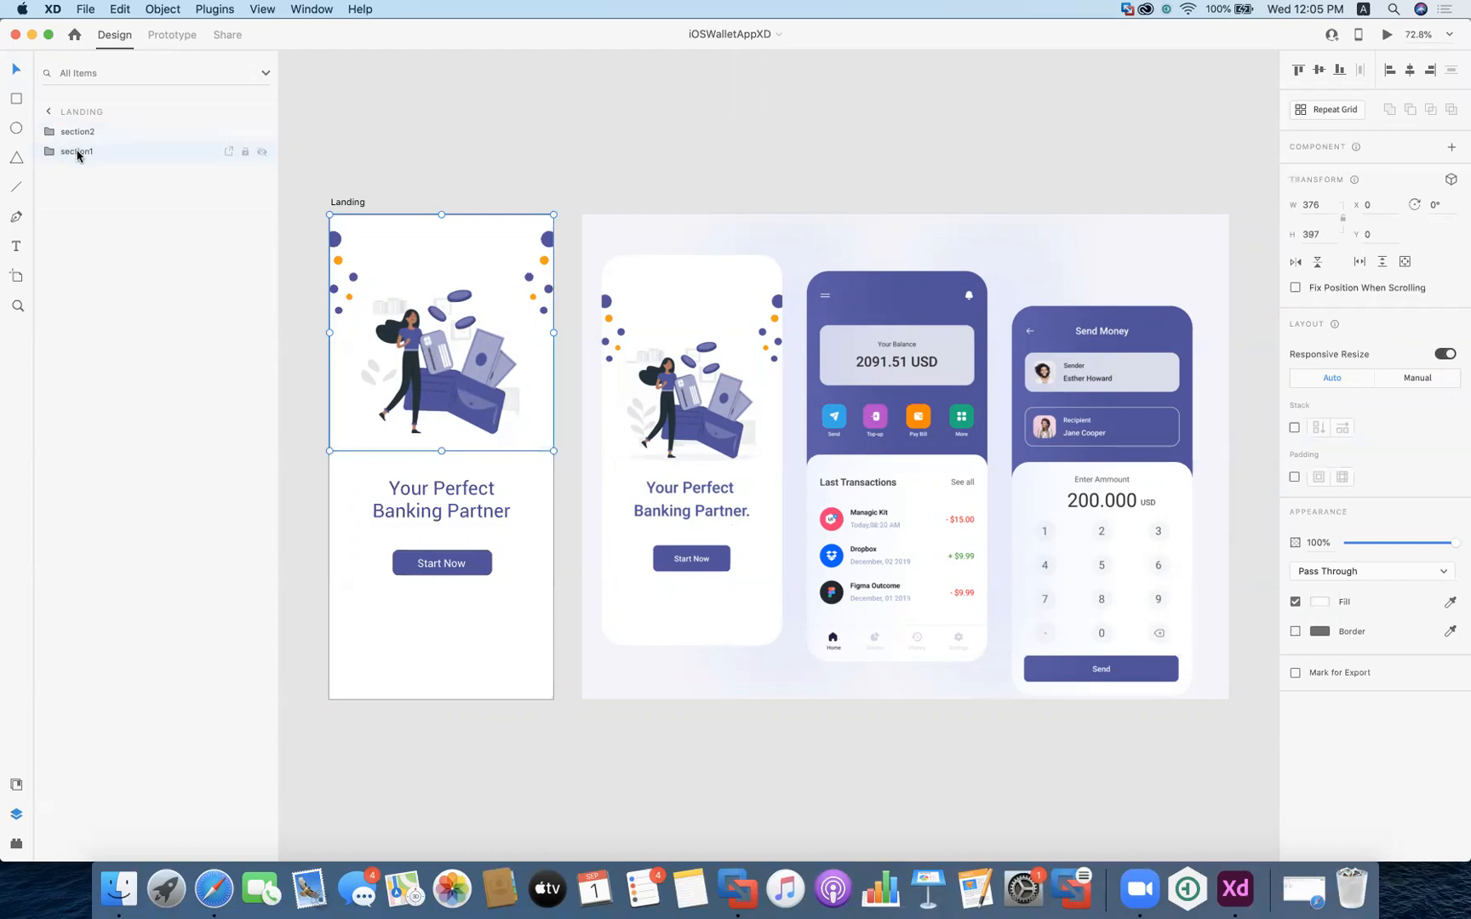
left_click(49, 151)
left_click(110, 175)
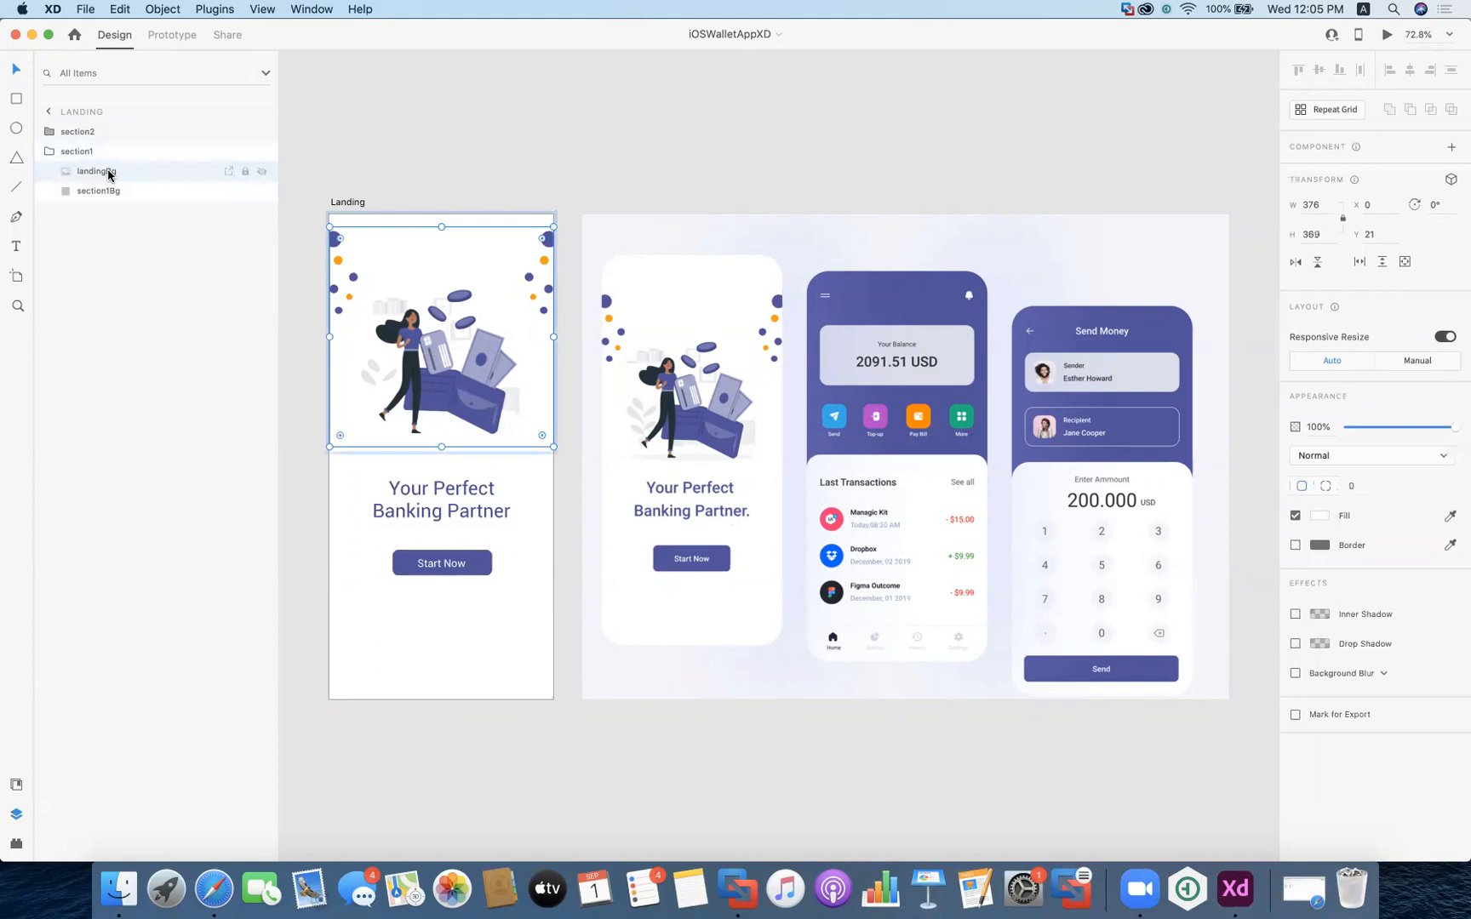
left_click(112, 194)
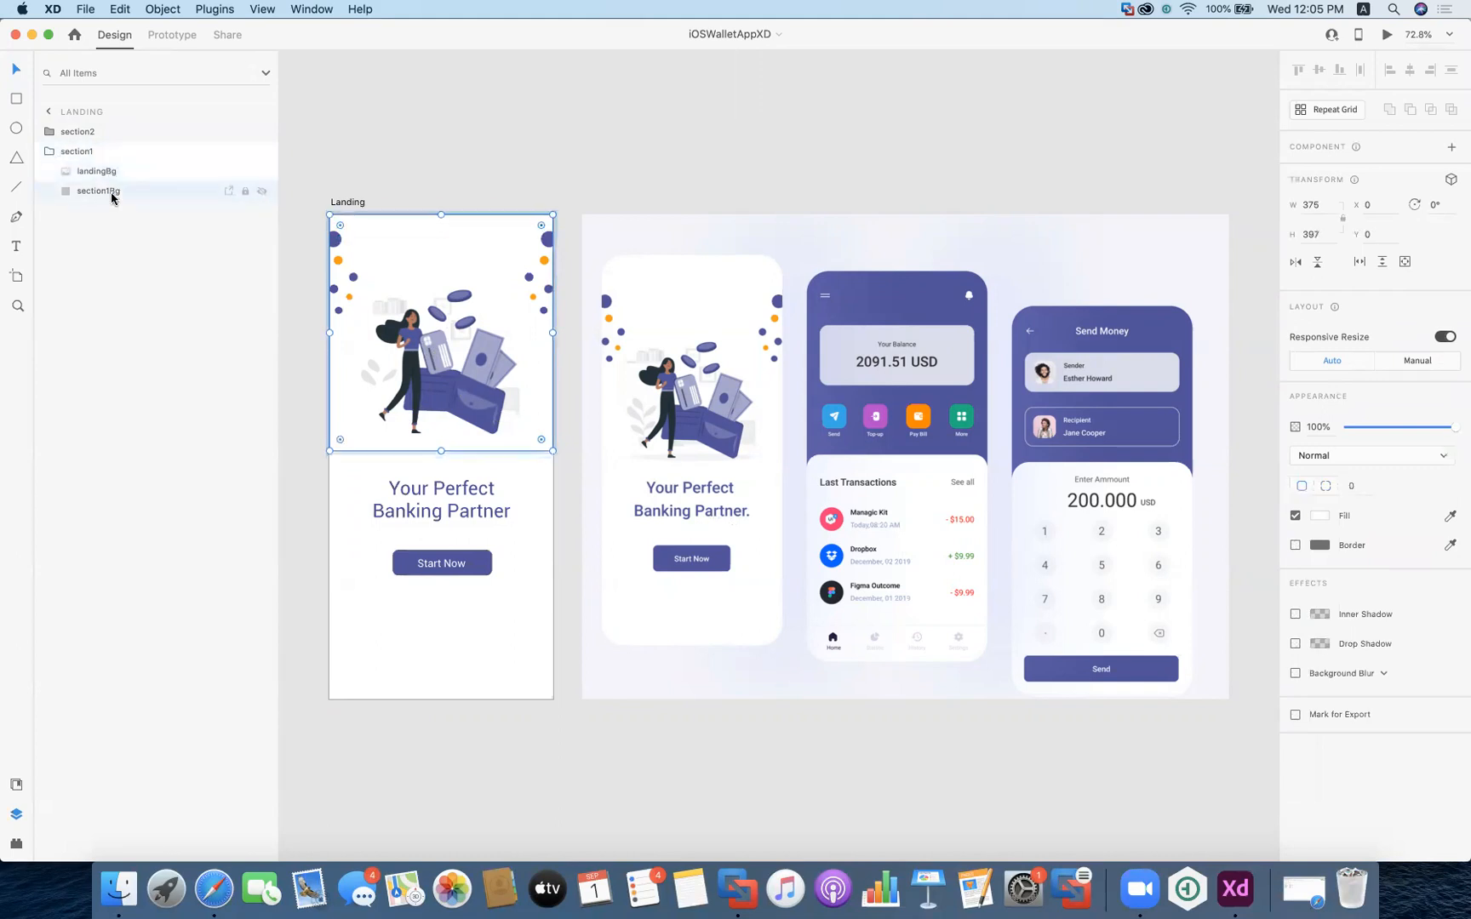
left_click(104, 172)
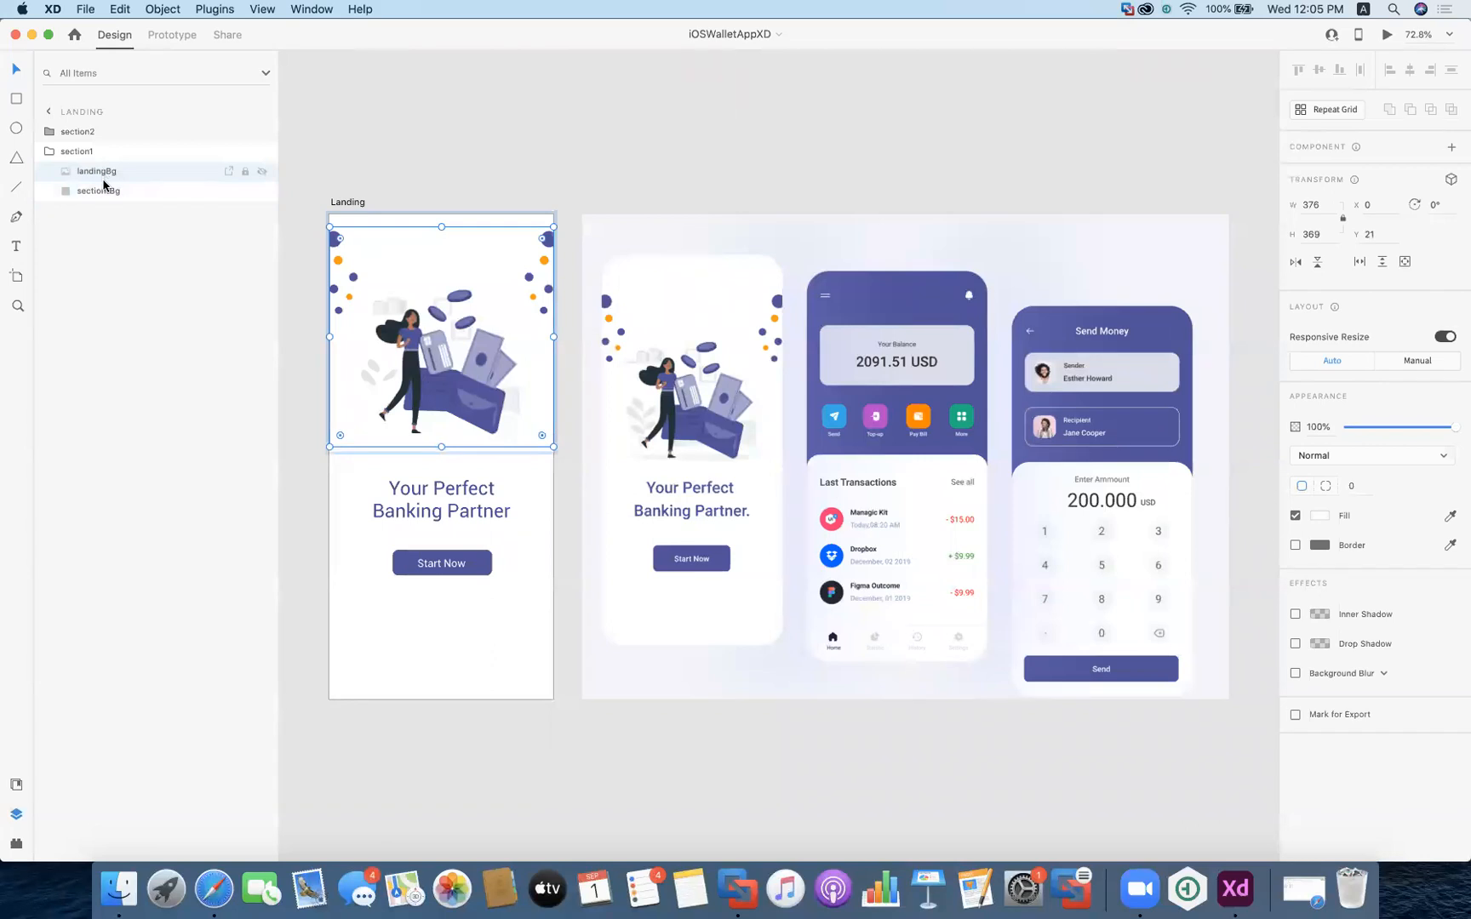
left_click(106, 195)
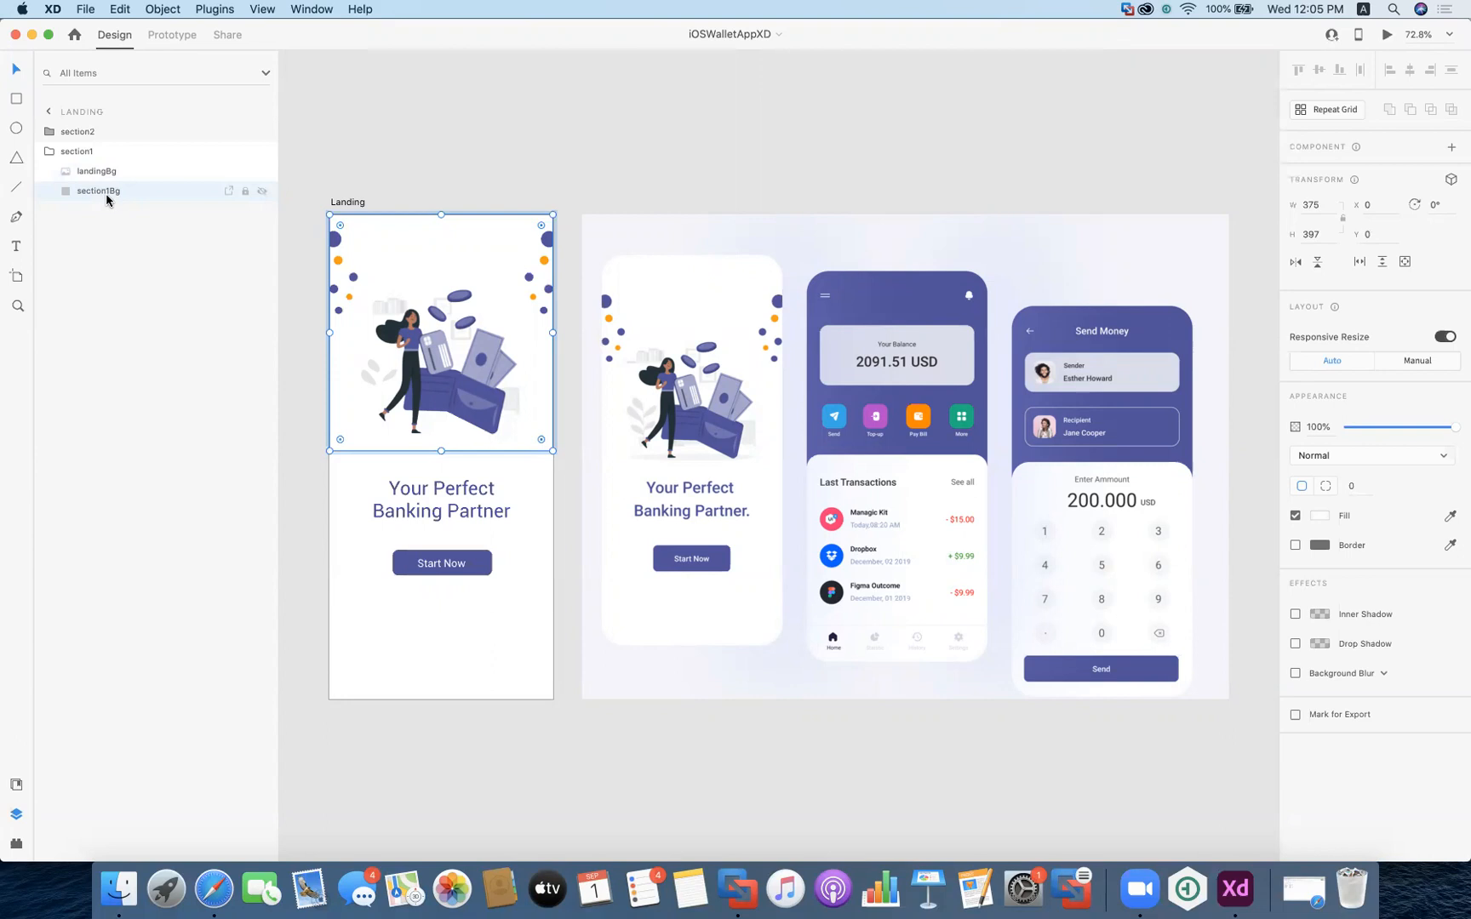
Examine the layers of section2 on the Landing artboard: btnStartNow with its label and background, lblLanding and section2Bg
left_click(48, 132)
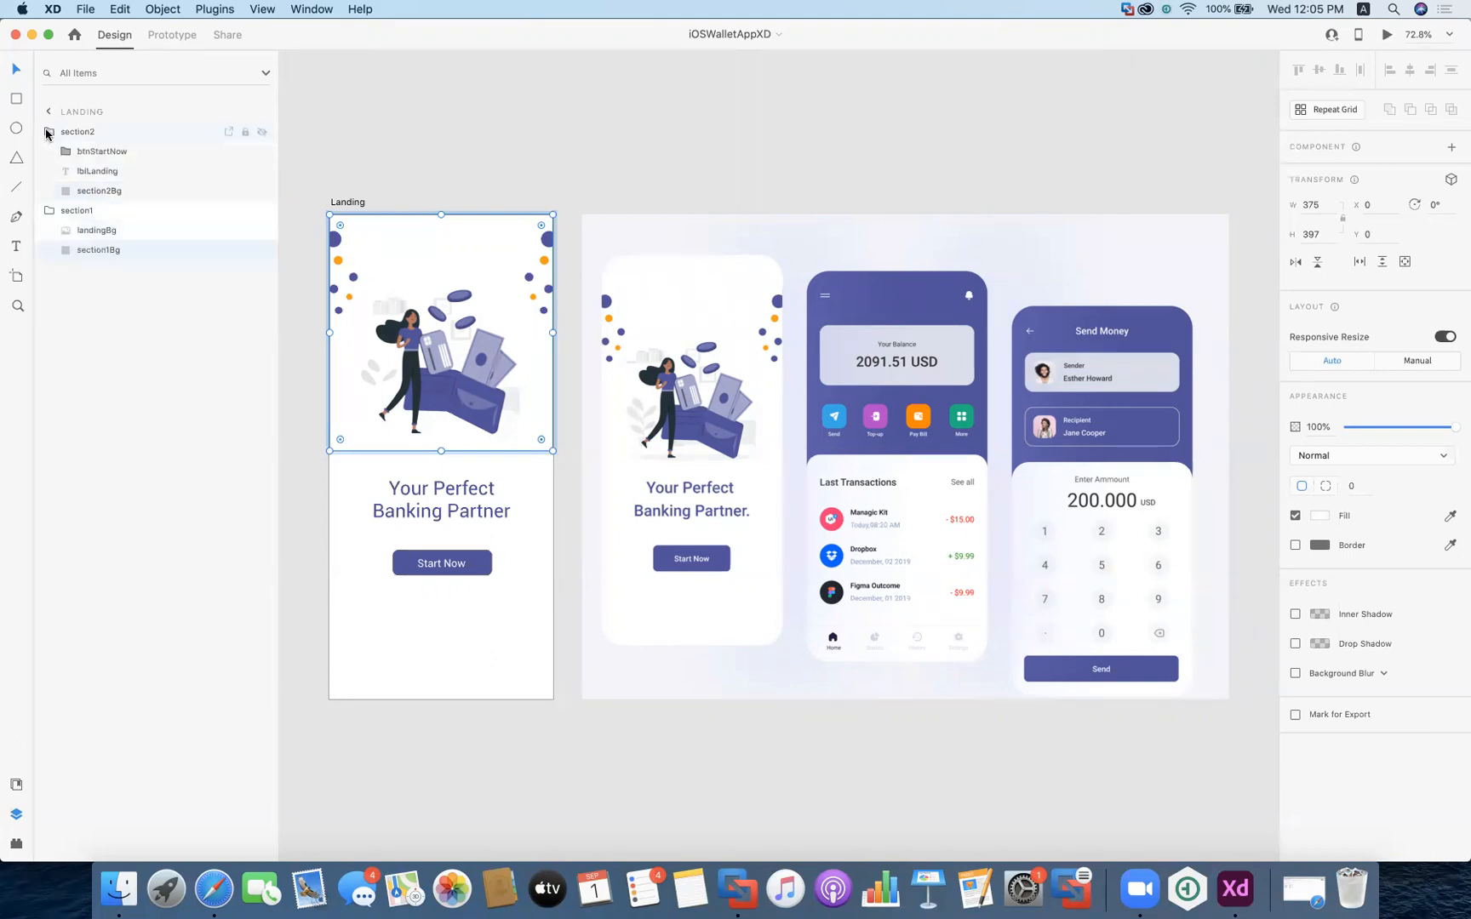
left_click(101, 153)
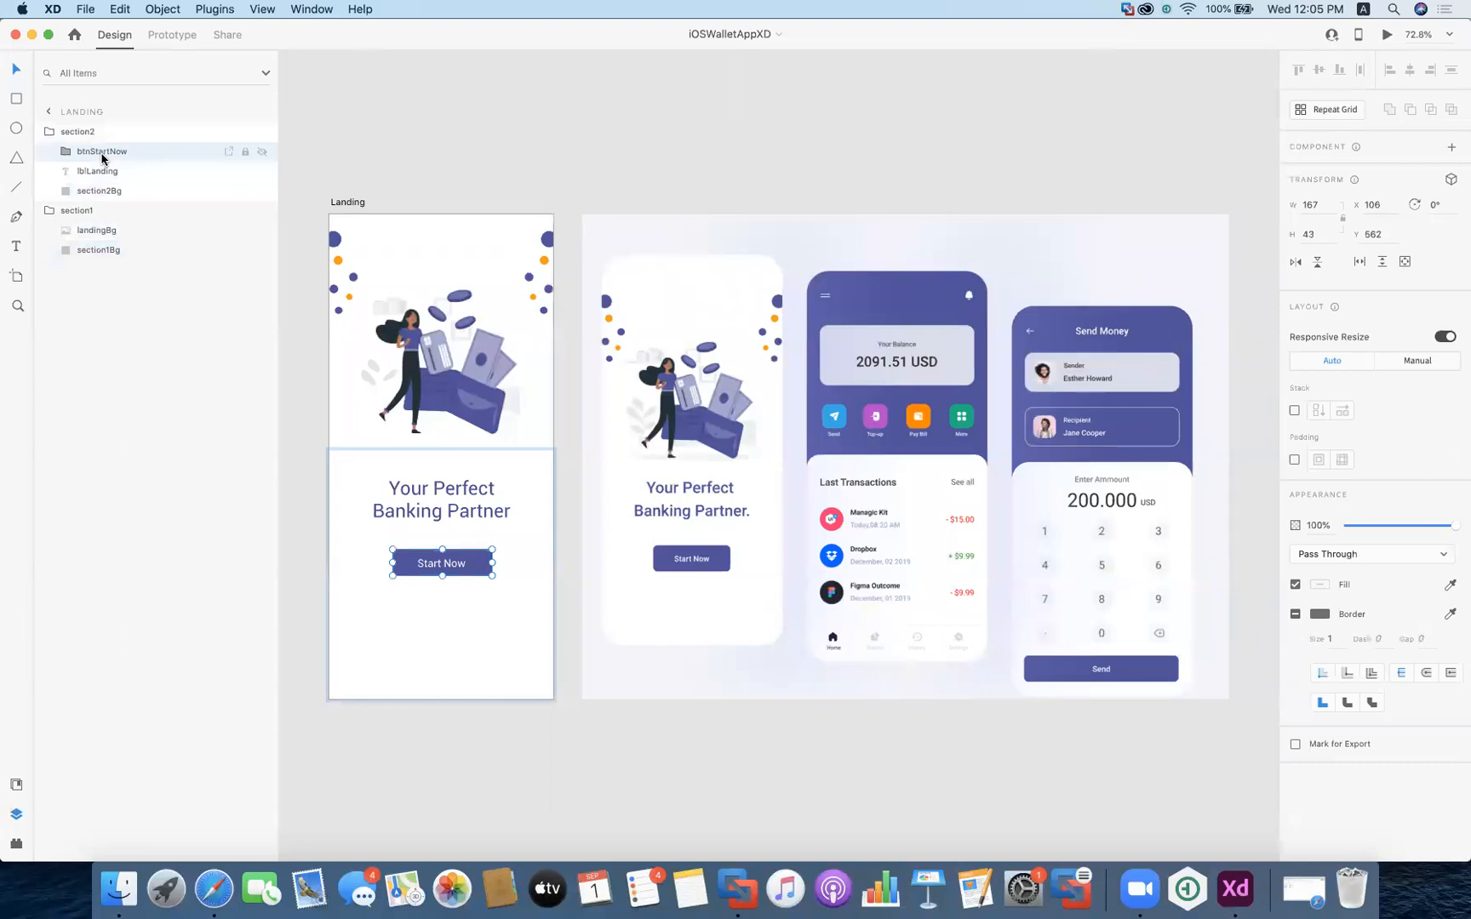
left_click(61, 153)
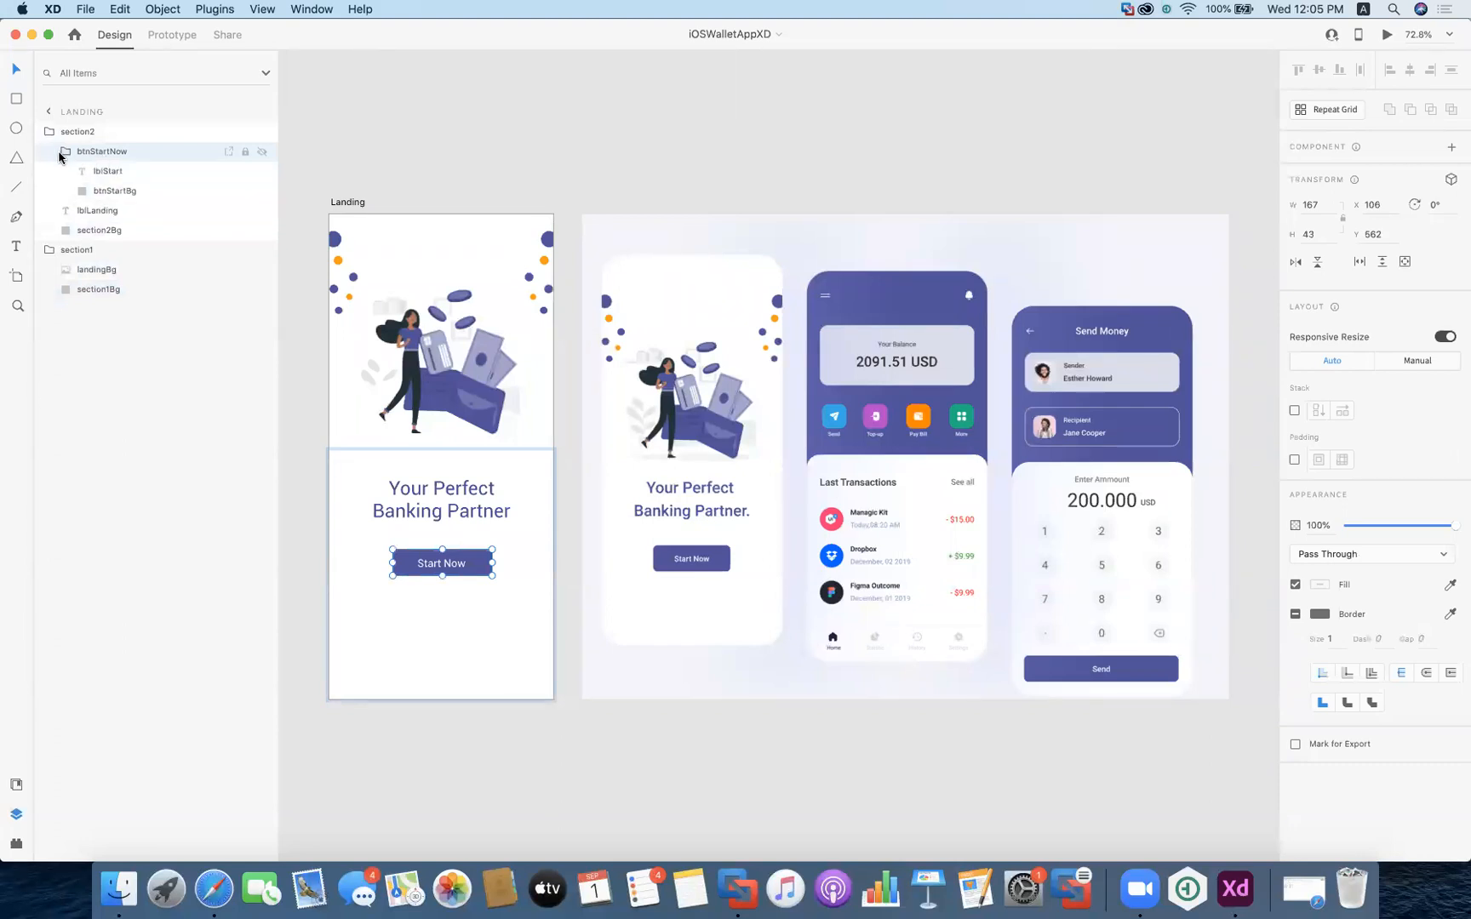
left_click(110, 172)
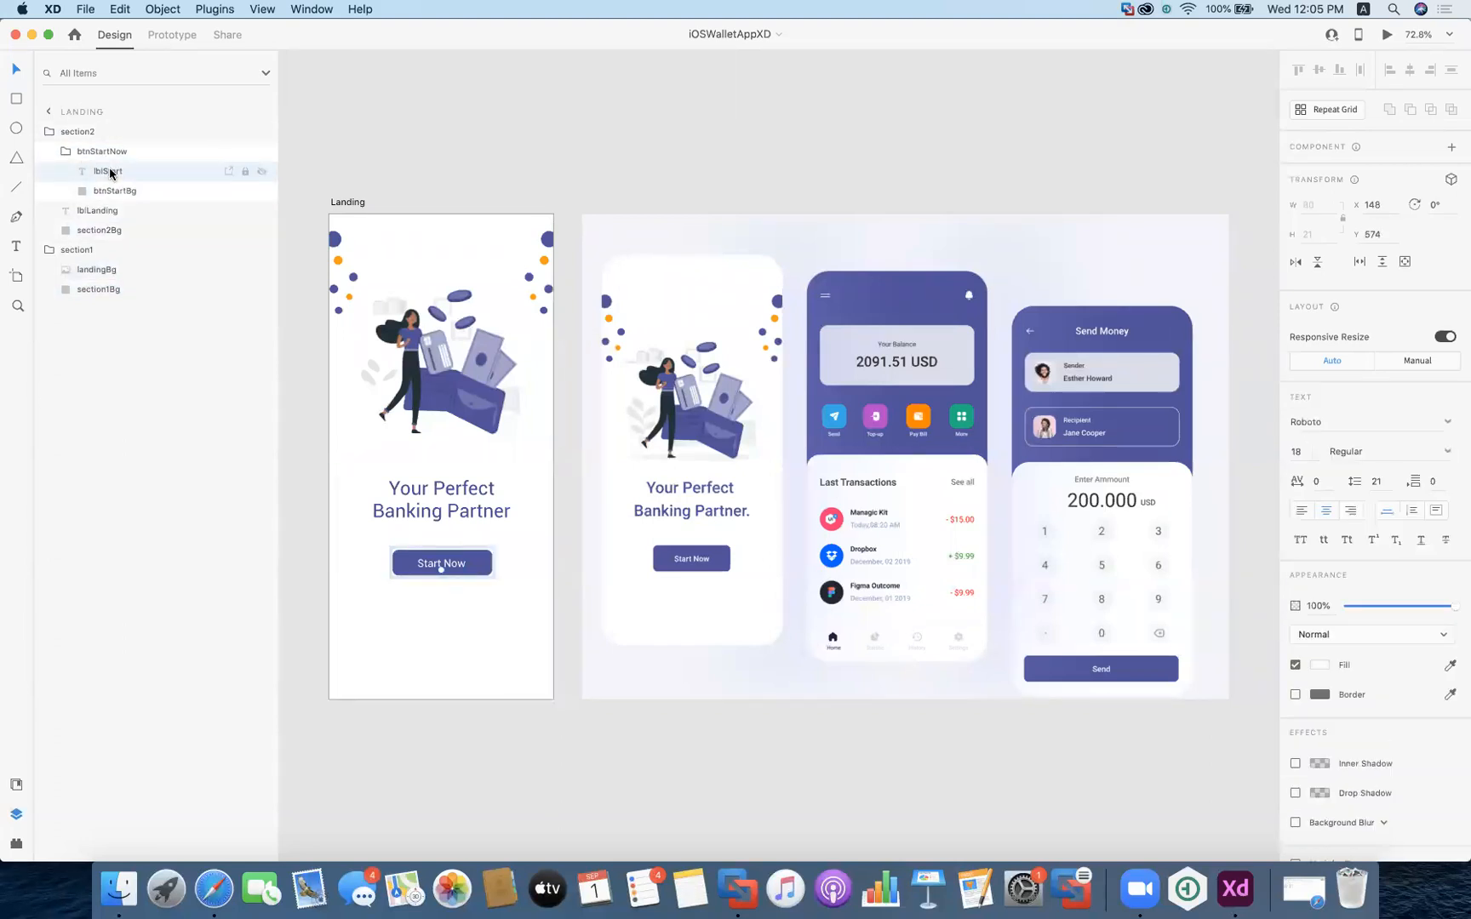
left_click(116, 192)
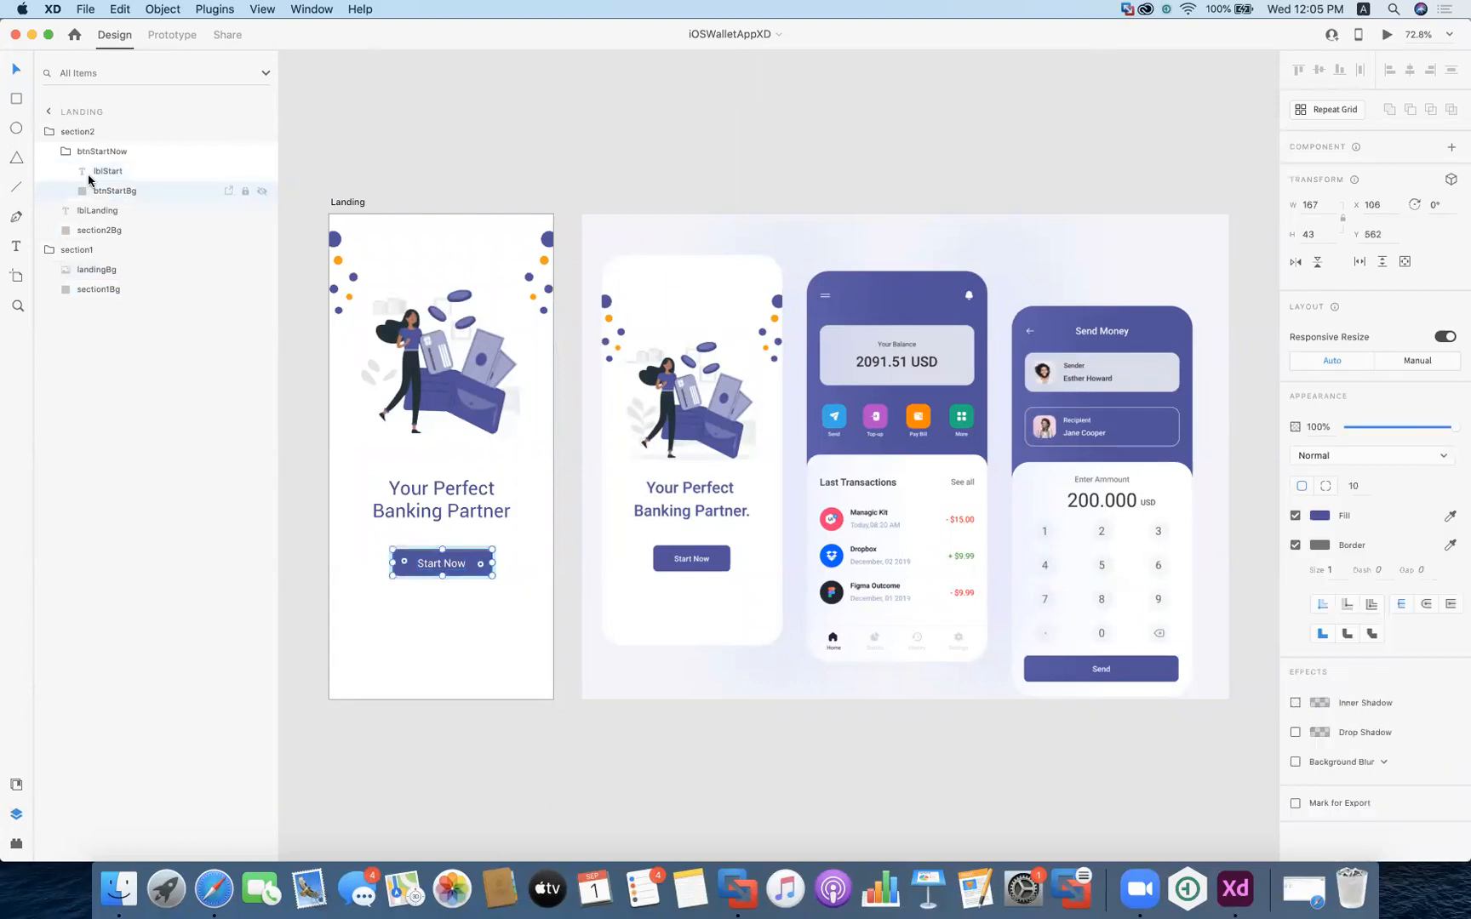
left_click(63, 150)
left_click(97, 175)
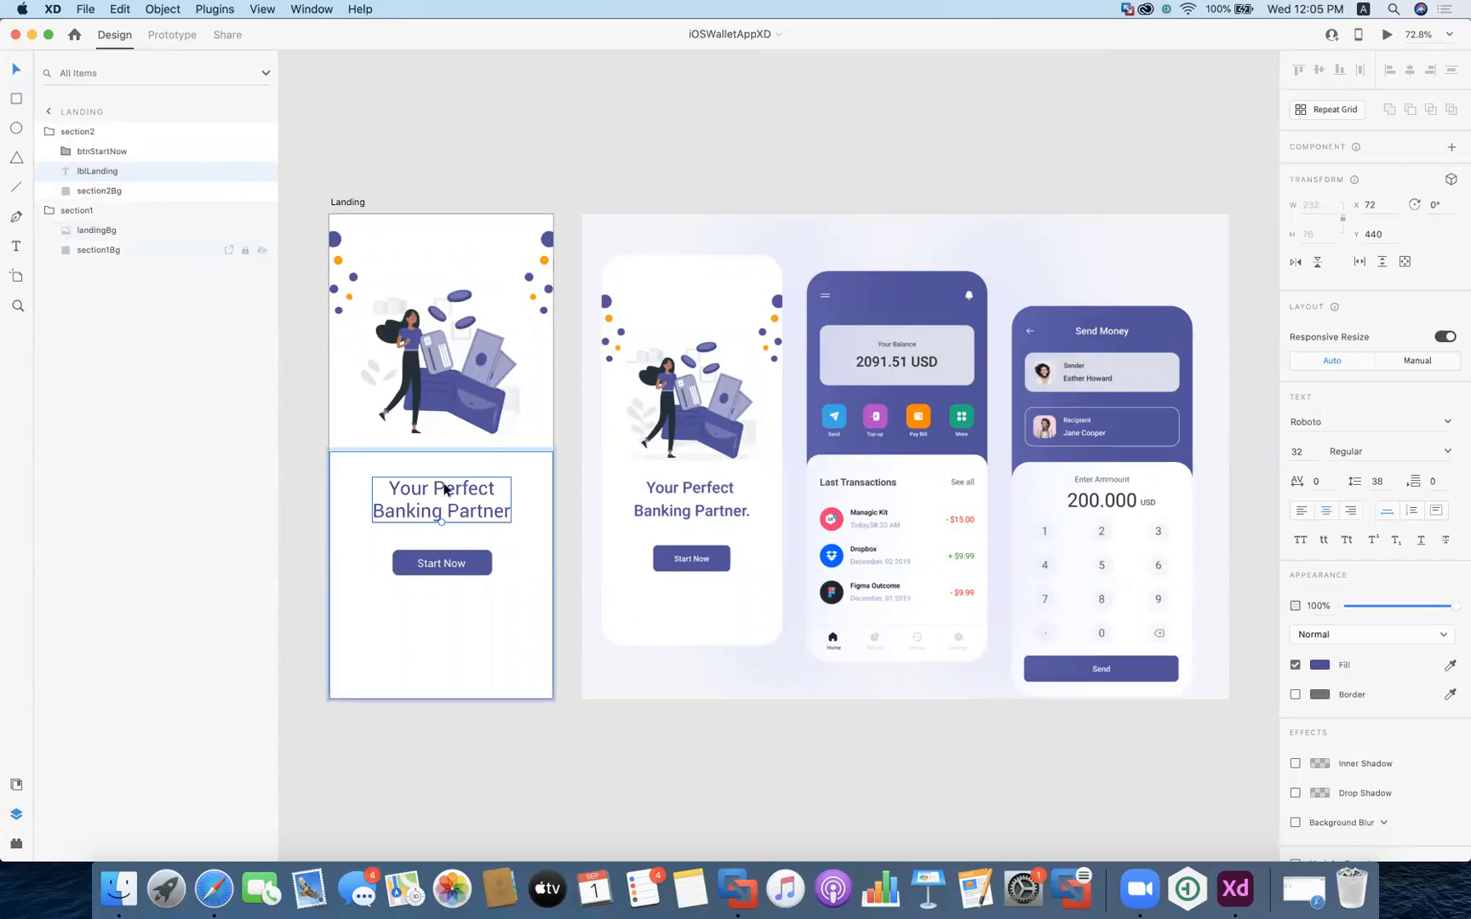
left_click(114, 194)
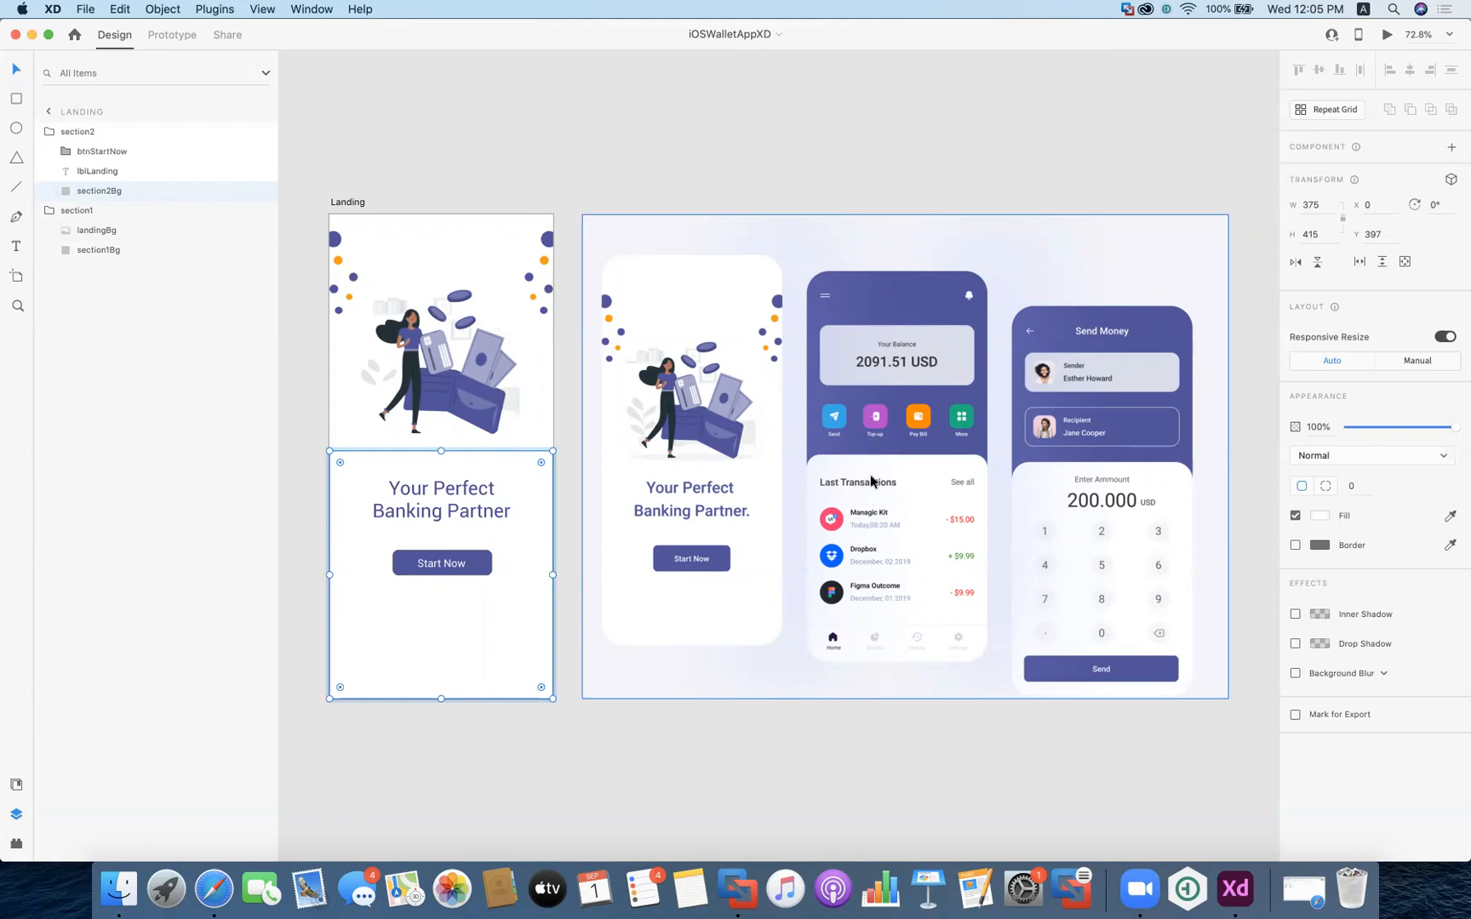
Duplicate the Landing artboard and shift the reference mockup image further right to leave room for the copy
left_click_drag(770, 441, 1026, 434)
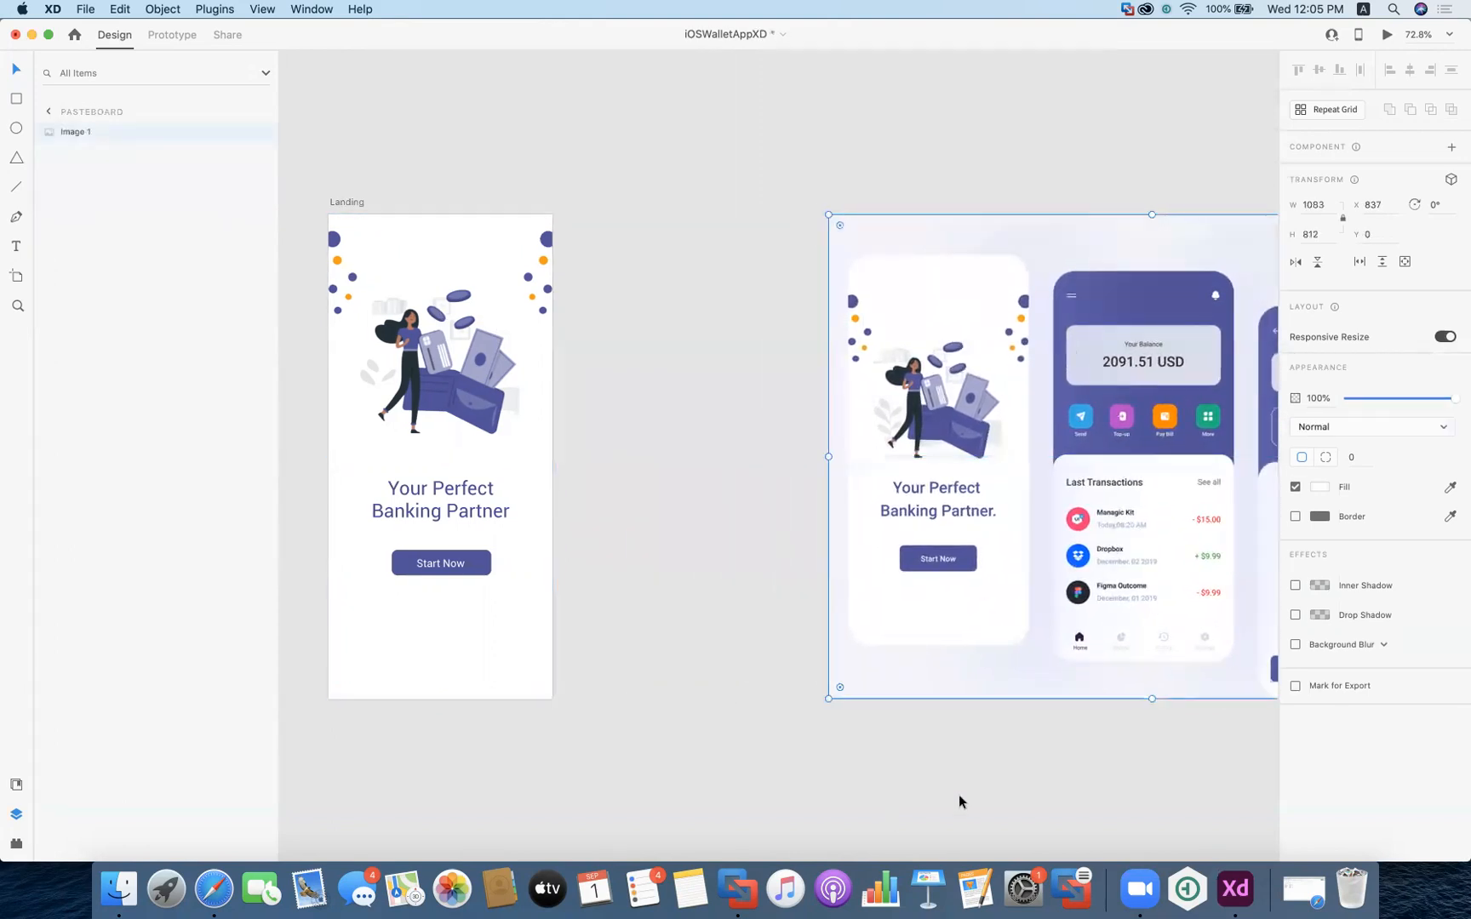
scroll(958, 794, "right", 2)
left_click(326, 205)
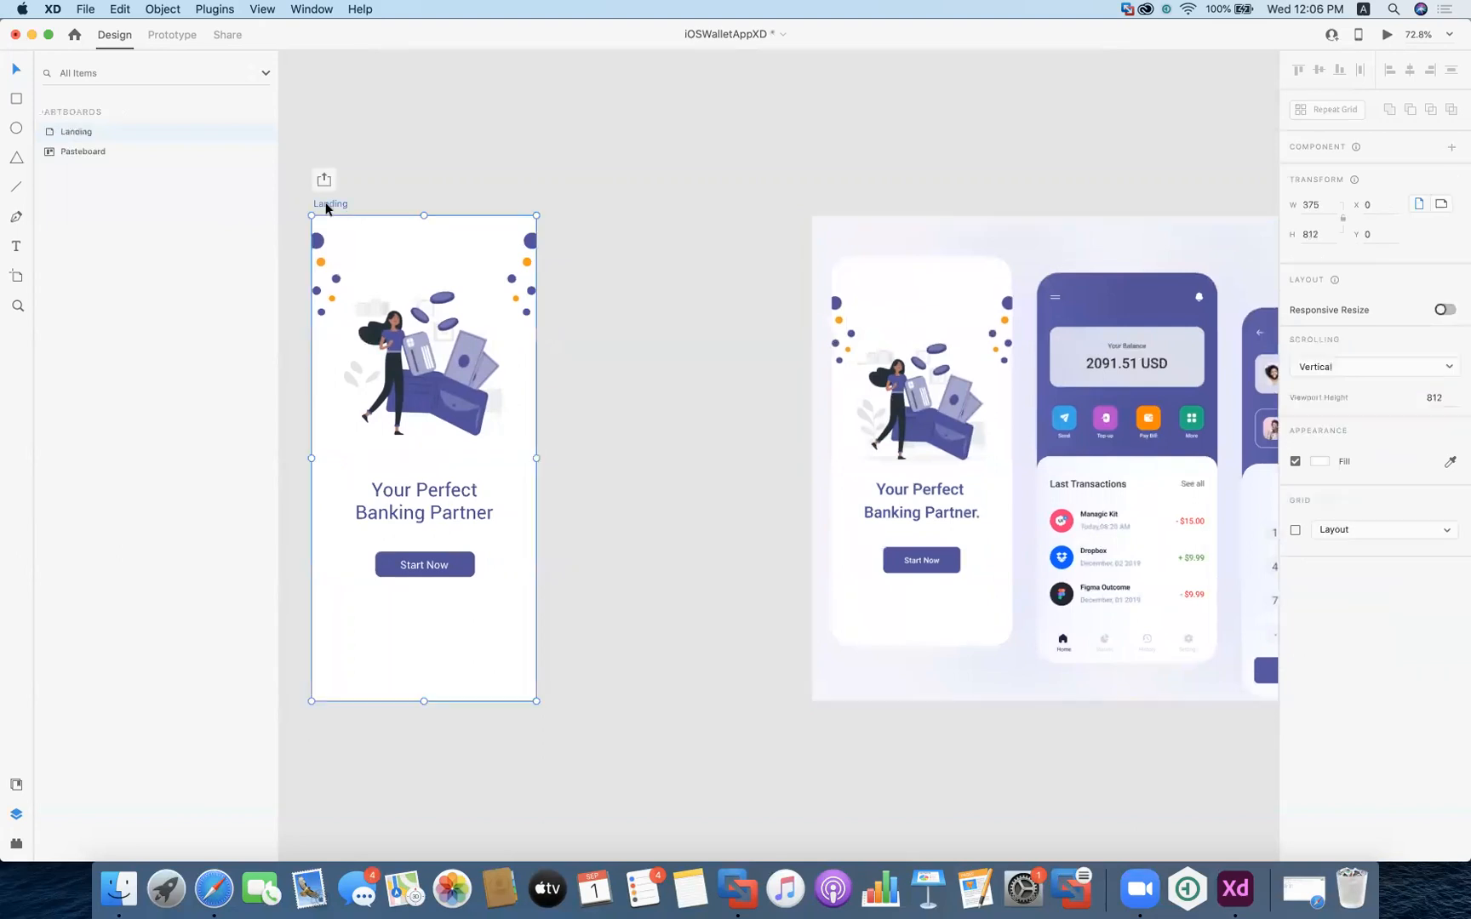
key("super+d")
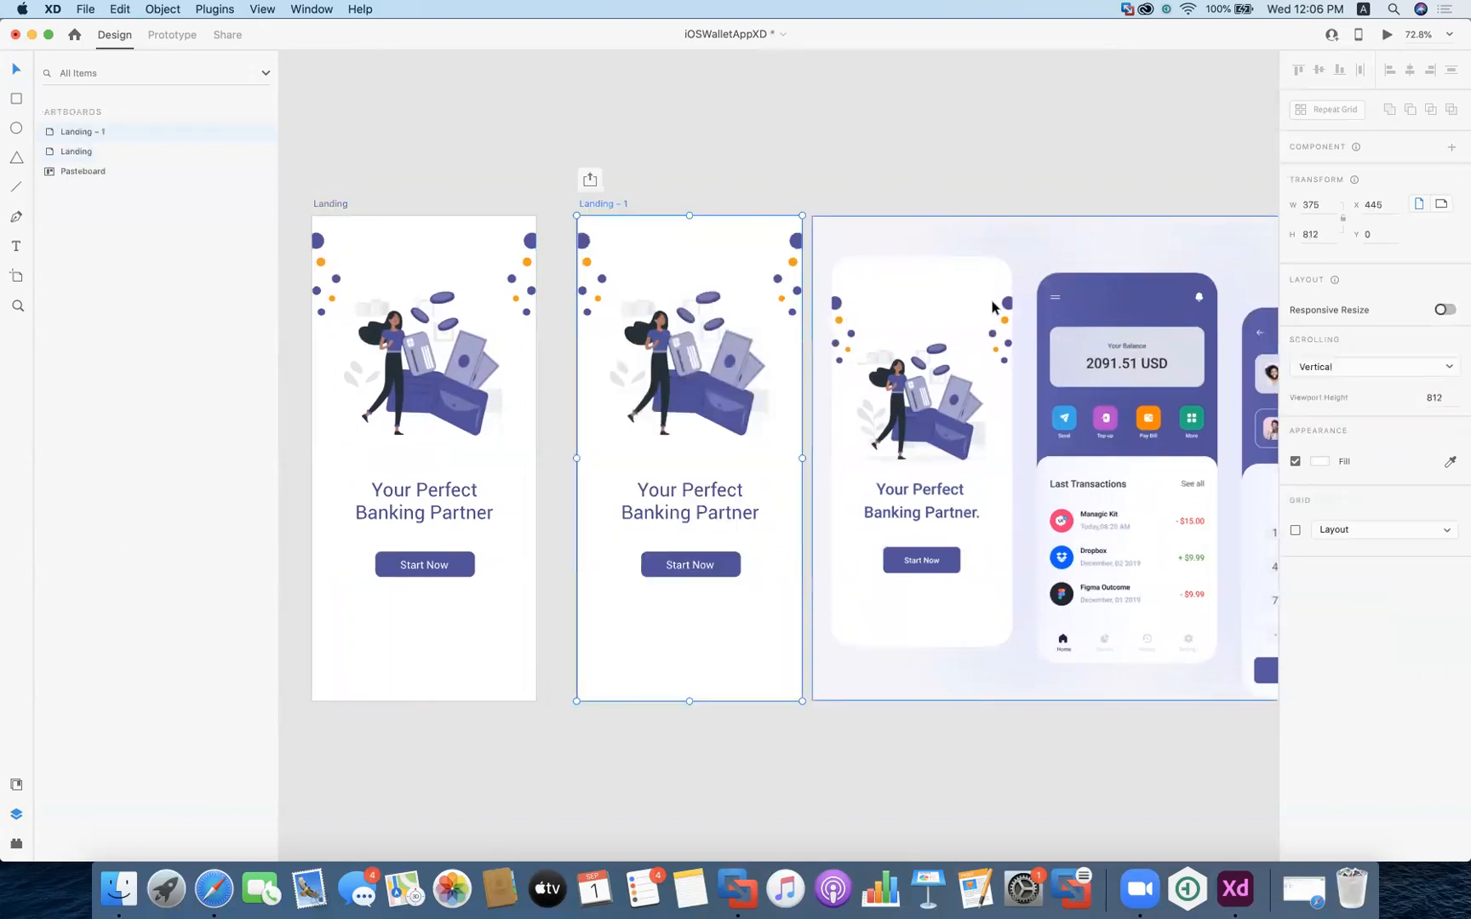
left_click(1038, 320)
left_click_drag(1038, 320, 1045, 320)
Rename the duplicated artboard as Transactions
double_click(611, 201)
type("T")
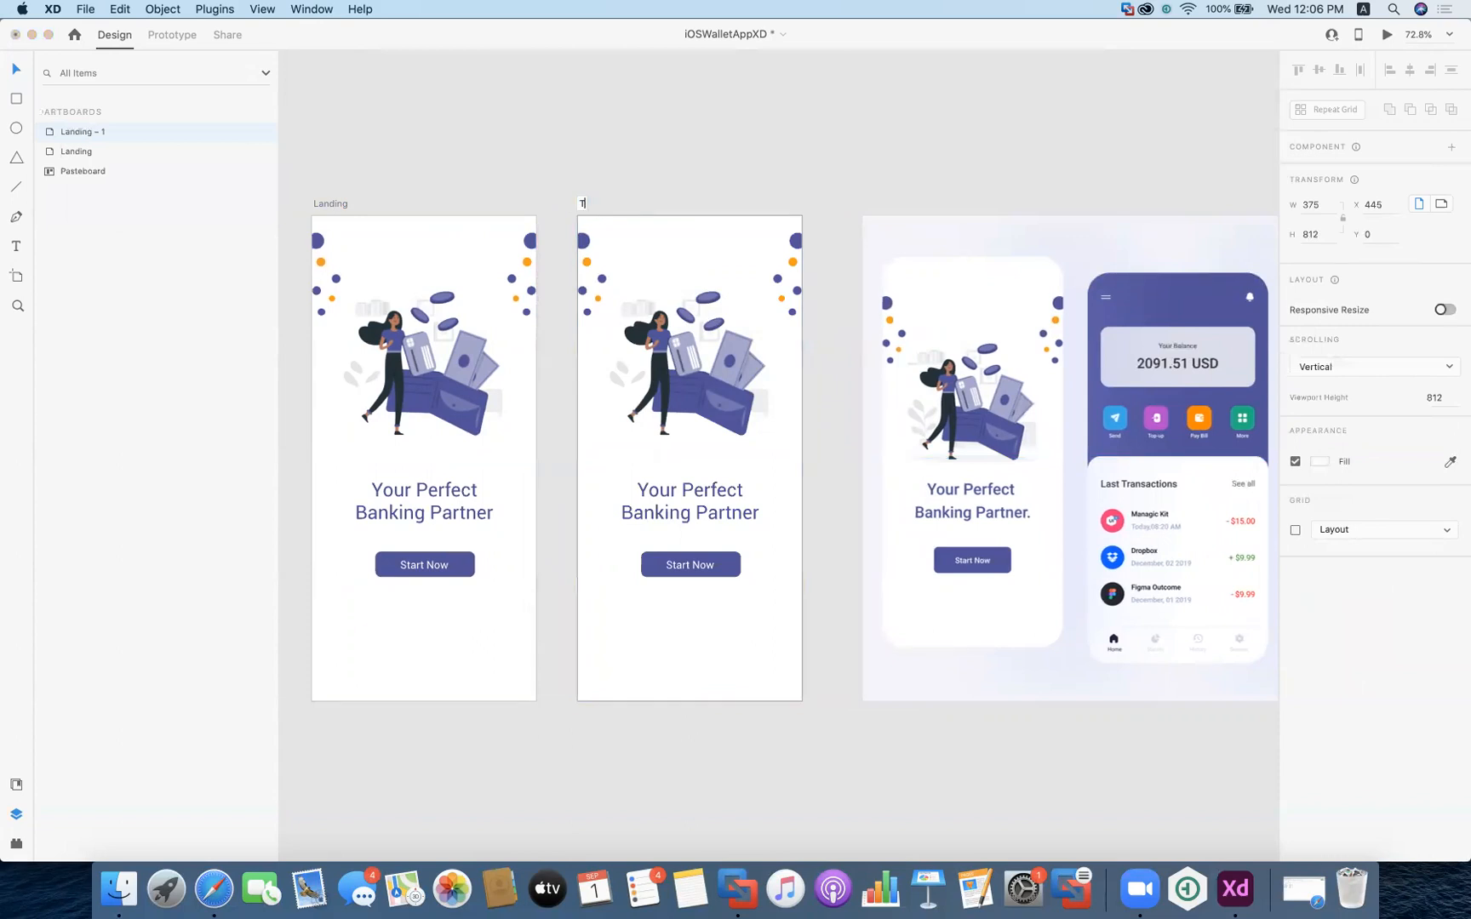
type("ransactionsPage")
key("BackSpace")
key("BackSpace")
key("BackSpace")
key("BackSpace")
key("Return")
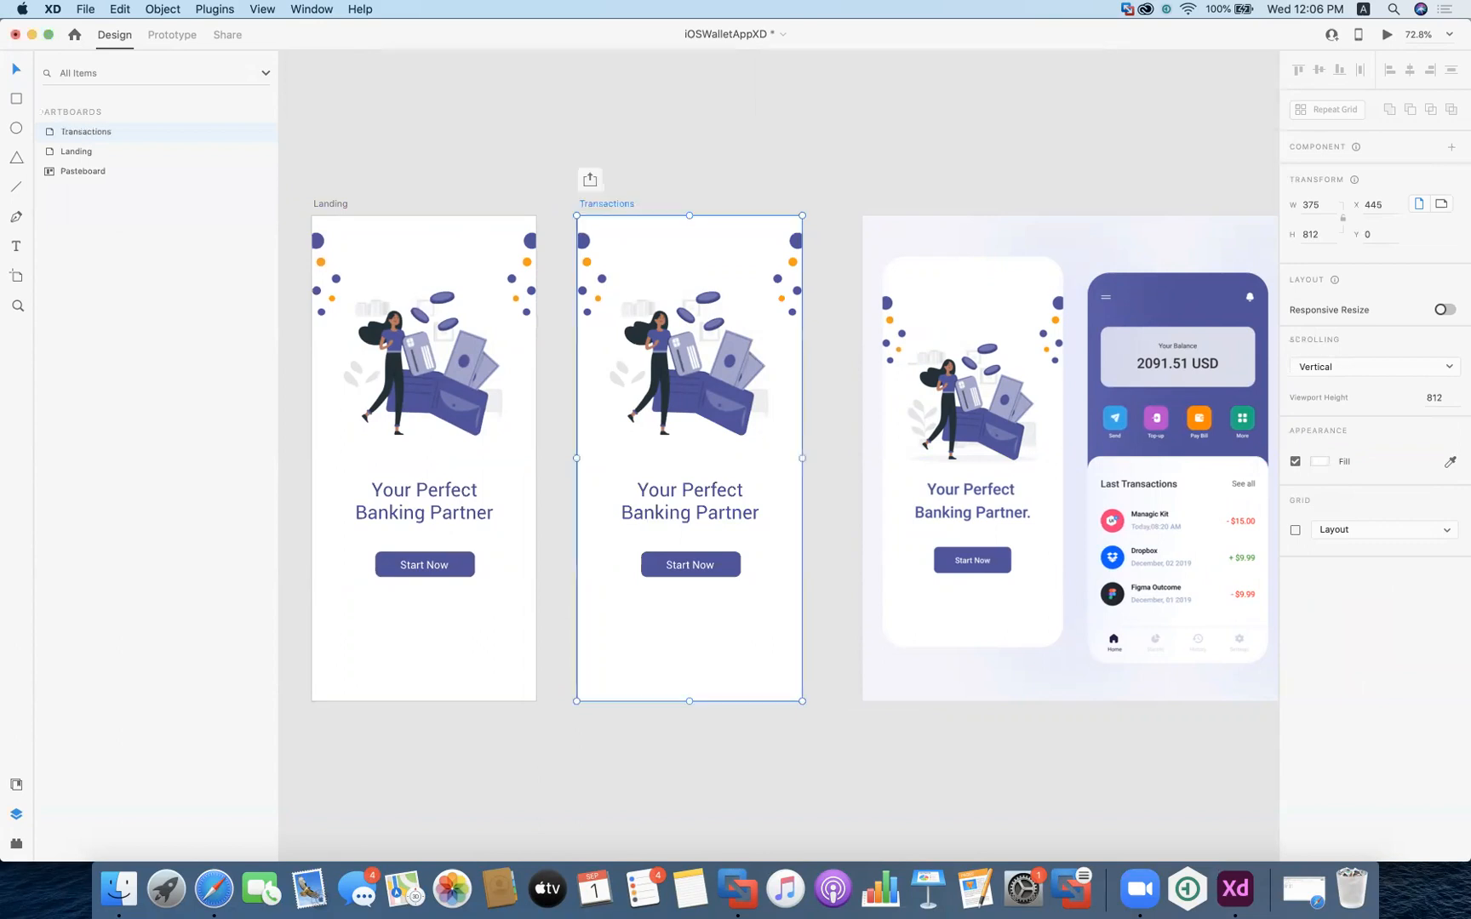
Try deleting both section groups from the Transactions artboard and undo the deletion
scroll(768, 157, "right", 5)
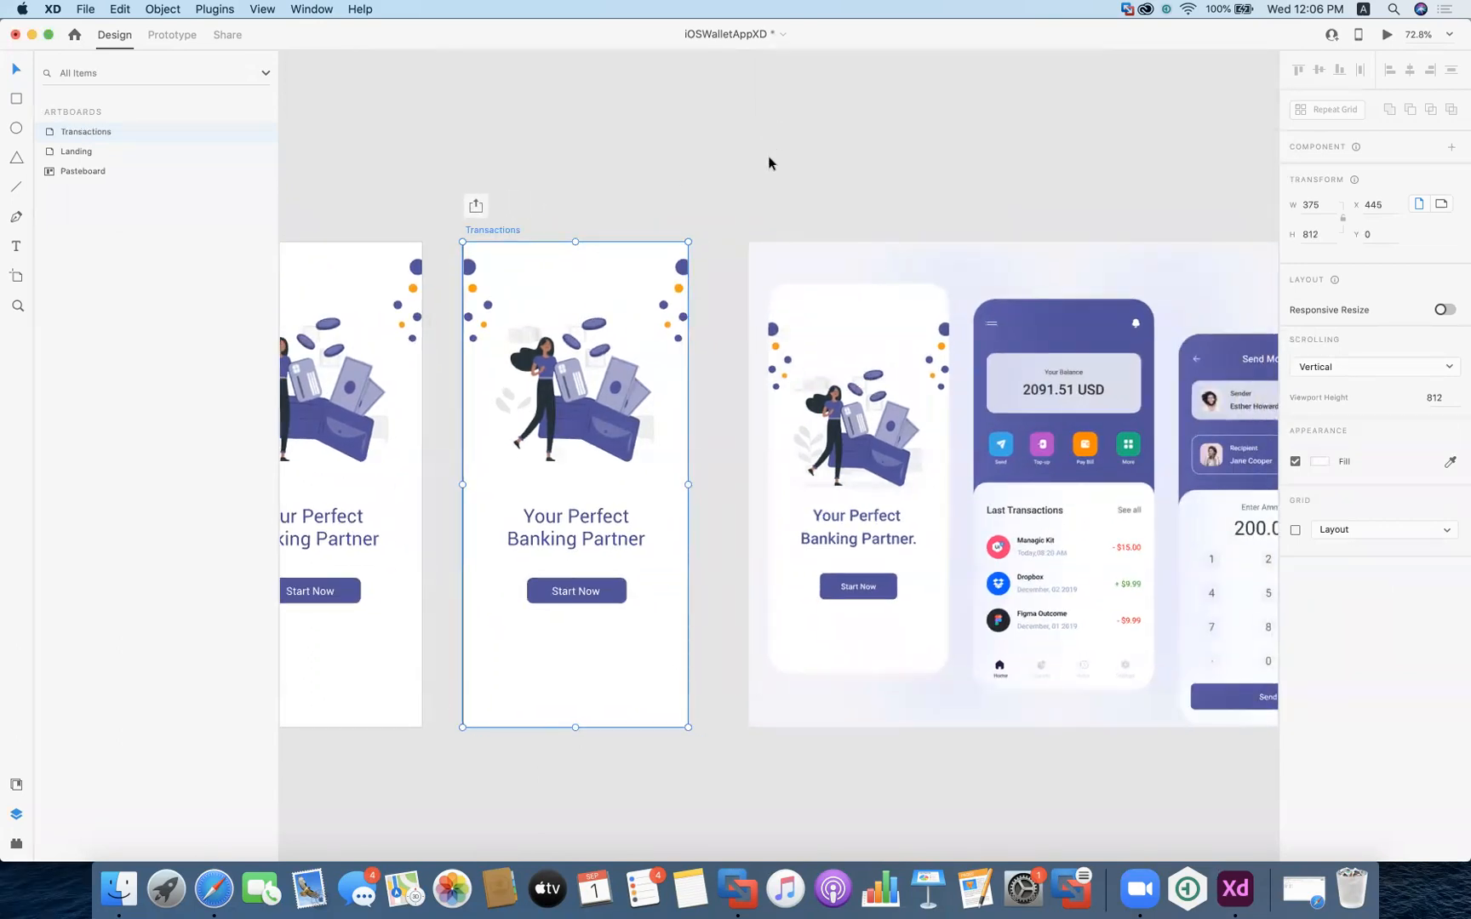
left_click(117, 218)
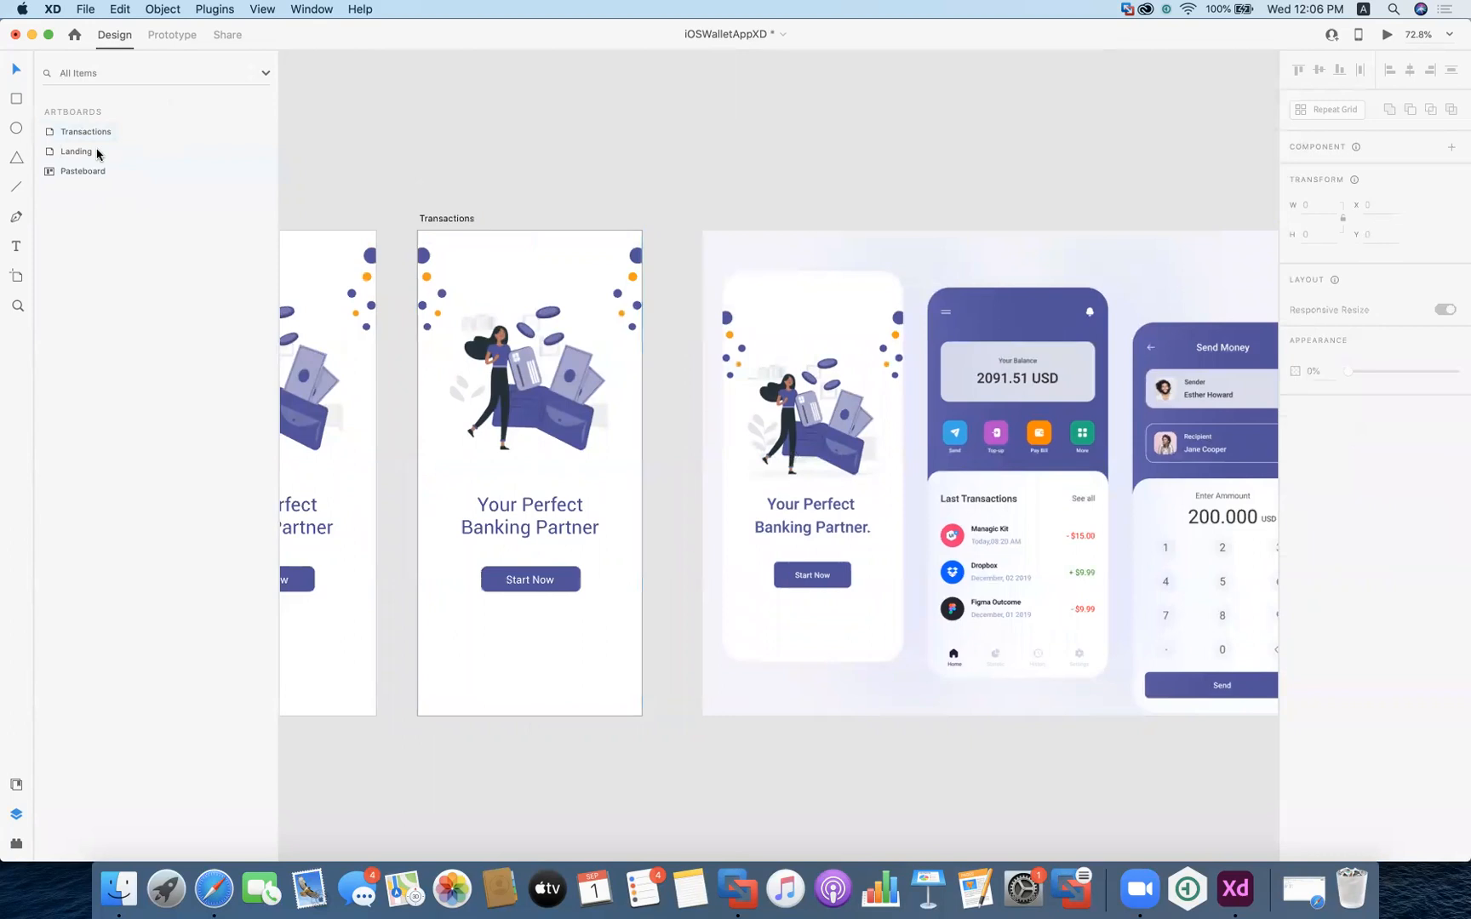
left_click(532, 359)
left_click(76, 132, "shift")
key("Delete")
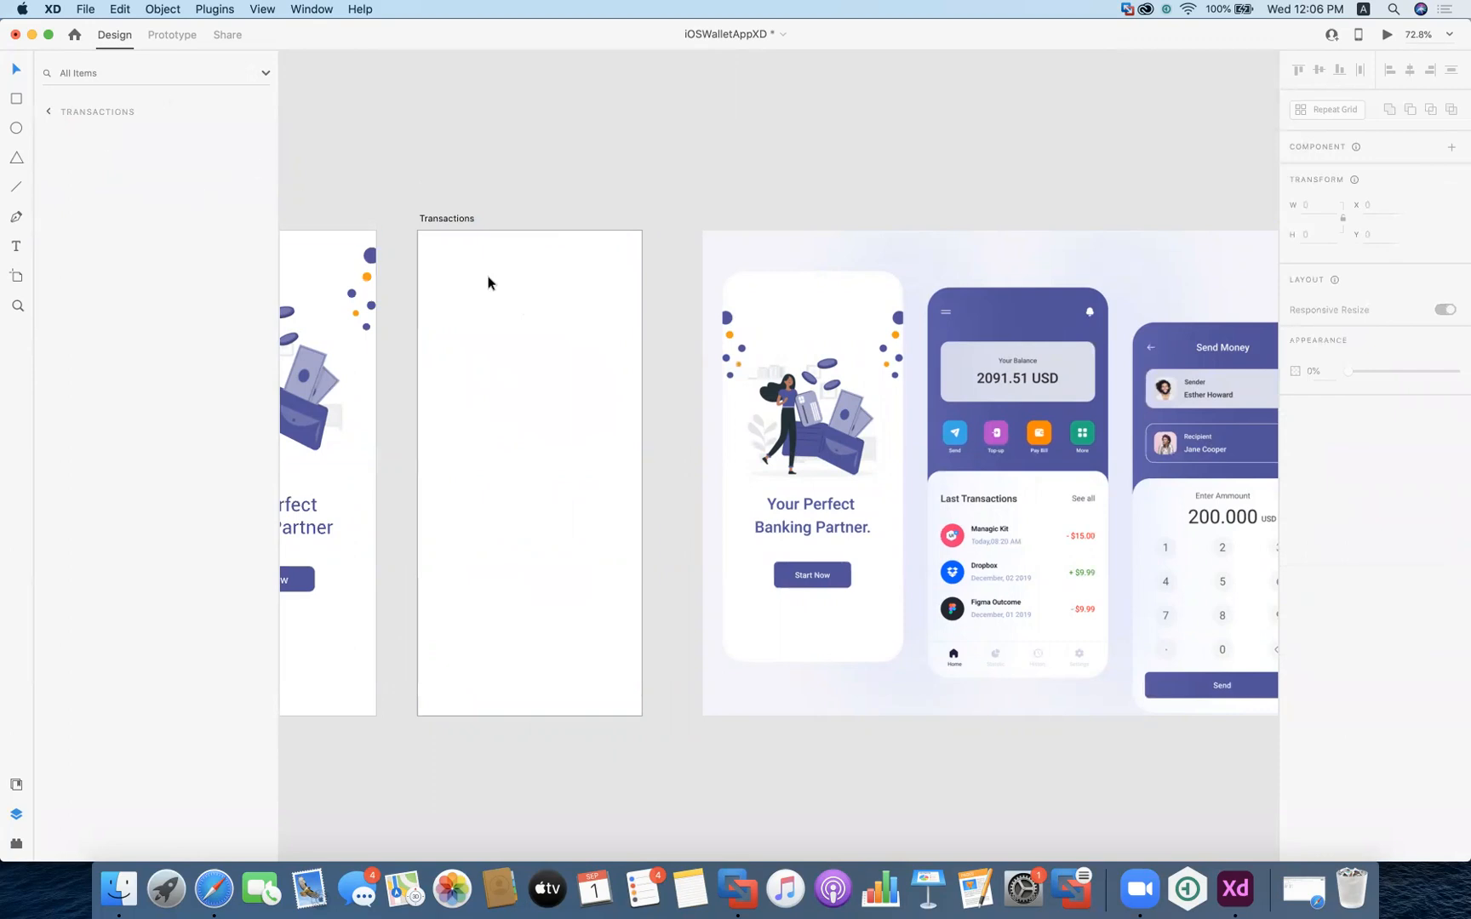
key("super+z")
Delete the landingBg image from section1 of the Transactions artboard, keeping section1Bg
left_click(47, 152)
left_click(98, 171)
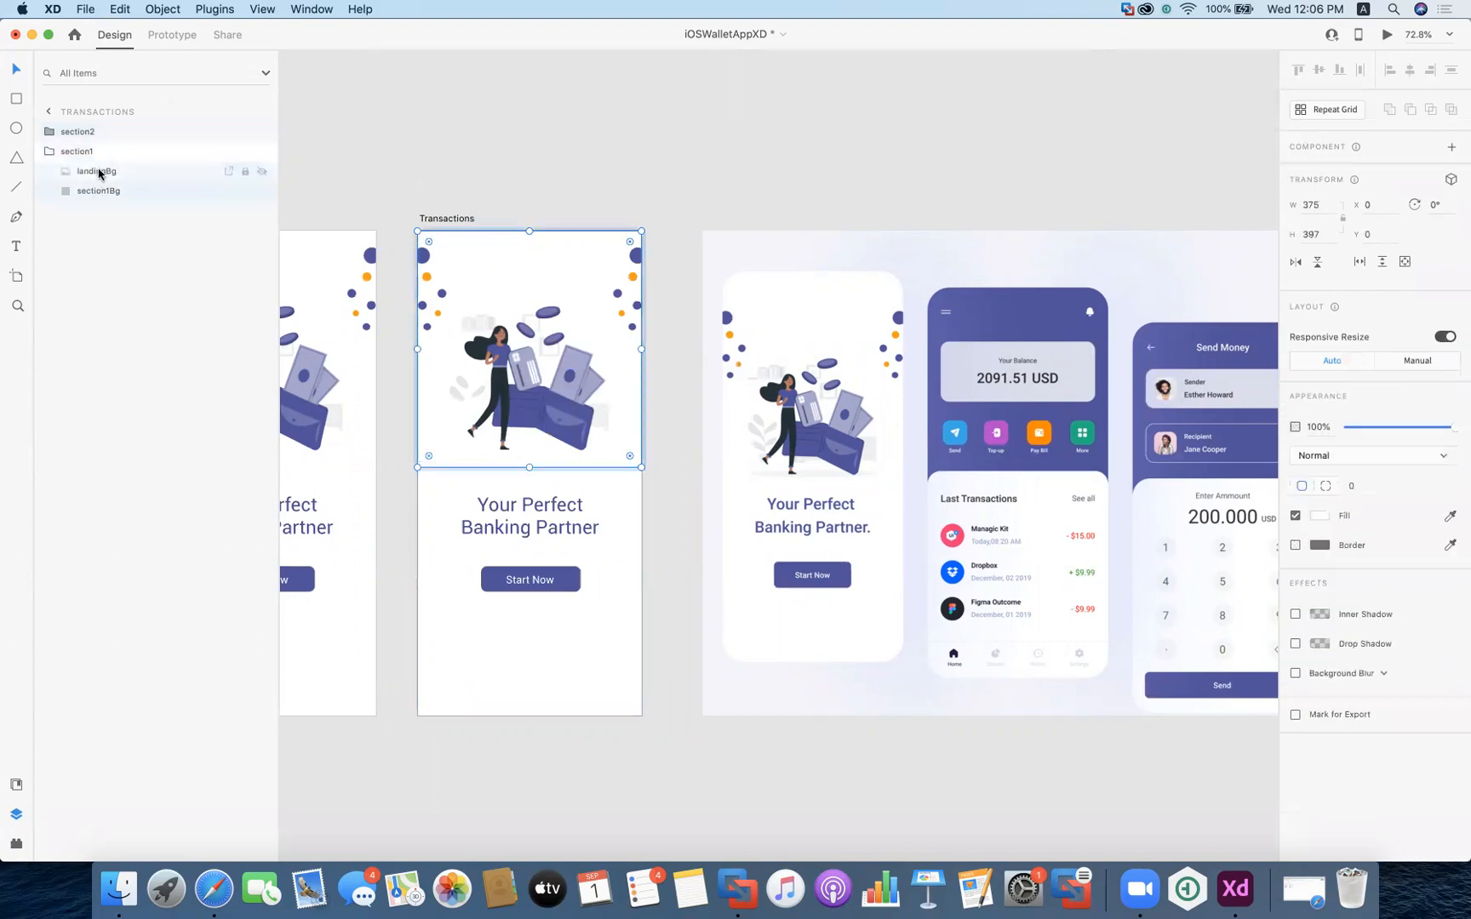
left_click(98, 172)
key("Delete")
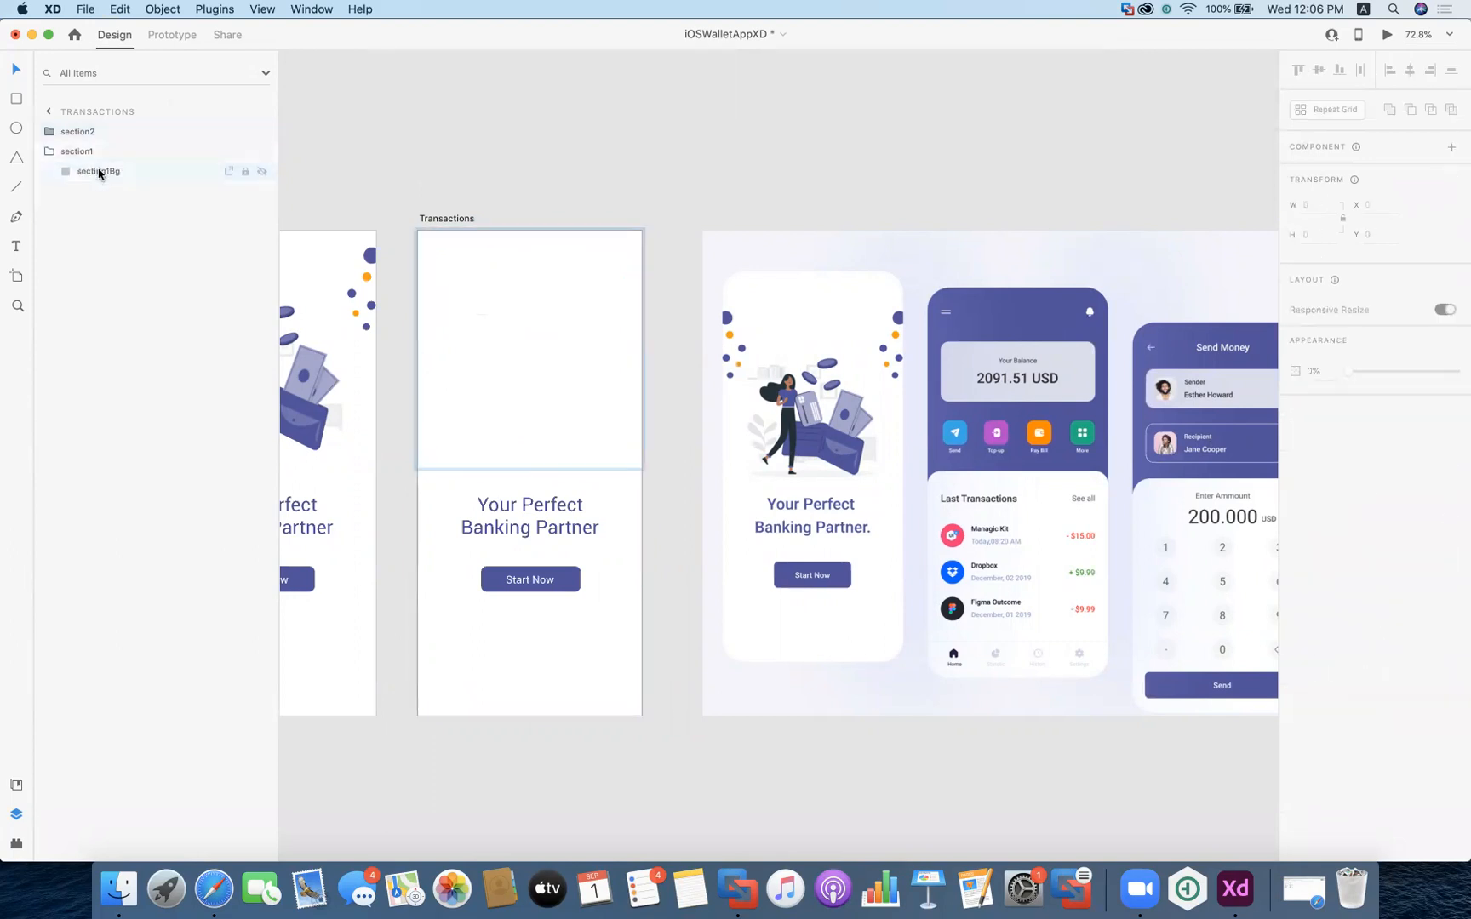
Delete the btnStartNow group and the lblLanding text from section2 of the Transactions artboard
left_click(48, 133)
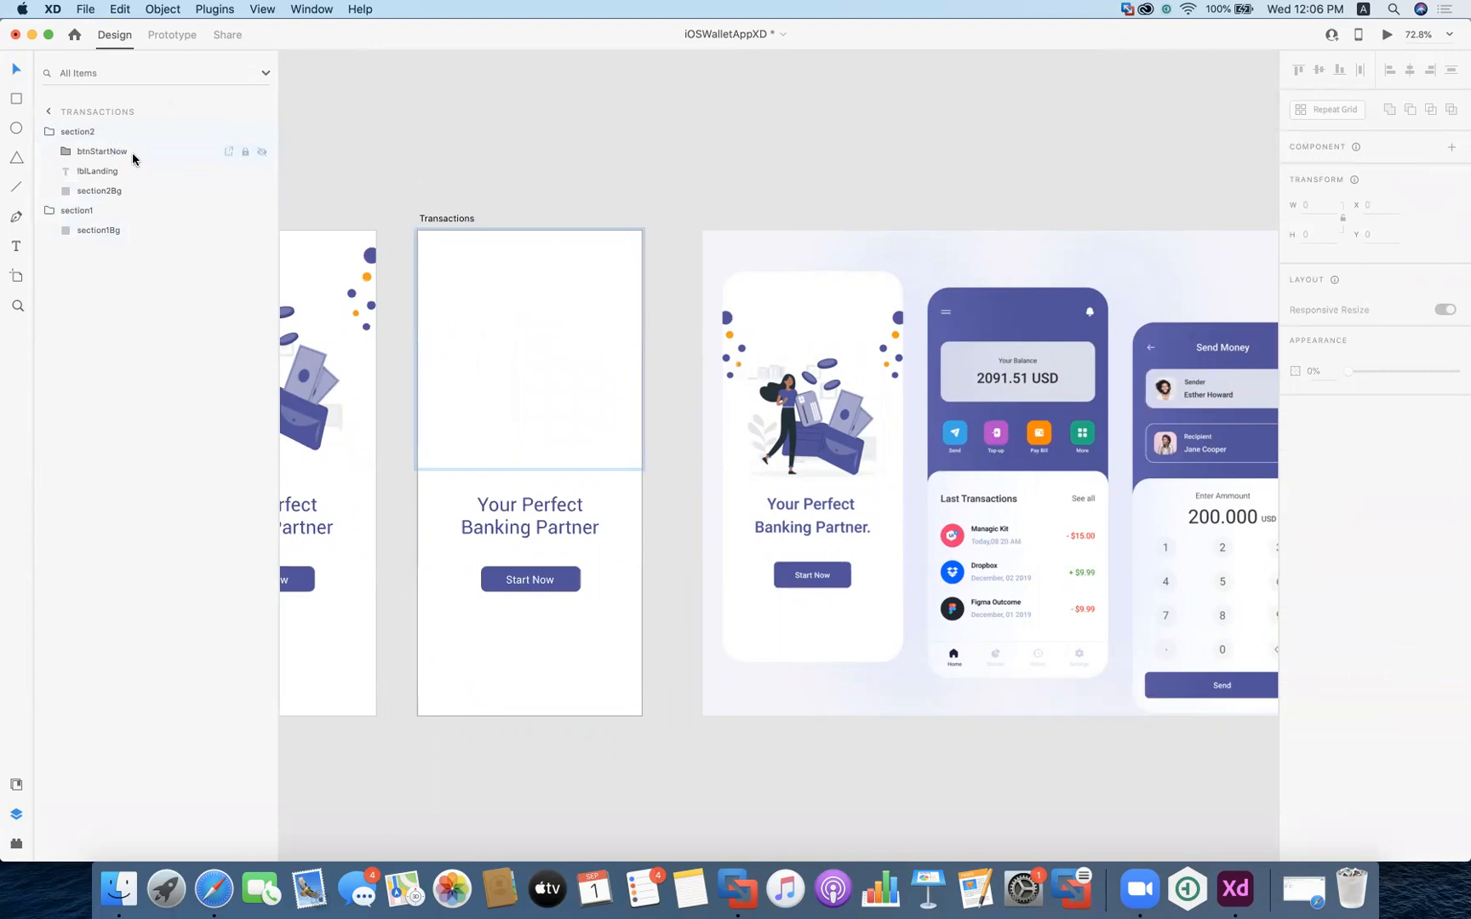
left_click(102, 152)
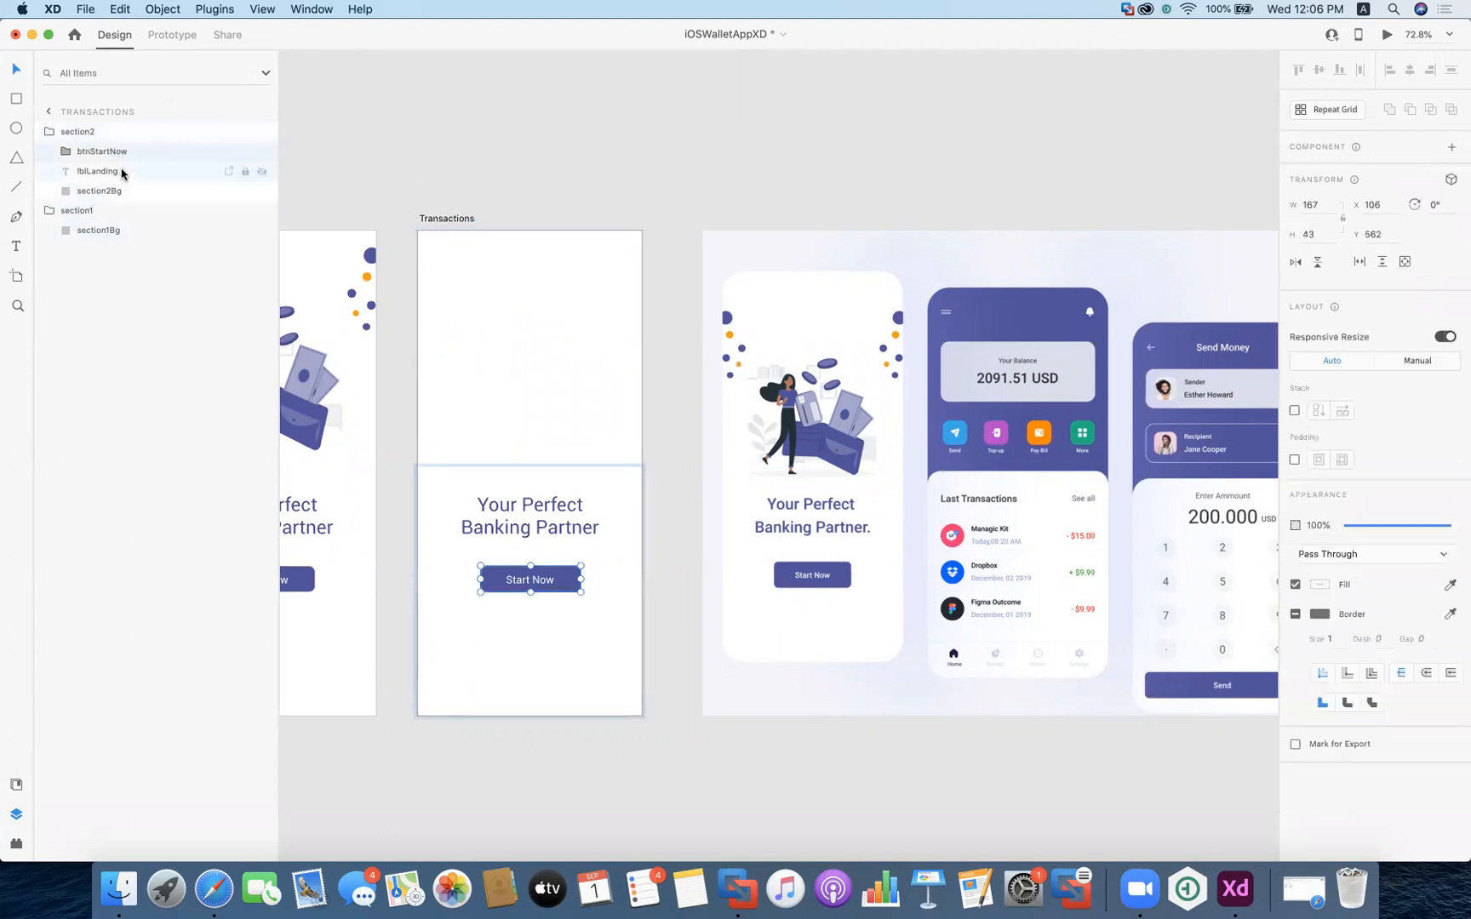
left_click(117, 172, "shift")
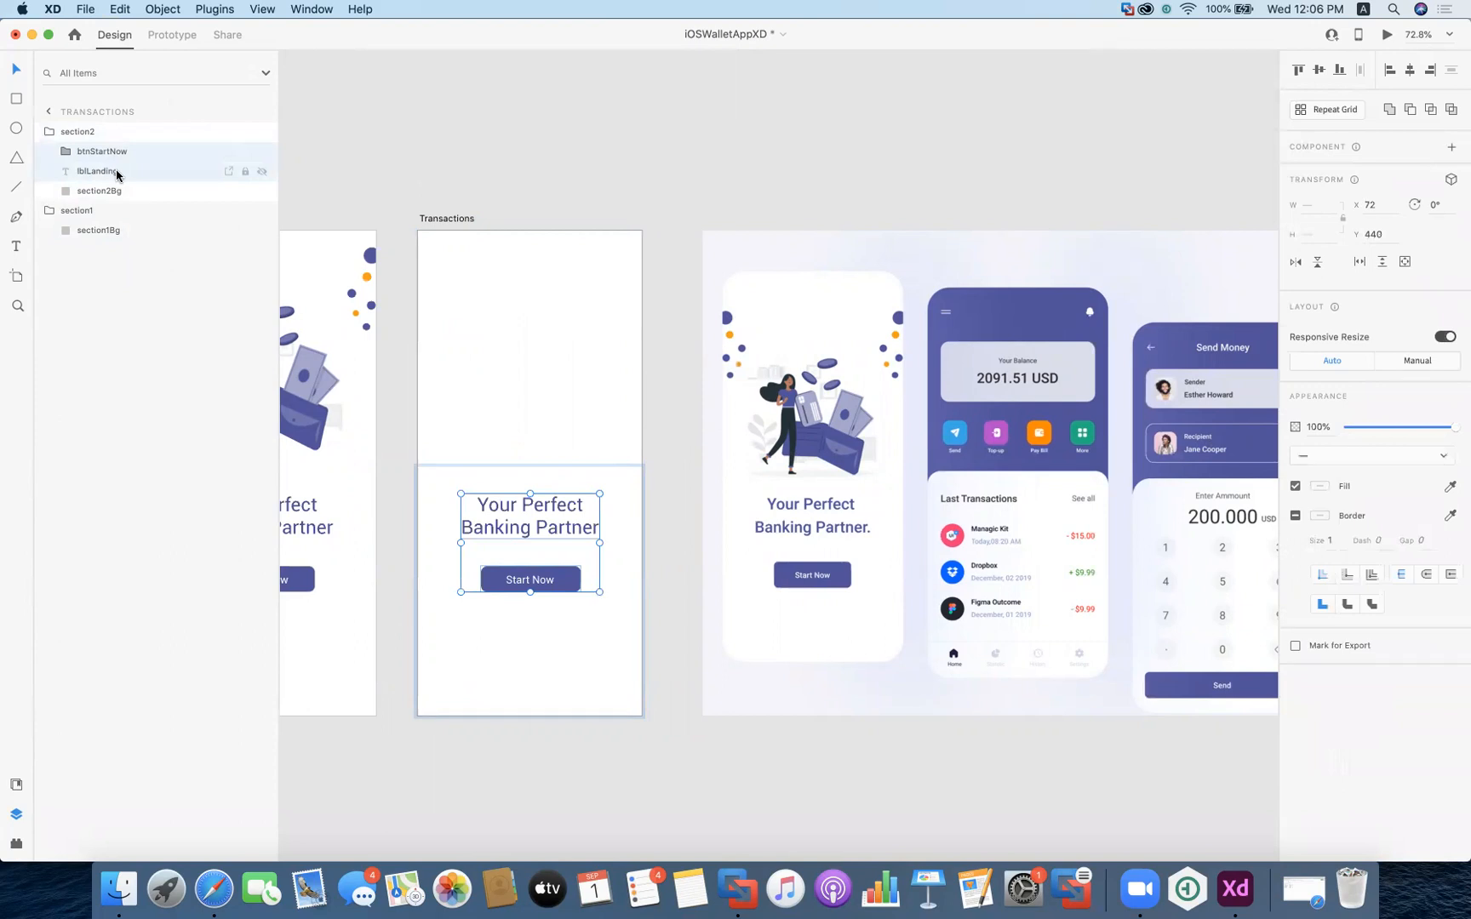
key("Delete")
Check the section2Bg and section1Bg rectangles on the Transactions artboard against the reference mockup
left_click(99, 151)
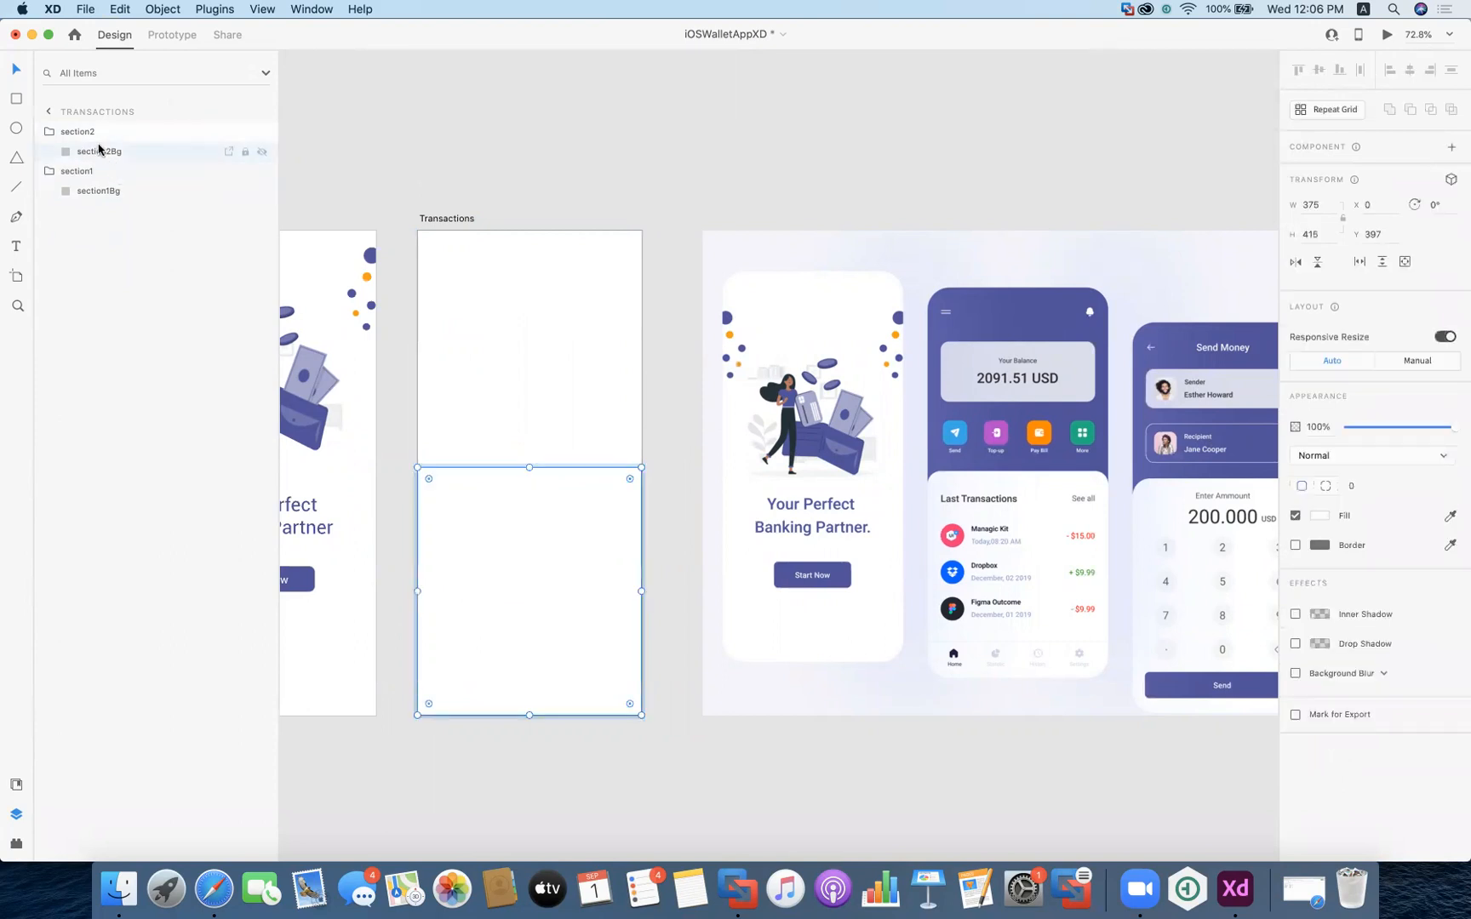
left_click(98, 191)
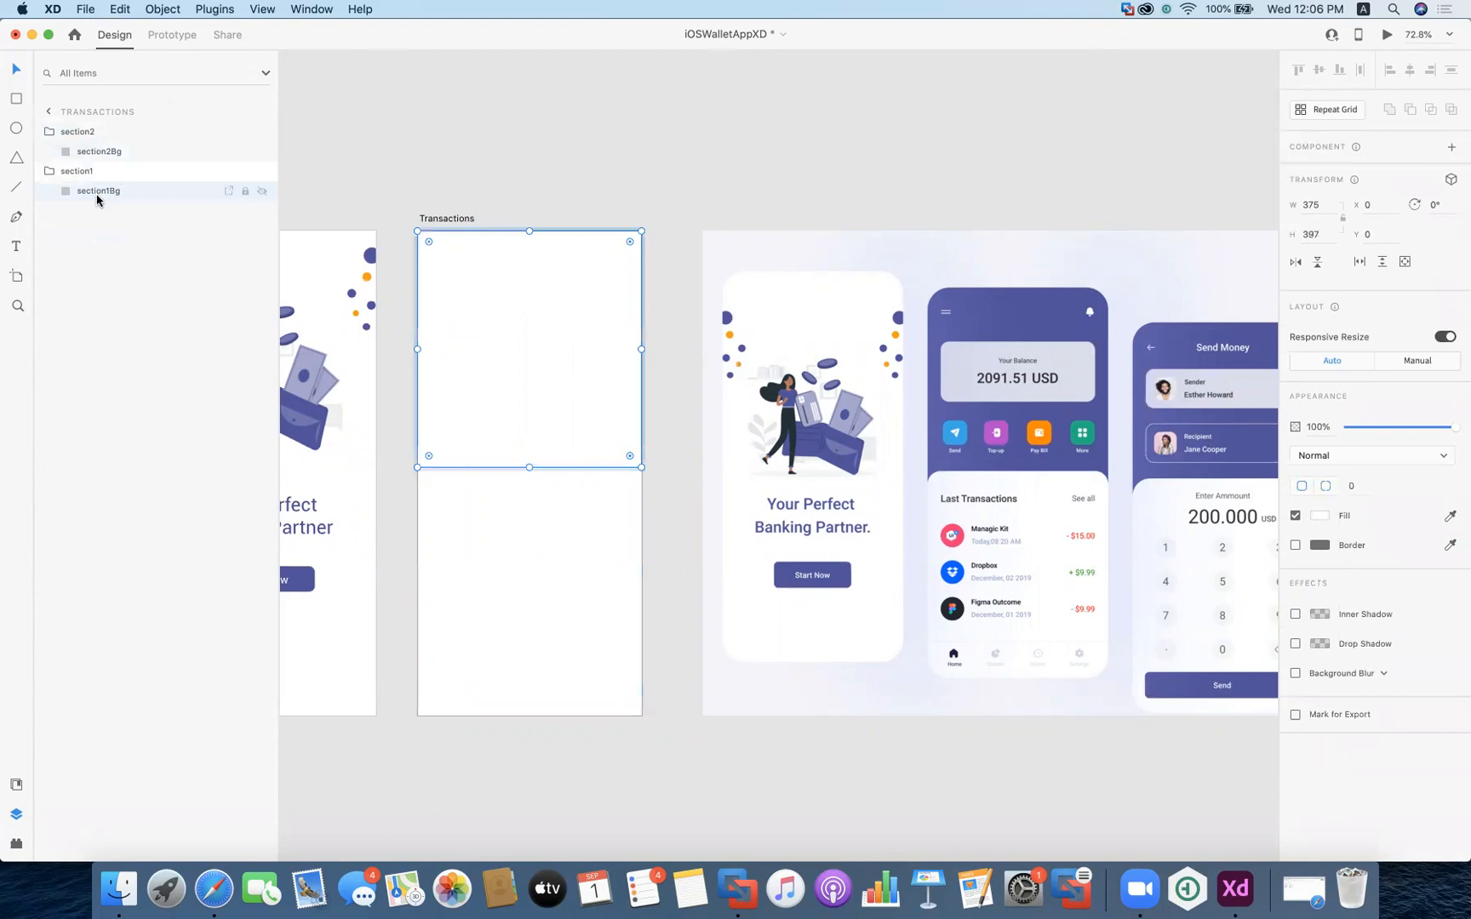
left_click(663, 486)
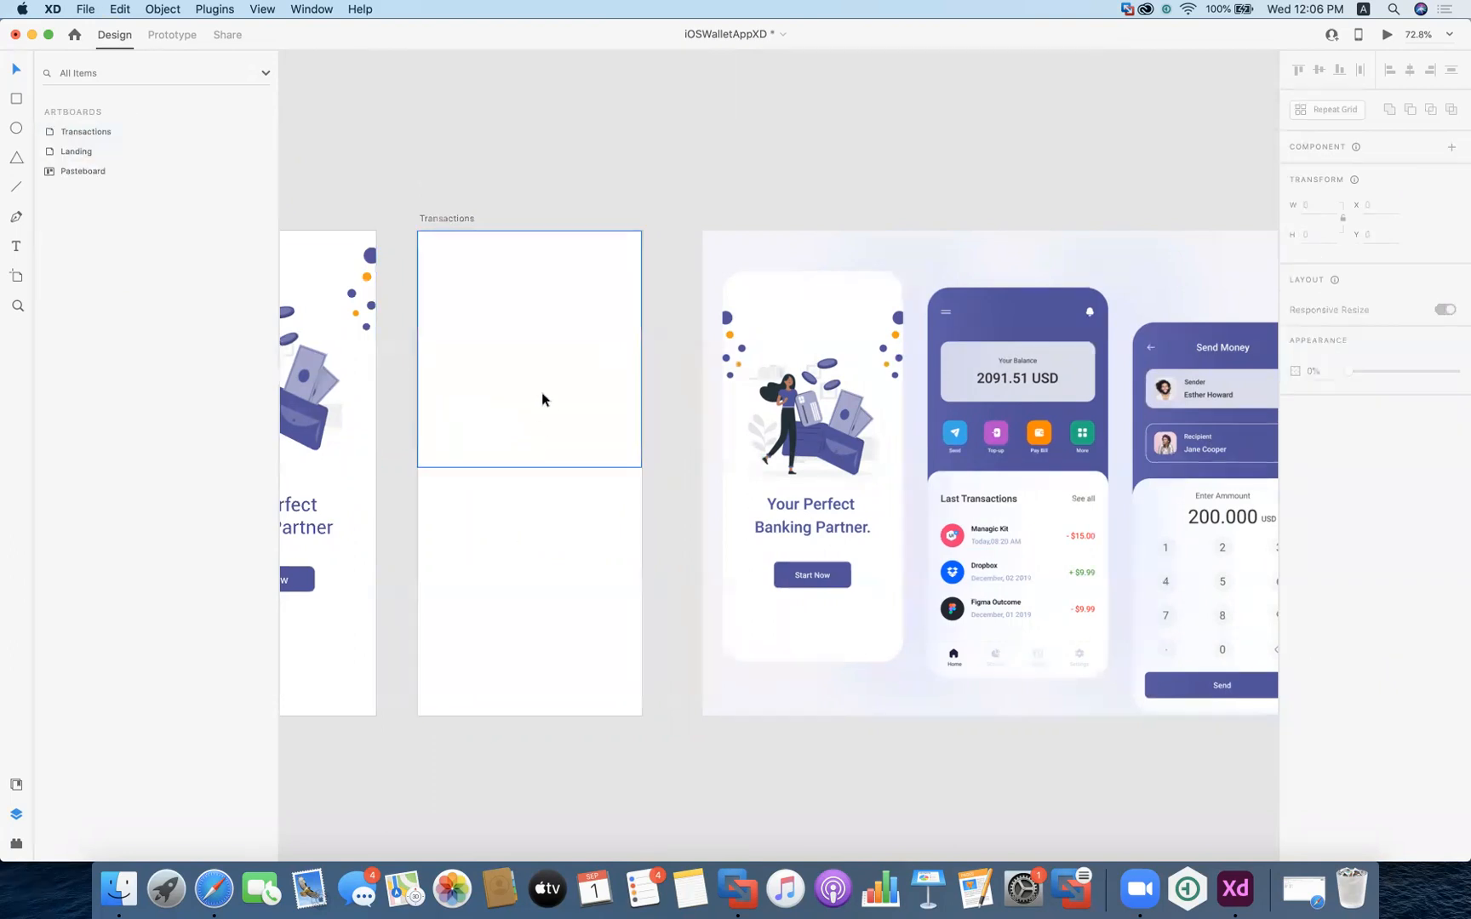
scroll(1035, 478, "right", 3)
scroll(1035, 479, "down", 2)
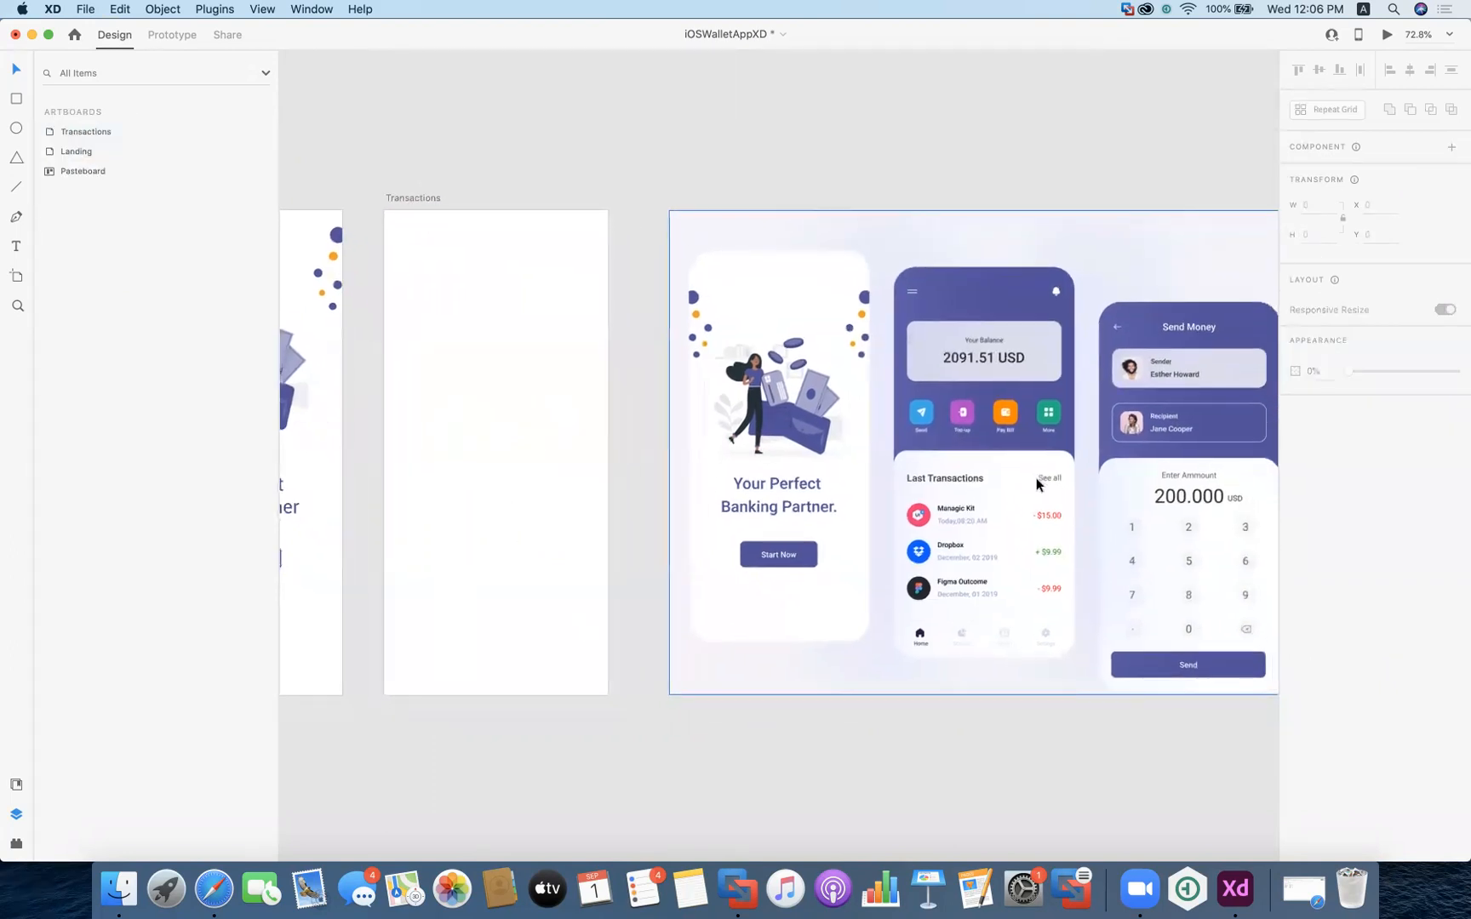
Fill the section1Bg rectangle on the Transactions artboard with the purple sampled from the header of the middle mockup screen
left_click(463, 308)
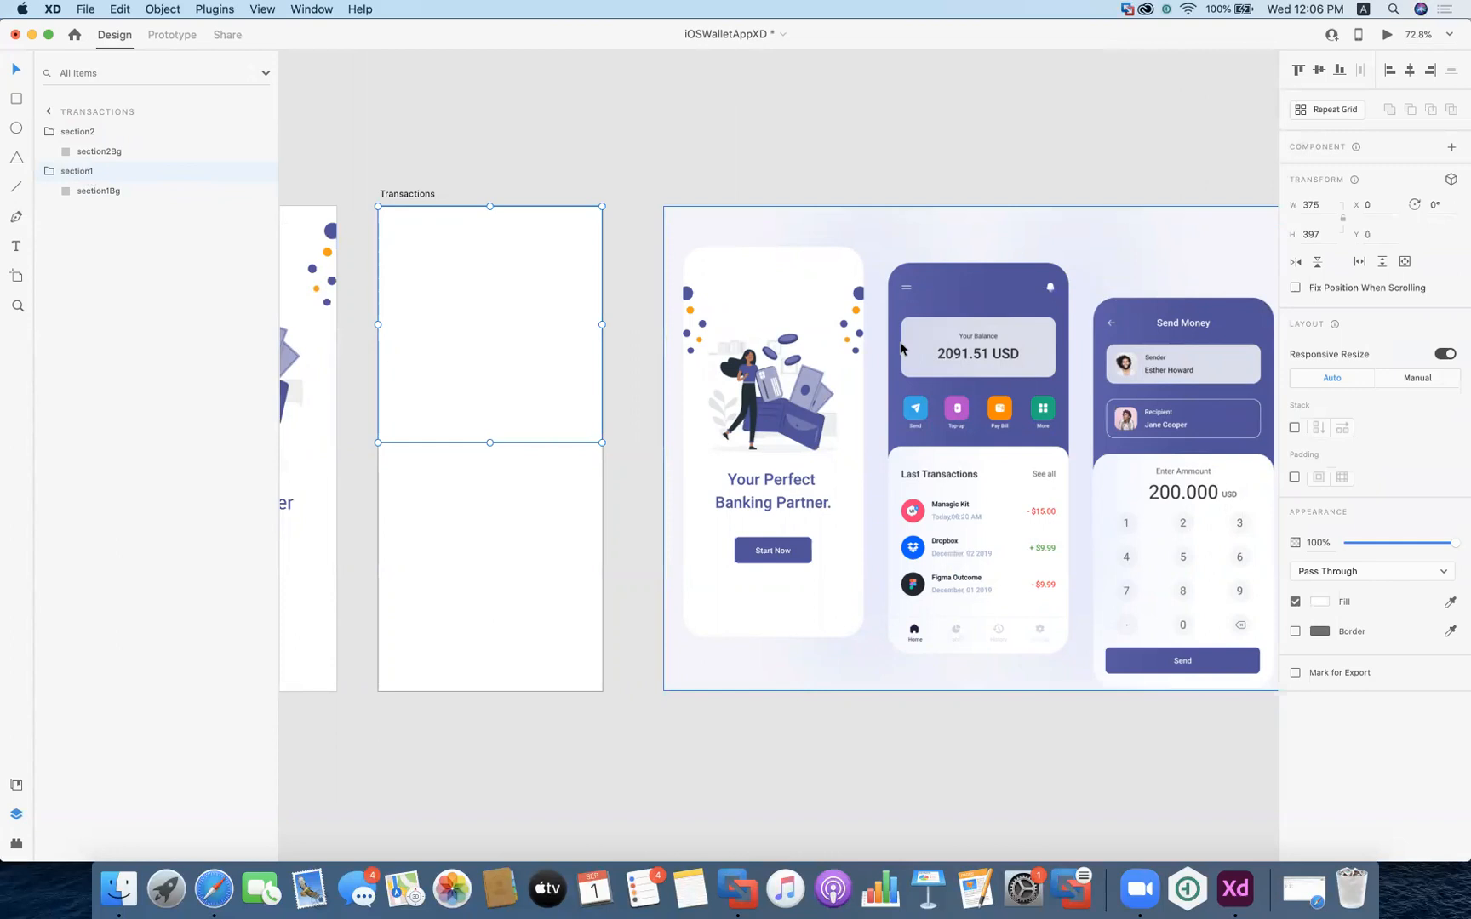
scroll(989, 295, "right", 3)
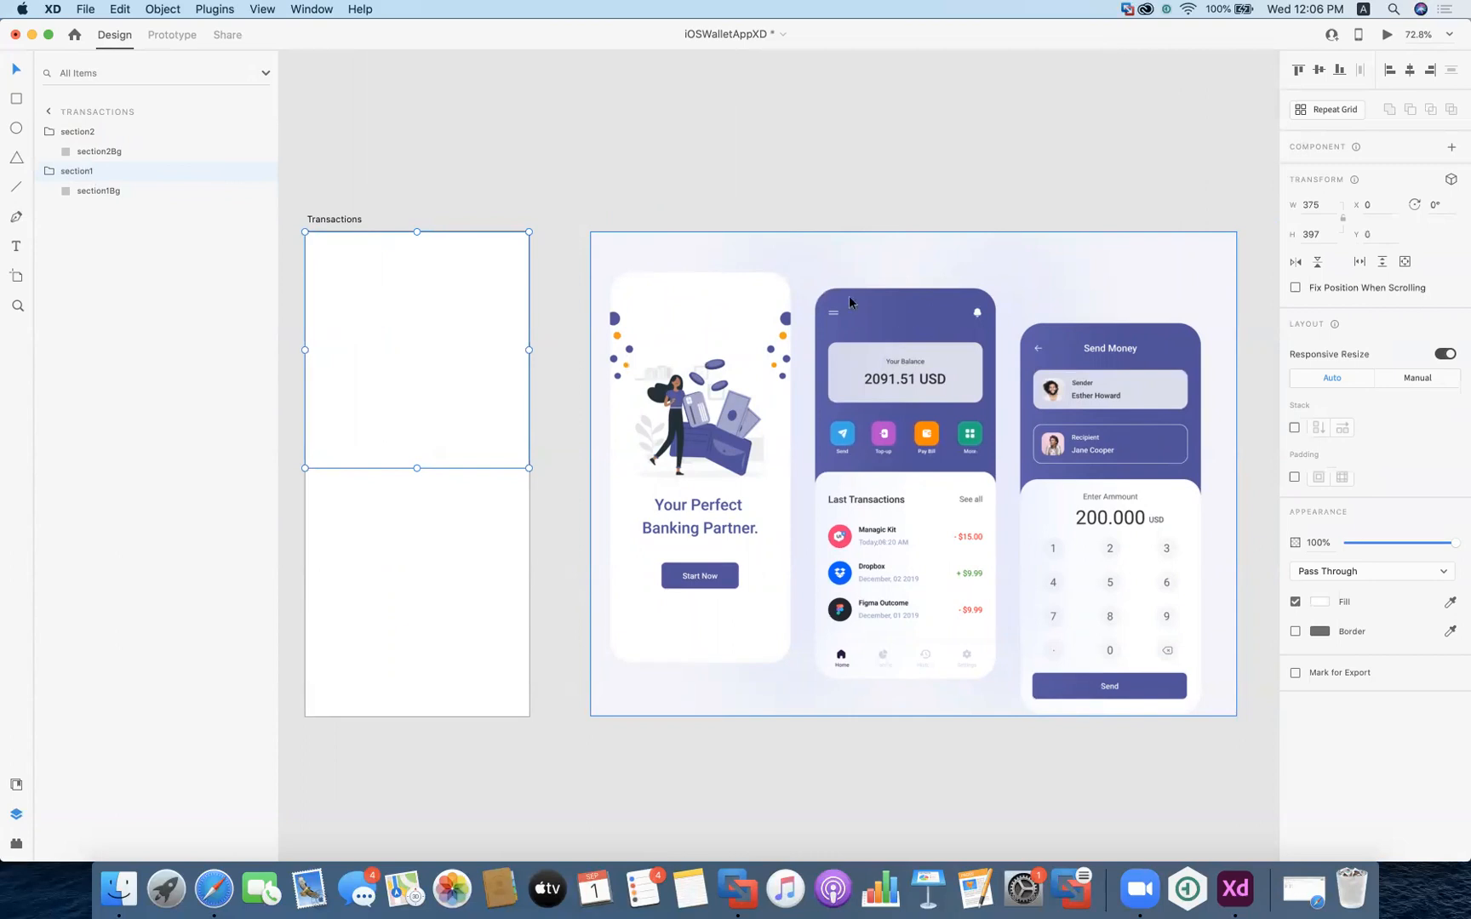
left_click(98, 194)
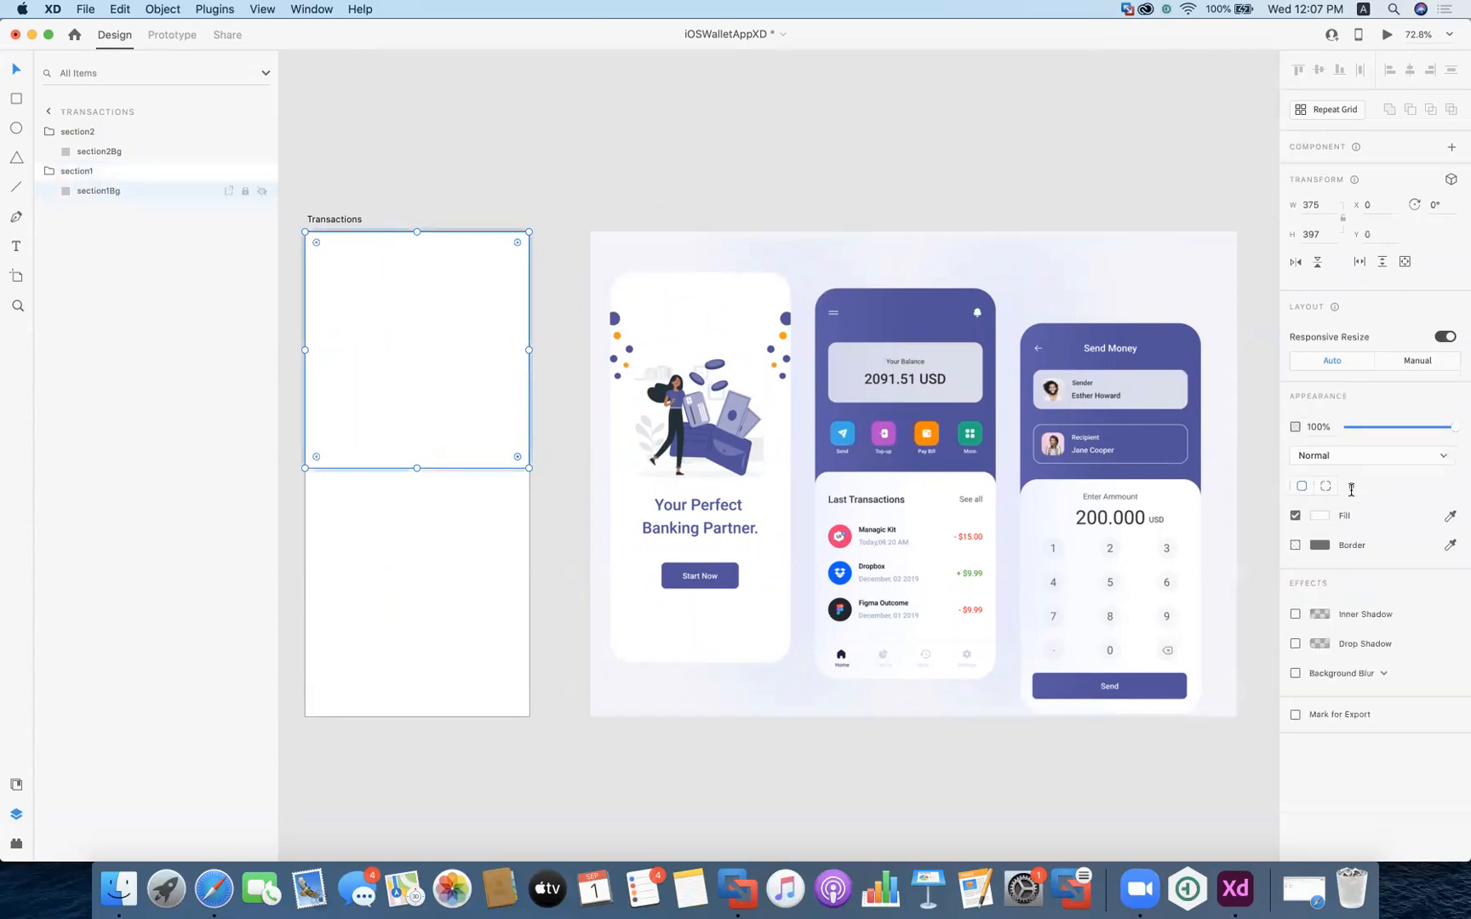
left_click(1450, 516)
left_click(883, 314)
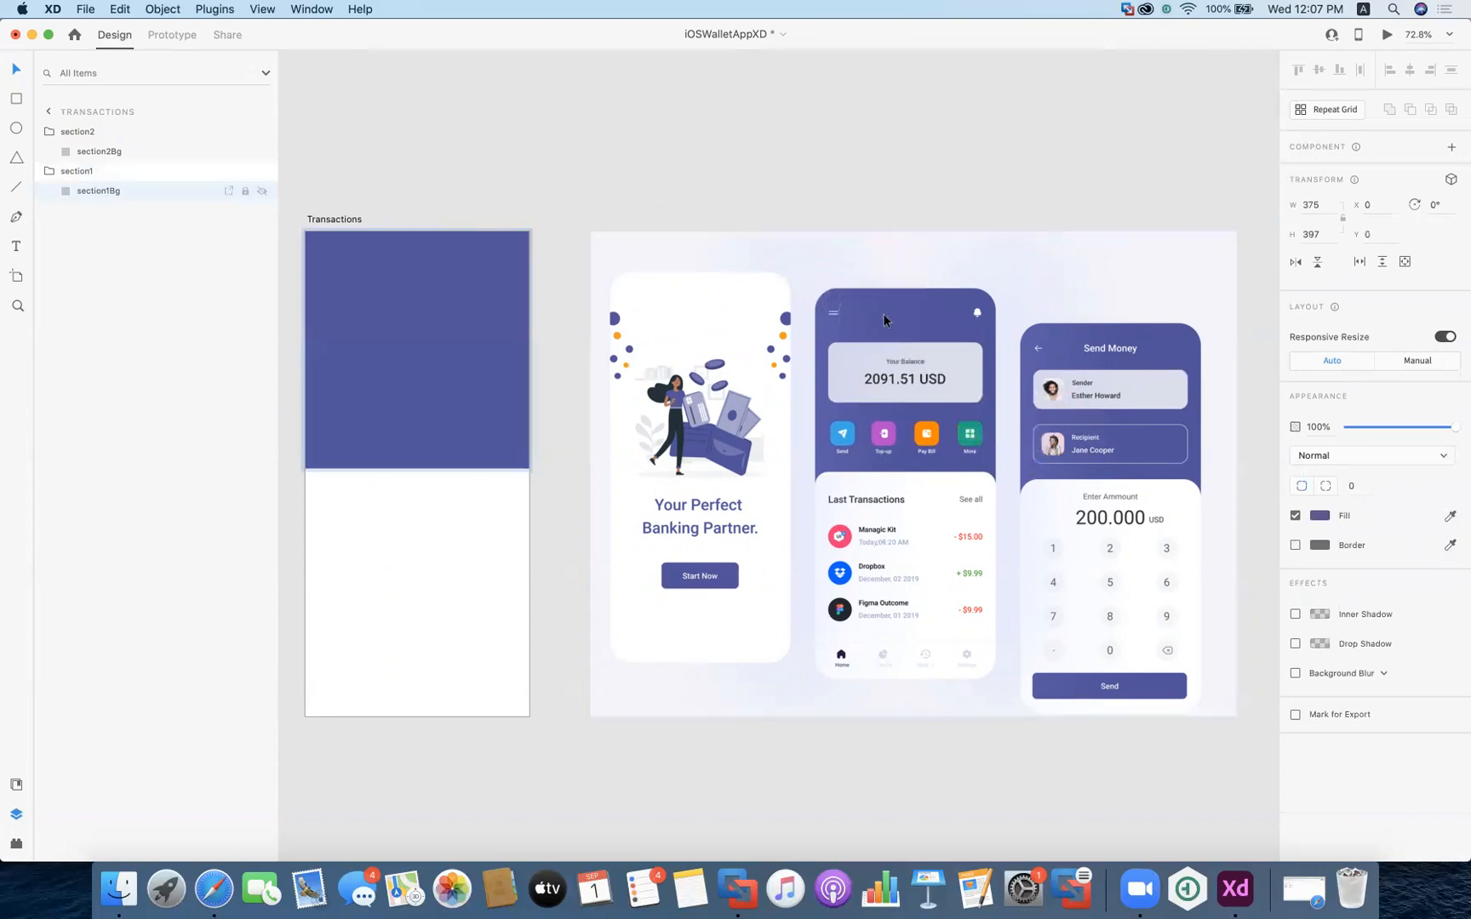
left_click(539, 186)
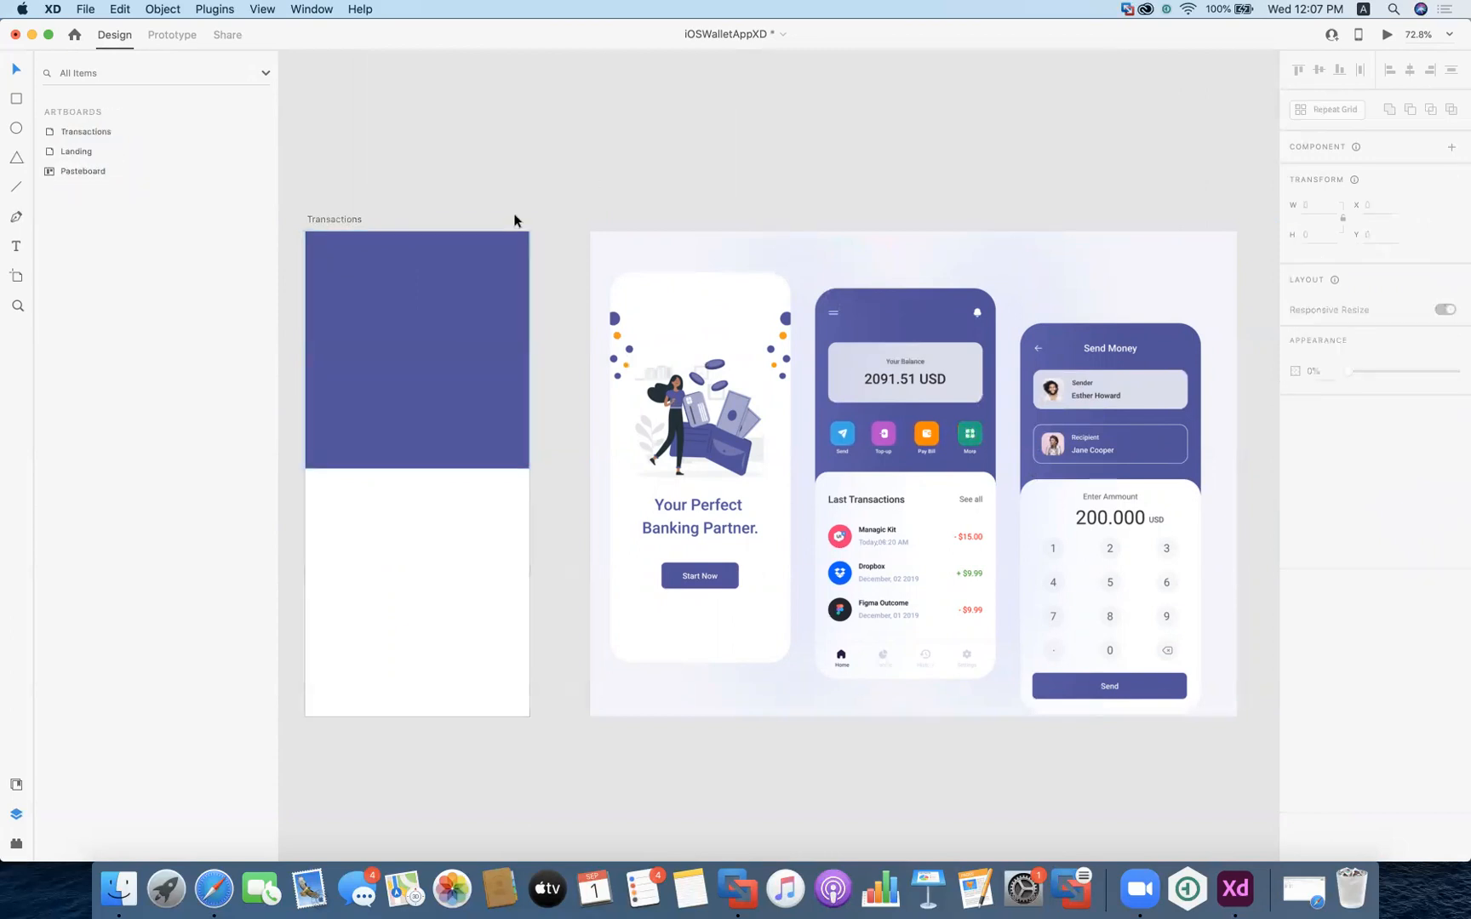
Extend the section2 group upward over section1 to a height of about 457, with its top edge at Y about 355
scroll(516, 217, "left", 1)
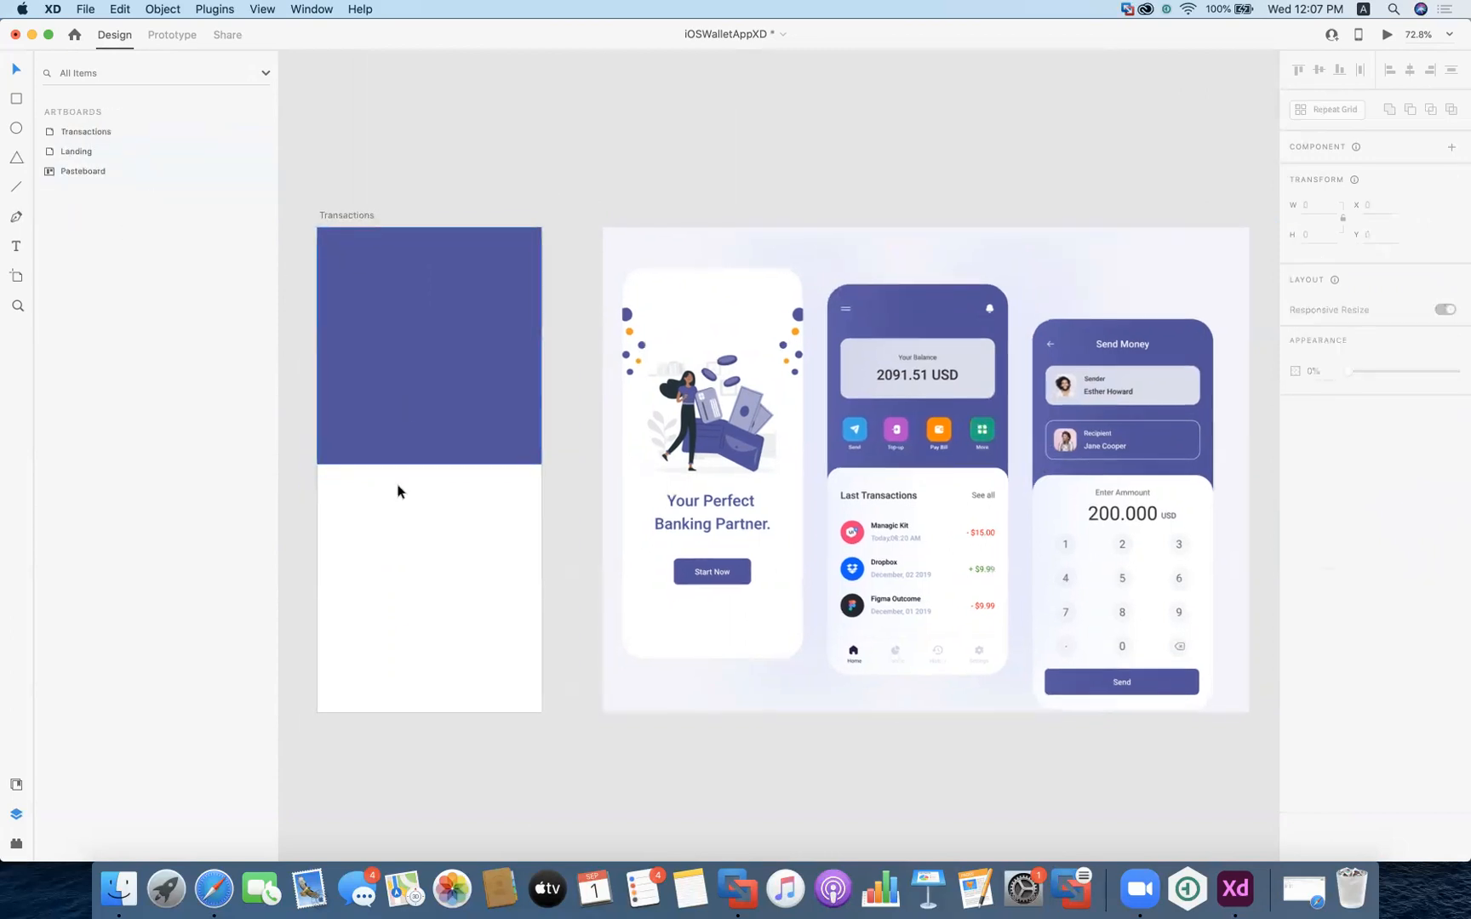
left_click(402, 522)
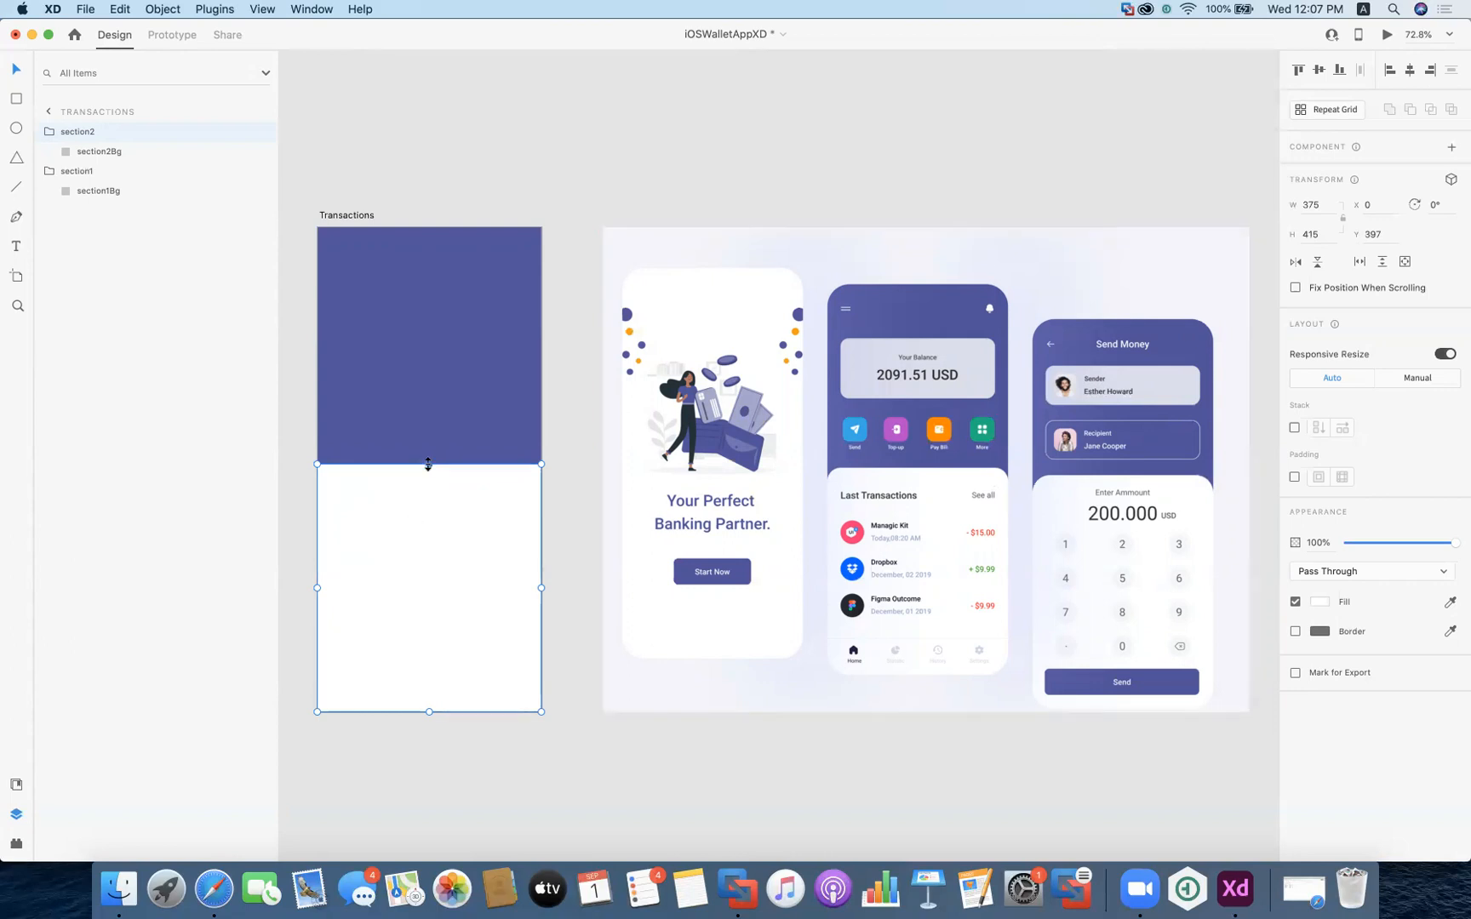
left_click_drag(428, 464, 429, 439)
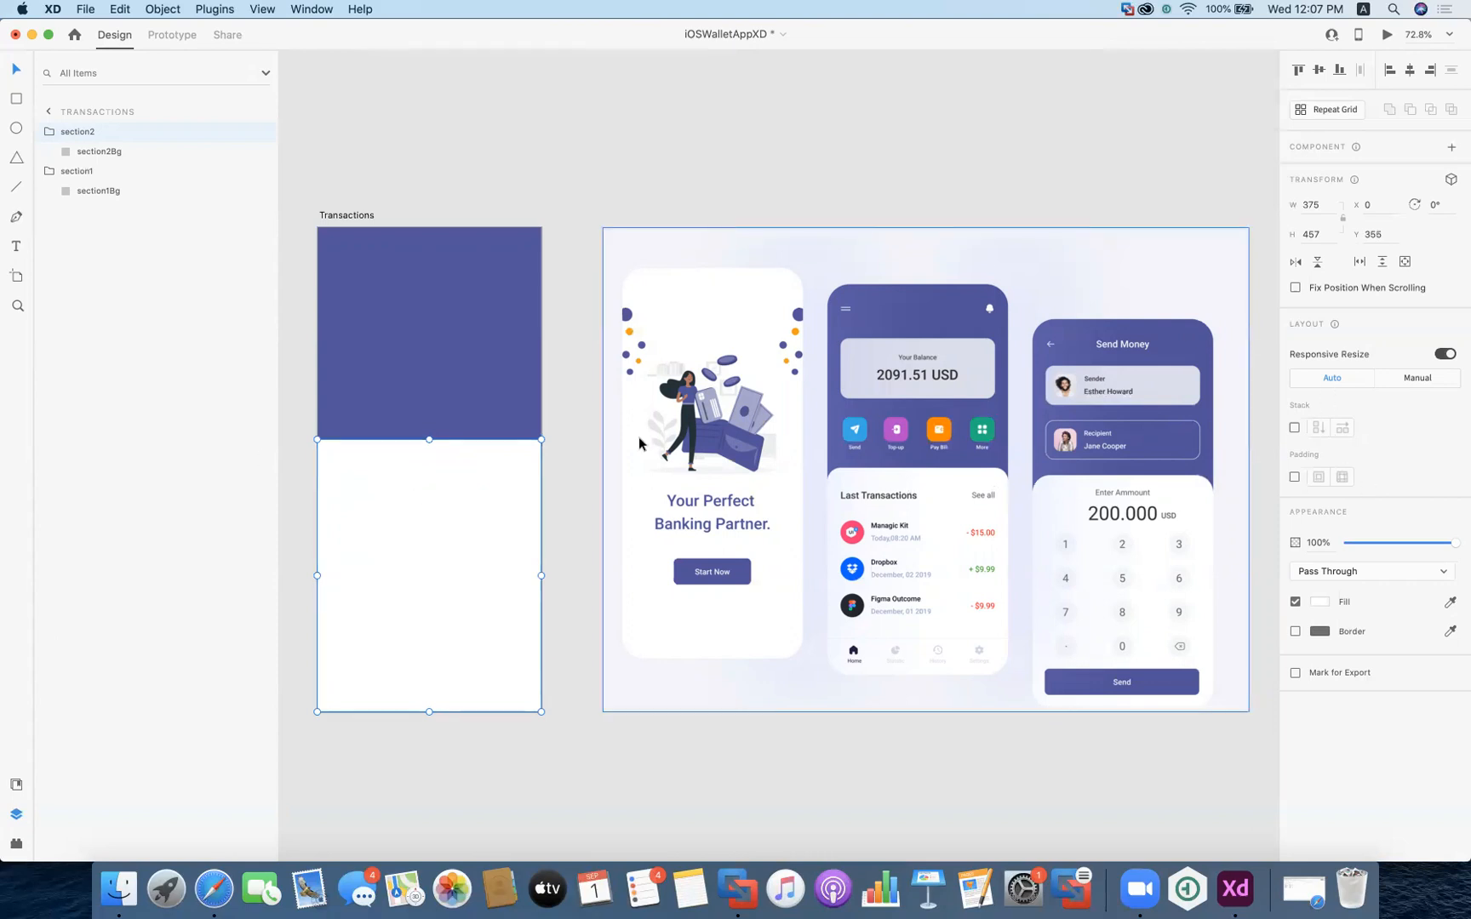
Switch section2Bg to a separate radius for each corner, trying 10 and then 20 for the top-left corner
left_click(100, 157)
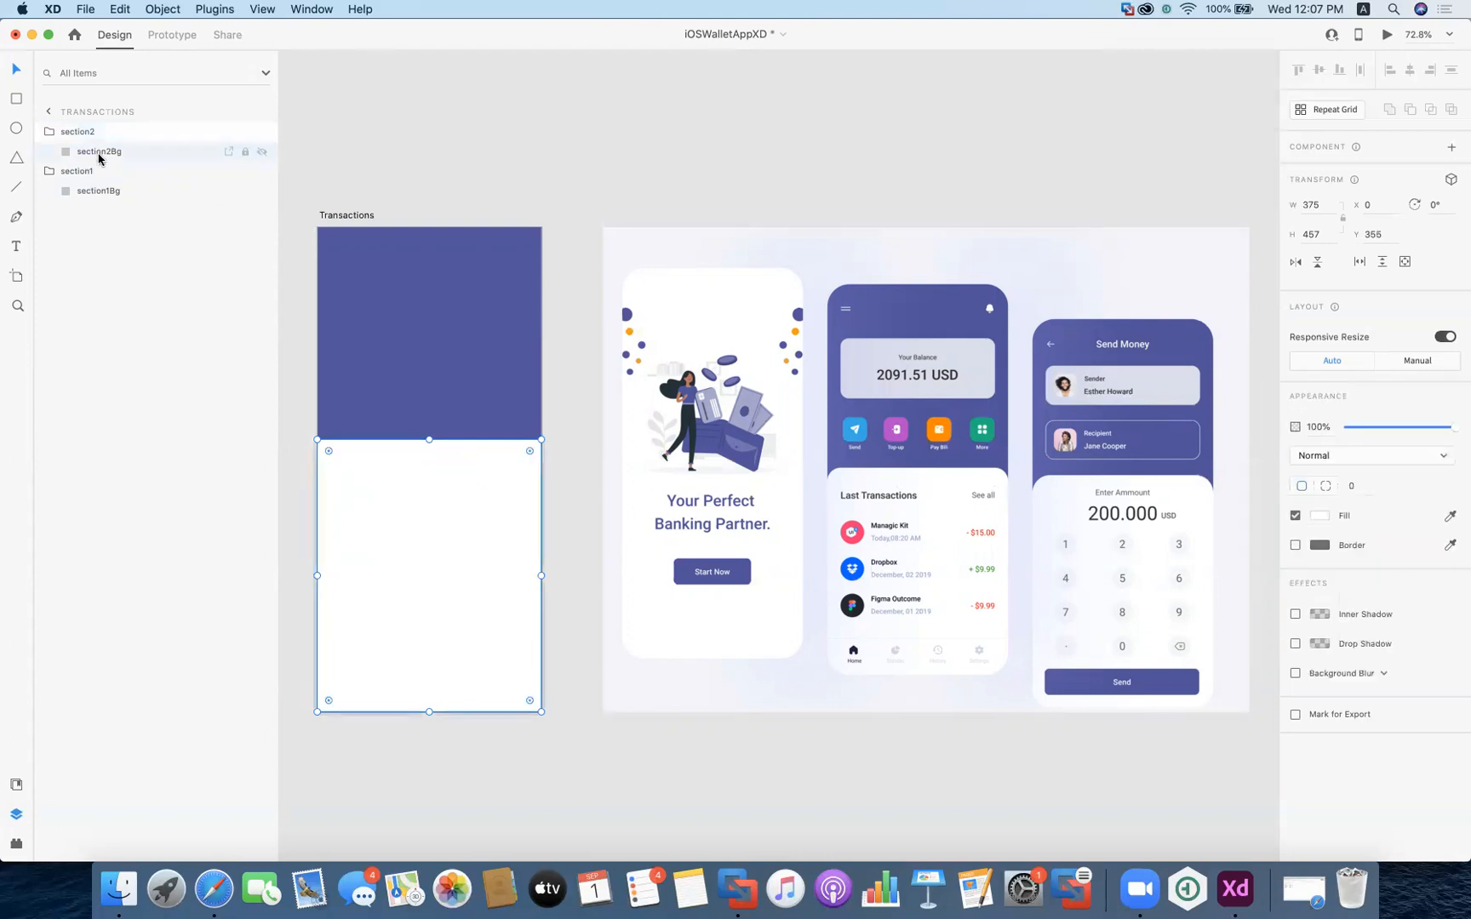
left_click(1326, 487)
type("10")
key("Return")
left_click(1359, 487)
key("BackSpace")
type("20")
key("Return")
left_click(421, 371)
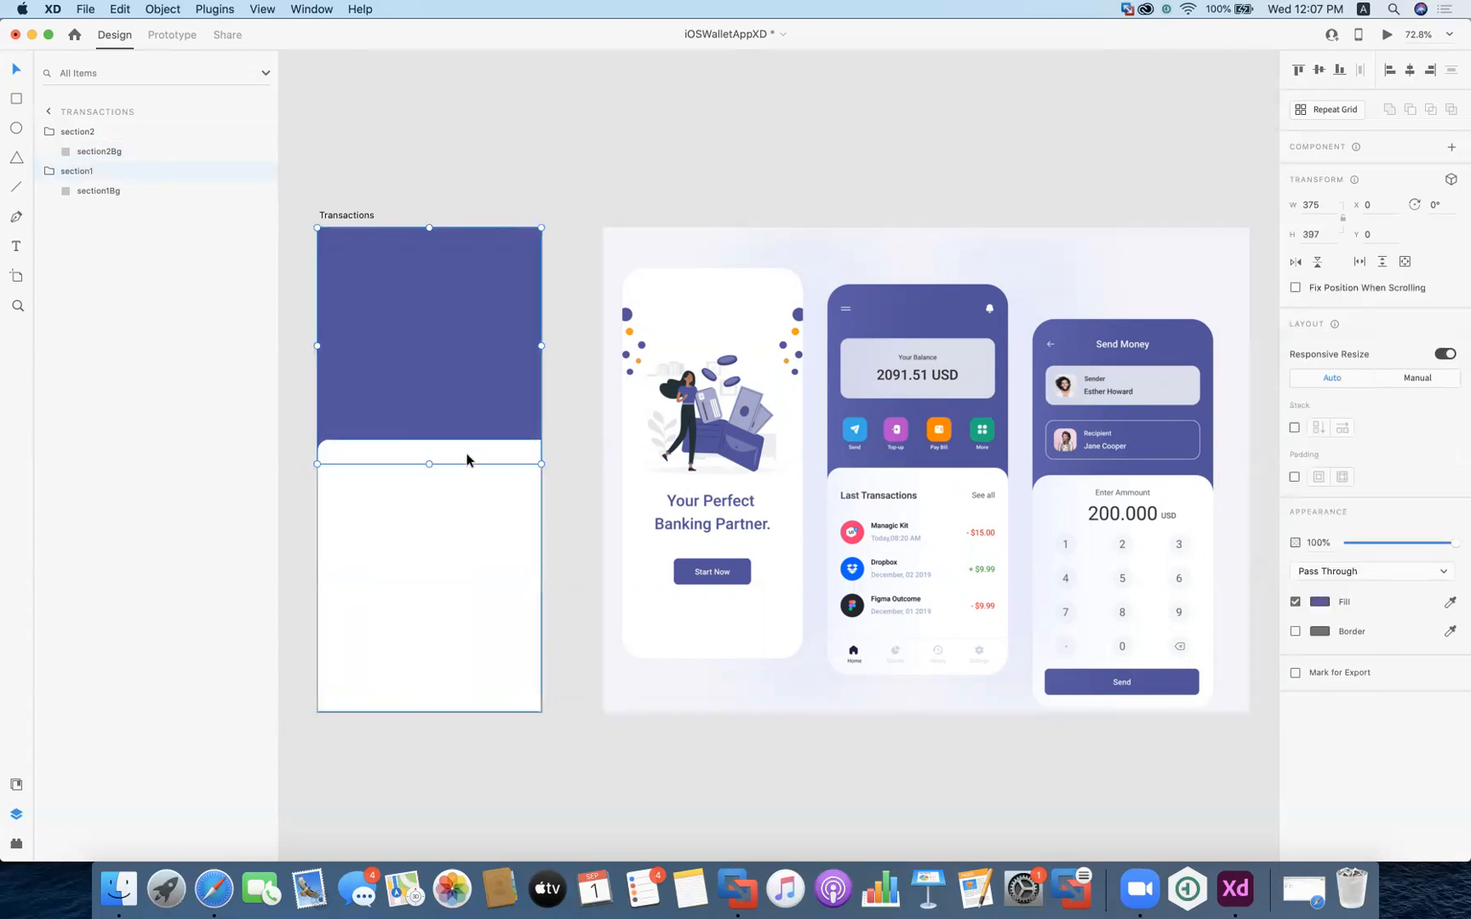
left_click(477, 500)
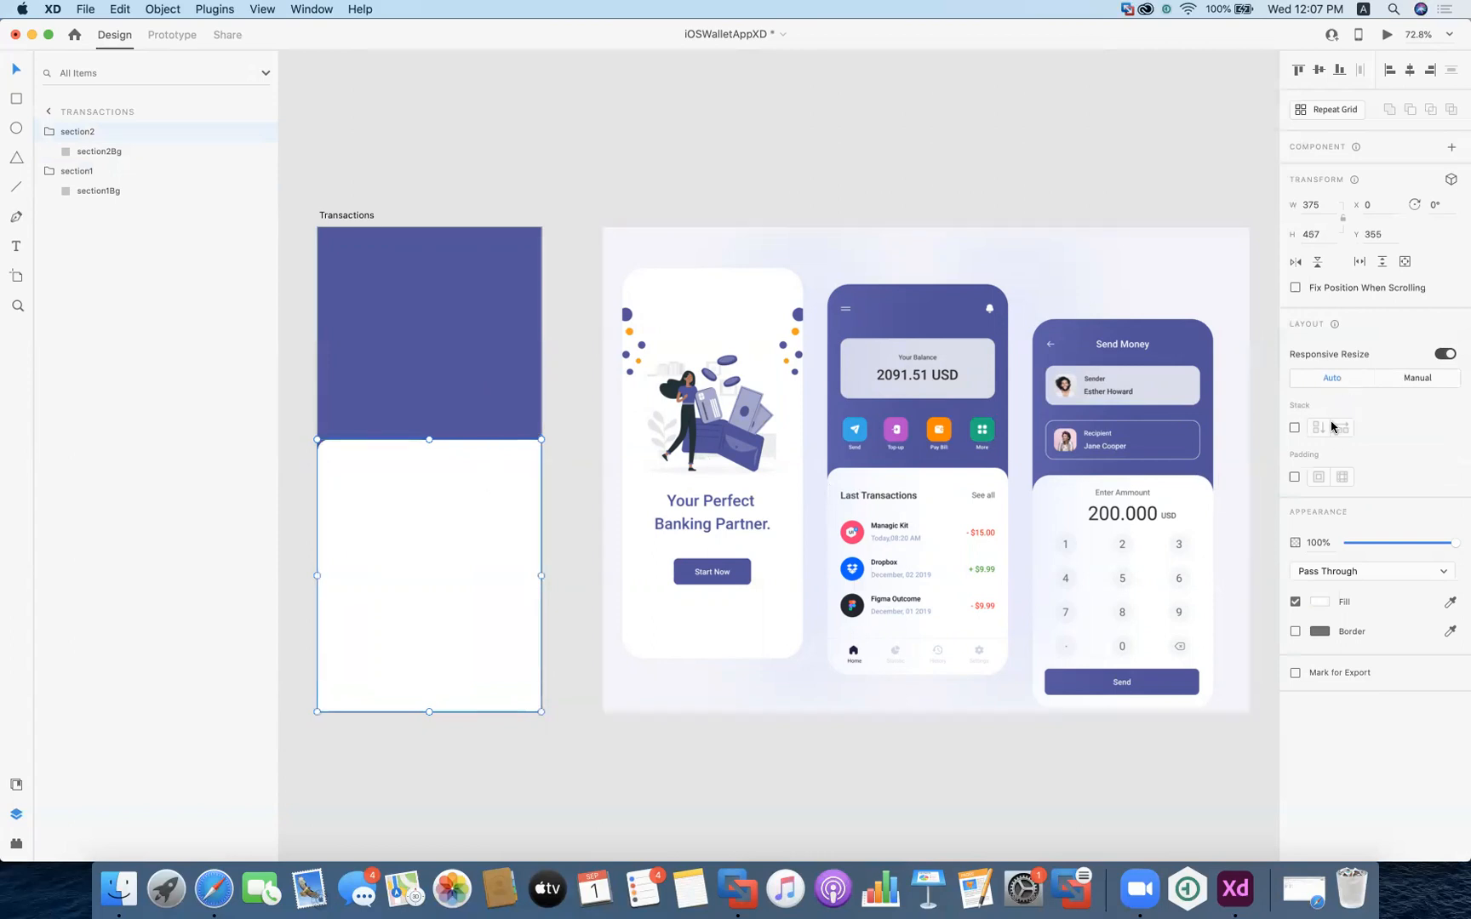
Set the radius of both the top-left and top-right corners of section2Bg to 25
left_click(100, 189)
left_click(102, 151)
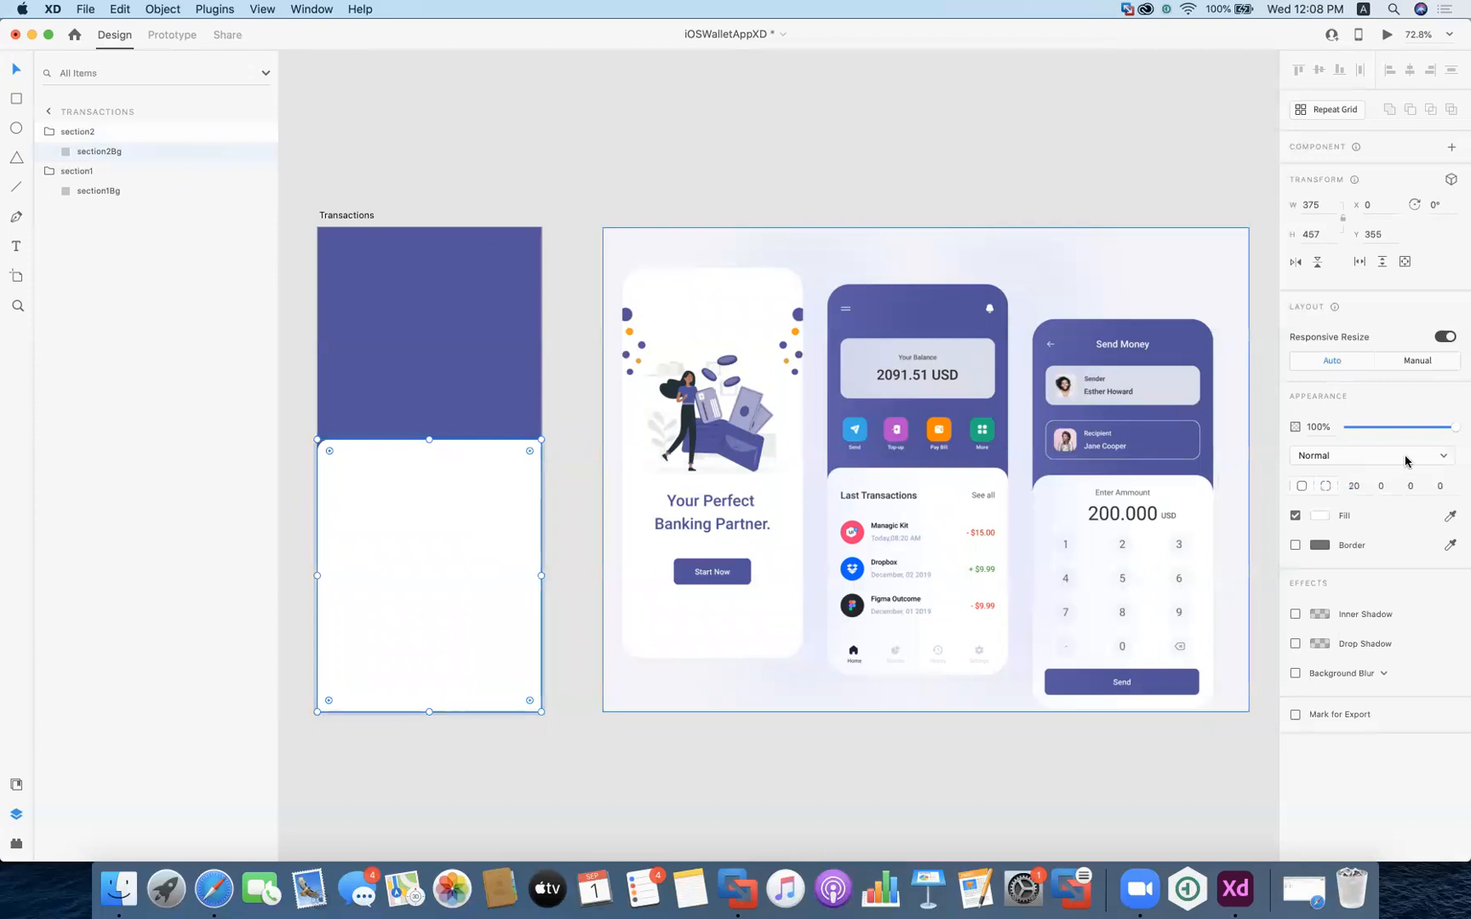
left_click(1360, 486)
type("25")
key("Return")
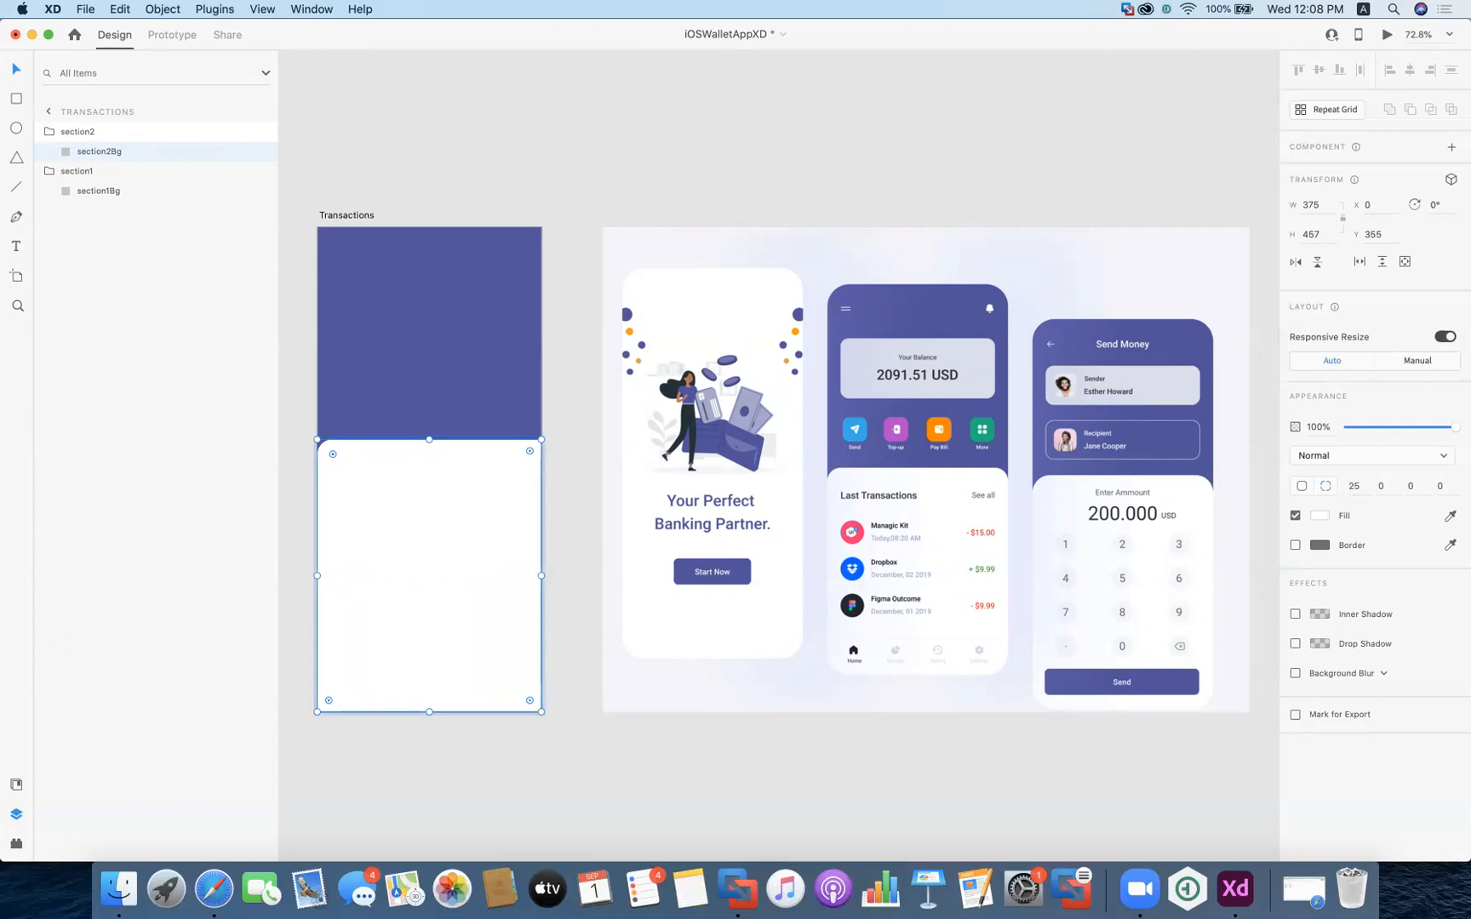
left_click(1390, 486)
type("25")
key("Return")
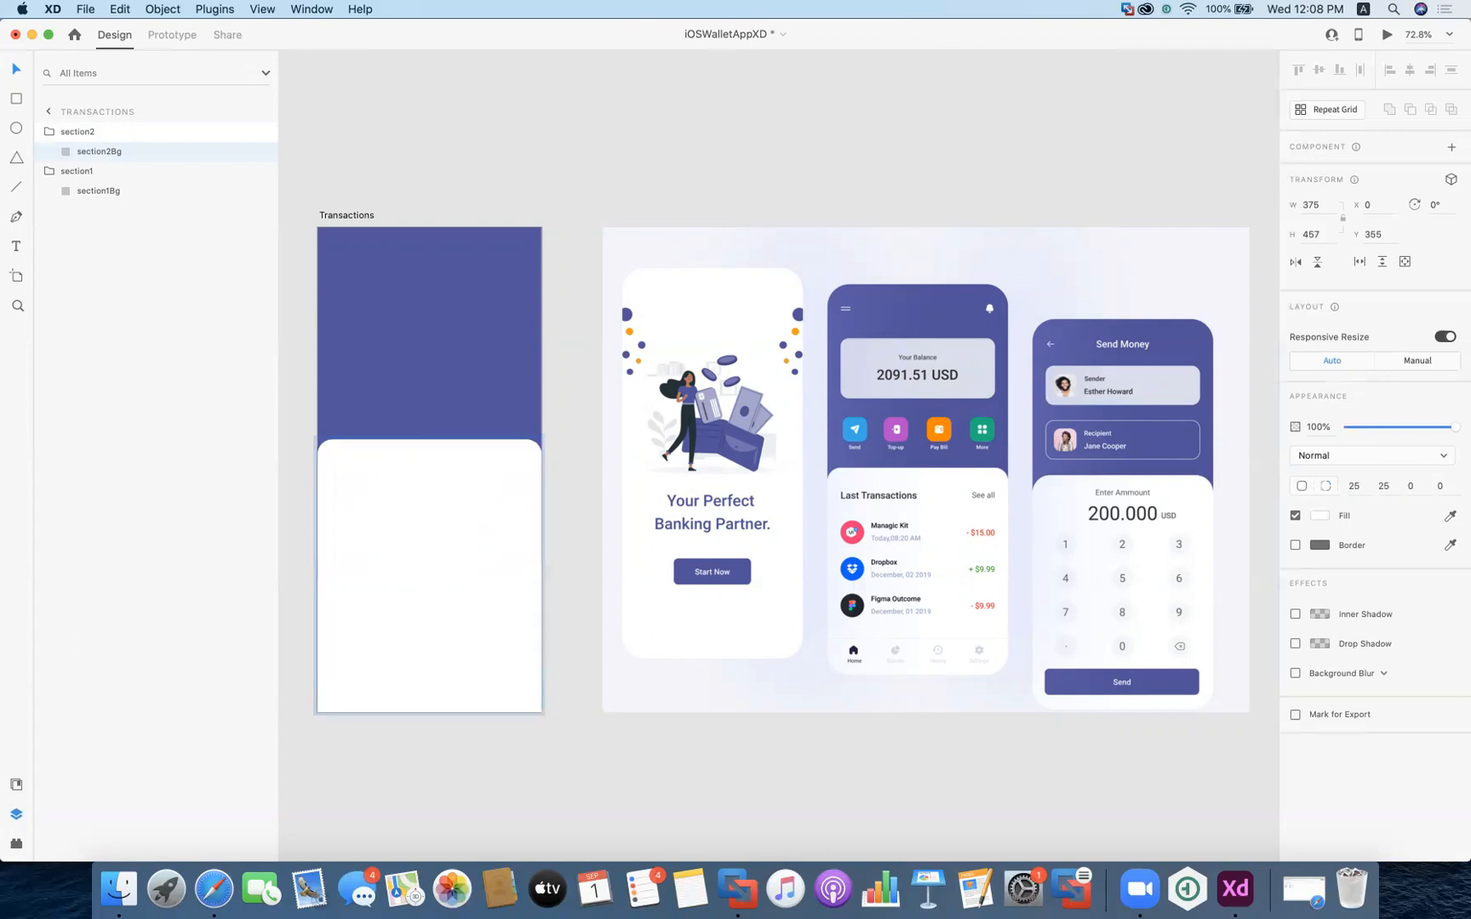
left_click(529, 778)
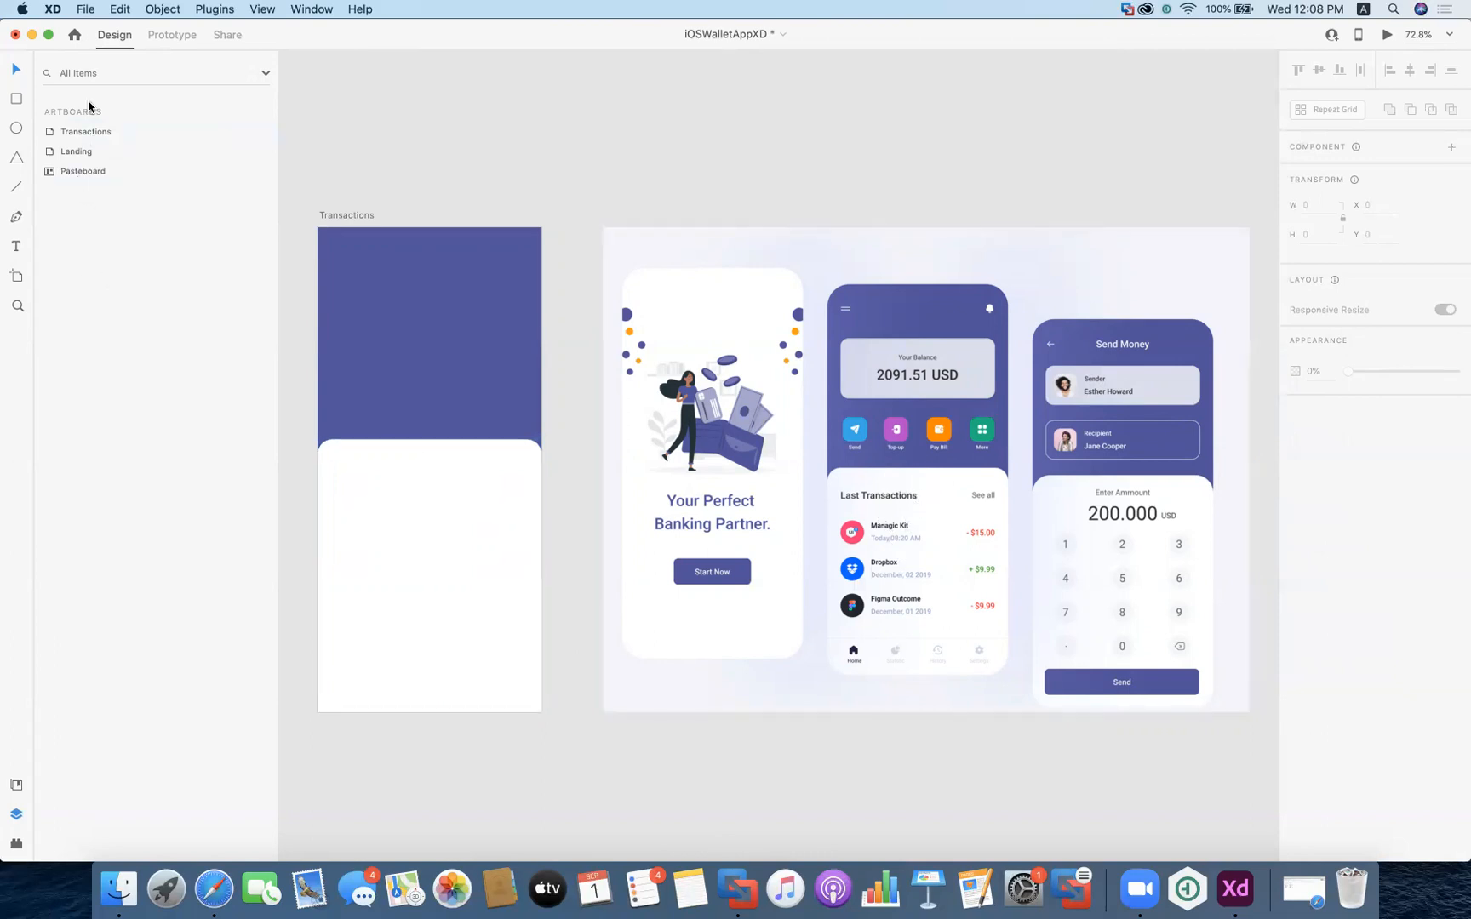
Inspect the section1 group and its section1Bg rectangle on the Transactions artboard
left_click(384, 391)
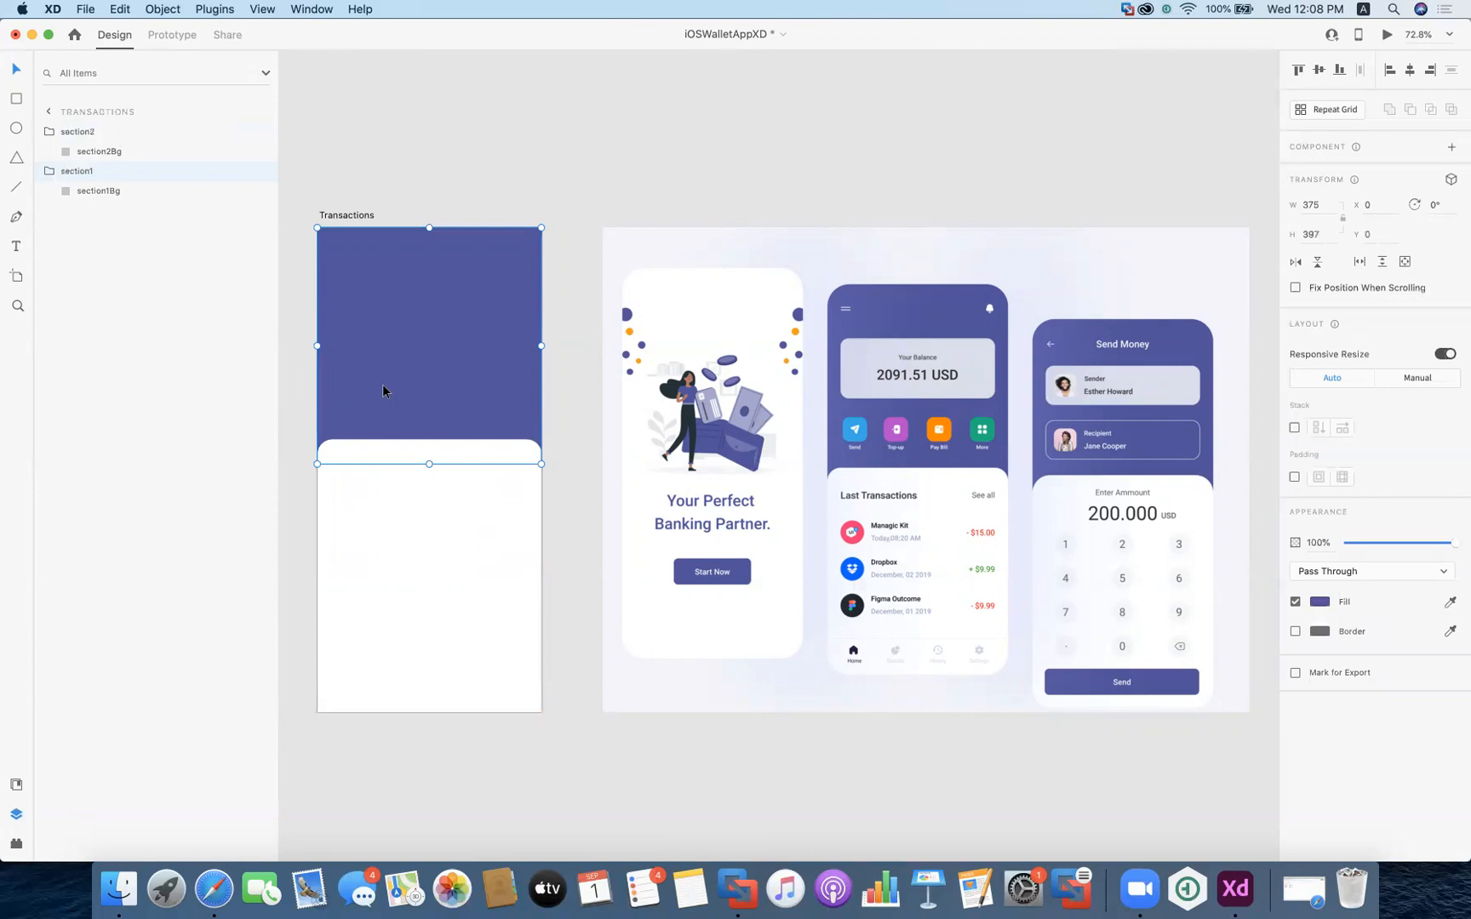
left_click(90, 193)
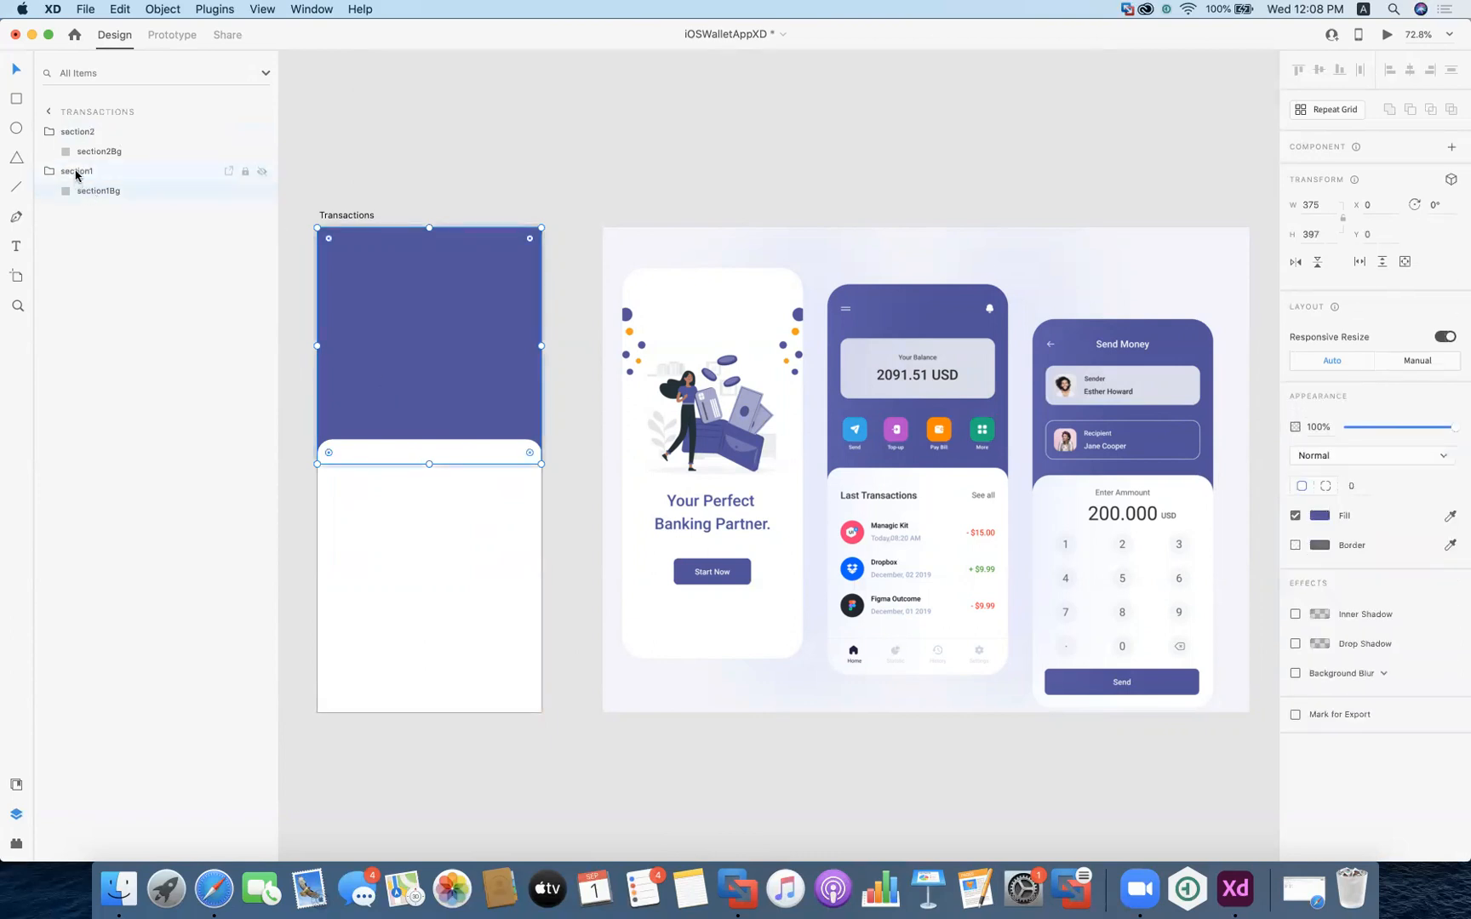
left_click(77, 171)
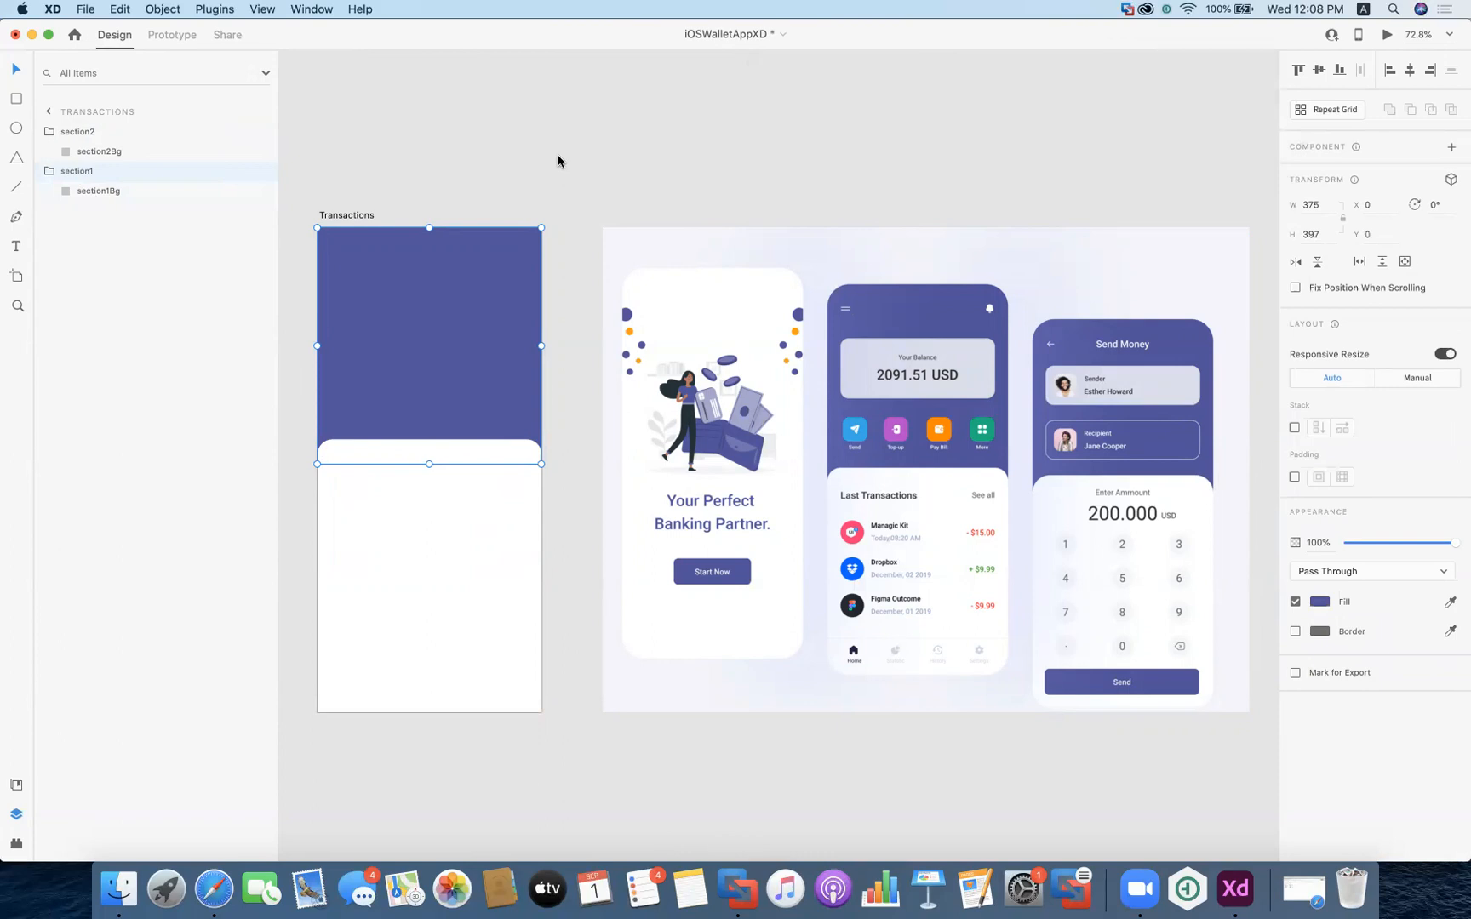
Annotate the middle mockup screen freehand, outlining the menu and bell icons, balance text, action icons, Last Transactions list and tab bar
left_click(841, 297)
mouse_move(842, 299)
left_mouse_down()
mouse_move(836, 317)
mouse_move(868, 311)
mouse_move(845, 296)
left_mouse_up()
mouse_move(1006, 298)
left_mouse_down()
mouse_move(979, 302)
mouse_move(984, 321)
mouse_move(1008, 298)
left_mouse_up()
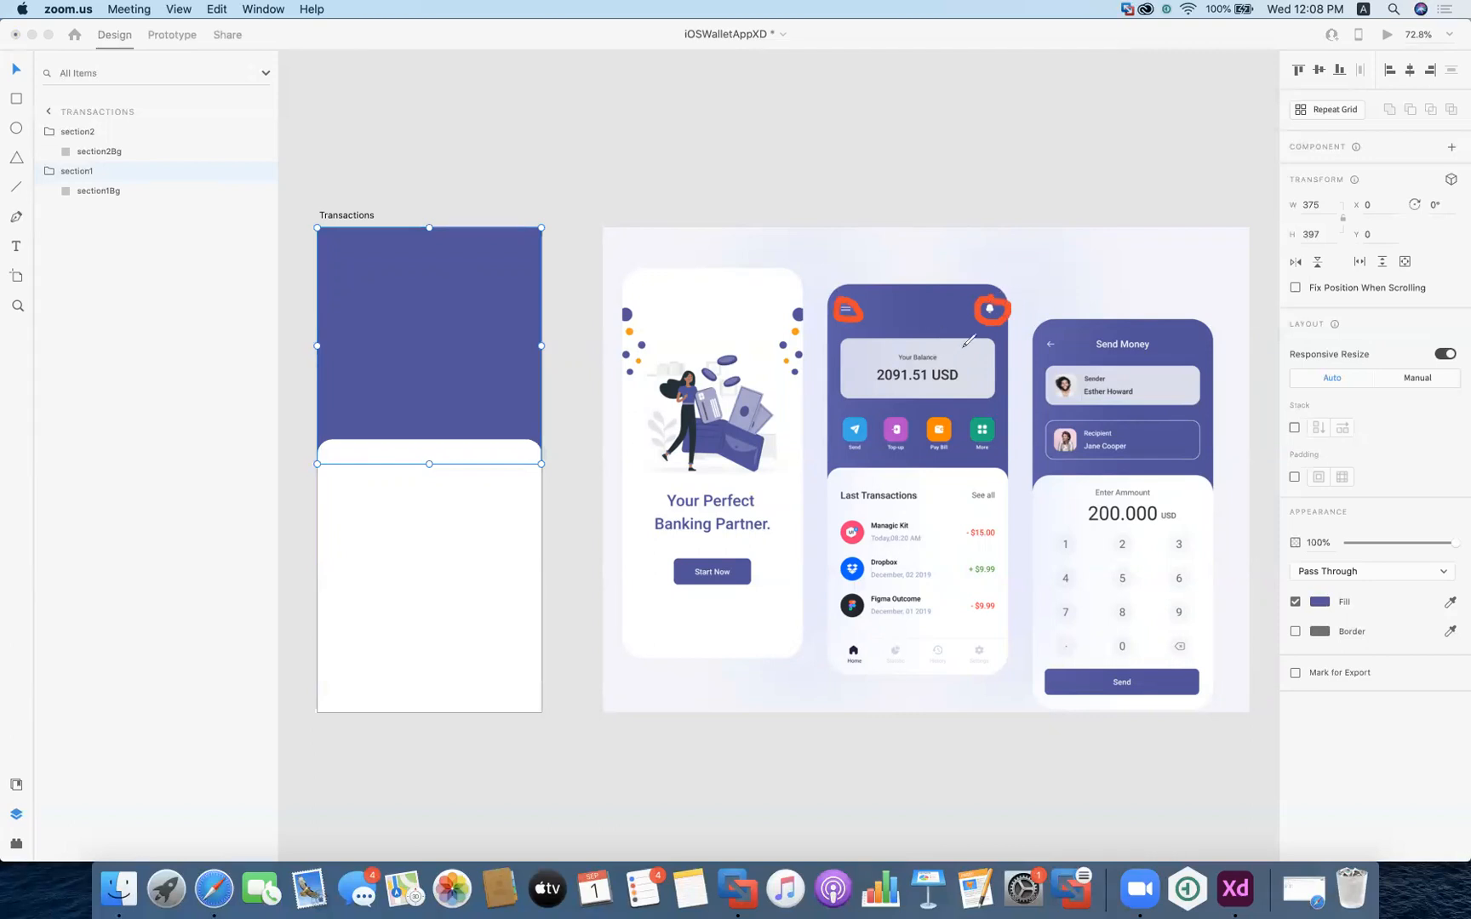
mouse_move(943, 341)
left_mouse_down()
mouse_move(866, 348)
mouse_move(863, 378)
mouse_move(967, 385)
mouse_move(945, 338)
left_mouse_up()
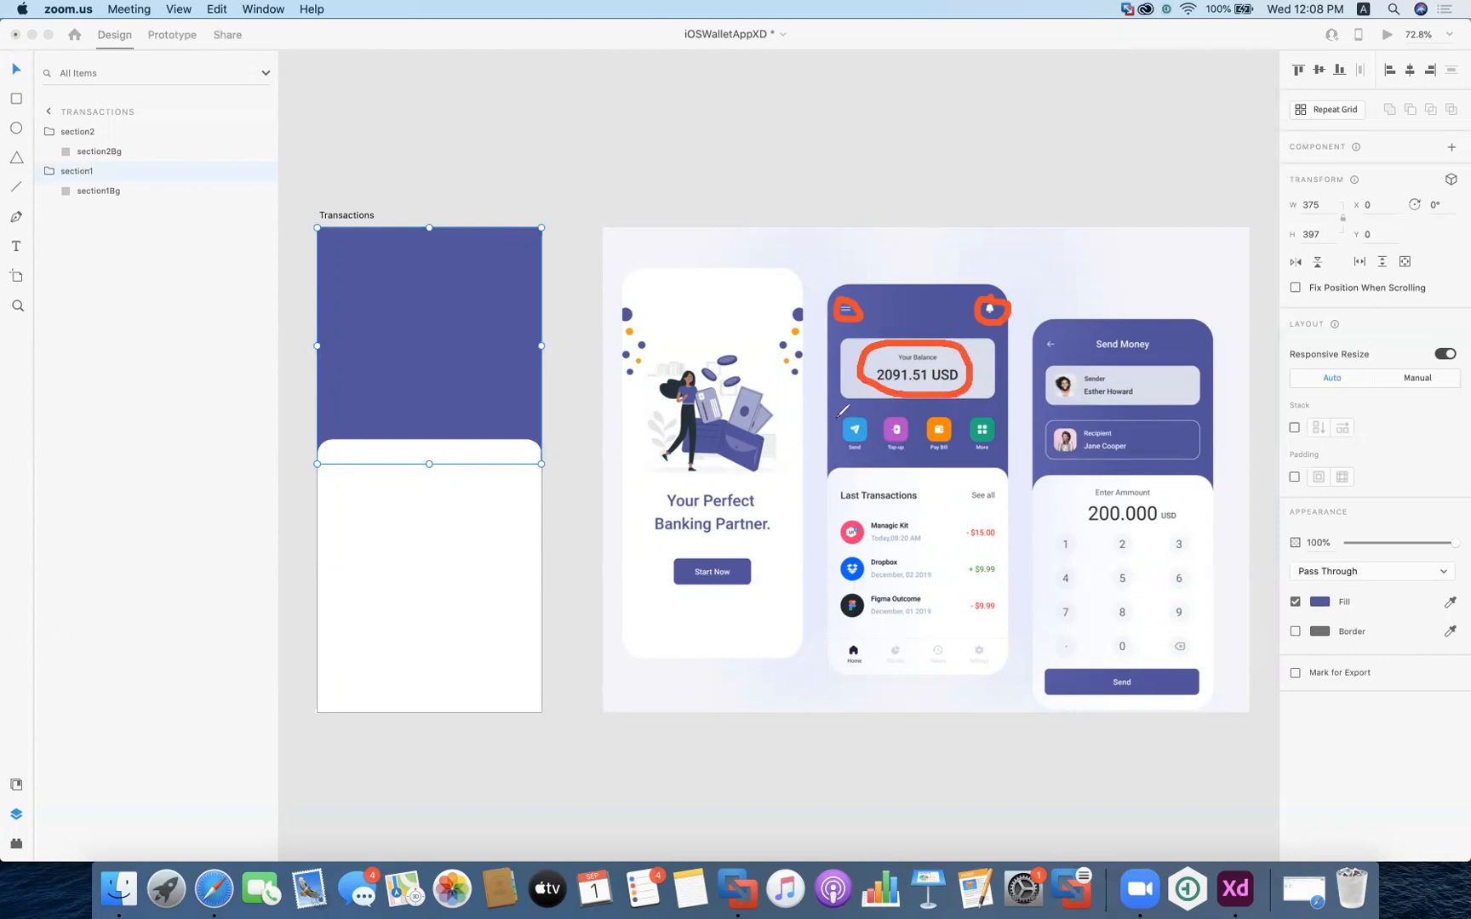
mouse_move(833, 415)
left_mouse_down()
mouse_move(836, 452)
mouse_move(880, 461)
mouse_move(1008, 448)
mouse_move(985, 404)
mouse_move(835, 409)
left_mouse_up()
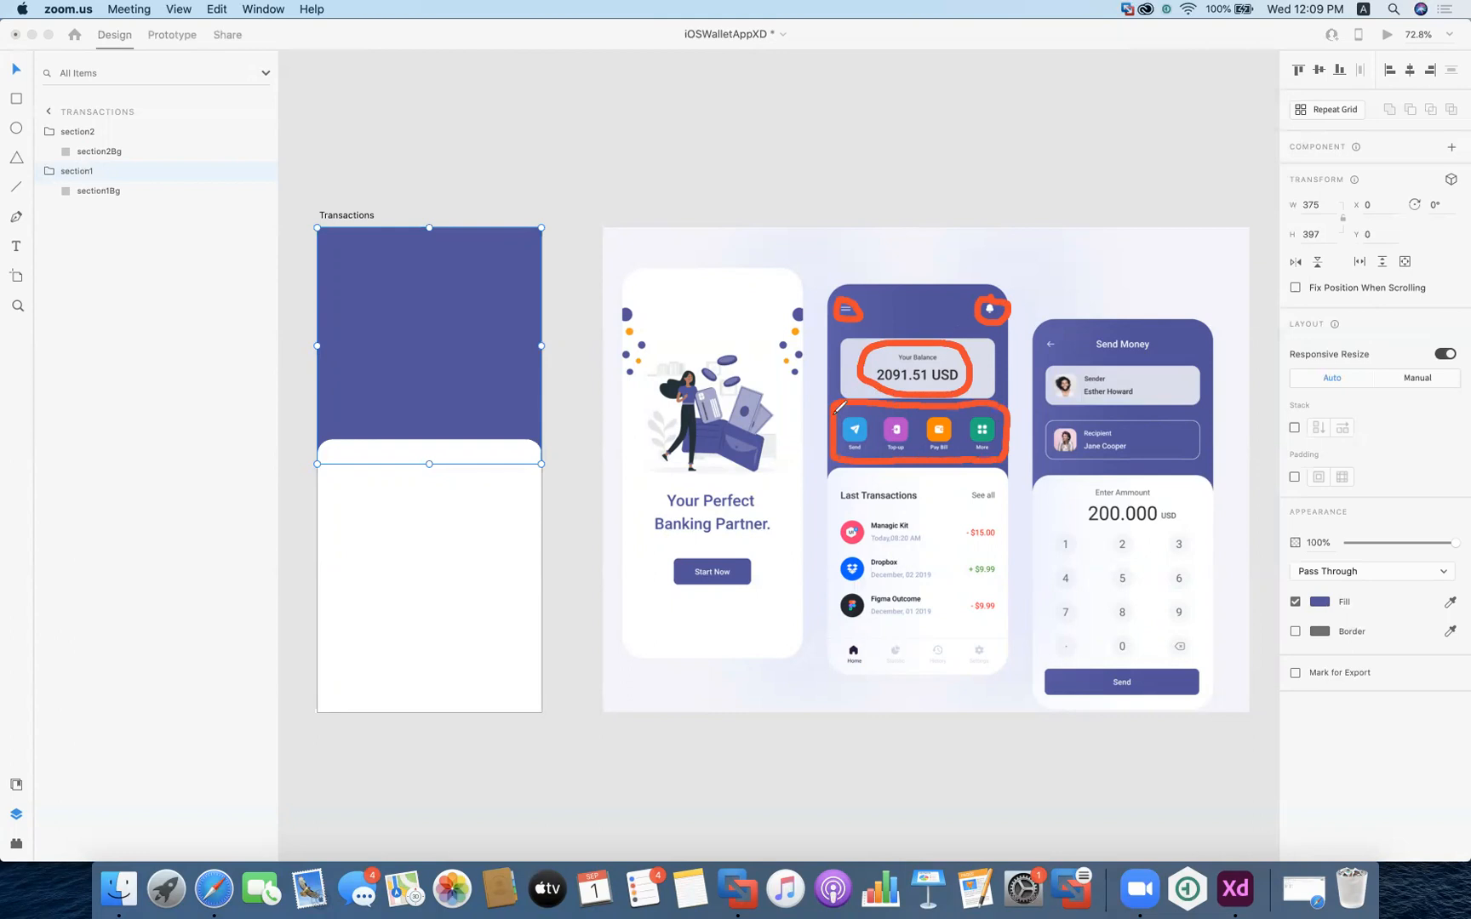
mouse_move(833, 484)
left_mouse_down()
mouse_move(834, 628)
mouse_move(998, 625)
mouse_move(1011, 490)
mouse_move(975, 466)
mouse_move(837, 478)
left_mouse_up()
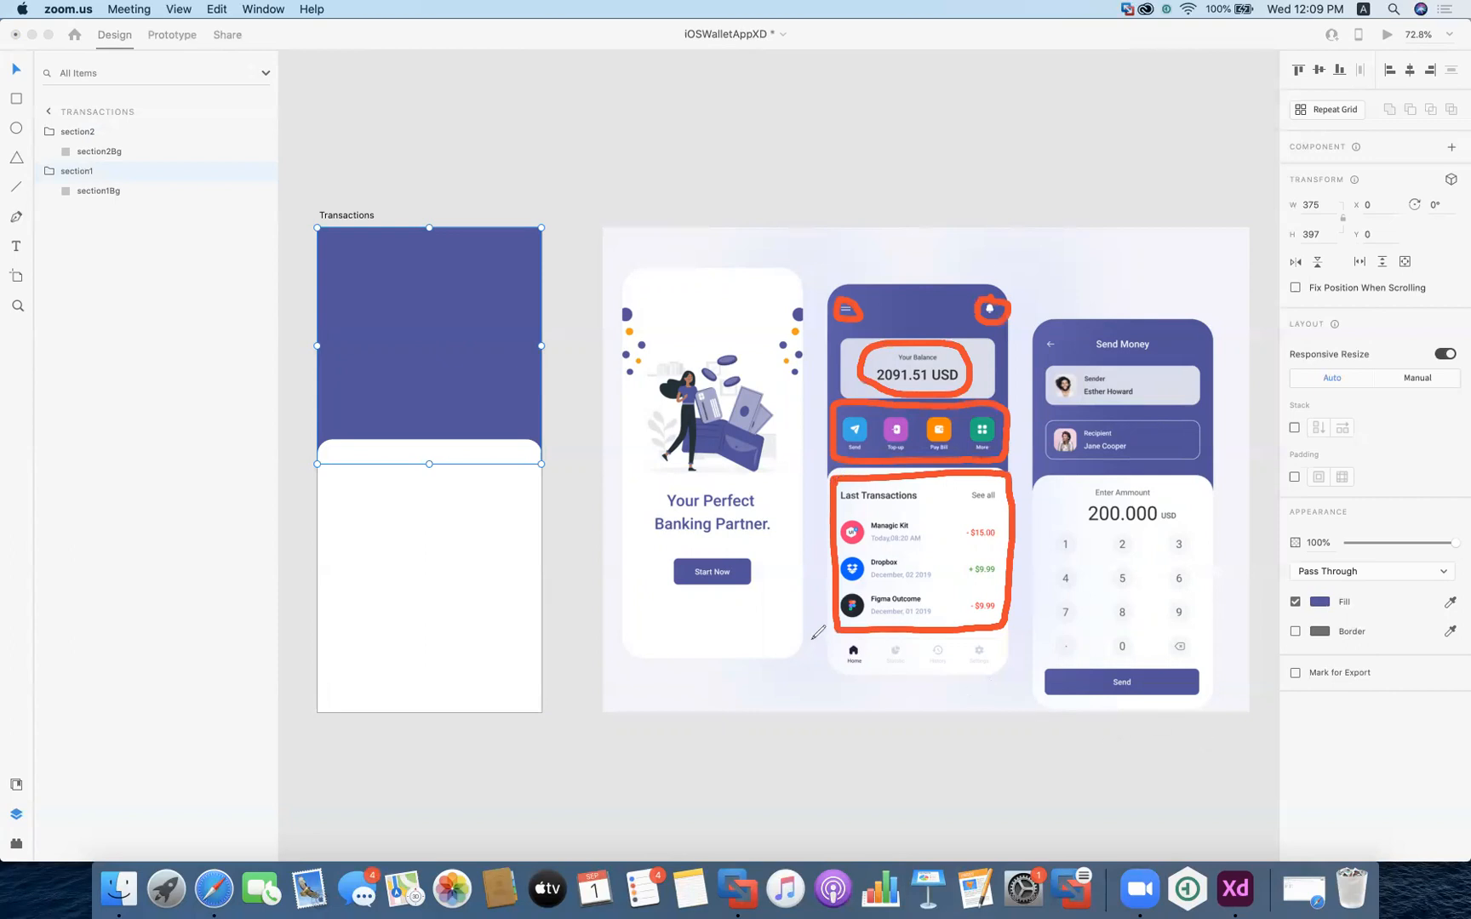
mouse_move(834, 635)
left_mouse_down()
mouse_move(835, 662)
mouse_move(885, 678)
mouse_move(1009, 664)
mouse_move(1006, 635)
left_mouse_up()
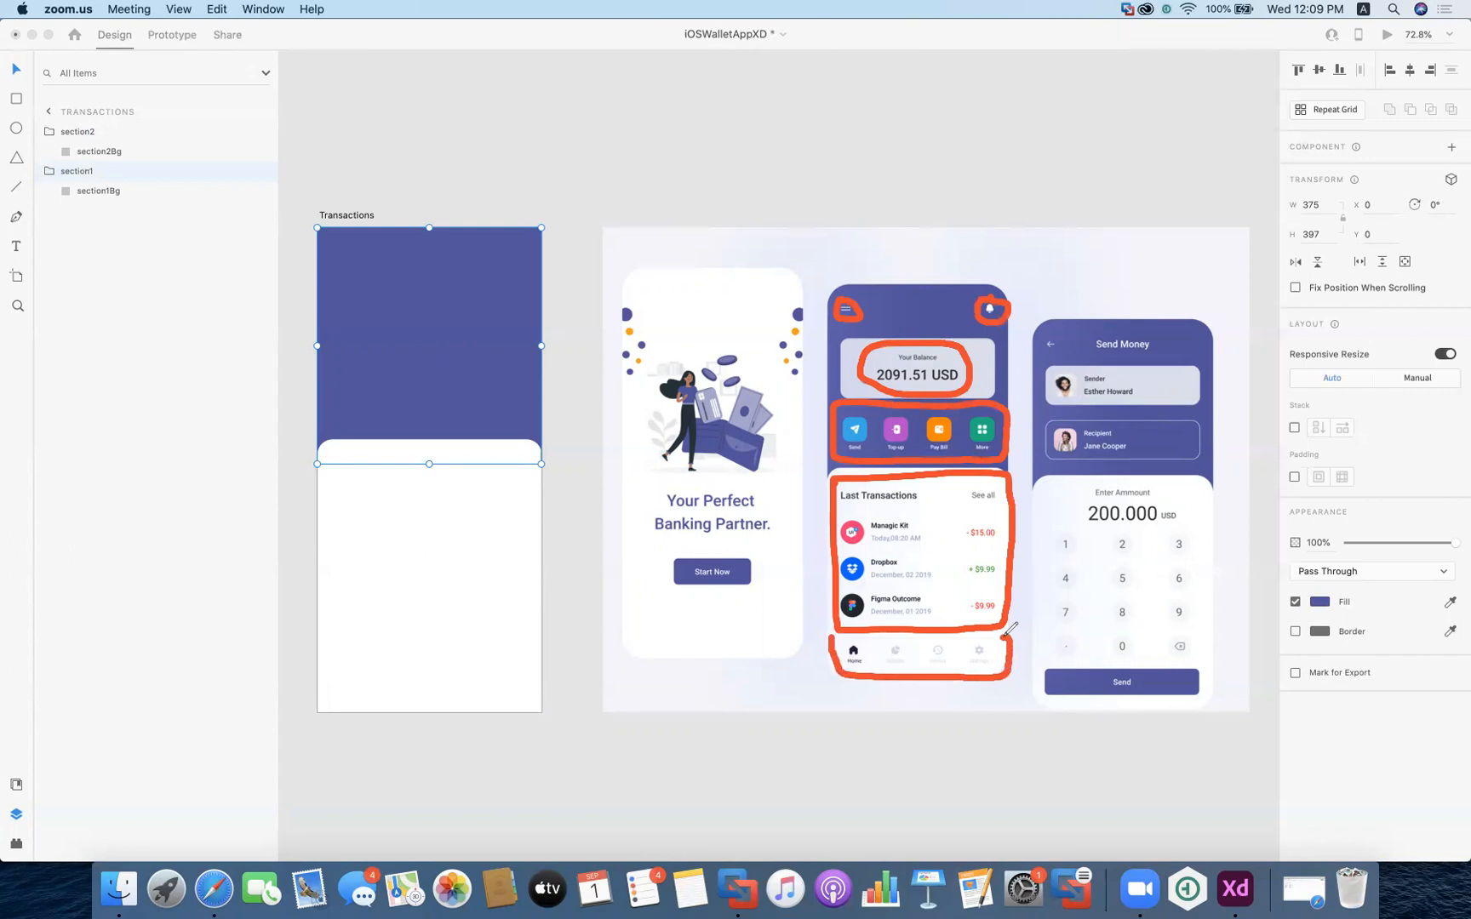
left_click_drag(888, 670, 985, 670)
Undo all the freehand annotations on the reference mockup
key("super+z")
key("super+z")
key("super+z")
key("super+z")
key("super+z")
key("super+z")
key("super+z")
key("super+z")
key("super+z")
Circle the menu icon on the middle mockup screen and deselect the section1 group
mouse_move(853, 298)
left_mouse_down()
mouse_move(835, 300)
mouse_move(847, 321)
mouse_move(862, 310)
mouse_move(853, 296)
left_mouse_up()
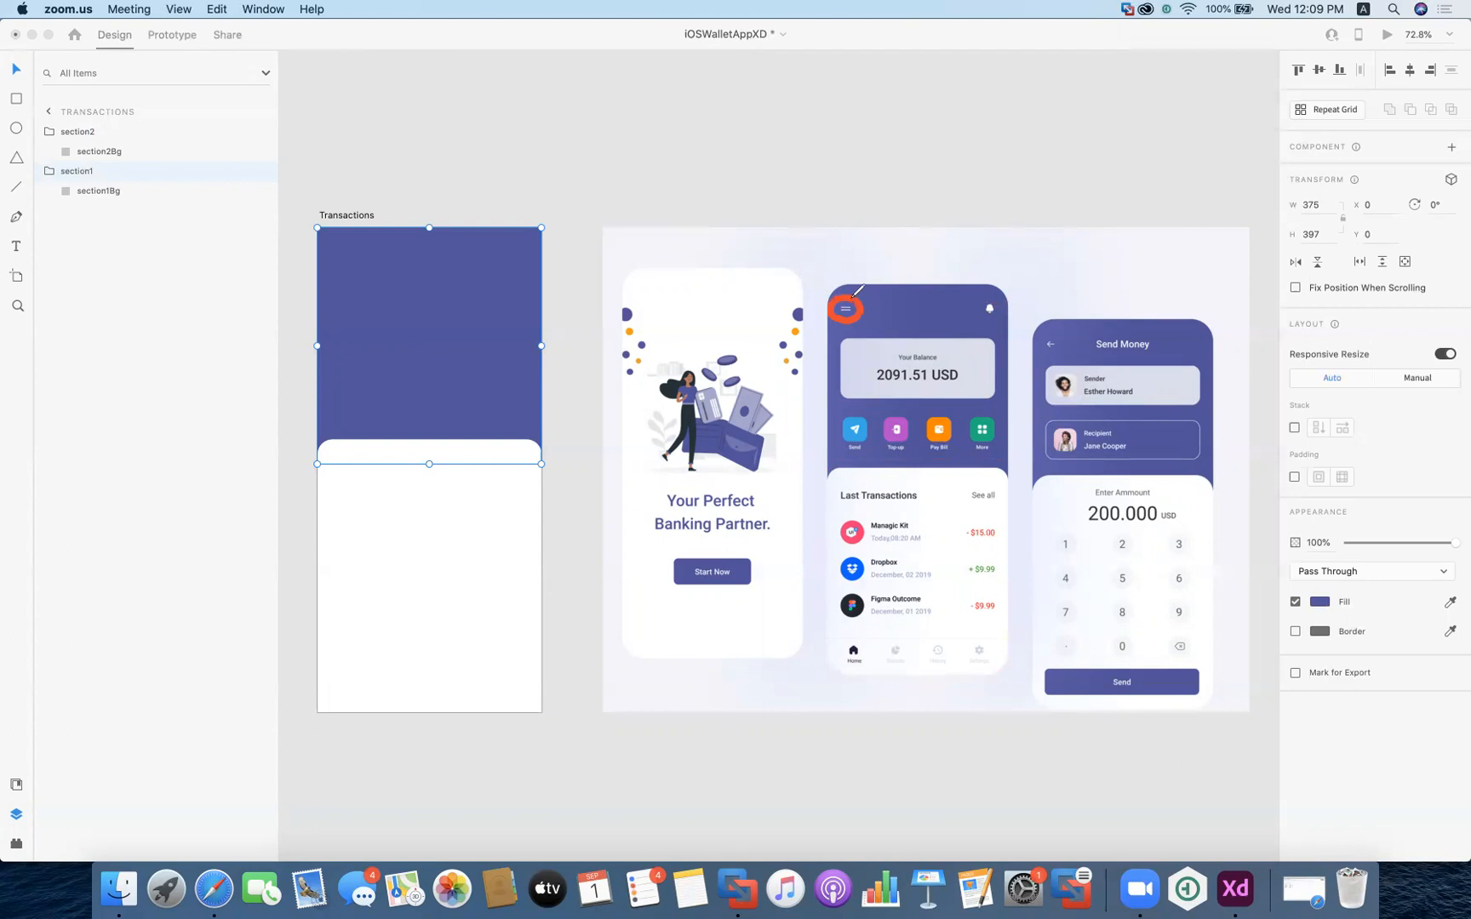
left_click(417, 216)
left_click(331, 197)
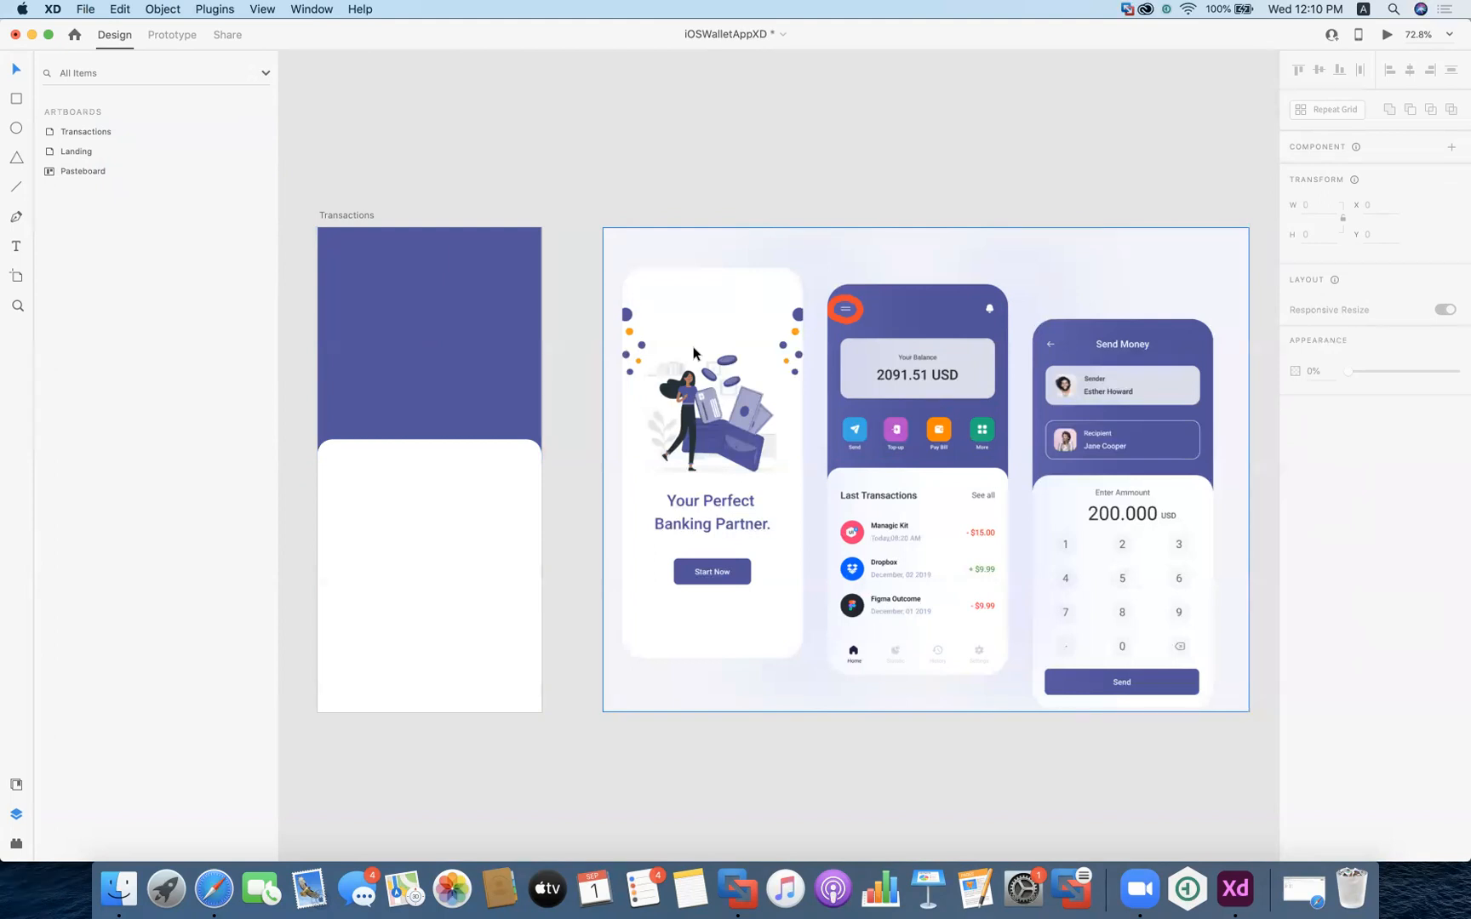
Open the Apple iOS UI kit page in Safari and highlight the Apple Design Resources title and introduction
left_click(85, 9)
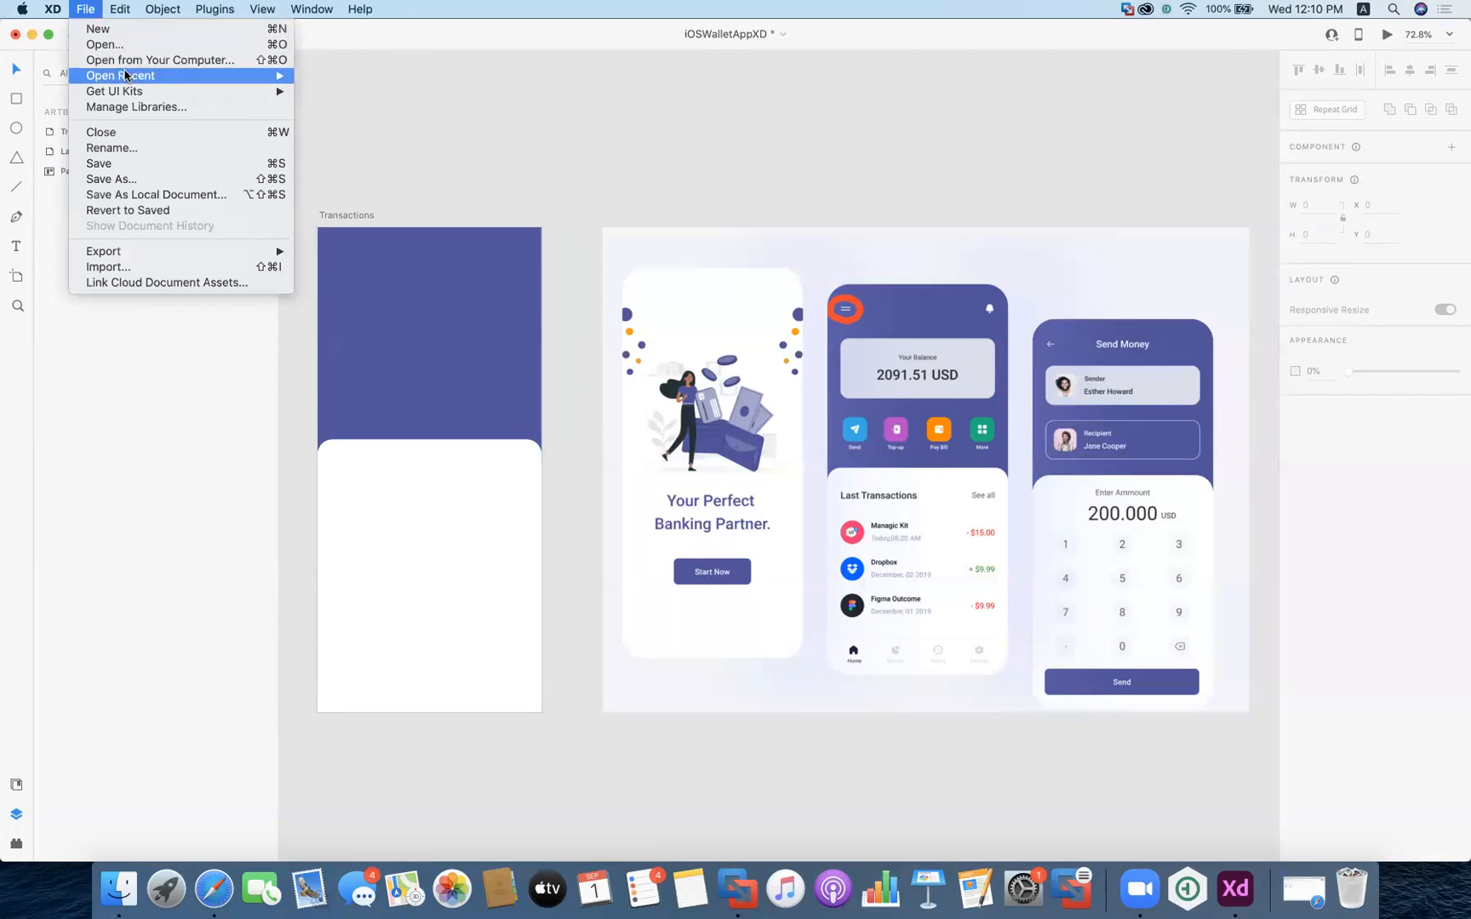
mouse_move(154, 96)
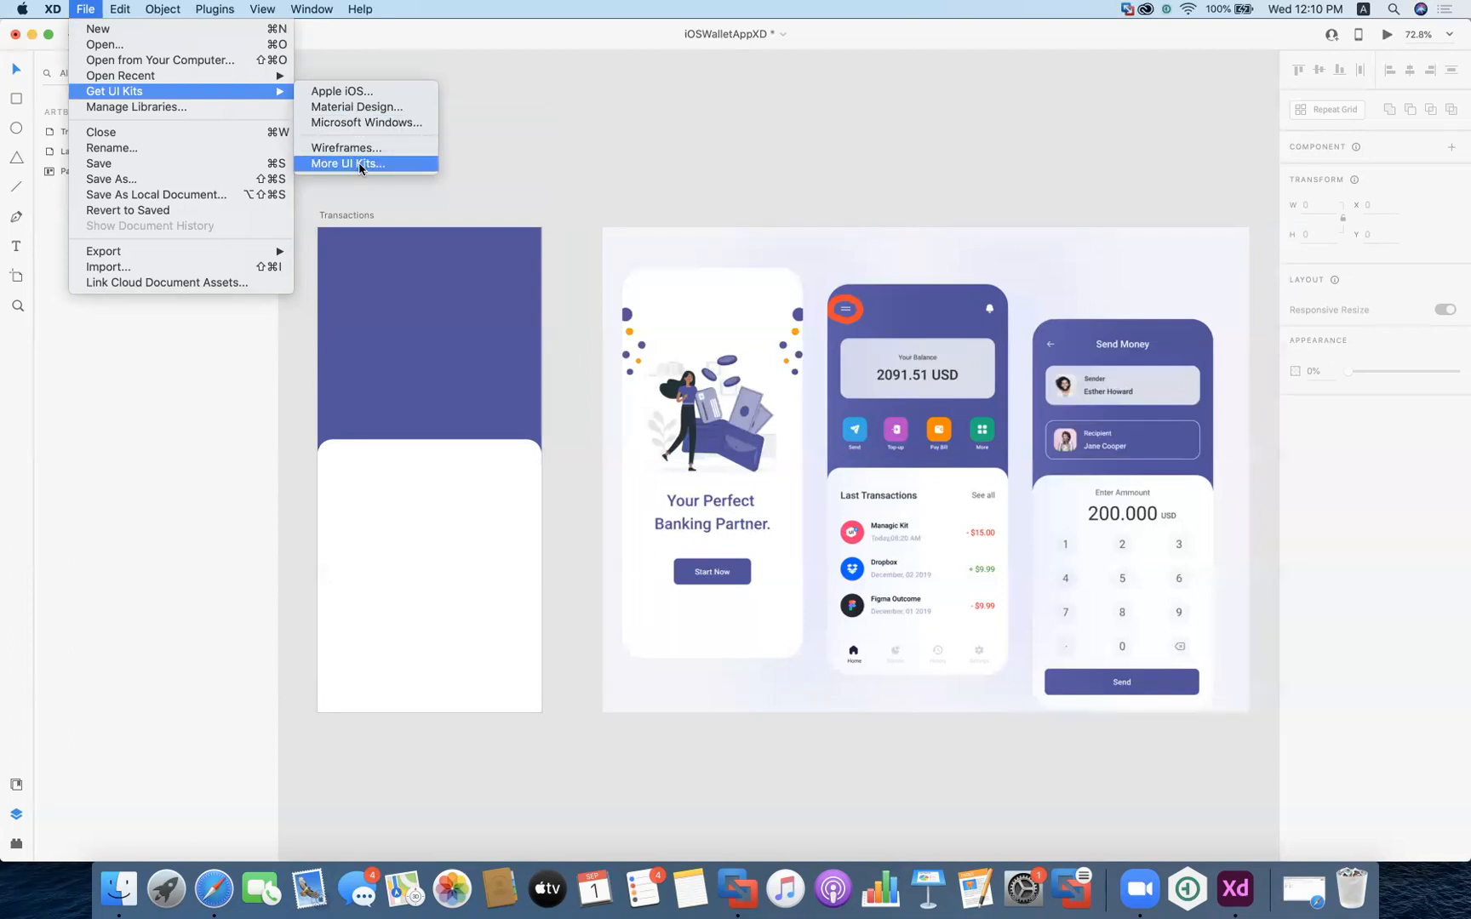
left_click(335, 91)
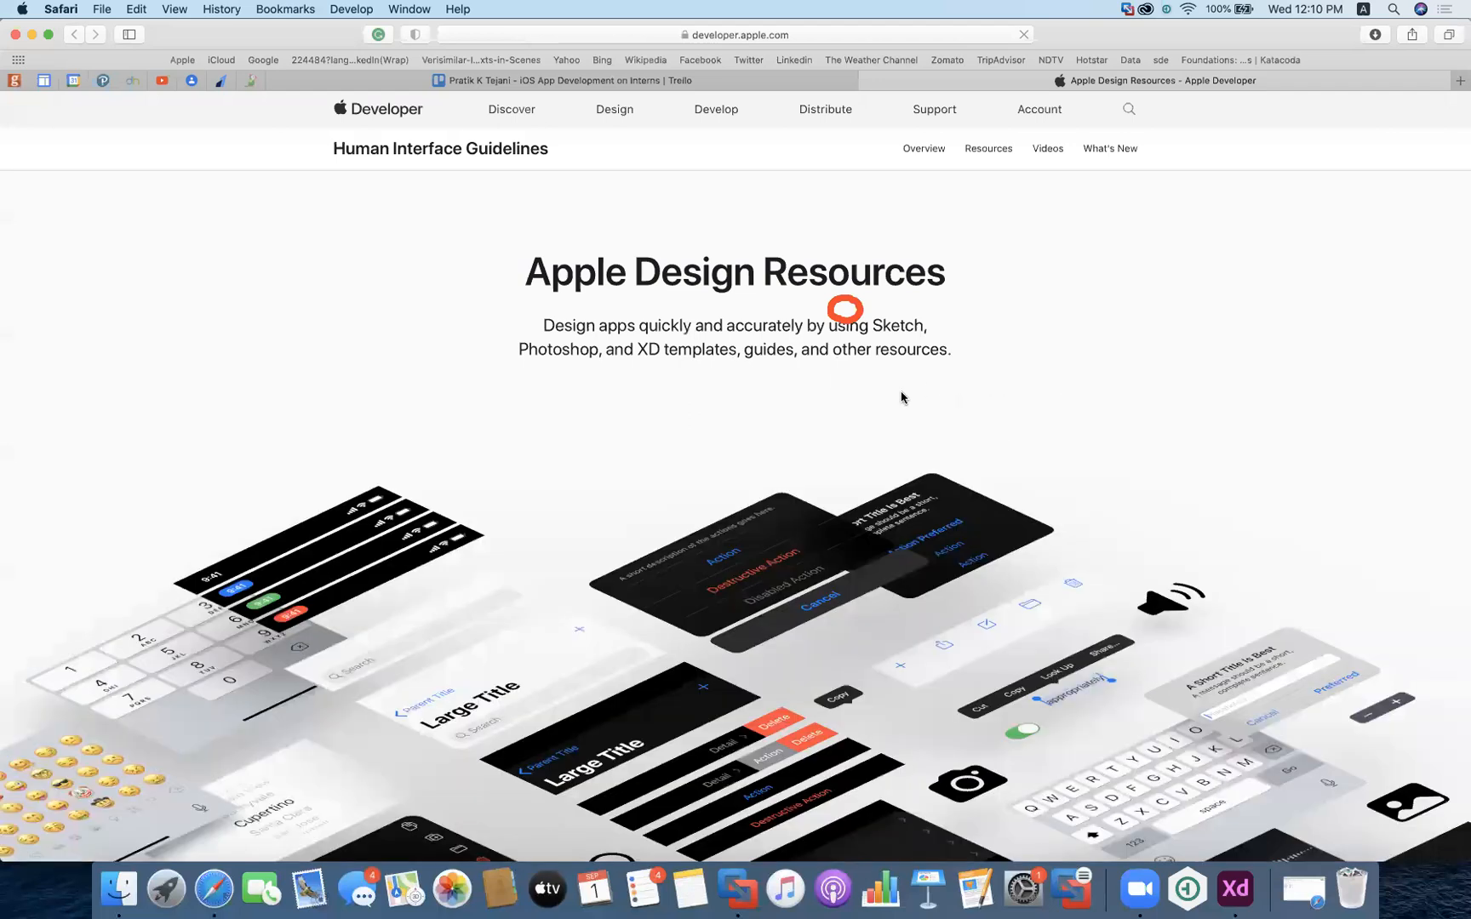
left_click_drag(524, 270, 949, 271)
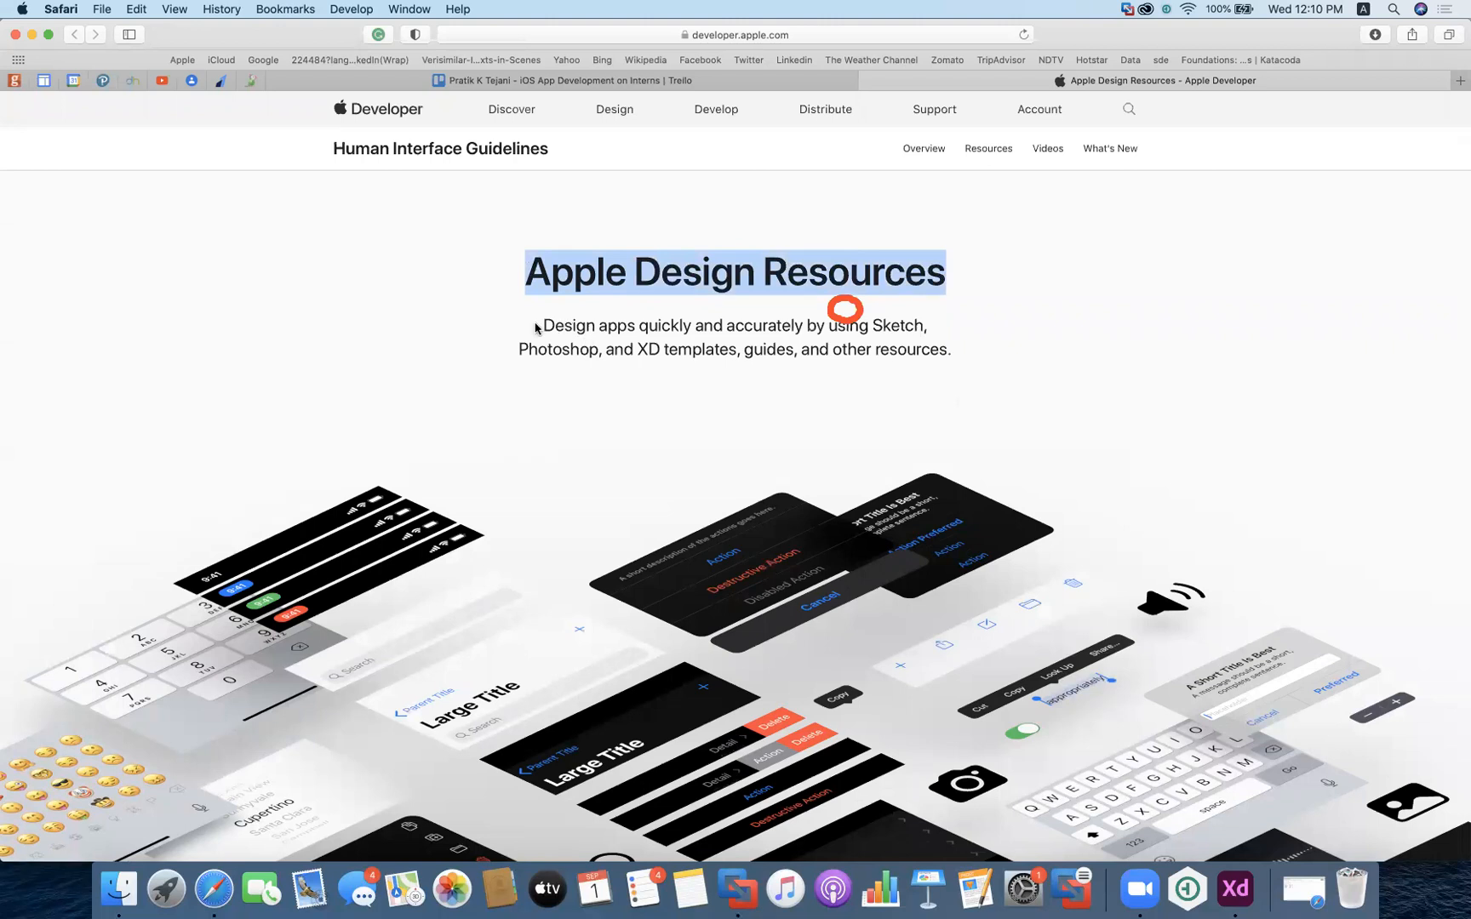
mouse_move(542, 326)
left_mouse_down()
mouse_move(671, 350)
mouse_move(793, 324)
mouse_move(925, 325)
left_mouse_up()
left_click_drag(921, 324, 953, 356)
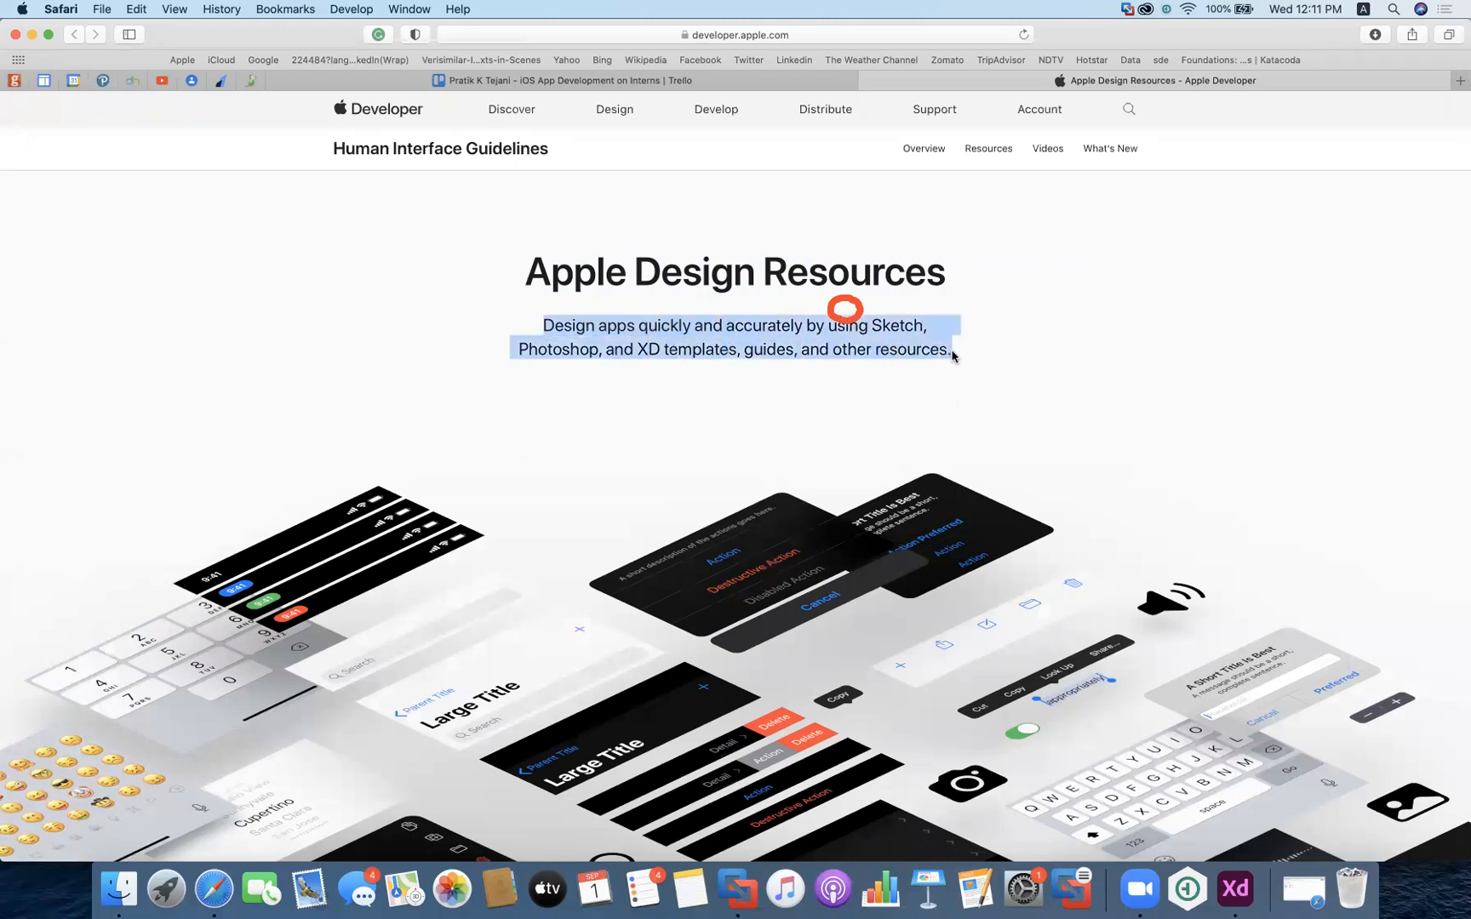
Download SF Symbols 3 Beta from the SF Symbols section of Apple Design Resources
scroll(846, 483, "down", 10)
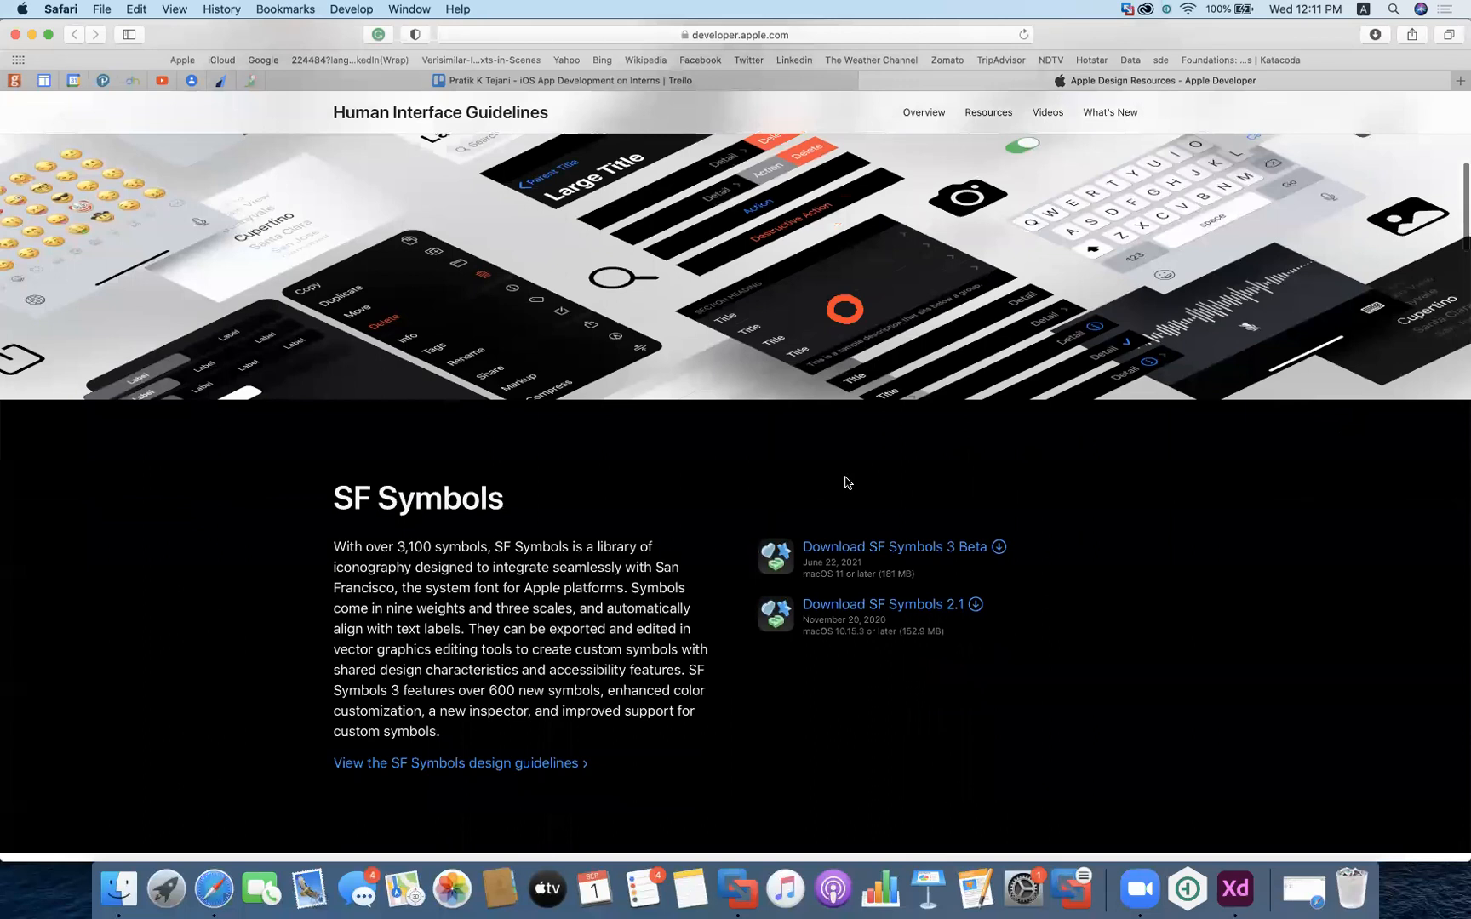
scroll(845, 494, "down", 3)
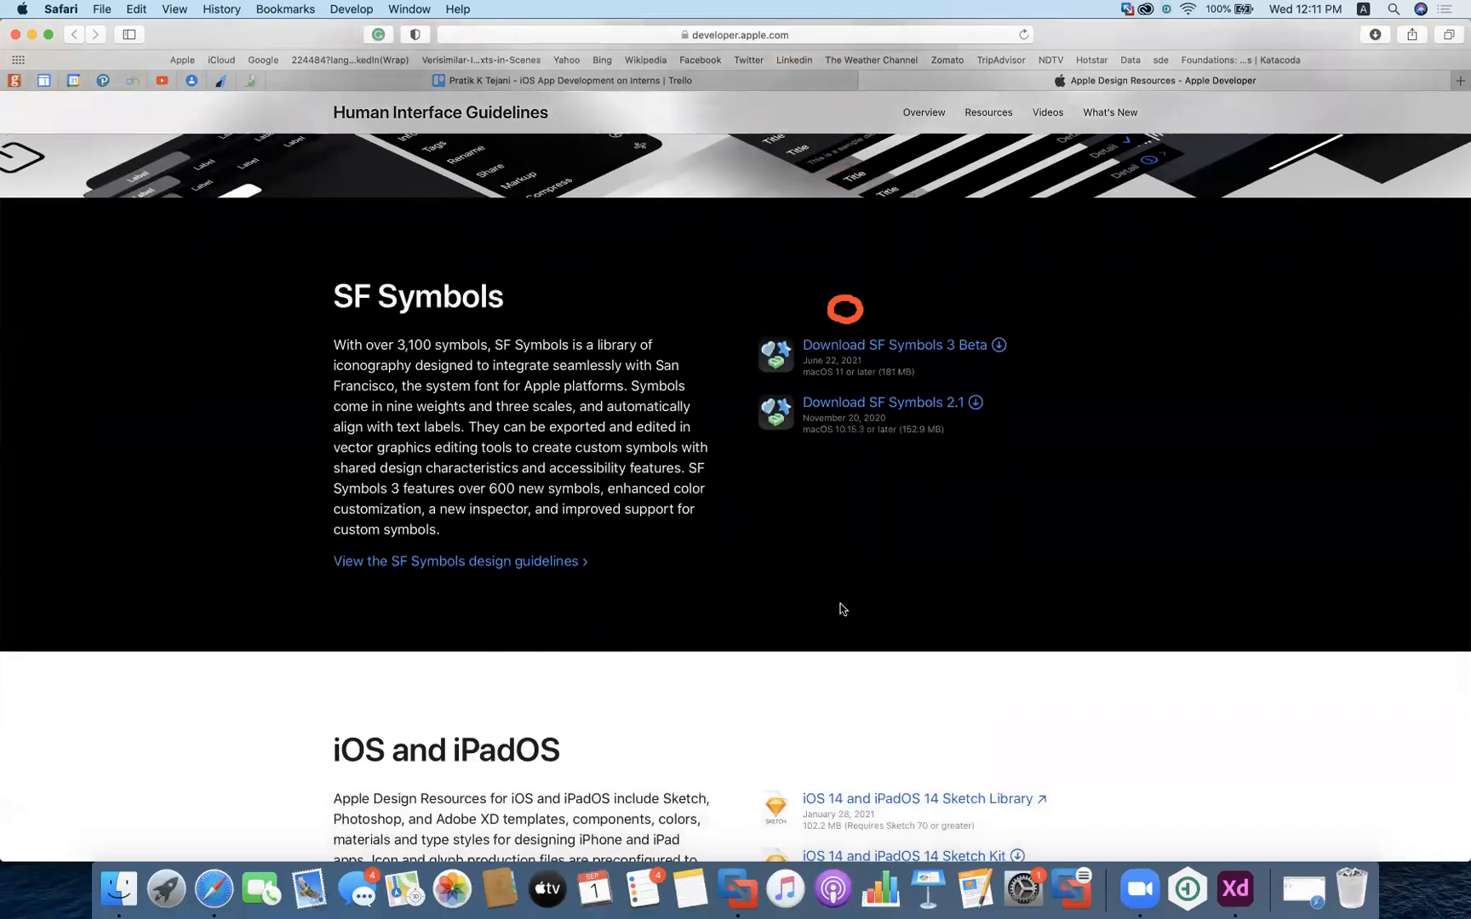
scroll(841, 609, "down", 1)
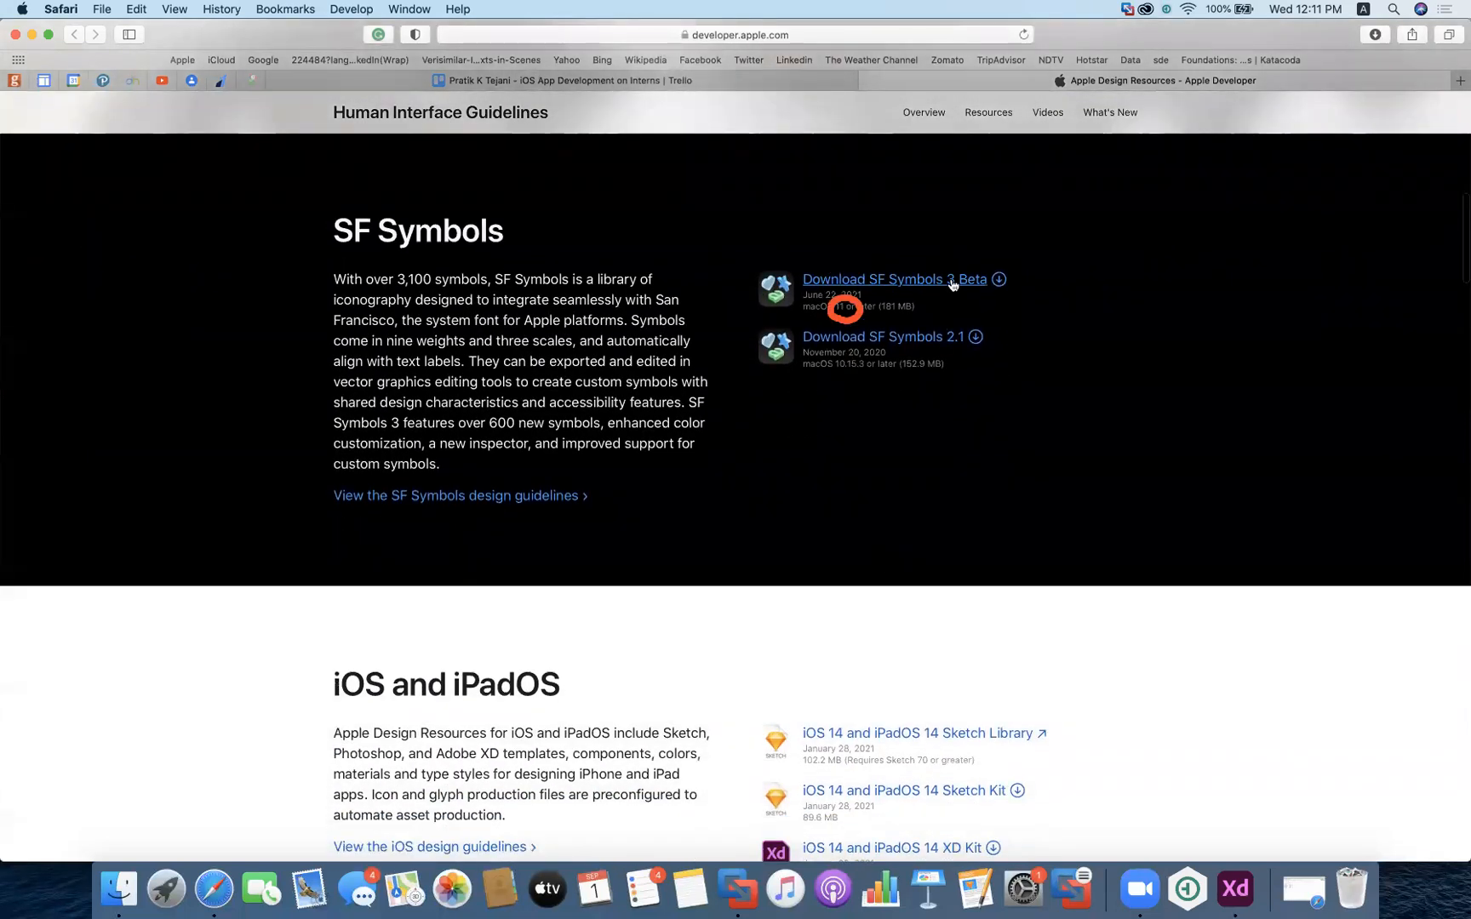
scroll(941, 383, "up", 1)
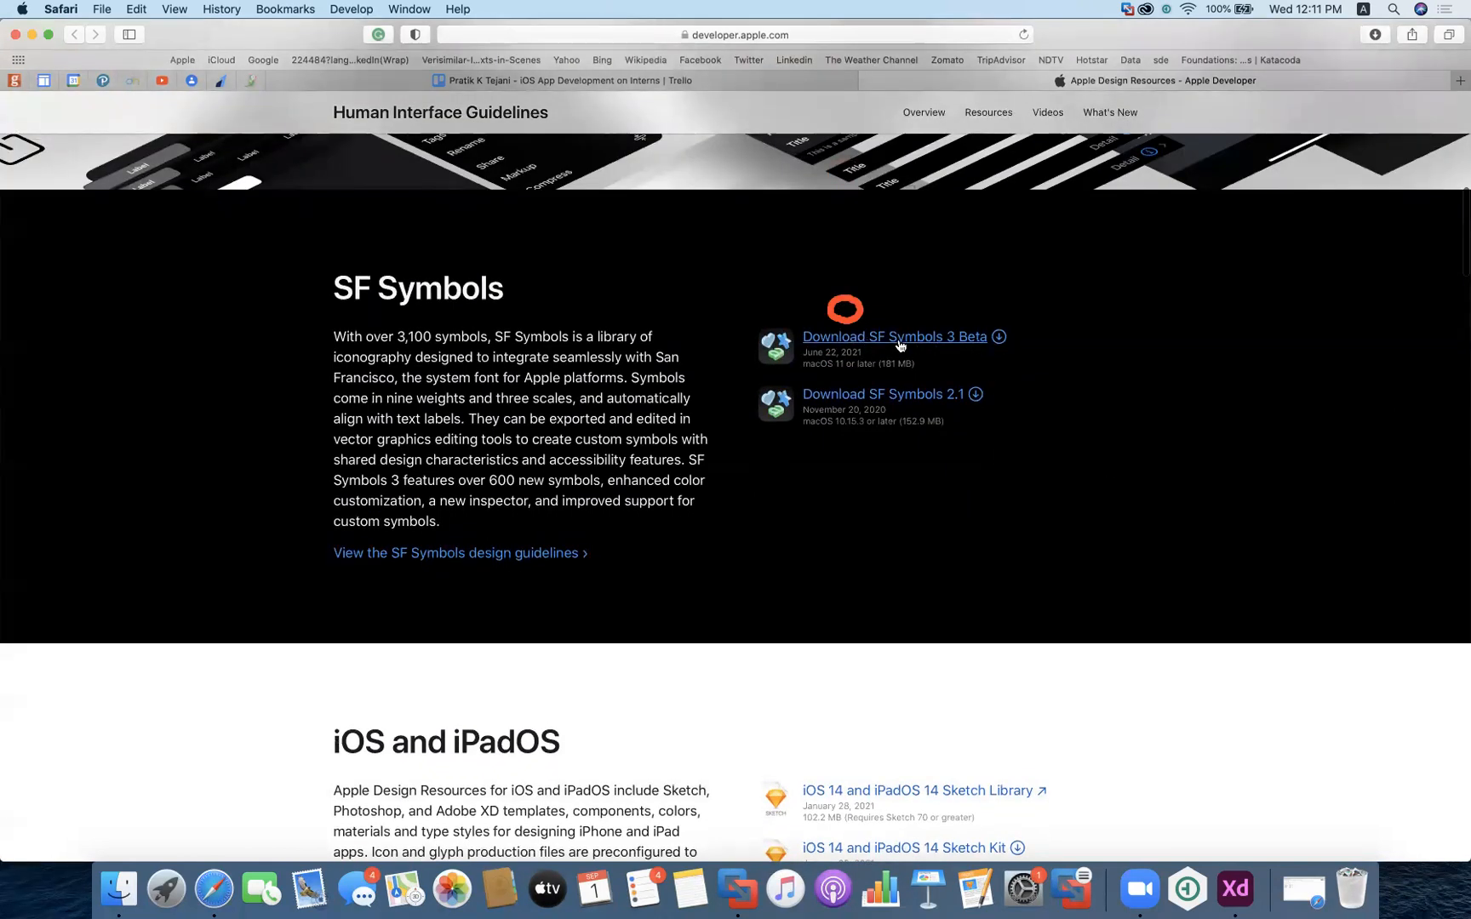
left_click(998, 341)
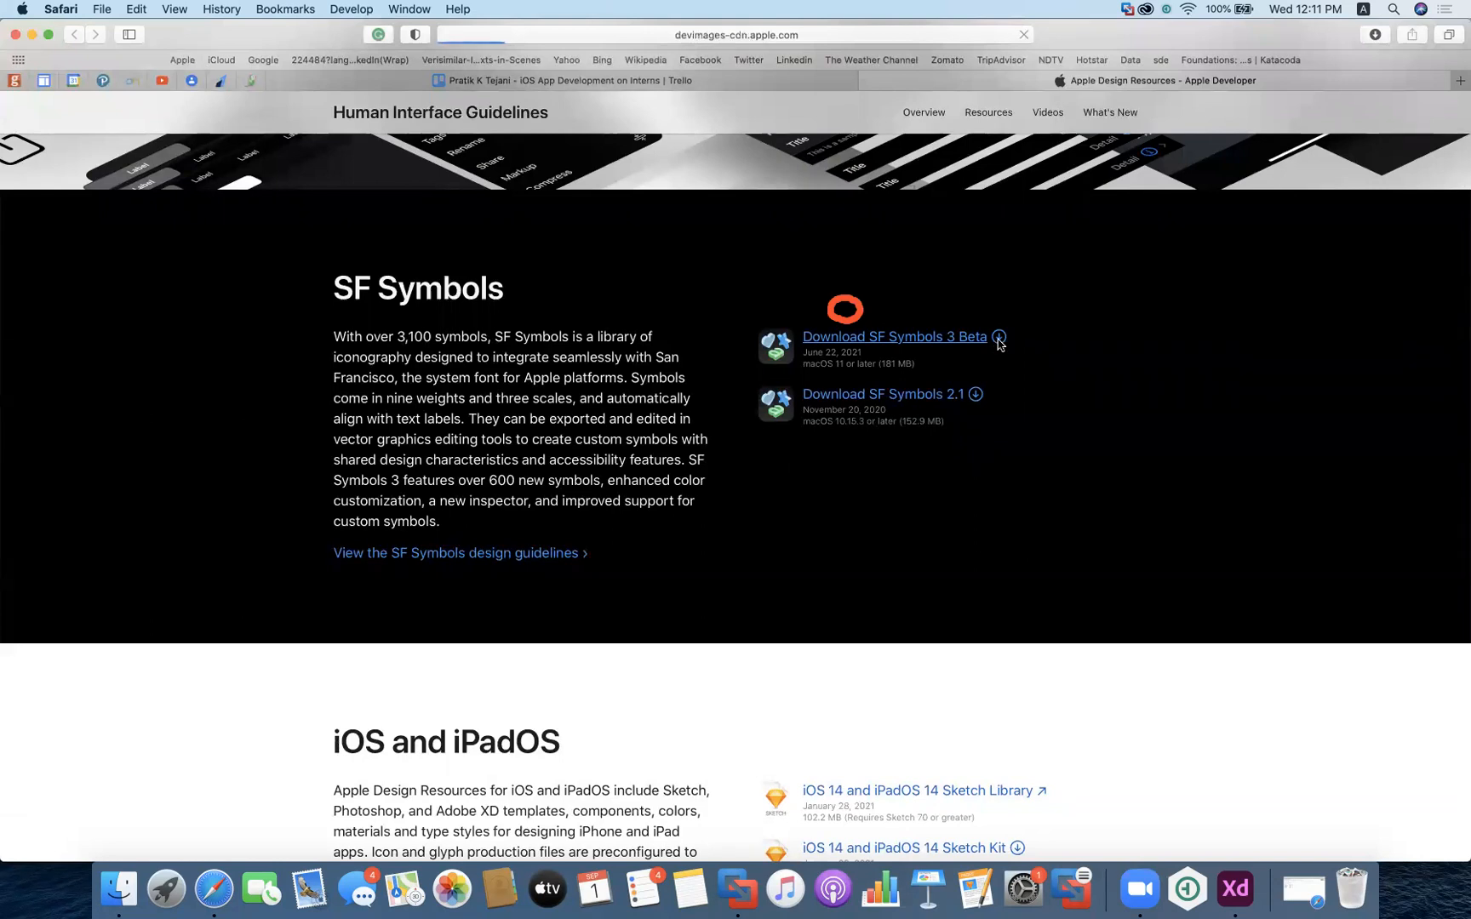
Download SF Symbols 2.1 and highlight the SF Symbols description's passages on the system font and the 600 new symbols
left_click(977, 398)
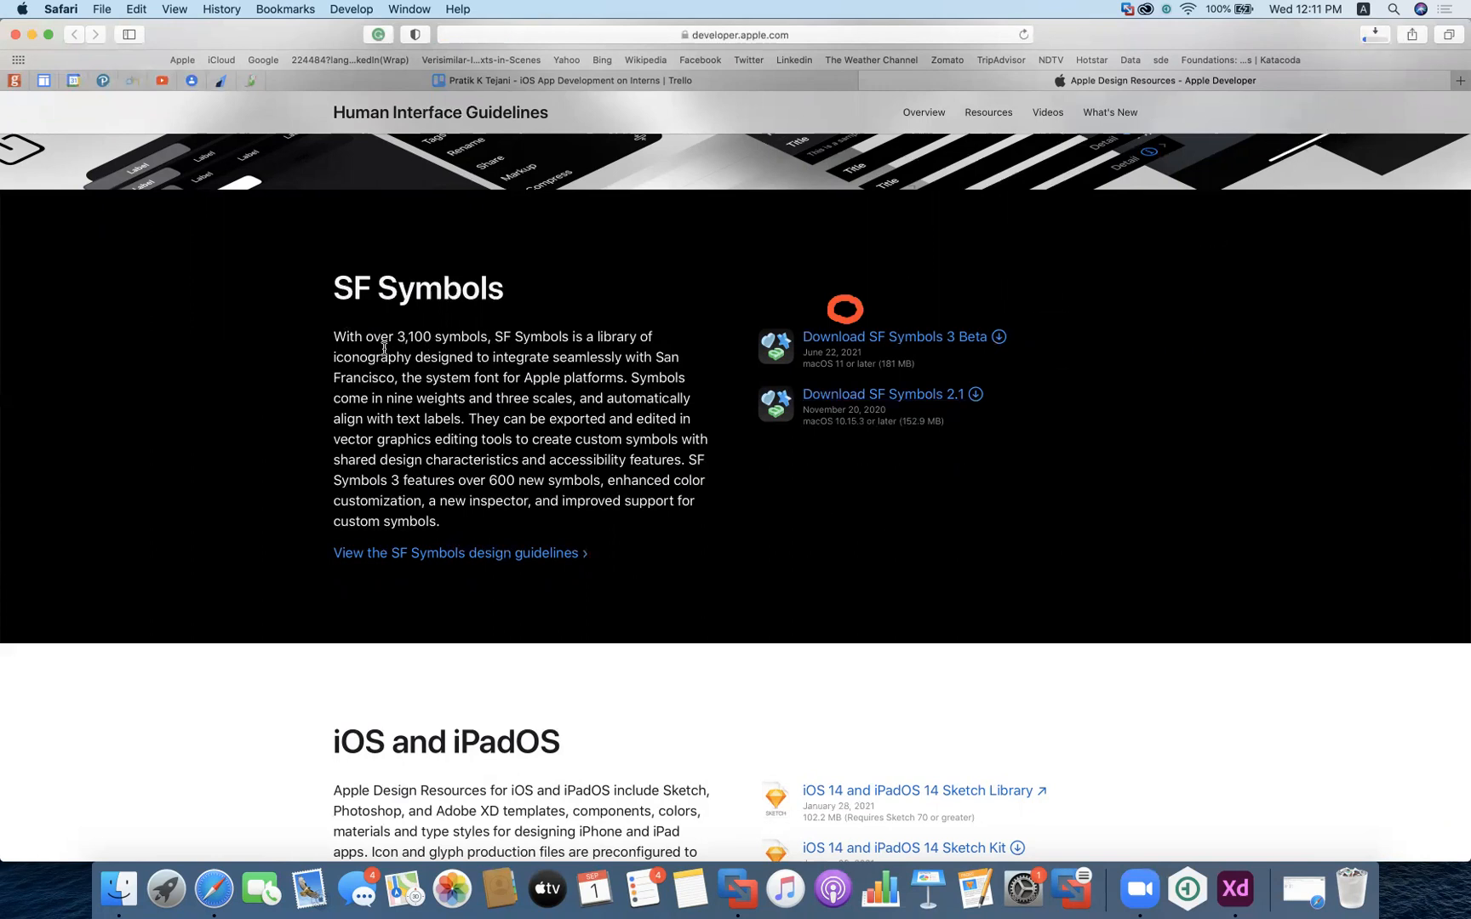
left_click_drag(496, 338, 613, 377)
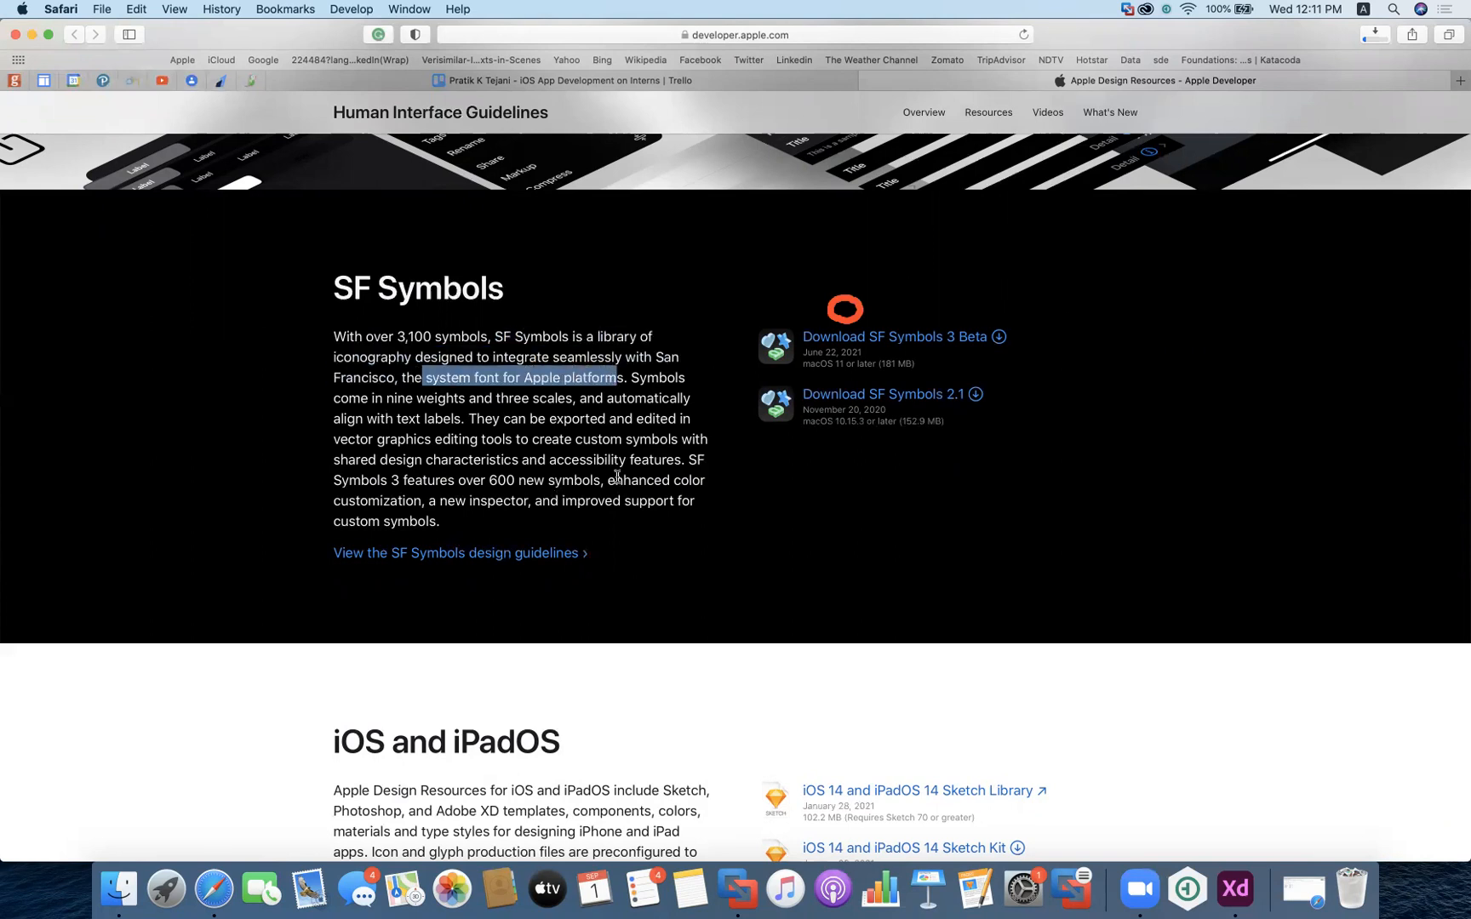
left_click_drag(339, 480, 597, 481)
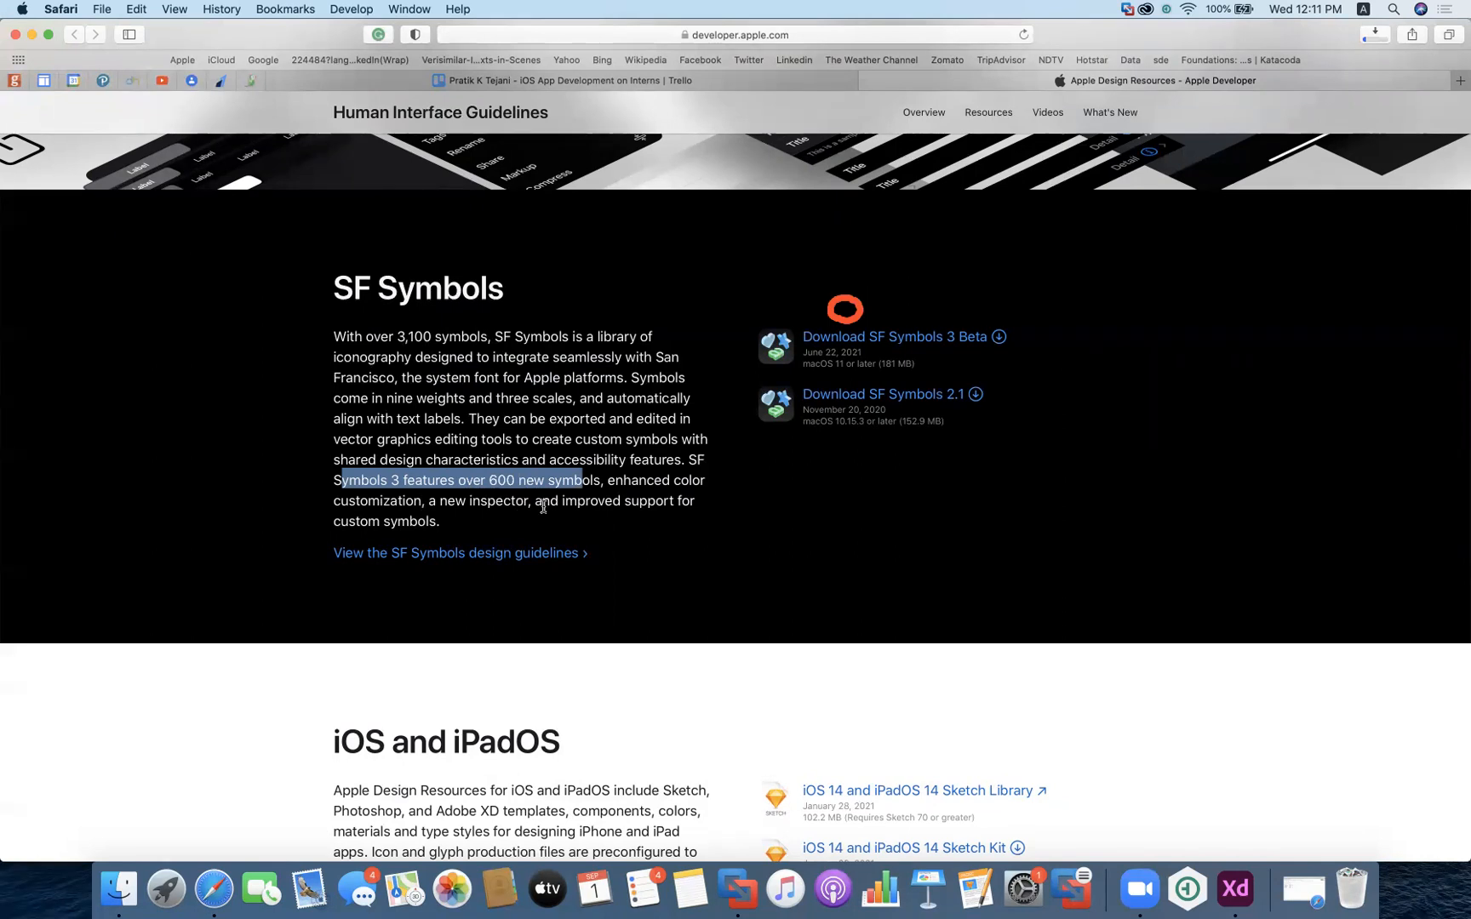
Look through the macOS, watchOS and Technologies resources, and download the iOS 14 and iPadOS 14 XD Kit
scroll(543, 507, "down", 10)
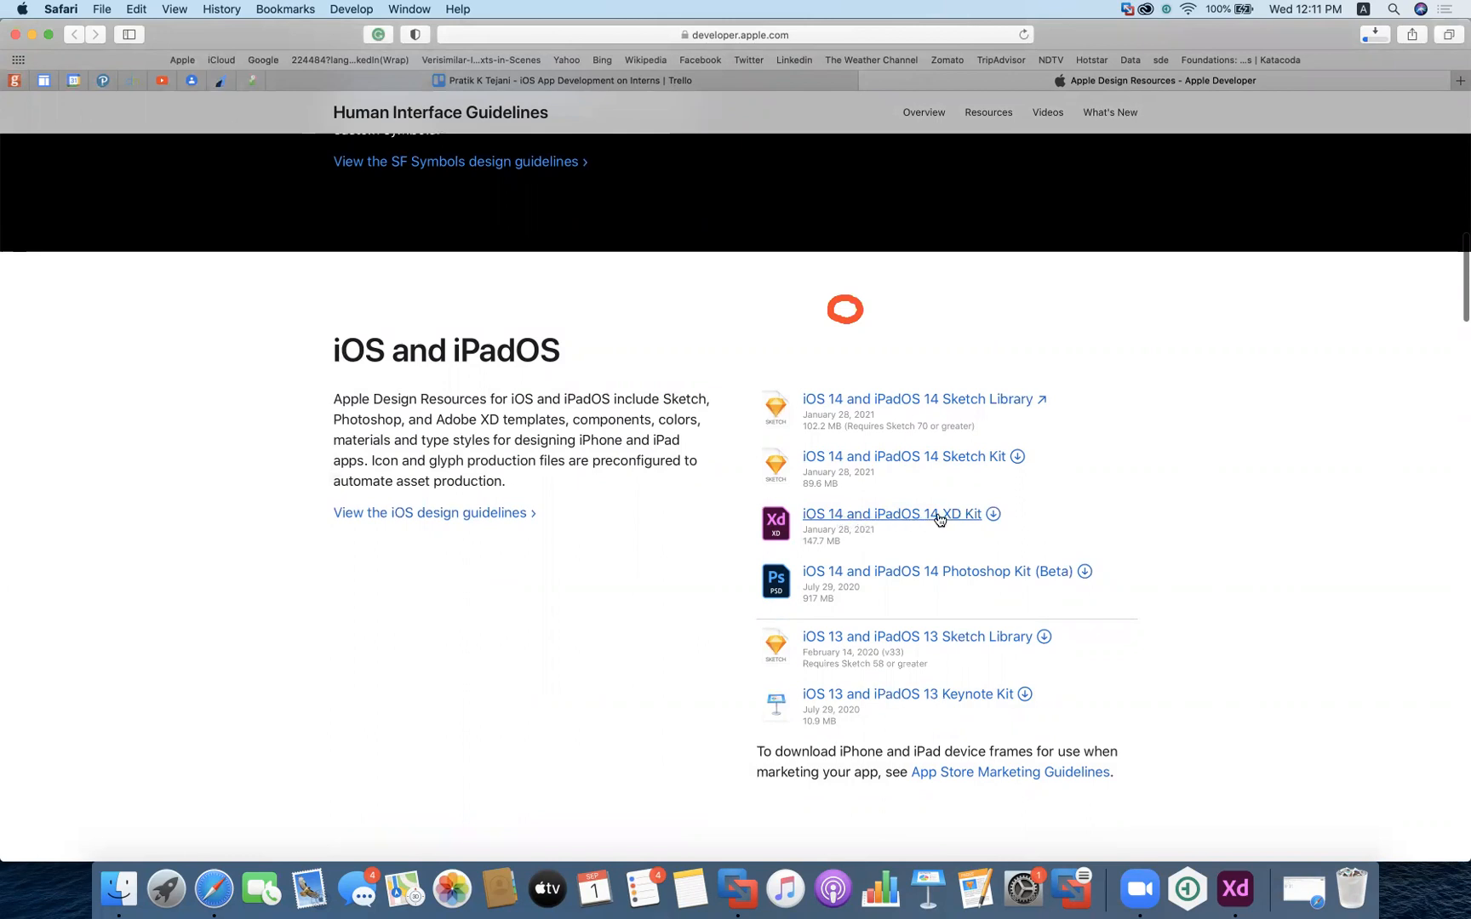
scroll(941, 520, "down", 10)
scroll(940, 519, "down", 5)
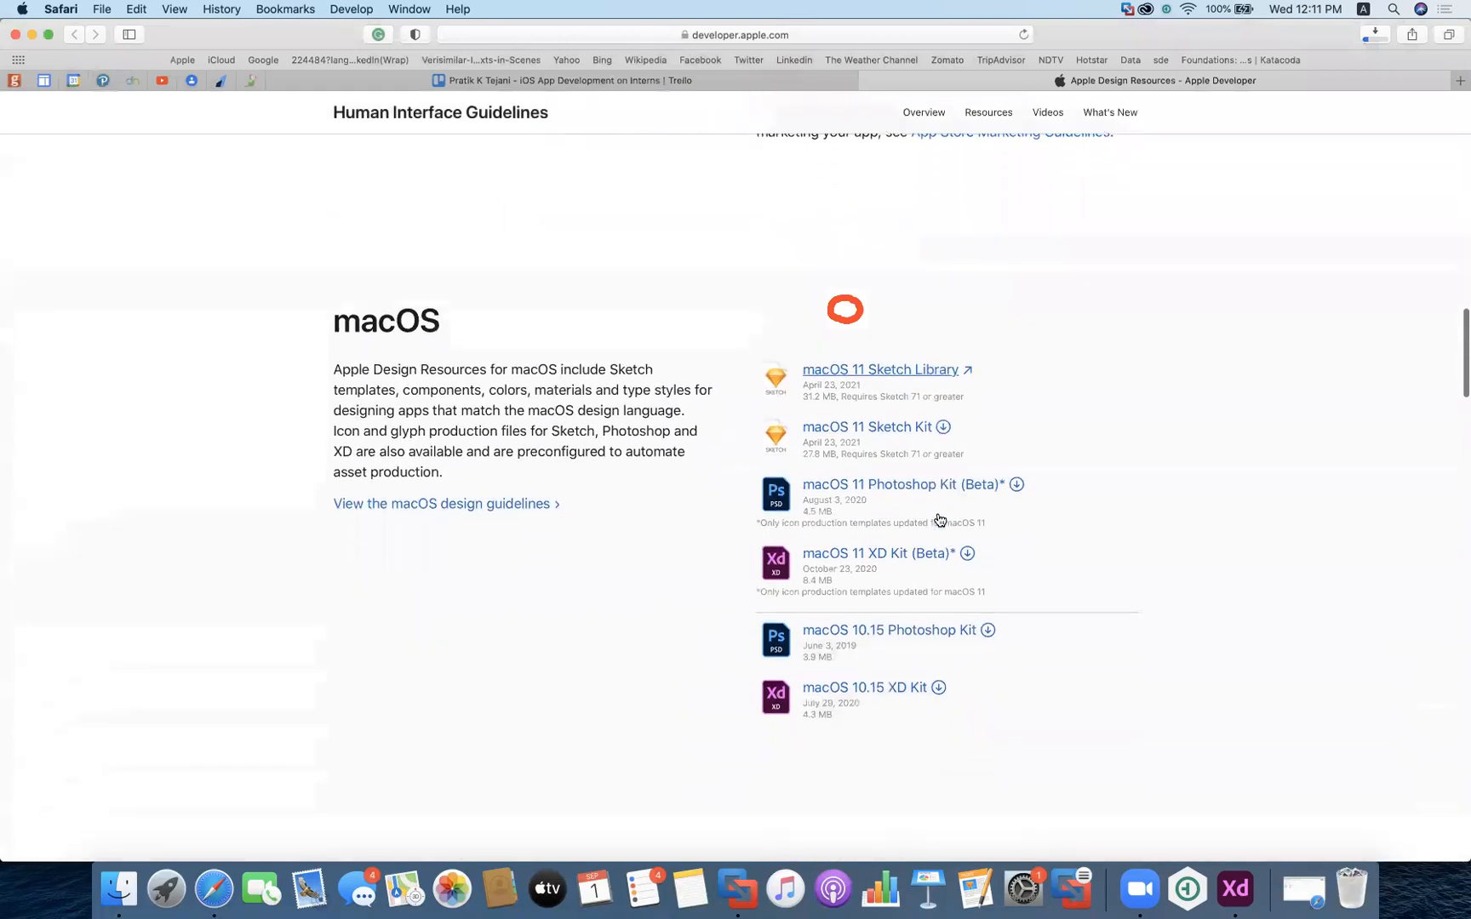
scroll(821, 472, "down", 10)
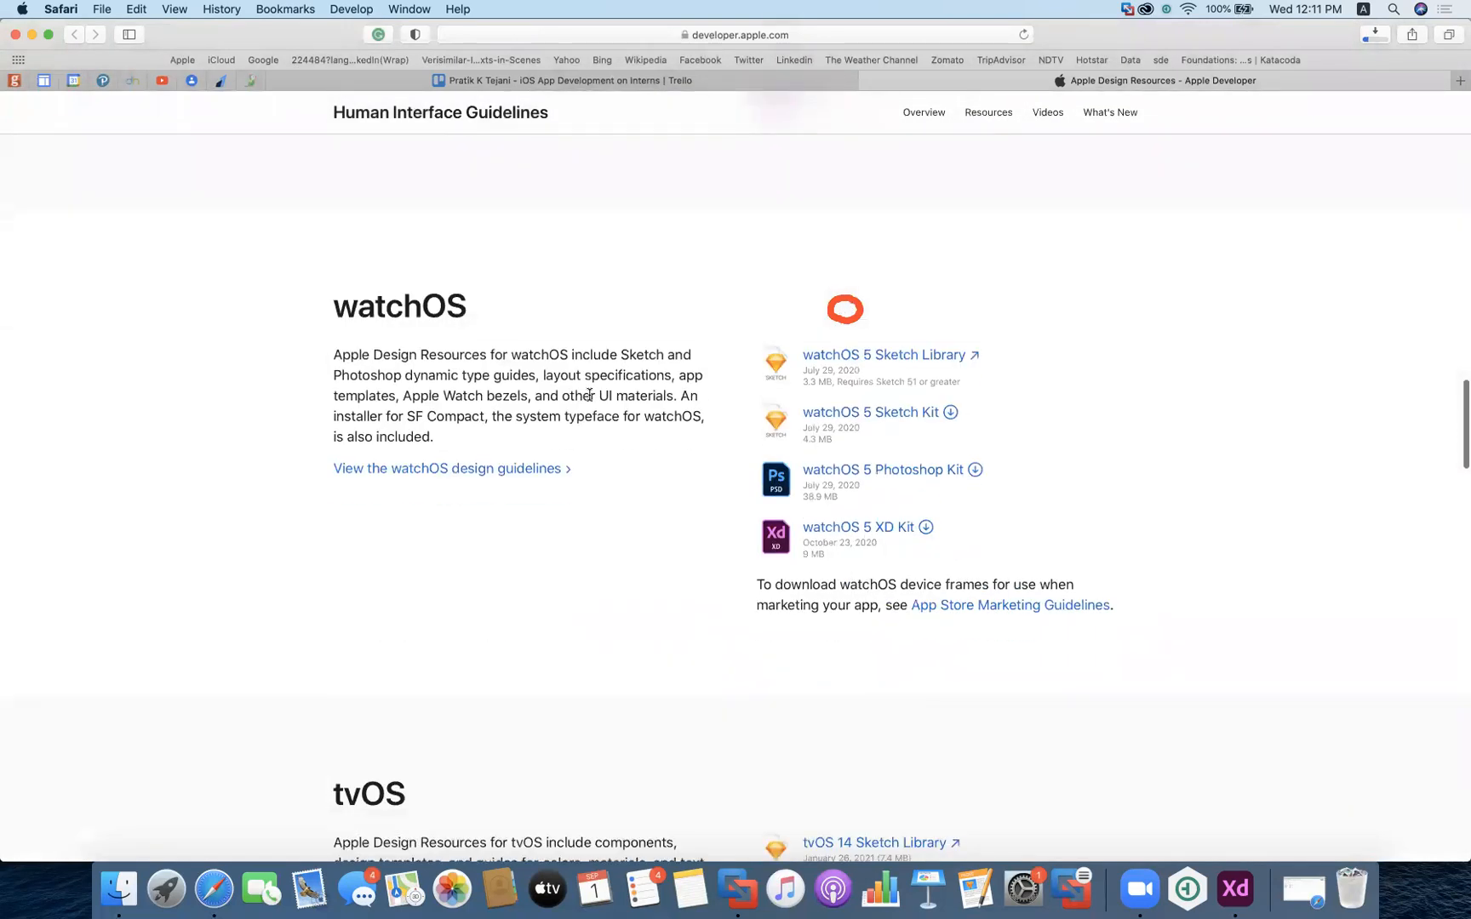
scroll(597, 576, "down", 14)
scroll(597, 578, "up", 4)
scroll(597, 578, "down", 20)
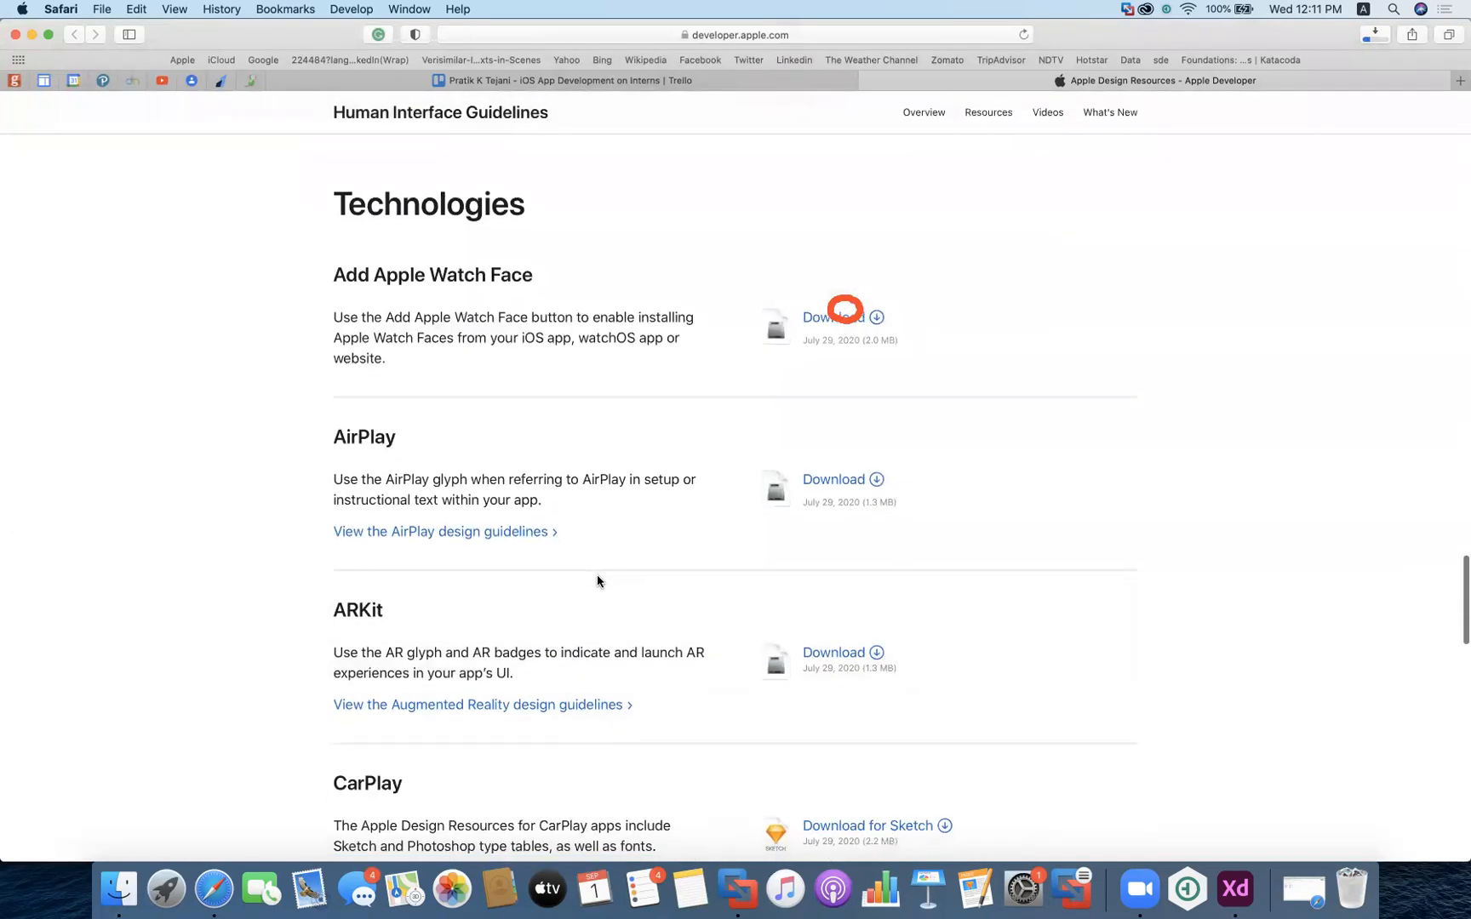
scroll(597, 580, "up", 20)
scroll(597, 577, "up", 17)
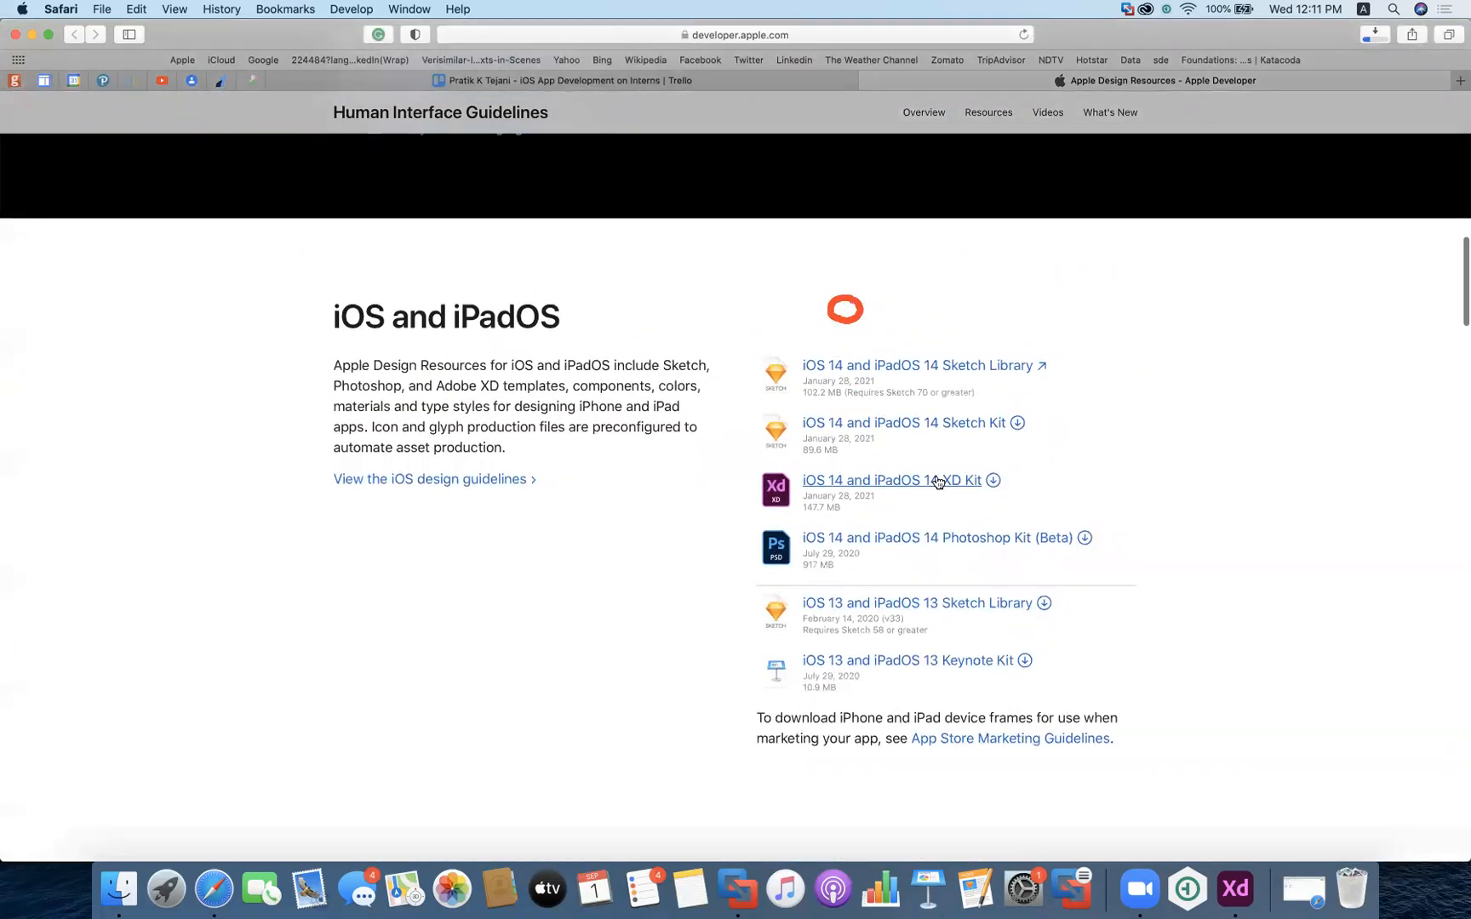
left_click(993, 482)
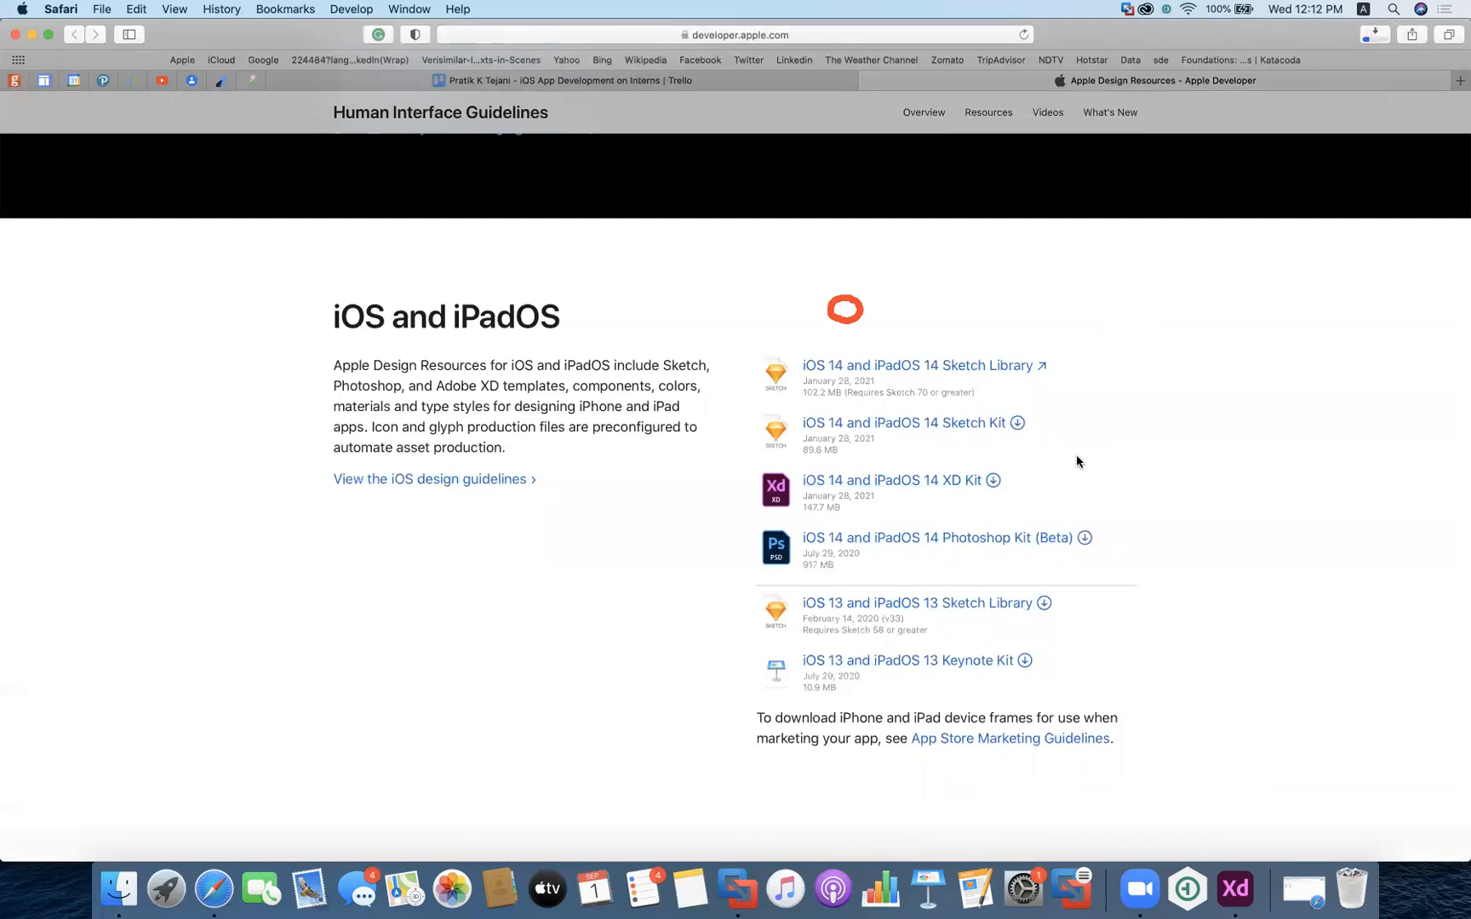
Reveal the downloaded SF-Symbols-3.dmg in Finder and select it together with SF-Symbols-2.1.dmg and iOS-14-AdobeXD.dmg
left_click(1373, 36)
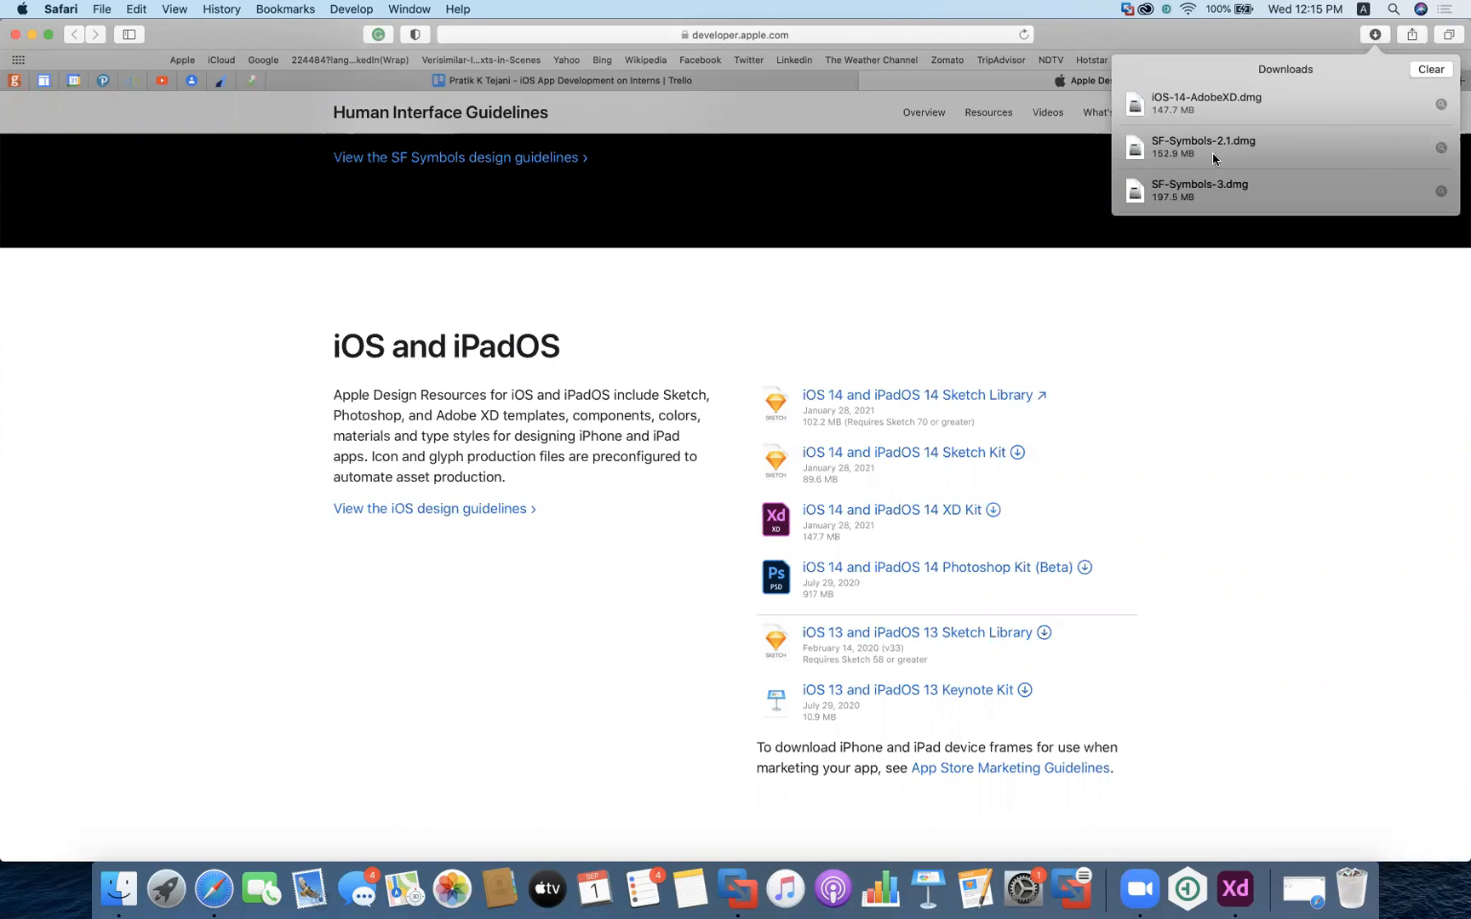
left_click(1442, 192)
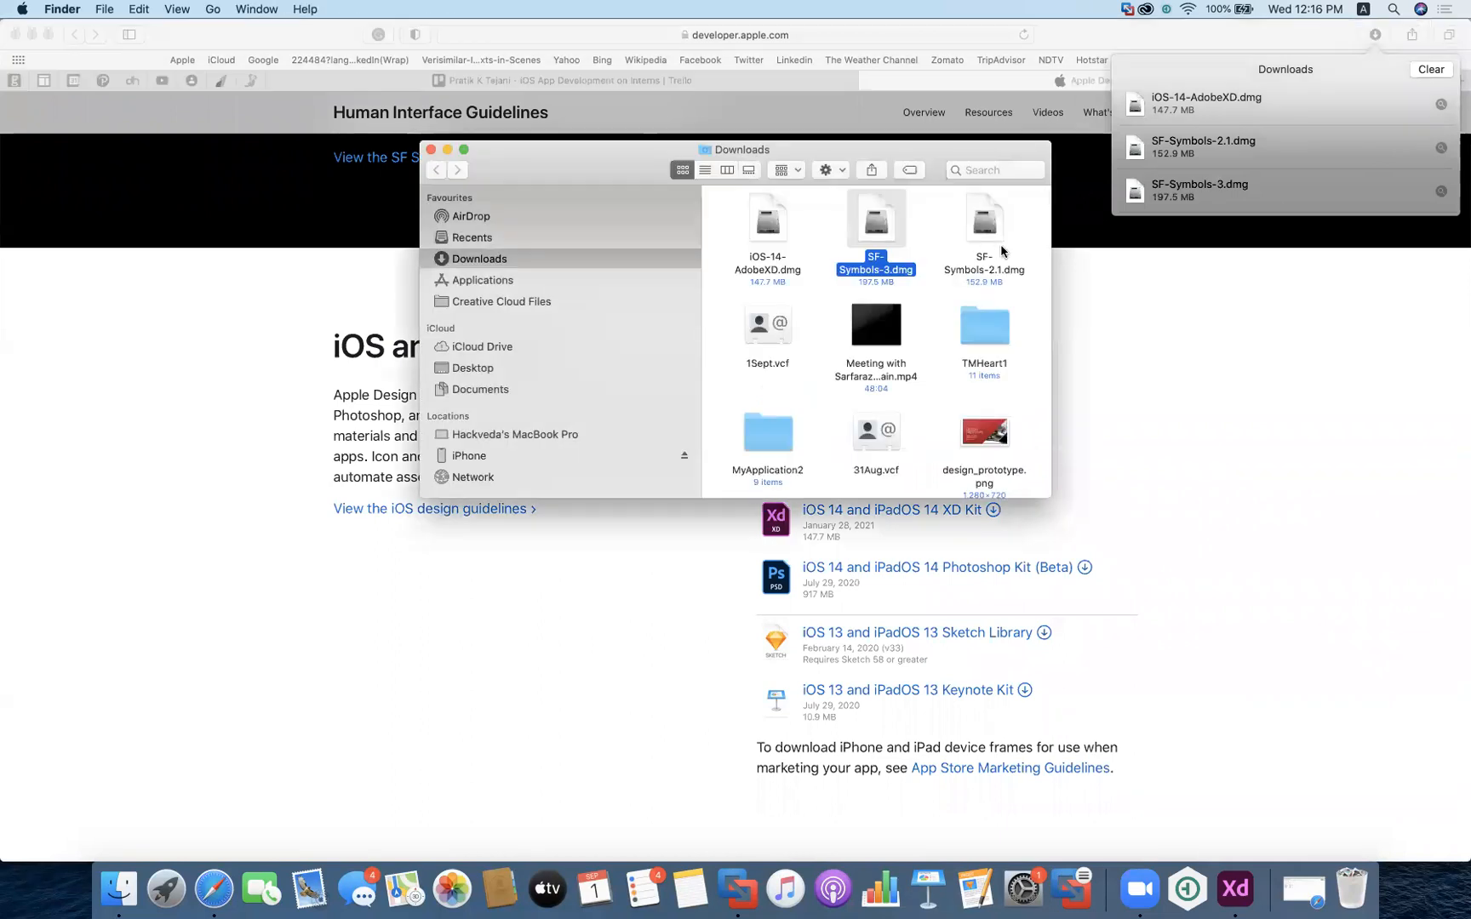
left_click(986, 255)
left_click(885, 259, "super")
left_click(783, 259, "super")
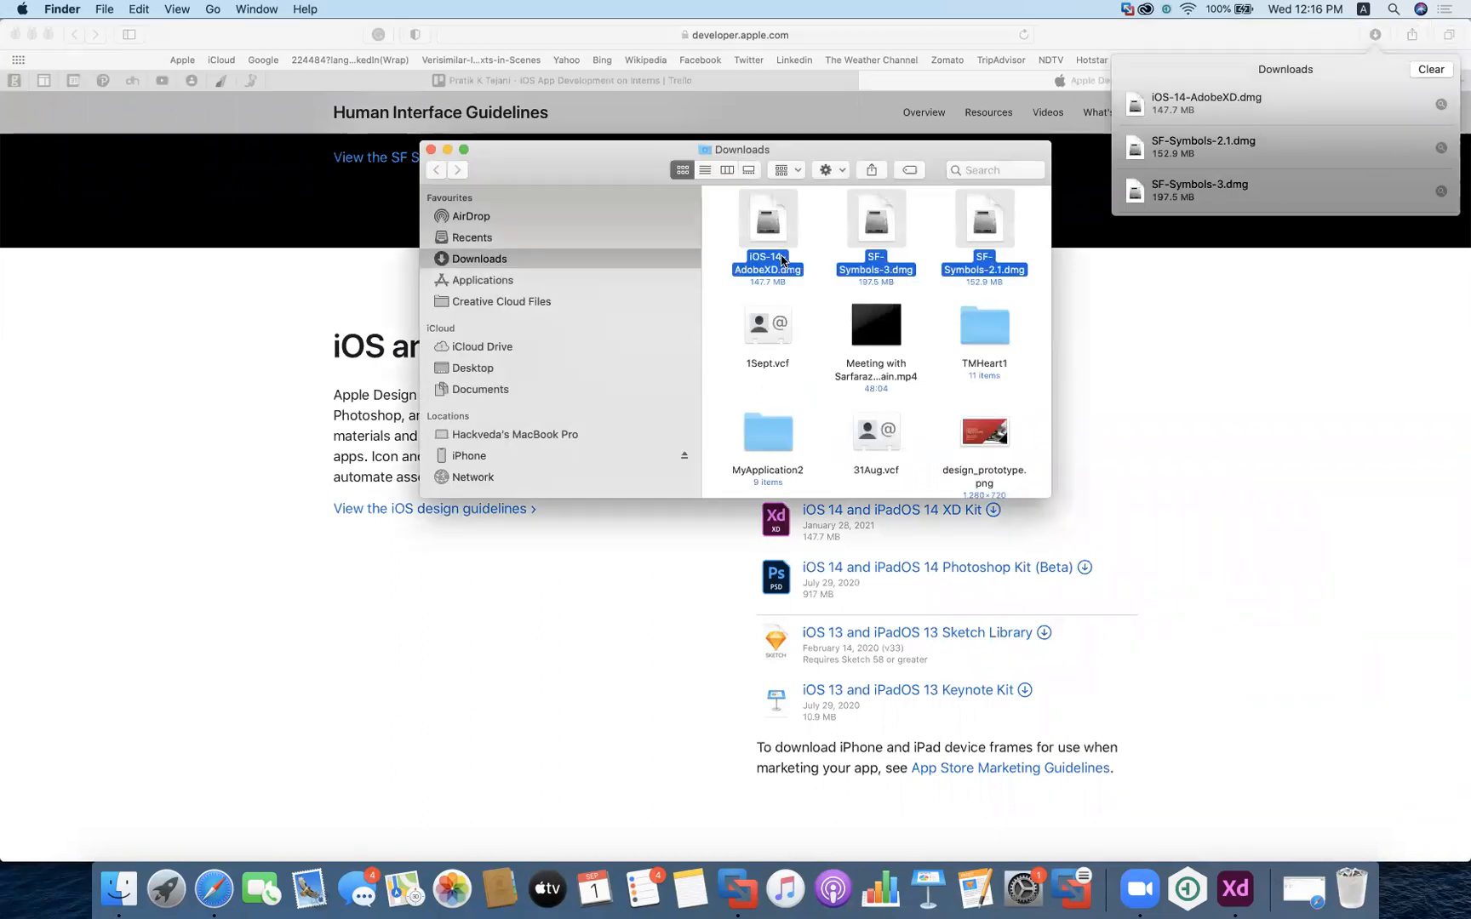
left_click_drag(495, 179, 145, 327)
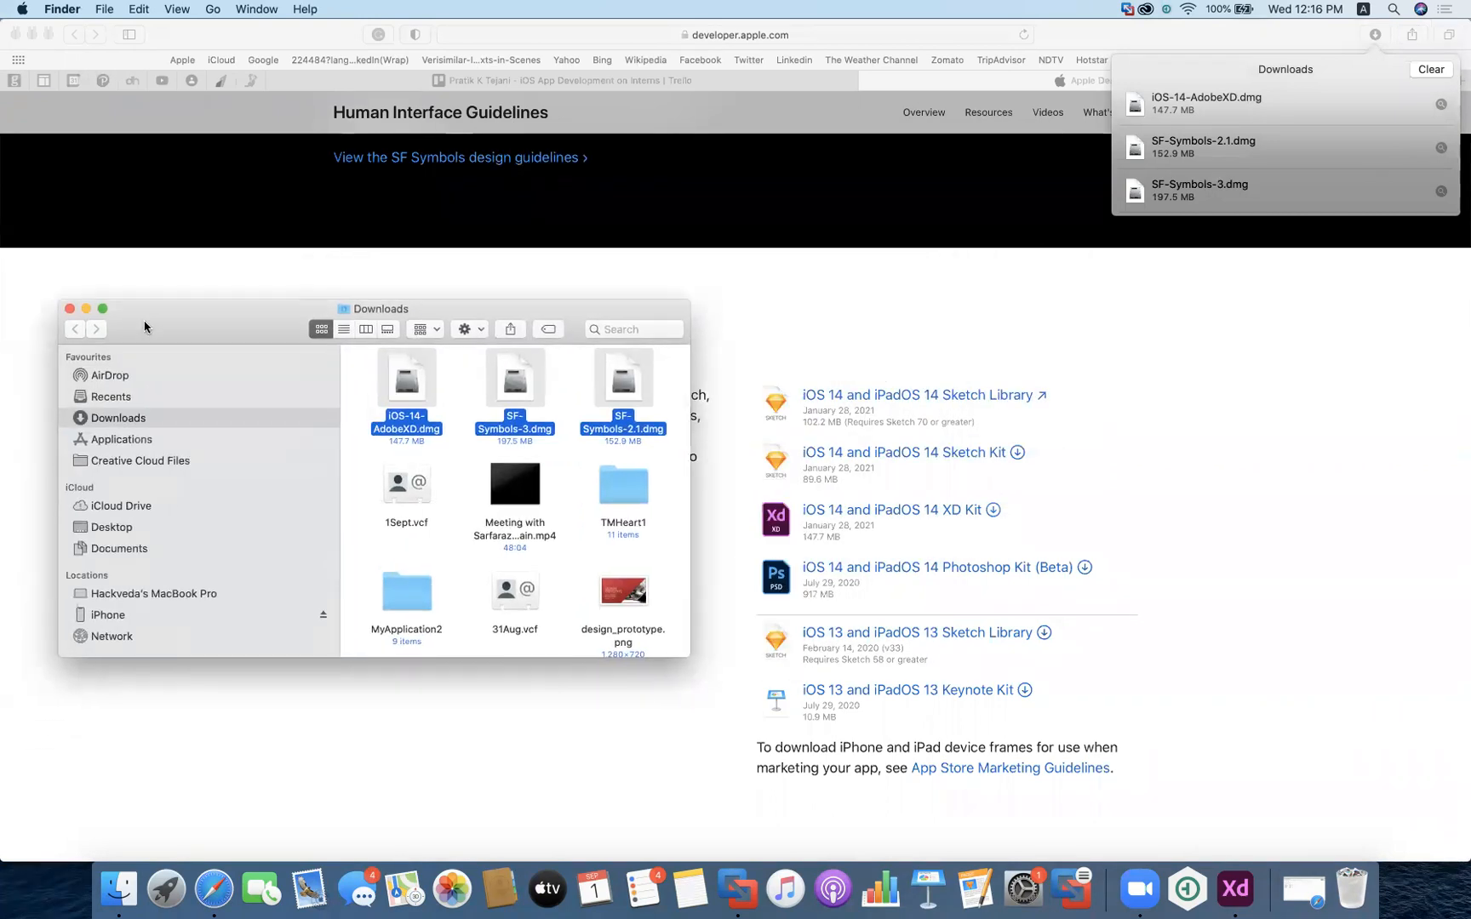
Switch to GitHub Desktop and make iOSWalletApp the current repository
key("super+space")
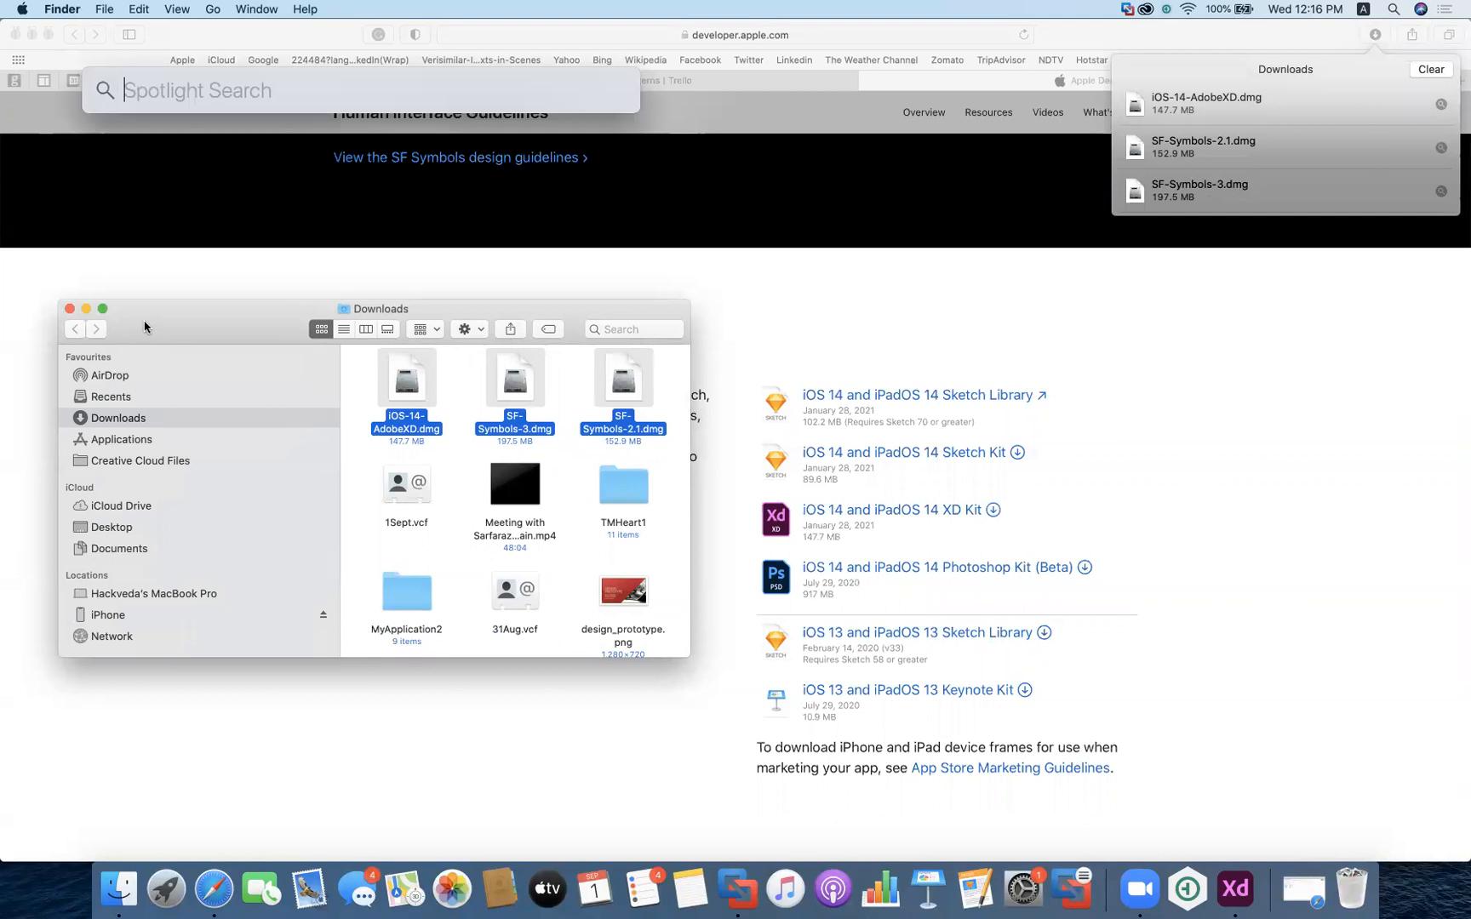
type("github")
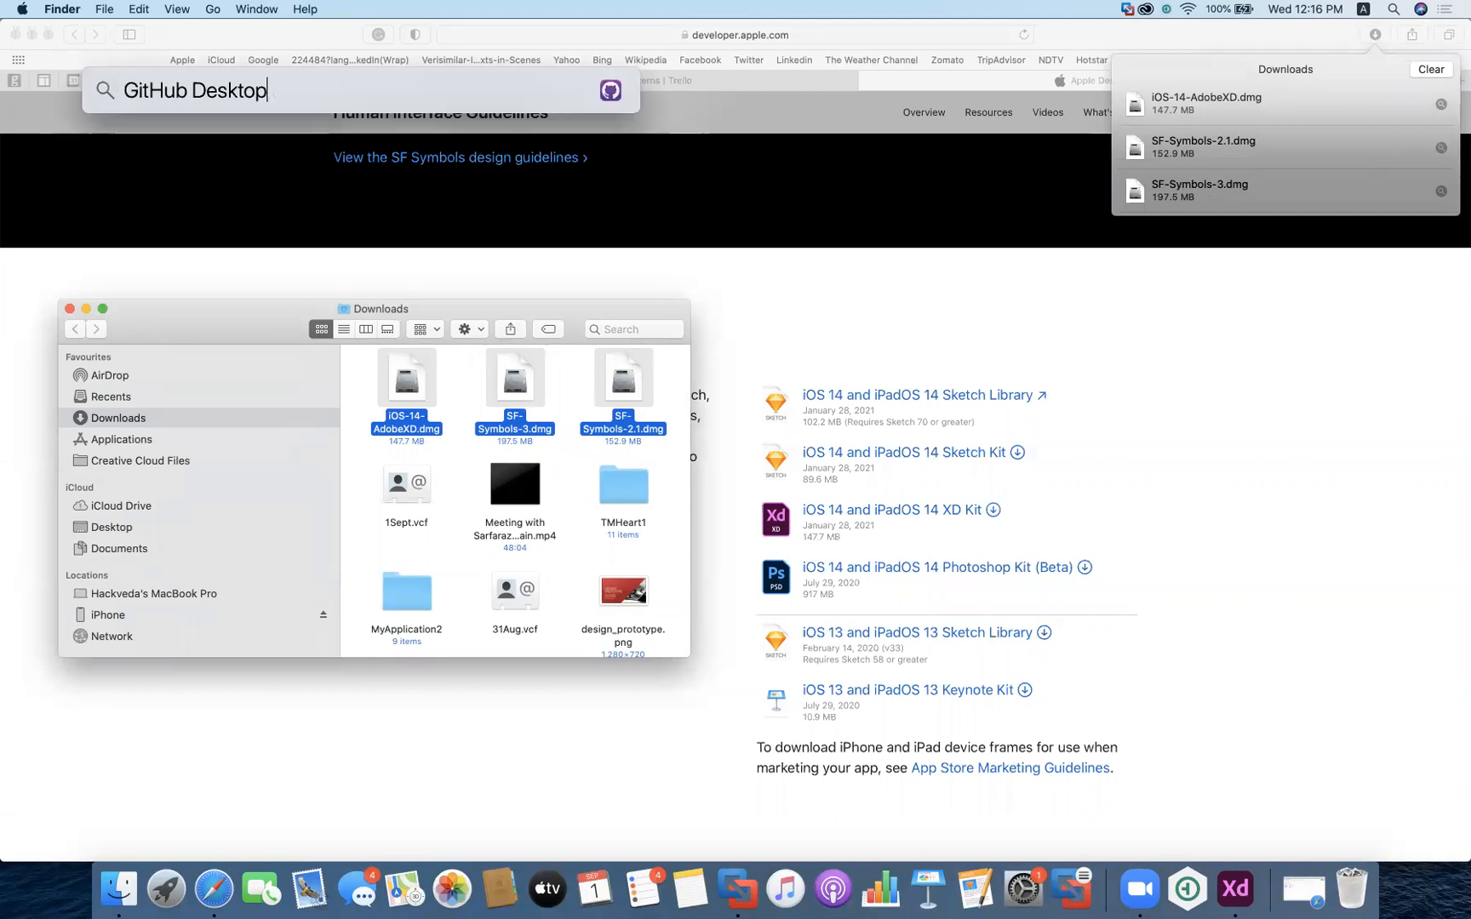
key("Return")
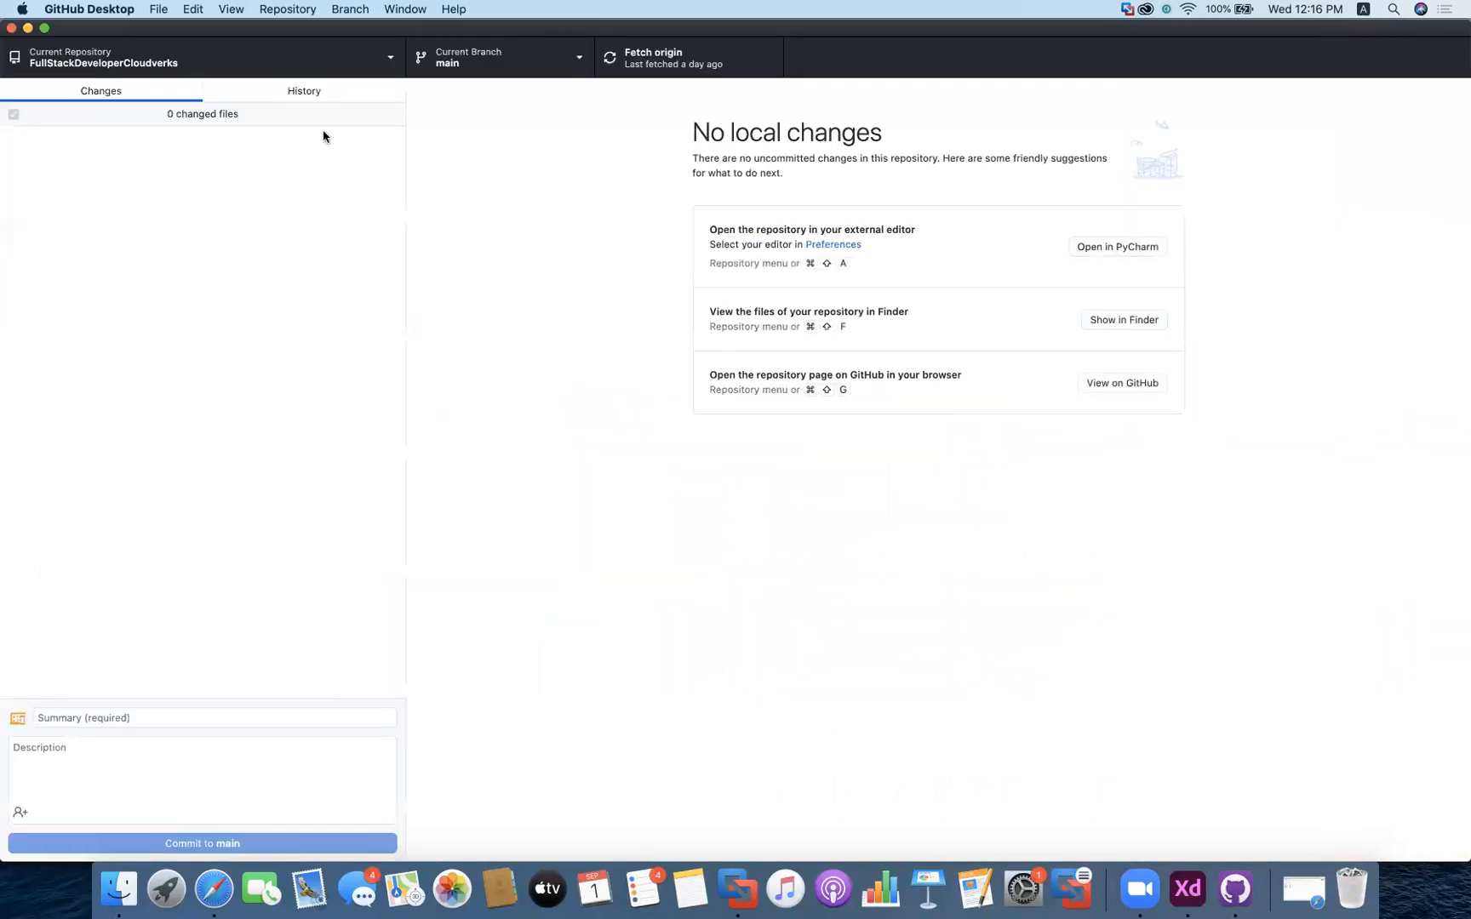
left_click(145, 61)
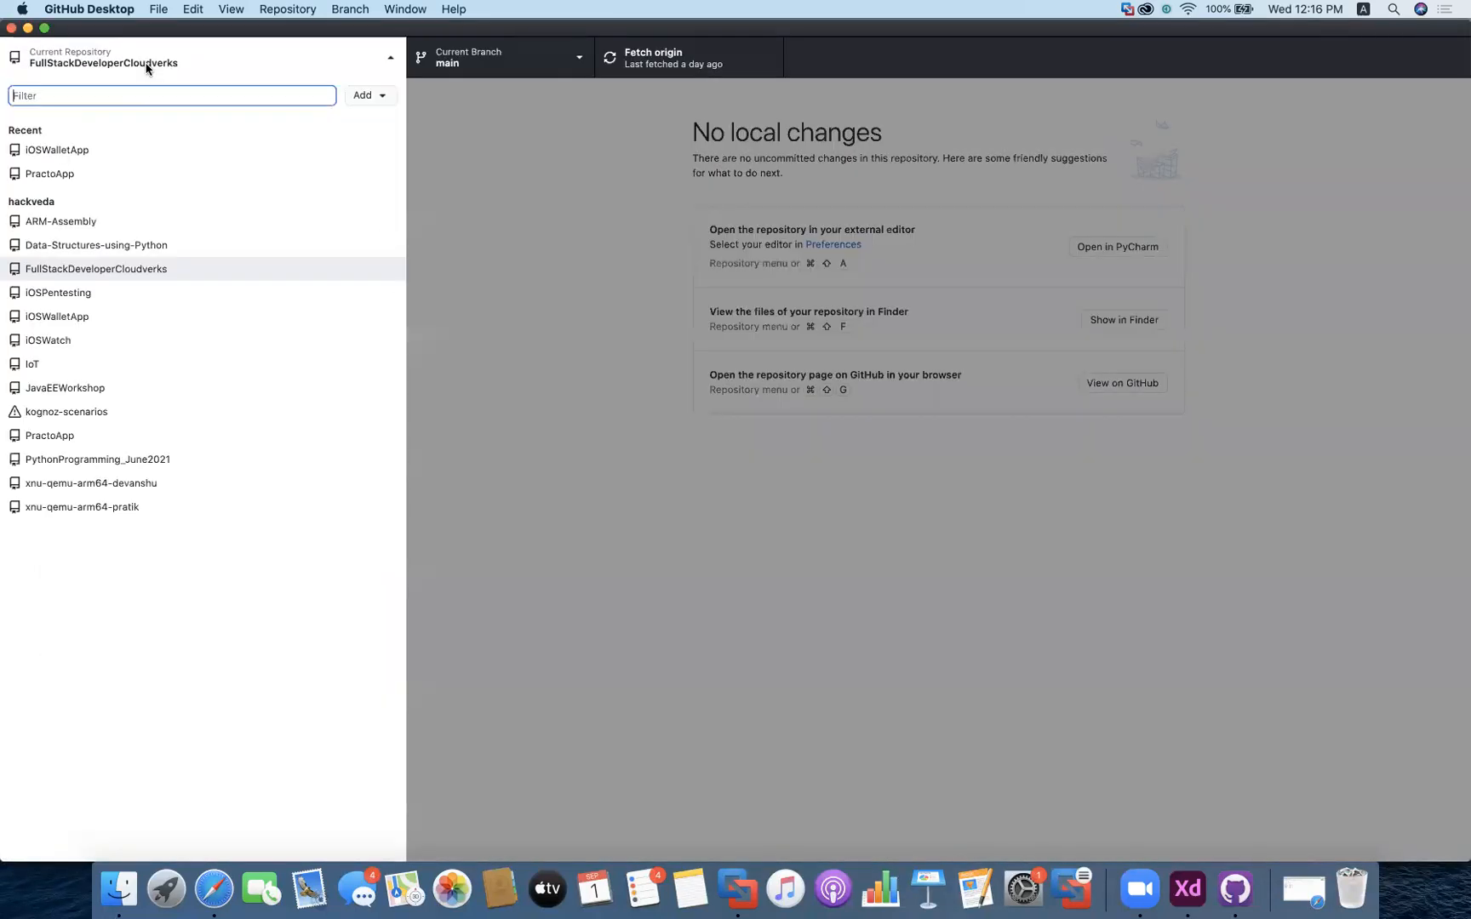
left_click(79, 152)
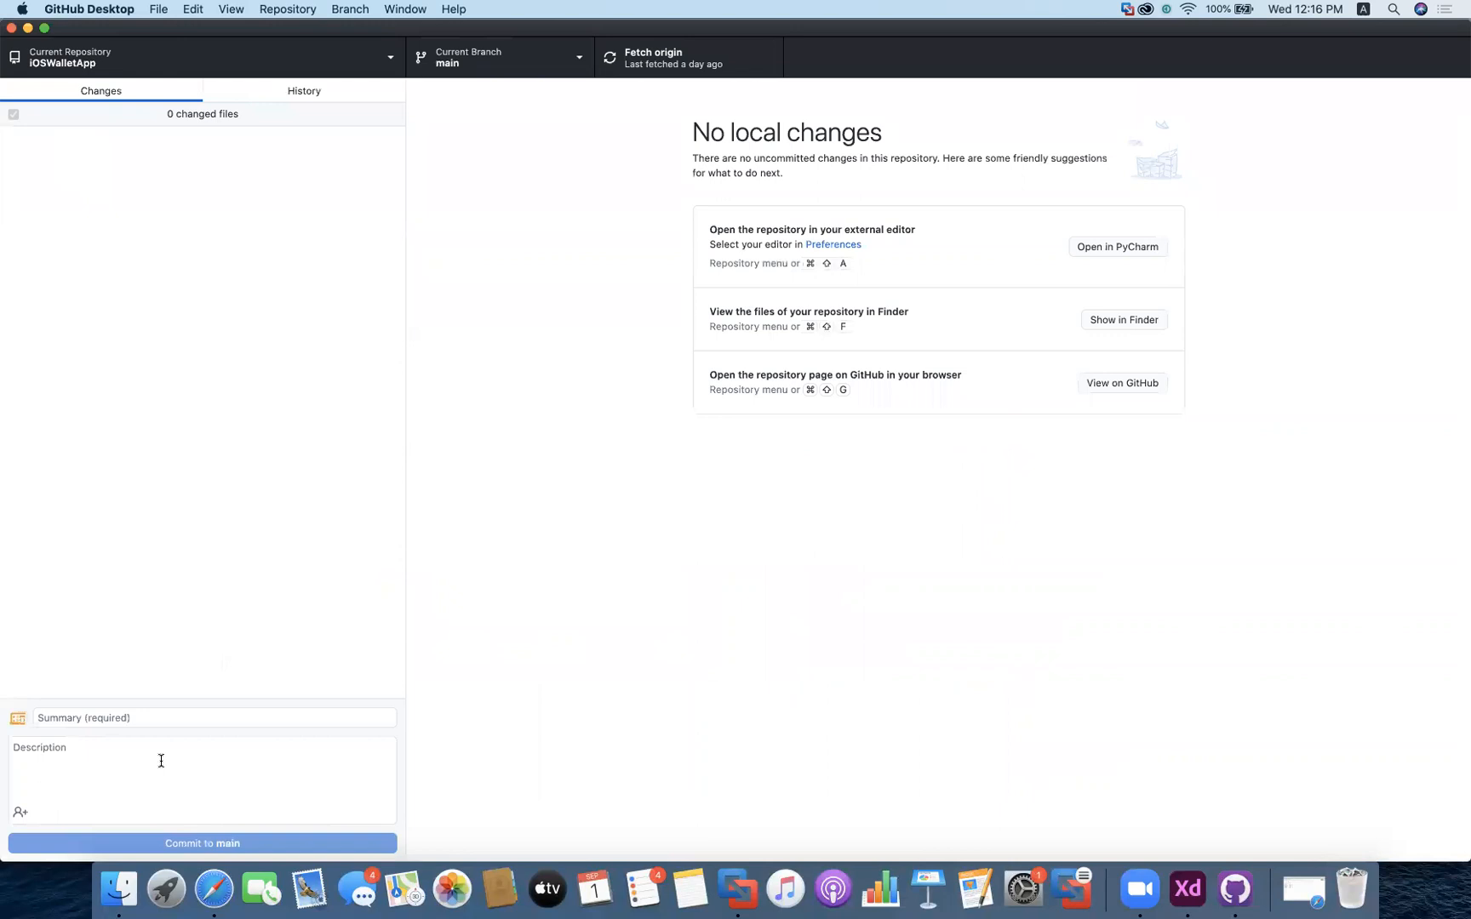
Return to Finder and copy the three selected disk images from the Downloads folder
left_click(116, 898)
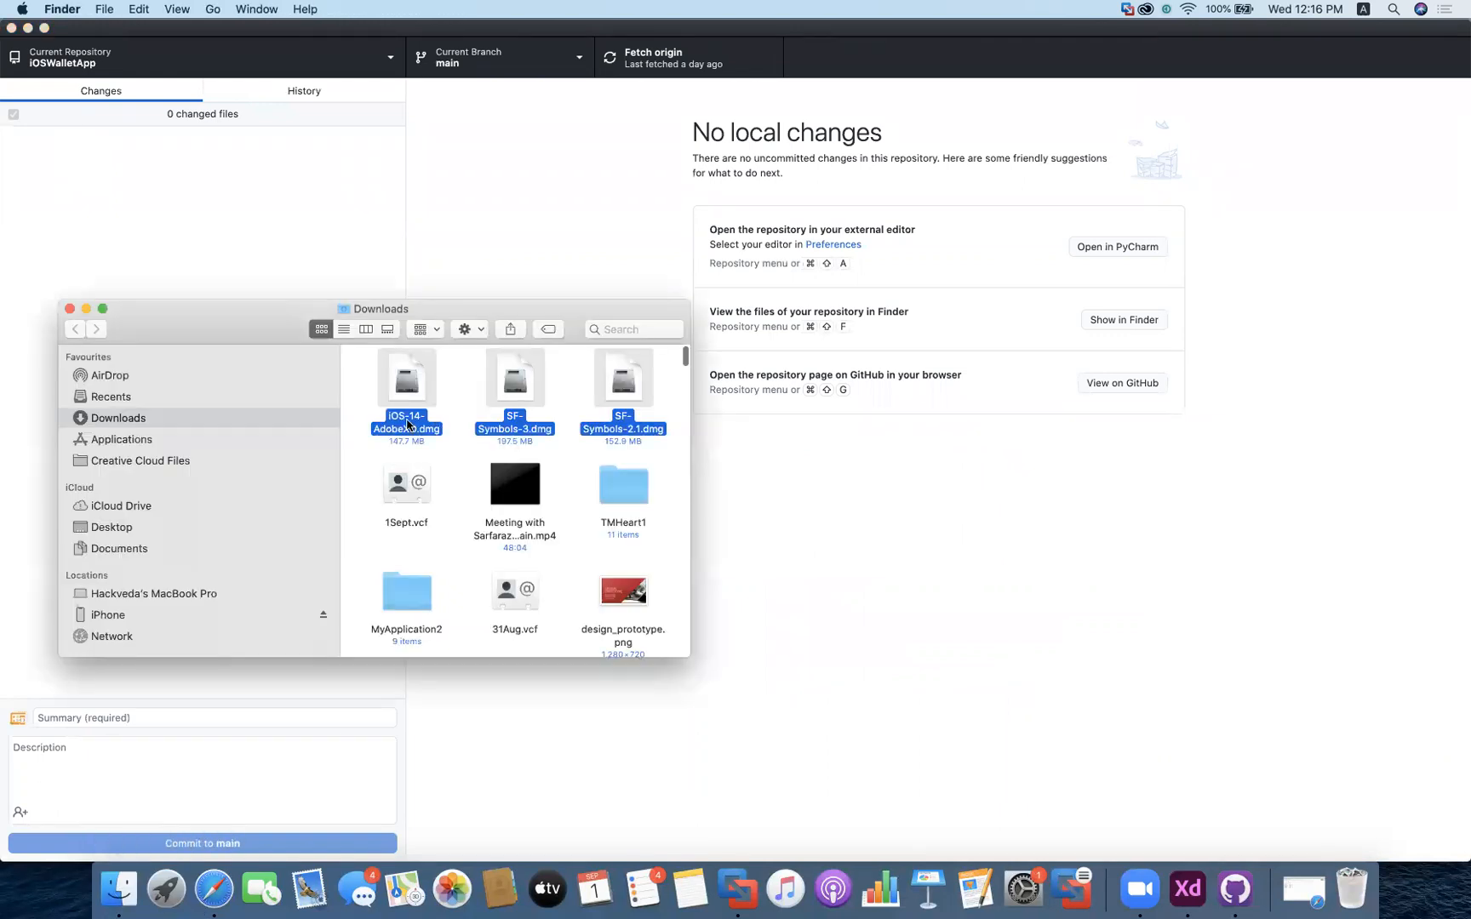
right_click(408, 425)
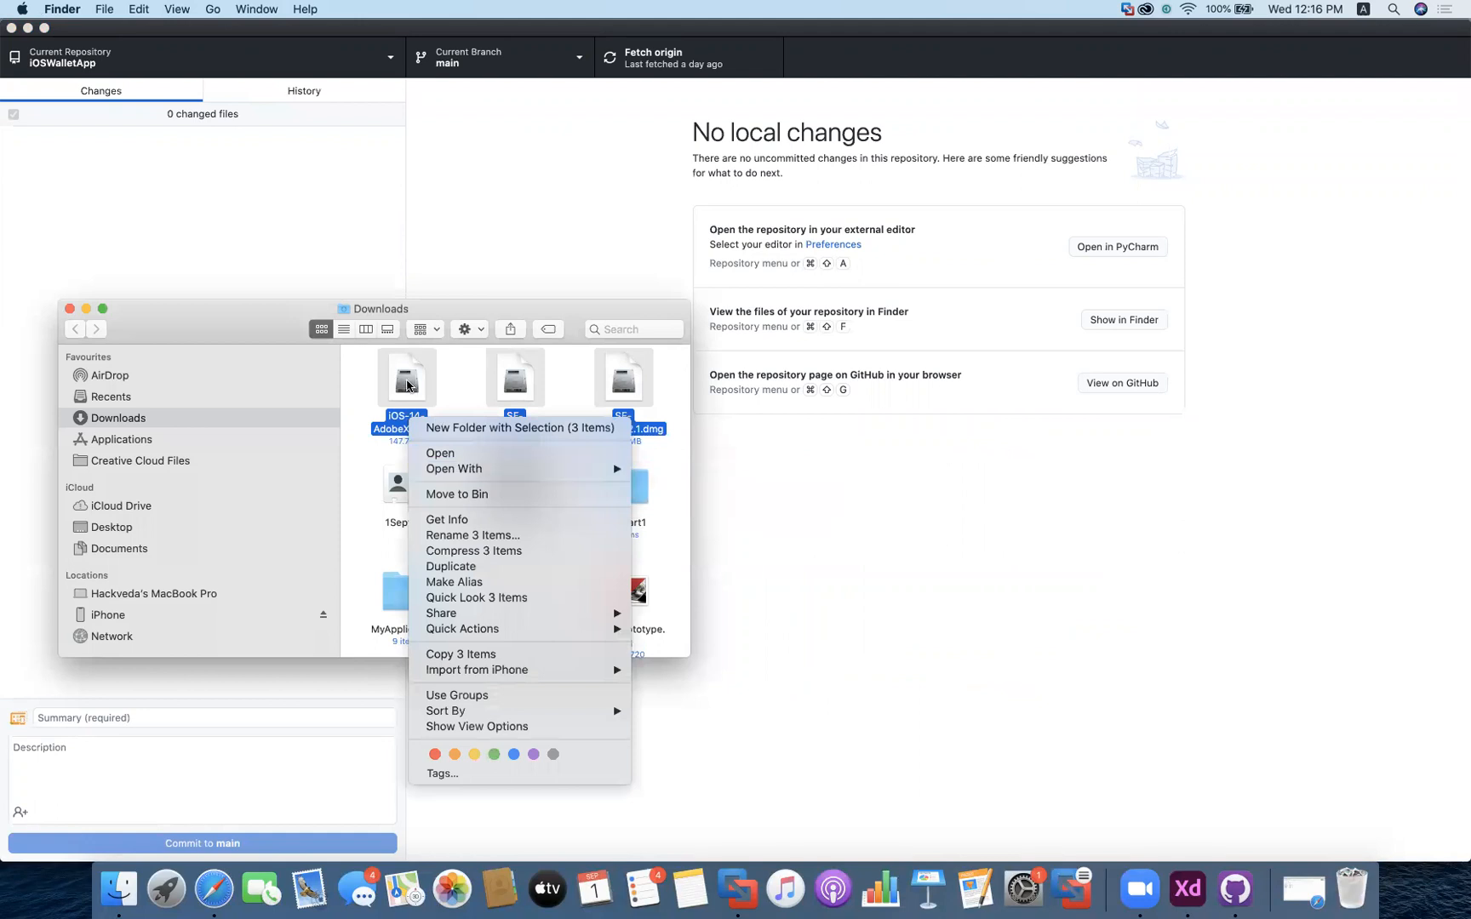
left_click(408, 386)
scroll(587, 559, "down", 5)
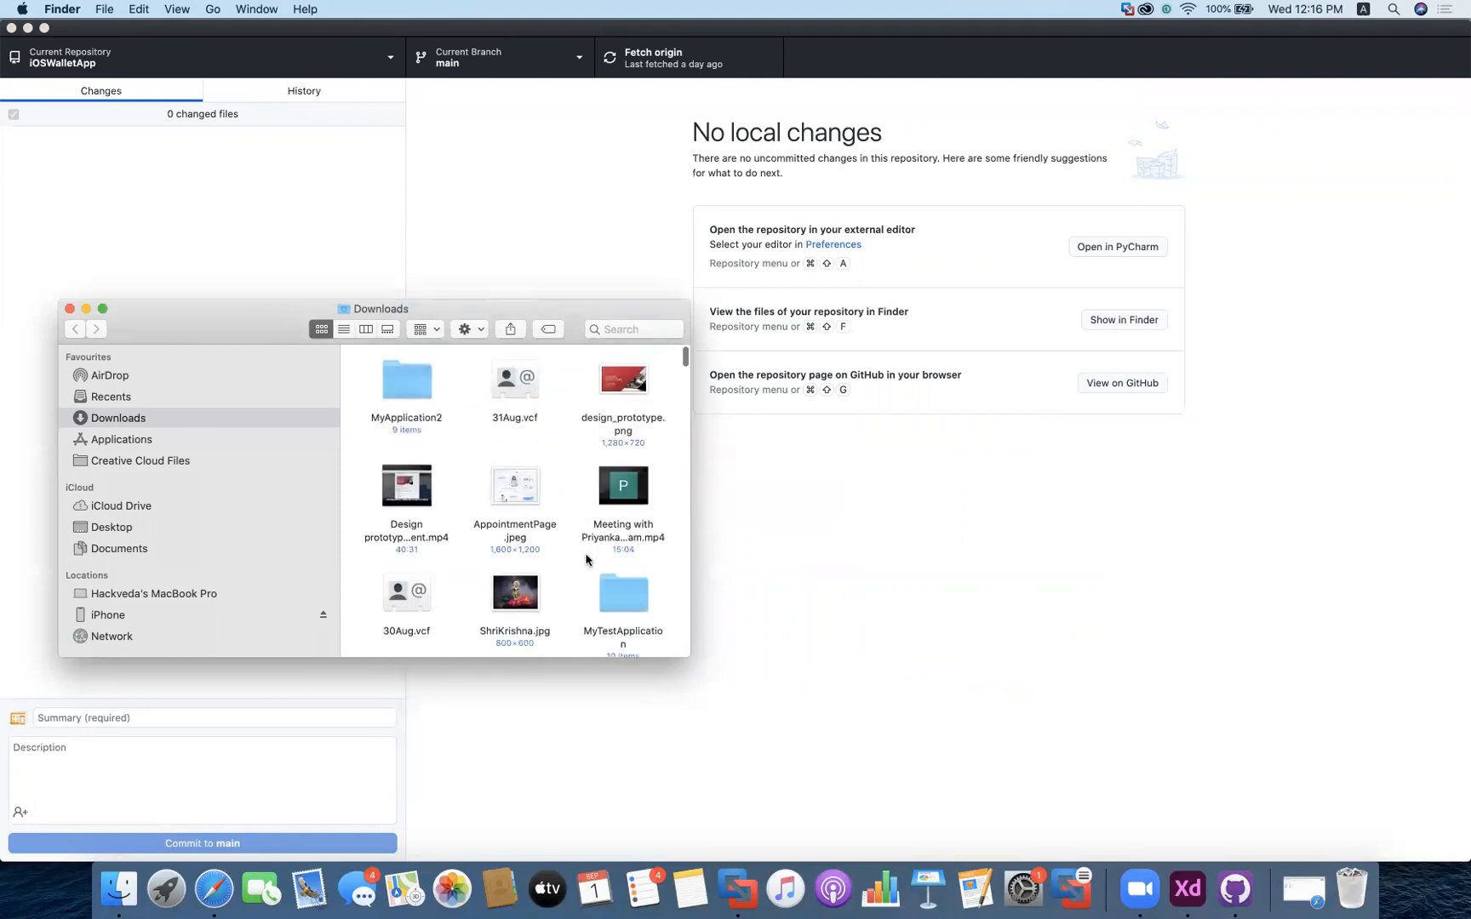
scroll(586, 559, "down", 10)
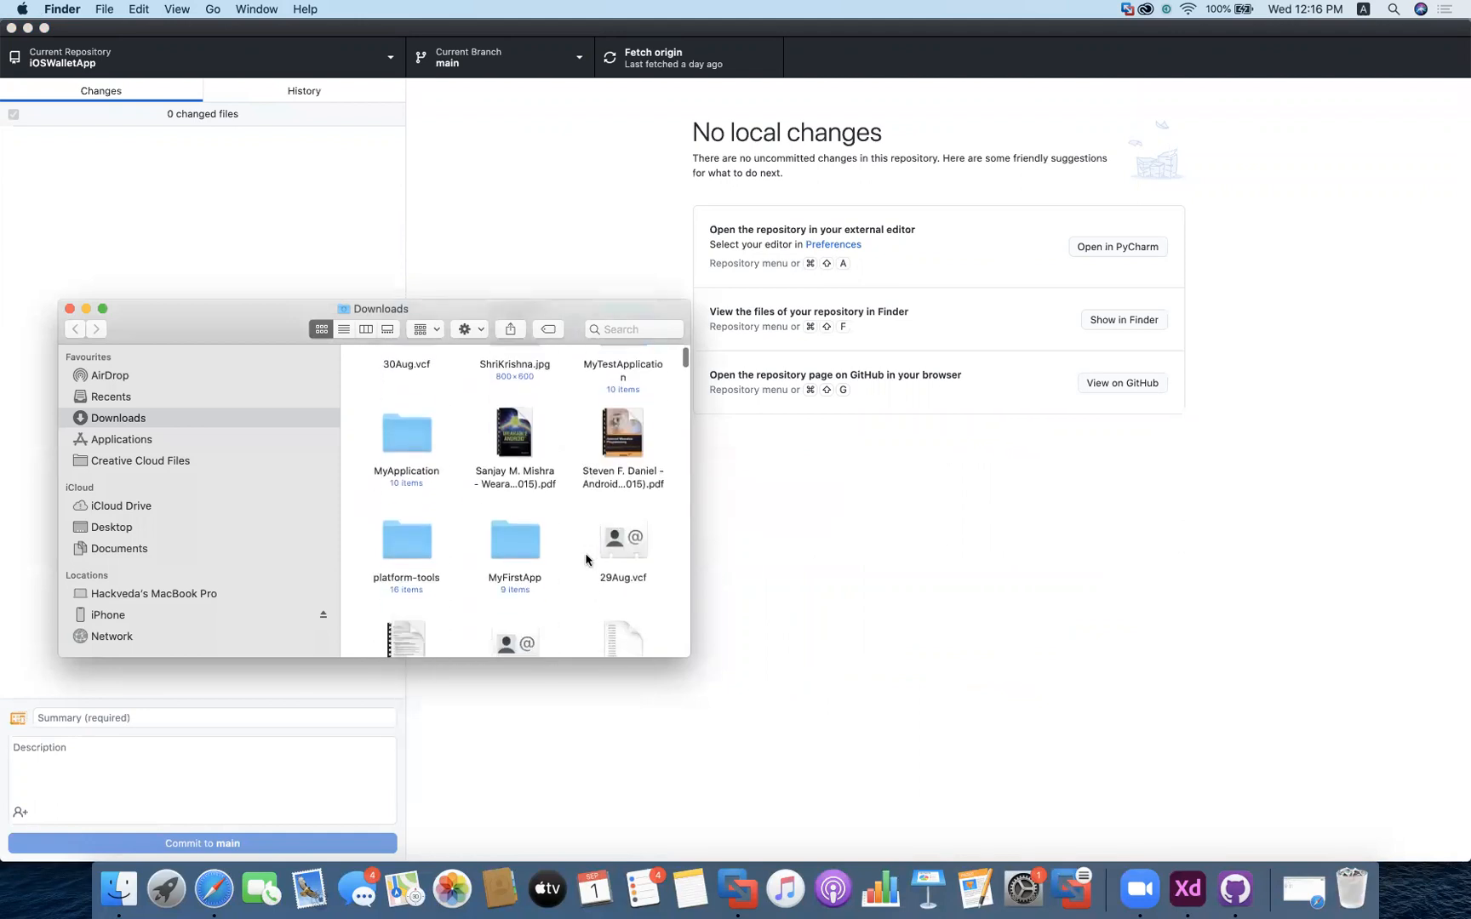
scroll(586, 560, "down", 10)
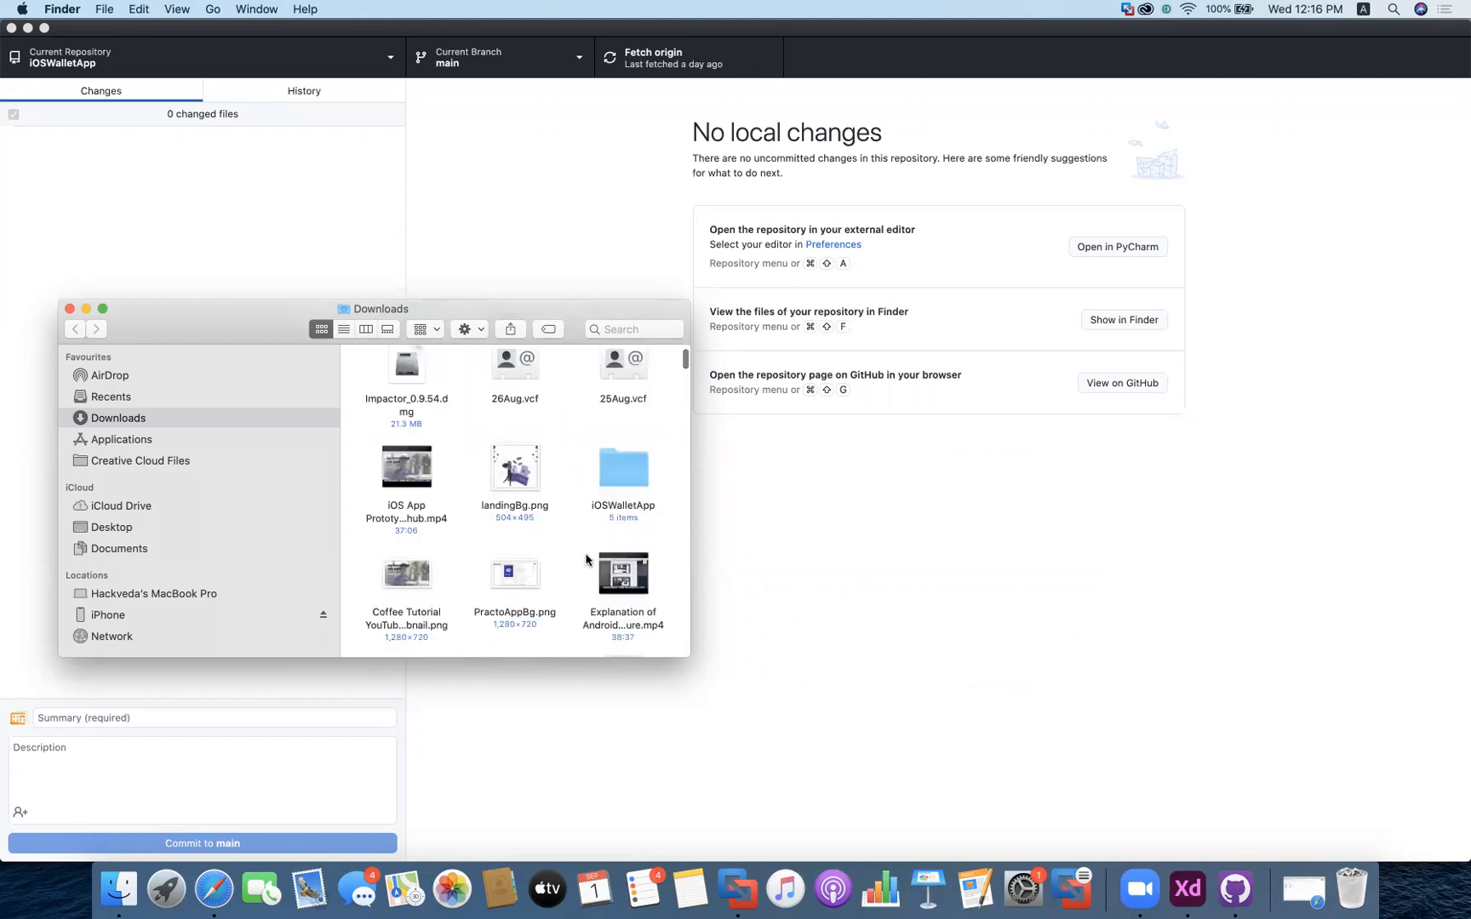
scroll(585, 560, "up", 10)
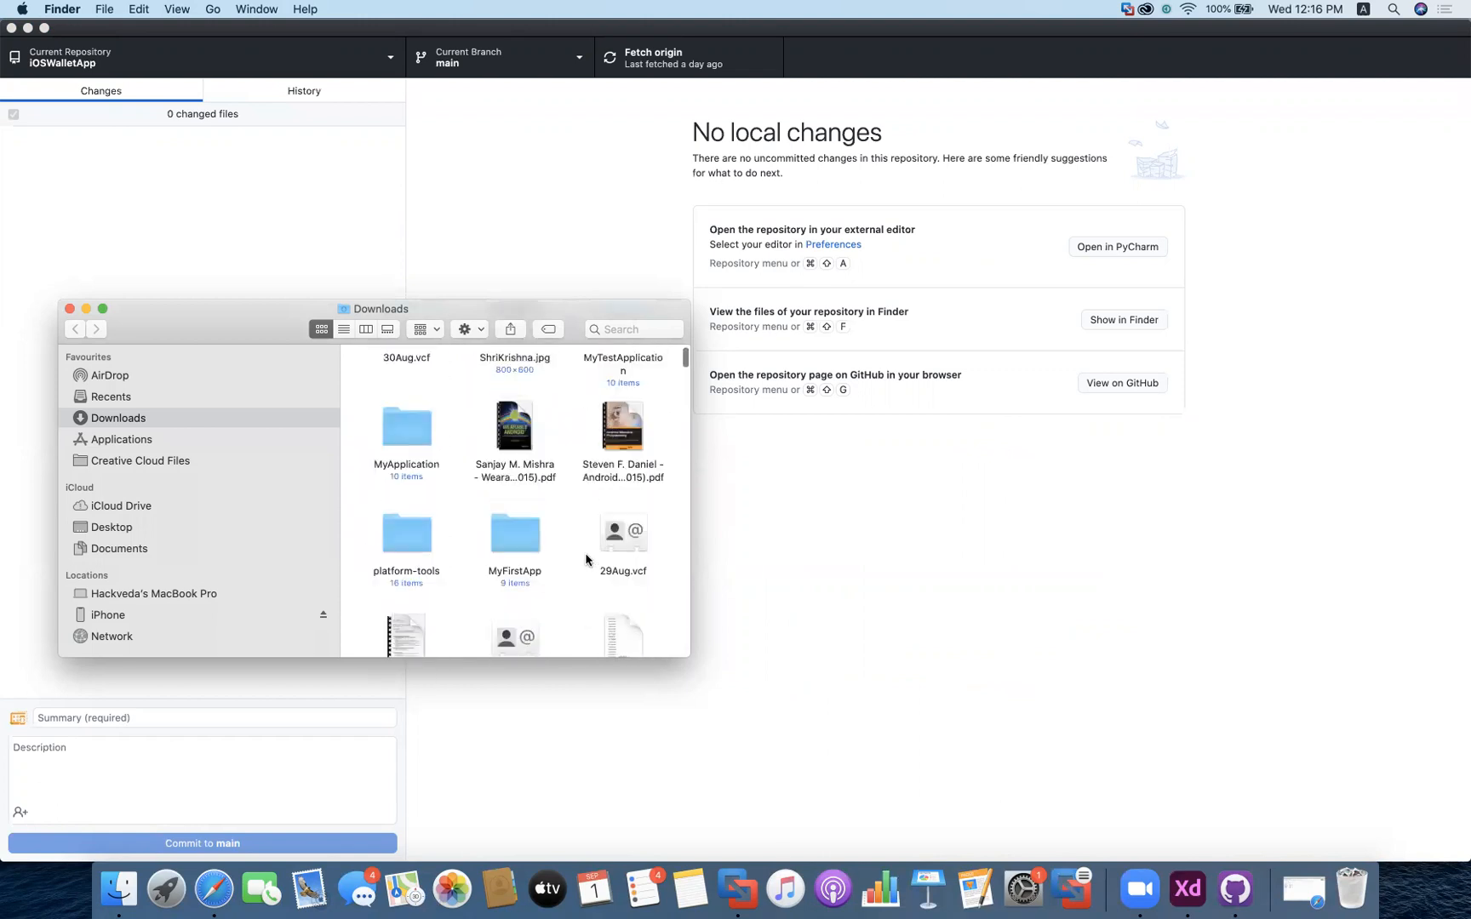
scroll(586, 559, "up", 3)
right_click(420, 416)
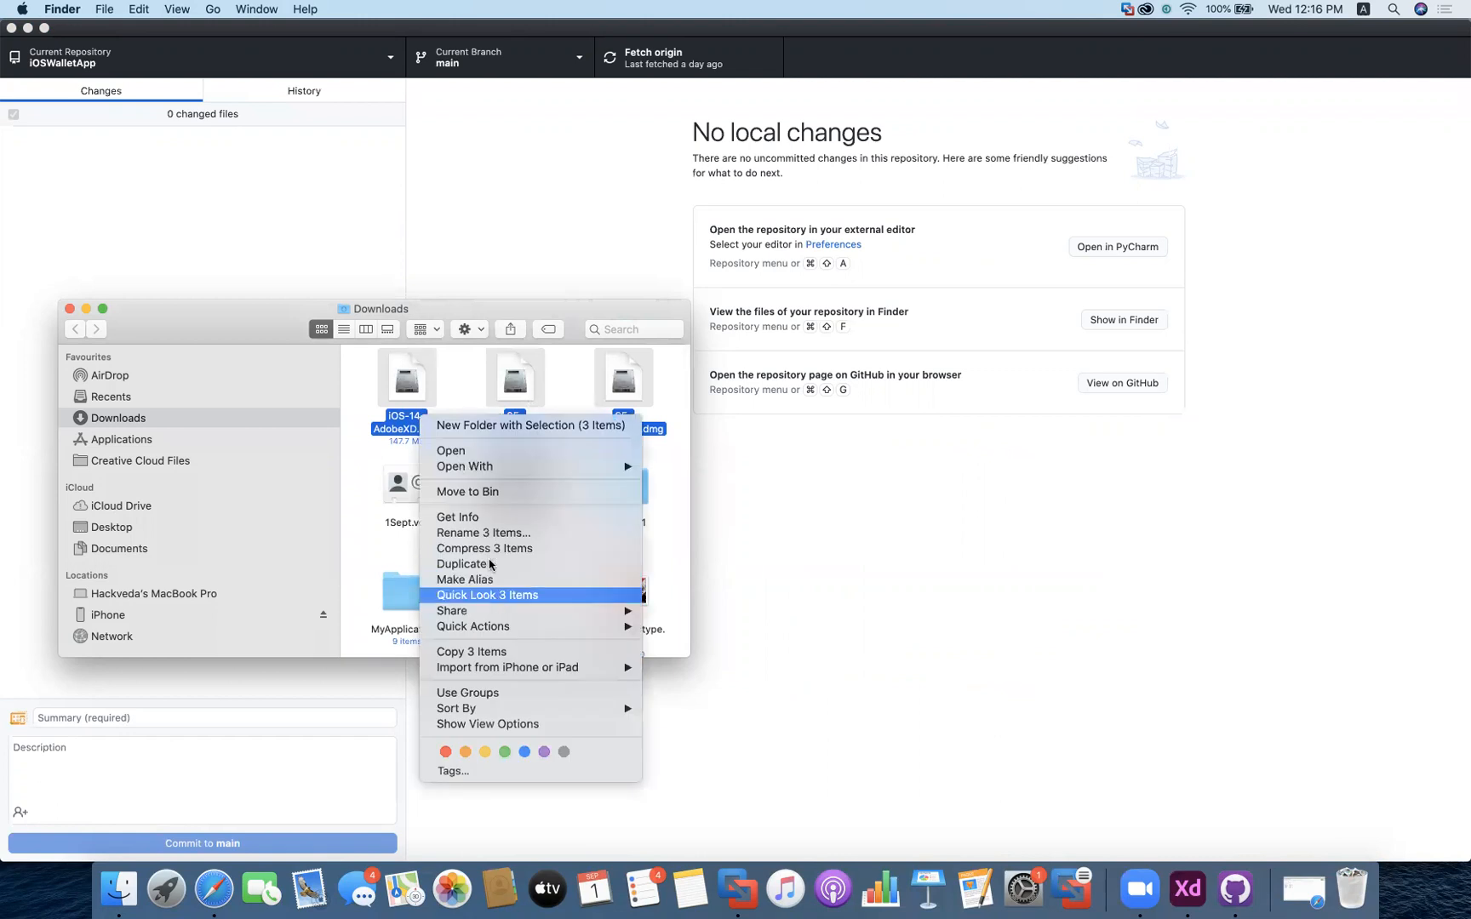
left_click(477, 651)
Create a new folder named UIKits inside the iOSWalletApp folder in Downloads
scroll(542, 479, "down", 8)
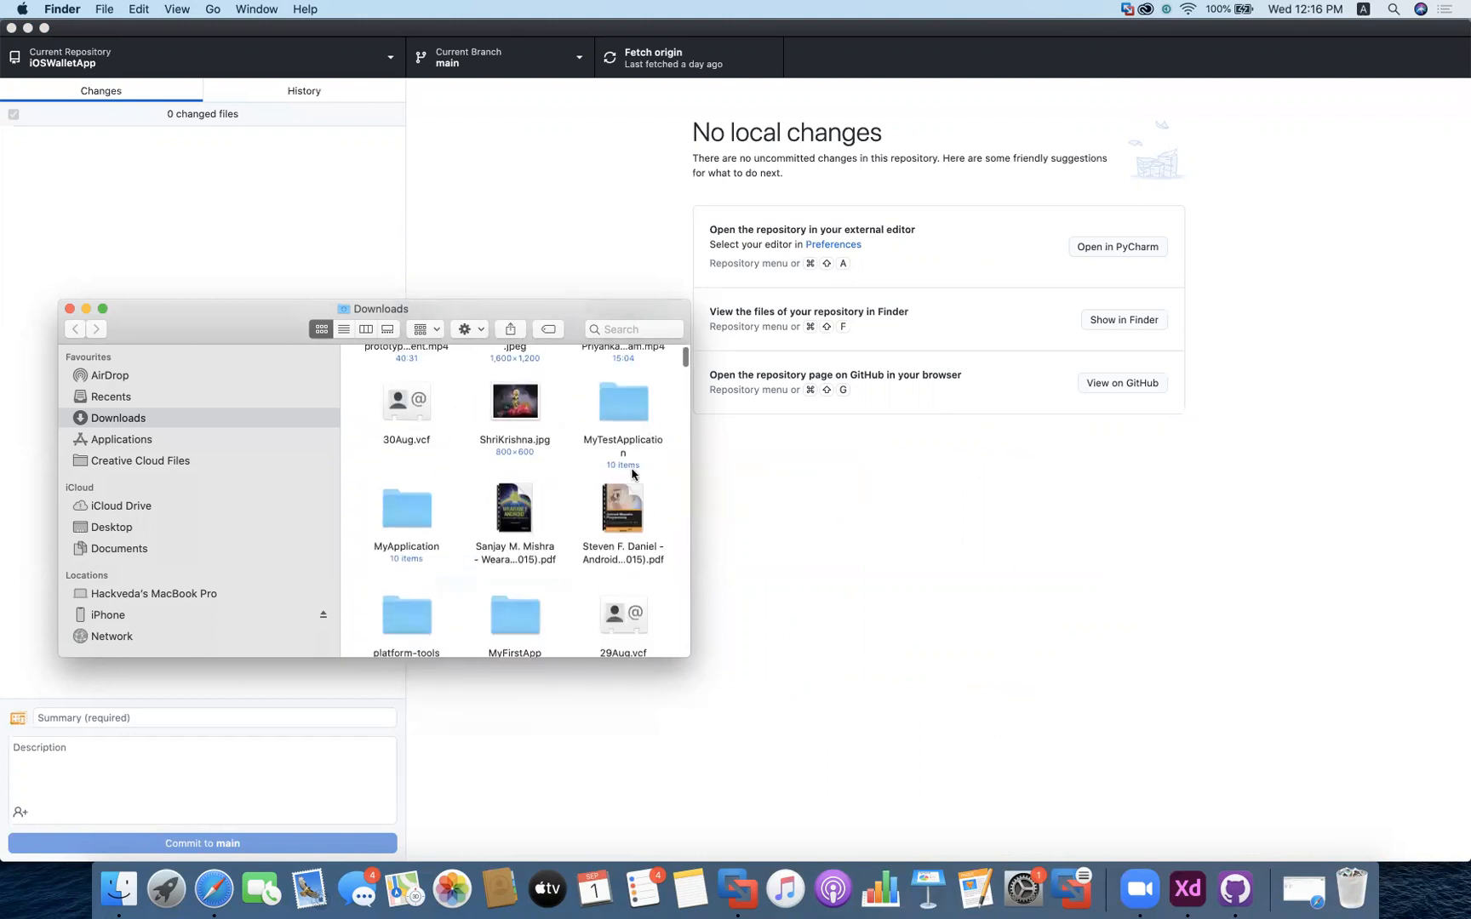
scroll(633, 474, "down", 5)
left_click(628, 569)
double_click(627, 569)
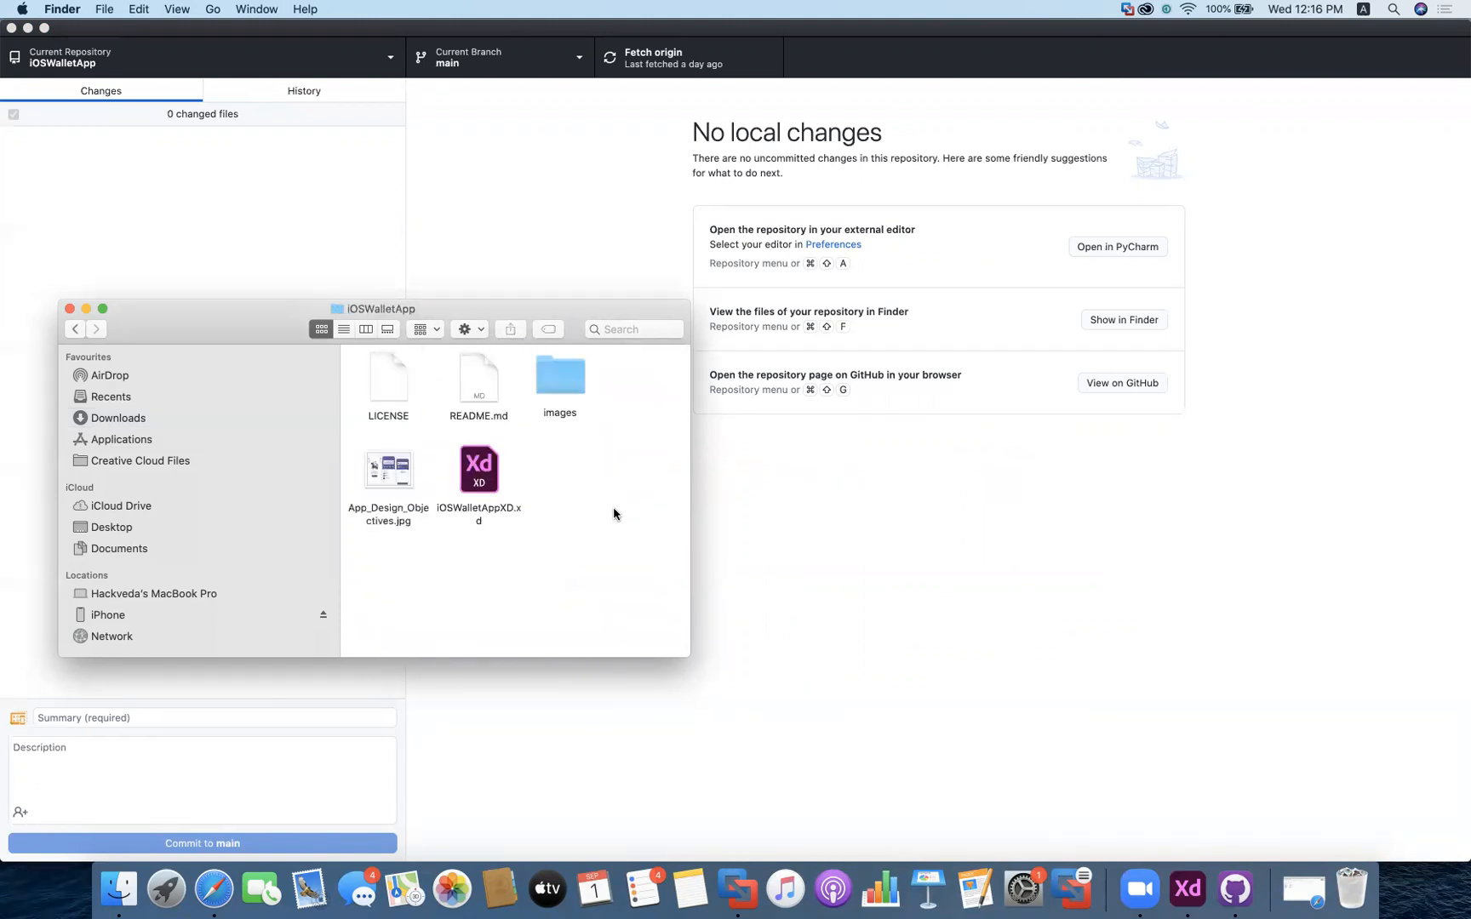
right_click(586, 553)
left_click(621, 557)
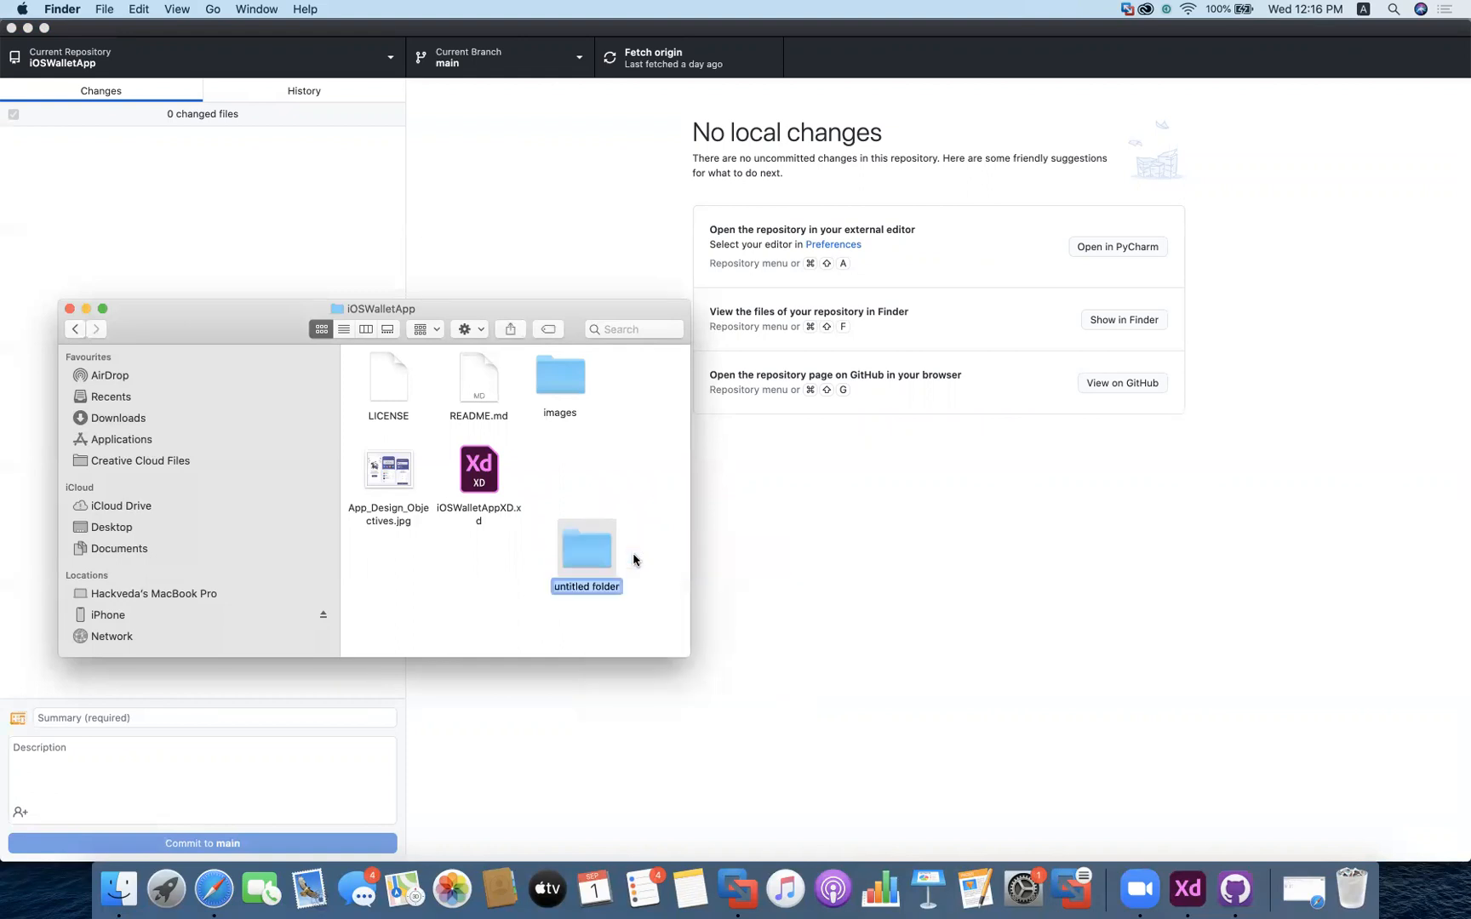
type("UIKits")
key("Return")
Place the UIKits folder below the images folder, paste the three copied disk images into it, and return to Downloads
left_click_drag(594, 557, 571, 468)
double_click(564, 467)
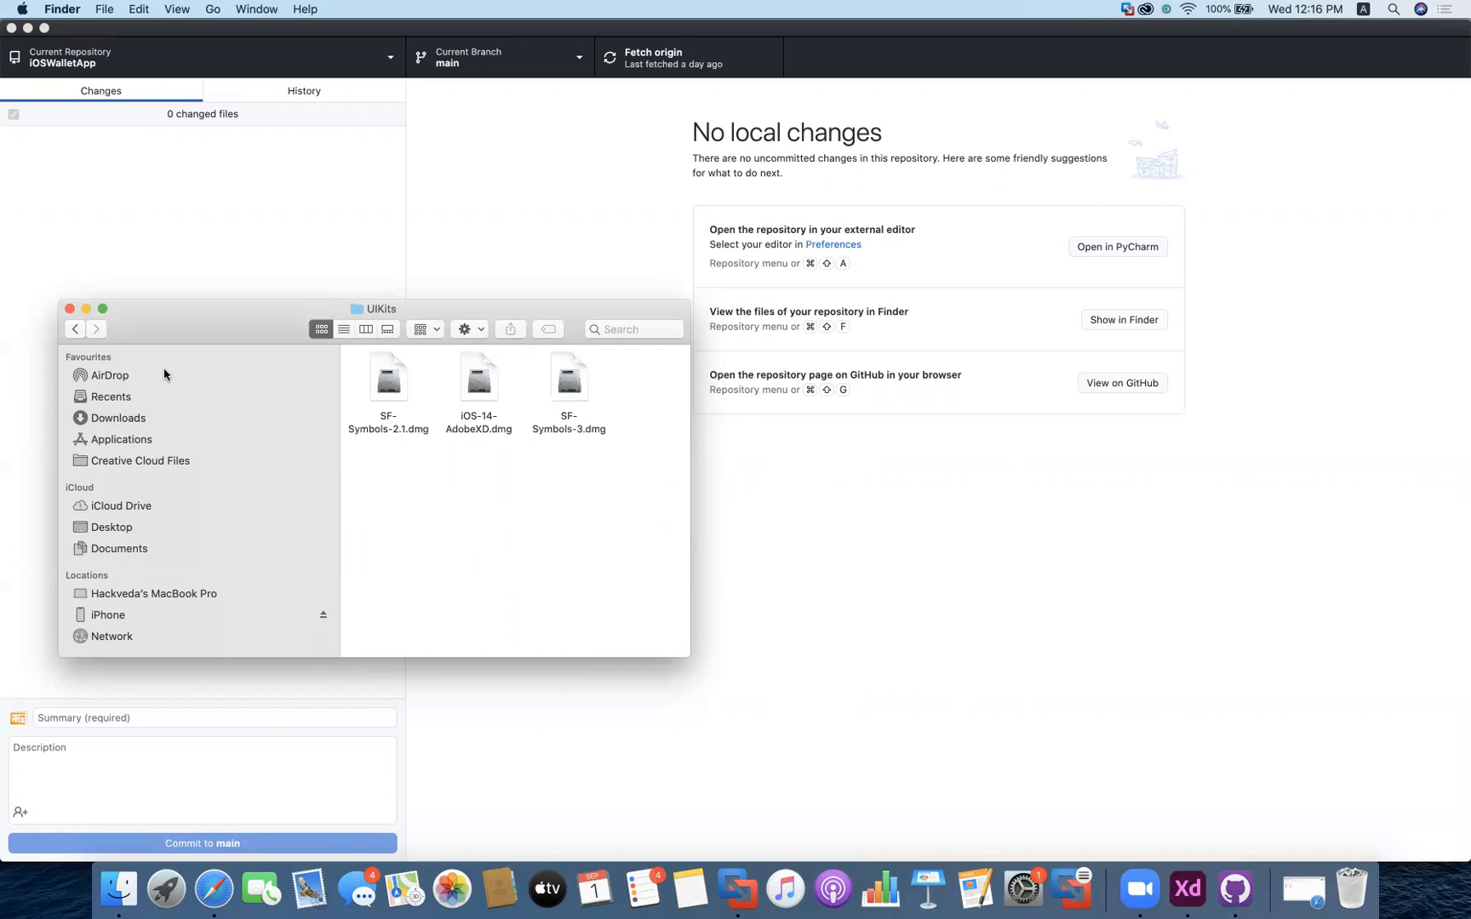
left_click(75, 332)
left_click(118, 418)
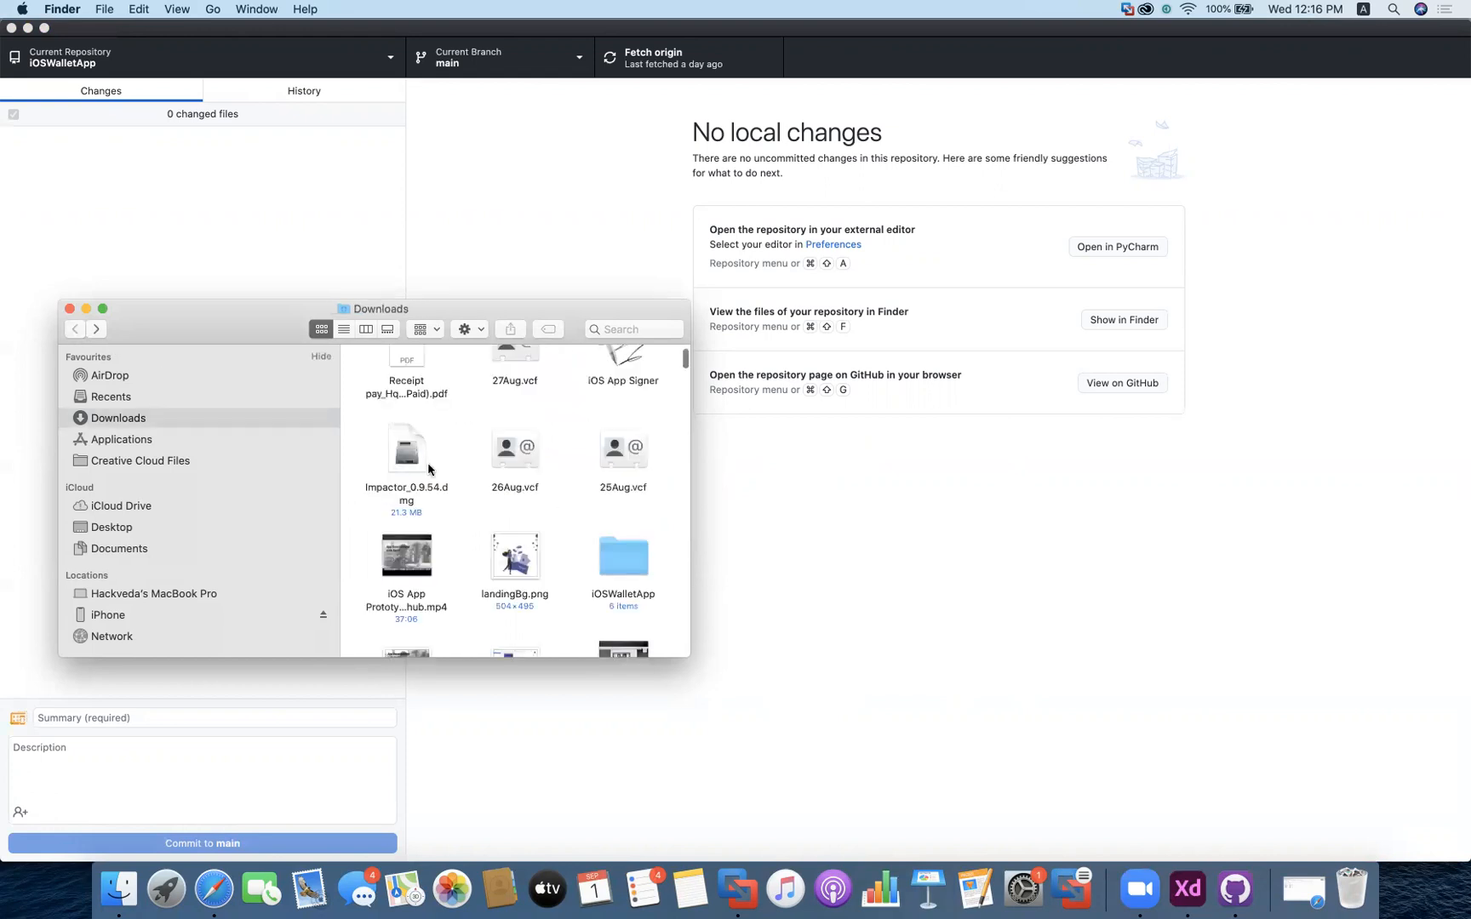
scroll(524, 496, "up", 10)
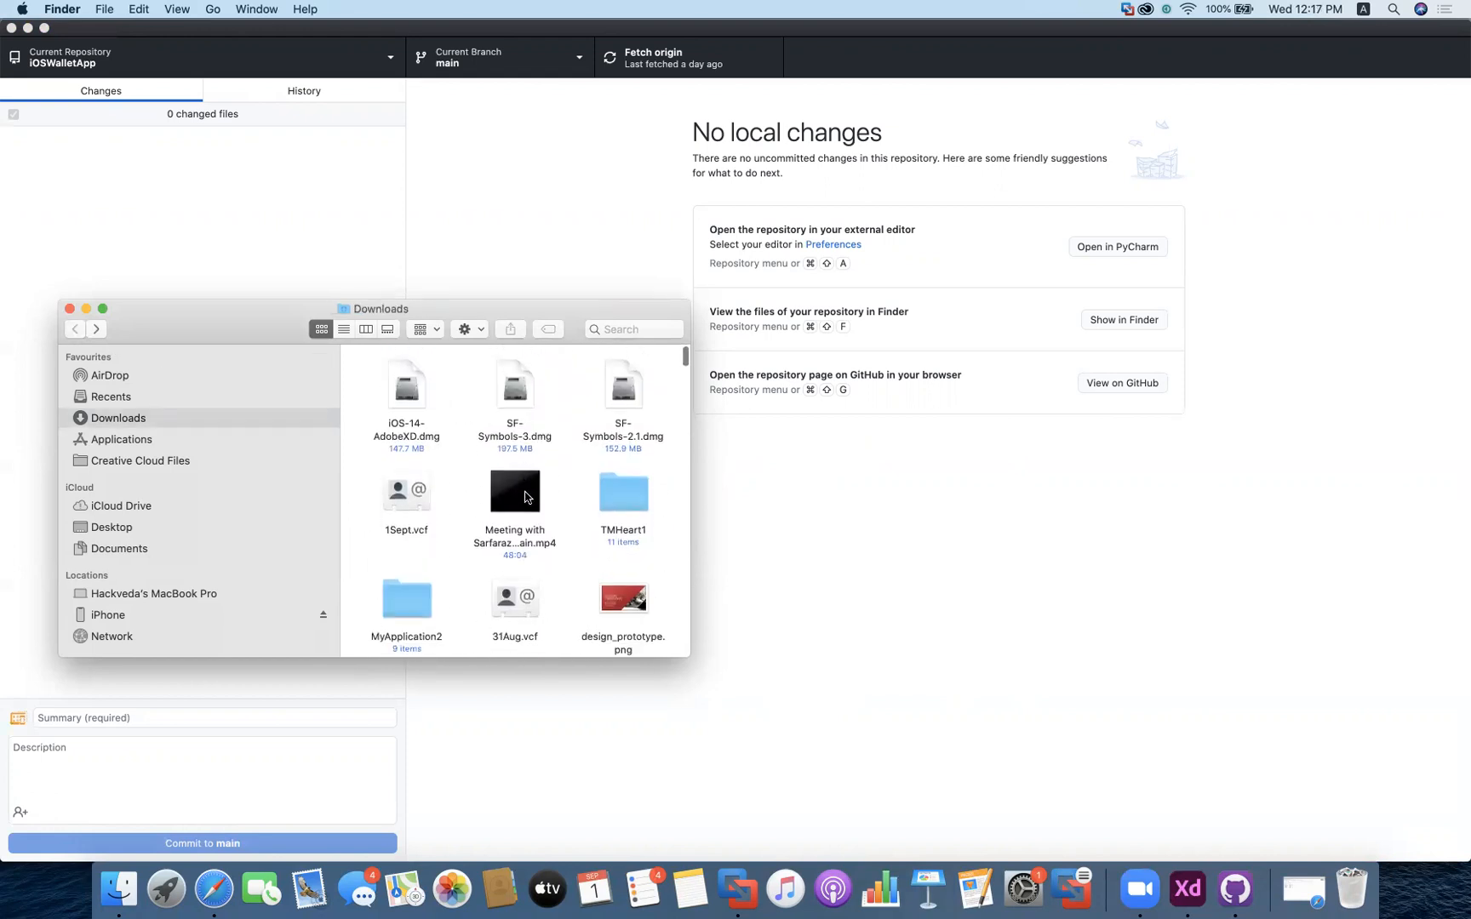
Try to commit the UIKits files to main in GitHub Desktop with the summary "The UI Kits for iOS App Designs", and open the Git LFS documentation
left_click(536, 262)
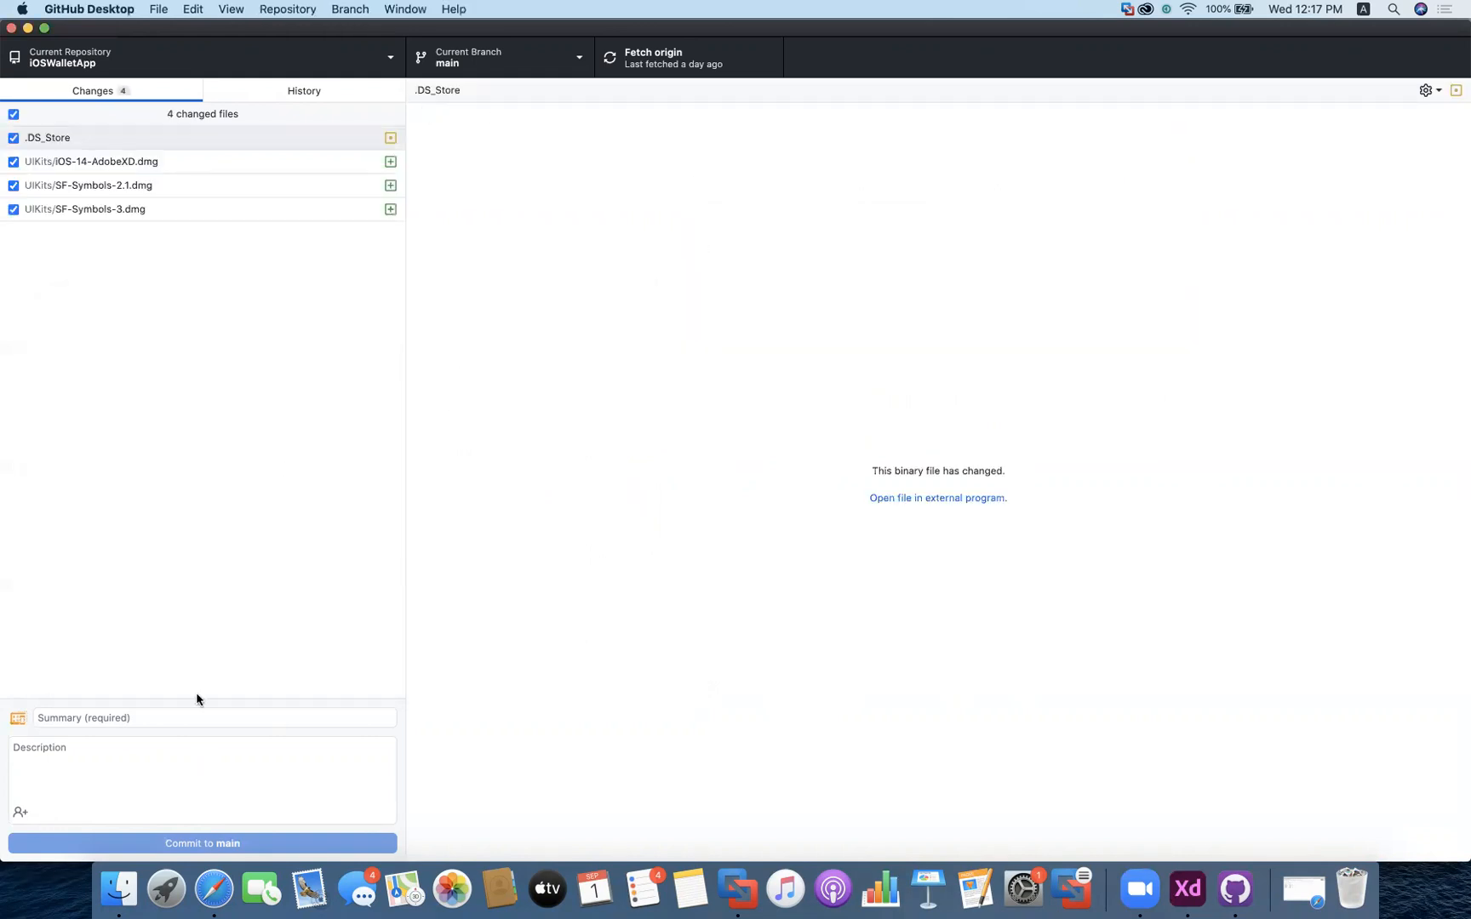
left_click(141, 716)
type("The UI Kits for iOS App Designs")
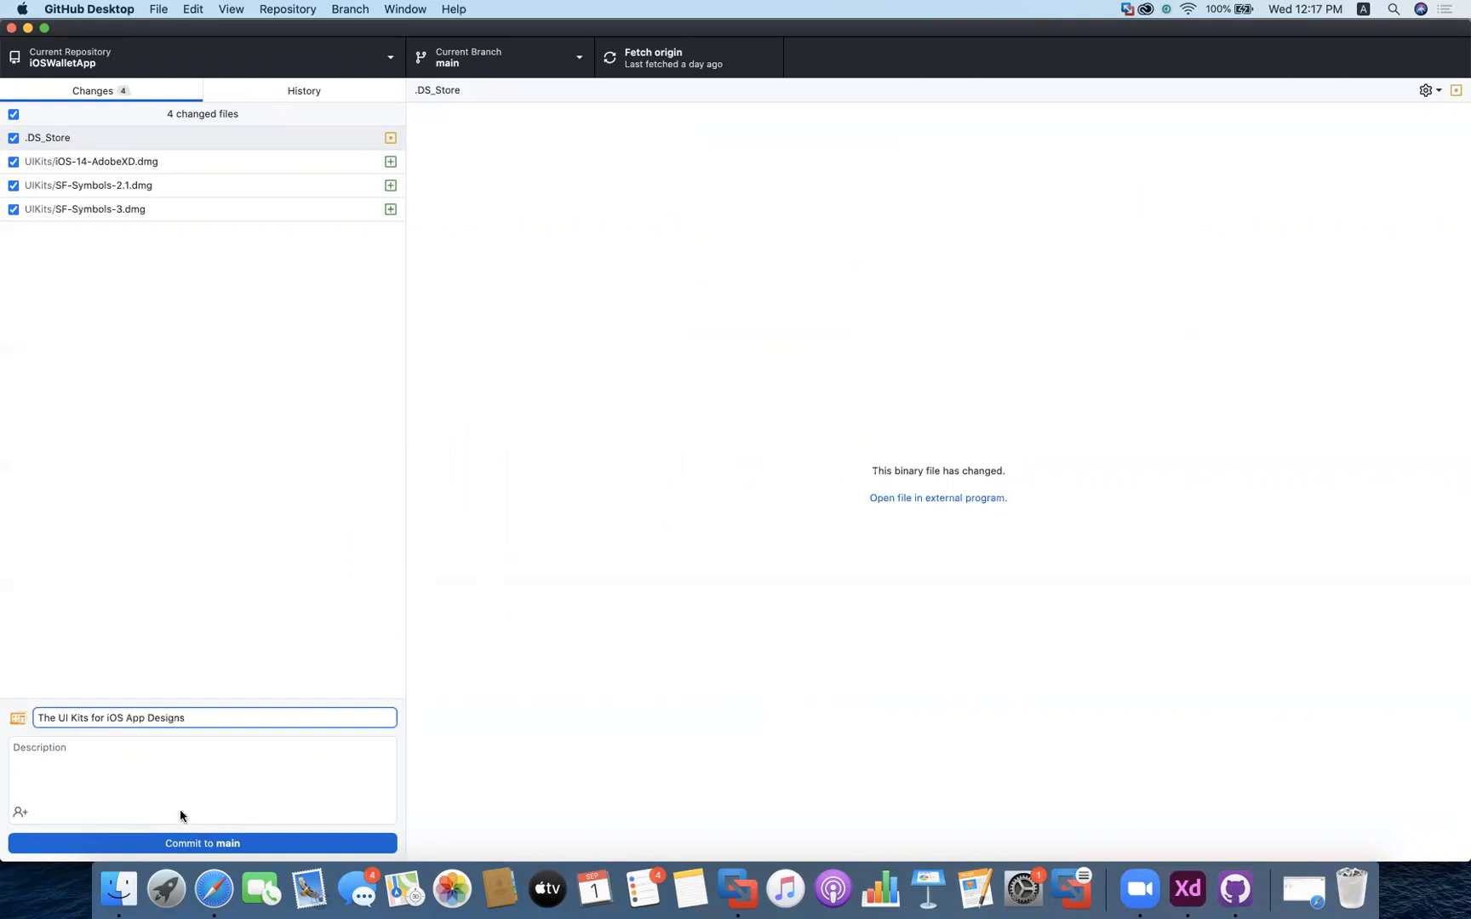
left_click(182, 844)
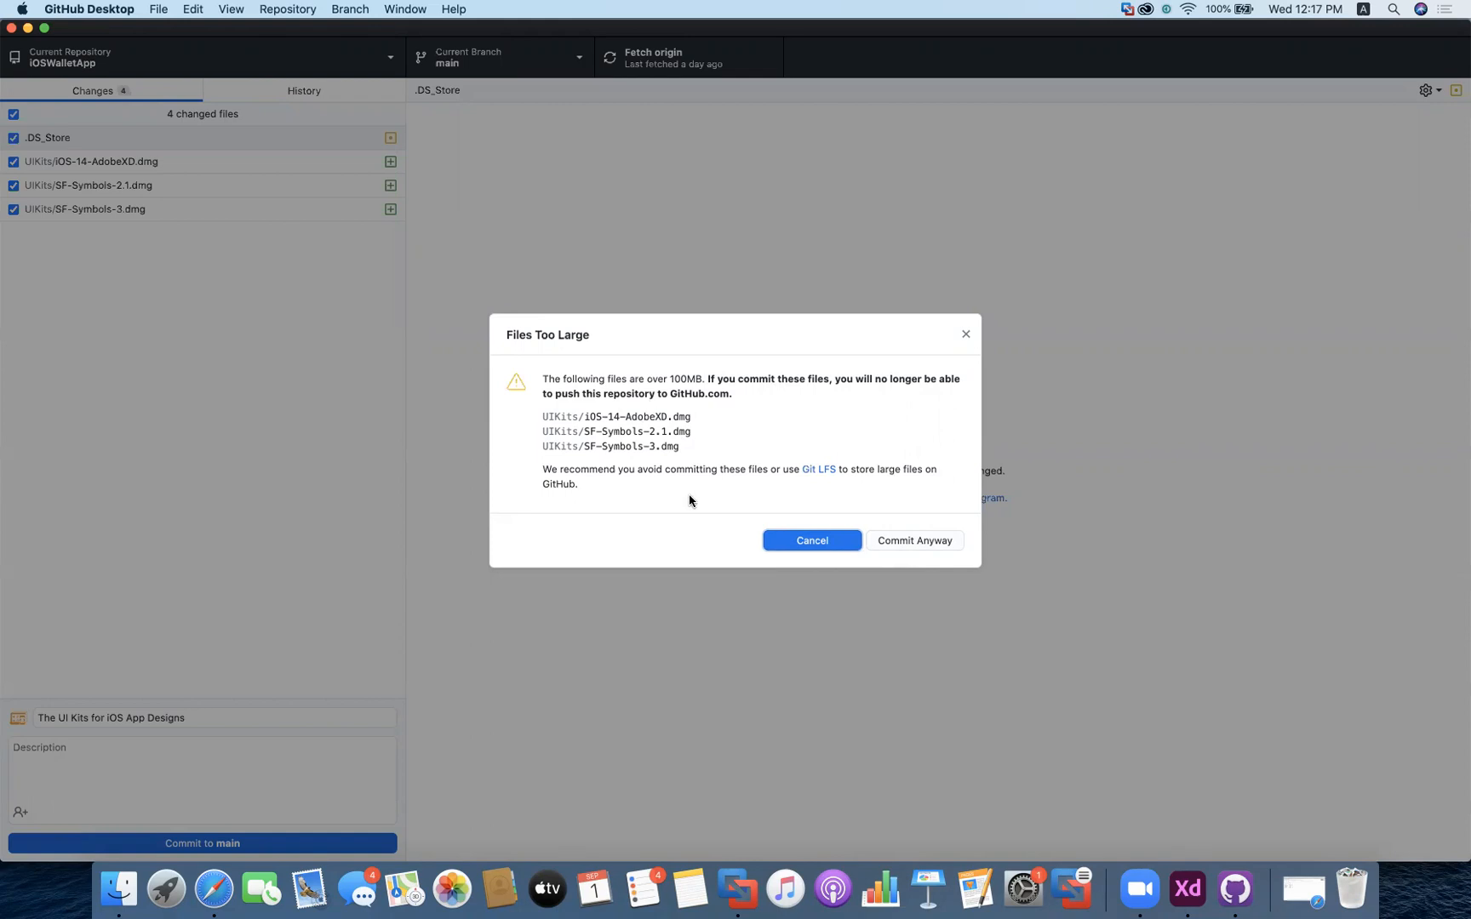
left_click(821, 471)
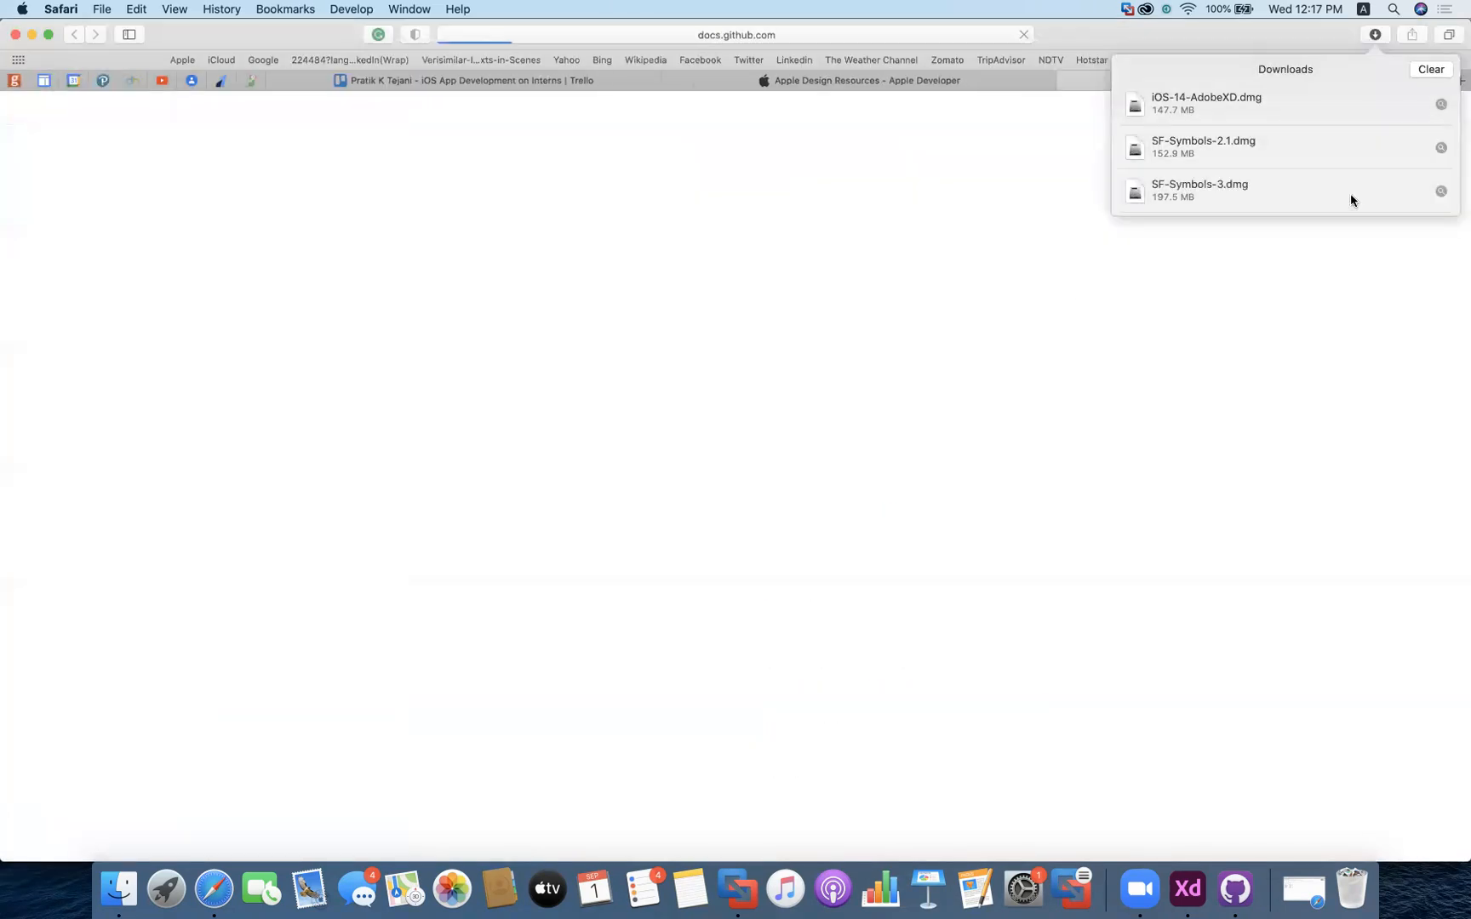
Clear Safari's download list and copy the link to the iOS 14 and iPadOS 14 XD Kit from Apple Design Resources
left_click(1431, 71)
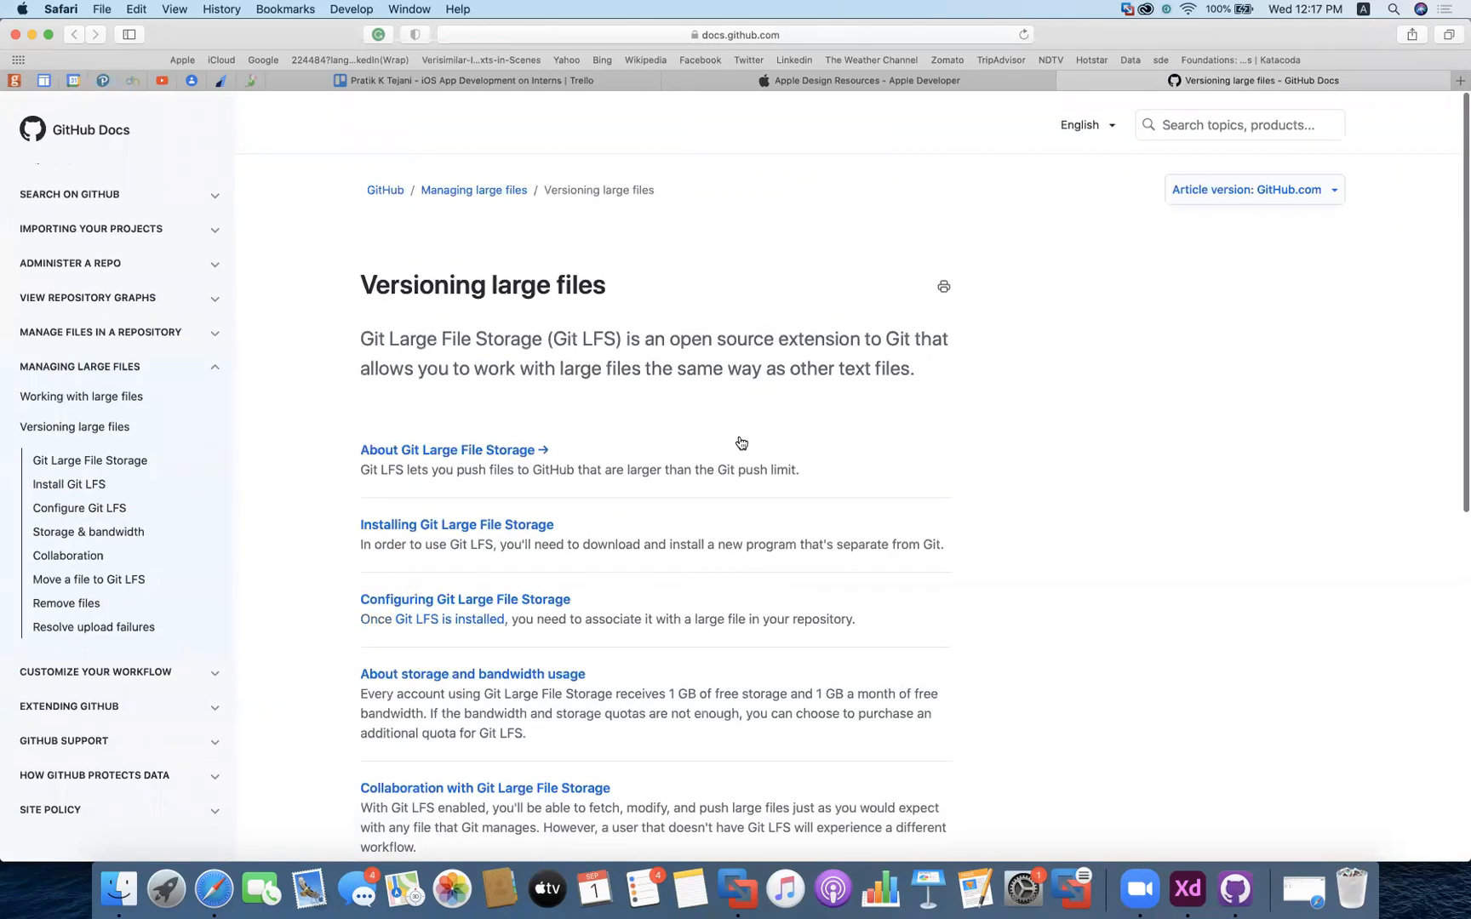
left_click(930, 83)
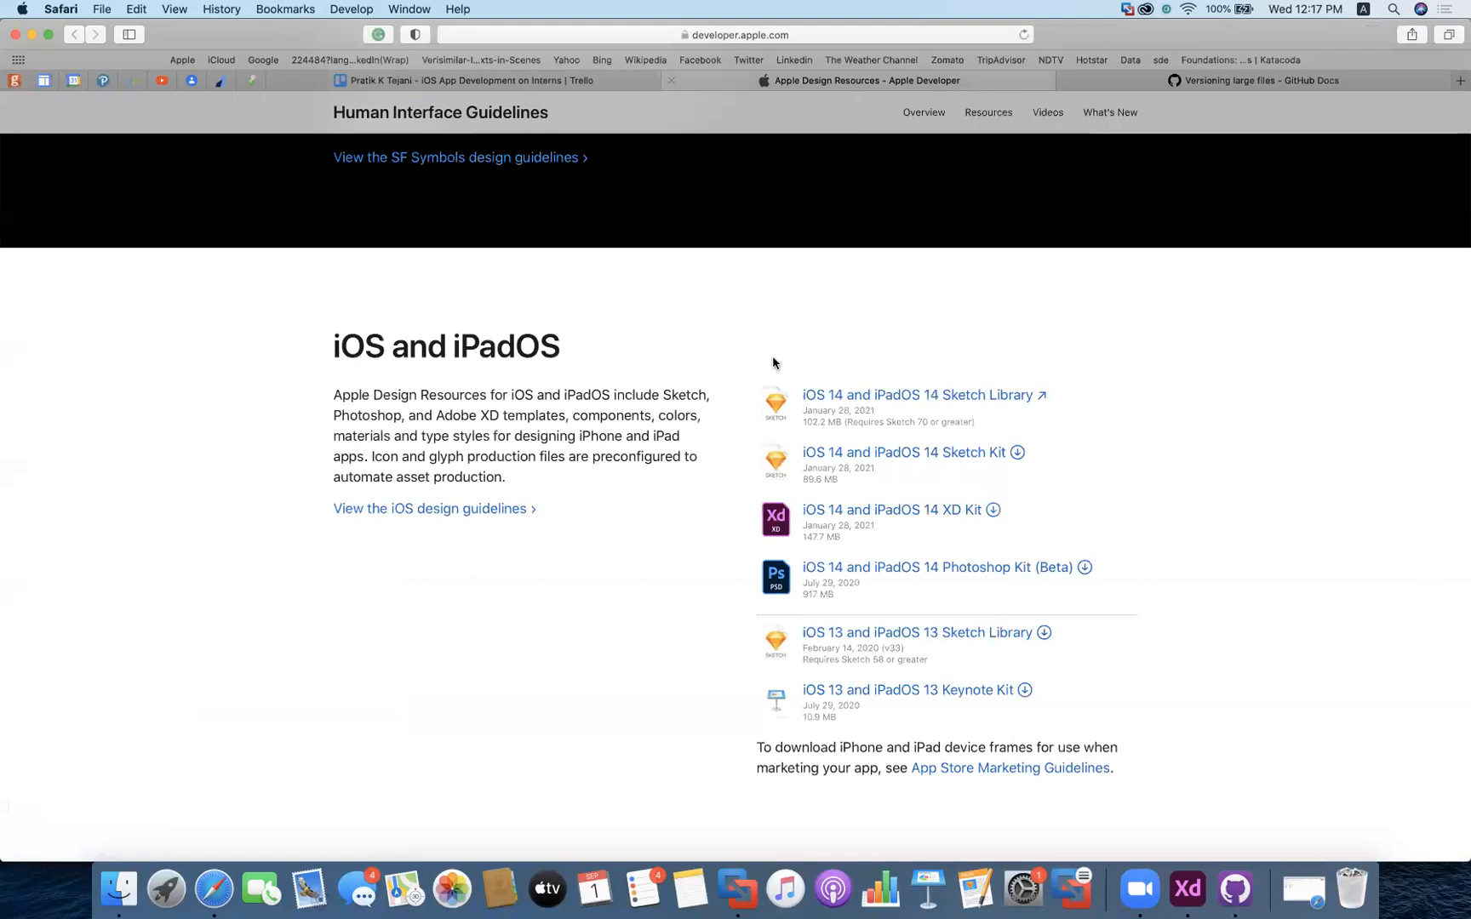
left_click(481, 83)
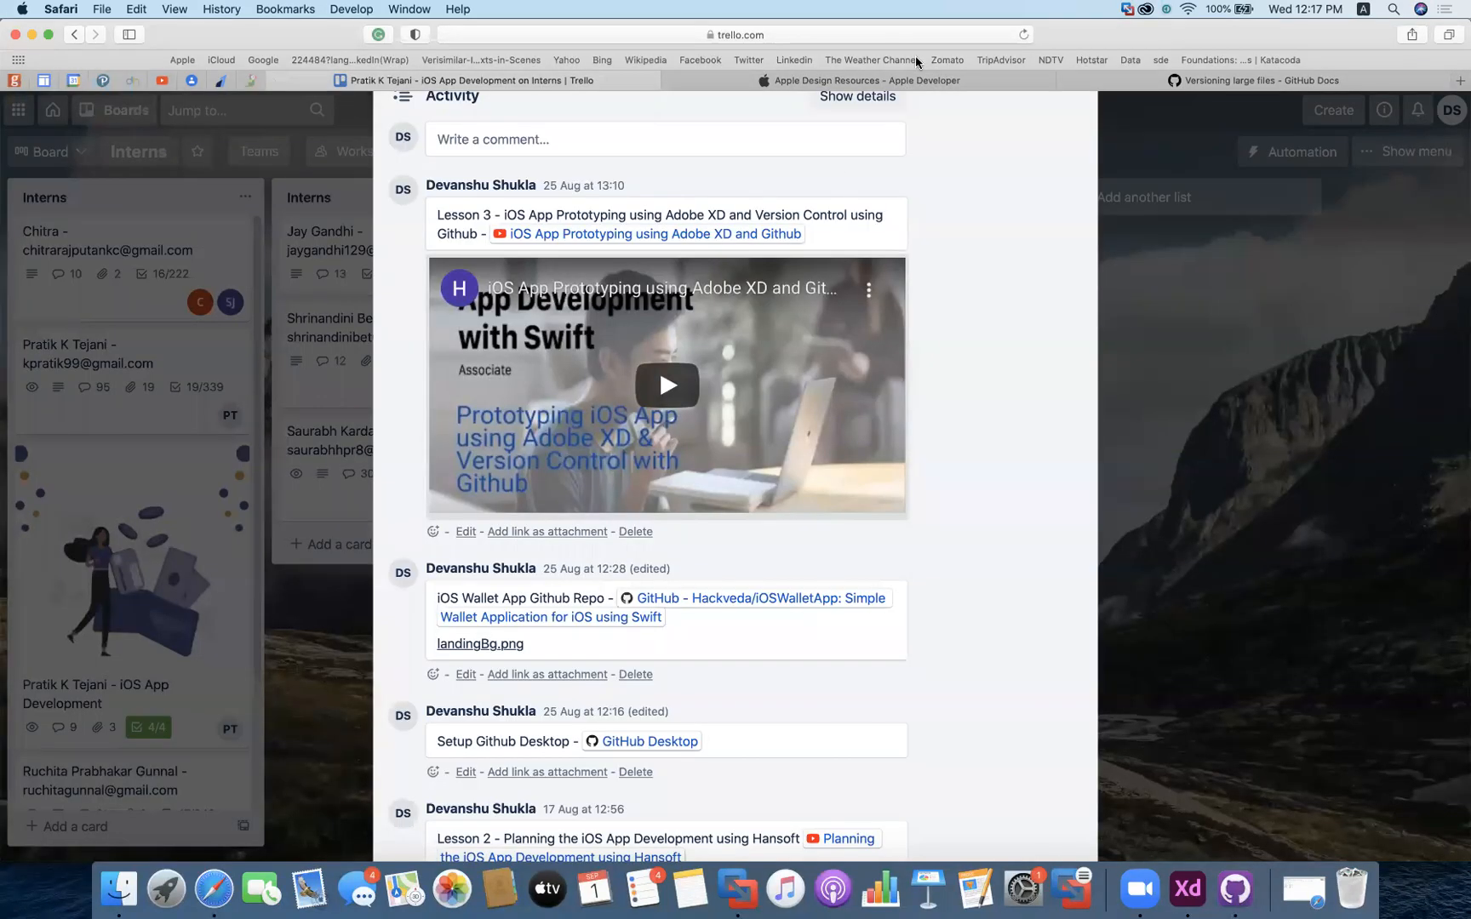
left_click(925, 83)
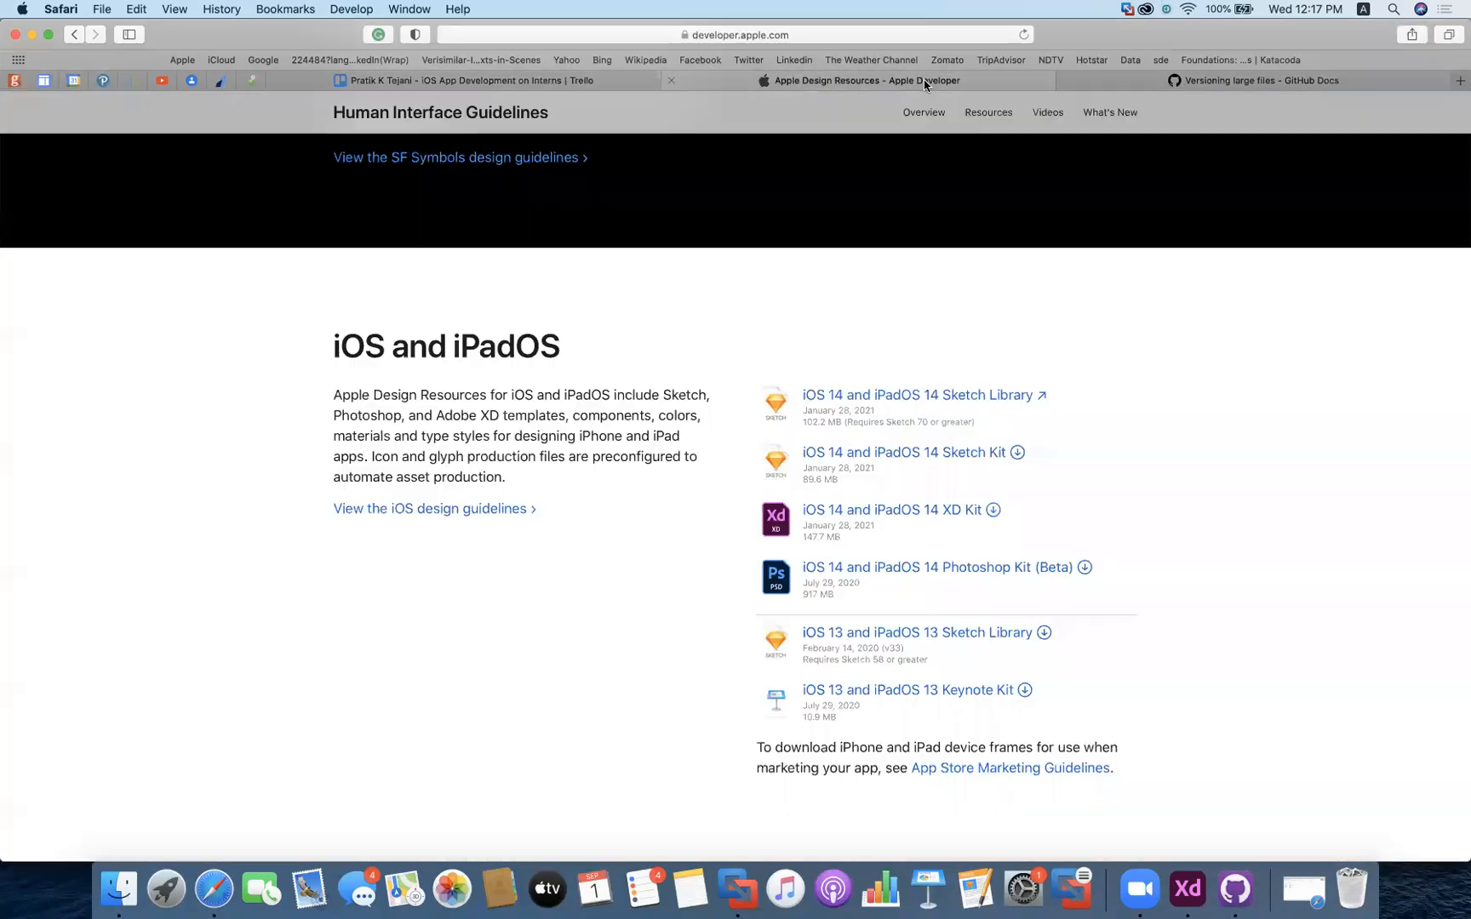
right_click(947, 511)
left_click(1009, 635)
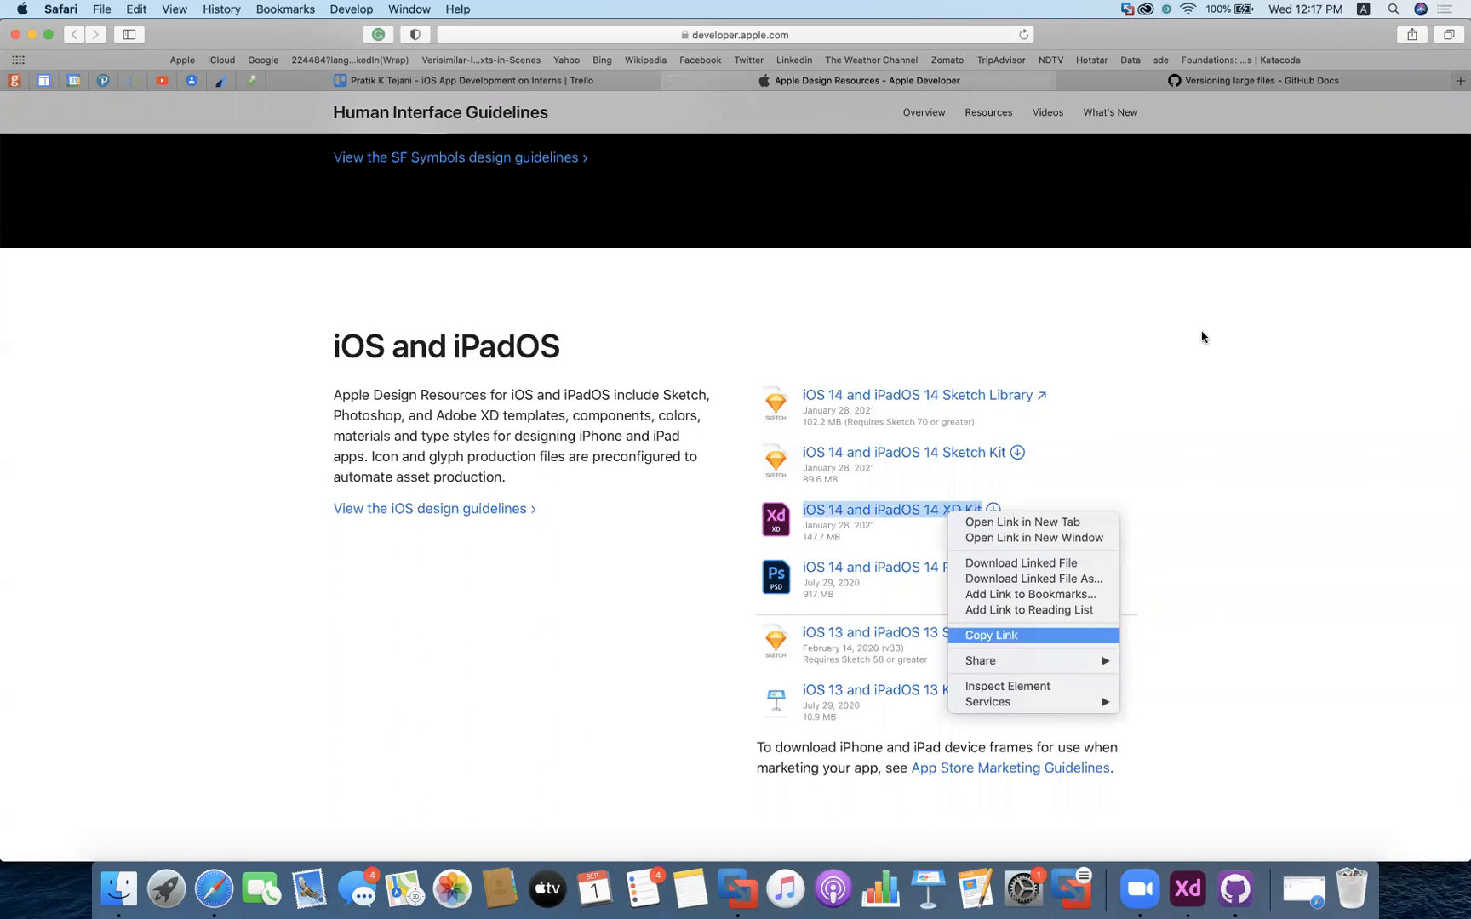
Begin a comment on the Trello iOS App Development card with the heading "UI Kits:" and the copied XD kit link as item 1
left_click(477, 83)
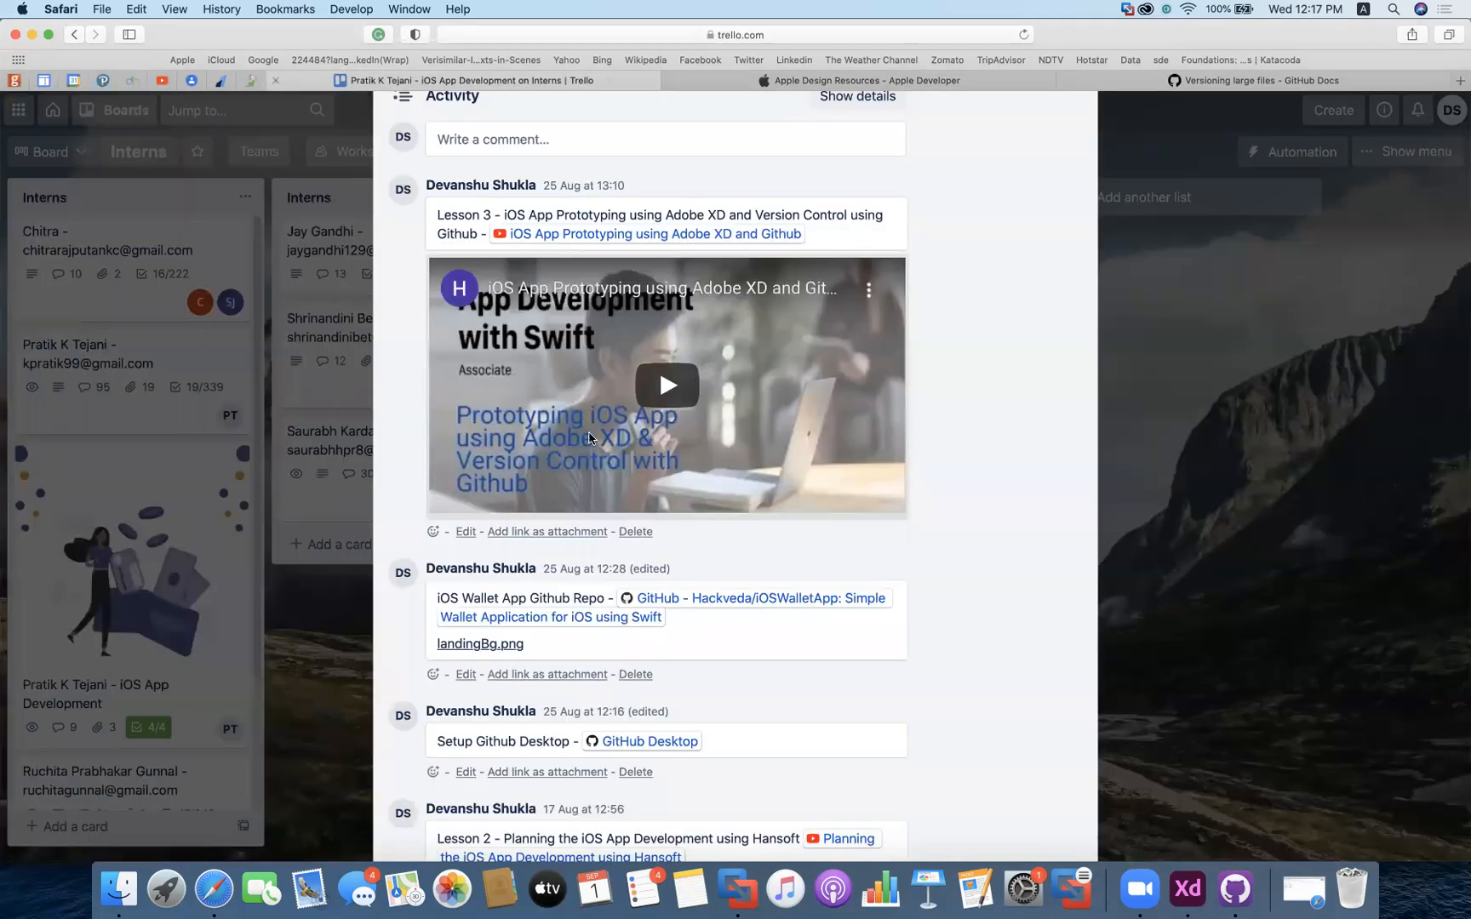
left_click(515, 256)
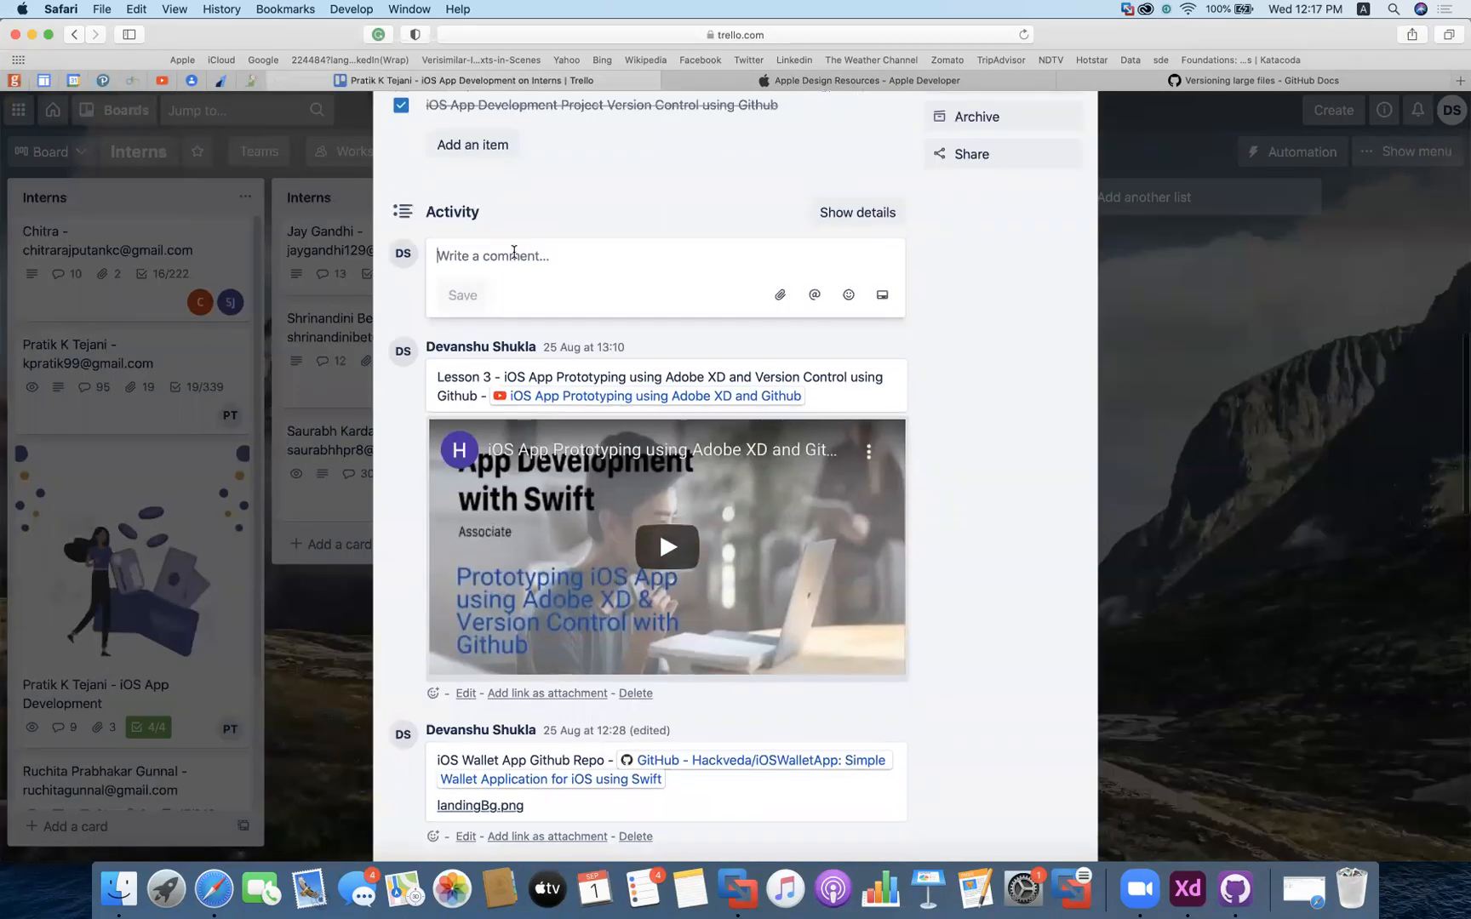
type("U")
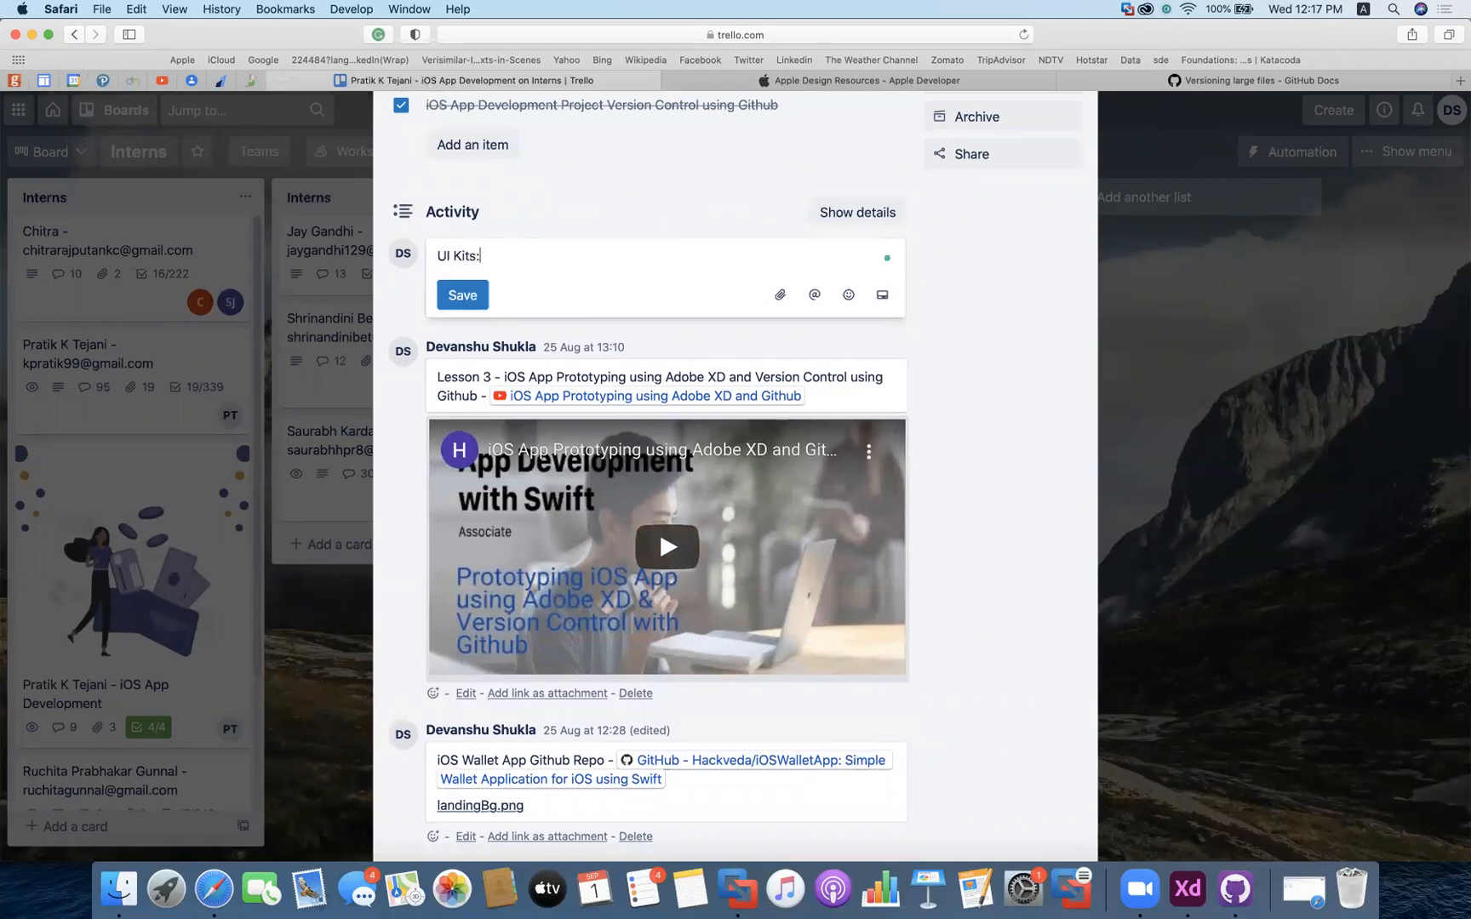
type("I Kits:")
key("Return")
key("Return")
key("super+v")
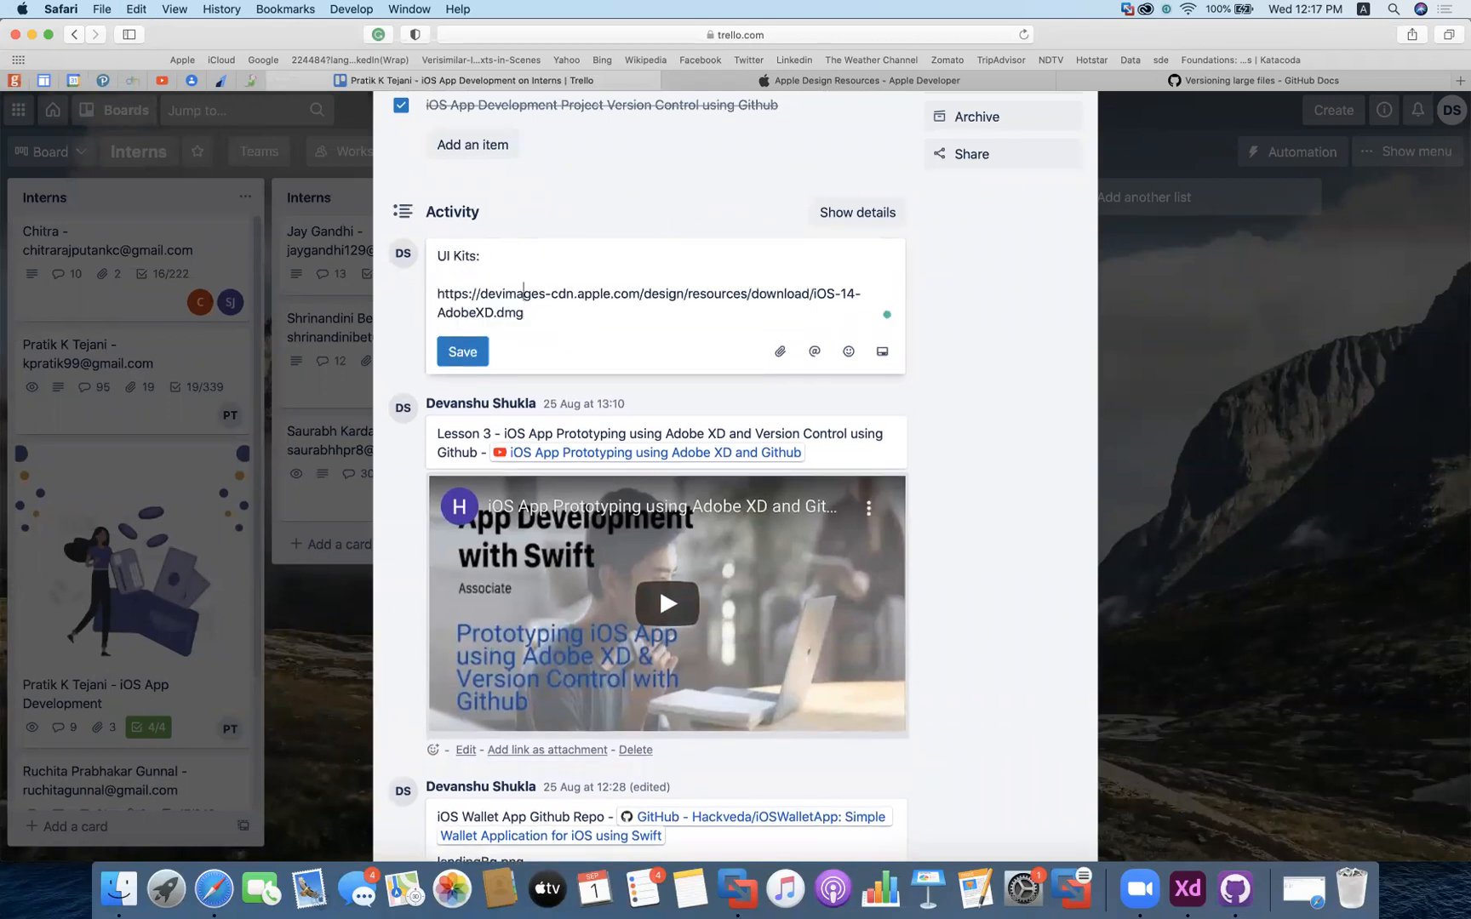
type("1.")
key("super+Down")
key("Return")
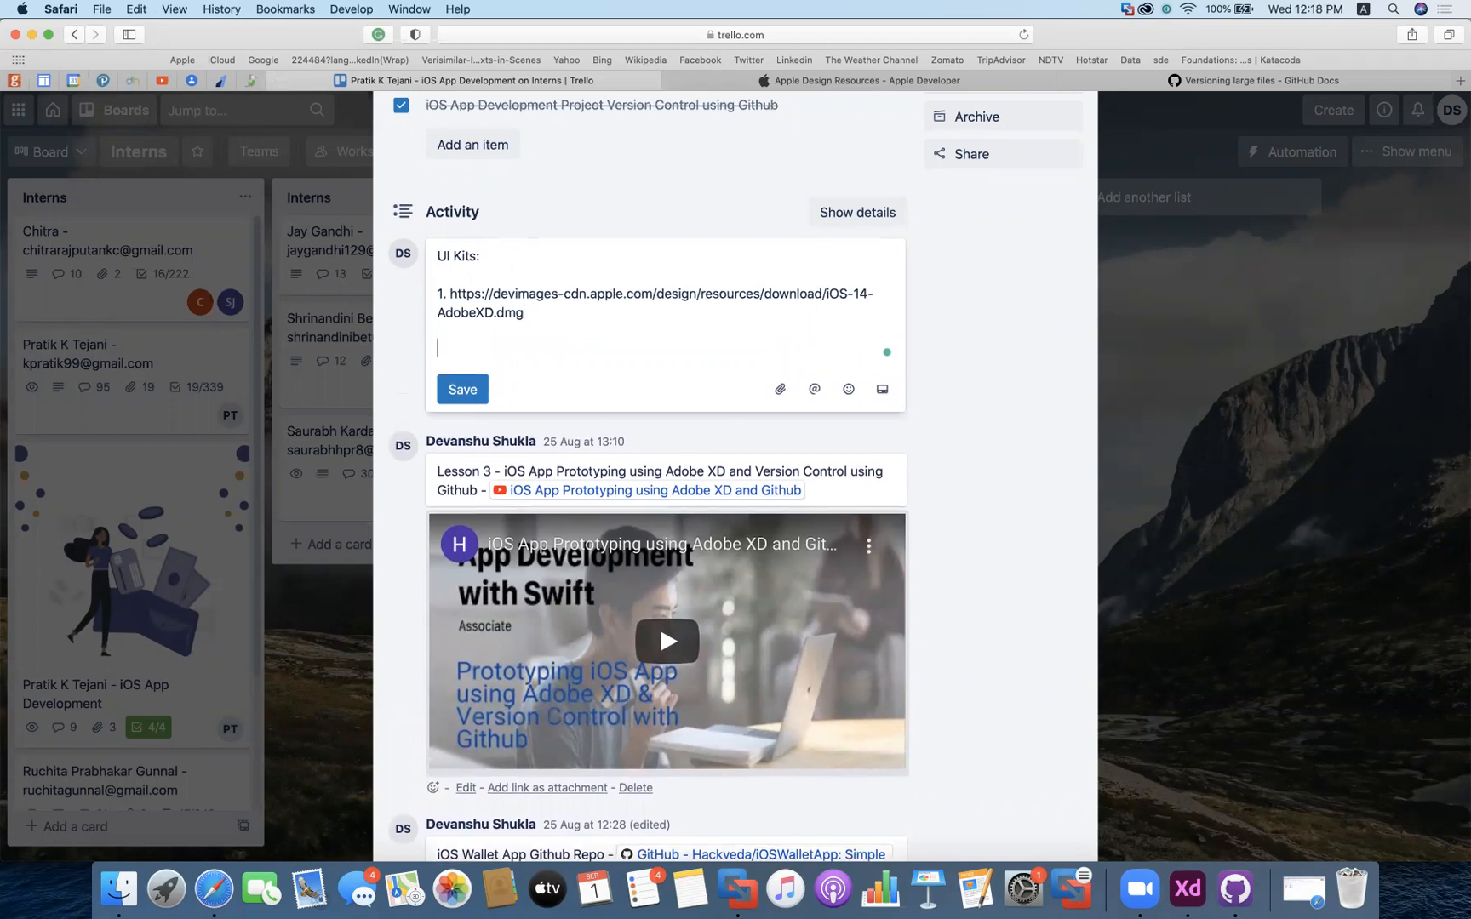
Close the Git LFS documentation tab and copy the SF Symbols 2.1 download link from Apple Design Resources
left_click(1180, 85)
left_click(1067, 82)
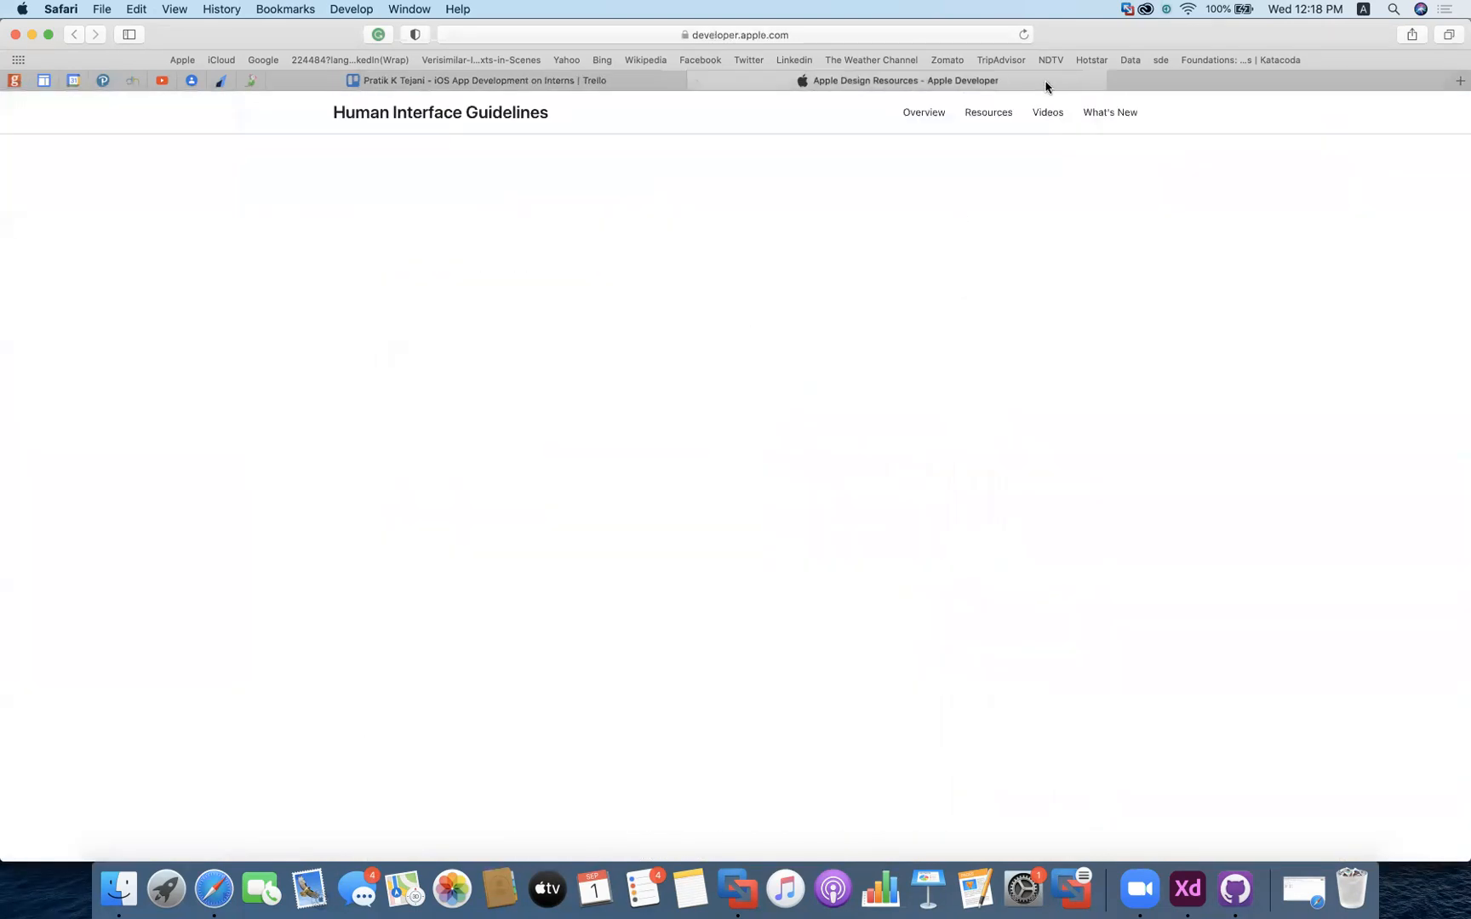
scroll(986, 456, "up", 8)
scroll(986, 456, "down", 2)
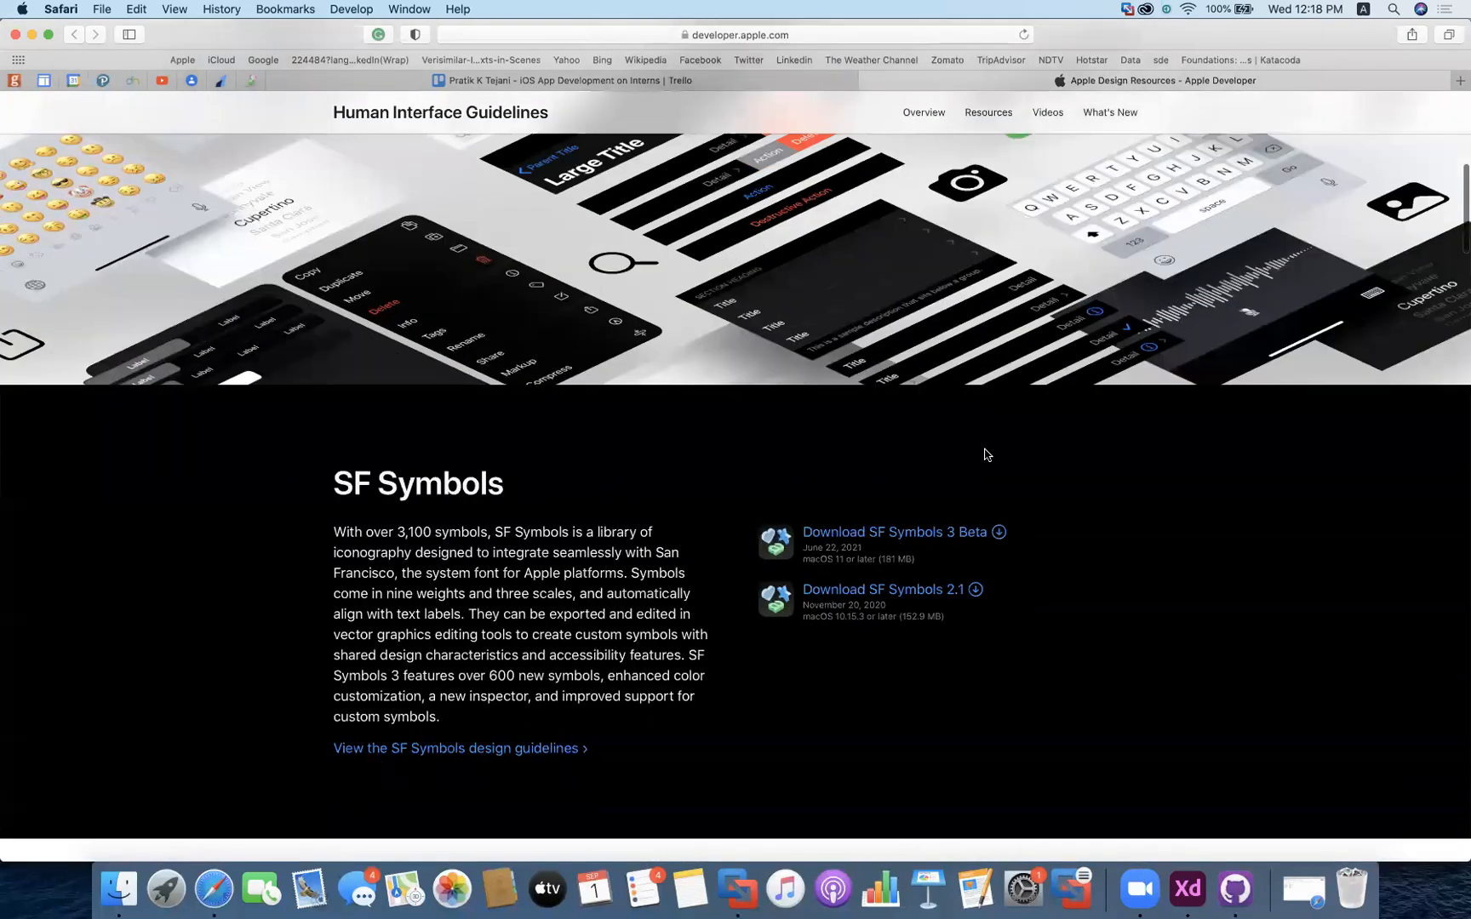
right_click(924, 593)
left_click(957, 715)
Paste the SF Symbols 2.1 link as item 2 of the Trello comment and start item 3
left_click(492, 80)
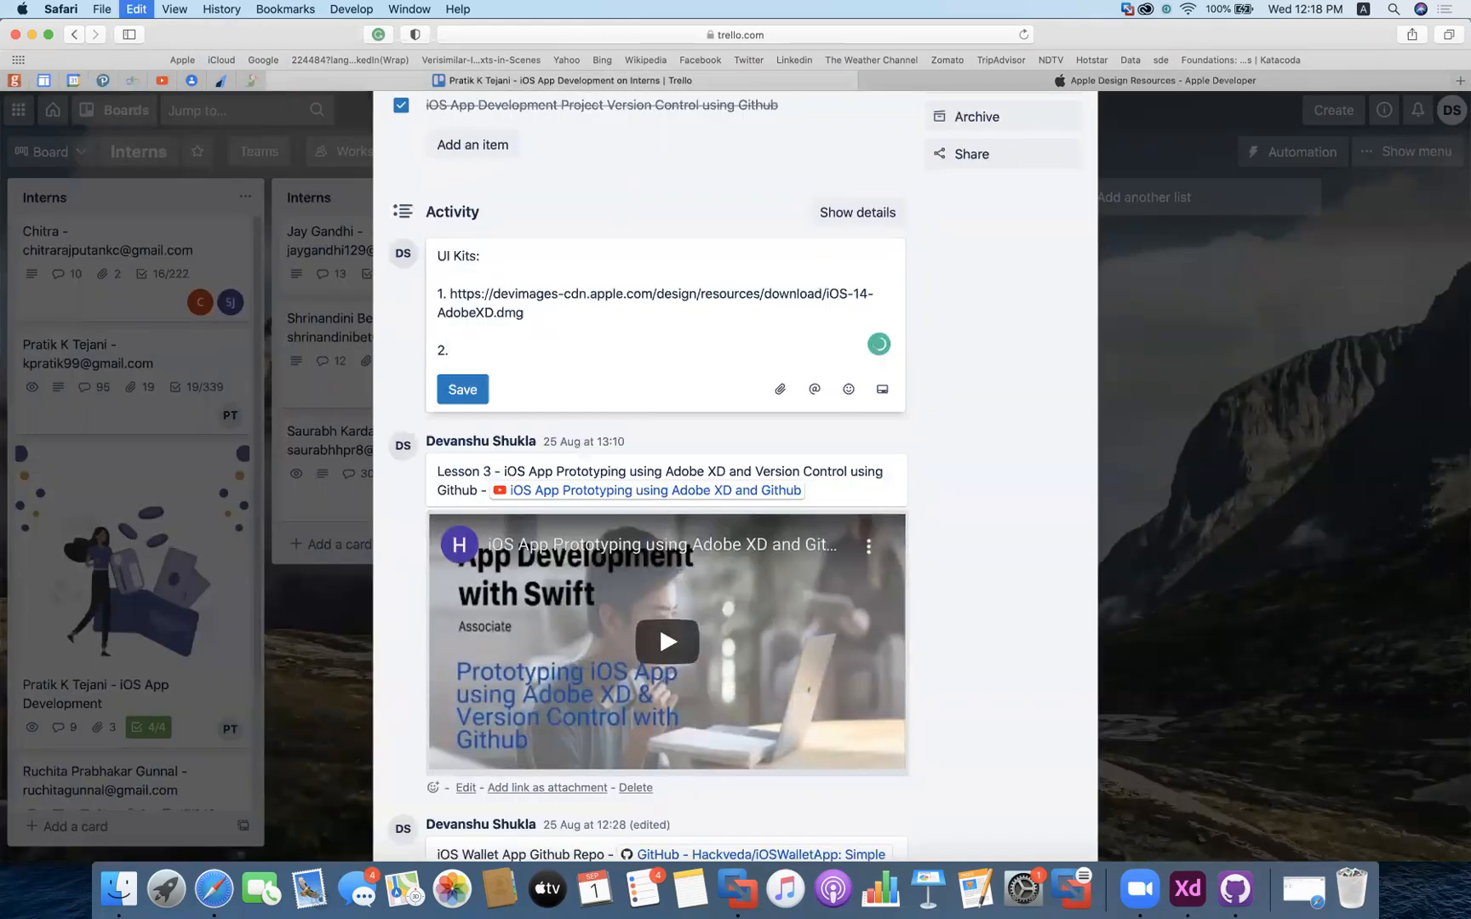
key("cmd+v")
key("Return")
key("Return")
type("3.")
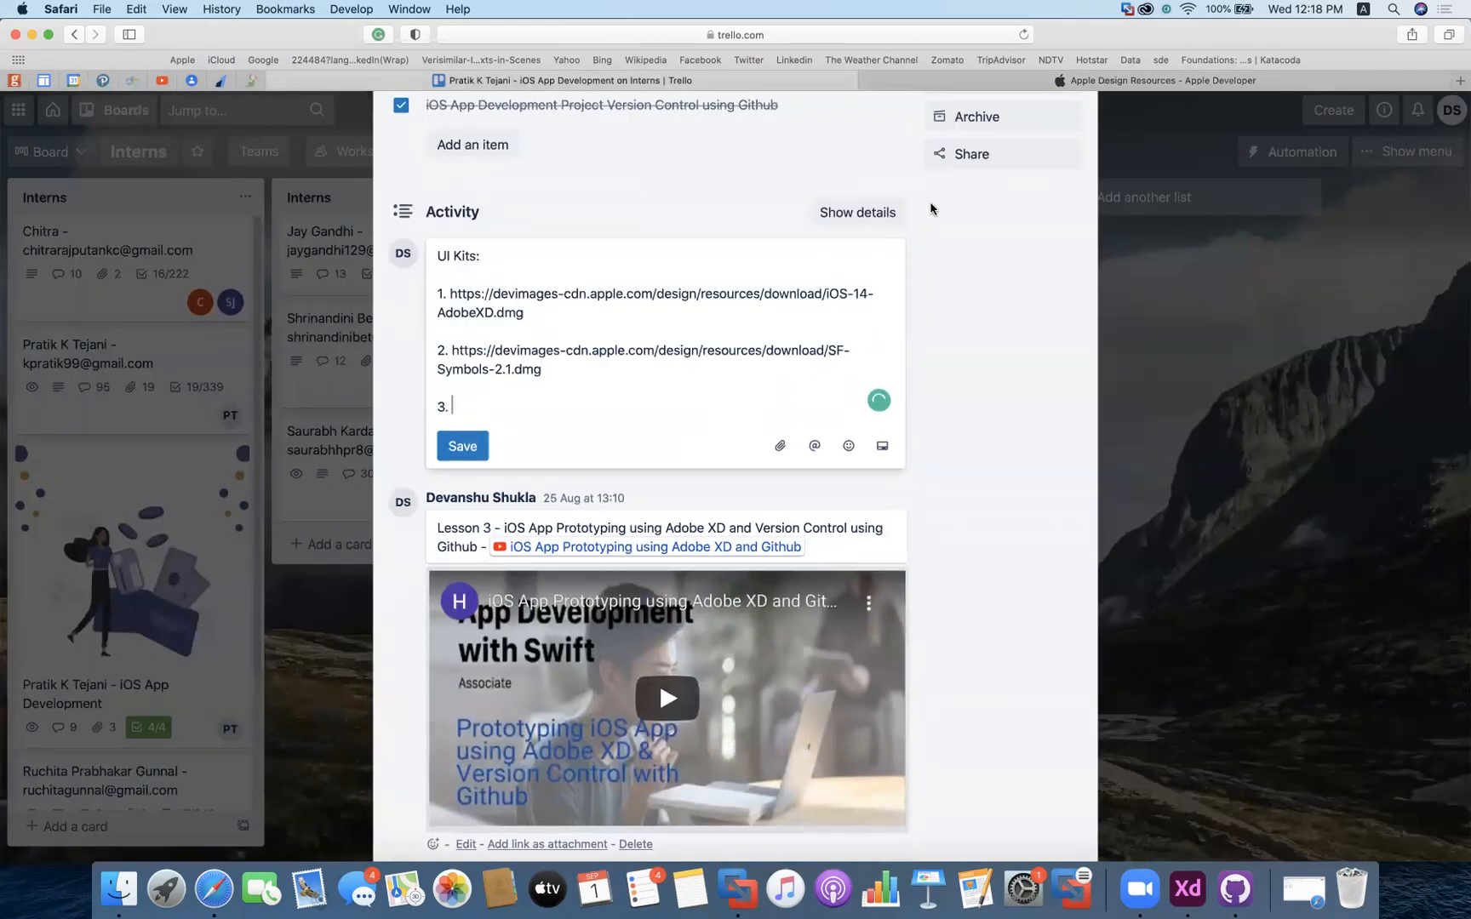
Add the SF Symbols 3 Beta download link as item 3 of the Trello comment and save the comment
left_click(1077, 81)
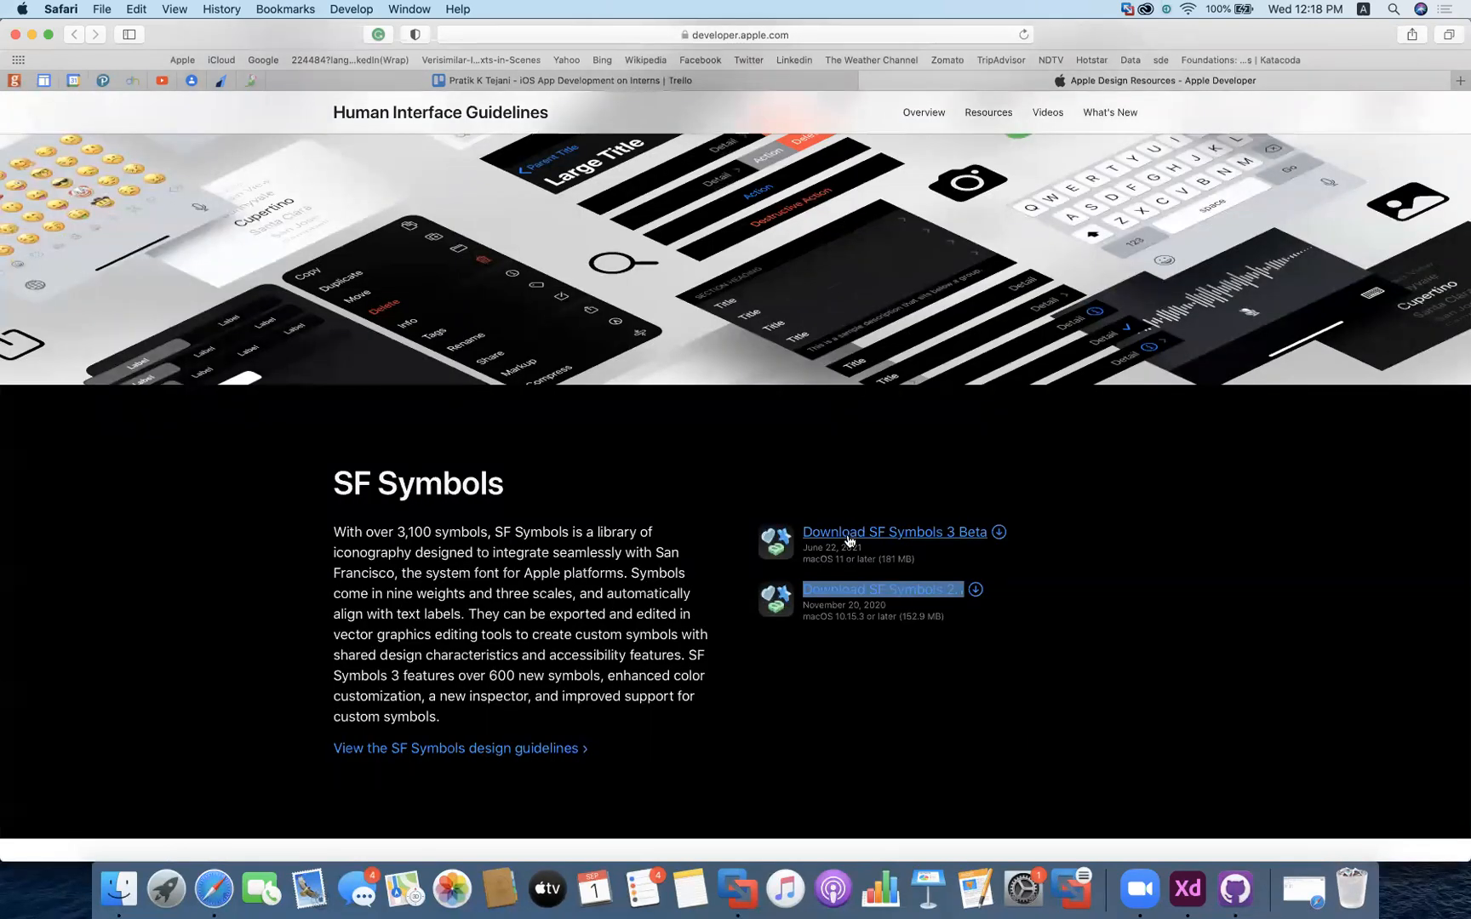
right_click(849, 534)
left_click(892, 655)
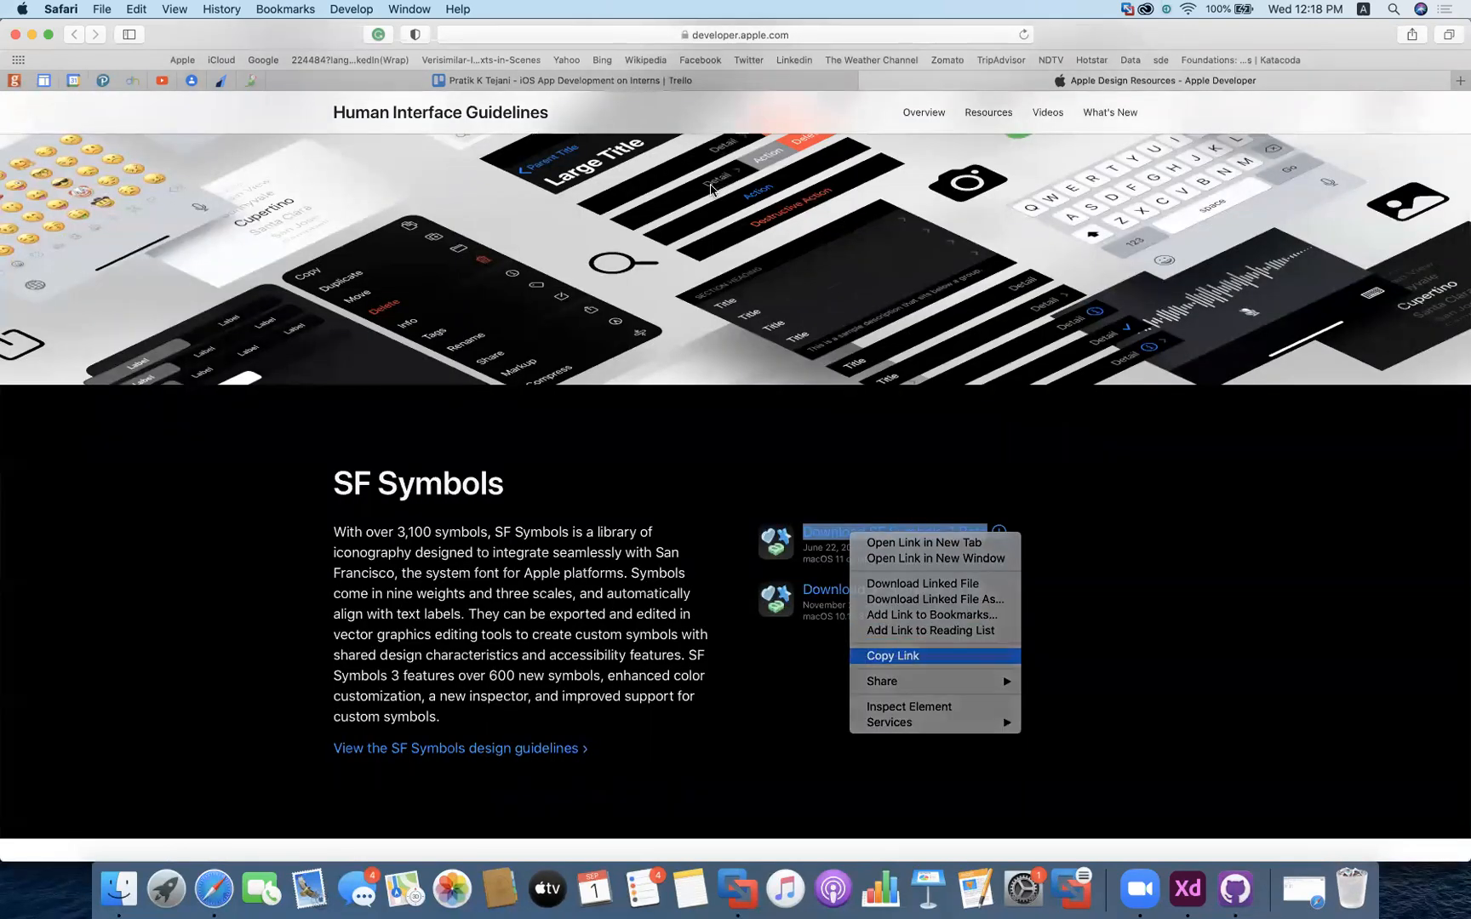
left_click(511, 80)
key("super+v")
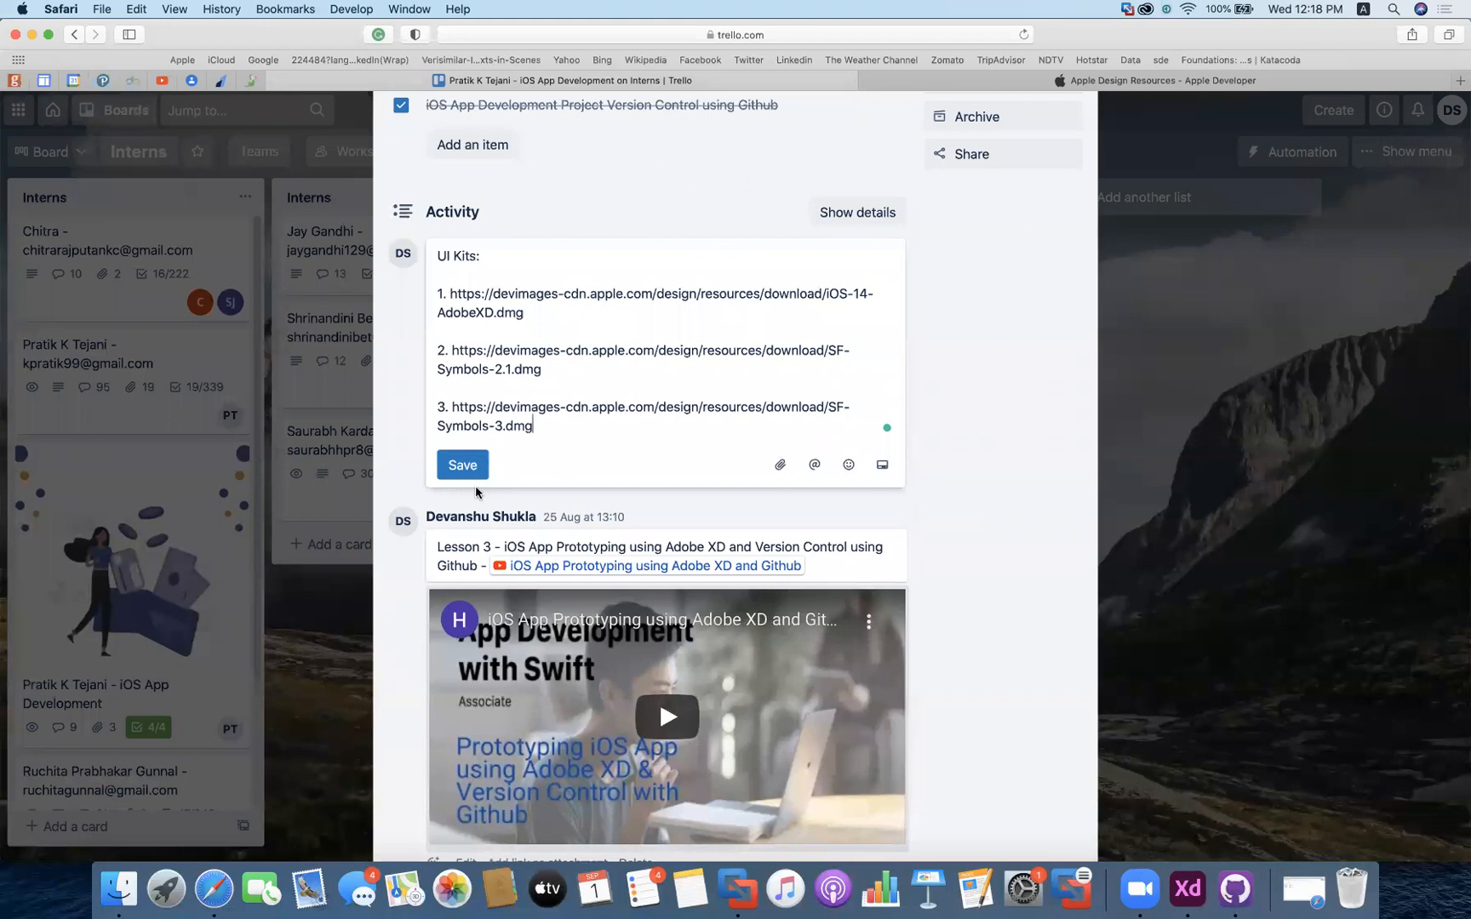
left_click(466, 467)
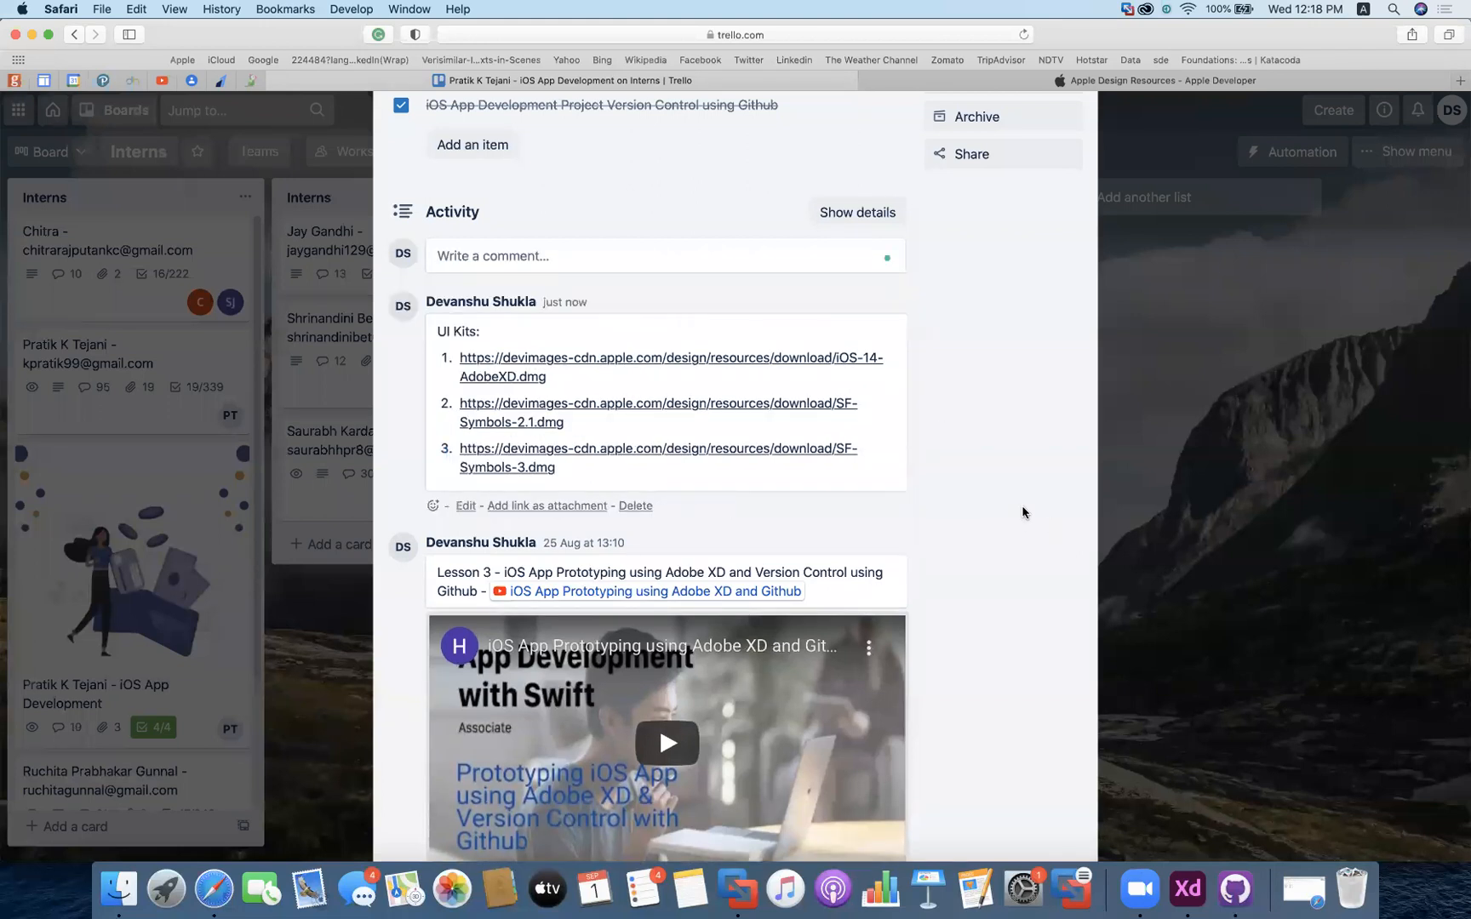
Switch to Finder, open iOS-14-AdobeXD.dmg from Downloads and accept its license agreement
left_click(118, 890)
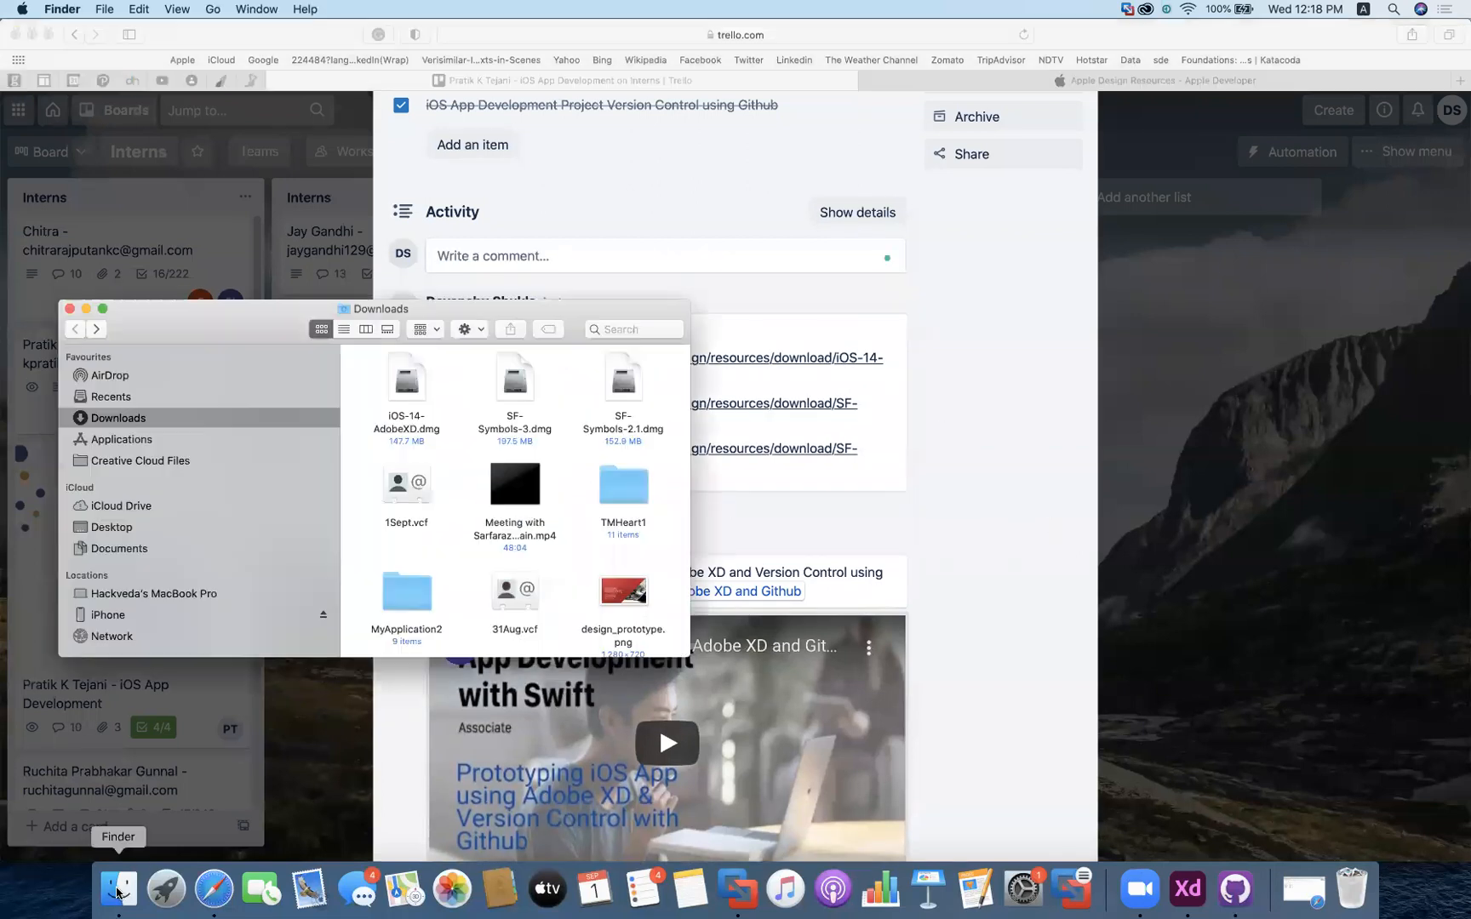
left_click(405, 389)
double_click(405, 390)
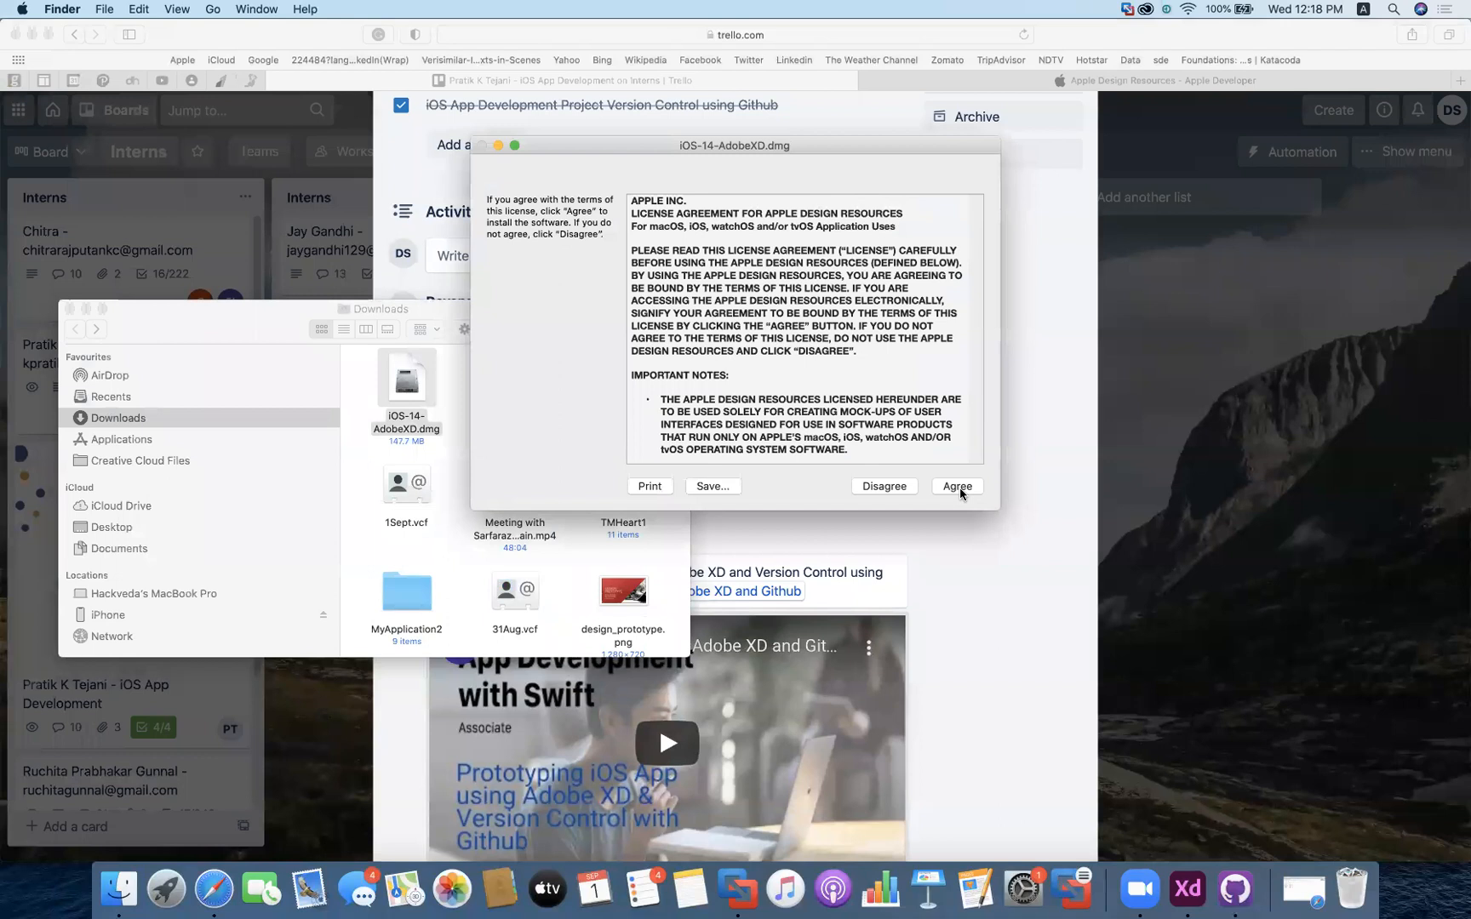
left_click(959, 487)
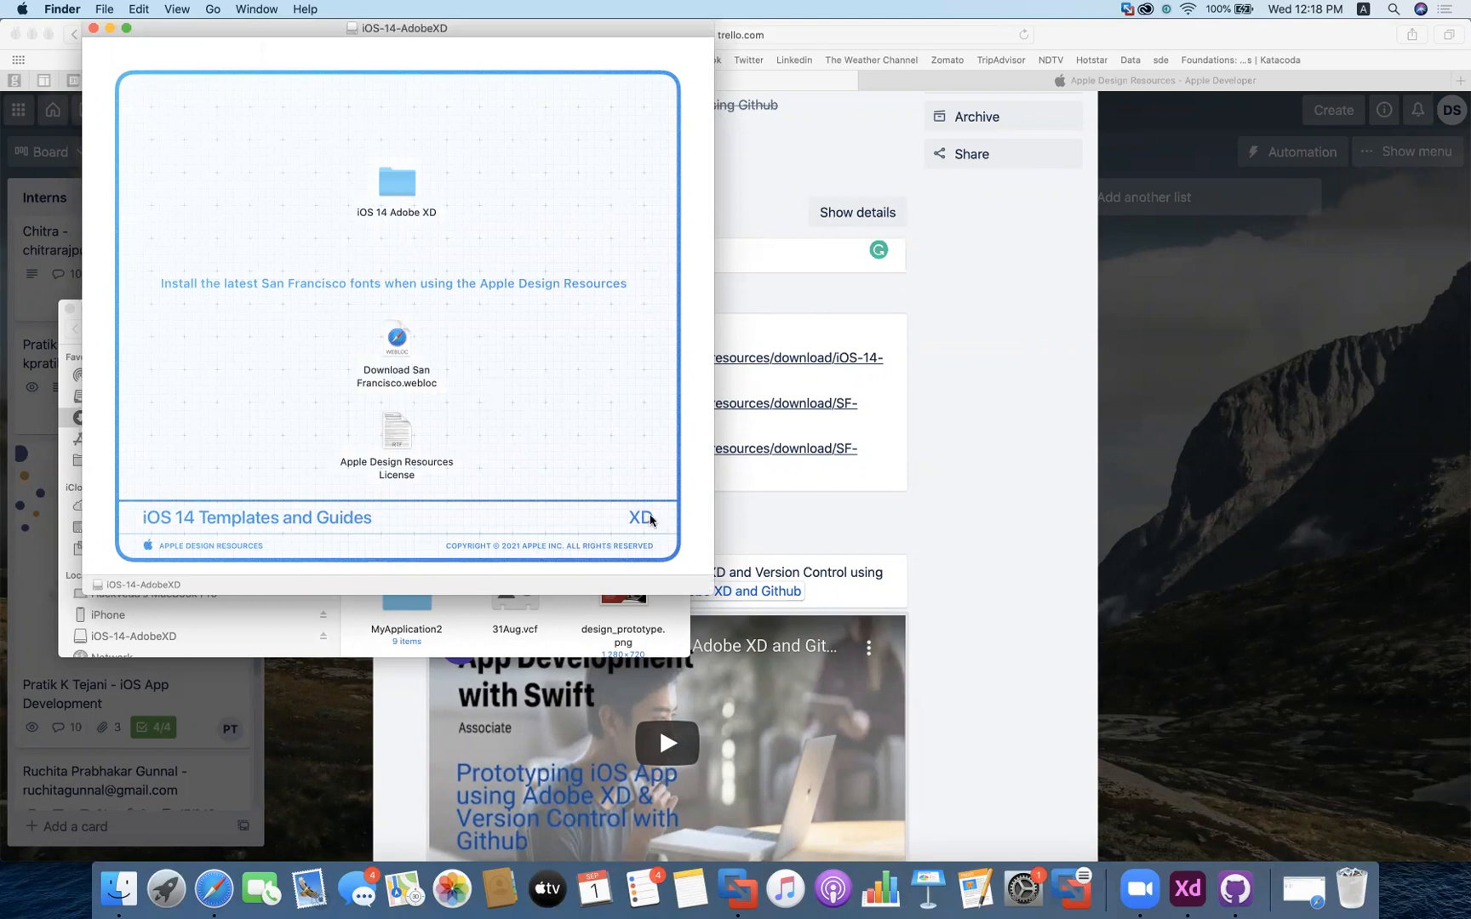
Look through the XD files in the Design Templates + UI Elements + Guides folder of the iOS 14 Adobe XD kit
double_click(400, 187)
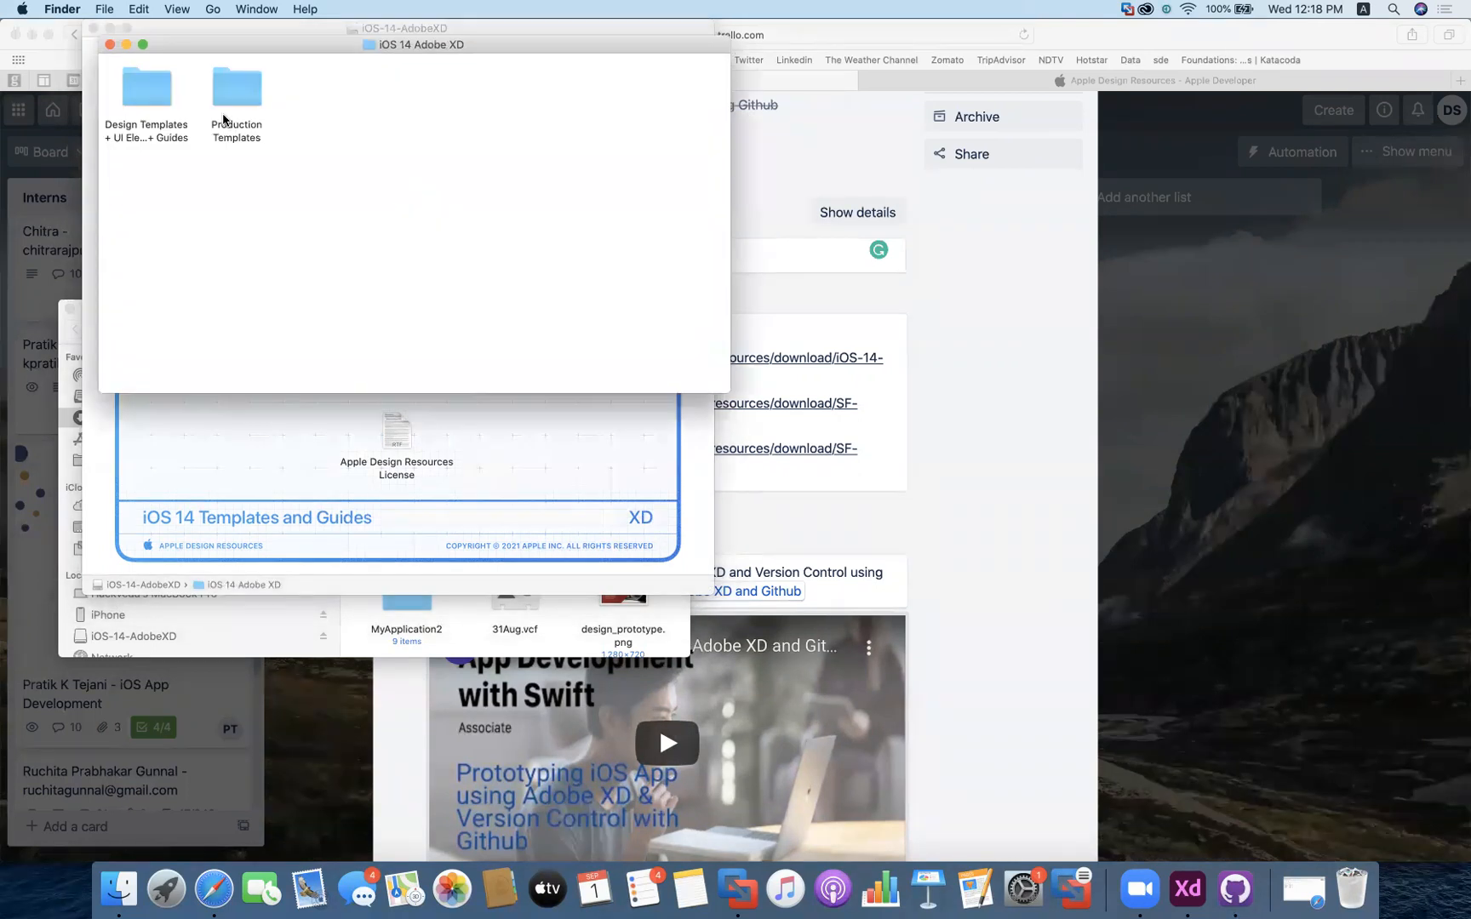
double_click(150, 136)
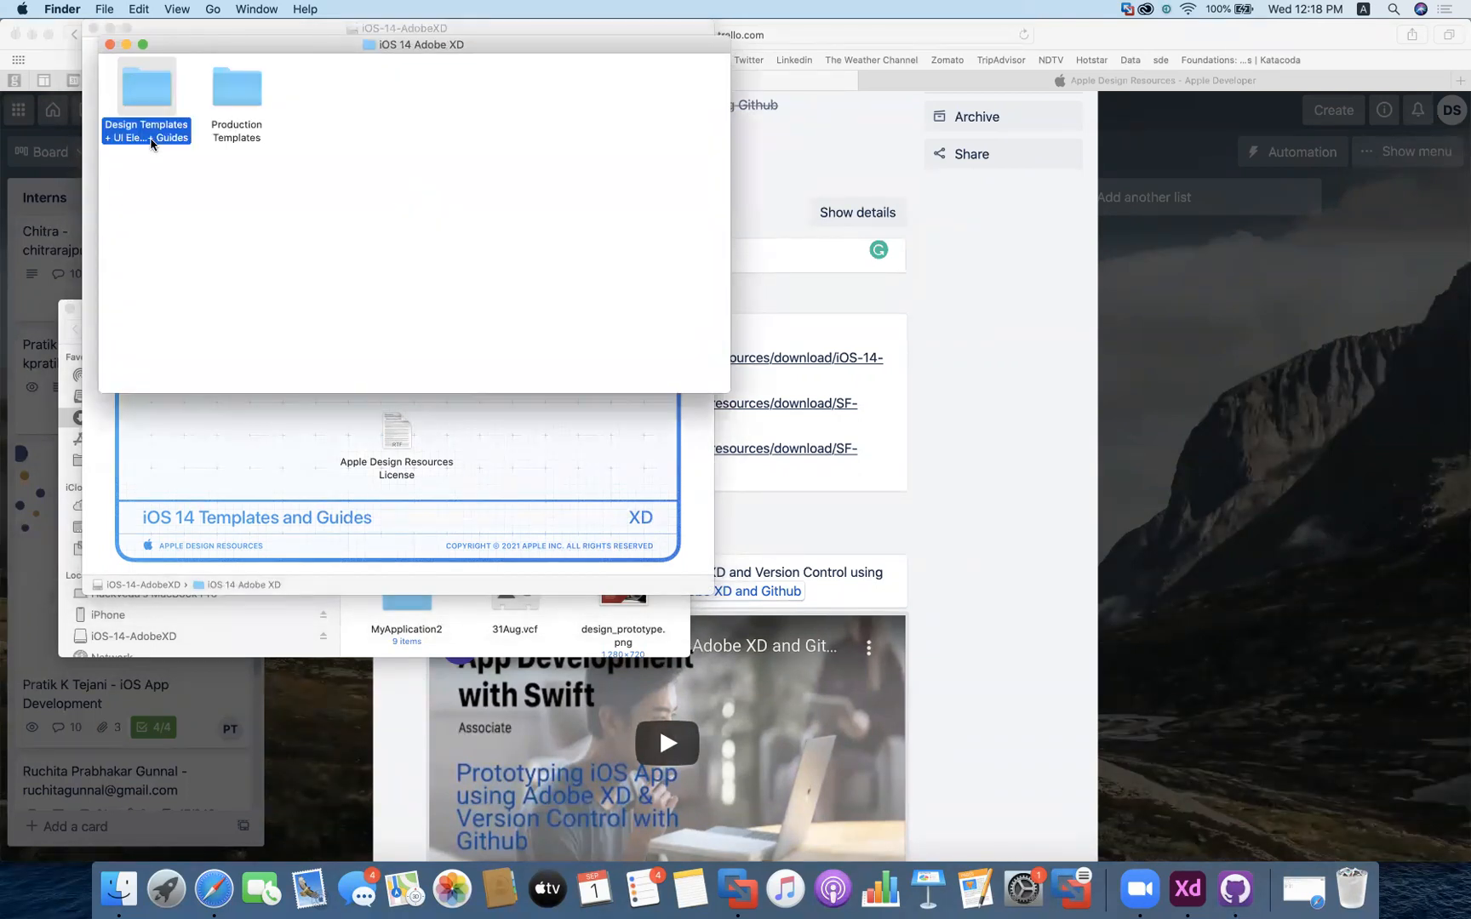
left_click(170, 151)
left_click(254, 153)
left_click(329, 153)
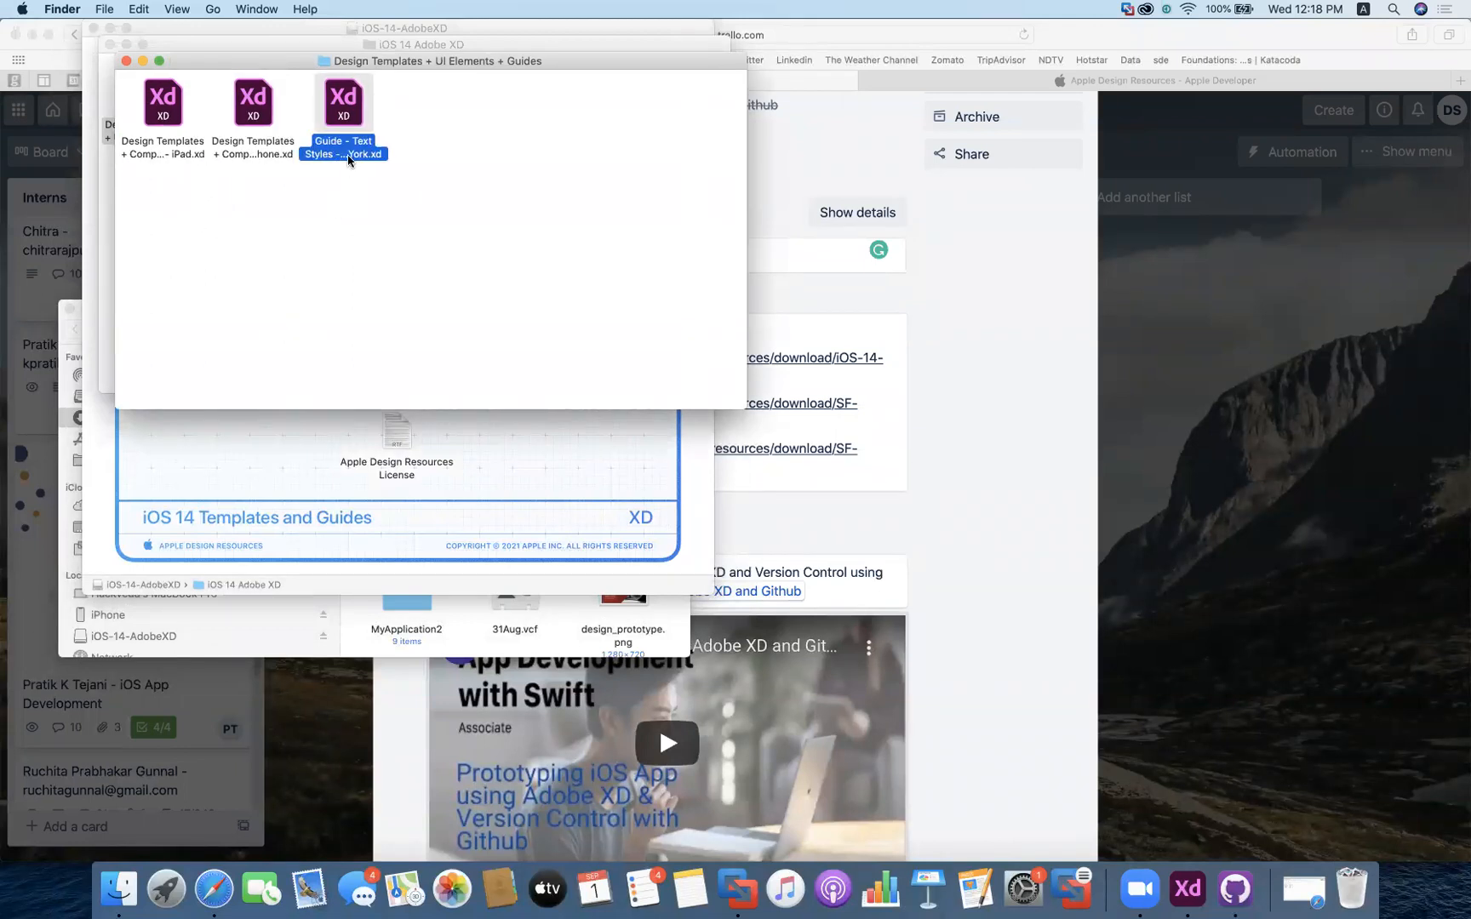
left_click(164, 154)
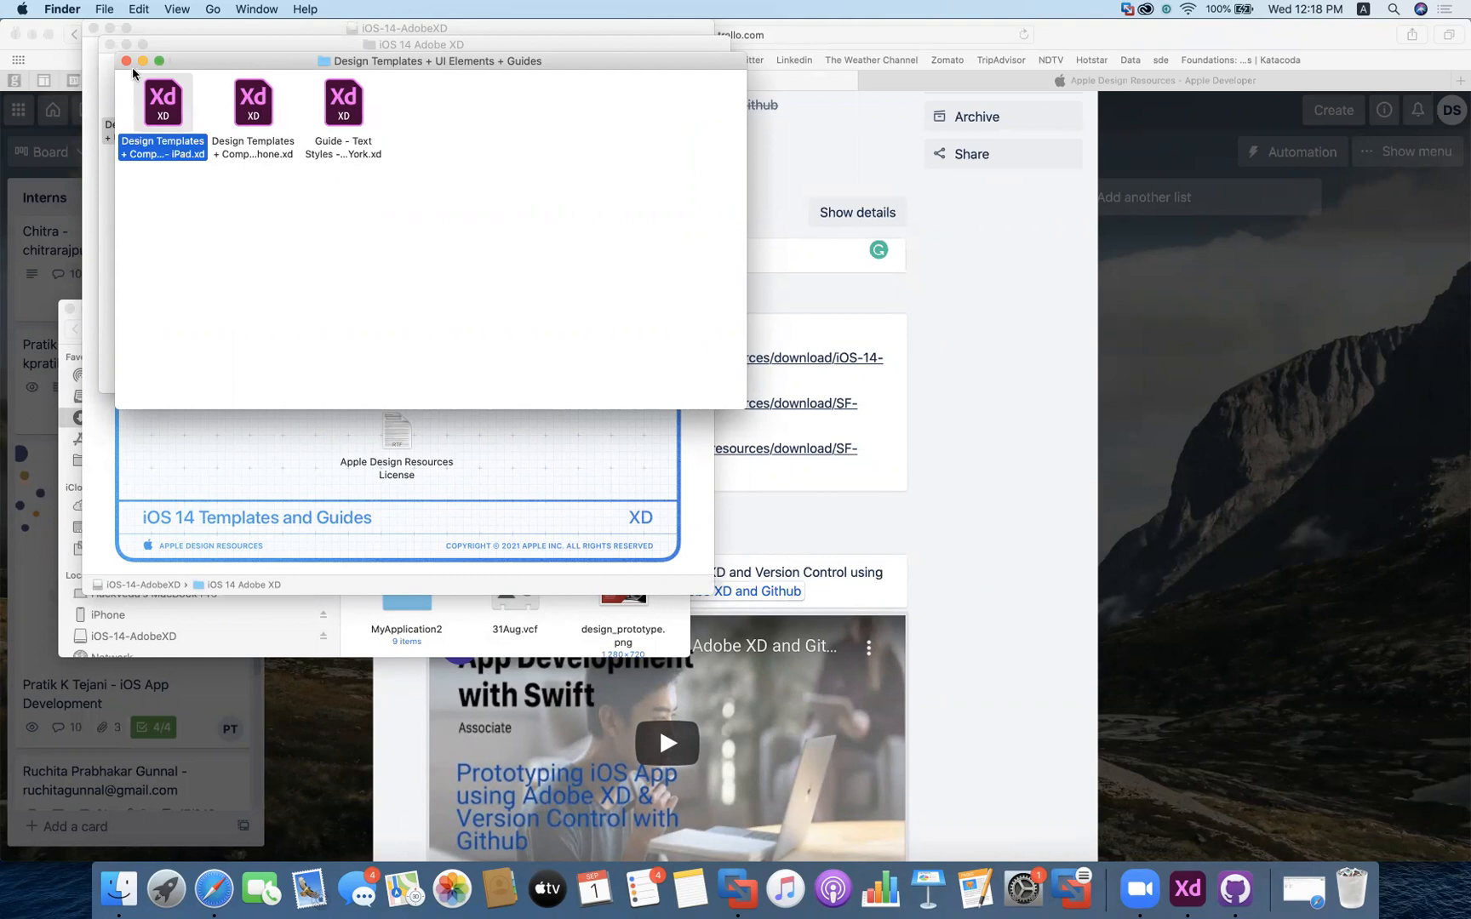
left_click(126, 61)
Look through the glyph, icon and promotional XD files in the kit's Production Templates folder
double_click(245, 85)
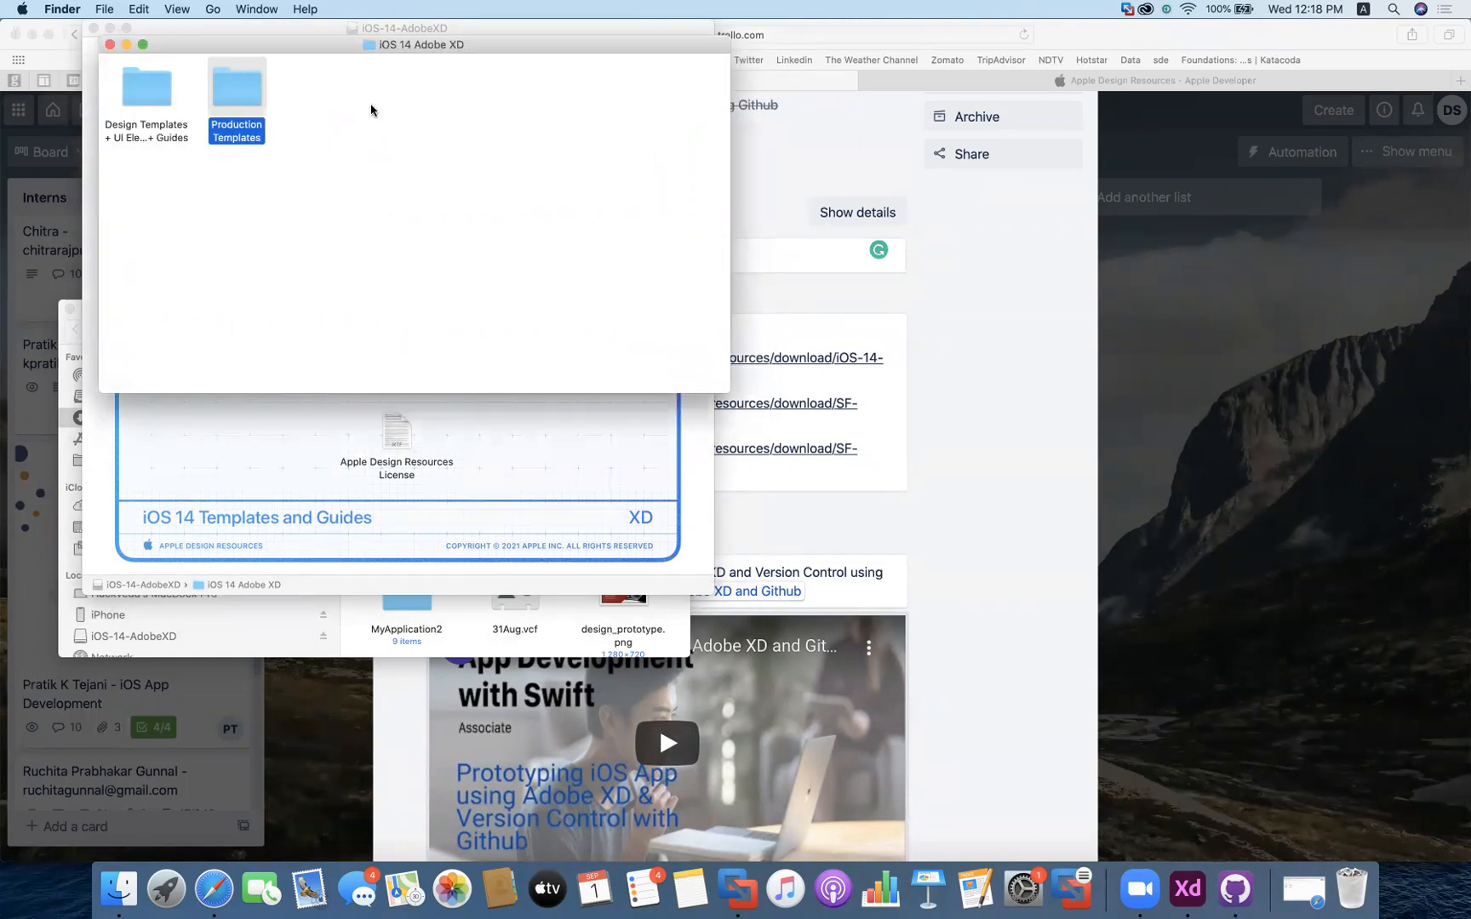
left_click(171, 155)
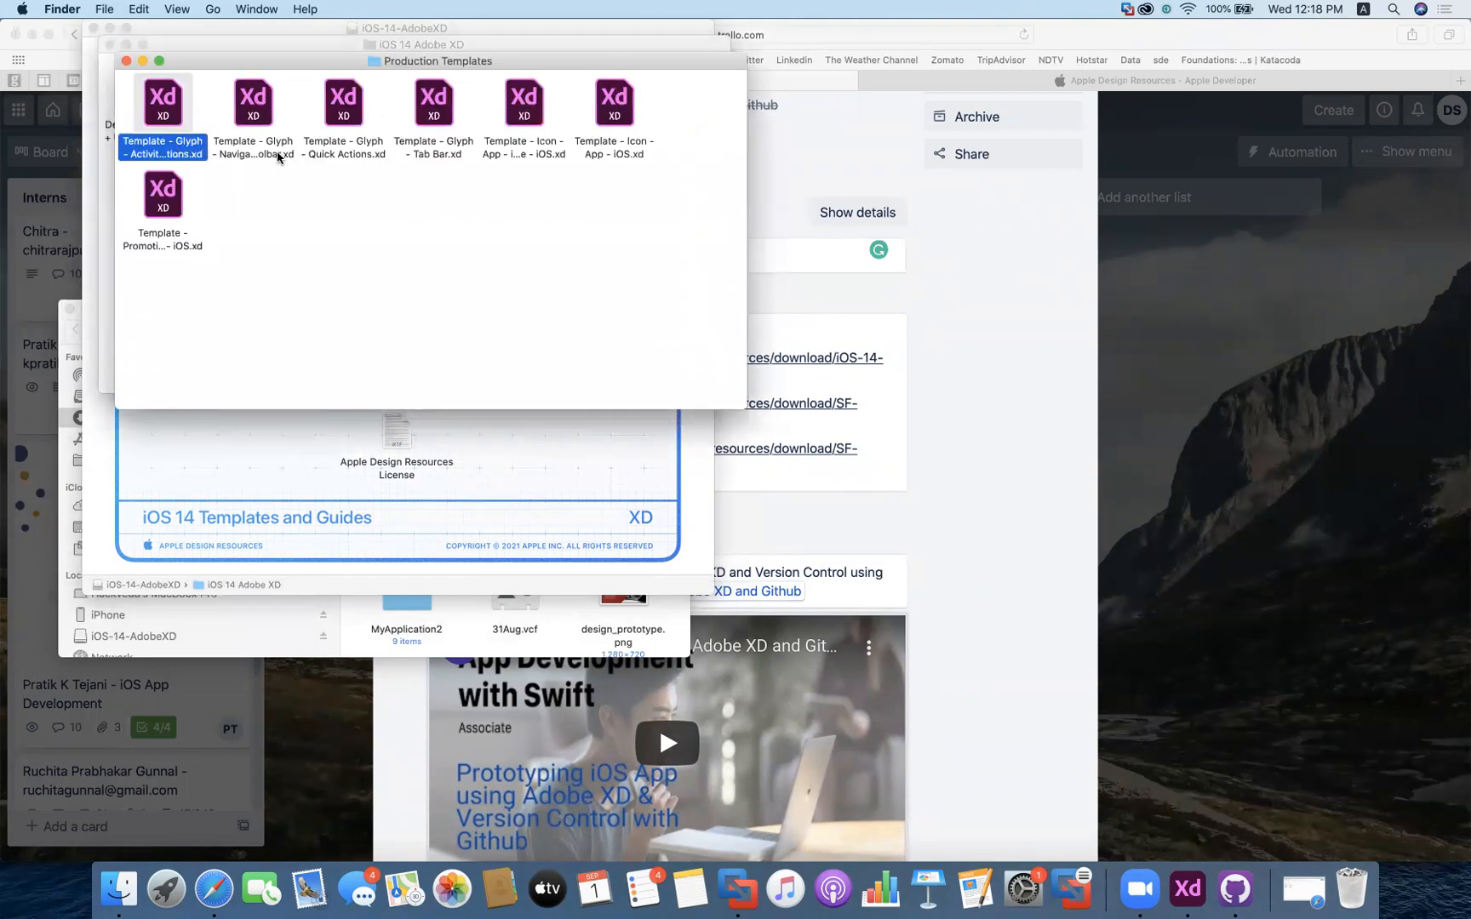
left_click(260, 154)
left_click(343, 154)
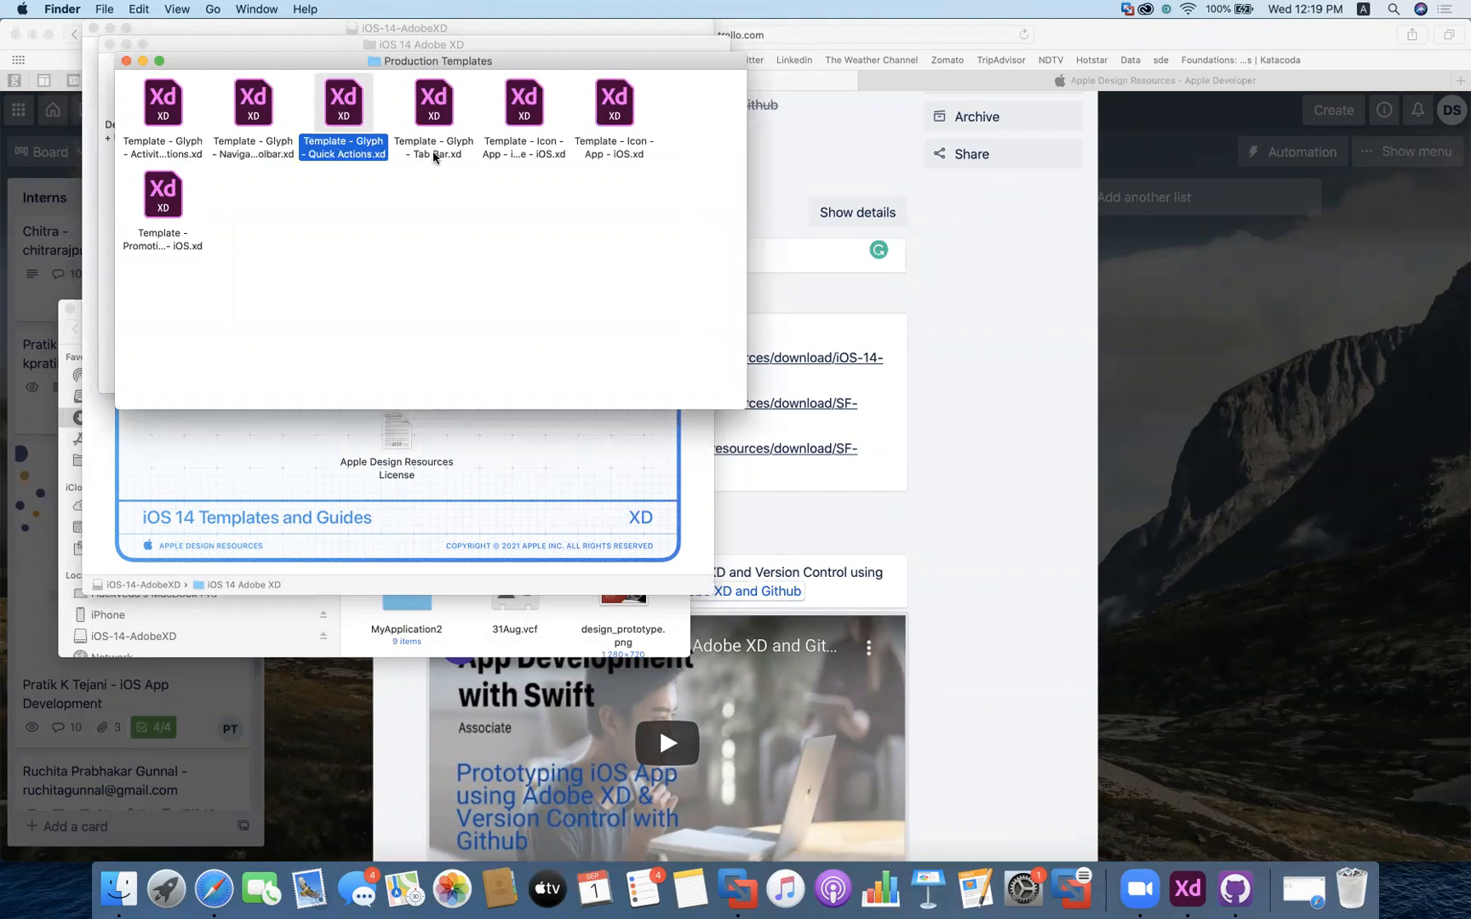
left_click(443, 154)
left_click(526, 153)
left_click(603, 153)
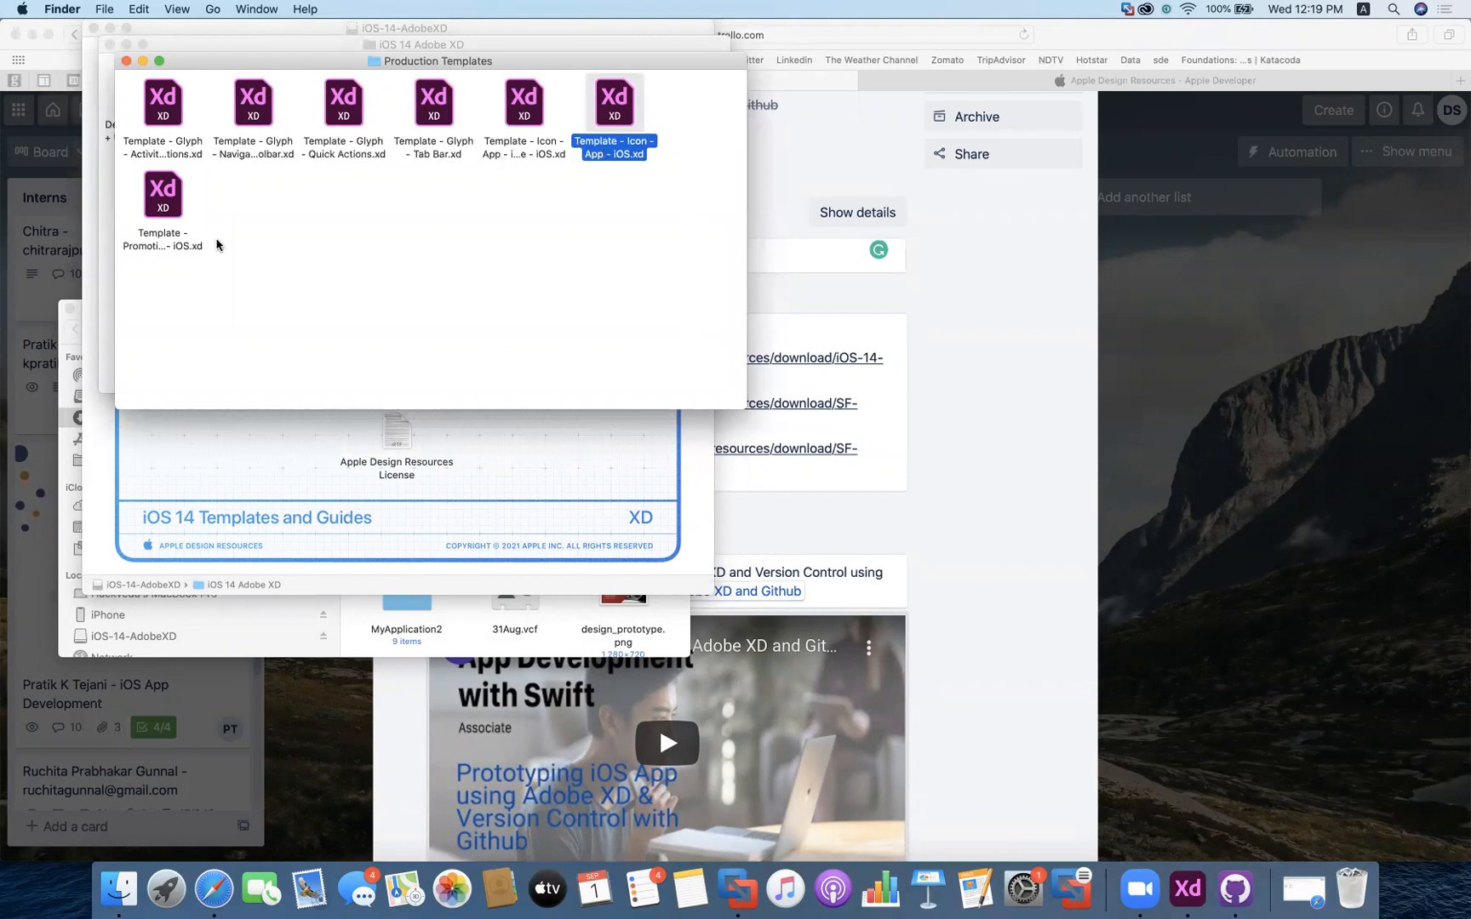
left_click(146, 248)
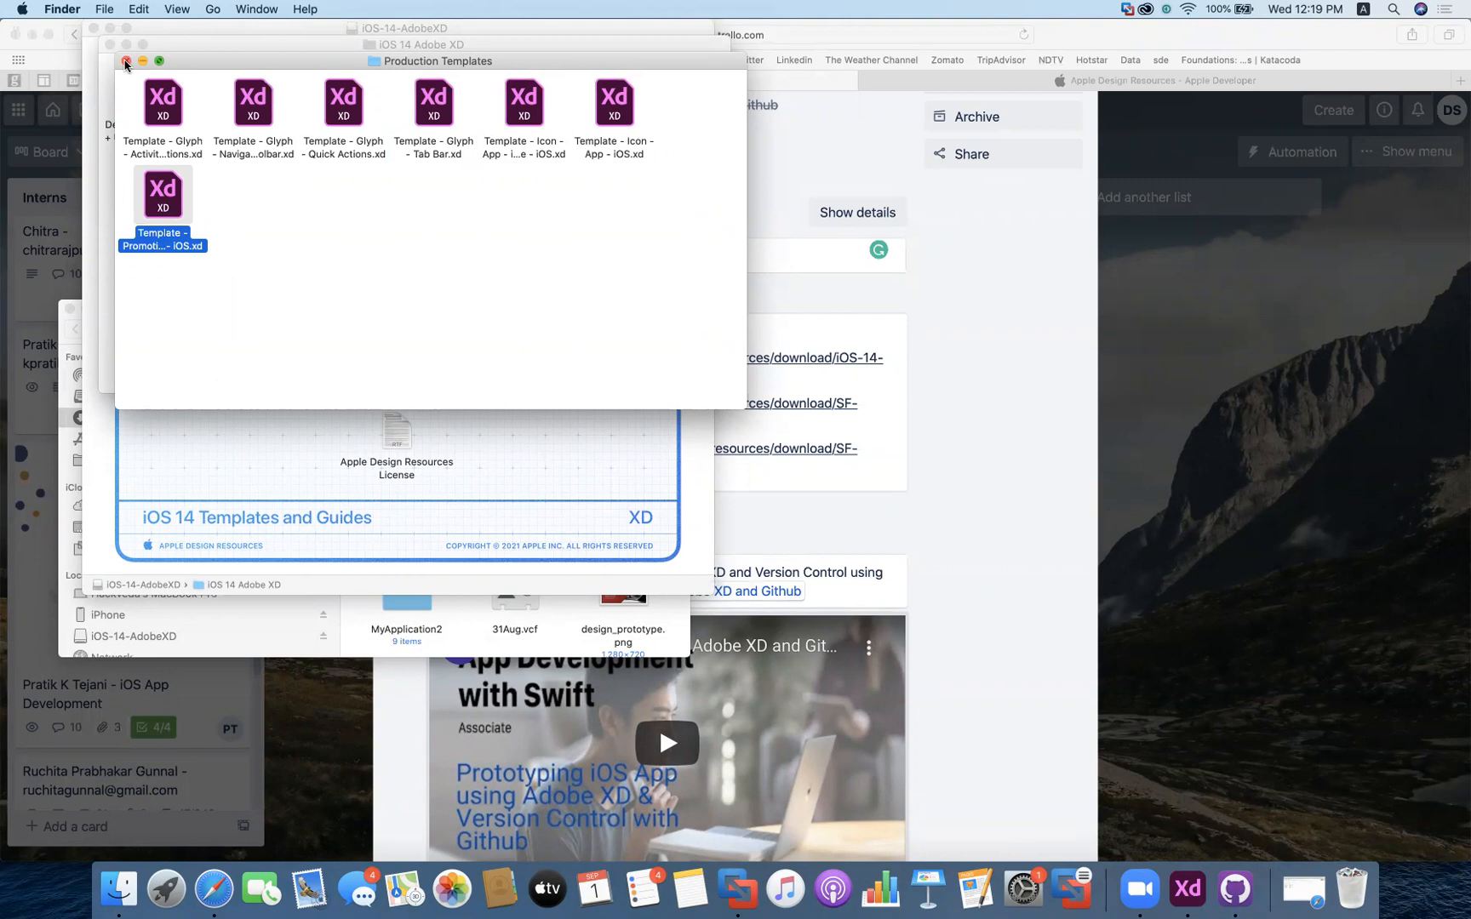
Open the Activity View Actions glyph template in Adobe XD, inspect its glyph sizing guides and close it
double_click(155, 119)
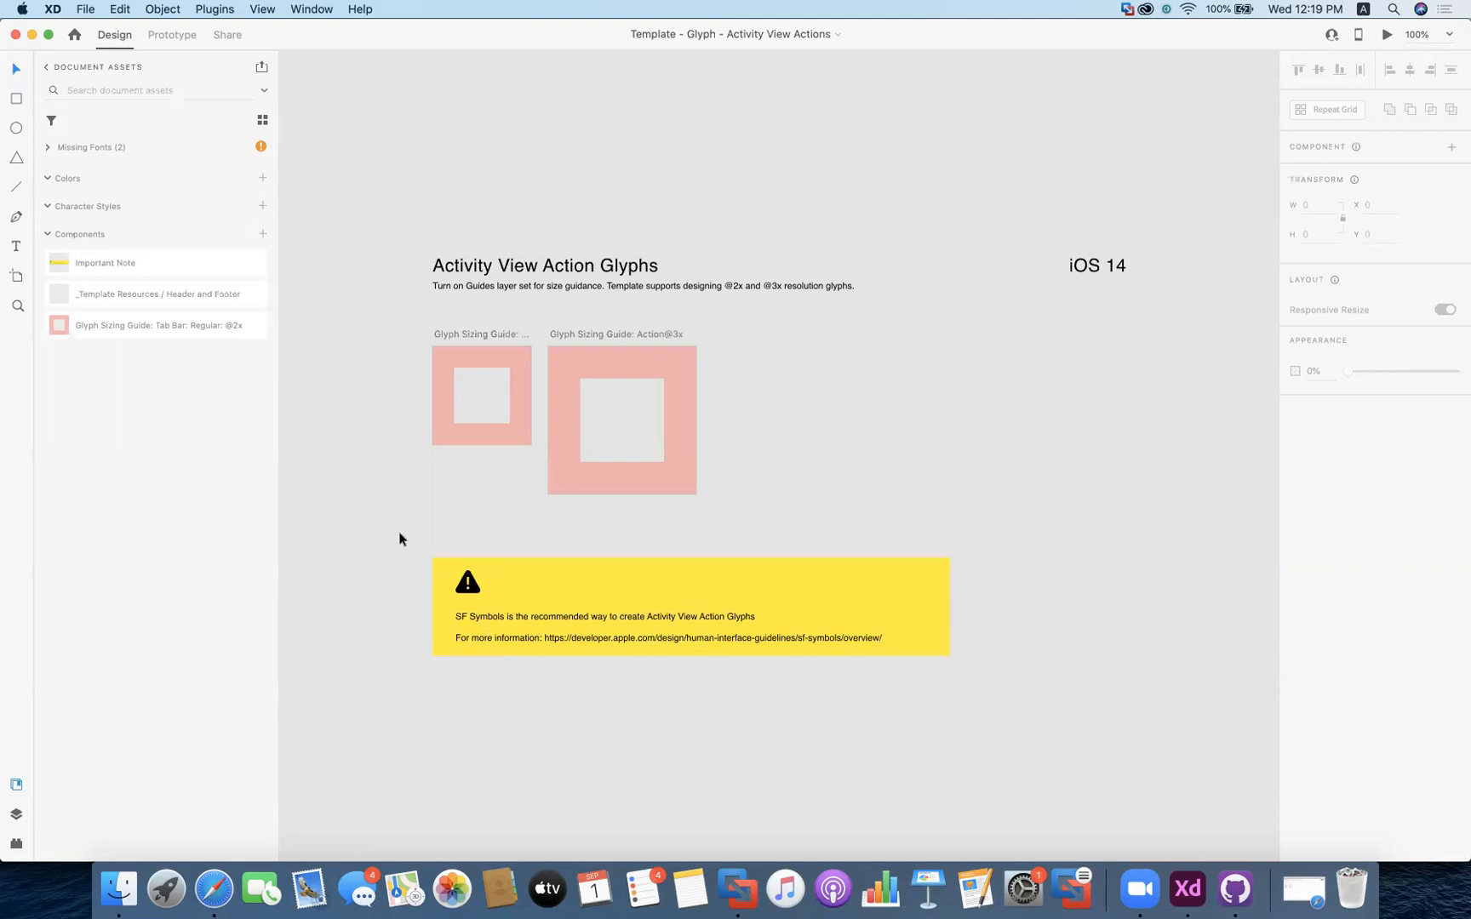
left_click(44, 179)
double_click(189, 325)
key("Return")
left_click(494, 367)
left_click(653, 361)
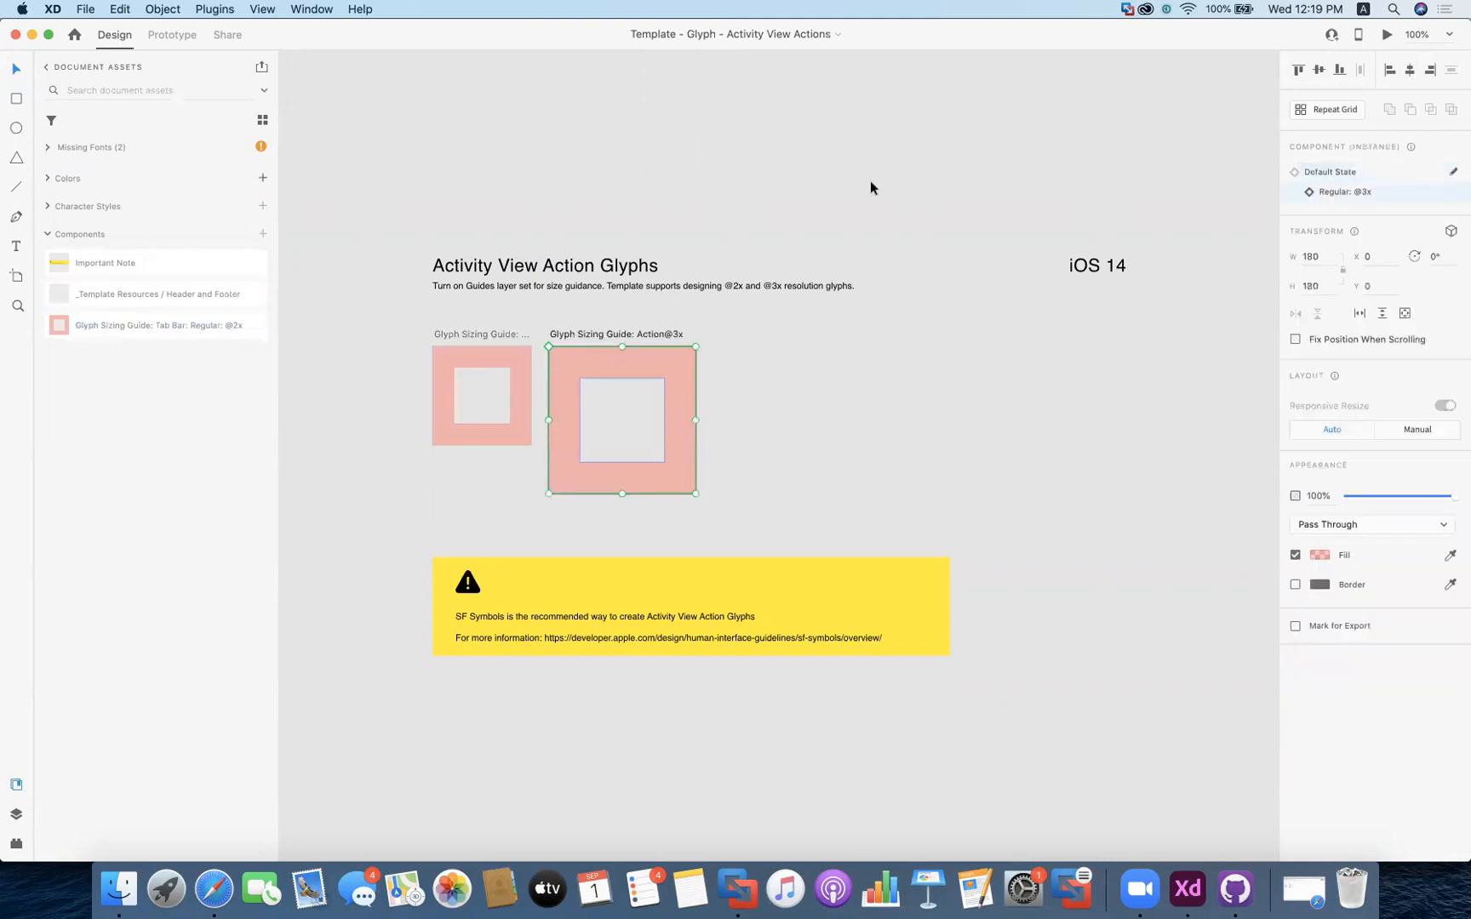
left_click(15, 36)
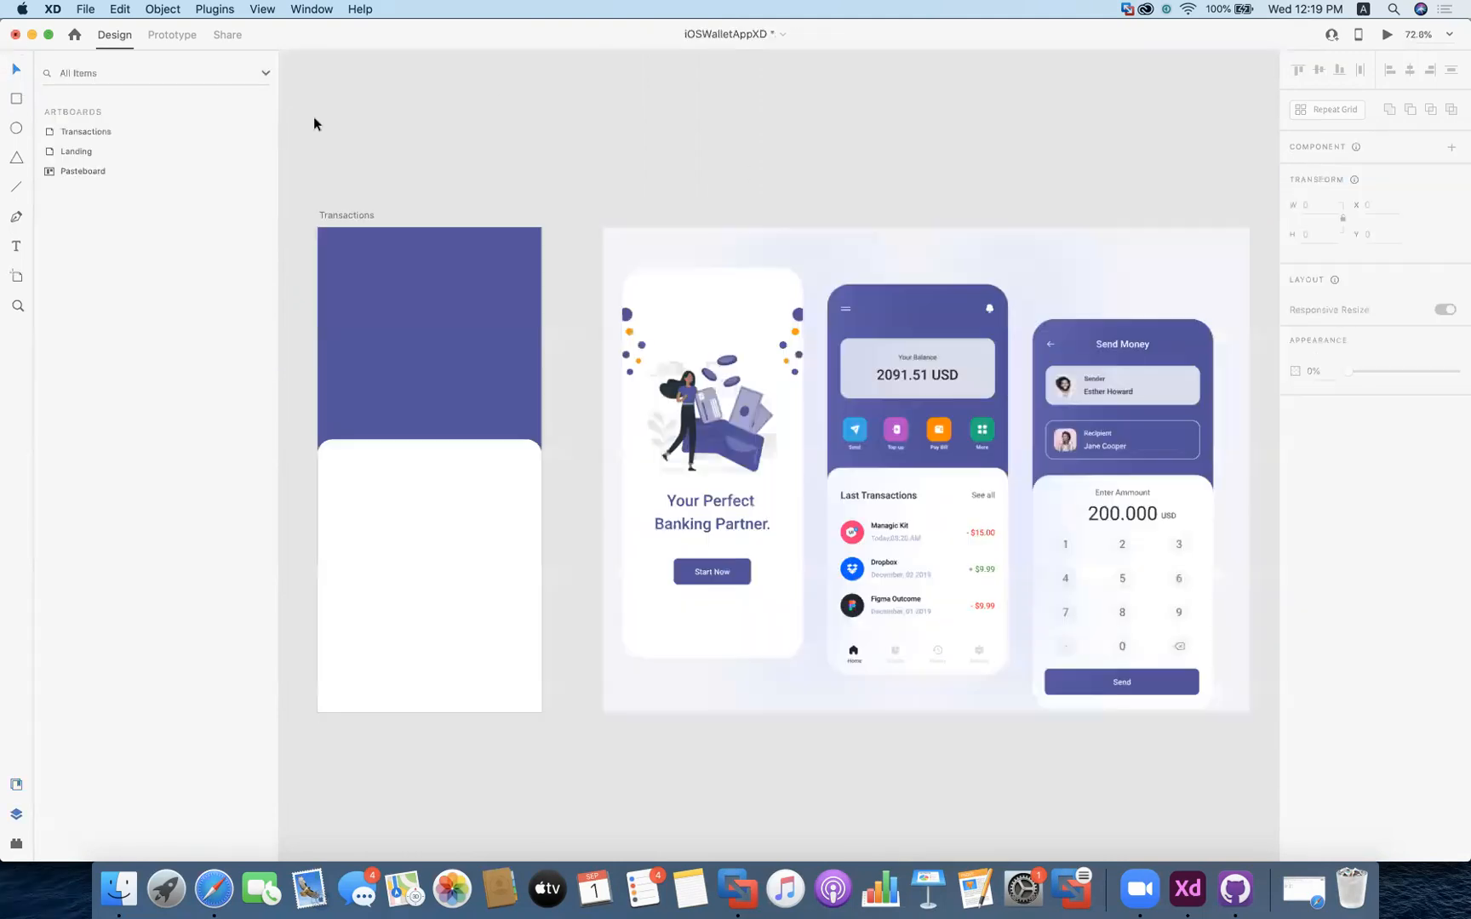
left_click(85, 12)
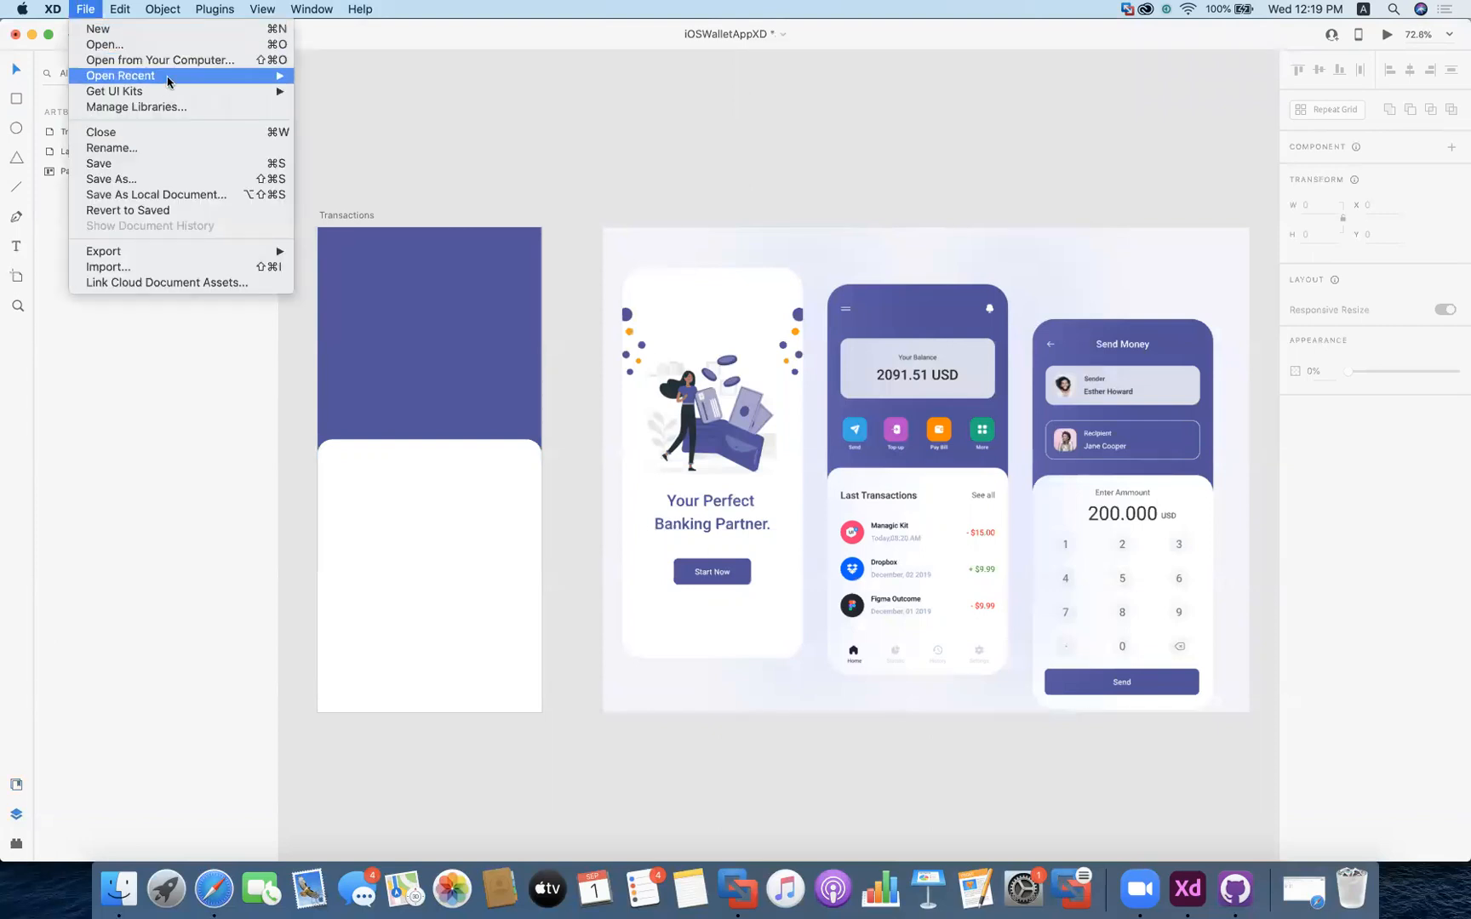
mouse_move(224, 79)
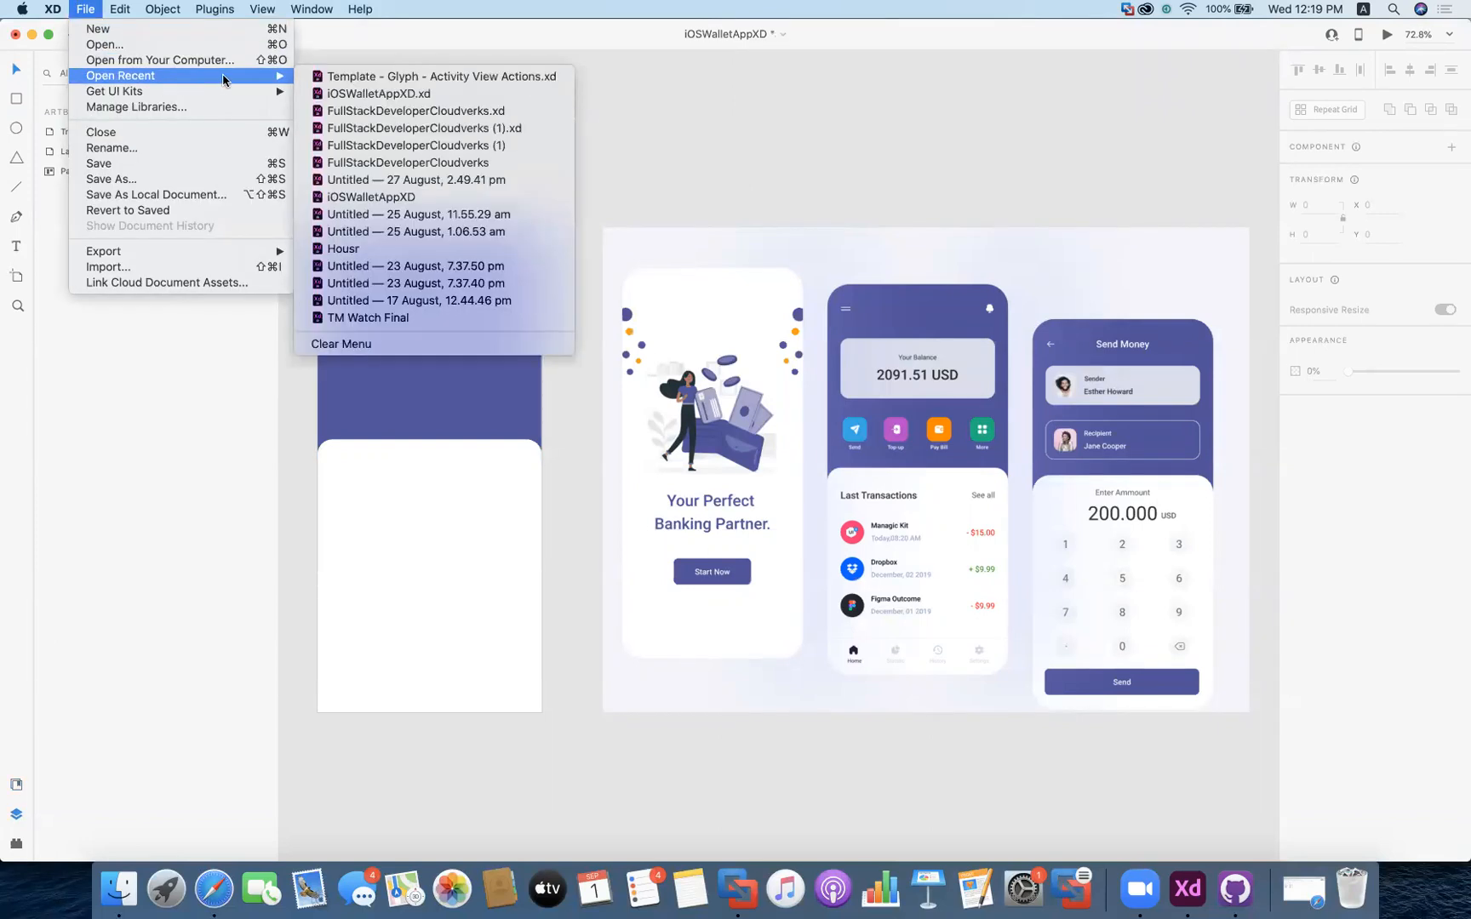
left_click(177, 576)
Switch to Finder and close the iOS 14 Adobe XD kit's Production Templates, iOS 14 Adobe XD and disk image windows
left_click(118, 900)
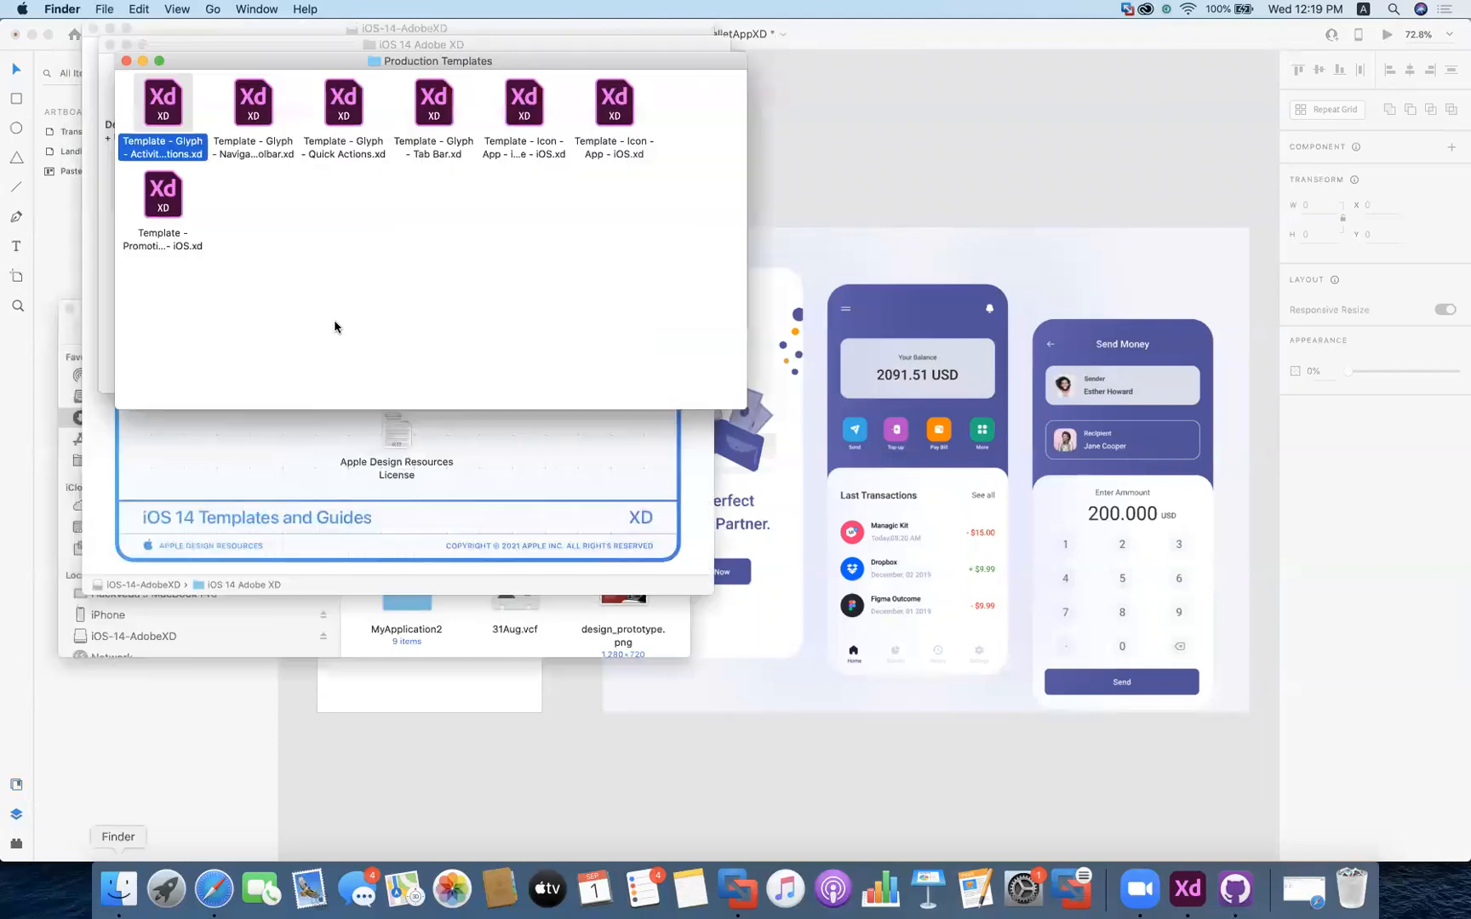
left_click(115, 49)
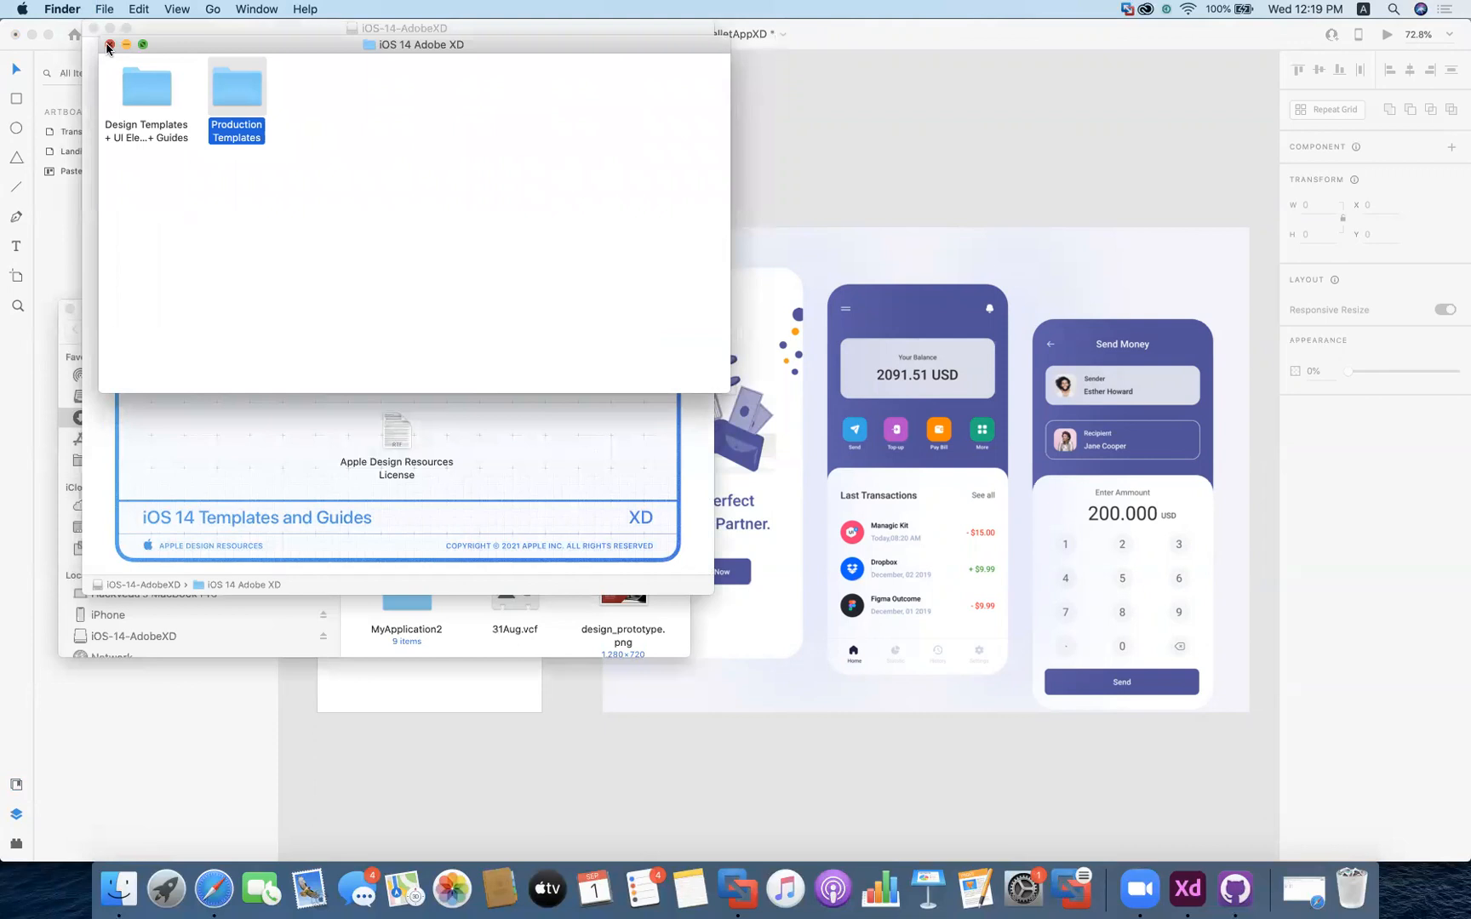
left_click(109, 44)
left_click(92, 29)
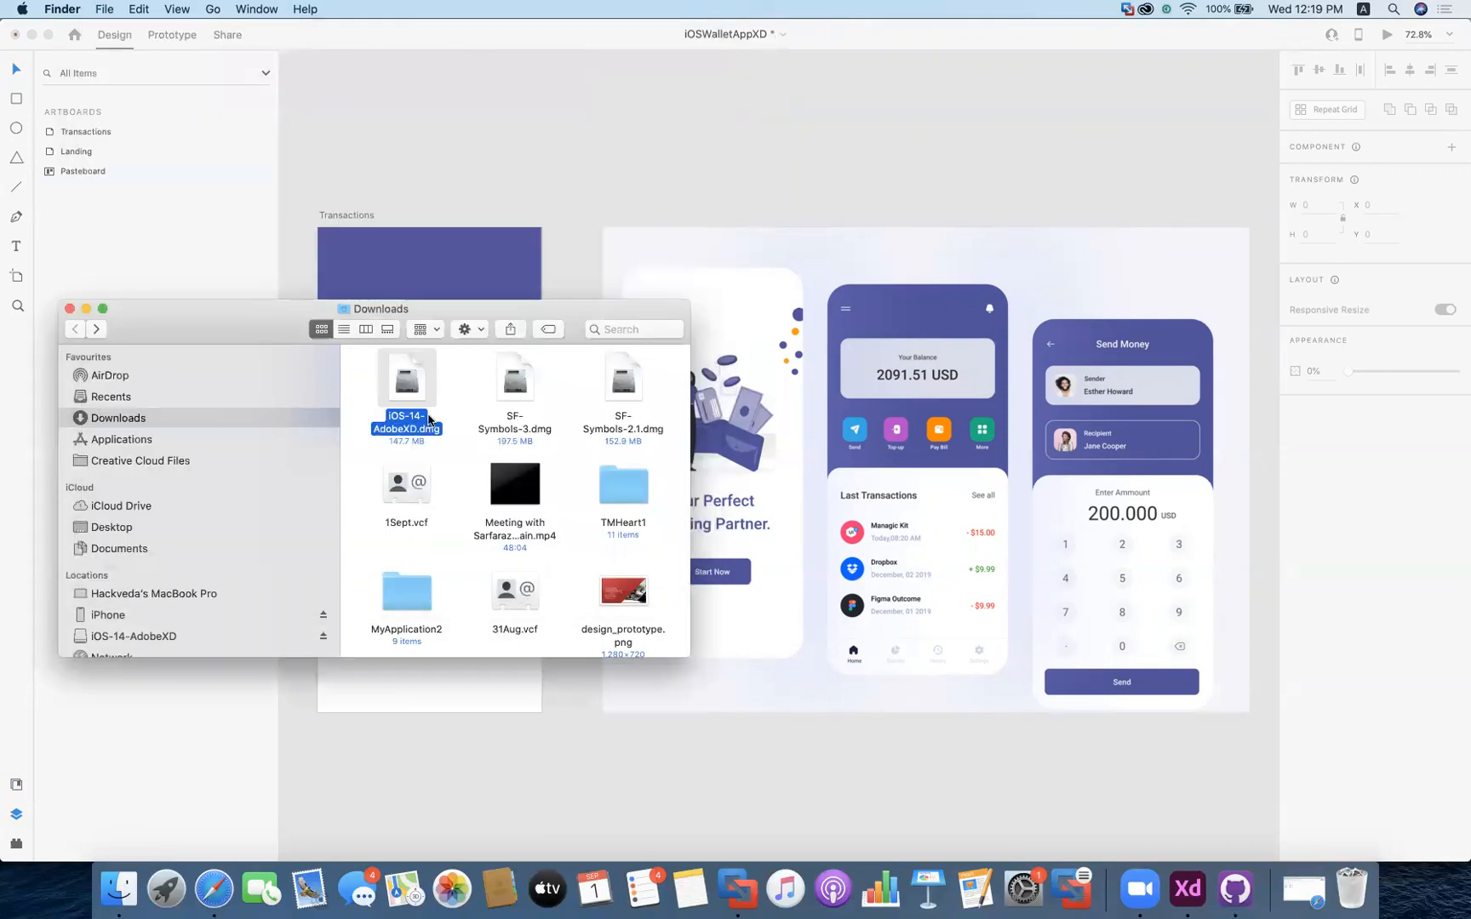
Open SF-Symbols-3.dmg and SF-Symbols-2.1.dmg from Downloads and launch the SF Symbols 2 package installer
left_click(517, 383)
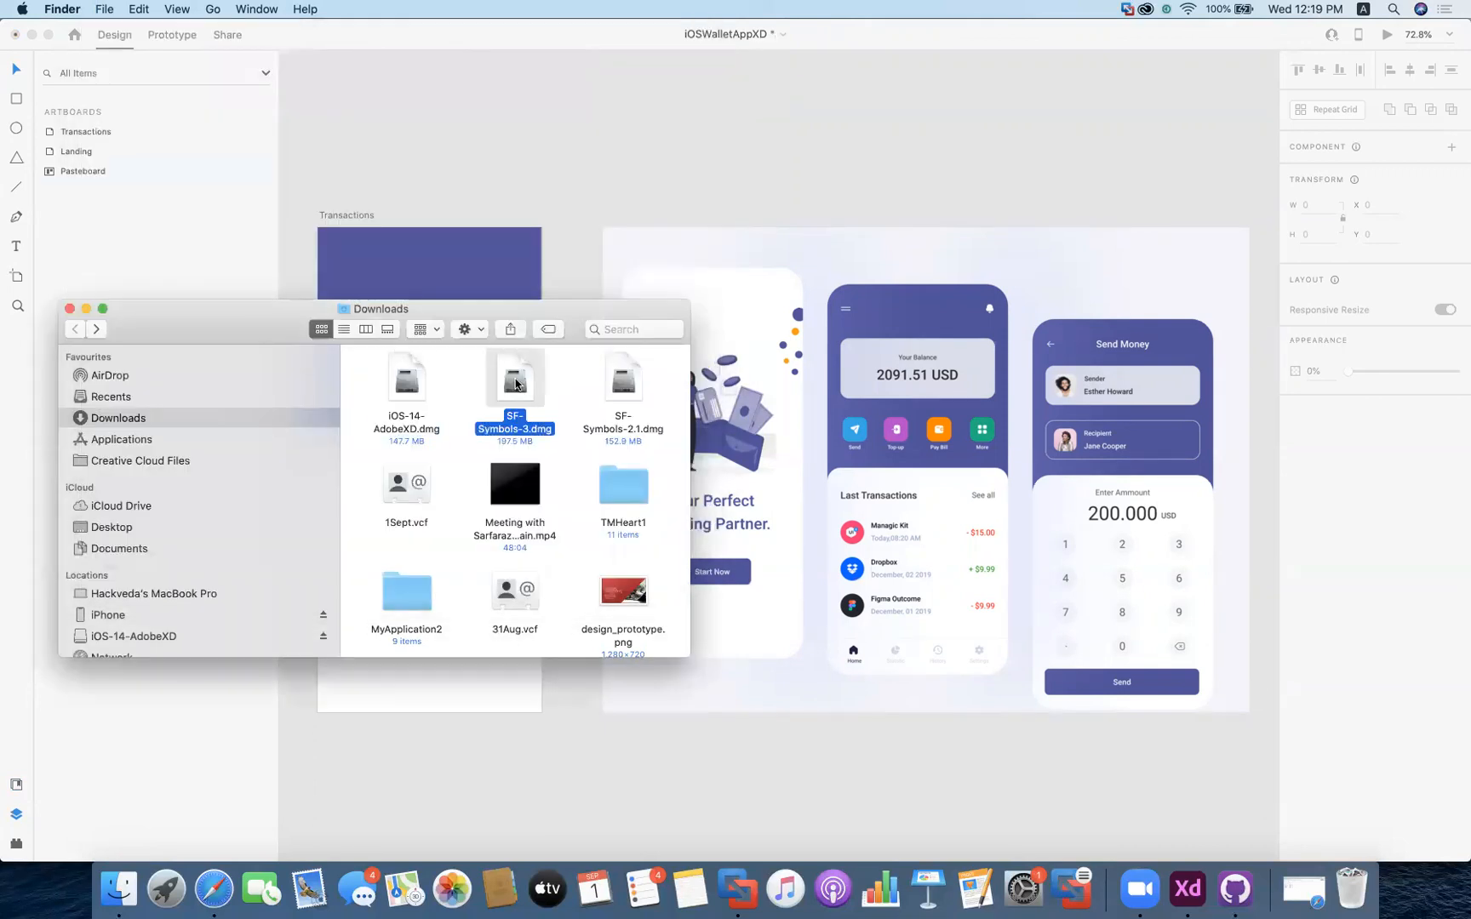
double_click(621, 379)
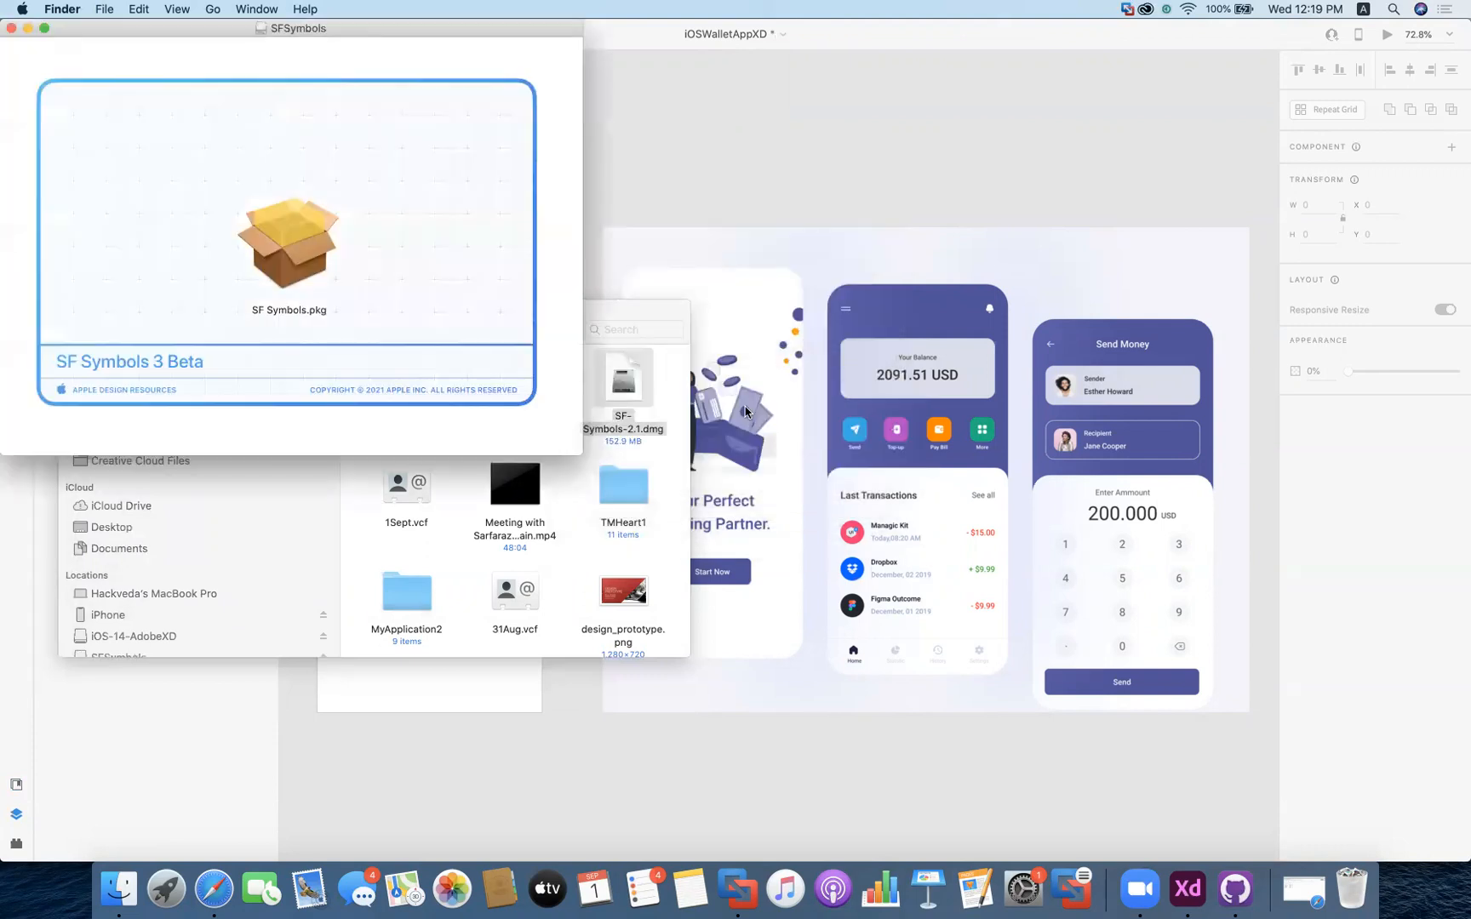
left_click(306, 261)
double_click(306, 260)
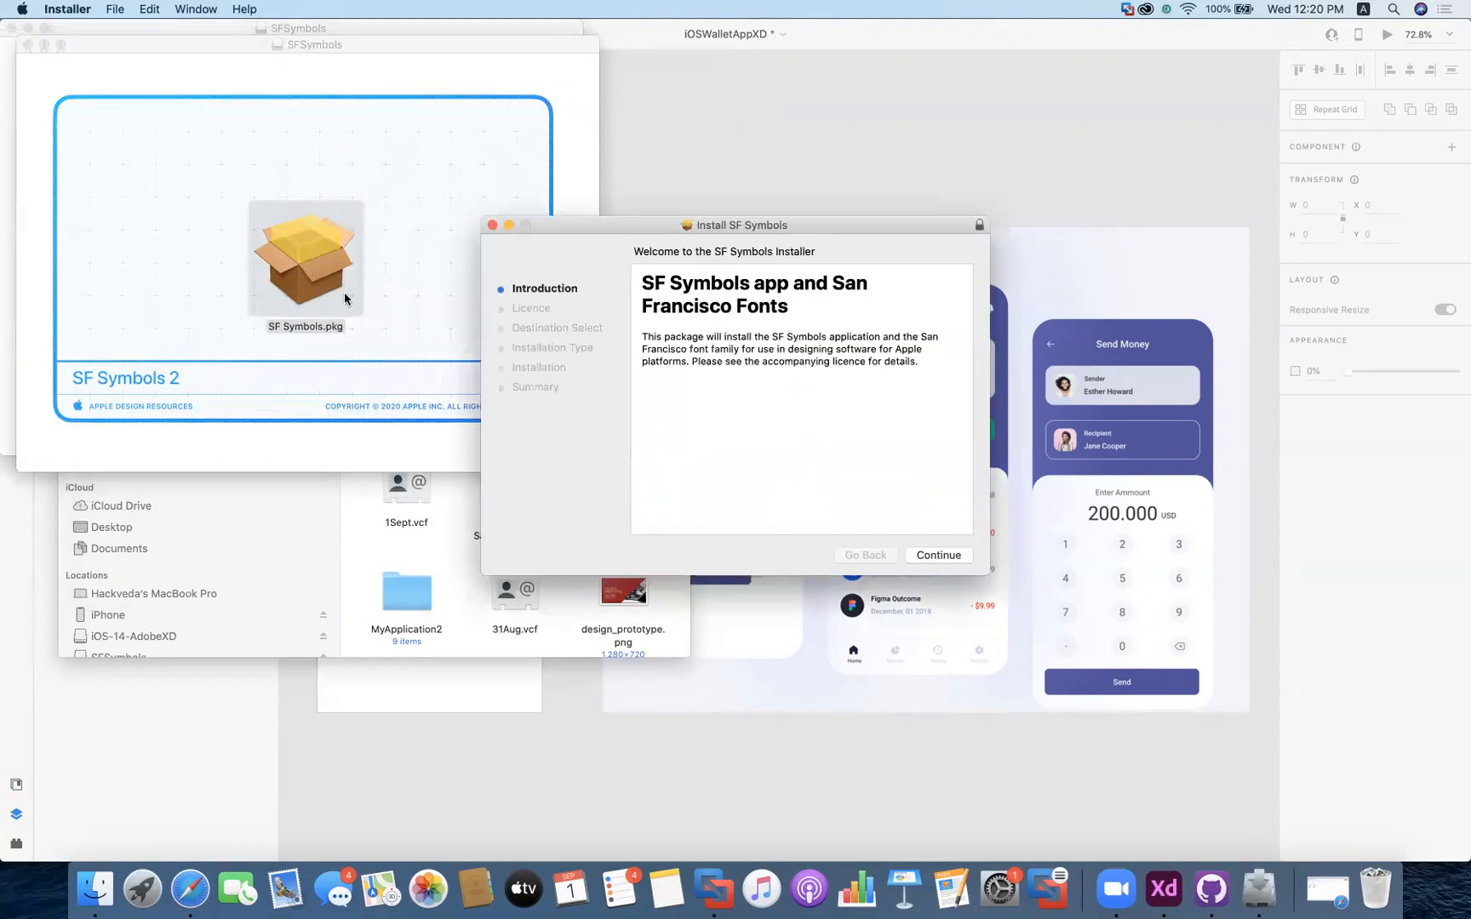
Agree to the SF Symbols 2 licence, run the standard installation and move its installer to the Bin
left_click(937, 558)
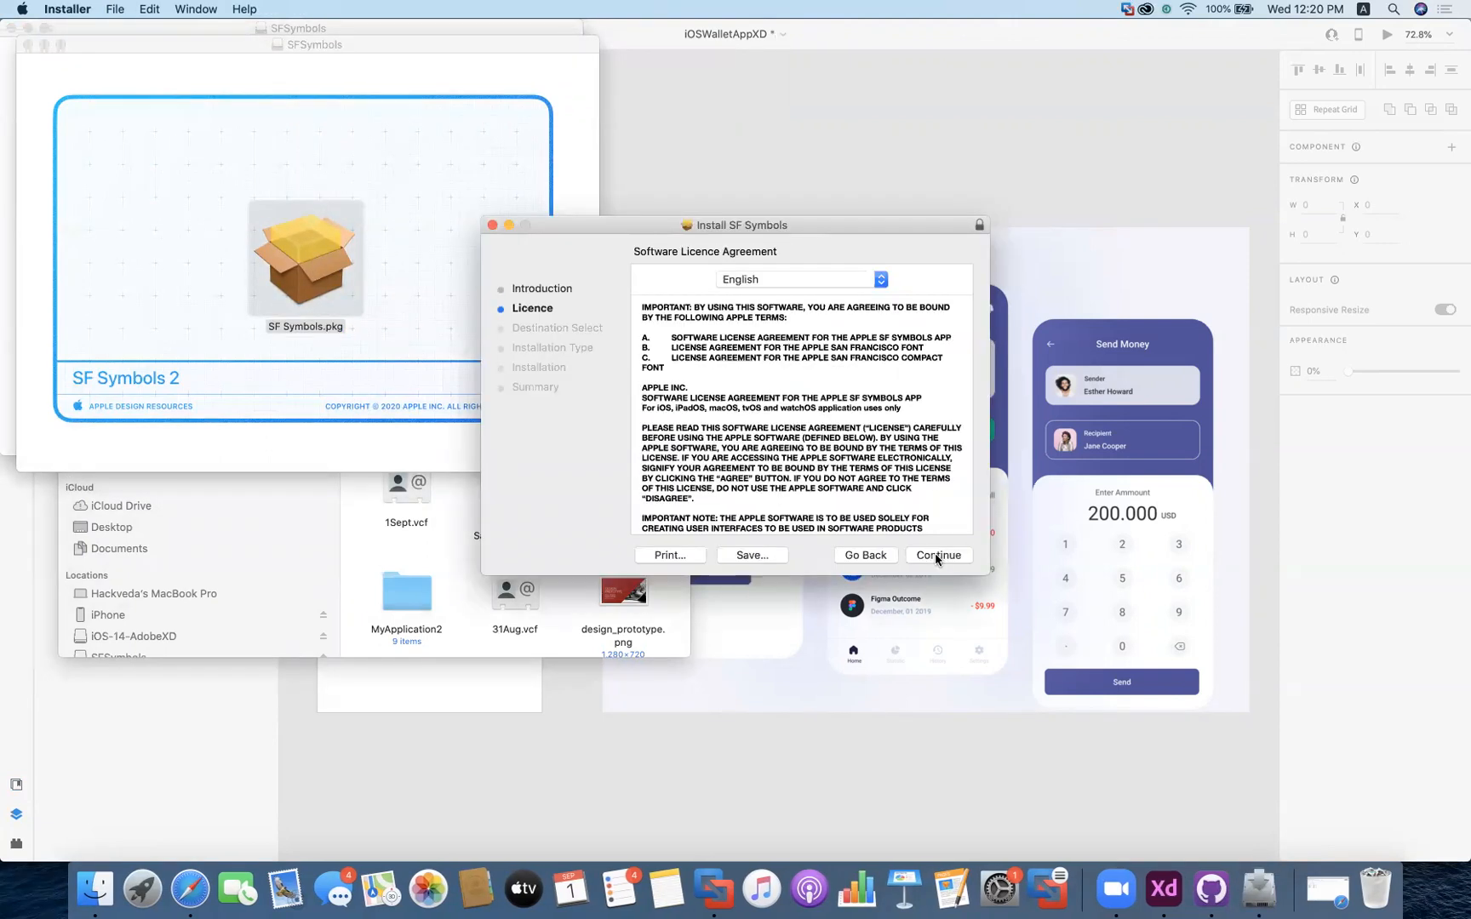
left_click(937, 558)
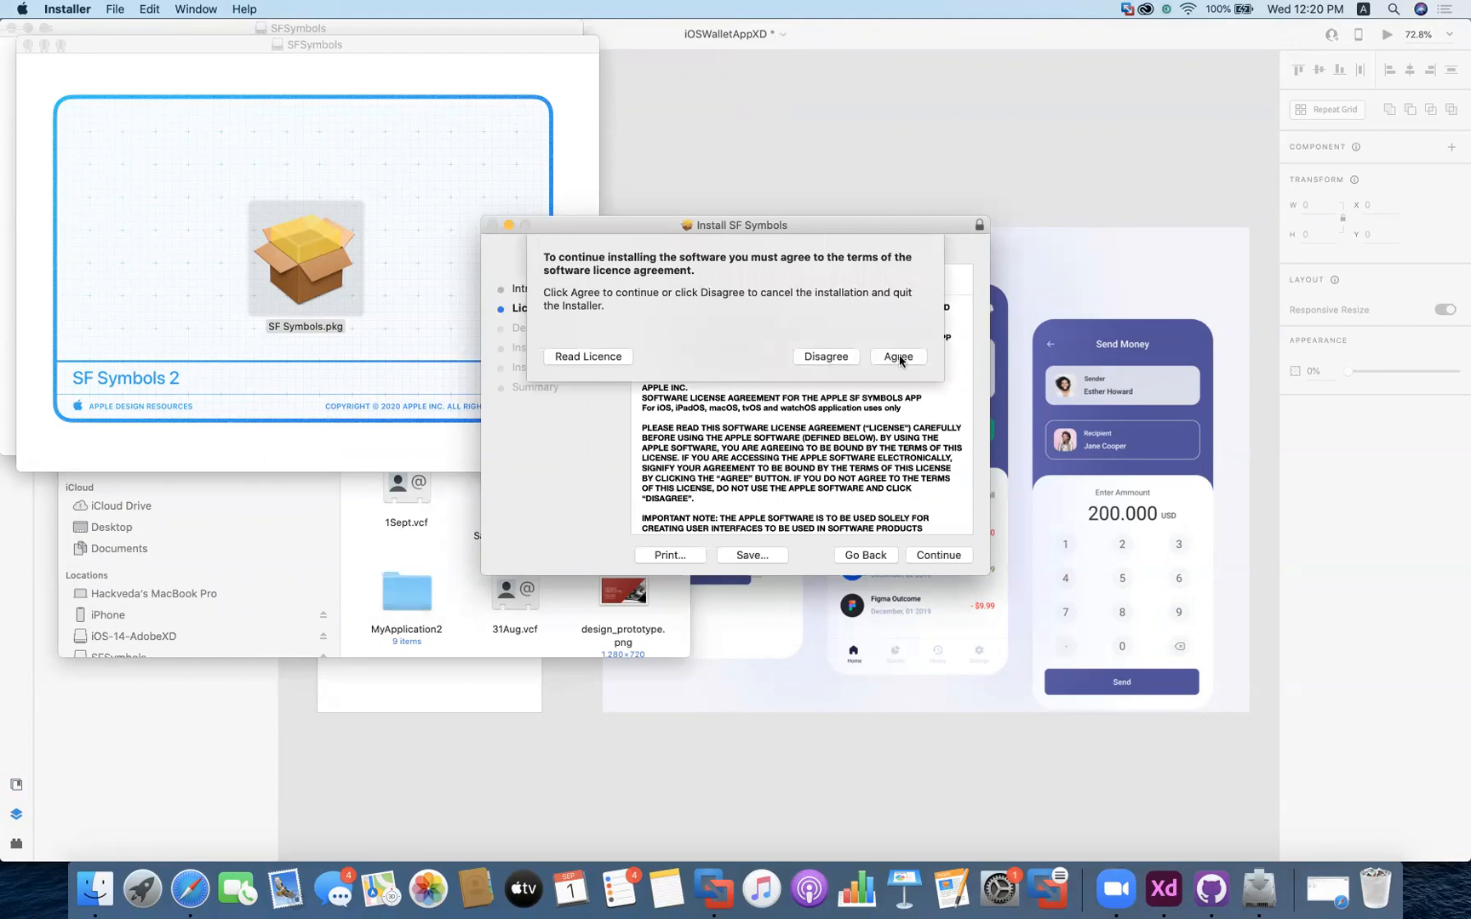
left_click(899, 358)
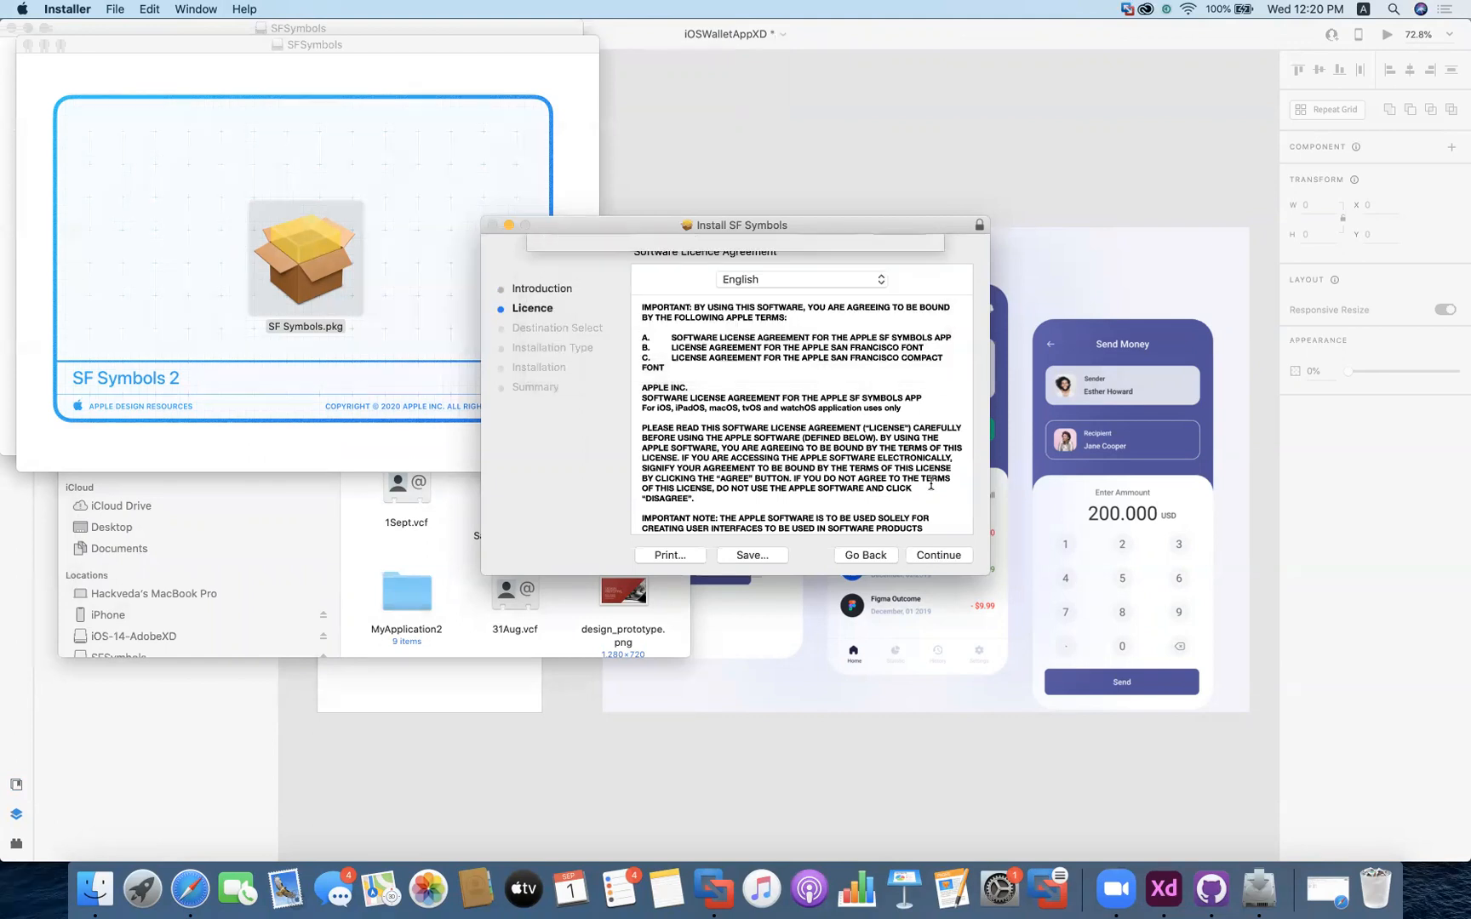
left_click(941, 556)
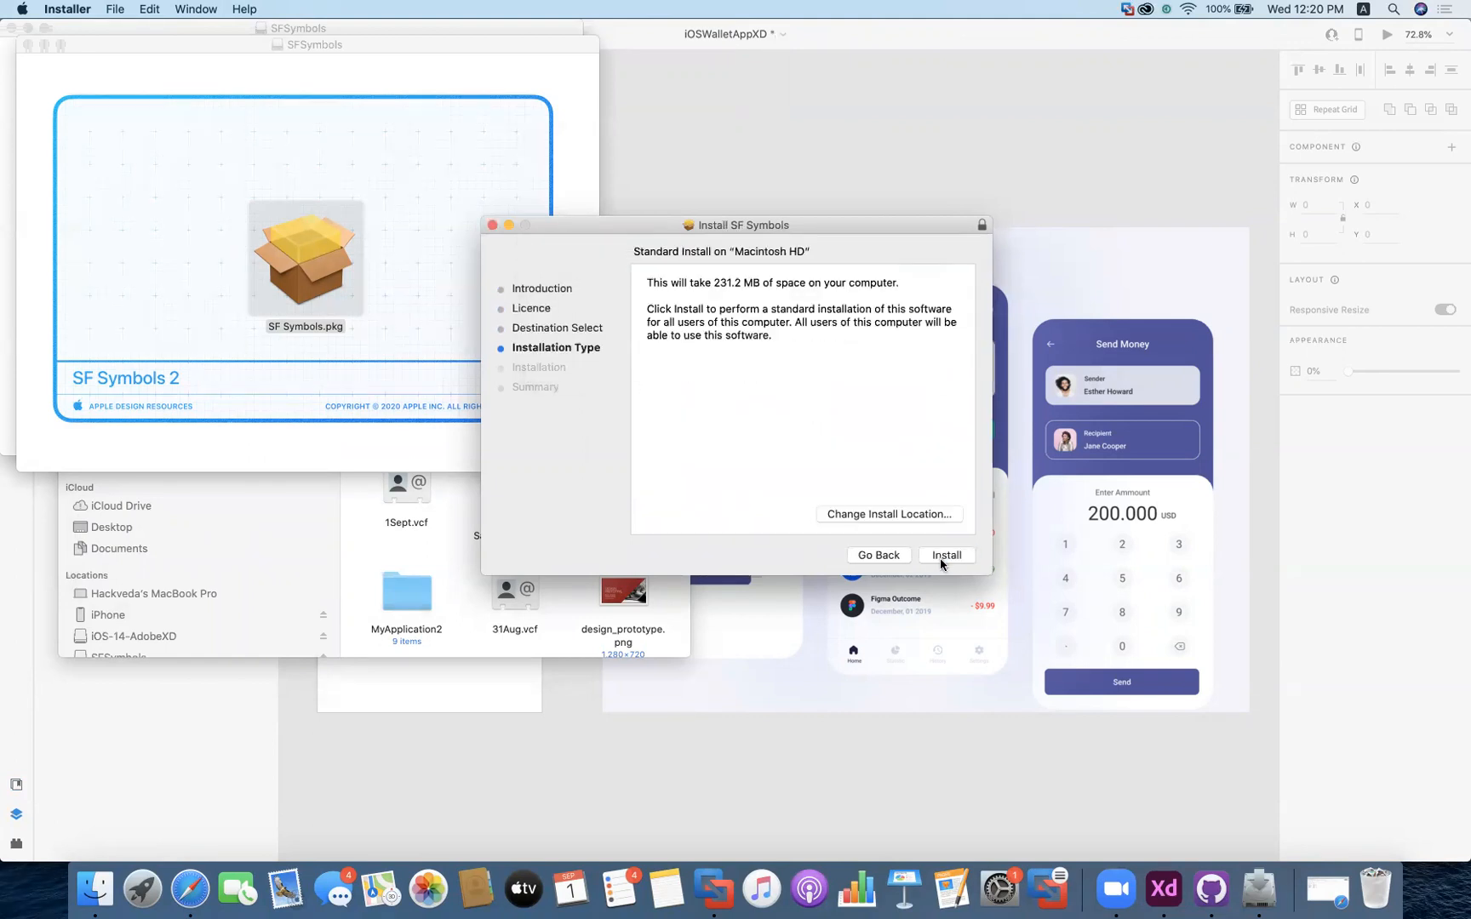
left_click(942, 561)
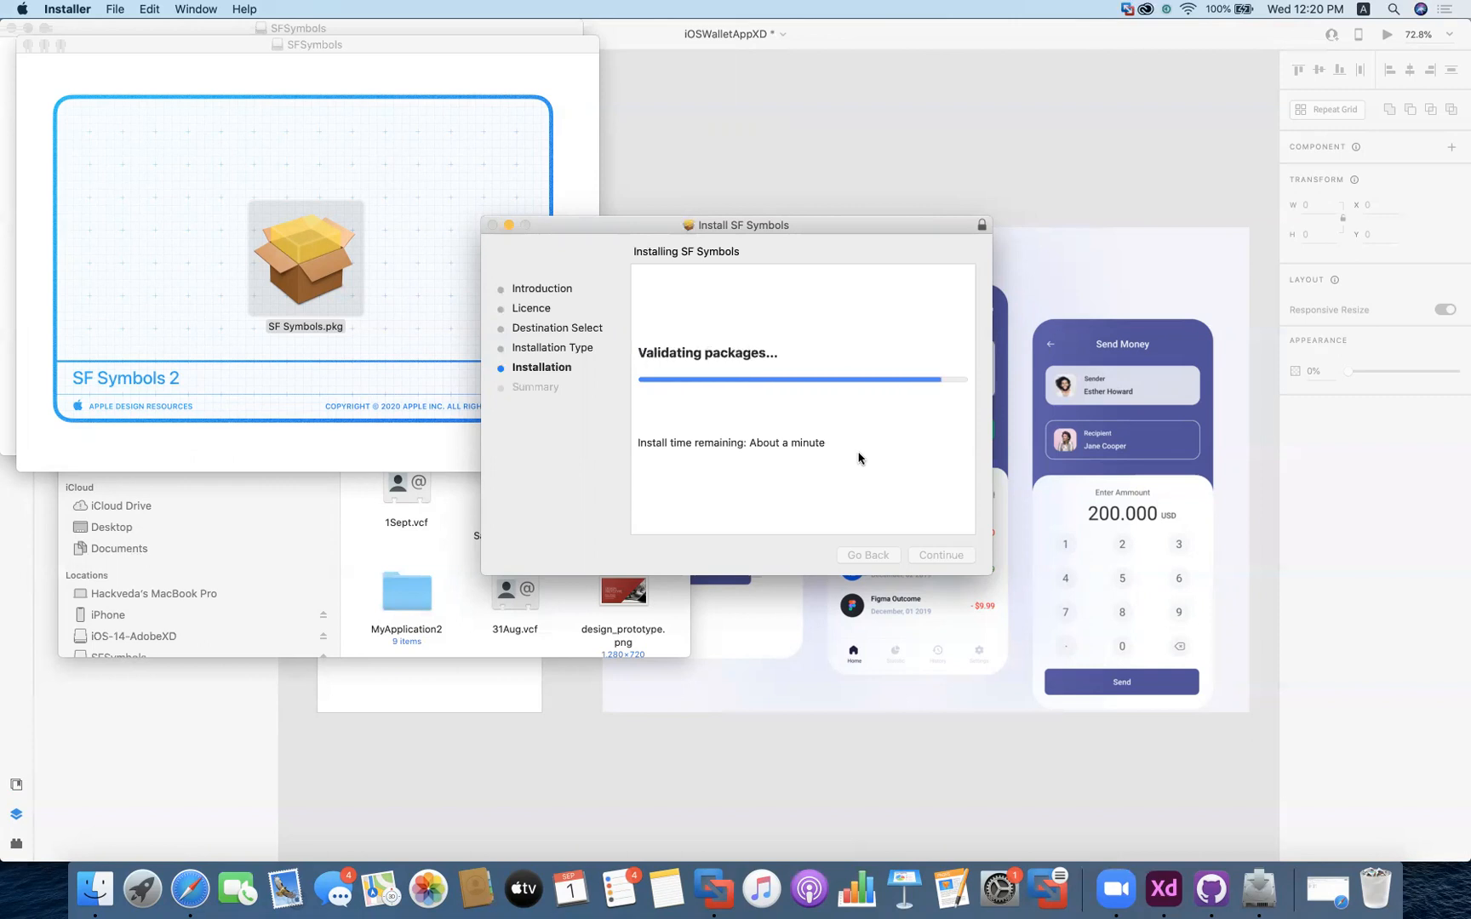
left_click(949, 556)
left_click(814, 323)
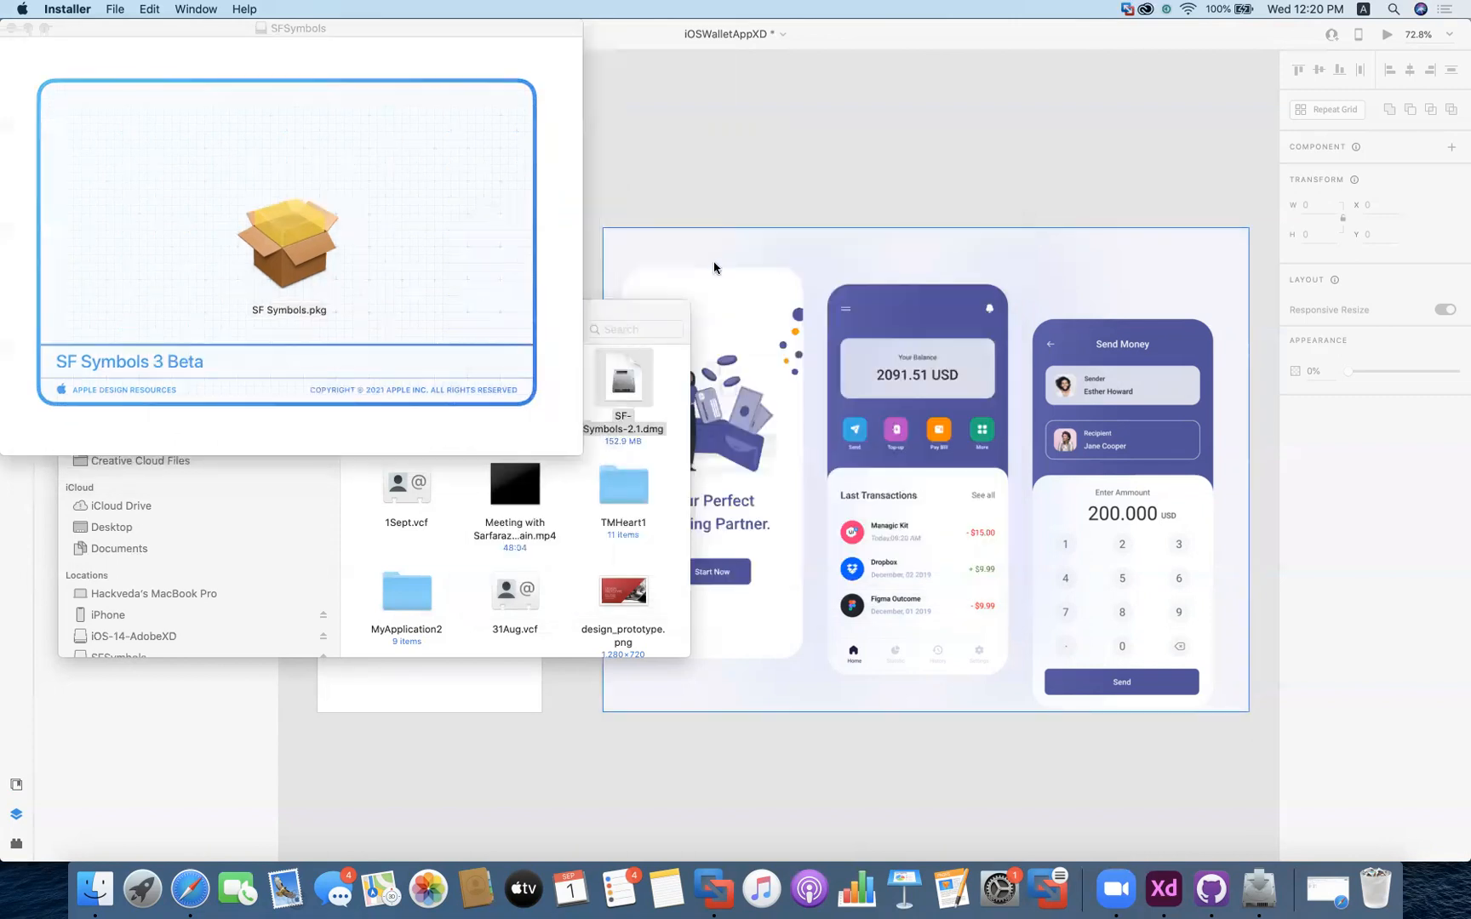
Launch the SF Symbols 3 Beta package, agree to its licence and install it for all users of this computer
left_click(278, 248)
double_click(277, 249)
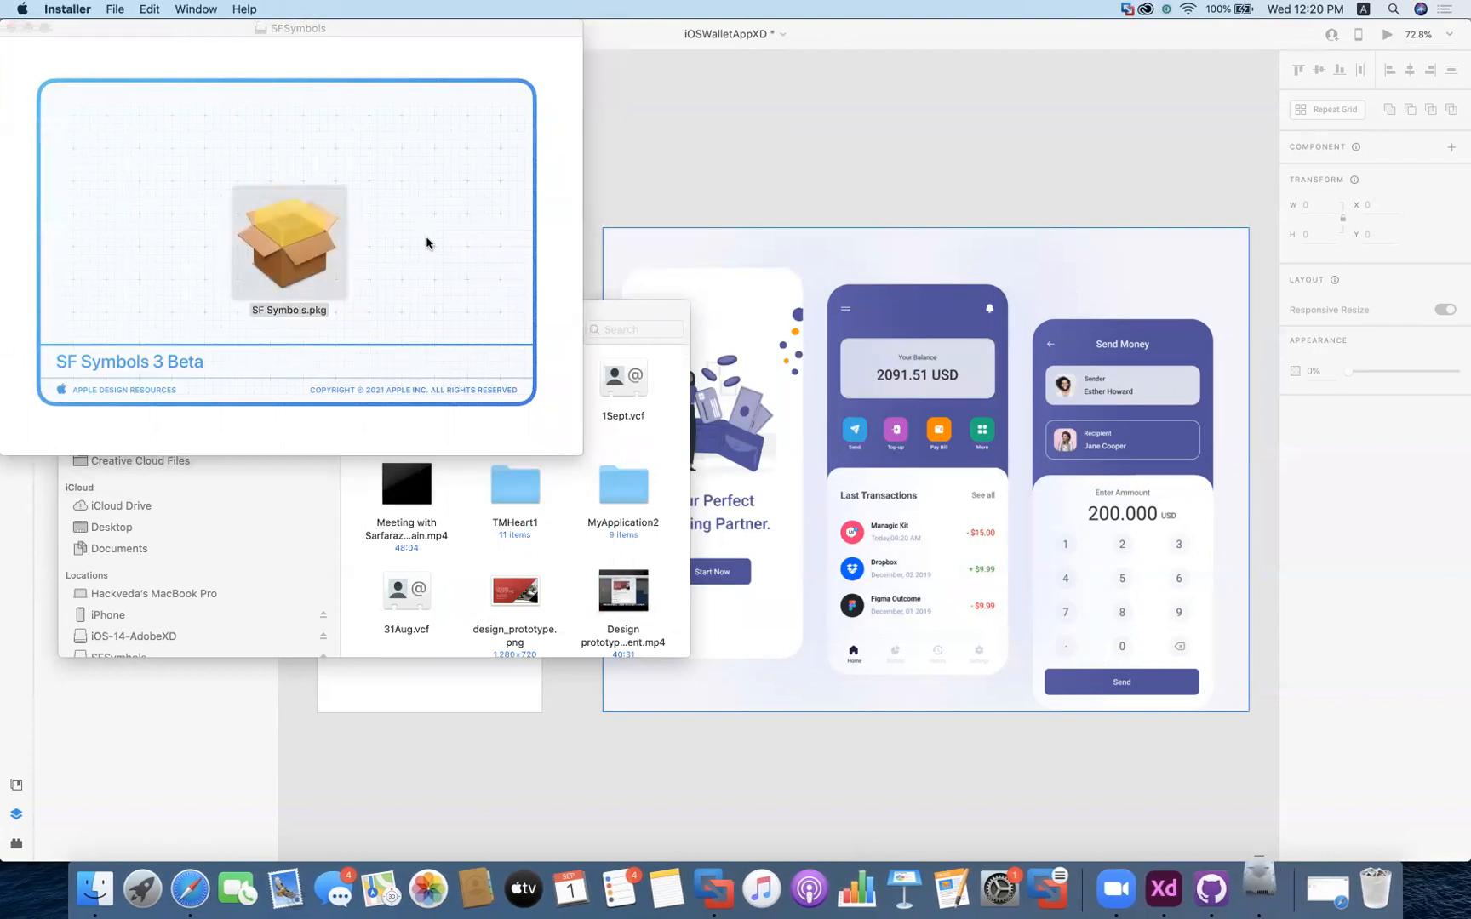
left_click(930, 558)
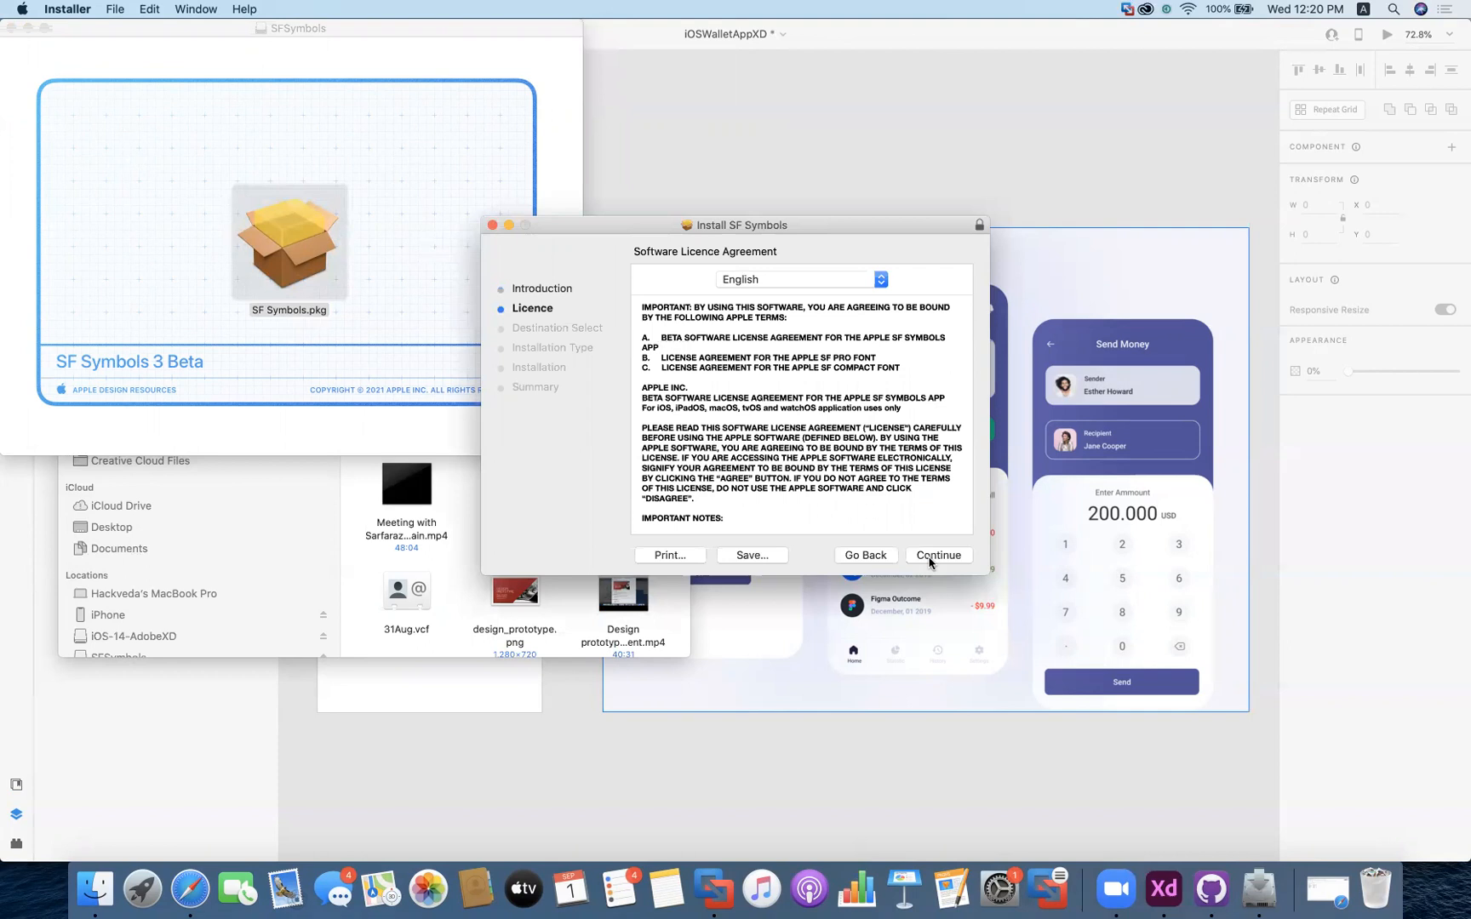
left_click(932, 558)
left_click(907, 357)
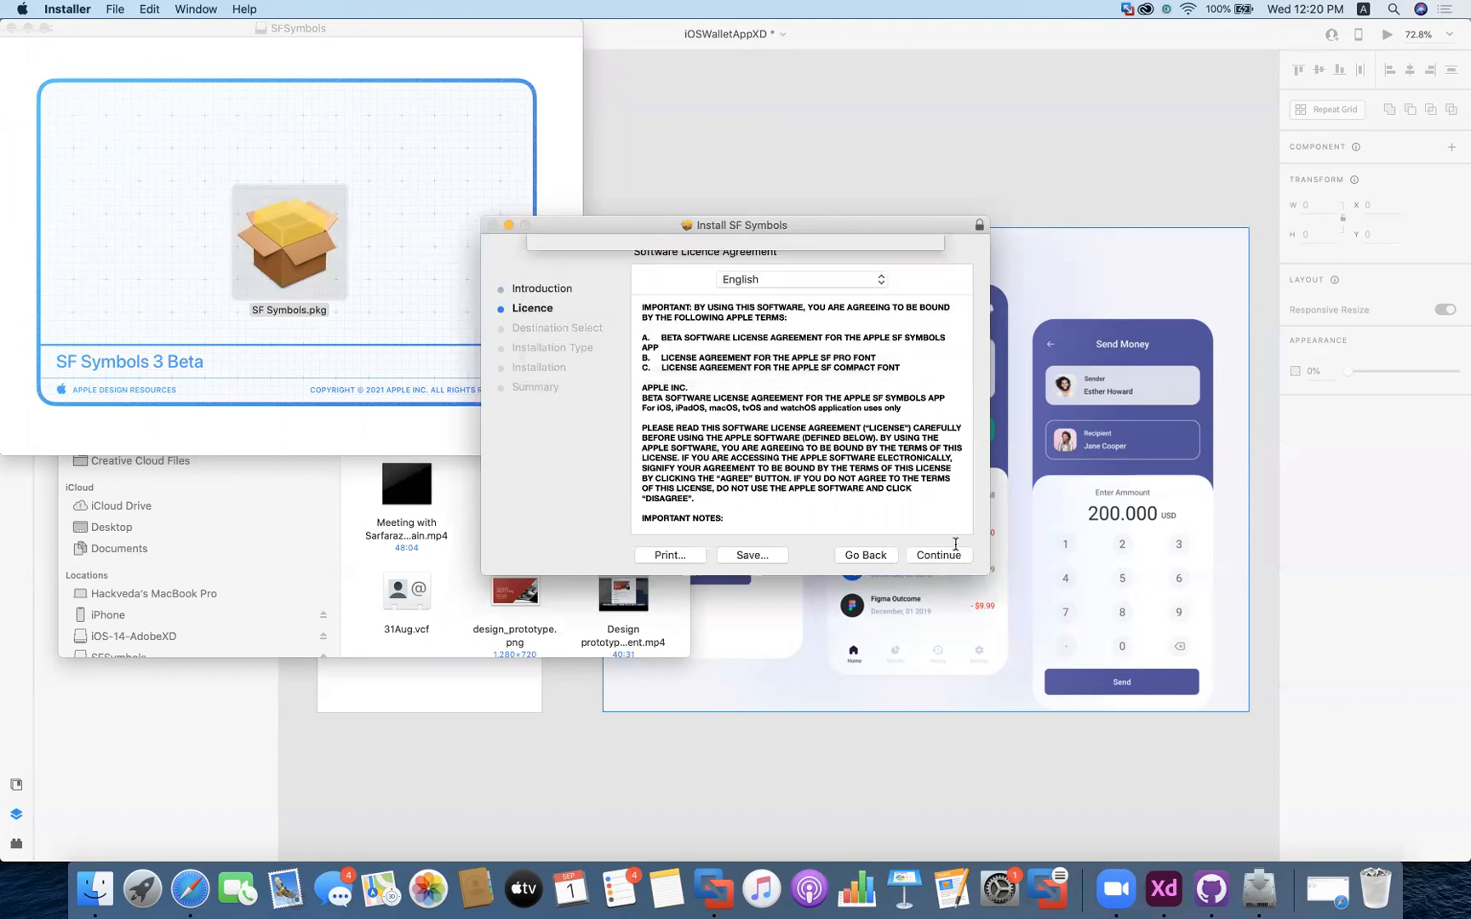
left_click(938, 556)
left_click(939, 555)
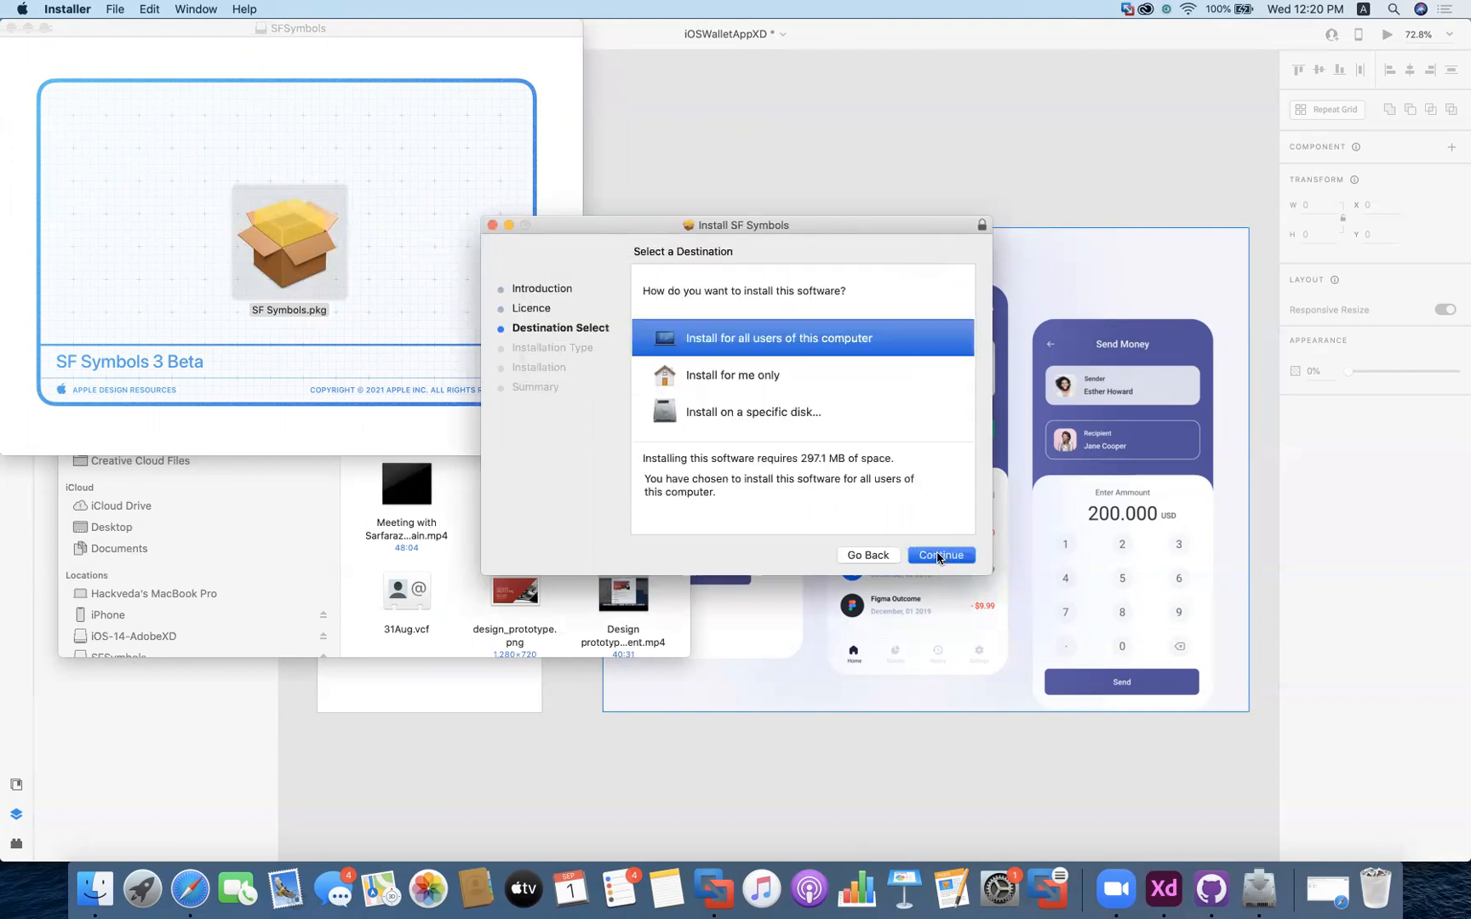
left_click(939, 556)
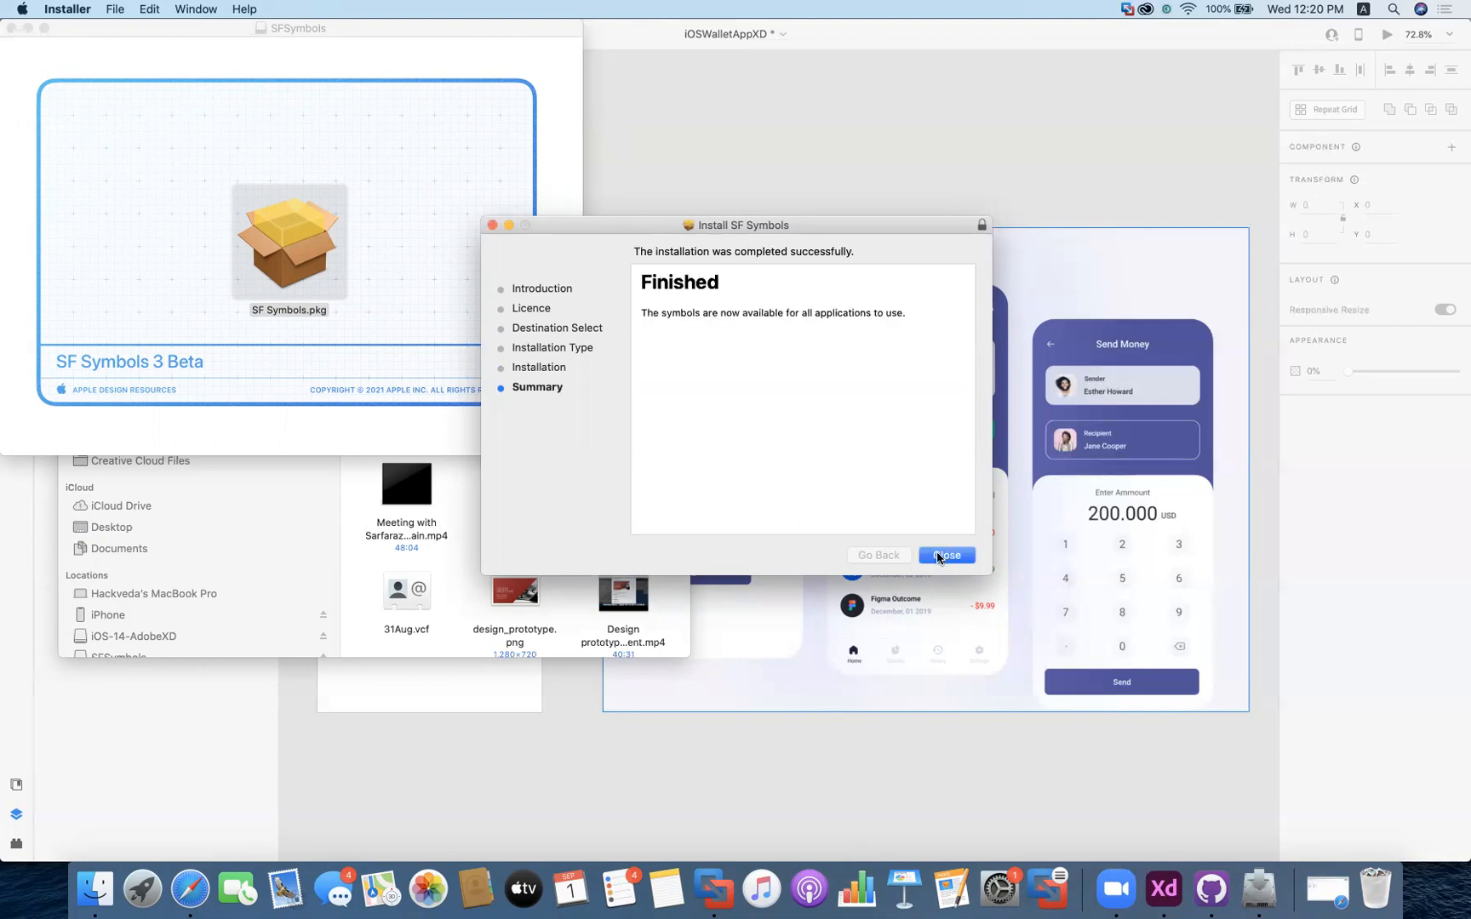
Close the finished SF Symbols 3 Beta installer, move it to the Bin and close the Downloads window
left_click(945, 555)
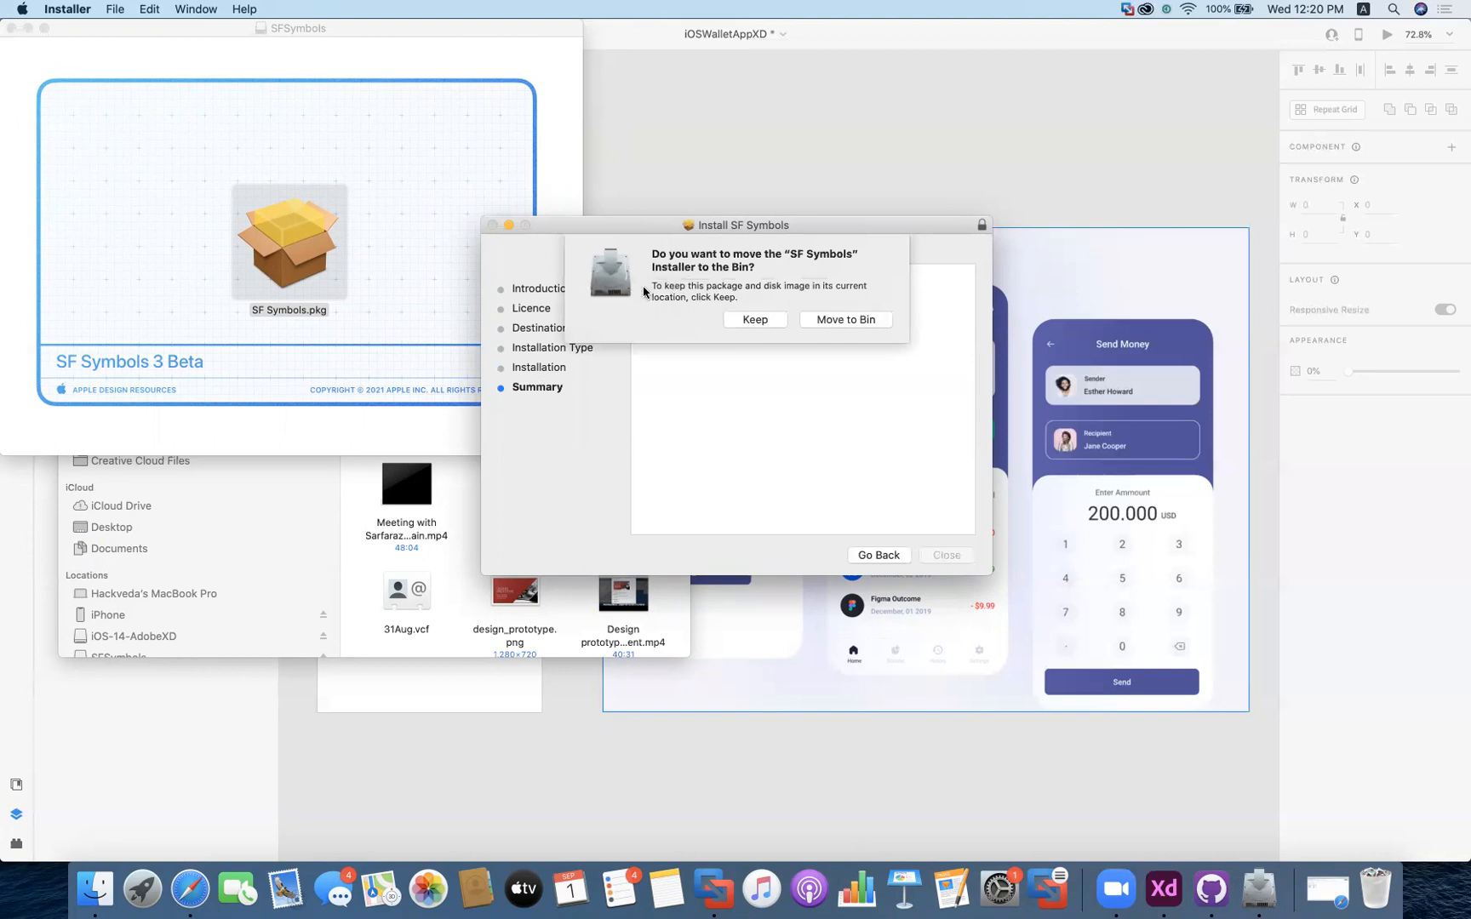
left_click(825, 319)
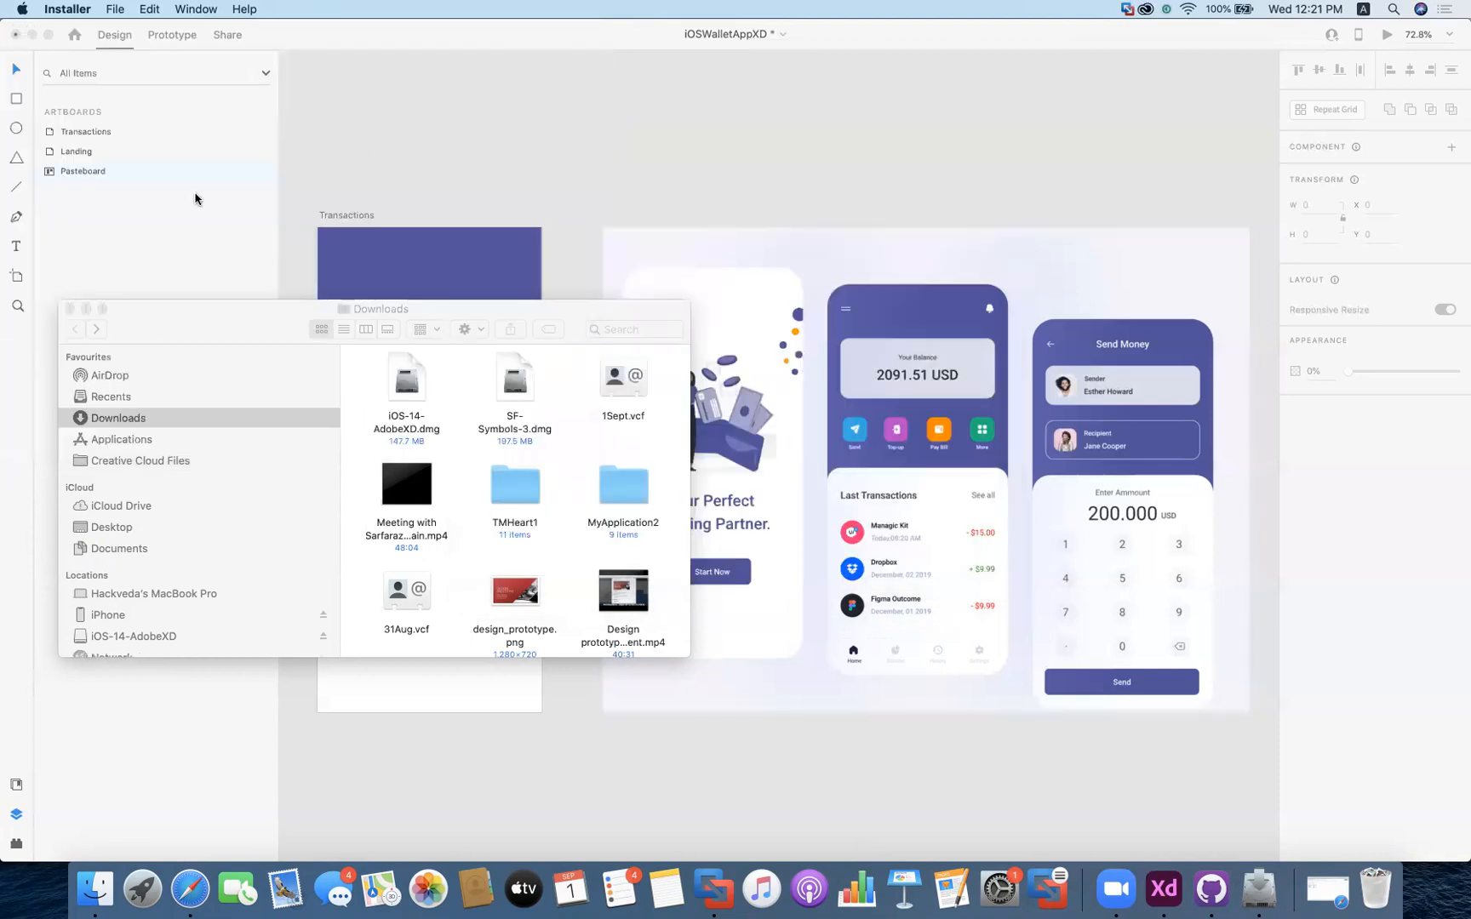
left_click(202, 316)
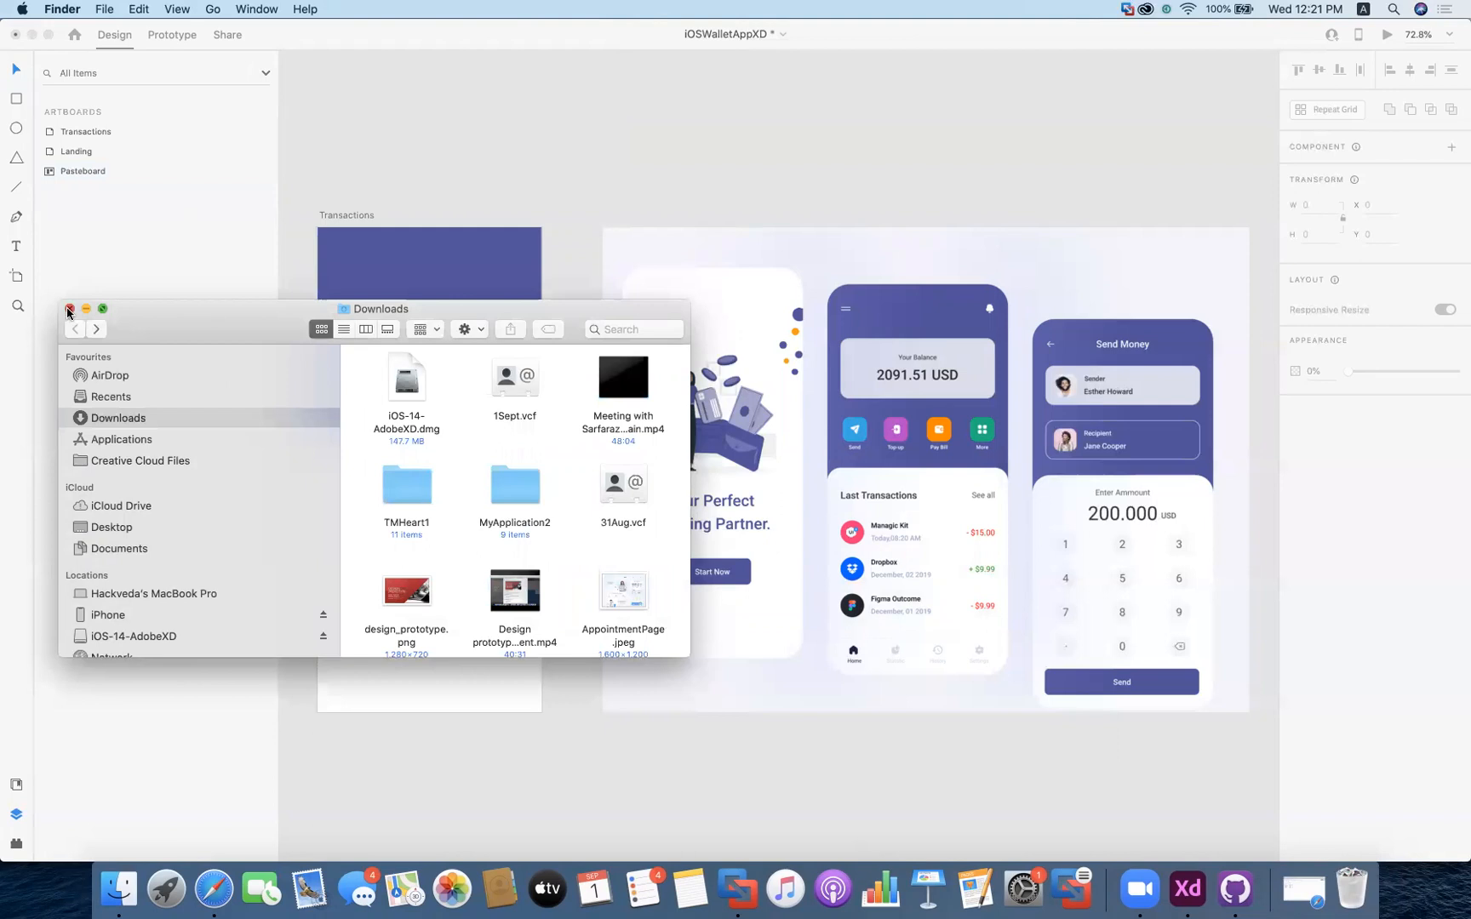
left_click(69, 309)
Open the Material Design UI kit resources from Adobe XD in Safari and go to the Material Icons library
left_click(68, 81)
left_click(85, 9)
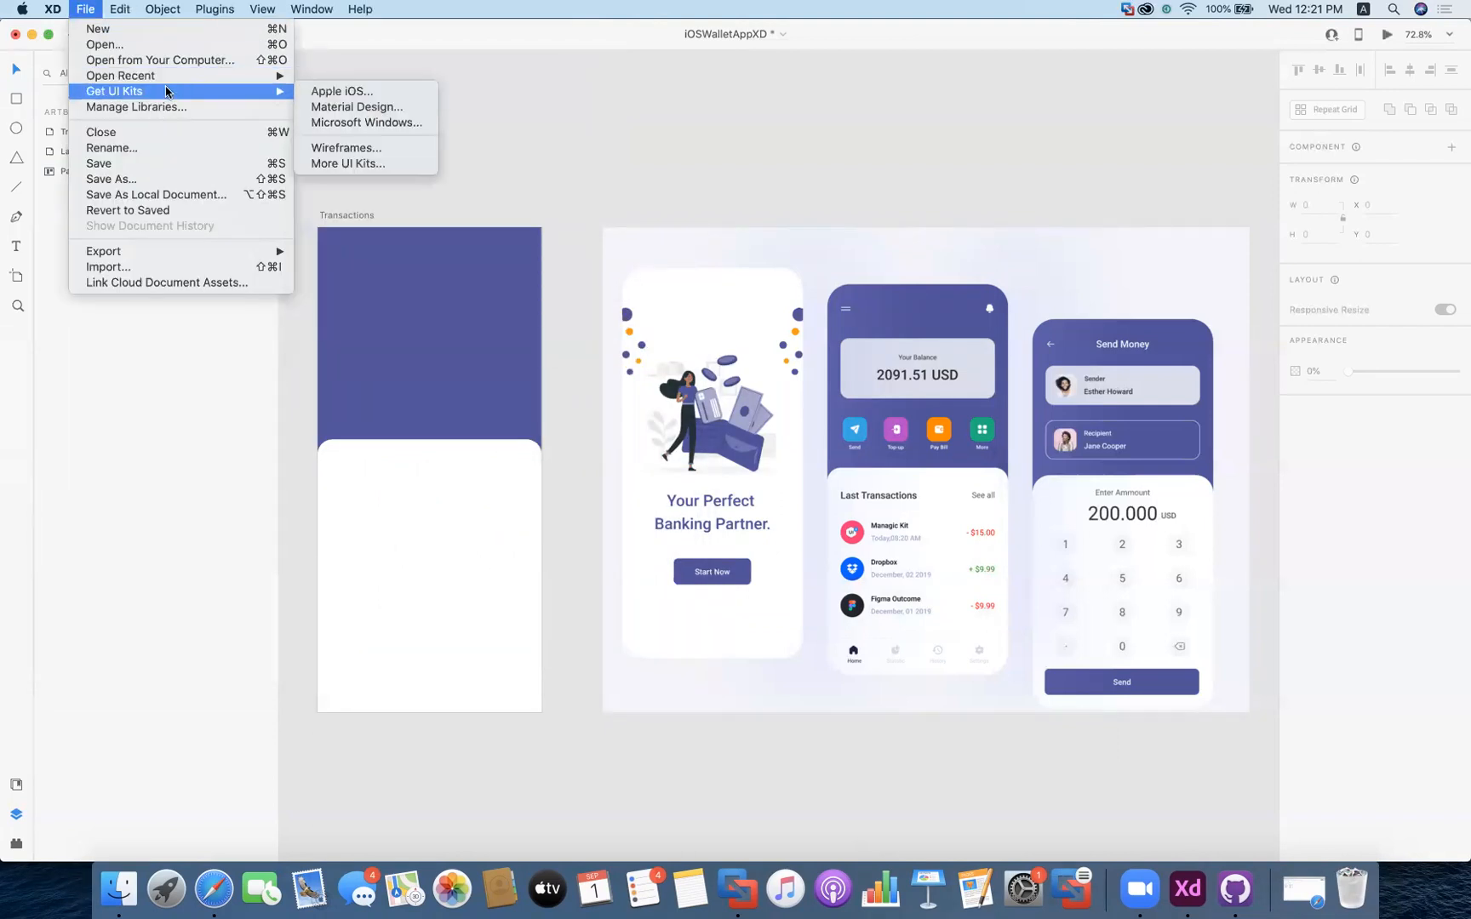
mouse_move(195, 80)
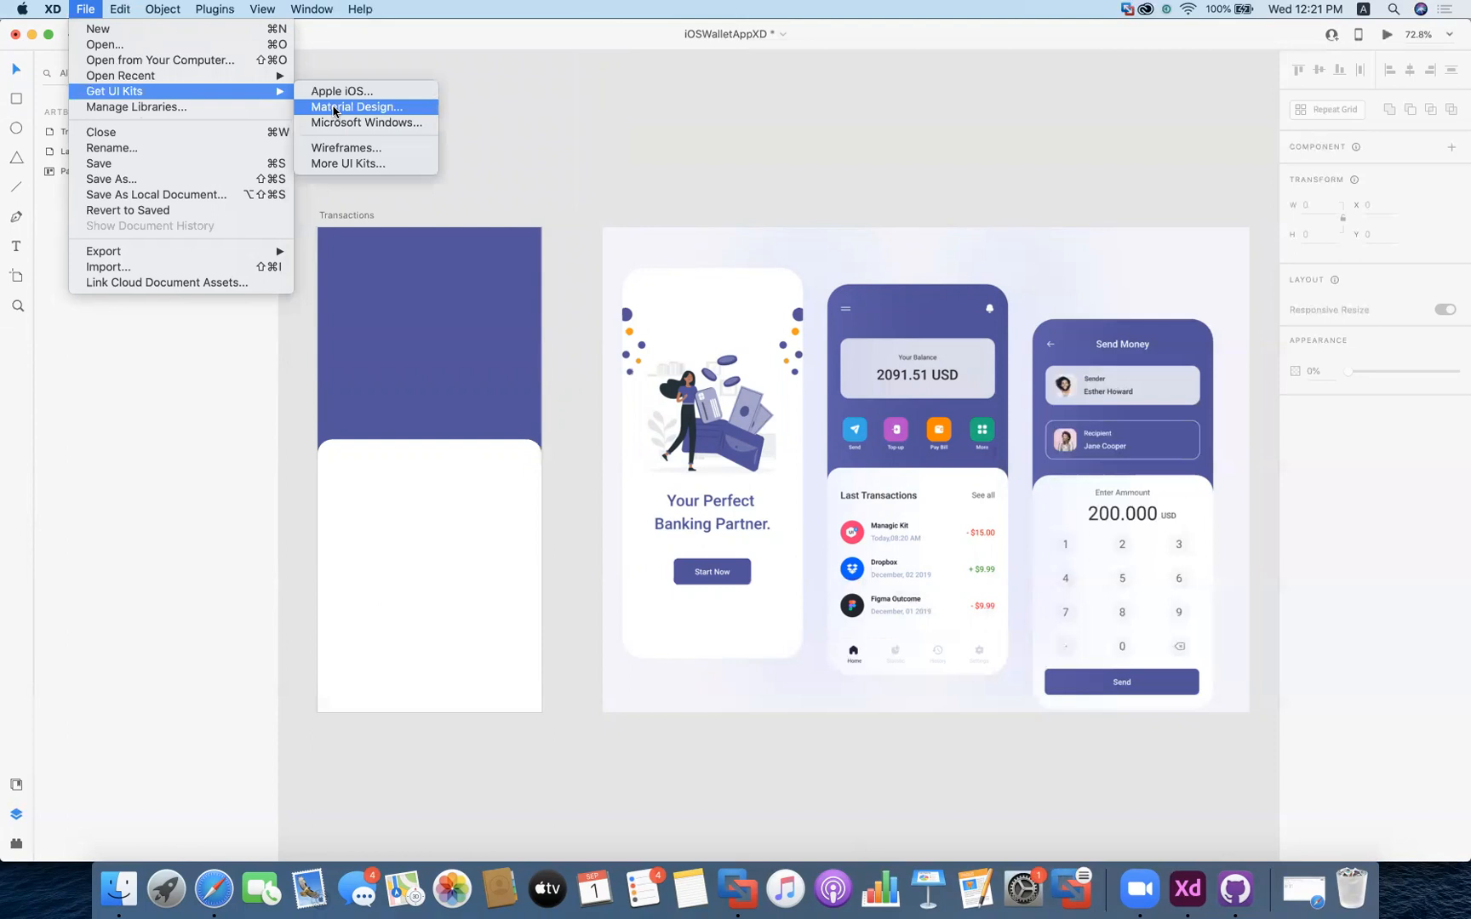
left_click(335, 108)
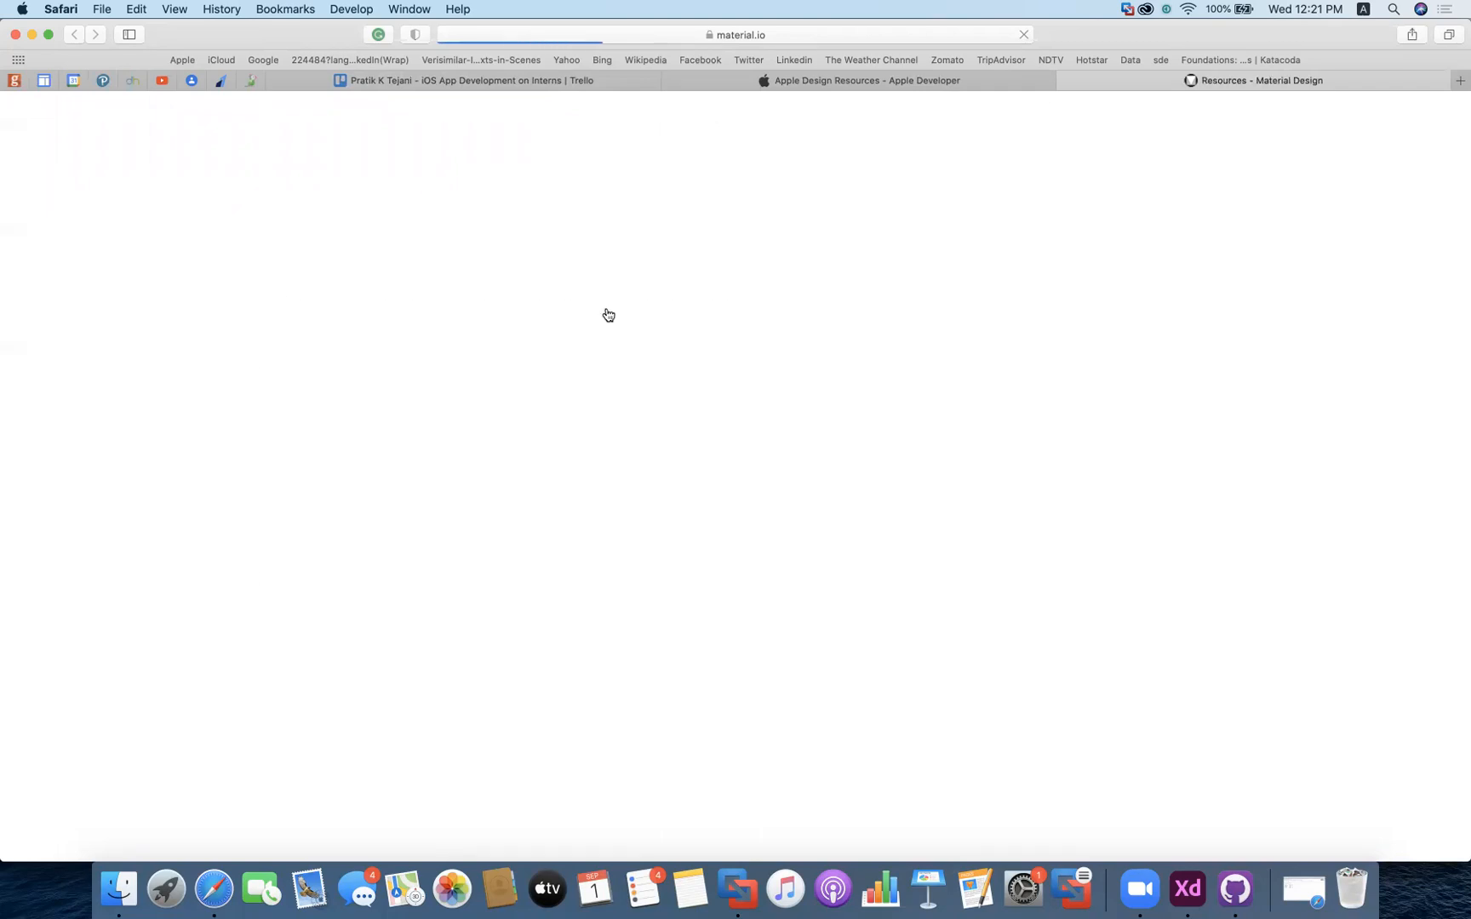
scroll(656, 307, "down", 2)
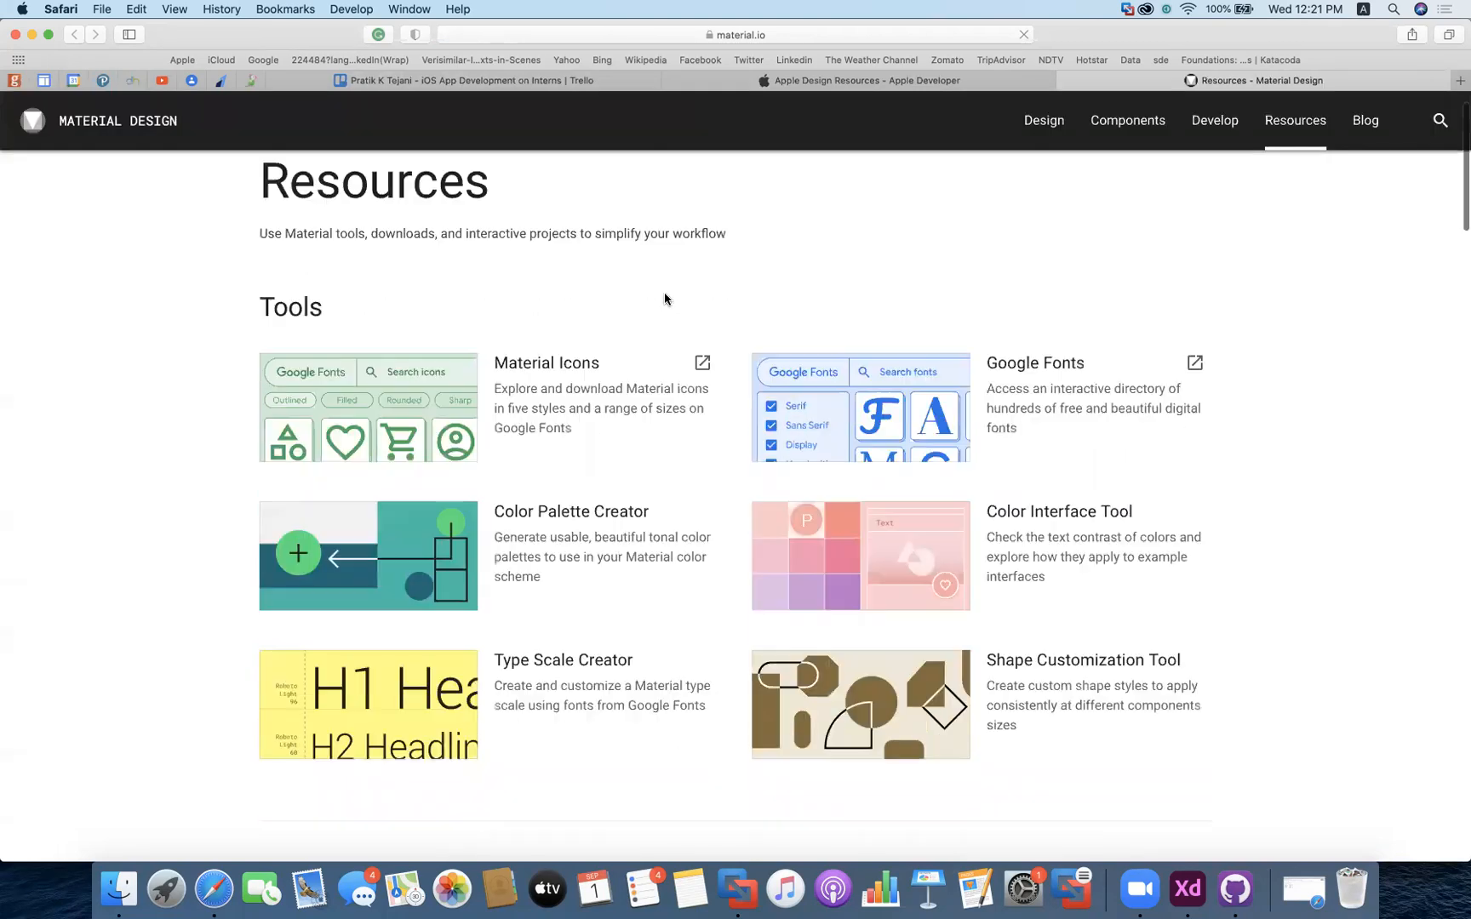
scroll(613, 396, "down", 1)
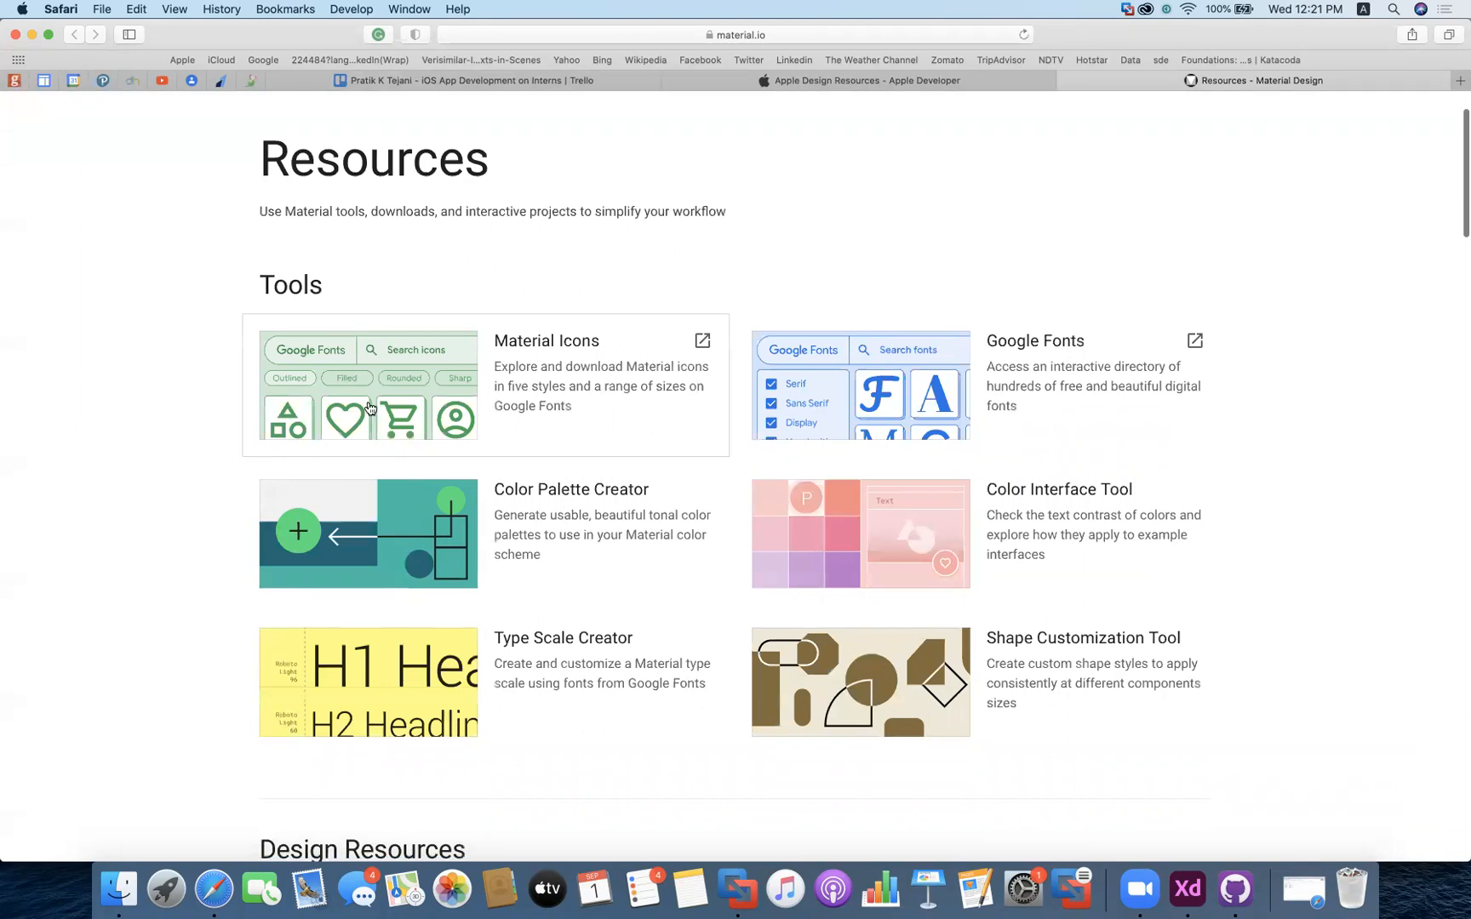
left_click(551, 342)
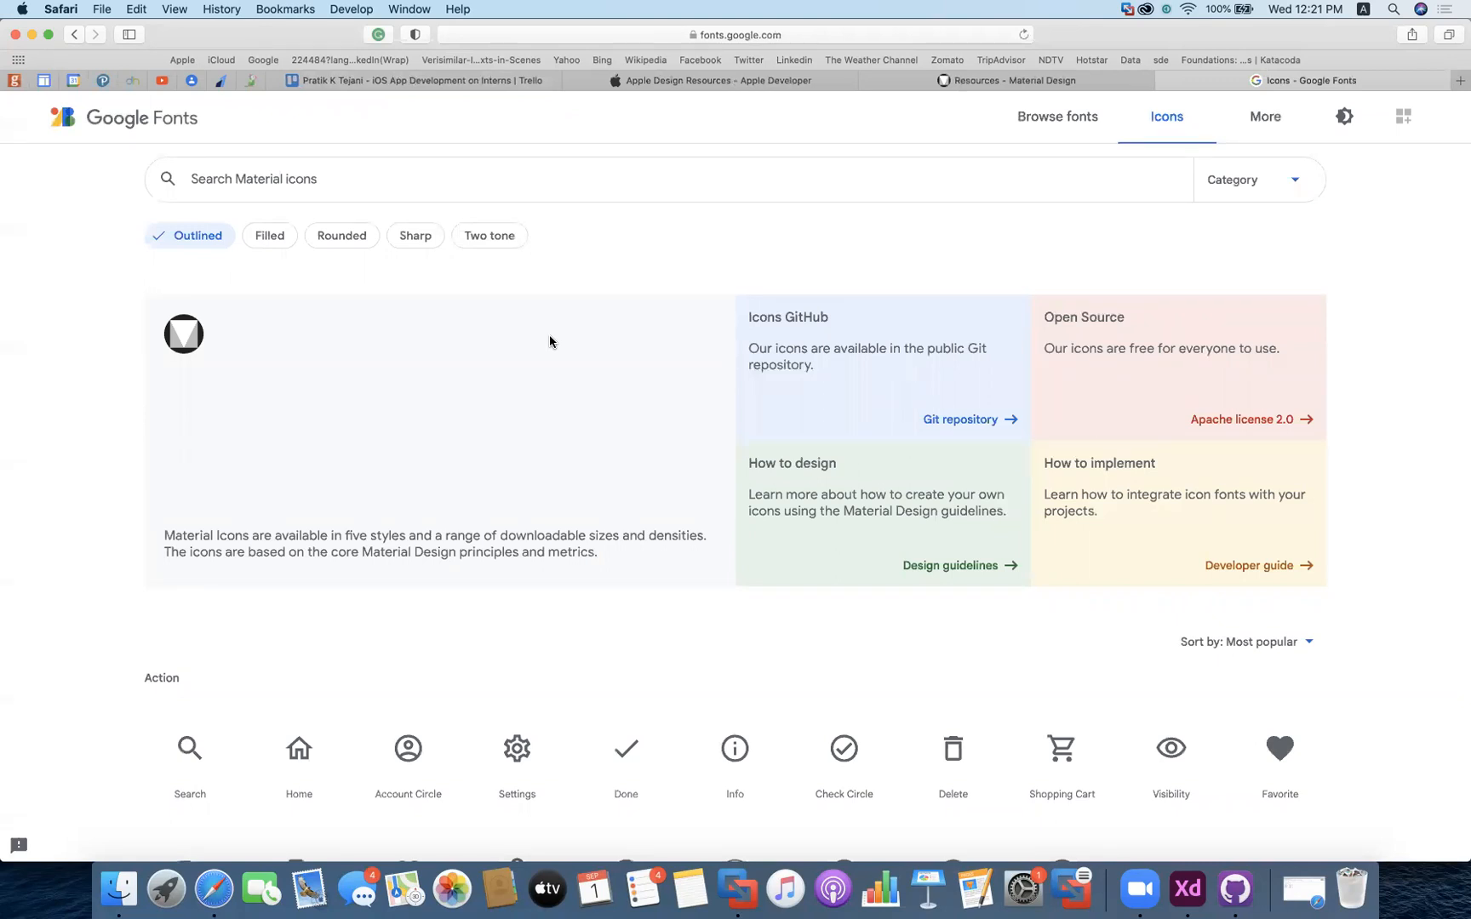
Look through the outlined Material icons on Google Fonts, then return to the start of the page
scroll(550, 341, "down", 5)
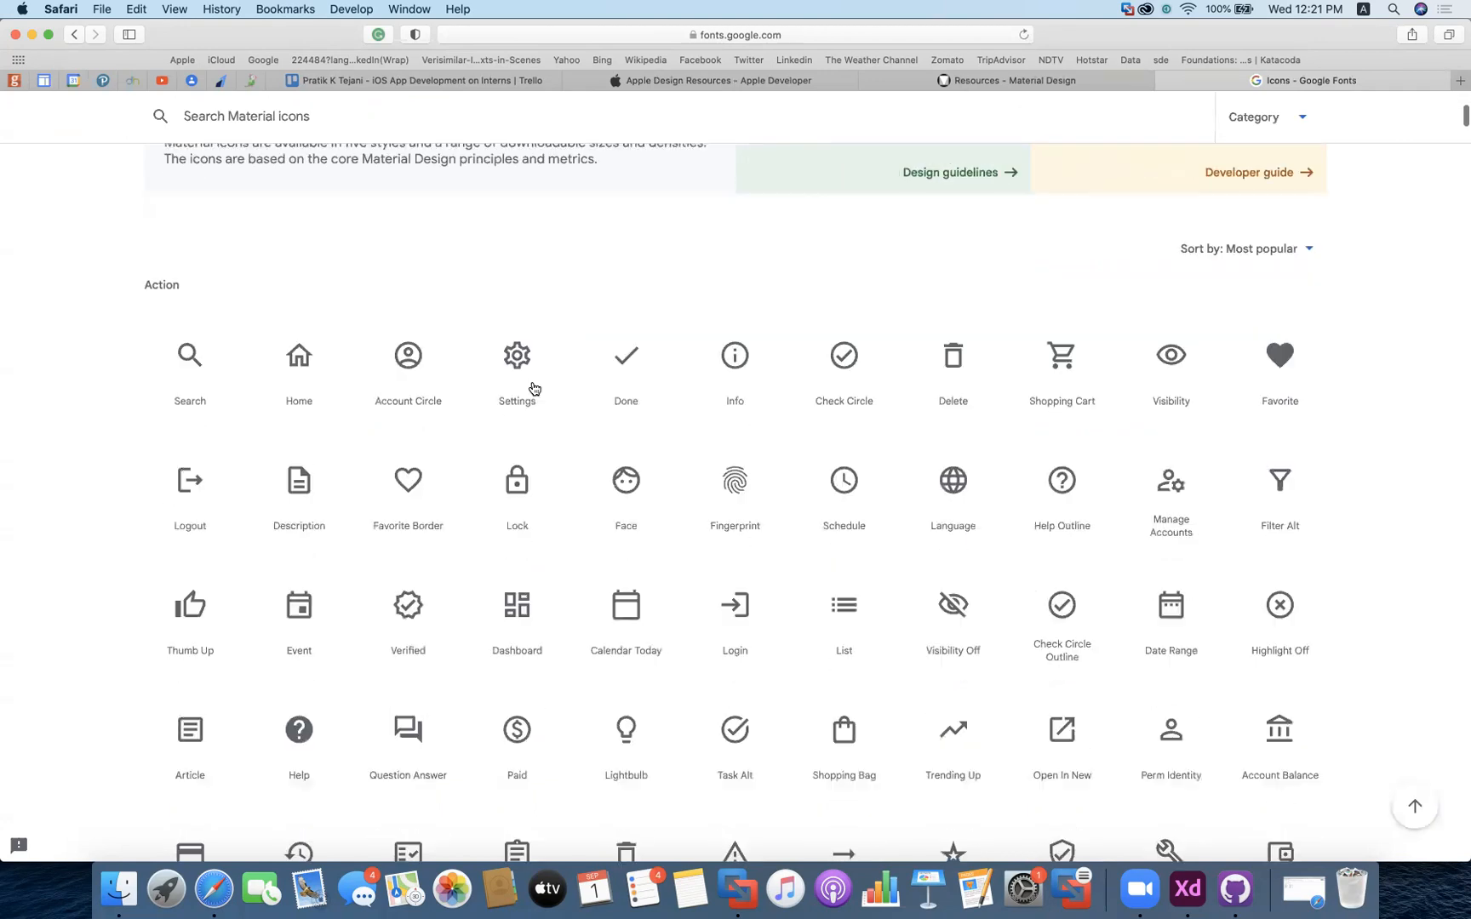
scroll(413, 494, "down", 3)
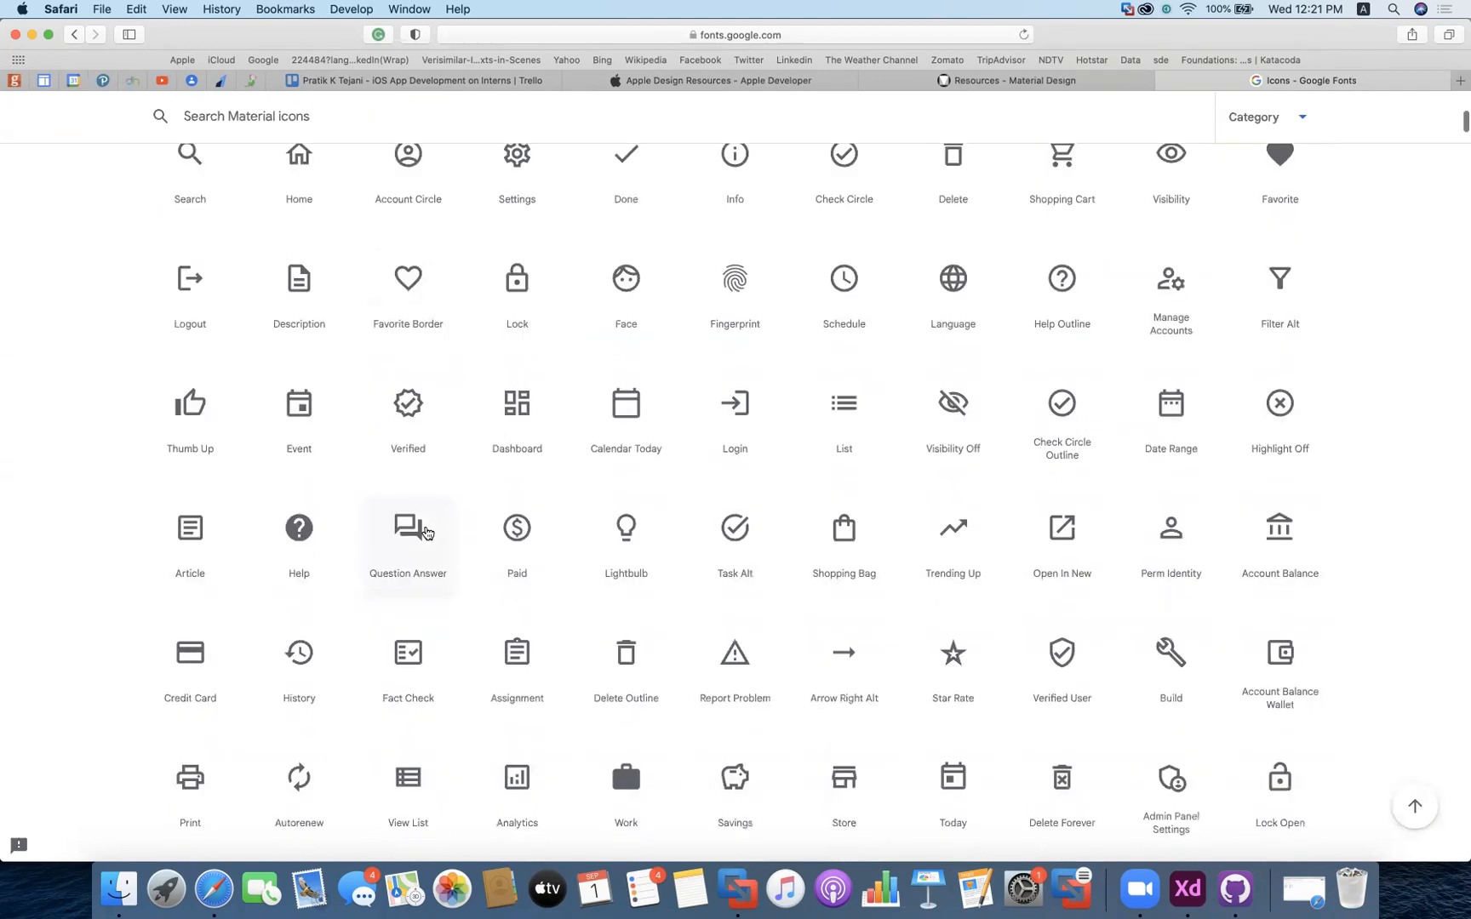
scroll(738, 679, "down", 14)
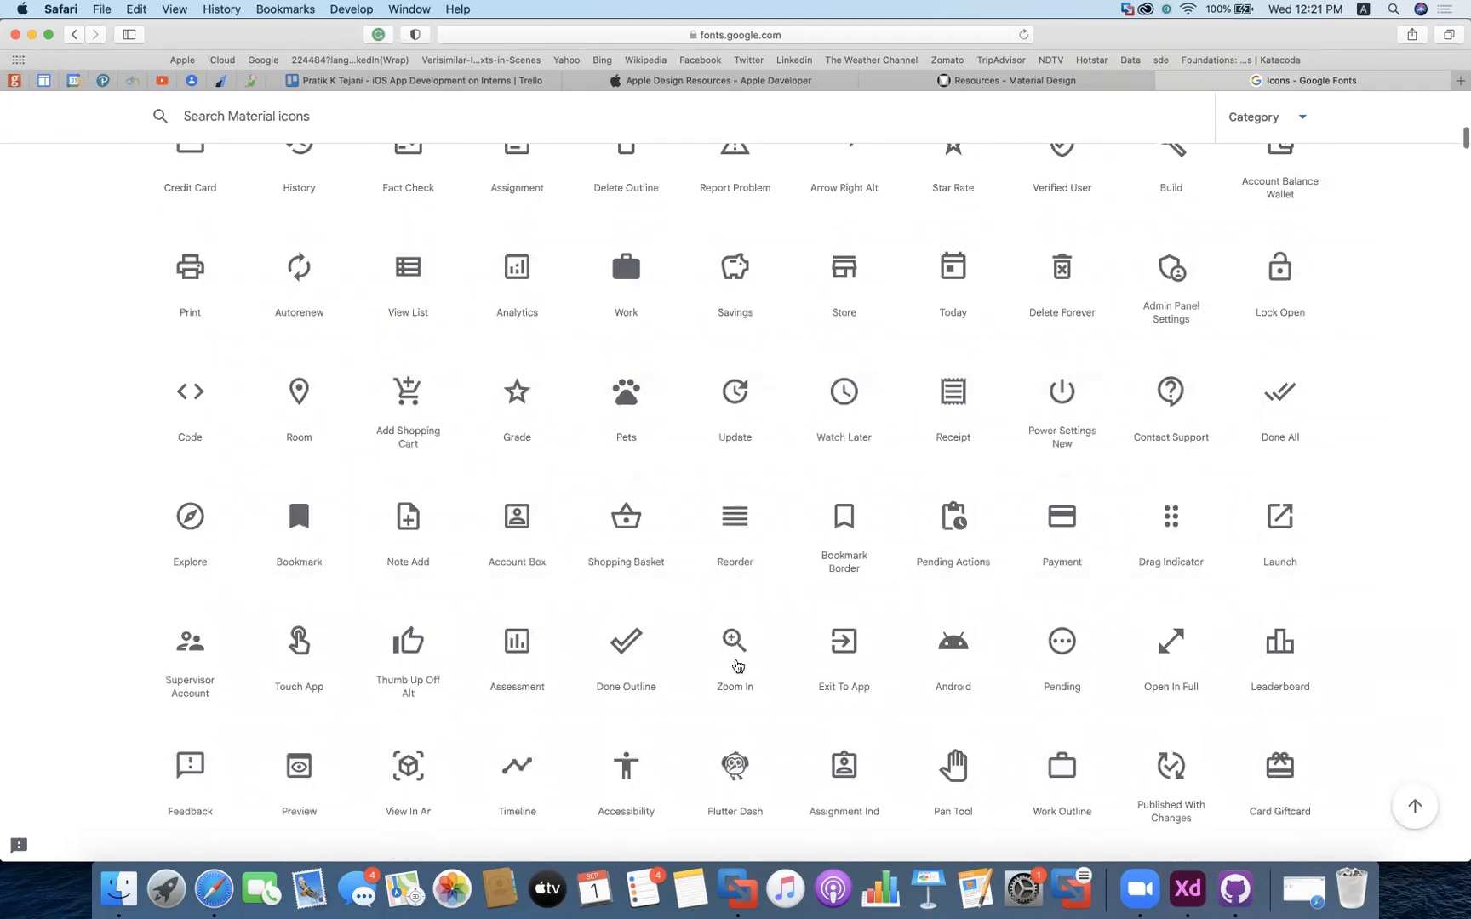
scroll(737, 660, "down", 14)
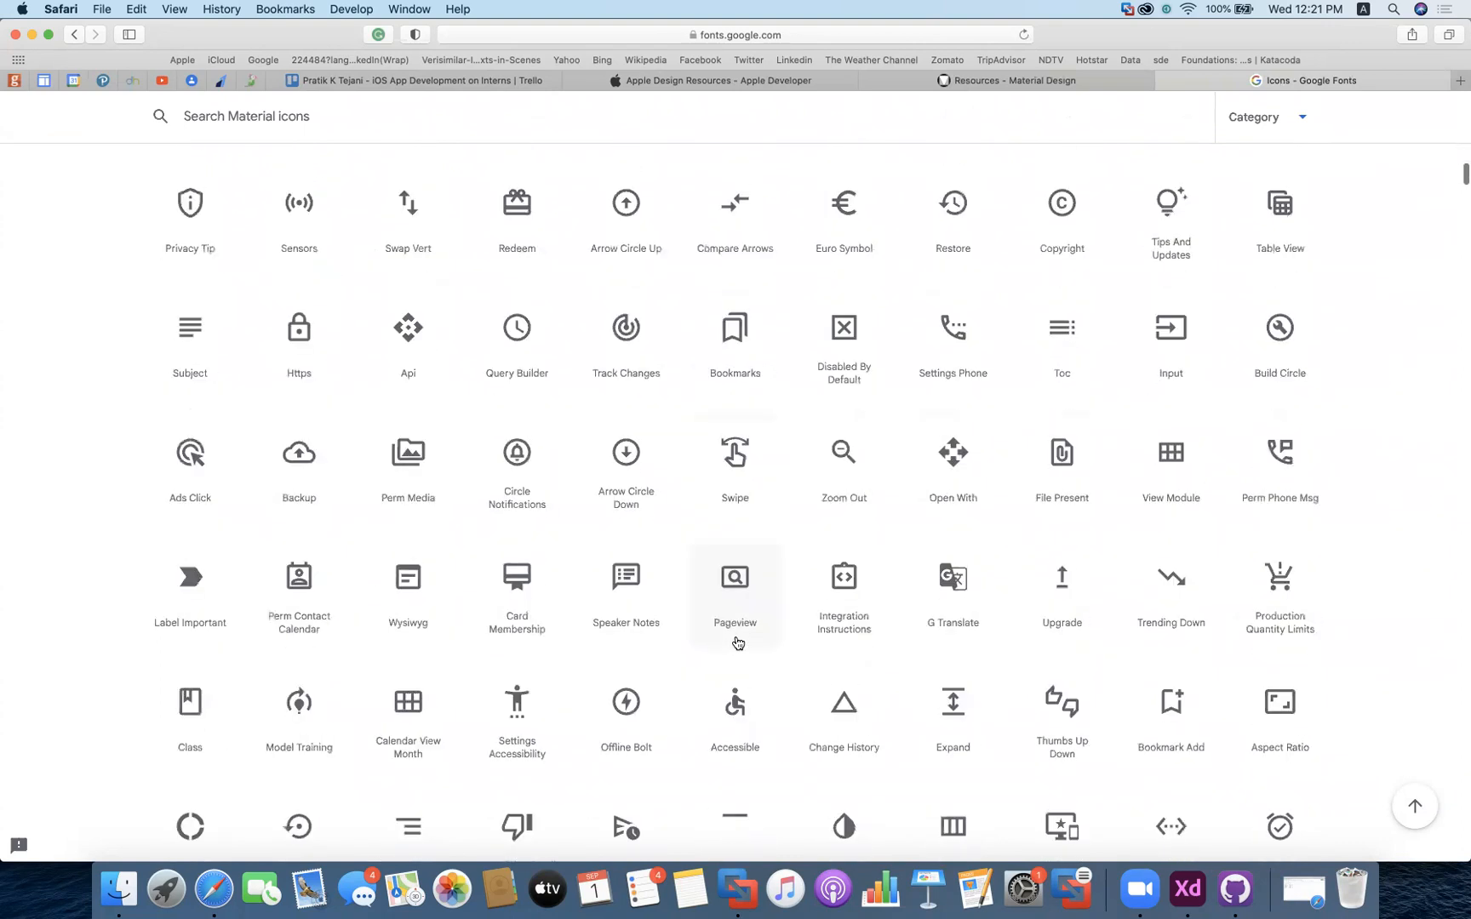
scroll(738, 621, "down", 15)
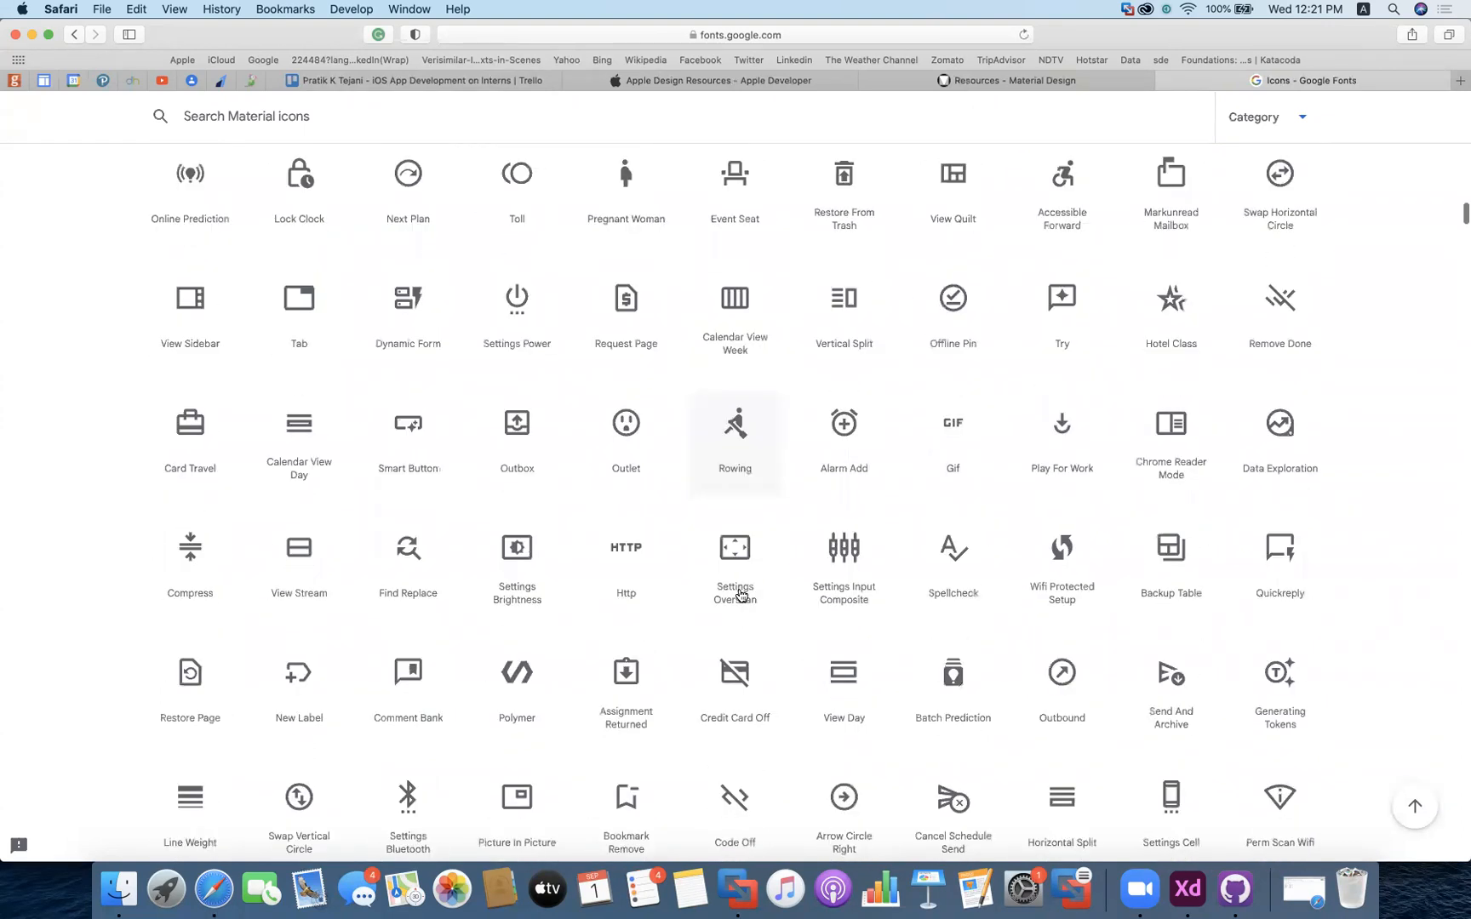
scroll(742, 573, "down", 11)
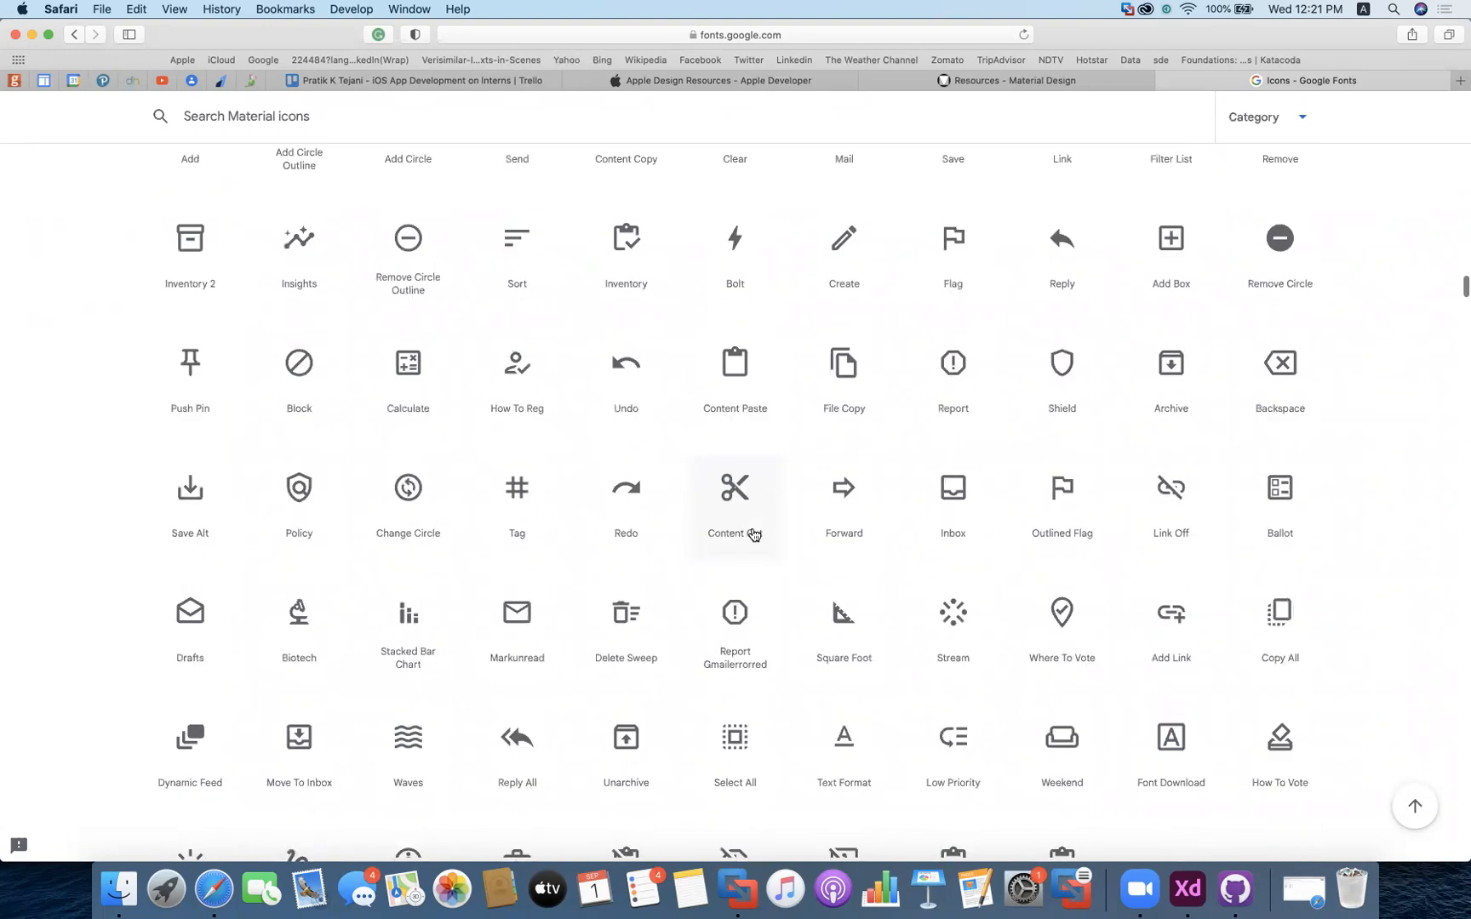
scroll(753, 535, "up", 20)
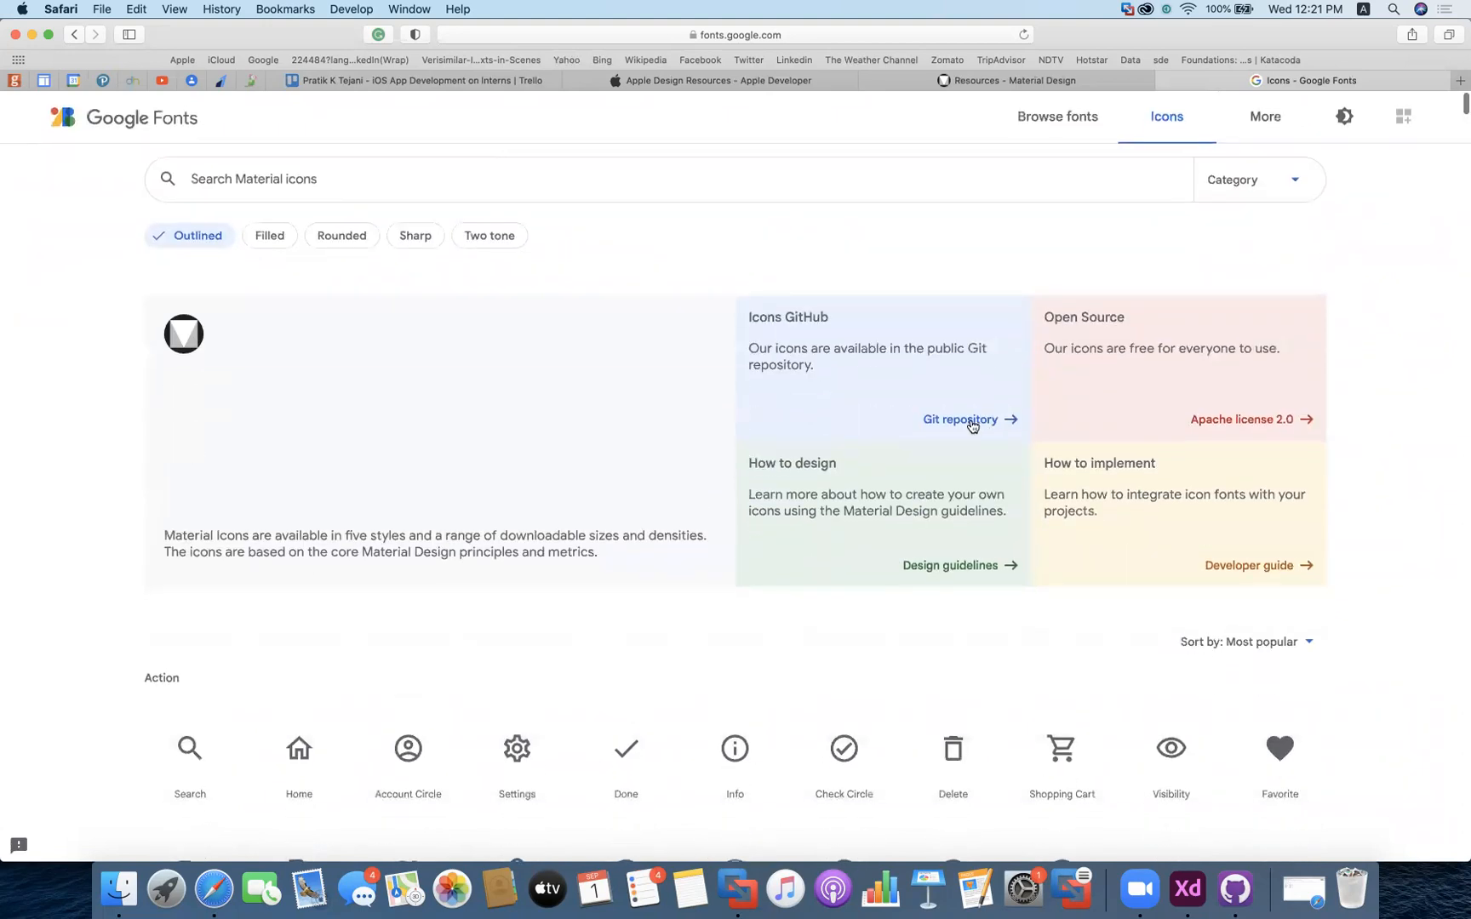
Open the Material icons Git repository, look through its folders and README, and return to the Google Fonts icons page
left_click(973, 421)
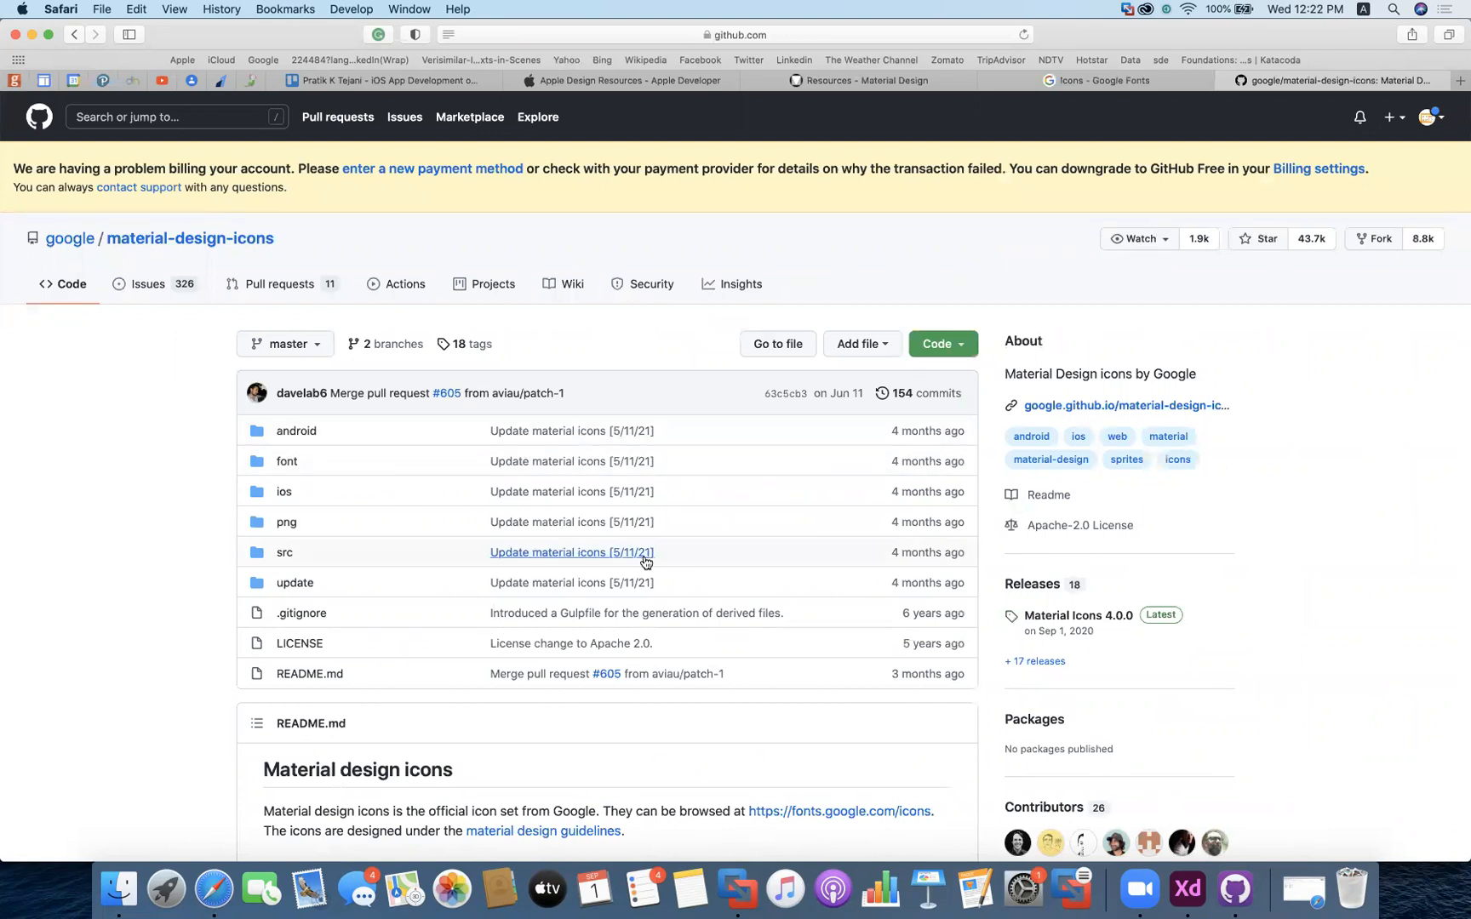
scroll(644, 549, "down", 5)
scroll(645, 548, "up", 1)
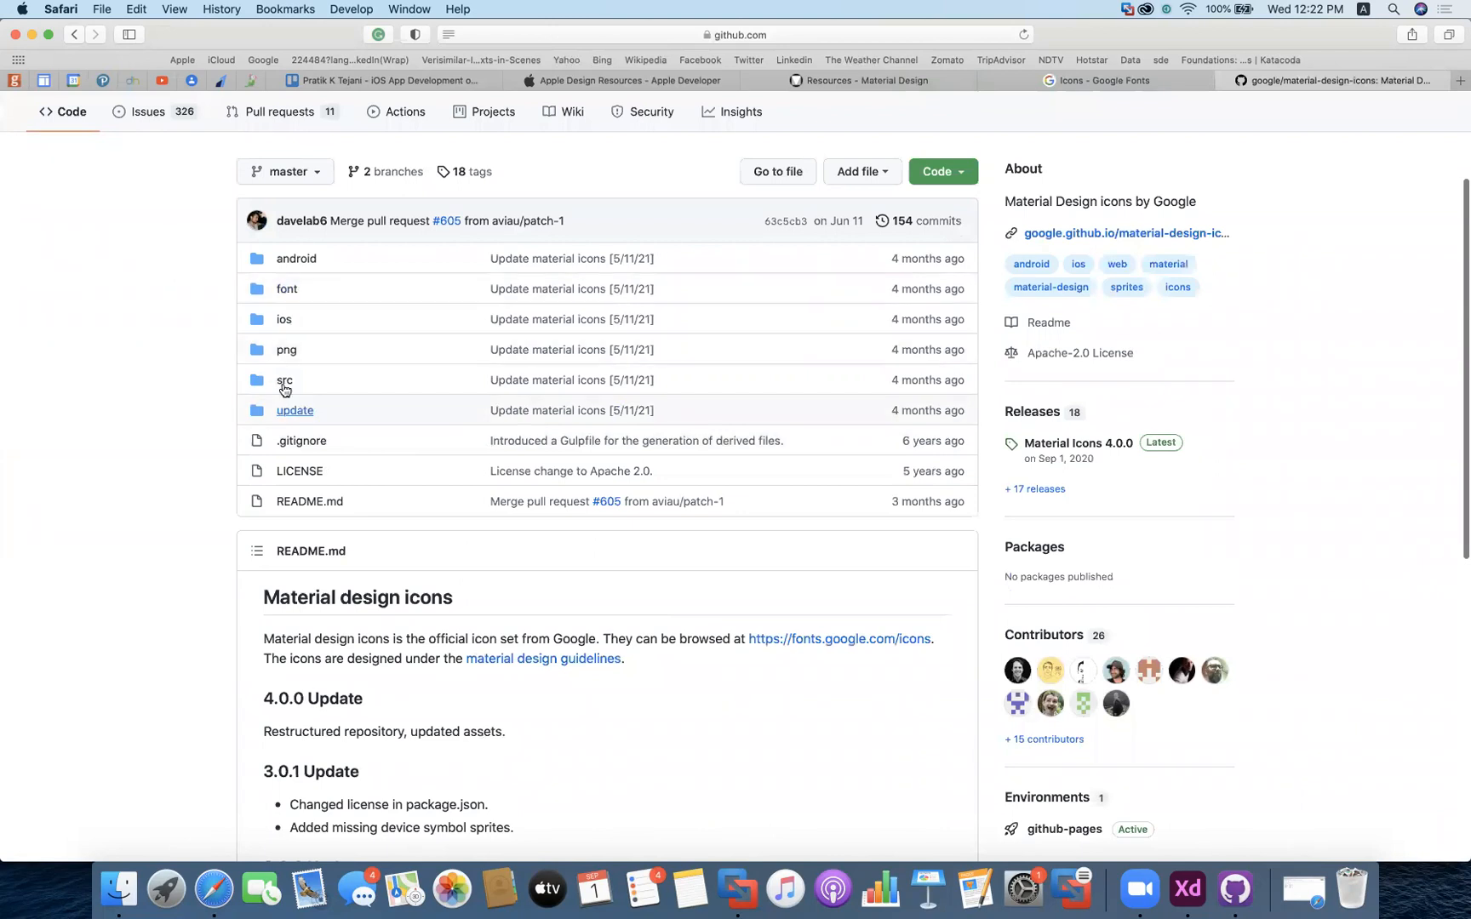
scroll(405, 430, "down", 6)
scroll(404, 421, "down", 6)
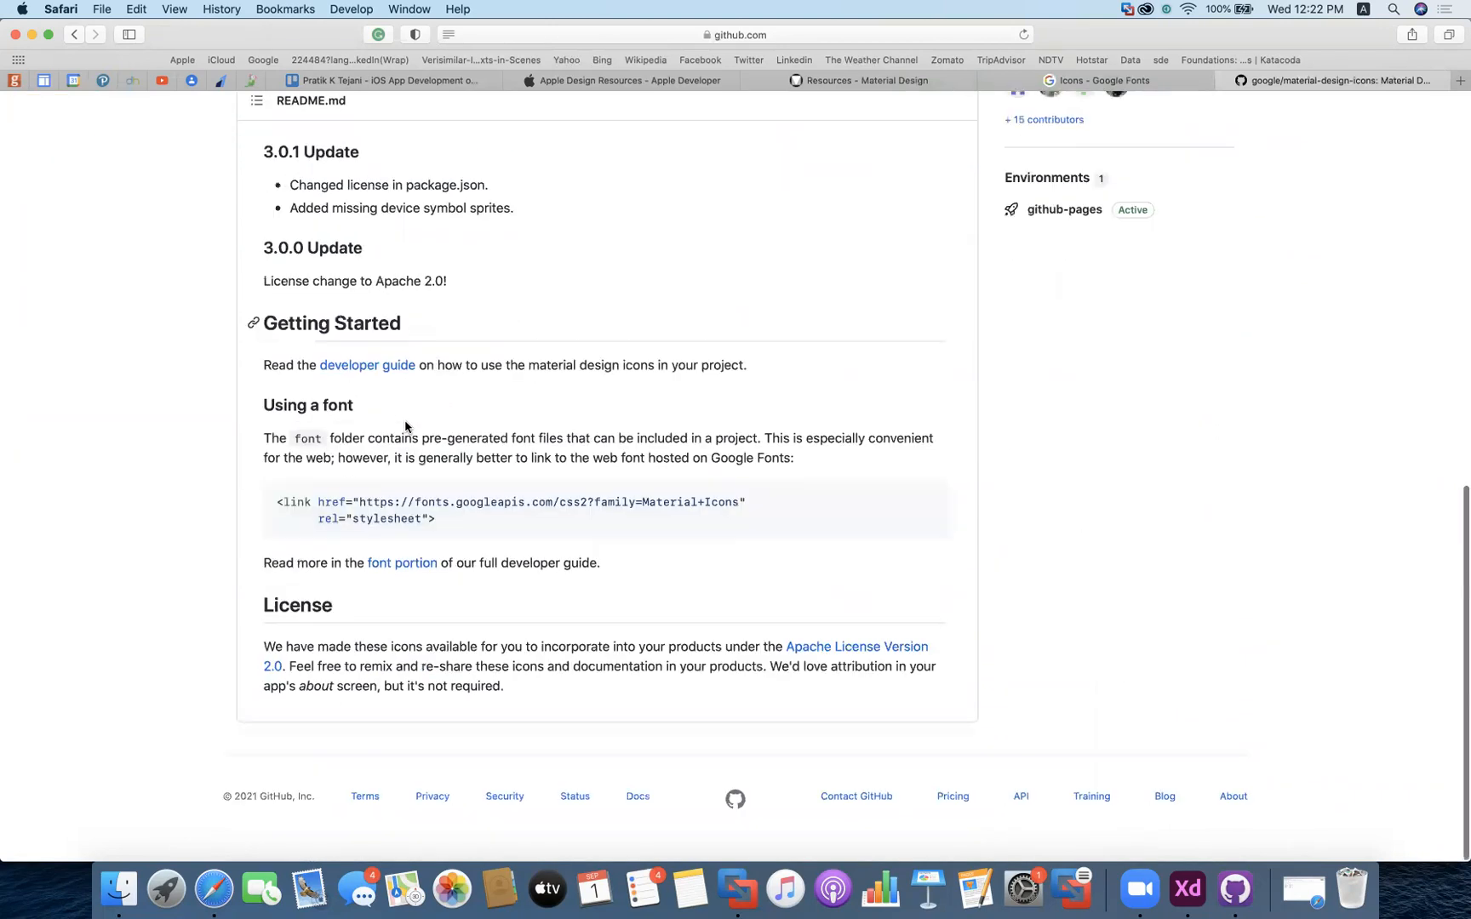
scroll(404, 422, "up", 15)
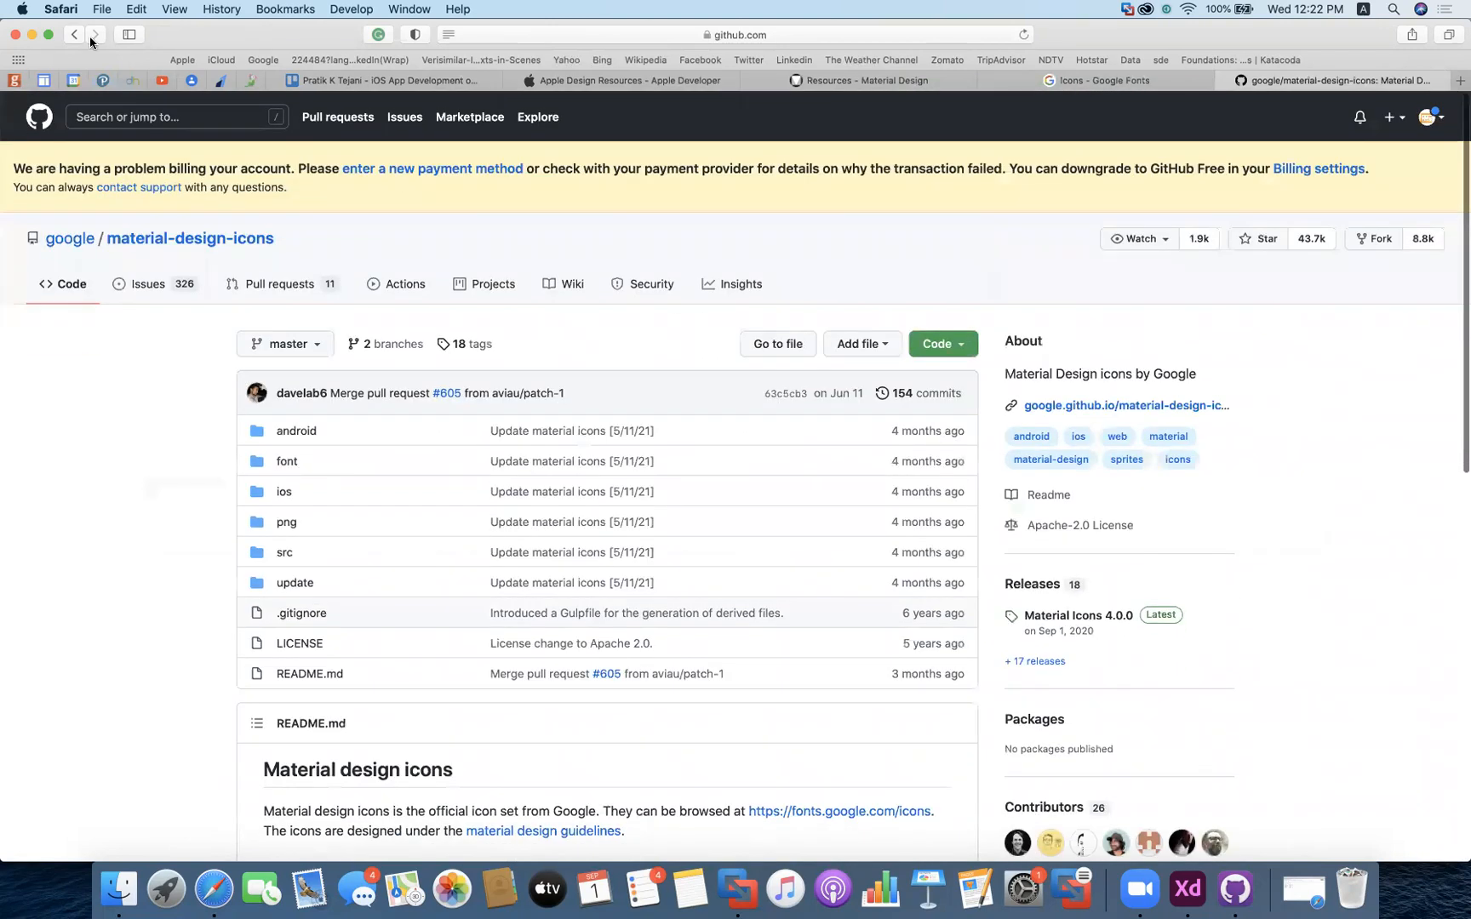
left_click(72, 40)
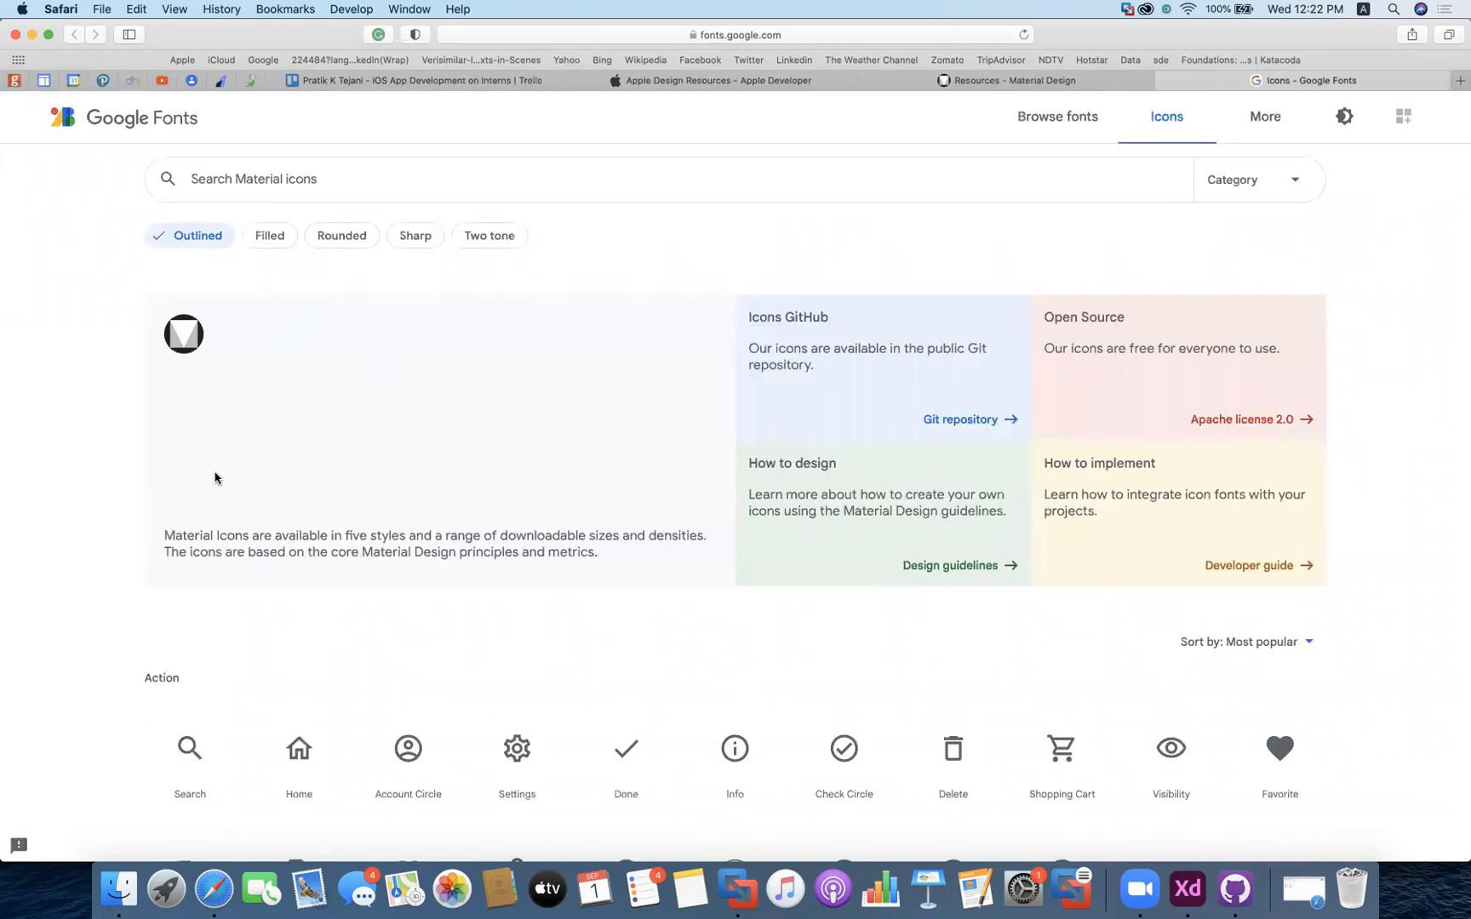
Search the text of the Material icons page for "menu", step through the matches and close the page search
scroll(214, 476, "down", 8)
scroll(383, 549, "down", 10)
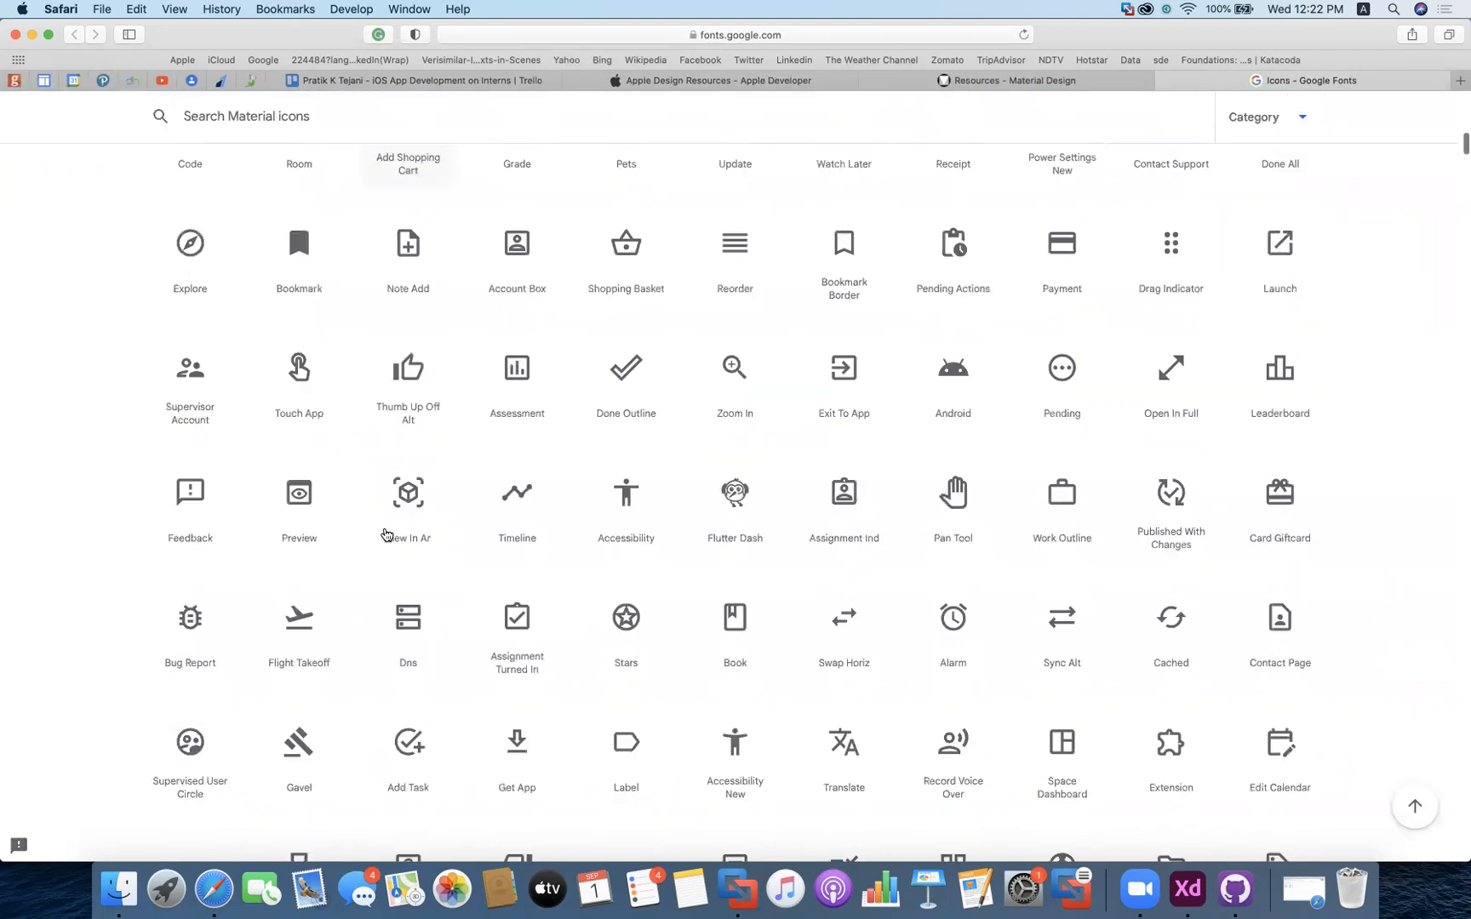
scroll(385, 522, "down", 4)
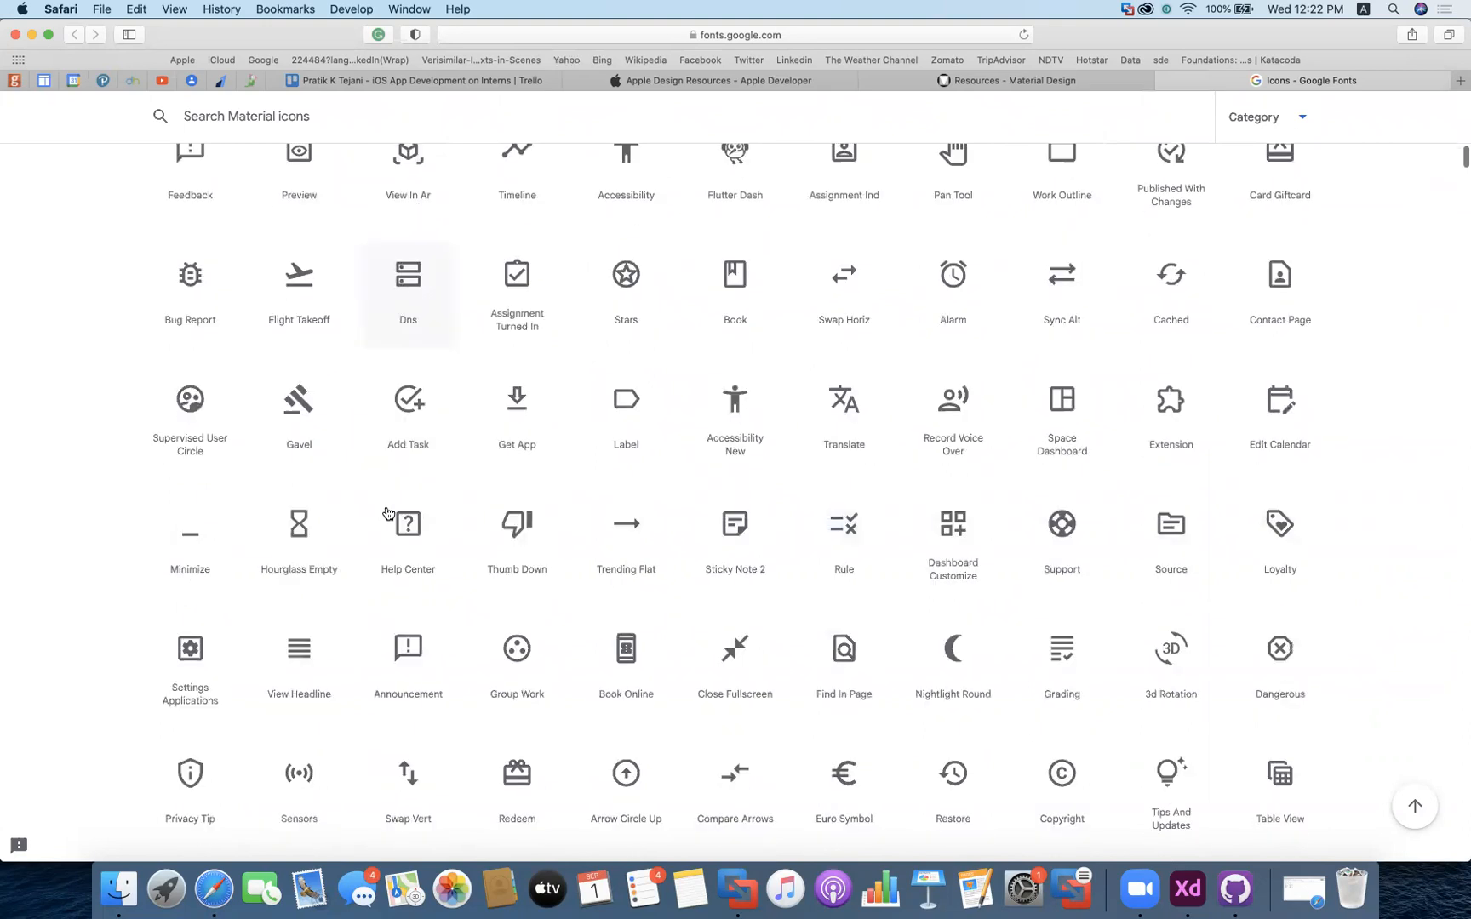
key("super+f")
type("menu")
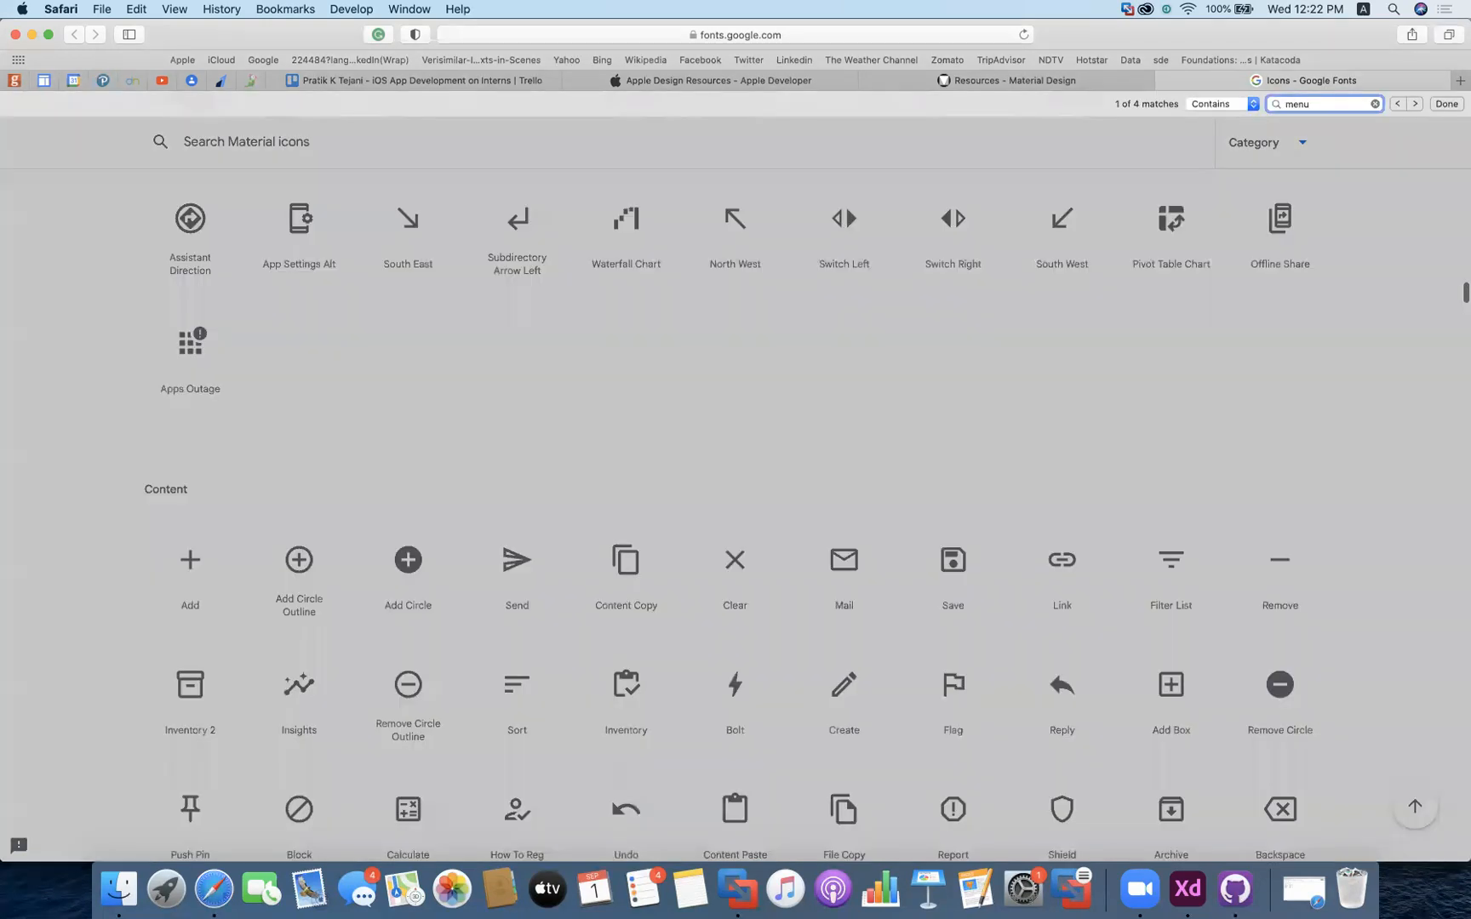
key("Return")
scroll(617, 424, "down", 5)
key("super+f")
type("menu")
key("Return")
key("Return")
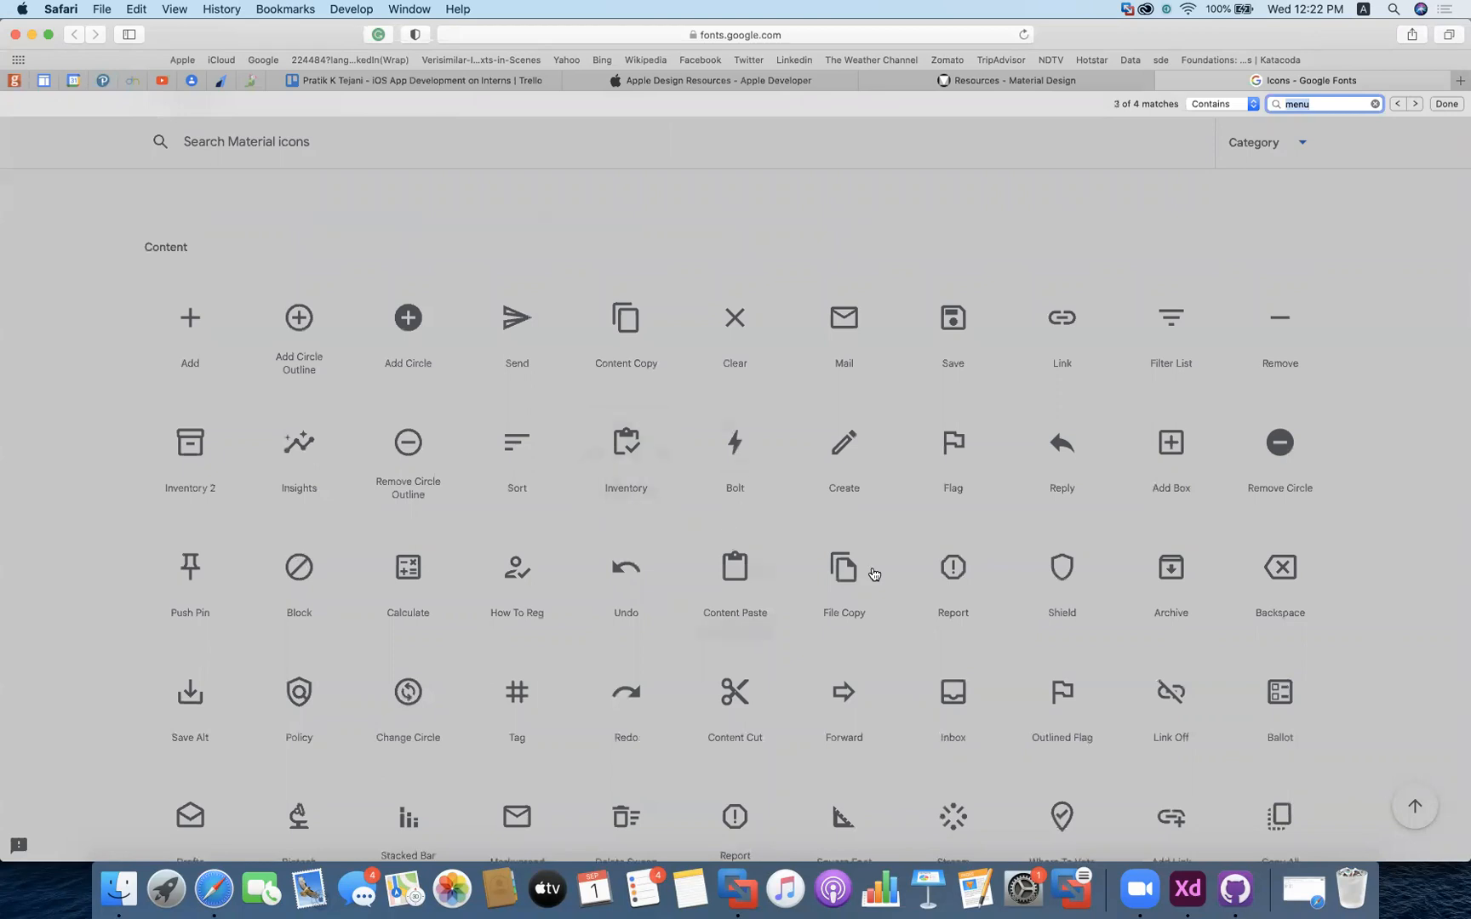
scroll(920, 344, "up", 8)
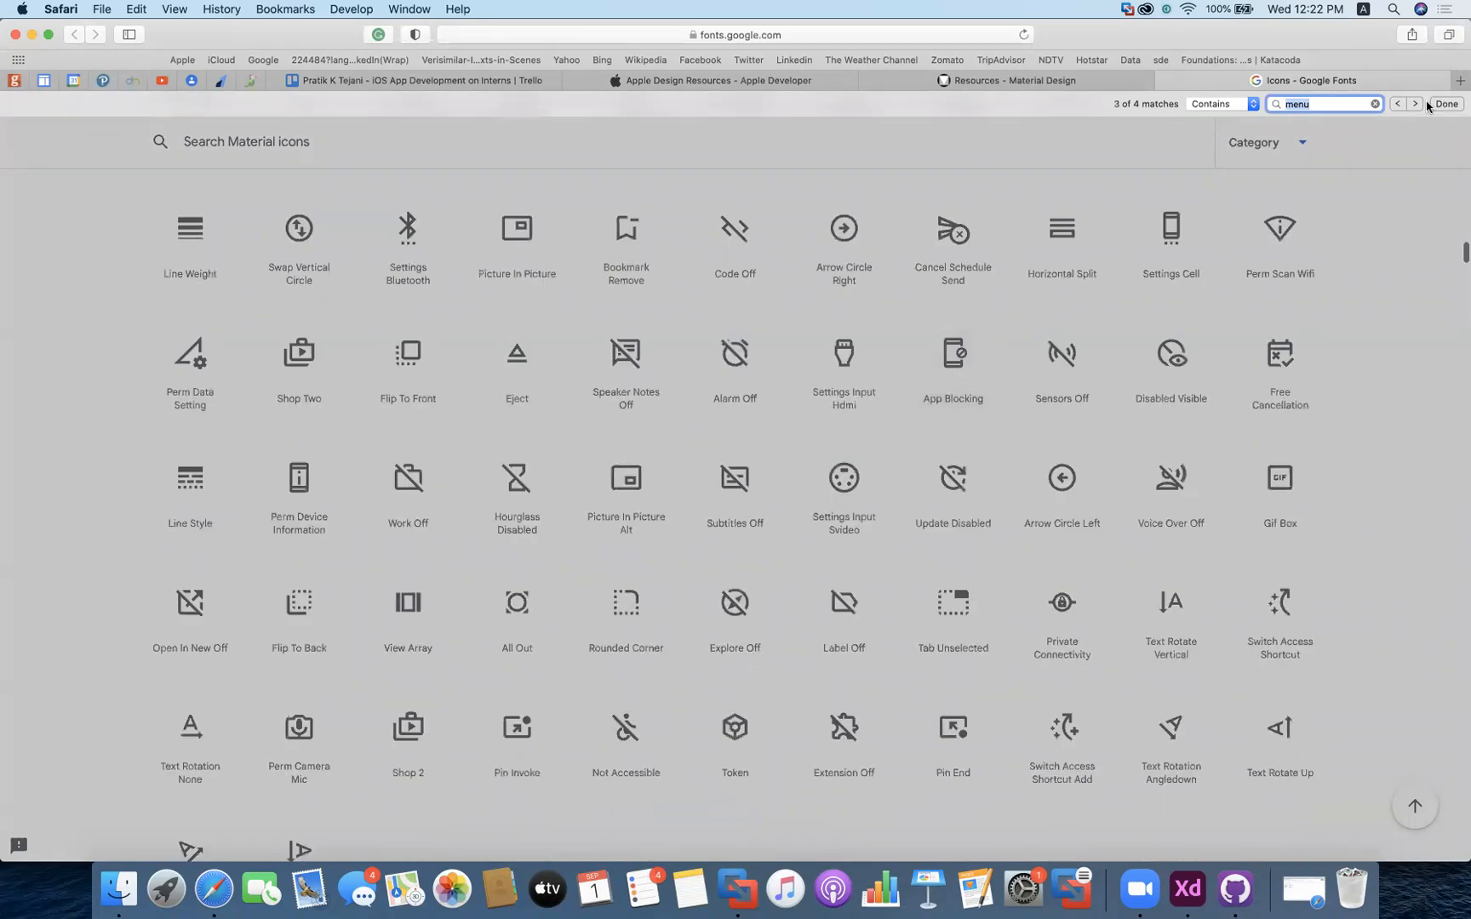
left_click(1446, 103)
Search the Material icons library for "menu" from the start of the page
scroll(728, 269, "up", 15)
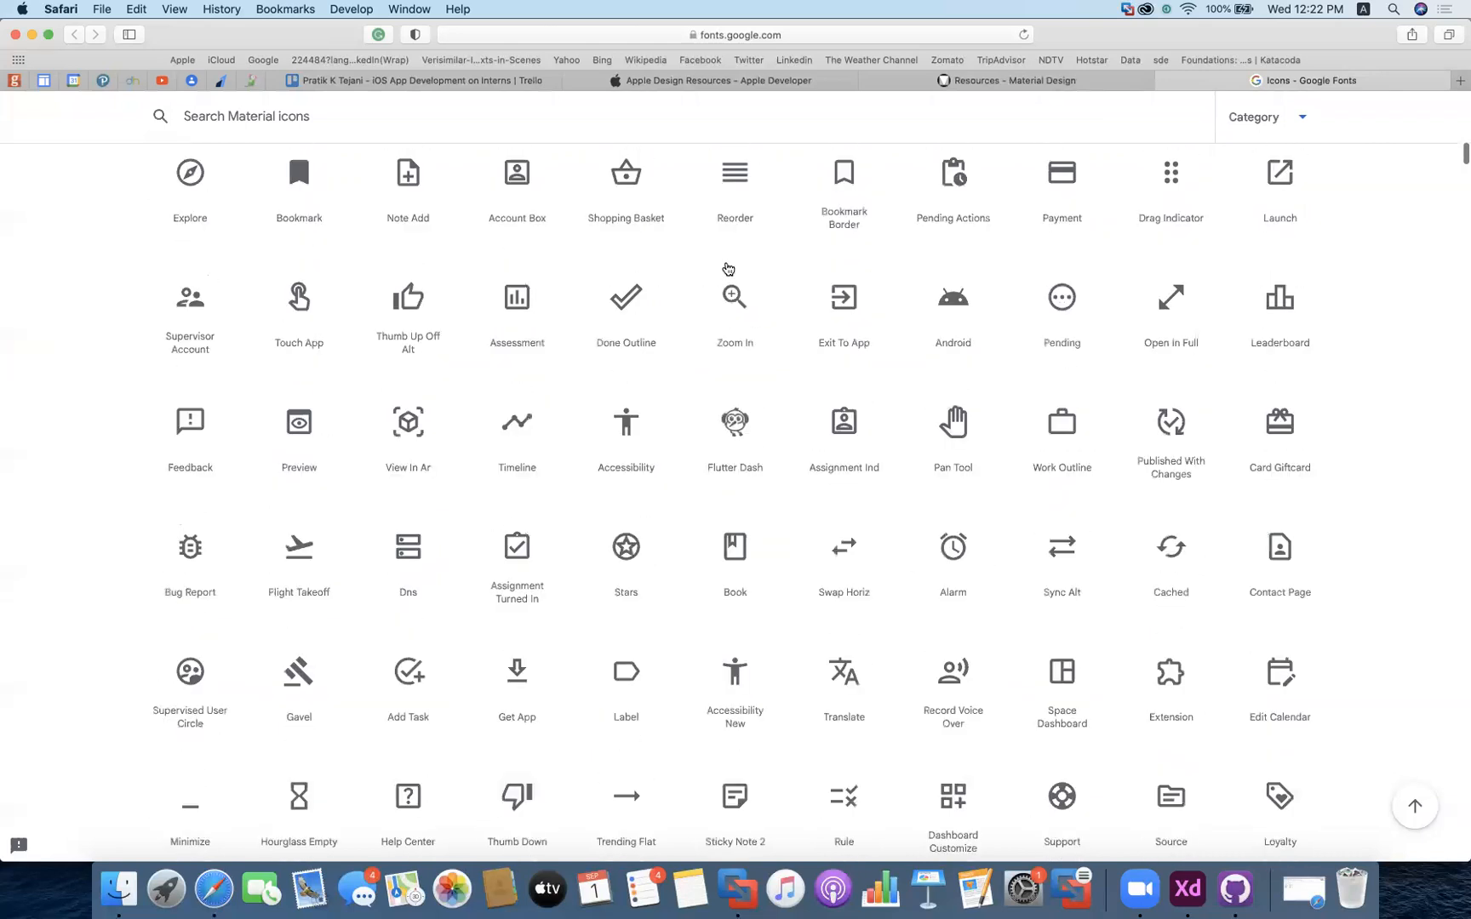
scroll(727, 269, "up", 10)
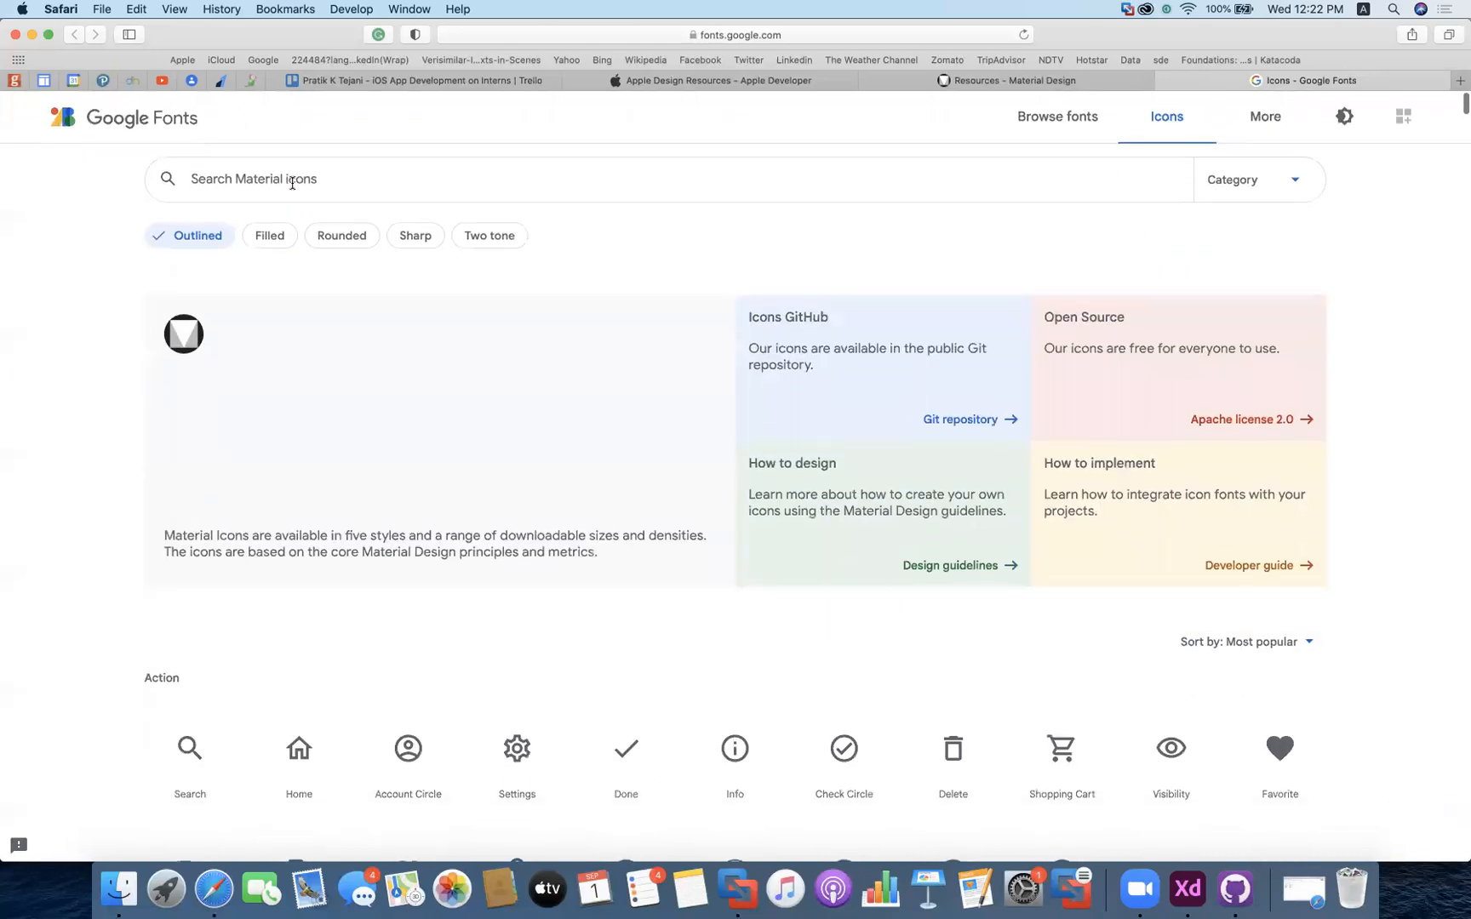
left_click(292, 183)
type("menu")
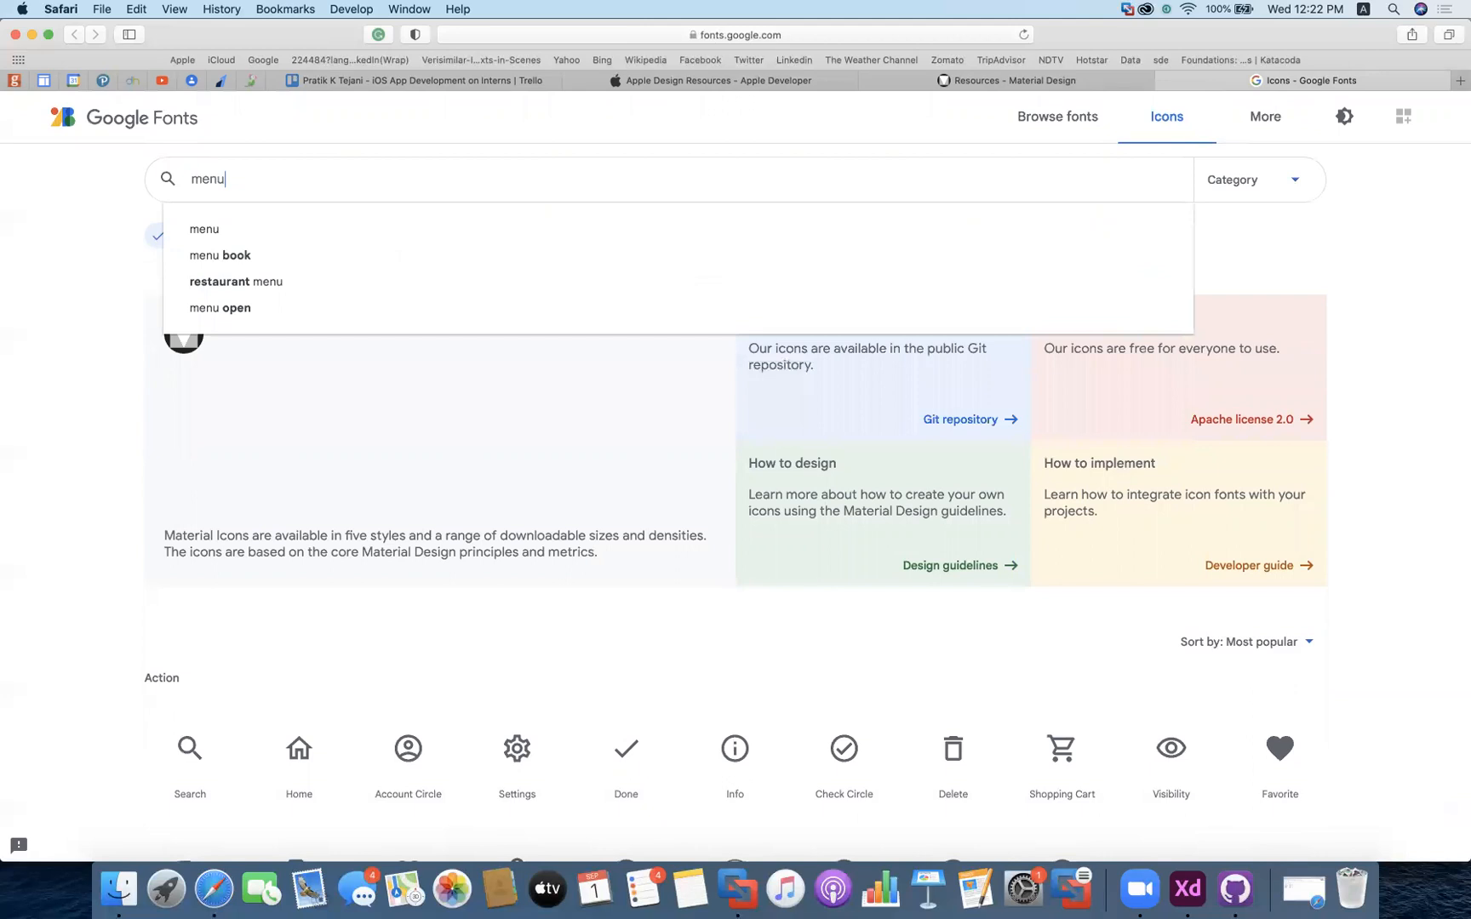
key("Return")
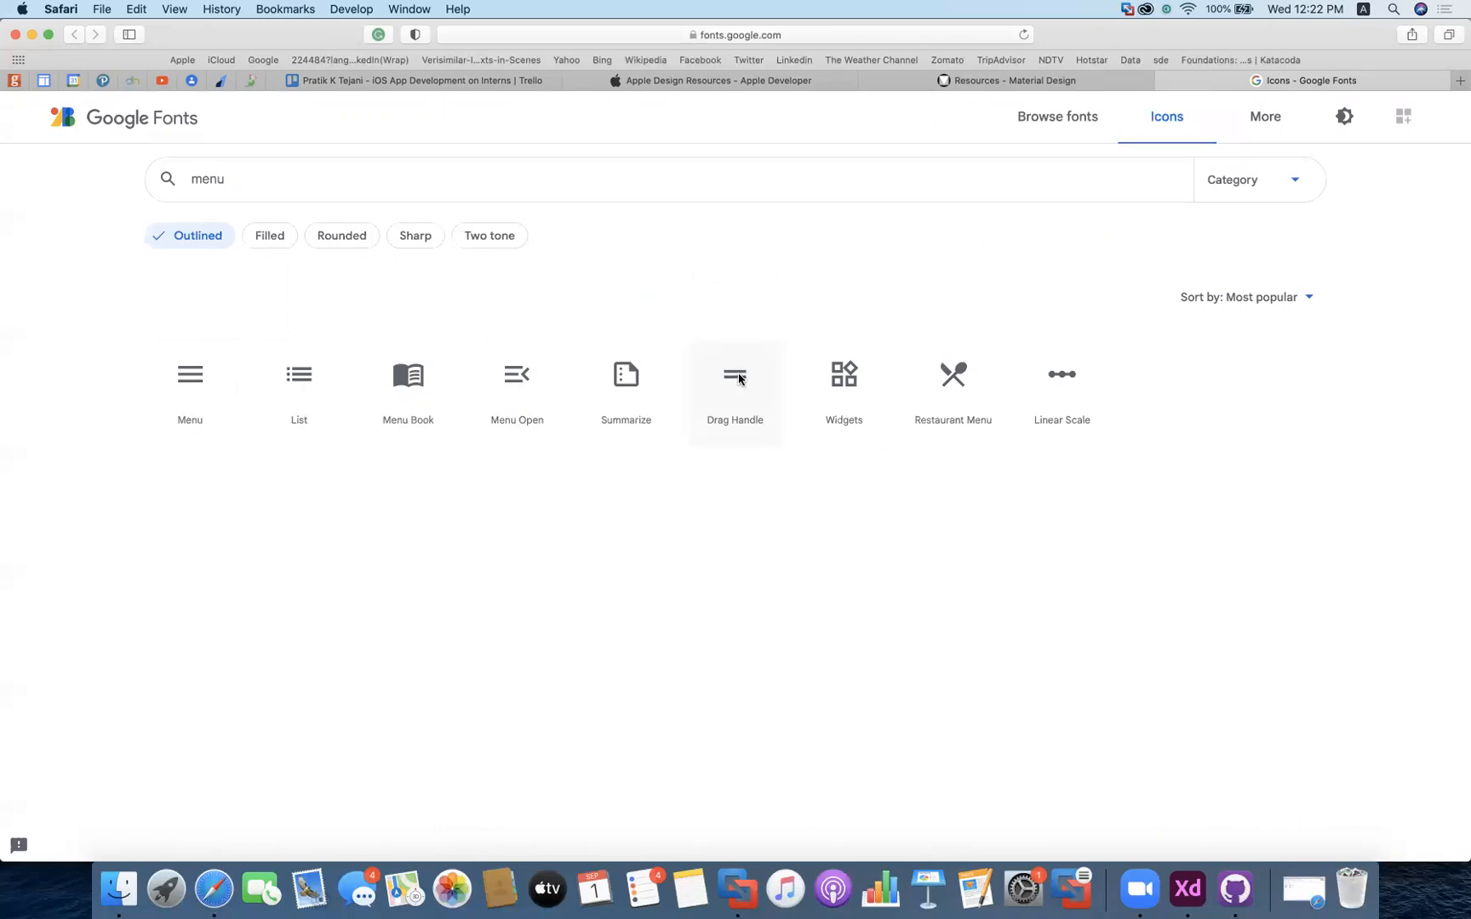
Switch to Adobe XD to check the menu icon in the reference mockup and return to the icon results in Safari
key("ctrl+Up")
left_click(592, 553)
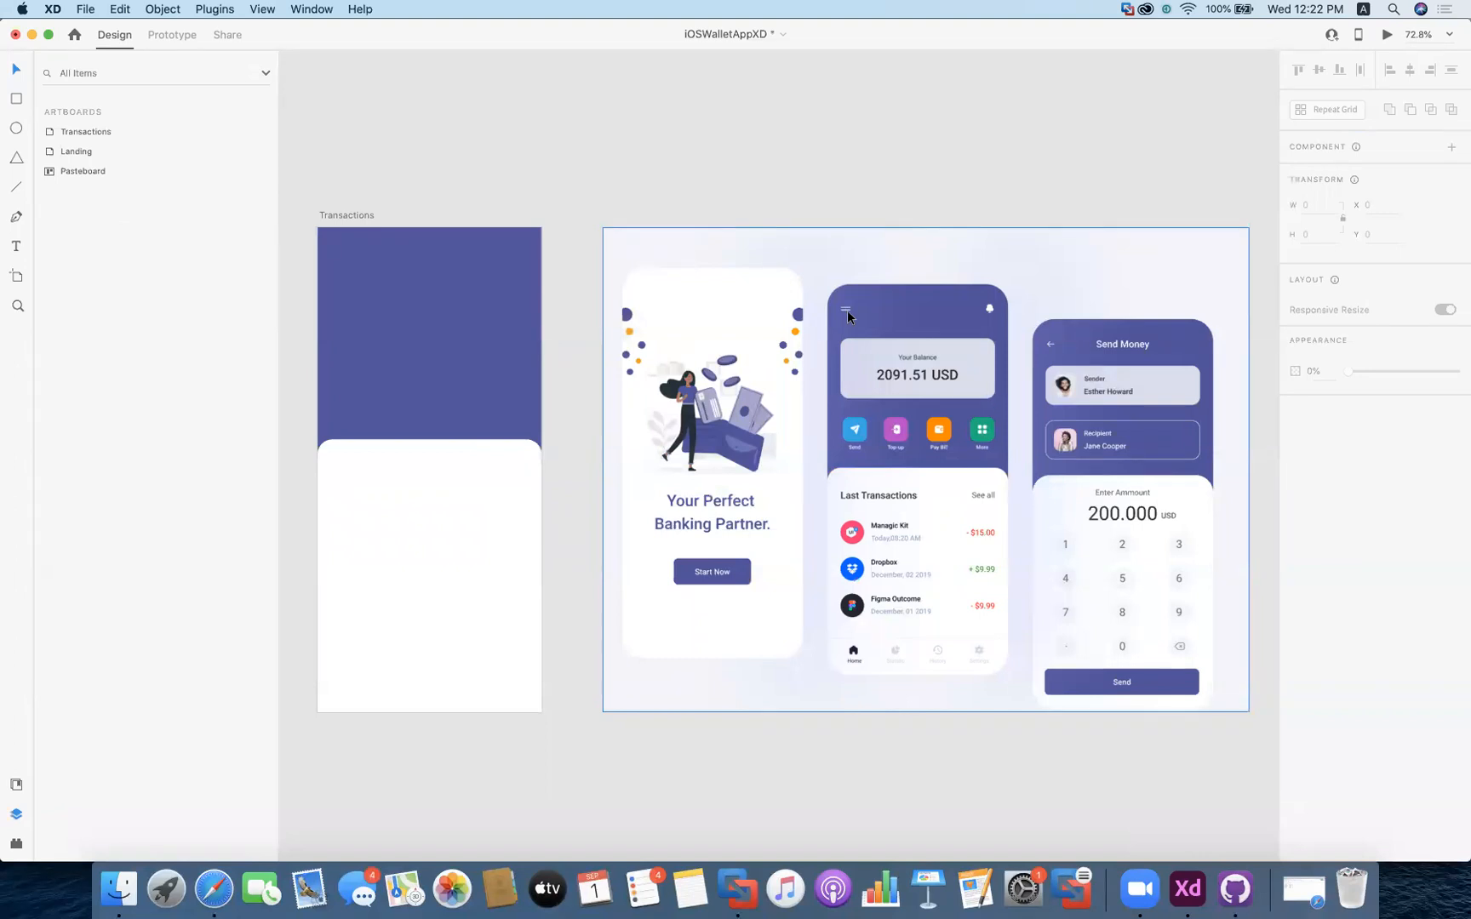
key("ctrl+Up")
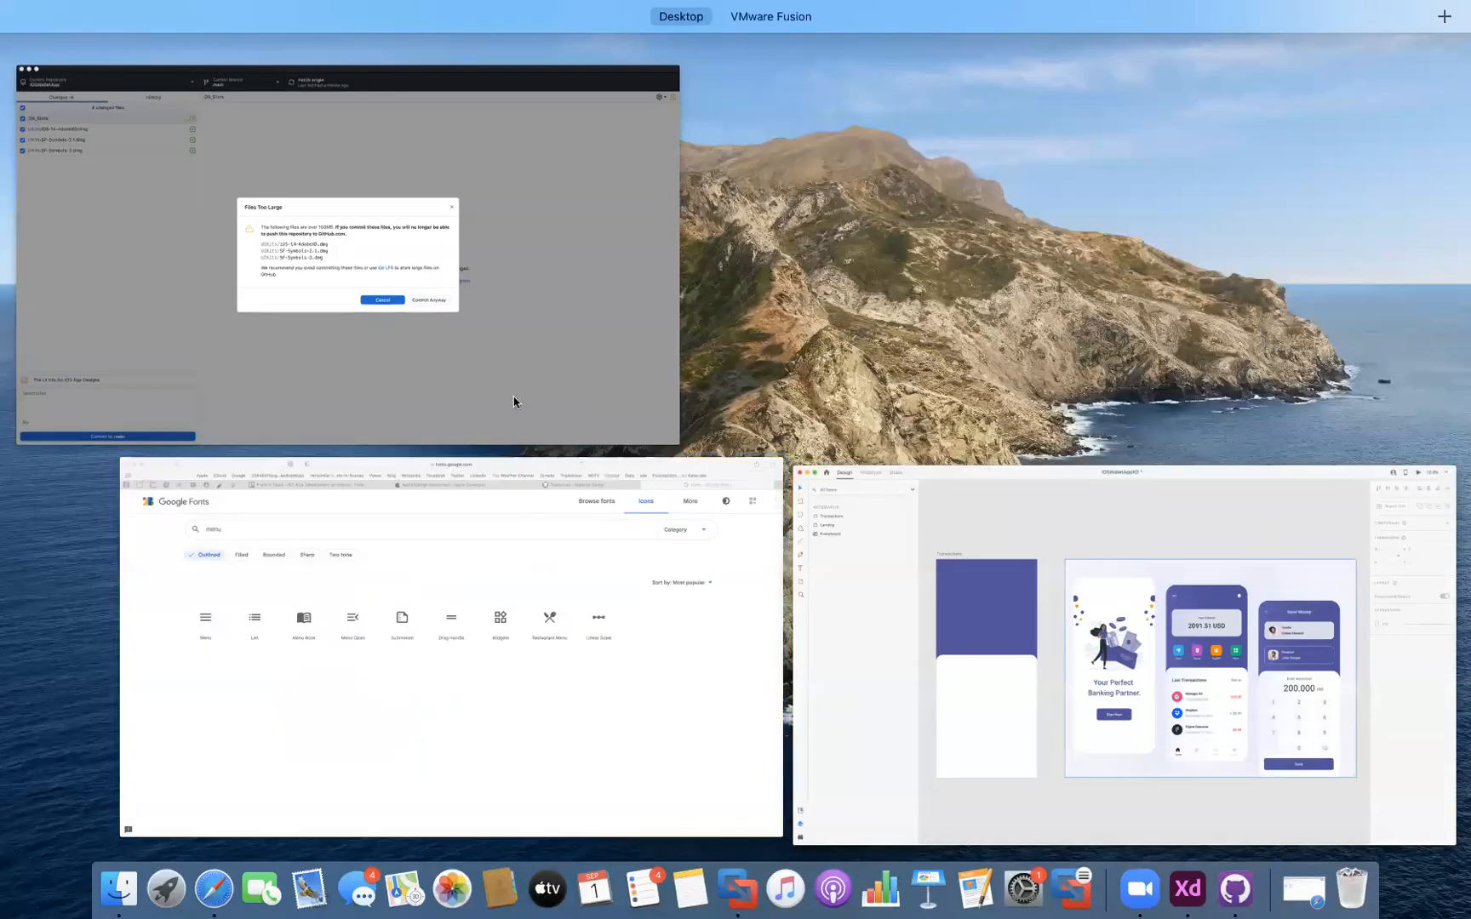
left_click(514, 402)
left_click(808, 543)
key("ctrl+Up")
left_click(541, 357)
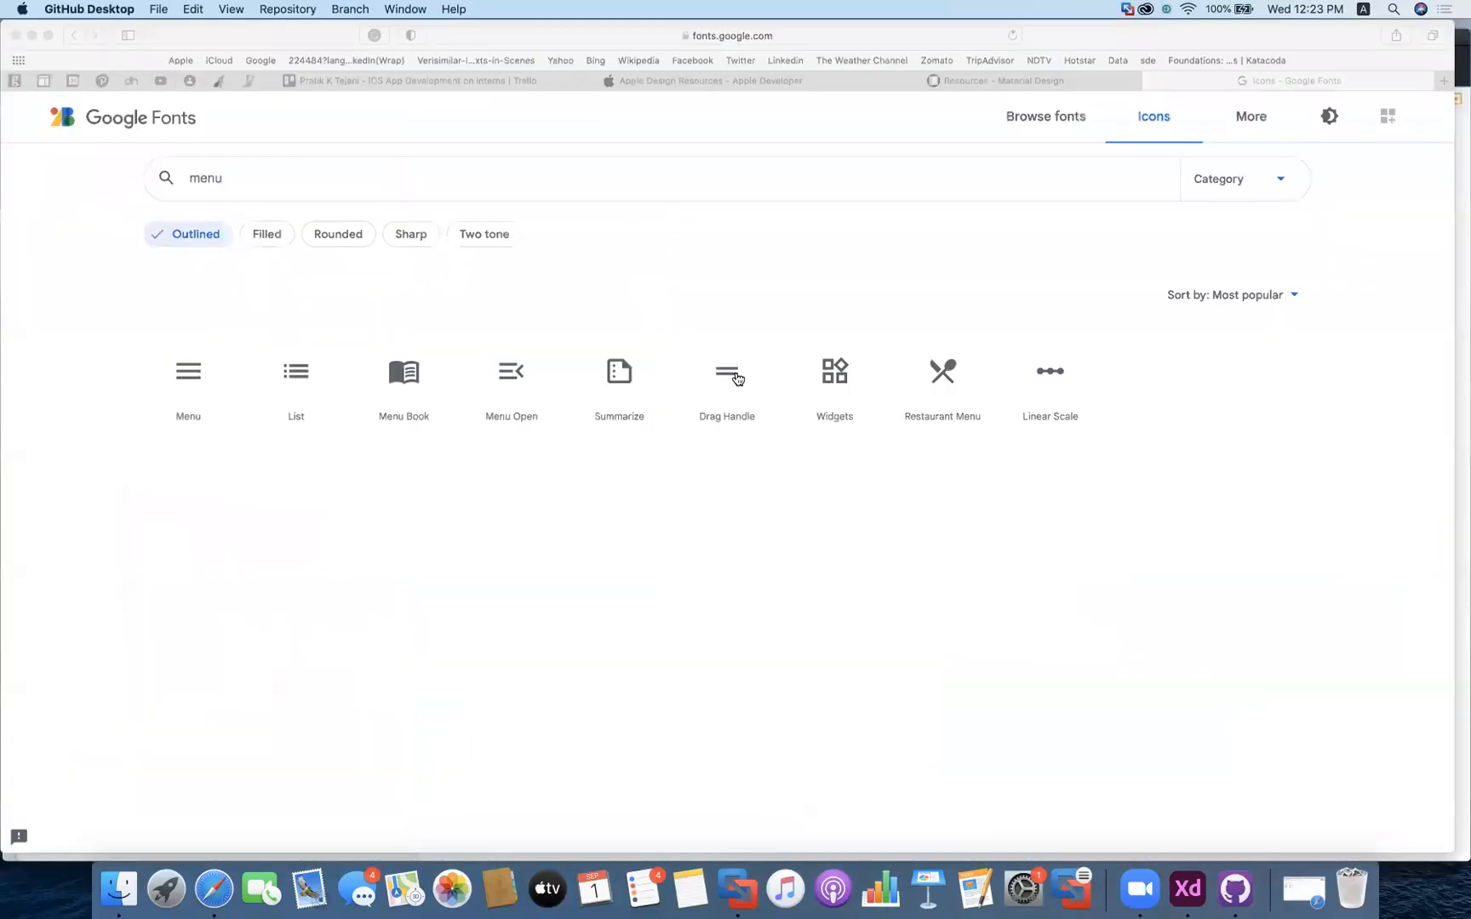
Select the Drag Handle icon, show its iOS options and open the instructions for adding icons in Xcode
left_click(736, 380)
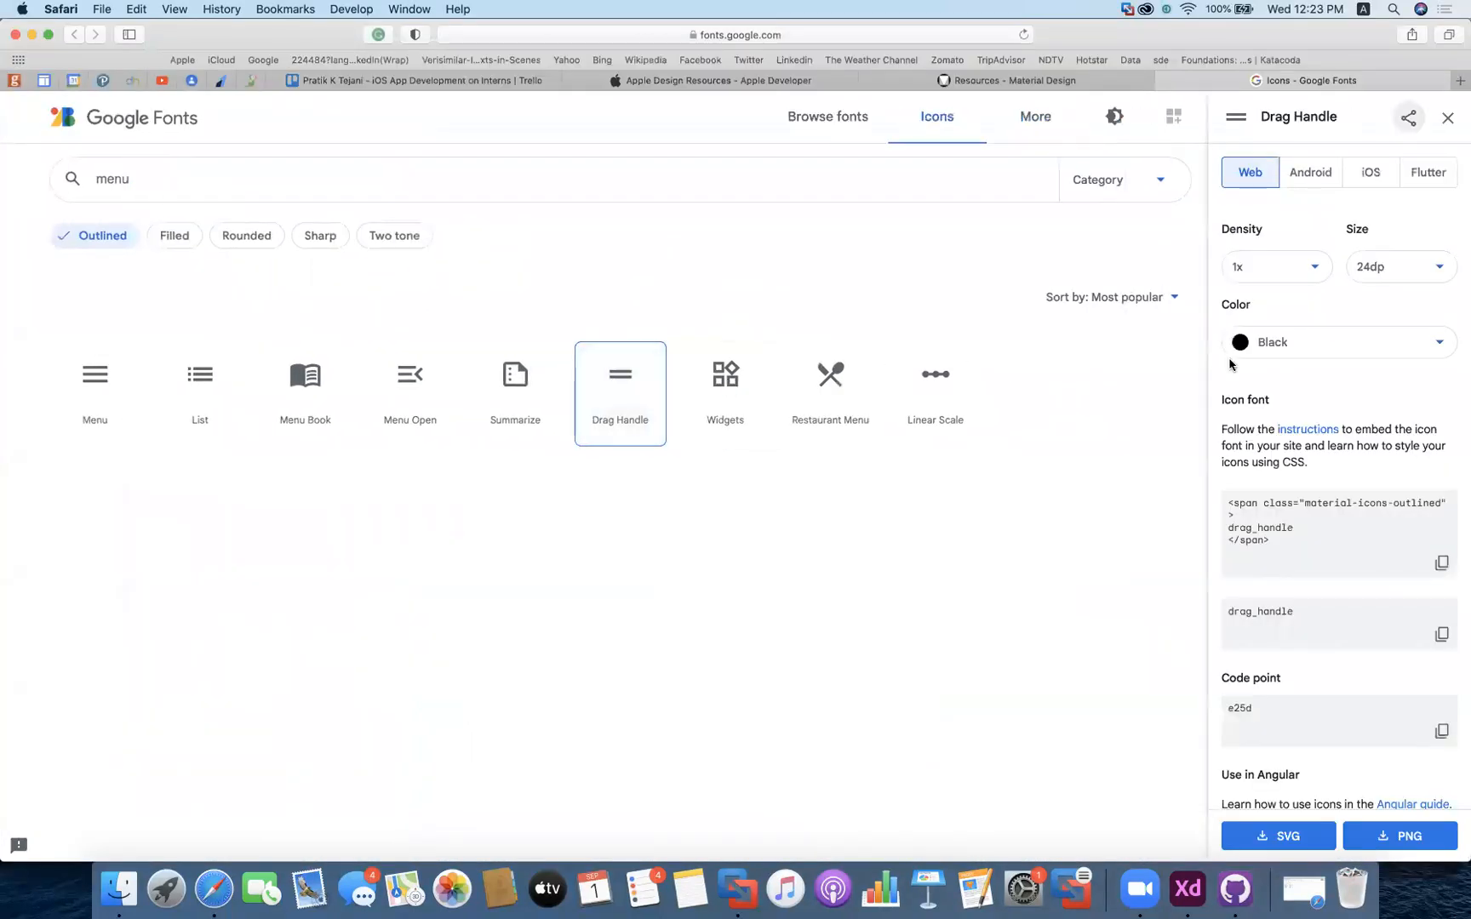
left_click(1368, 178)
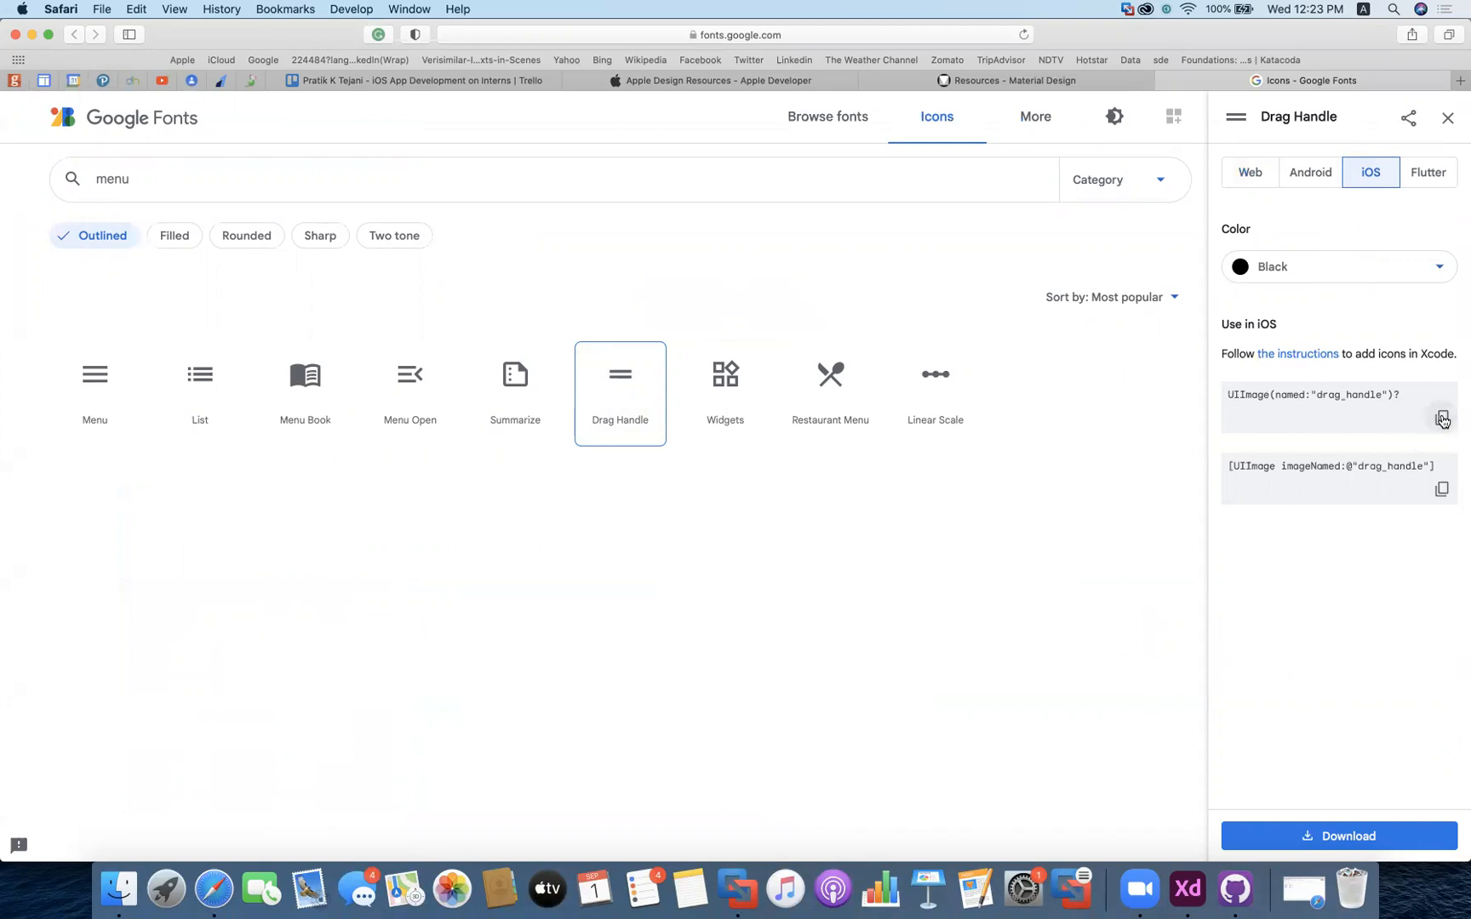
left_click(1296, 354)
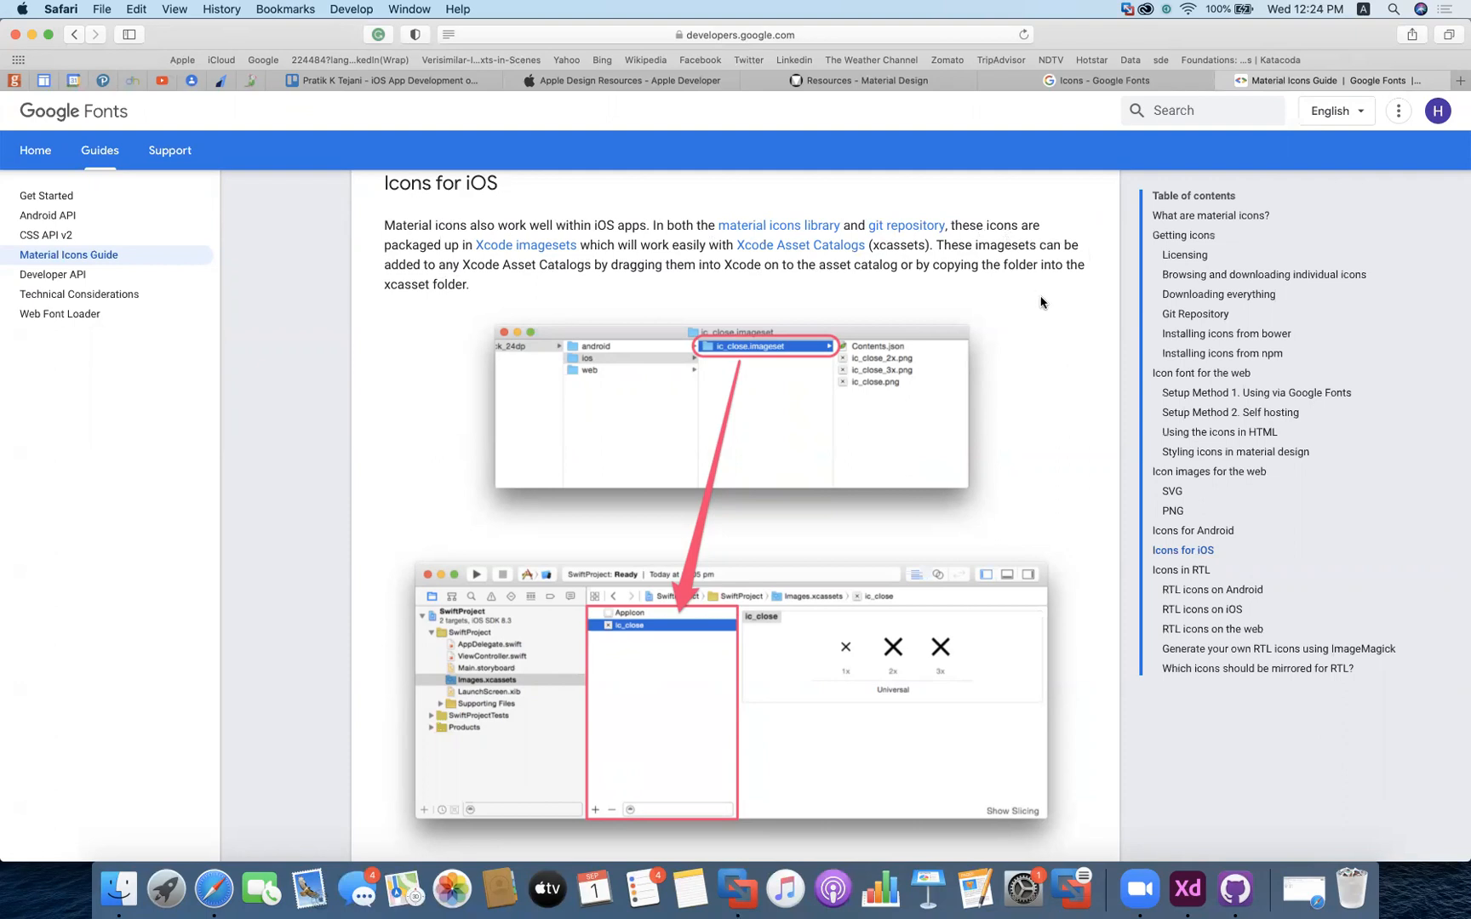
Read the Material Icons Guide from the iOS imageset instructions and code examples through the RTL icon sections
scroll(1040, 302, "down", 2)
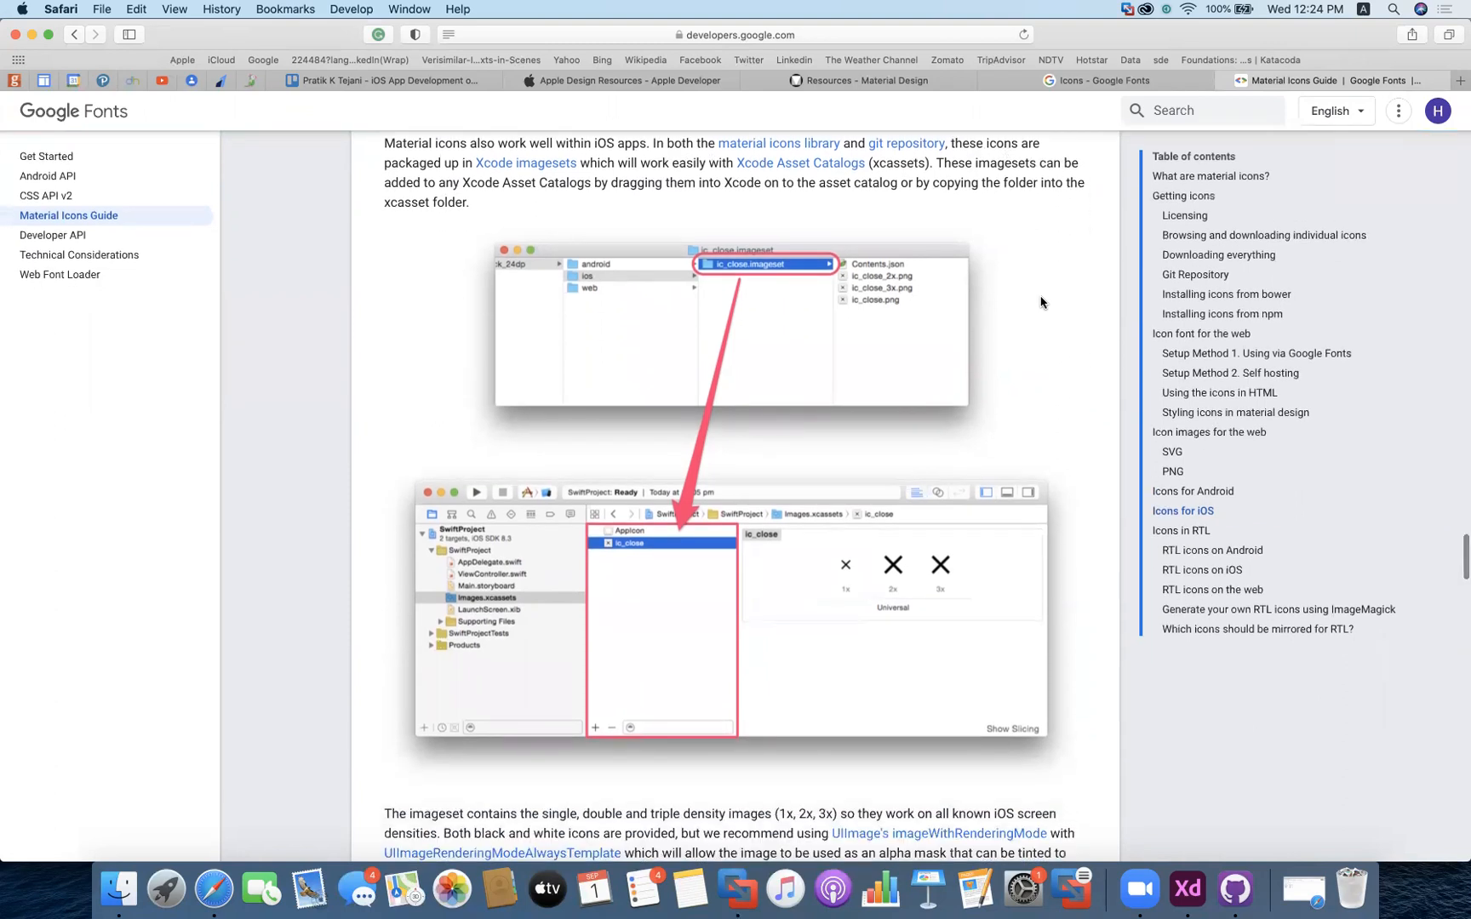
scroll(1040, 302, "down", 5)
scroll(1040, 302, "down", 4)
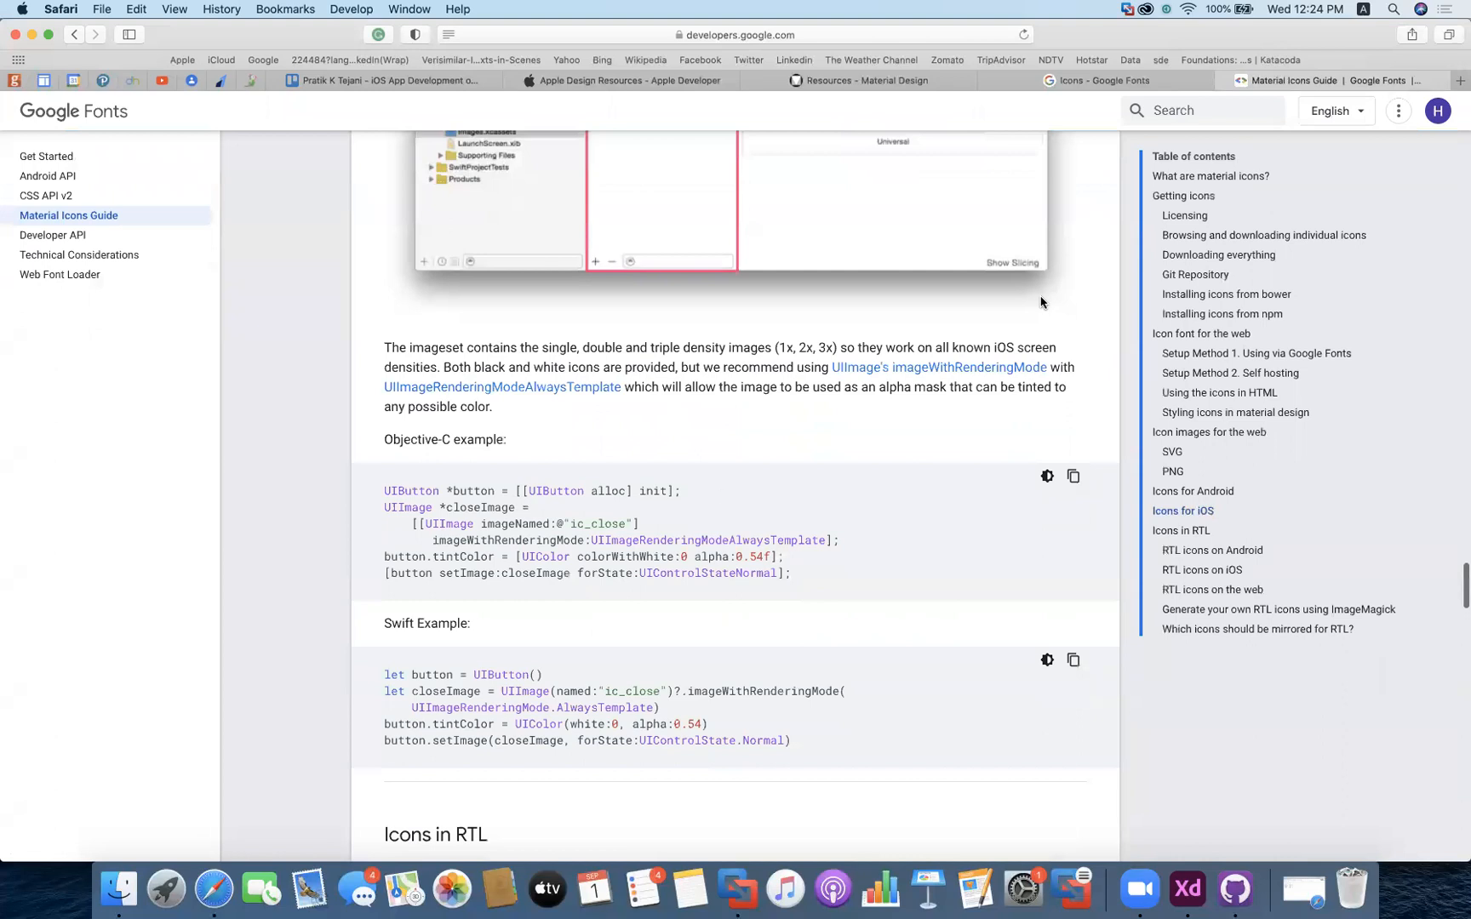
scroll(562, 570, "down", 2)
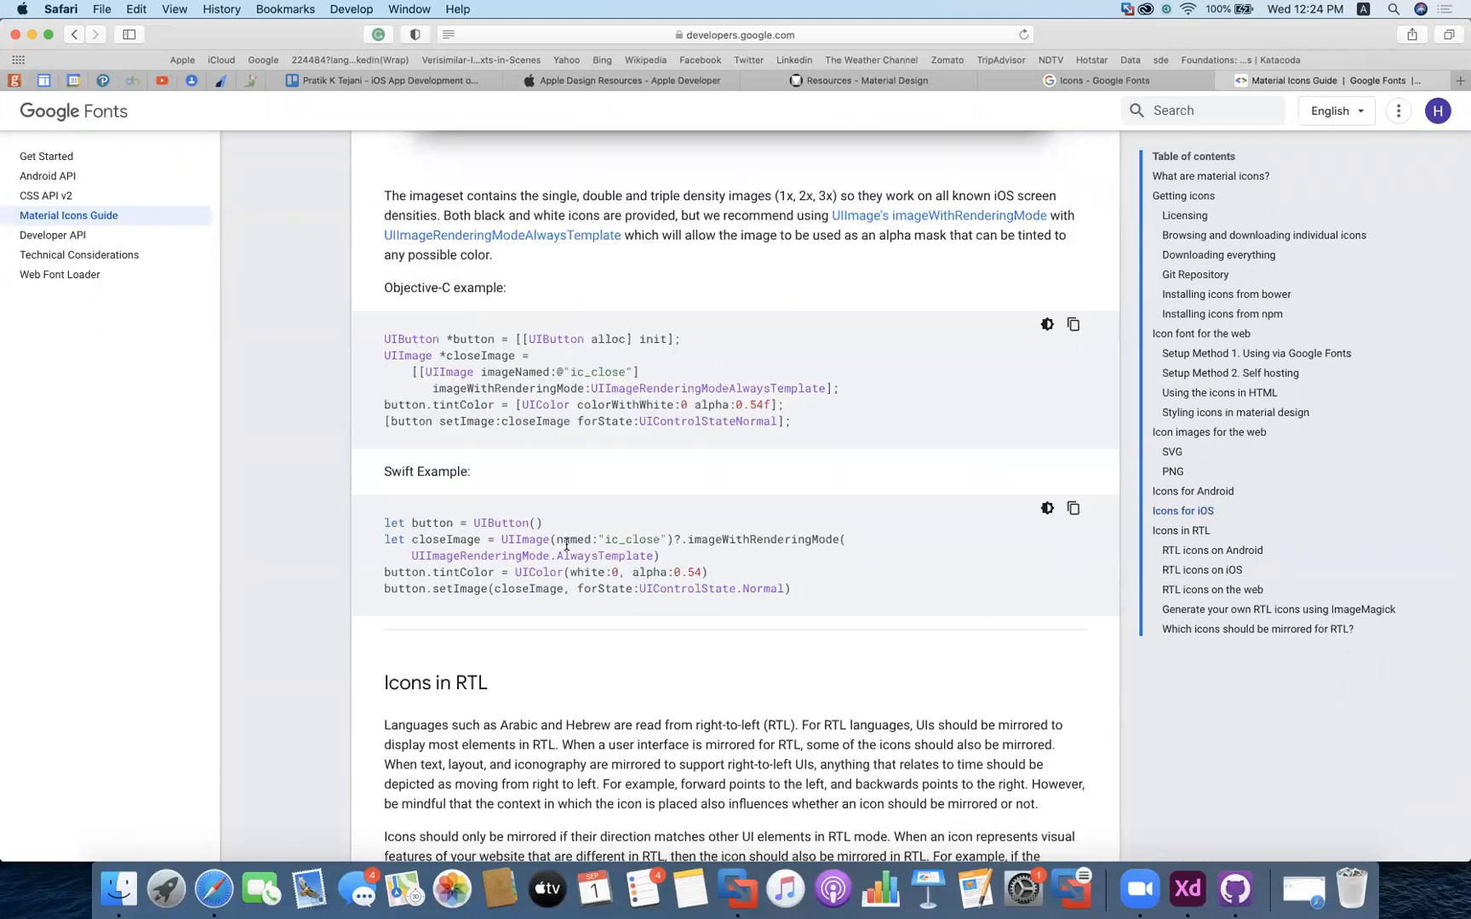
scroll(625, 558, "down", 15)
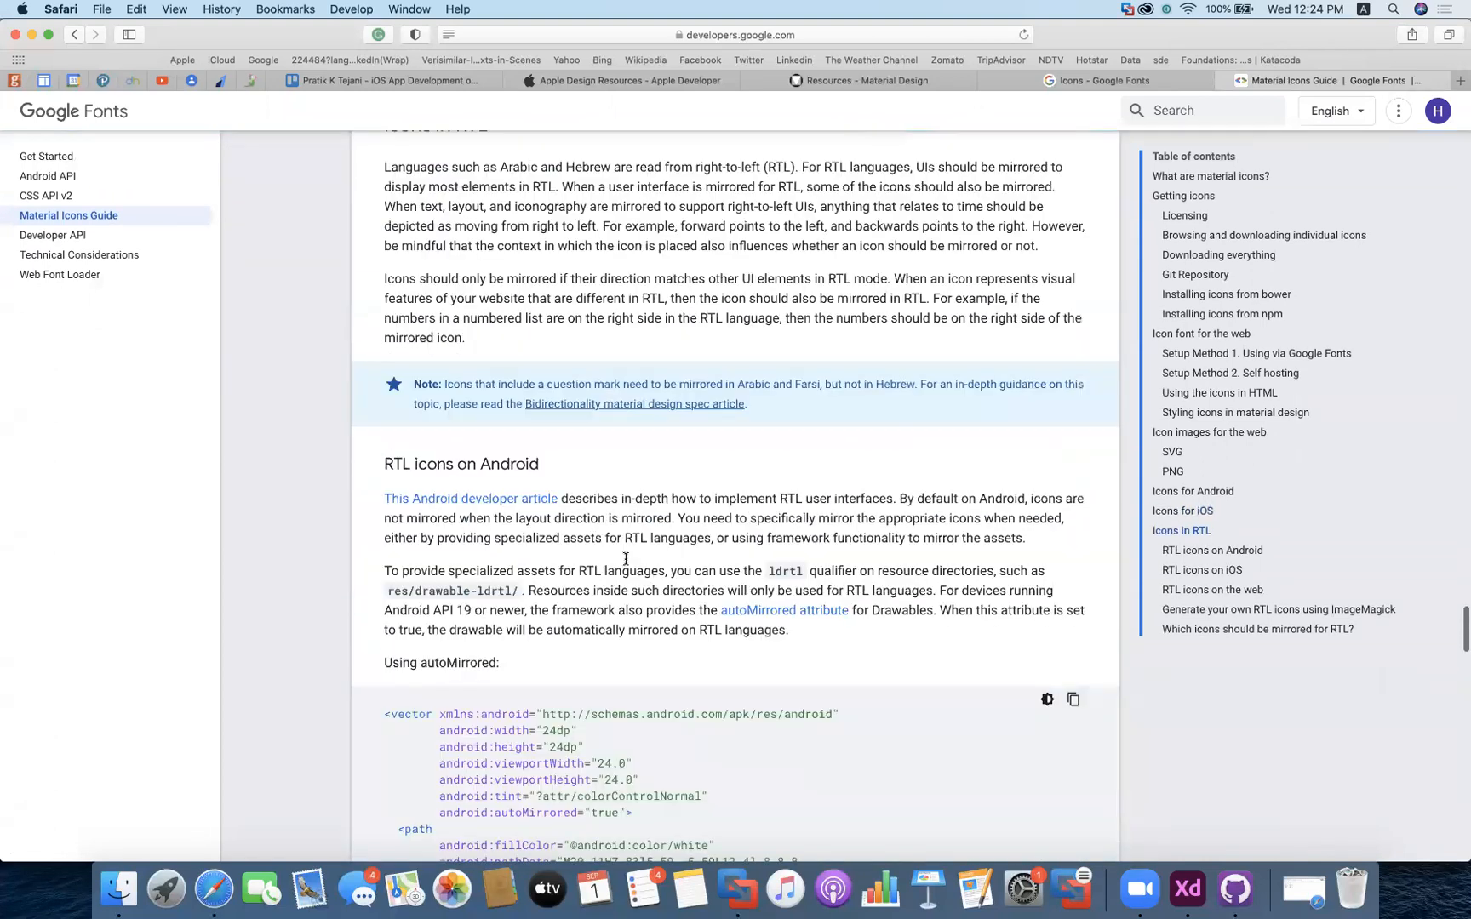
scroll(626, 562, "down", 15)
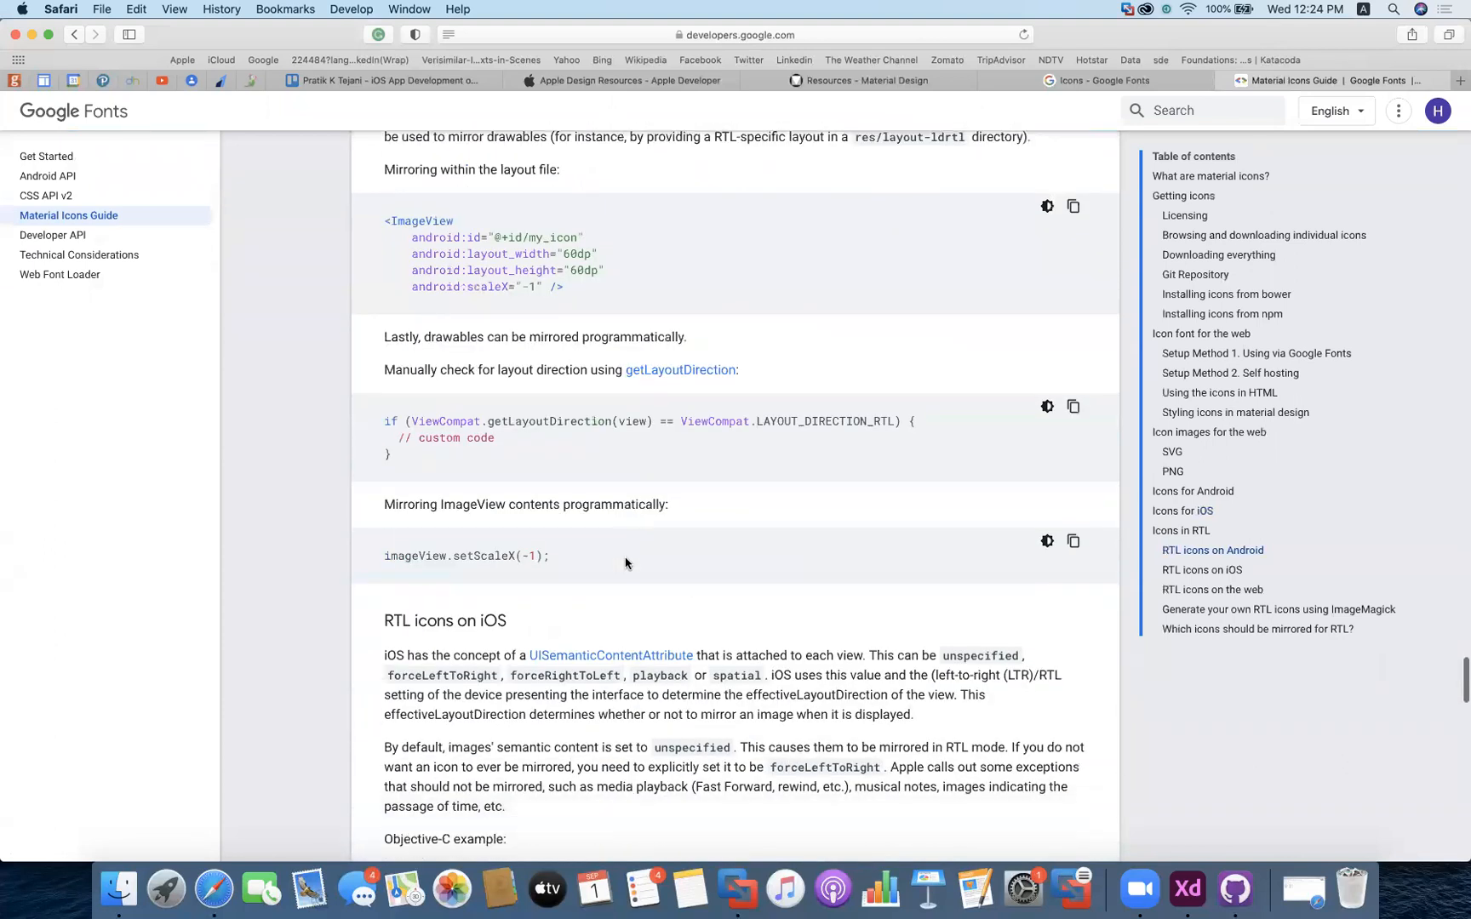
scroll(625, 562, "down", 15)
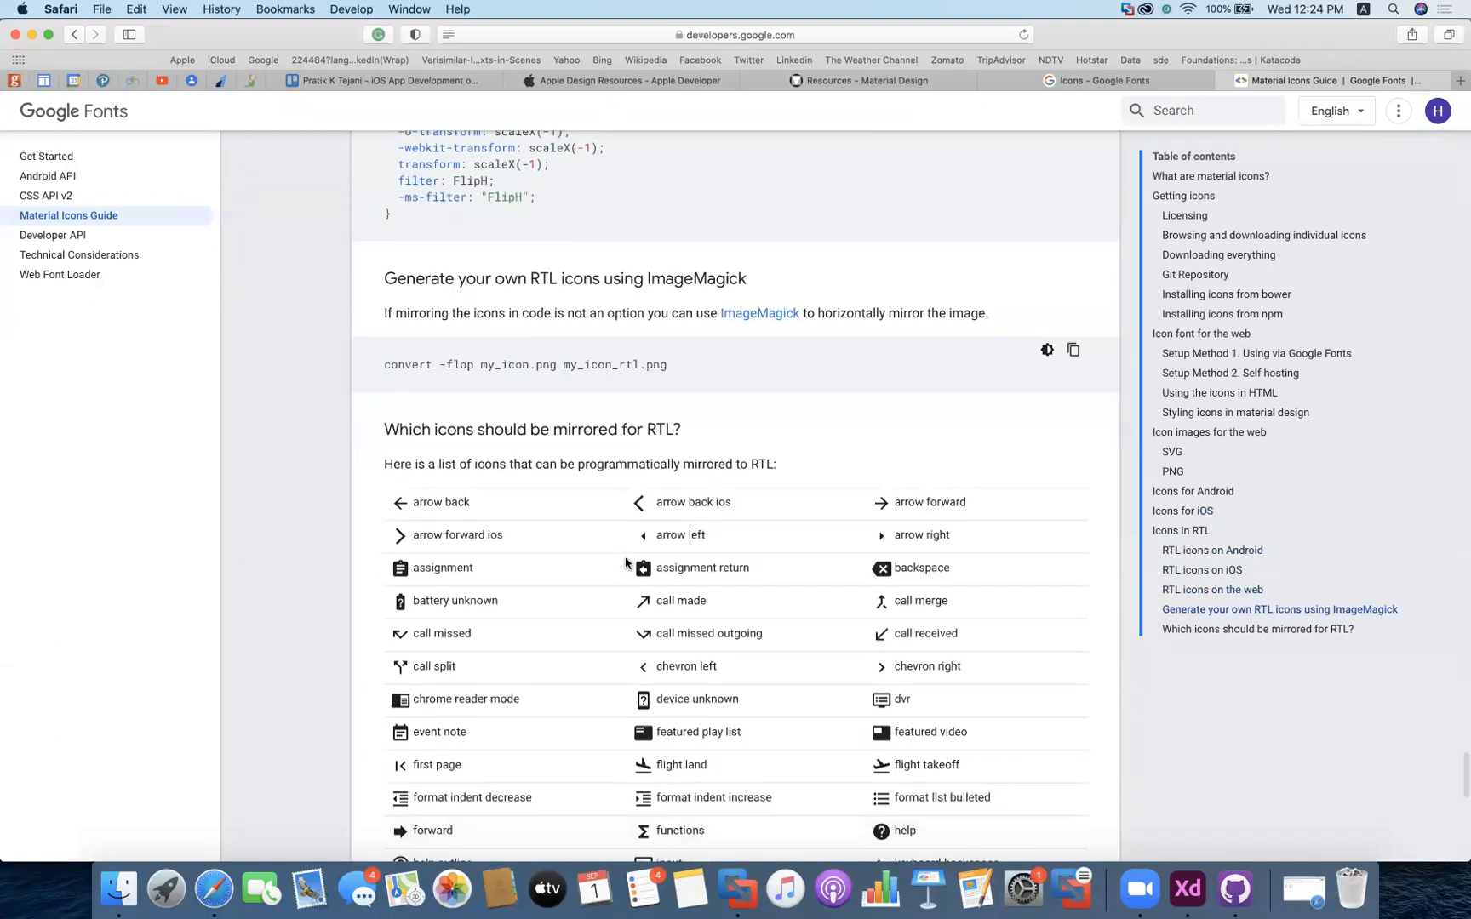
scroll(626, 562, "down", 5)
scroll(626, 562, "up", 7)
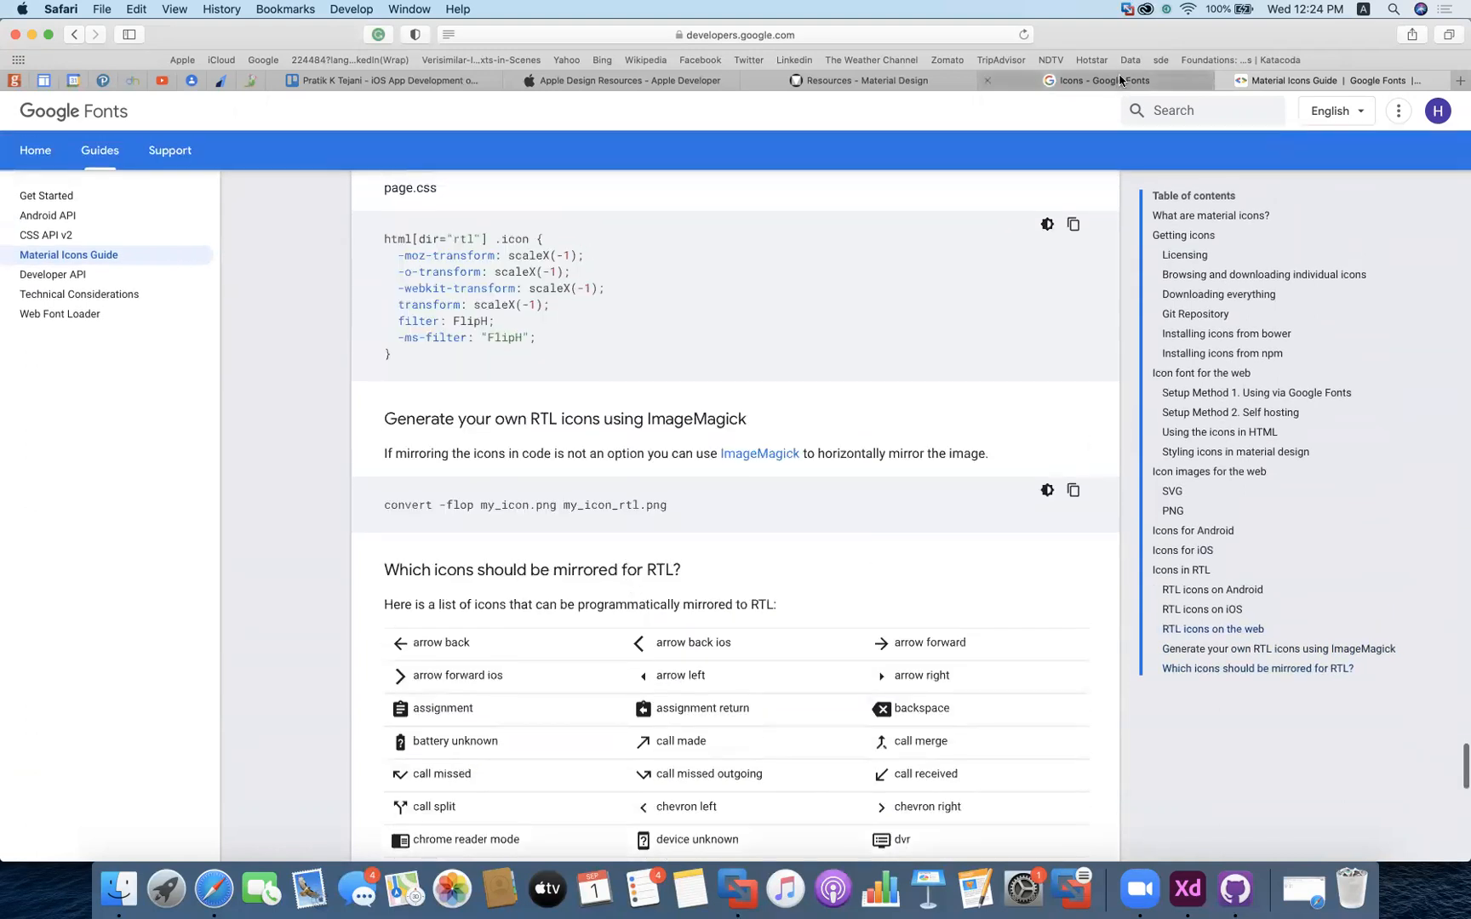
Return to the Google Fonts icons page and download the black Drag Handle icon for iOS
left_click(1121, 80)
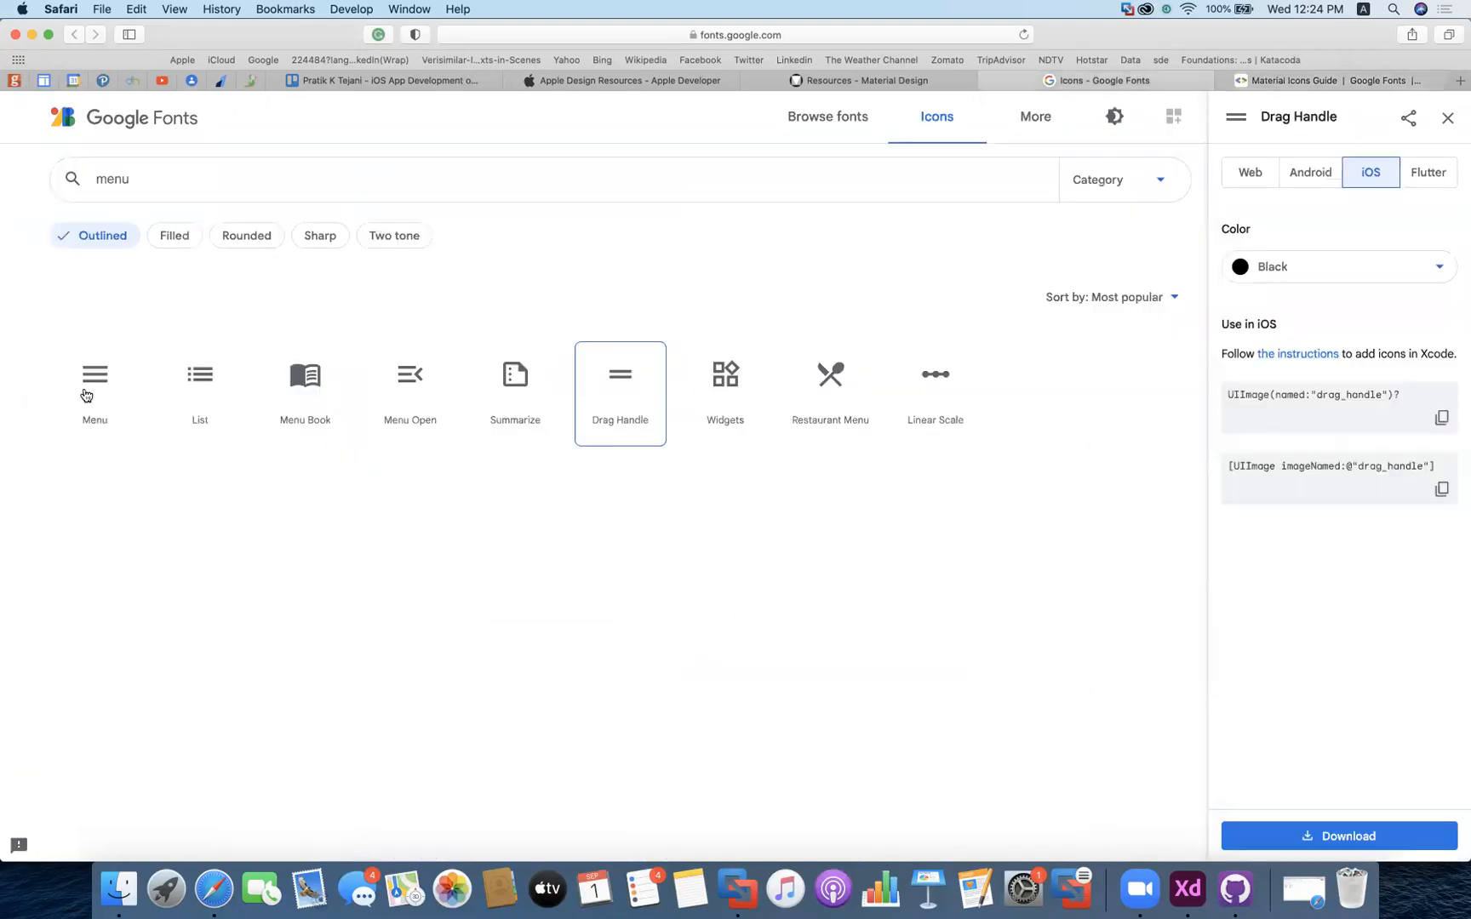
right_click(608, 397)
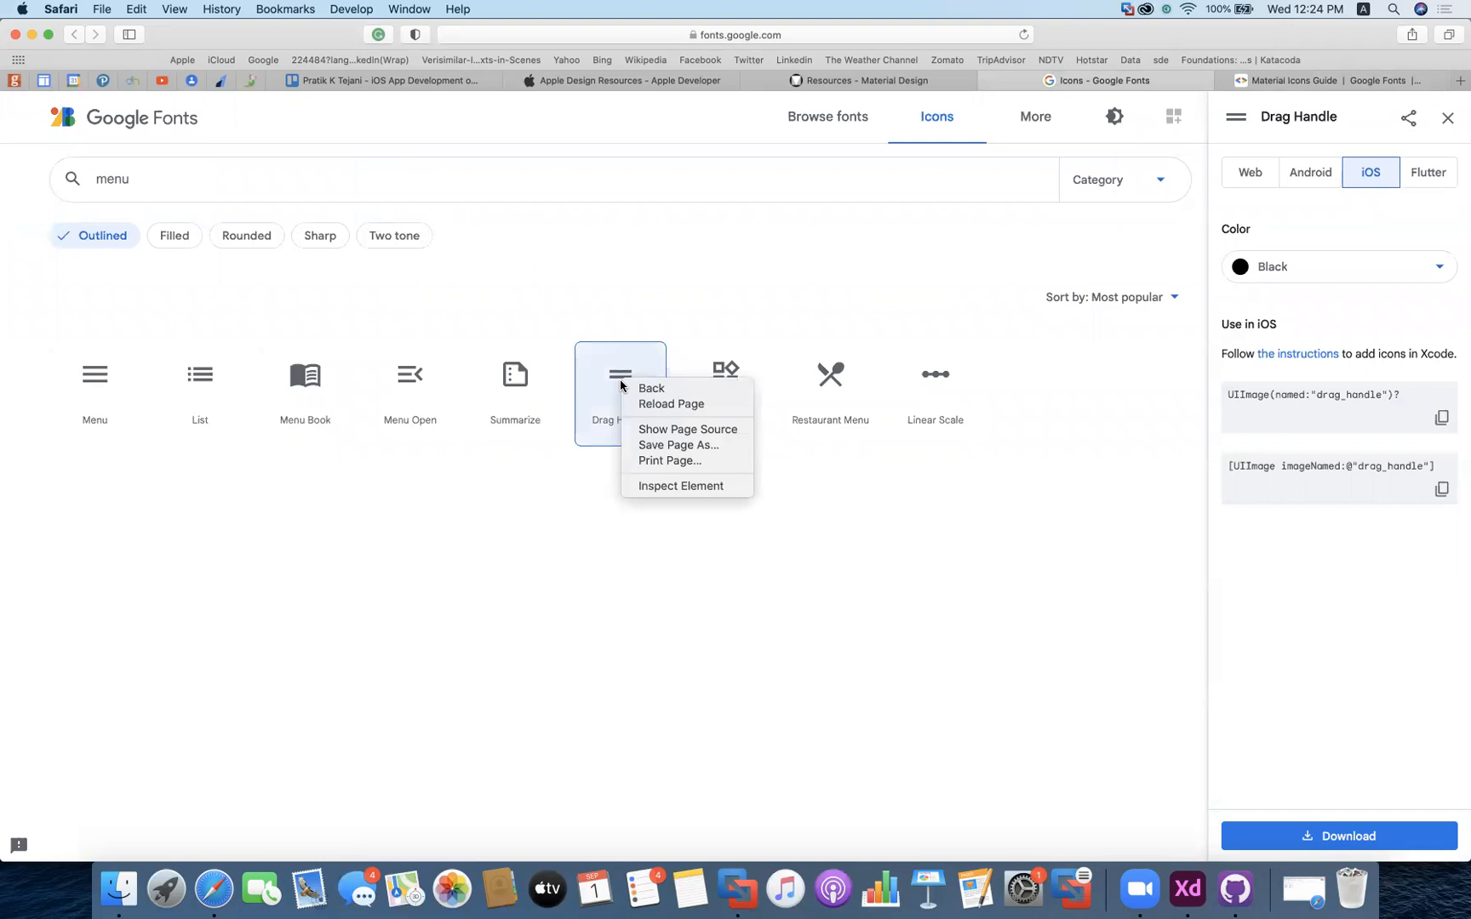
left_click(617, 632)
scroll(1351, 562, "down", 5)
scroll(1349, 558, "up", 5)
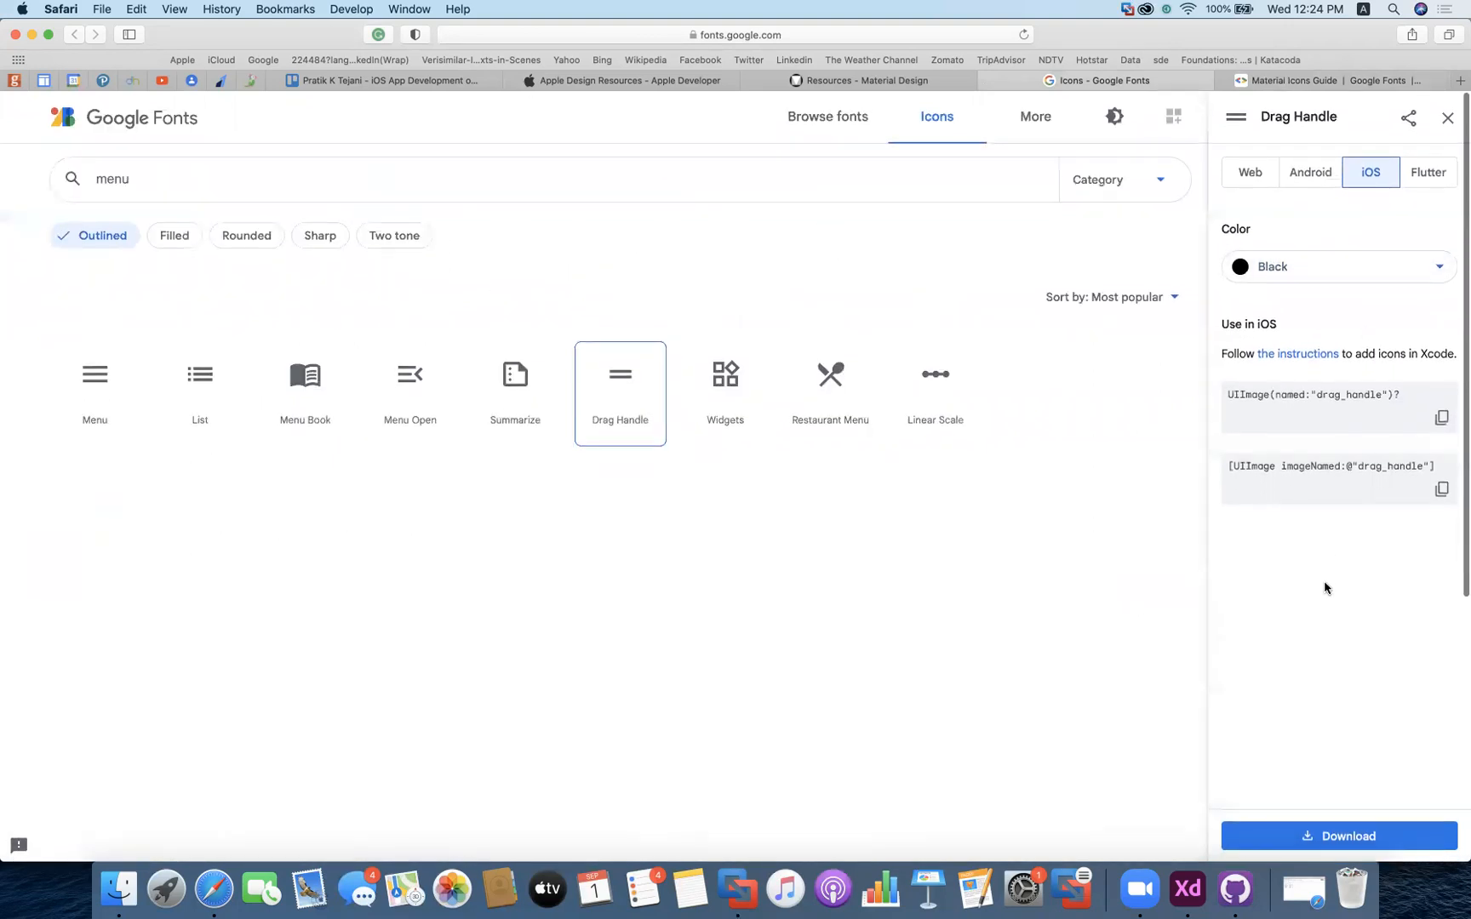
left_click(1325, 838)
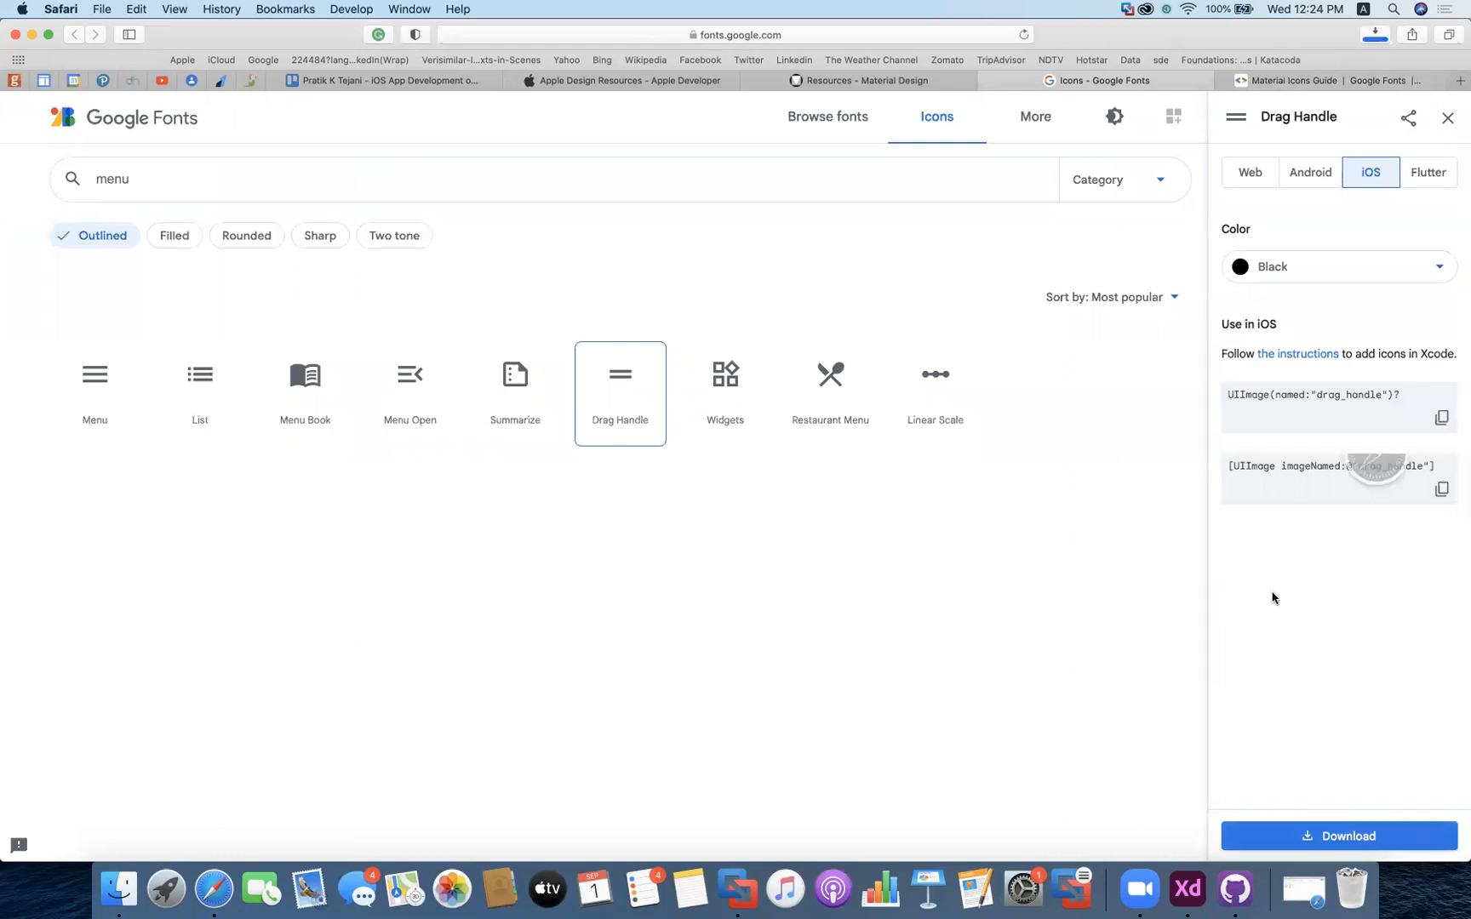
Reveal the downloaded drag_handle-black-ios.zip in Finder and close the Downloads window
left_click(1375, 34)
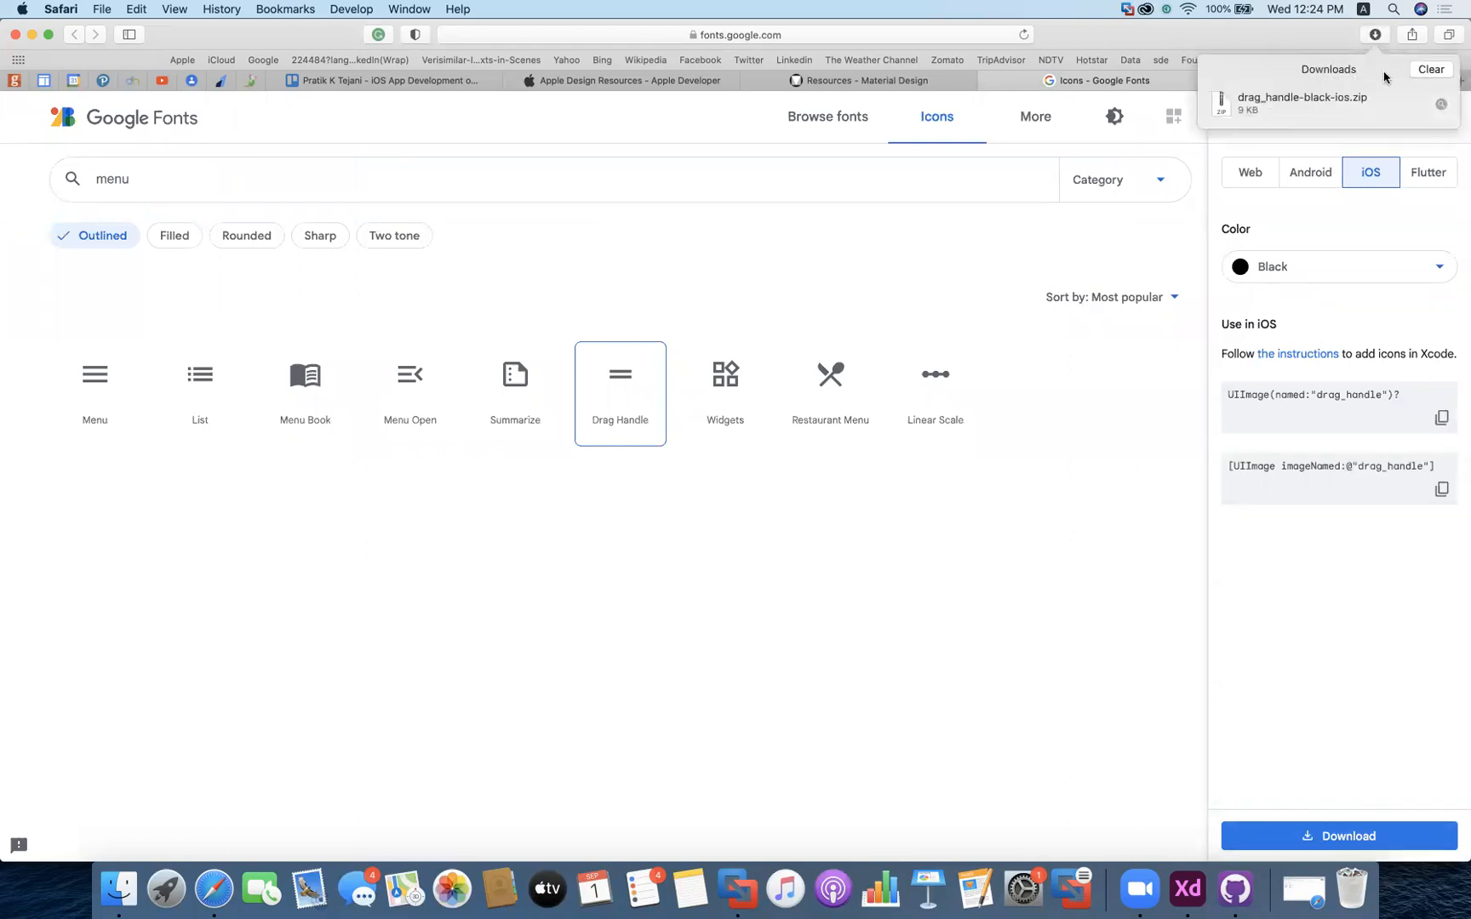
left_click(1441, 105)
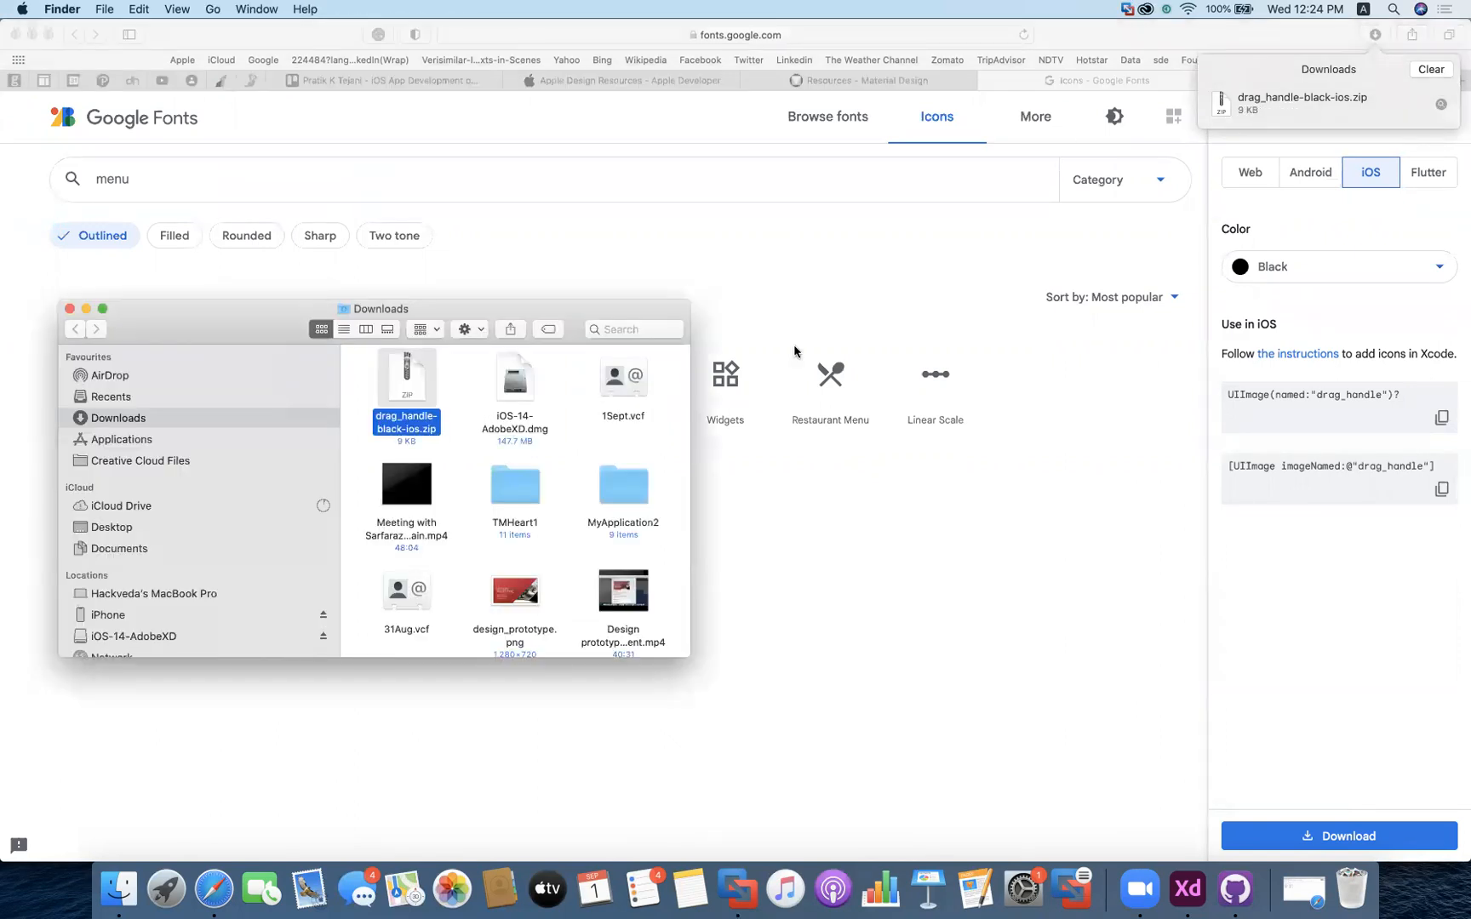
left_click(69, 308)
Set the Drag Handle icon's iOS download colour to White
left_click(1367, 226)
left_click(1330, 271)
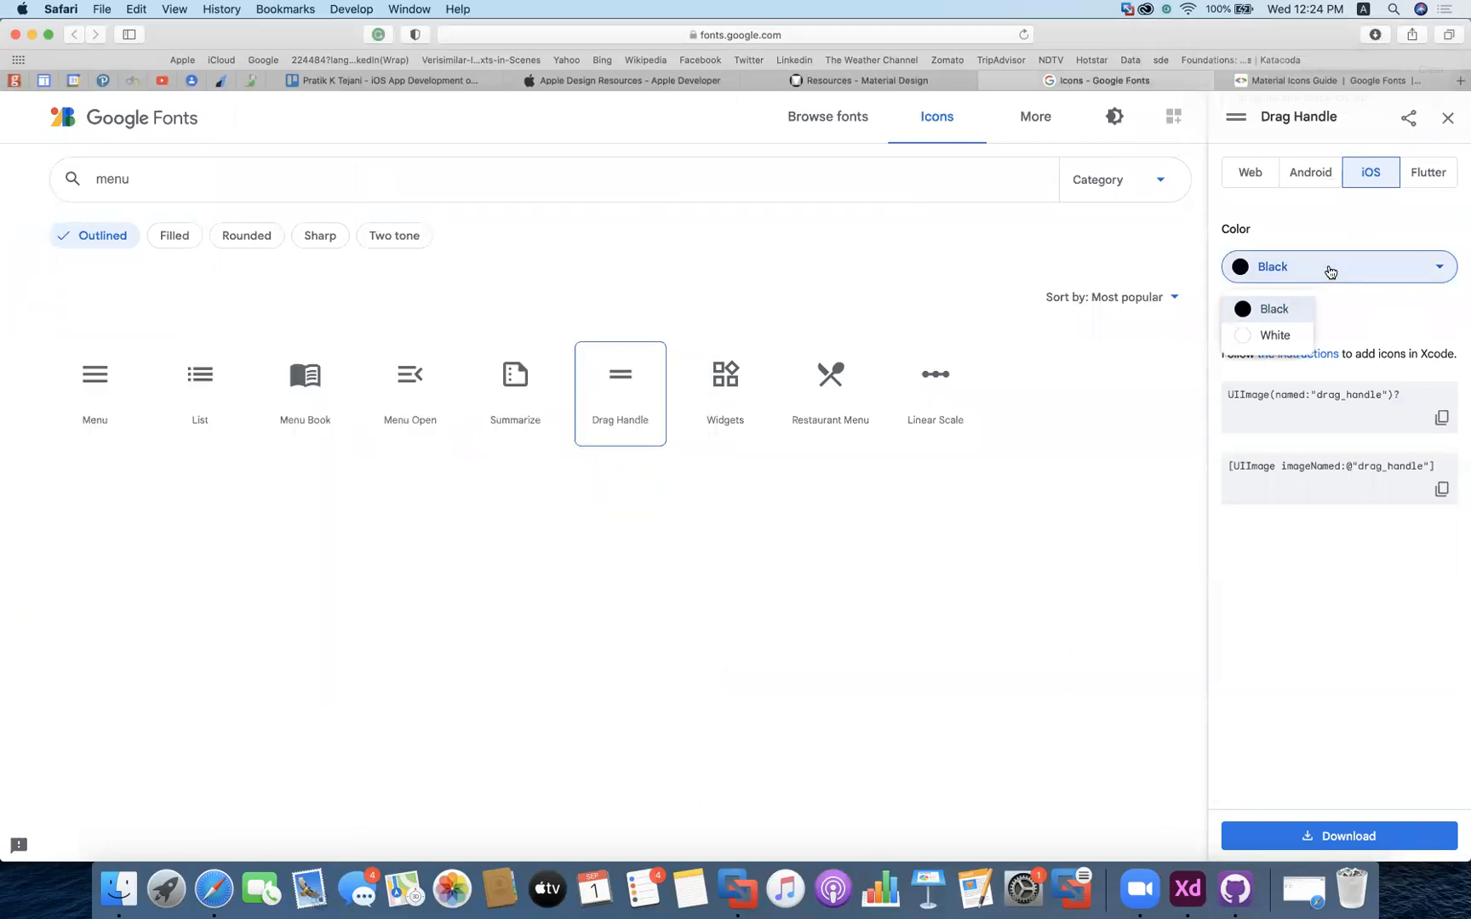
left_click(1246, 341)
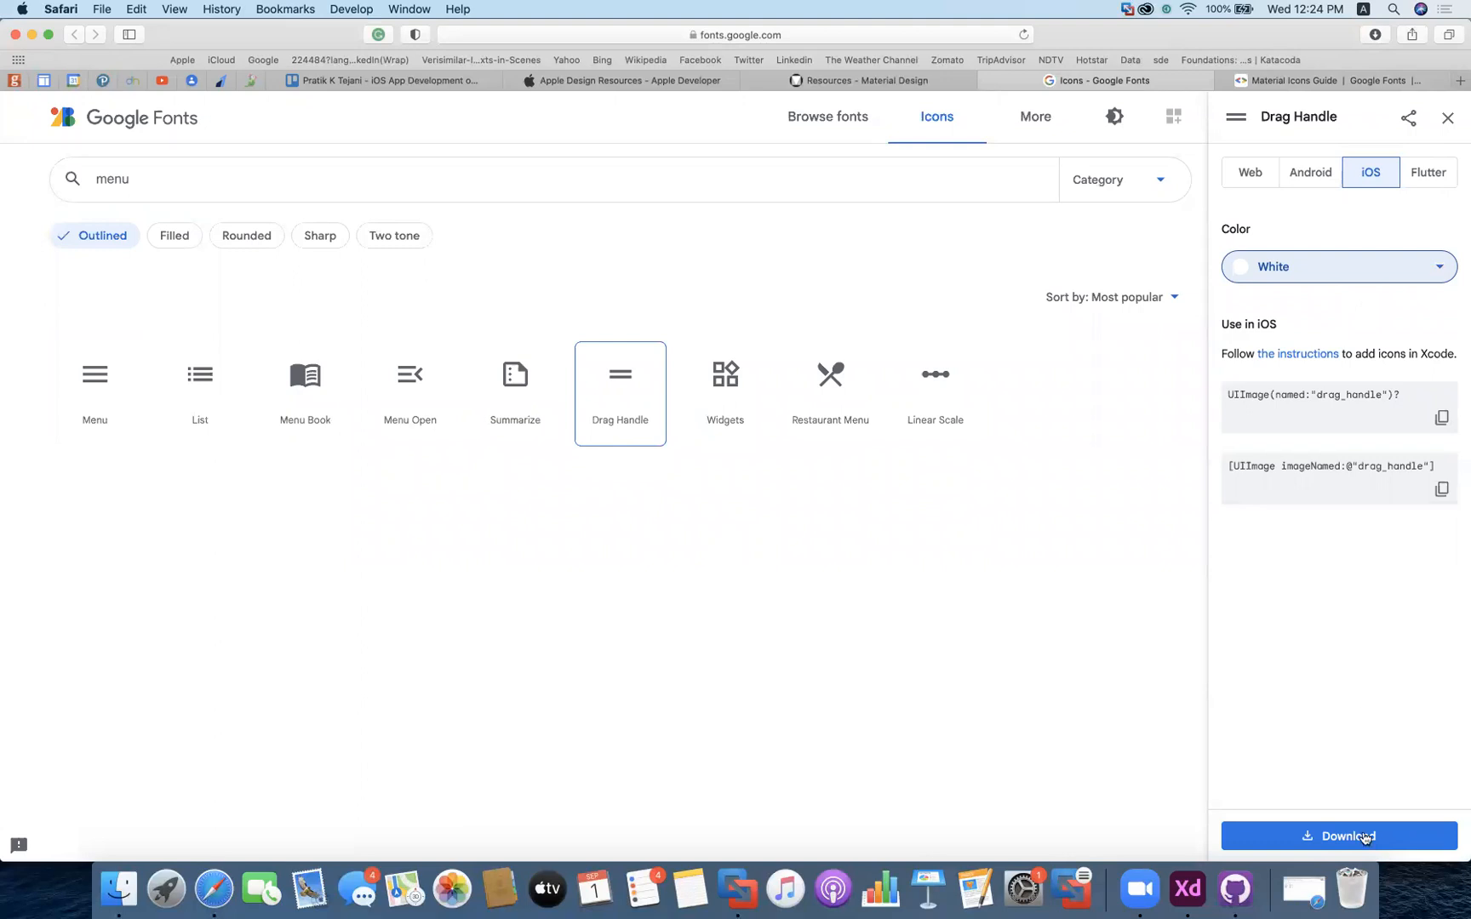
Download the white Drag Handle icon for iOS and reveal drag_handle-white-ios.zip in Finder
left_click(1329, 838)
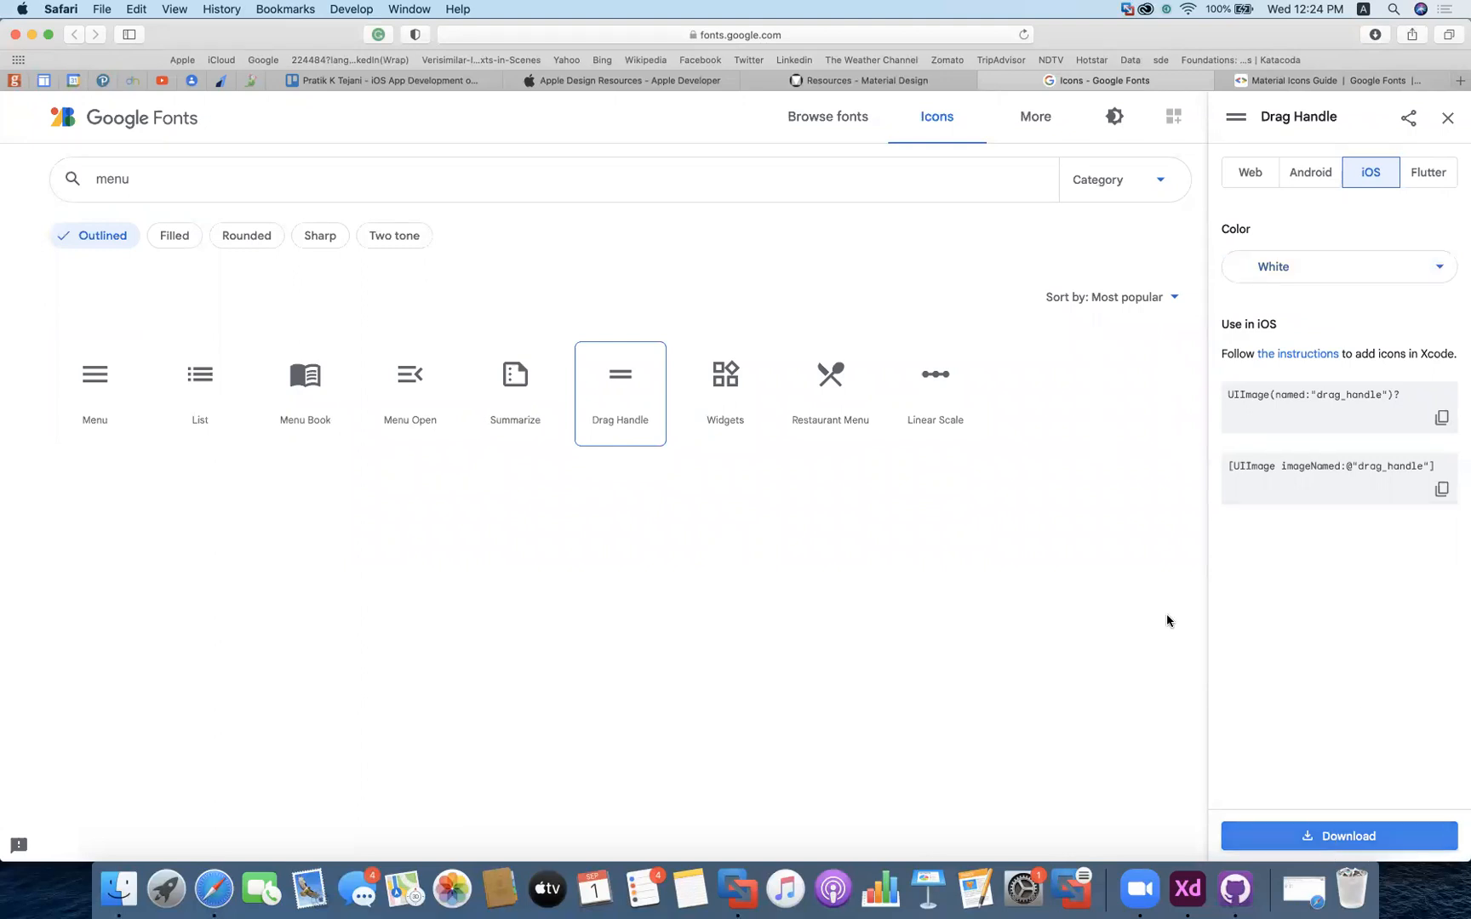
left_click(1376, 38)
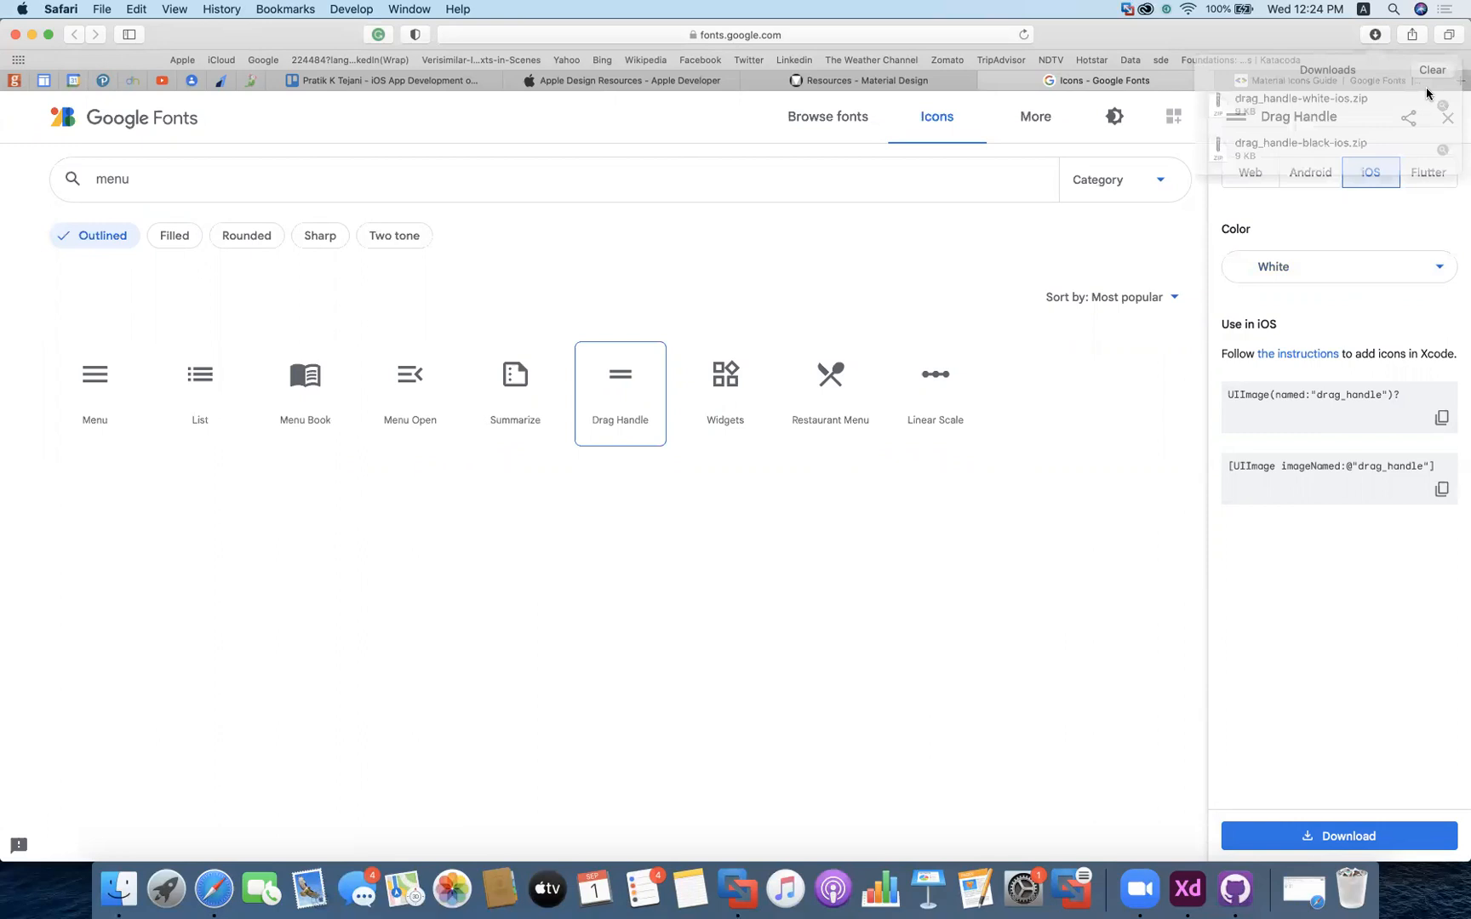
left_click(1441, 105)
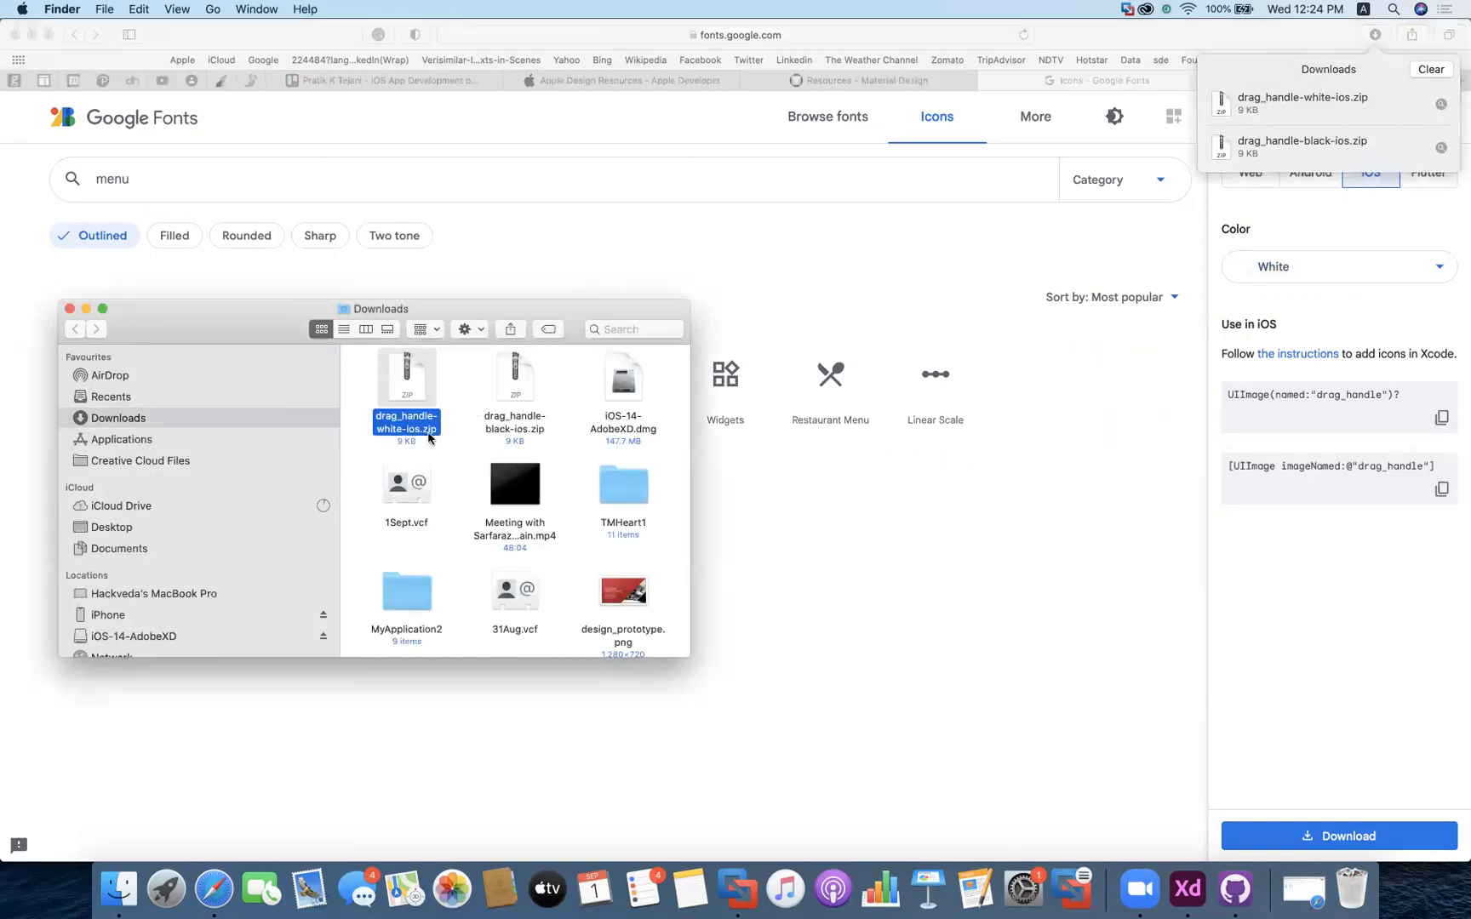
Copy drag_handle-white-ios.zip from Downloads into the iOSWalletApp folder
right_click(417, 430)
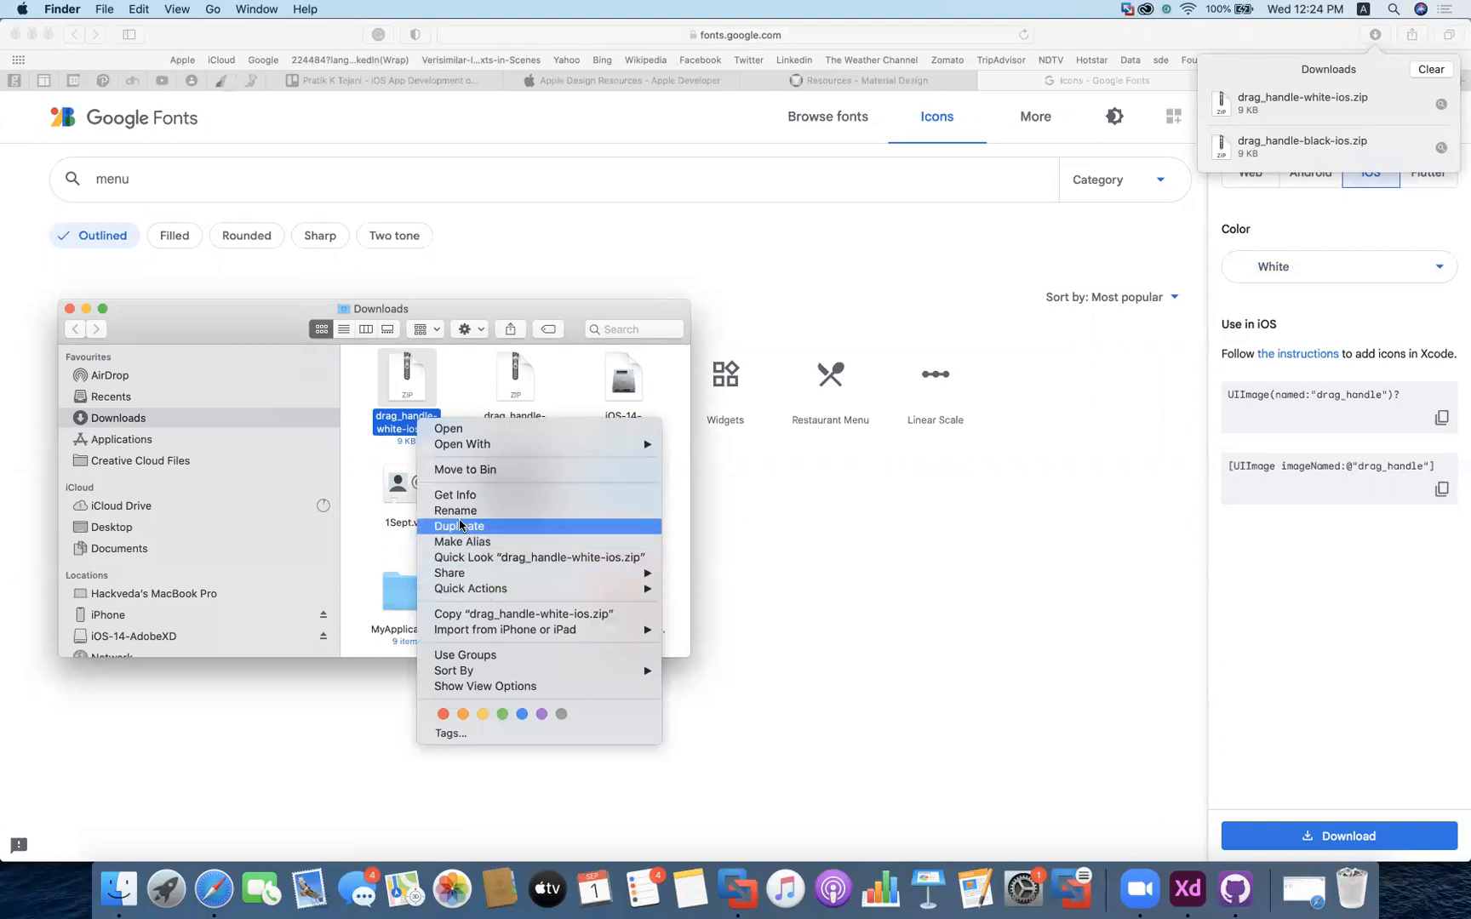
left_click(471, 616)
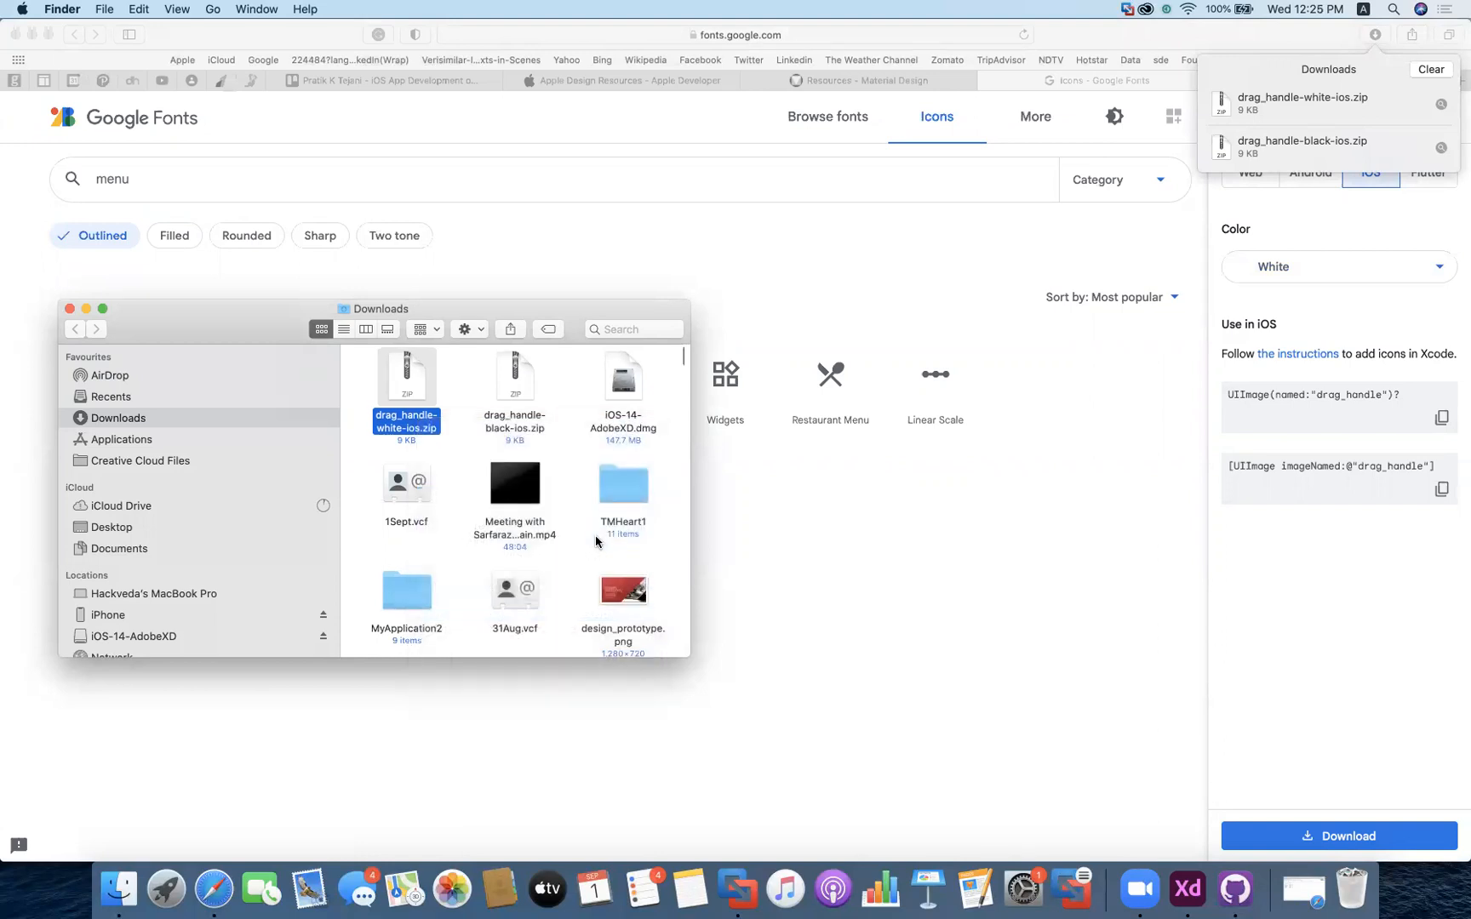
scroll(595, 534, "down", 5)
scroll(595, 539, "down", 10)
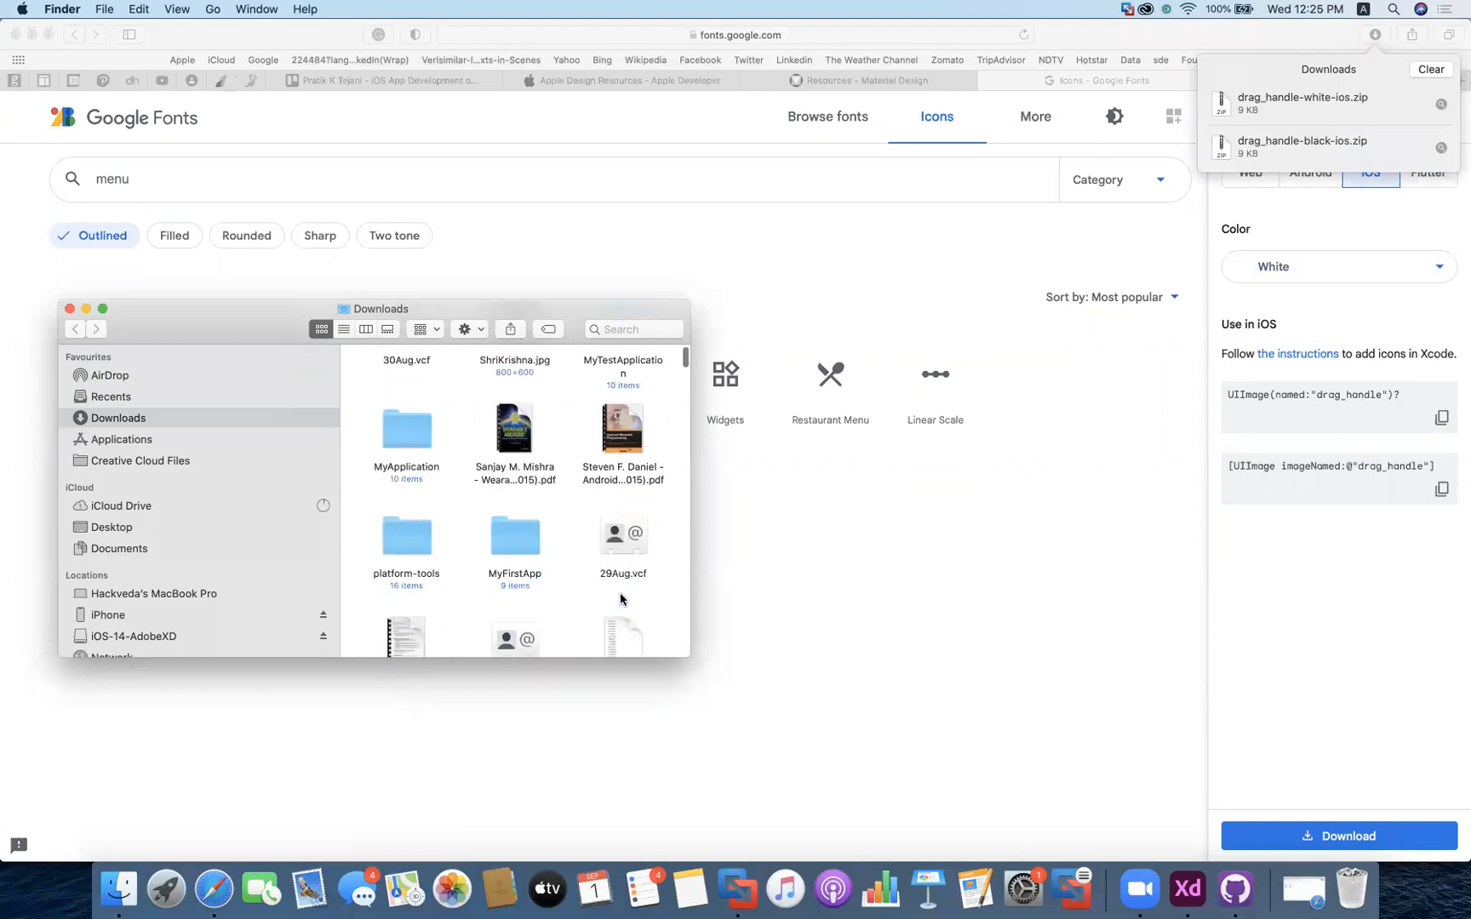
scroll(620, 594, "down", 5)
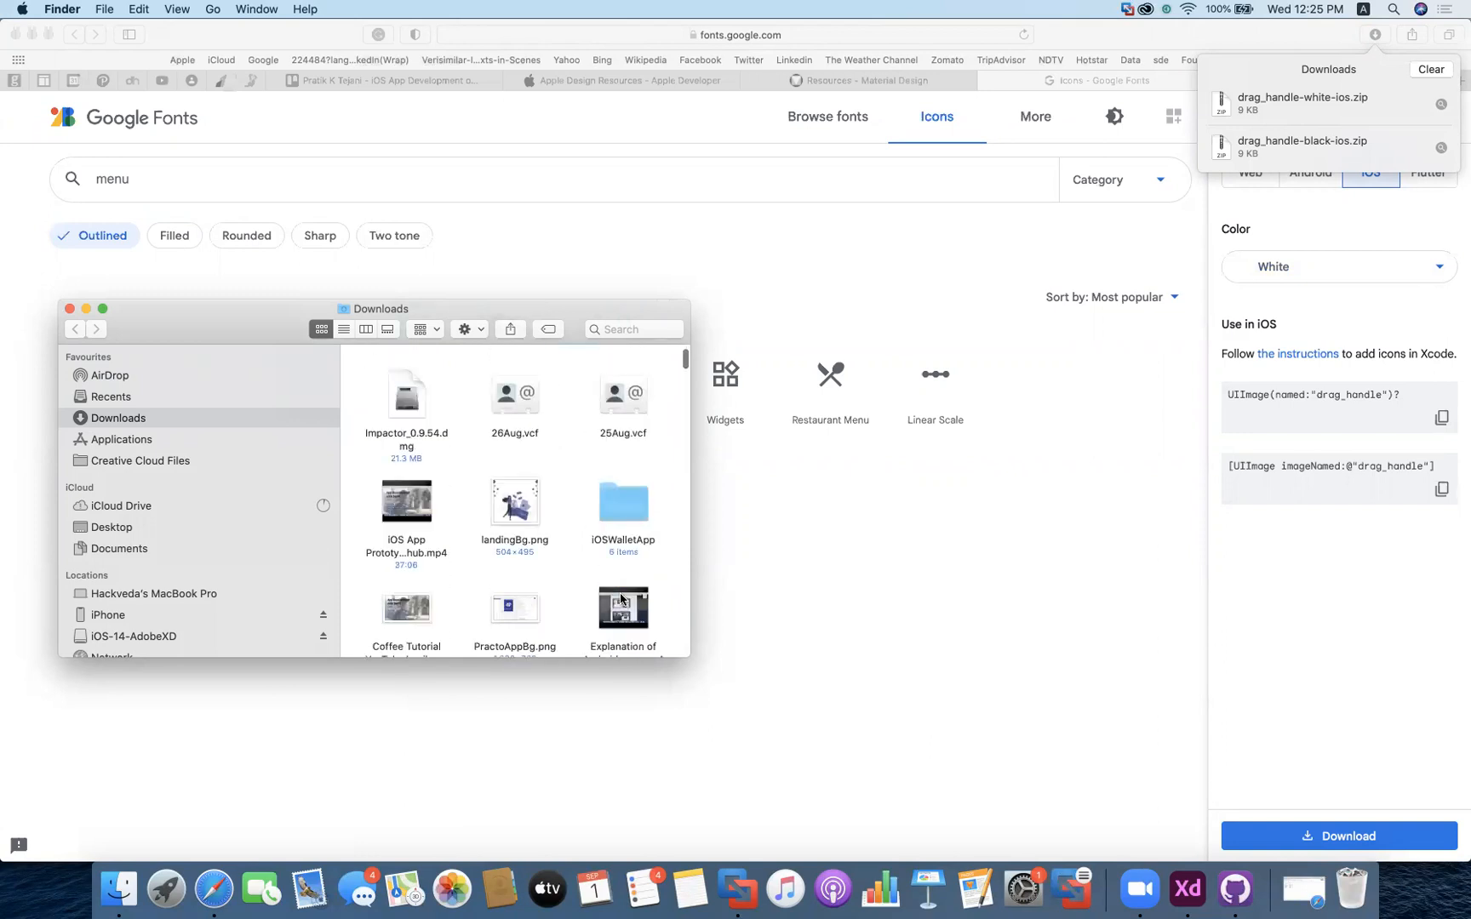
left_click(629, 509)
double_click(628, 508)
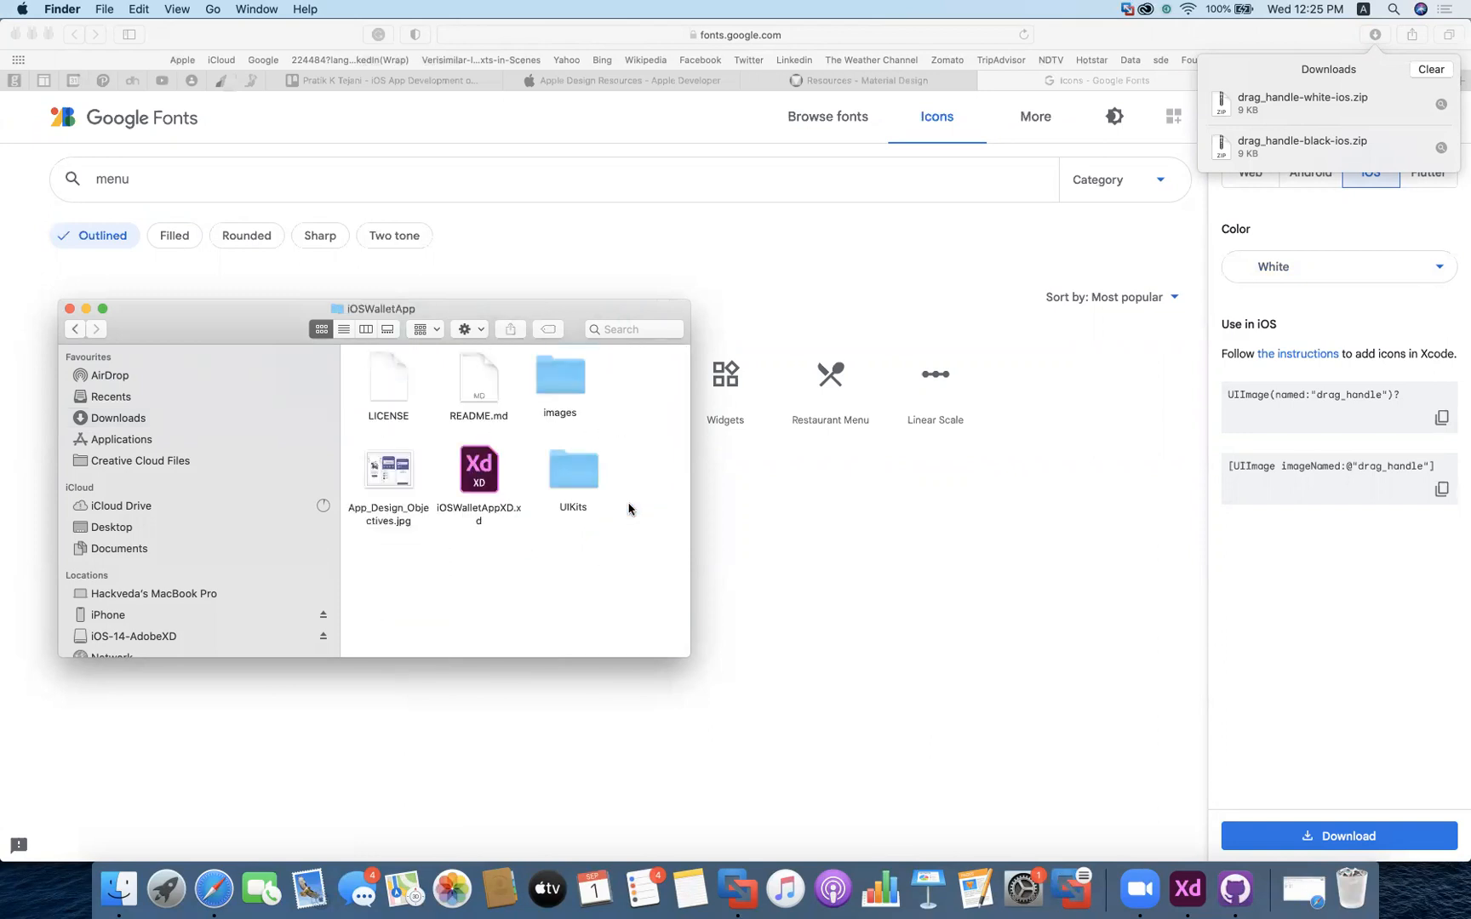
key("super+v")
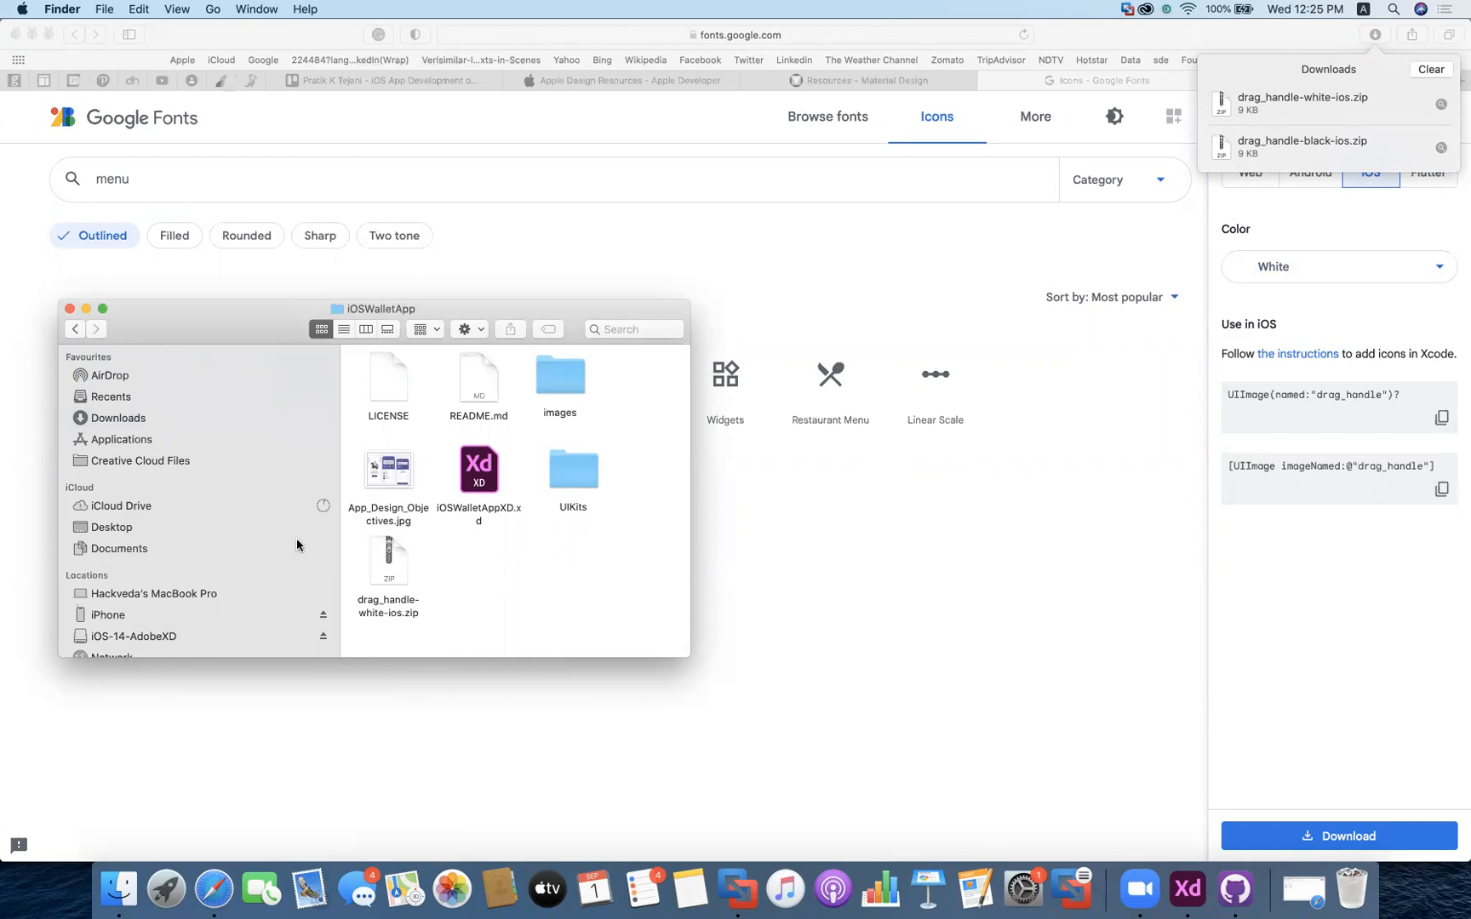
Extract drag_handle-white-ios.zip in the iOSWalletApp folder, then open the extracted drag_handle-white-ios folder in a larger window
double_click(391, 577)
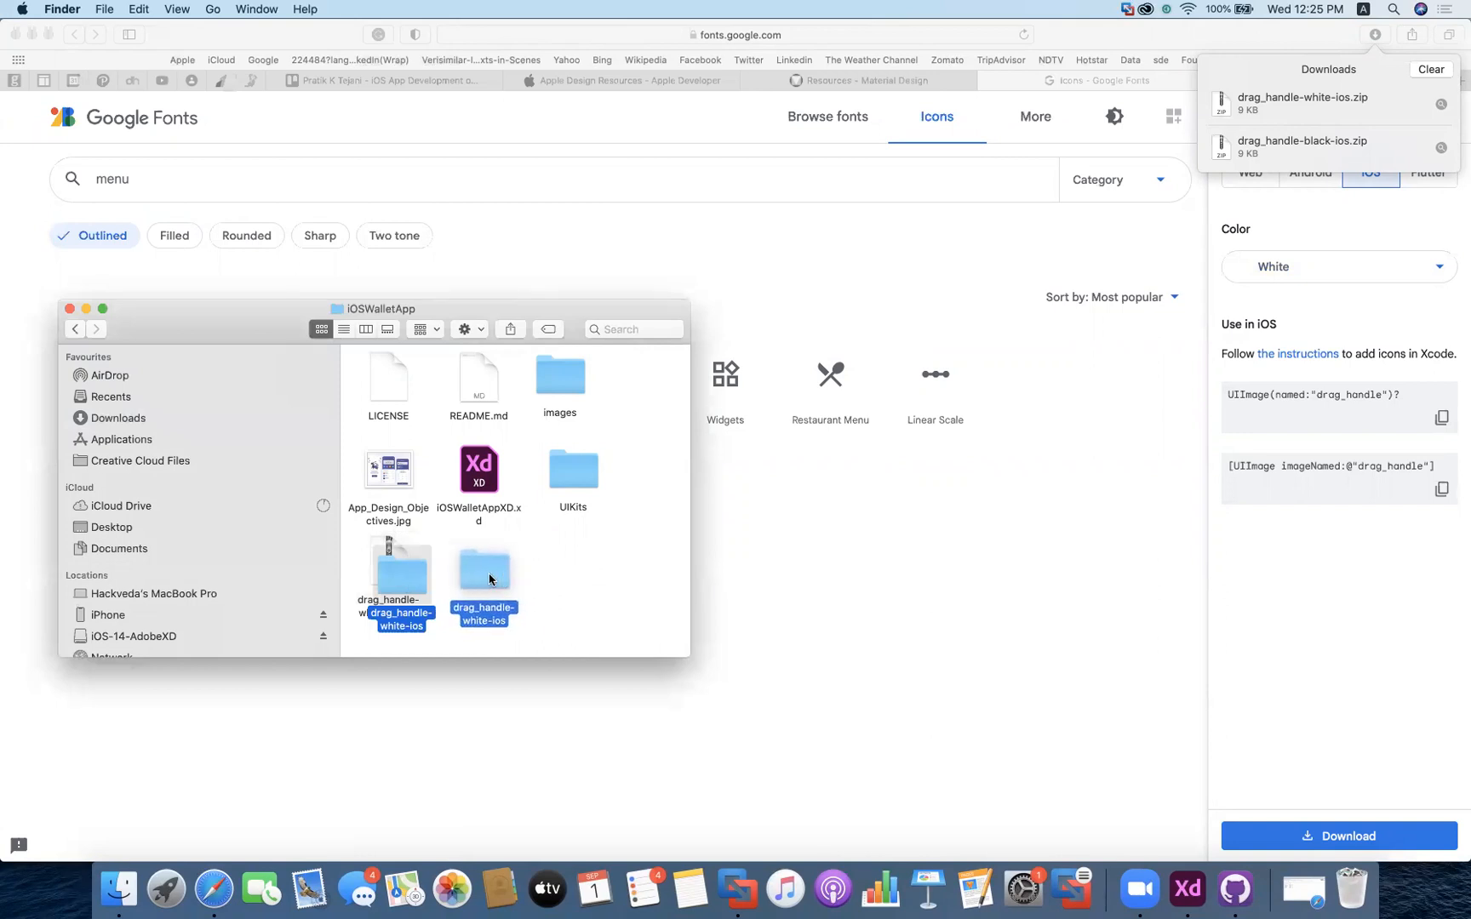
left_click(561, 588)
double_click(483, 571)
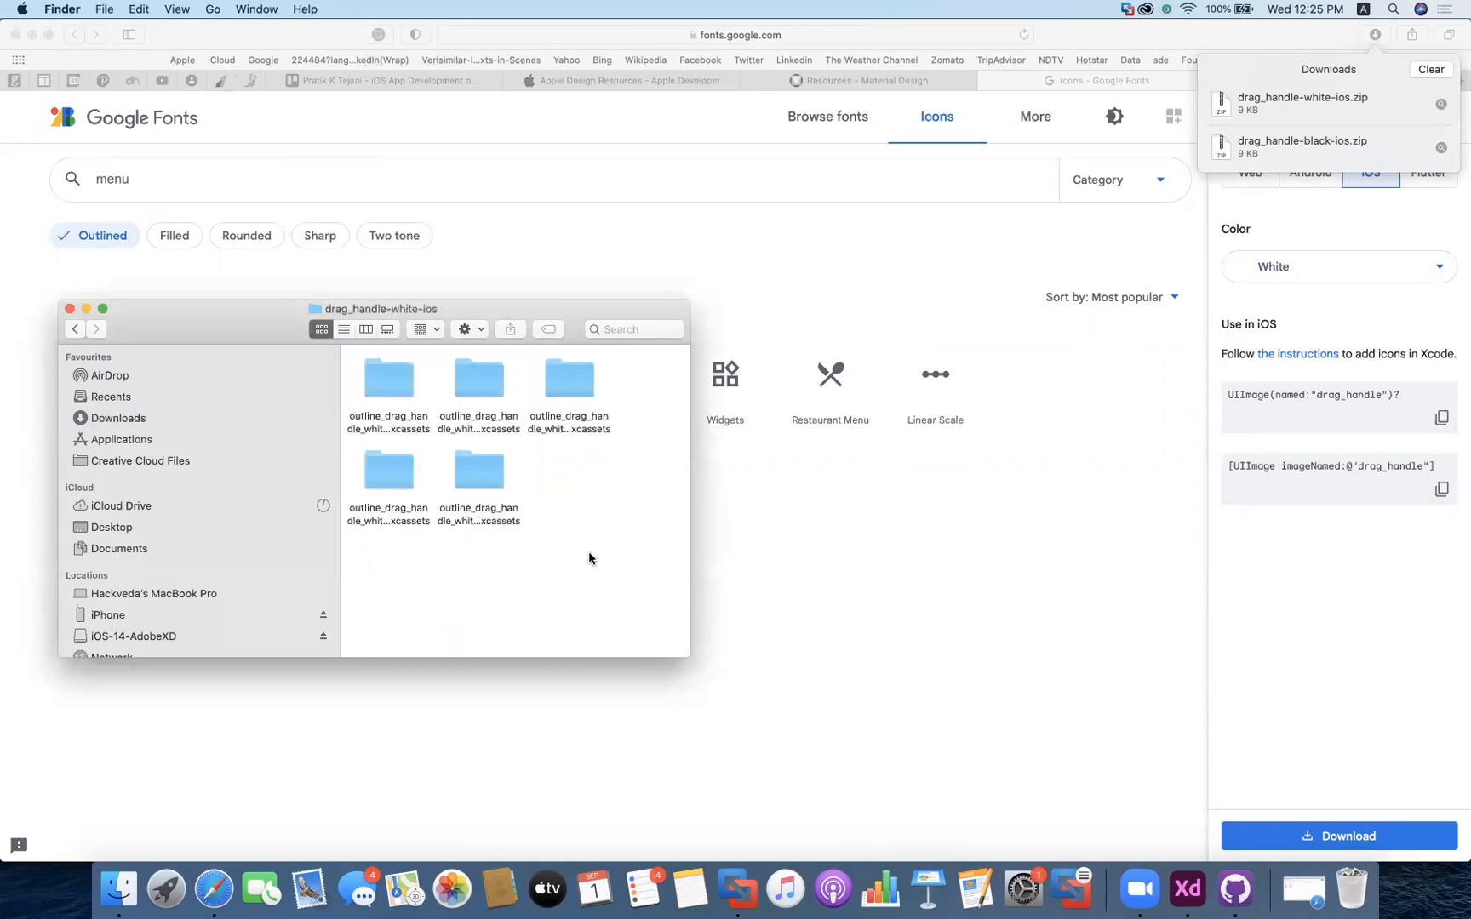
double_click(565, 305)
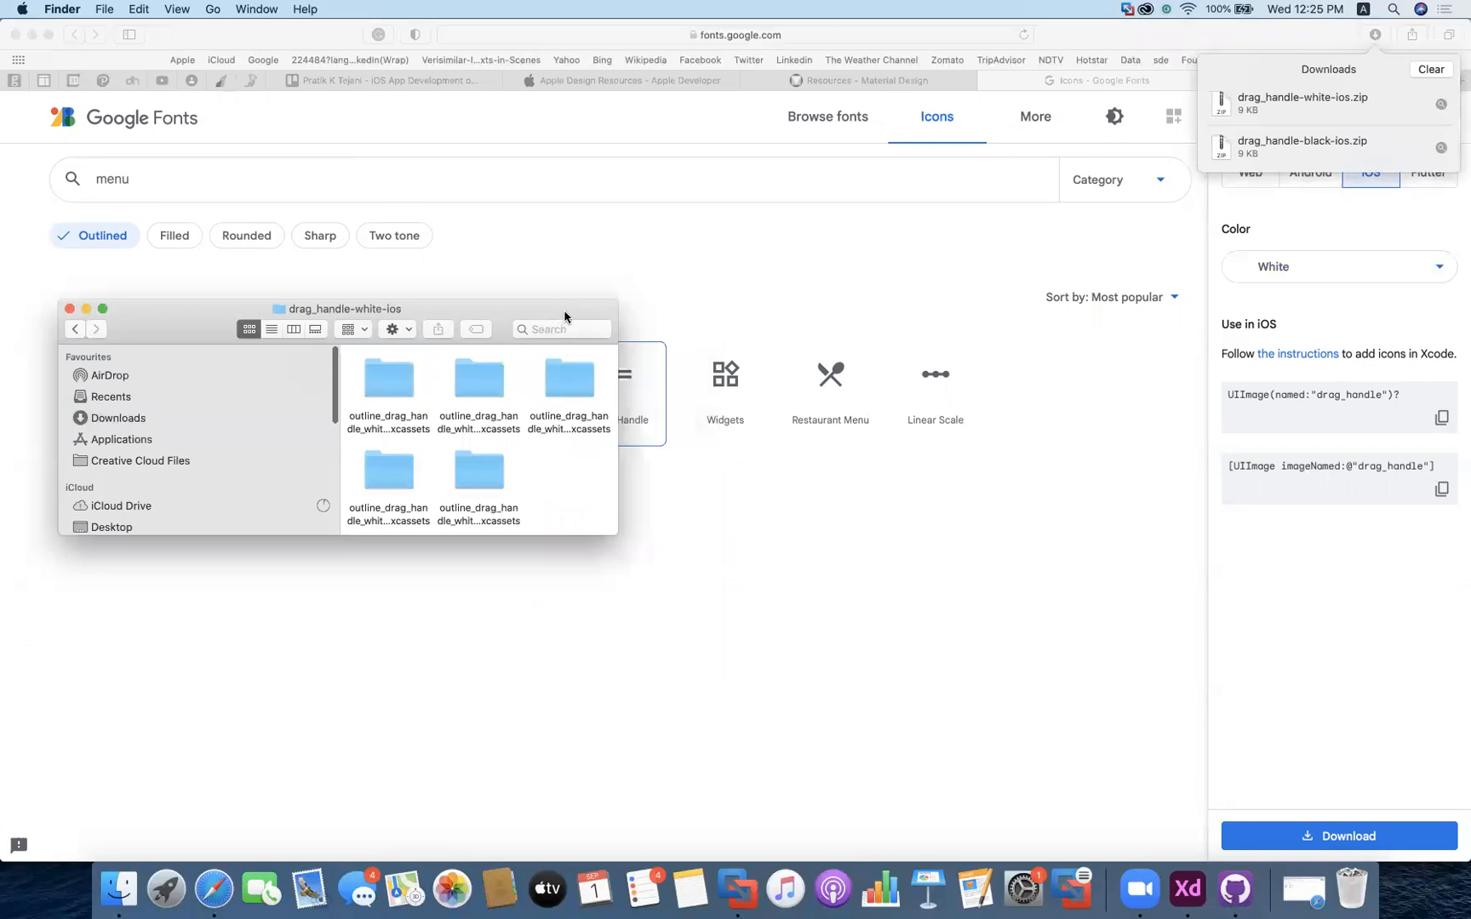
left_click_drag(761, 255, 1295, 8)
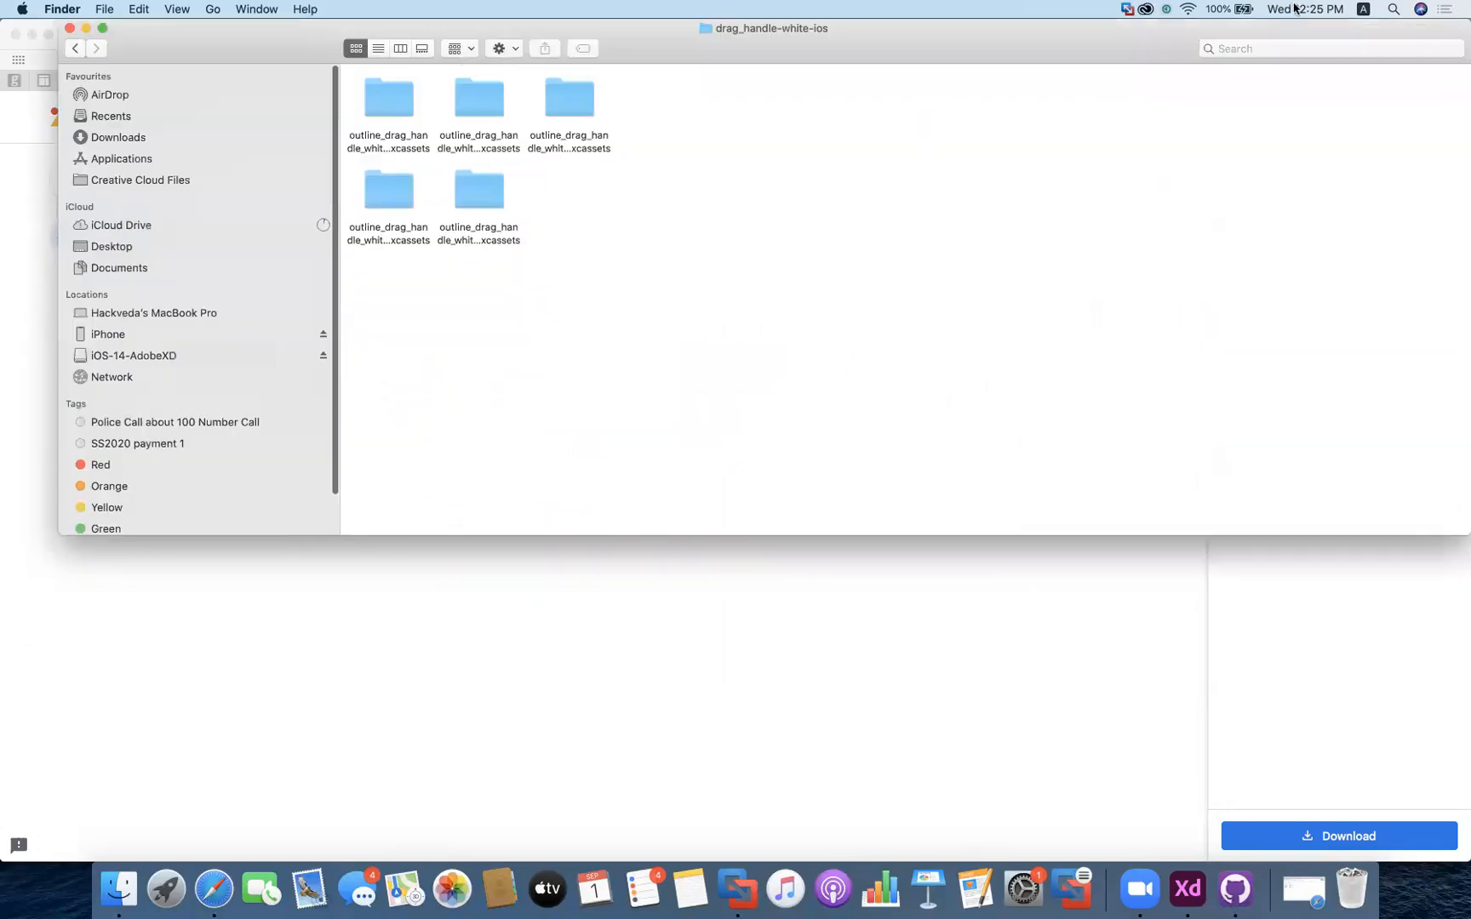
Open the outline_drag_handle_white_18pt.imageset folder and examine its 1x, 2x and 3x PNG files
double_click(388, 112)
left_click(388, 112)
double_click(388, 111)
left_click(556, 104)
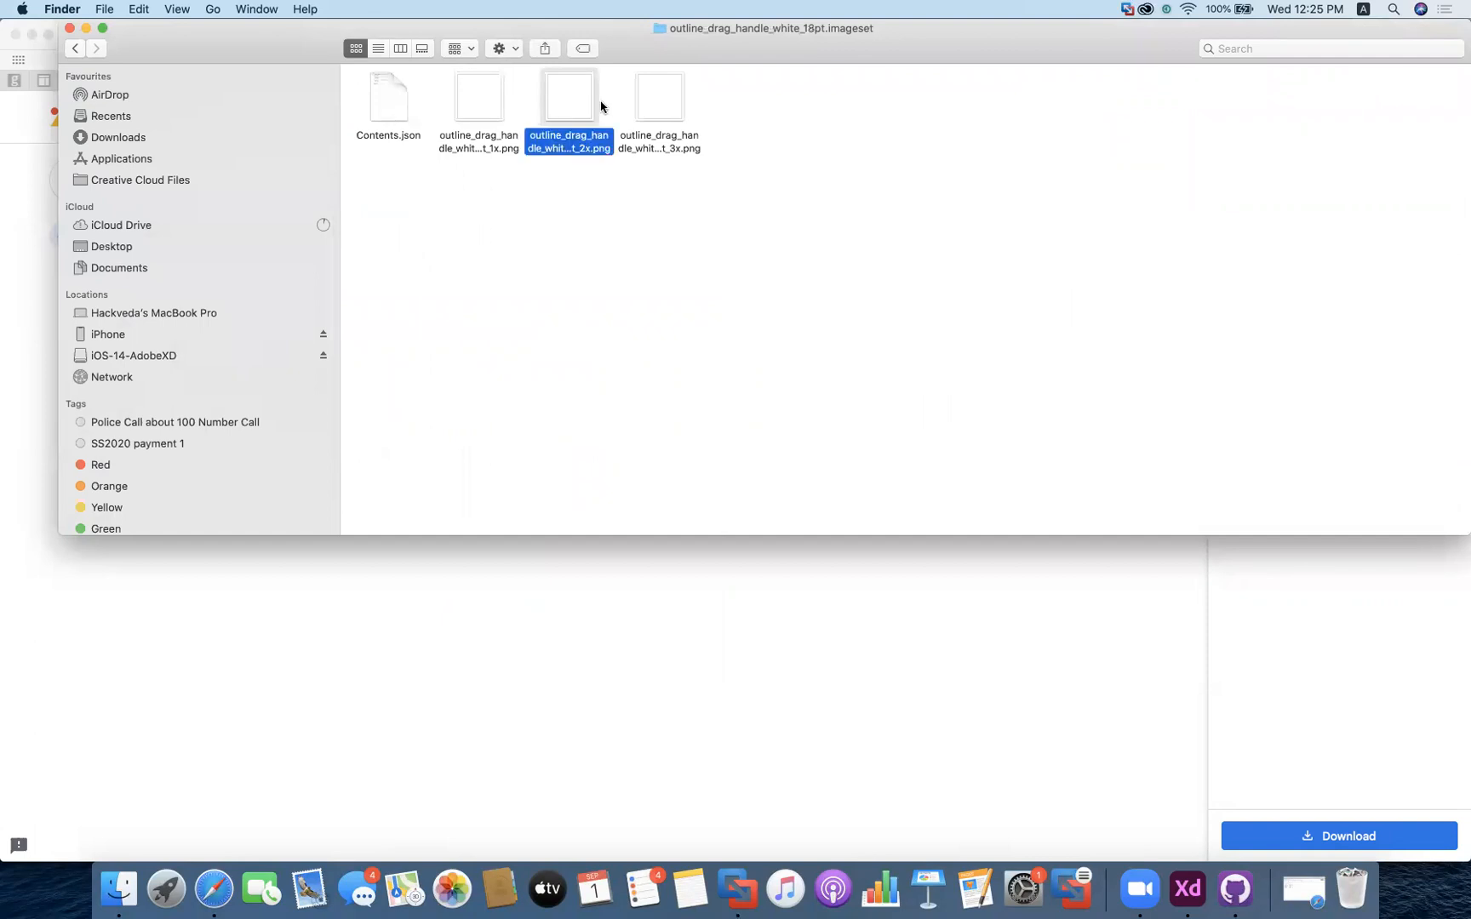
left_click(399, 108)
left_click(479, 106)
left_click(591, 105)
left_click(666, 104)
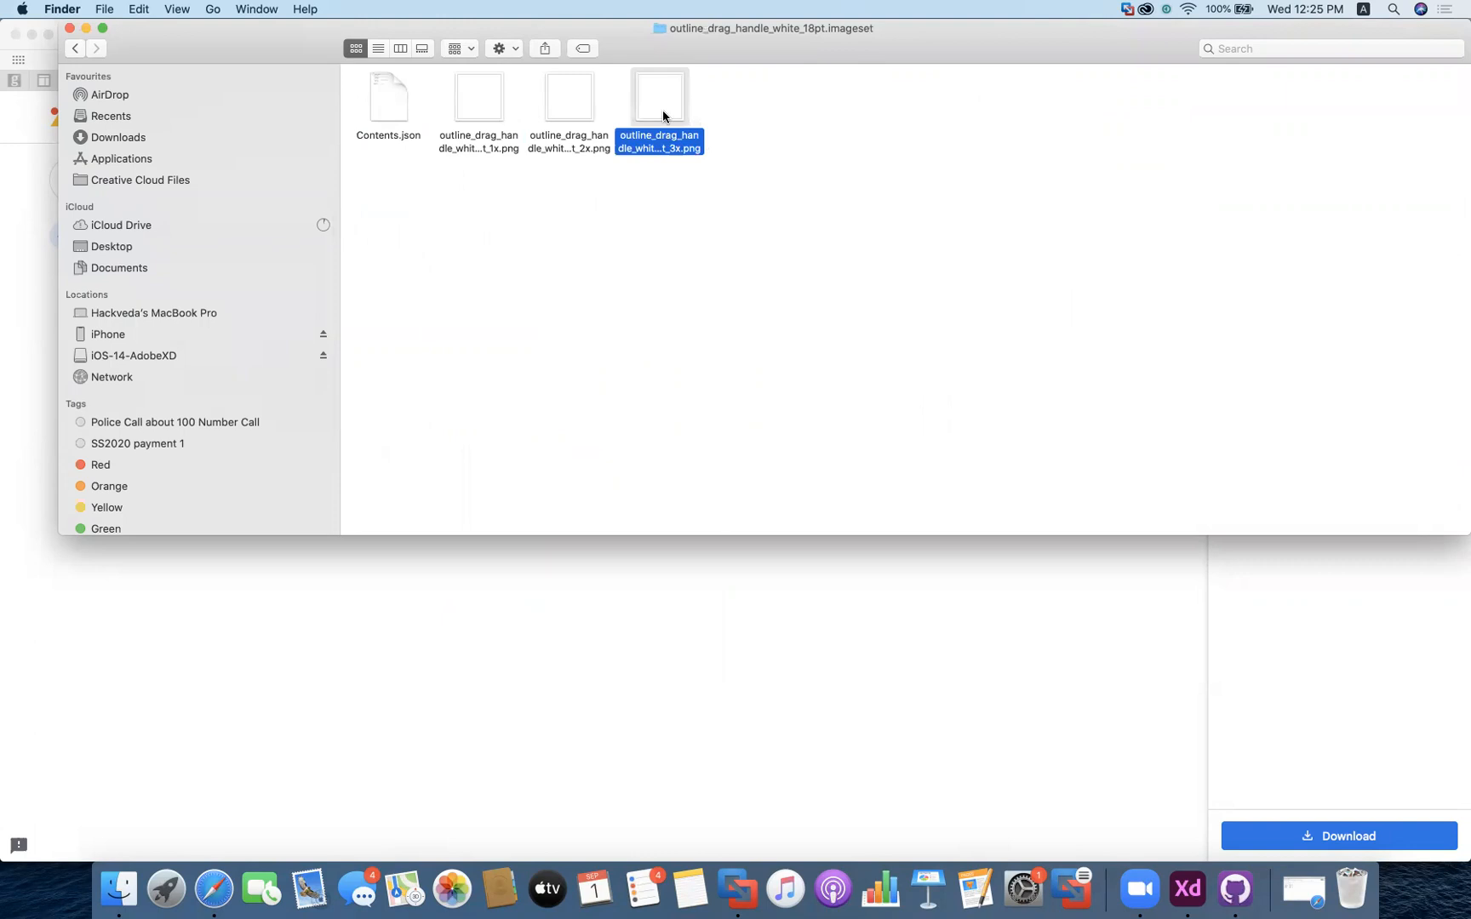
left_click(557, 147)
left_click(498, 151)
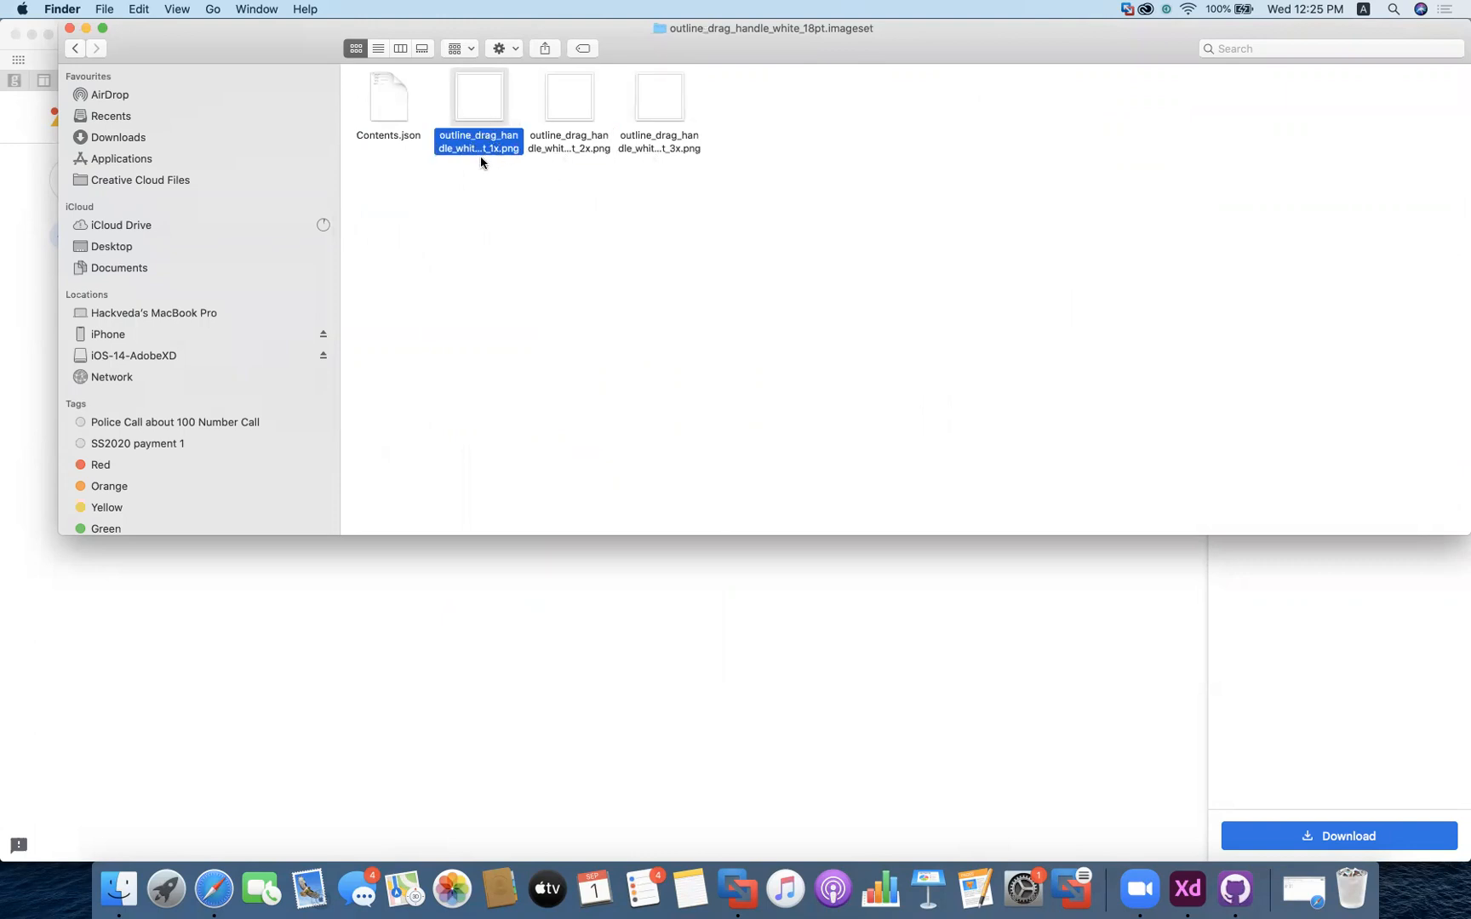
left_click(588, 151)
left_click(662, 153)
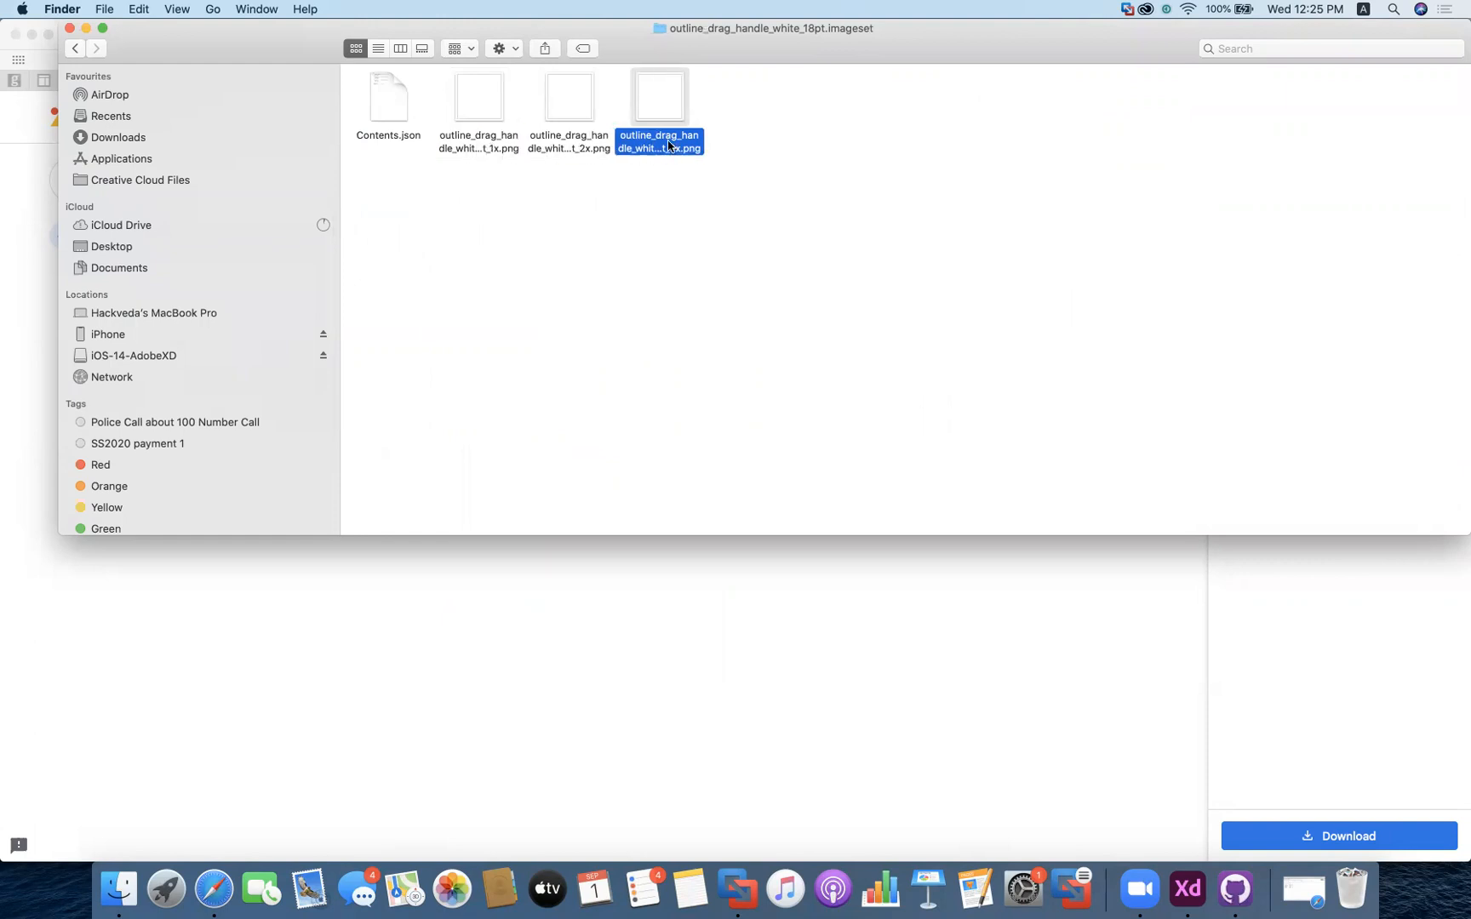
Copy outline_drag_handle_white_18pt_3x.png and paste it into the Transactions artboard in Adobe XD
right_click(669, 147)
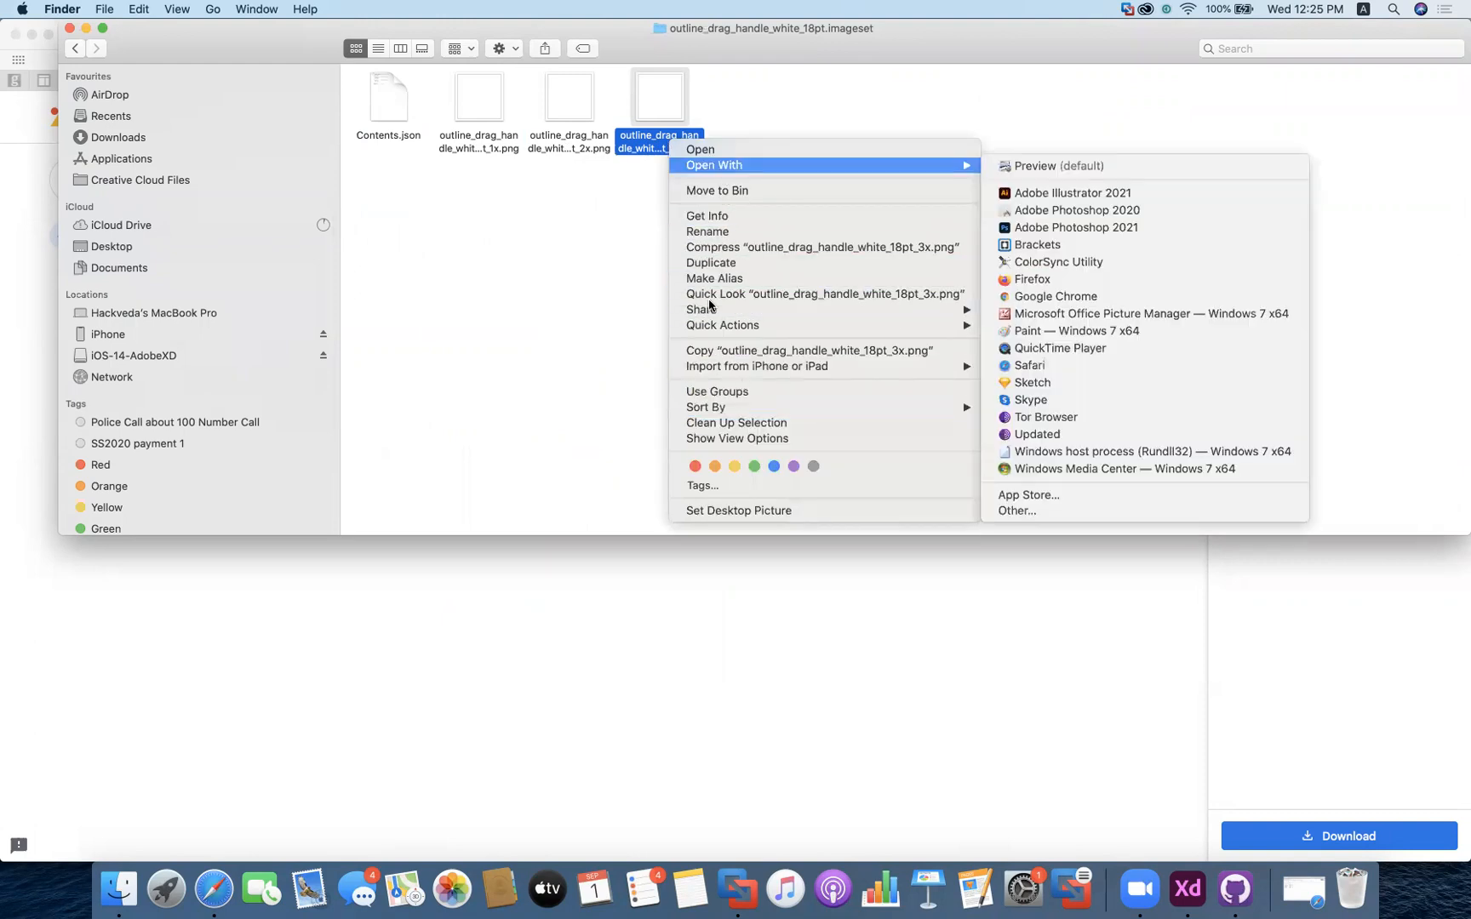
left_click(729, 350)
left_click(595, 337)
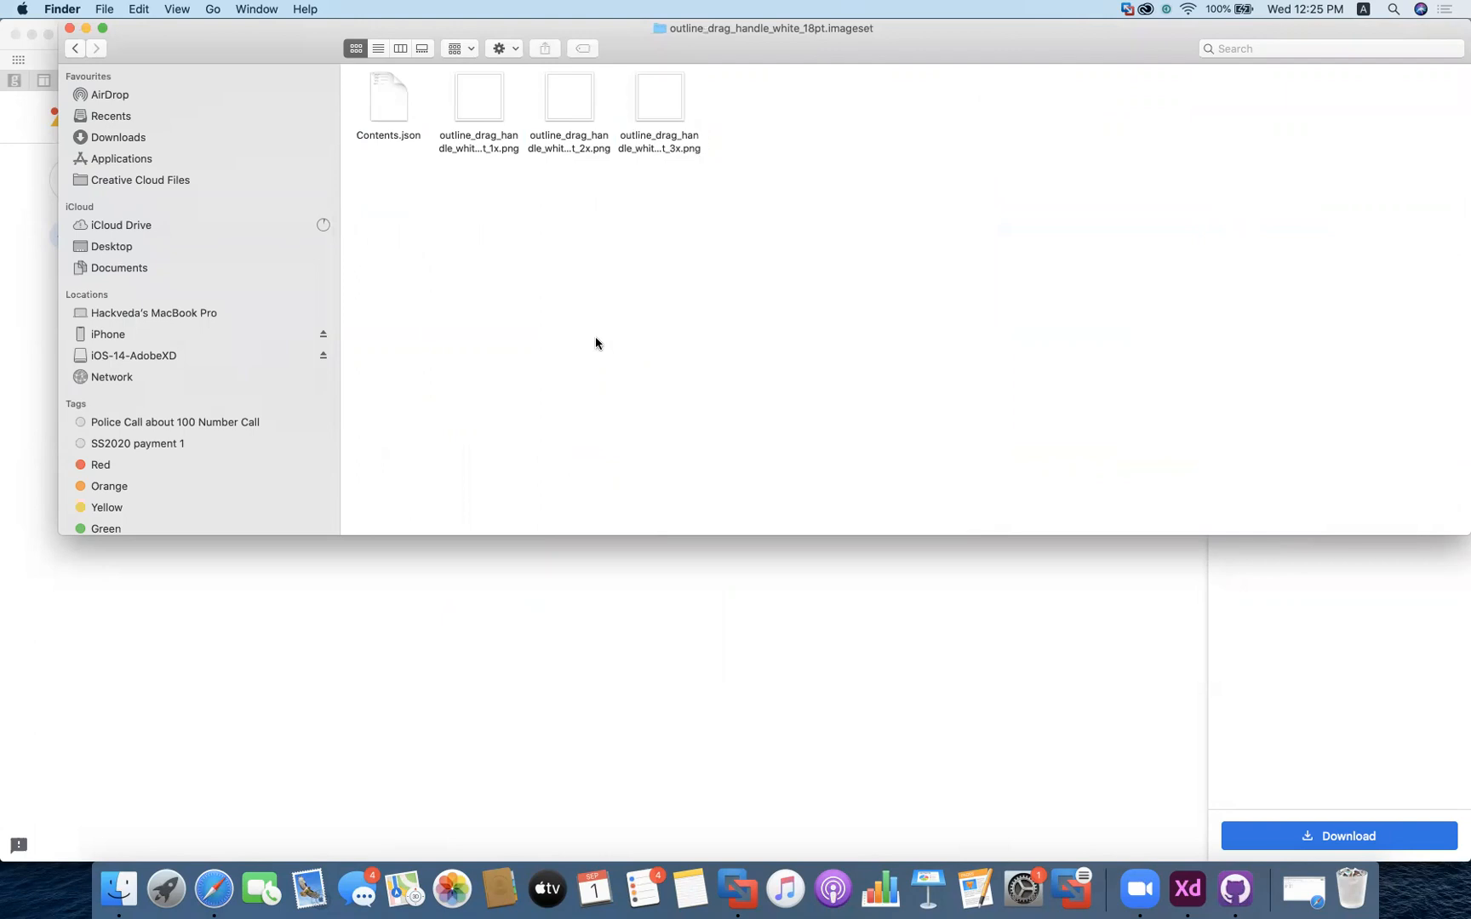
key("ctrl+Up")
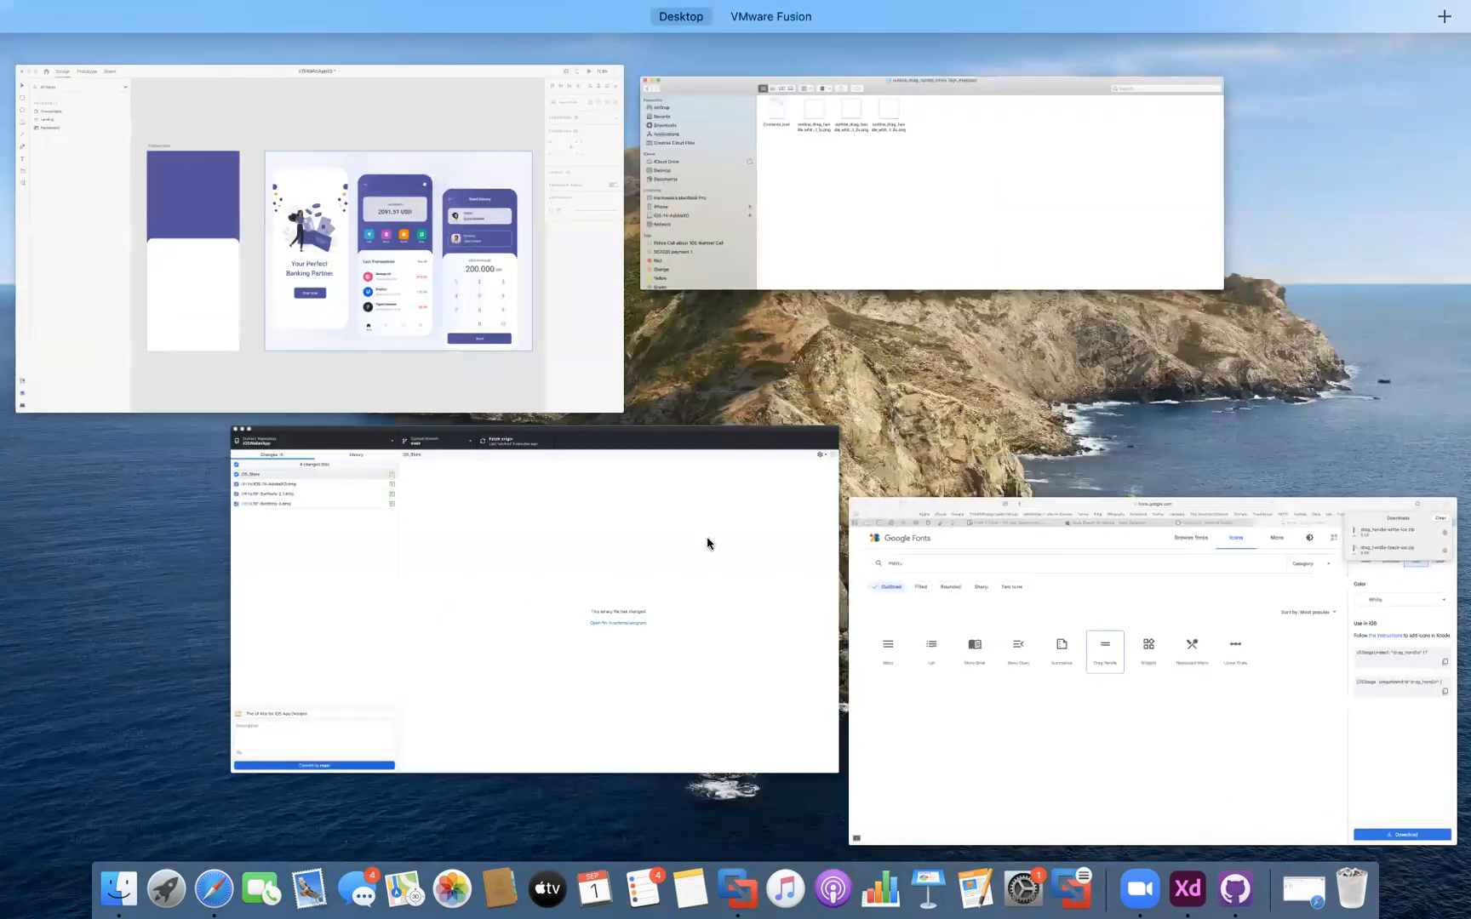
left_click(466, 352)
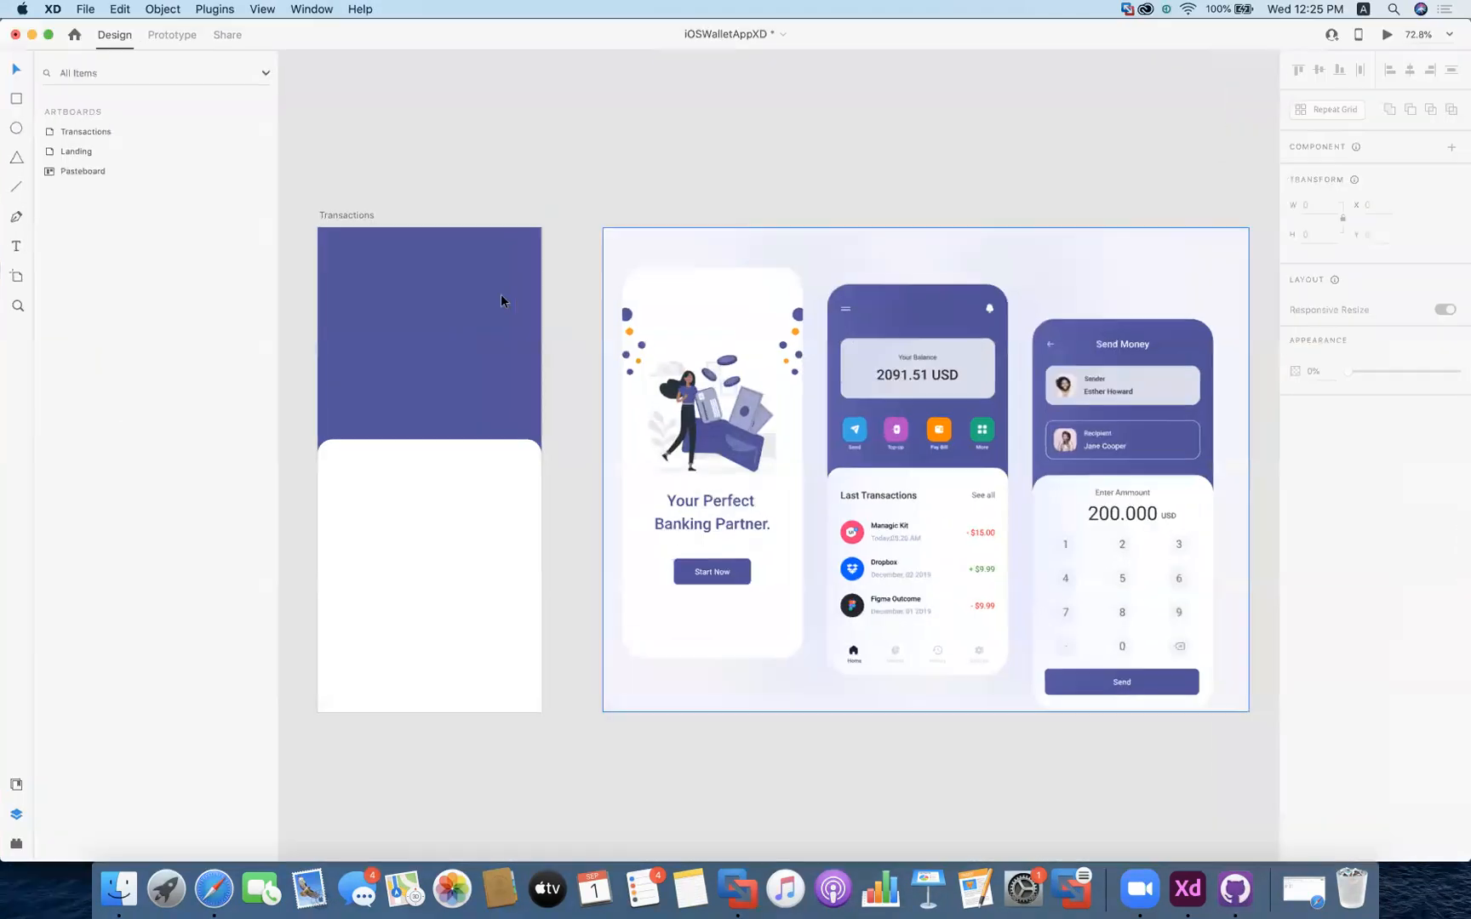
left_click(415, 302)
key("super+v")
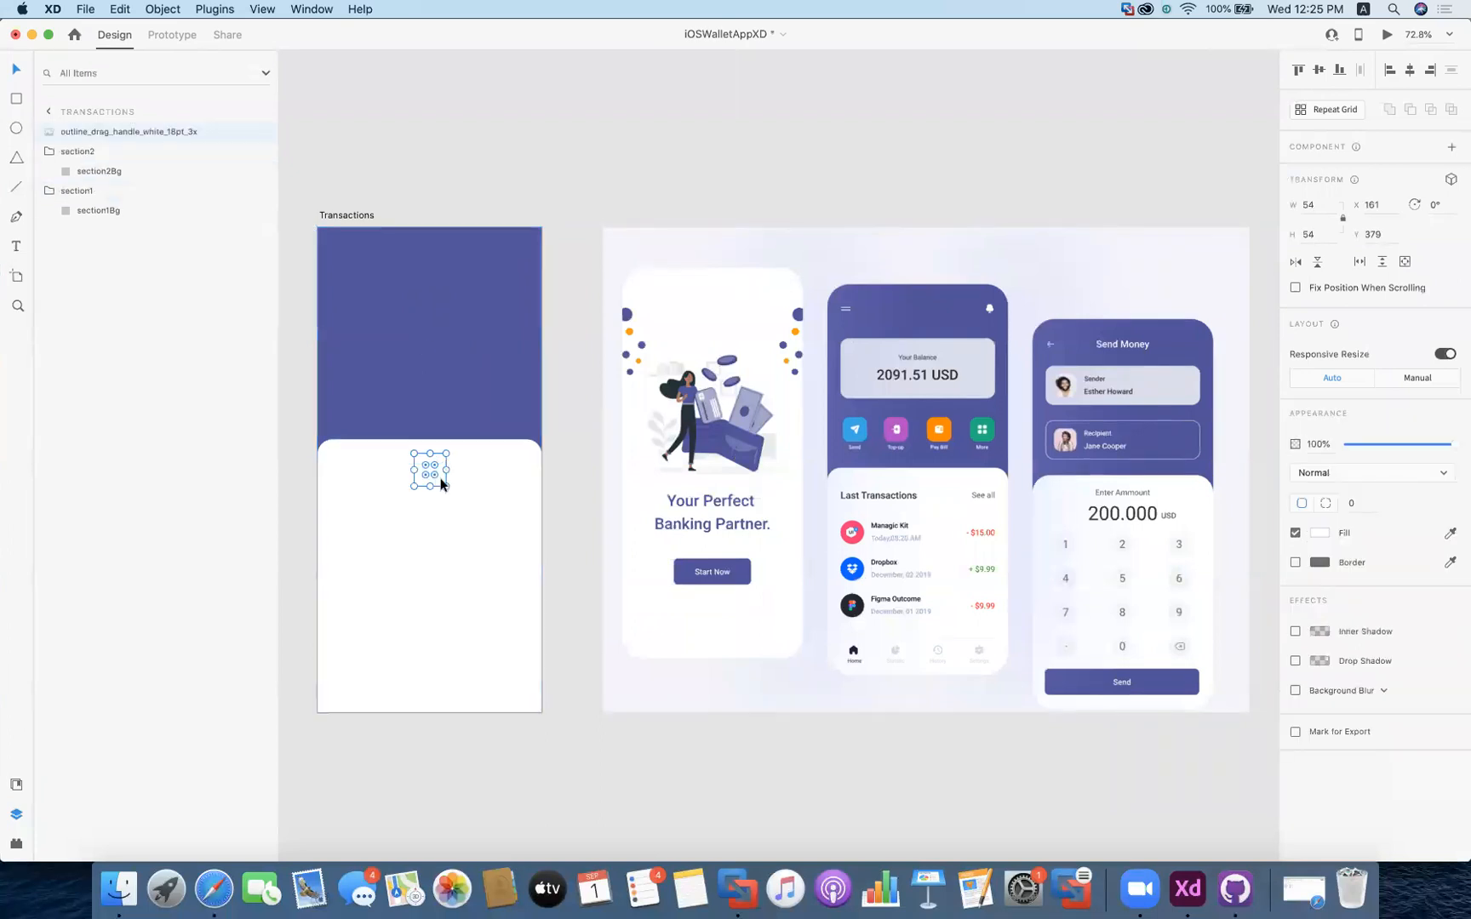
Move the menu icon to the upper-left corner of the Transactions artboard's purple header, at X 15, Y 10
left_click_drag(430, 466, 340, 248)
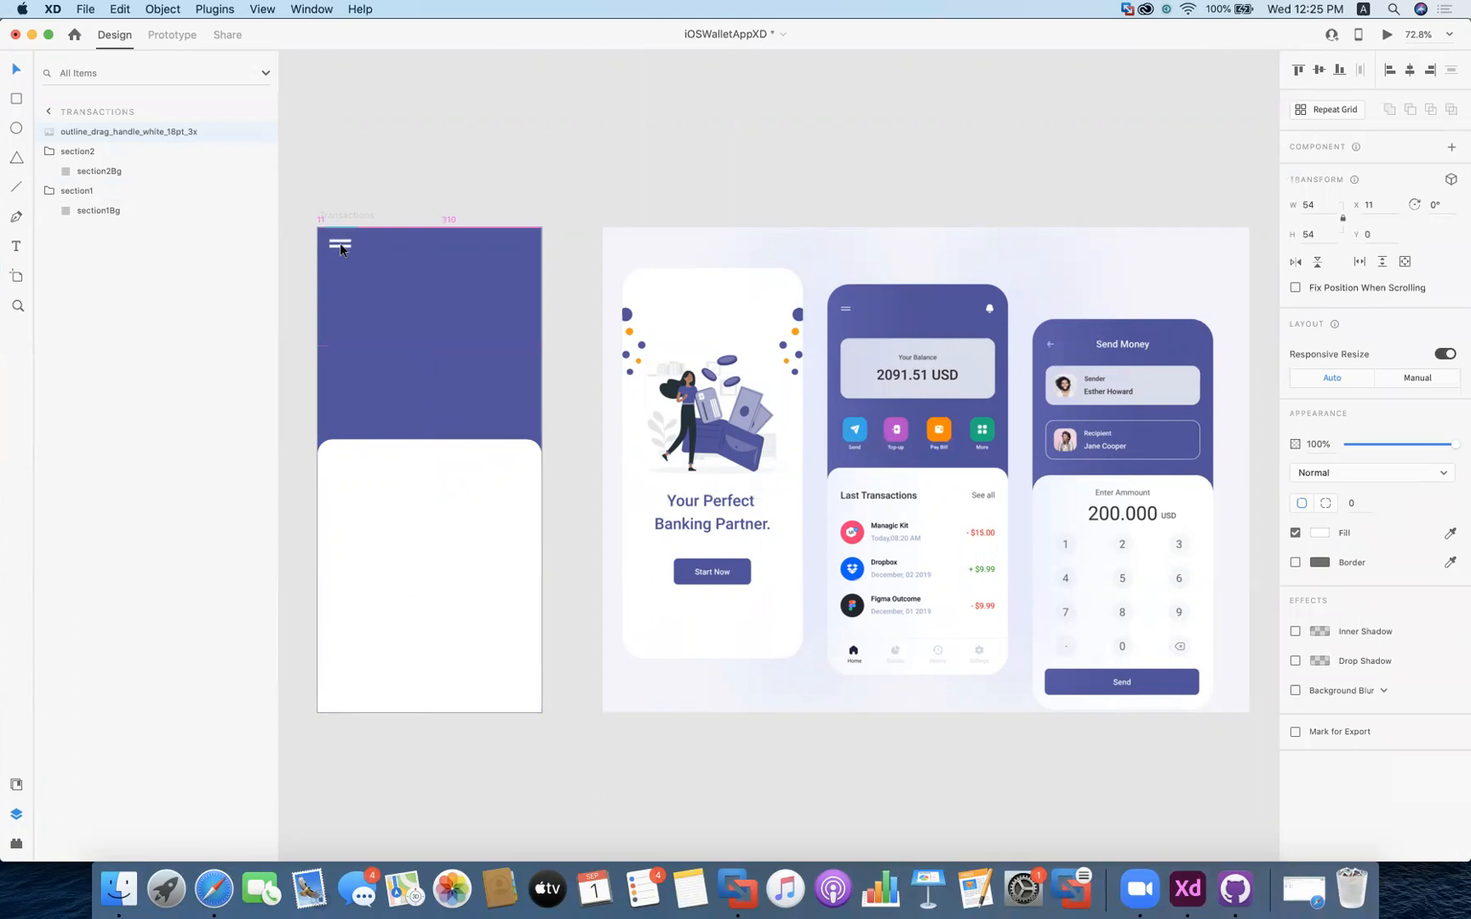
key("Right")
left_click(424, 160)
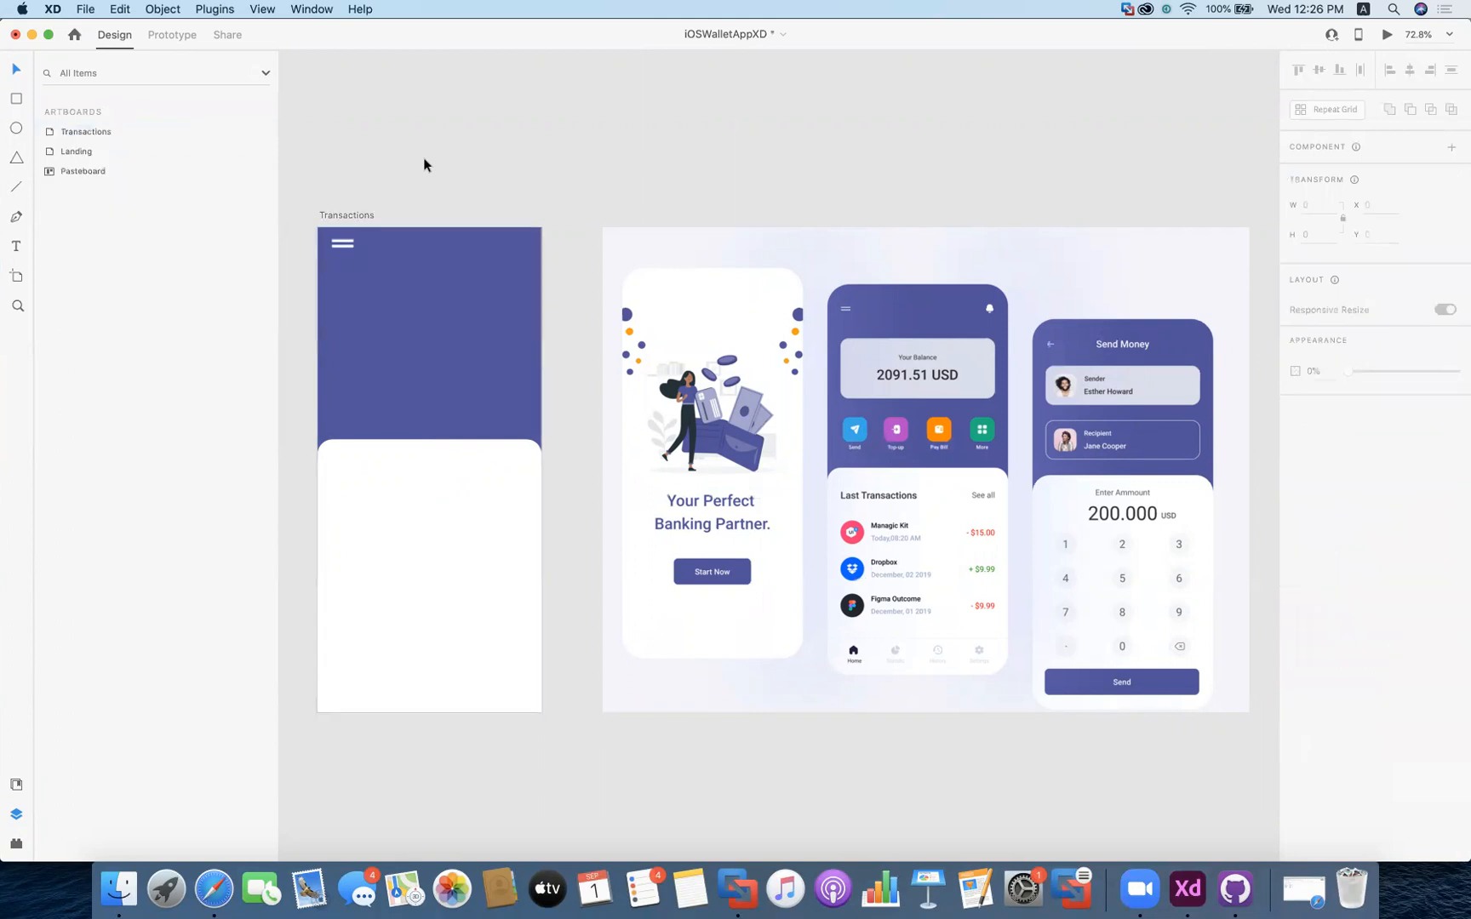
scroll(424, 158, "left", 3)
scroll(423, 158, "up", 2)
left_click(434, 293)
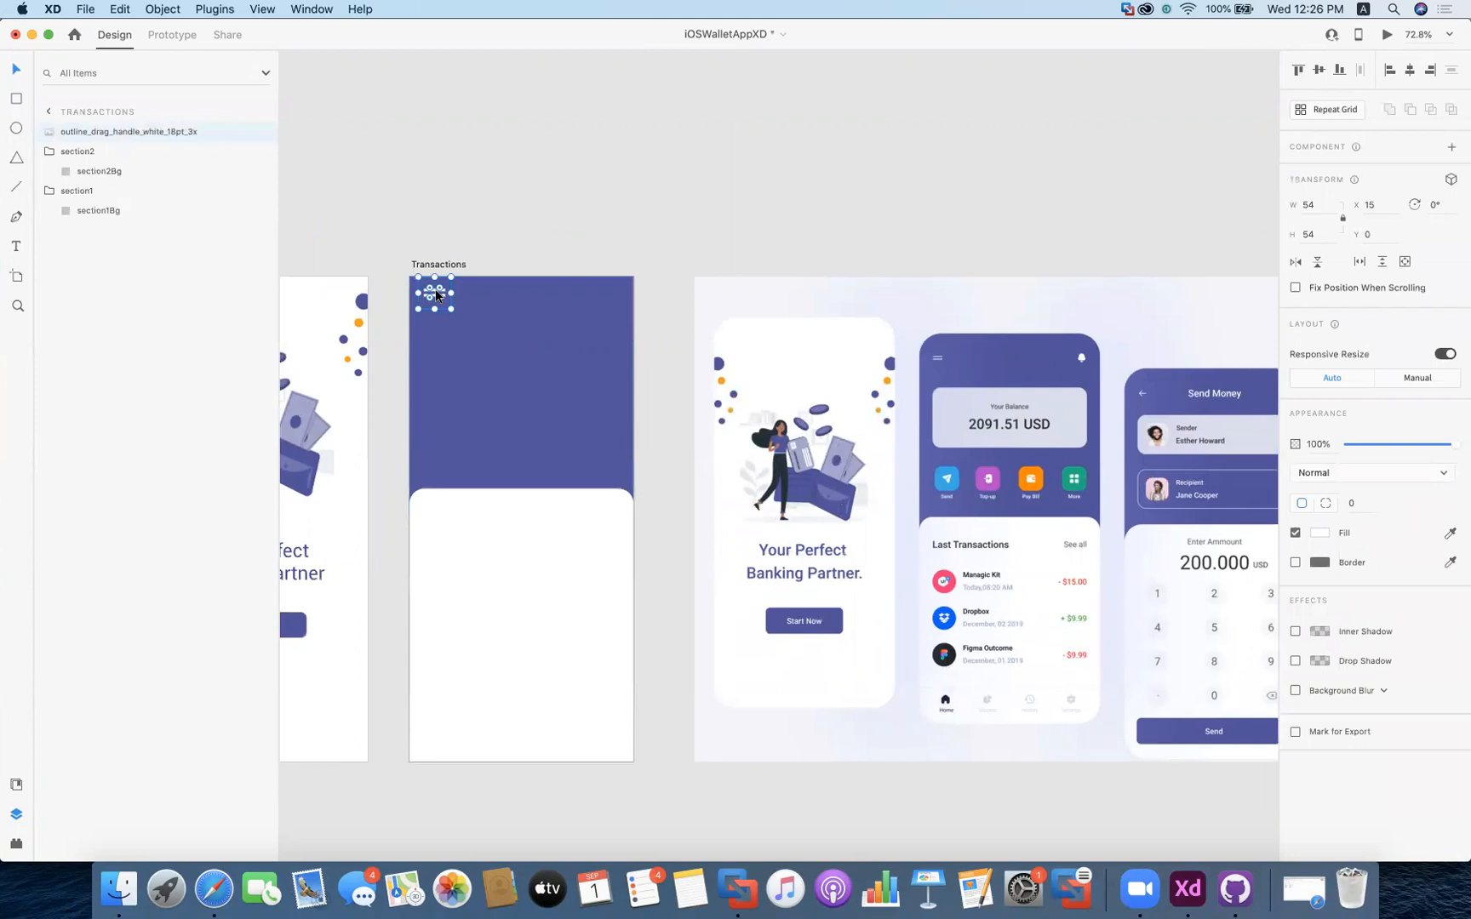
left_click_drag(436, 295, 437, 302)
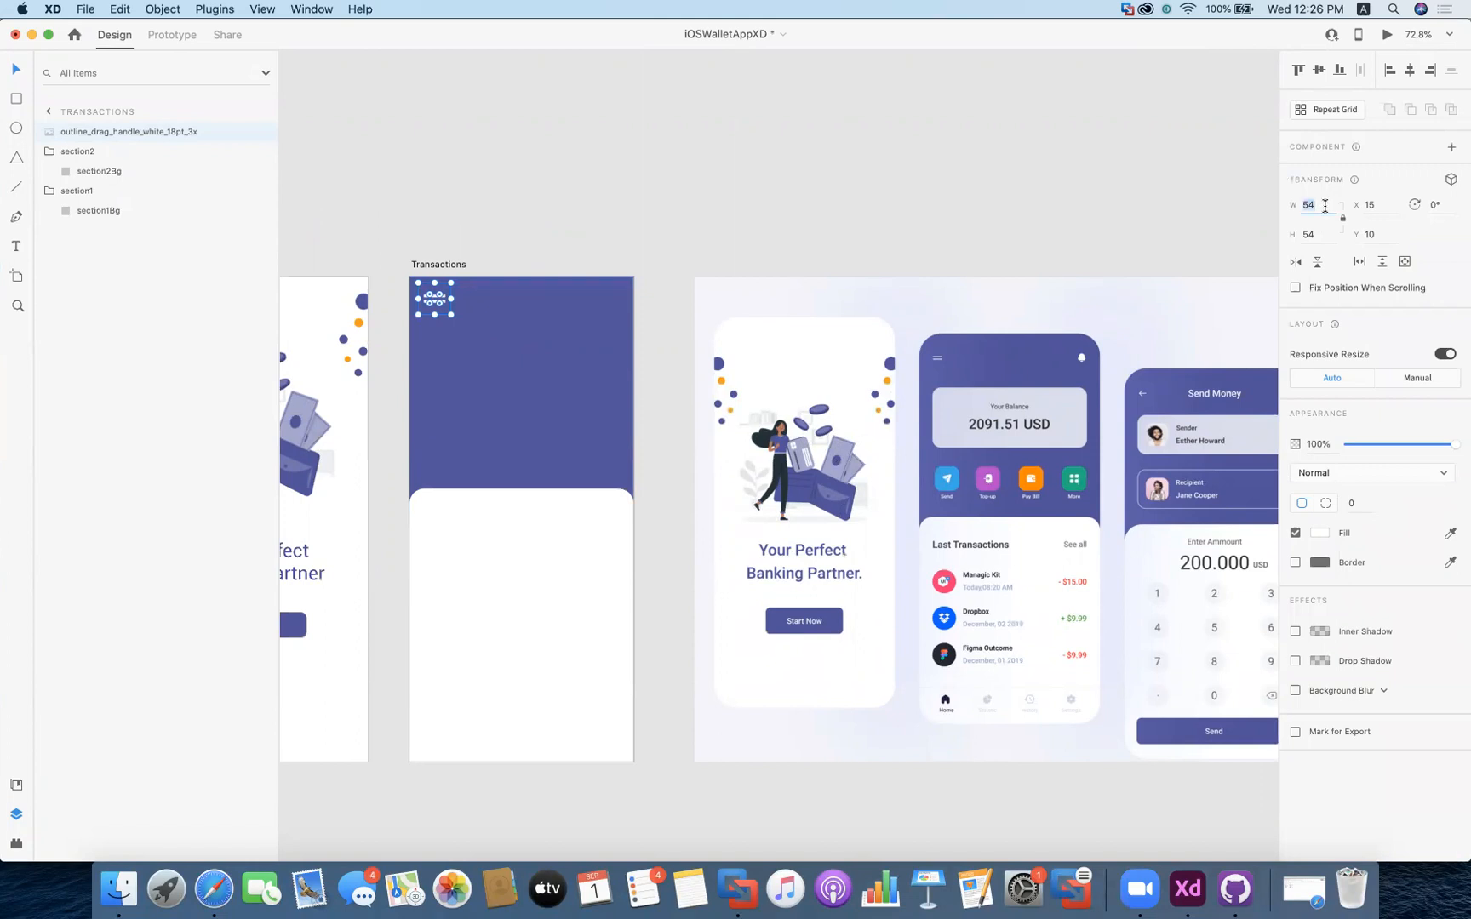
Resize the menu icon proportionally to a width of 30
key("BackSpace")
type("30")
key("Return")
left_click(859, 194)
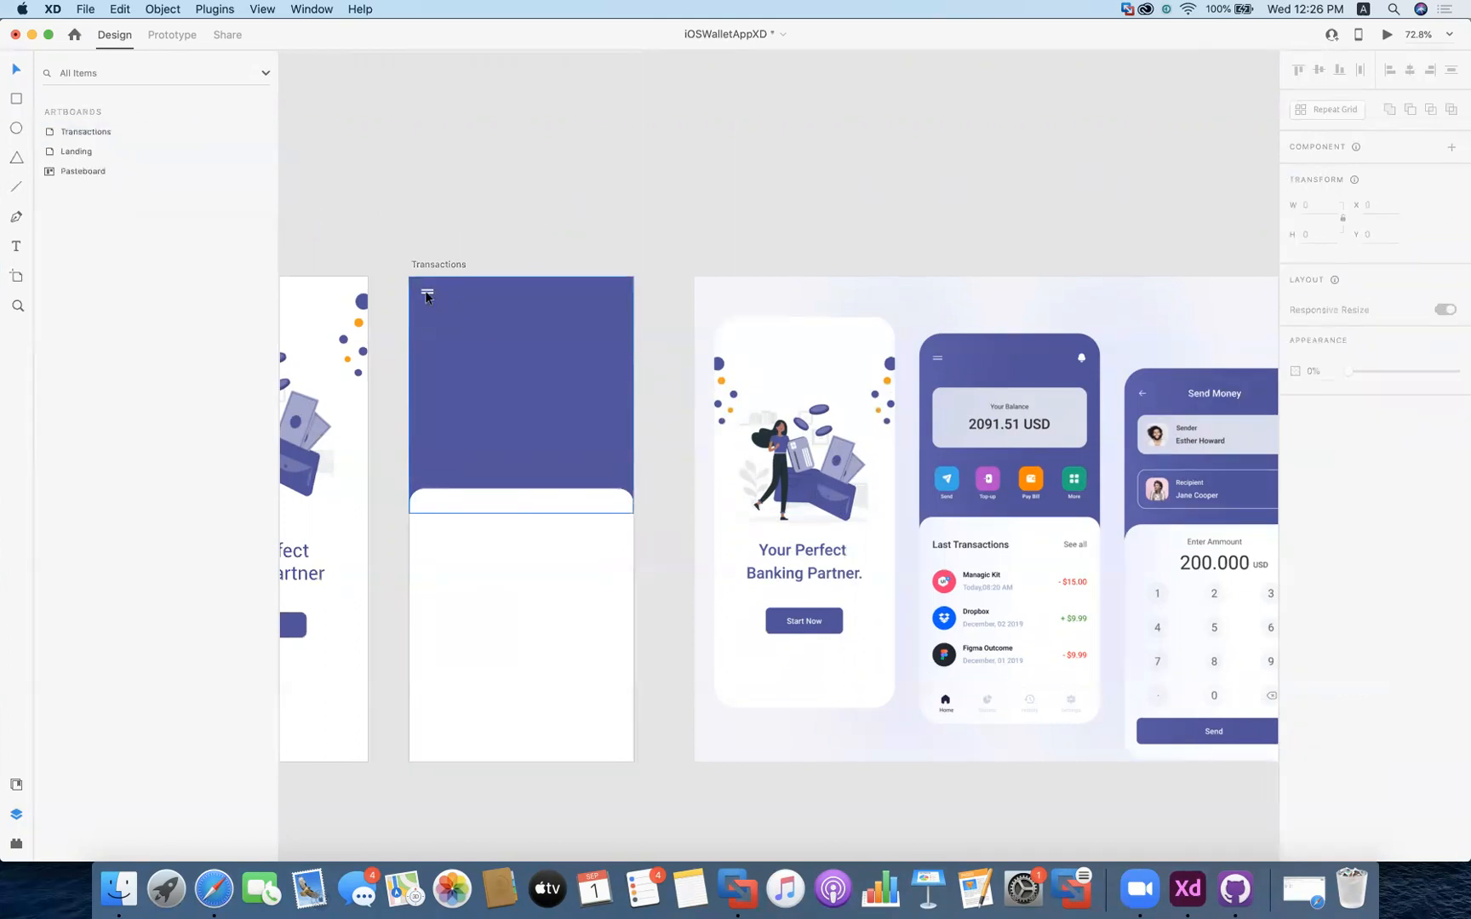
Reposition the resized menu icon in the purple header to about X 24, Y 23
left_click_drag(426, 291, 427, 295)
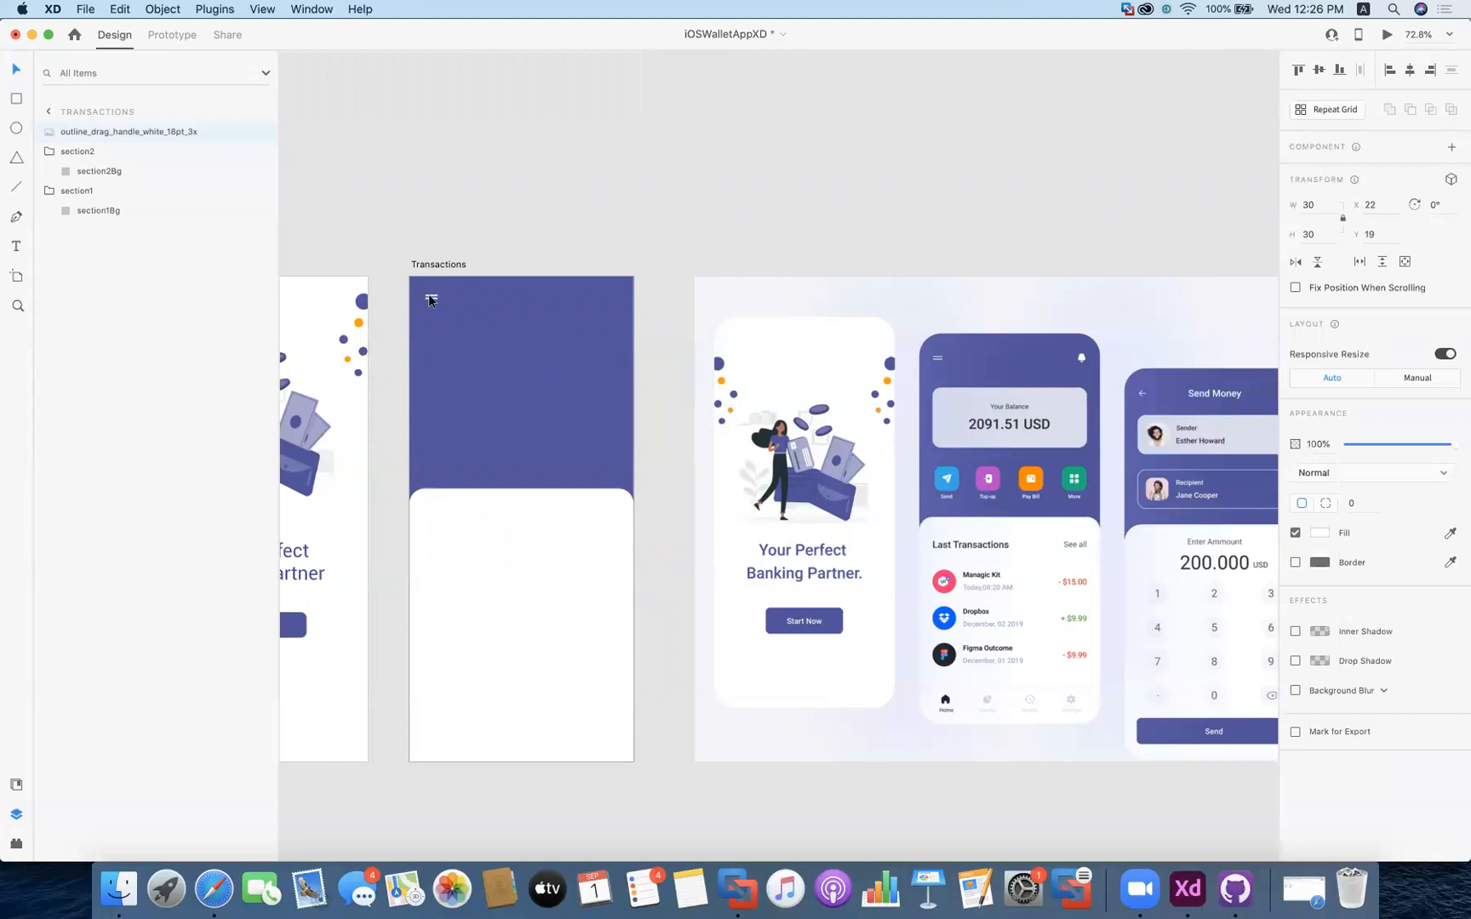
left_click(601, 202)
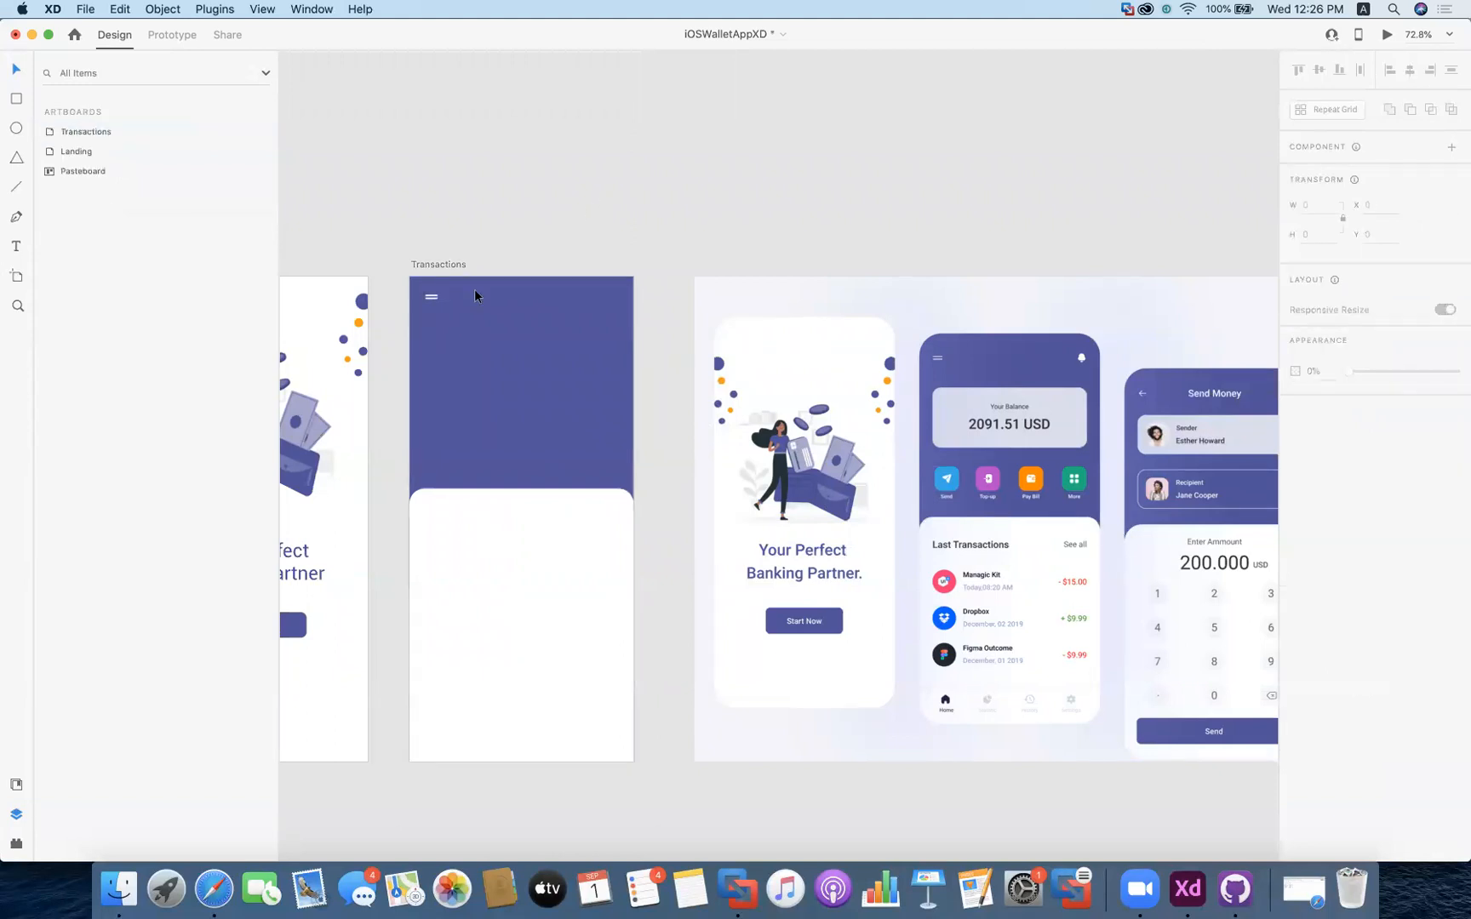
left_click_drag(433, 302, 435, 305)
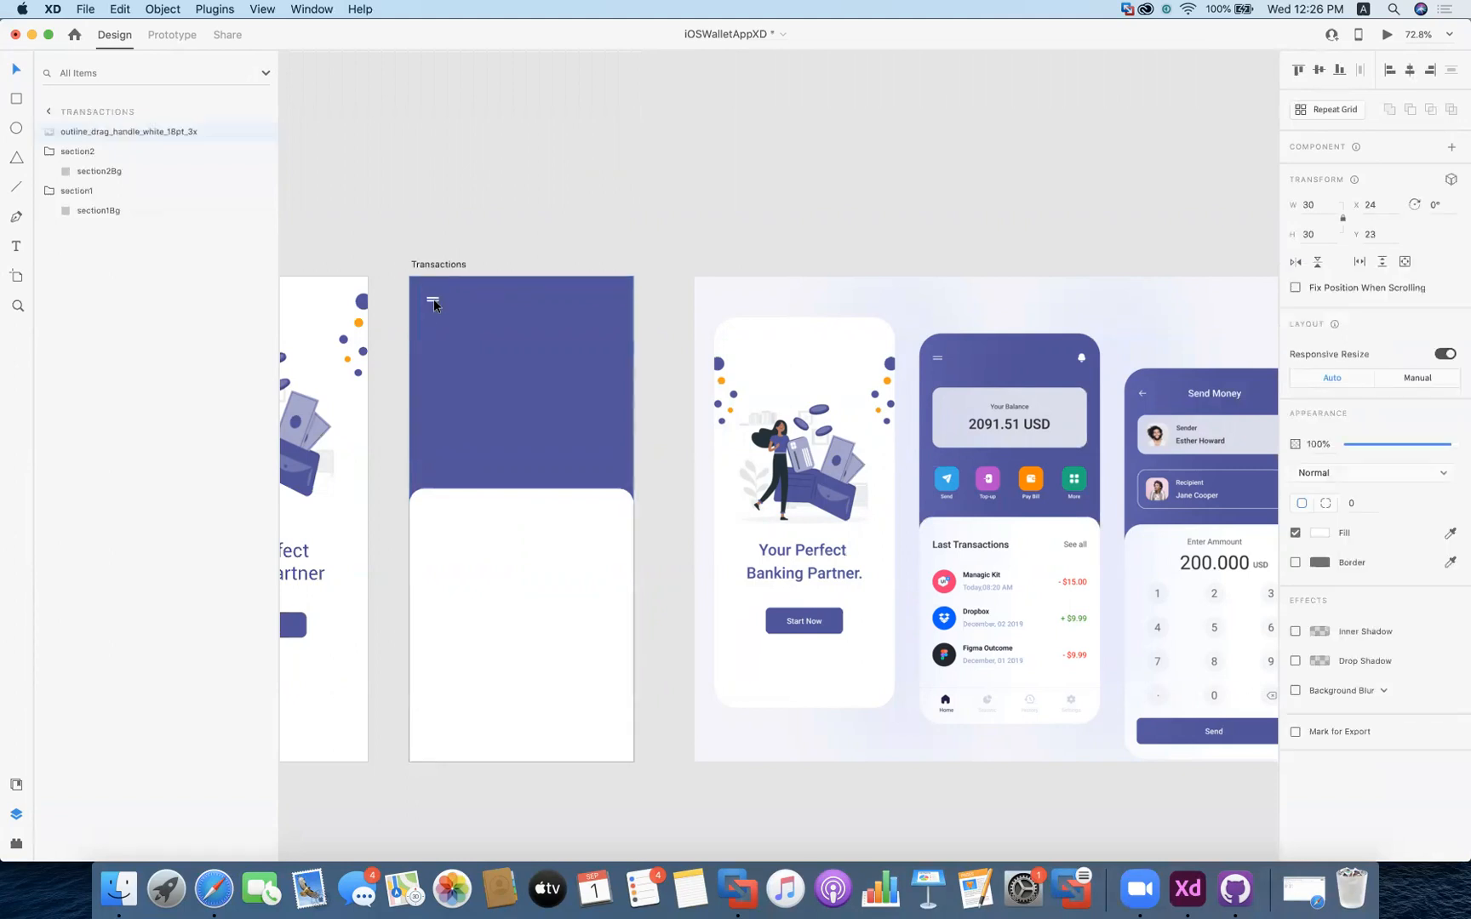
left_click(621, 202)
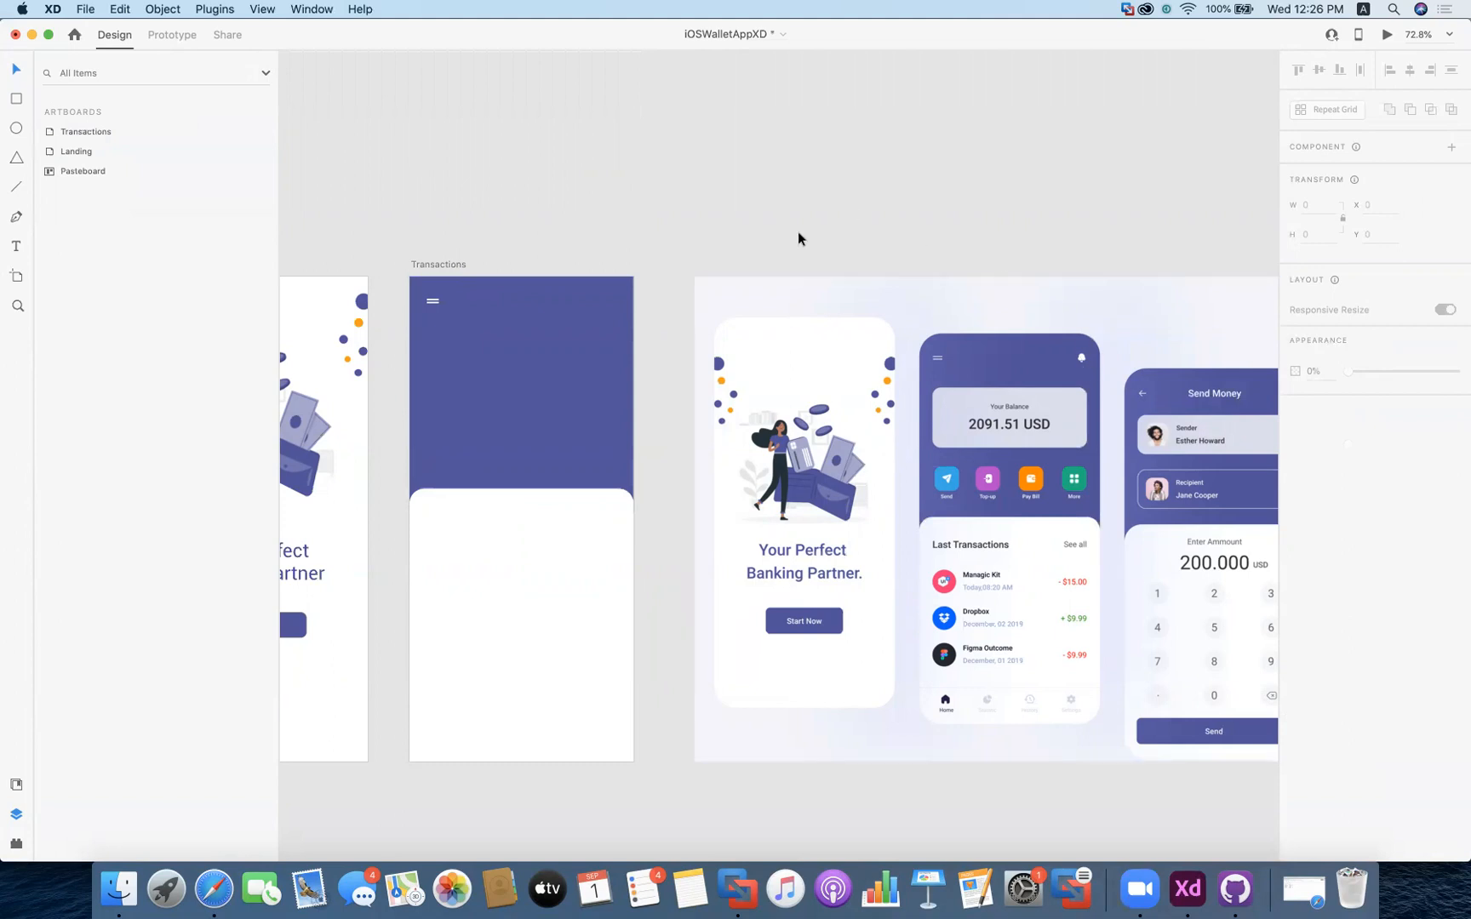
Switch to the Google Fonts icons page in Safari, clear the menu search, and copy the page's web address
key("ctrl+Up")
left_click(577, 703)
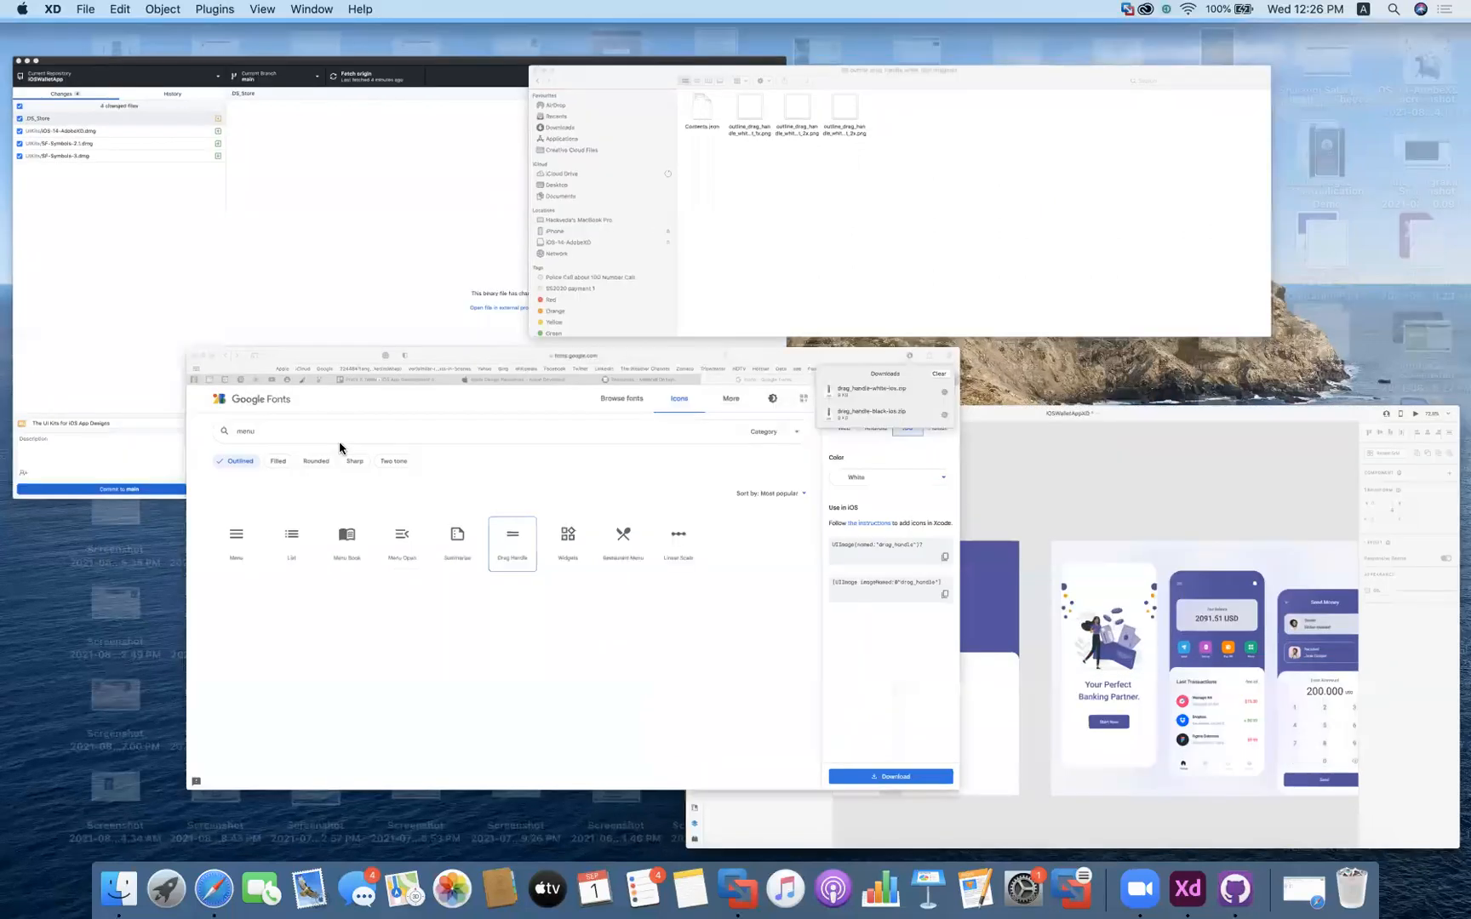
left_click_drag(179, 180, 53, 181)
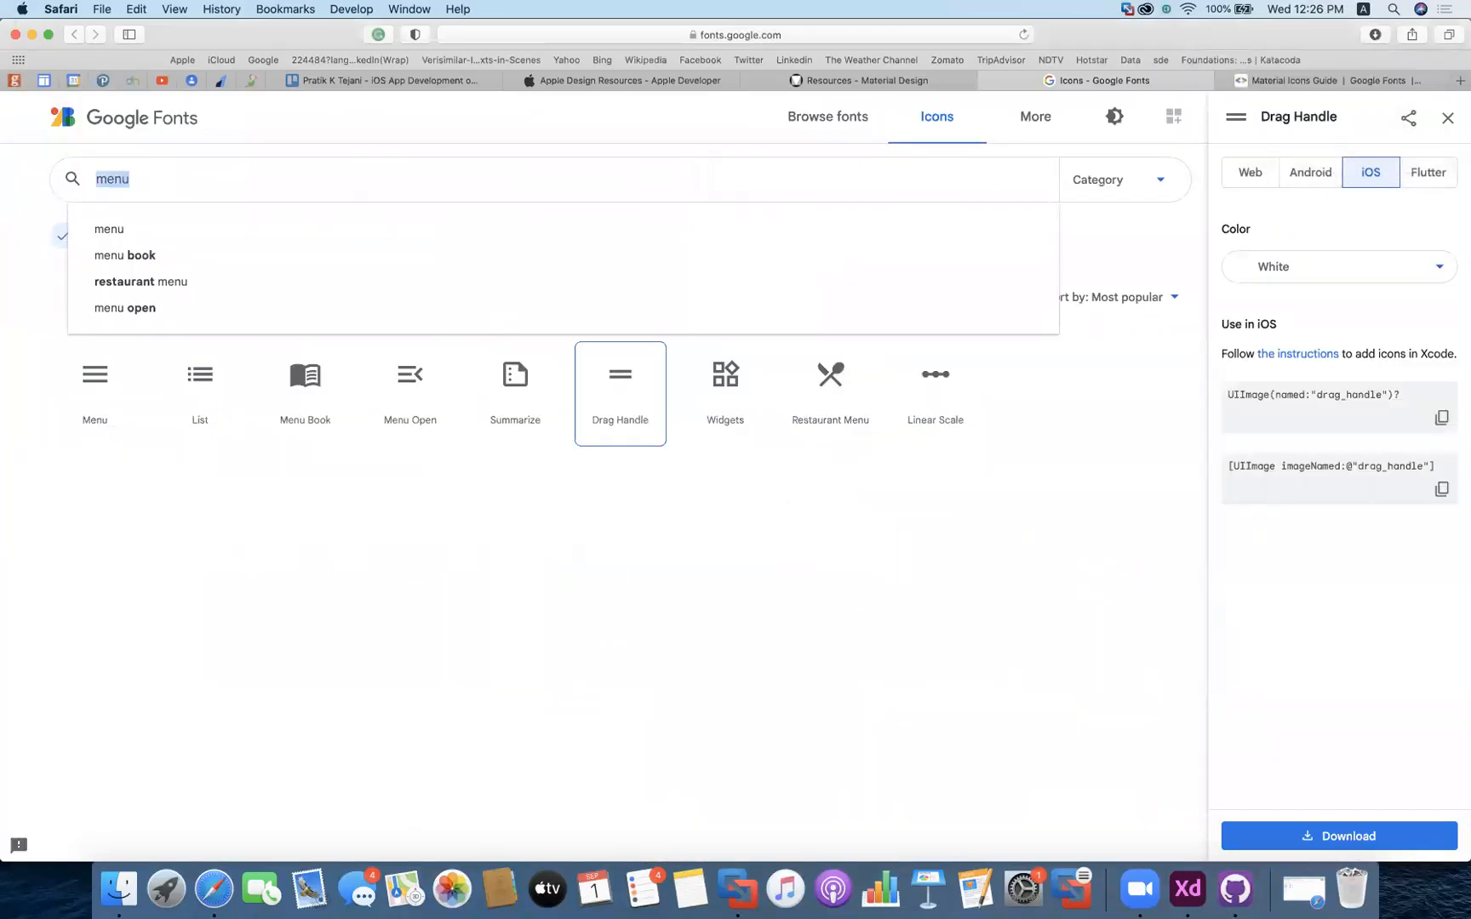
key("BackSpace")
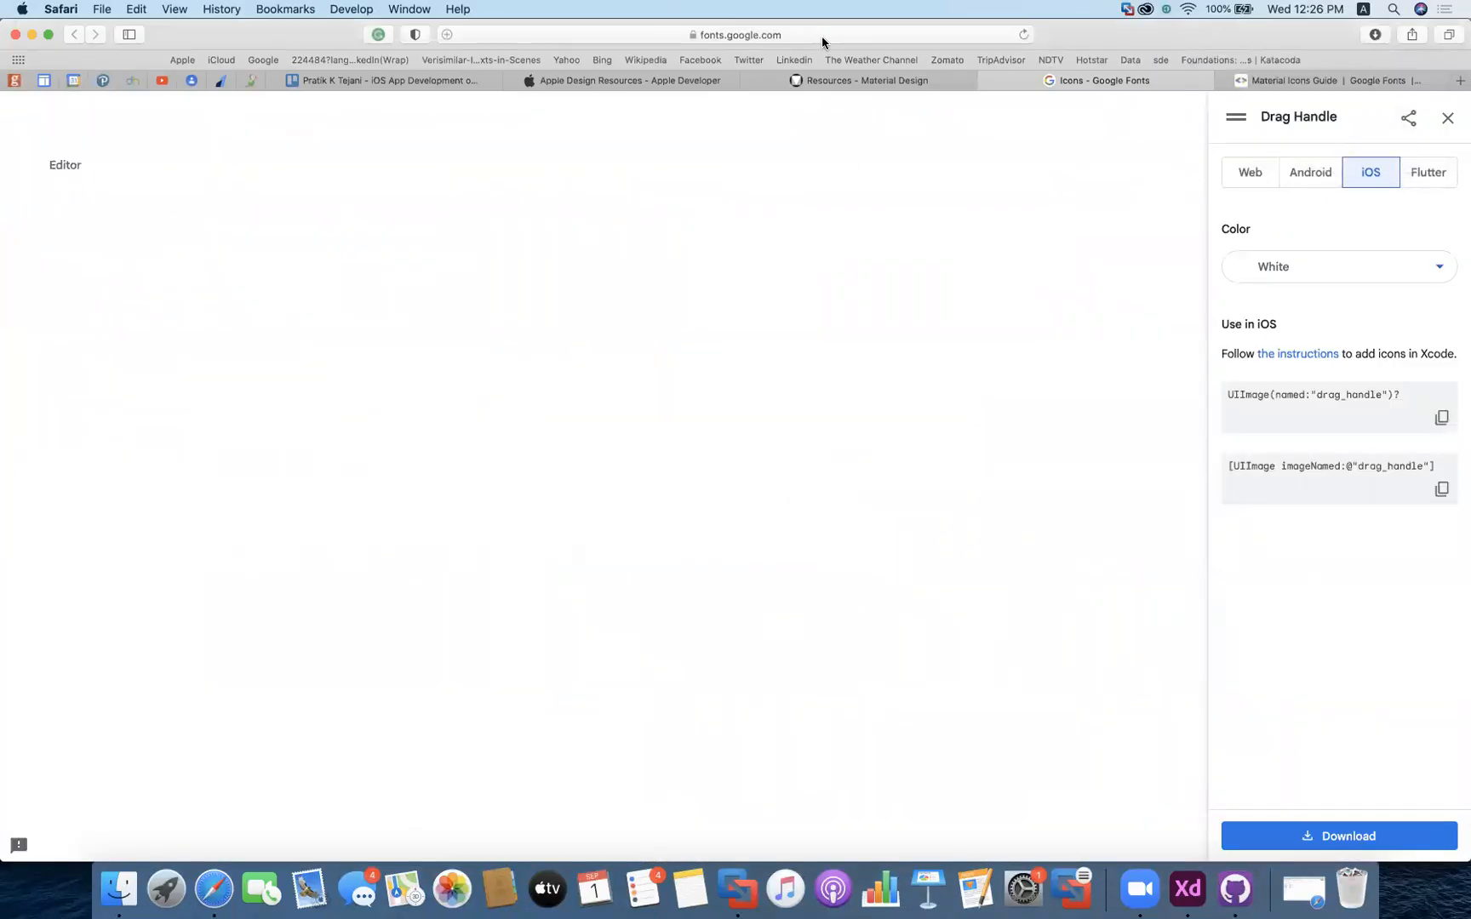
left_click(823, 37)
key("super+c")
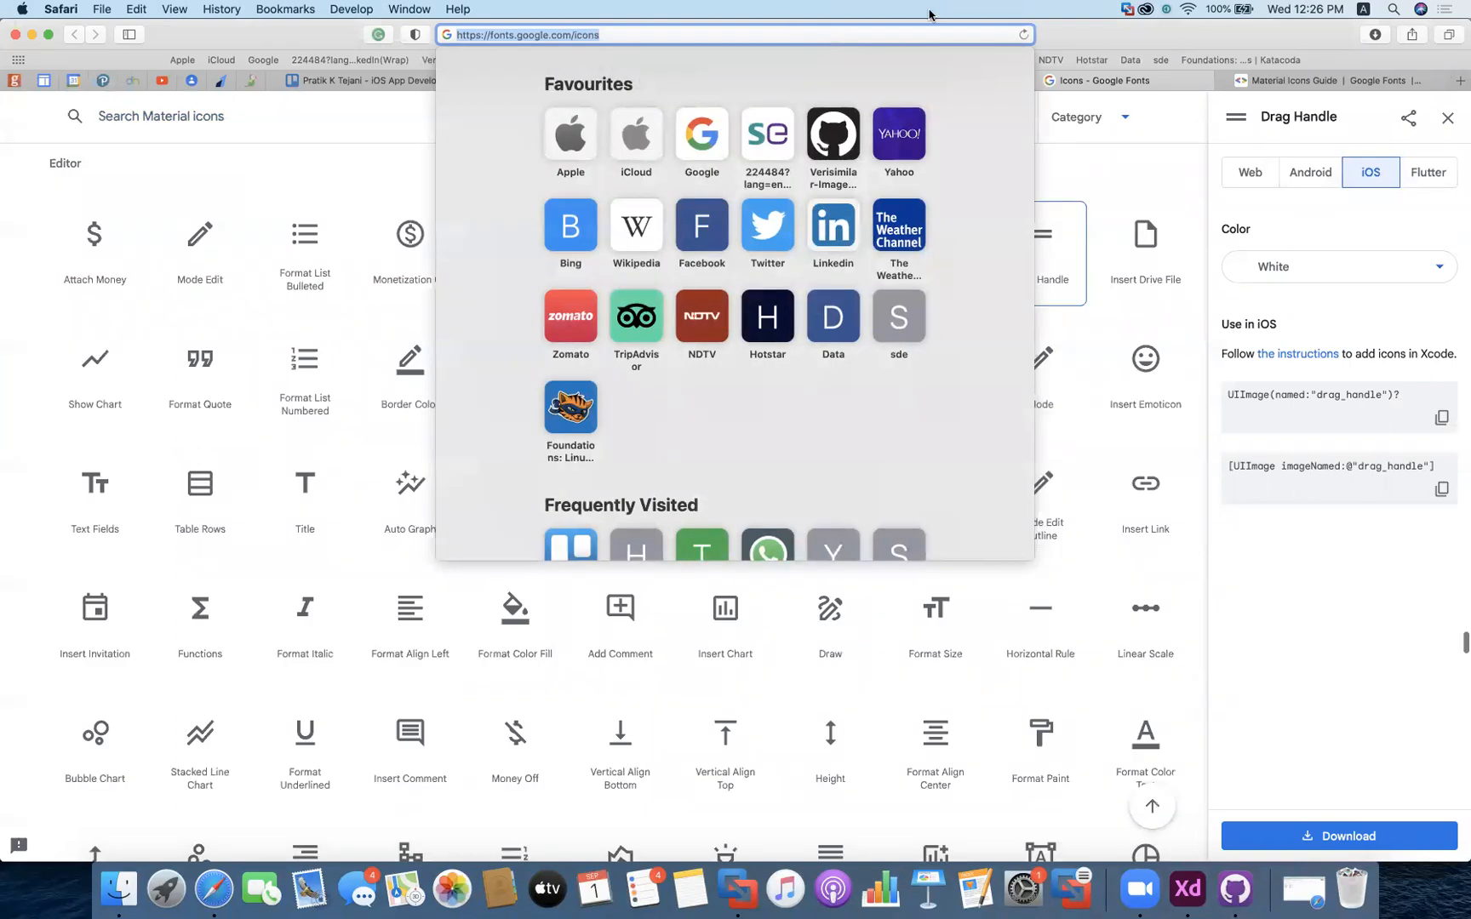
left_click(396, 81)
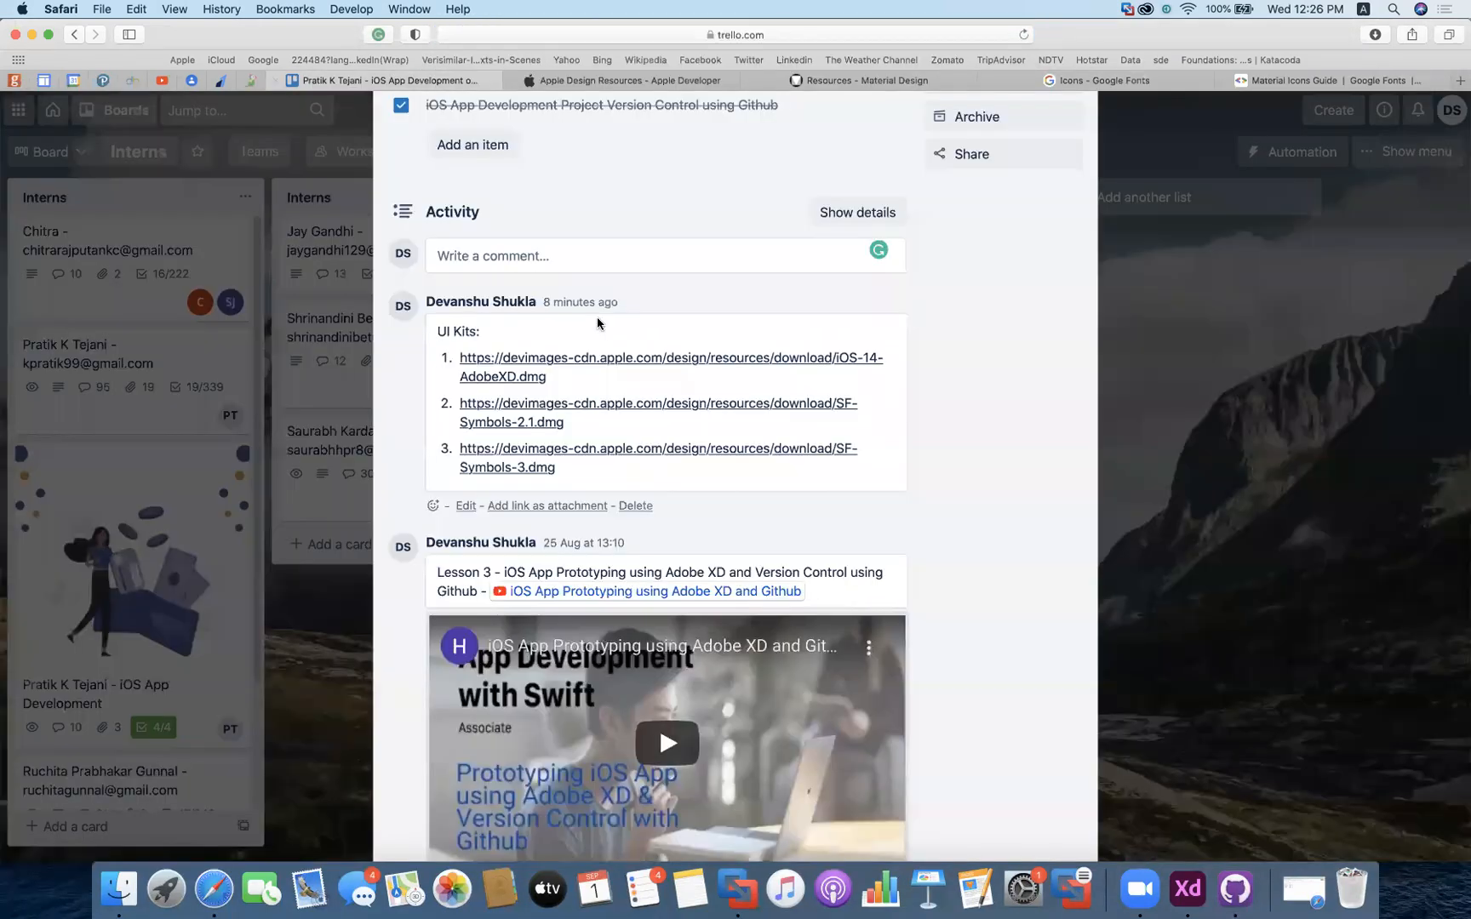
left_click(499, 256)
type("Ge")
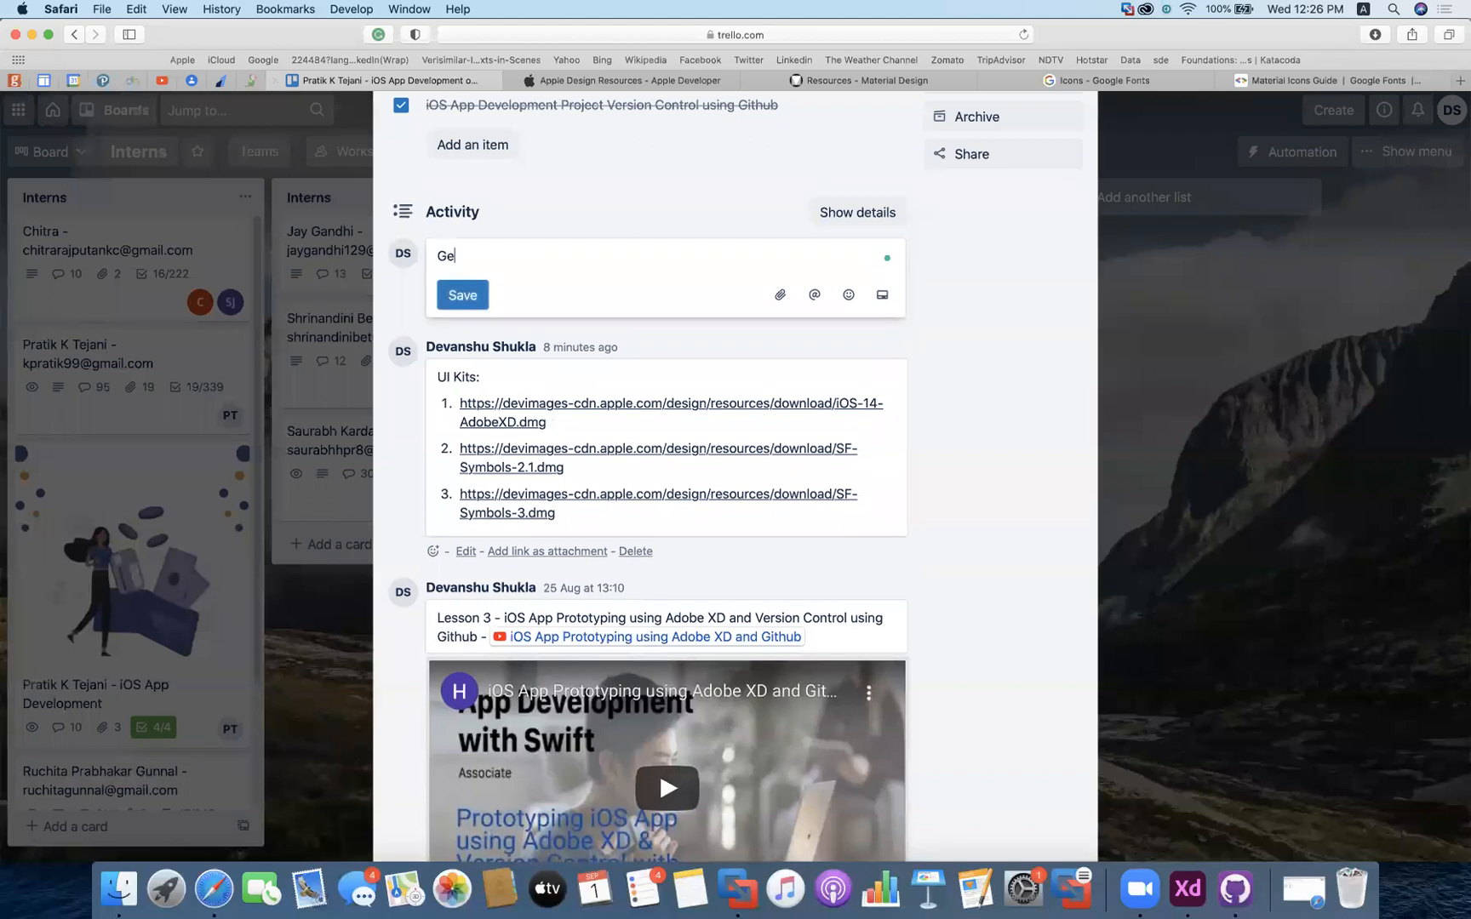
type("t the icos")
type("ns qu")
type("ickly from ")
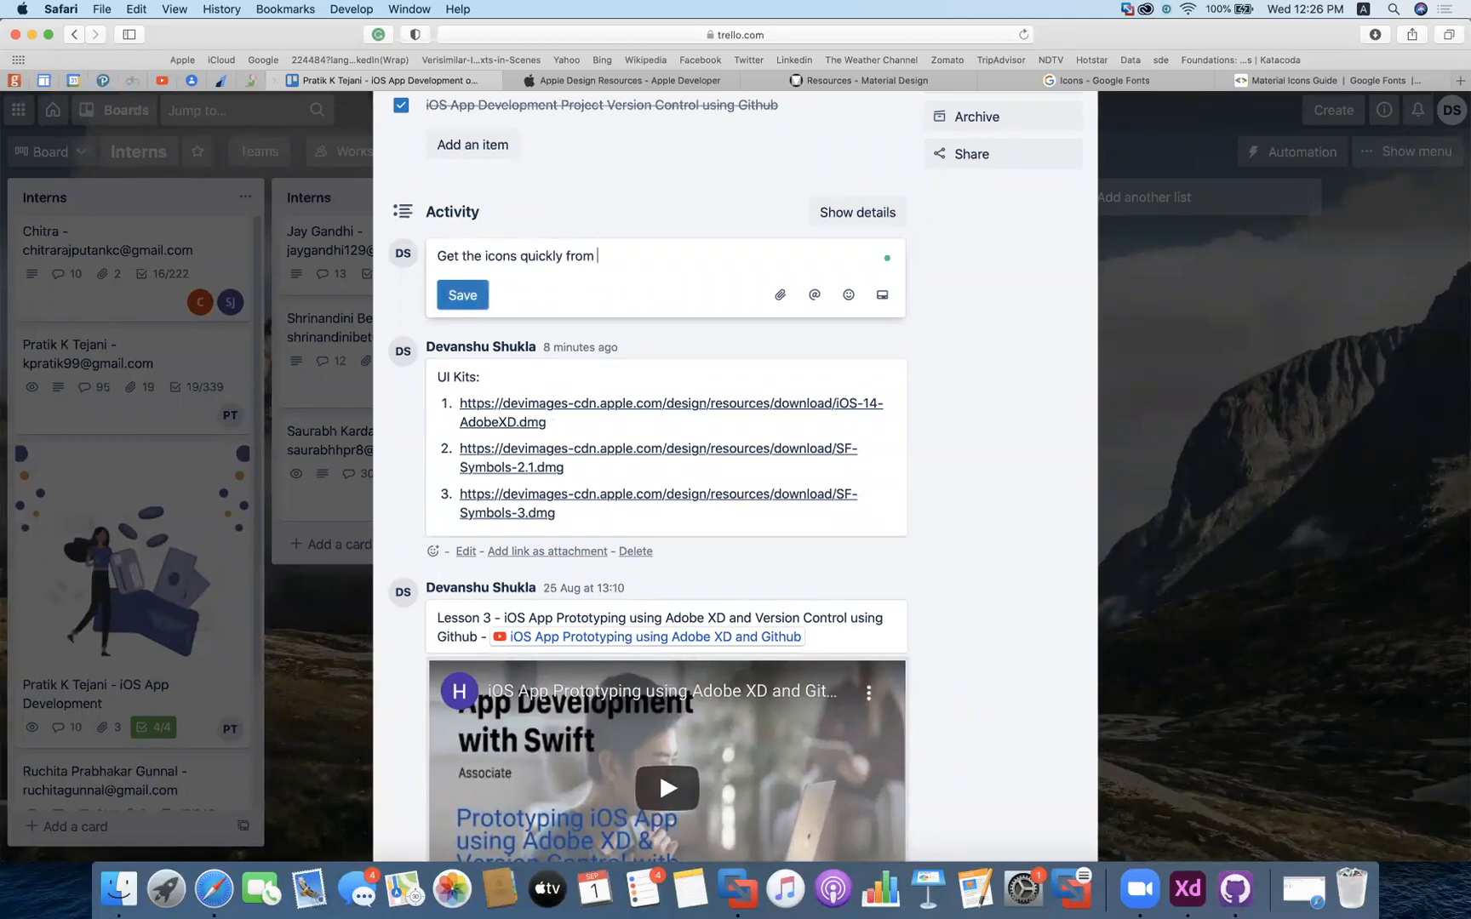
type("-")
key("super+v")
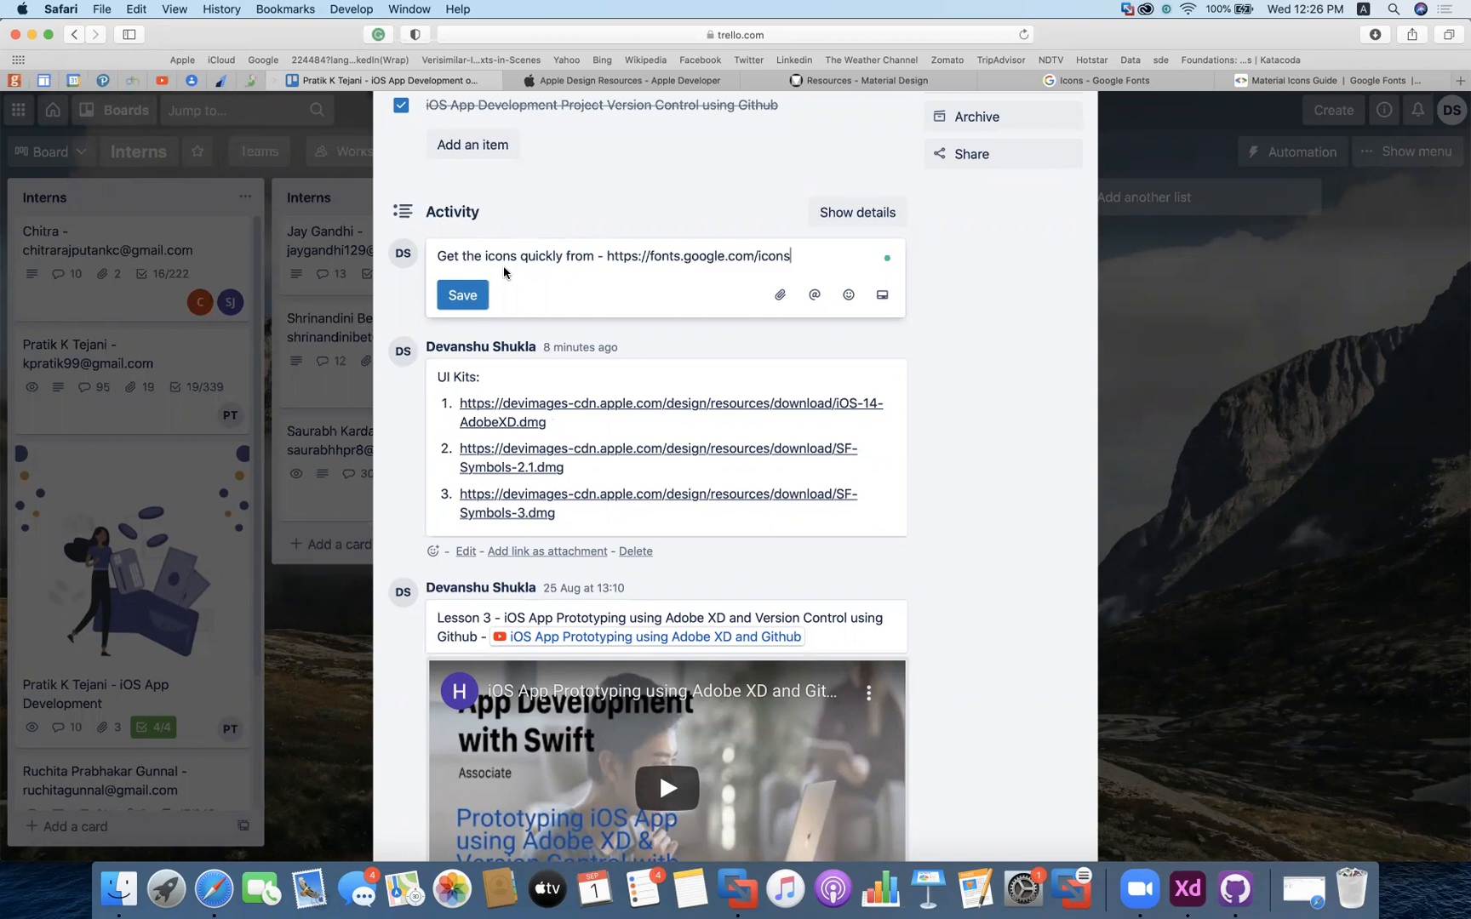
left_click(462, 295)
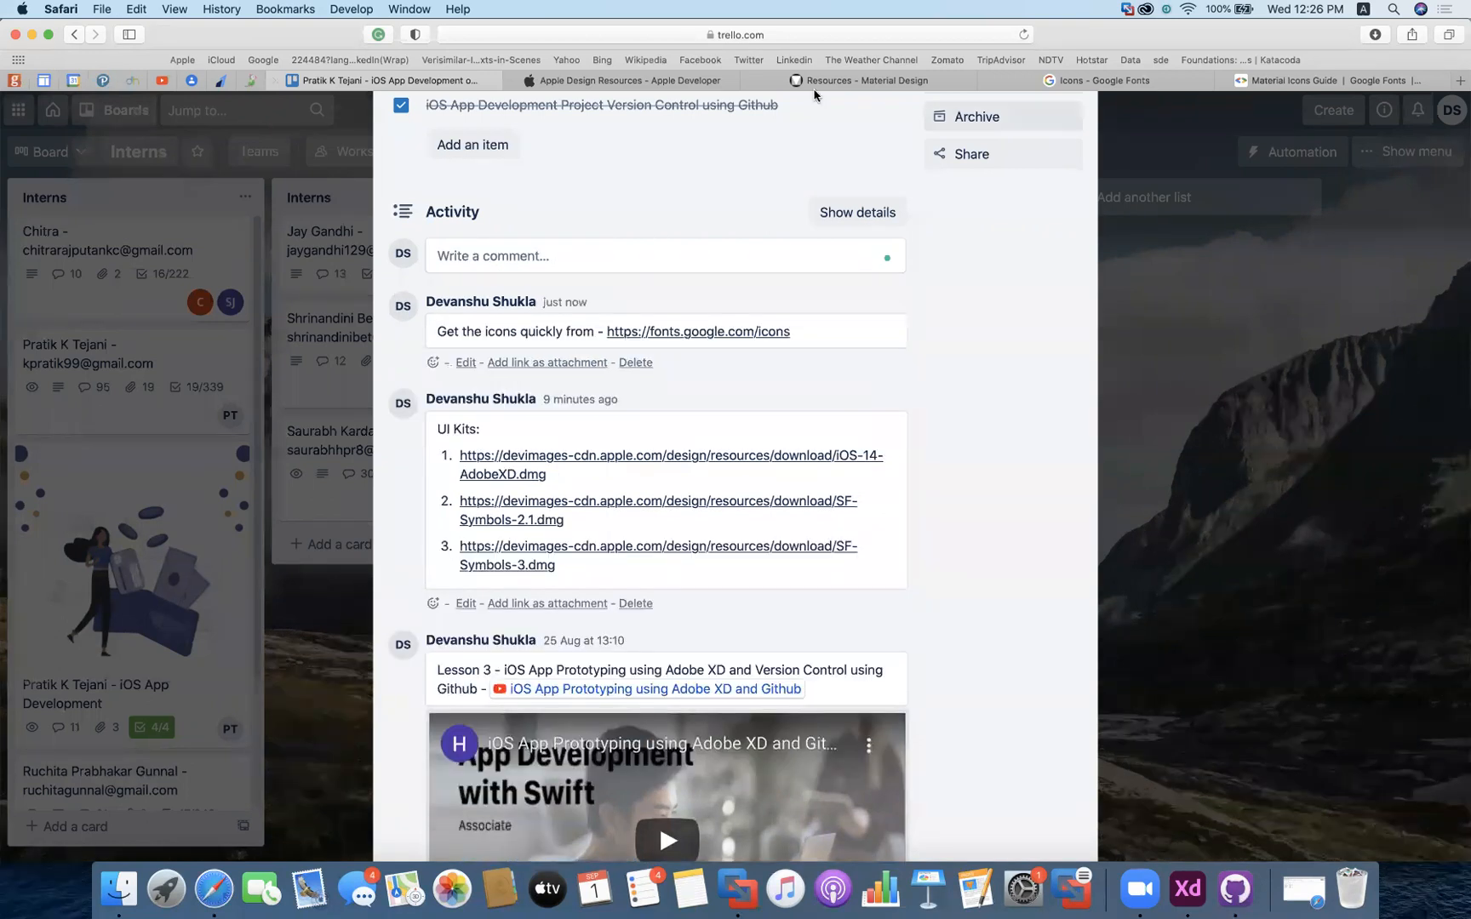
Close the Material Design resources and Material Icons Guide pages and return to the Google Fonts icons page
left_click(939, 83)
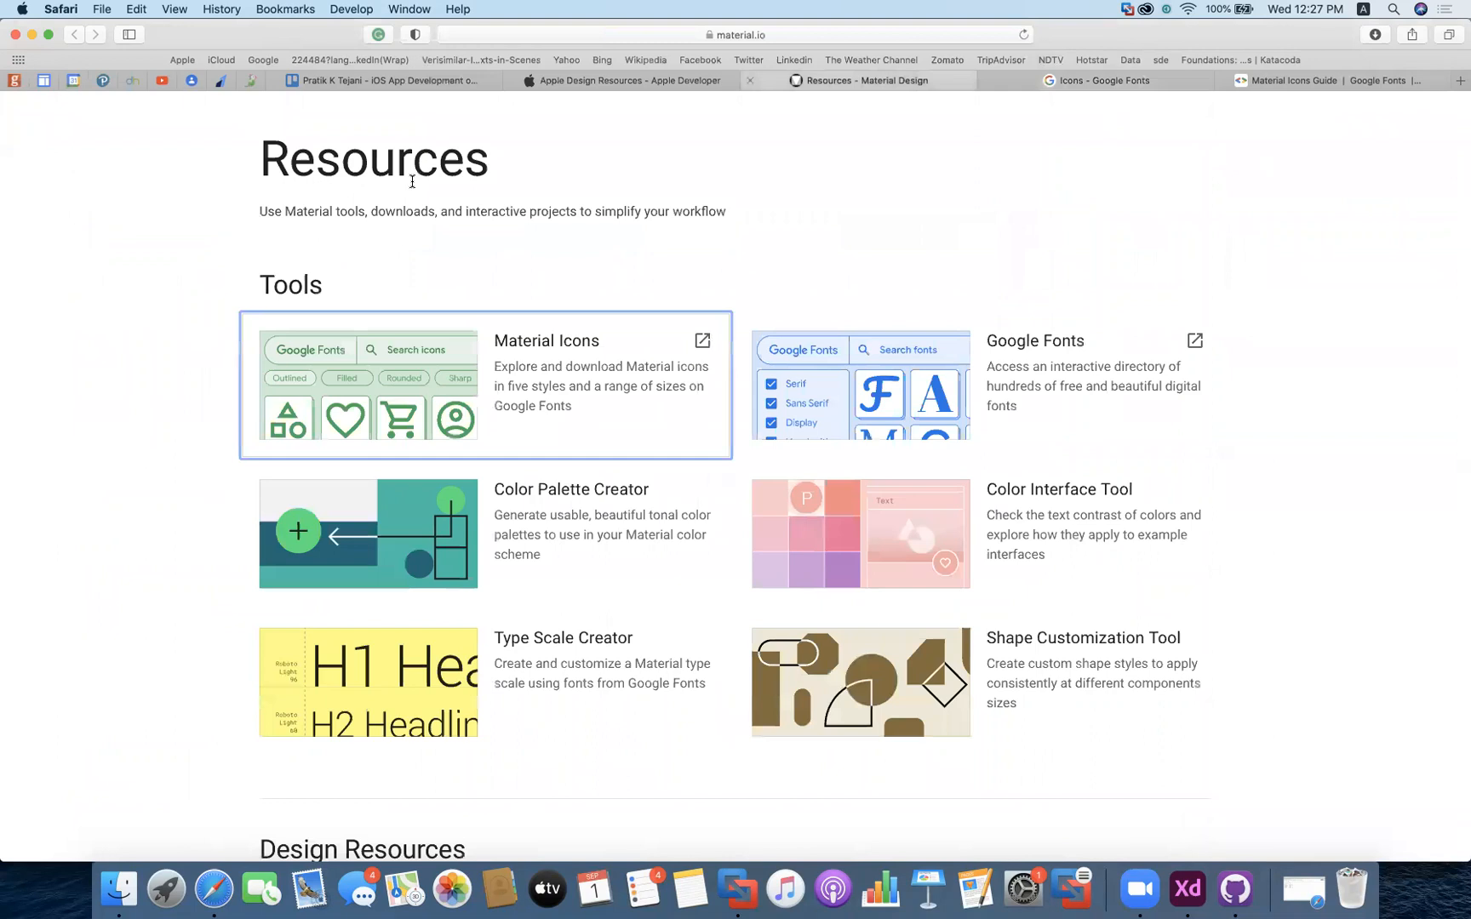
left_click(759, 80)
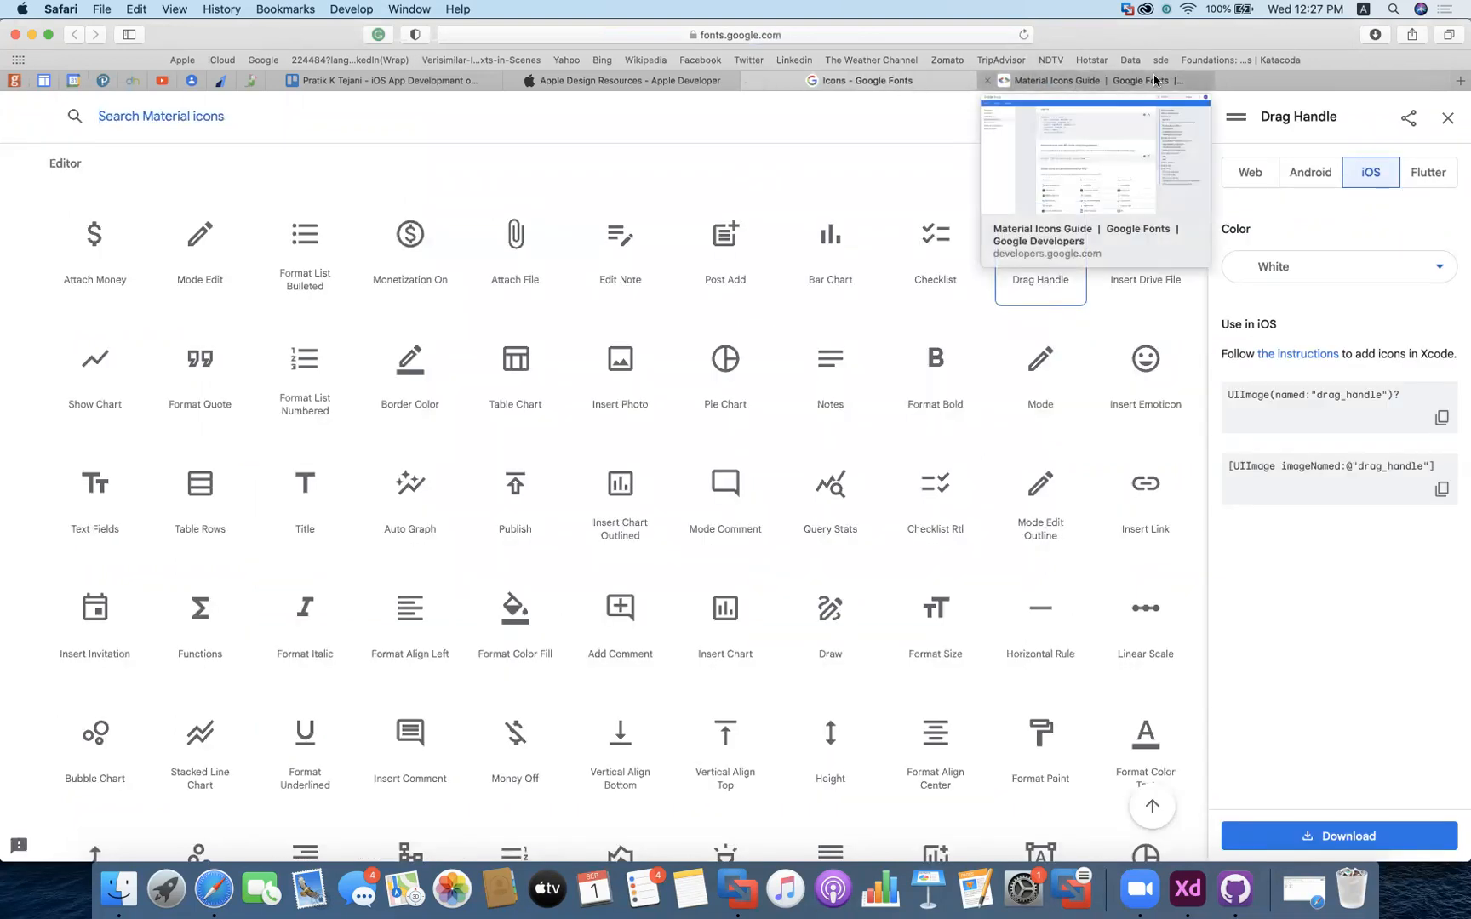
left_click(1077, 80)
left_click(1166, 81)
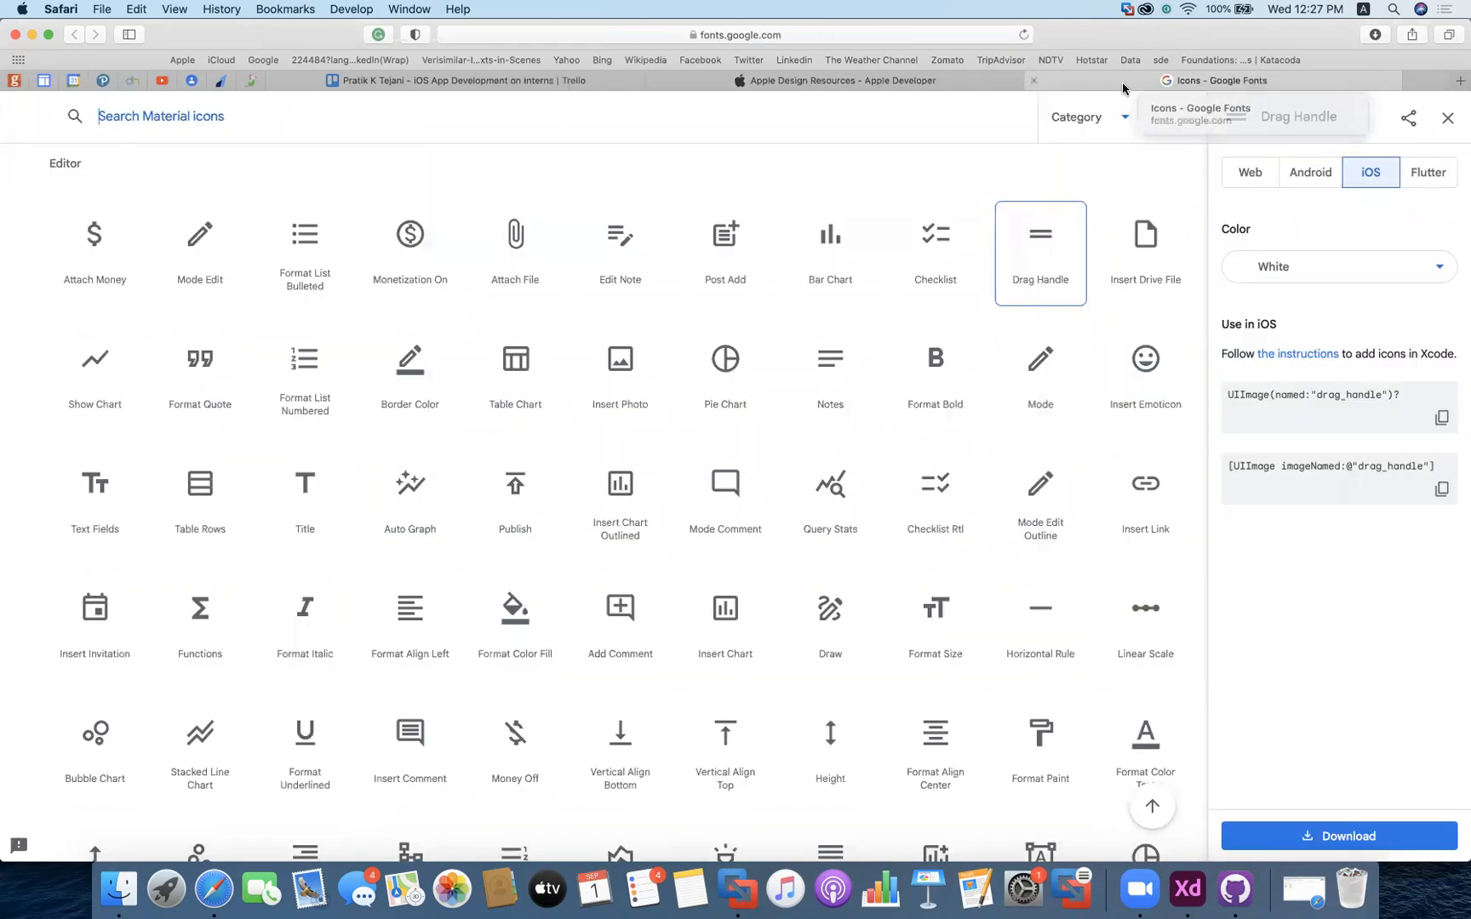
Search the Material icons for "notification"
scroll(239, 170, "up", 3)
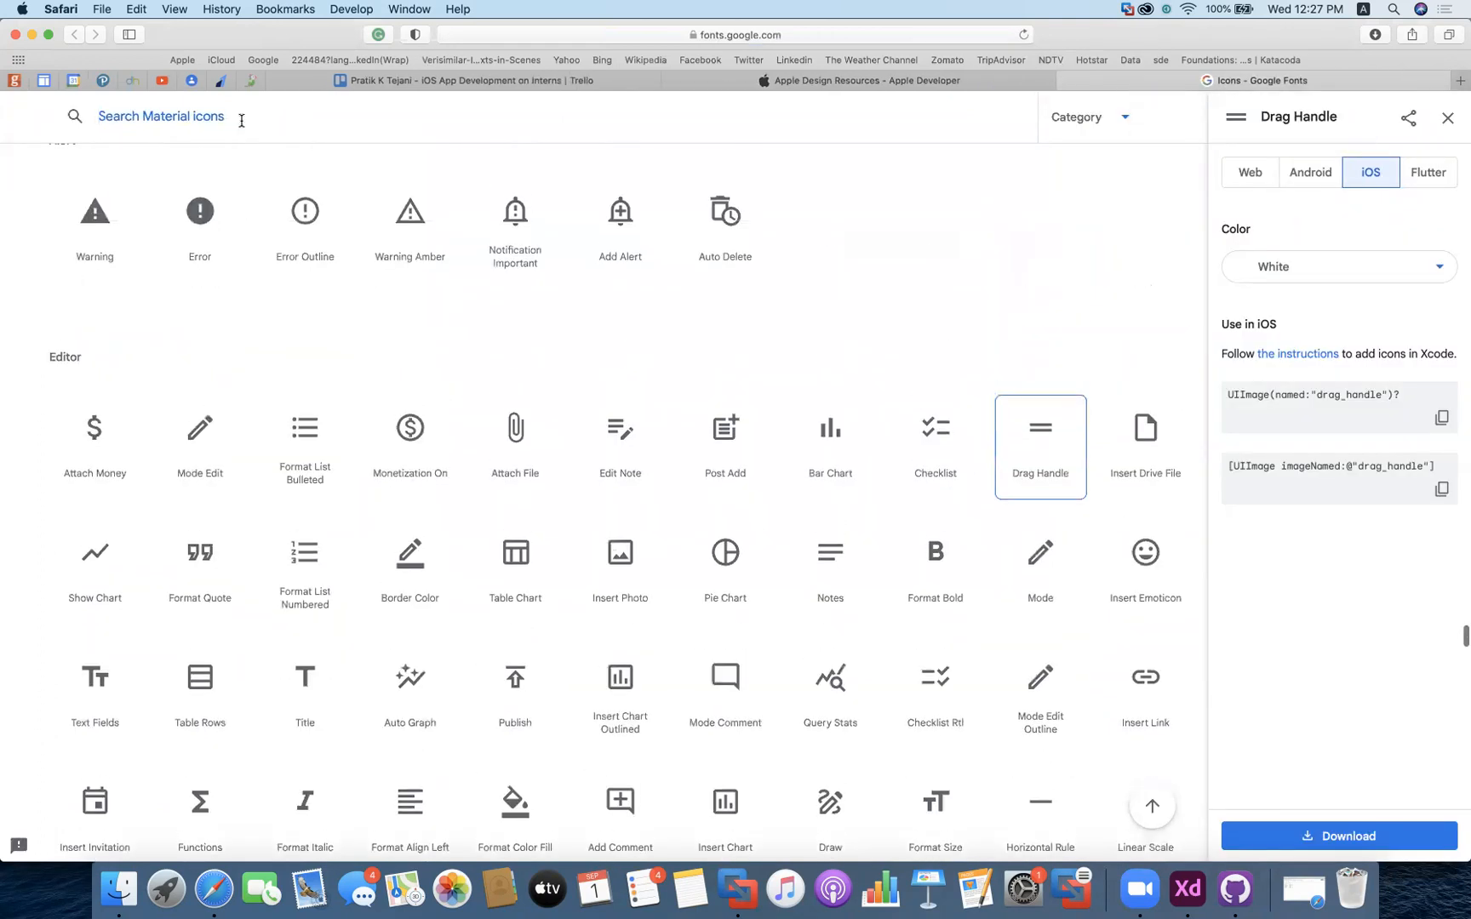
type("notificati")
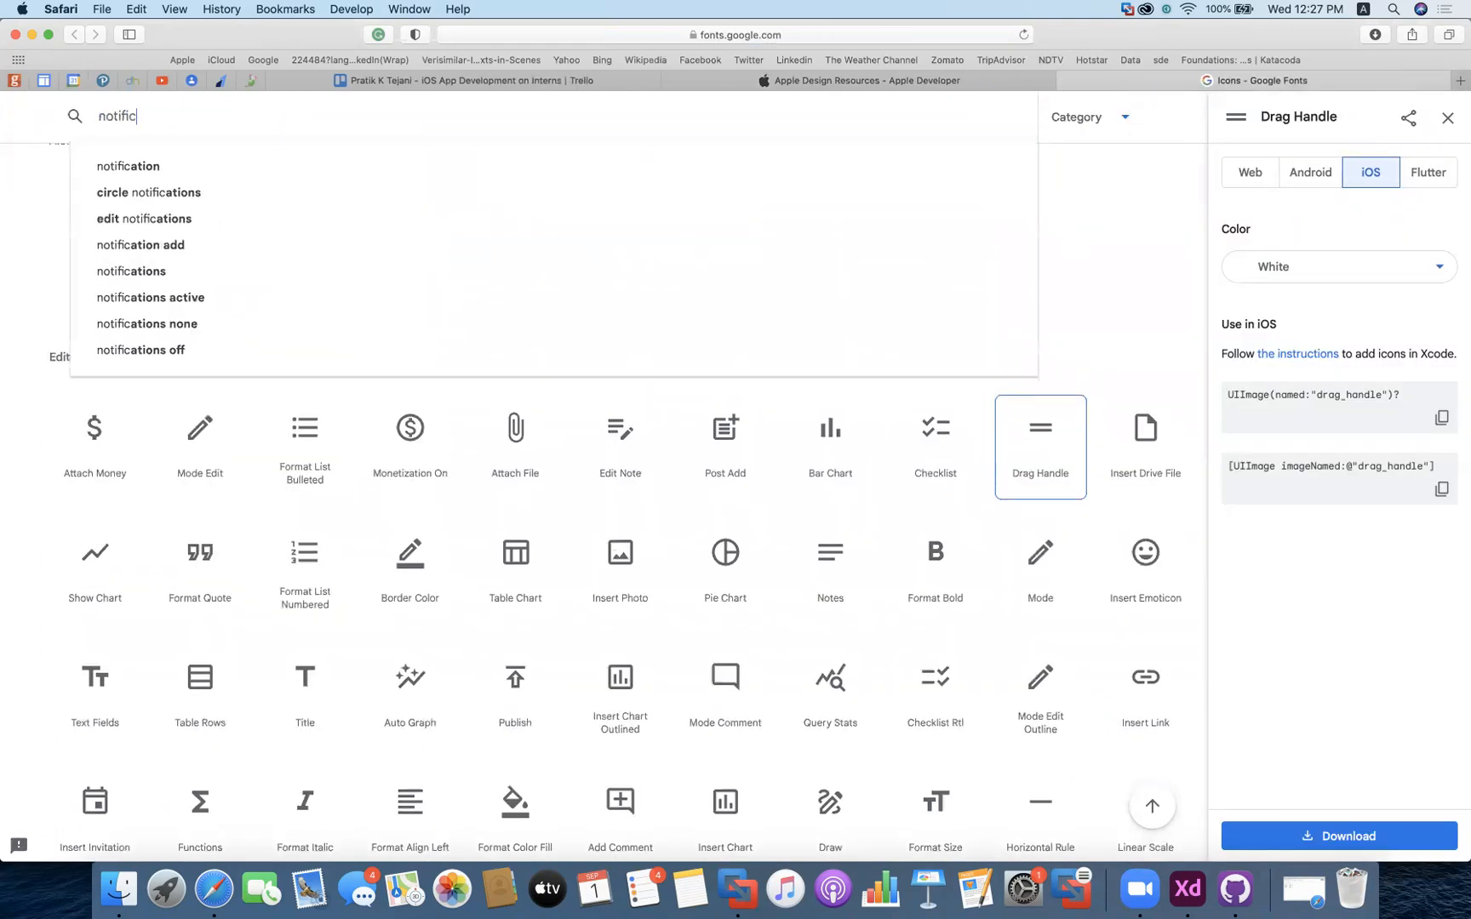
key("Down")
key("Return")
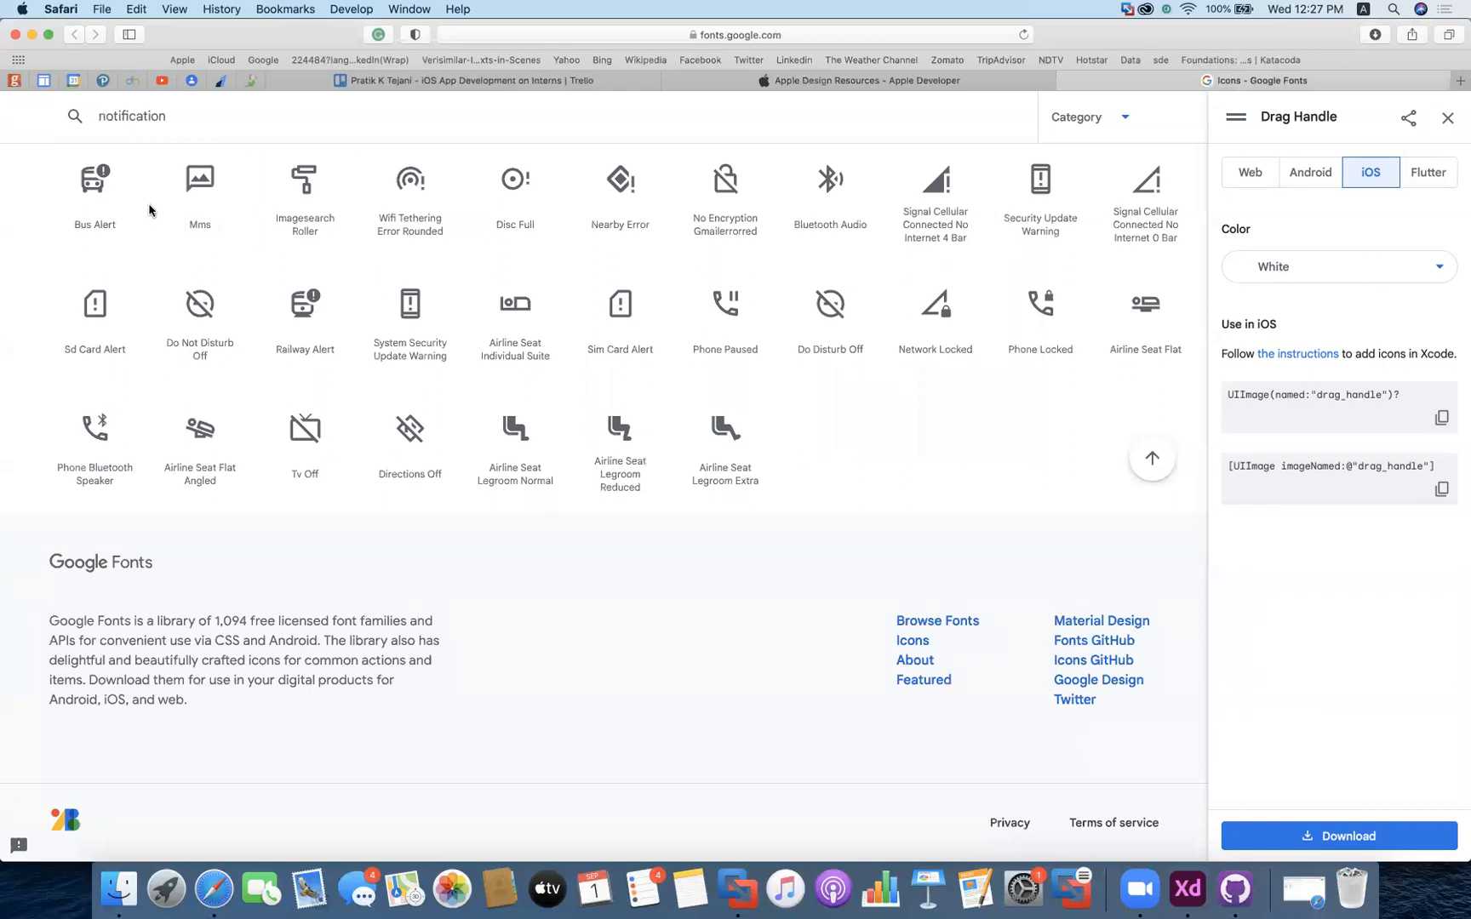
scroll(149, 209, "up", 3)
scroll(149, 208, "up", 15)
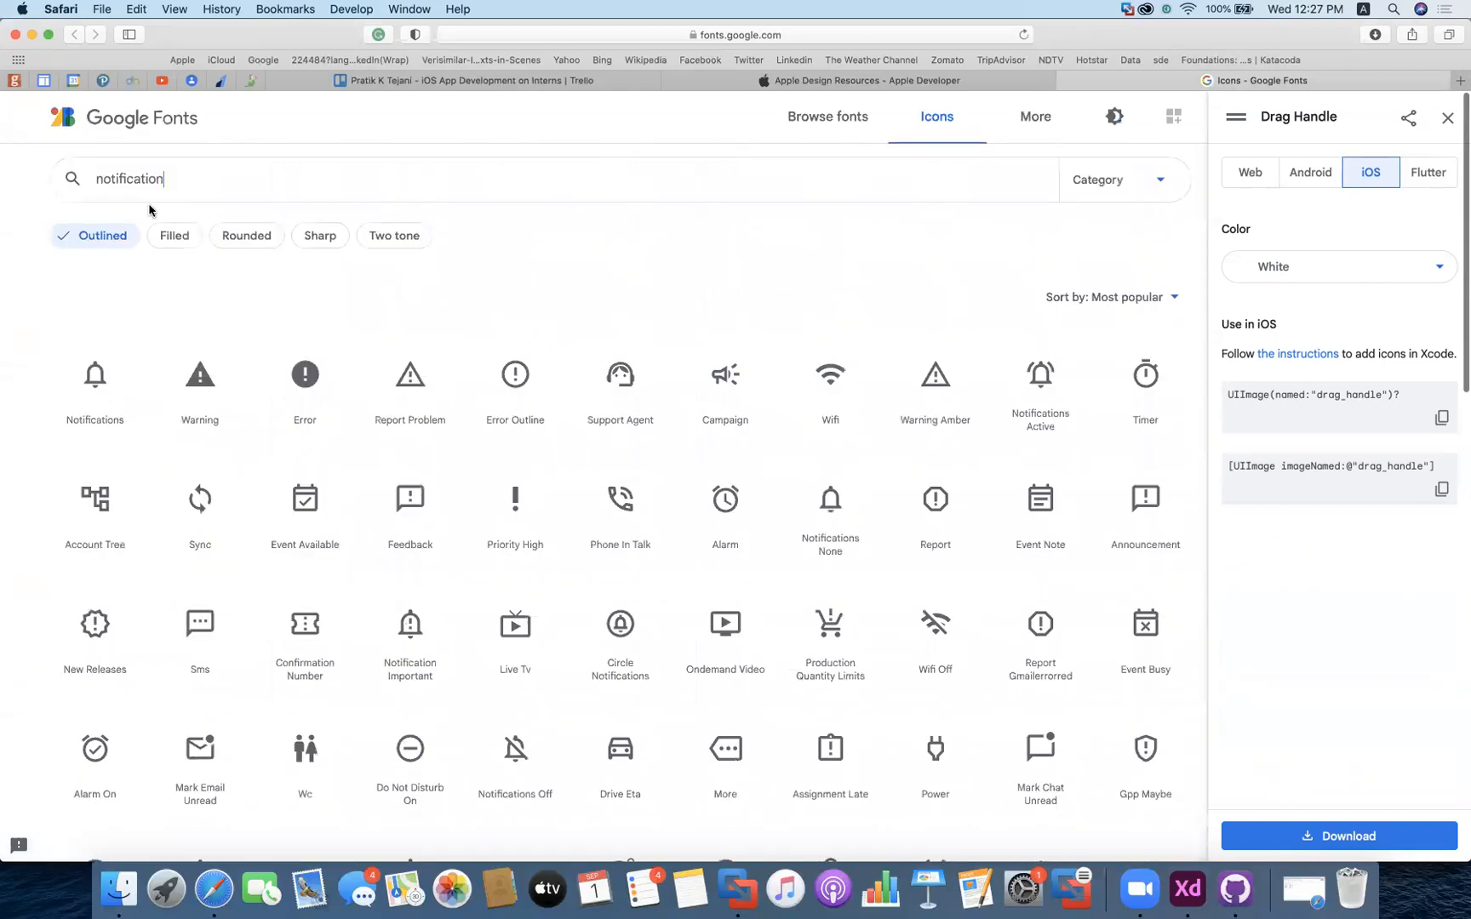
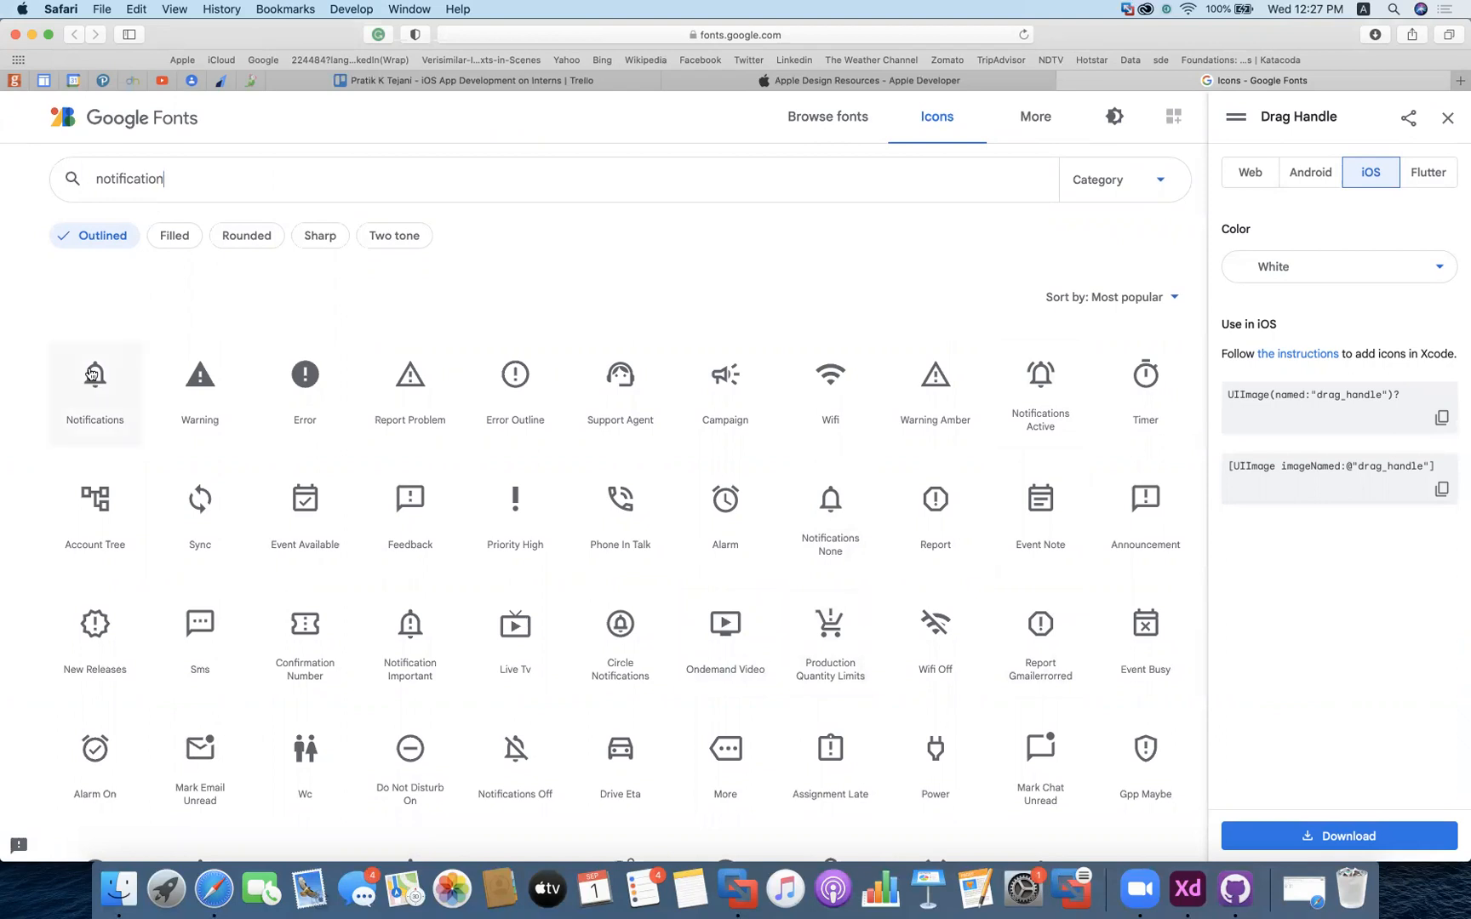
Download the outlined Notifications bell icon for iOS in White
left_click(91, 374)
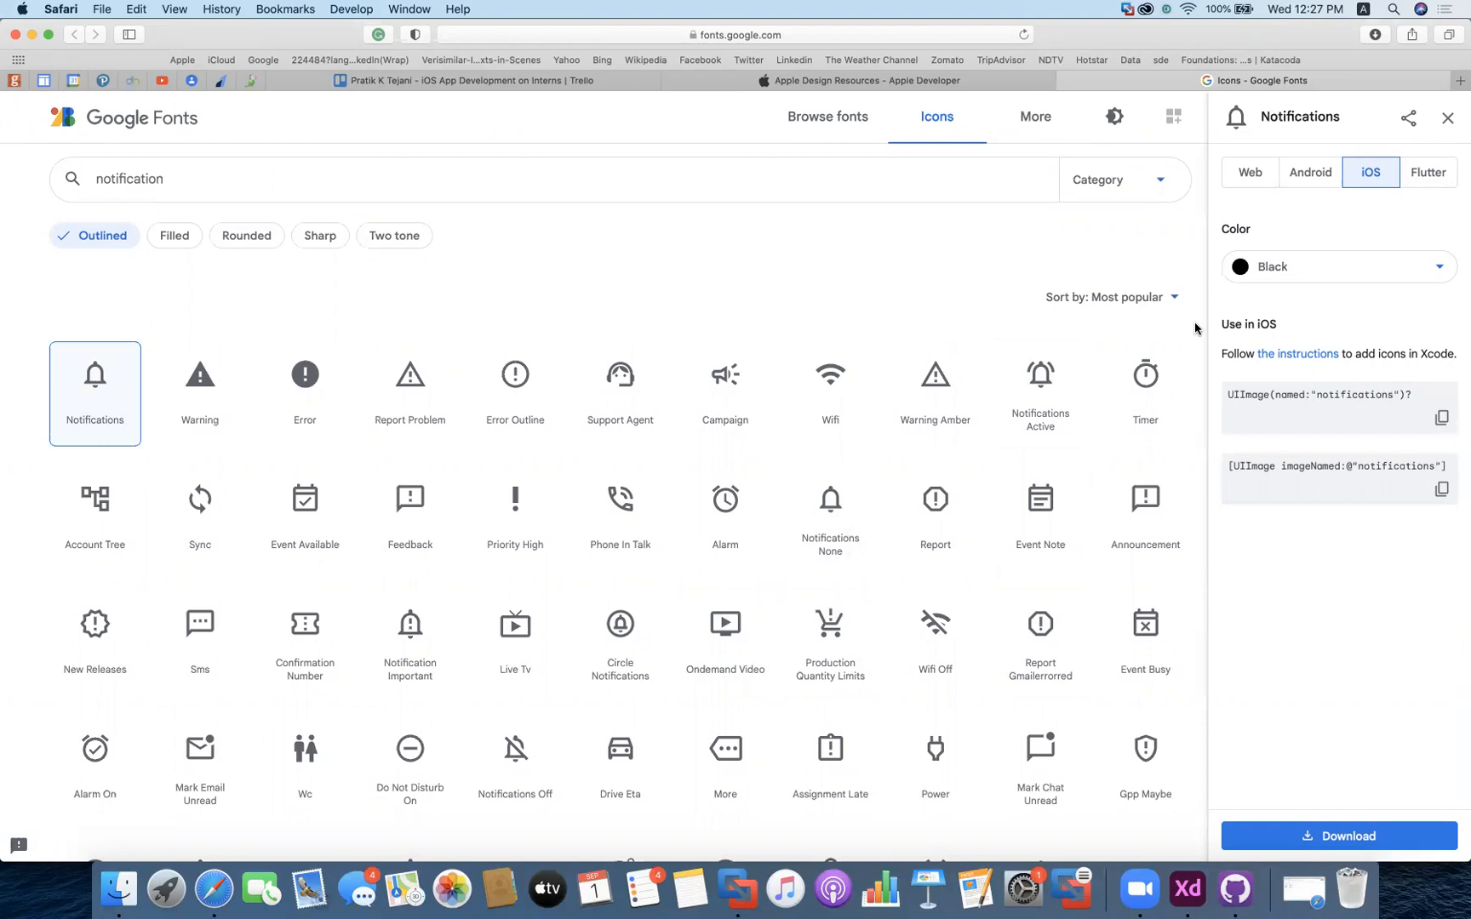
left_click(1341, 271)
left_click(1275, 336)
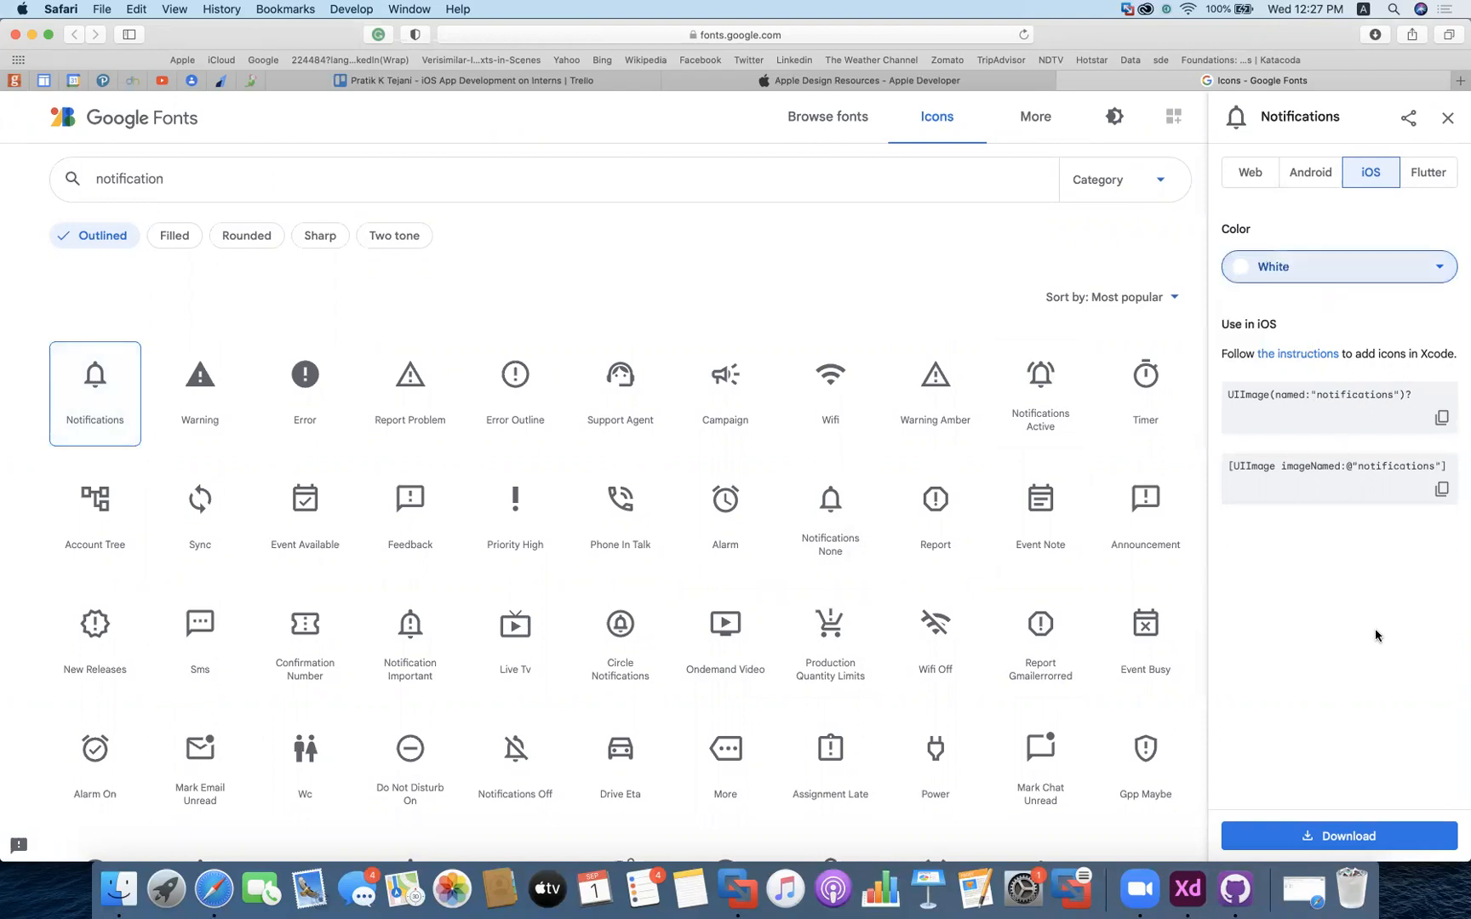
left_click(1345, 843)
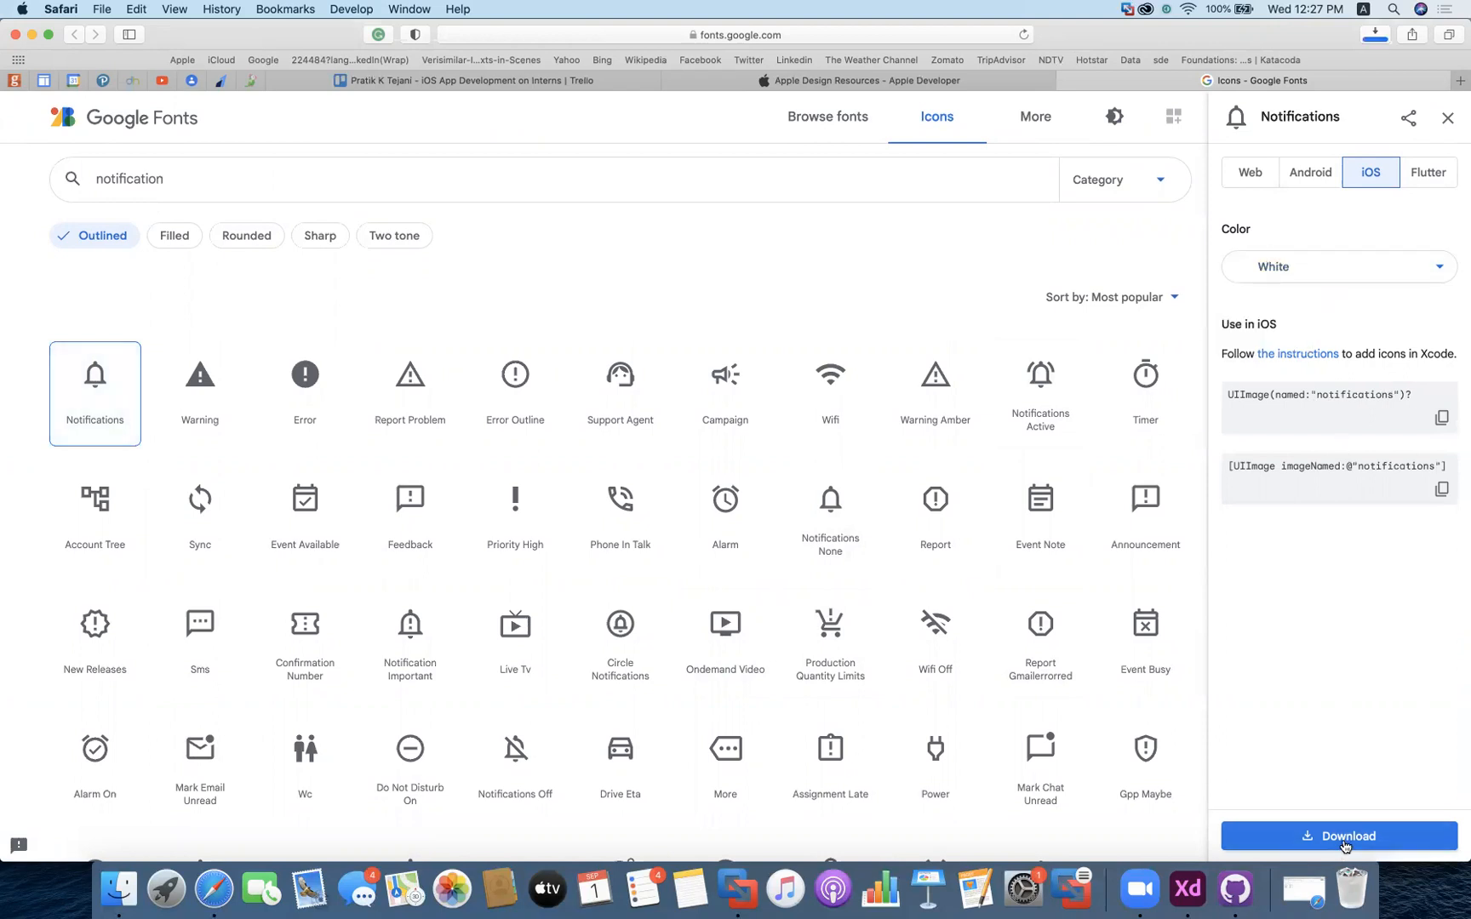
Copy notifications-white-ios.zip from the Downloads folder into the iOSWalletApp folder
left_click(1381, 36)
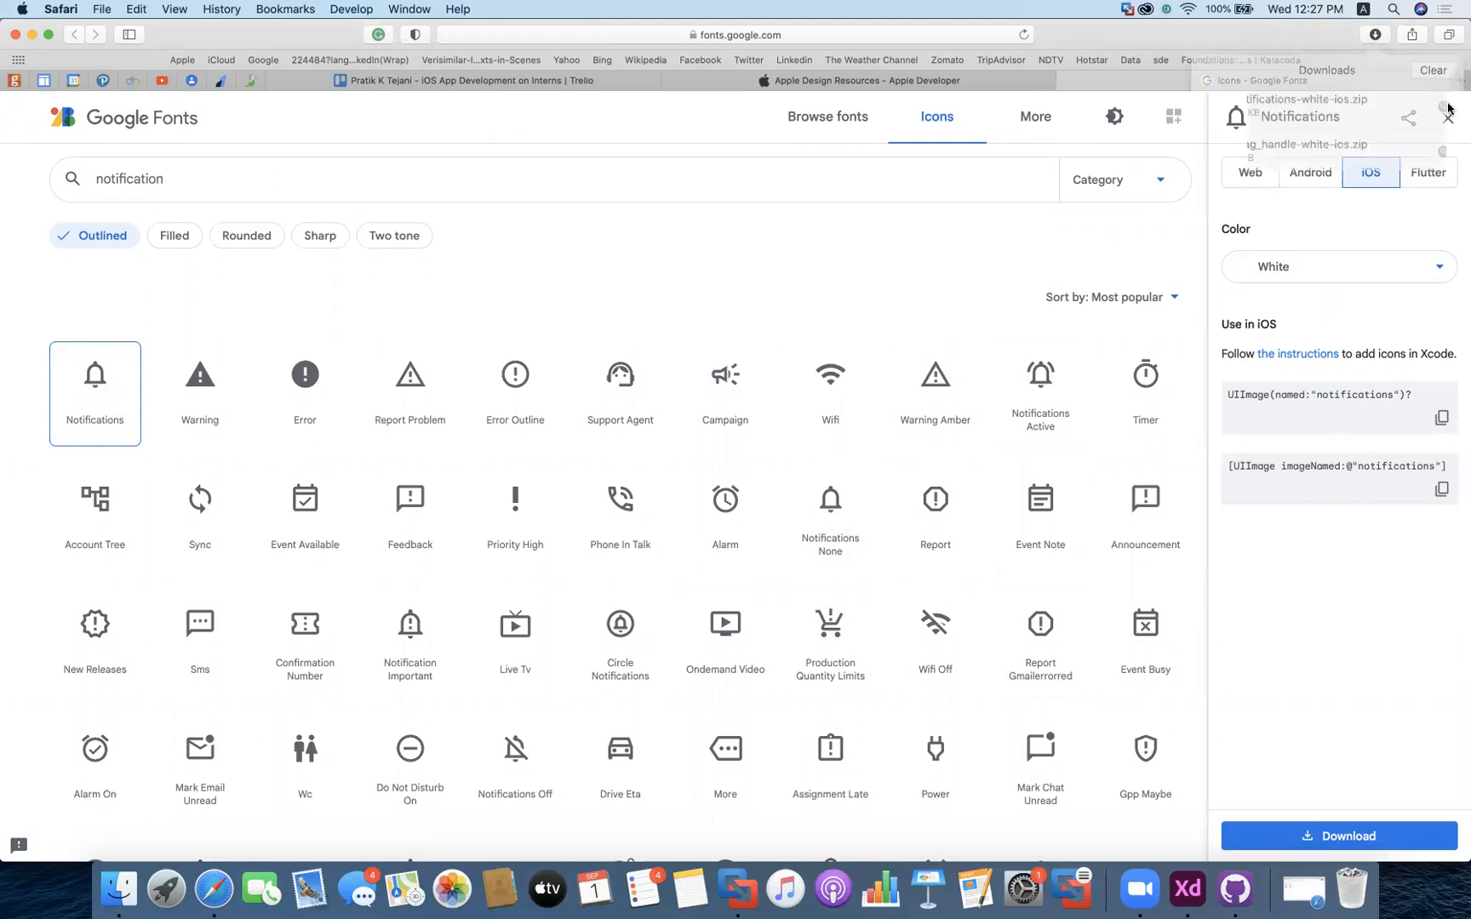
left_click(1441, 104)
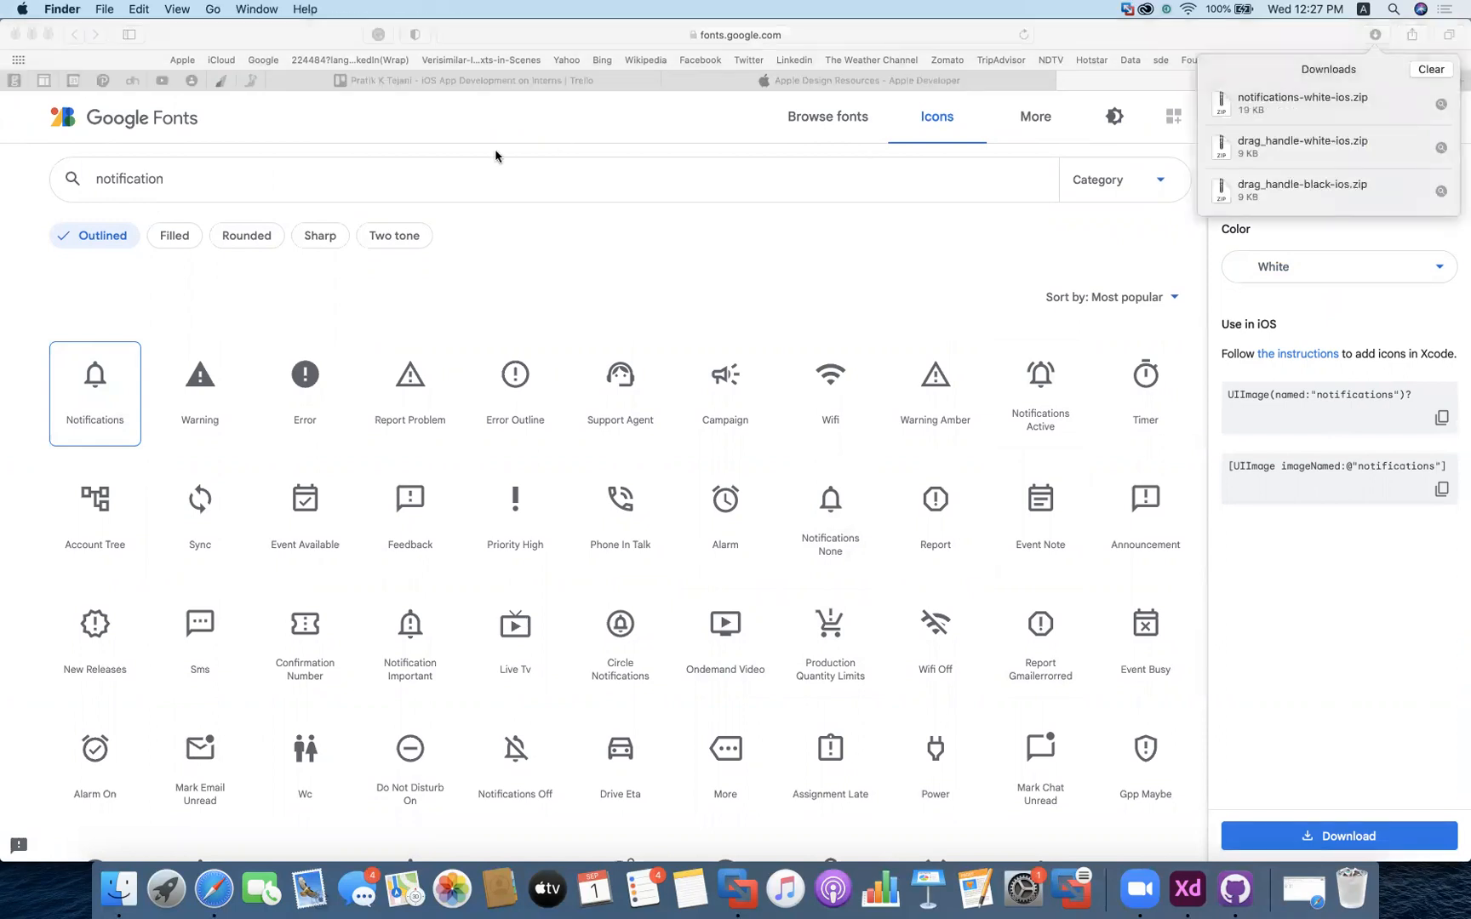
right_click(388, 410)
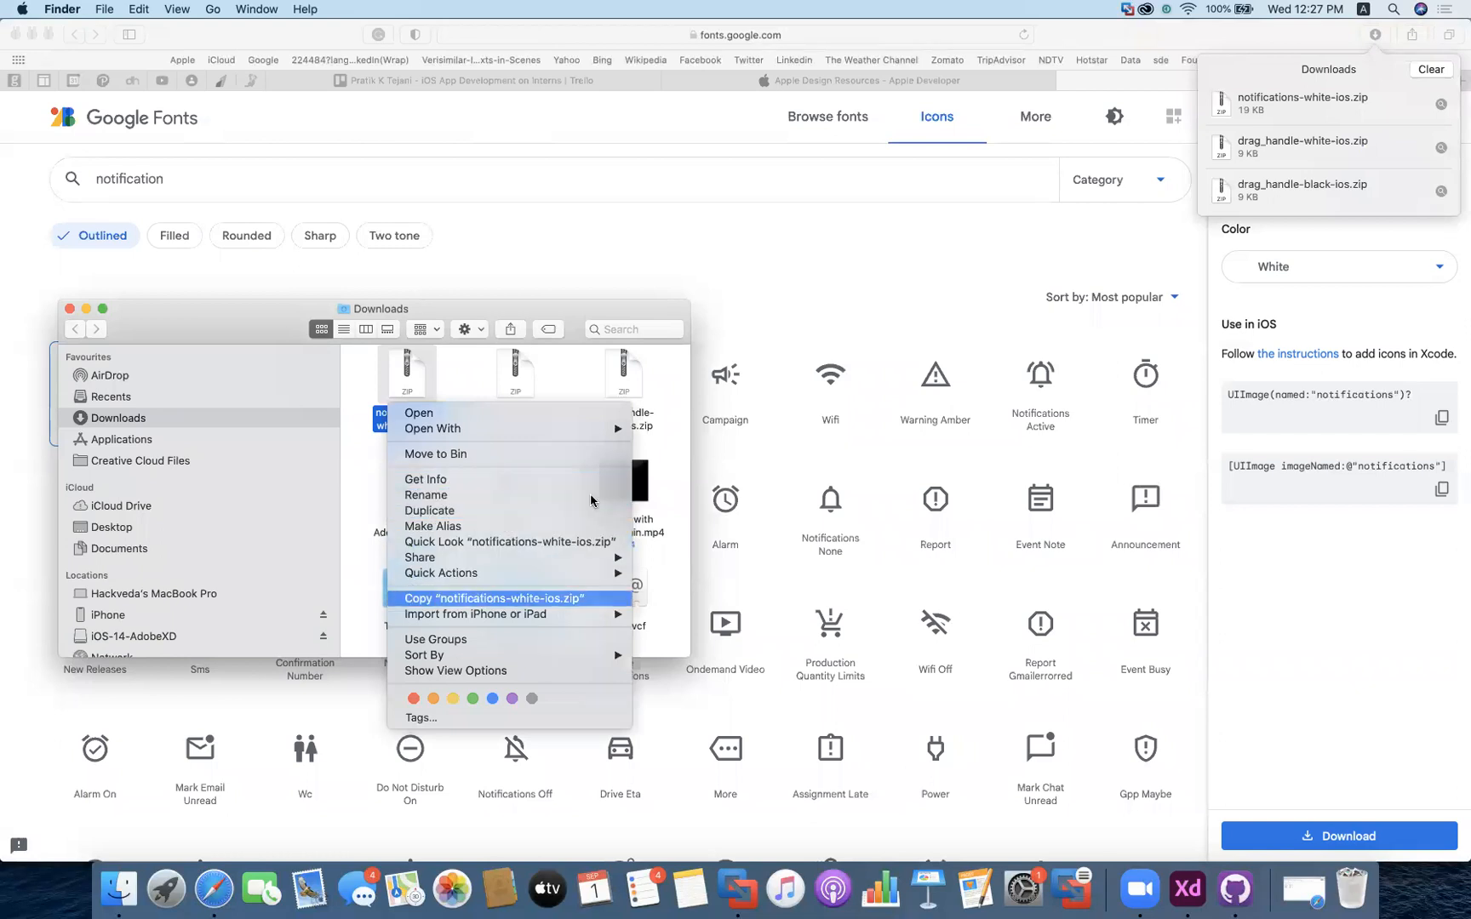
left_click(482, 596)
scroll(599, 491, "down", 5)
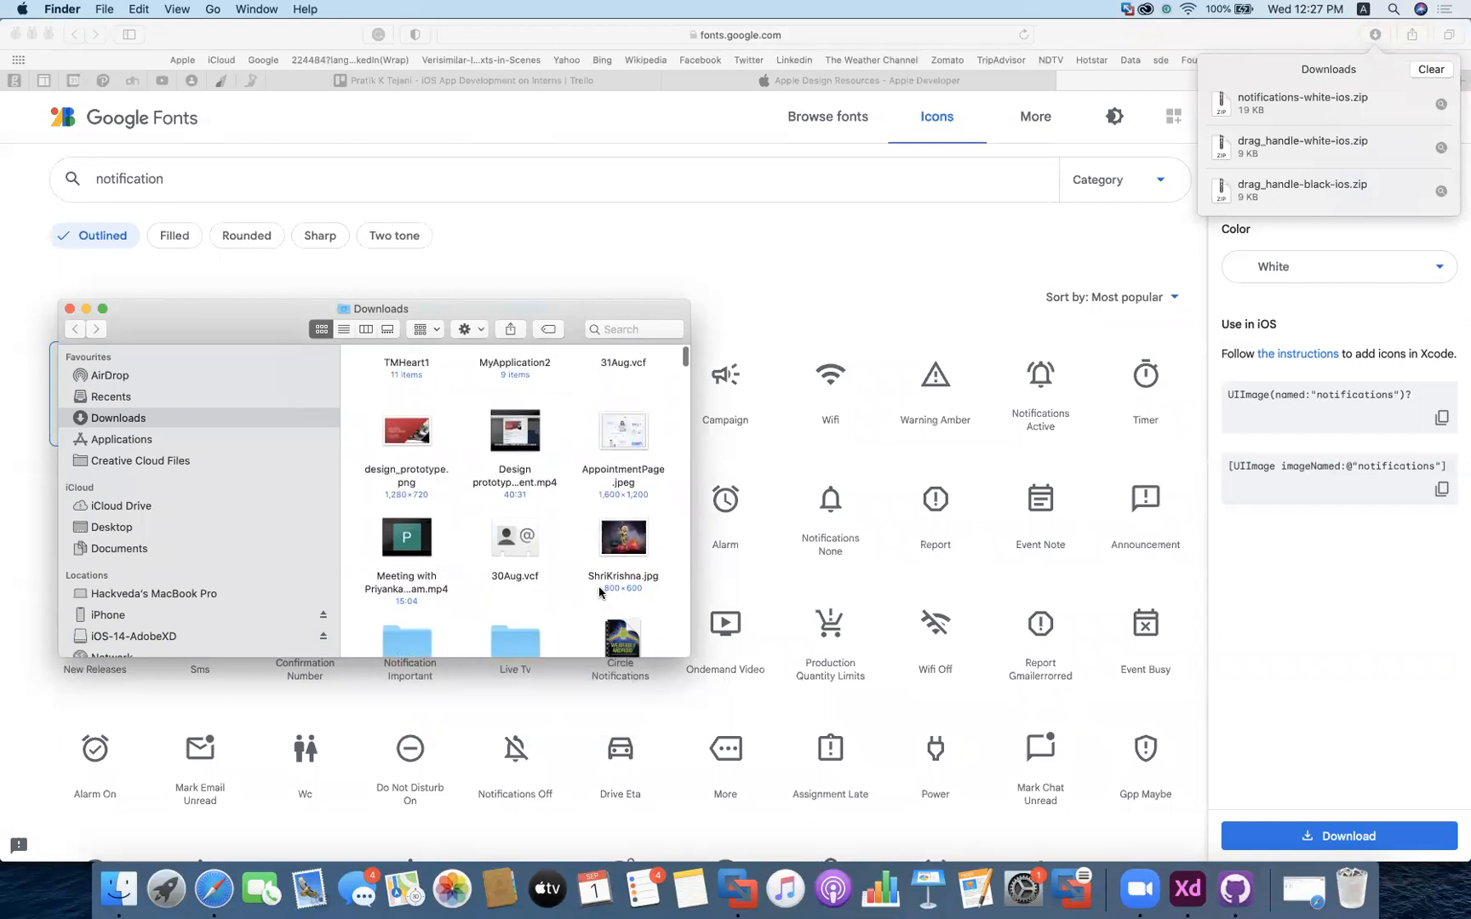
scroll(600, 593, "down", 8)
scroll(562, 583, "up", 10)
scroll(528, 552, "down", 8)
scroll(527, 551, "down", 10)
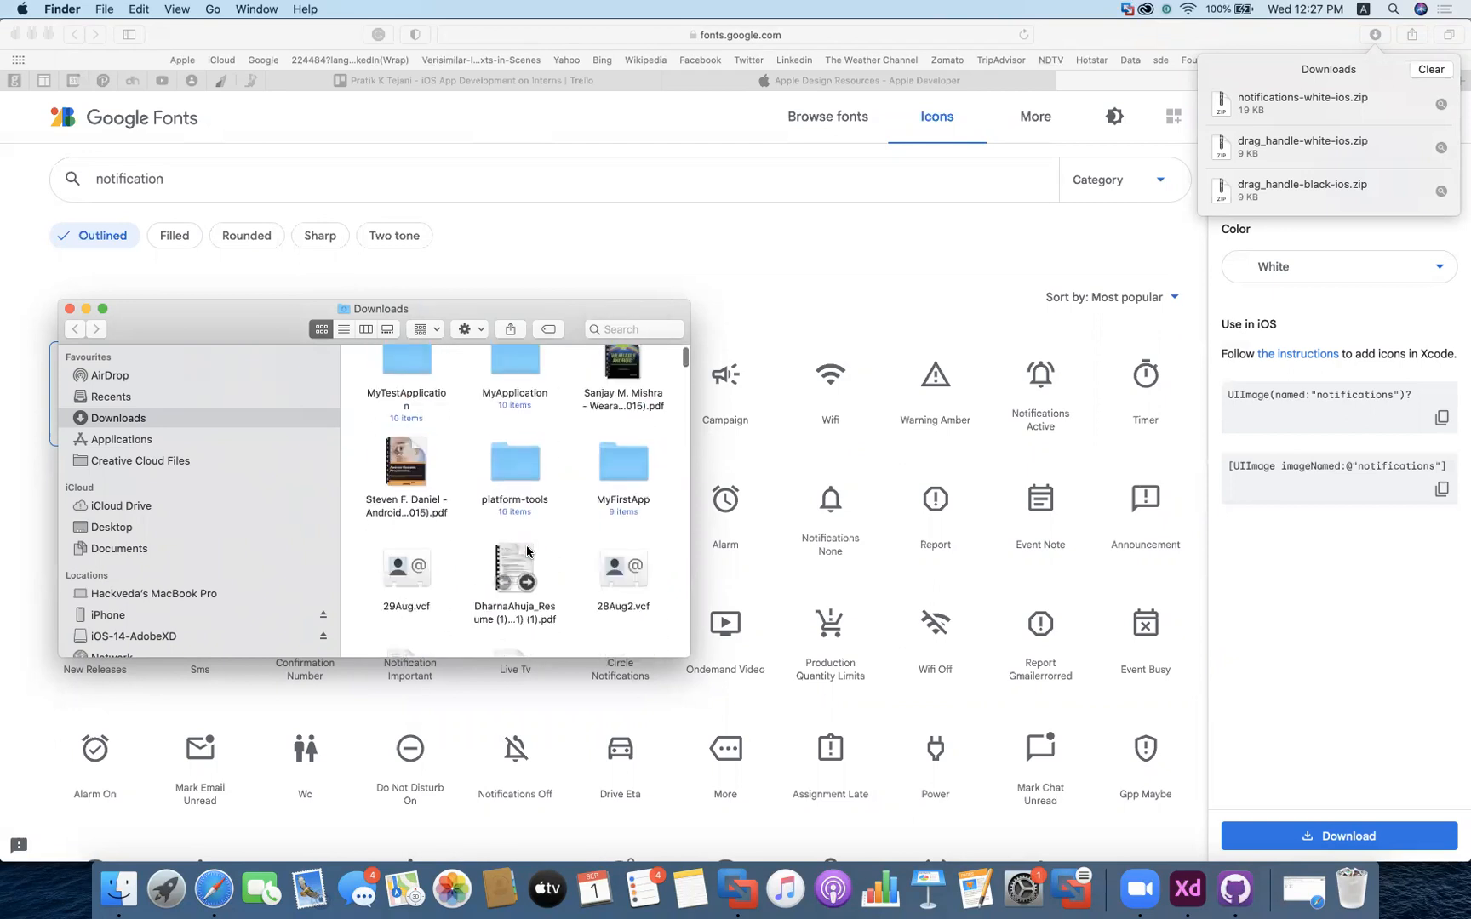
double_click(408, 492)
key("super+v")
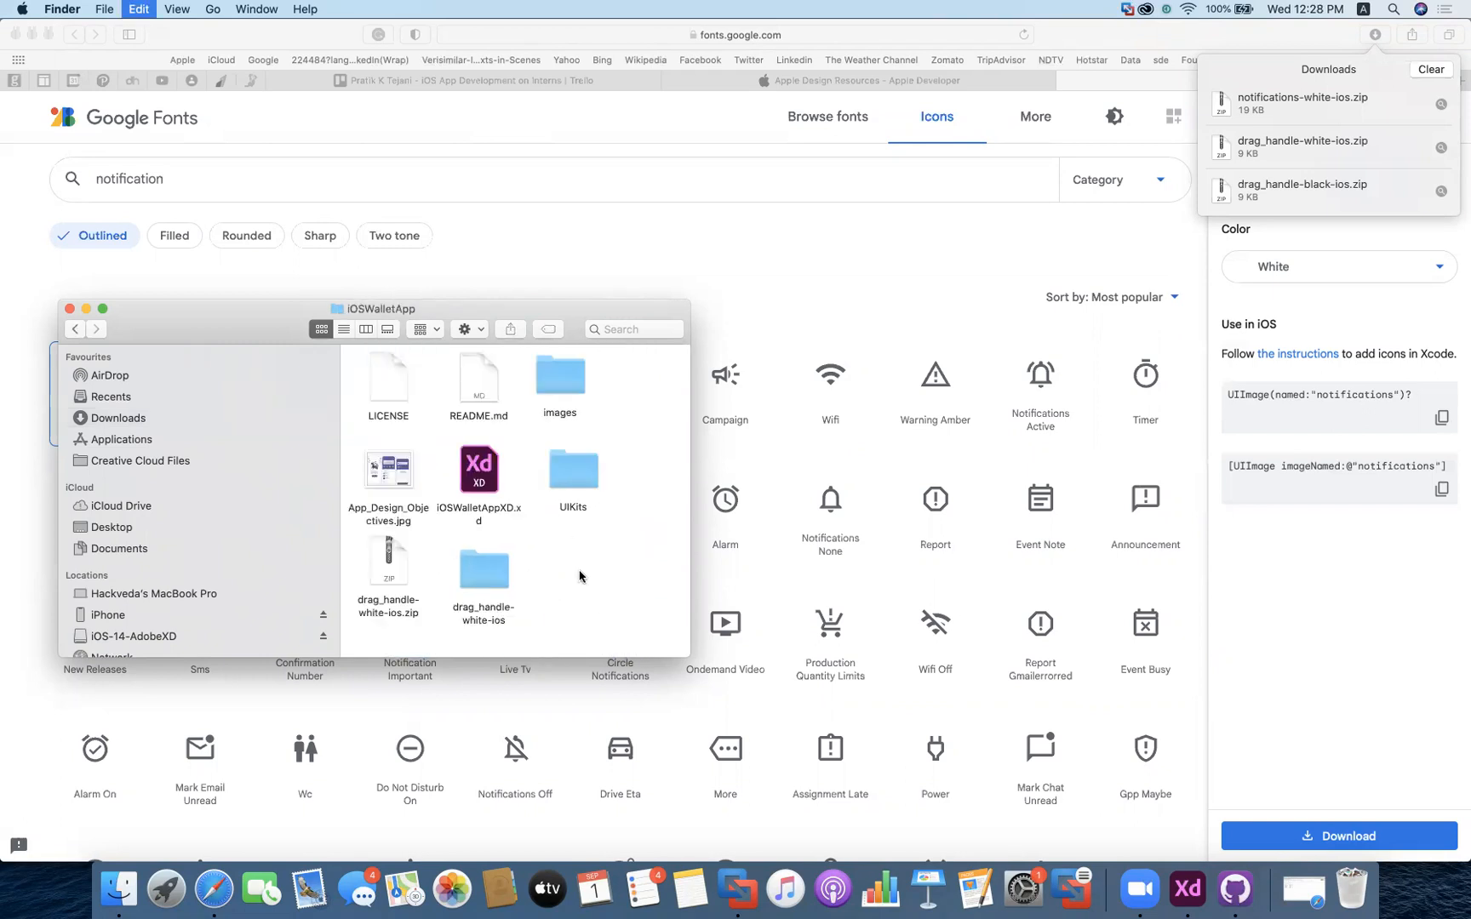
Enlarge the Finder window and extract notifications-white-ios.zip in the iOSWalletApp folder
double_click(584, 318)
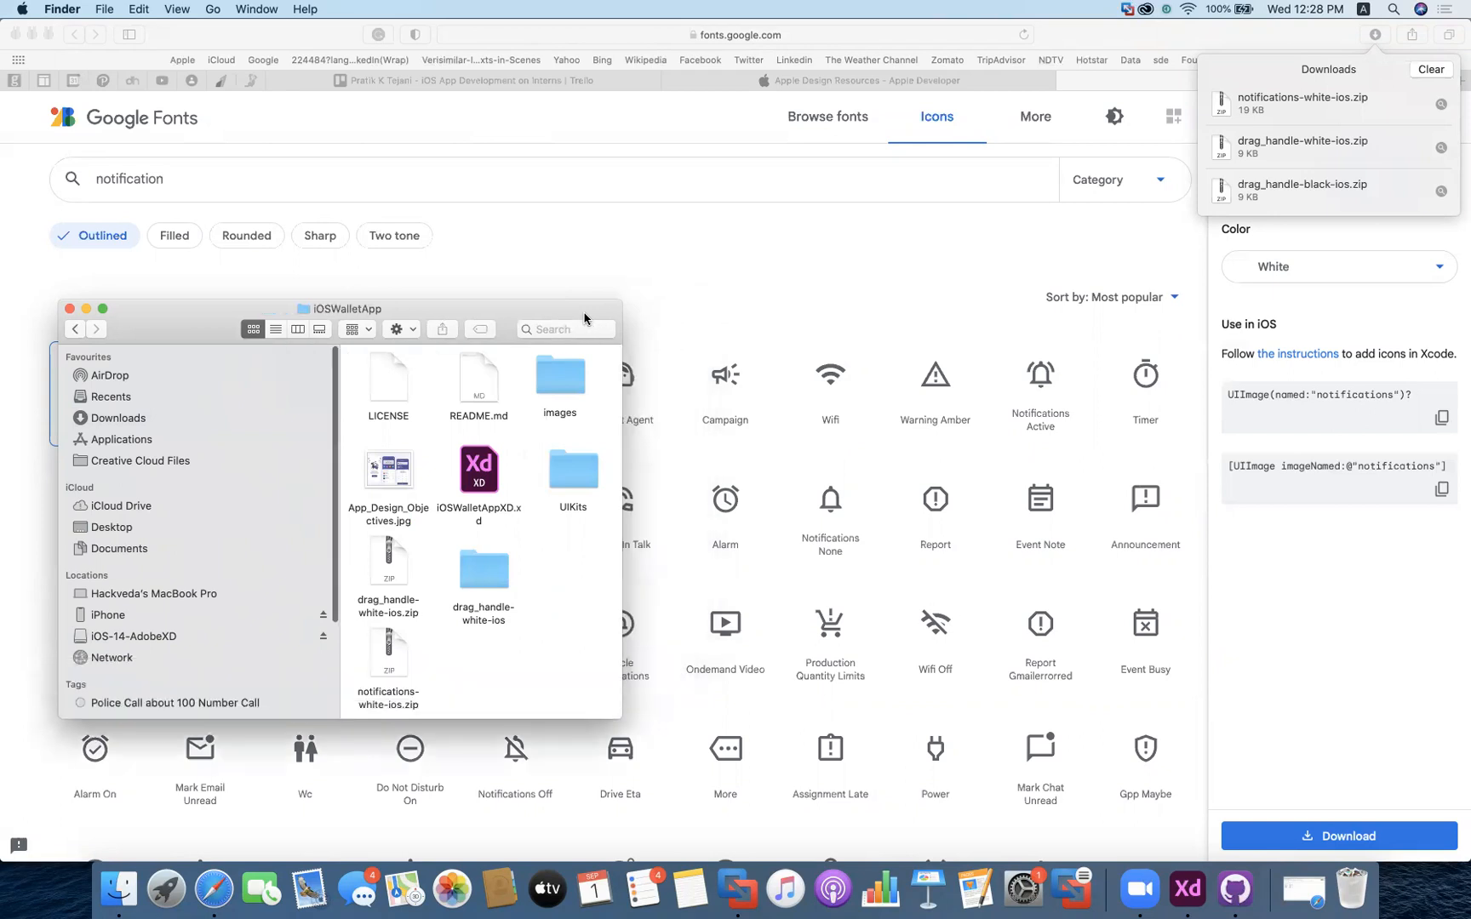
left_click_drag(619, 301, 722, 119)
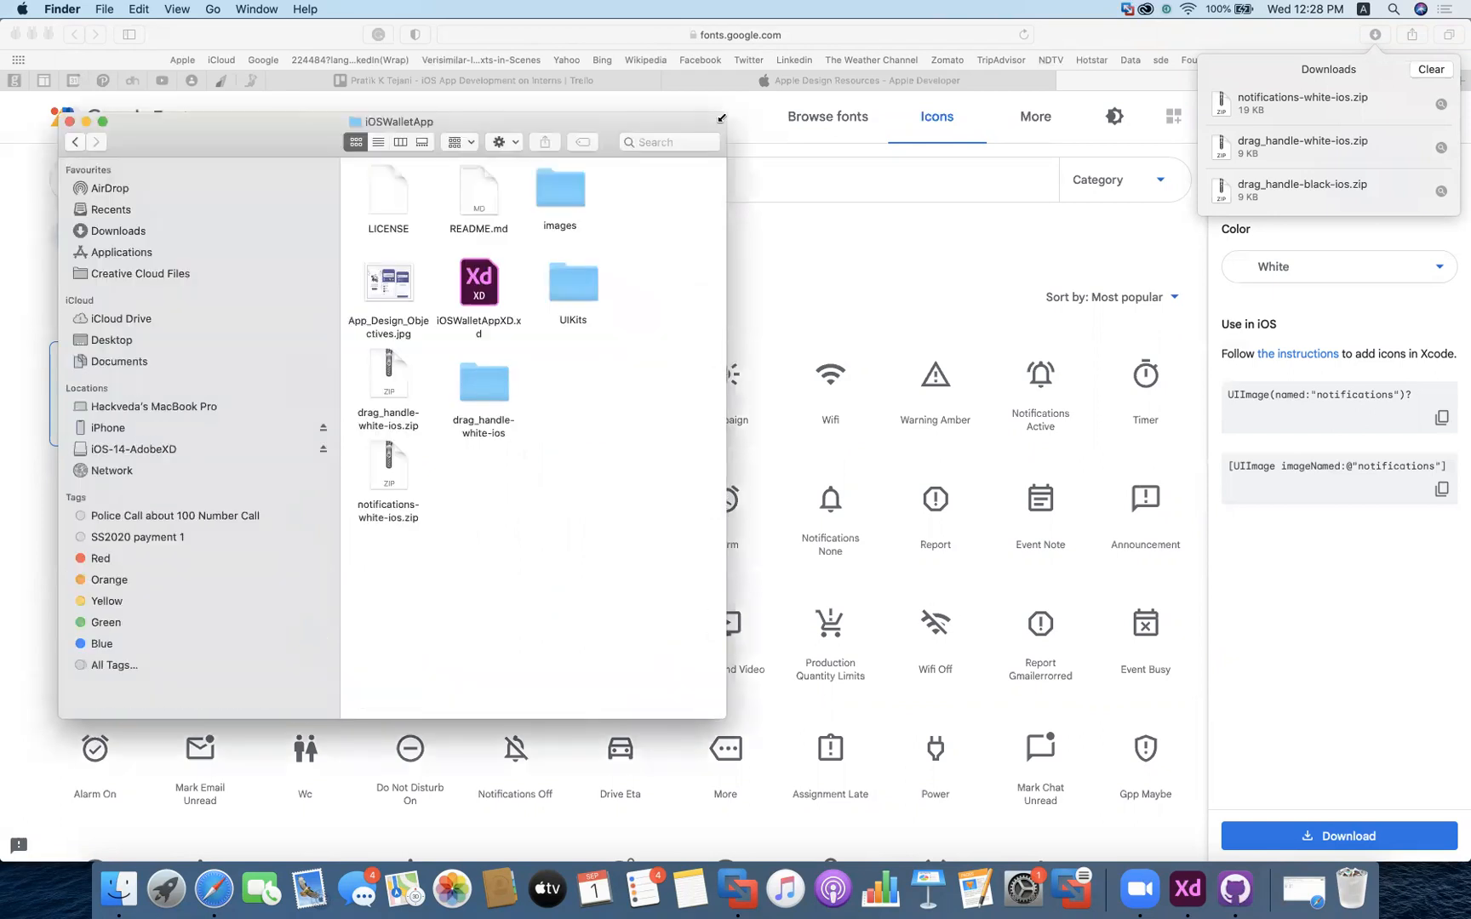
left_click(381, 479)
double_click(381, 479)
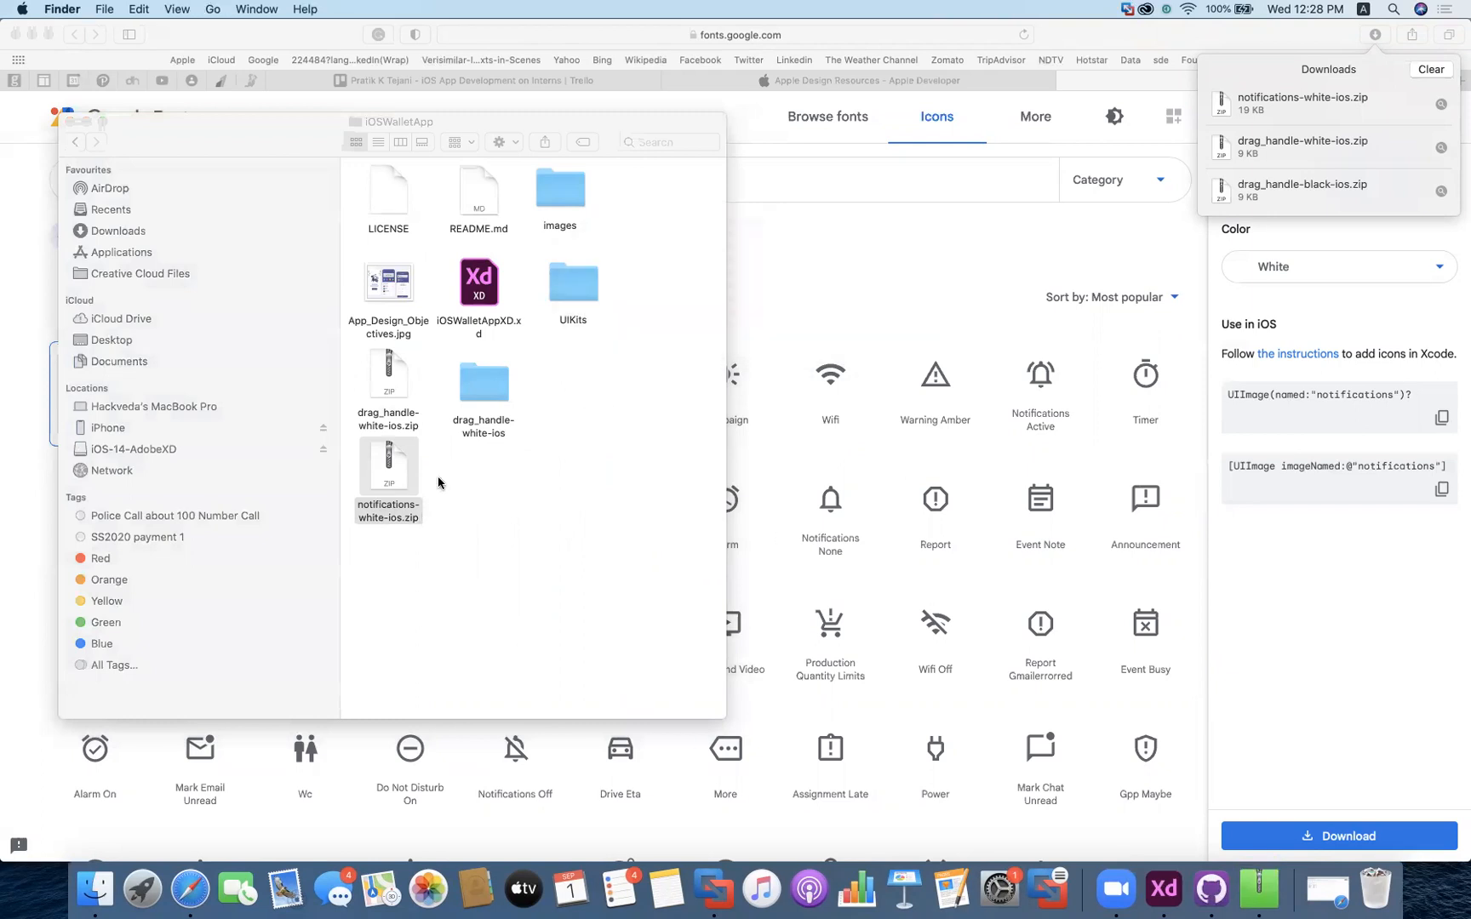
left_click(590, 473)
Copy the image outline_notifications_white_18pt_3x.png from the 18pt imageset inside the extracted notifications-white-ios folder
double_click(485, 482)
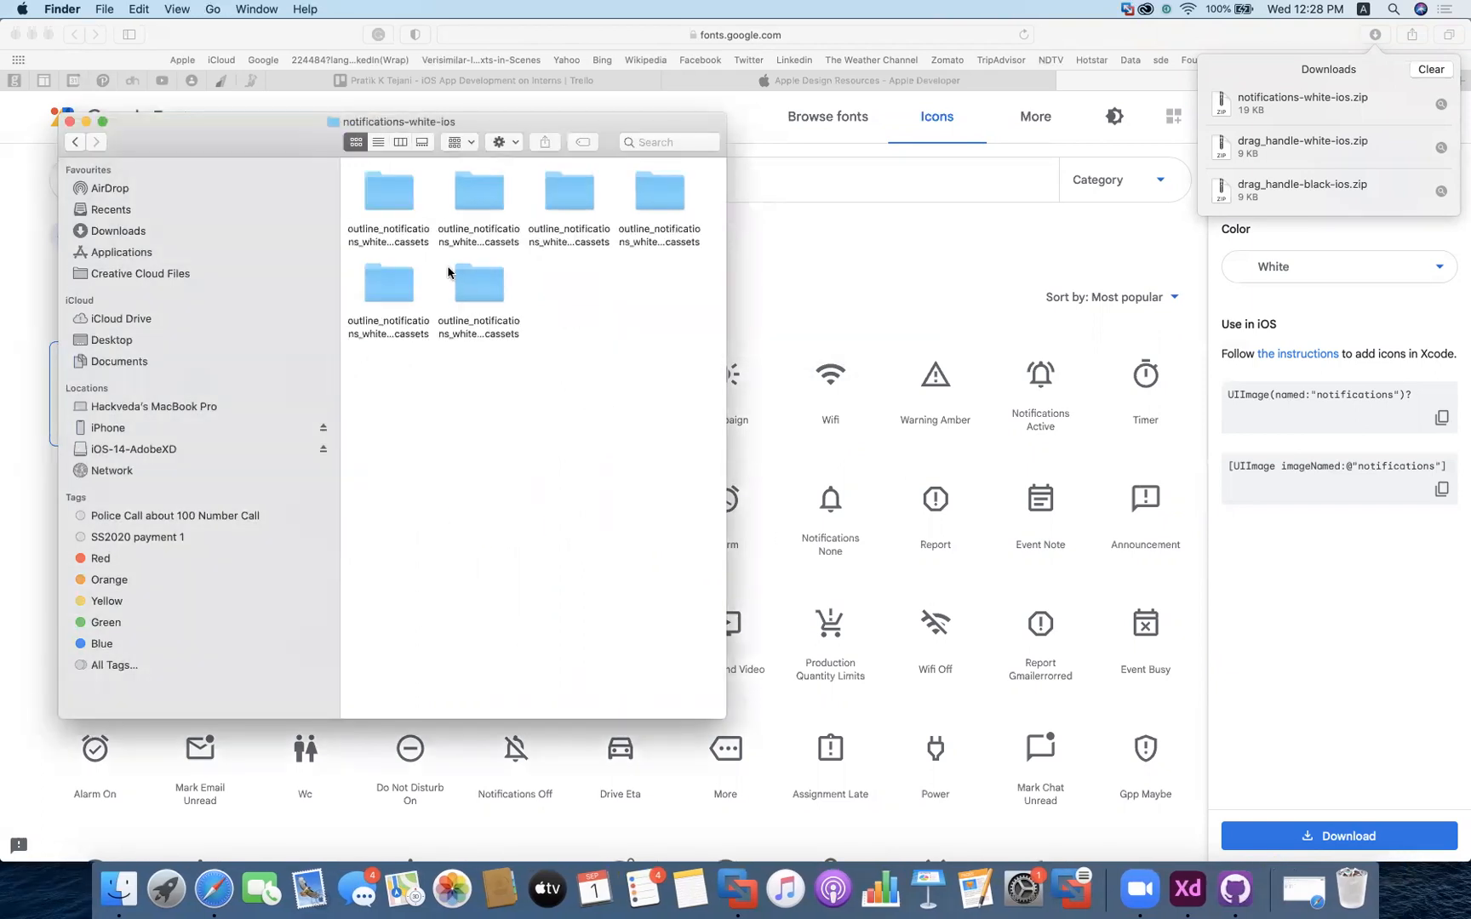
double_click(386, 202)
double_click(387, 191)
left_click(658, 198)
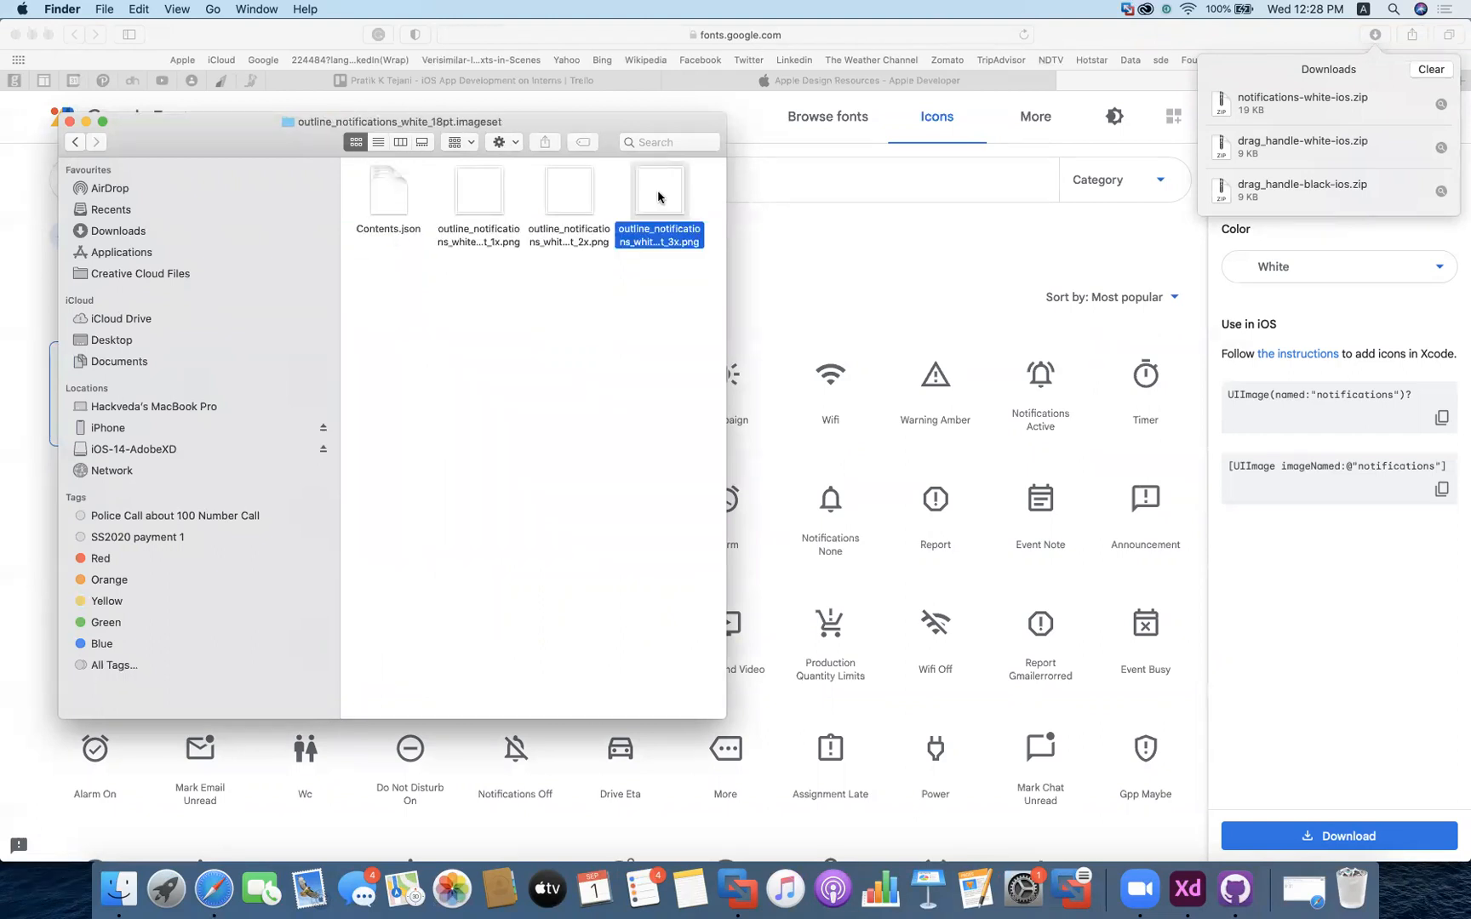
right_click(658, 197)
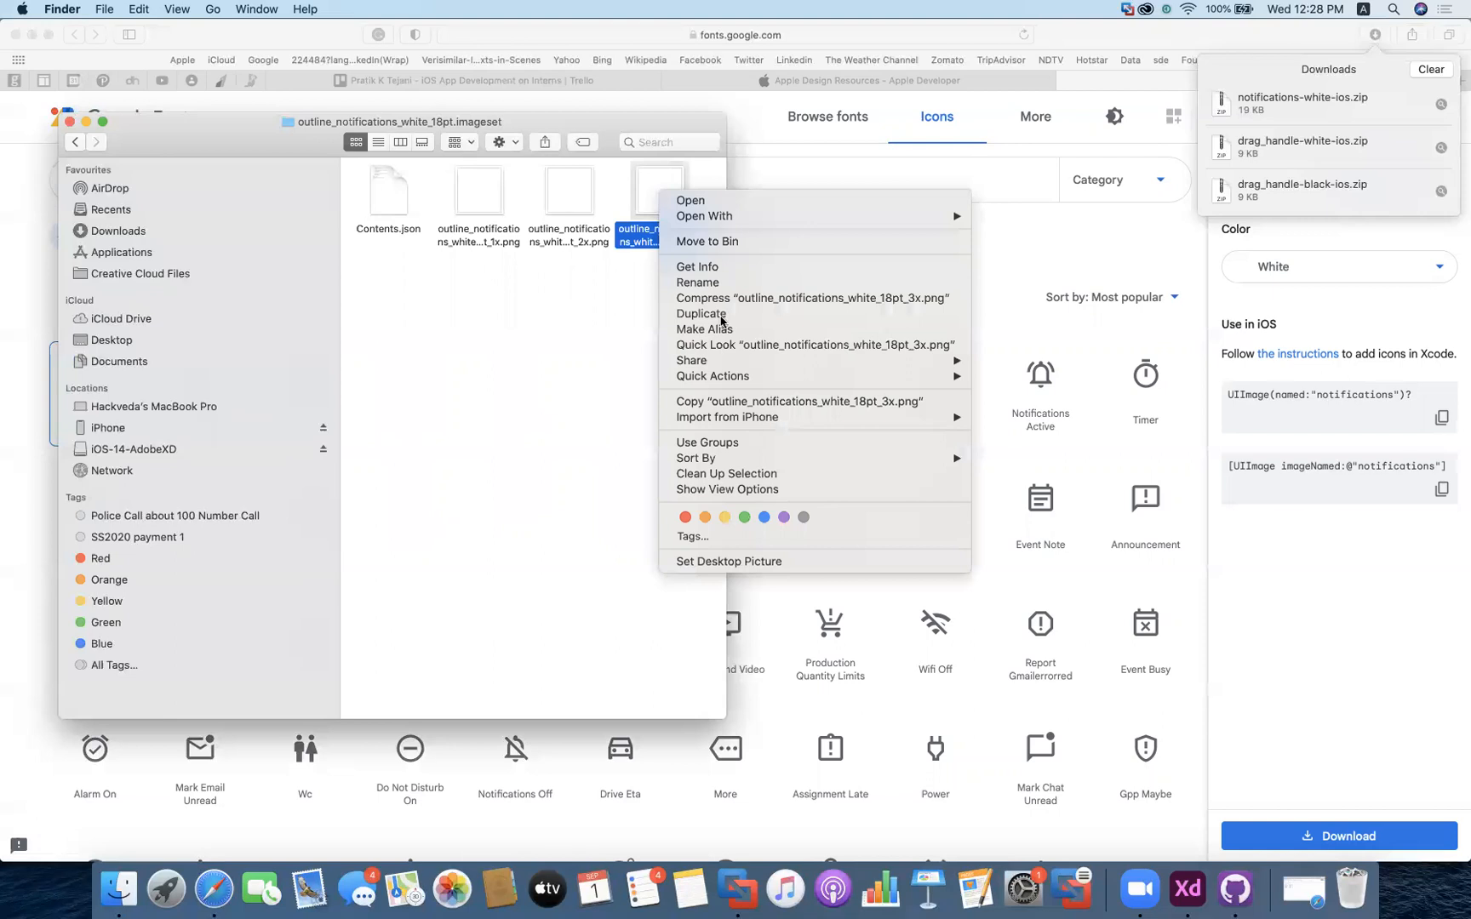
left_click(713, 402)
Switch to Adobe XD, paste the bell icon into the Transactions artboard and place it at the header's upper-right corner, about X 309, Y 30
key("ctrl+Up")
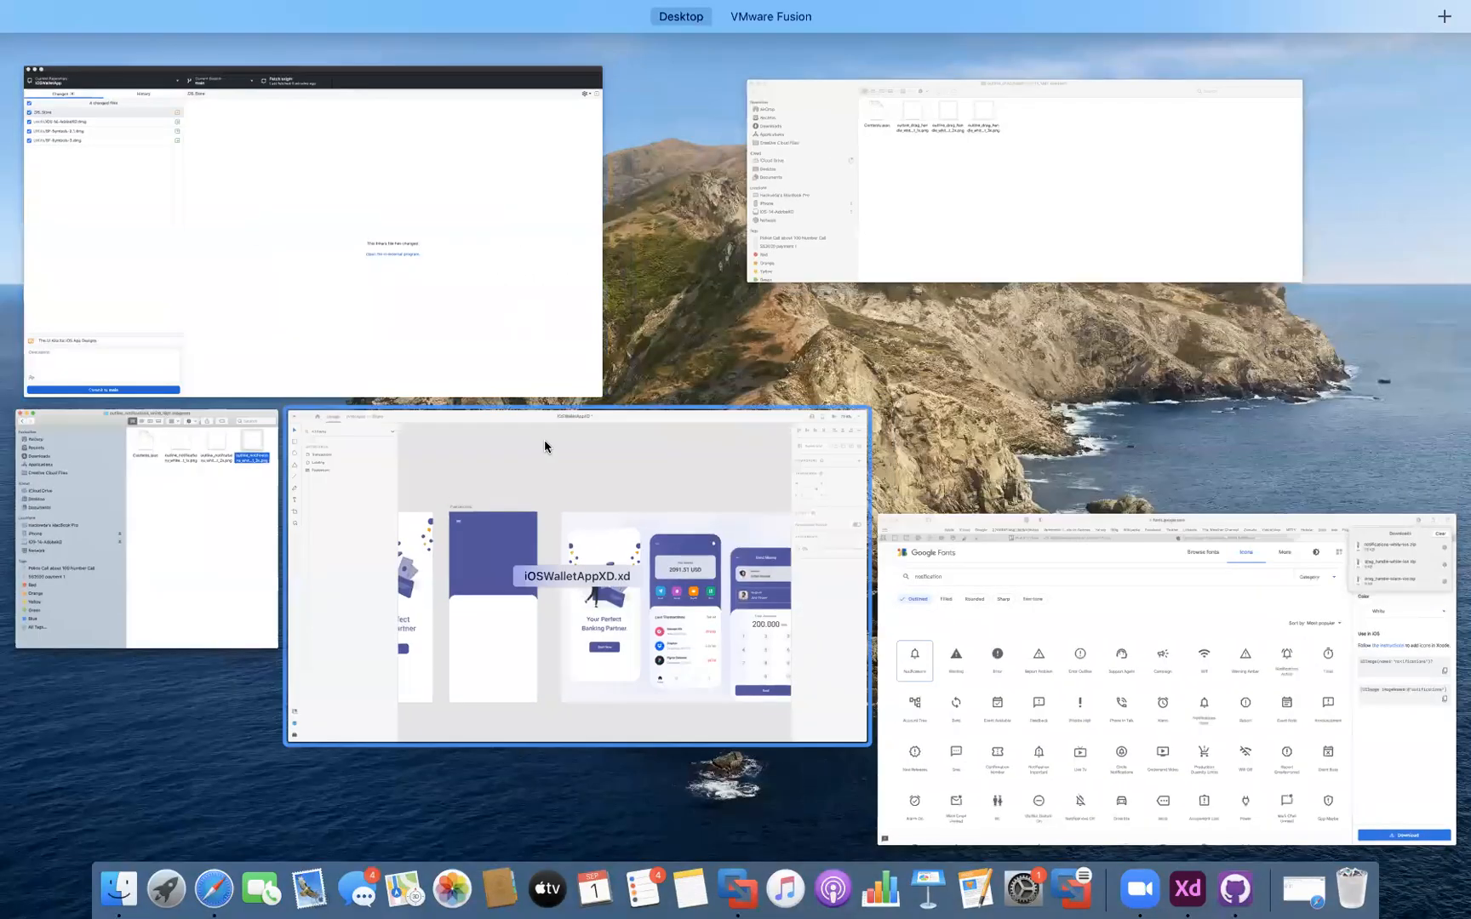
left_click(544, 439)
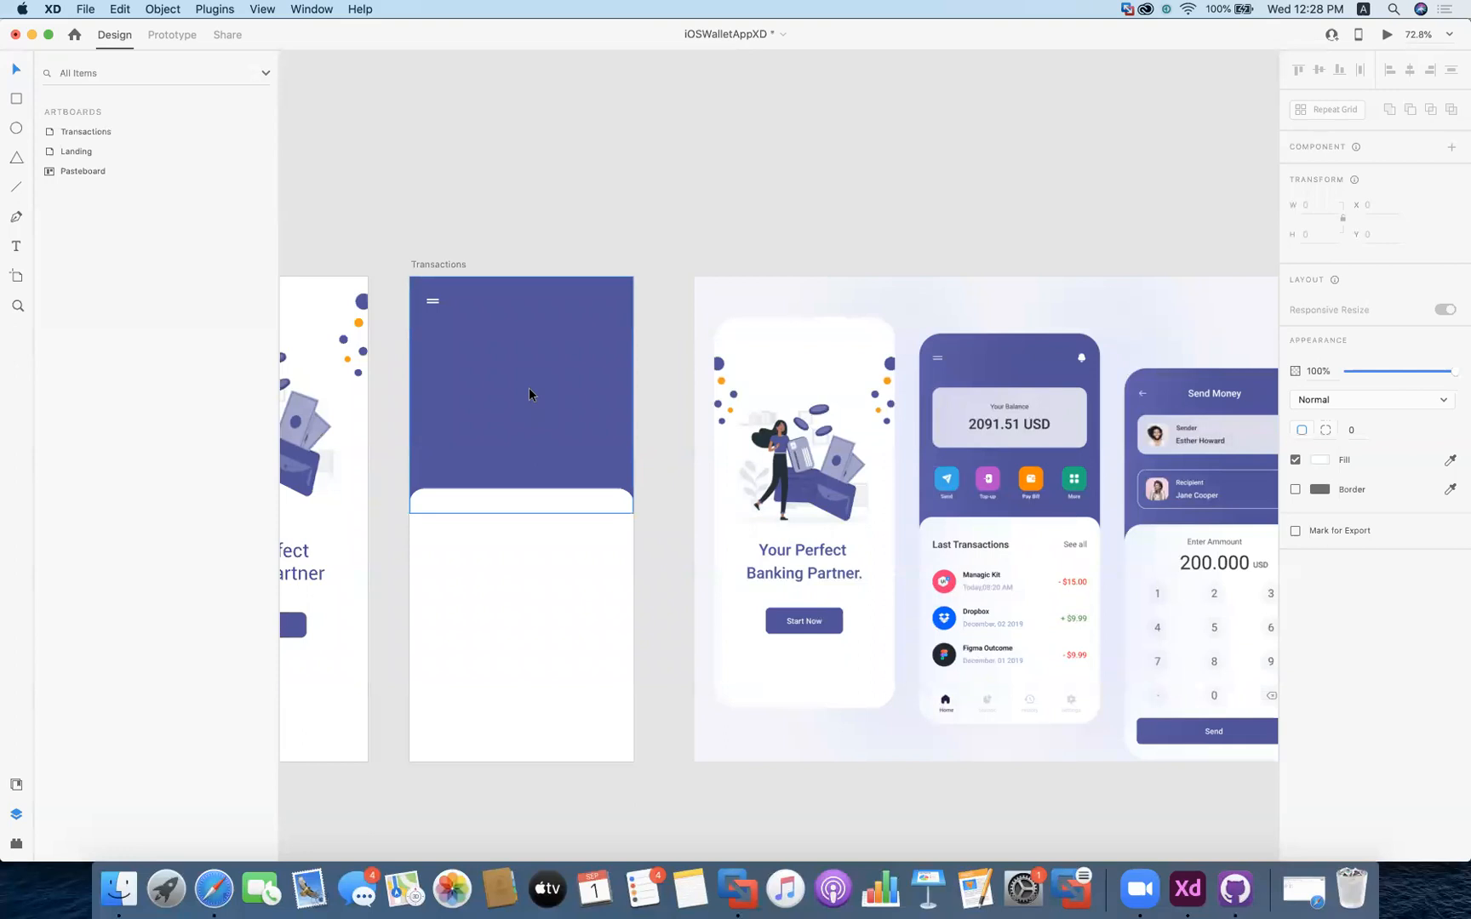
key("super+v")
left_click_drag(778, 461, 610, 313)
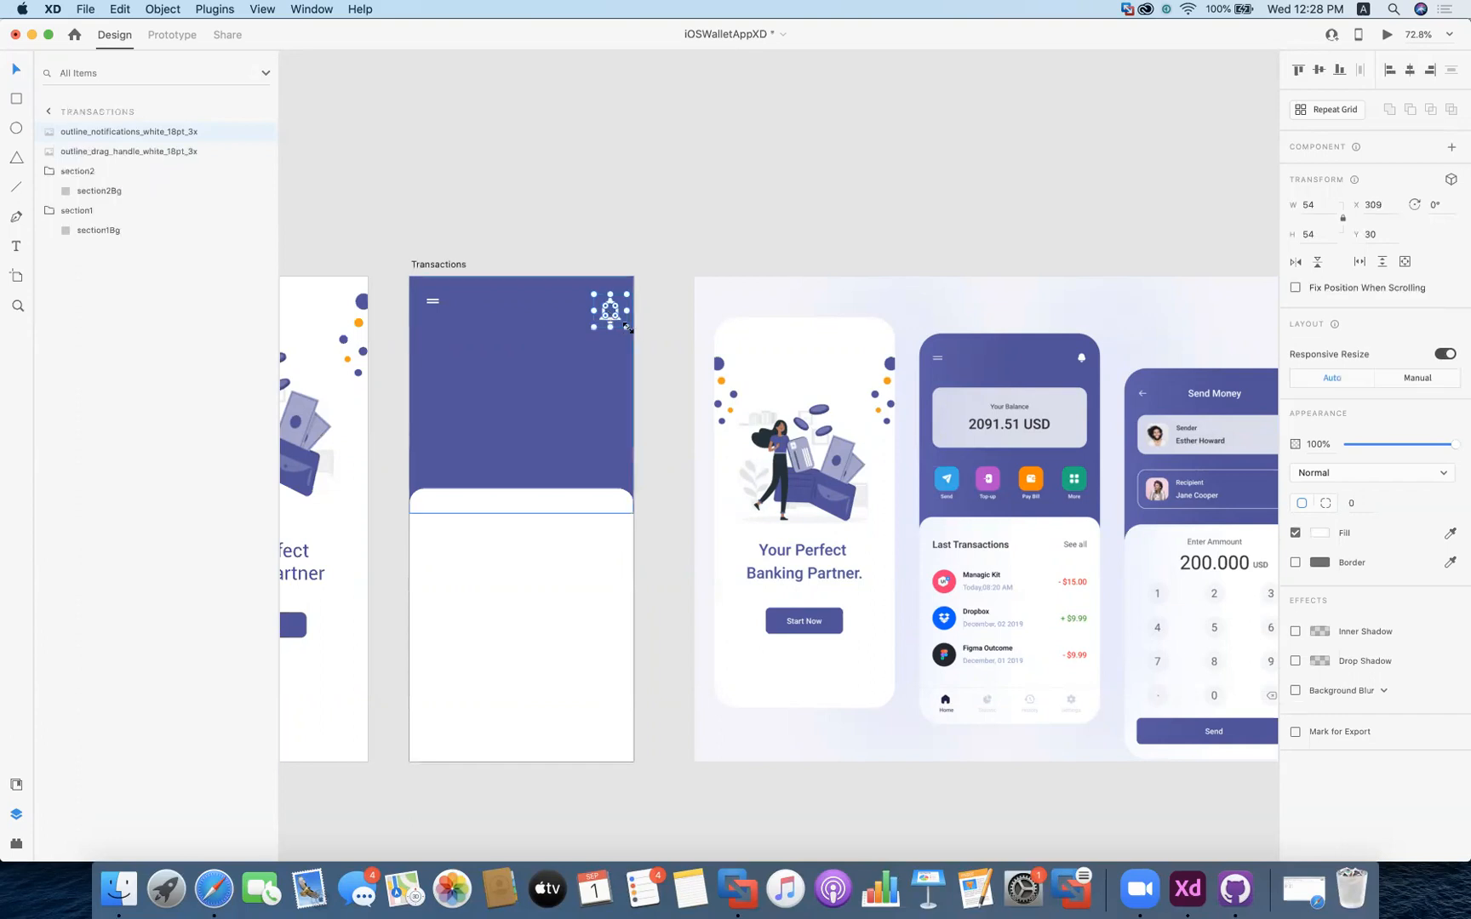
Resize the bell icon proportionally to a width of 25
left_click(1325, 208)
type("25")
key("Return")
left_click(624, 358)
Reposition the bell icon to about X 329, Y 29, level with the menu icon in the purple header
left_click_drag(600, 306, 618, 304)
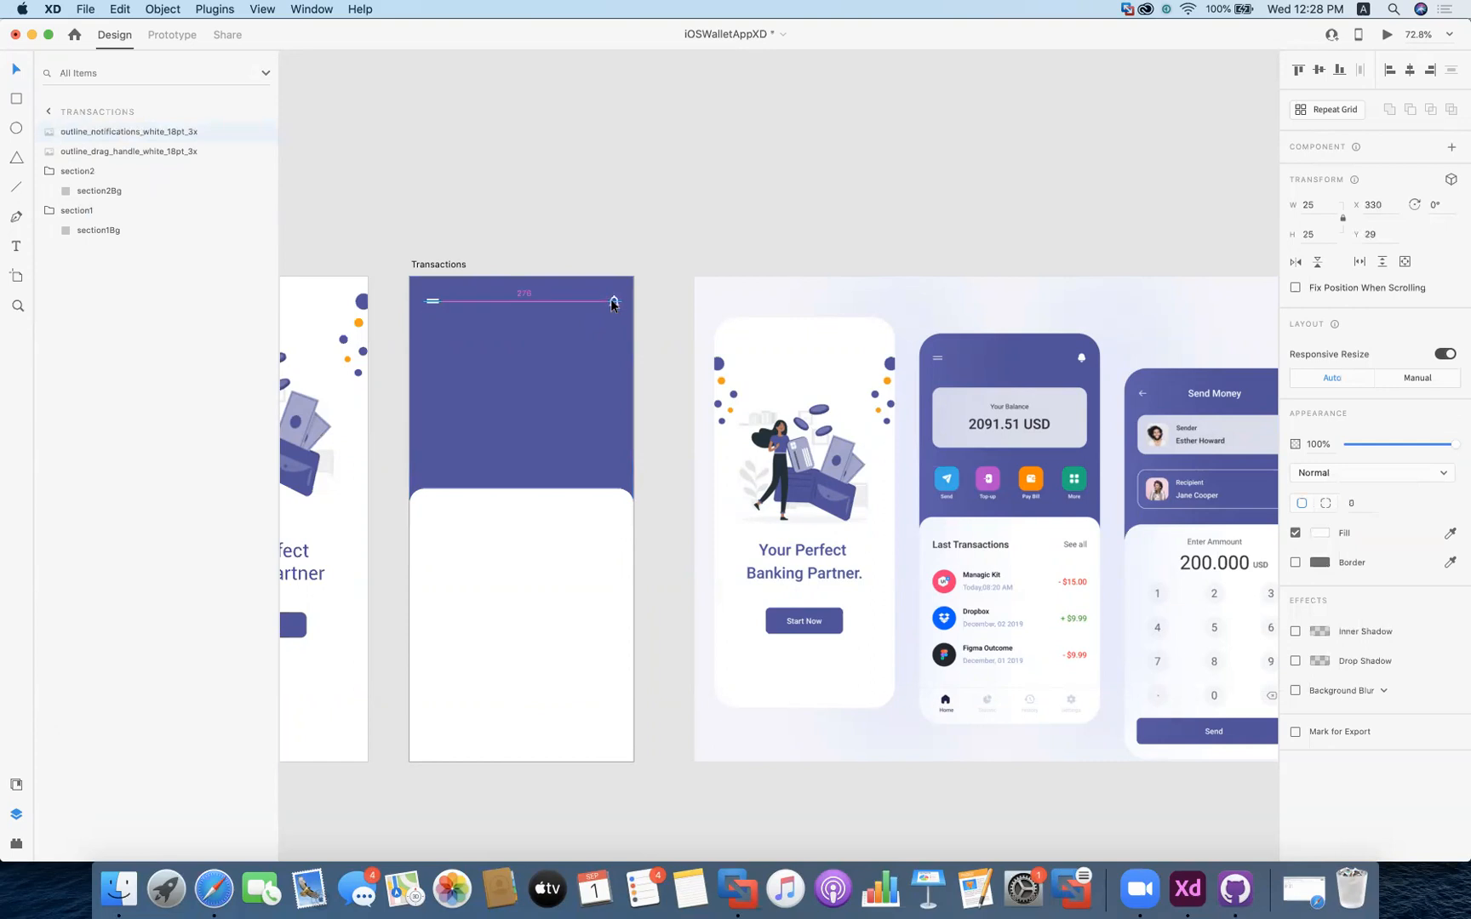
left_click_drag(612, 305, 613, 303)
left_click(574, 365)
left_click(691, 194)
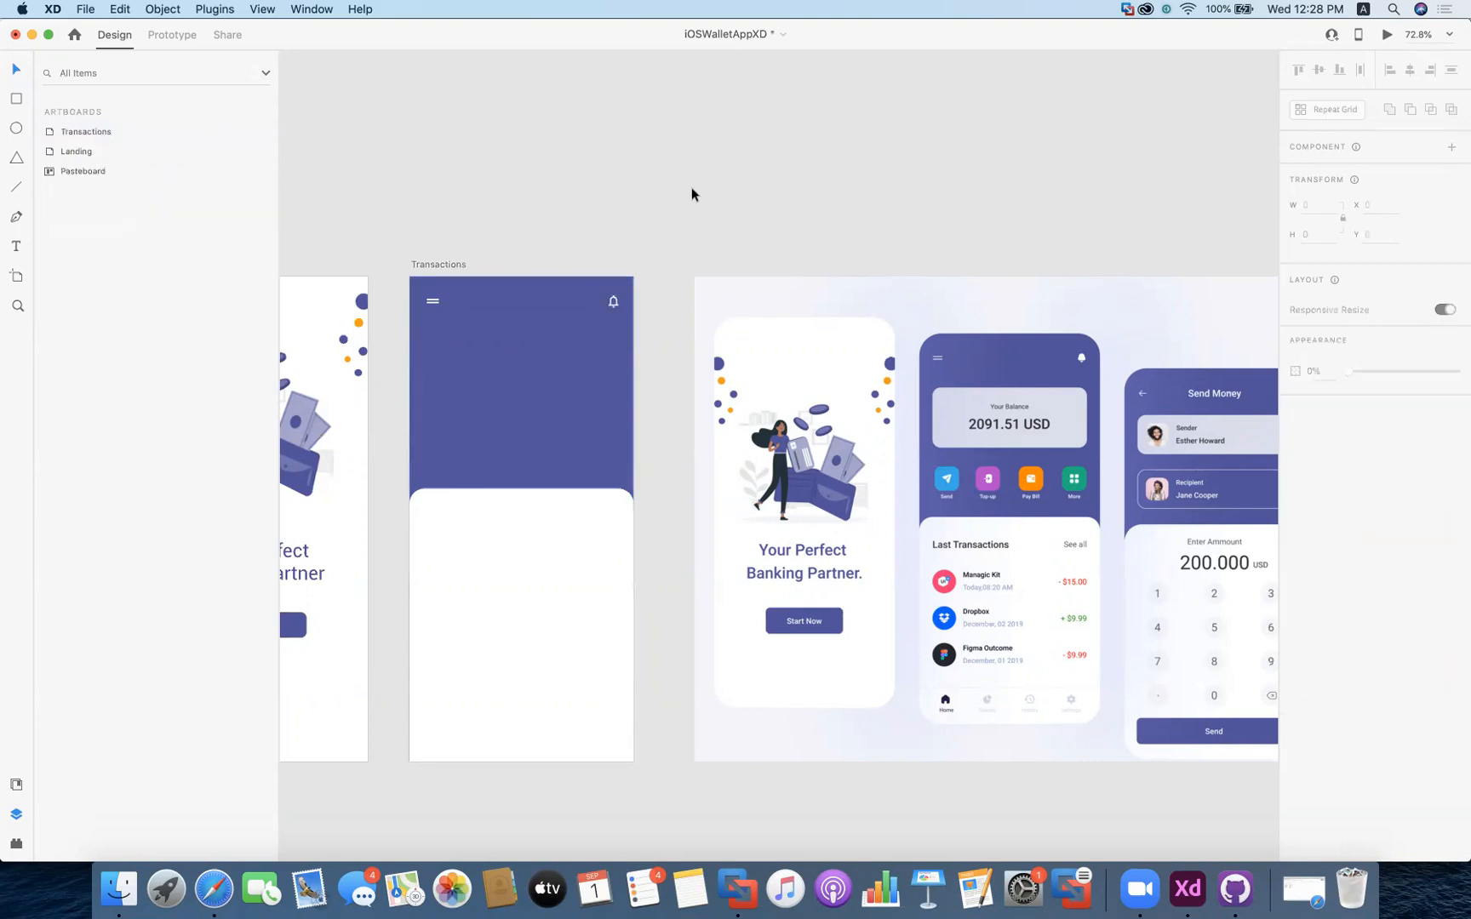
Rename the bell icon's layer in the Transactions artboard to btnNotification
left_click(531, 391)
left_click(141, 133)
right_click(139, 136)
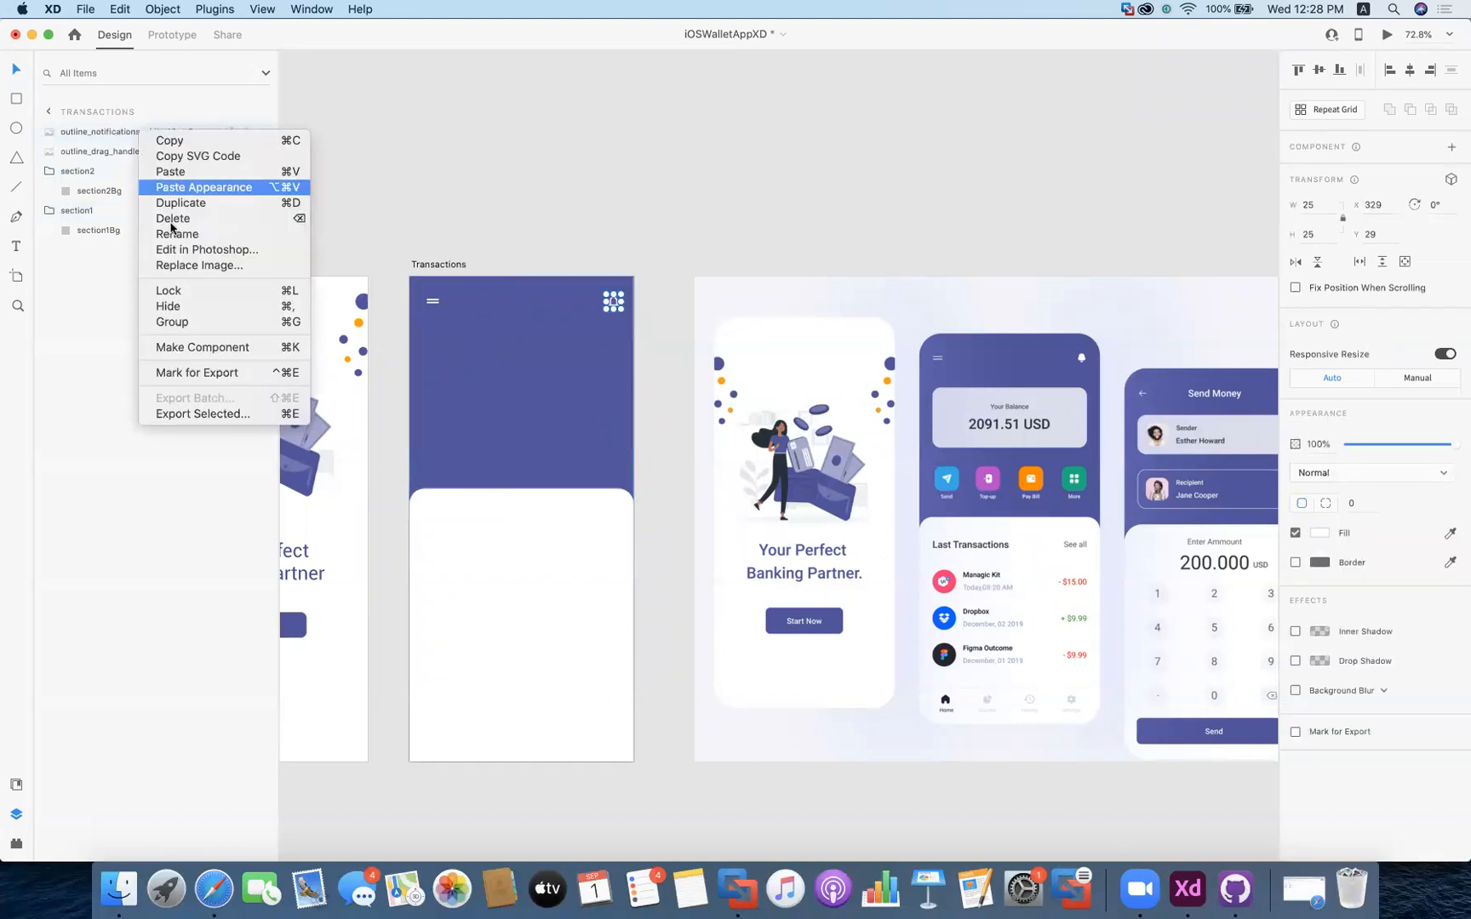
left_click(195, 236)
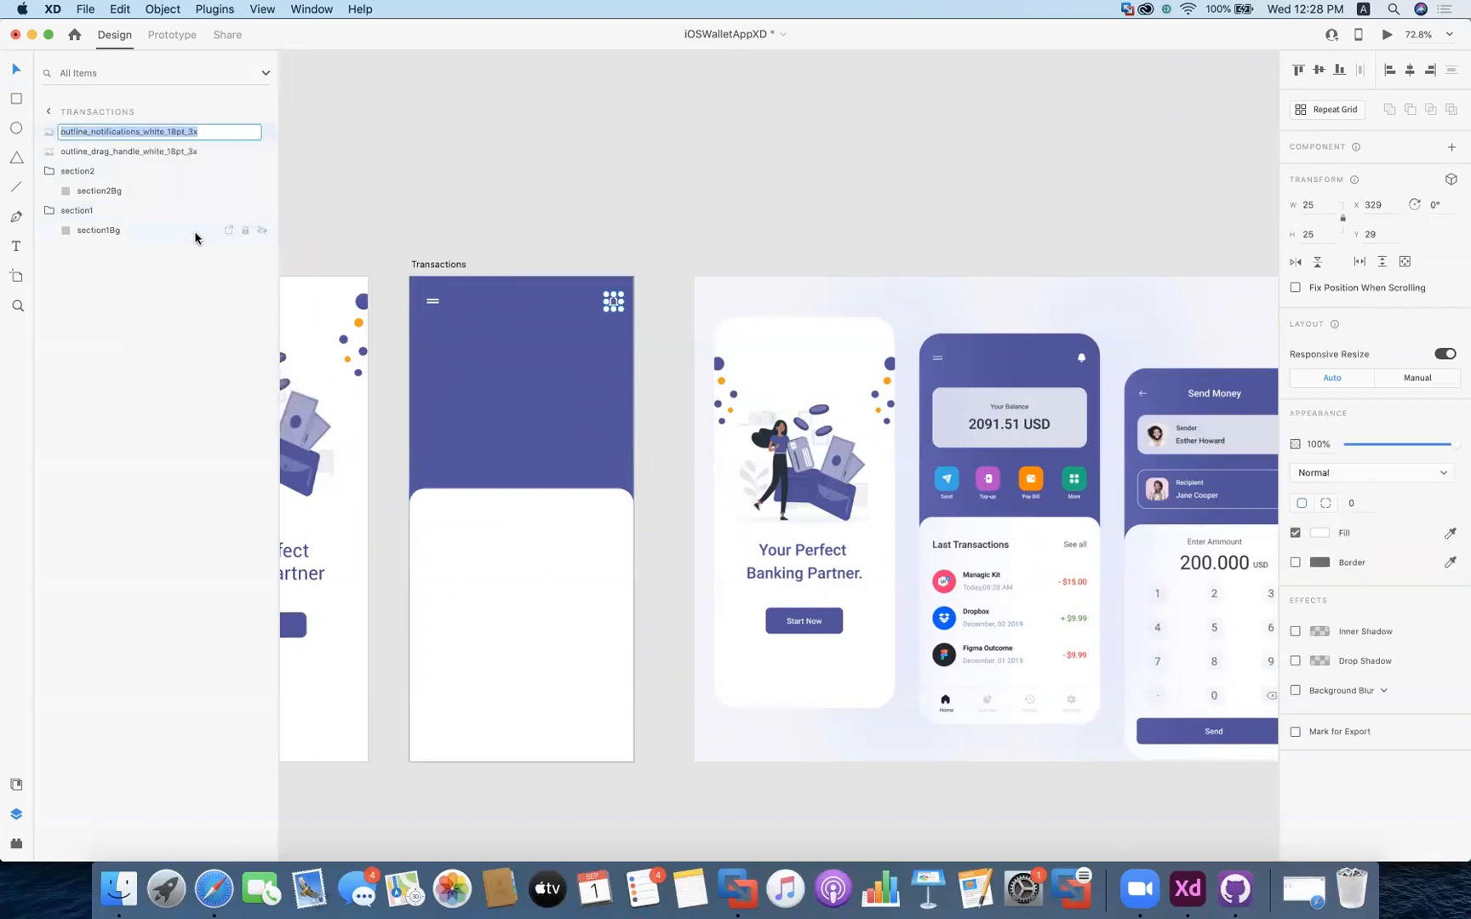
type("btnNotification")
key("Return")
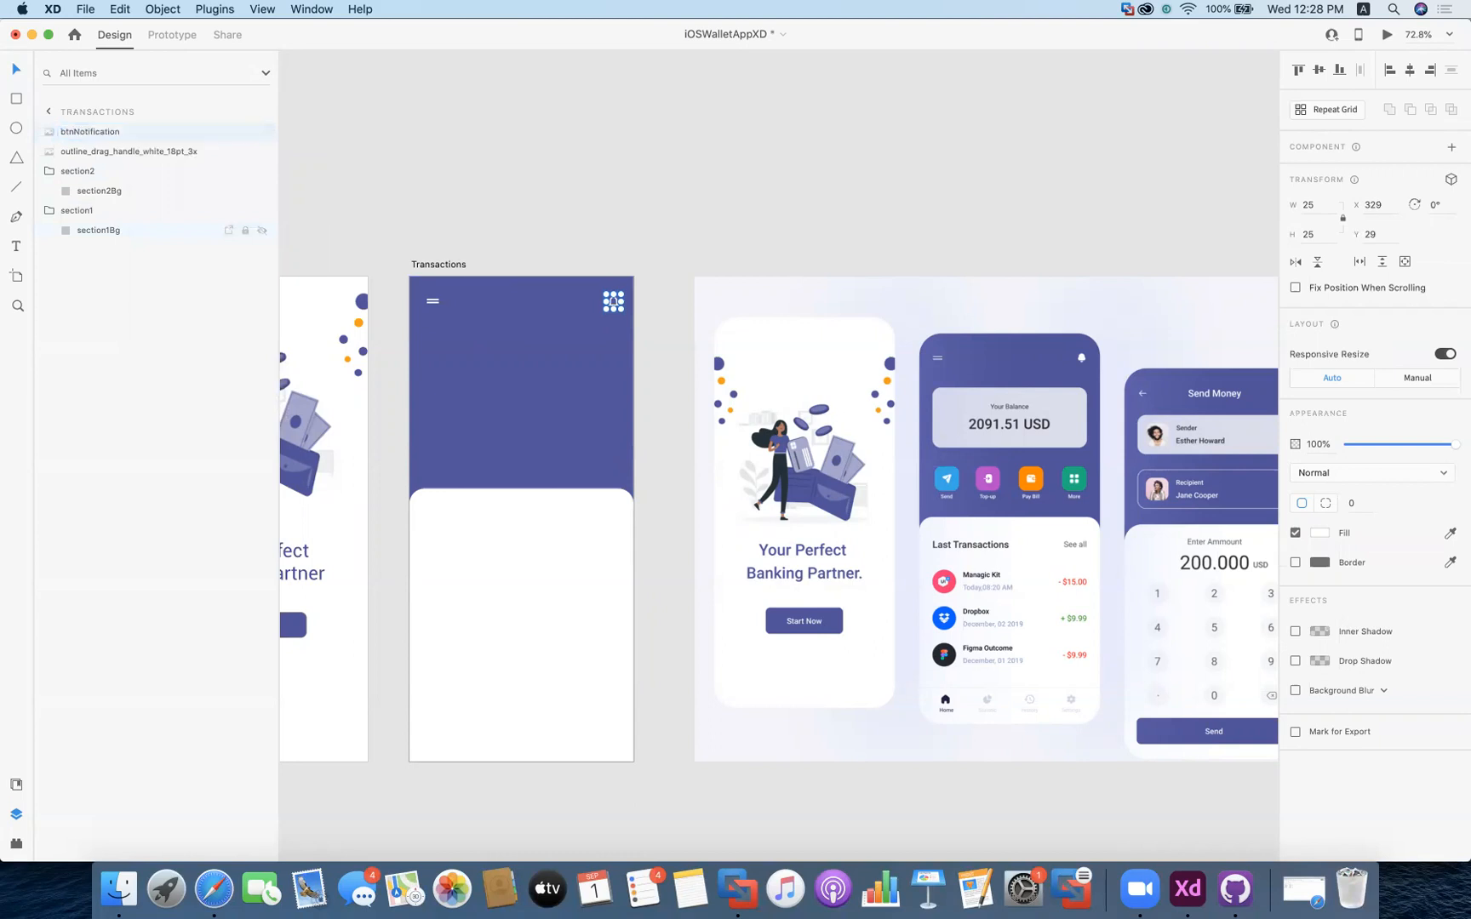
Rename the menu icon's layer to btnMenu and move it together with btnNotification into the section1 group, above section1Bg
right_click(132, 155)
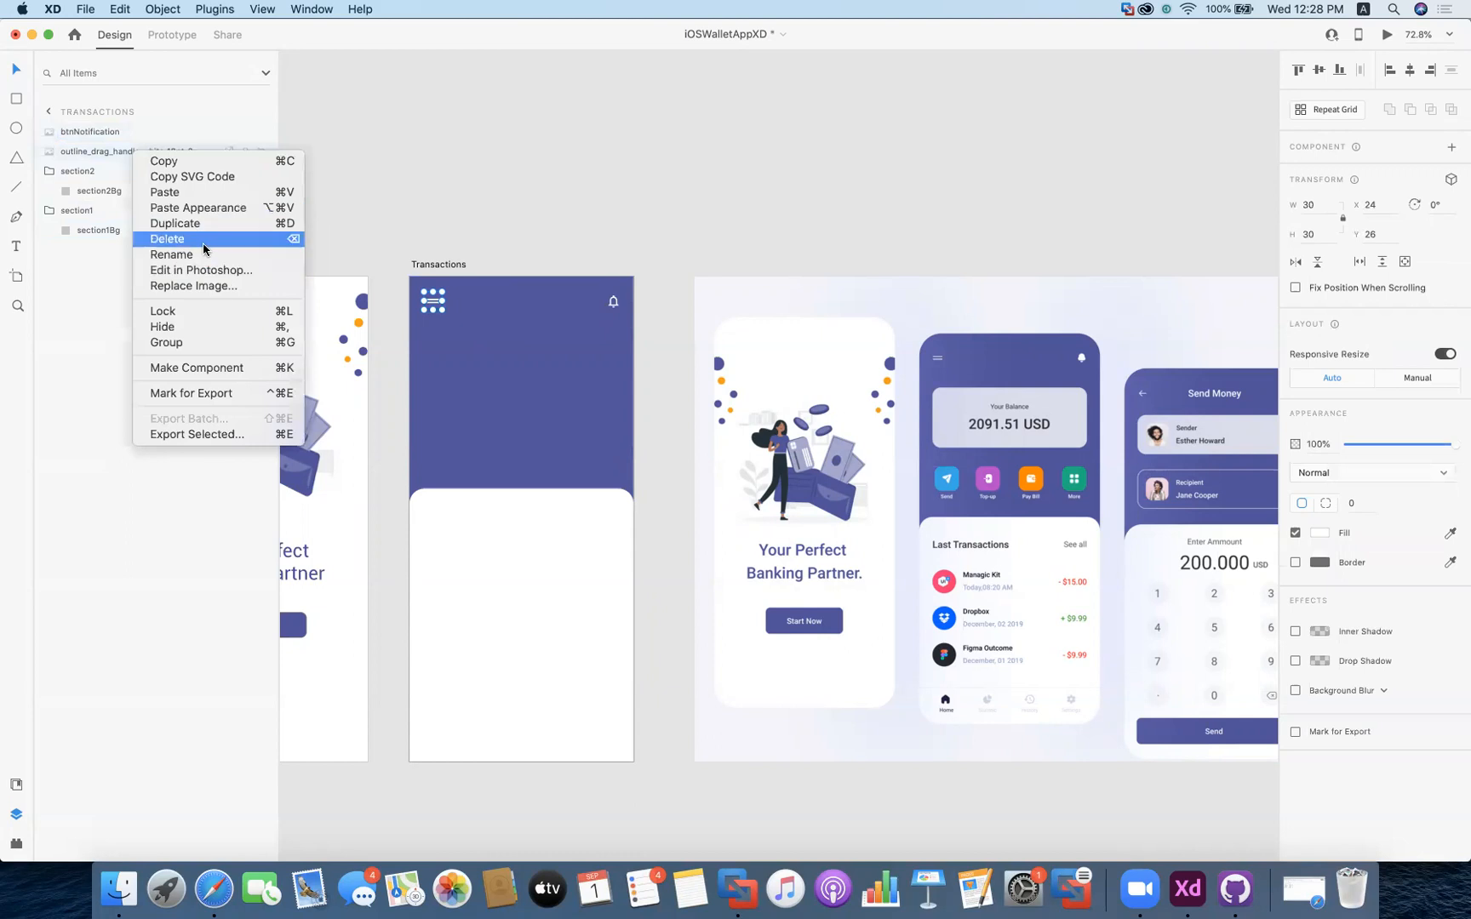
left_click(178, 255)
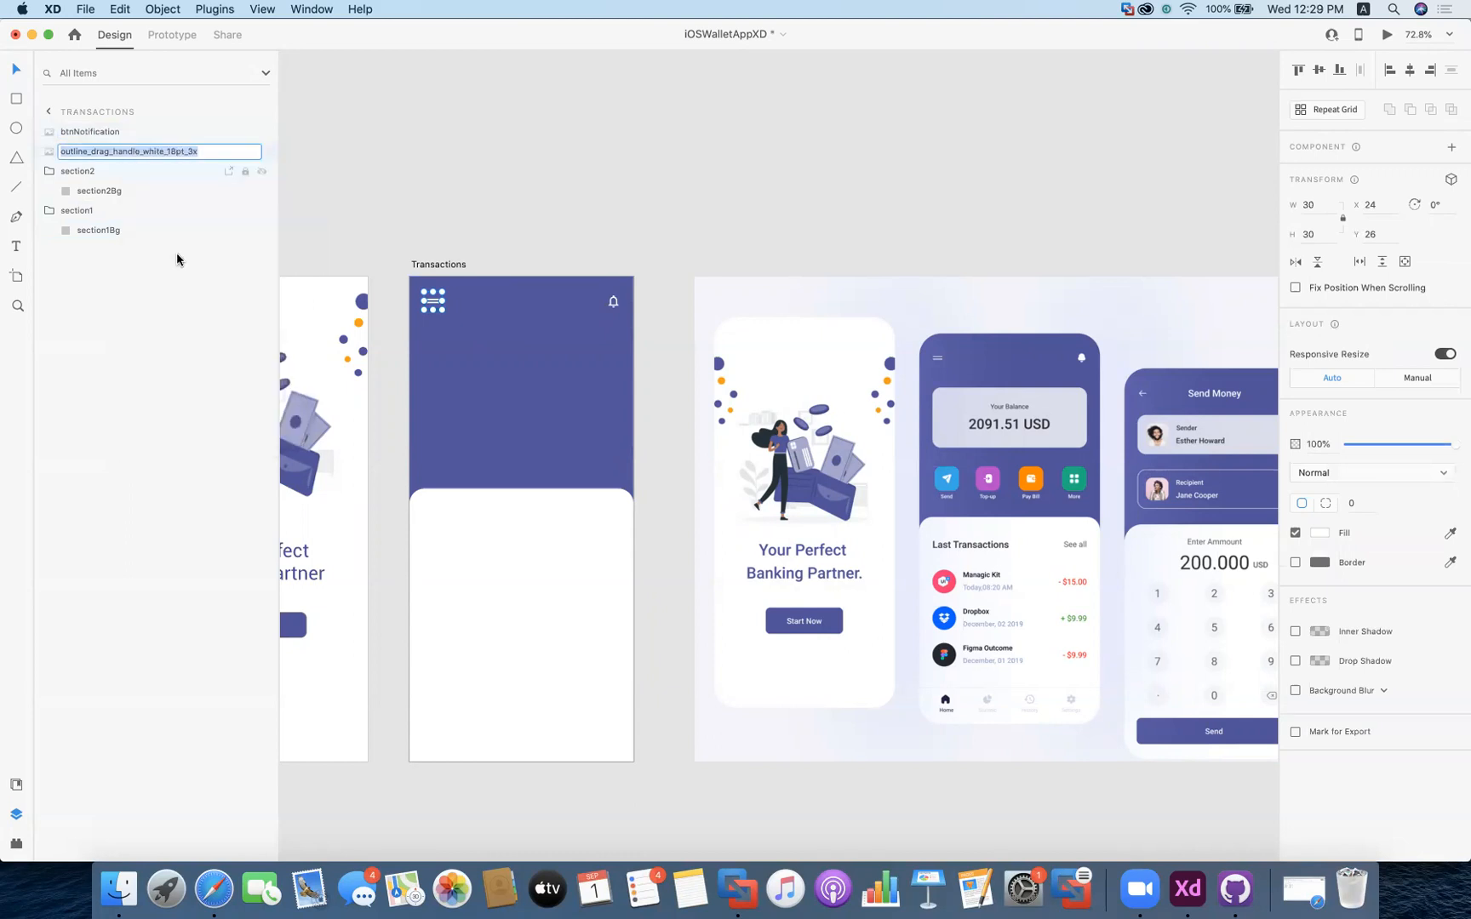
type("btnMenu")
key("Return")
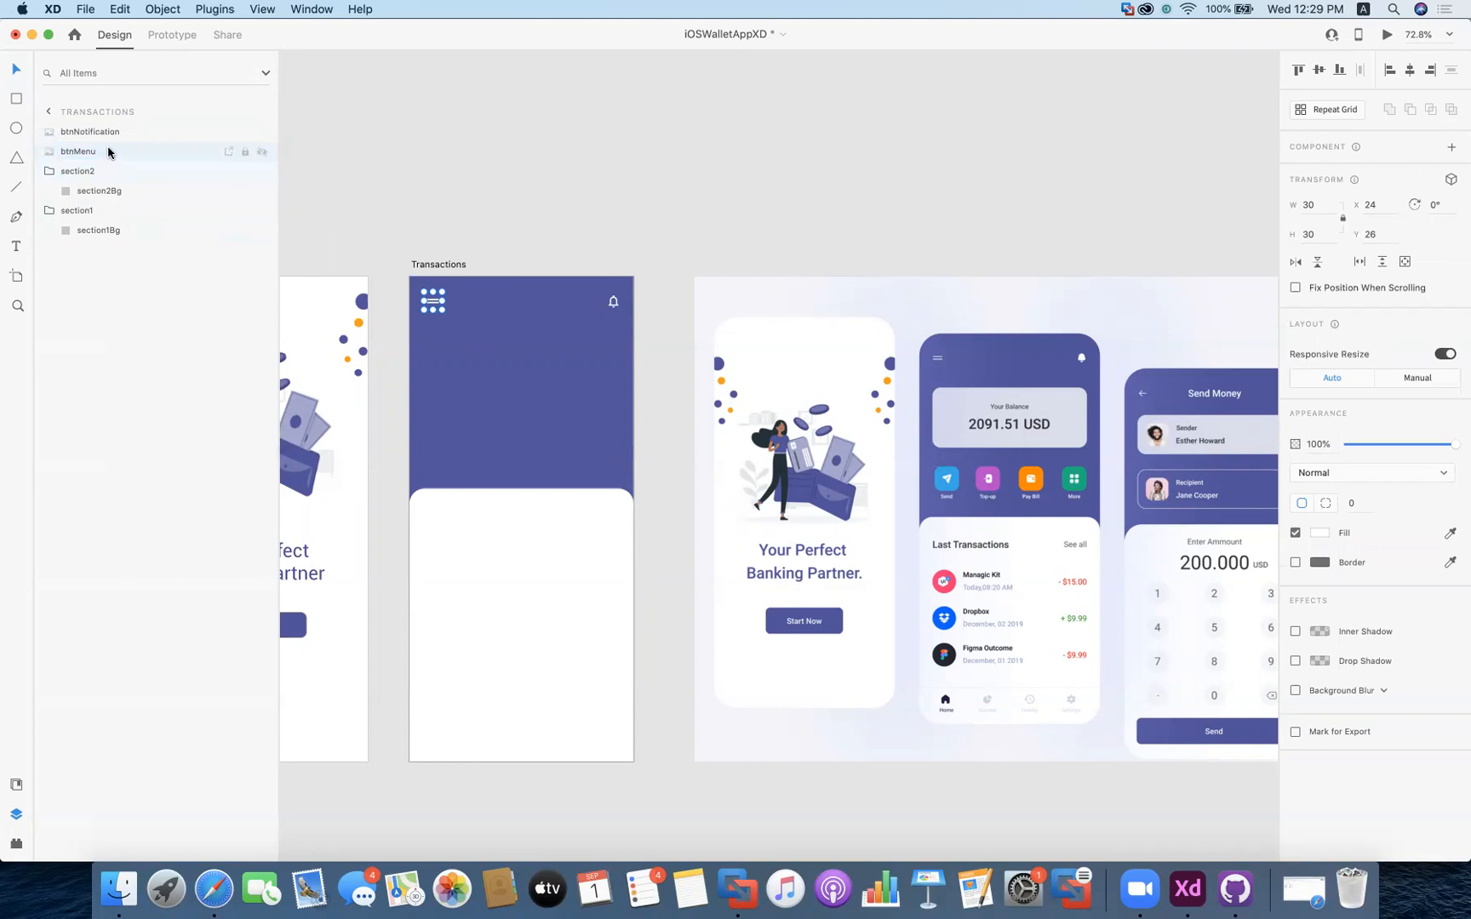
left_click_drag(109, 153, 122, 223)
left_click_drag(99, 135, 104, 205)
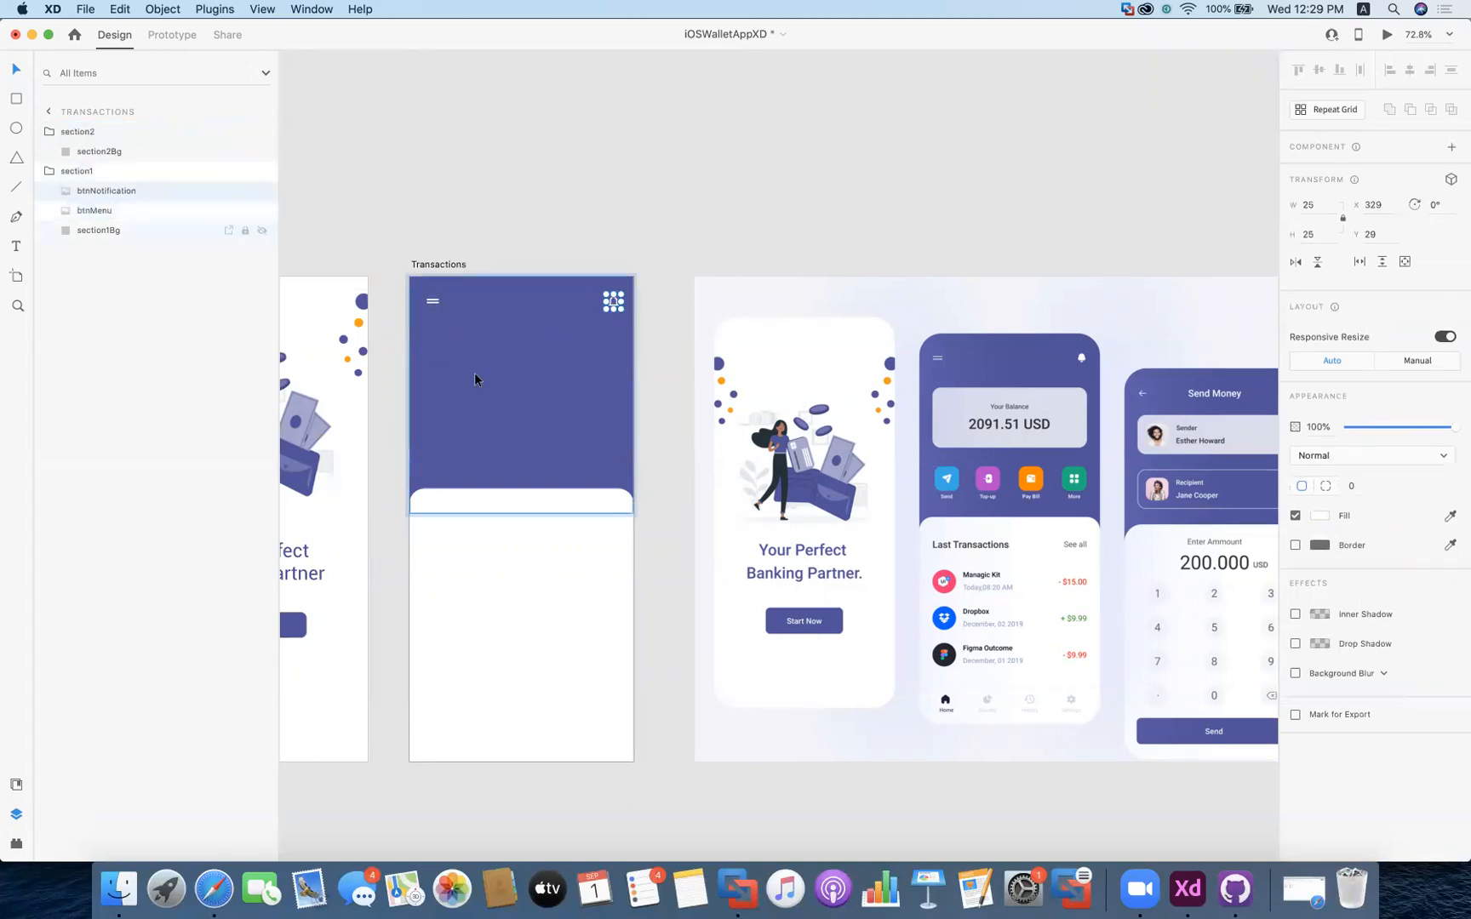
left_click(102, 211)
left_click(98, 191, "shift")
right_click(103, 188)
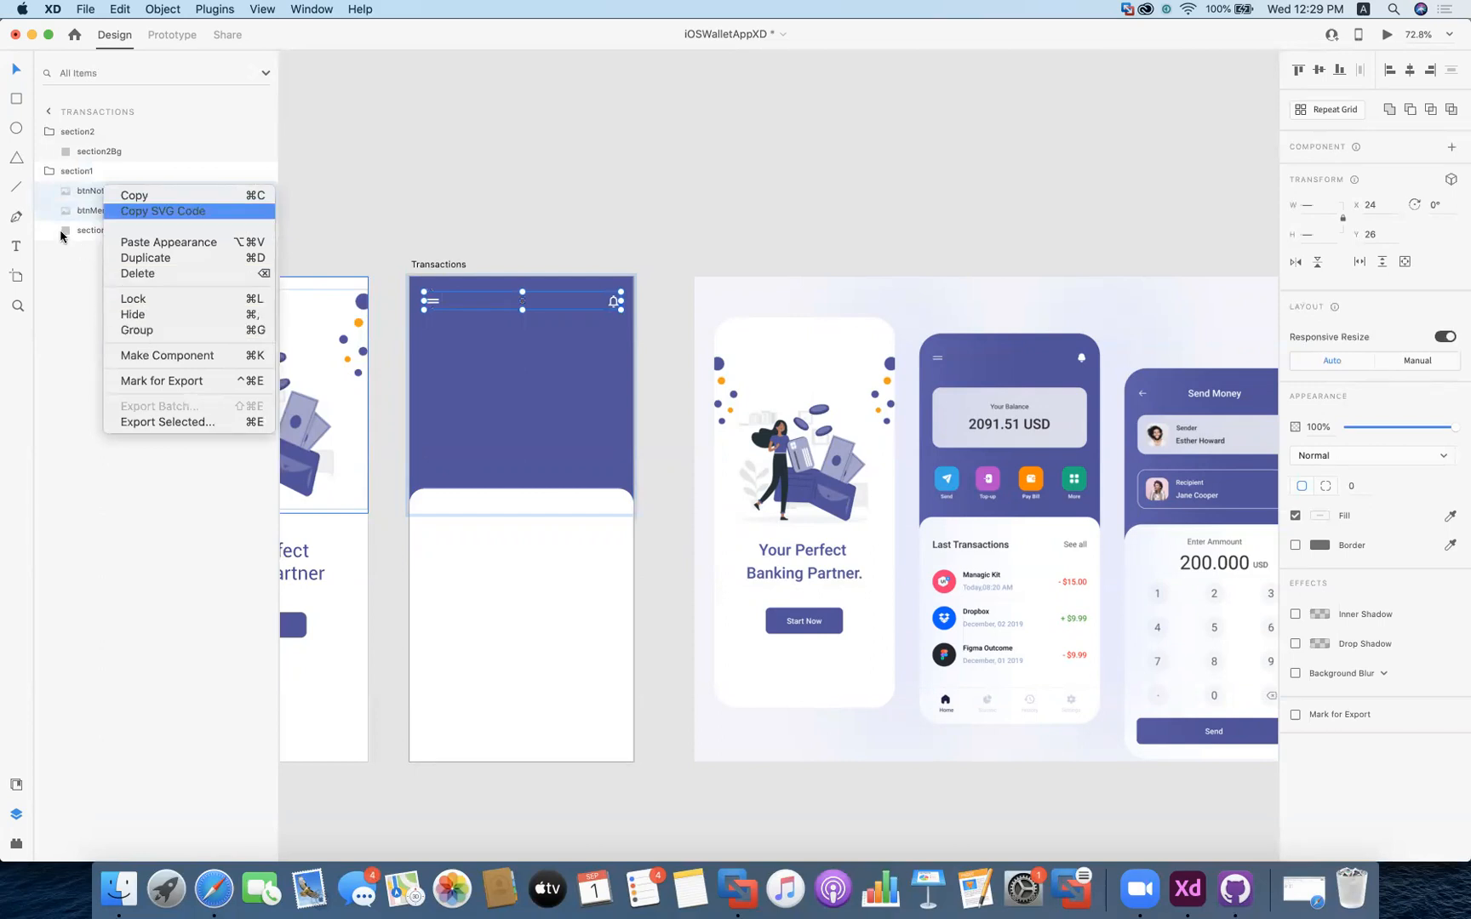
left_click(108, 194)
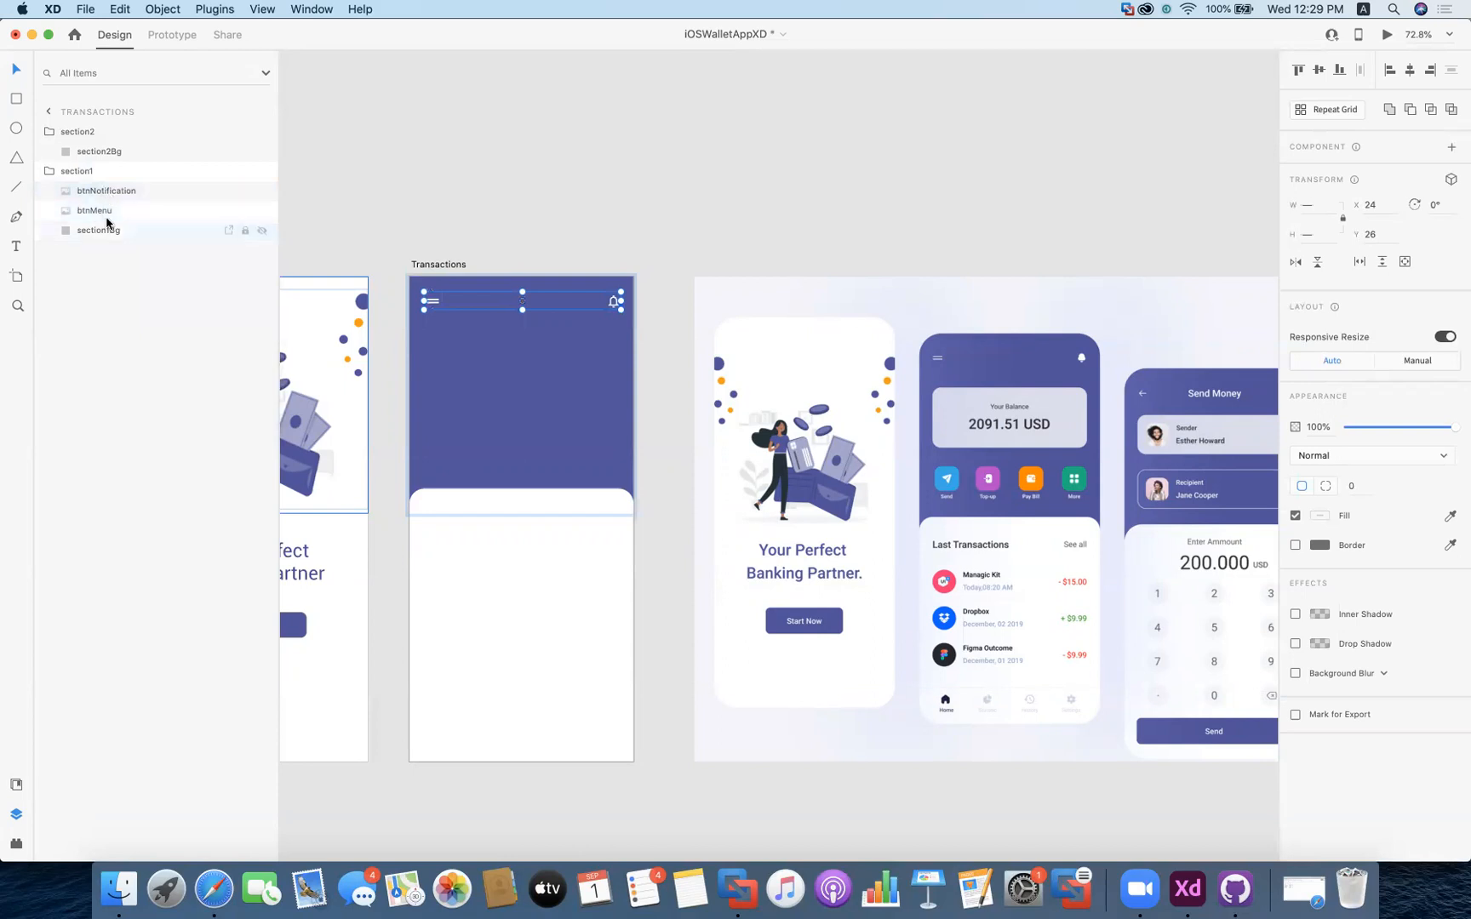
left_click(112, 212)
left_click(130, 194, "shift")
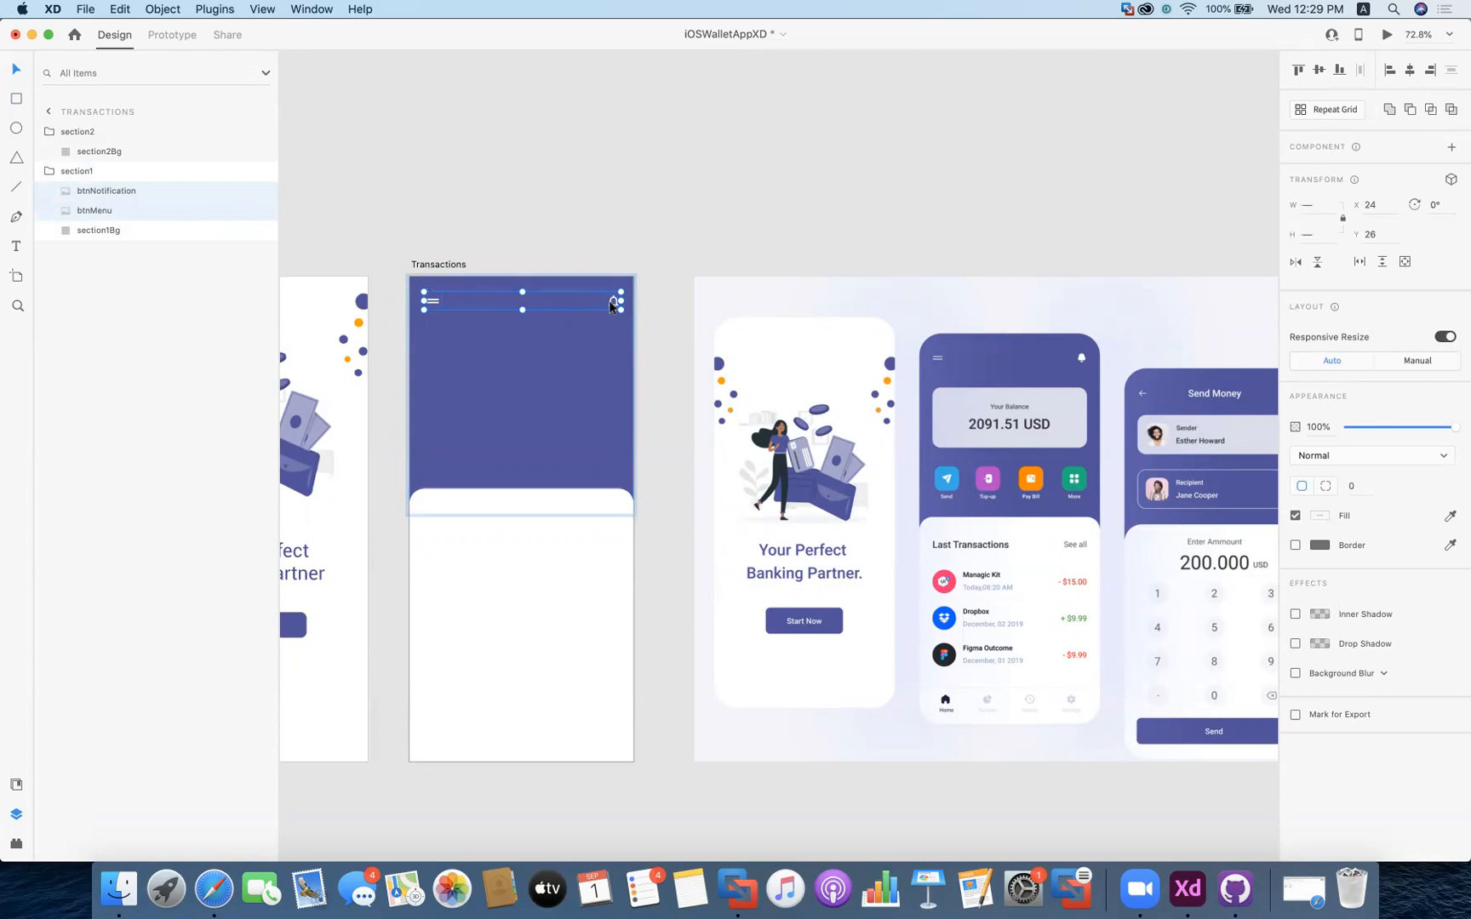
Fine-tune the bell icon's position in the purple header to X 330, Y 29
left_click(571, 373)
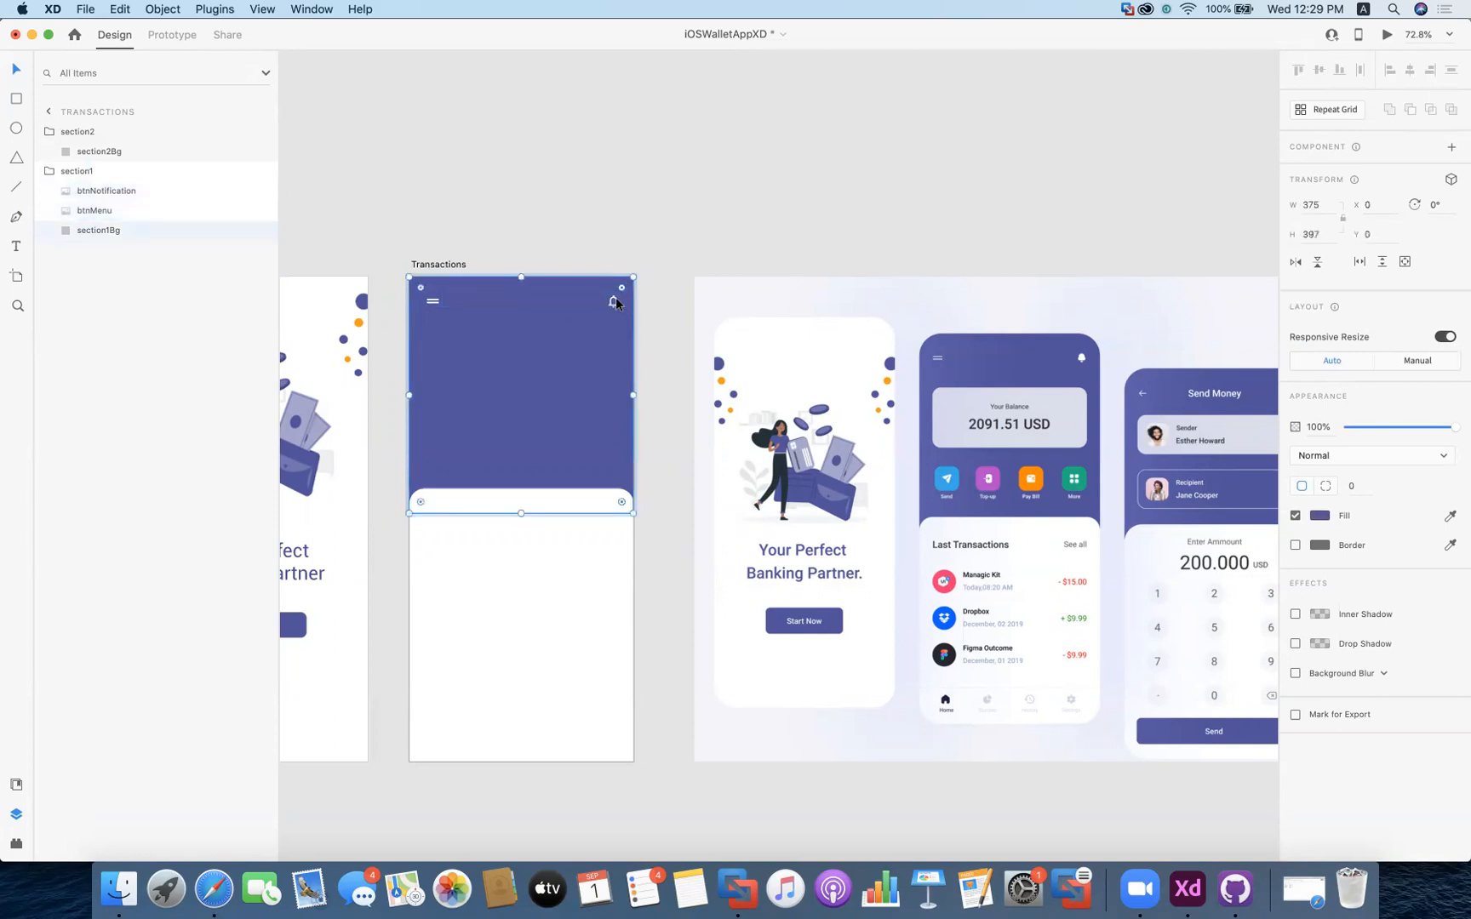
left_click(616, 304)
key("Up")
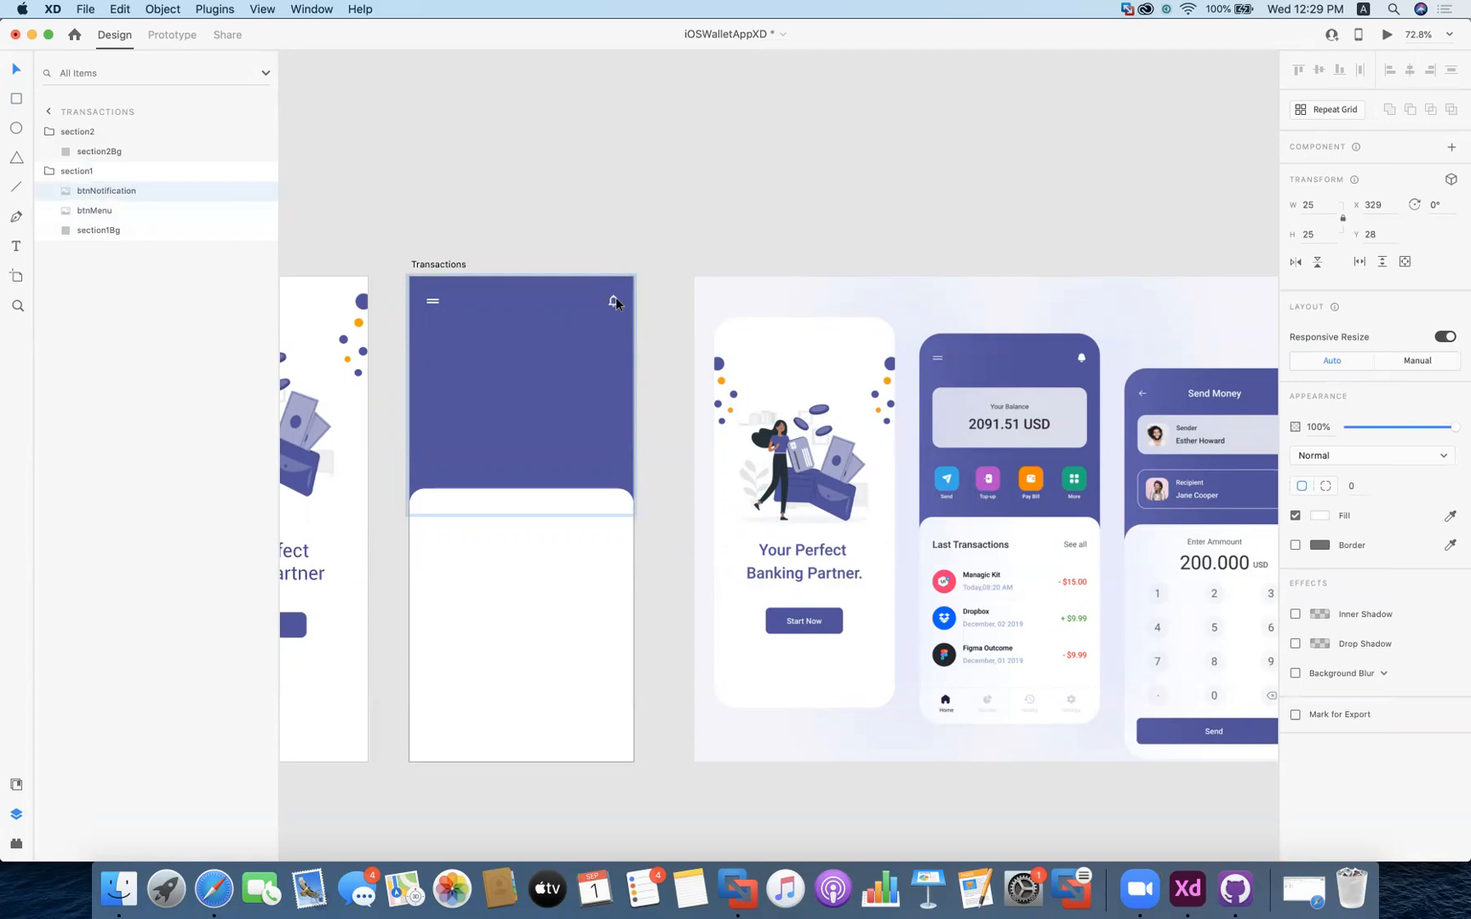
left_click_drag(614, 302, 614, 301)
left_click_drag(613, 303, 614, 303)
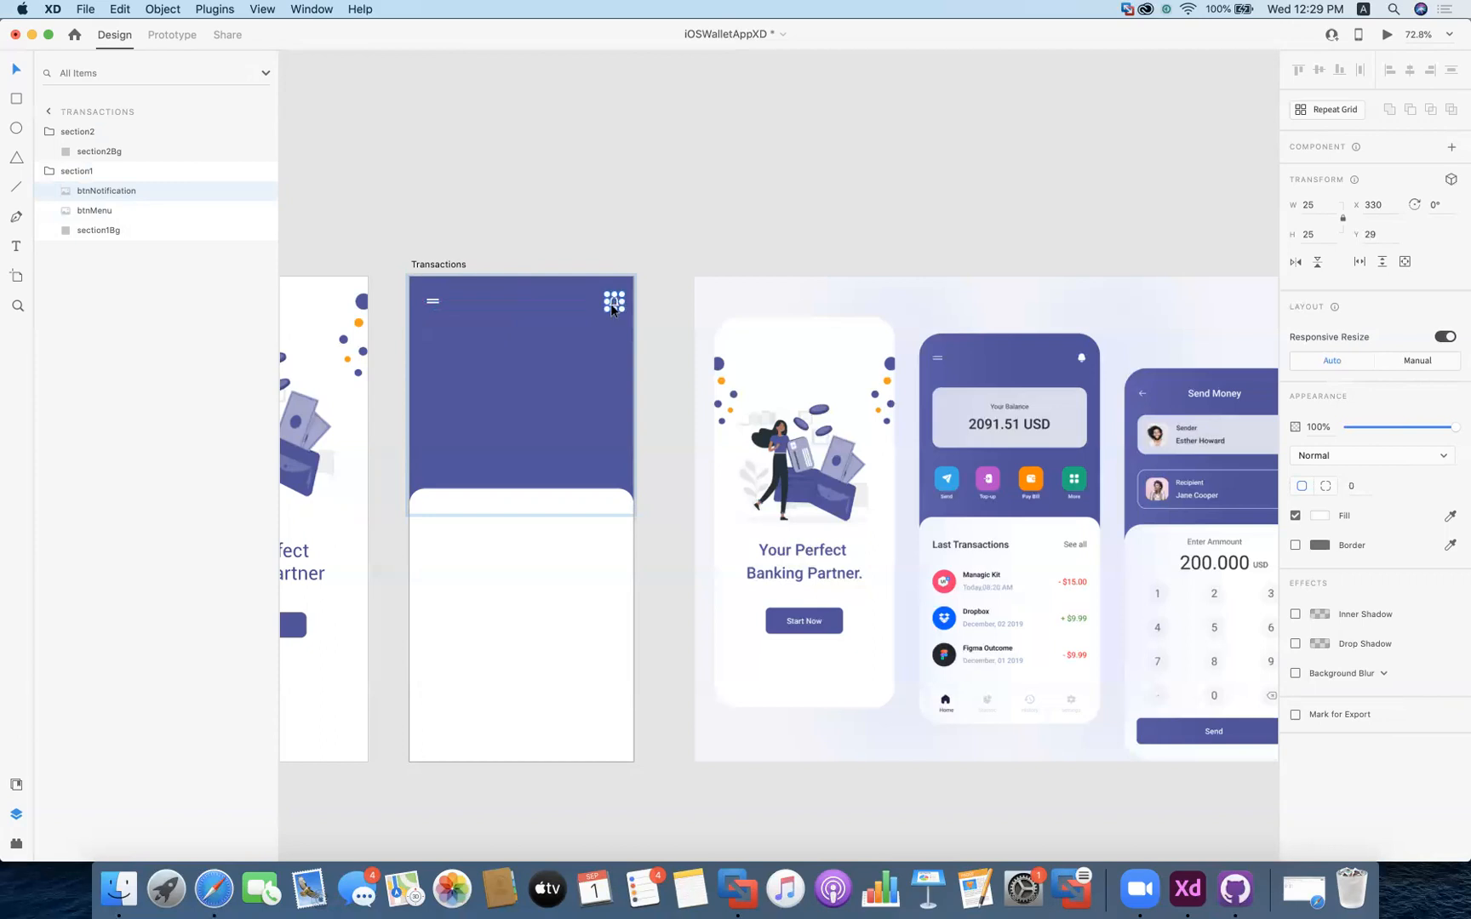
left_click(540, 403)
left_click(716, 203)
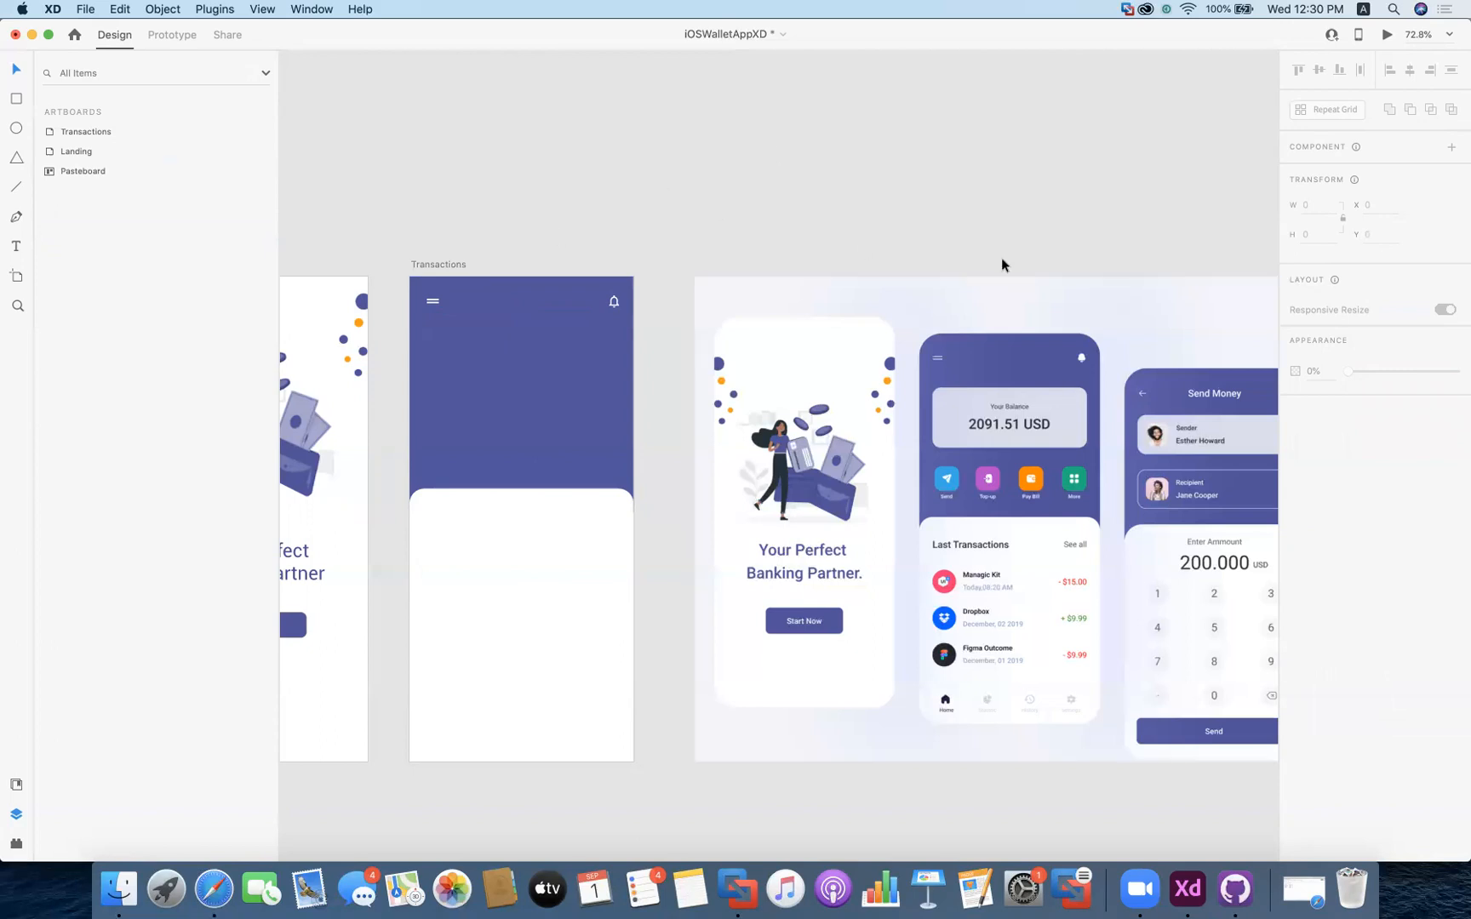
Draw a balance card rectangle about 321 by 115 at about X 29, Y 109 in the purple header, with corner radius 20
left_click(1008, 441)
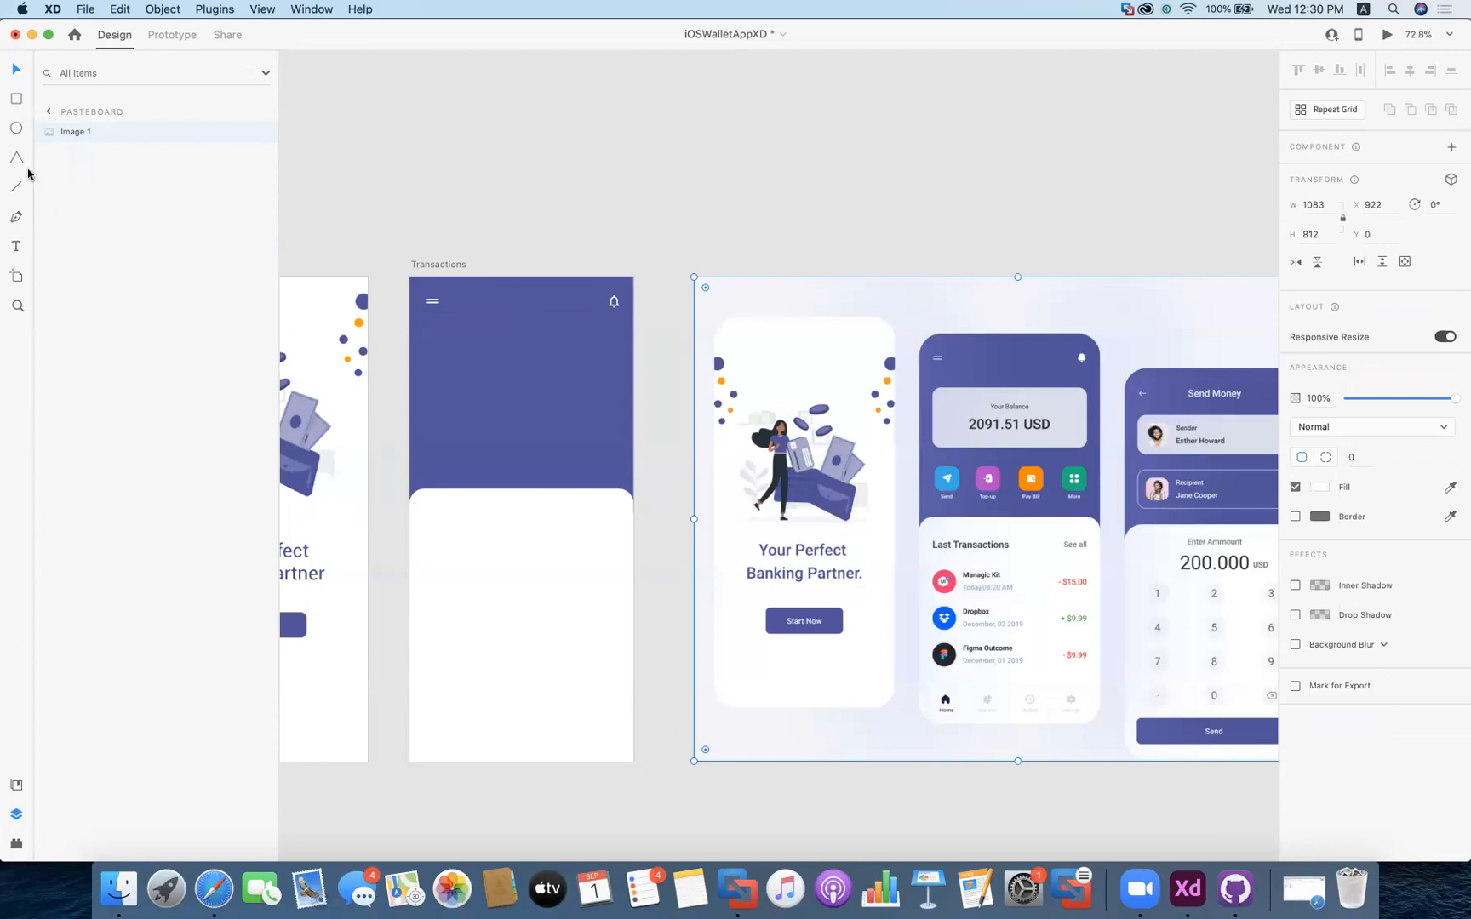
left_click(15, 101)
left_click_drag(427, 342, 619, 411)
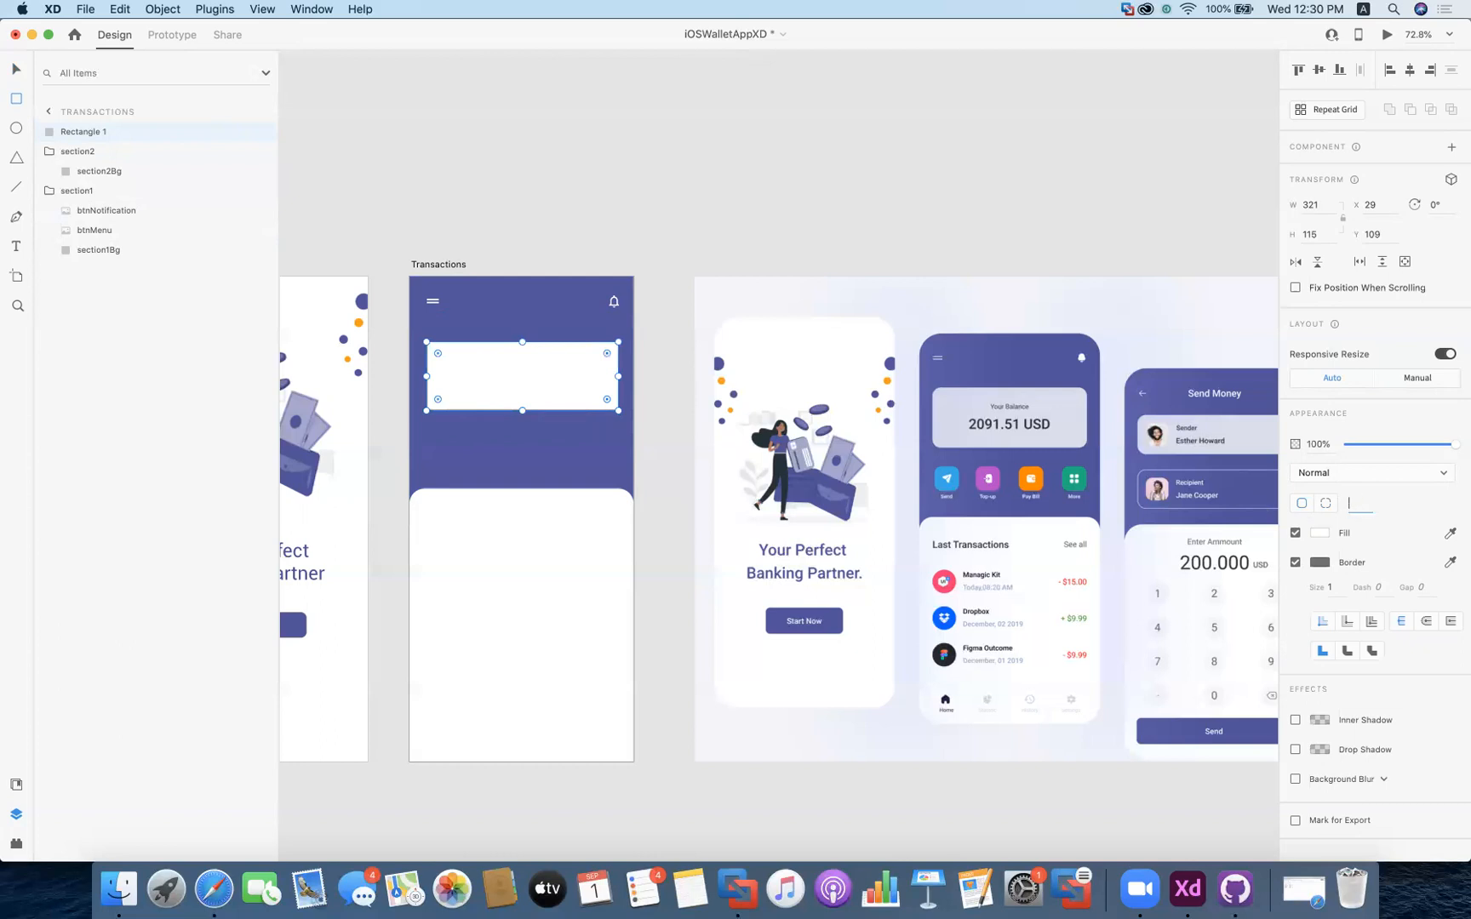
key("Return")
Remove the balance card's border and fill it with the pale lavender sampled from the reference mockup's balance card
left_click(1295, 563)
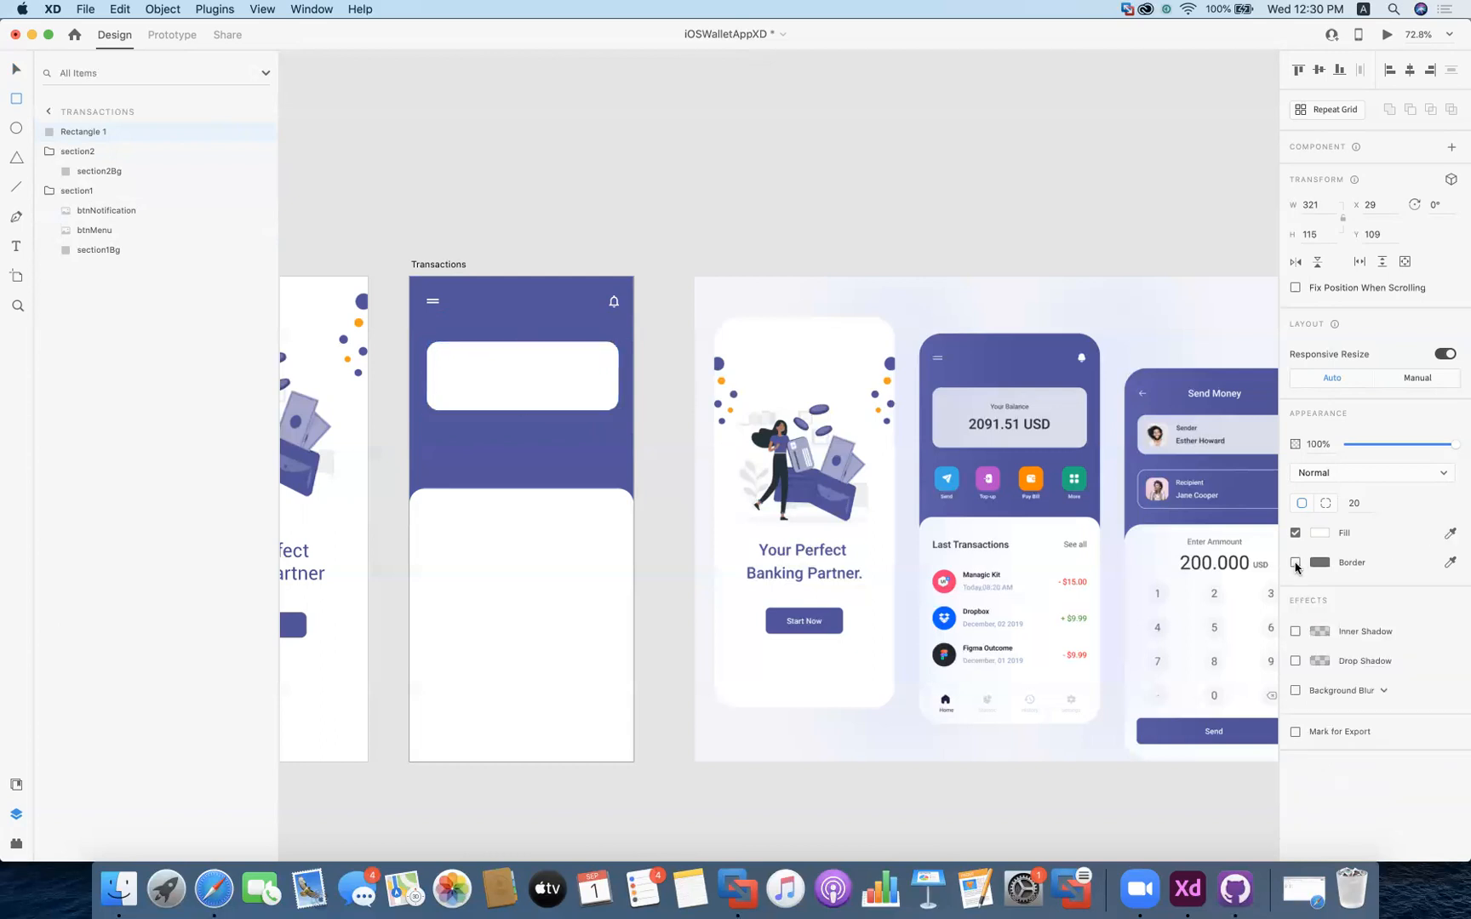
left_click(1450, 533)
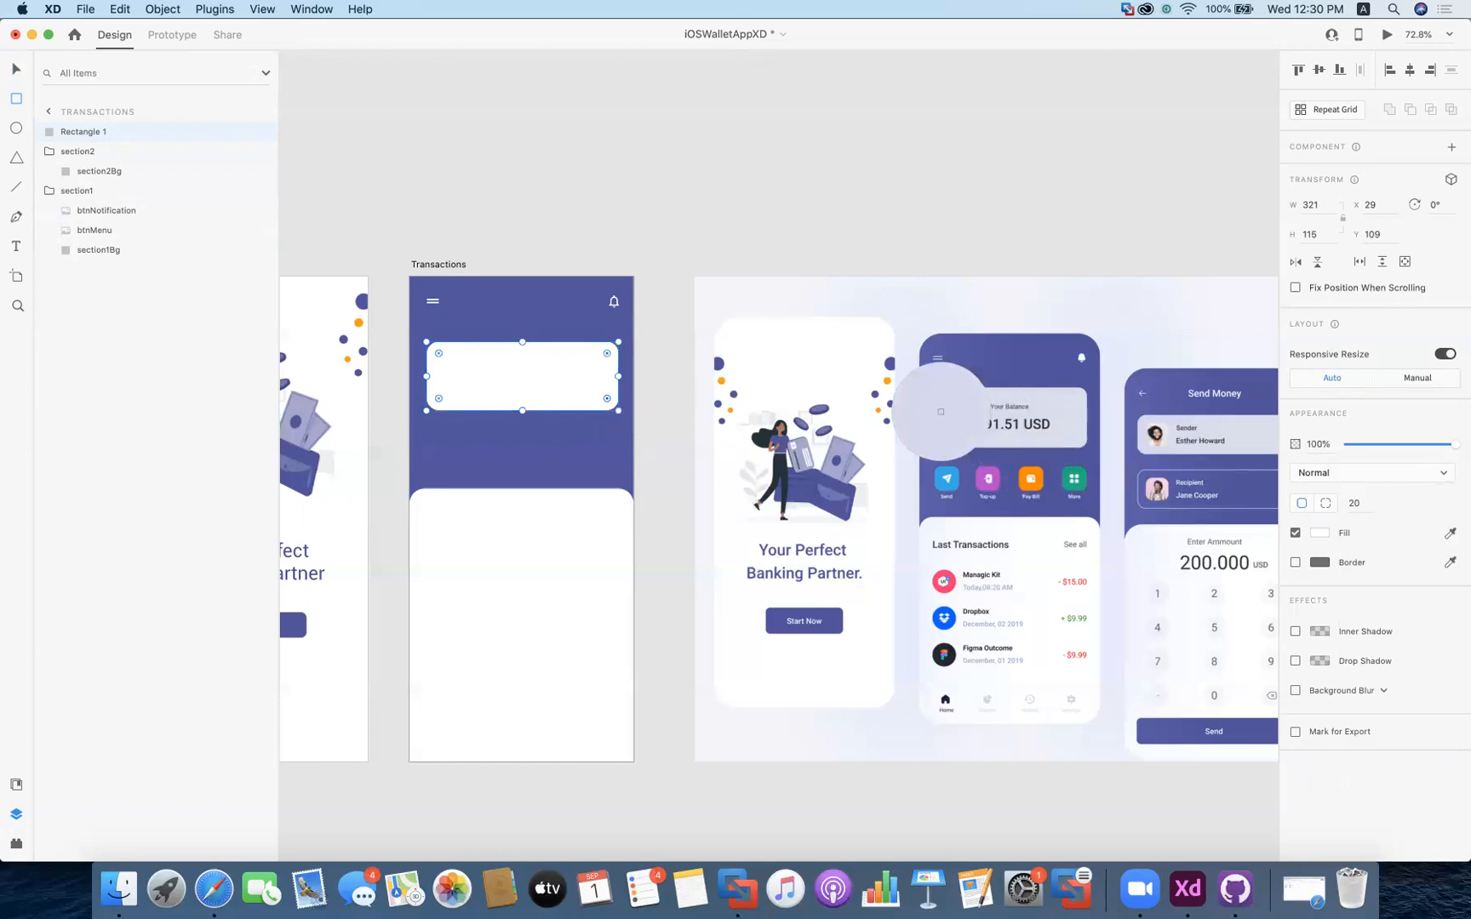
left_click(947, 409)
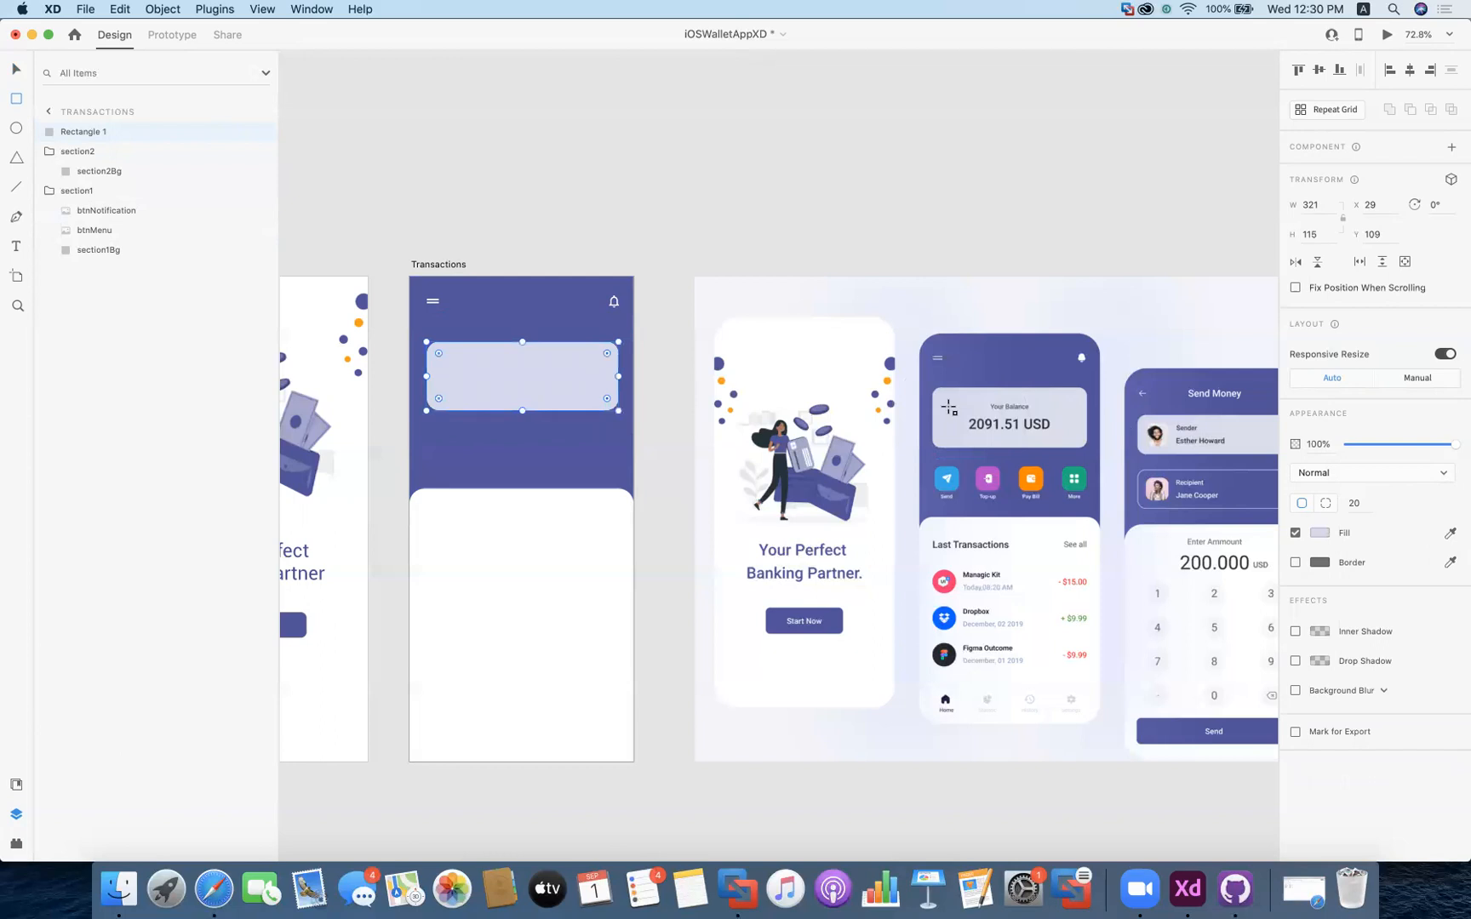
Add the black text "Your Balance" in 18 pt Roboto Regular, centred near the upper edge of the balance card
left_click(16, 246)
left_click(520, 360)
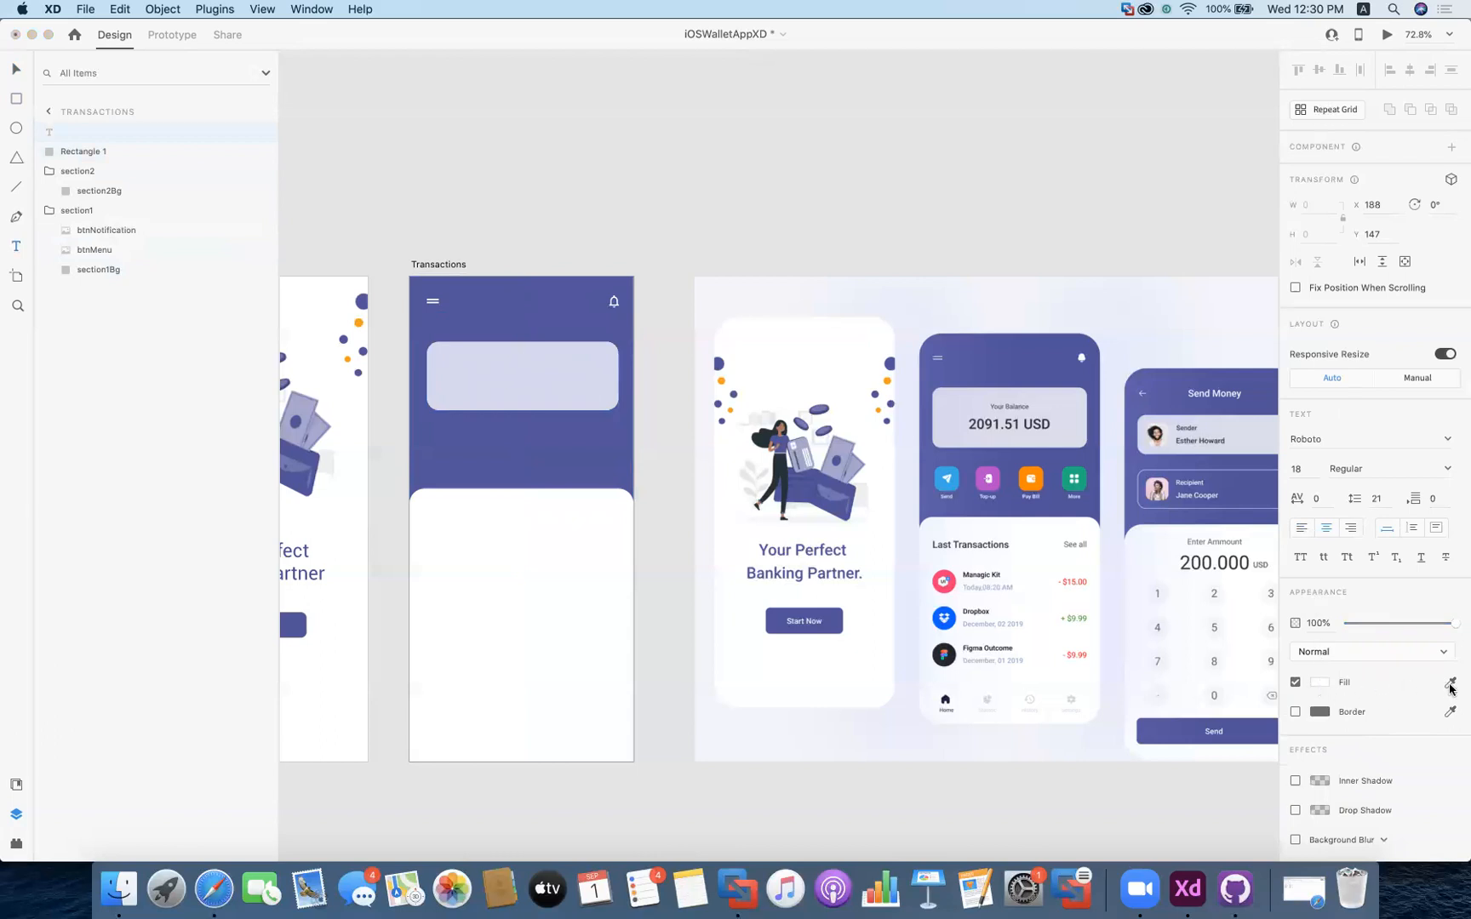
left_click(1318, 686)
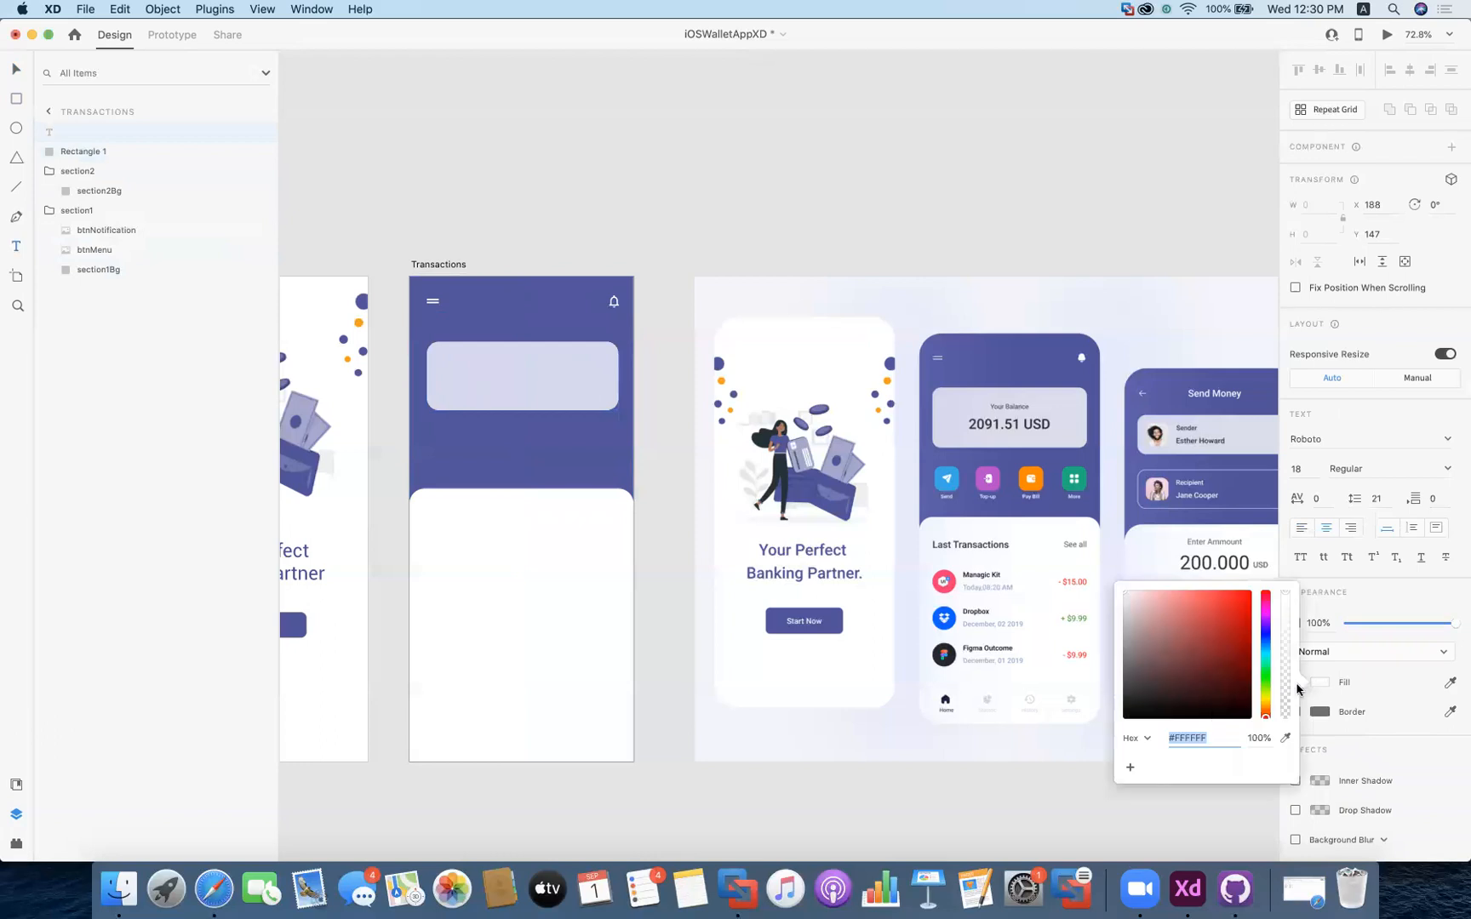
left_click(1124, 719)
left_click(1378, 670)
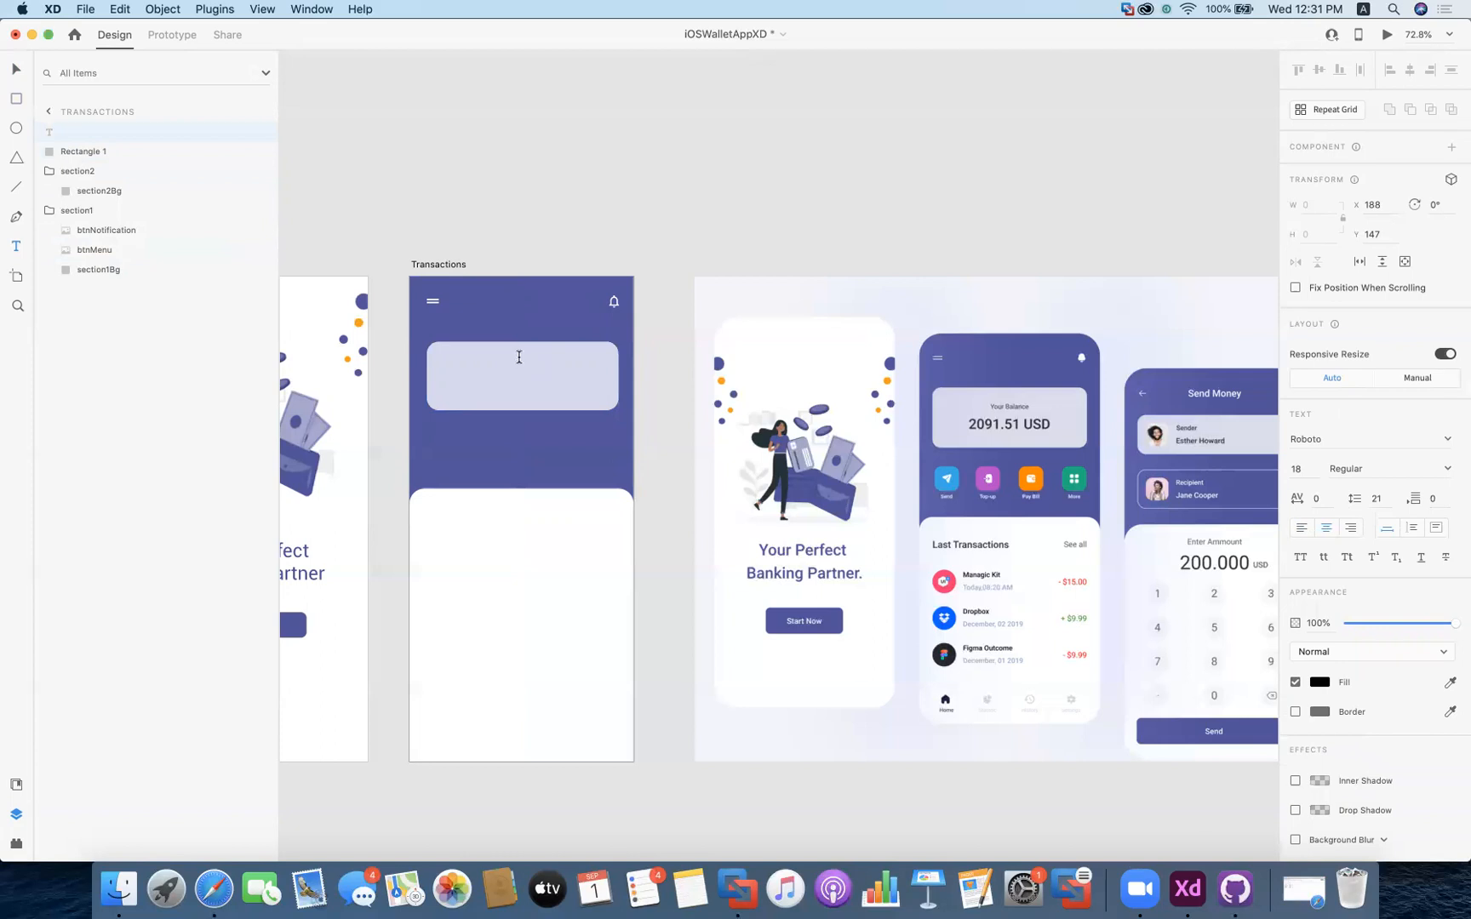
type("Your Balance")
key("Escape")
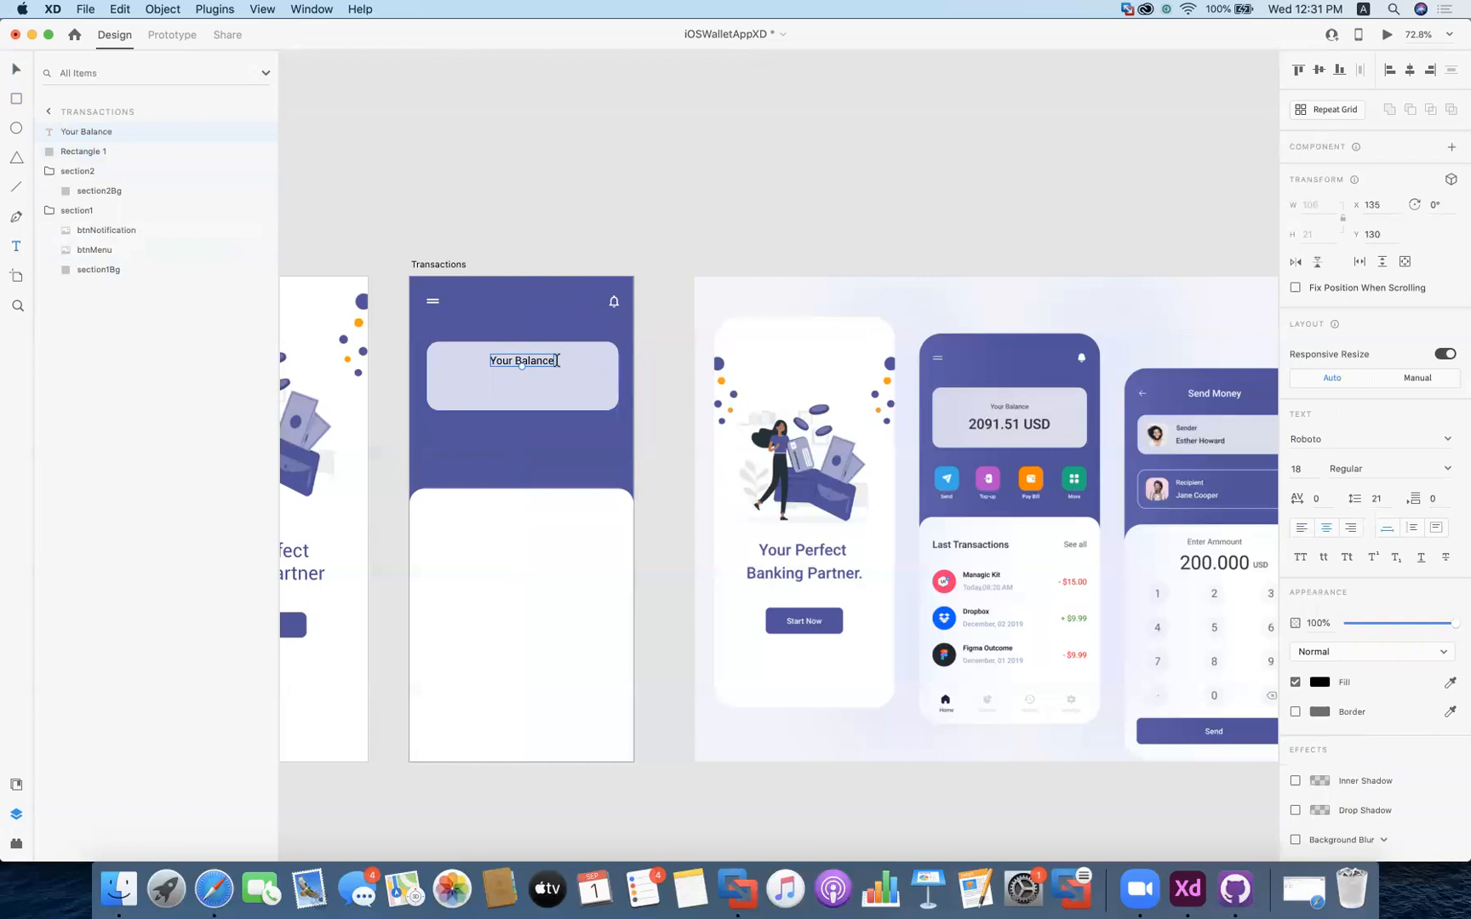
Select the balance card's Rectangle 1 layer and open its available layer commands
left_click(91, 153)
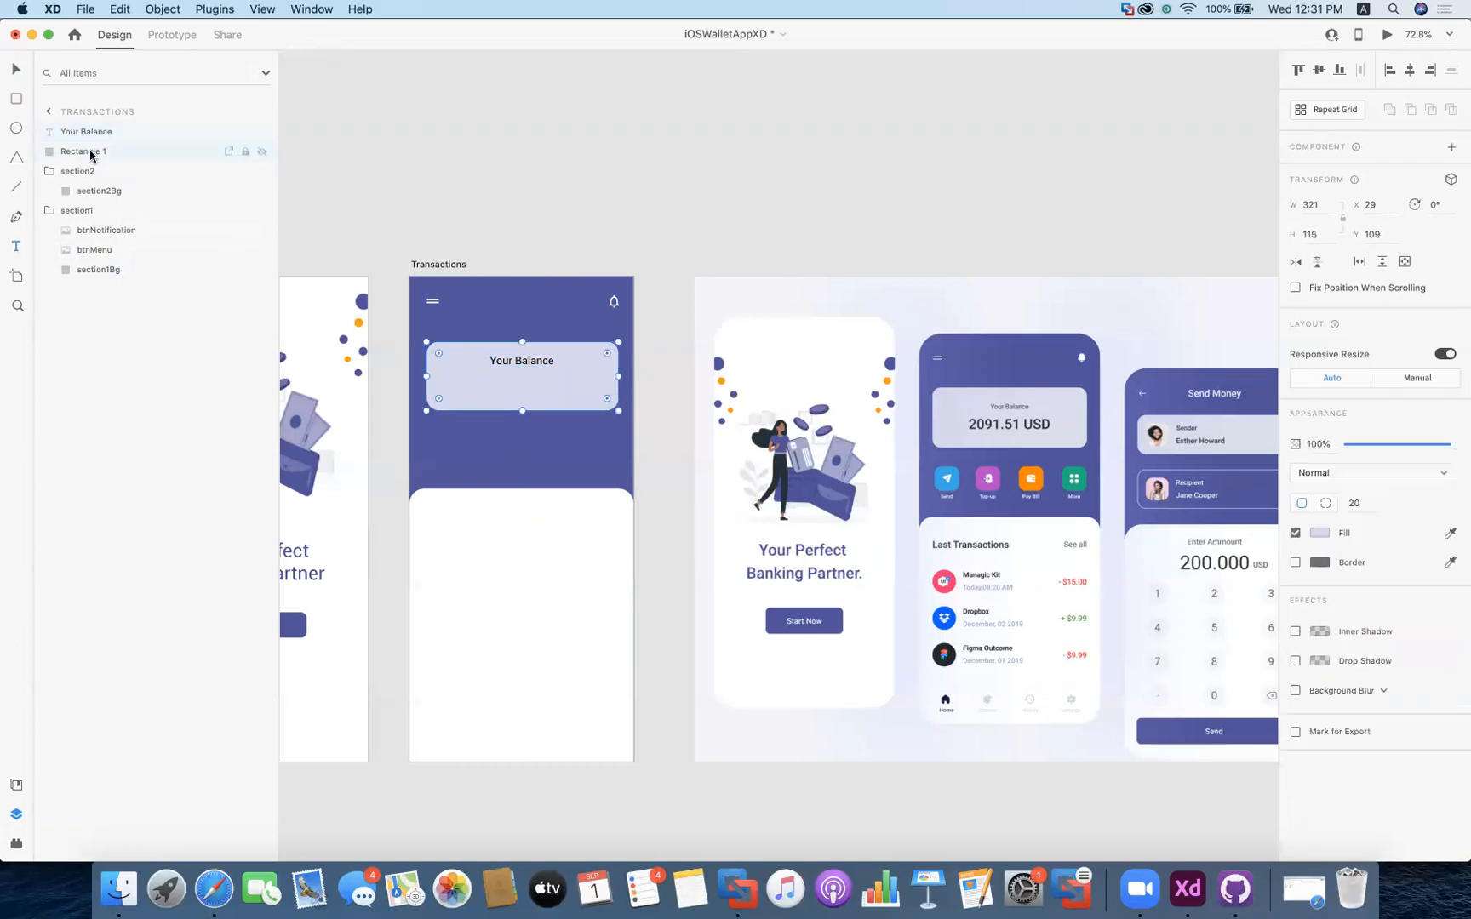
right_click(90, 153)
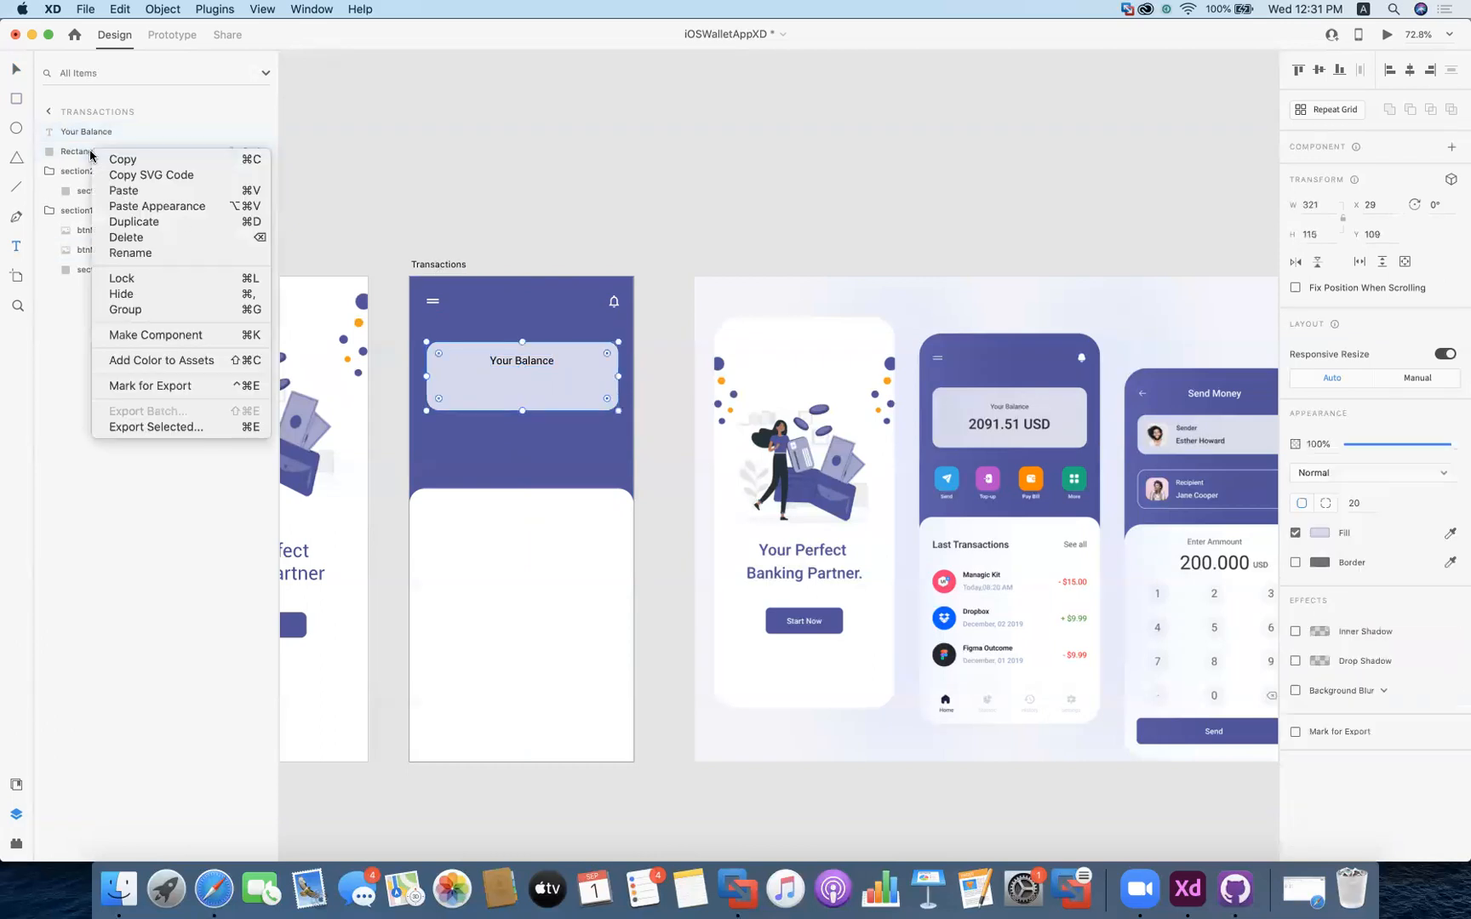
Rename the balance card's rectangle layer on the Transactions artboard as bgBalance
left_click(135, 252)
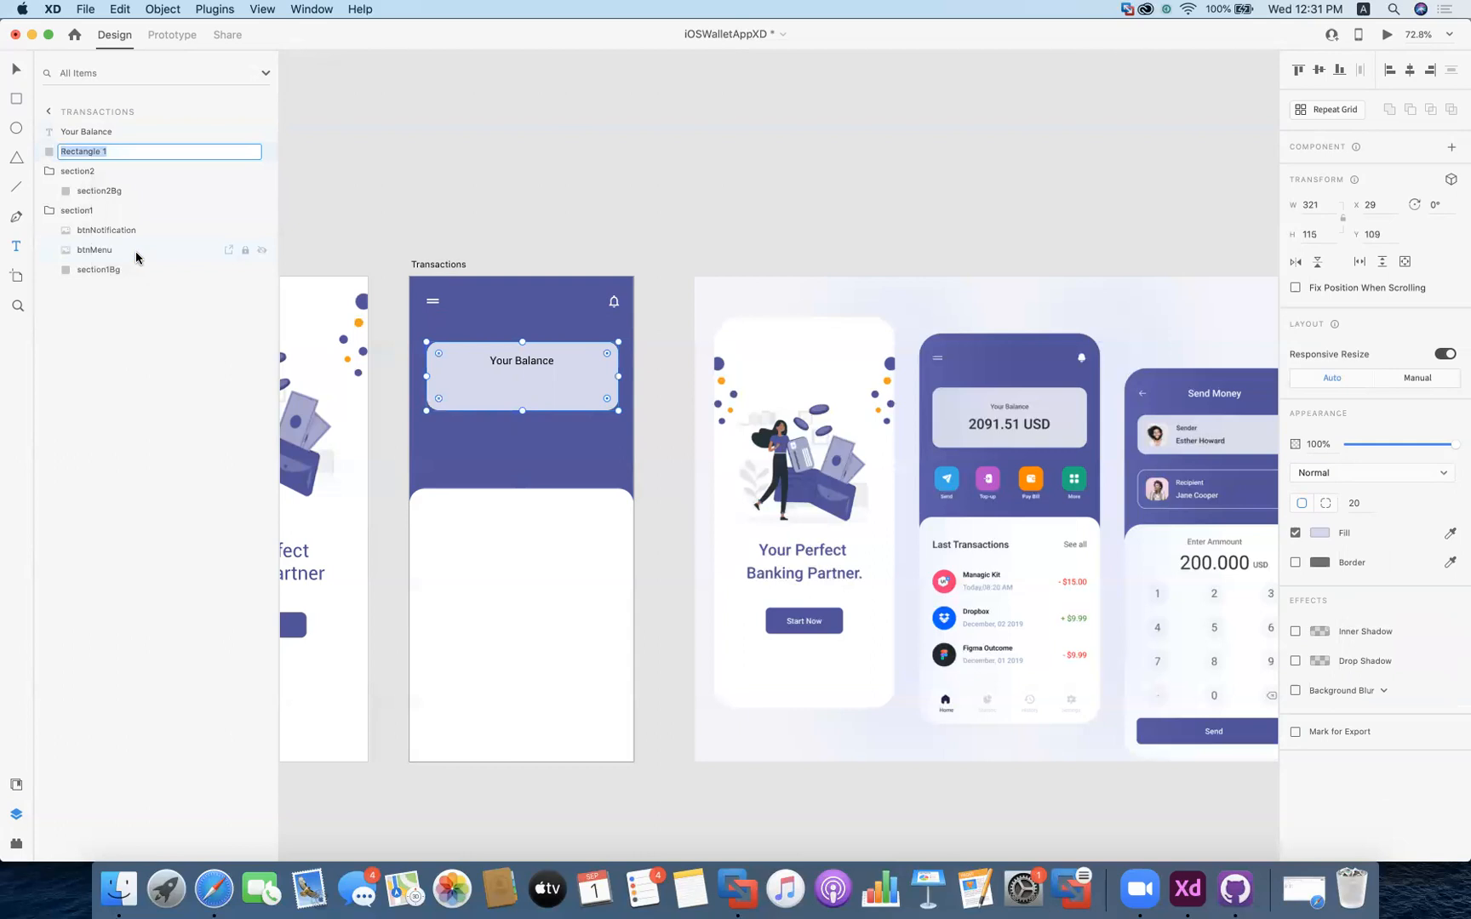
type("bgBalance")
key("Return")
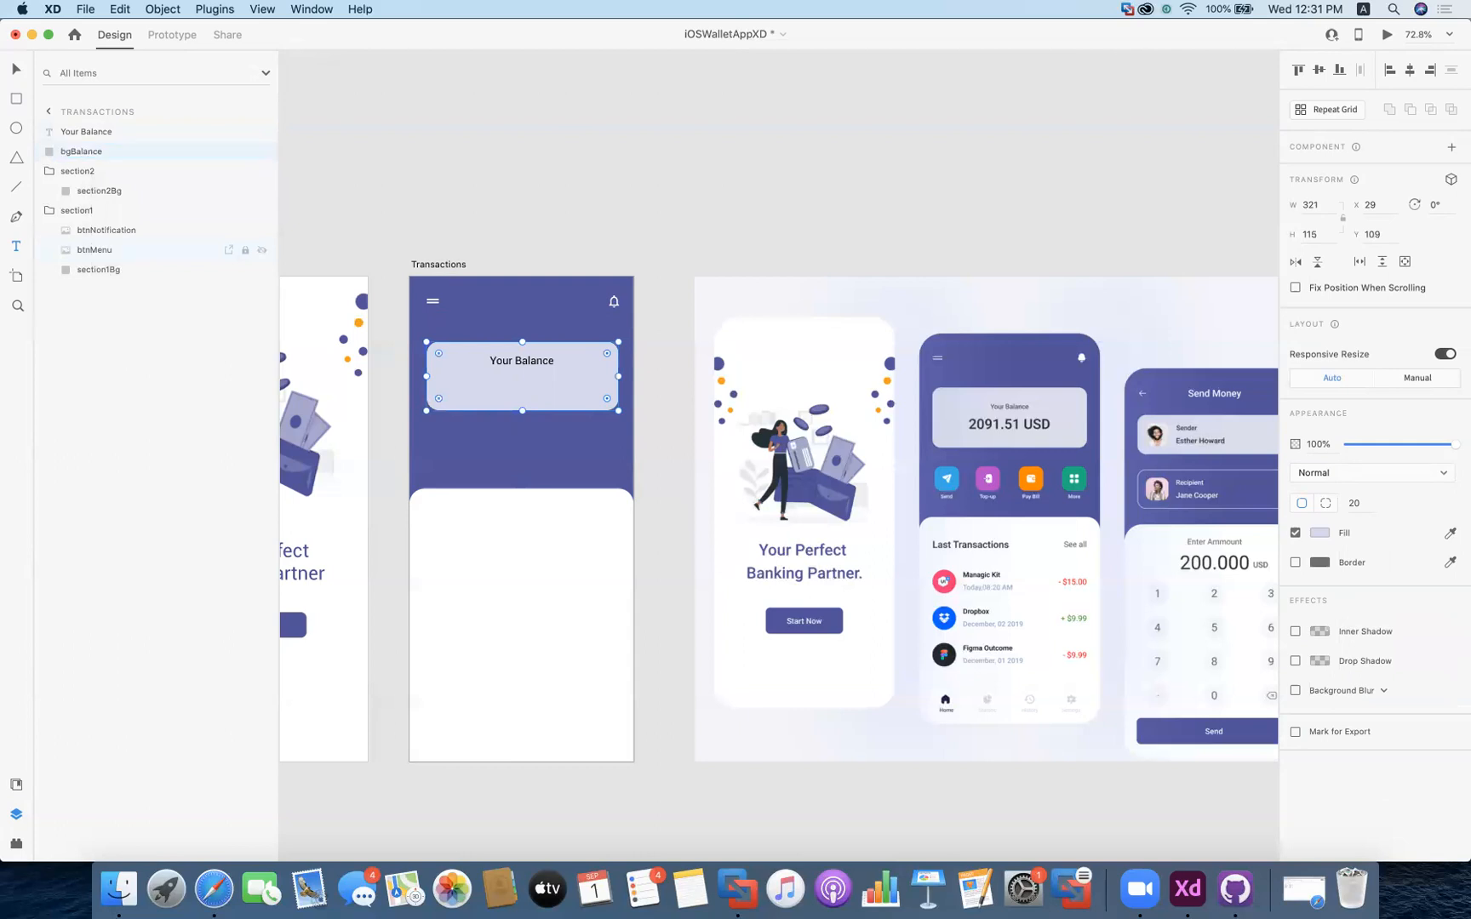
Rename the Your Balance text layer as lblBalance
left_click(85, 132)
right_click(85, 132)
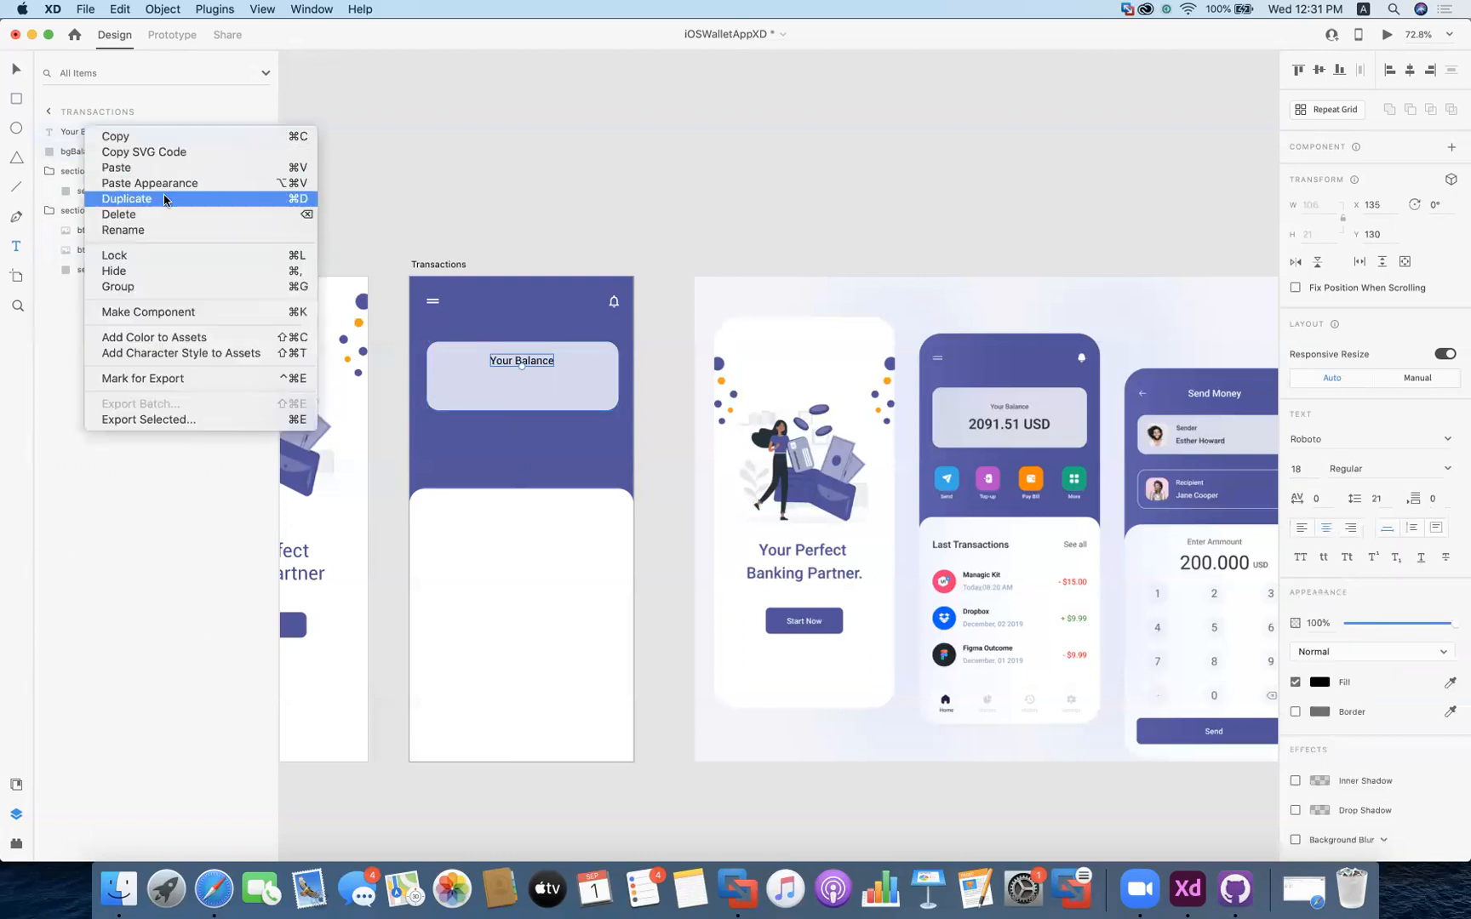
left_click(124, 230)
type("lblBalance")
key("Return")
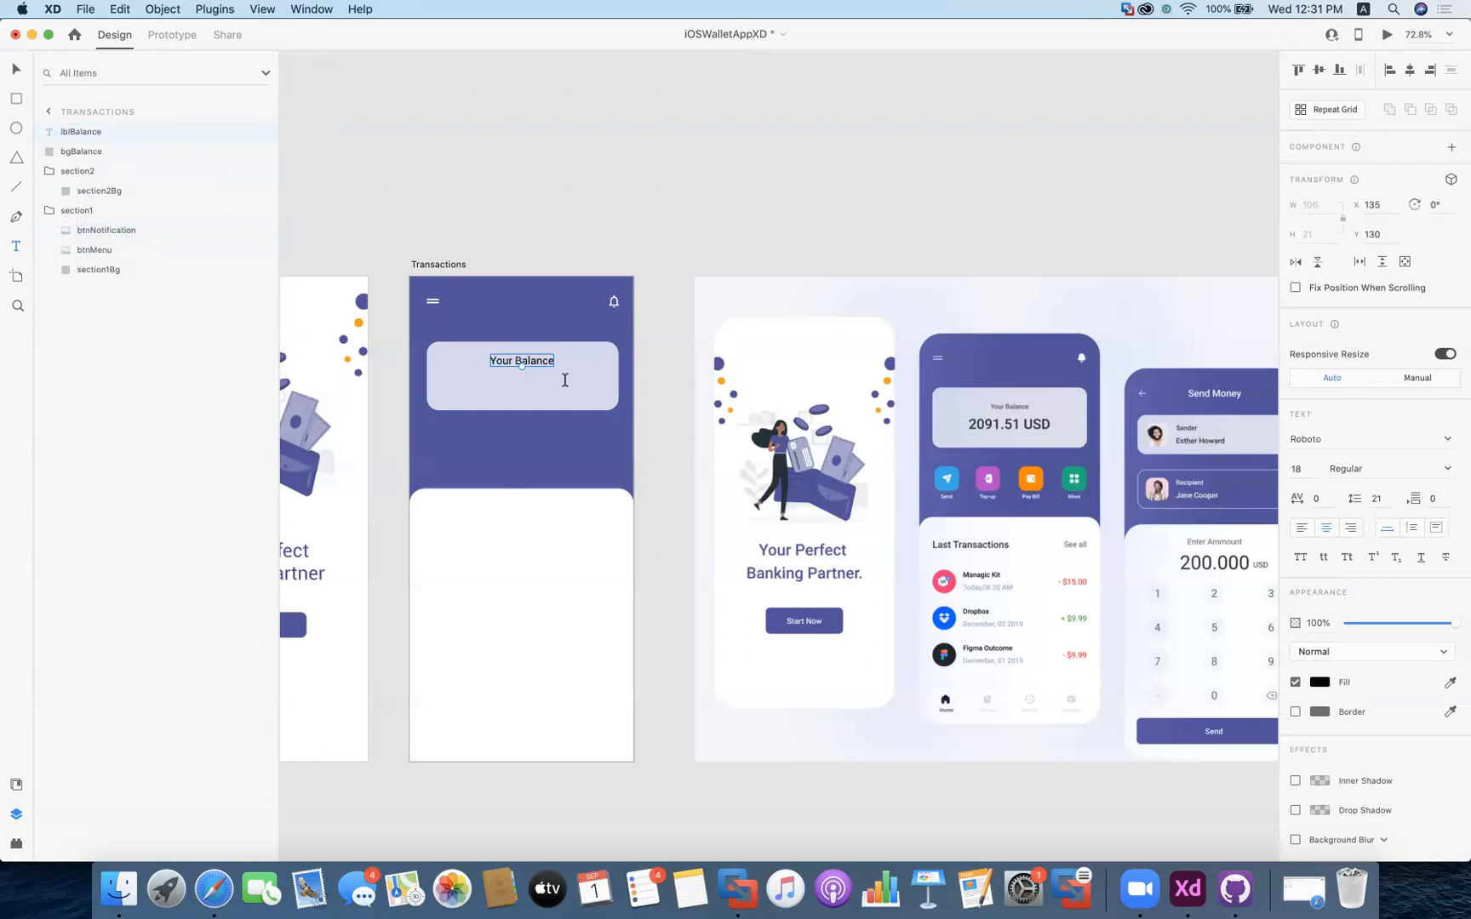
Move the lblBalance and bgBalance layers into the section1 group, above btnNotification
left_click(77, 152)
left_click(76, 135, "shift")
left_click_drag(117, 135, 127, 223)
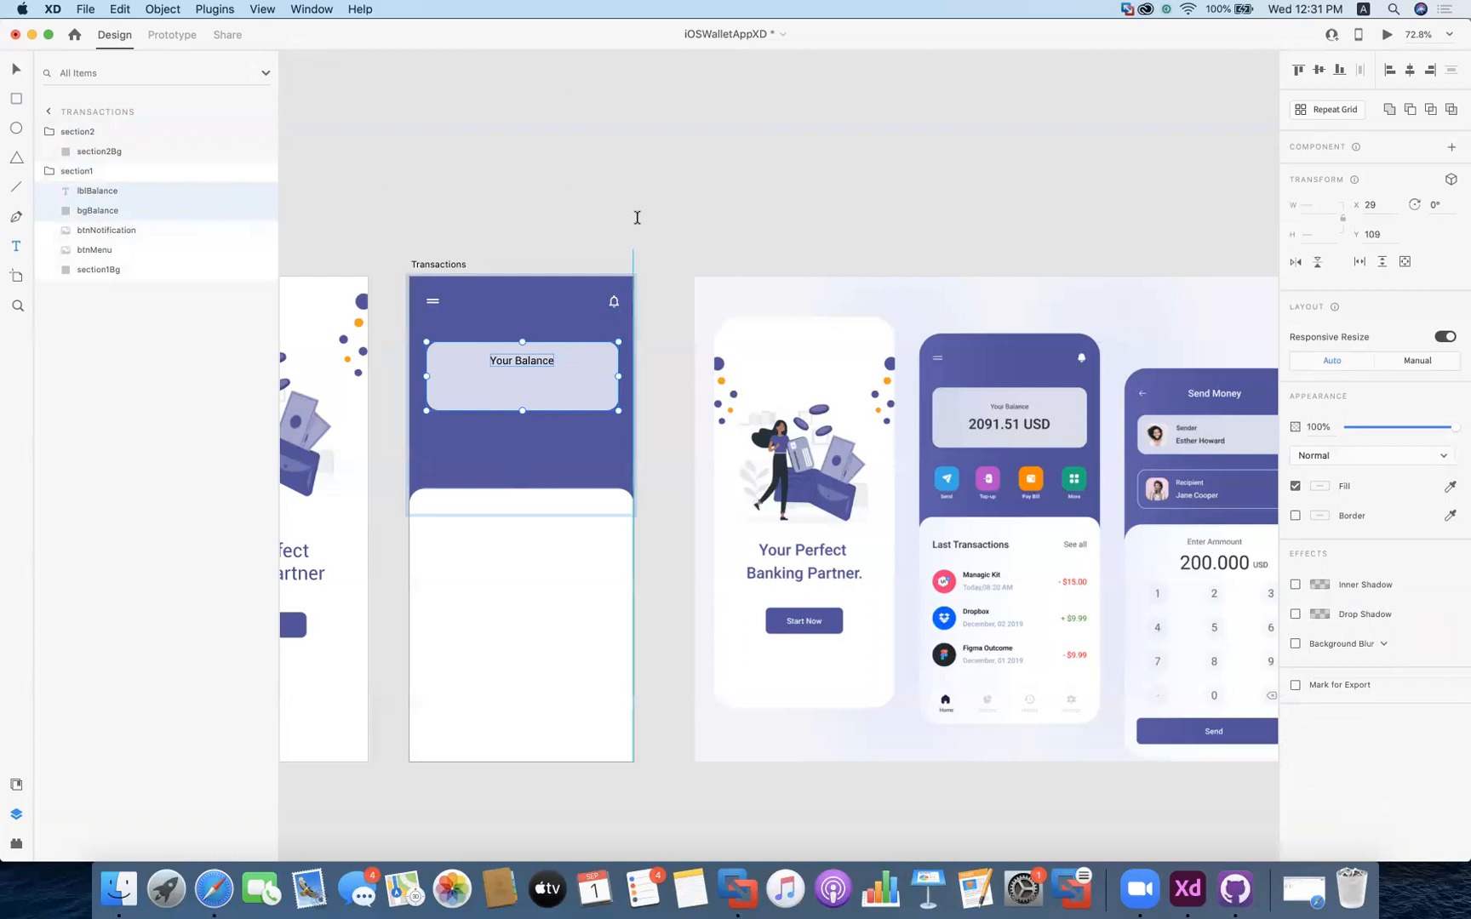
Shift the balance card to about X 27, Y 110, and reposition its Your Balance label at about X 135, Y 125
left_click_drag(535, 365, 528, 361)
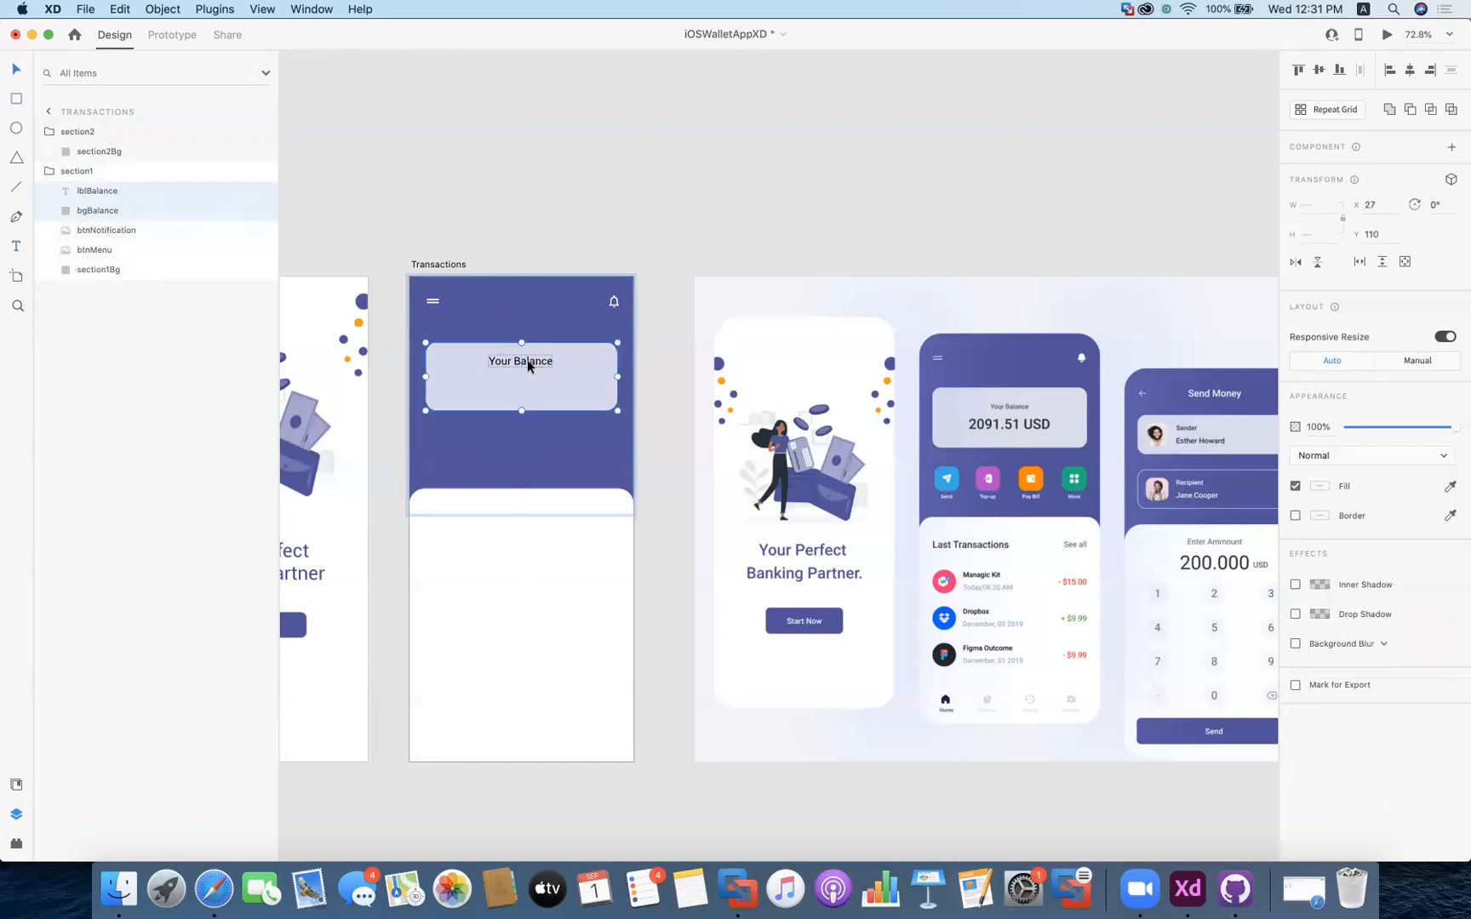
left_click(95, 212)
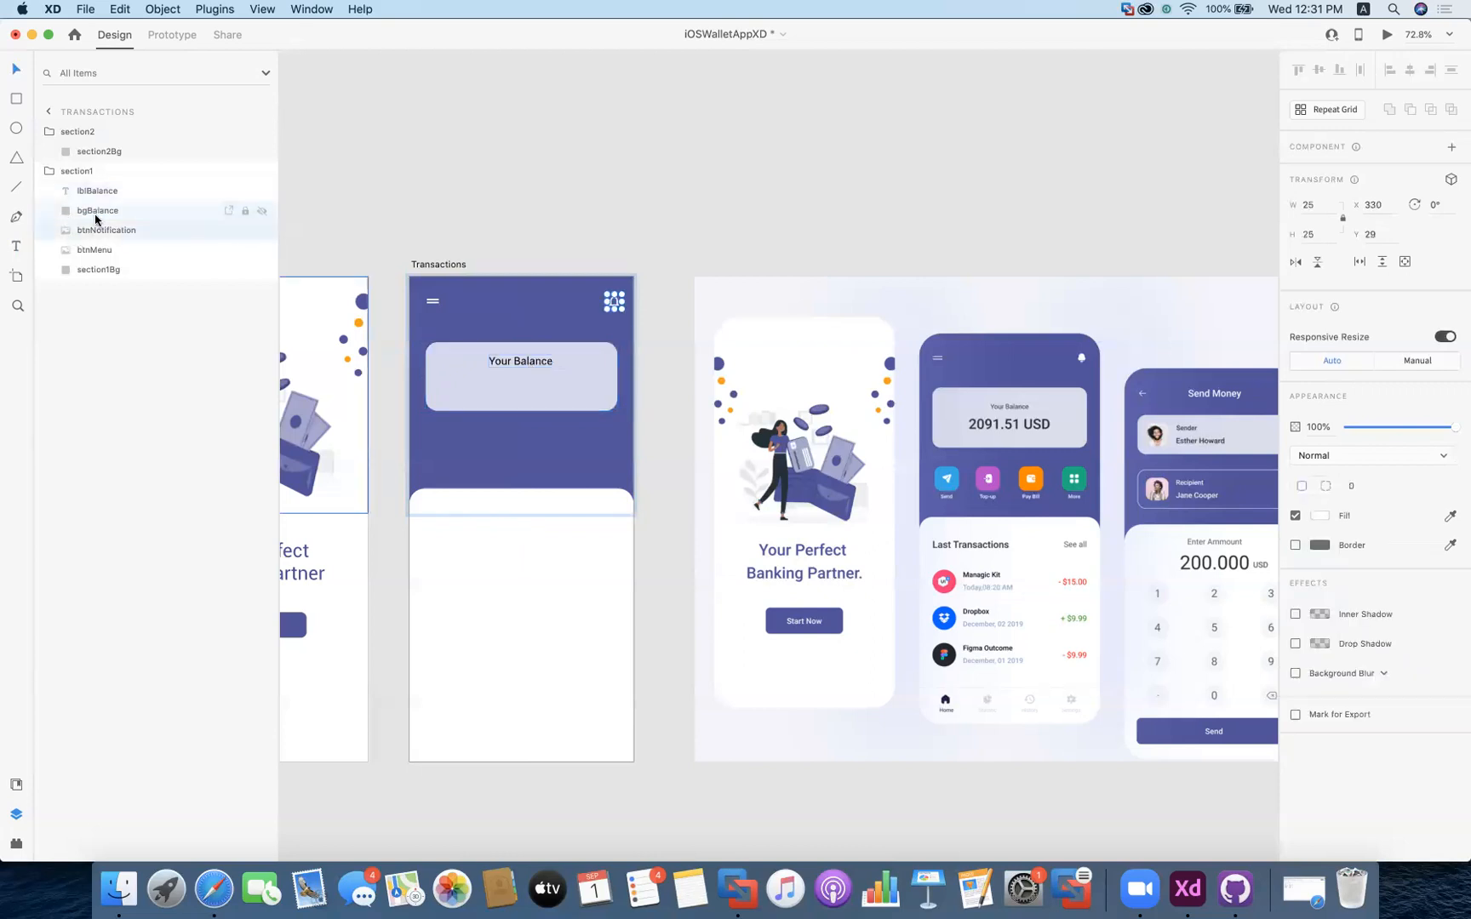
left_click(101, 194)
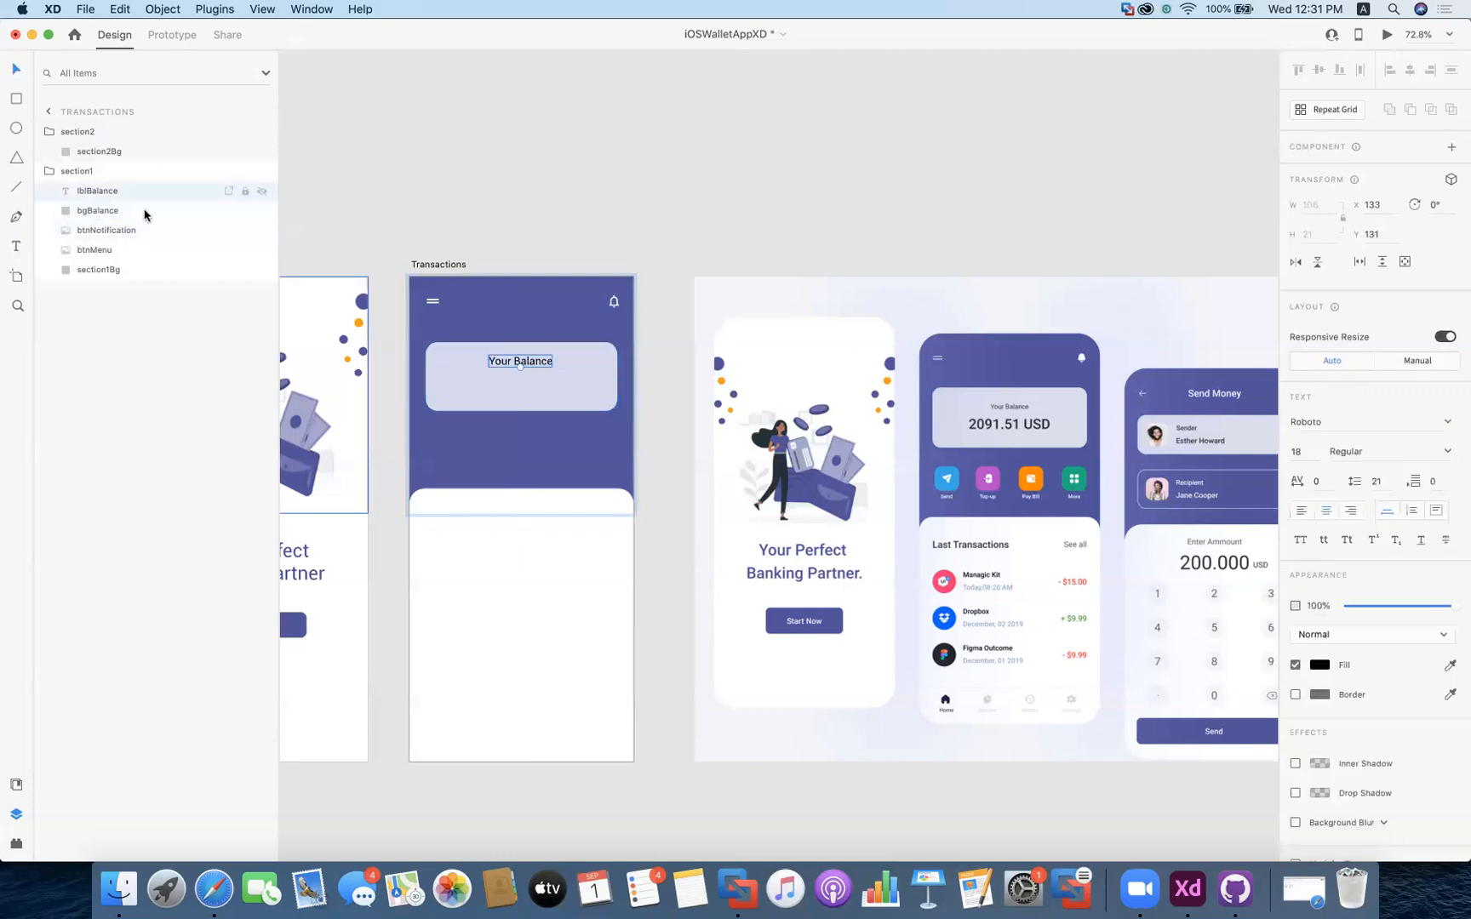
left_click_drag(538, 366, 535, 362)
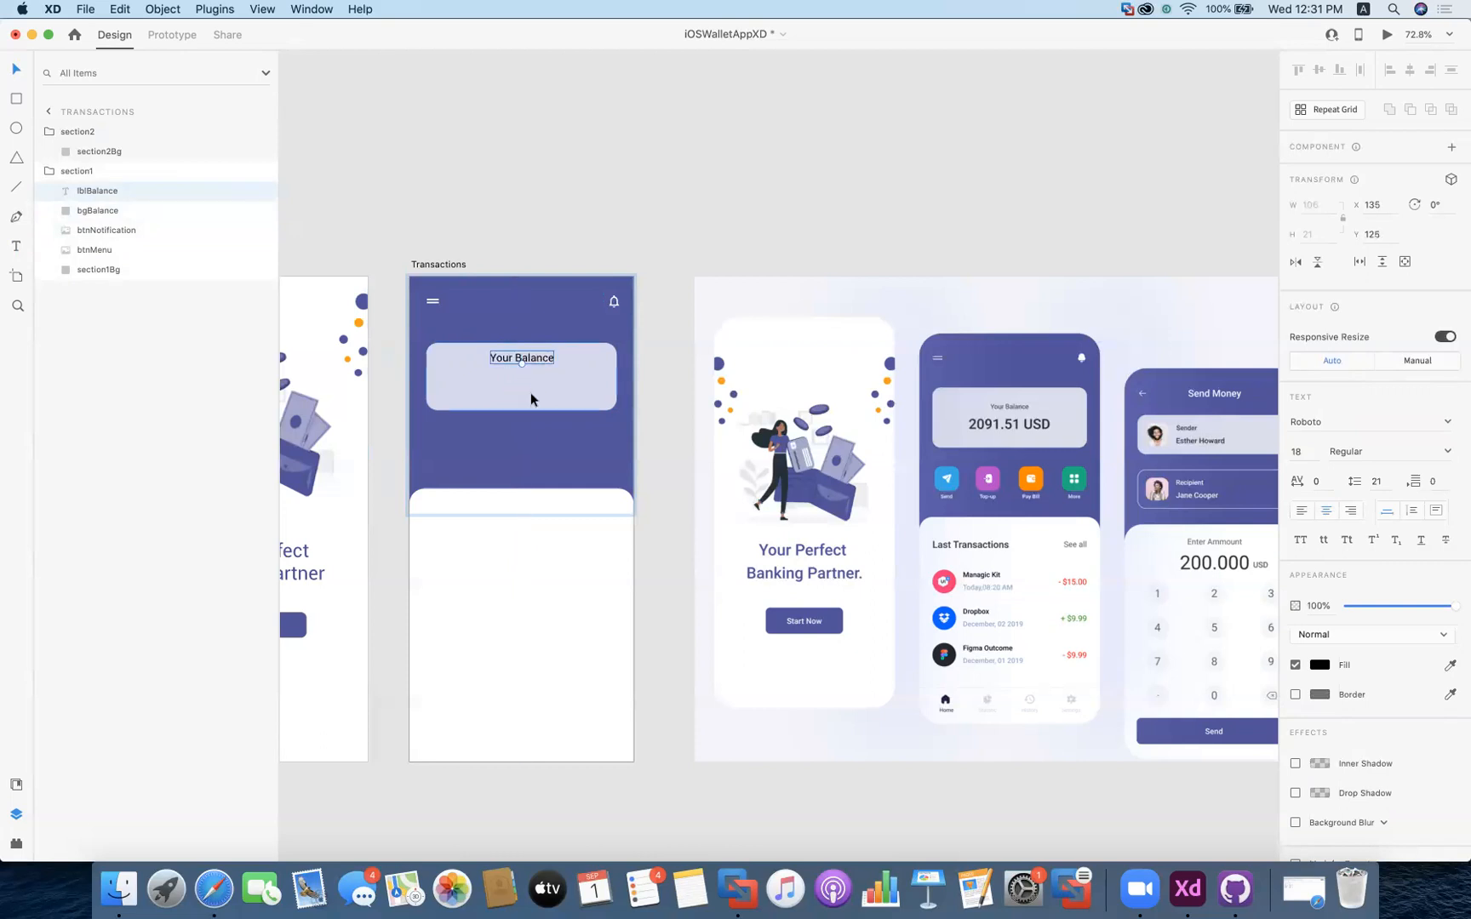
left_click(529, 392)
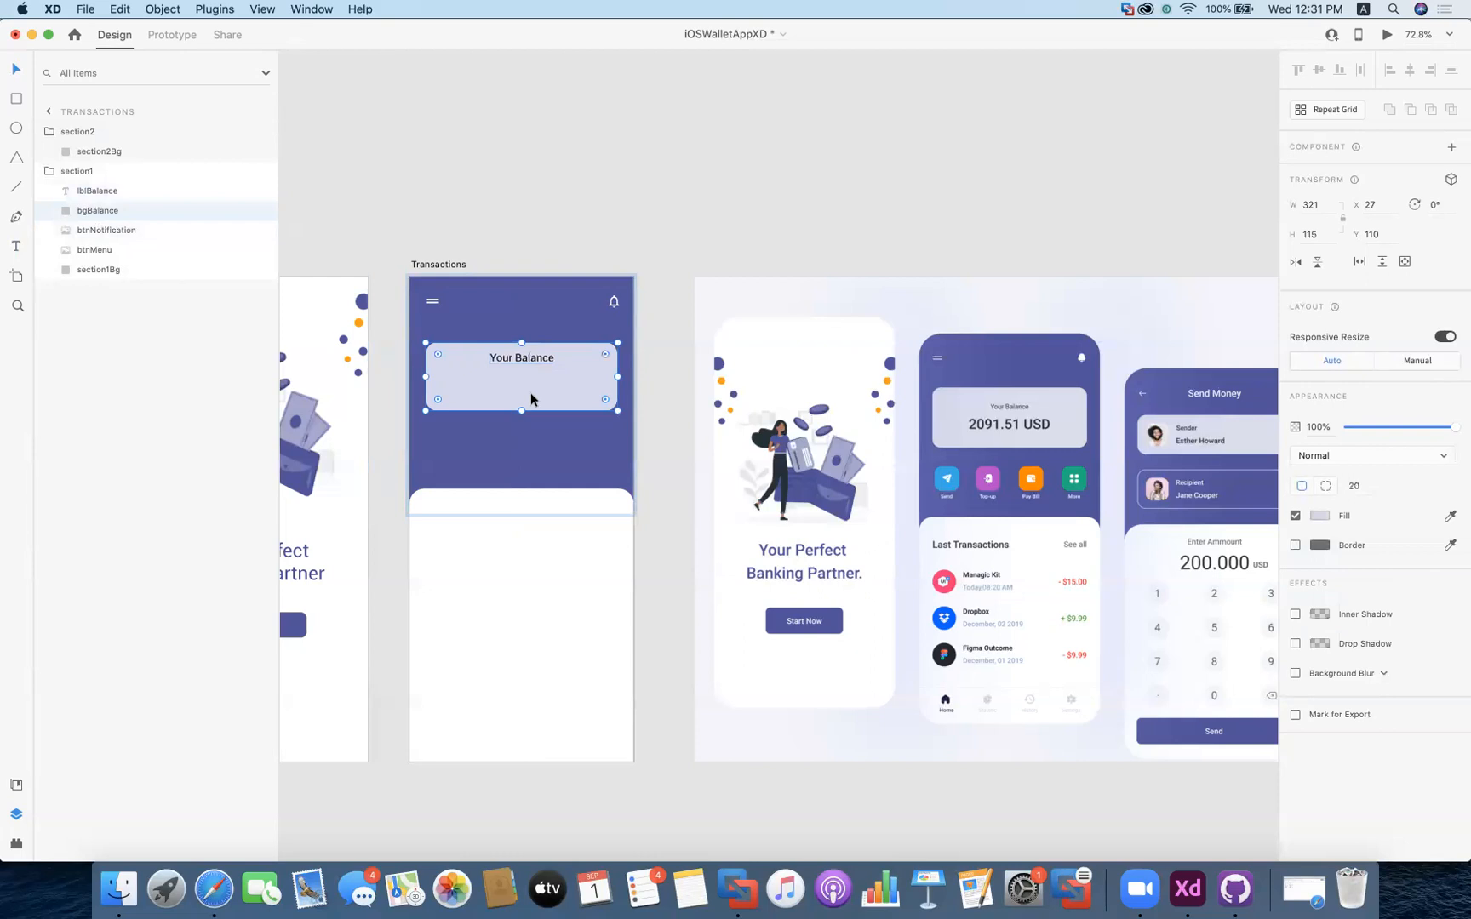
Duplicate the Your Balance label and place the copy directly below the original at about X 135, Y 157
left_click(523, 358)
key("super+d")
left_click_drag(541, 361, 539, 379)
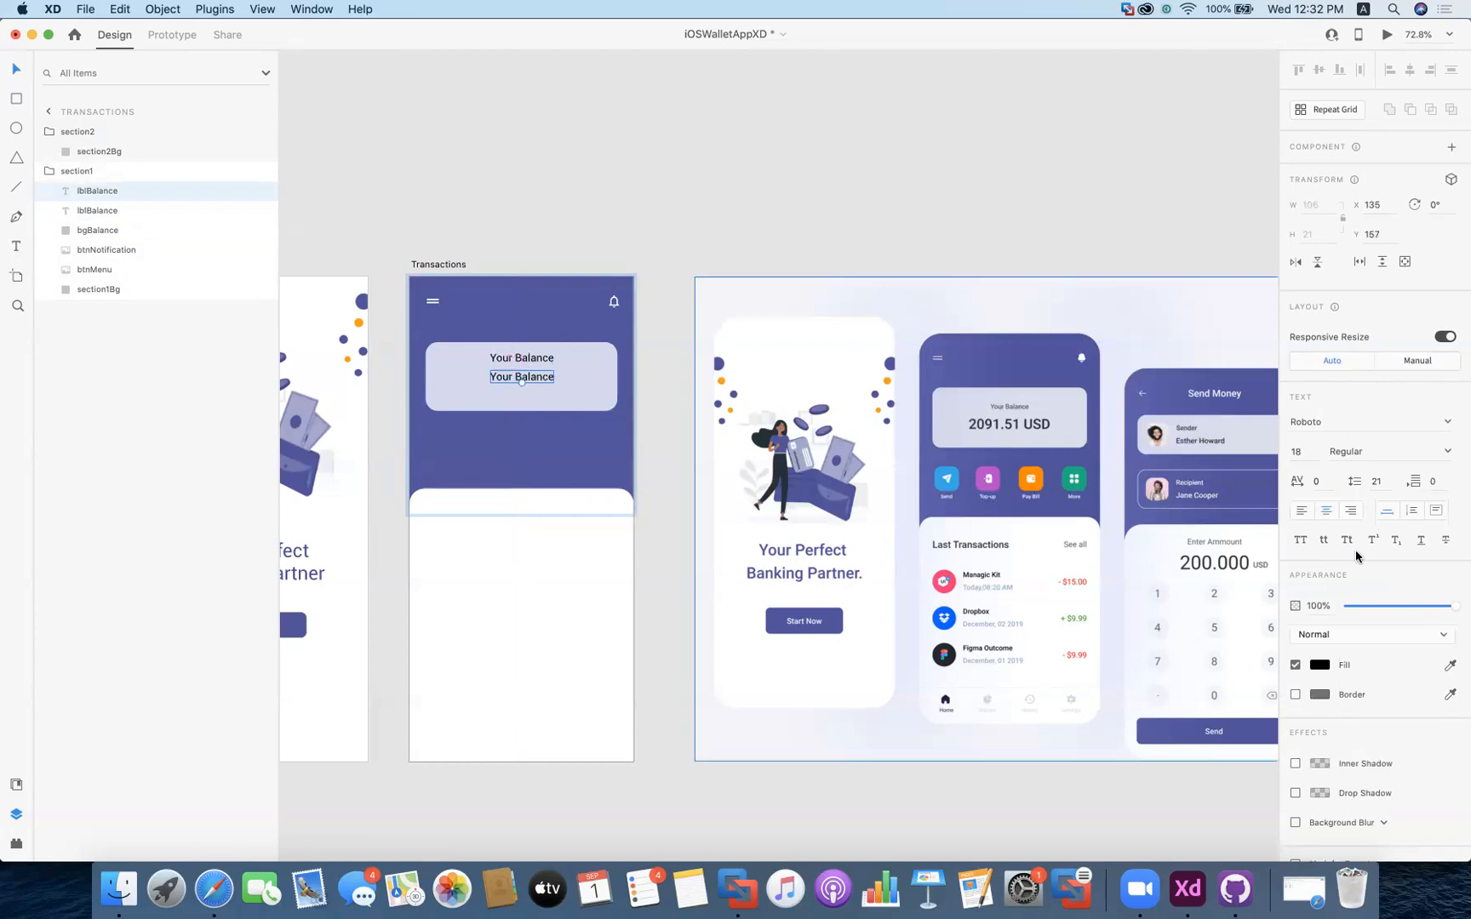
Set the duplicated label's font size to 24
left_click(1299, 452)
key("BackSpace")
key("Return")
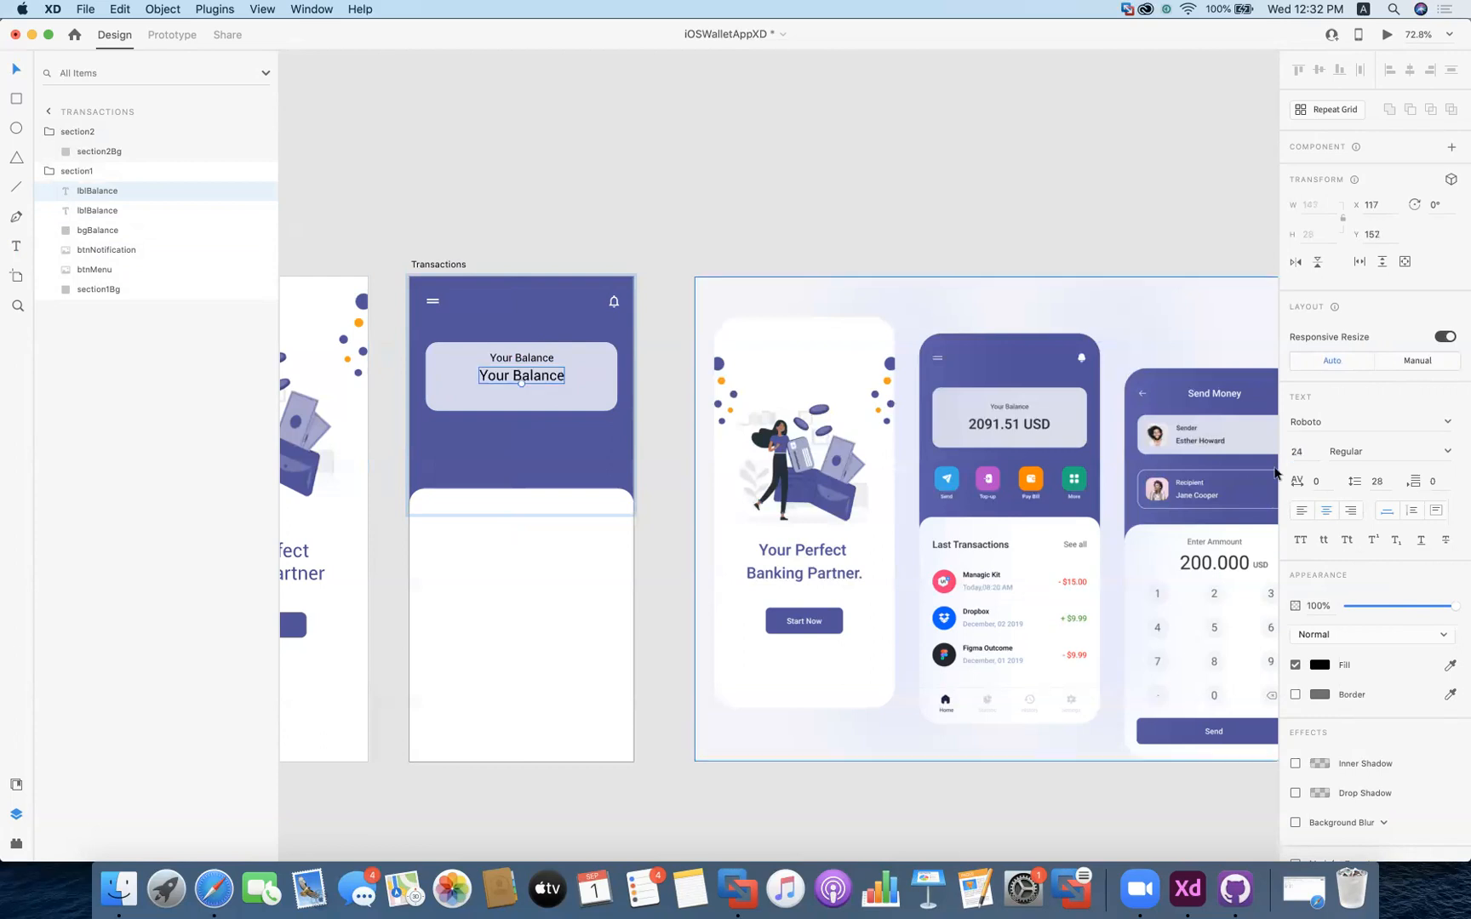
Replace the duplicated label's text with 2091.51 USD and move it slightly lower in the balance card
double_click(547, 378)
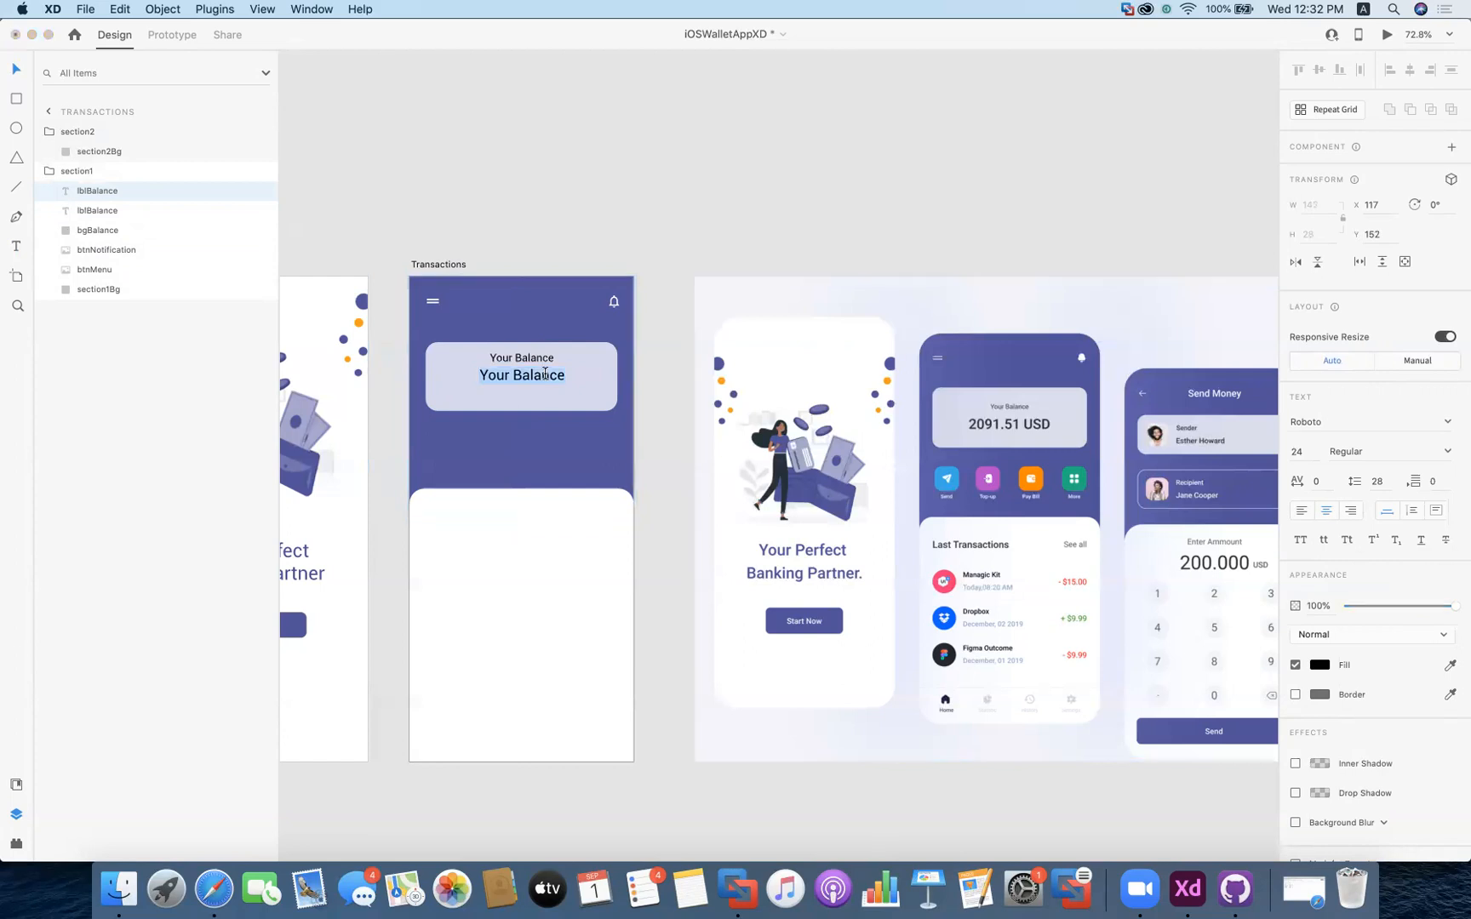
type("2091")
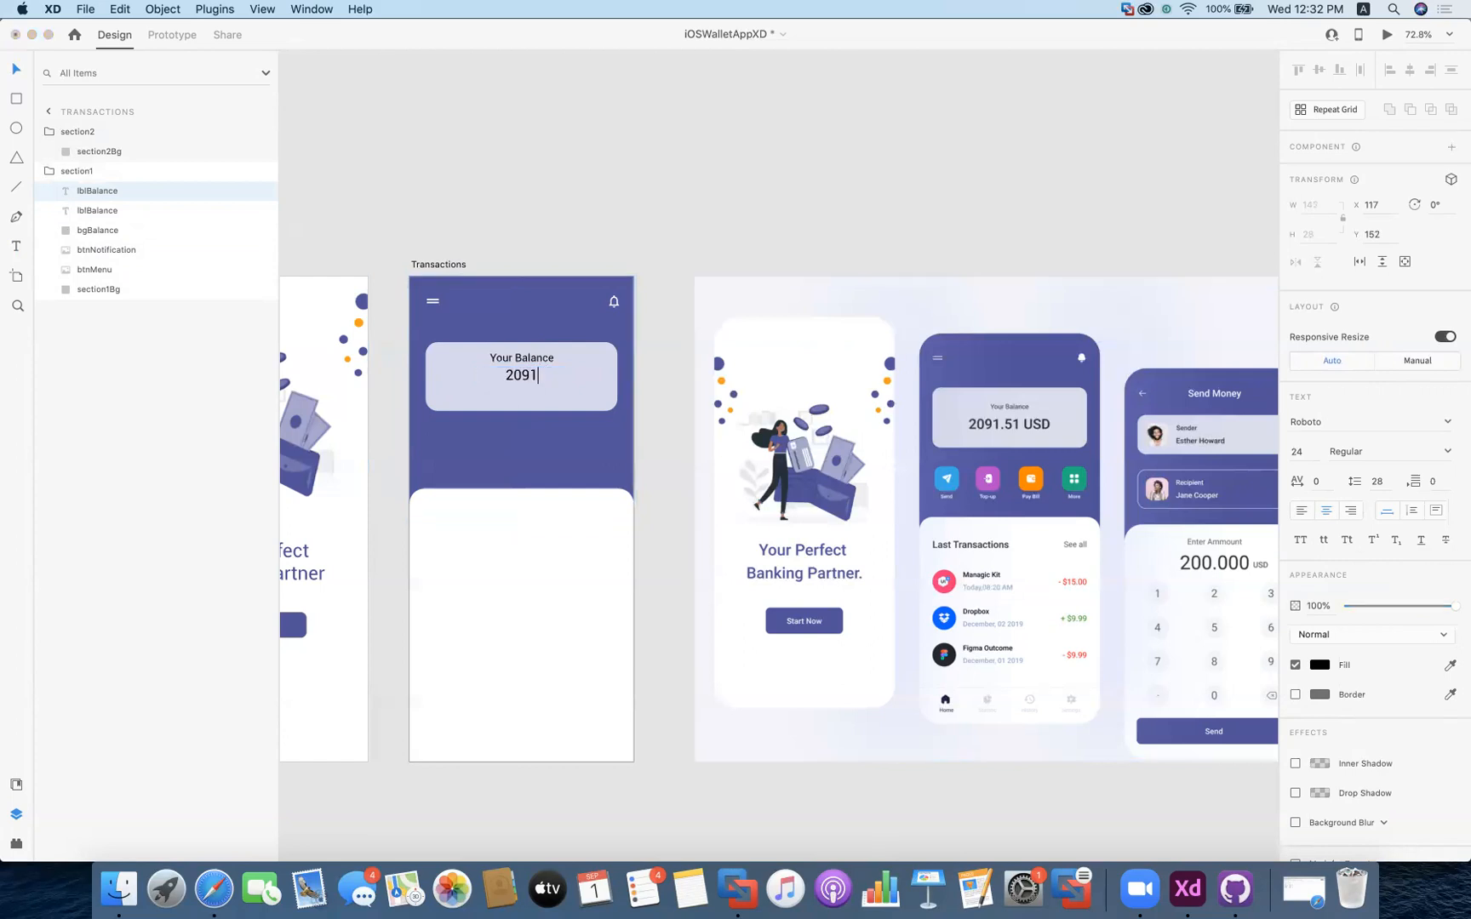
type(".51 USD")
key("Escape")
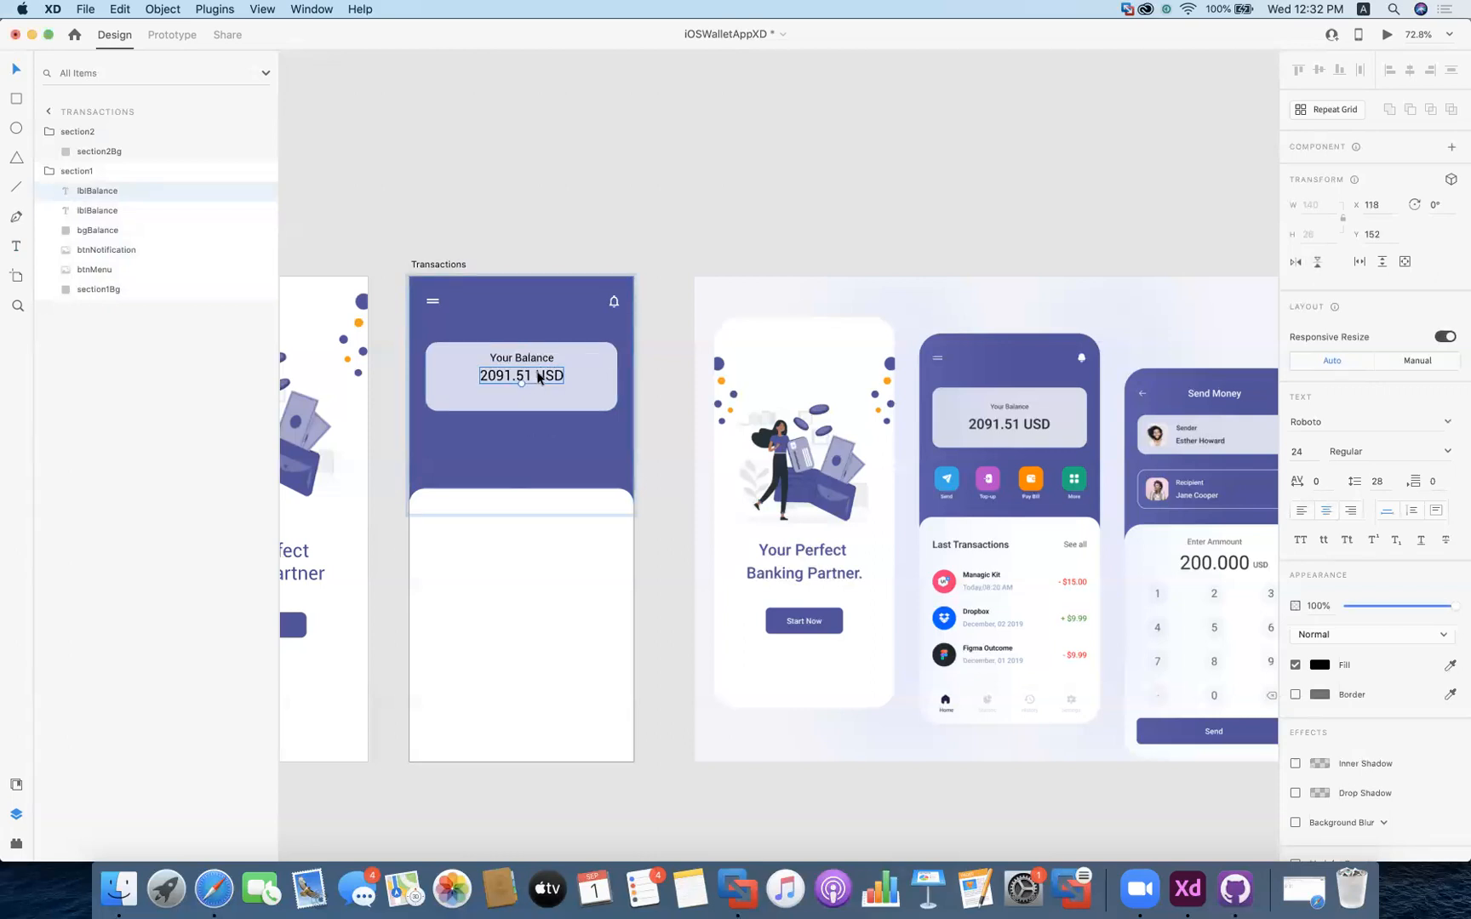
left_click_drag(538, 379, 538, 383)
left_click(657, 344)
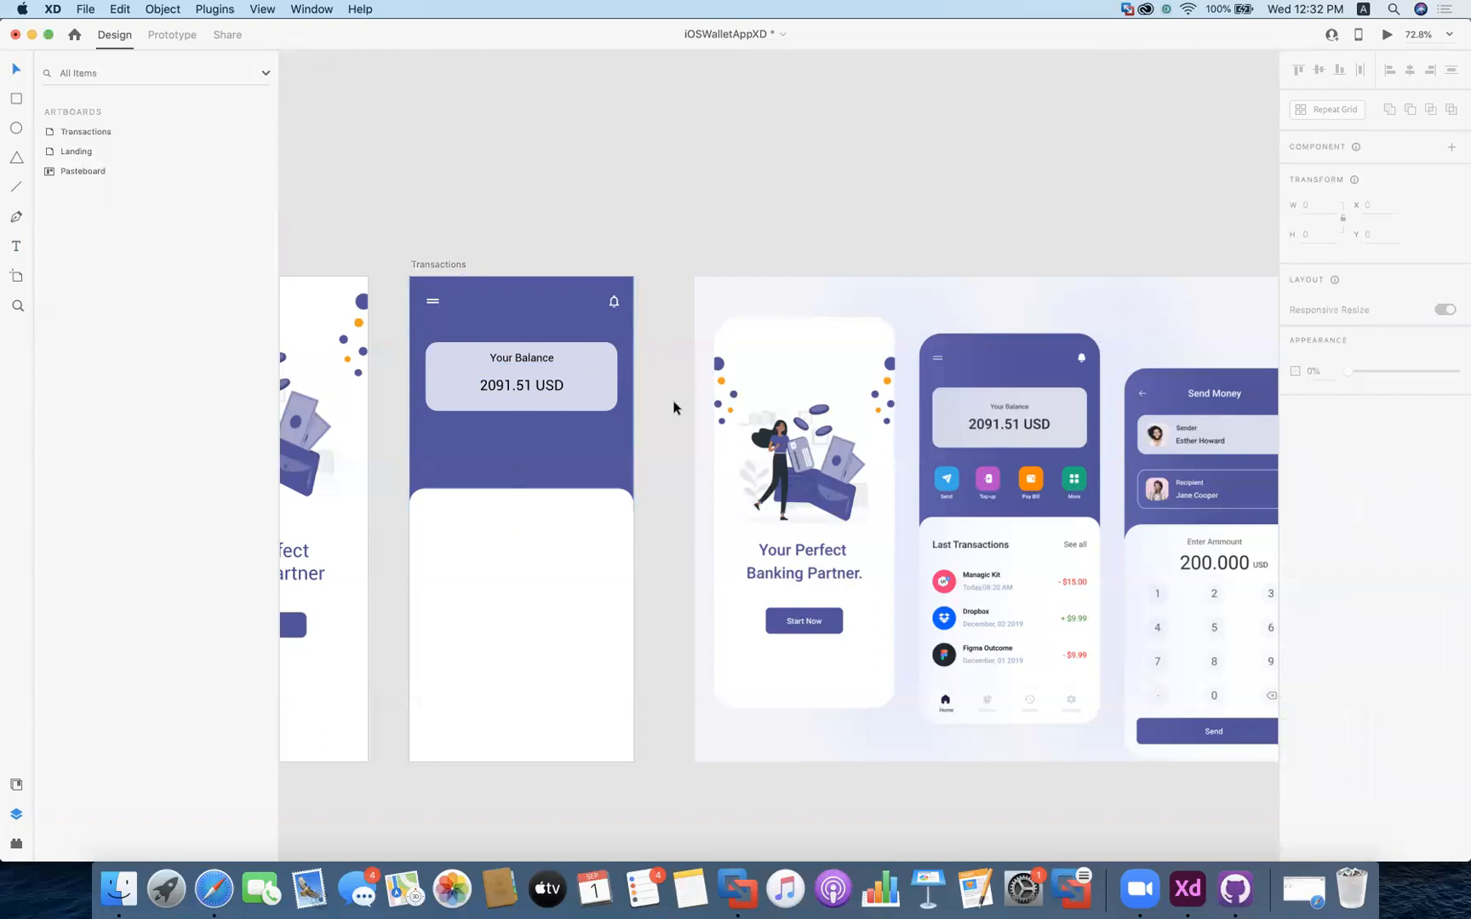
left_click(536, 390)
right_click(534, 384)
left_click(525, 357)
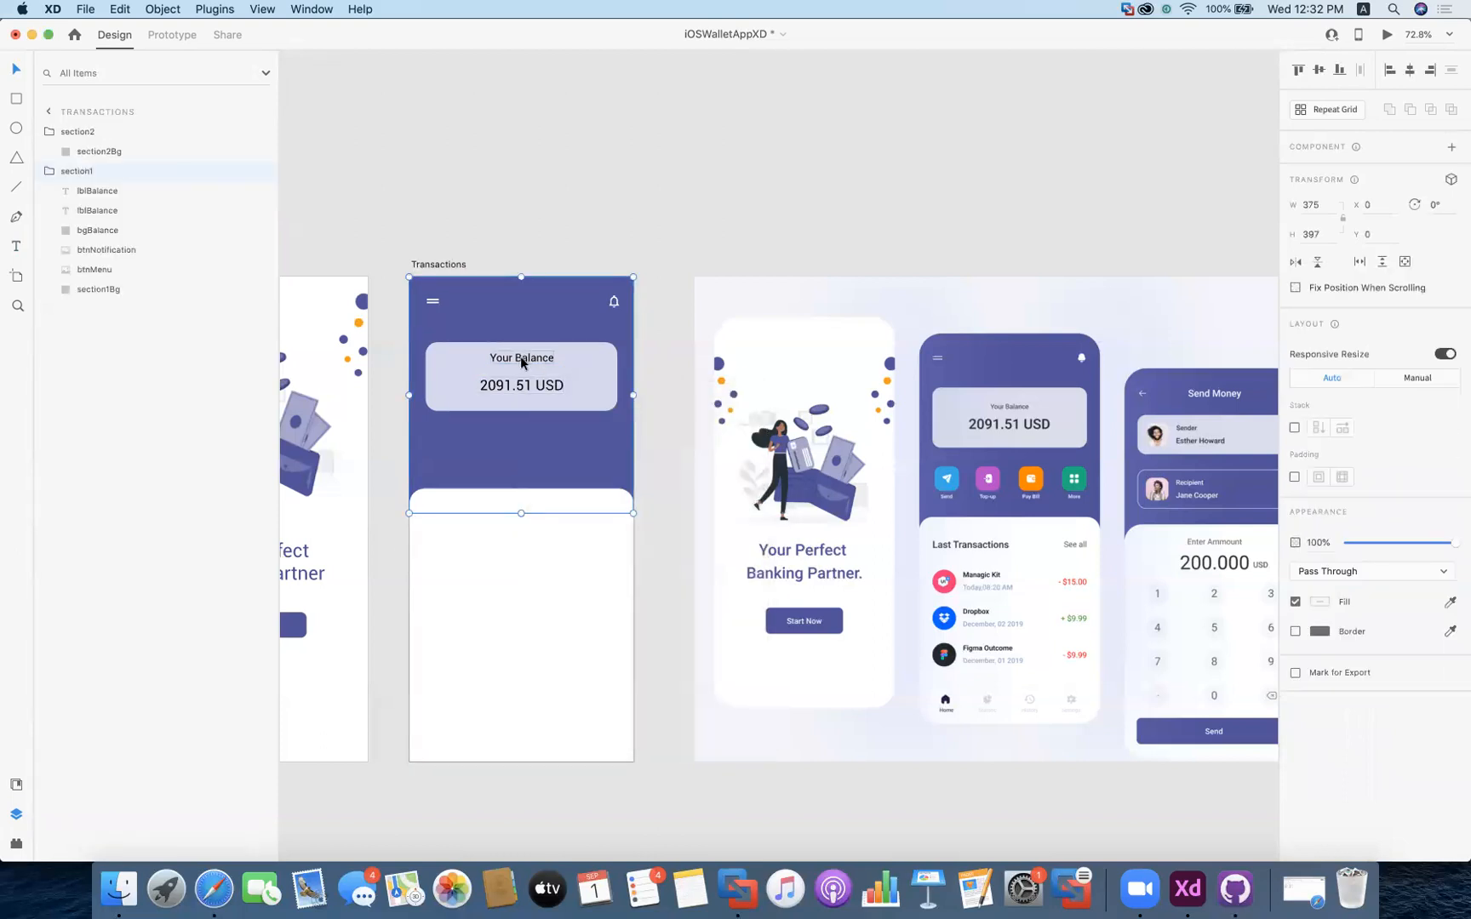
key("super+c")
key("Up")
key("Up")
key("Down")
key("Down")
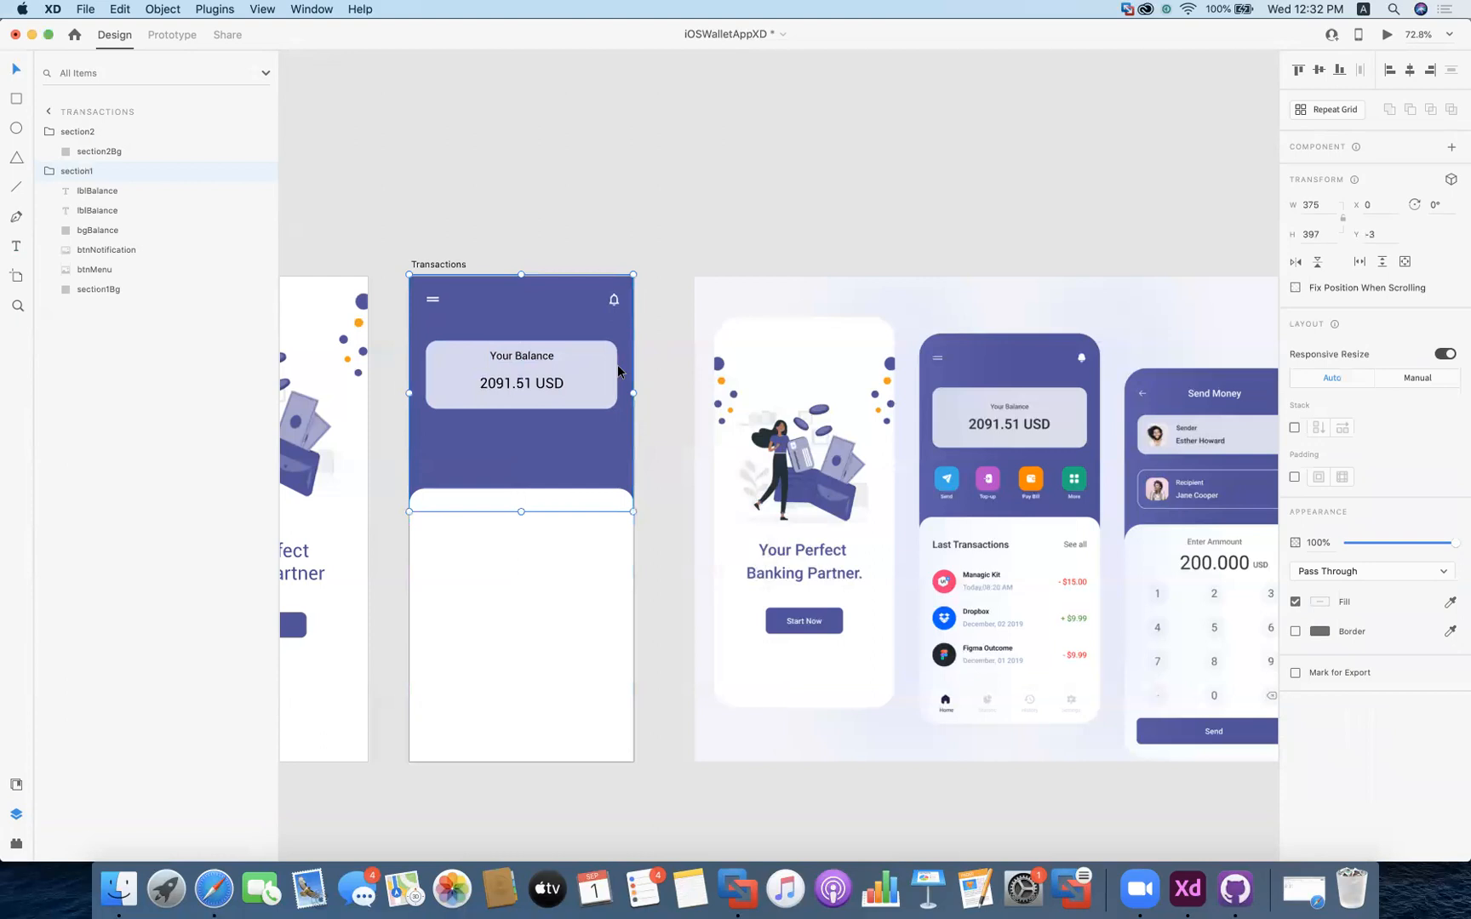
Move the 2091.51 USD label inside the balance card to about Y 166
double_click(536, 393)
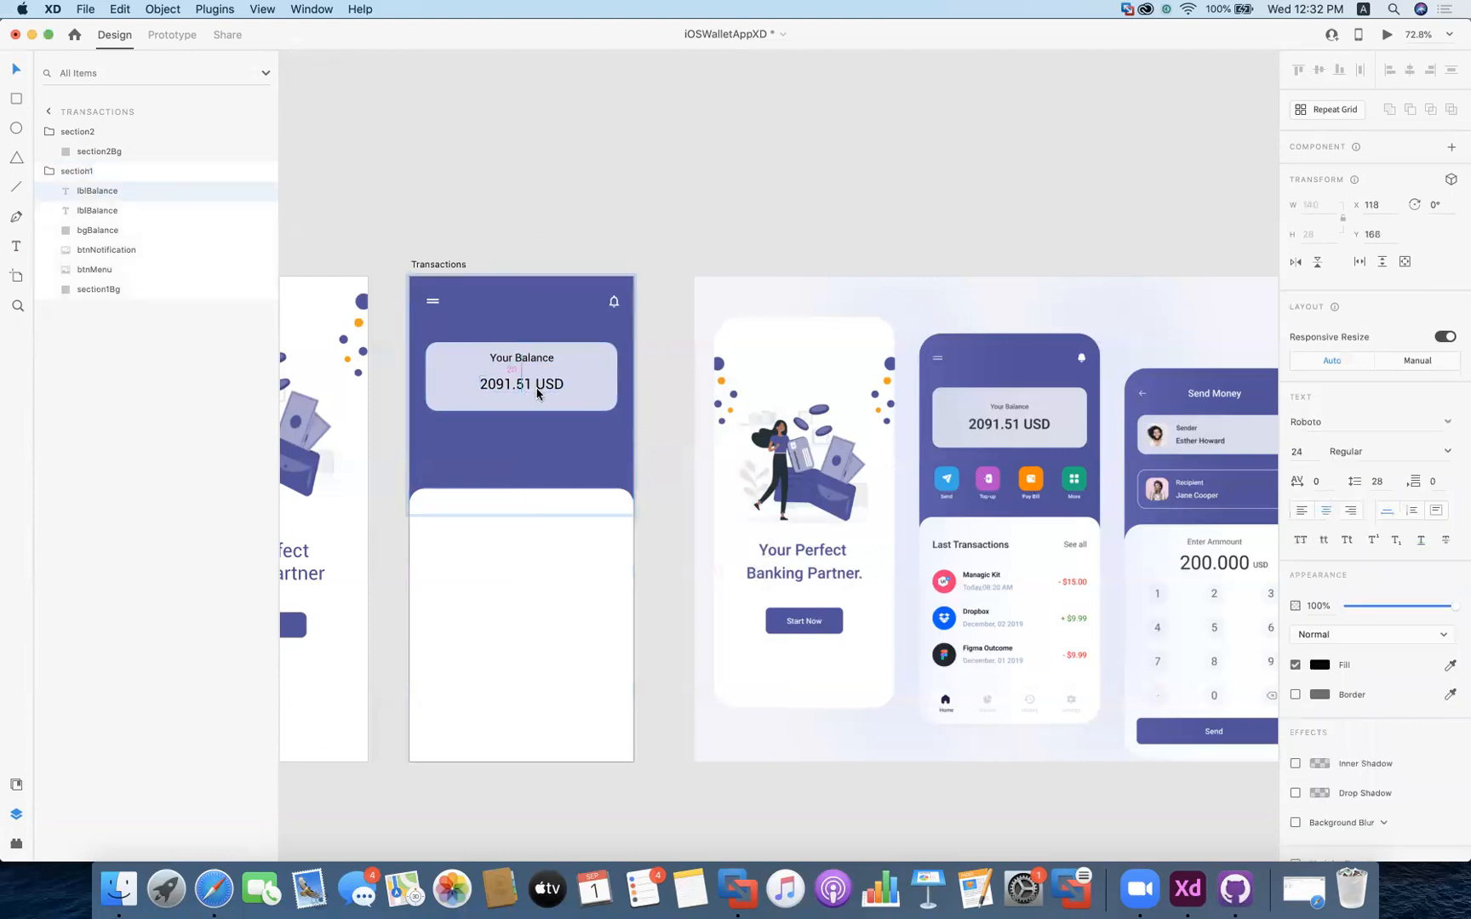
left_click(694, 187)
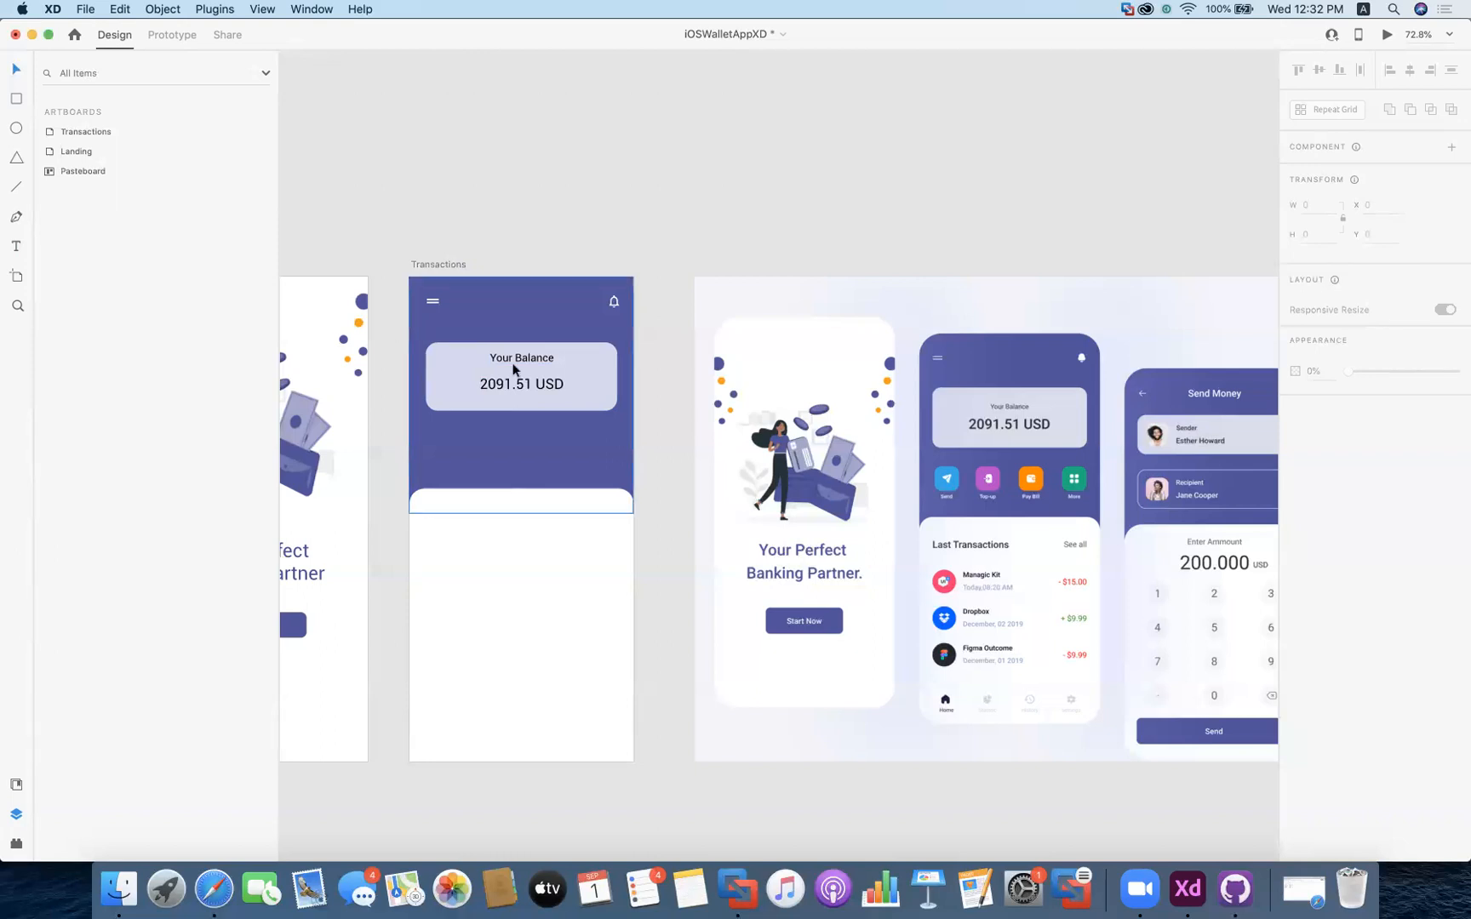
Group the bgBalance layer with the two lblBalance text layers inside section1
left_click(452, 391)
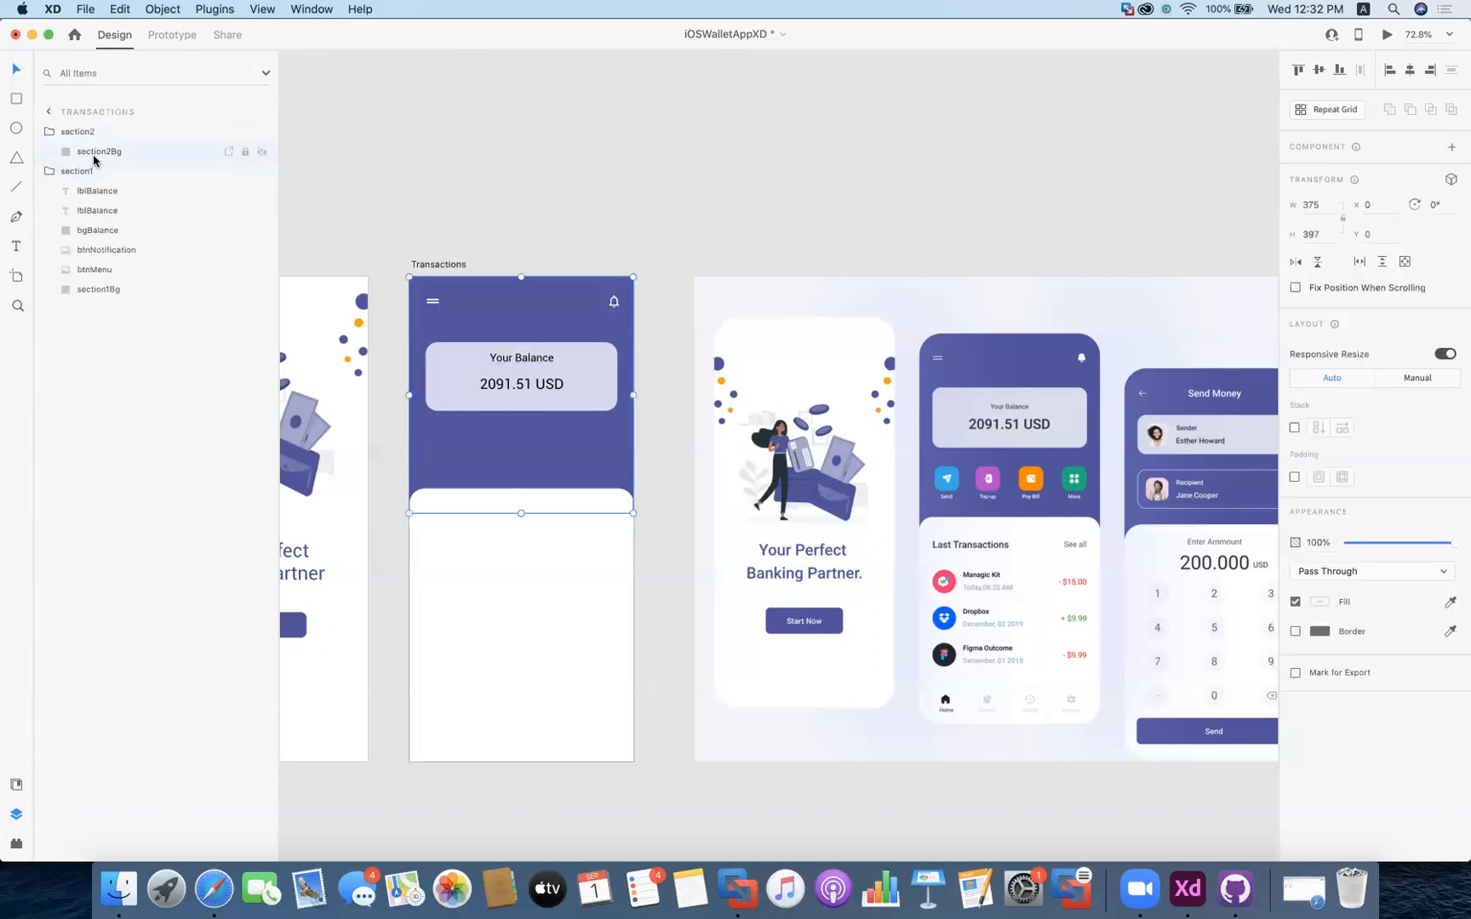
left_click(93, 155)
left_click(91, 194)
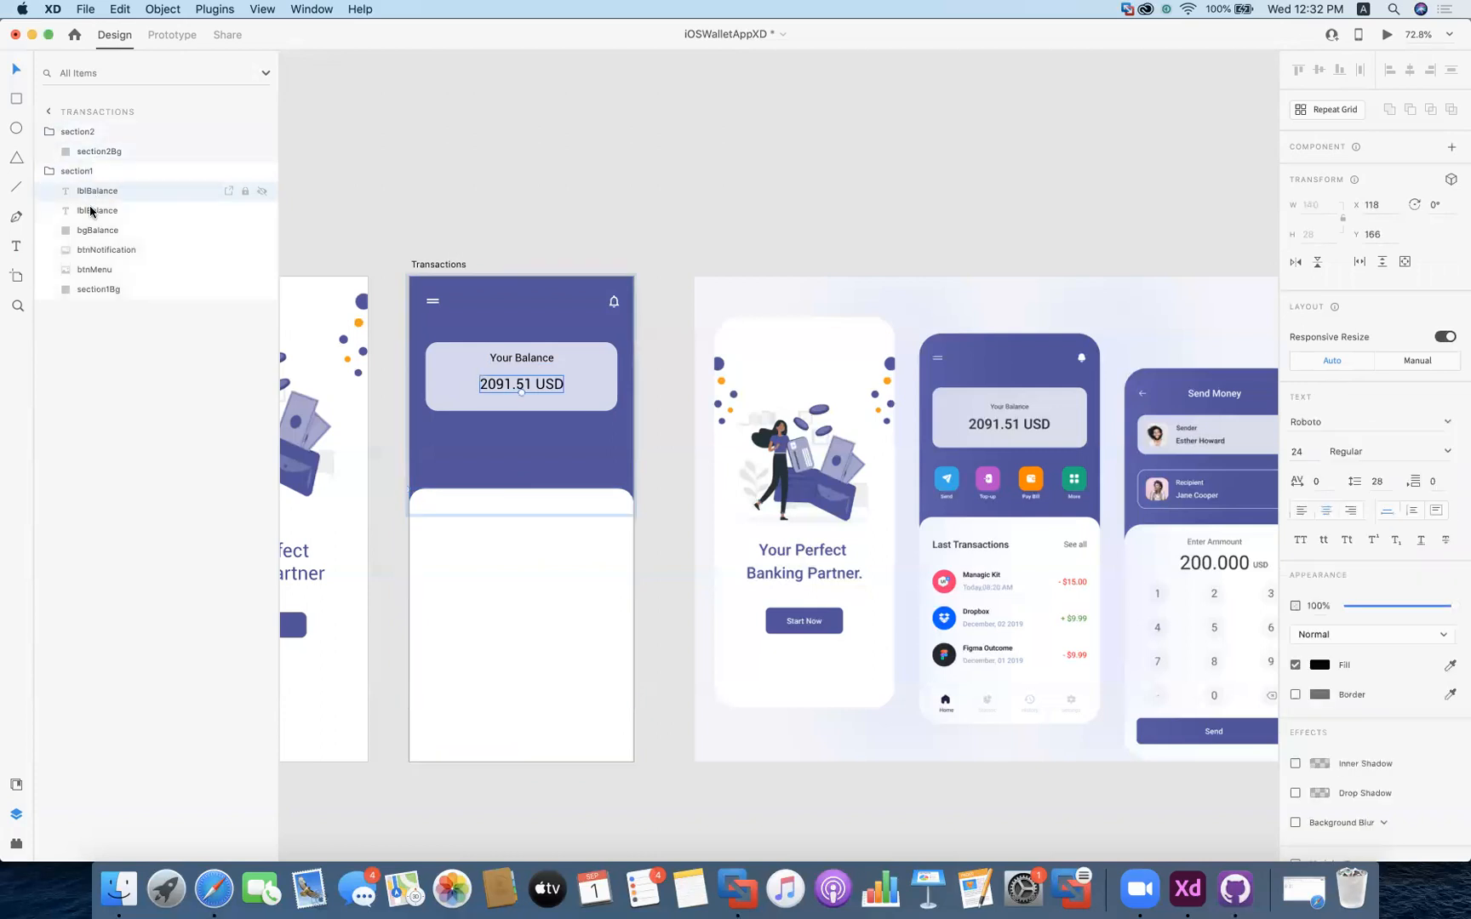
left_click(82, 174)
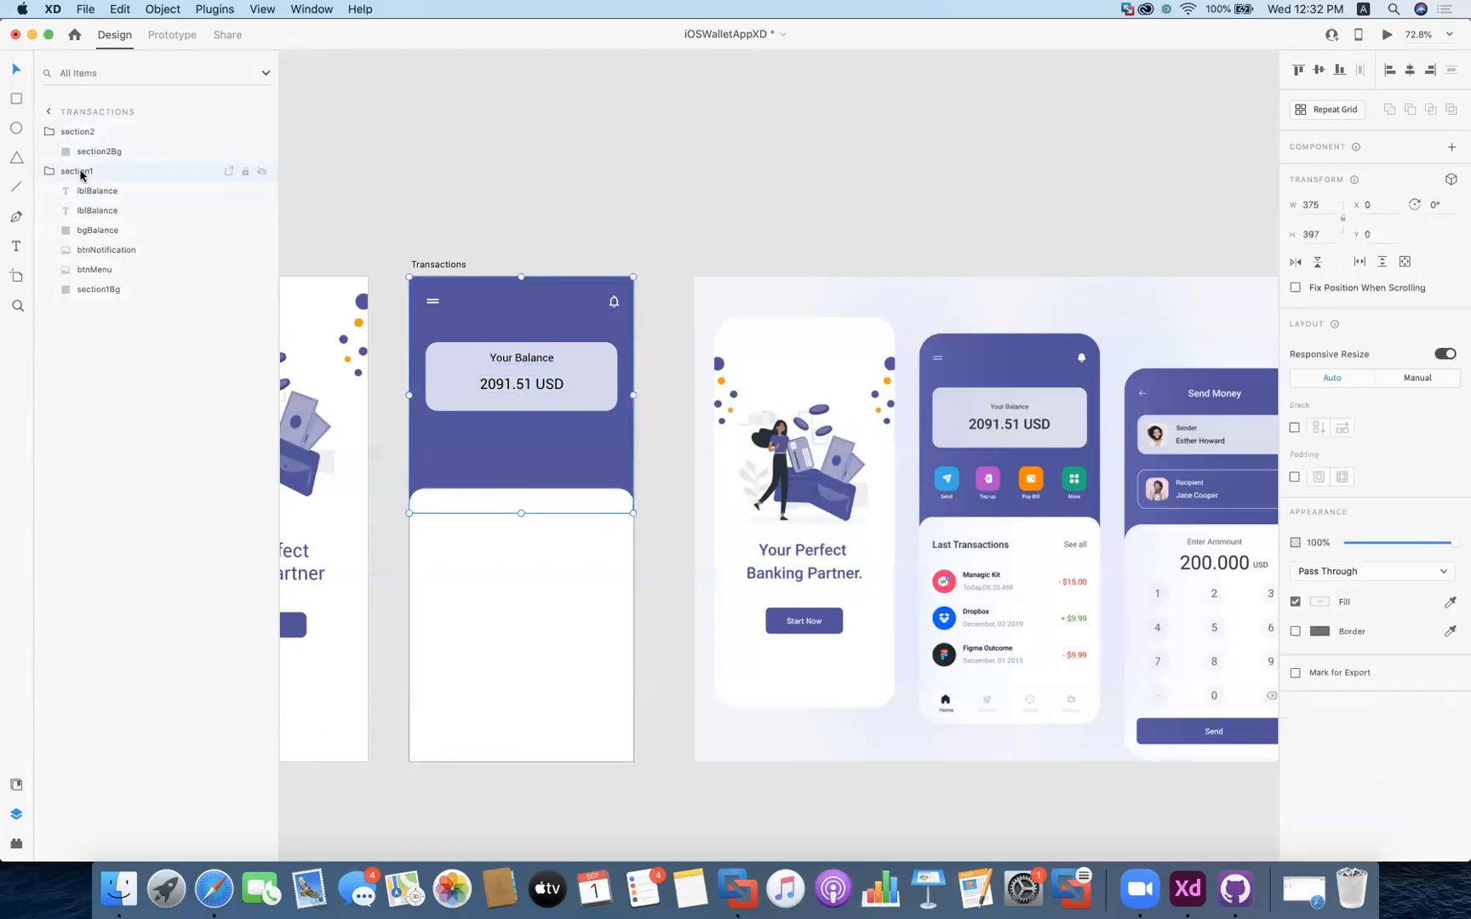
left_click(89, 241)
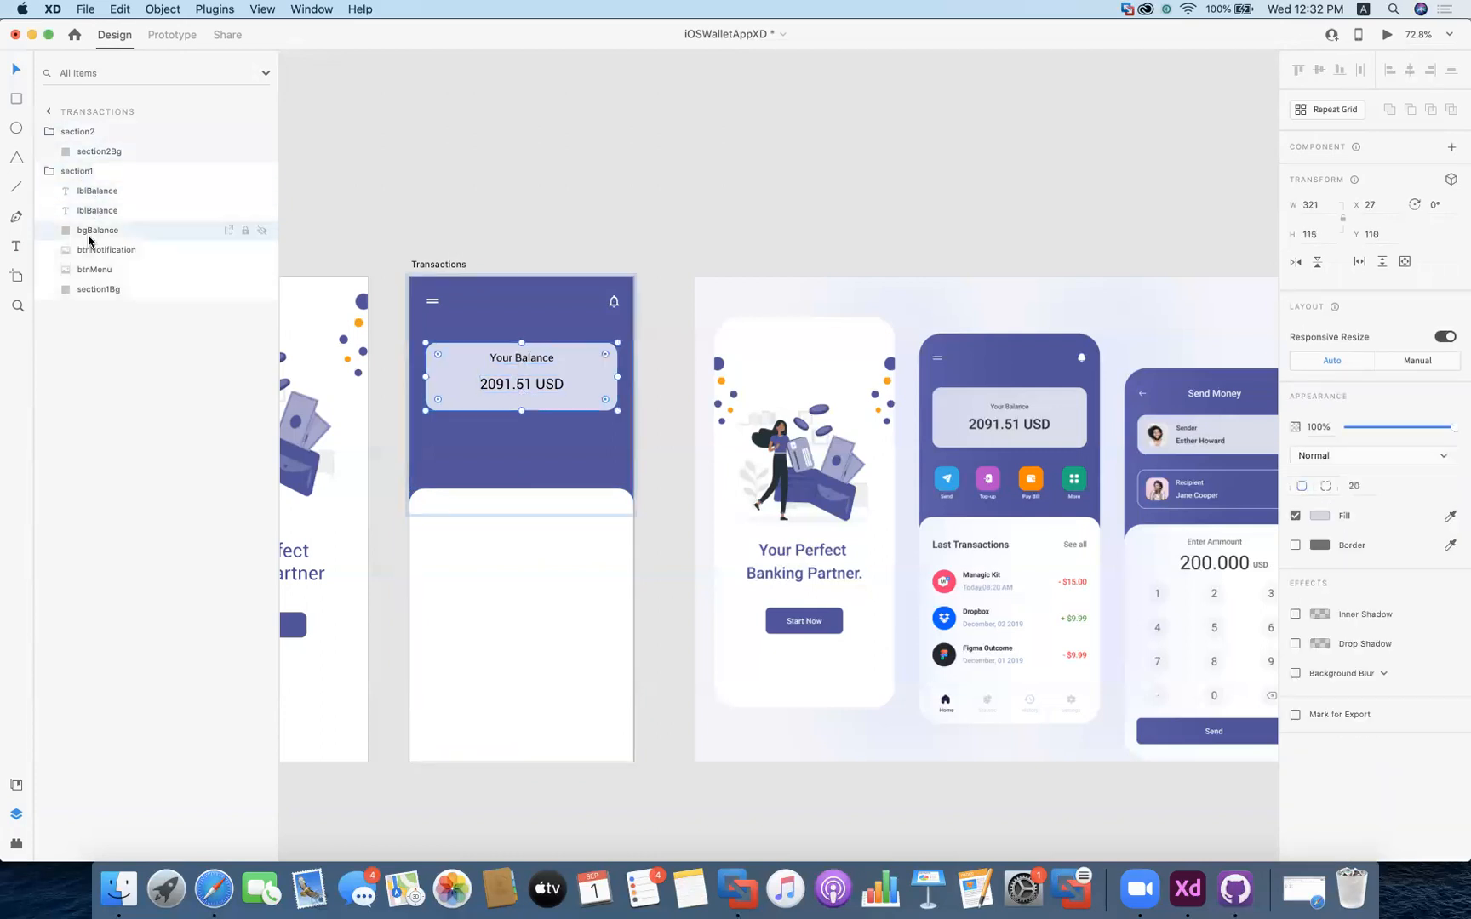
left_click(98, 193, "shift")
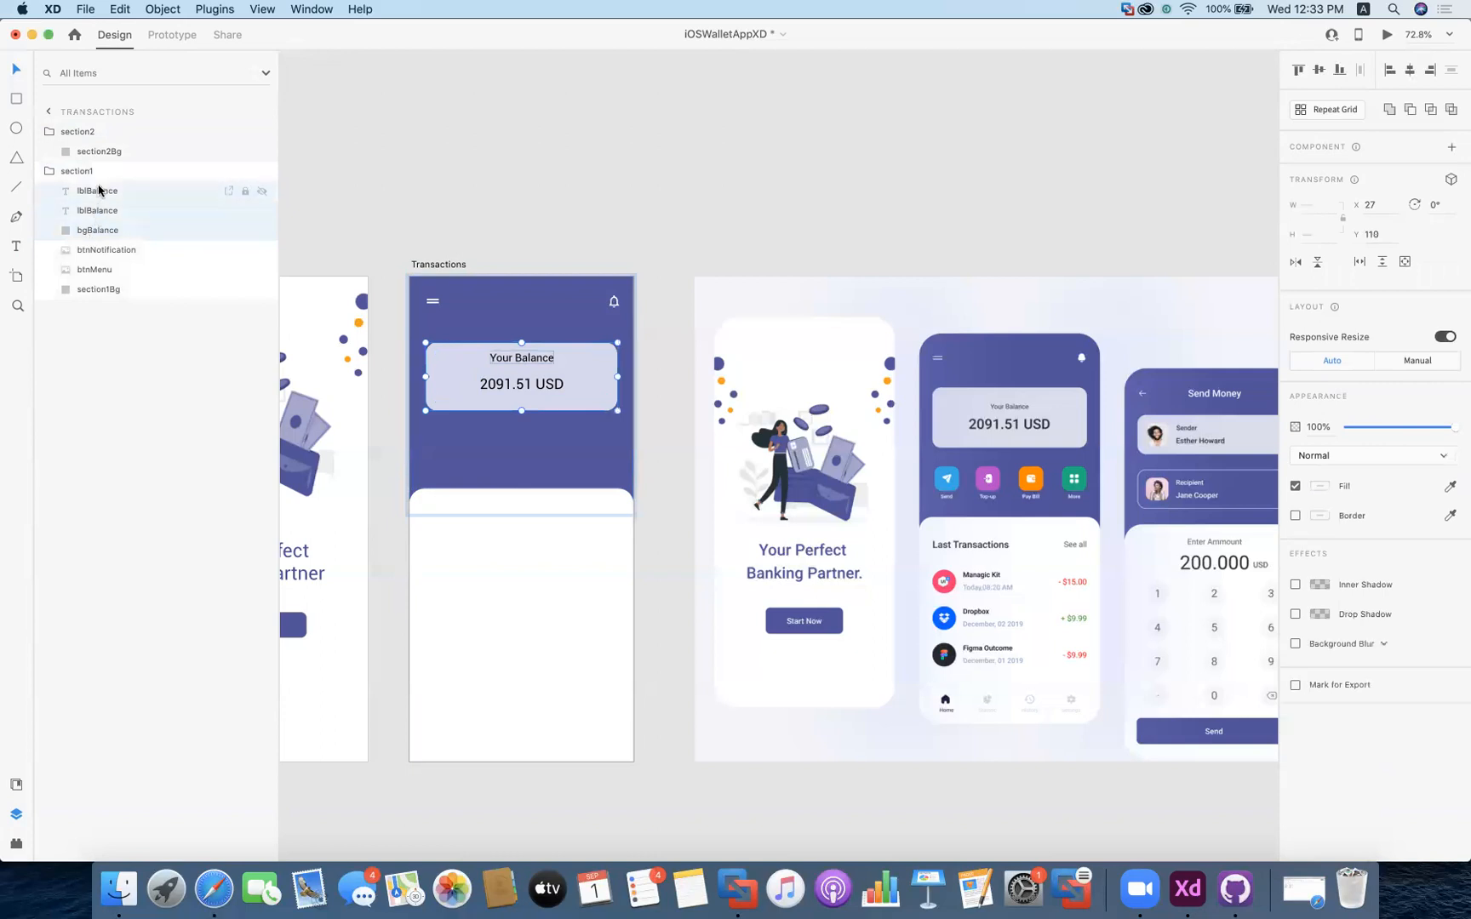
right_click(99, 191)
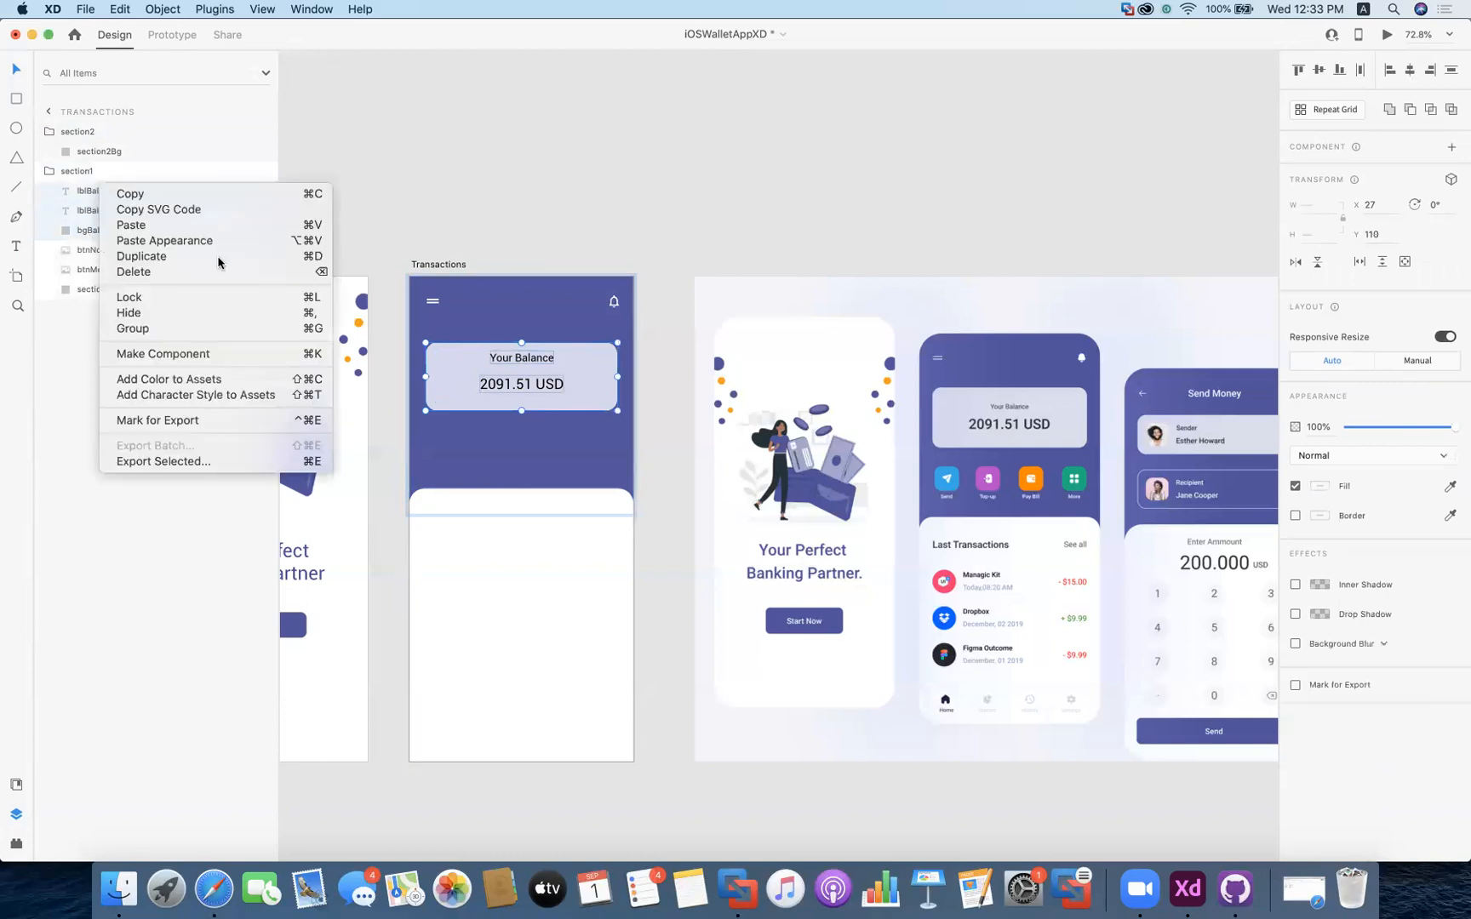
left_click(154, 331)
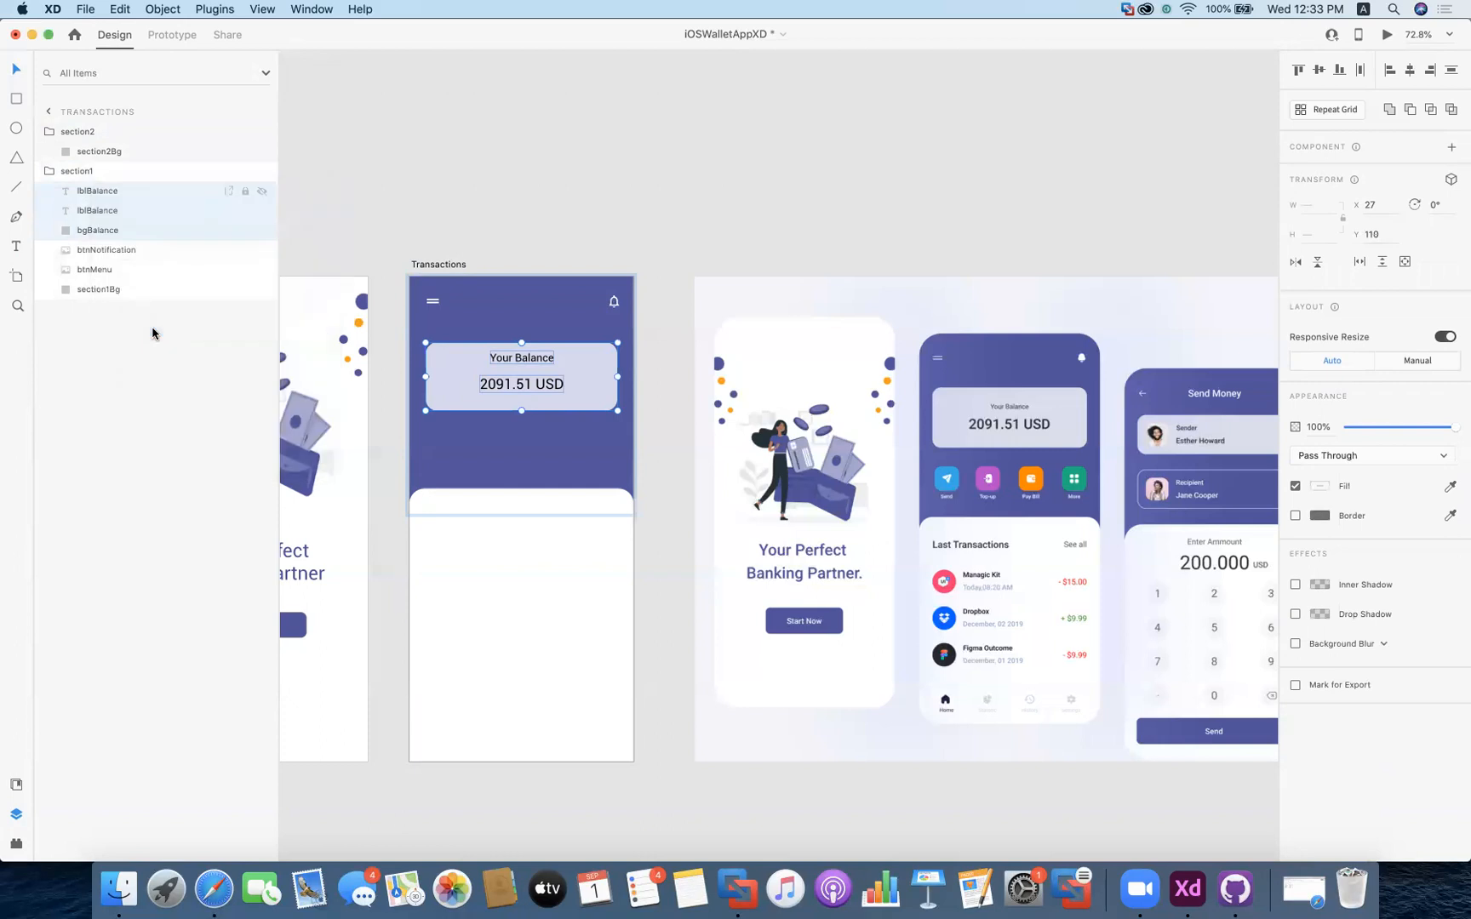
Rename the new group of balance card layers as sectionBalance
right_click(97, 203)
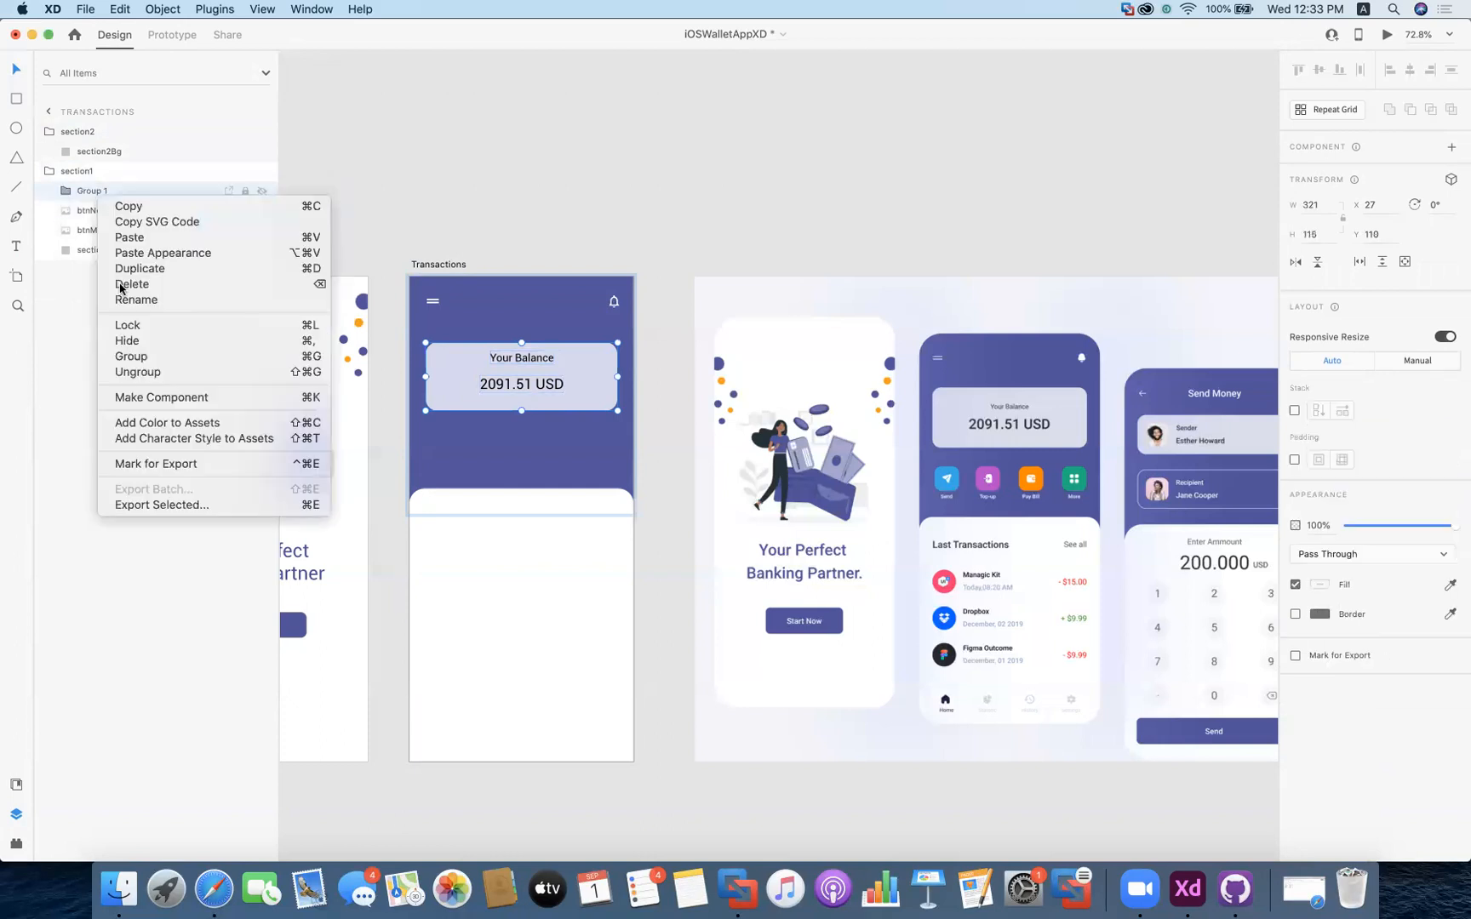
left_click(141, 307)
type("sectionBalance")
key("Return")
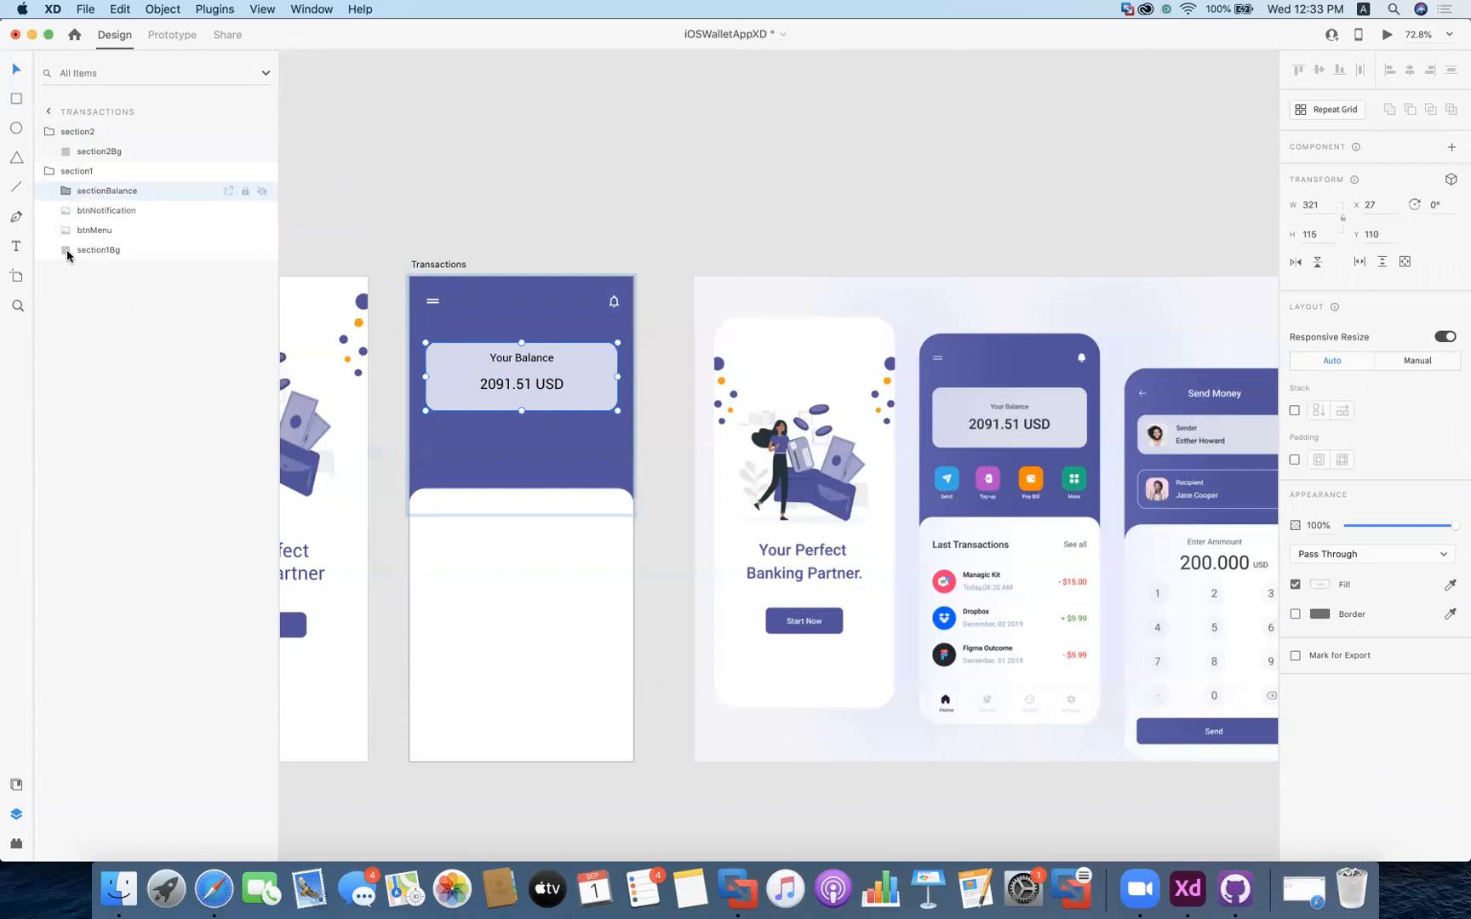
Group the btnNotification and btnMenu layers inside section1
left_click(99, 213)
left_click(98, 231, "shift")
right_click(100, 234)
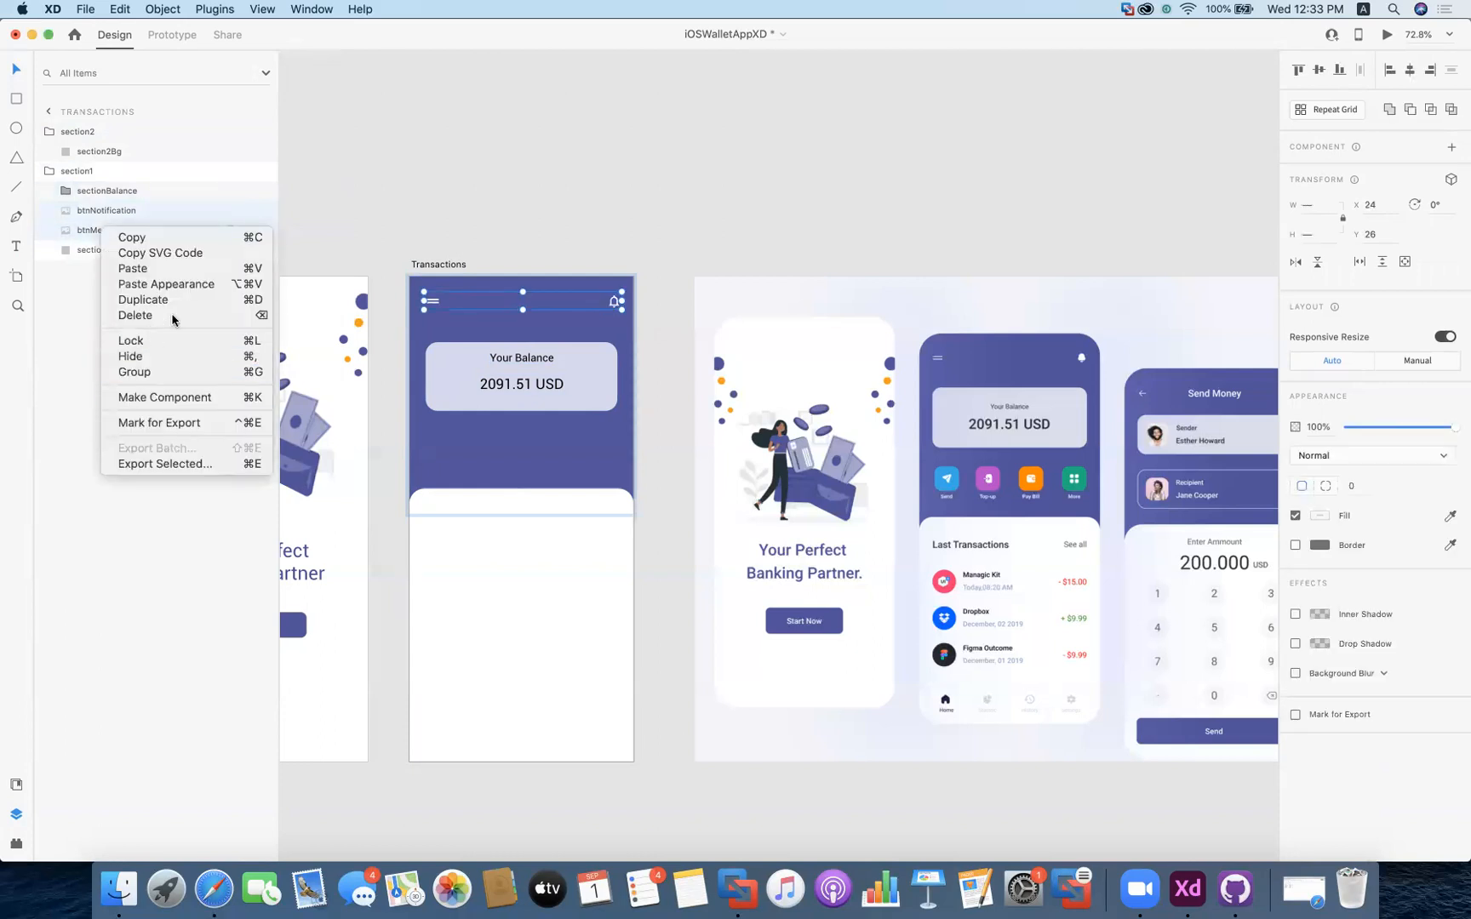
left_click(146, 373)
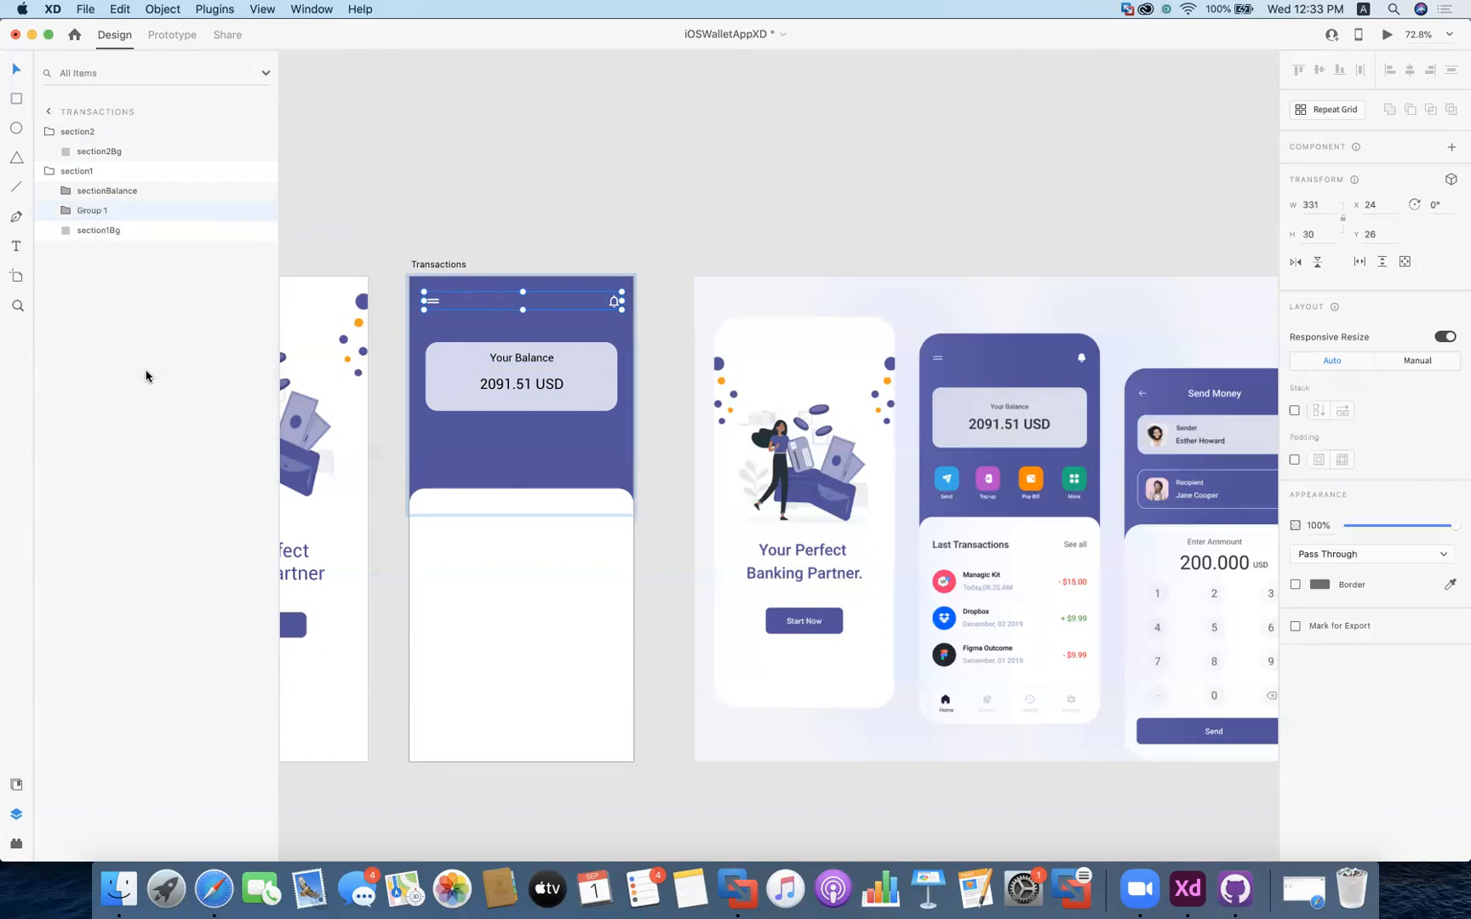
Rename the group holding the notification and menu icons as sectionMenu
right_click(112, 209)
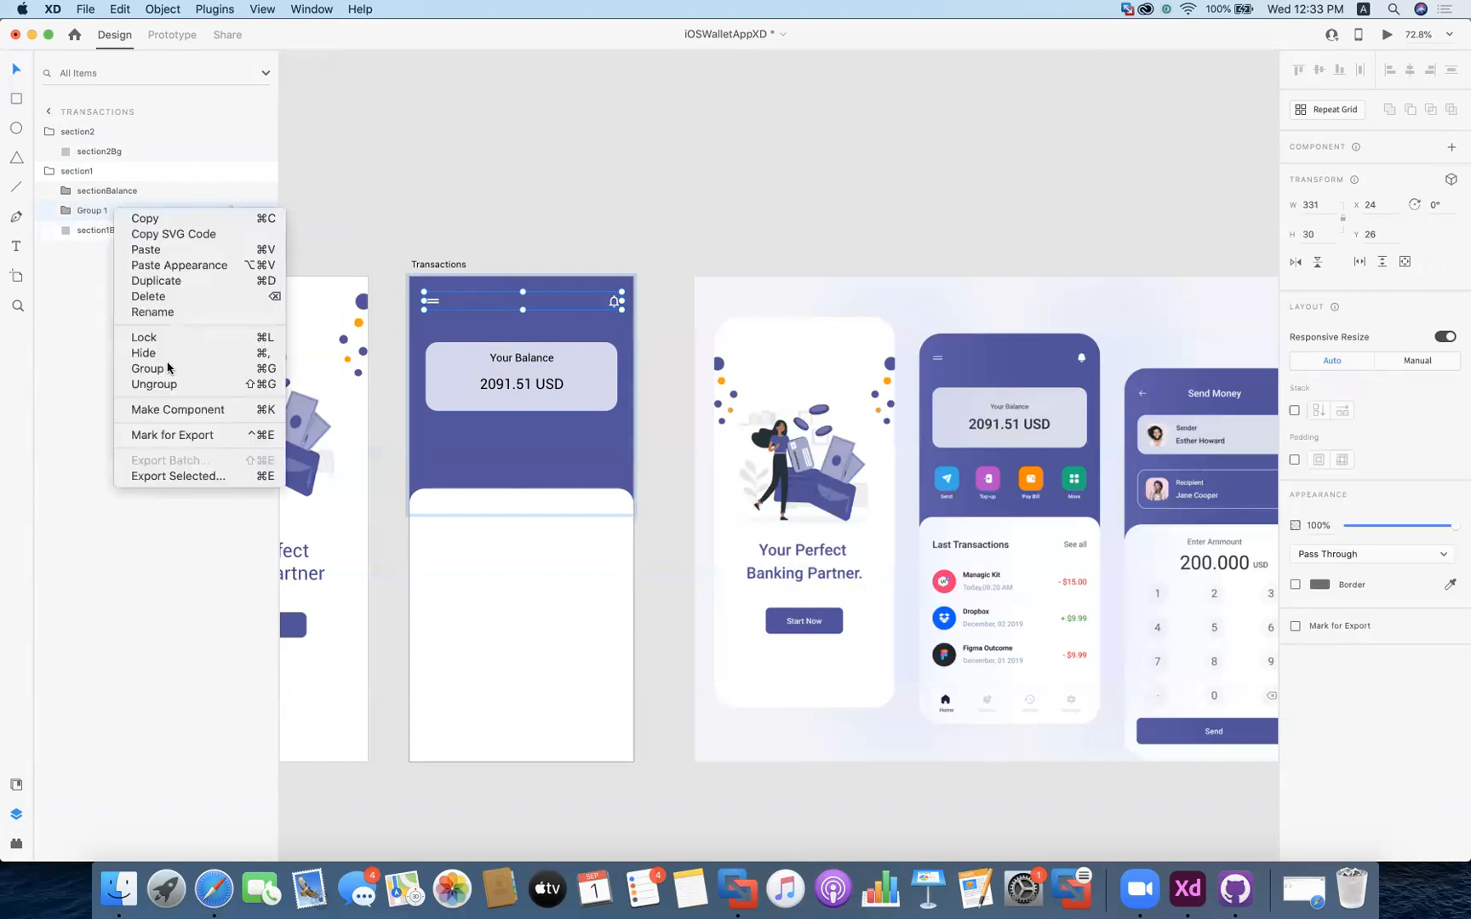
left_click(152, 312)
type("sectionMenu")
key("Return")
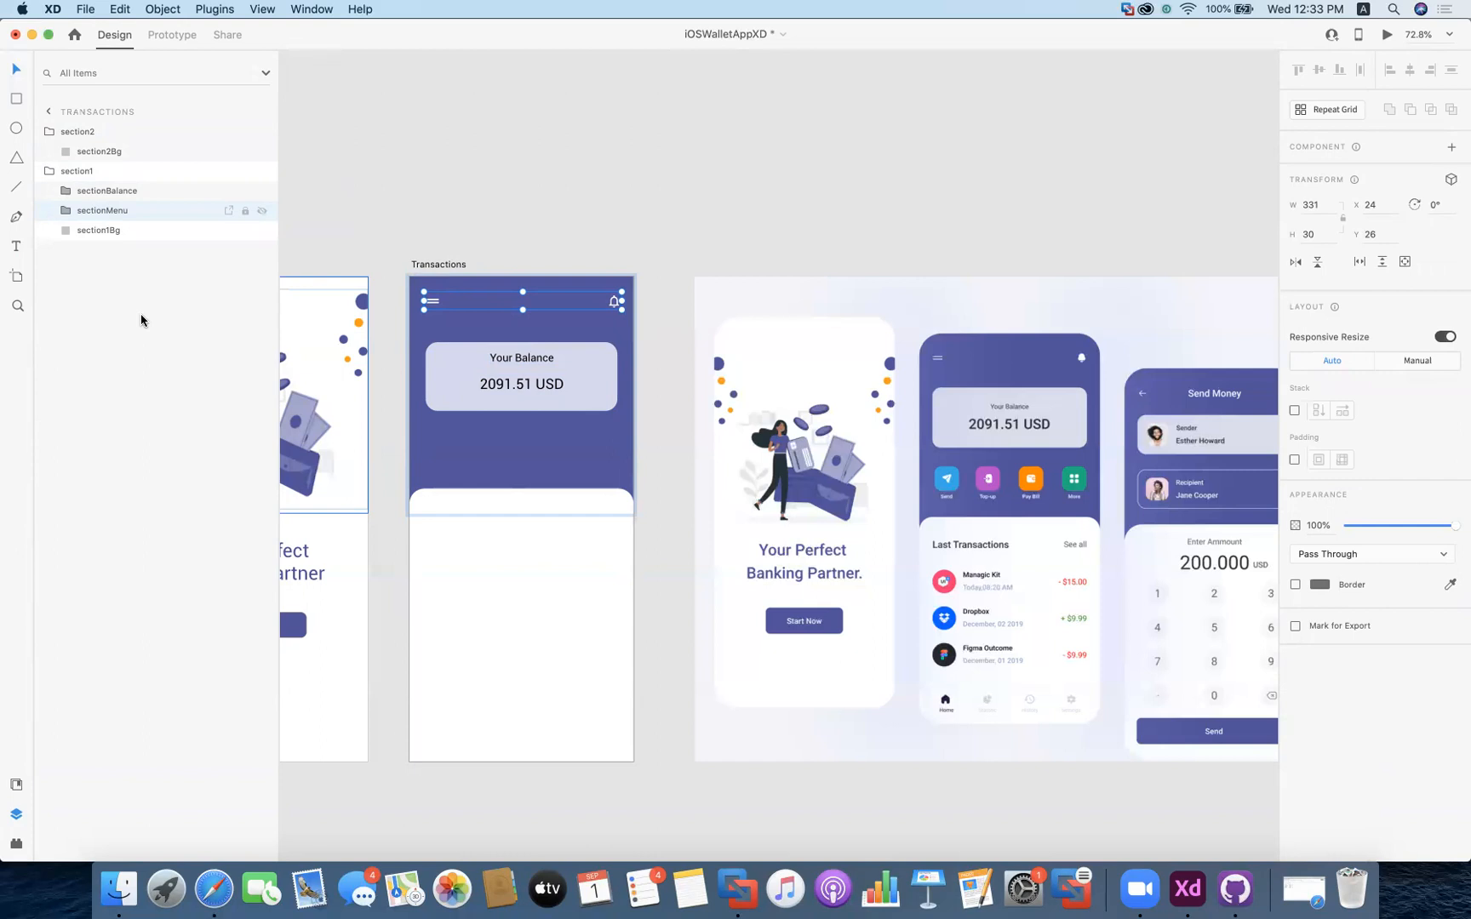
key("Escape")
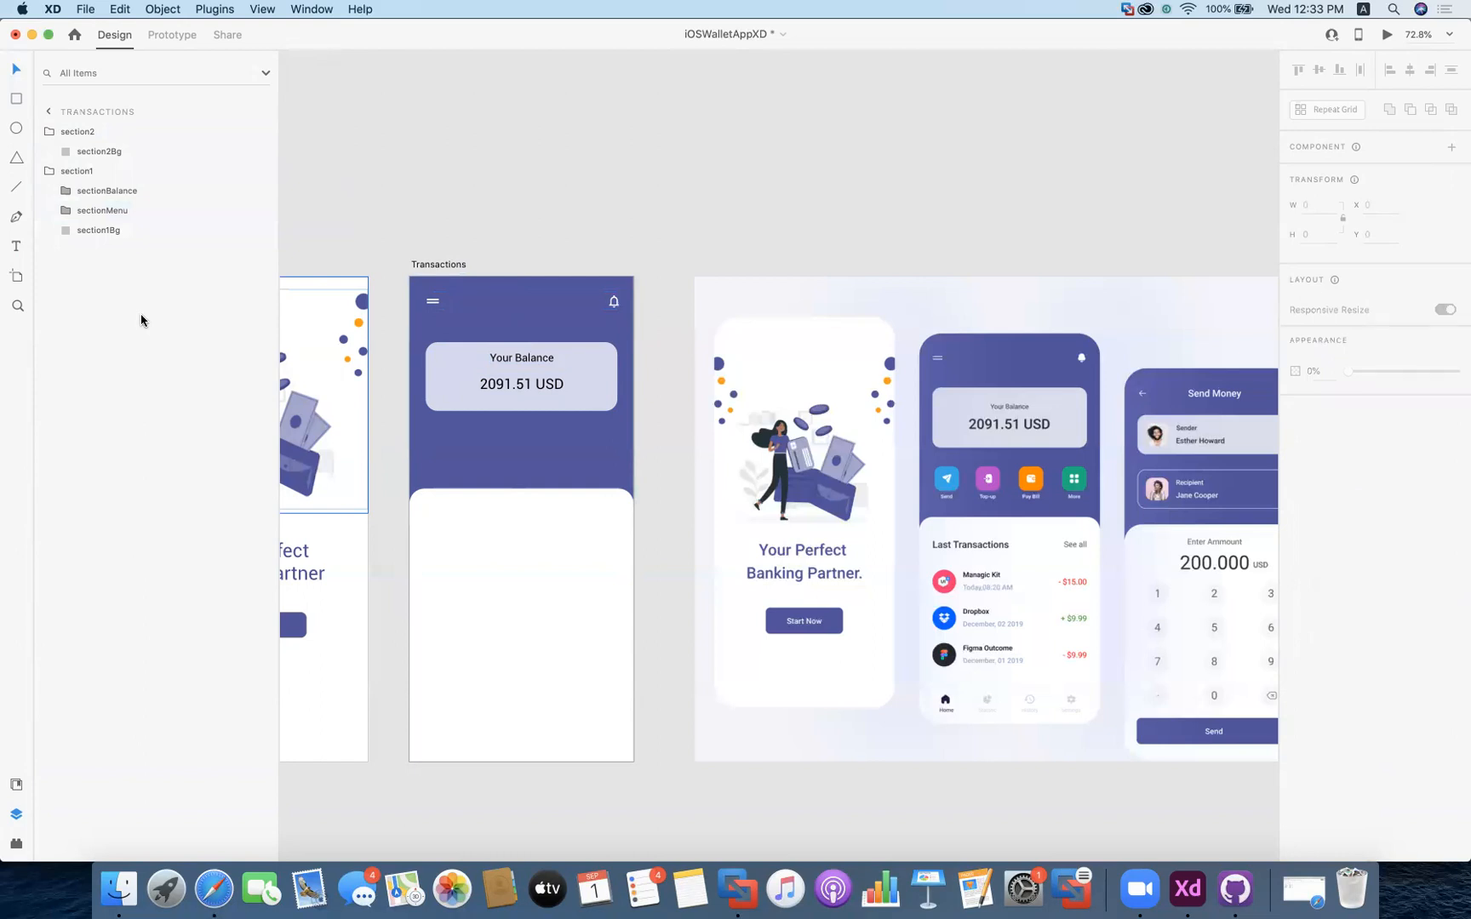
Draw a square about 50 by 51 beneath the balance card near its left edge and set its corner radius to 10
left_click(16, 99)
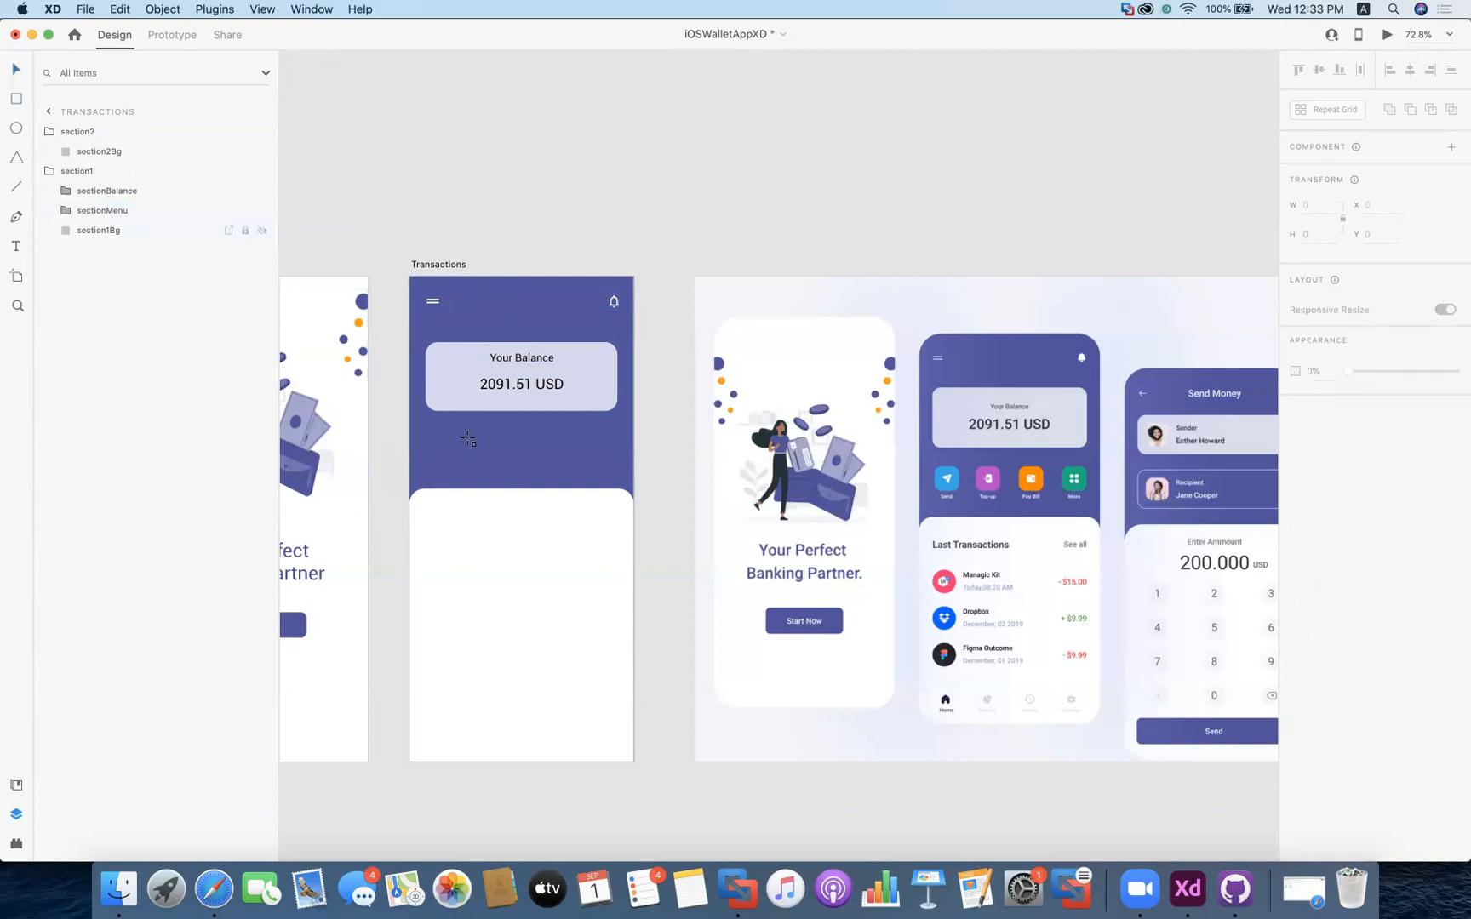
left_click_drag(428, 434, 458, 465)
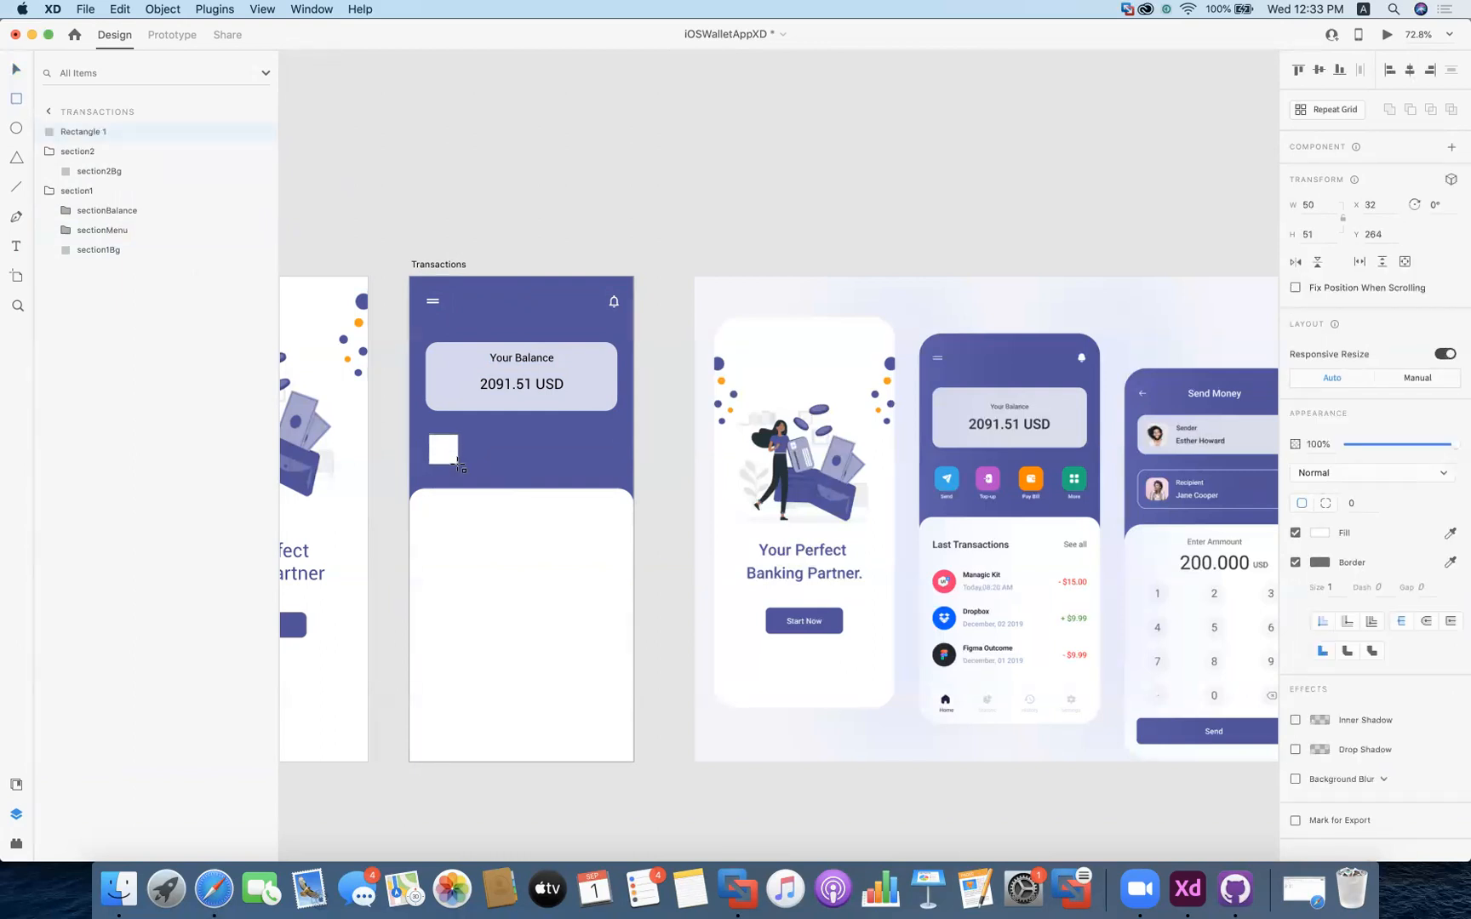
left_click(1352, 503)
type("20")
key("Return")
left_click(1362, 503)
key("BackSpace")
type("10")
key("Return")
Fill the rounded square with the blue sampled from the reference design's Send icon and remove its border
left_click(1450, 533)
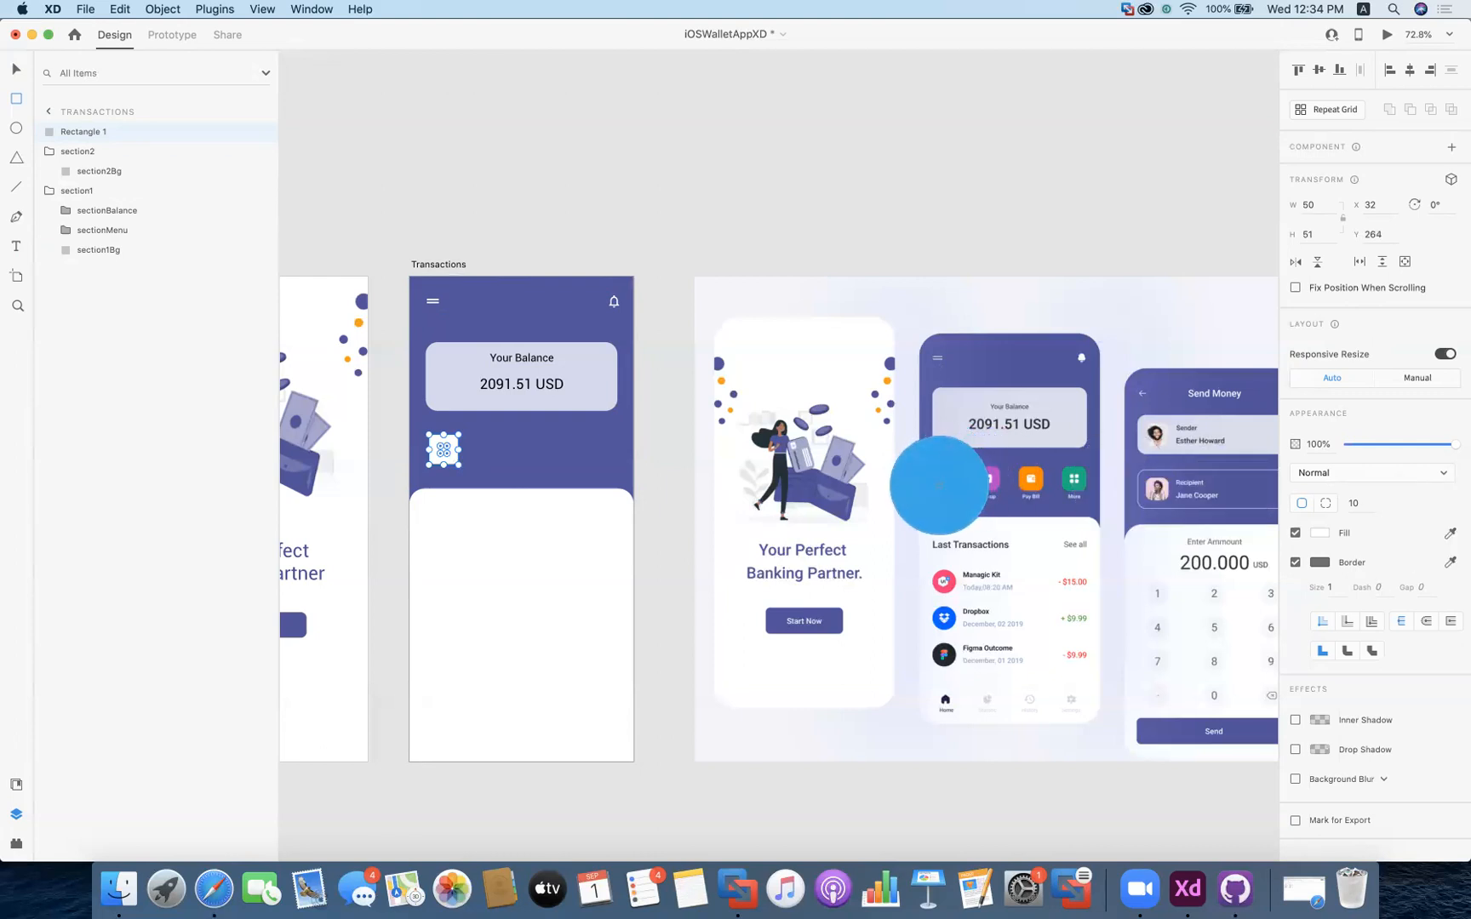
left_click(939, 486)
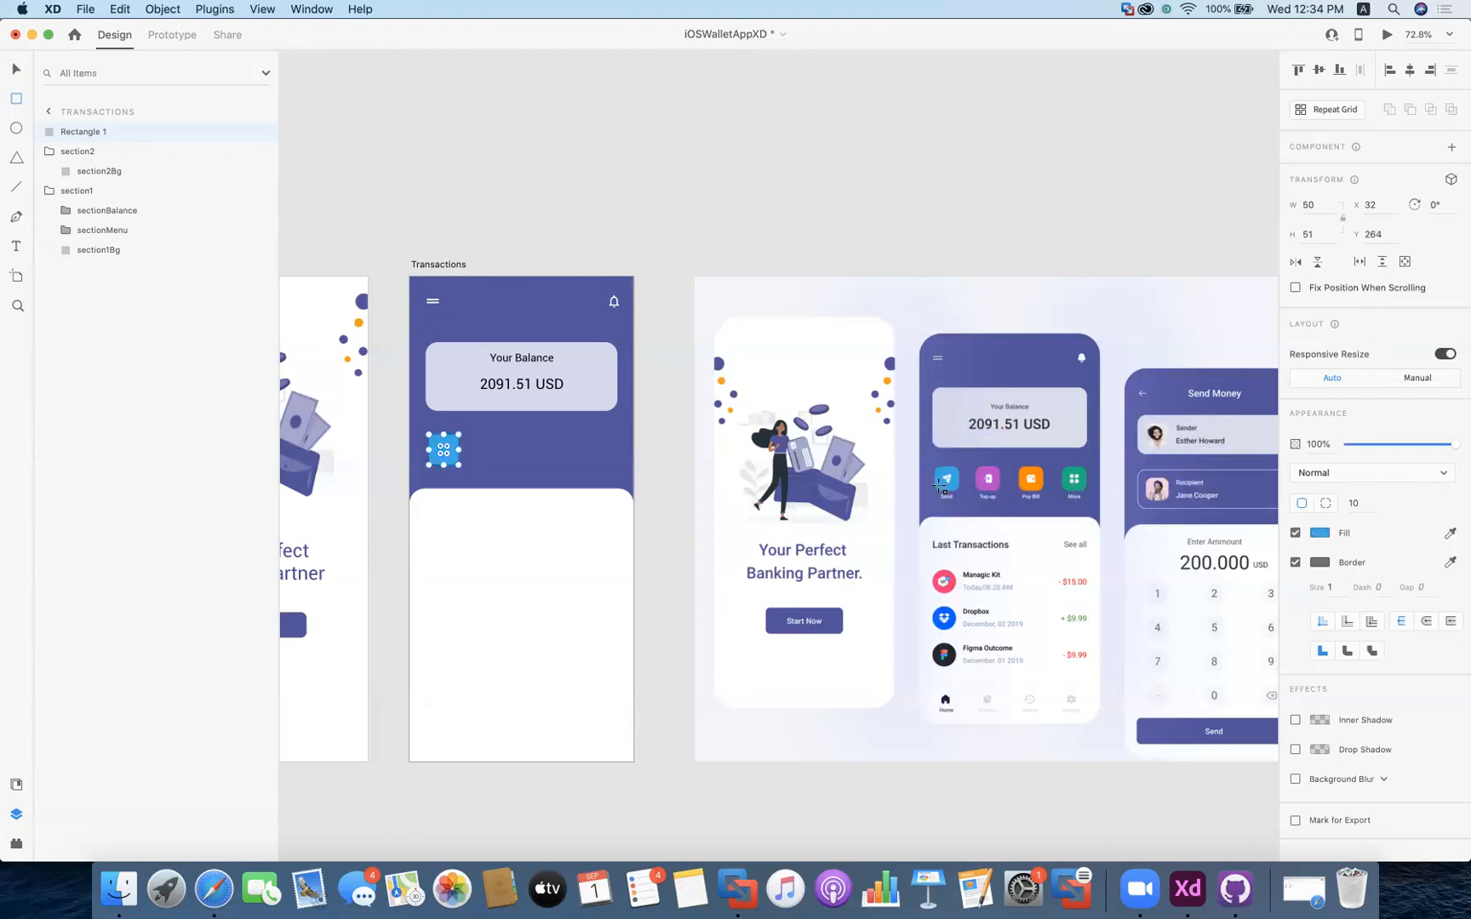
left_click(1296, 562)
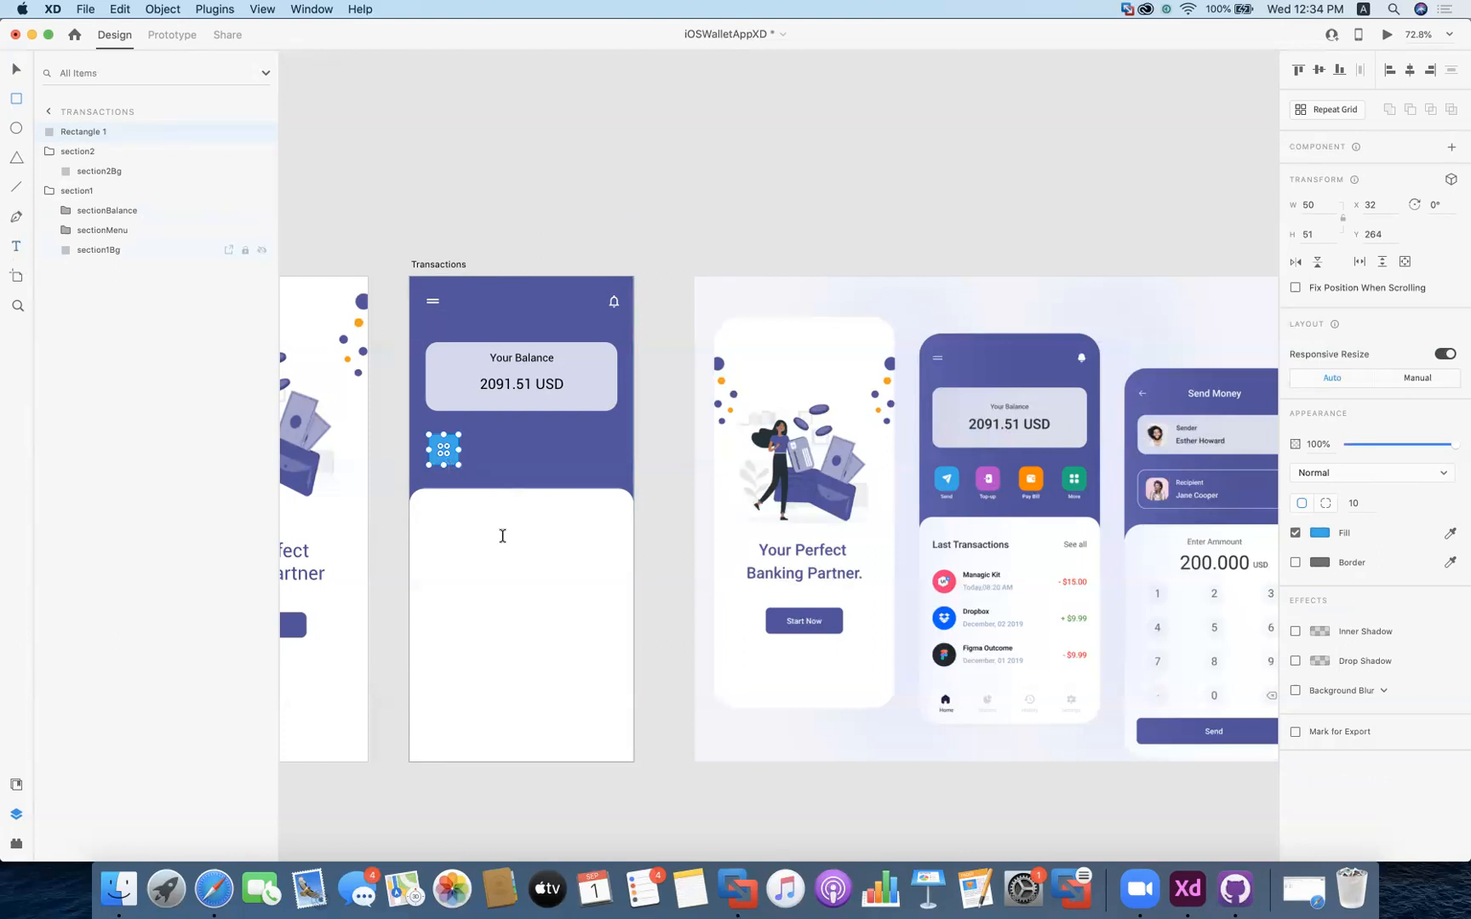
Add the text Send beneath the blue square and set its font size to 14
left_click(442, 477)
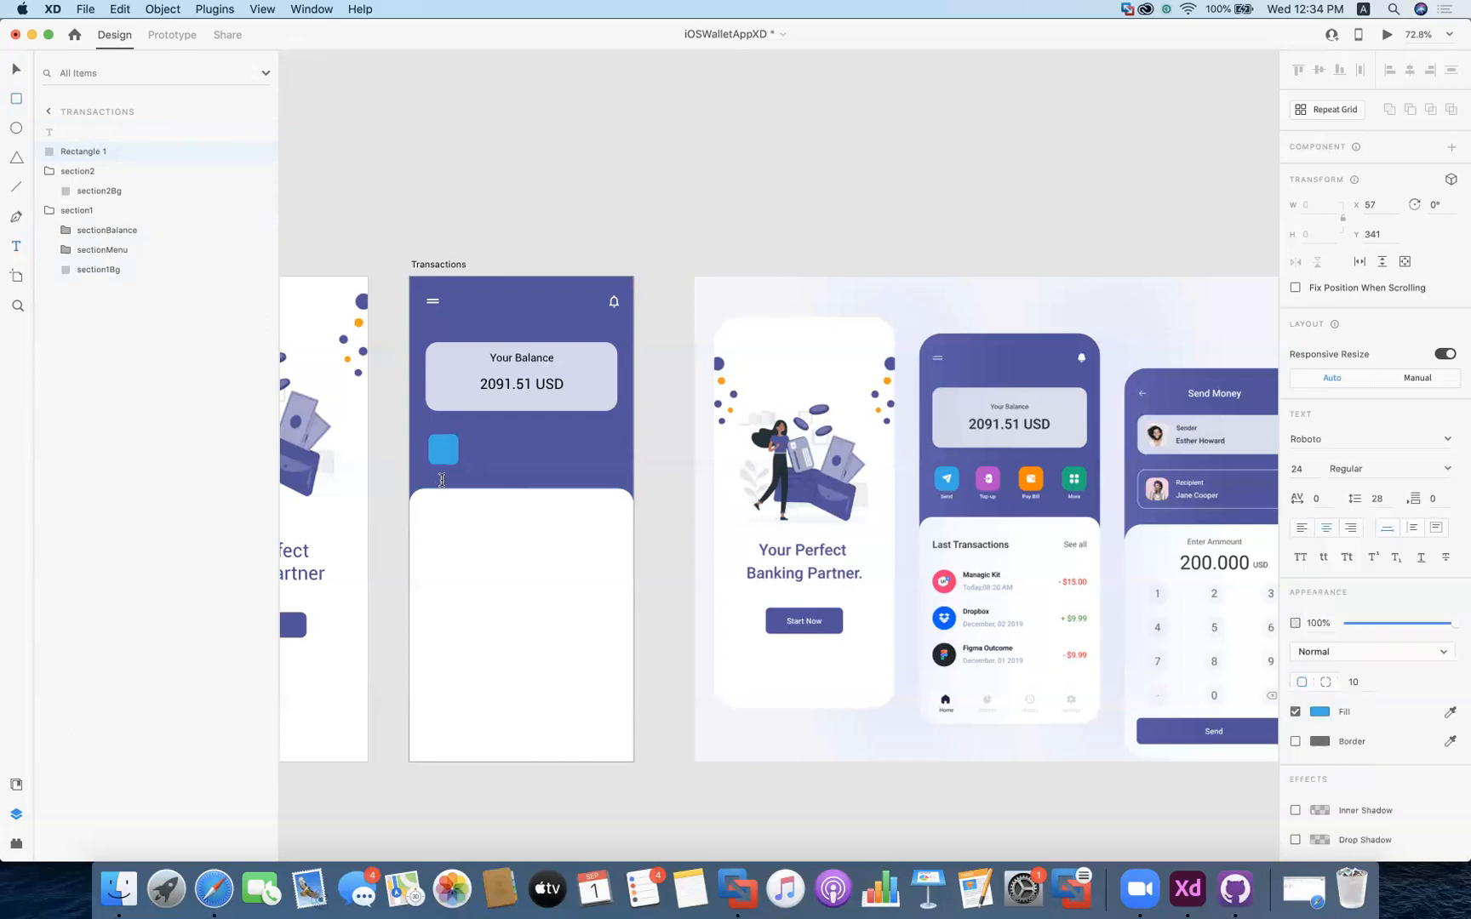
type("Send")
key("super+a")
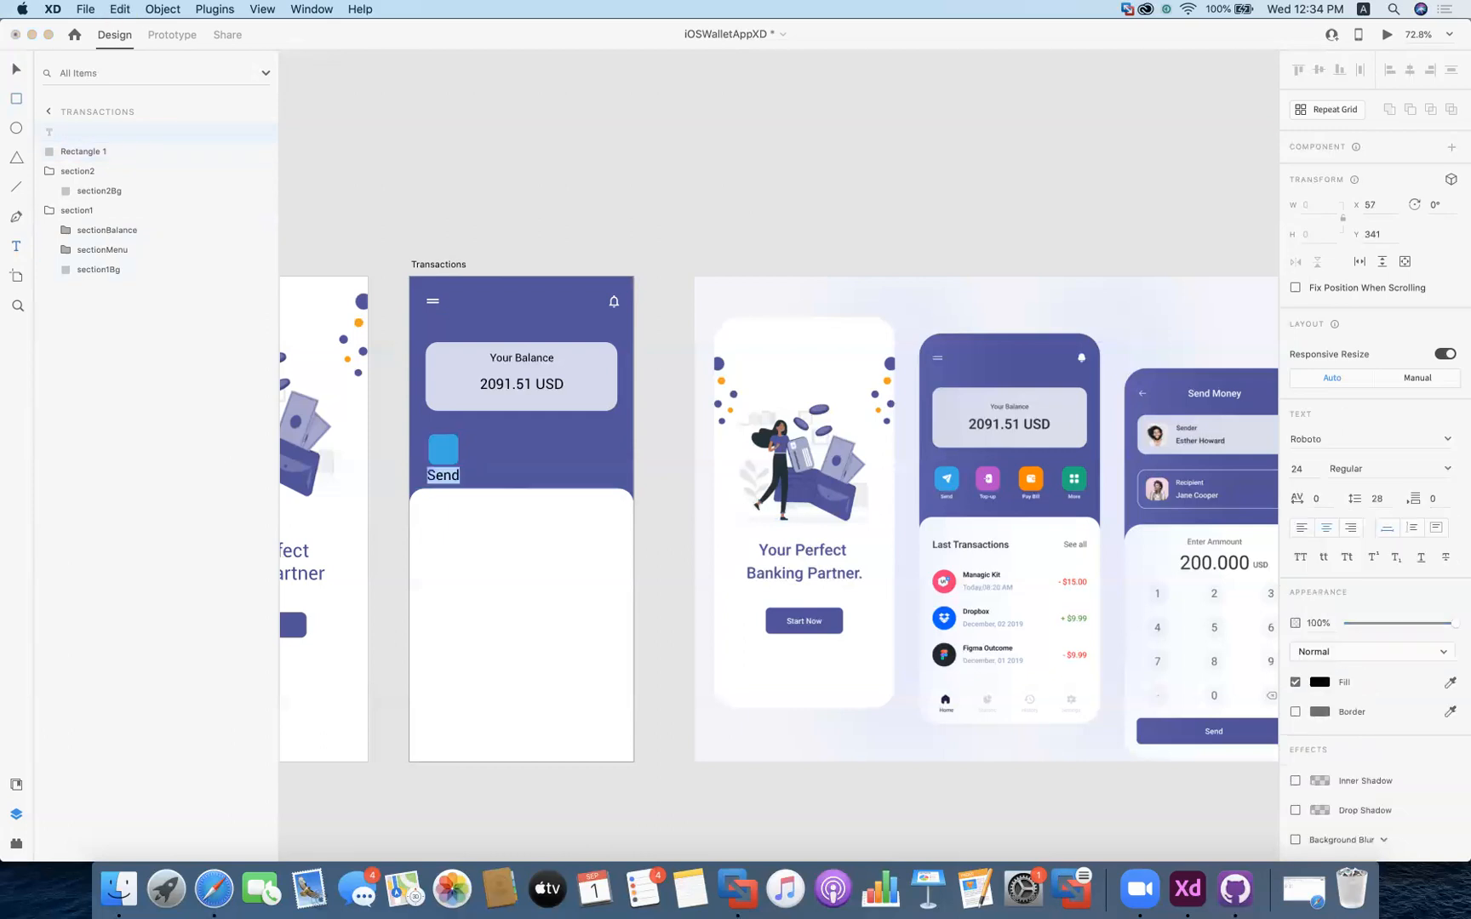
left_click(1304, 470)
key("BackSpace")
key("Return")
left_click(1302, 471)
key("BackSpace")
type("14")
key("Return")
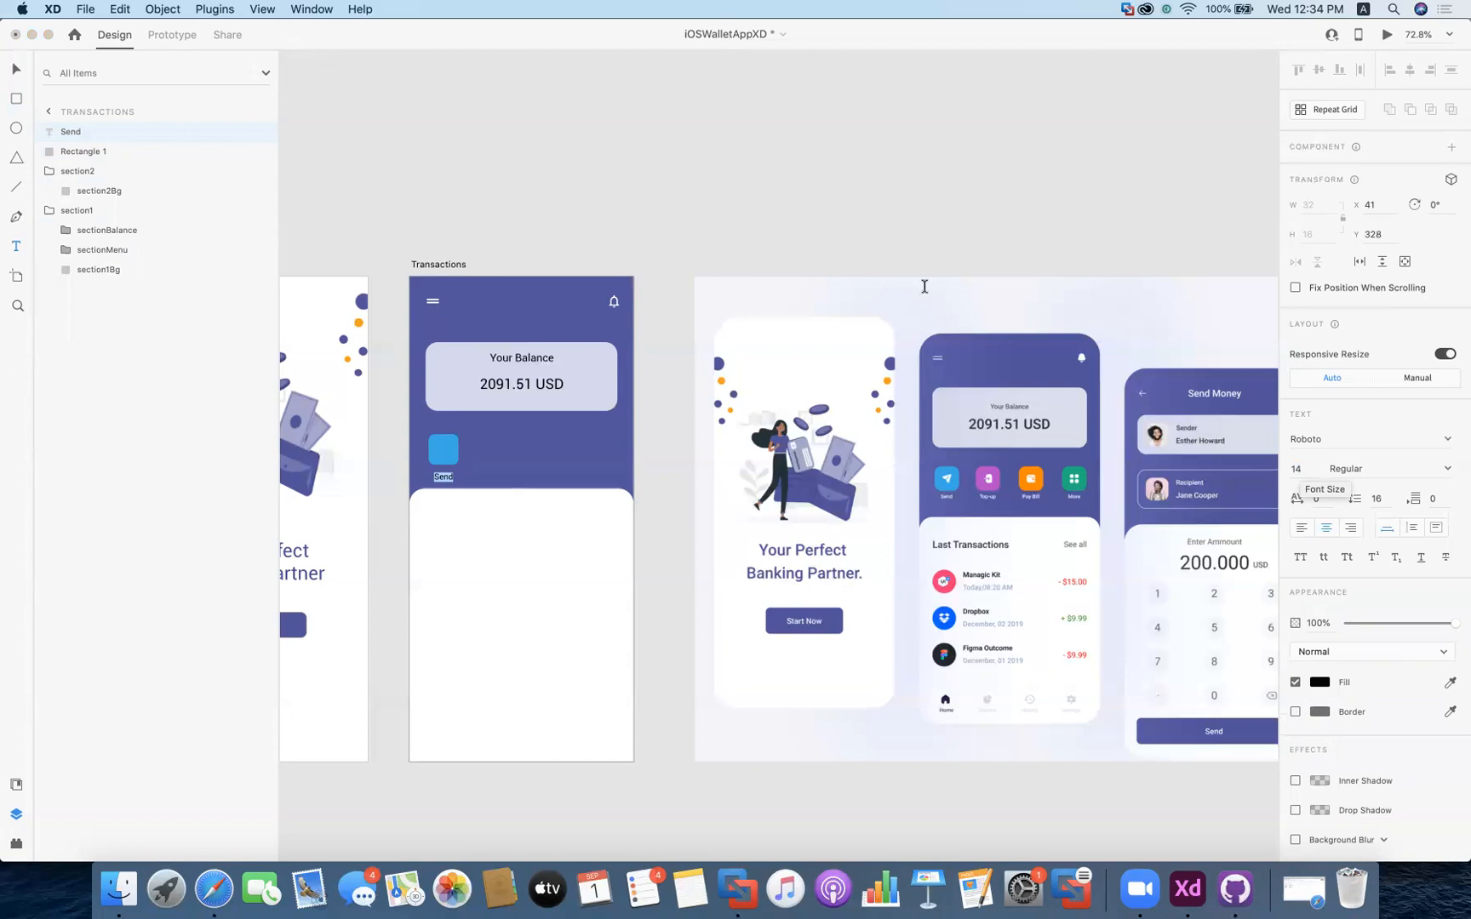
Change the Send label's fill to white and move it up closer to the blue square, at Y 321
left_click(859, 212)
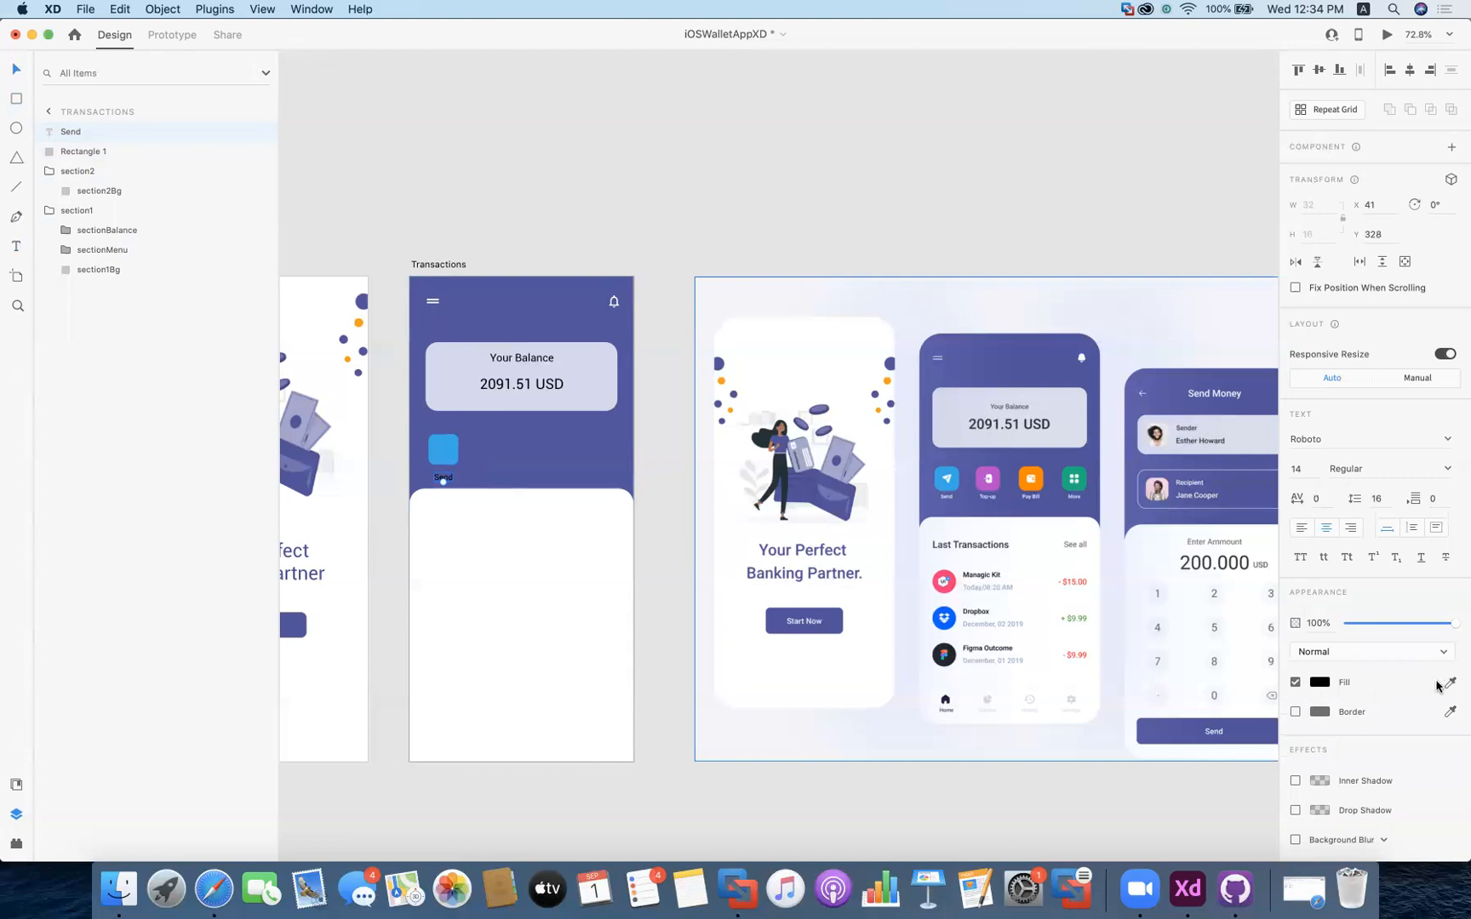
left_click(1318, 682)
left_click_drag(1124, 721, 1121, 592)
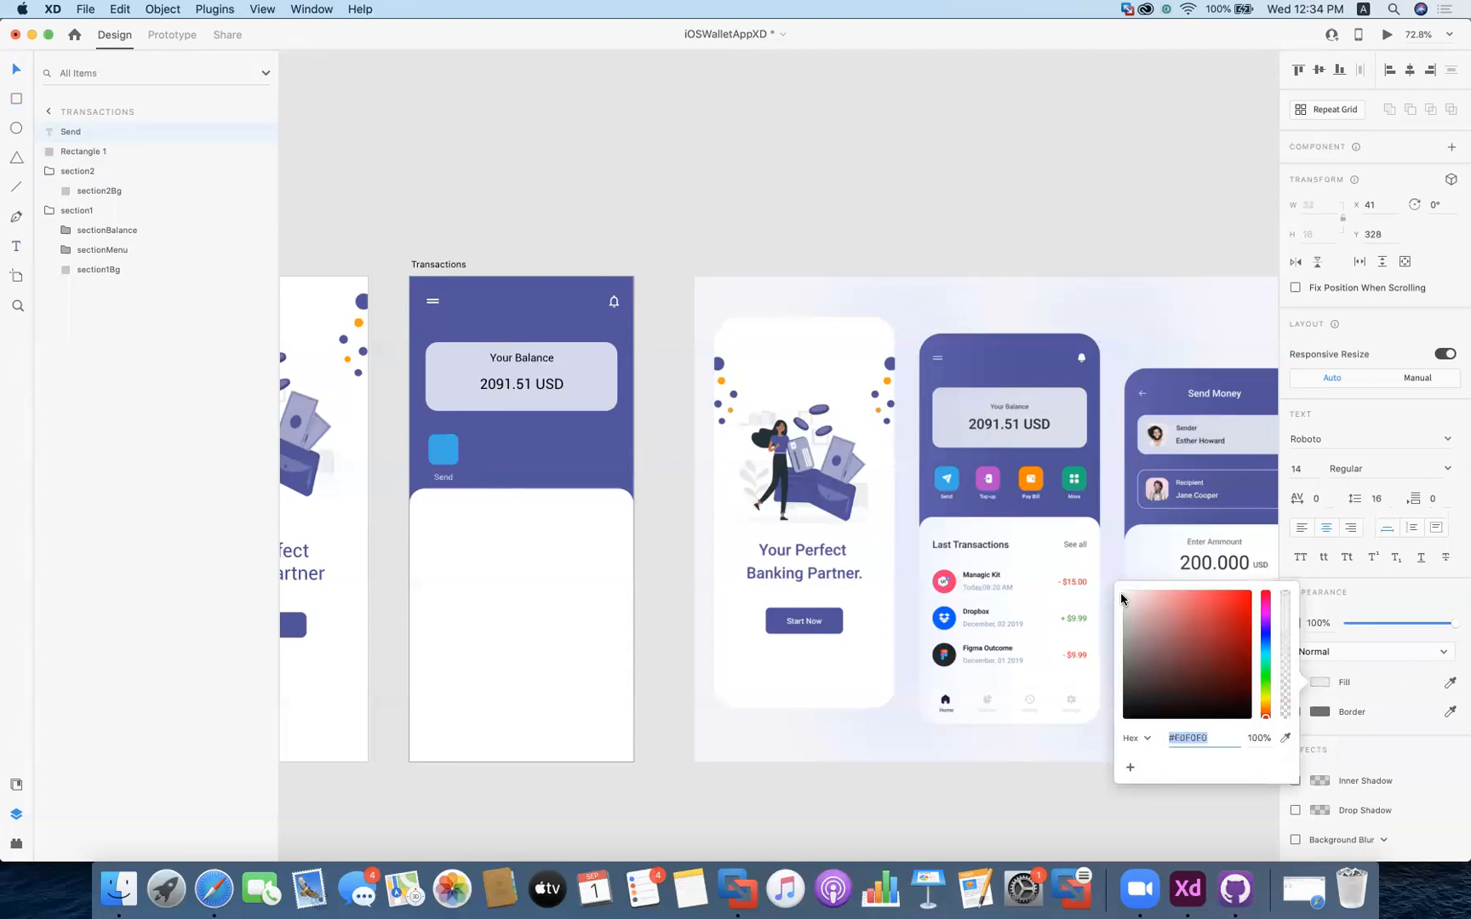
left_click(503, 459)
left_click(439, 479)
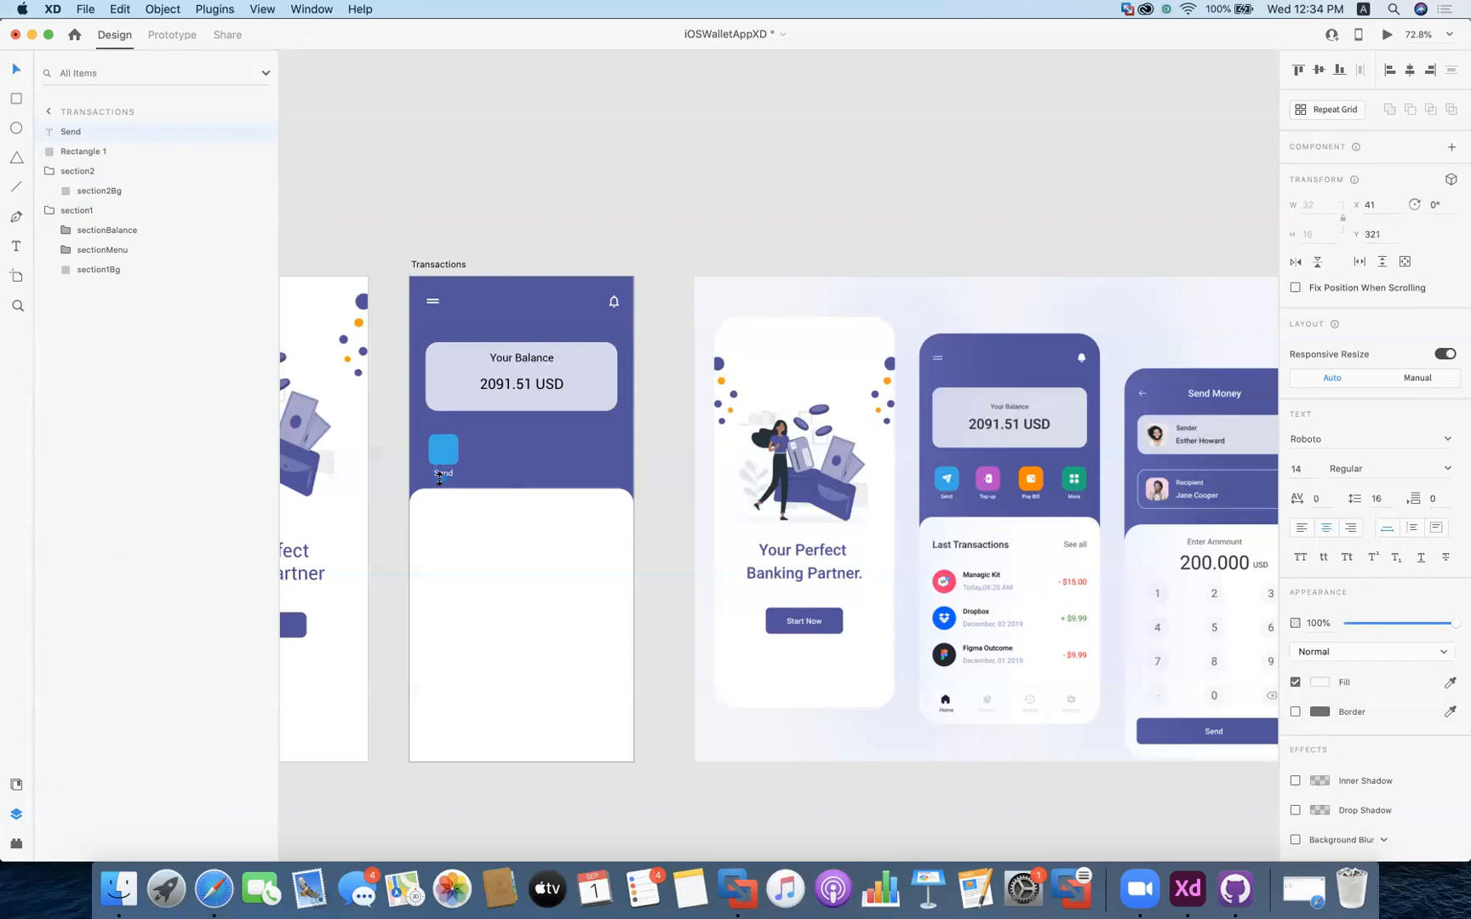
left_click(521, 444)
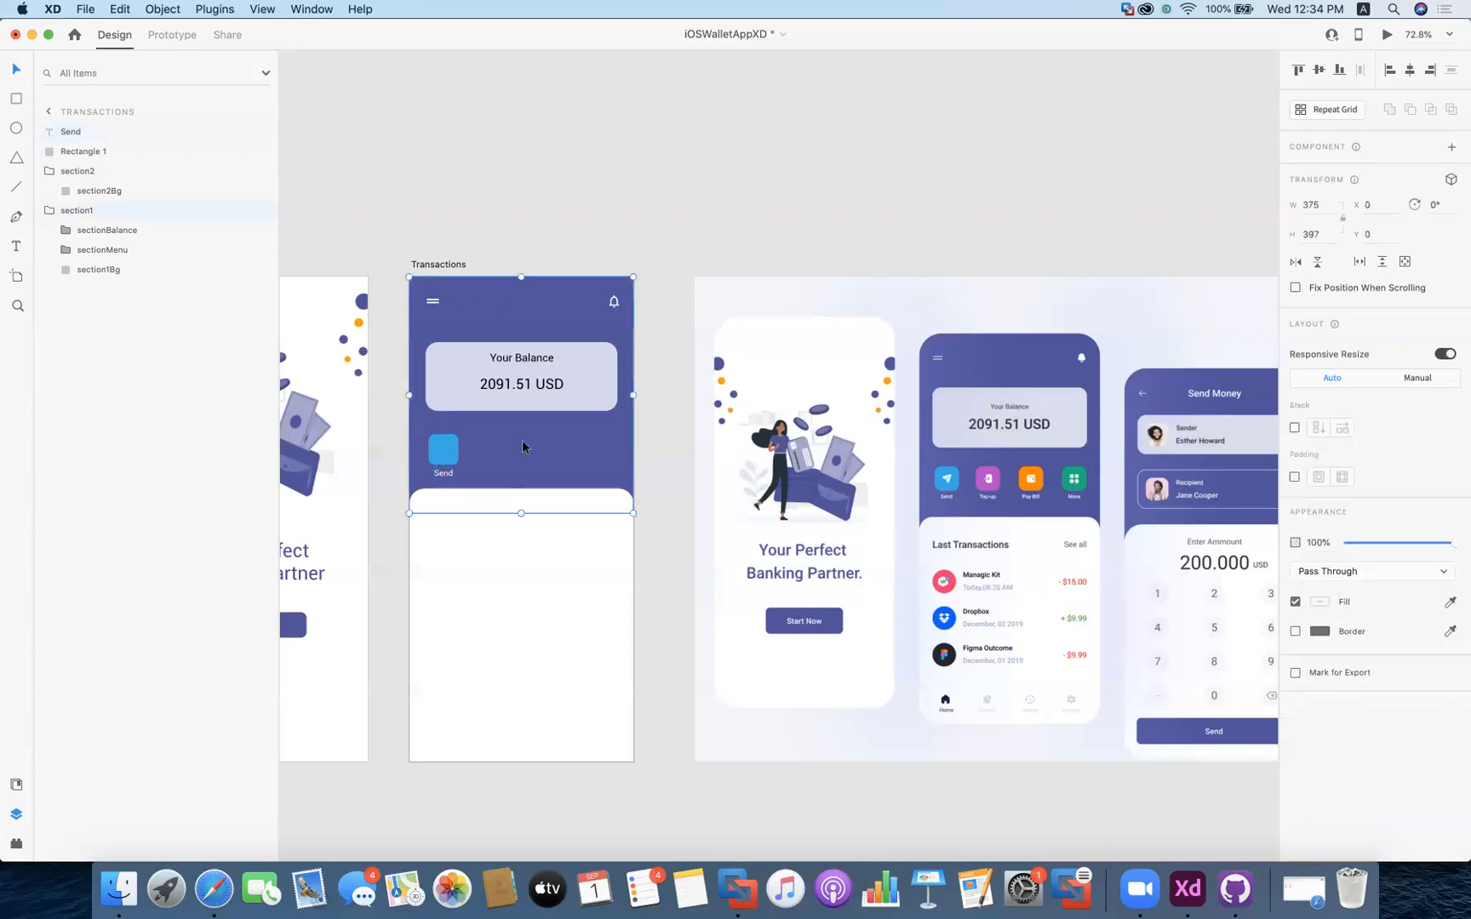
Group the blue rounded square with its Send label
left_click(446, 453)
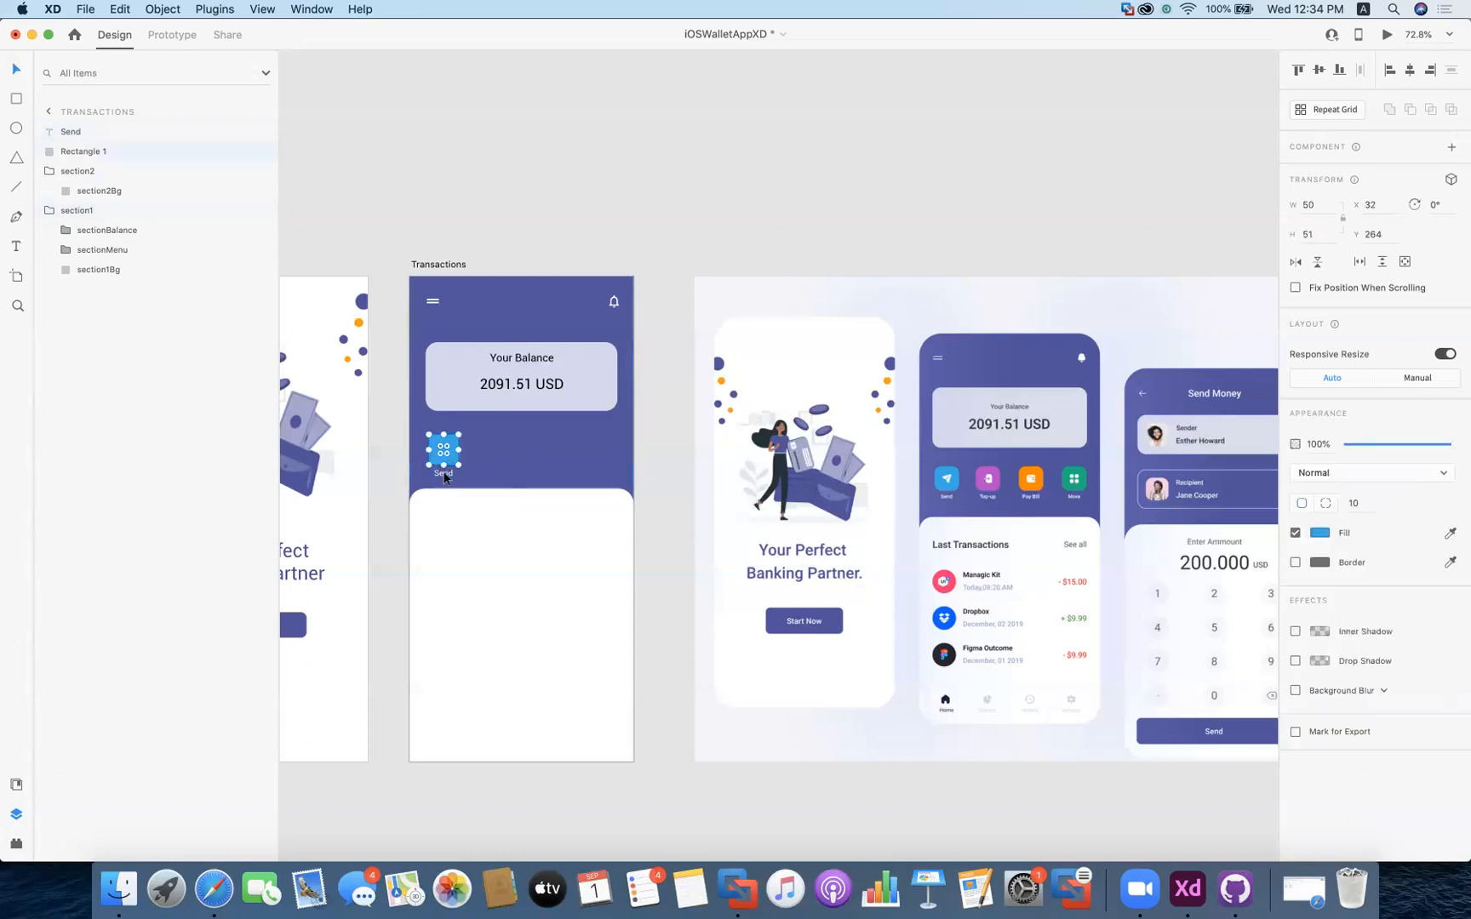
left_click(444, 479, "shift")
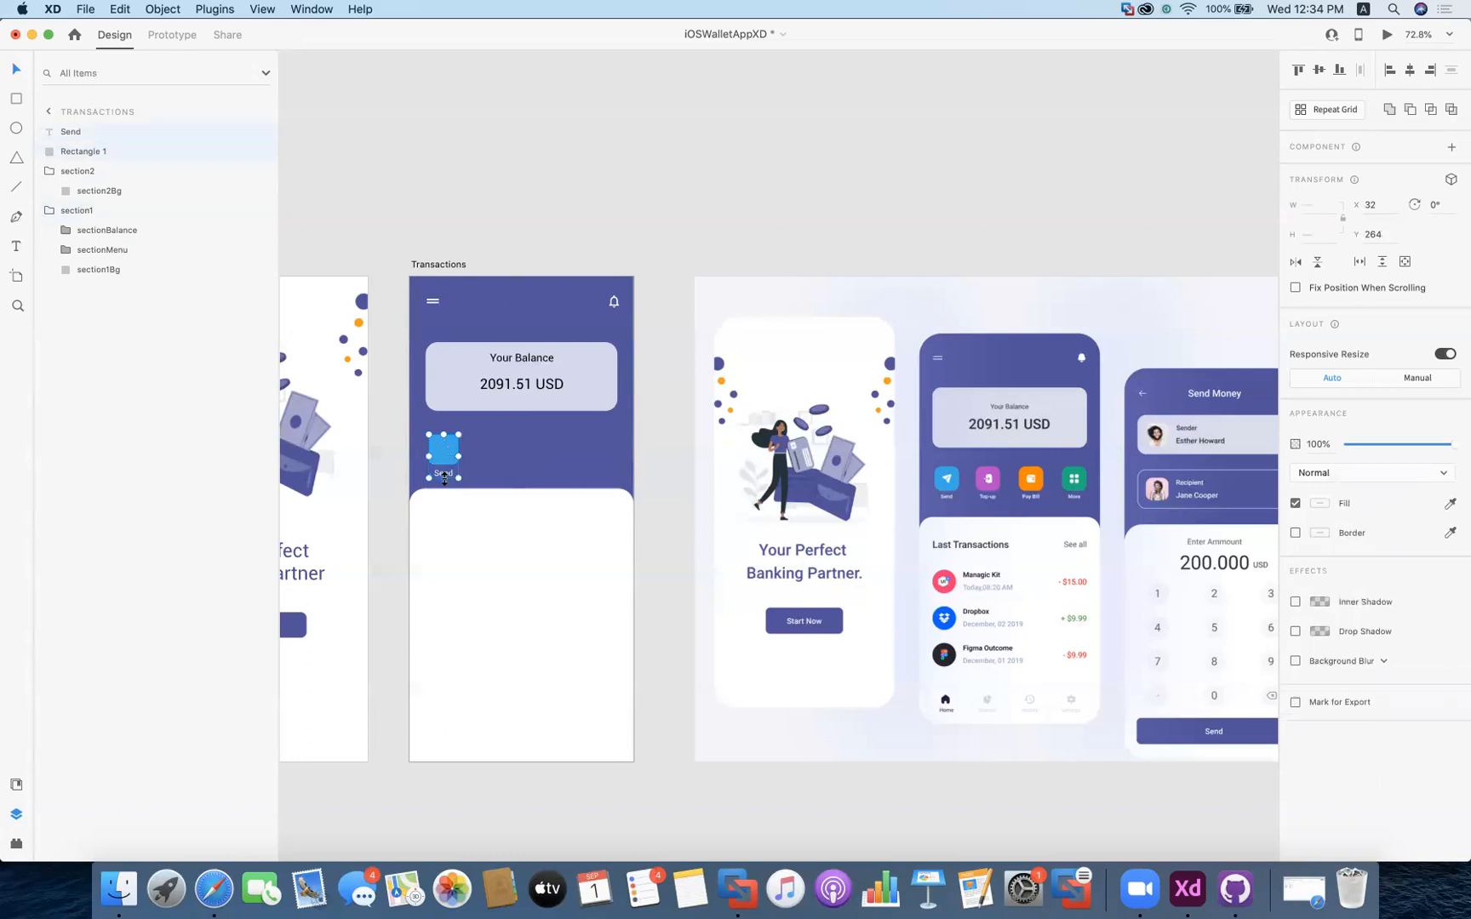
right_click(97, 154)
left_click(162, 294)
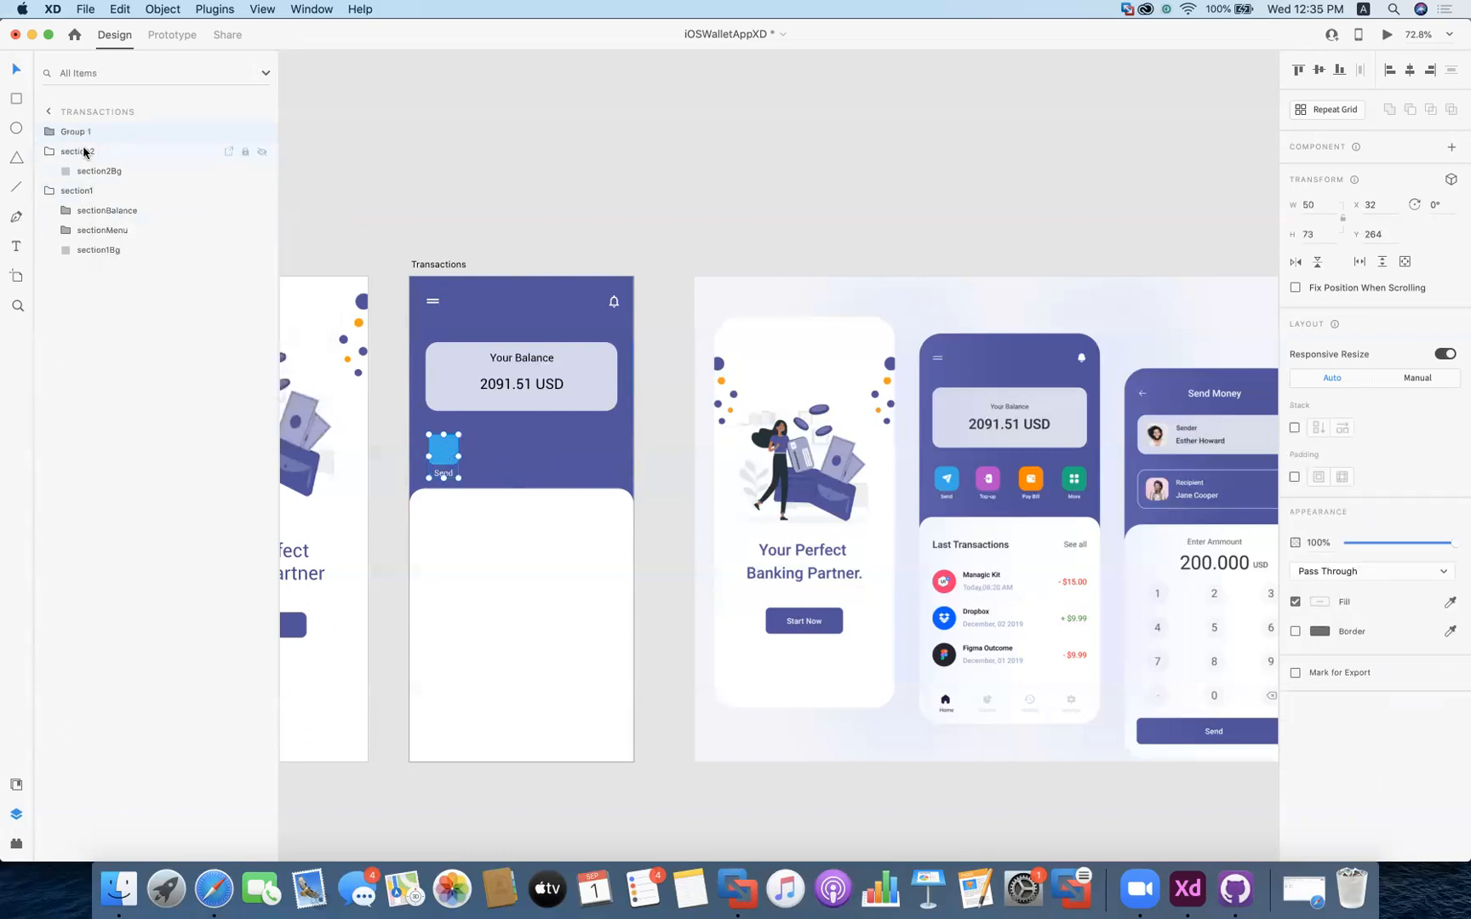
Rename the new group as btnSend, move it into section1 above sectionBalance, and expand it
right_click(83, 132)
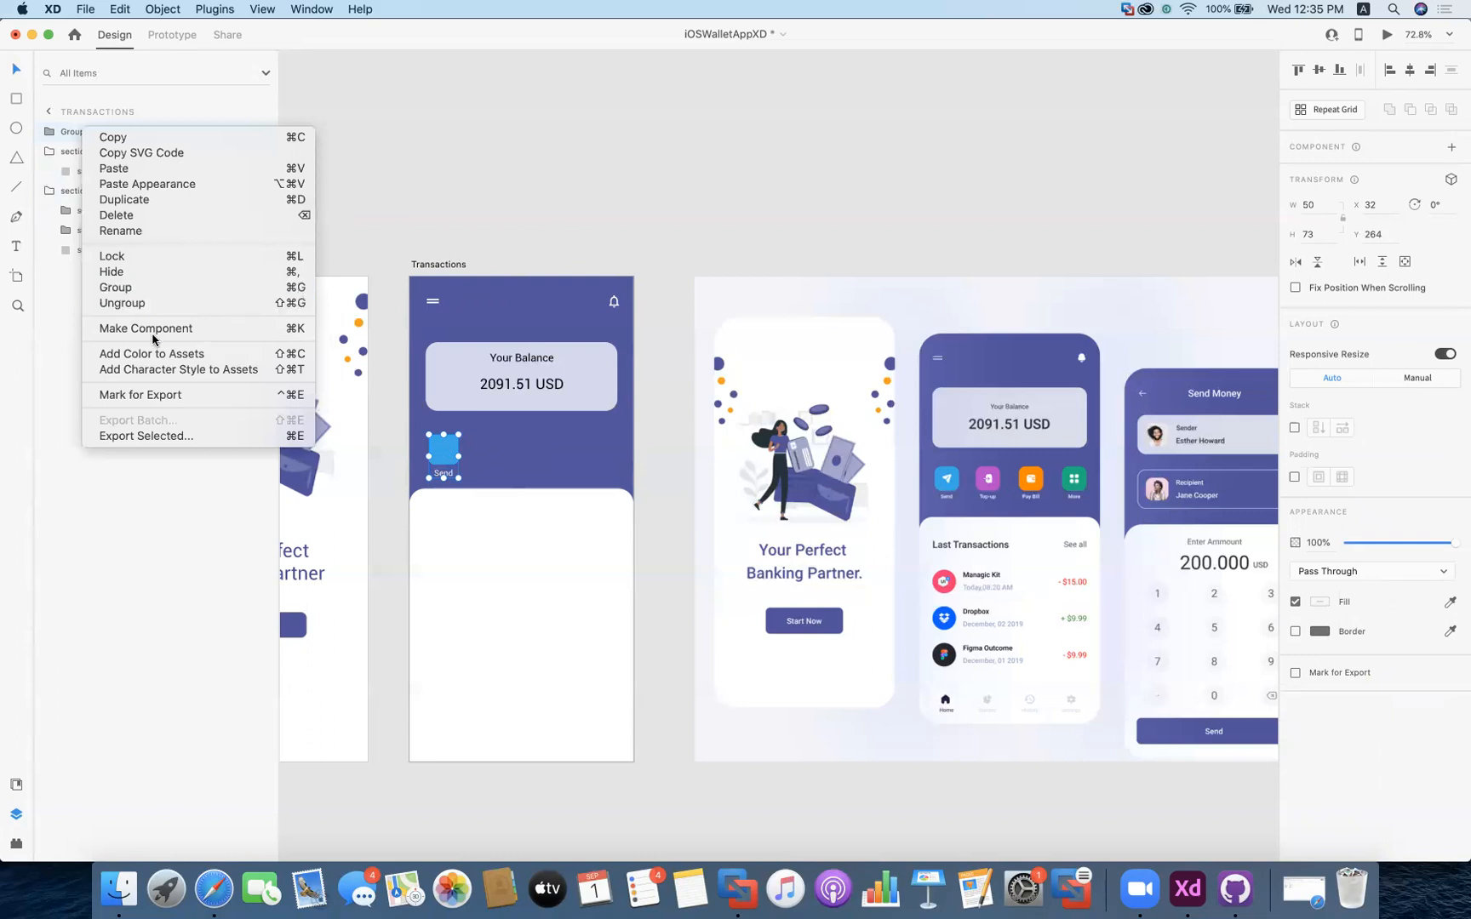
left_click(136, 231)
type("btnSend")
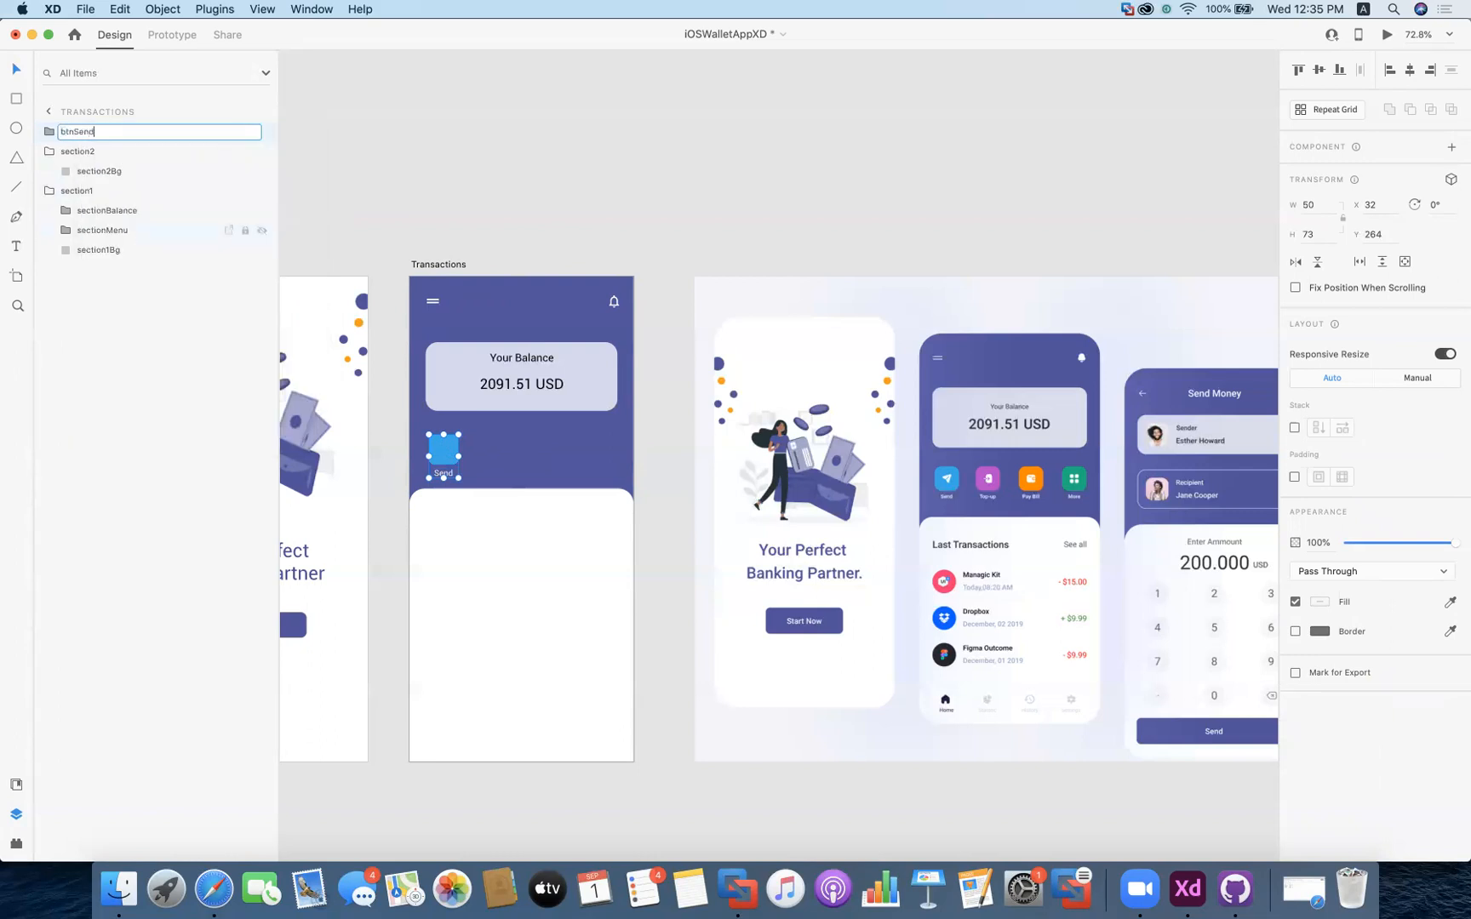
key("Return")
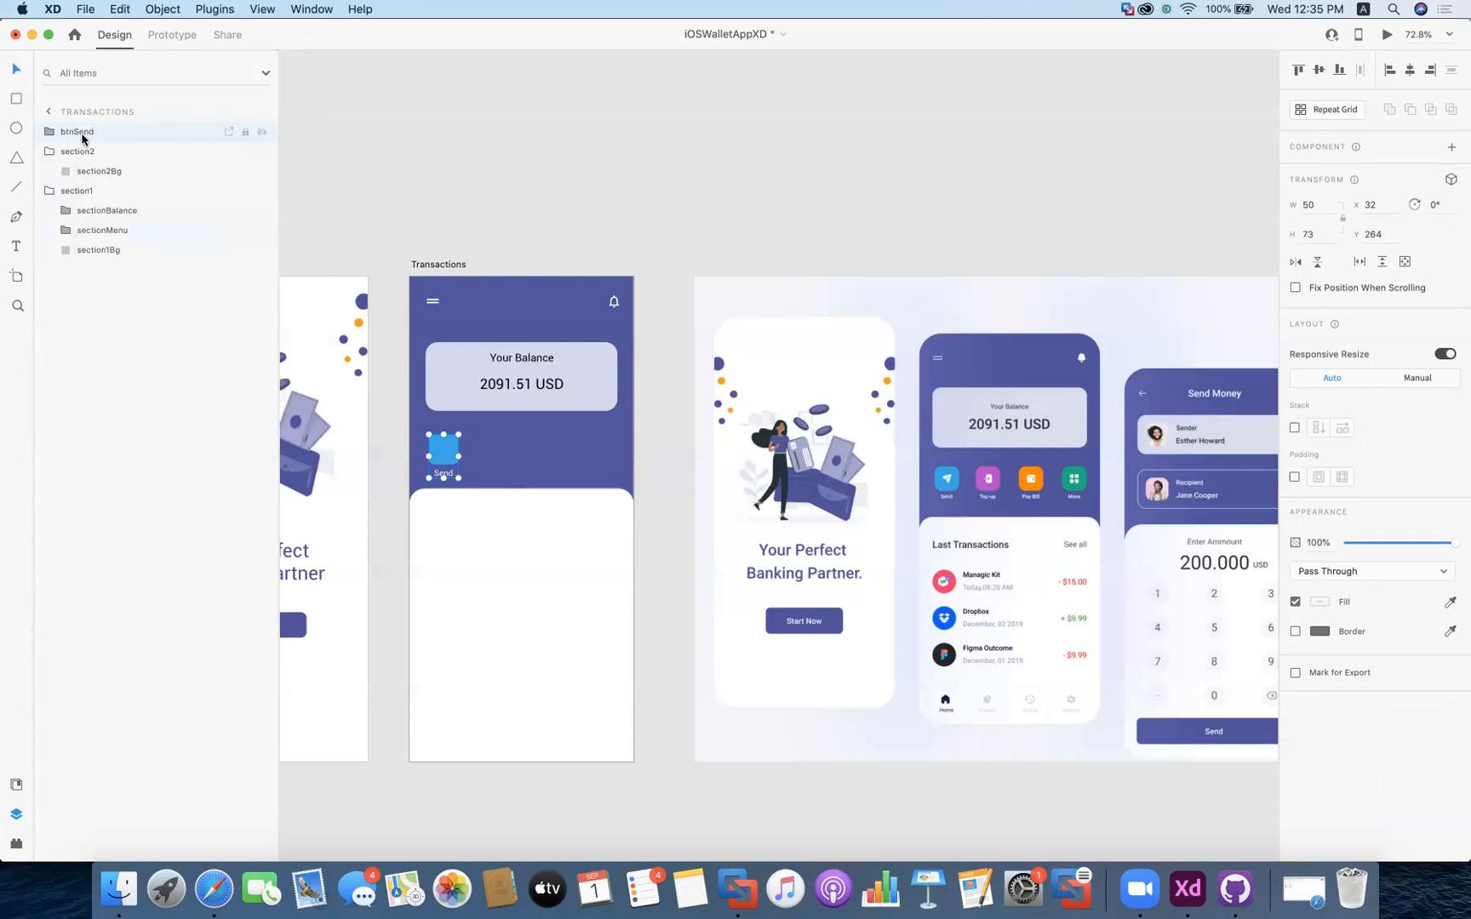
left_click_drag(82, 135, 114, 197)
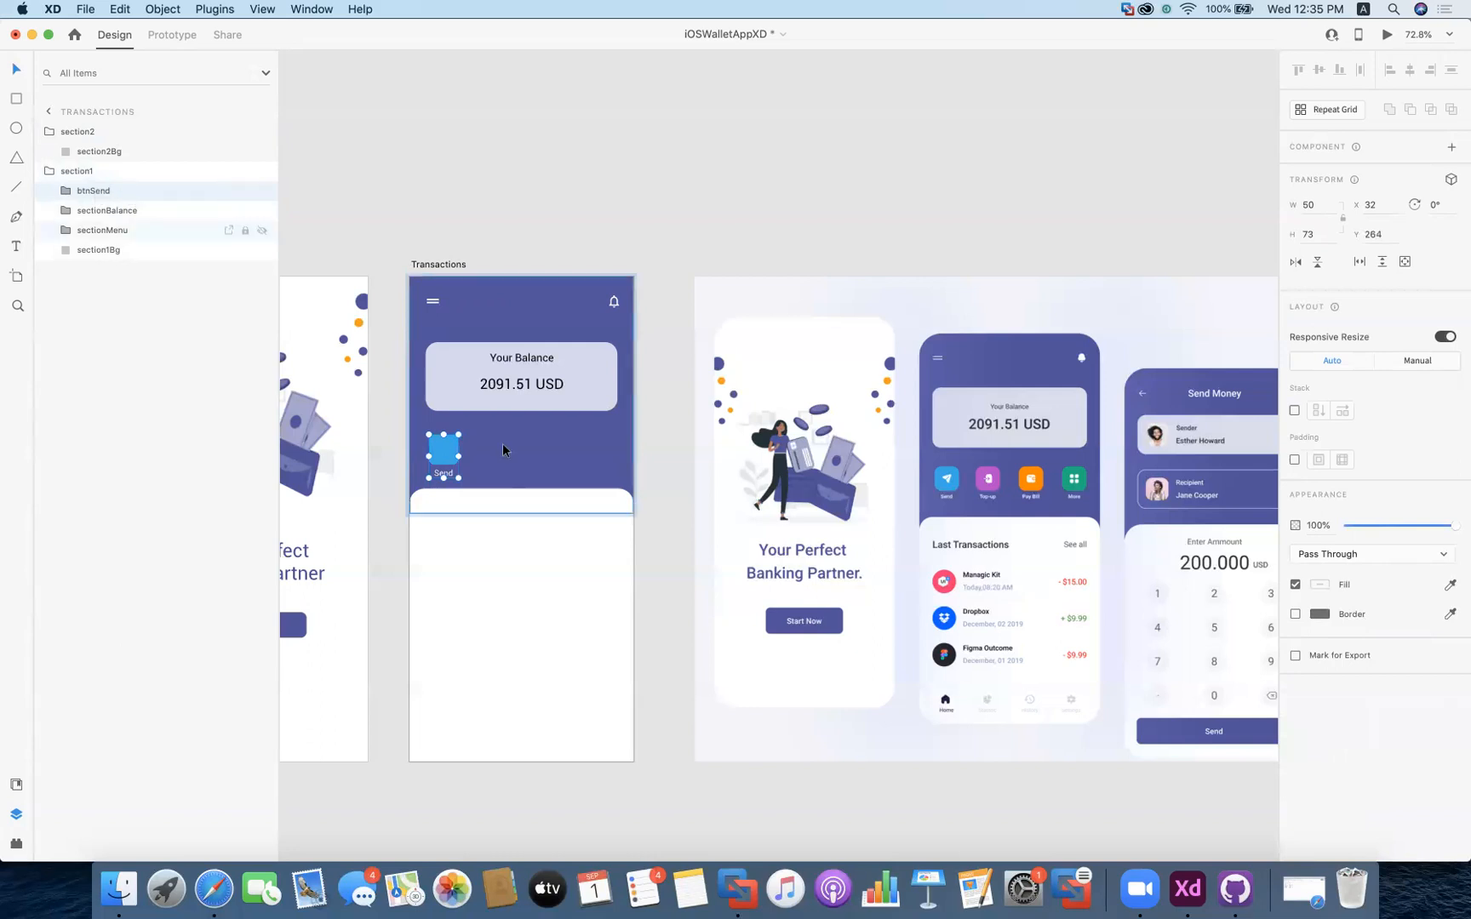
left_click(66, 191)
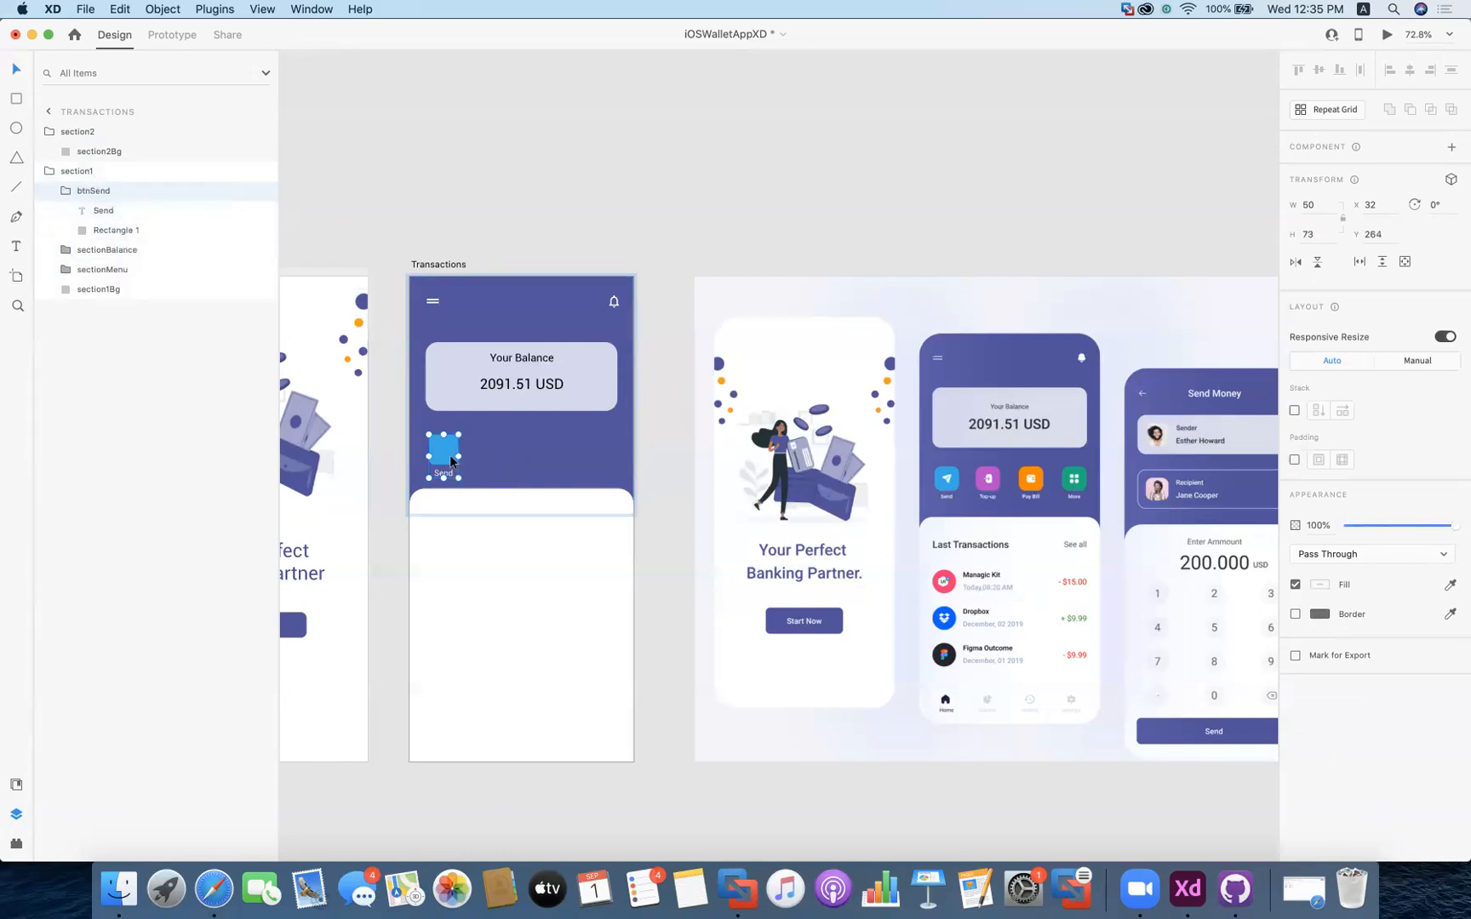
Switch to the Google Fonts icons page in Safari and search for send
left_click(211, 893)
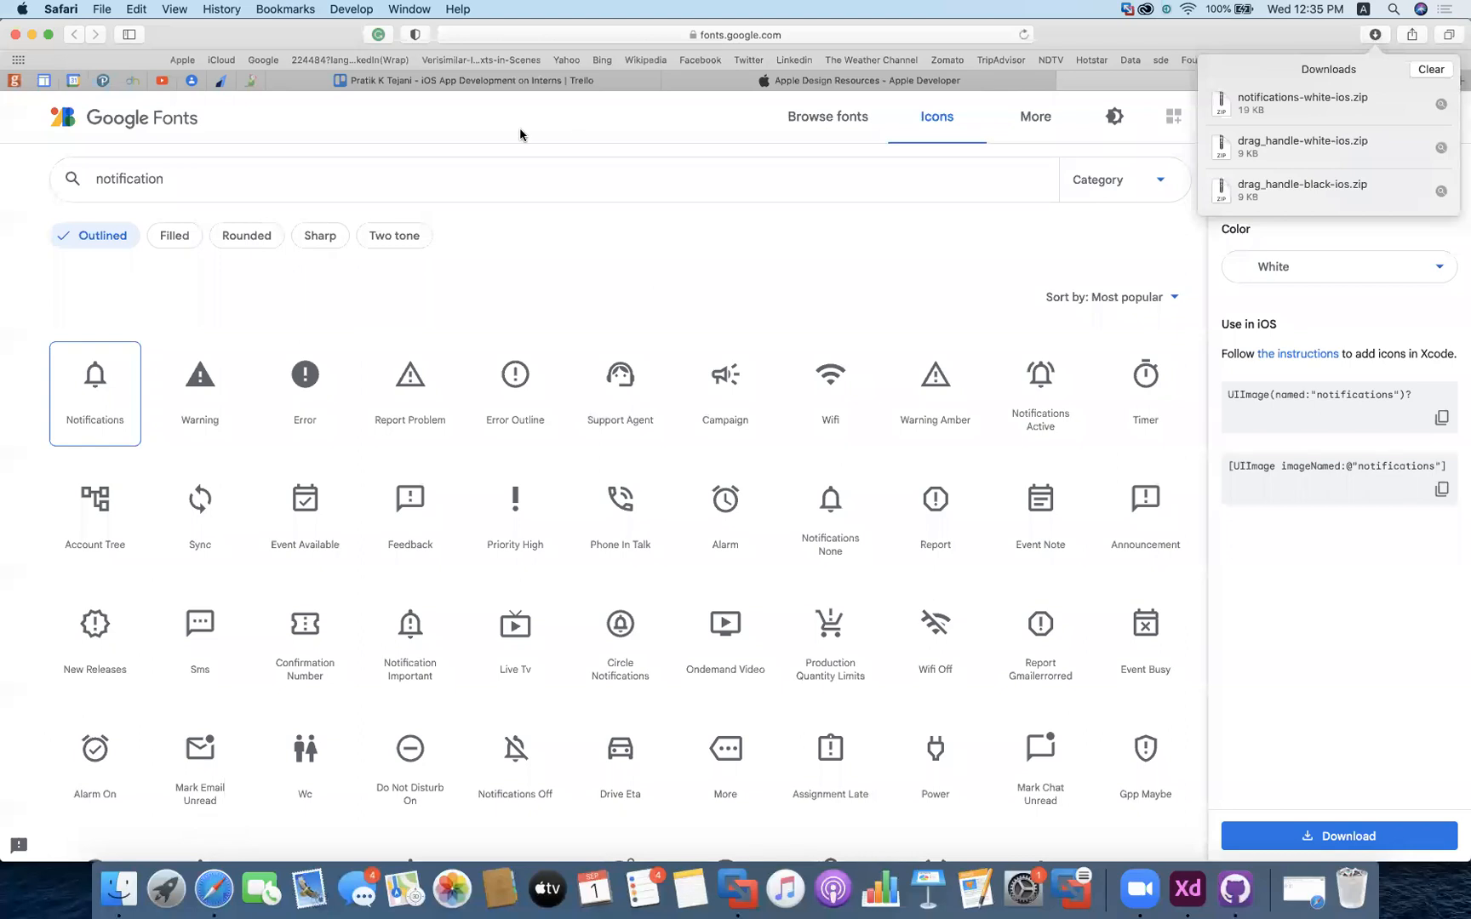
left_click(463, 173)
key("super+a")
type("send")
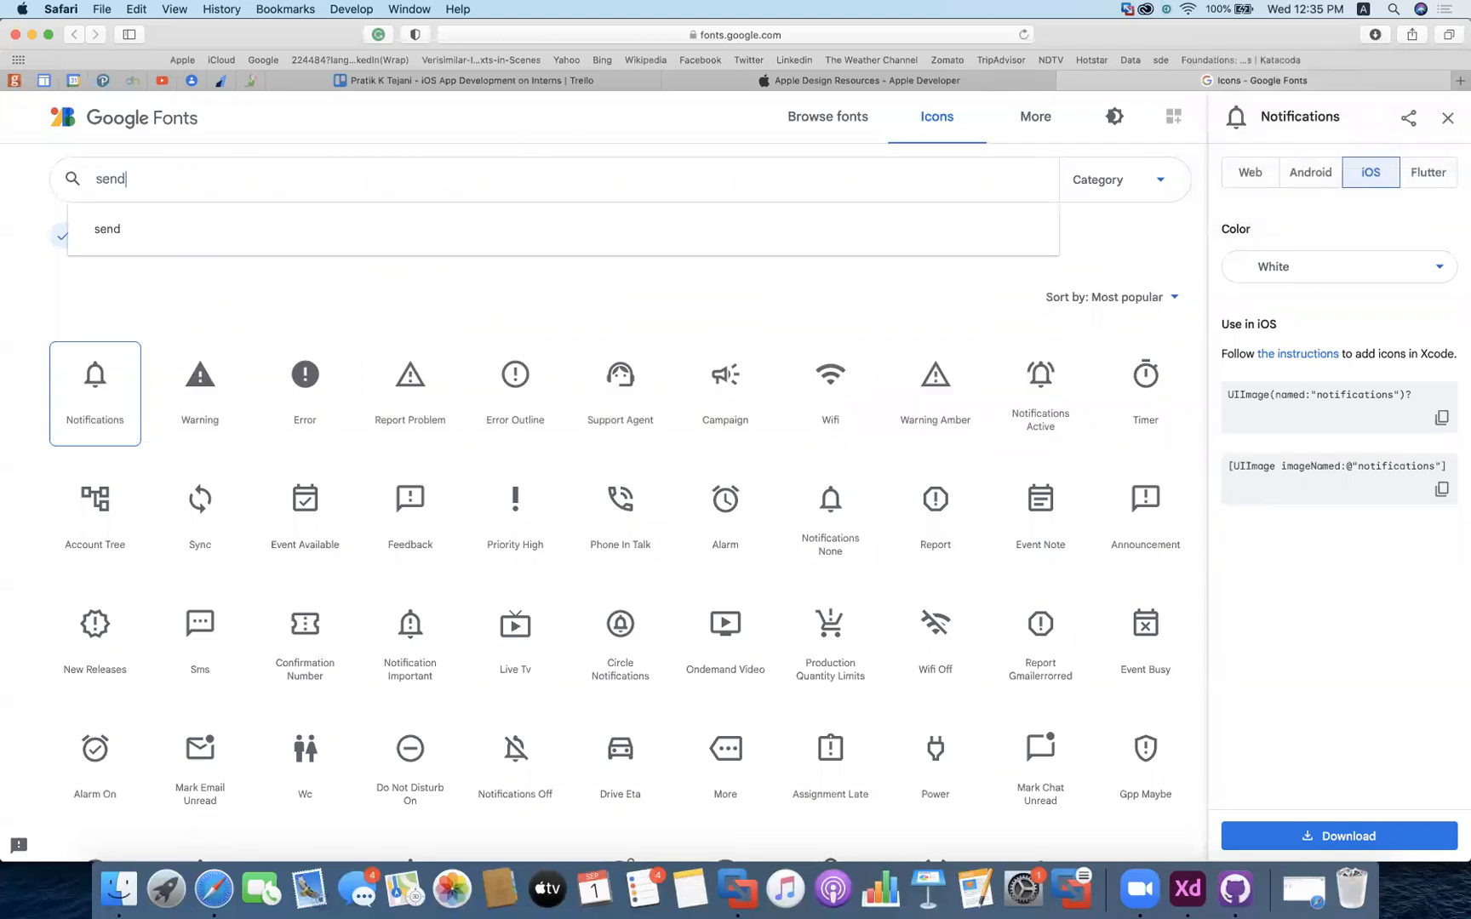
key("Return")
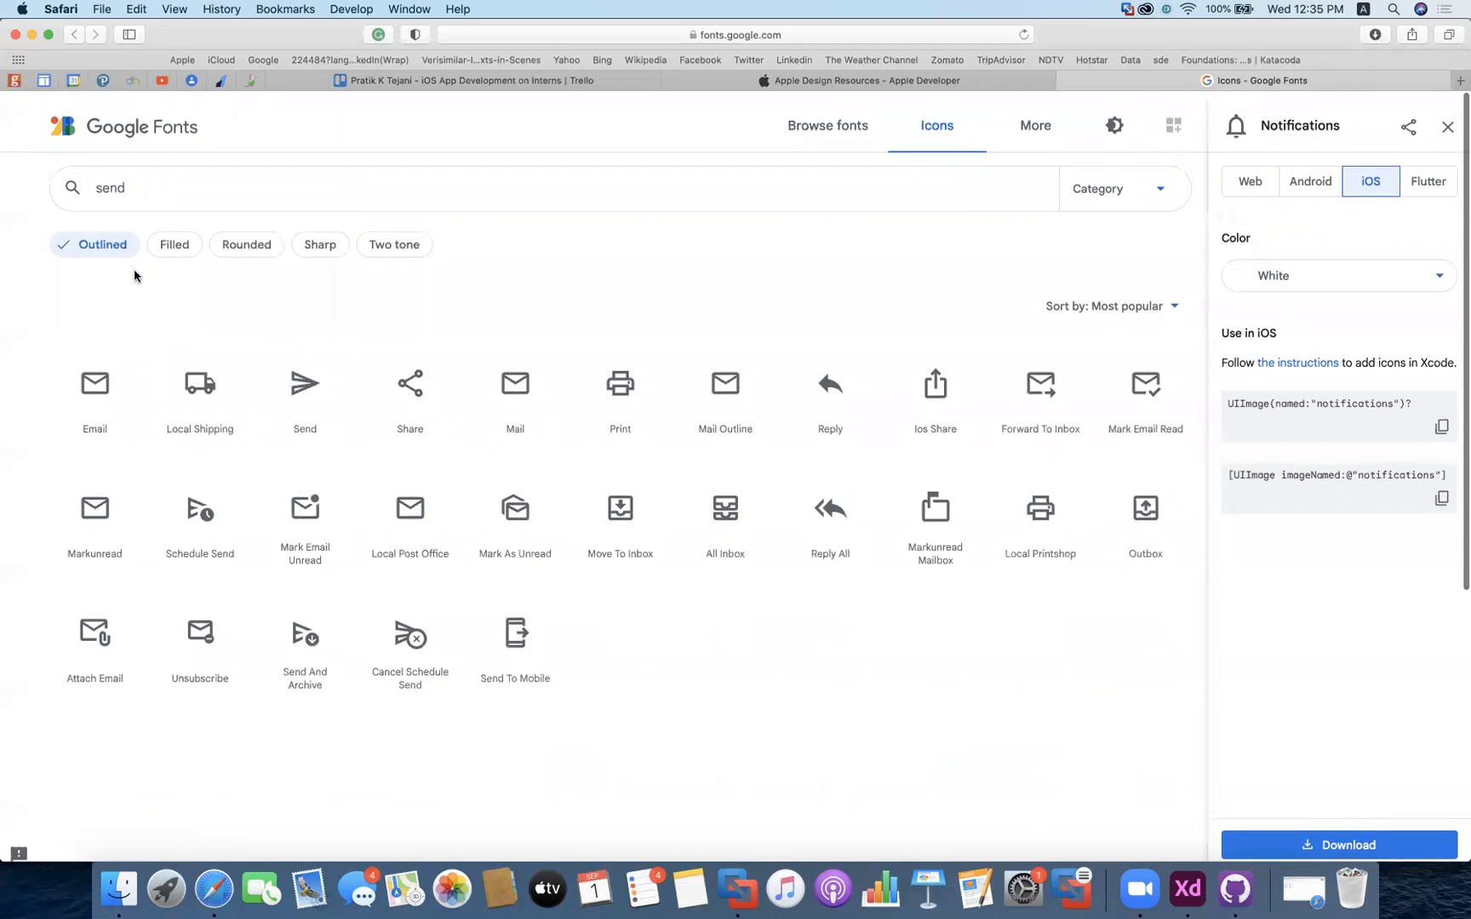
Compare the send icons in the Filled, Rounded and Sharp styles to find one matching the reference
left_click(156, 243)
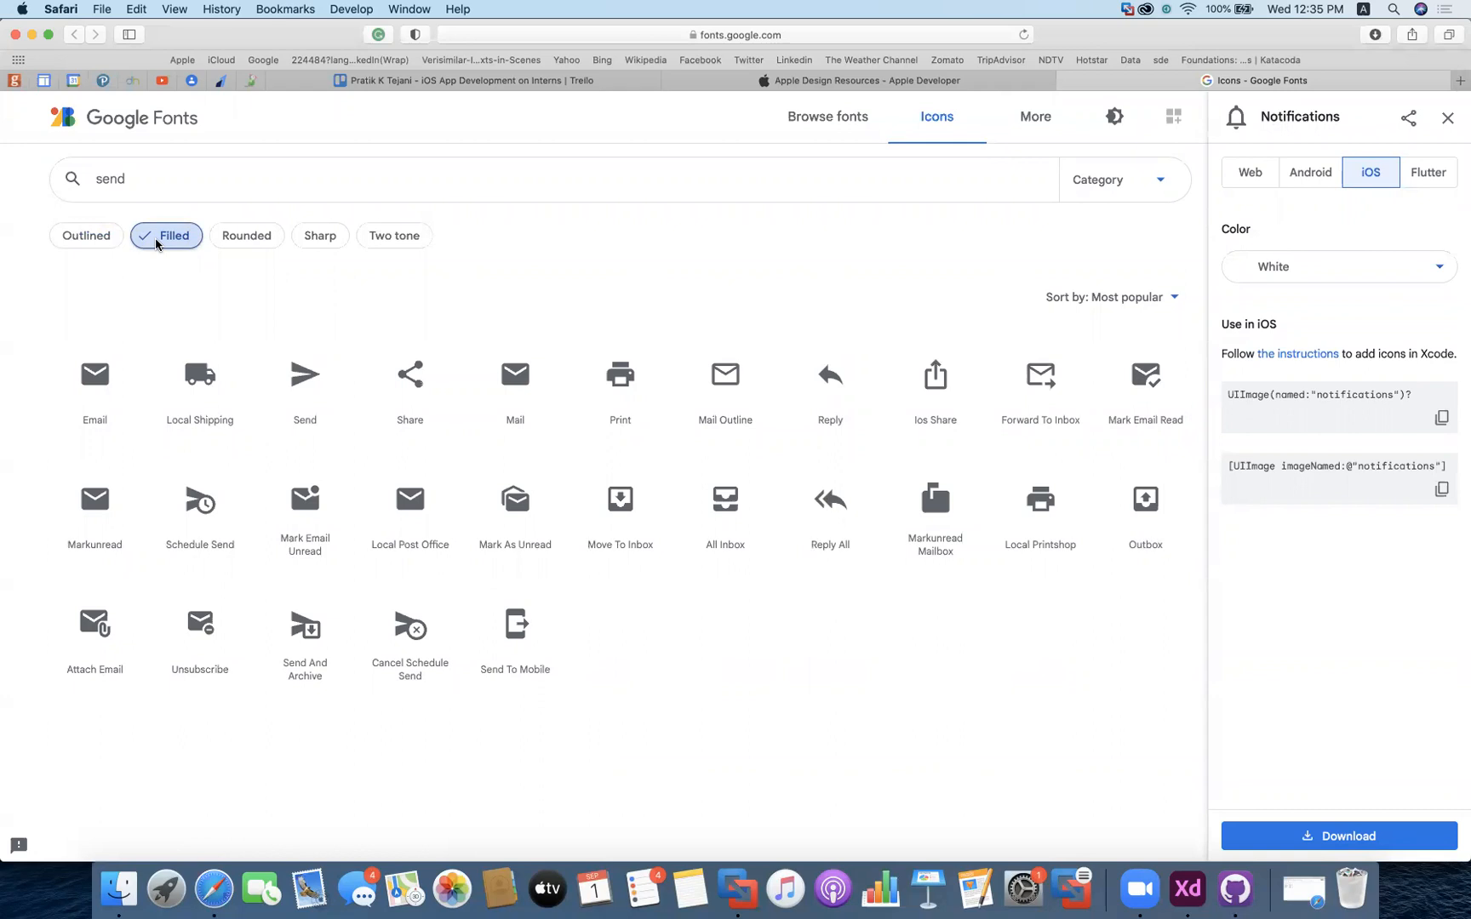
left_click(245, 237)
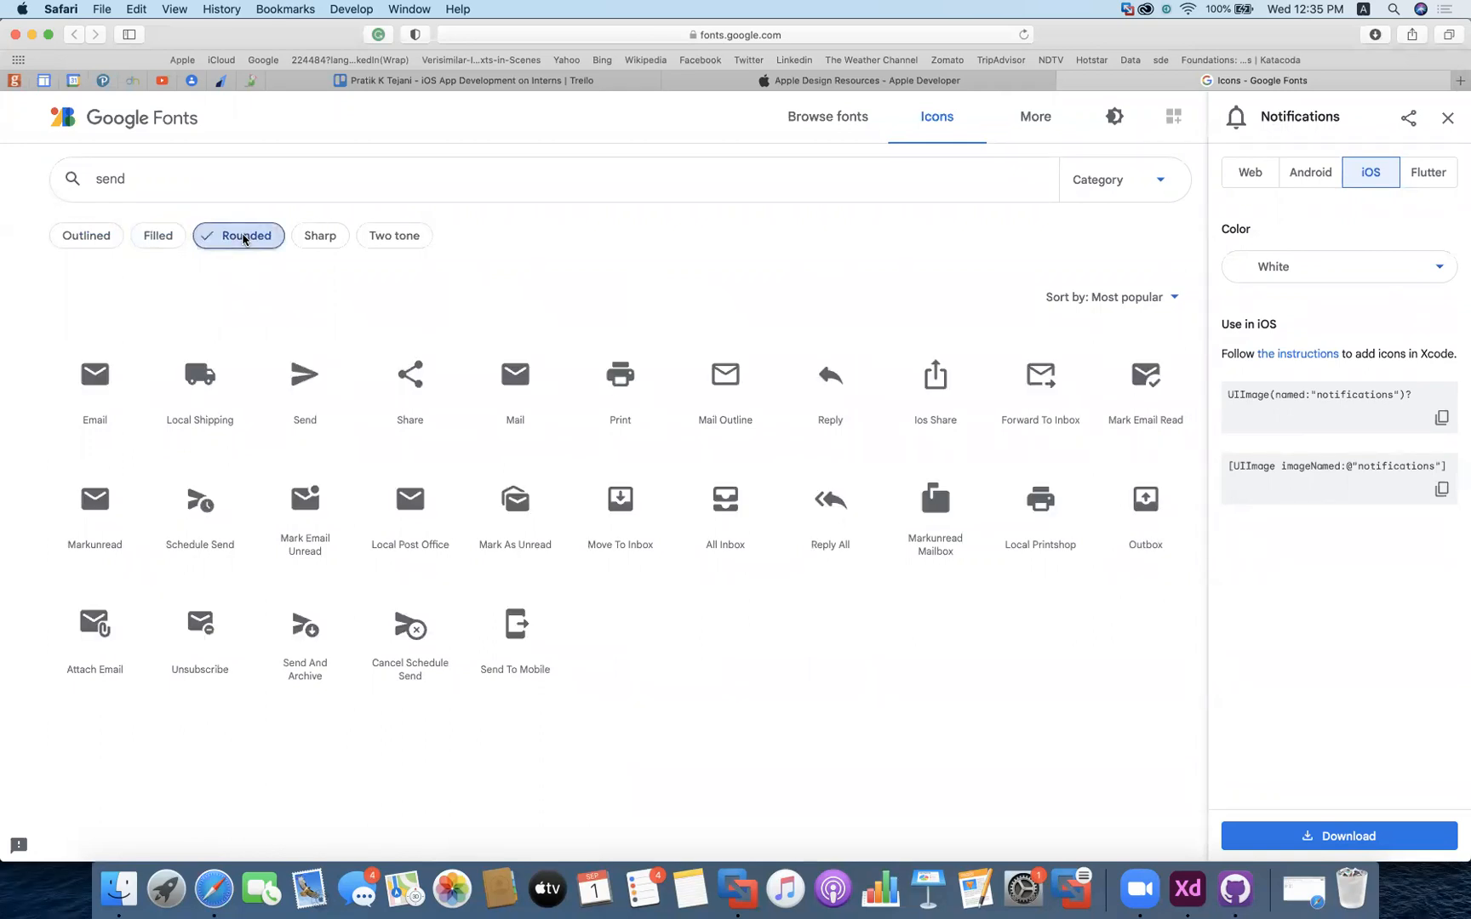
scroll(283, 649, "down", 5)
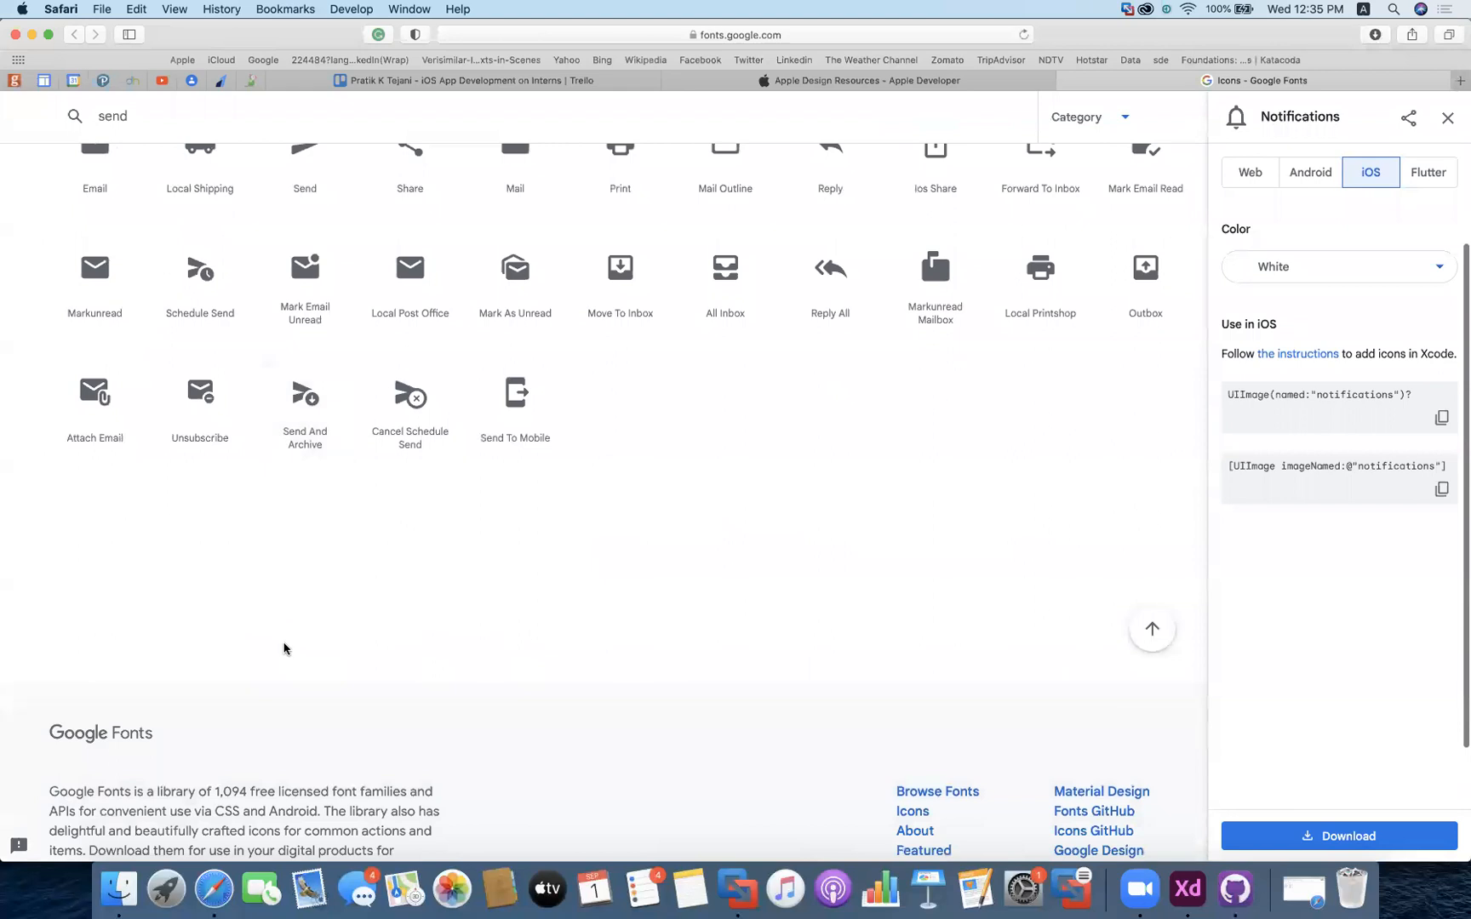
scroll(283, 648, "up", 5)
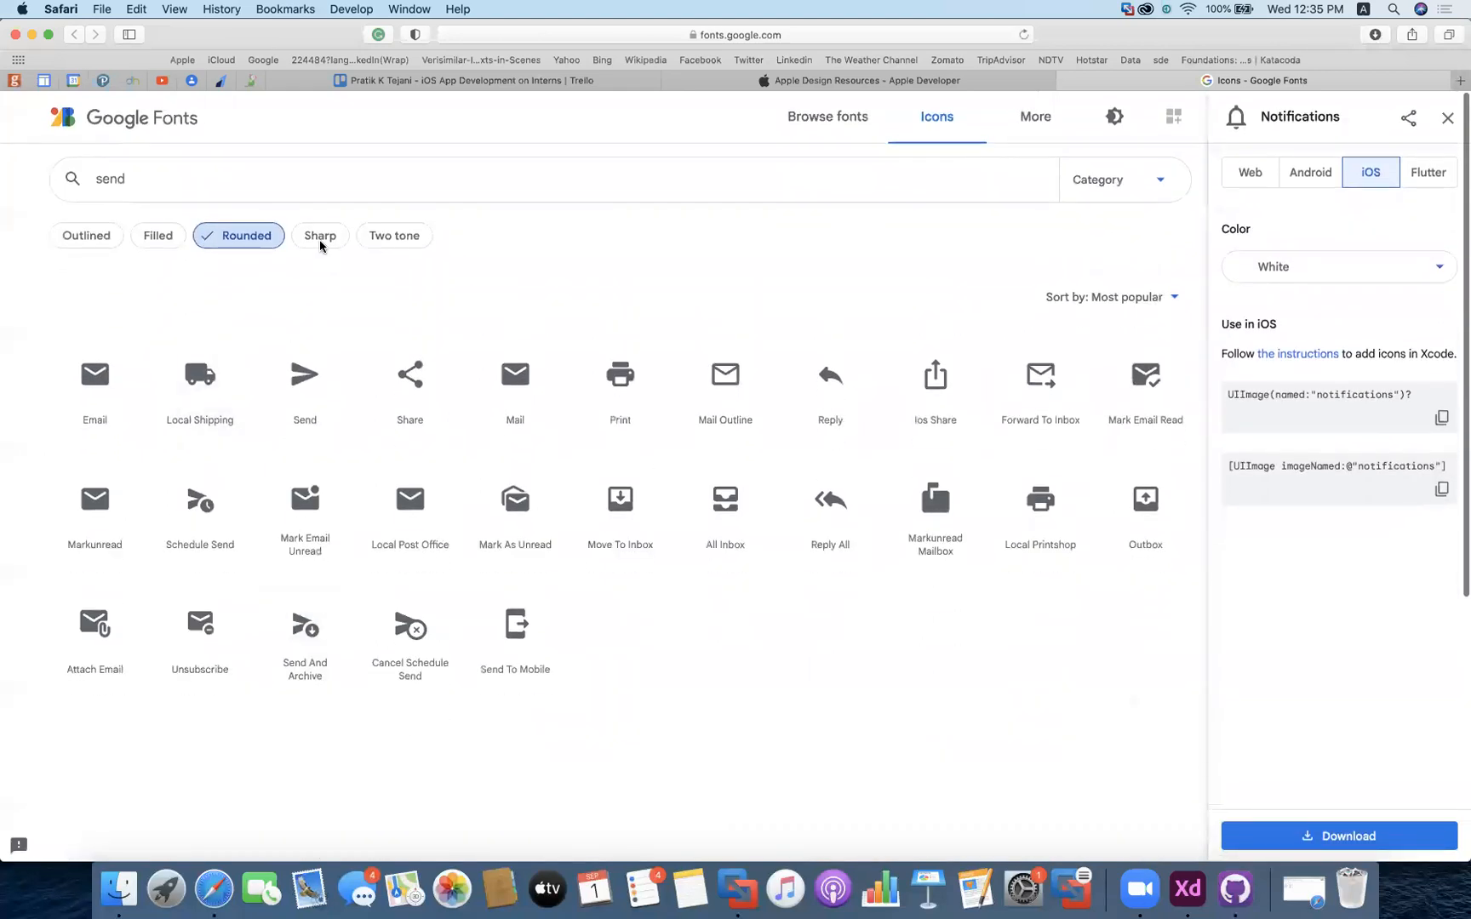
left_click(320, 245)
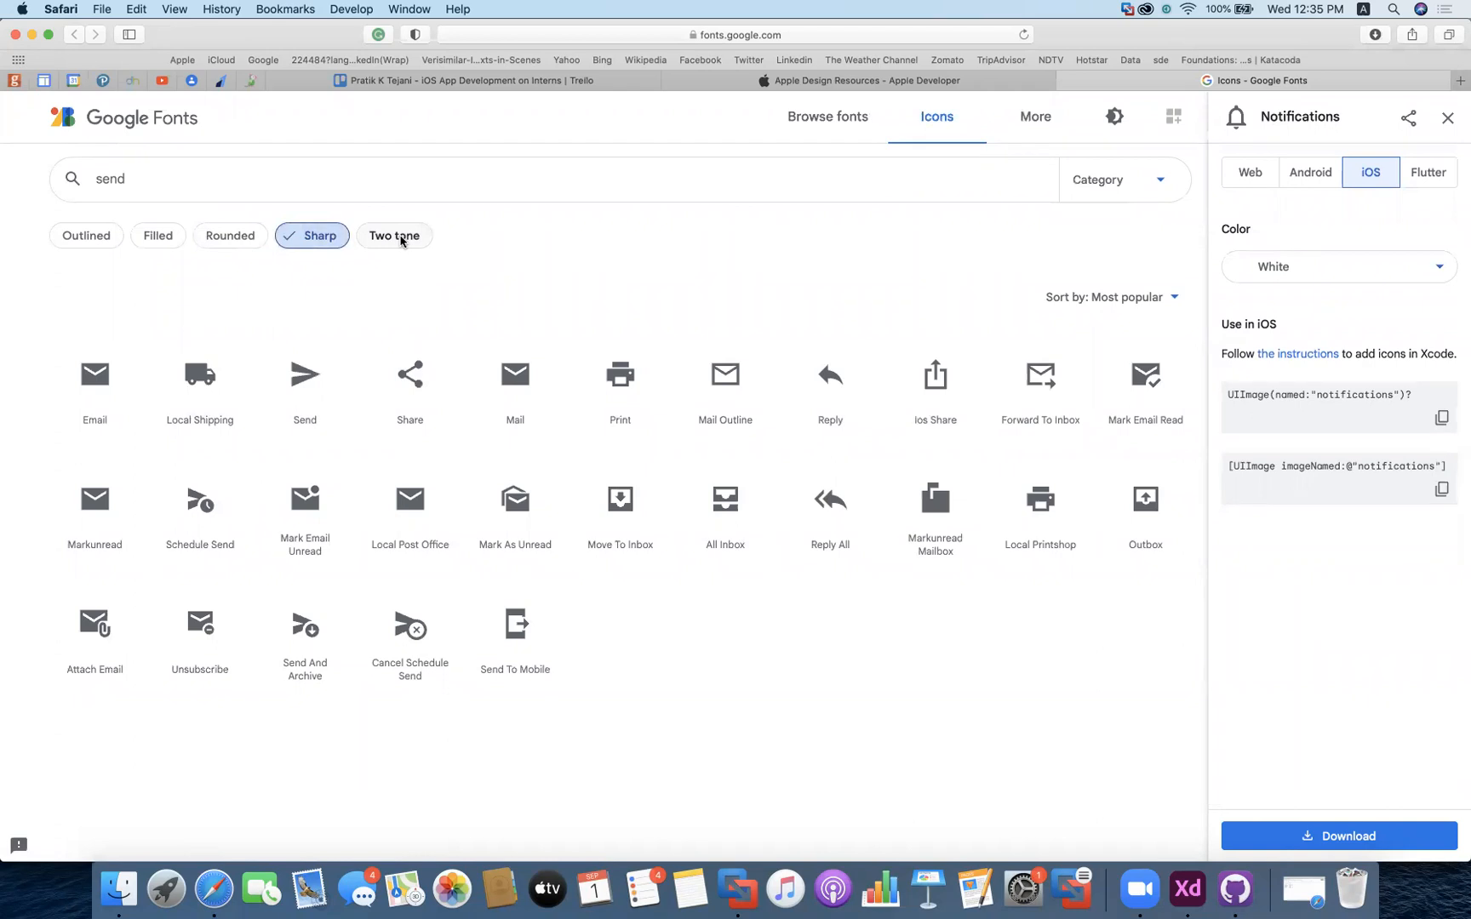
Replace the icon search term with telegram and run the search
left_click(225, 182)
key("BackSpace")
key("BackSpace")
key("BackSpace")
key("BackSpace")
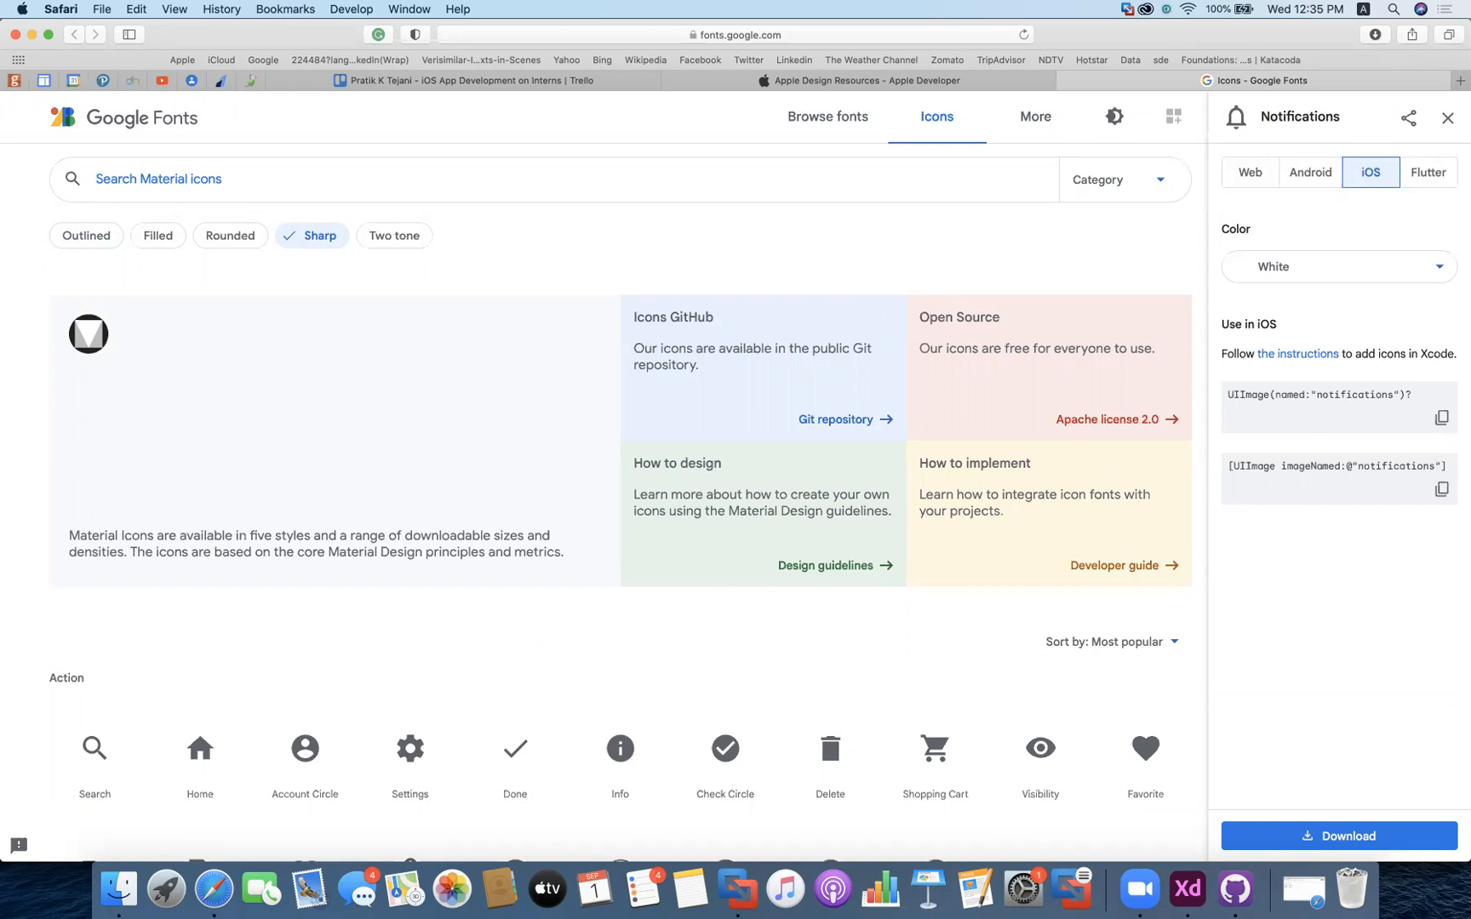
type("telegram")
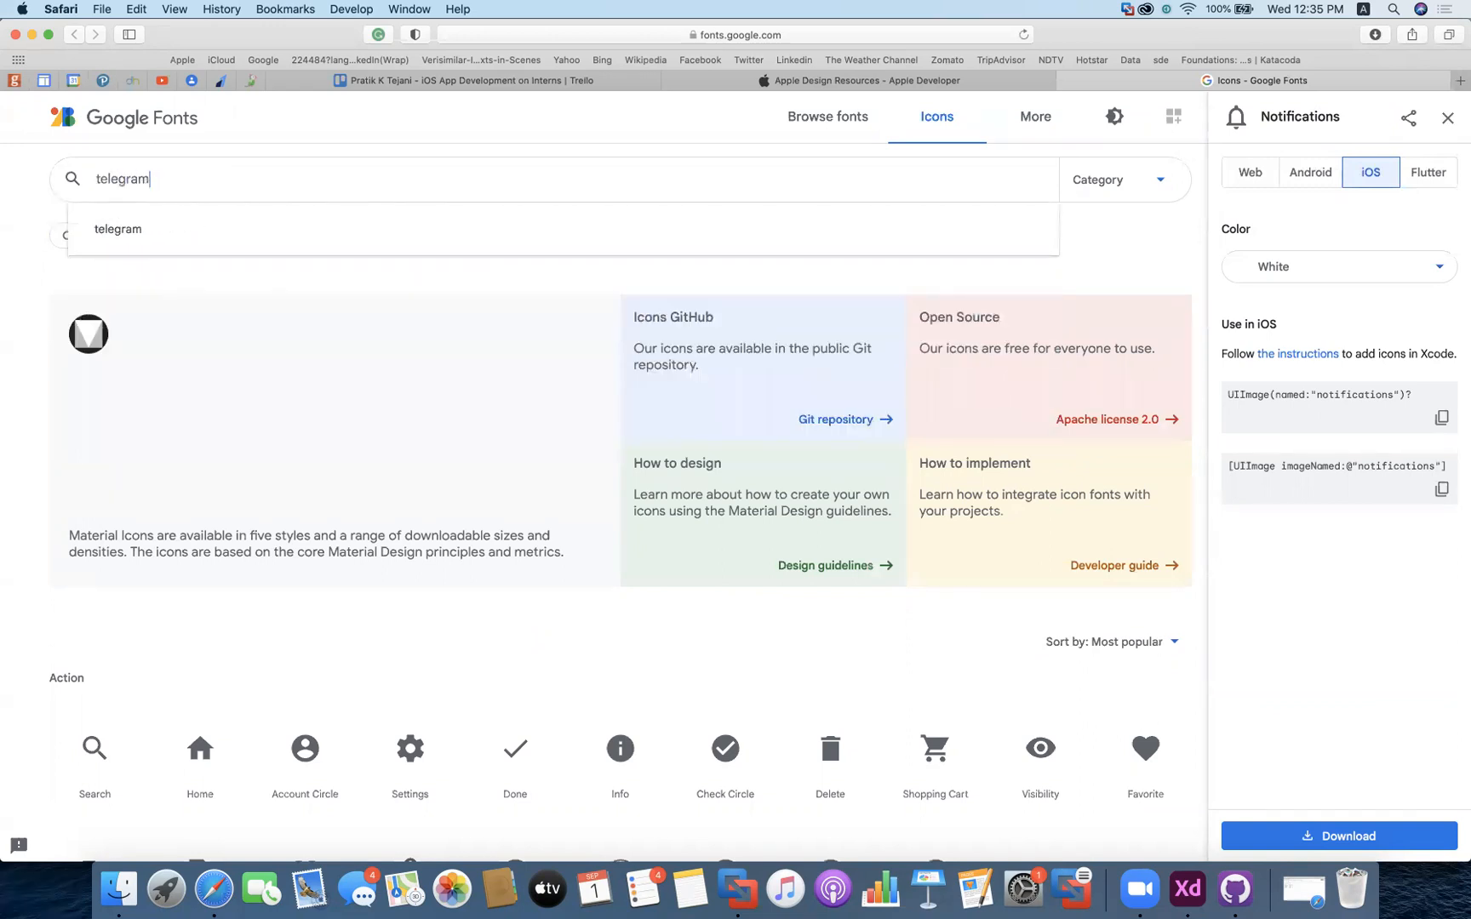
key("Return")
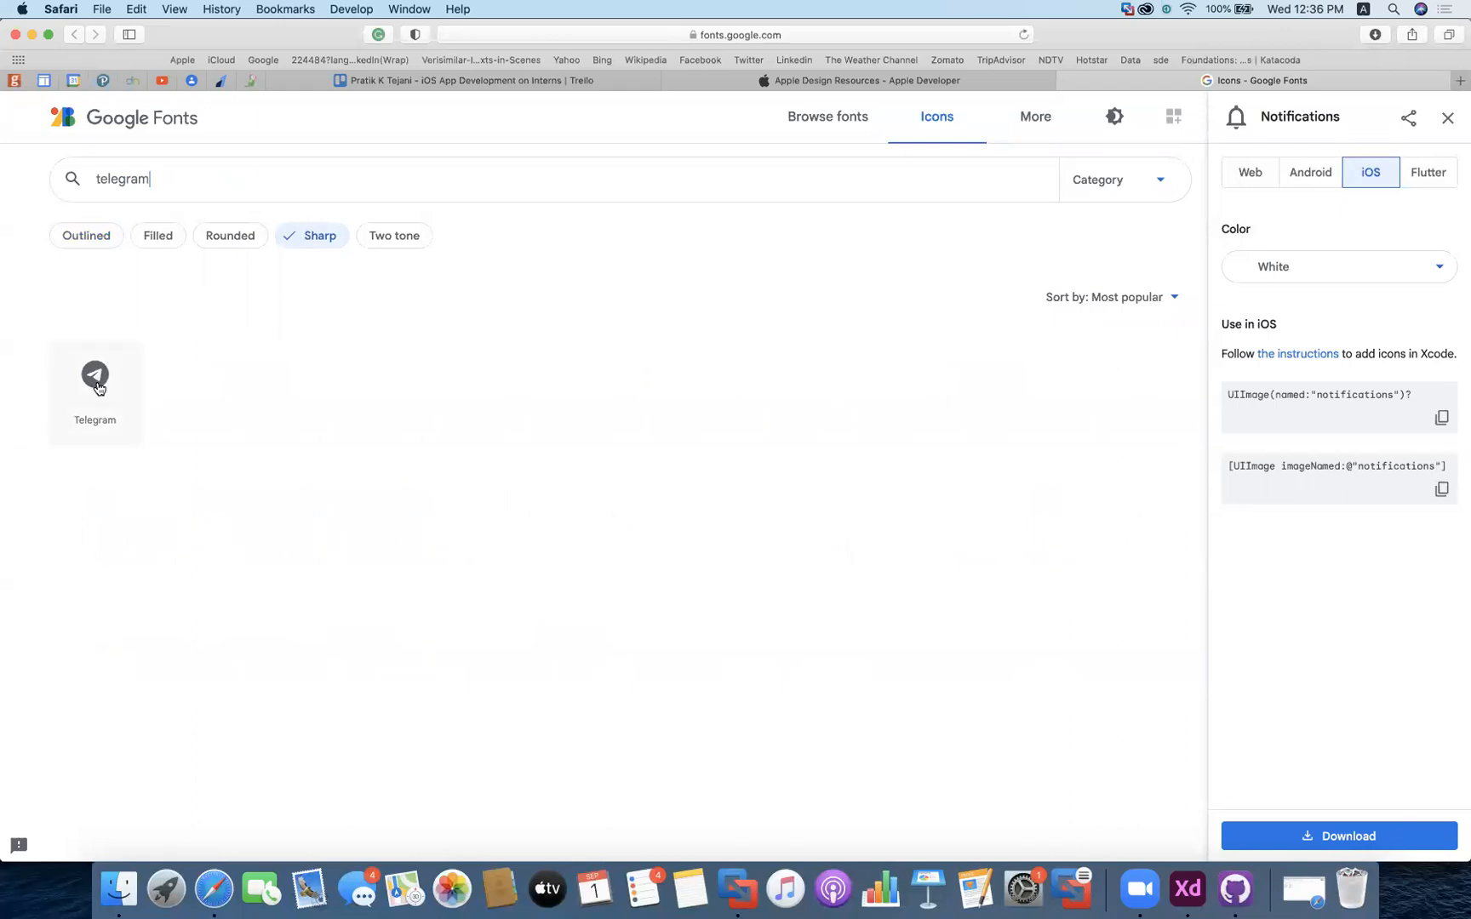
Open the Filled Telegram icon's details and check the icon in the Outlined and Two tone styles
left_click(158, 236)
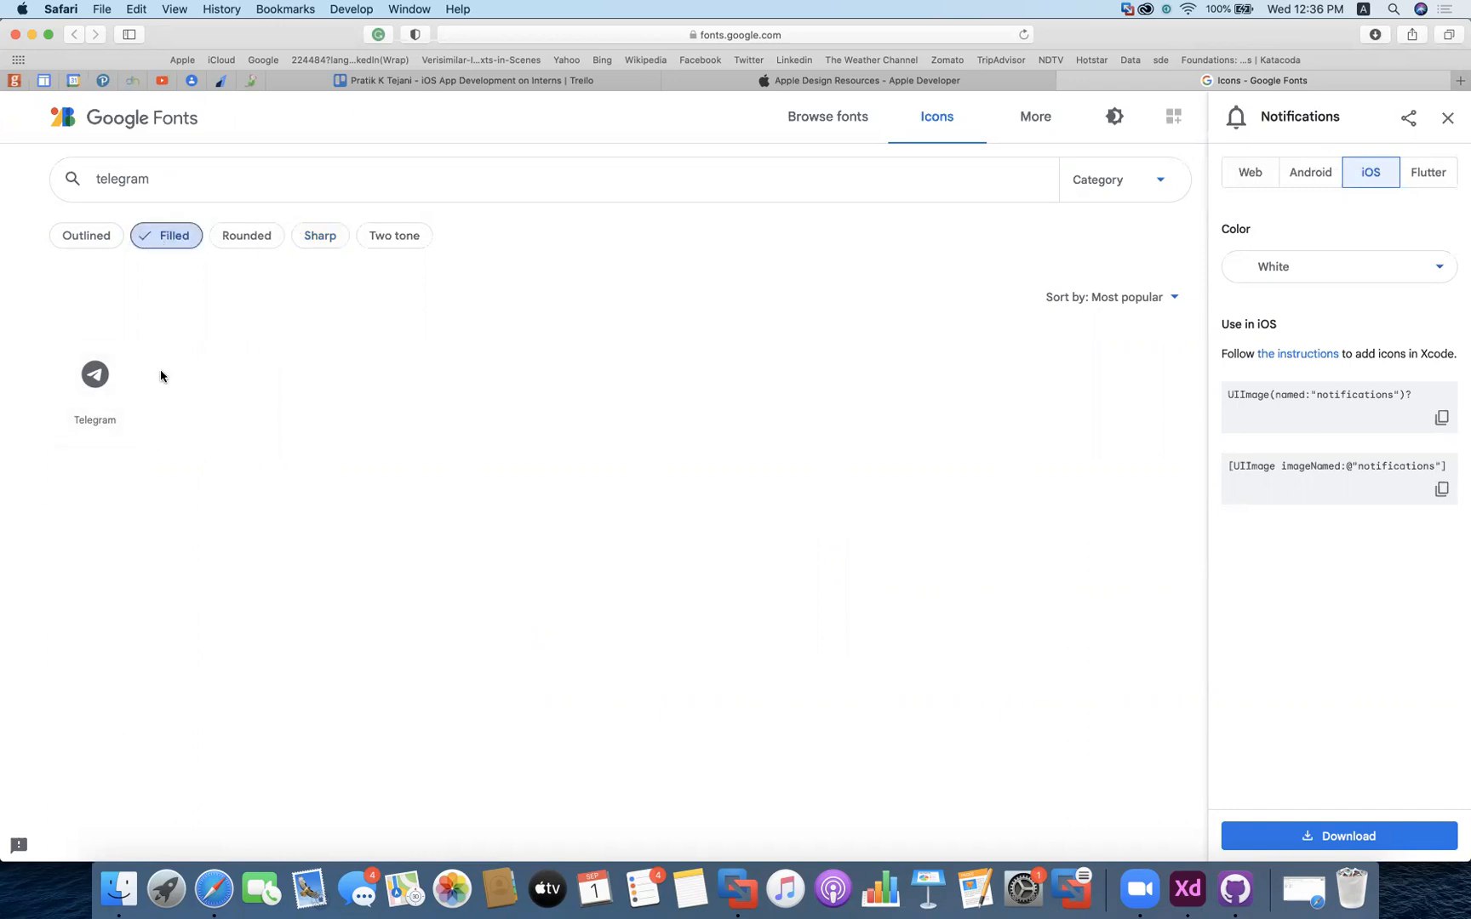
left_click(100, 382)
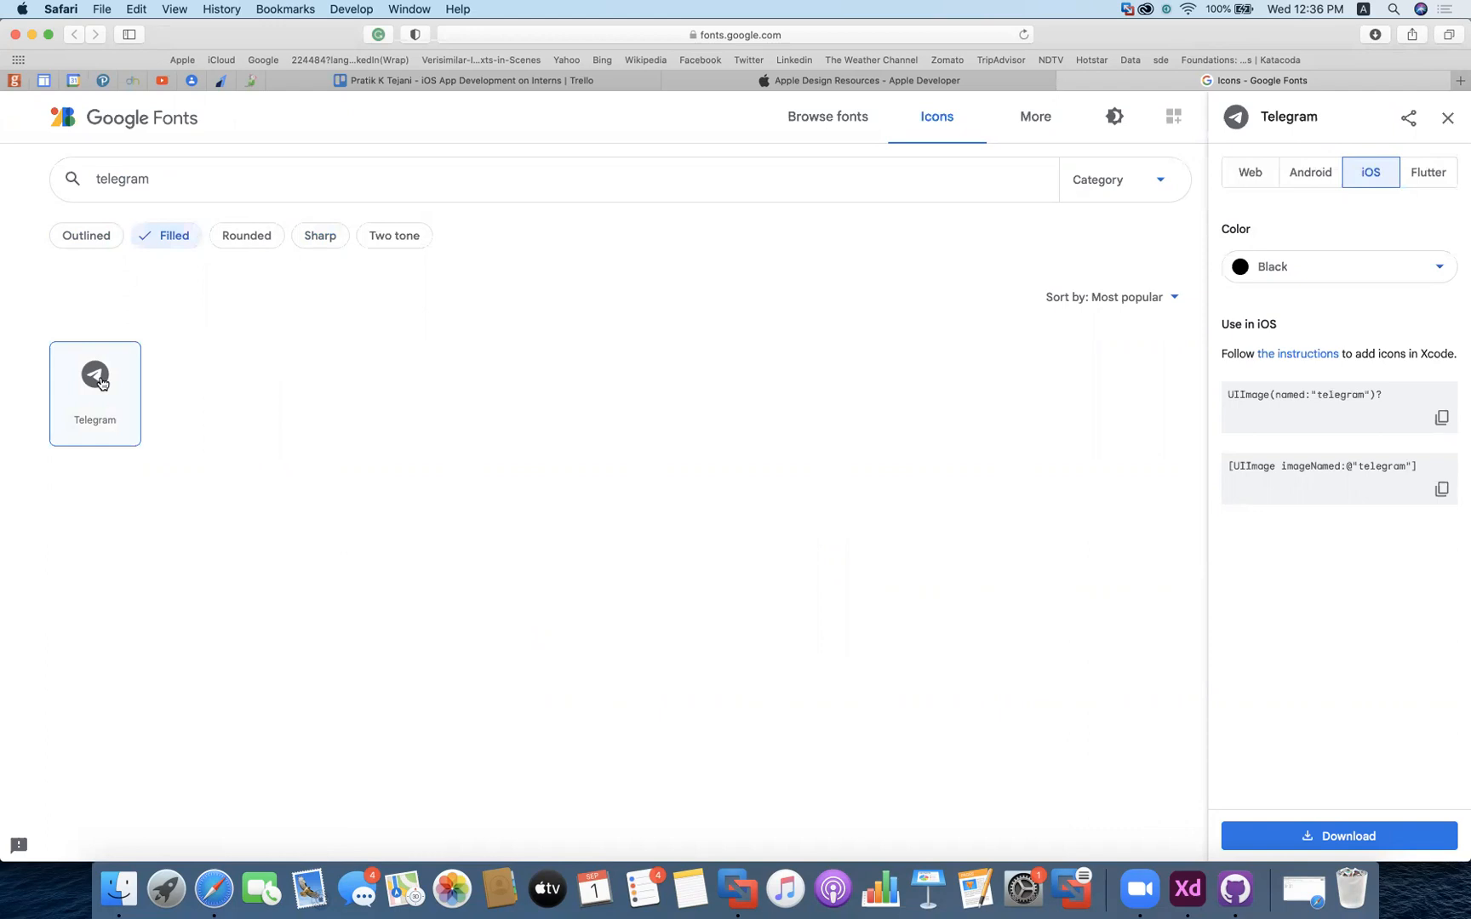
left_click(66, 240)
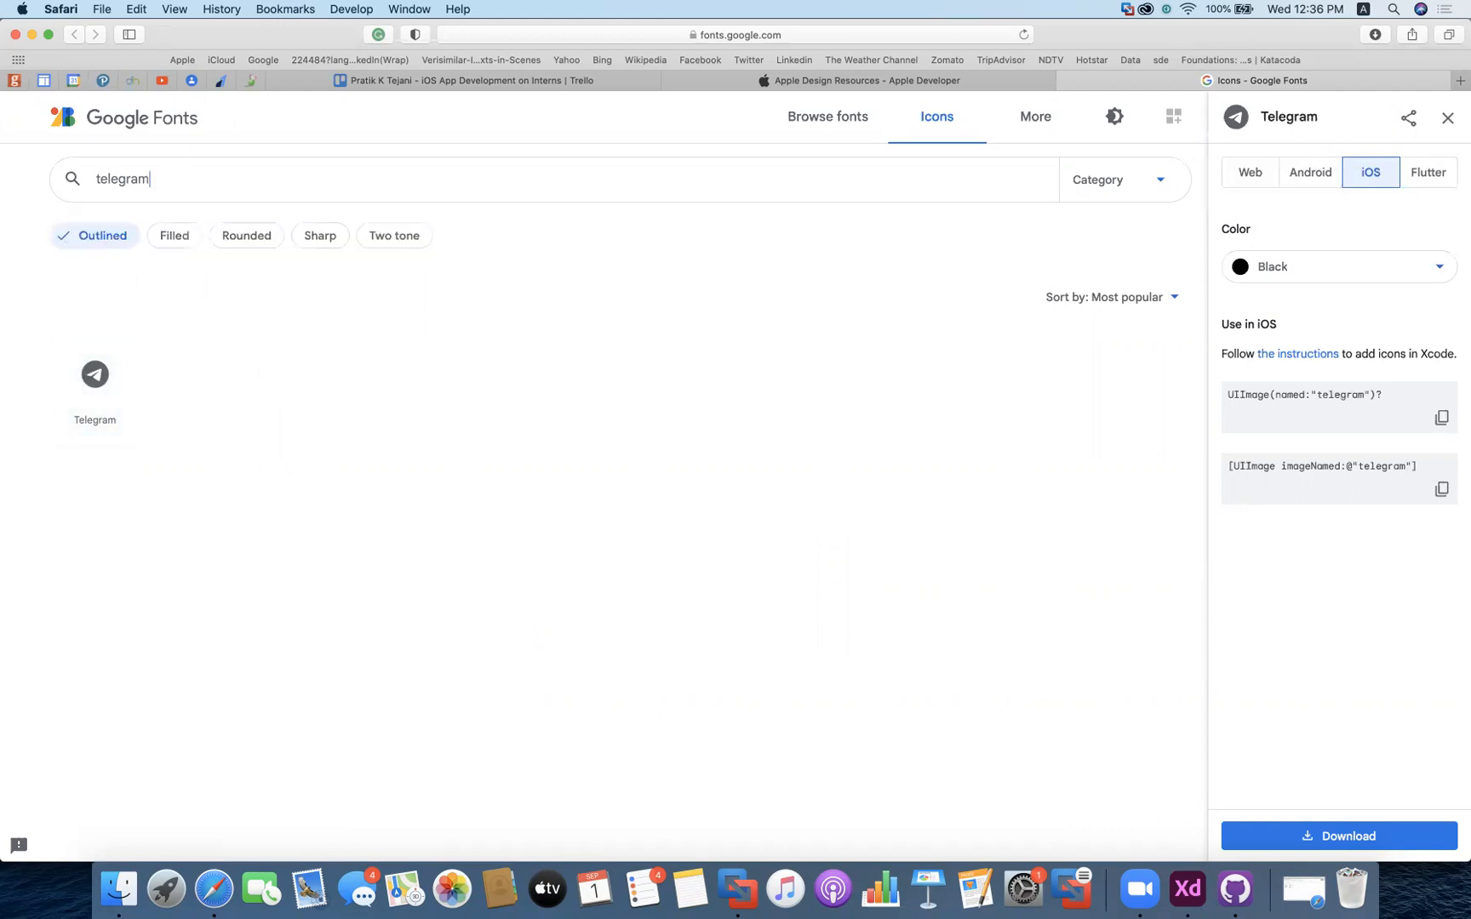
left_click(392, 238)
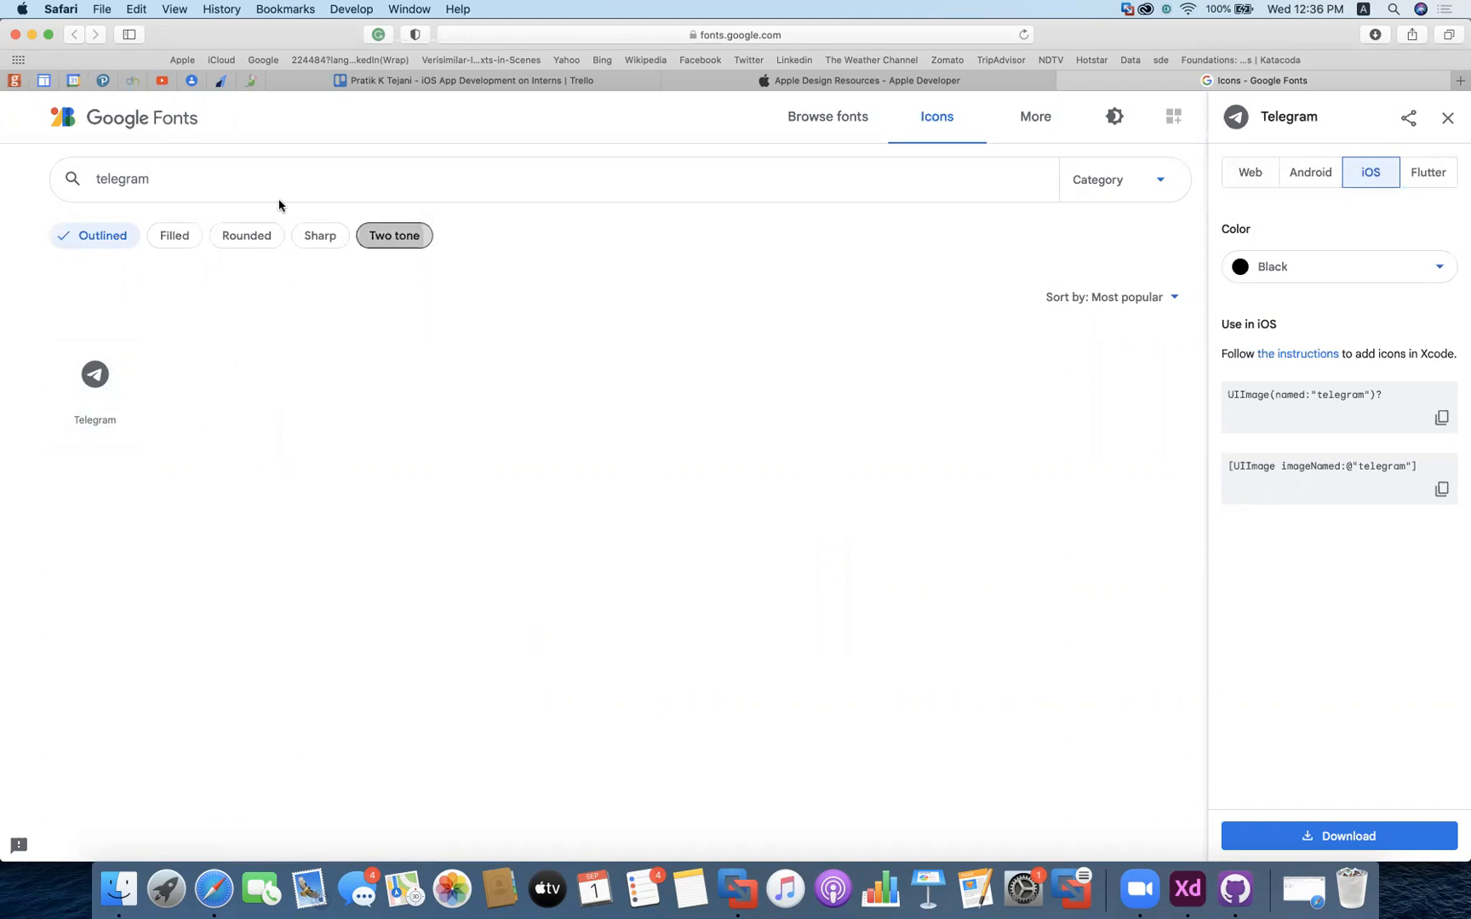
Compare the Telegram icon in the Sharp, Rounded, Filled and Outlined styles, ending on the Two tone style
left_click(297, 246)
left_click(236, 239)
left_click(152, 242)
left_click(75, 238)
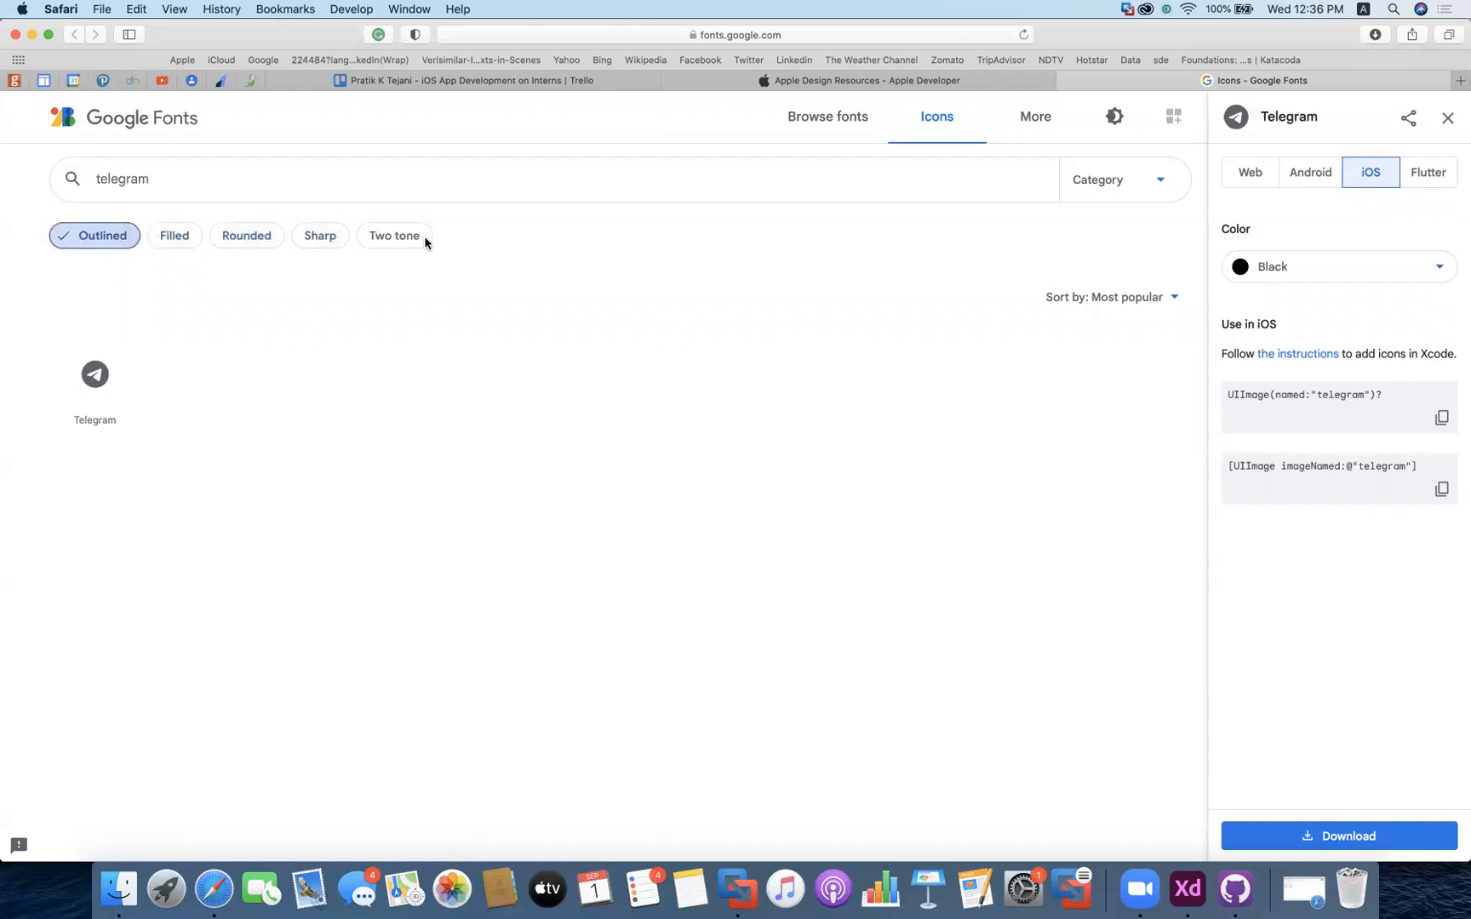
left_click(394, 242)
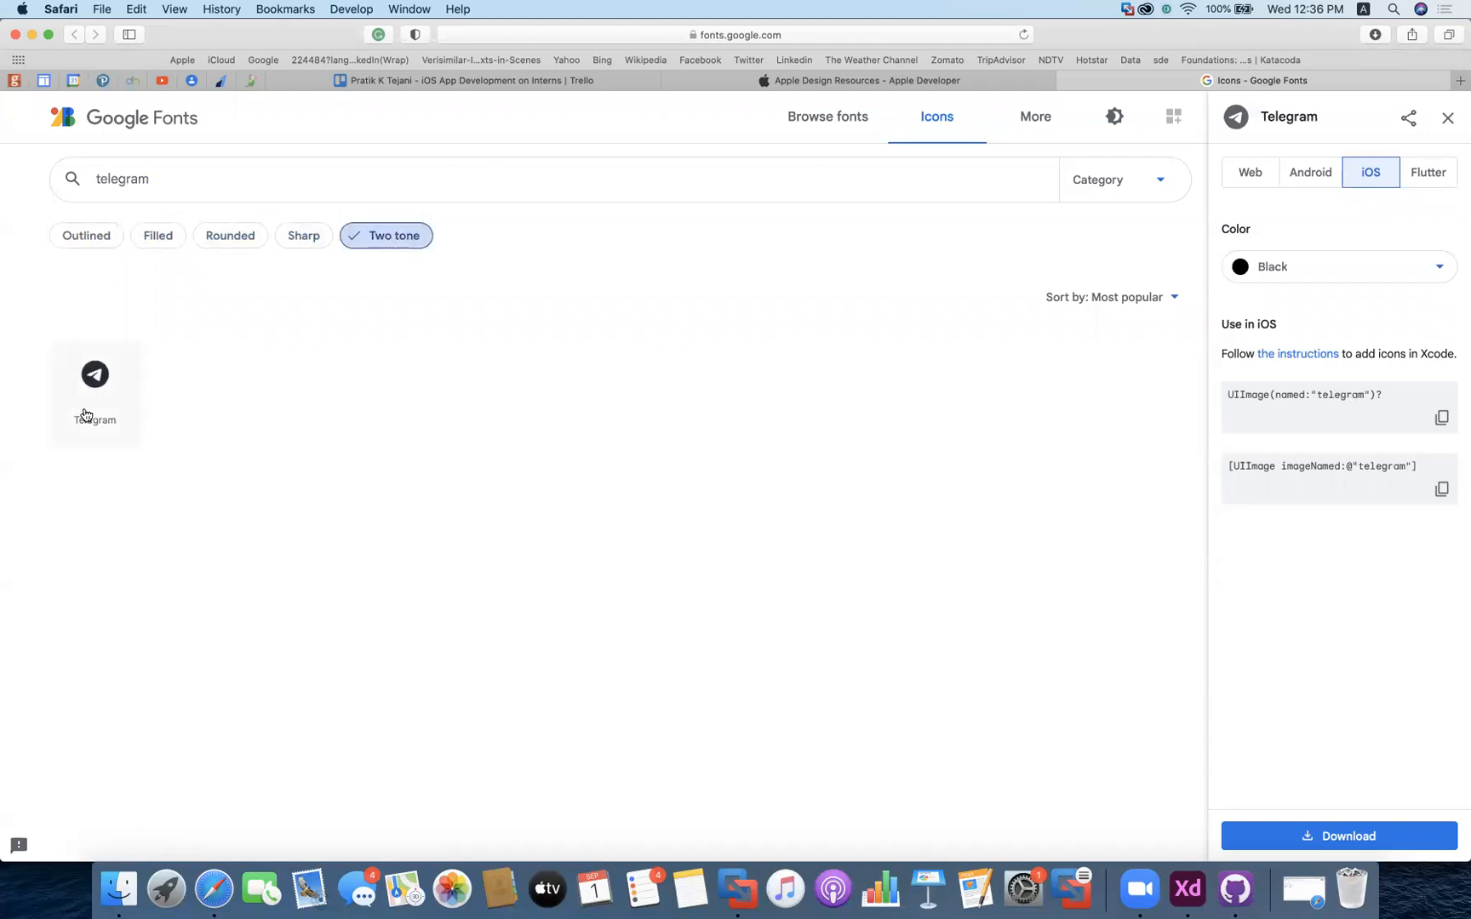
Try white as the colour of the Two tone Telegram icon for iOS, and close the icon's details
left_click(97, 377)
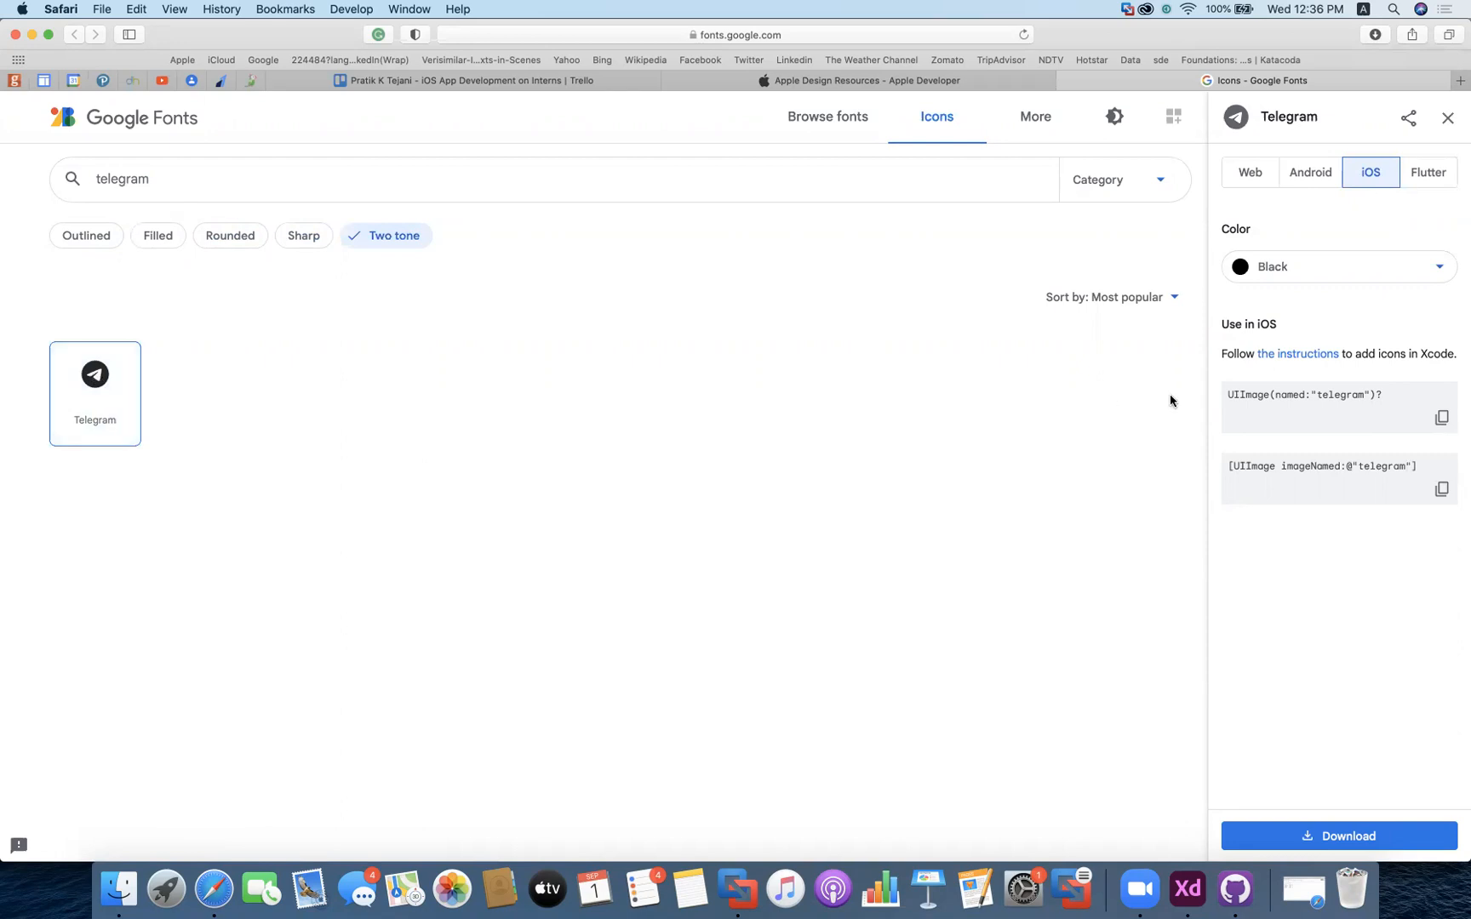
left_click(1340, 266)
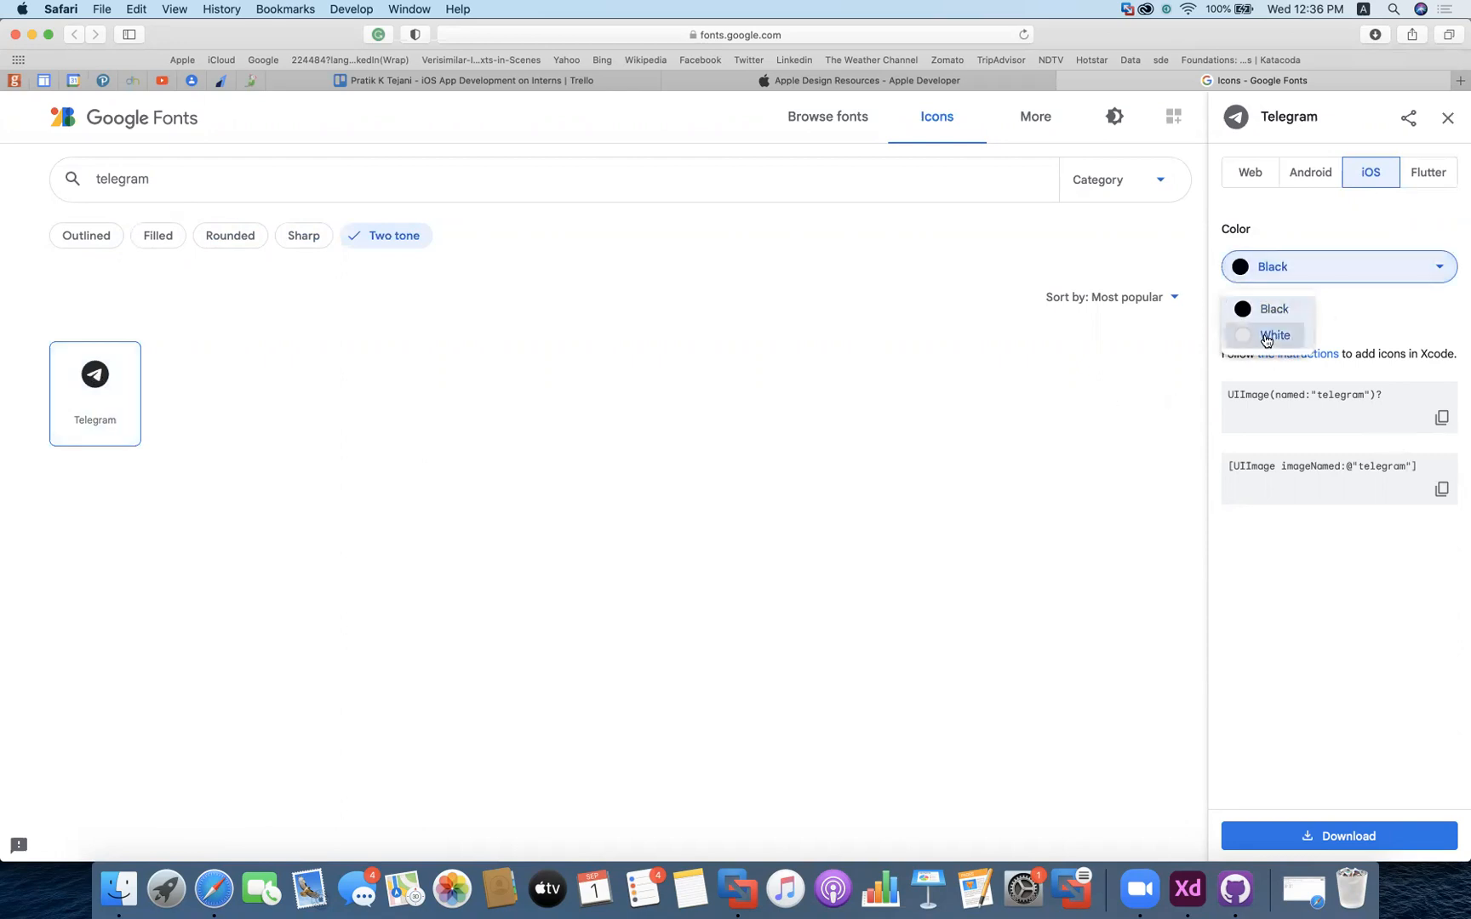
left_click(1267, 336)
left_click(640, 428)
left_click(81, 400)
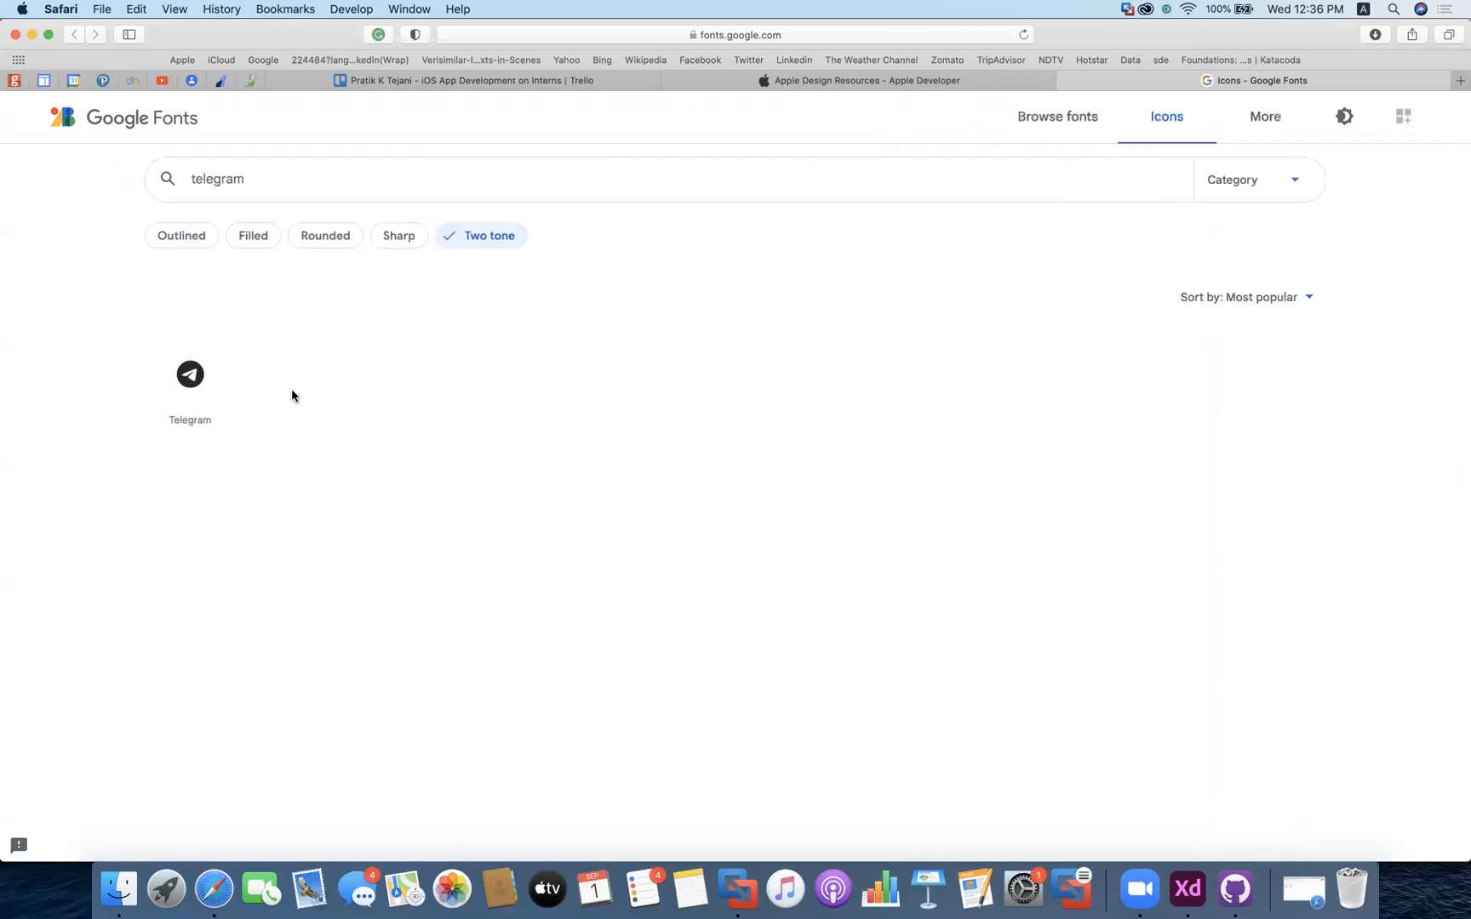
Download the Two tone Telegram icon for web as a black 24dp PNG and reveal the downloaded zip in Finder
left_click(211, 372)
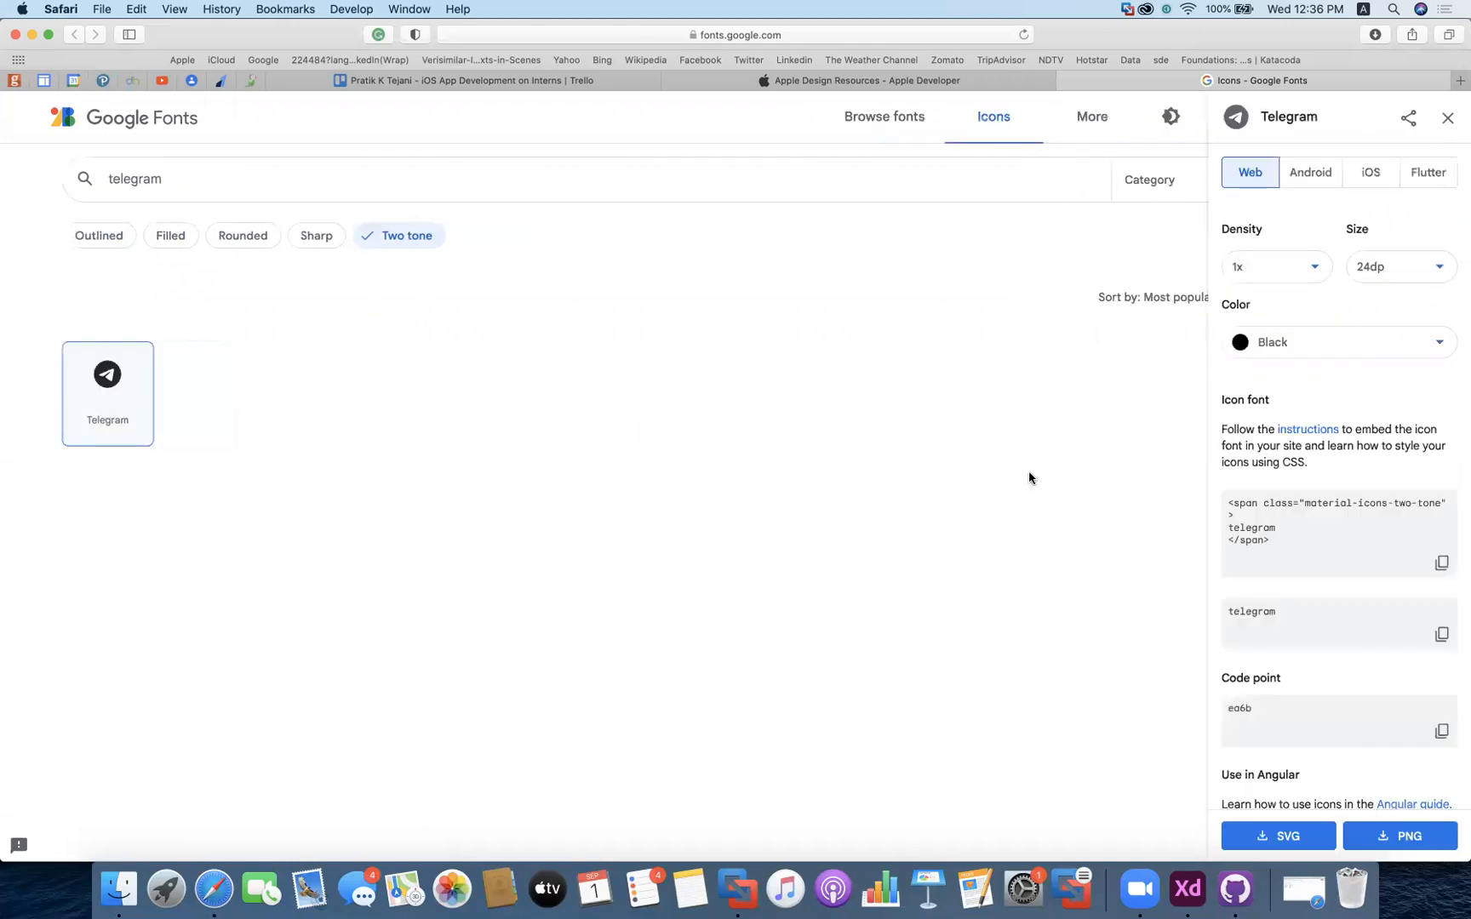
left_click(1388, 842)
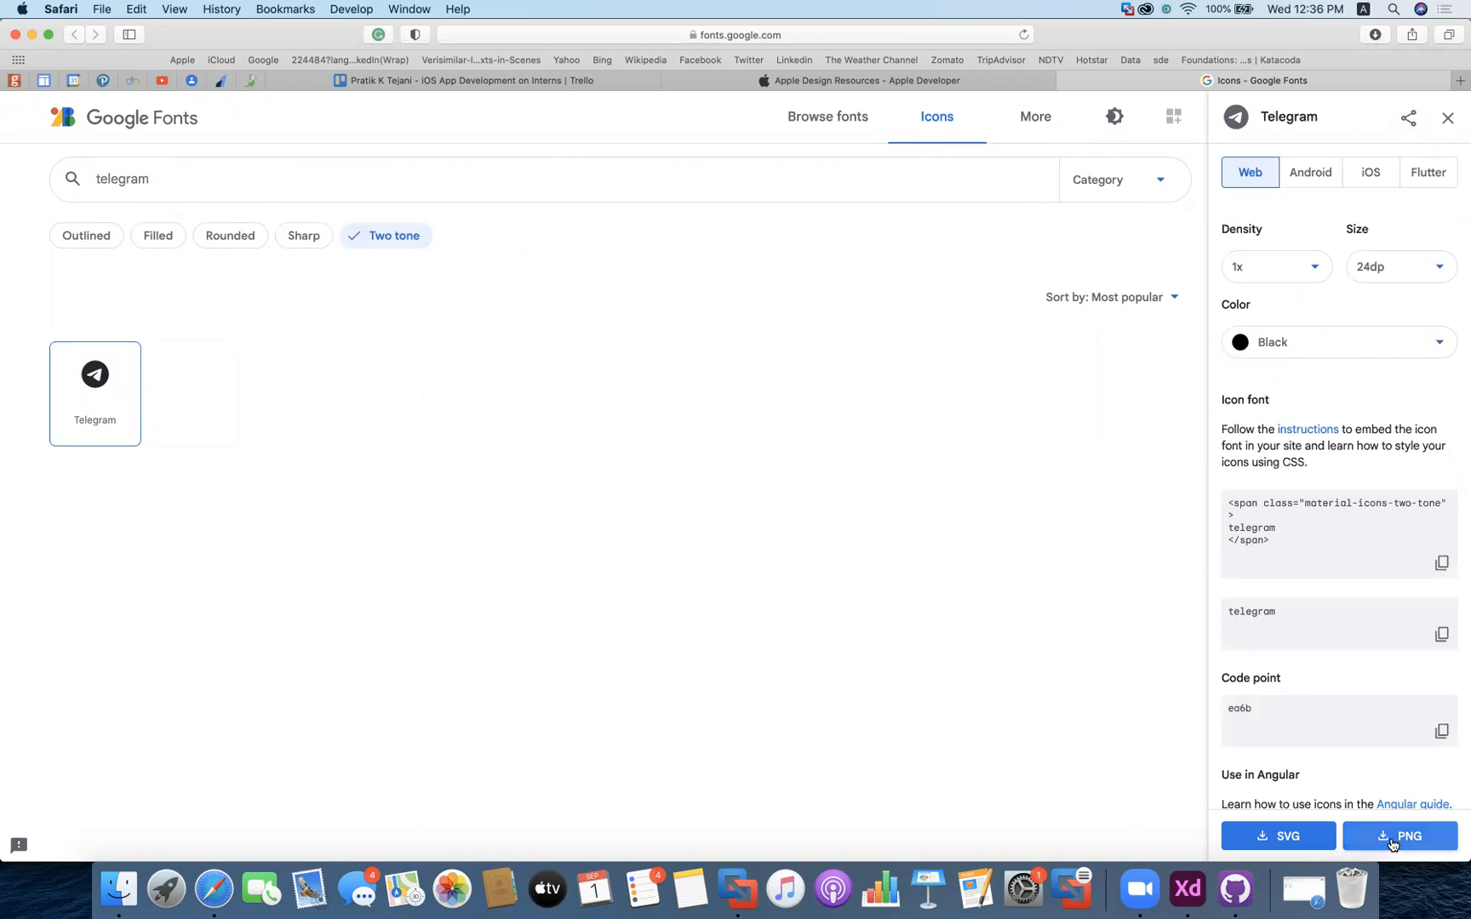
left_click(1377, 36)
left_click(1441, 104)
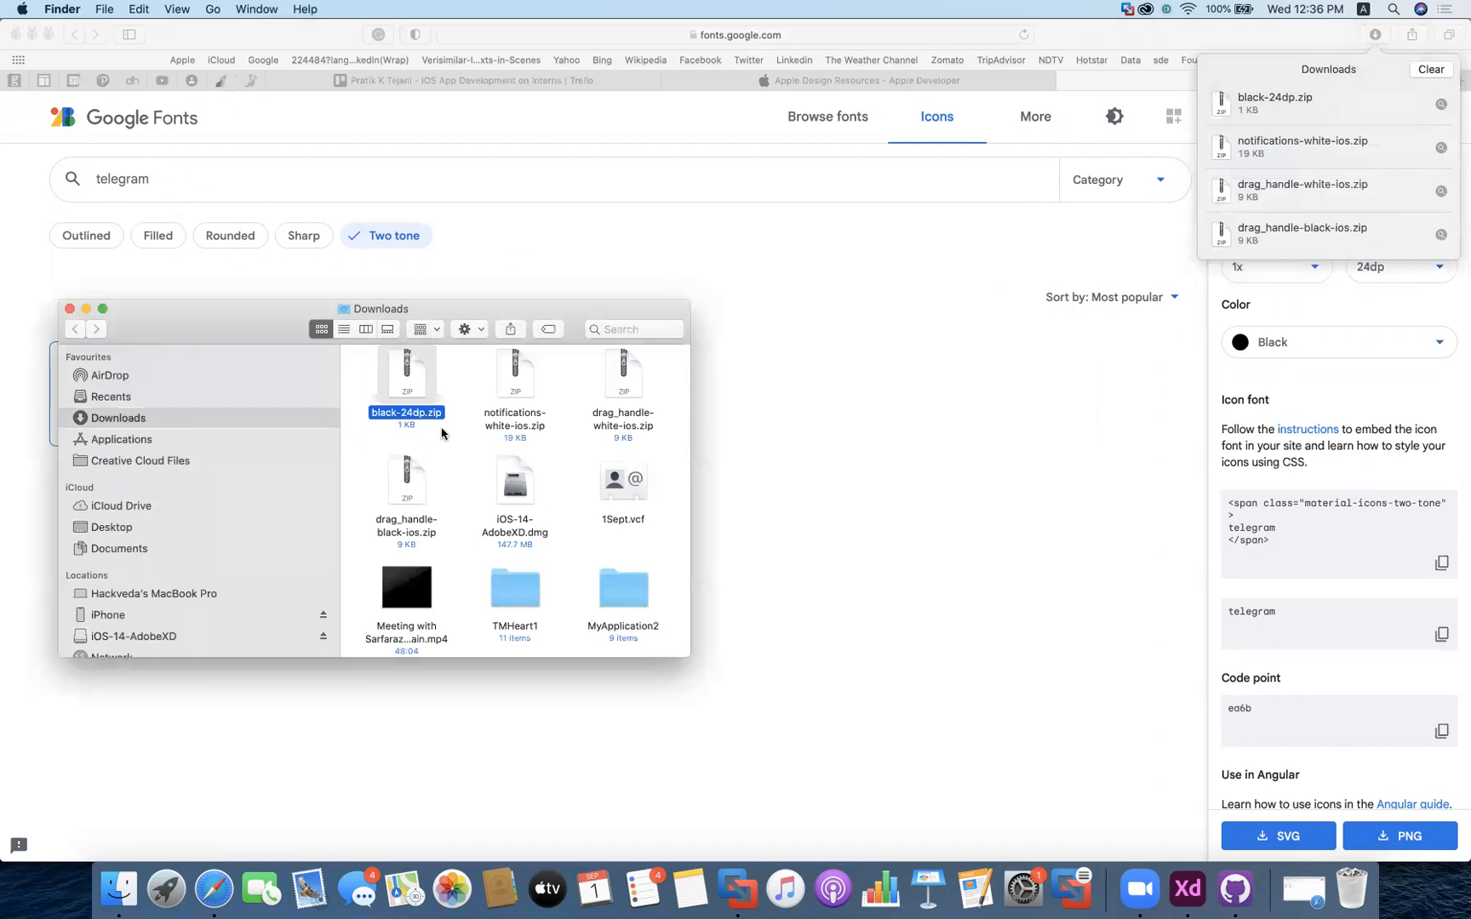
Copy black-24dp.zip from Downloads into the iOSWalletApp project folder
right_click(417, 383)
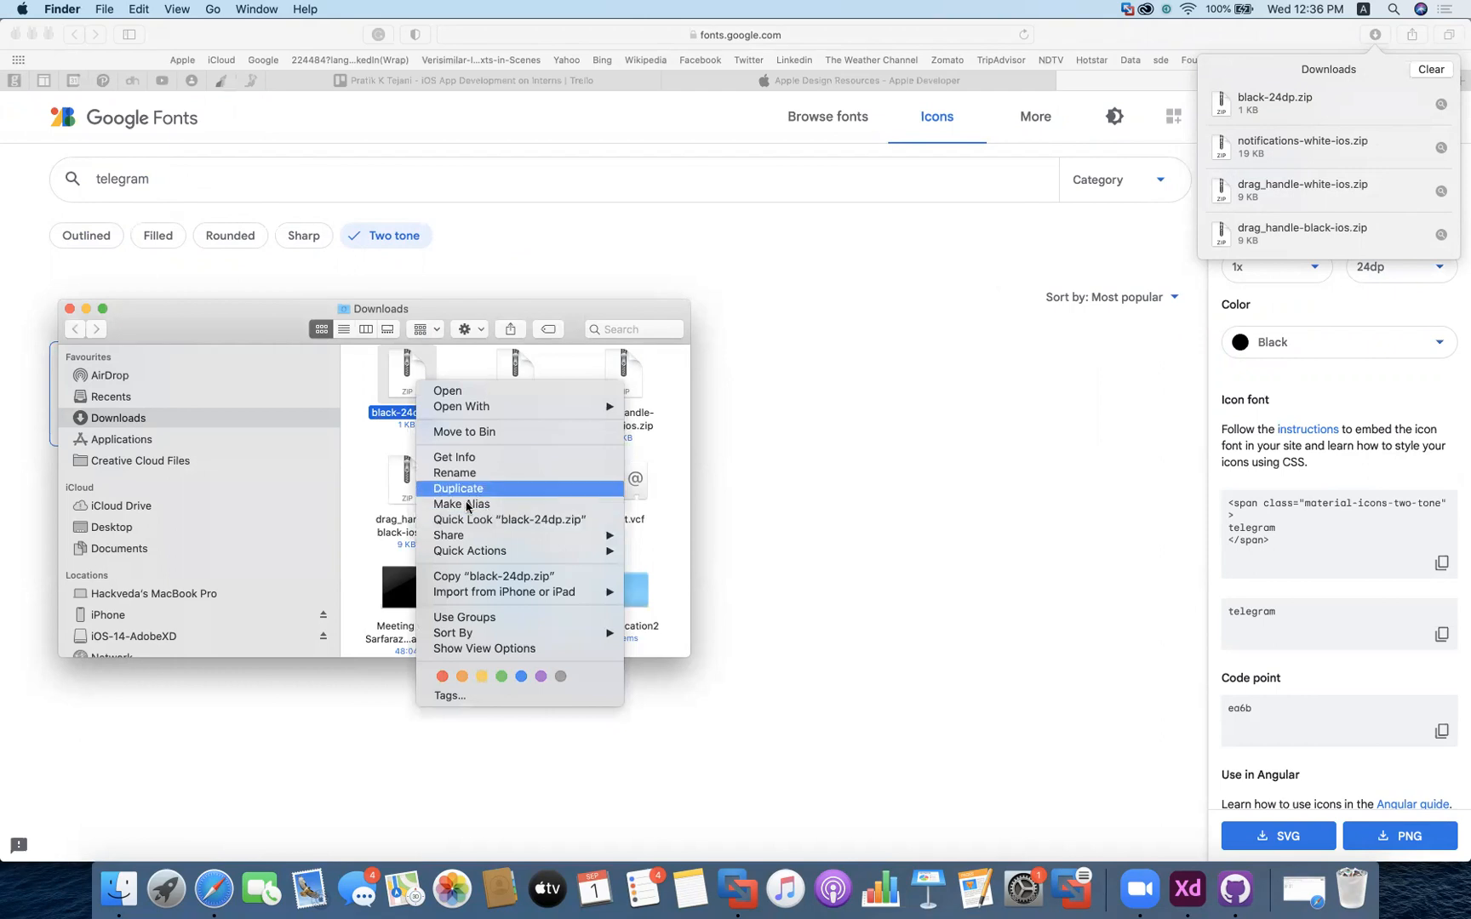
left_click(452, 579)
scroll(452, 579, "down", 10)
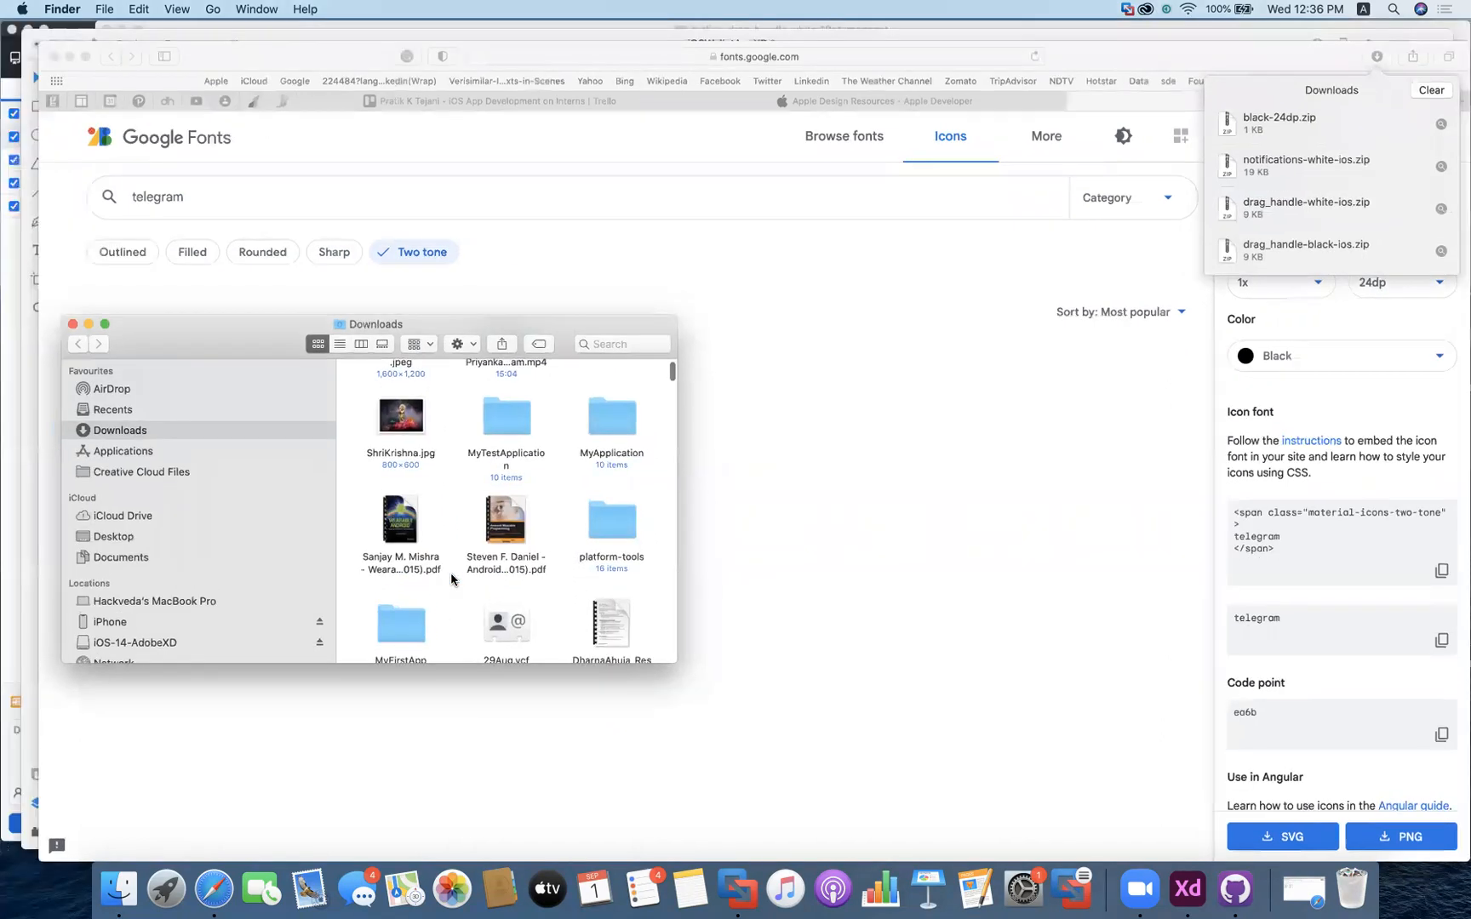
scroll(452, 579, "down", 8)
scroll(452, 579, "down", 8)
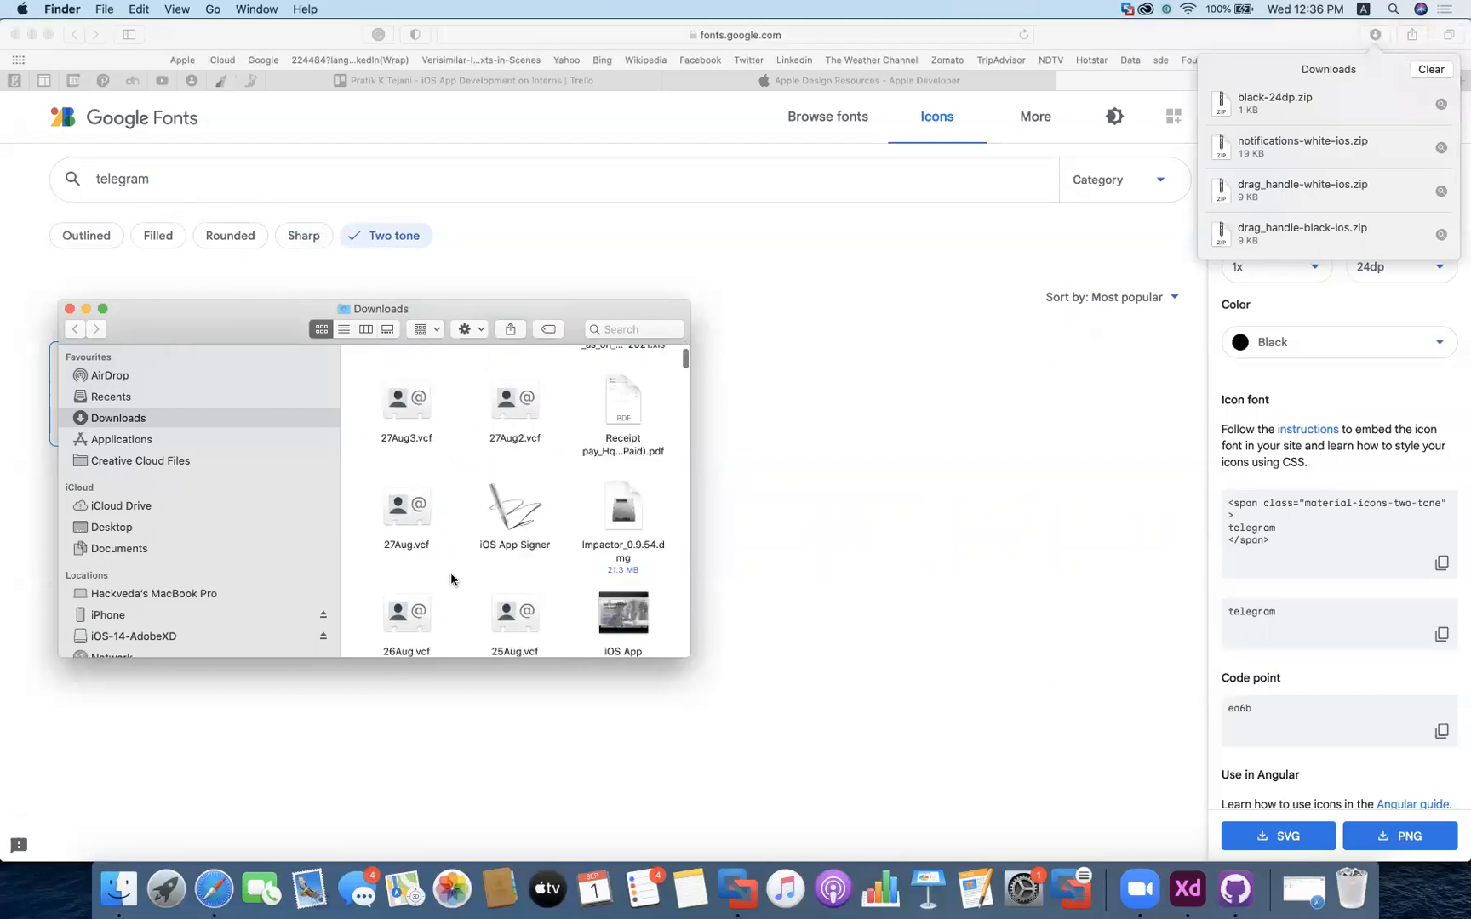
double_click(515, 461)
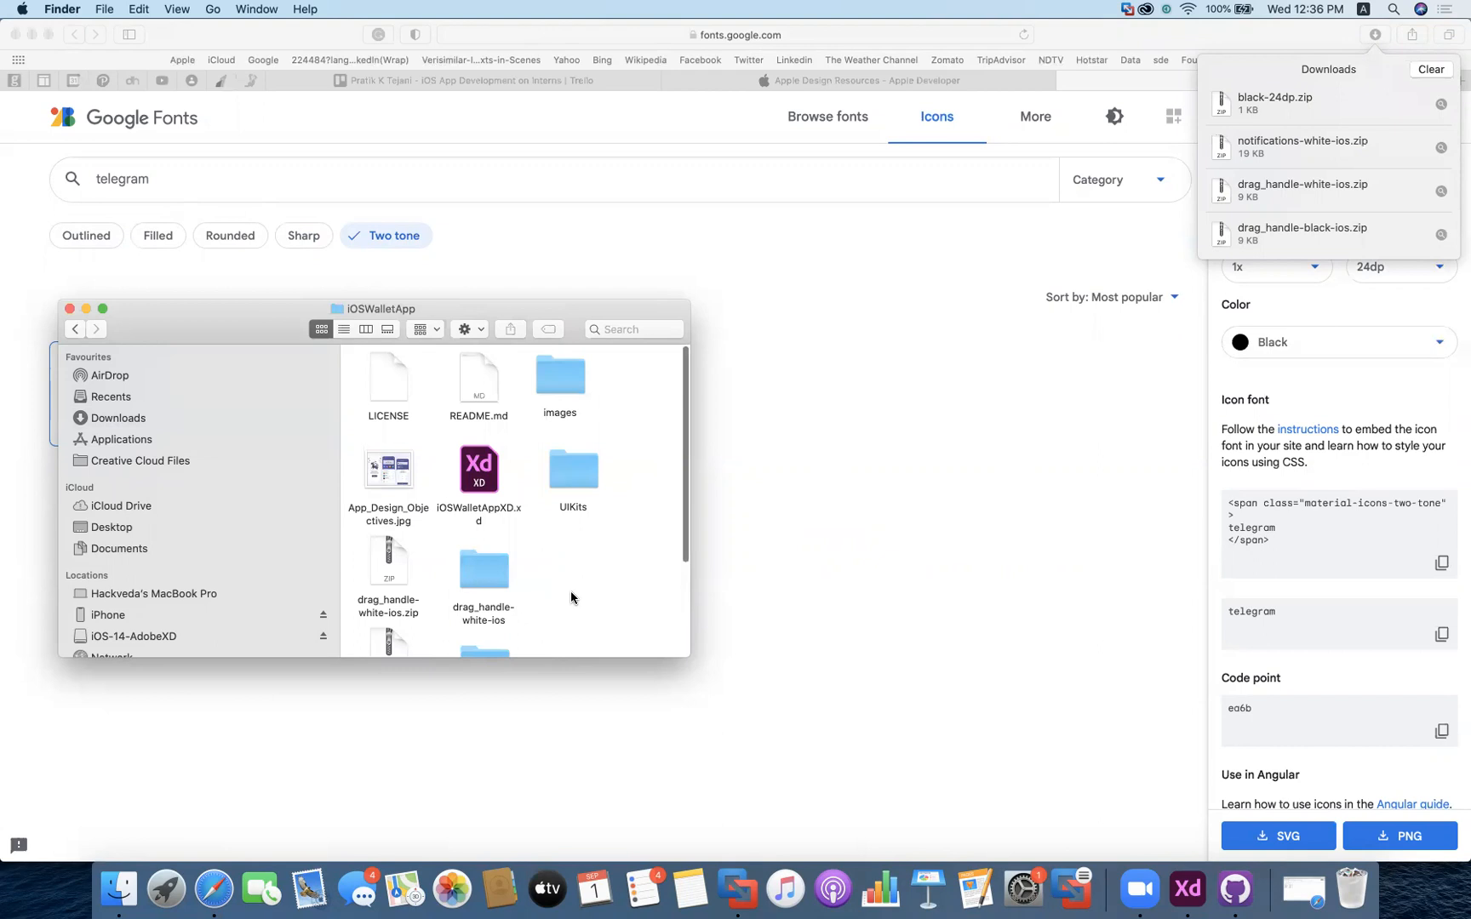
scroll(570, 597, "down", 2)
scroll(570, 591, "down", 2)
Extract black-24dp.zip in the iOSWalletApp folder and open the 2x folder of the extracted icons
double_click(388, 600)
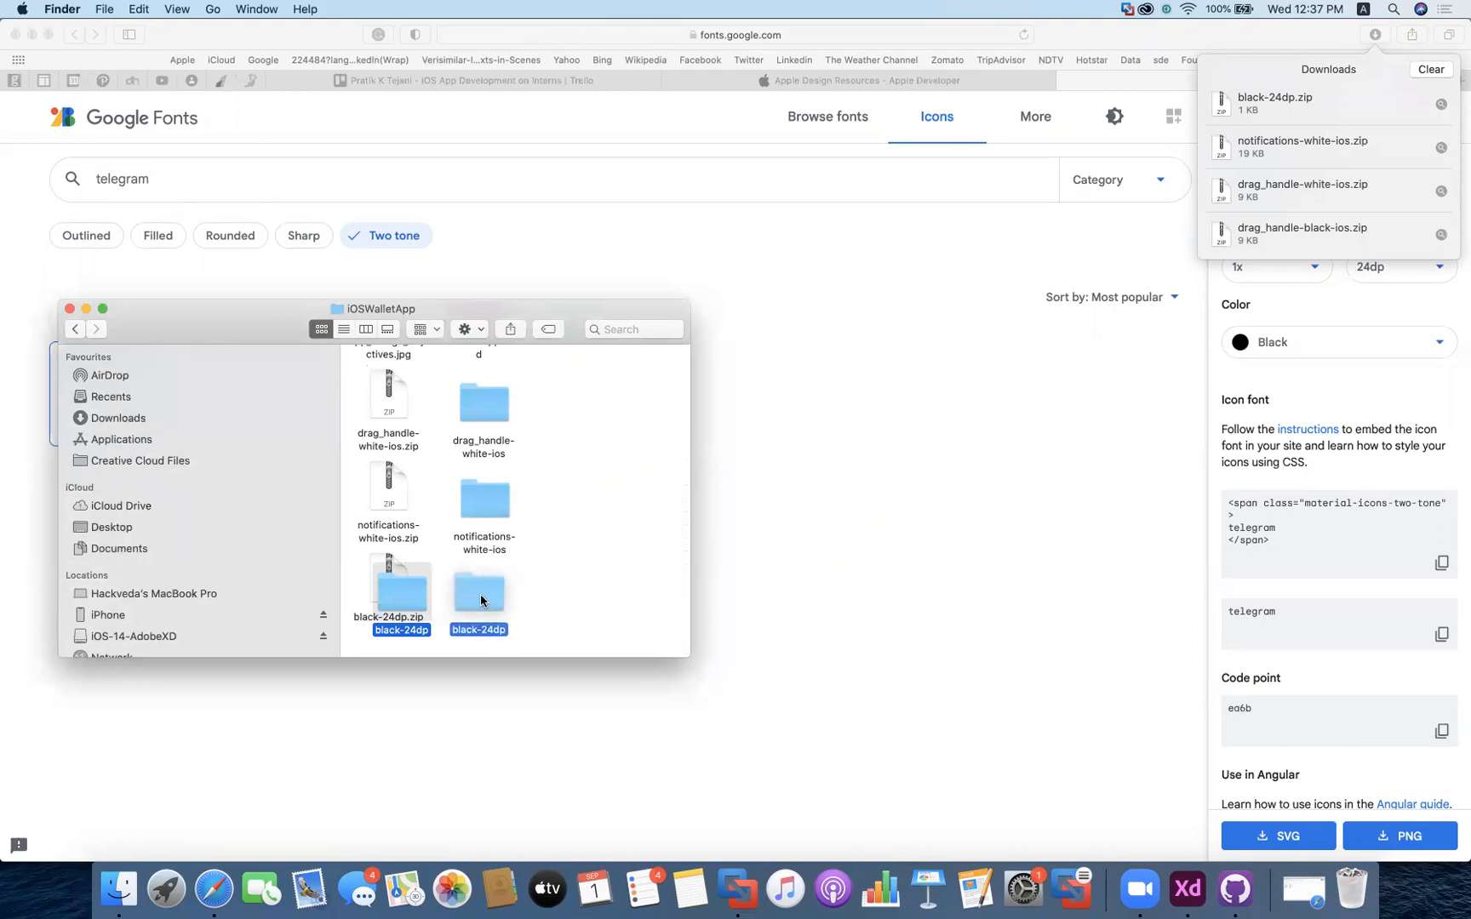
double_click(498, 597)
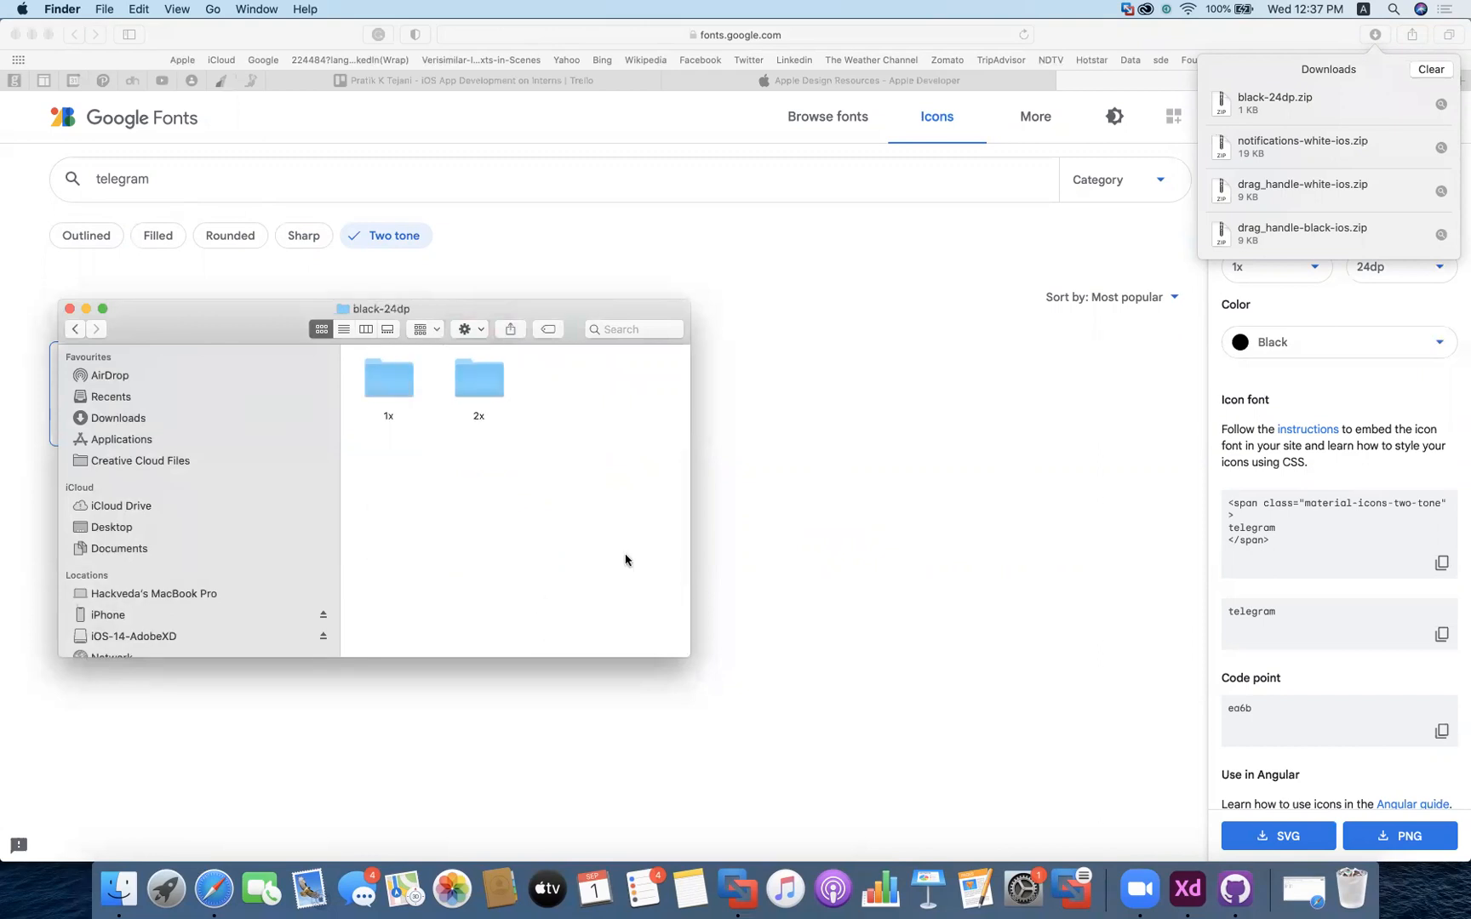
left_click(481, 384)
double_click(481, 384)
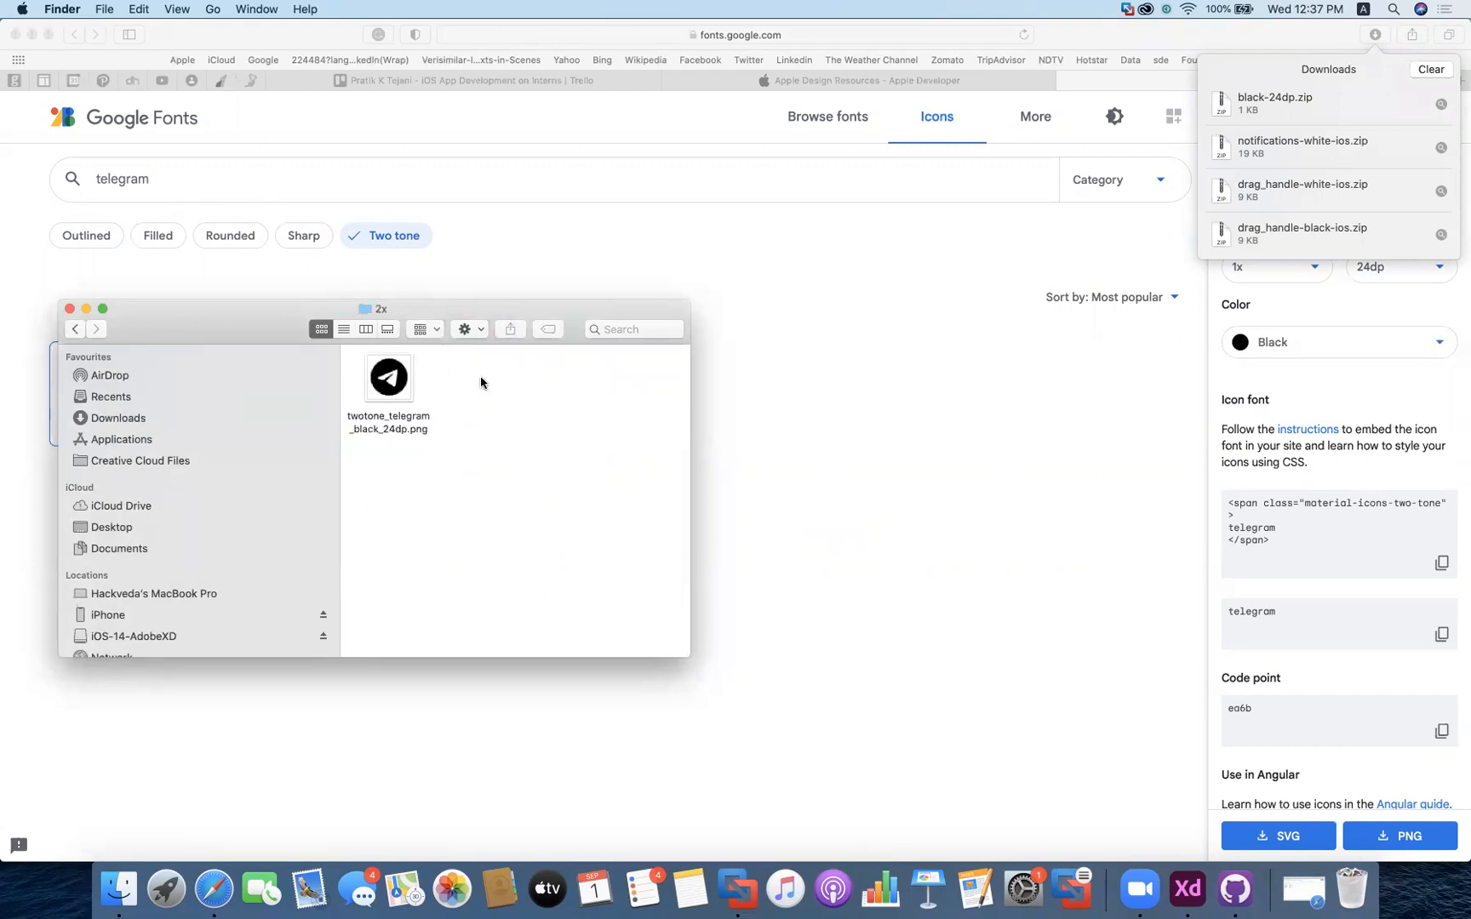
Copy twotone_telegram_black_24dp.png, switch to the iOSWalletAppXD document in Adobe XD and paste the icon into the Transactions artboard
left_click(389, 380)
right_click(389, 381)
mouse_move(452, 570)
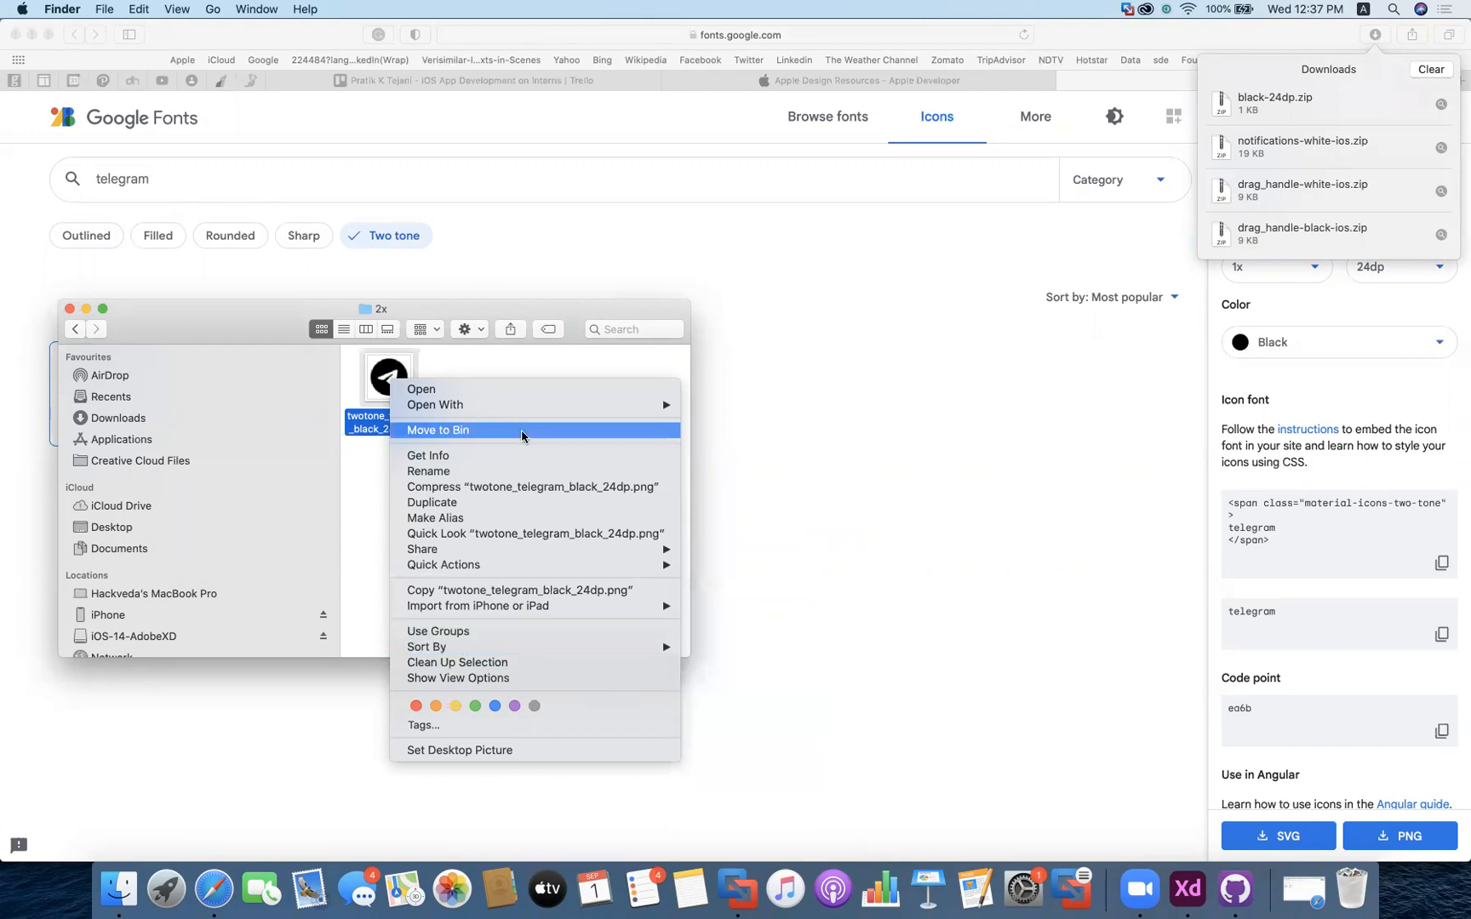
left_click(502, 361)
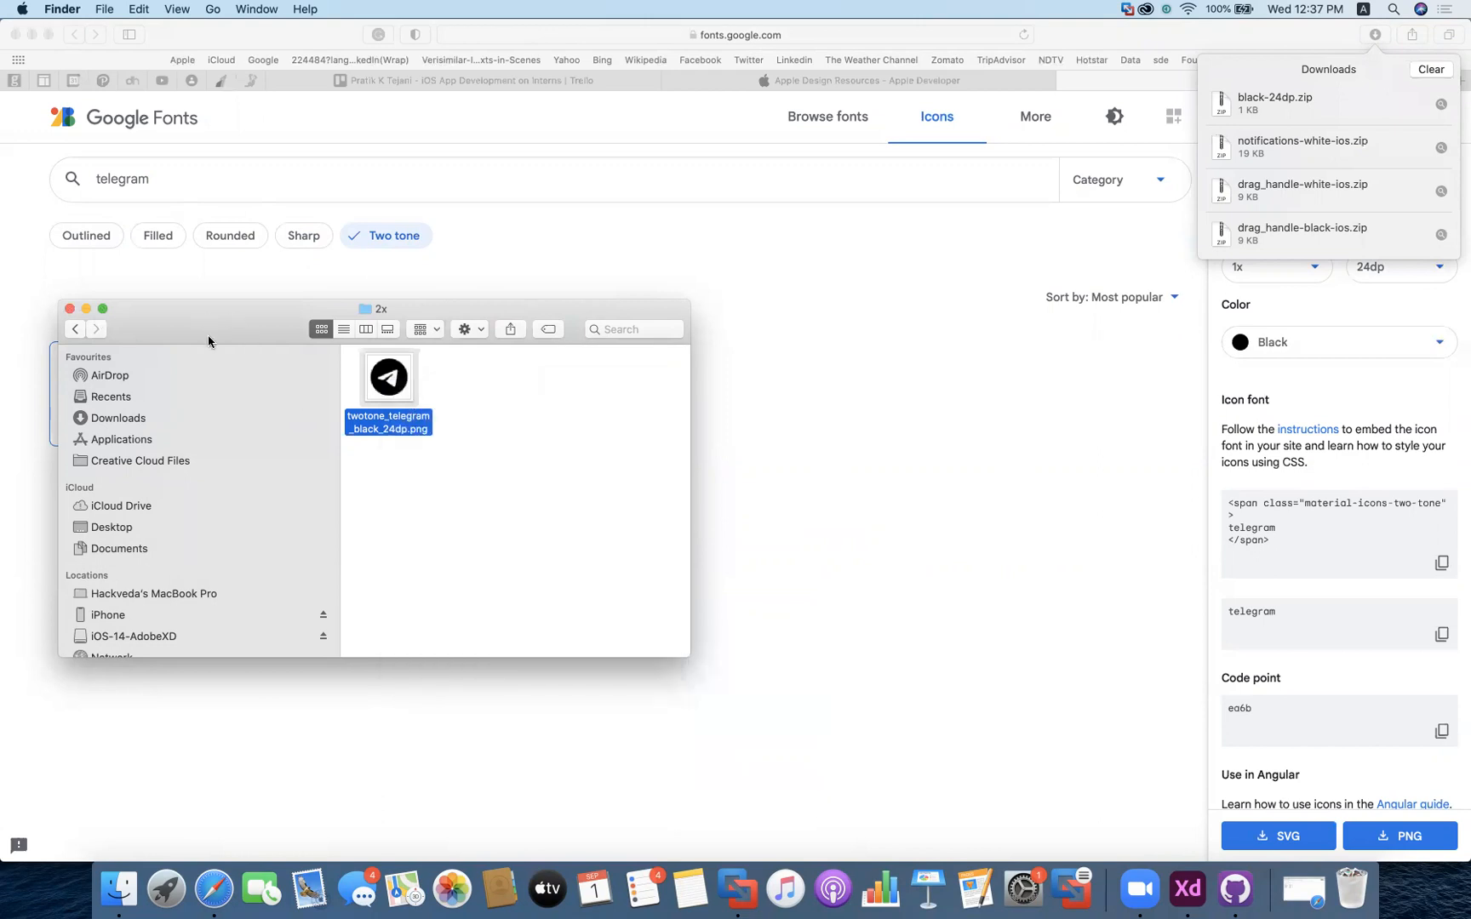
right_click(393, 389)
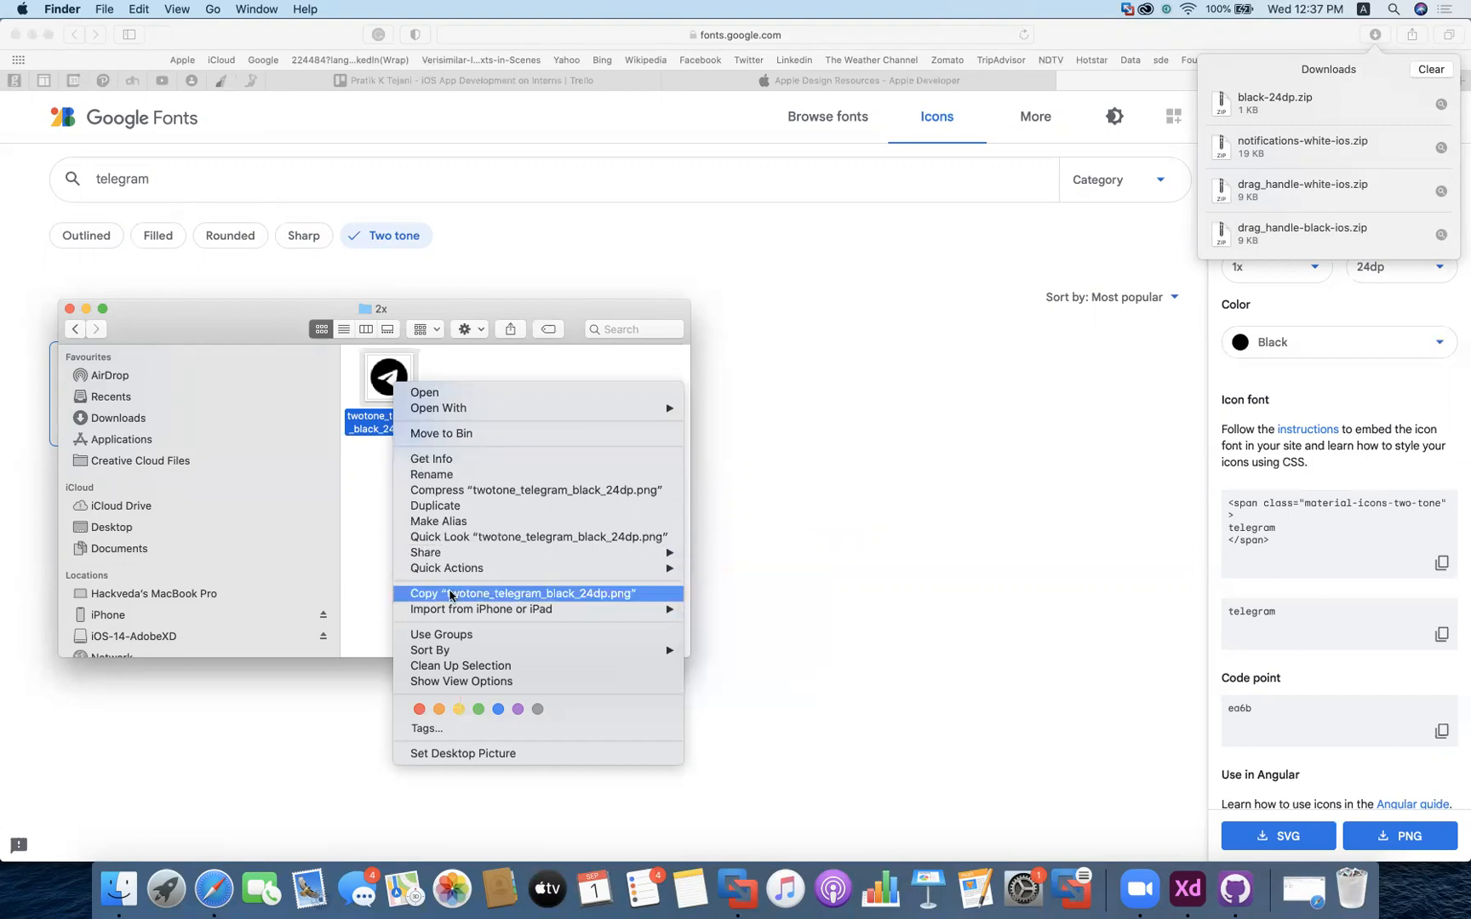
left_click(467, 594)
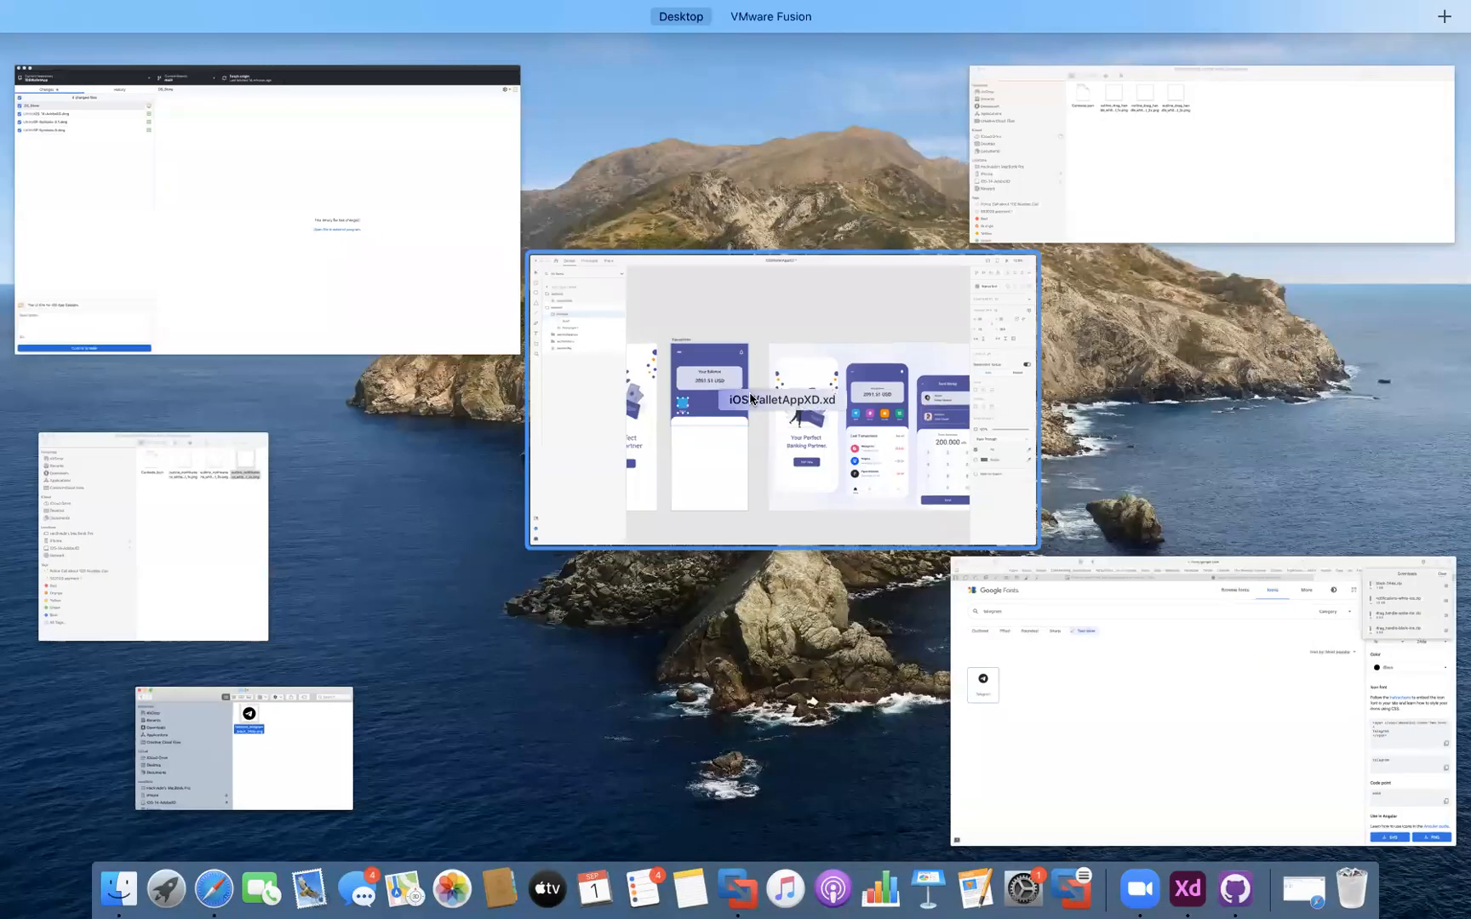
left_click(751, 399)
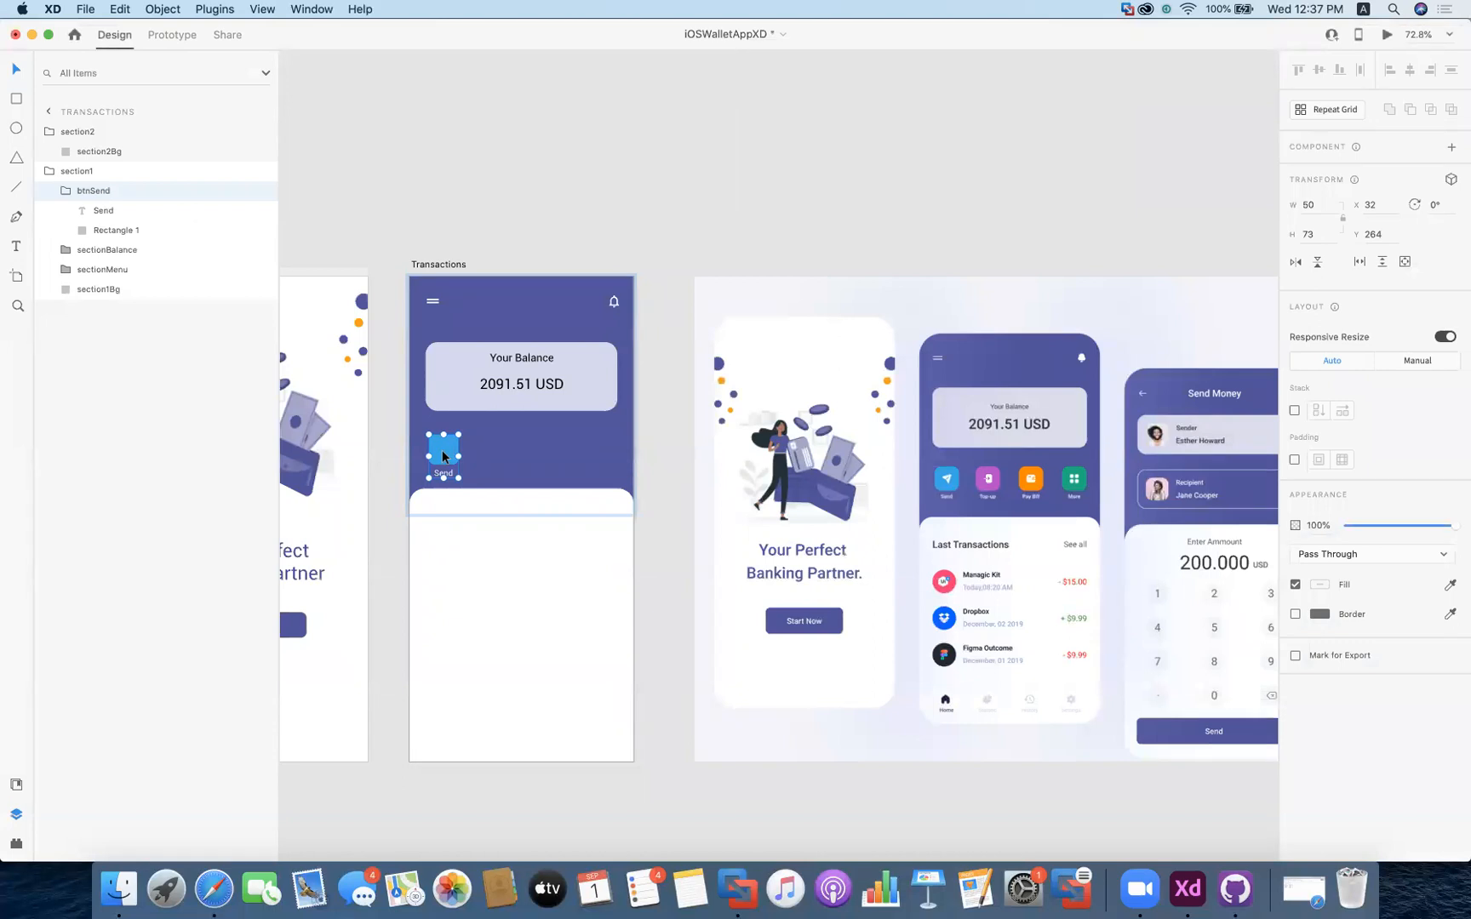
key("super+v")
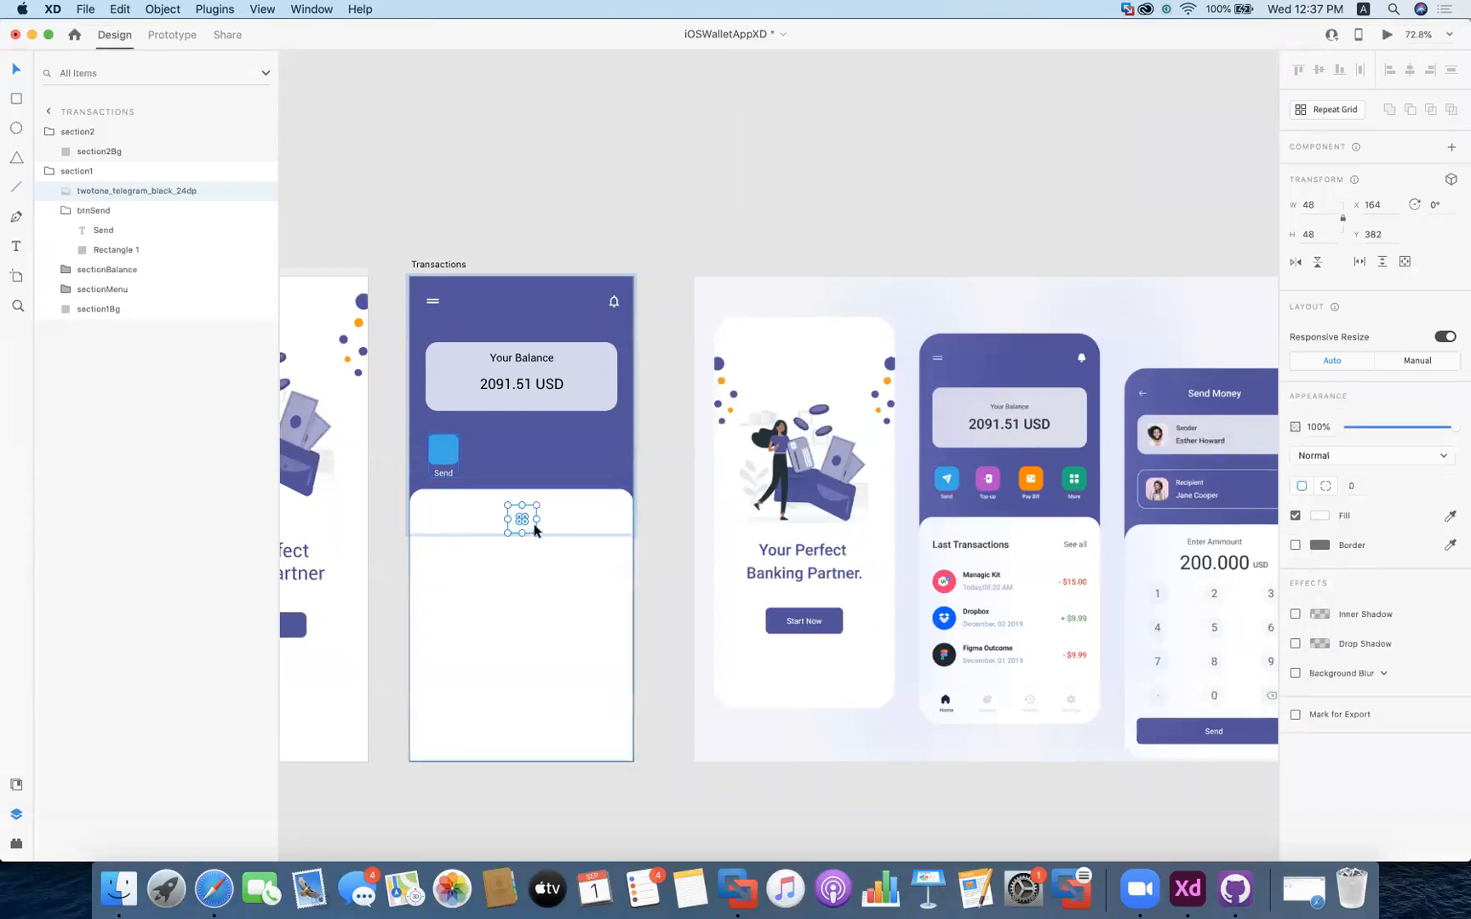
Try to move the pasted Telegram icon toward the Send button on the artboard, and undo the move
left_click_drag(530, 525, 476, 498)
key("super+z")
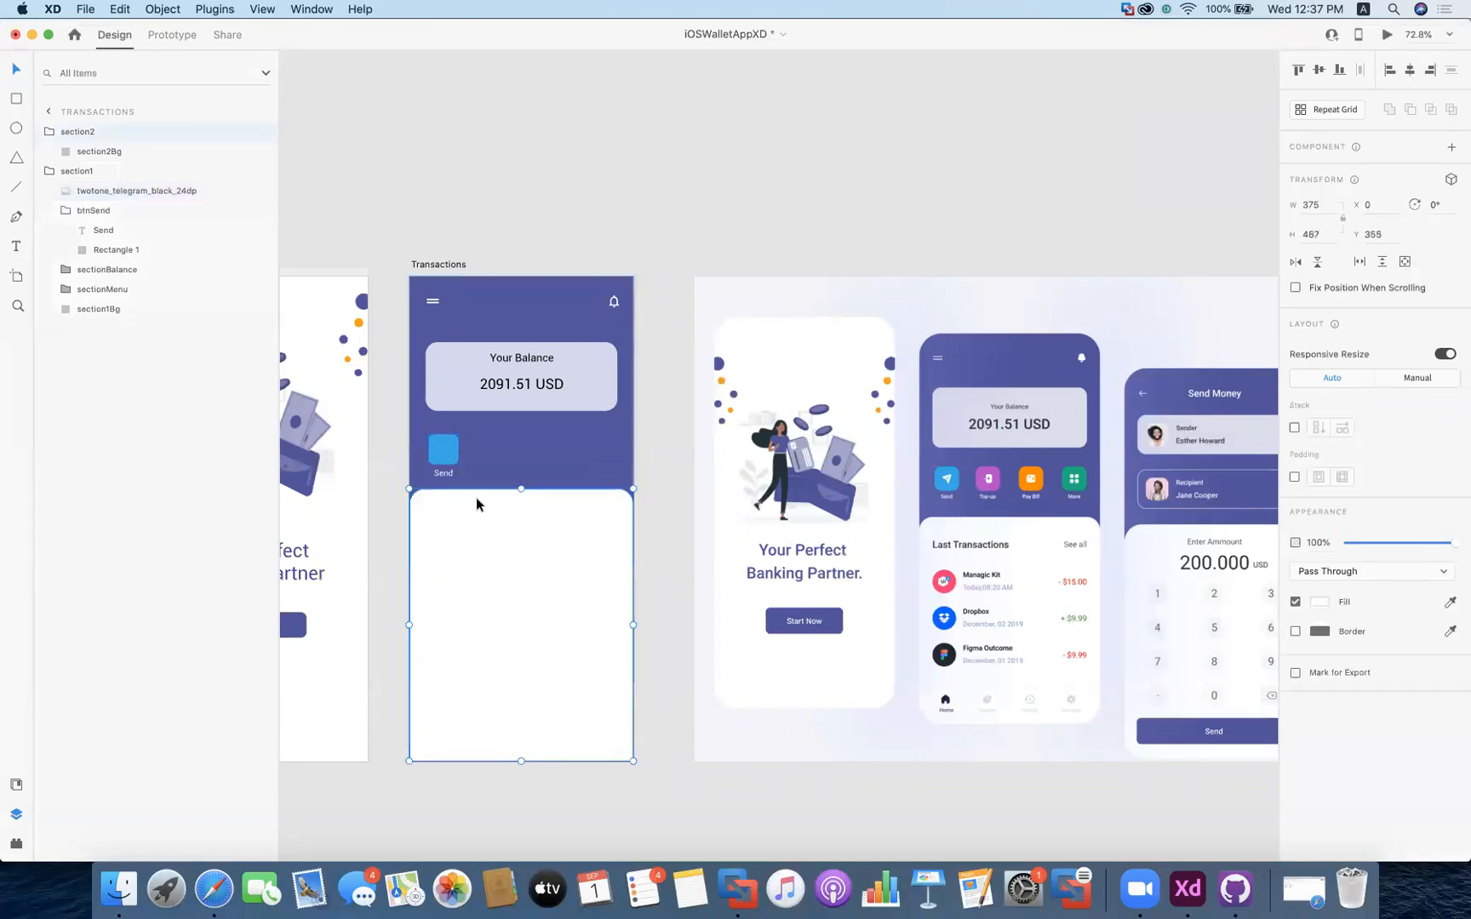
left_click(94, 152)
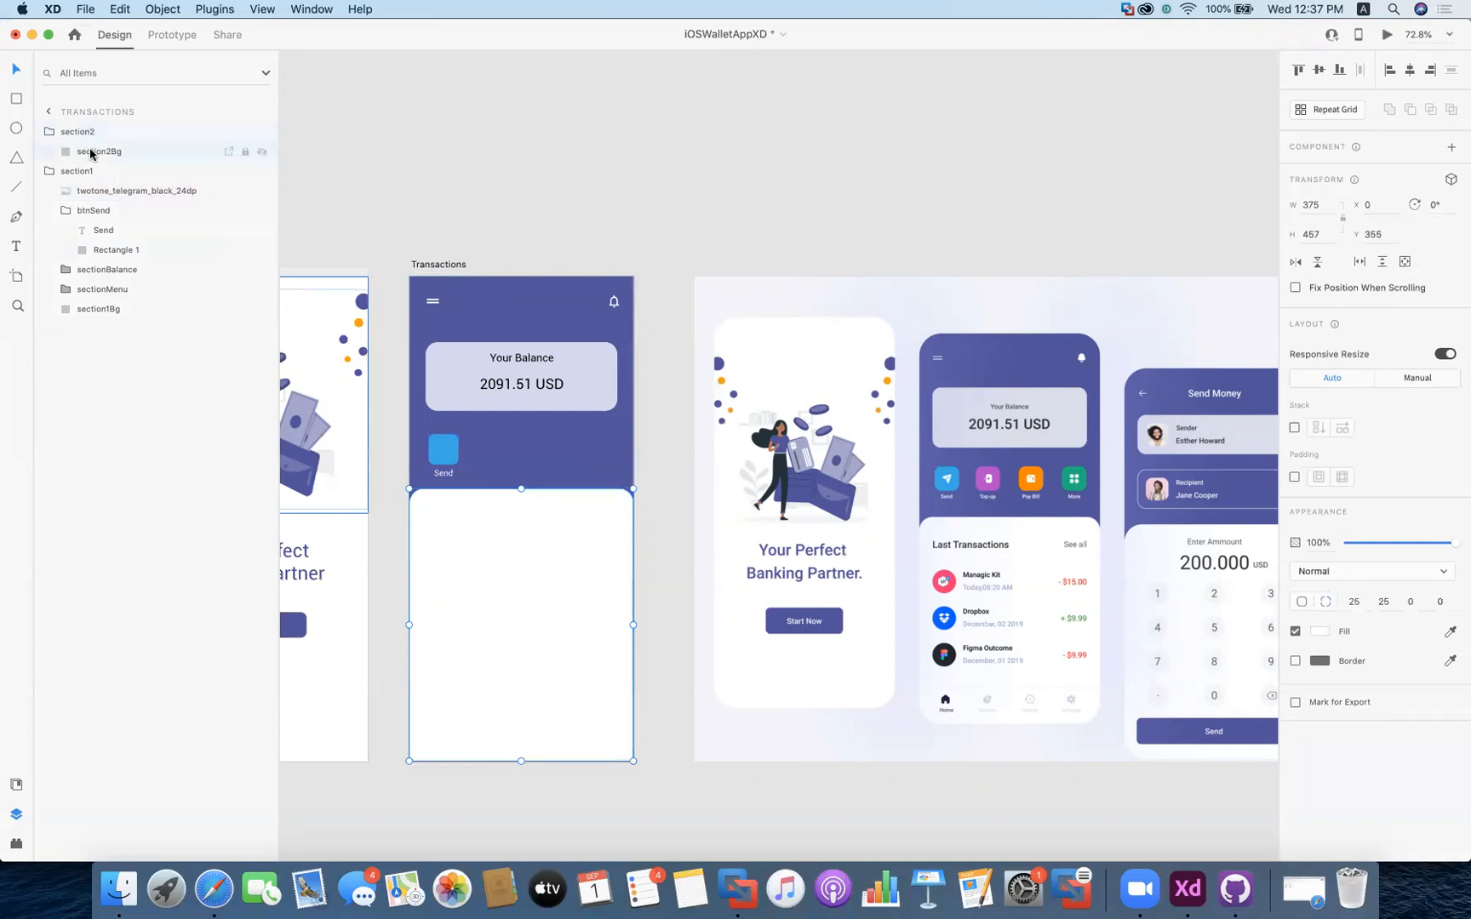
Move the twotone_telegram_black_24dp layer into the btnSend group above the Send text, and select the icon there
left_click(119, 195)
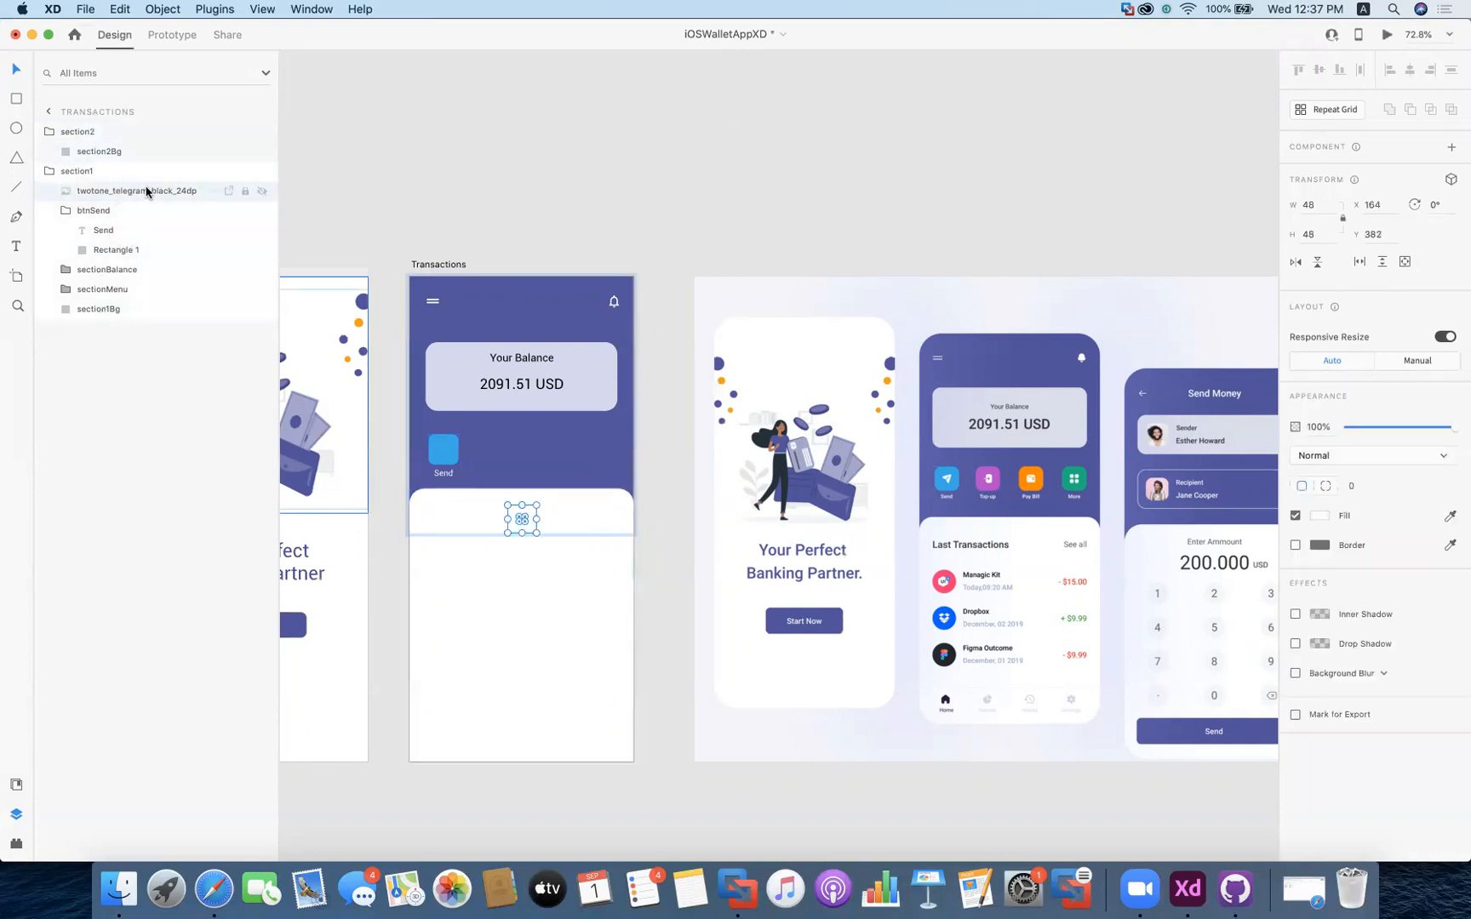
left_click_drag(139, 194, 154, 223)
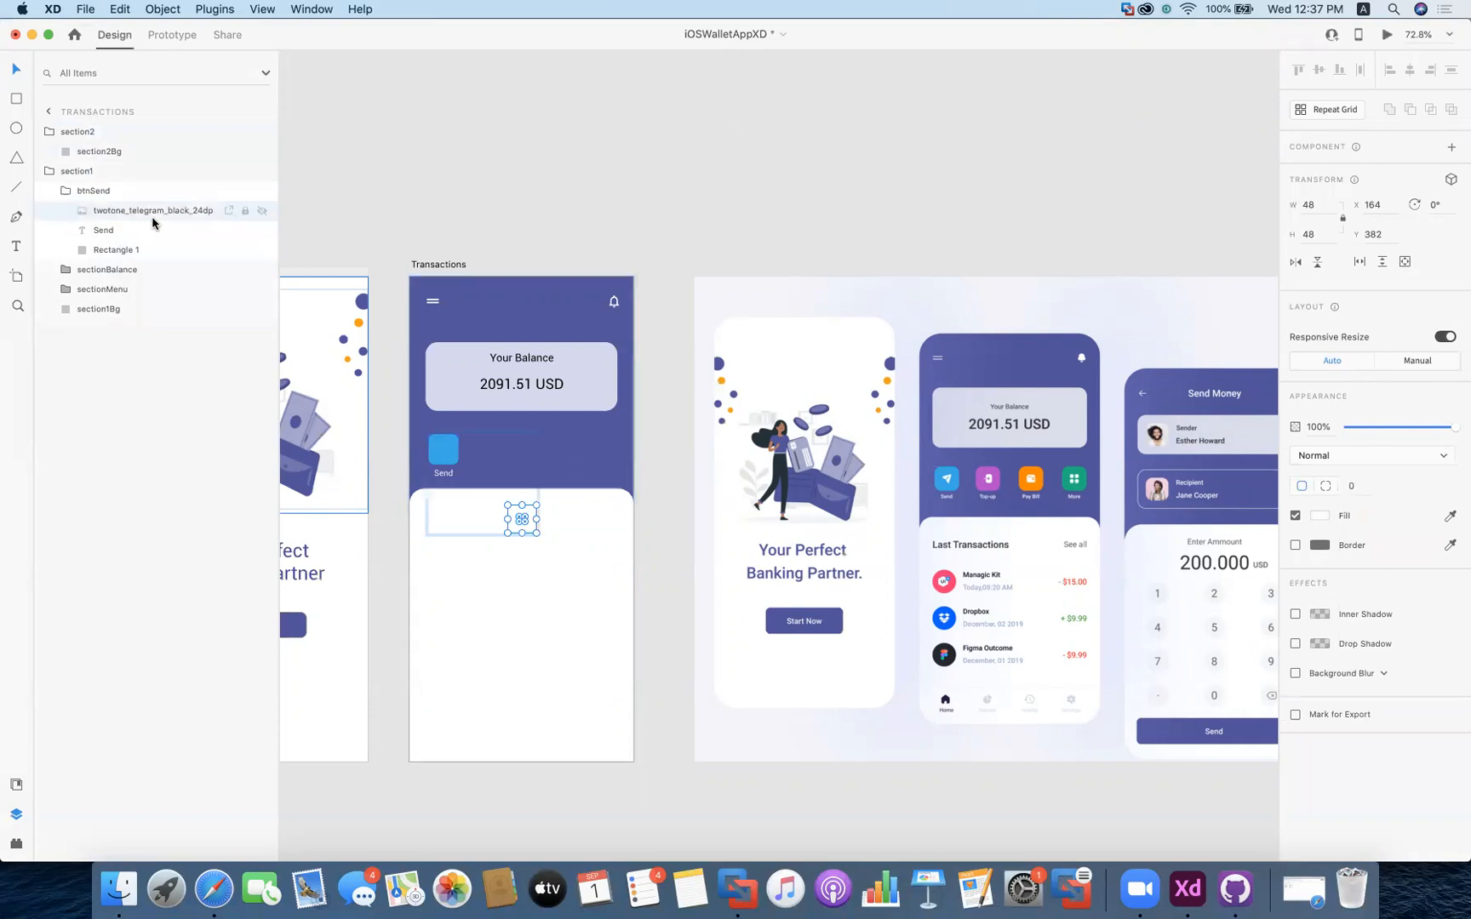
left_click(495, 505)
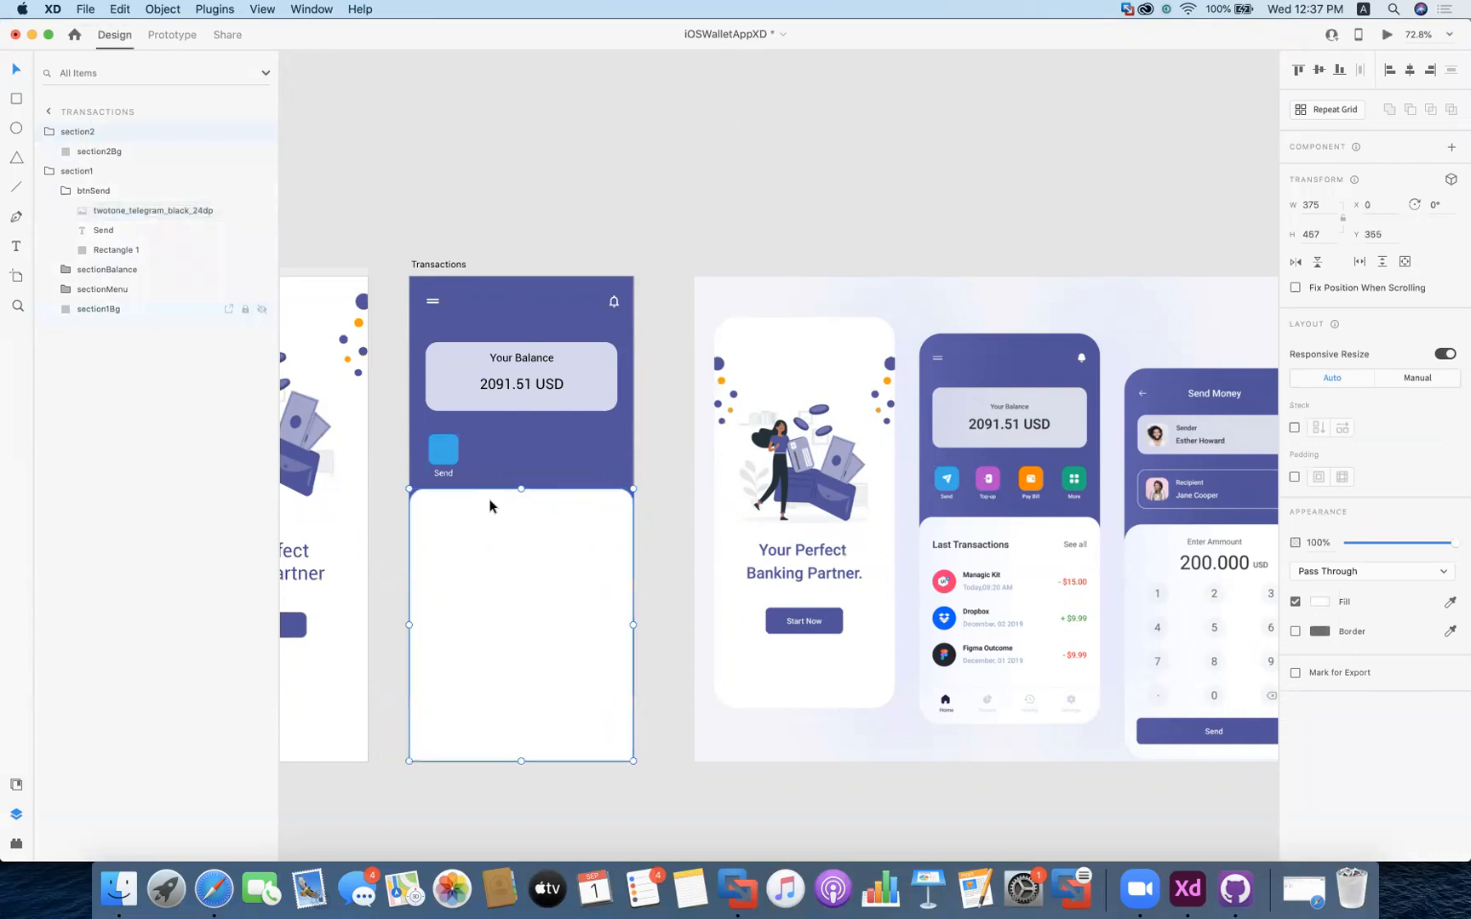
left_click(145, 211)
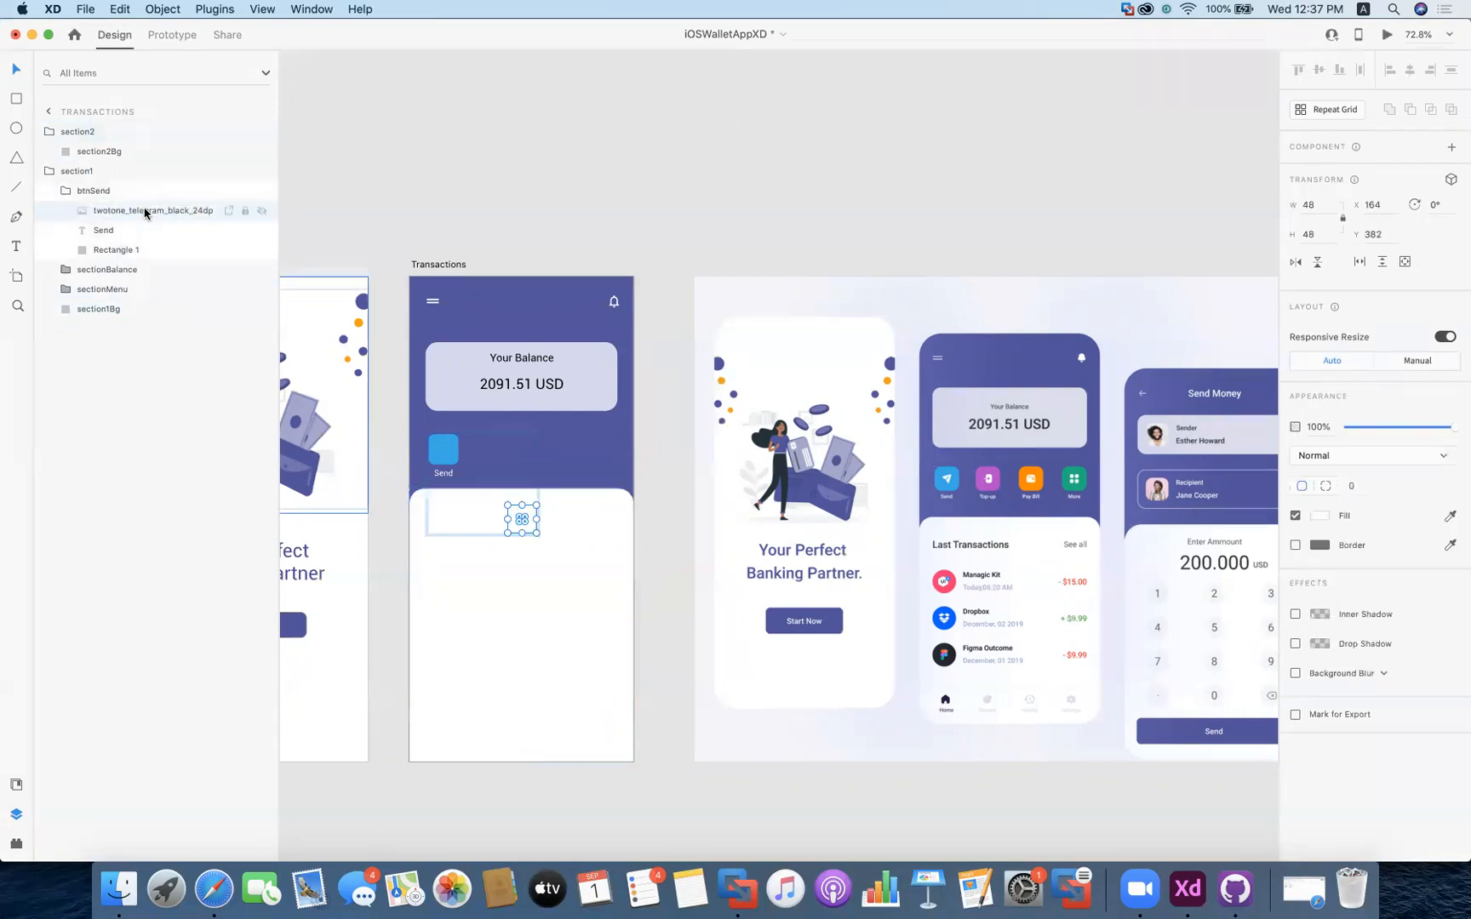
Move the Telegram icon onto the centre of the blue Send square, placing it at X 34, Y 266
key("Up")
key("Up")
key("Up")
key("Up")
key("Up")
key("Up")
key("Up")
key("Up")
key("Up")
key("Up")
key("Up")
key("Up")
key("Up")
key("Up")
key("Up")
key("Up")
key("Up")
key("Up")
key("Up")
key("Up")
key("Up")
key("Up")
key("Up")
key("Up")
key("Up")
key("Up")
key("Up")
key("Up")
key("Up")
key("Up")
key("Up")
key("Up")
key("Up")
key("Up")
key("Up")
key("Up")
key("Up")
key("Up")
key("Up")
key("Up")
key("Up")
key("Up")
key("Up")
key("Up")
key("Up")
key("Up")
key("Up")
key("Up")
key("Up")
key("Up")
key("Up")
key("Up")
key("Up")
key("Up")
key("Up")
key("Up")
key("Up")
key("Up")
key("Up")
key("Up")
key("Up")
key("Up")
key("Up")
key("Up")
key("Up")
key("Up")
key("Up")
key("Up")
key("Up")
key("Up")
key("Up")
key("Up")
key("Up")
key("Up")
key("Up")
key("Up")
key("Up")
key("Up")
key("Up")
key("Up")
key("Up")
key("Up")
key("Up")
key("Up")
key("Up")
key("Up")
key("Up")
key("Up")
key("Up")
key("Up")
key("Up")
key("Up")
key("Up")
key("Up")
key("Up")
key("Up")
key("Up")
key("Up")
key("Left")
key("Left")
key("Left")
key("Left")
key("Left")
key("Left")
key("Left")
key("Left")
key("Left")
key("Left")
key("Left")
key("Left")
key("Left")
key("Left")
key("Left")
key("Left")
key("Left")
key("Left")
key("Left")
key("Left")
key("Left")
key("Left")
key("Left")
key("Left")
key("Left")
key("Left")
key("Left")
key("Left")
key("Left")
key("Left")
key("Left")
key("Left")
key("Left")
key("Left")
key("Left")
key("Left")
key("Left")
key("Left")
key("Left")
key("Left")
key("Left")
key("Left")
key("Left")
key("Left")
key("Left")
key("Left")
key("Left")
key("Left")
key("Left")
key("Left")
key("Left")
key("Left")
key("Left")
key("Left")
key("Left")
key("Left")
key("Left")
key("Left")
key("Left")
key("Left")
key("Left")
key("Left")
key("Left")
key("Left")
key("Left")
key("Left")
key("Left")
key("Left")
key("Left")
key("Left")
key("Left")
key("Left")
key("Left")
key("Left")
key("Left")
key("Left")
key("Left")
key("Left")
key("Left")
key("Left")
key("Left")
key("Left")
key("Left")
key("Left")
key("Left")
key("Left")
key("Left")
key("Left")
key("Left")
key("Left")
key("Left")
key("Left")
key("Left")
key("Left")
key("Left")
key("Left")
key("Left")
key("Left")
key("Left")
key("Left")
key("Left")
key("Left")
key("Left")
key("Left")
key("Left")
key("Left")
key("Left")
key("Left")
key("Left")
key("Left")
key("Left")
key("Left")
key("Left")
key("Up")
key("Up")
key("Left")
key("Left")
key("Up")
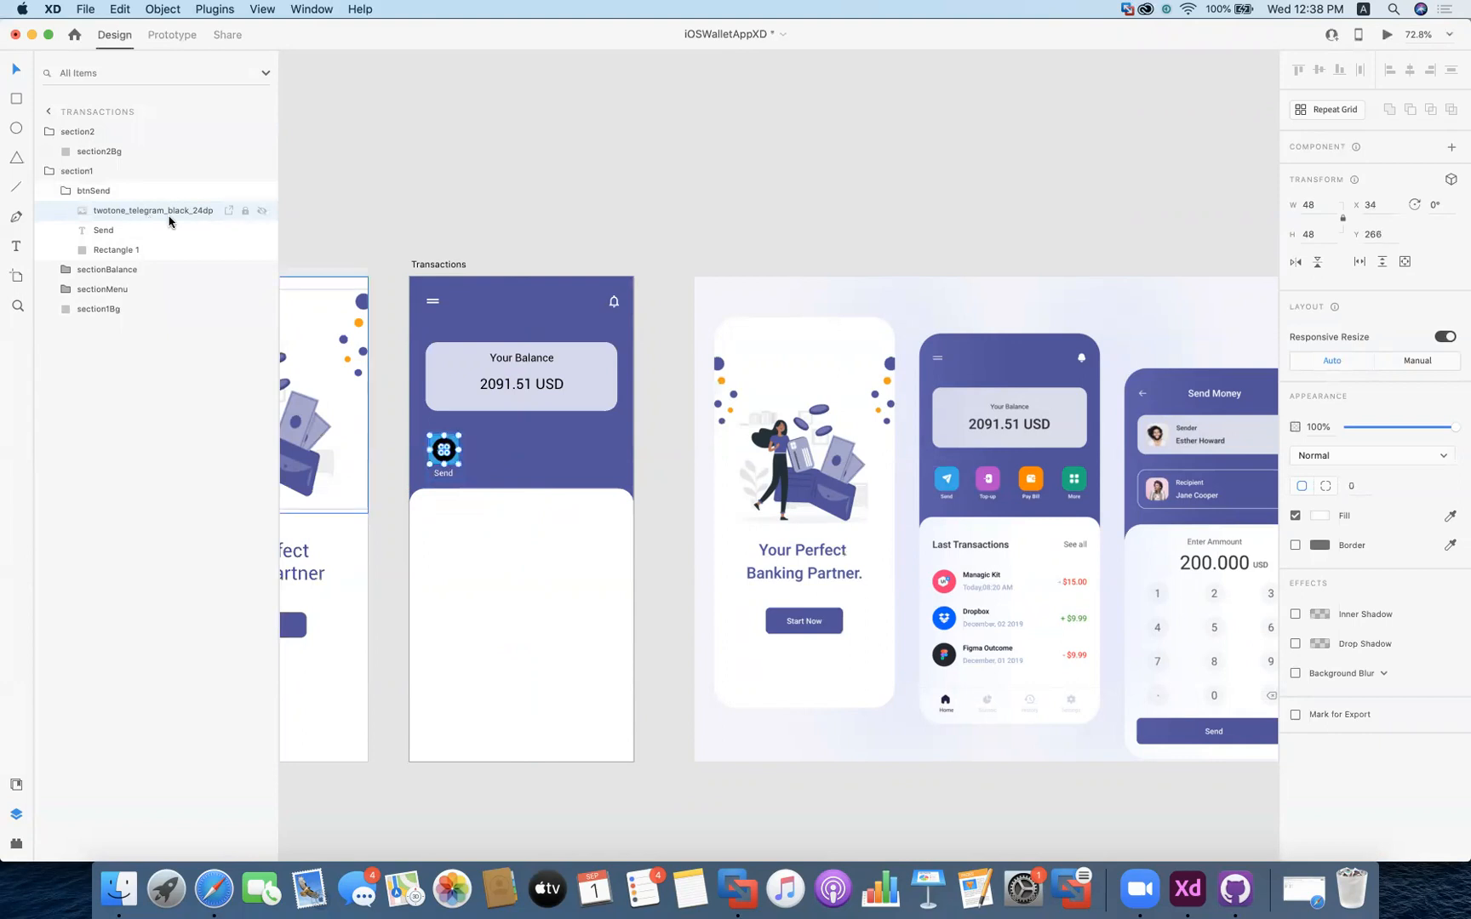
left_click(528, 449)
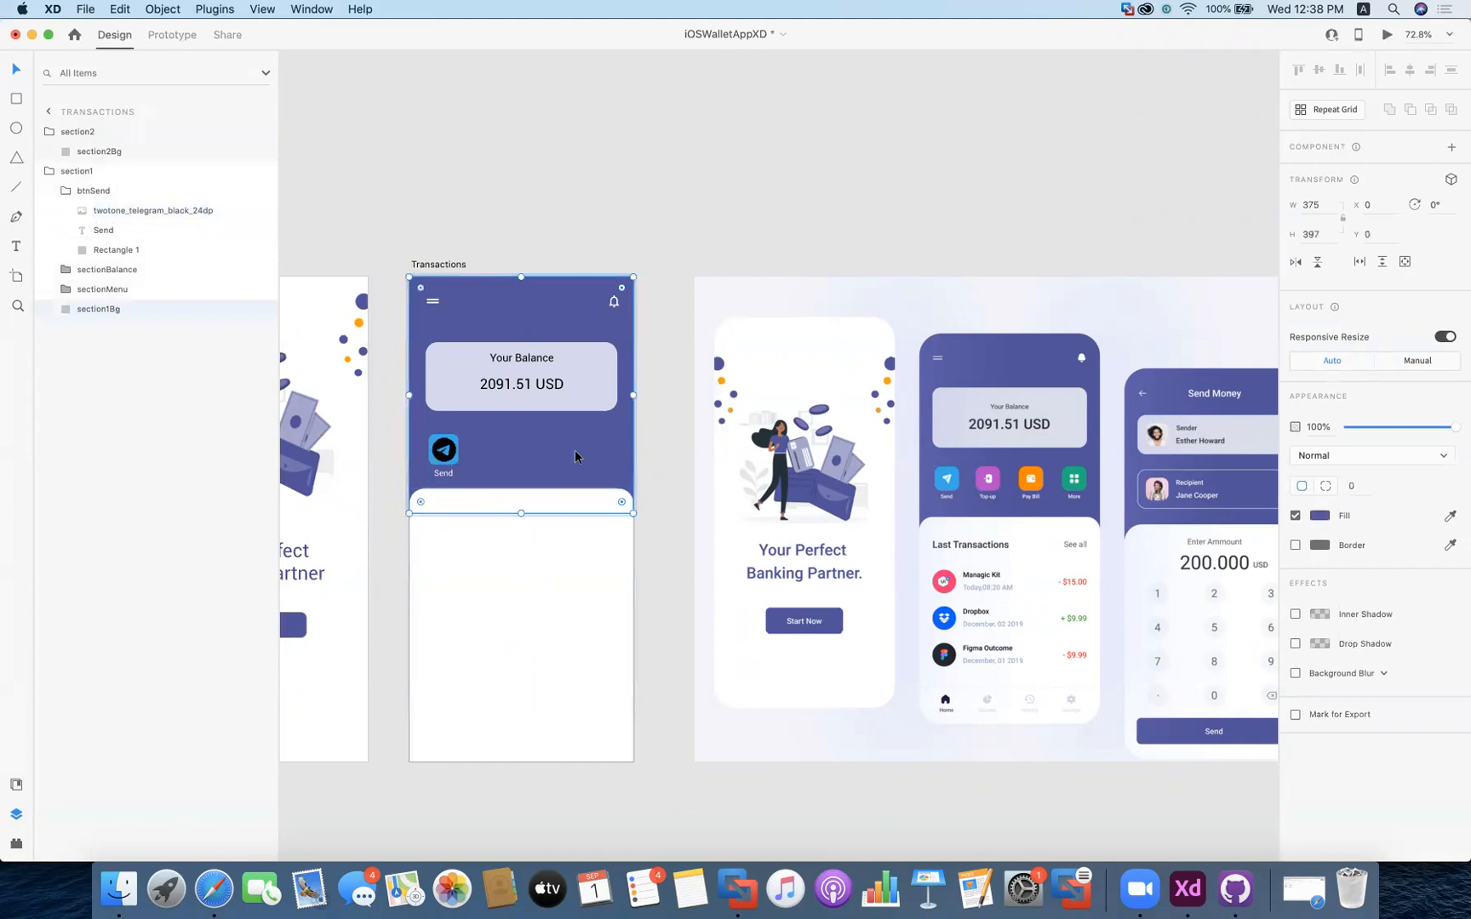
key("Left")
key("Left")
key("Left")
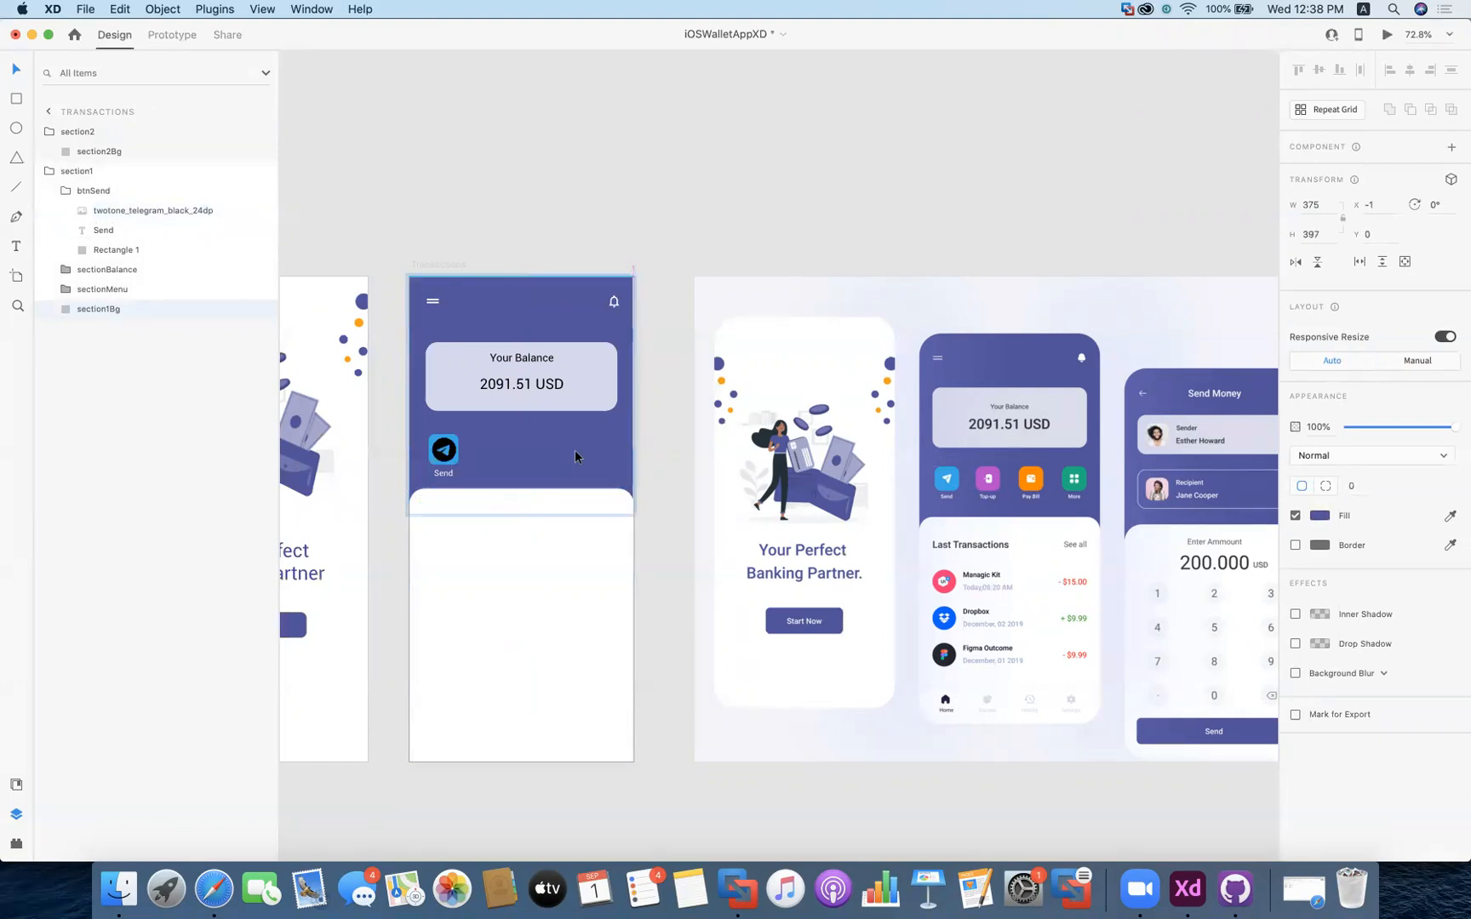
key("Right")
key("Right")
key("Right")
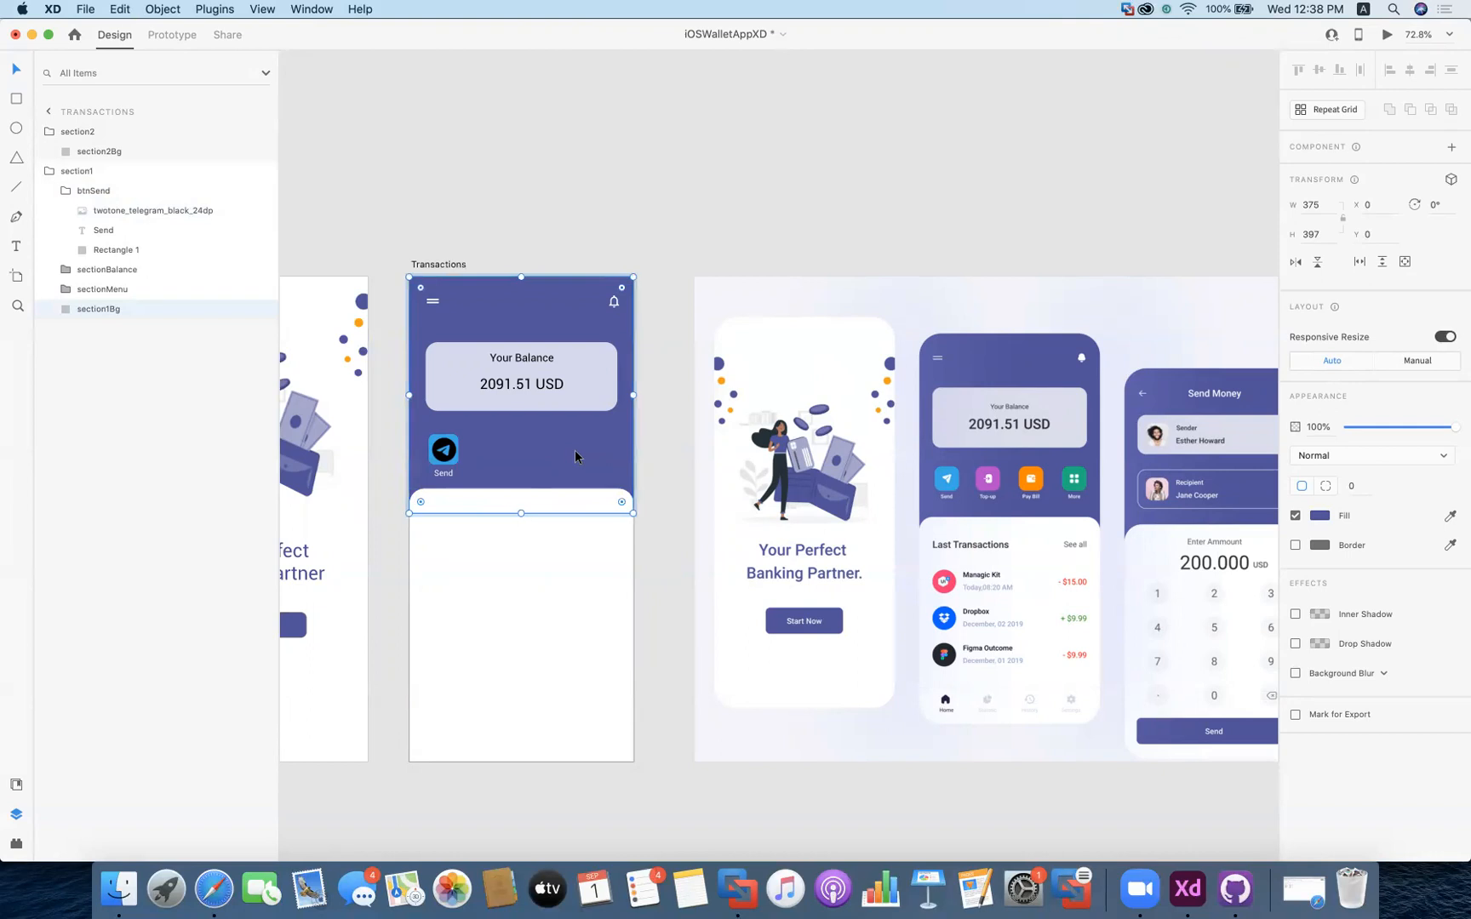
key("super+z")
Nudge the Telegram icon horizontally on the blue Send square to X 33, then clear the selection
left_click(444, 460)
double_click(444, 461)
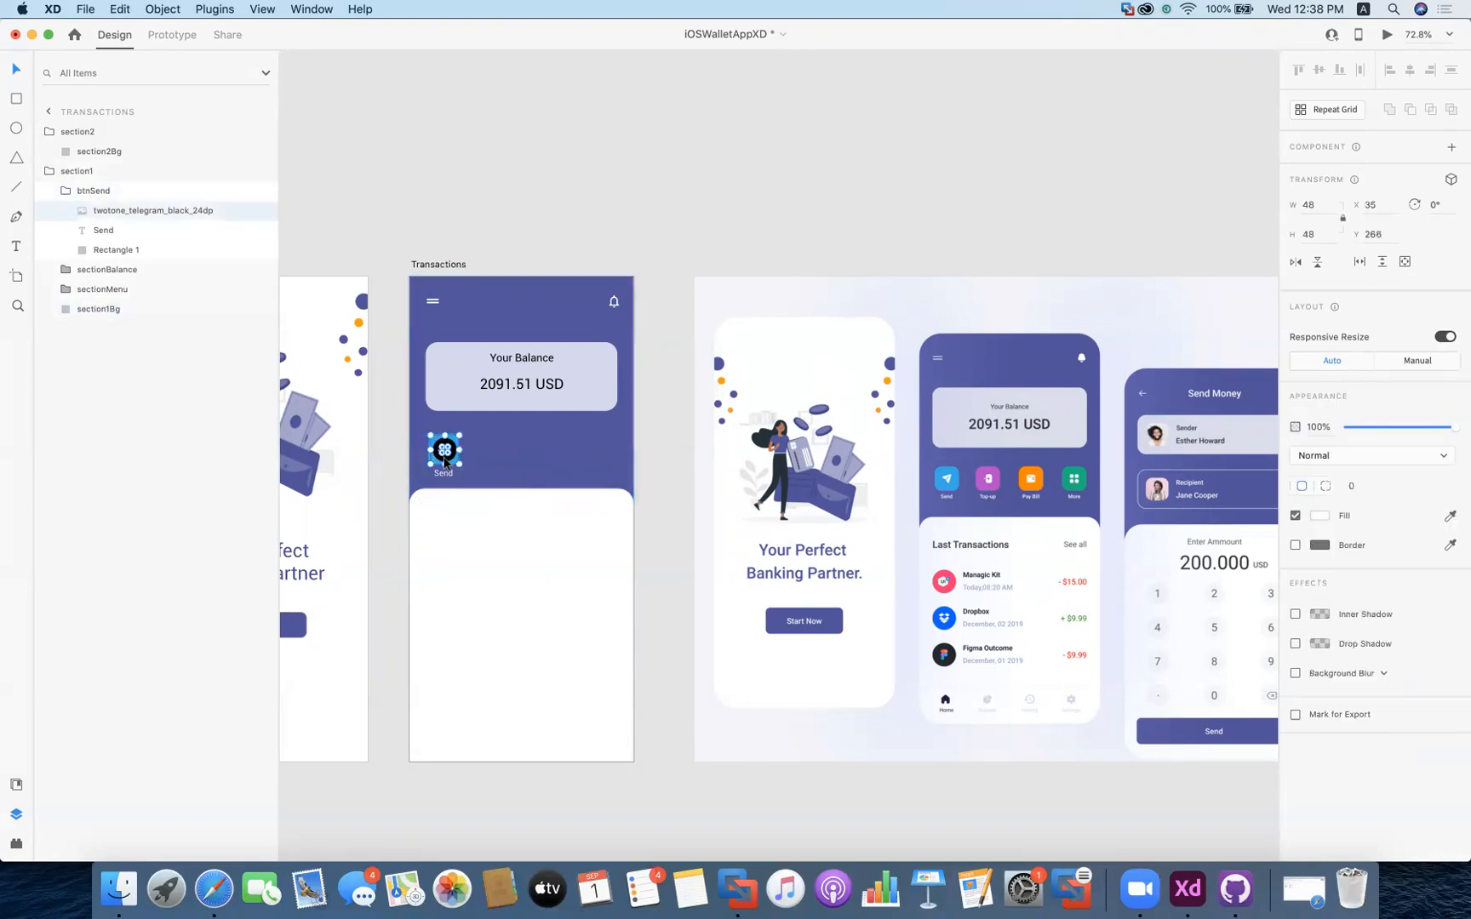
left_click_drag(444, 458, 444, 458)
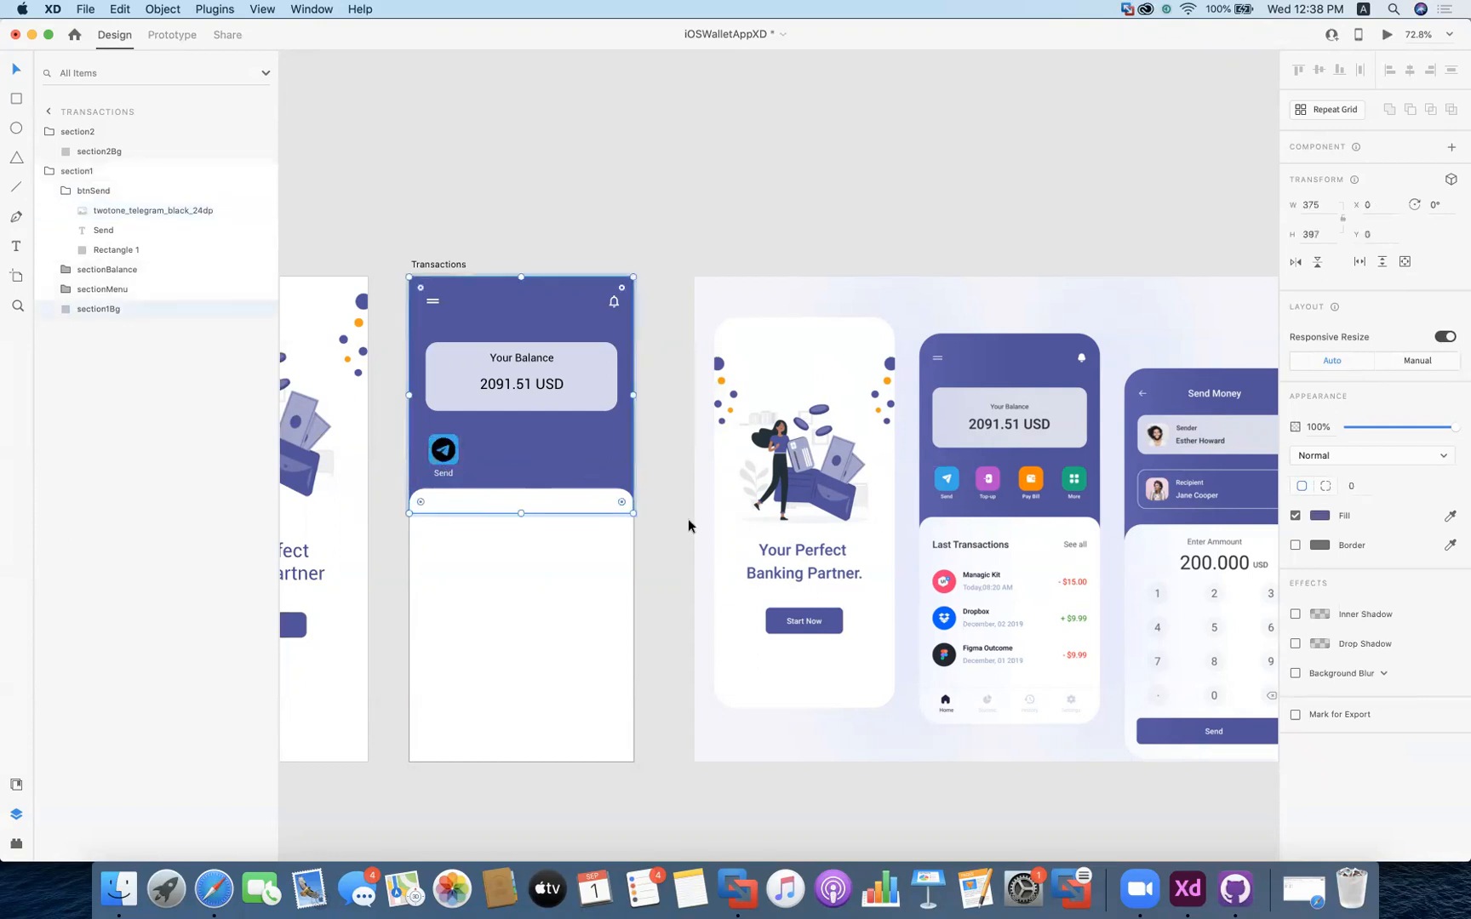
left_click(676, 496)
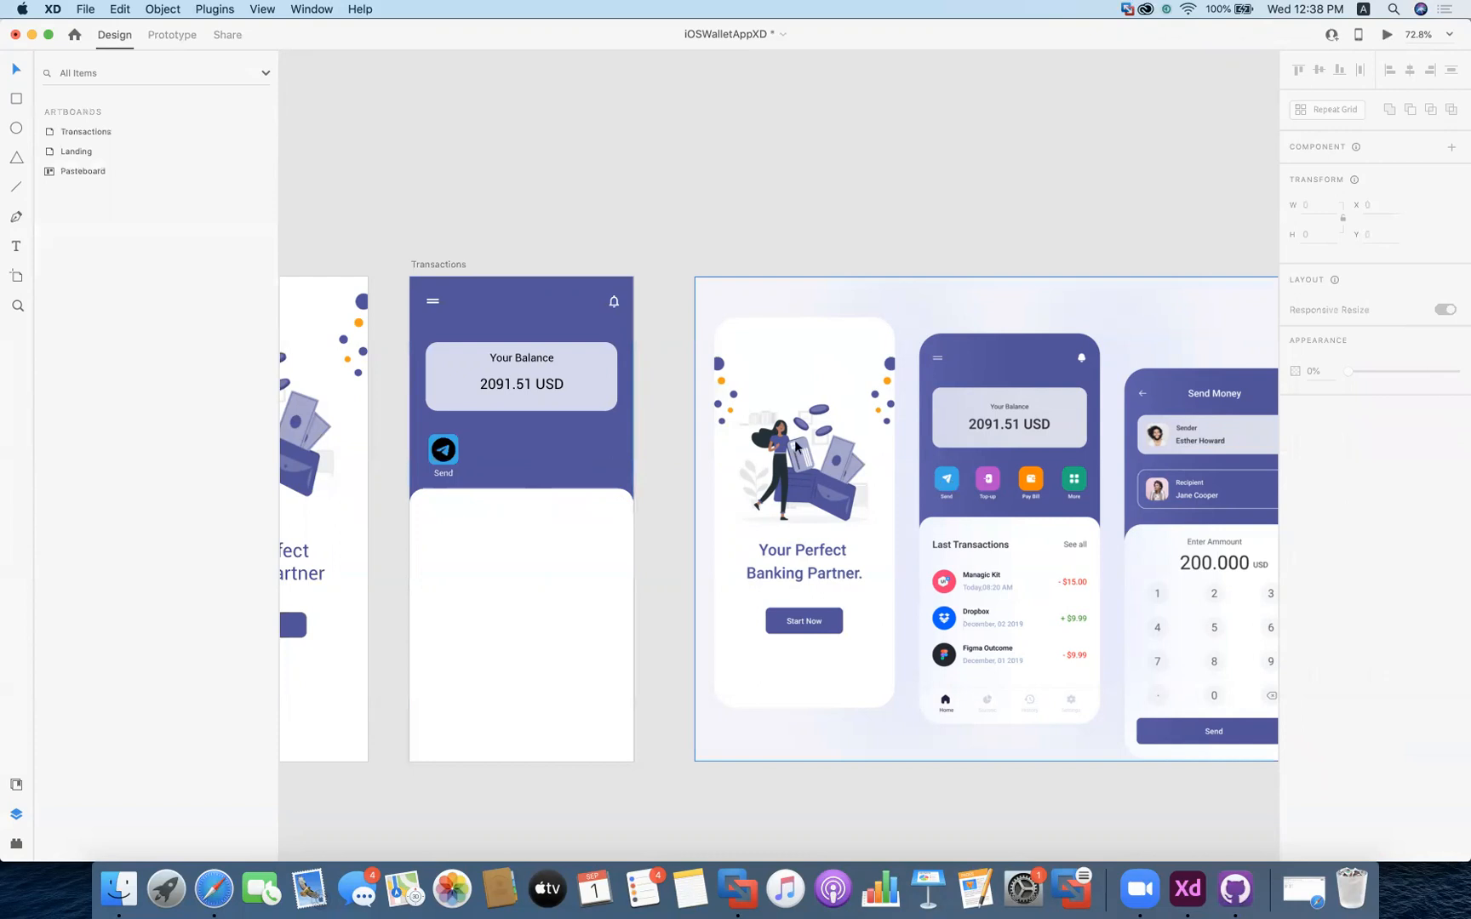
left_click(443, 461)
double_click(443, 460)
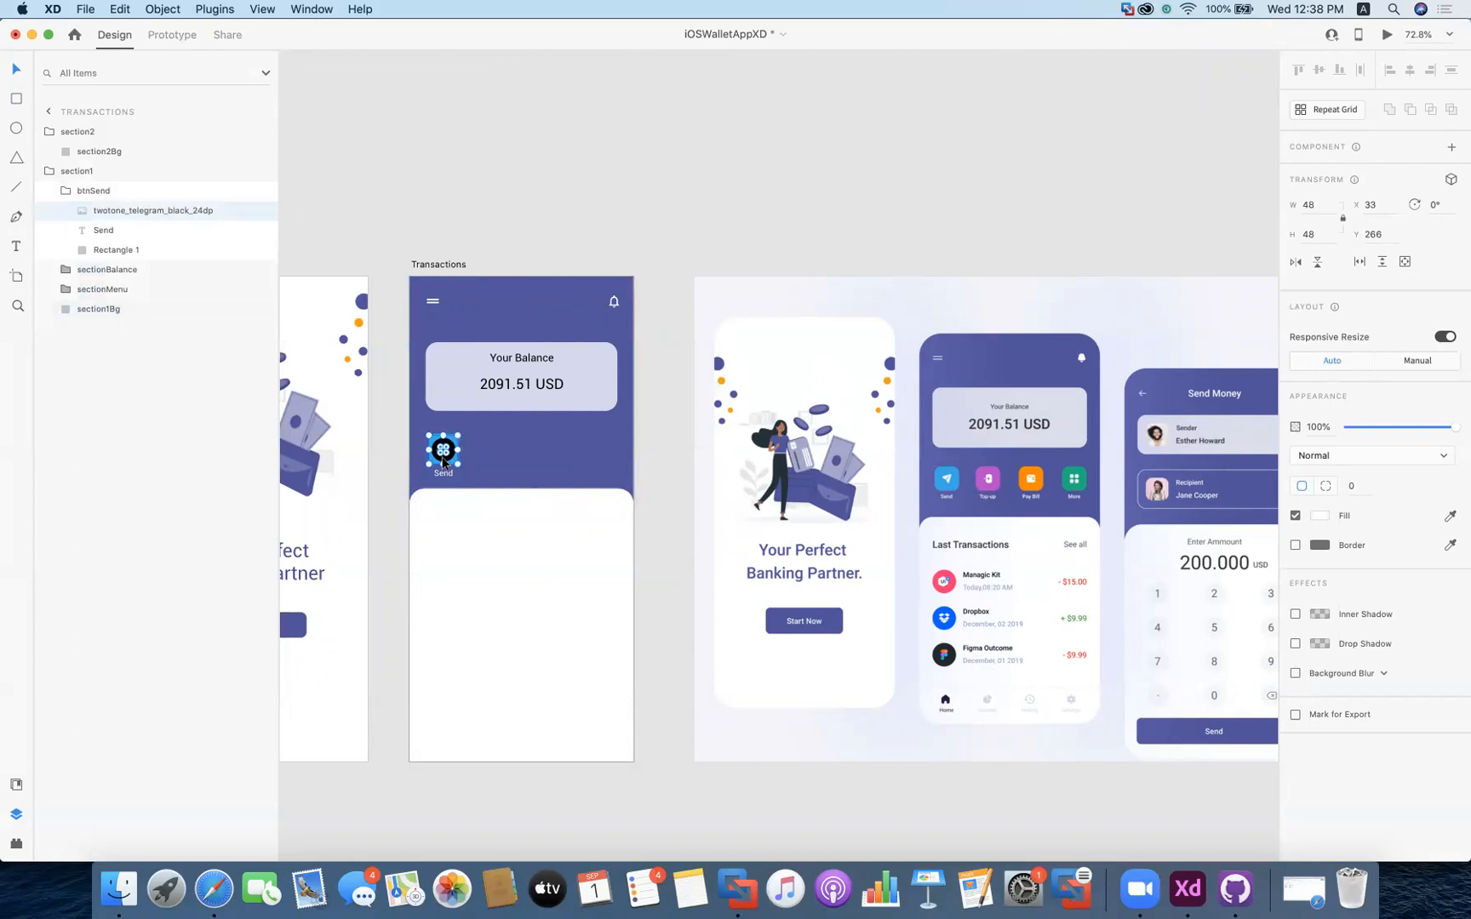
left_click(513, 204)
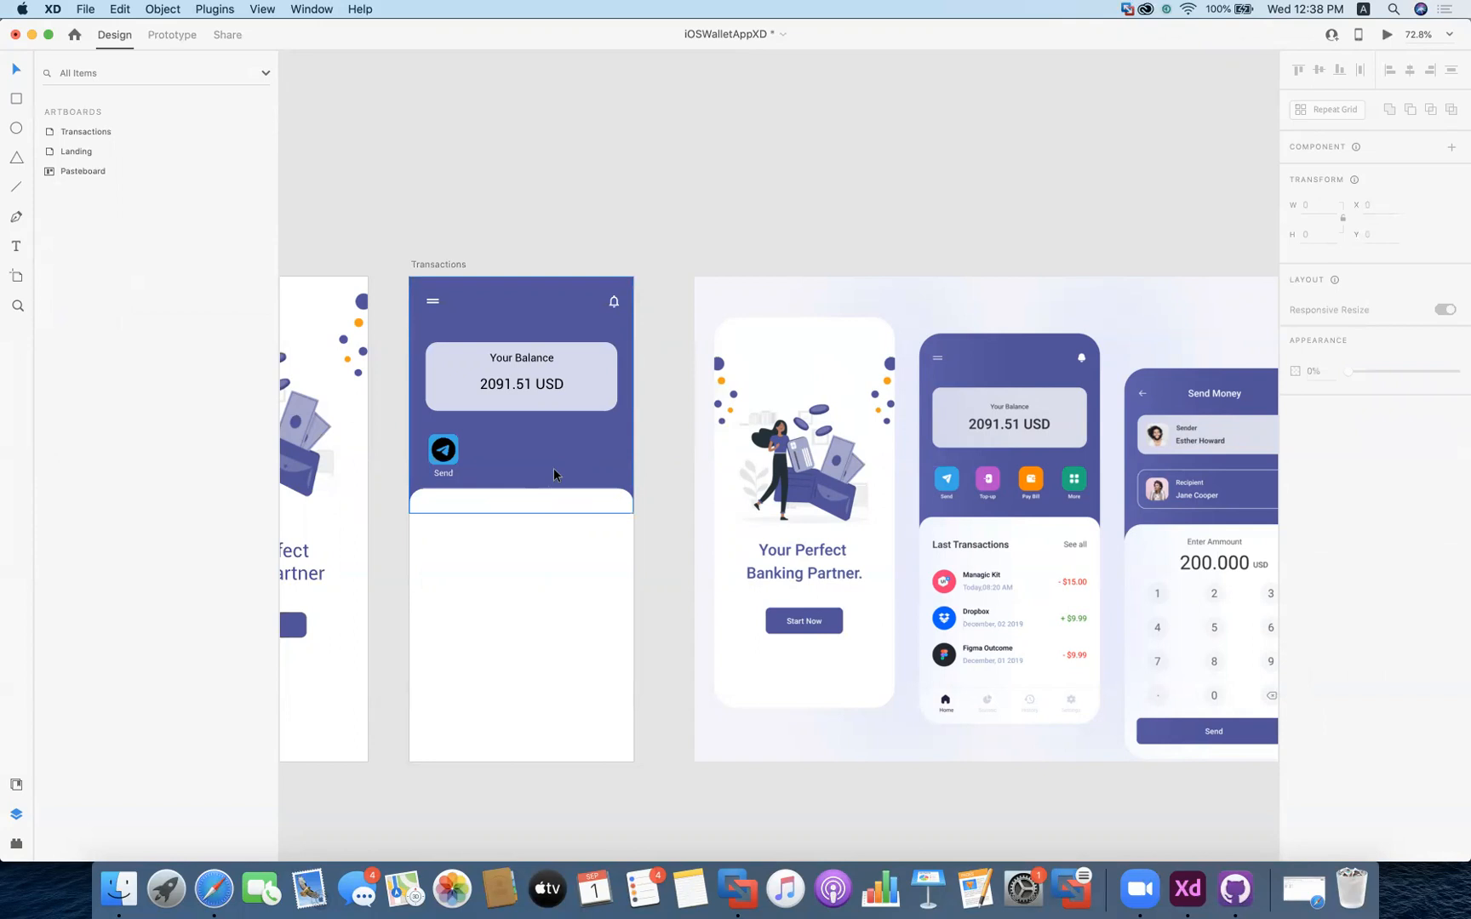
Rename the twotone_telegram_black_24dp layer inside the btnSend group to telegramImage
left_click(449, 464)
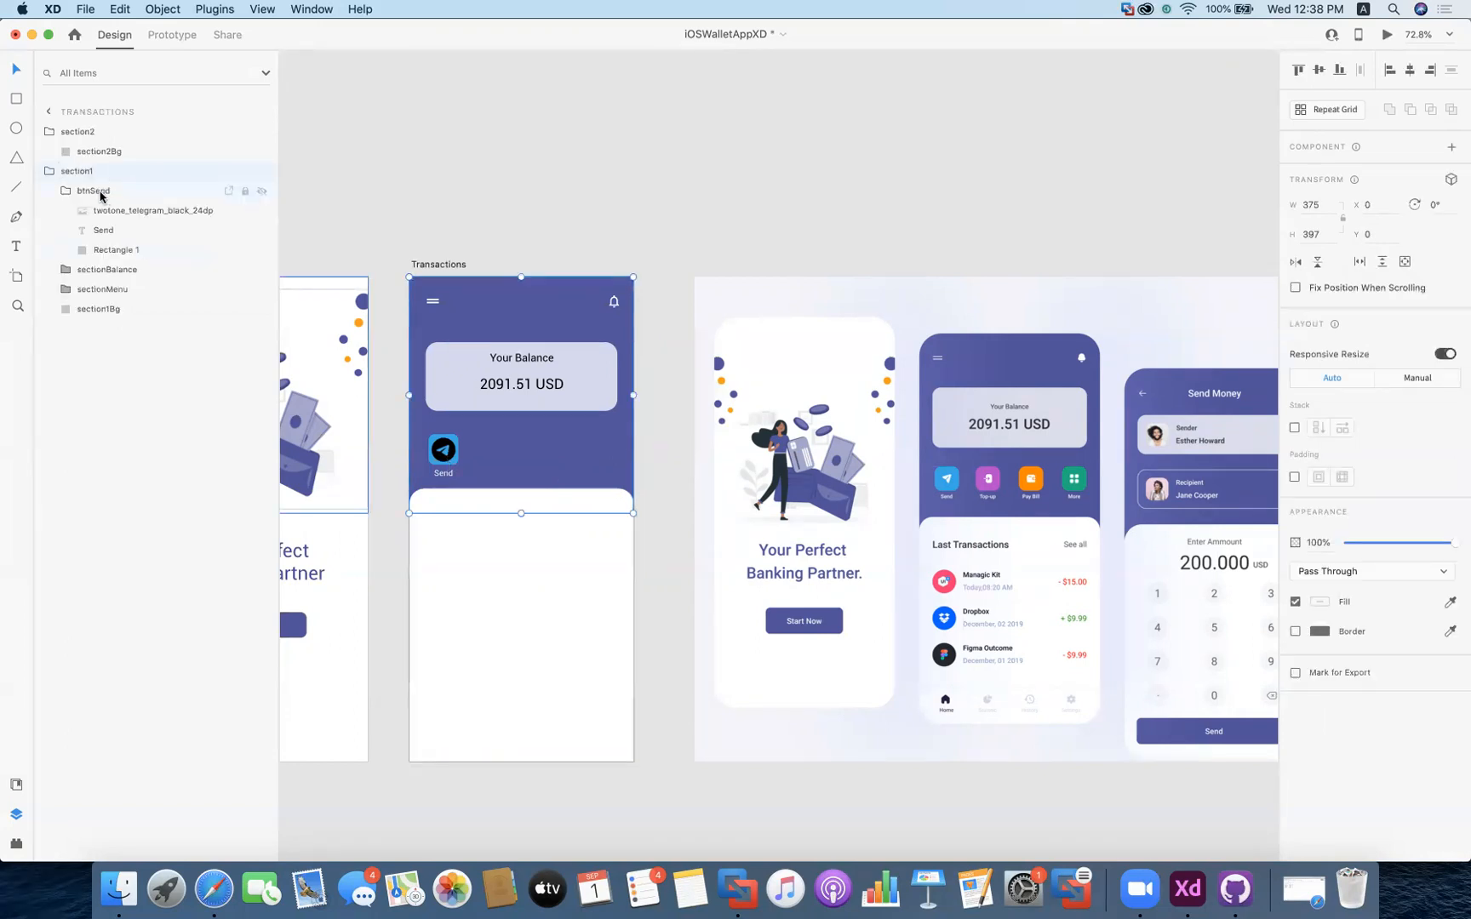
left_click(123, 212)
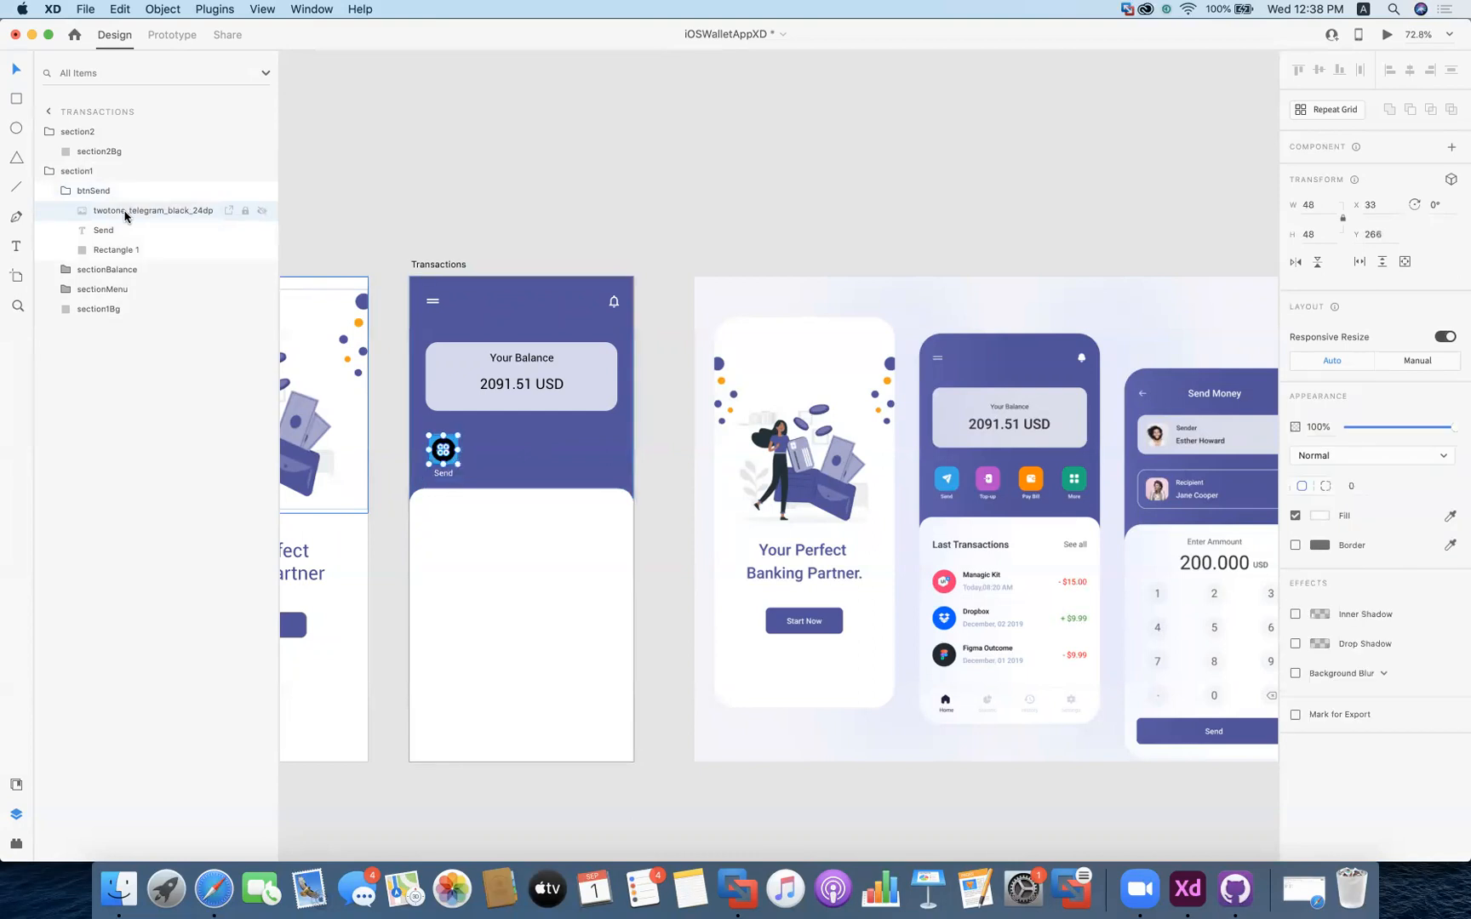
right_click(126, 212)
left_click(171, 312)
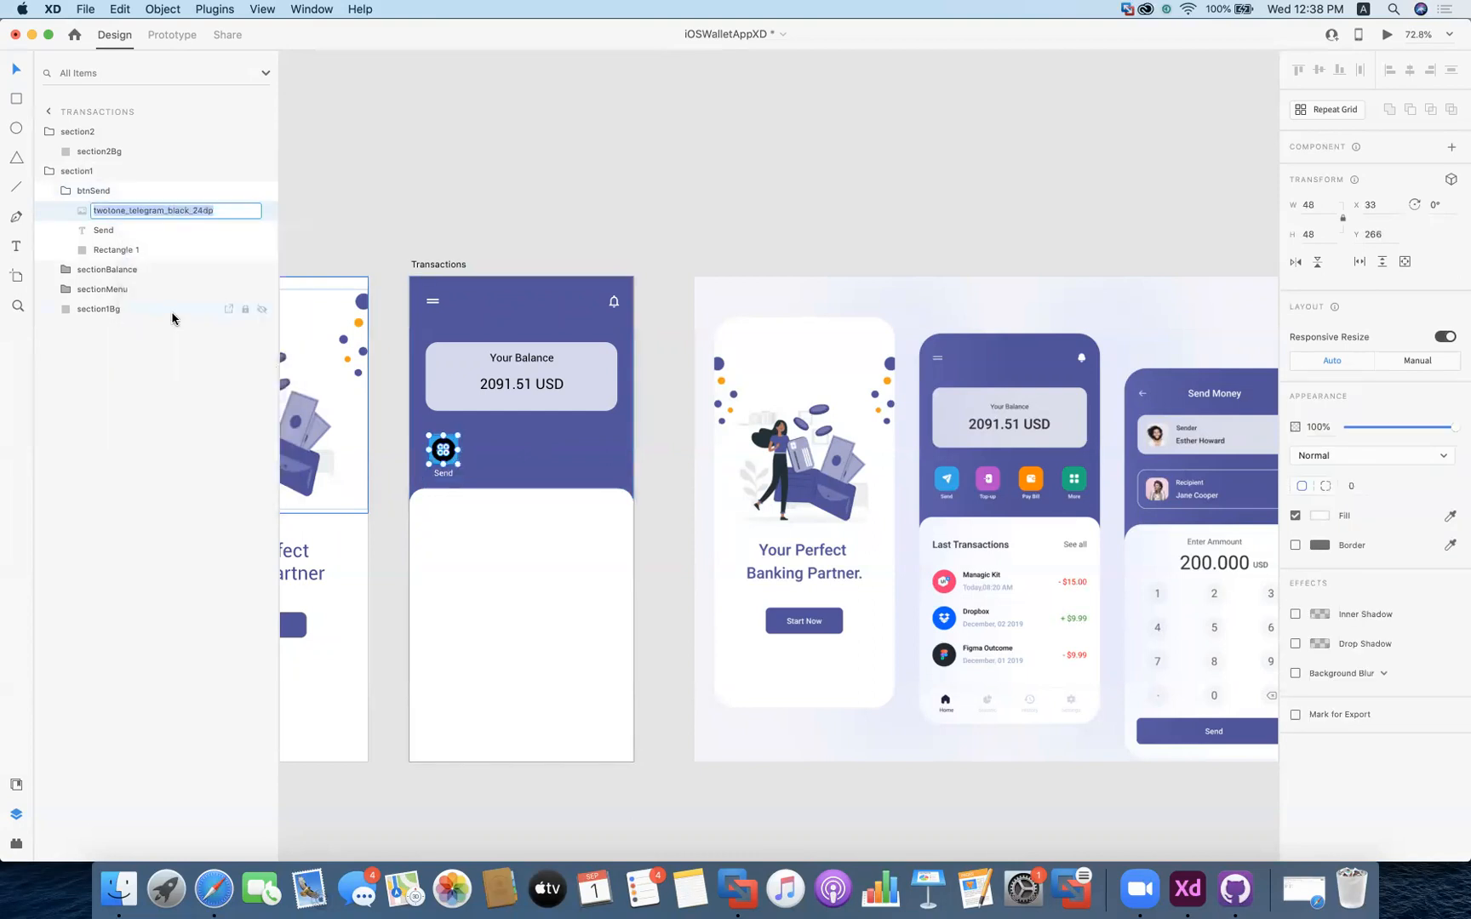
type("te")
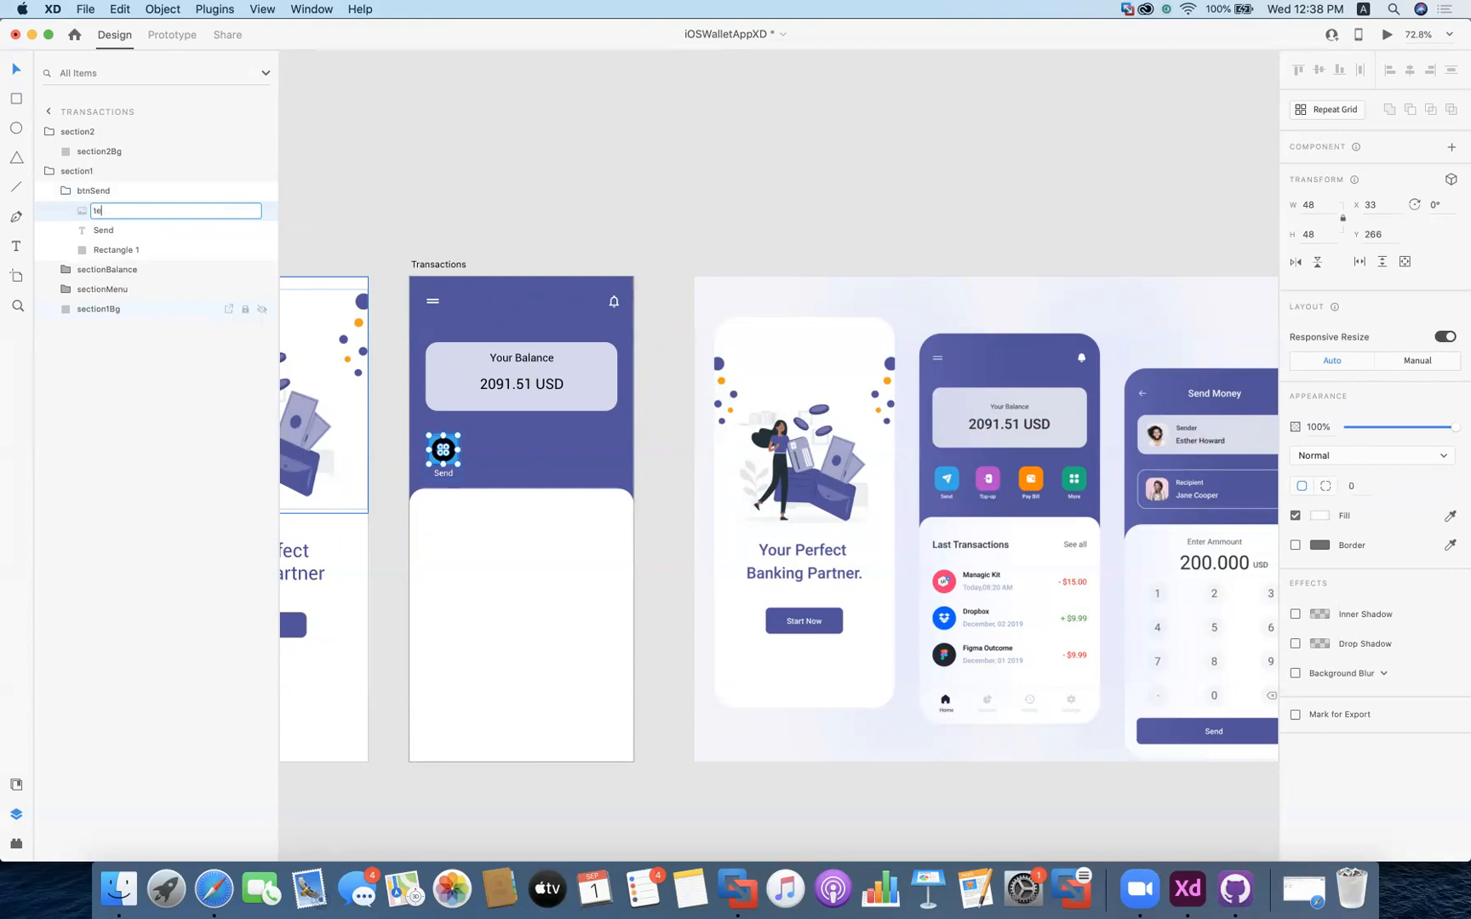
type("legramImage")
key("Return")
Make three copies of the btnSend group and line them up beside the original at 70 px intervals, the first at X 102
left_click(107, 151)
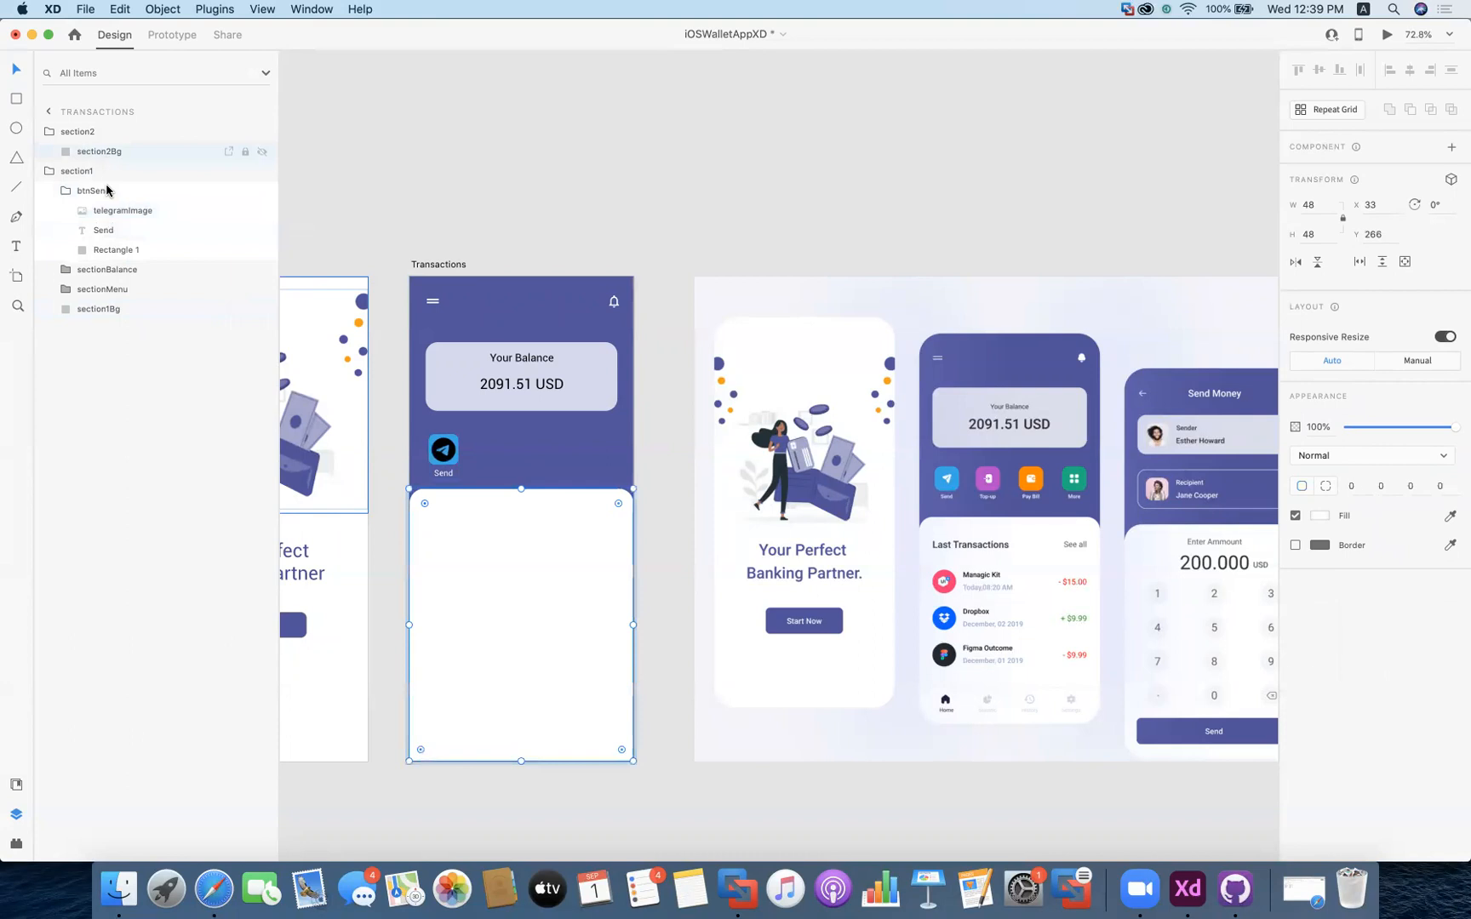
left_click(106, 190)
left_click(101, 191)
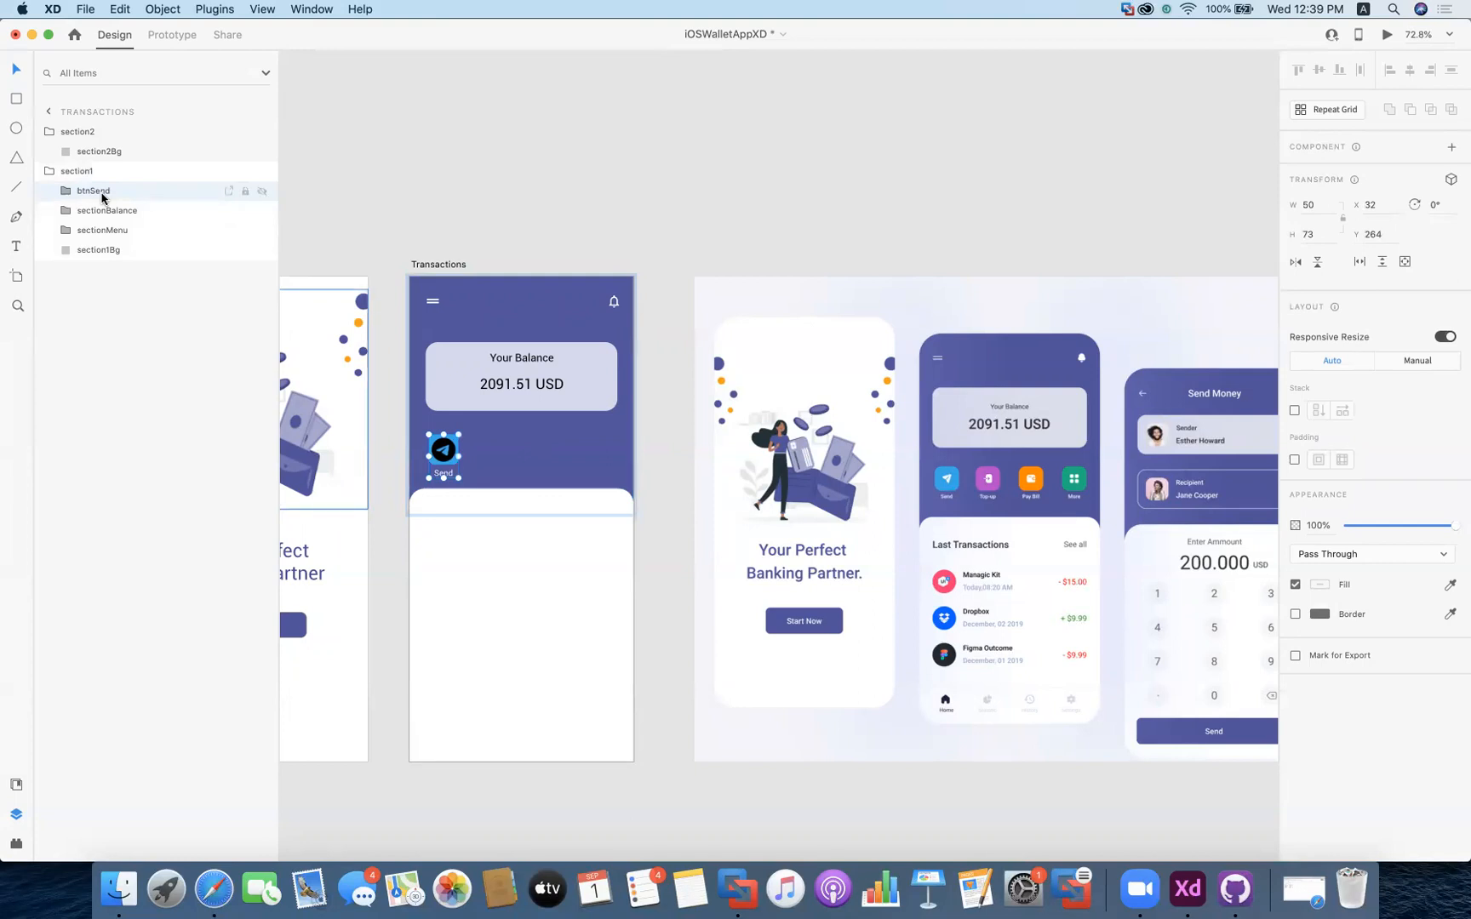
key("super+c")
key("super+v")
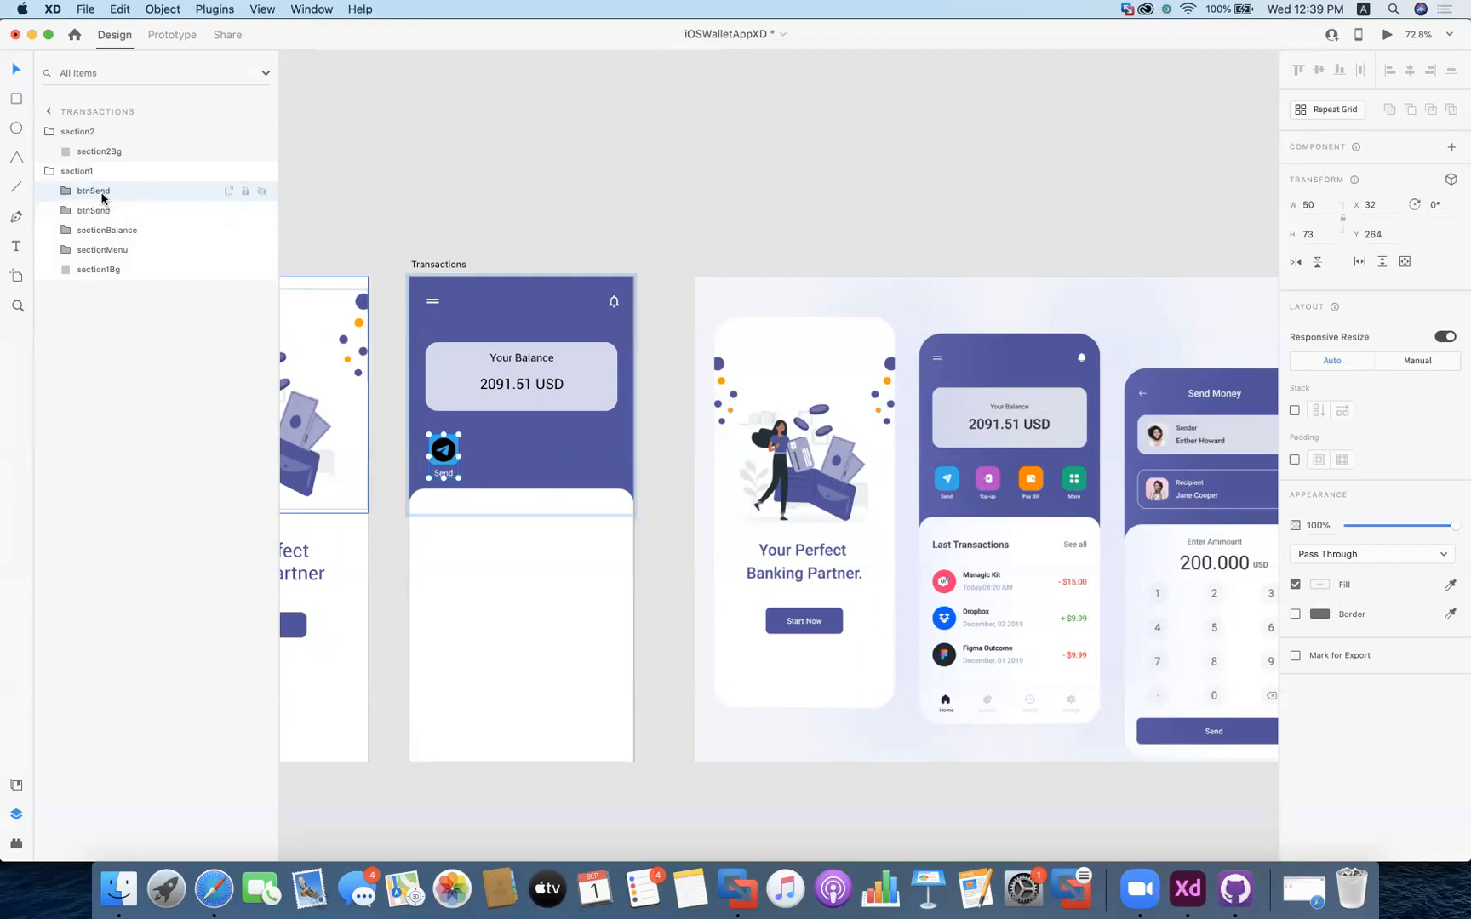
left_click_drag(481, 465, 488, 465)
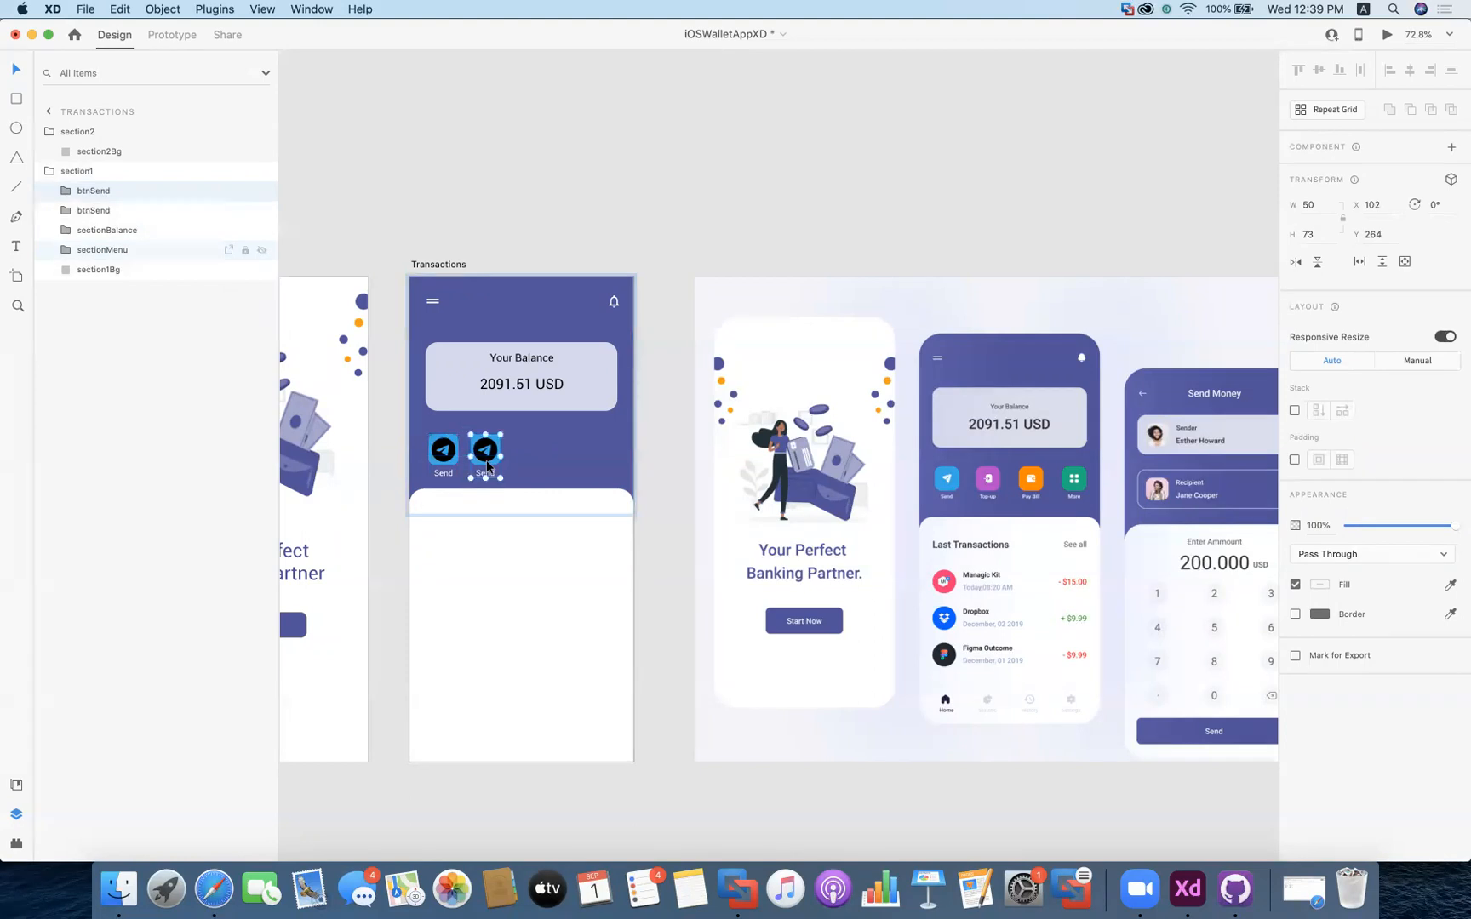
key("super+v")
left_click_drag(486, 459, 574, 469)
key("super+v")
left_click(598, 463)
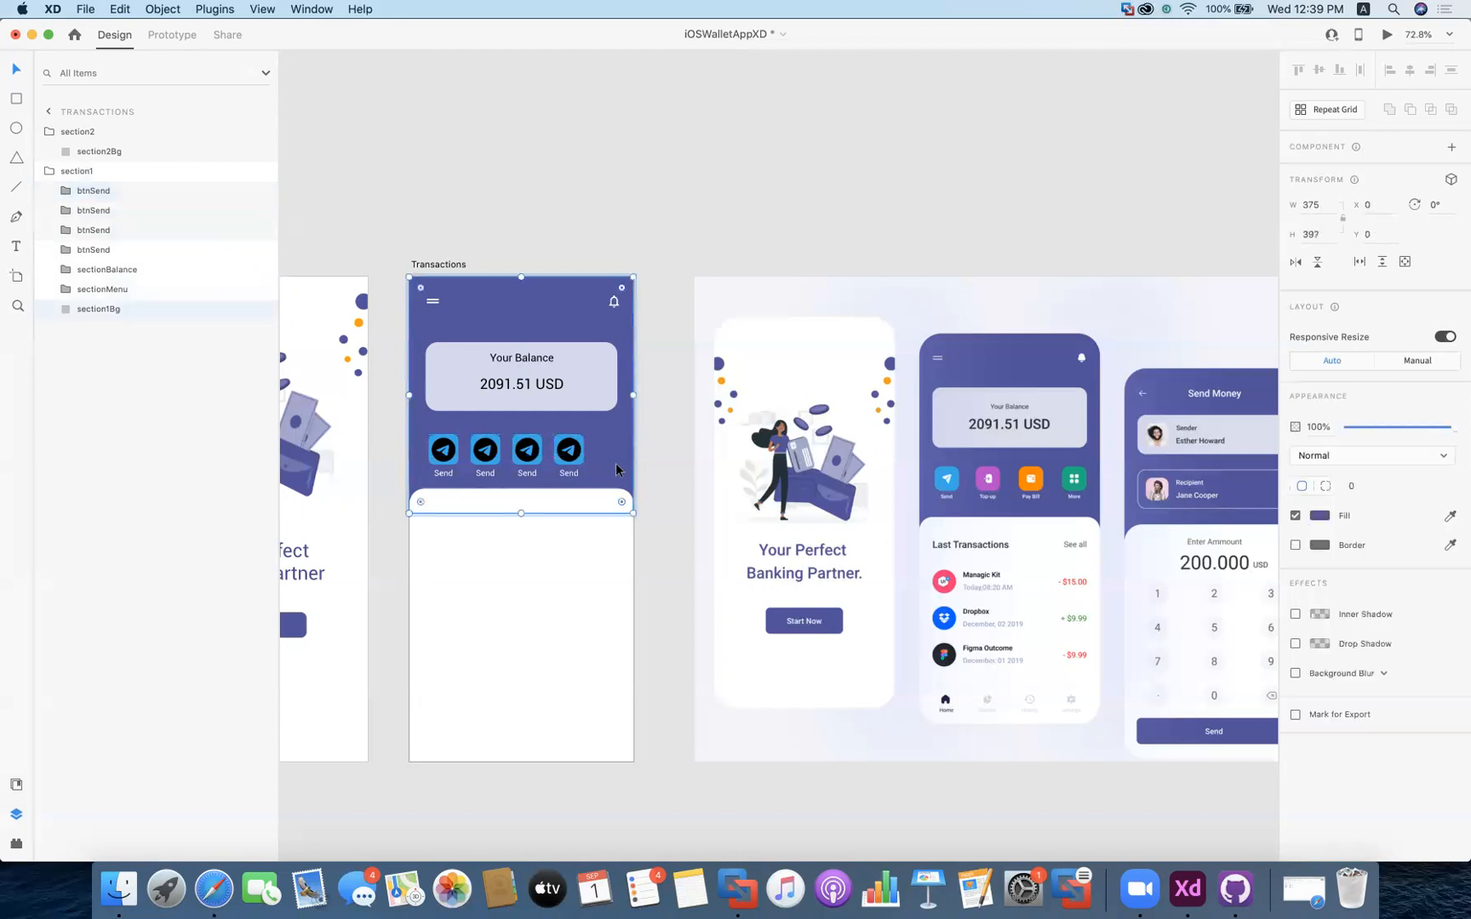
Select all four Send buttons and move the row to X 58, centred below the balance card
left_click(437, 459)
left_click(483, 462, "shift")
left_click(527, 460, "shift")
left_click(570, 464, "shift")
left_click_drag(534, 467, 542, 468)
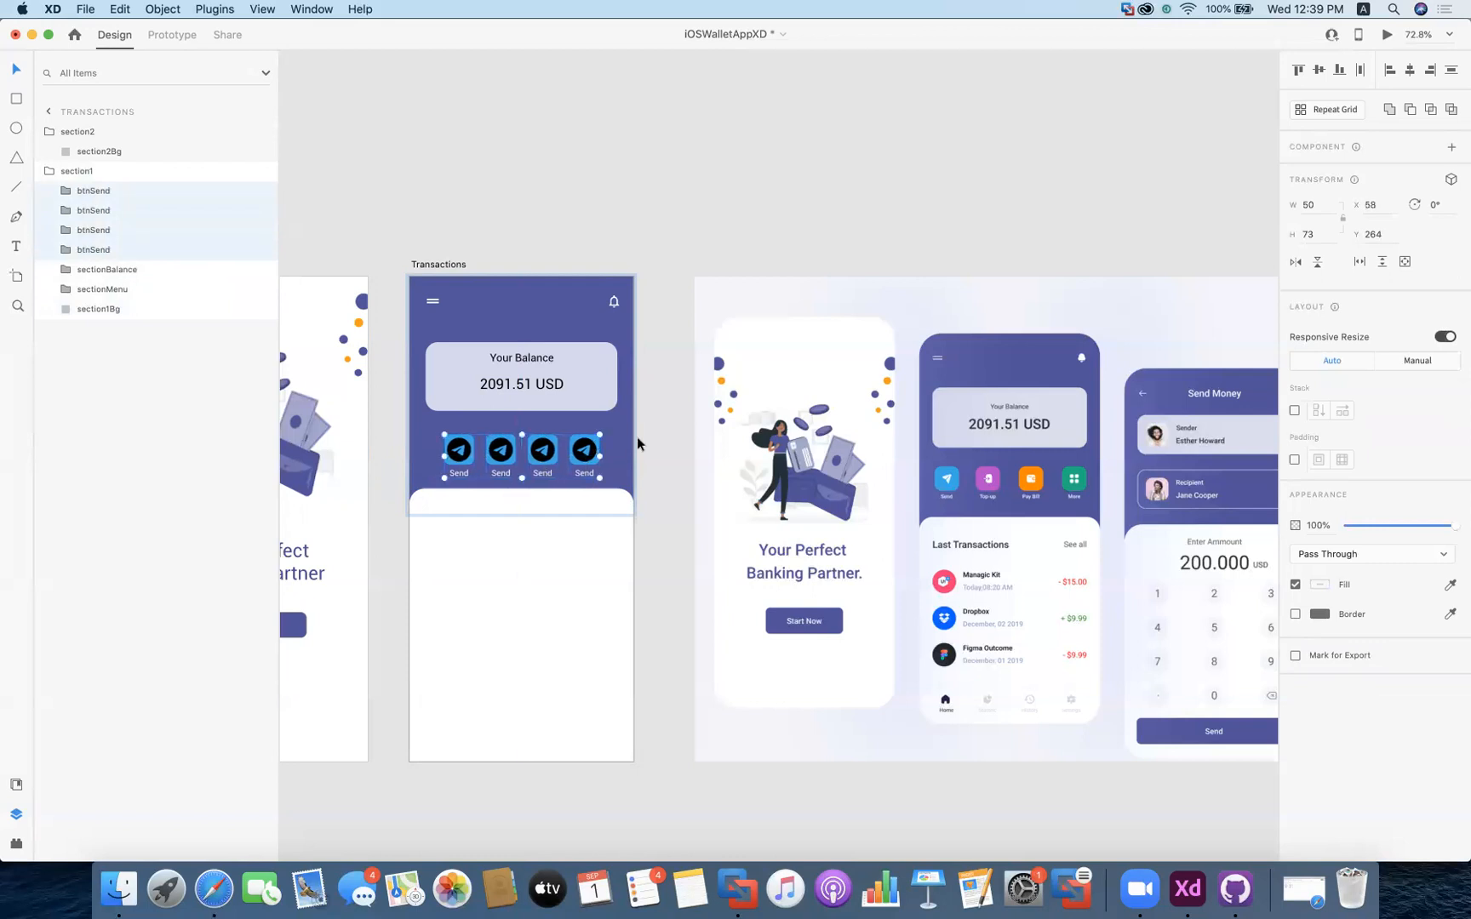
left_click(682, 452)
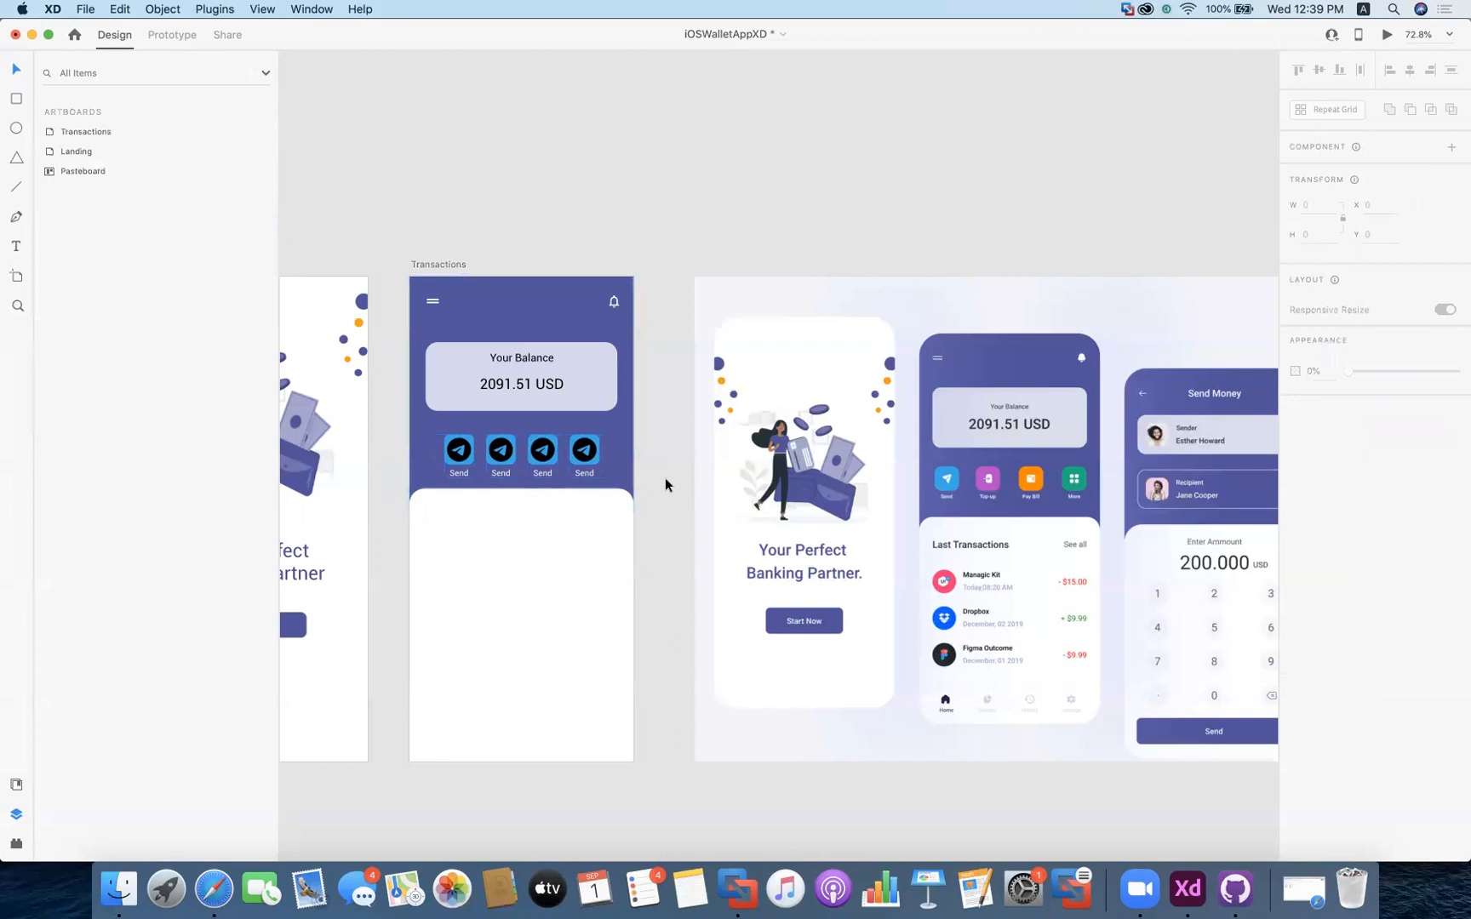
Change the second button's label to TopUp and the third button's label to Pay Bill
double_click(499, 468)
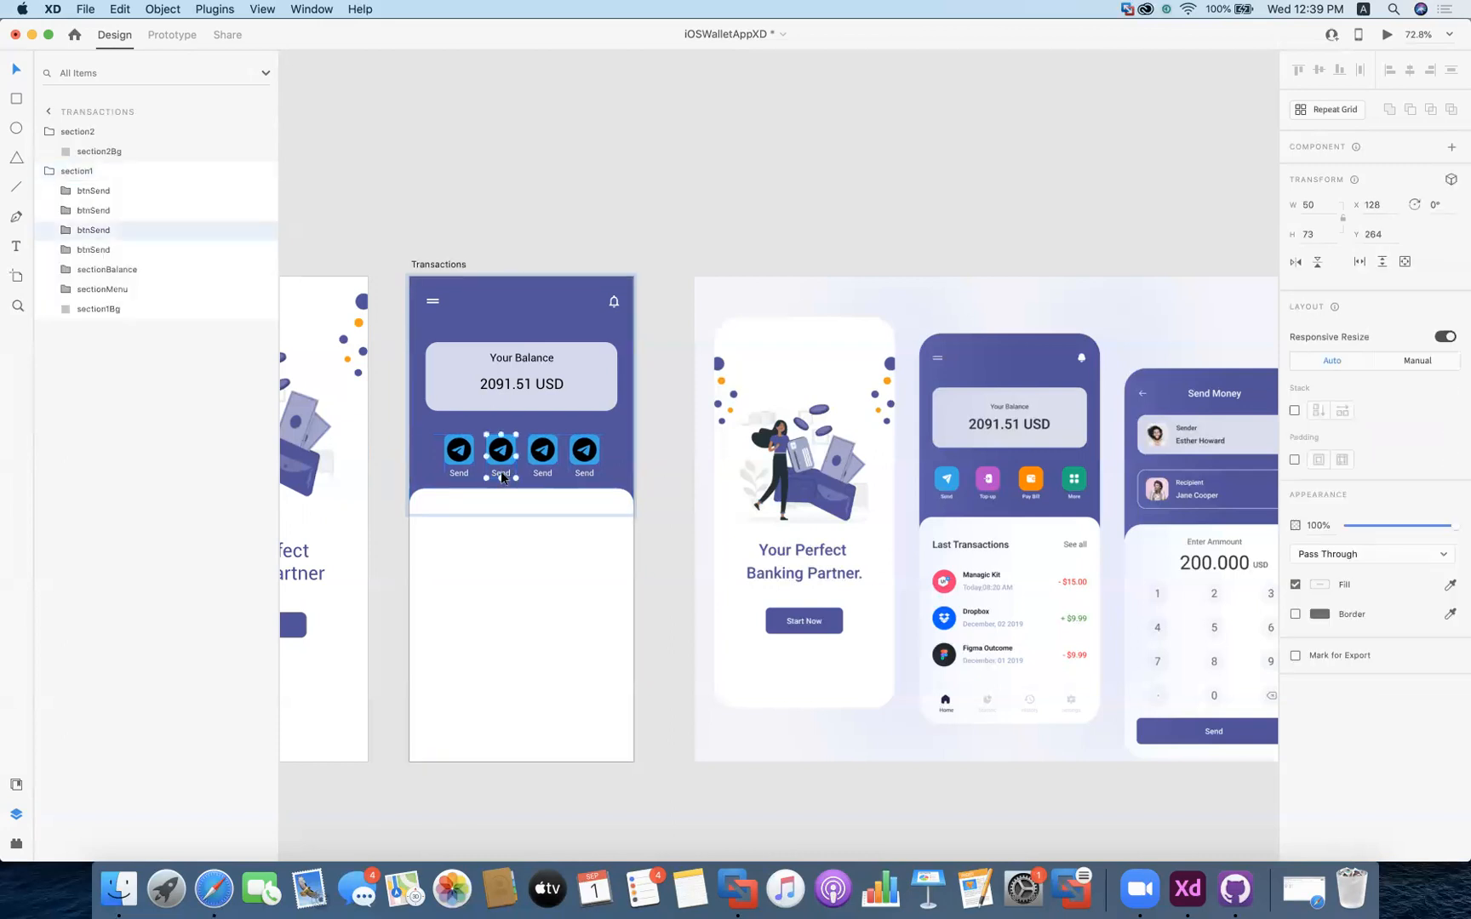
double_click(501, 474)
type("TopUp")
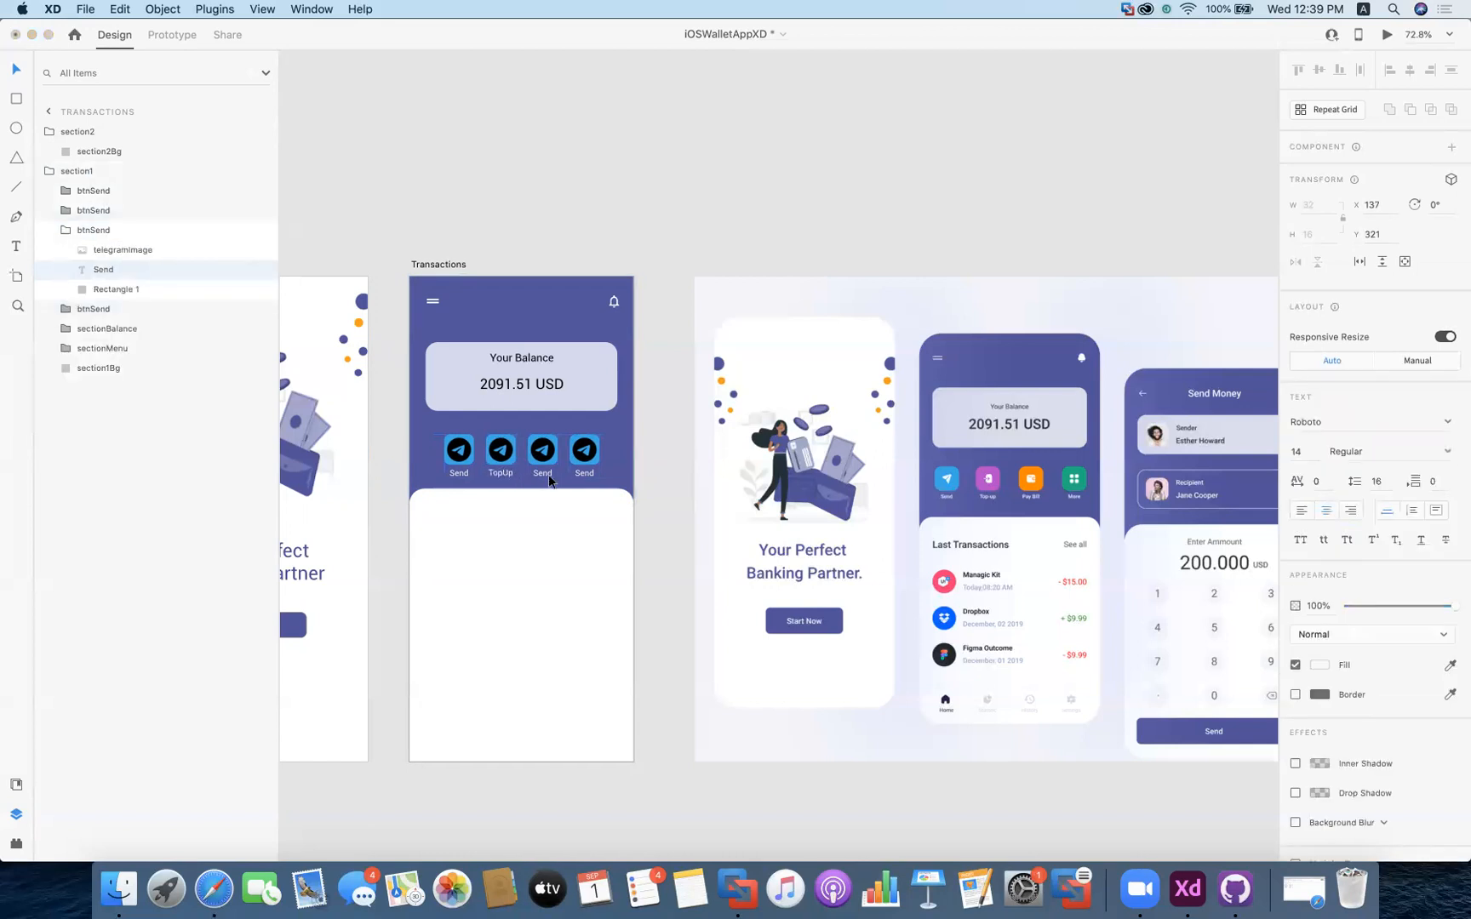
double_click(544, 471)
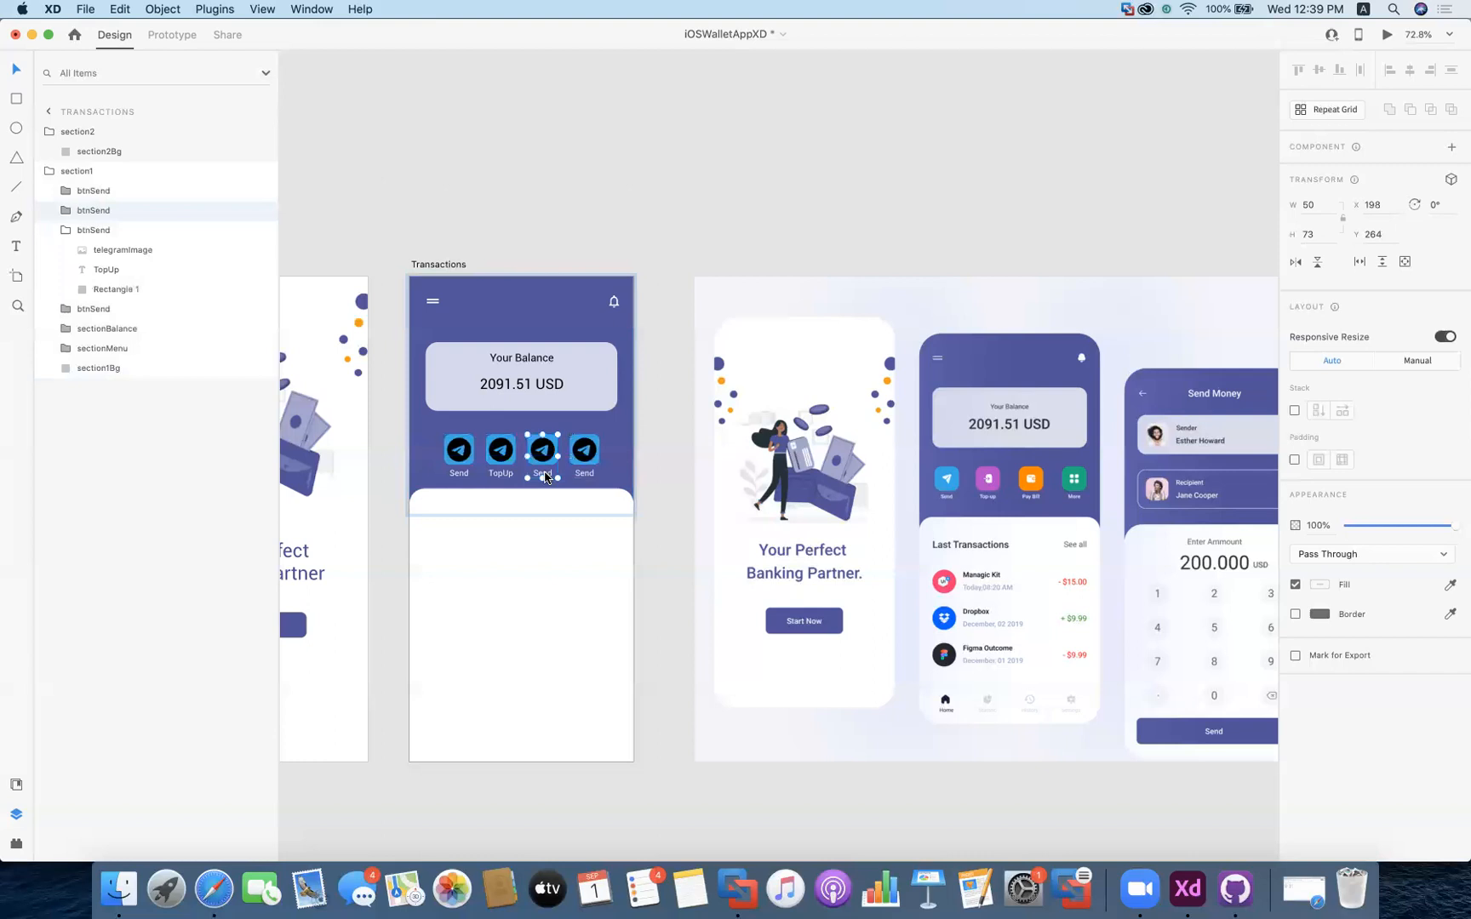
type("Pay Bill")
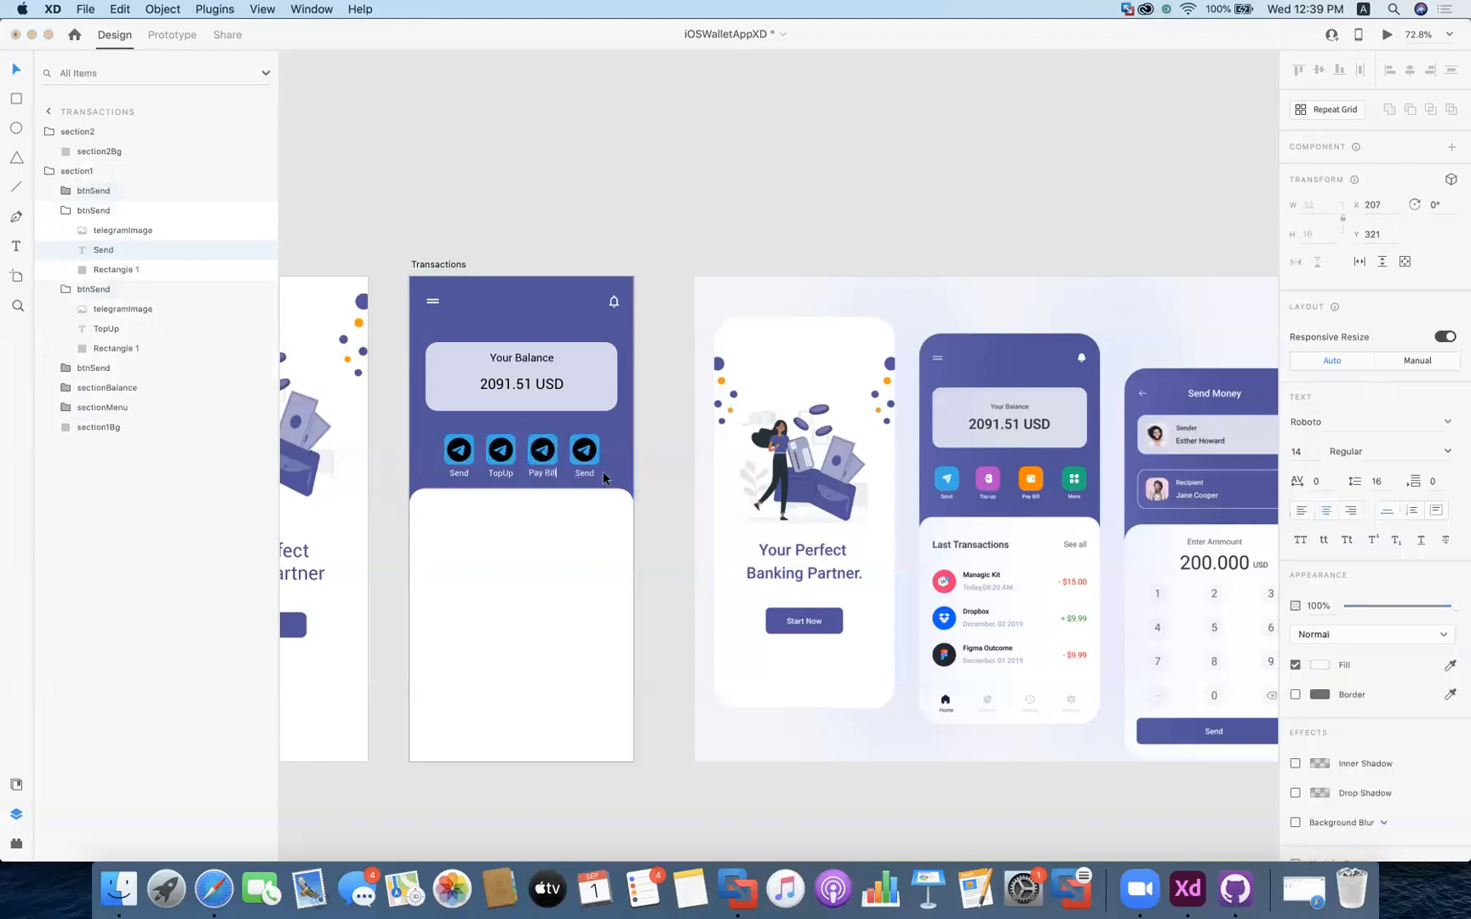
key("Escape")
Change the fourth button's label to More and clear the selection
left_click(586, 472)
double_click(586, 474)
type("More")
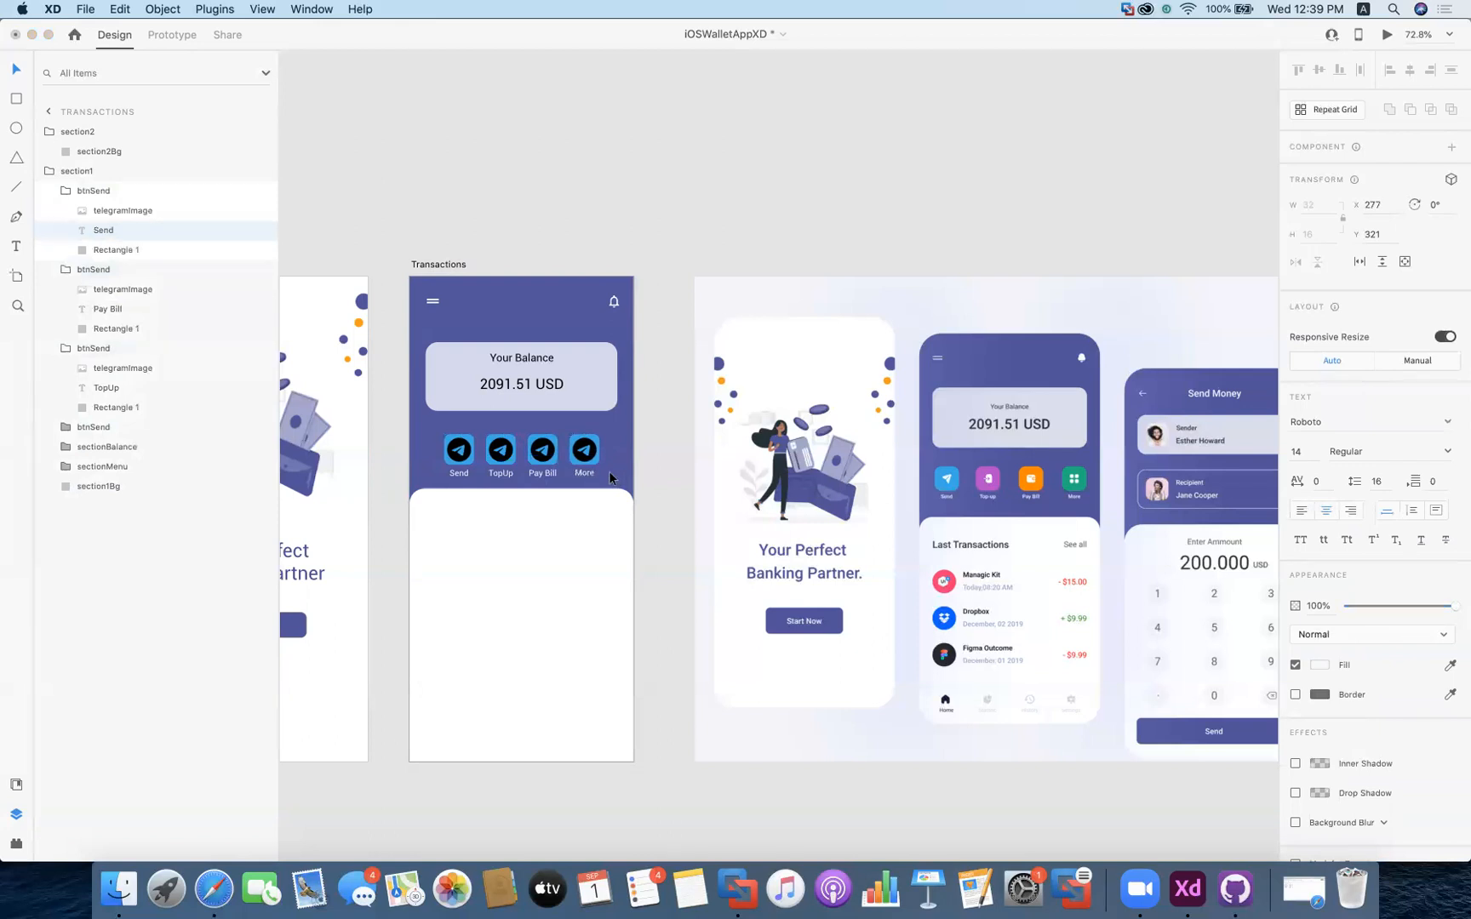
left_click(678, 479)
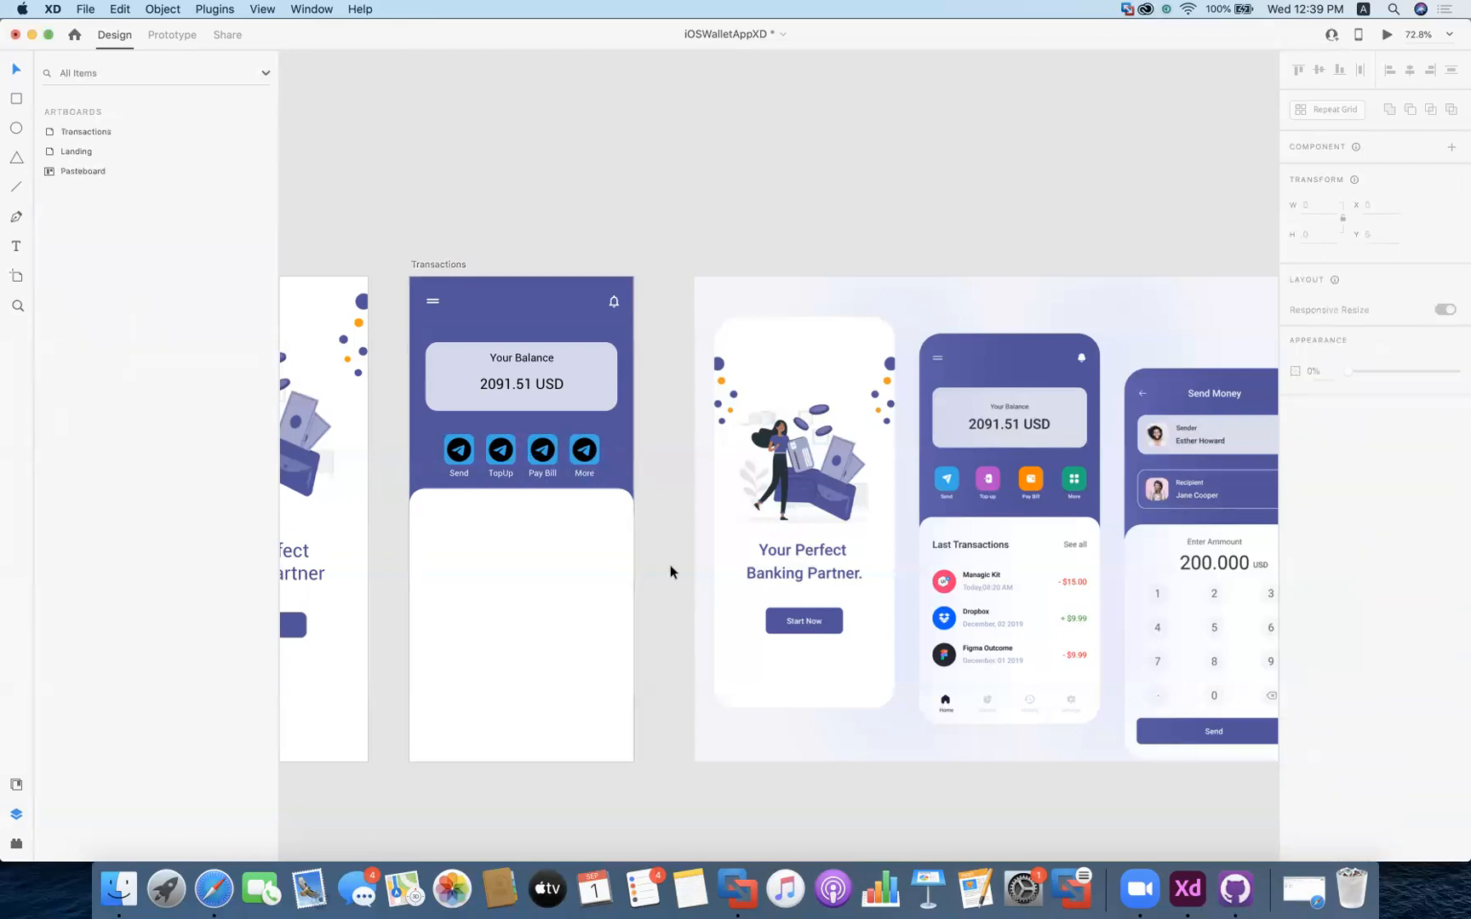
Fill the TopUp button's Rectangle 1 with the purple sampled from the Top up button in the reference design
left_click(490, 464)
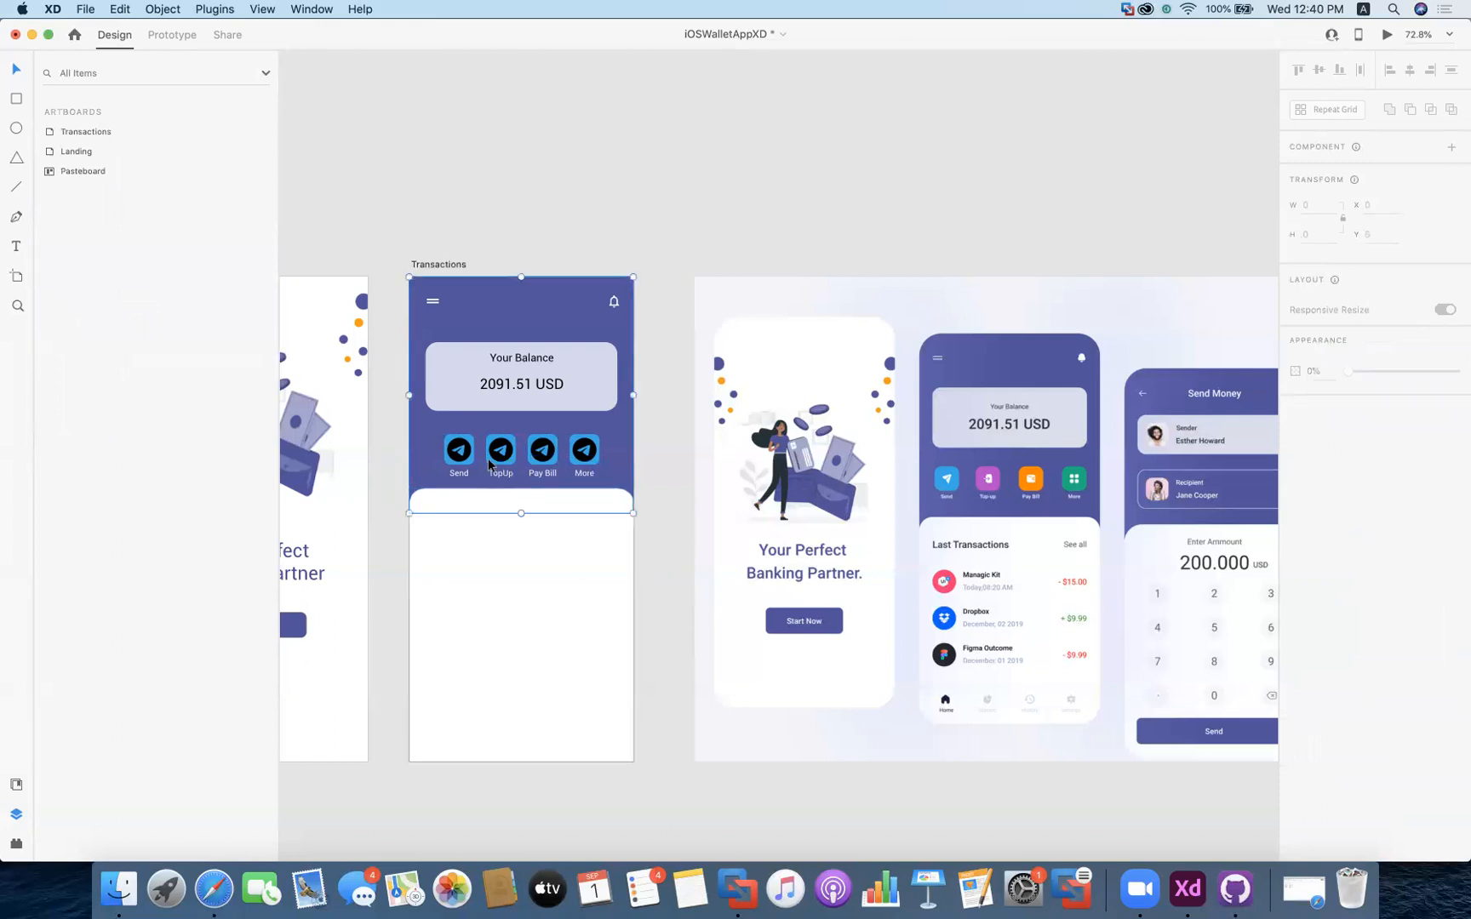
double_click(491, 464)
double_click(490, 464)
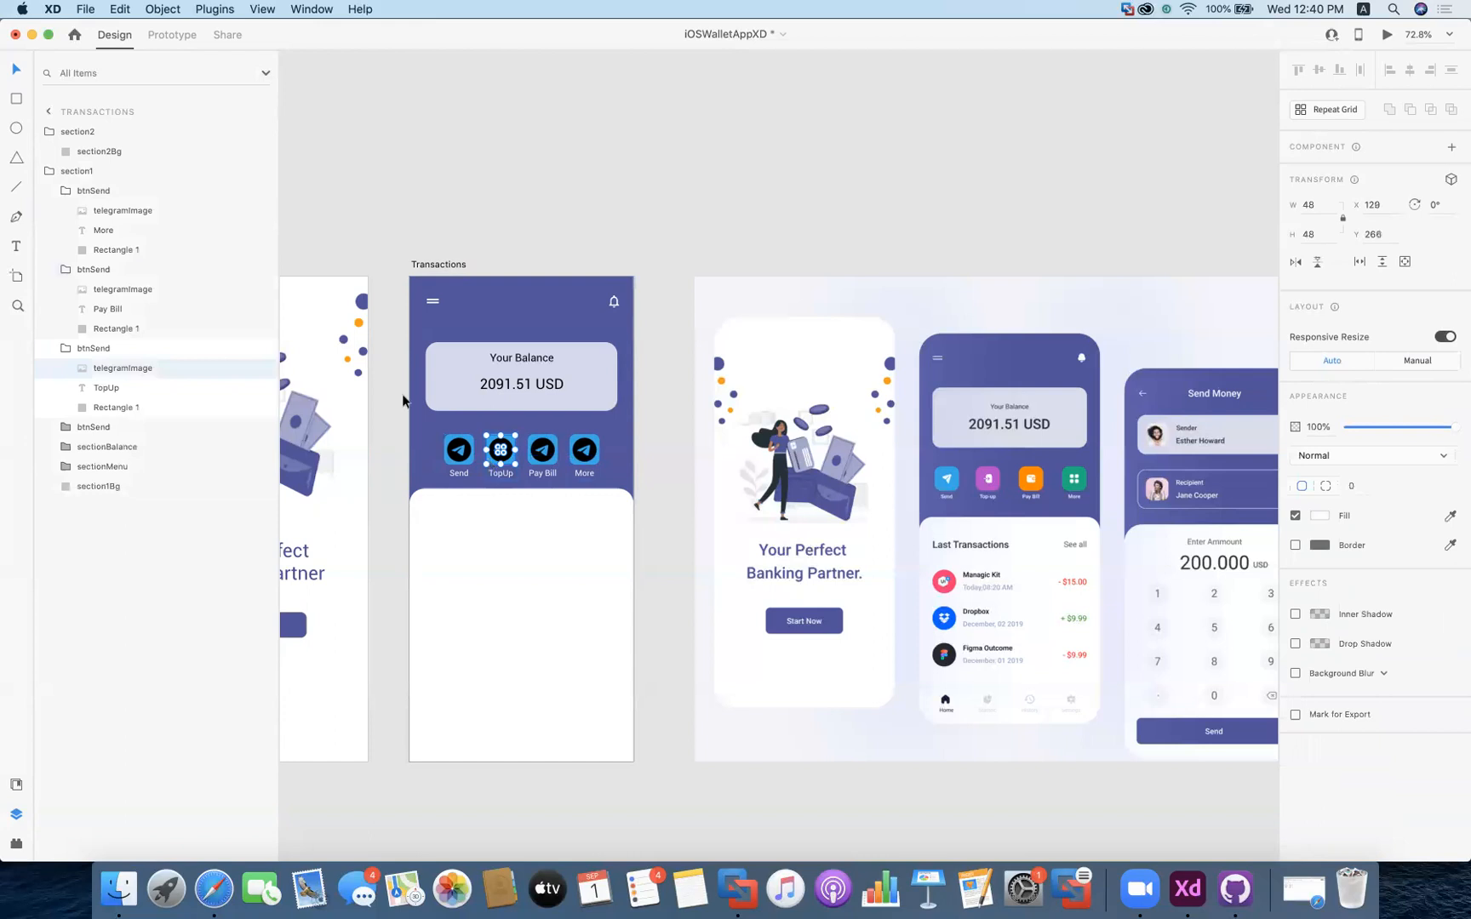
left_click(116, 387)
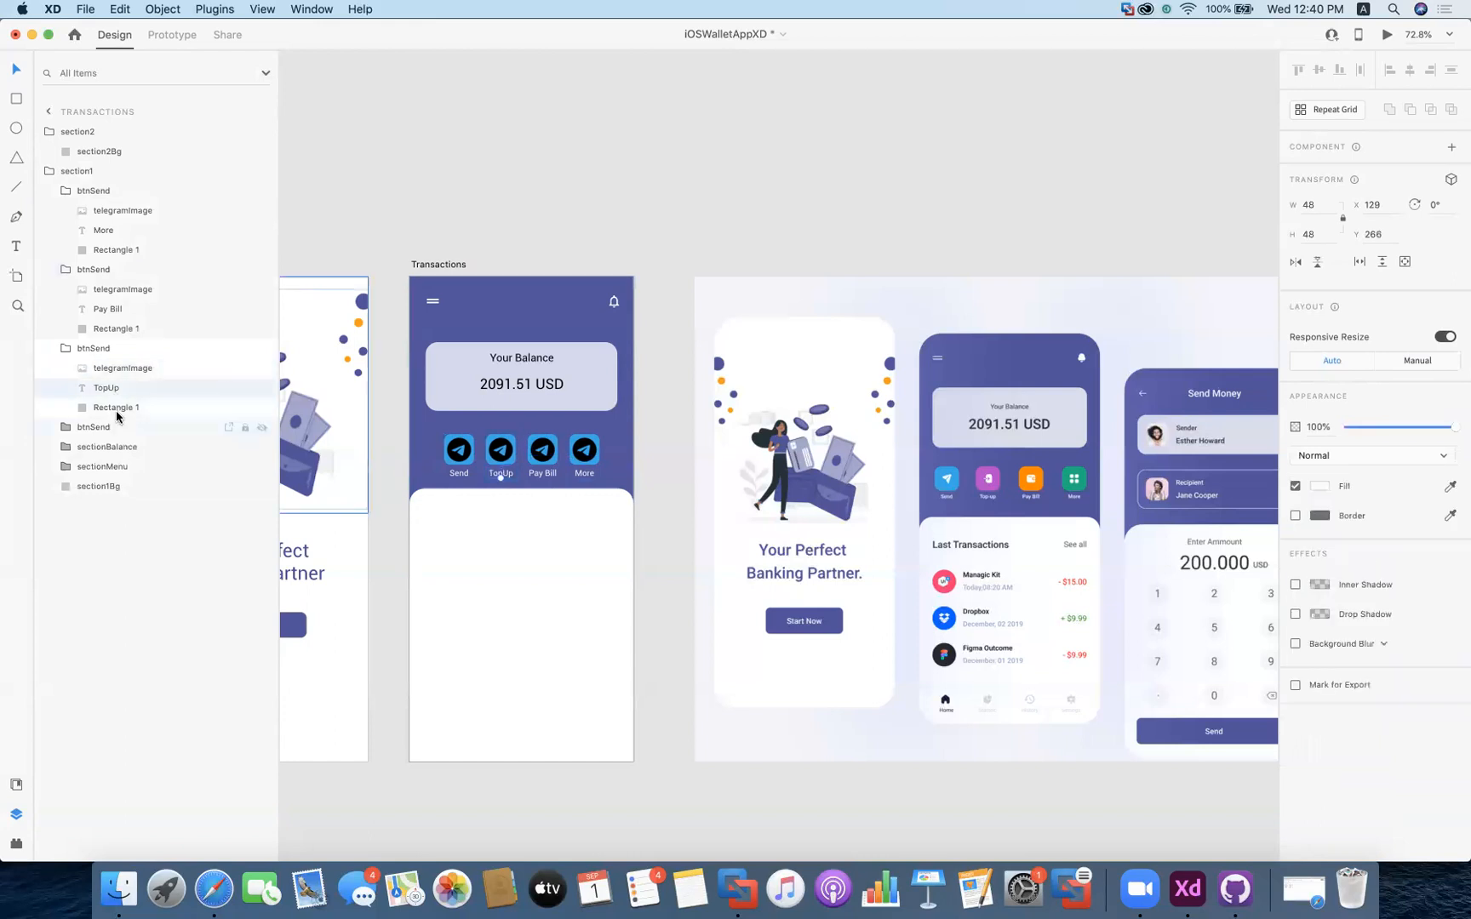
left_click(116, 412)
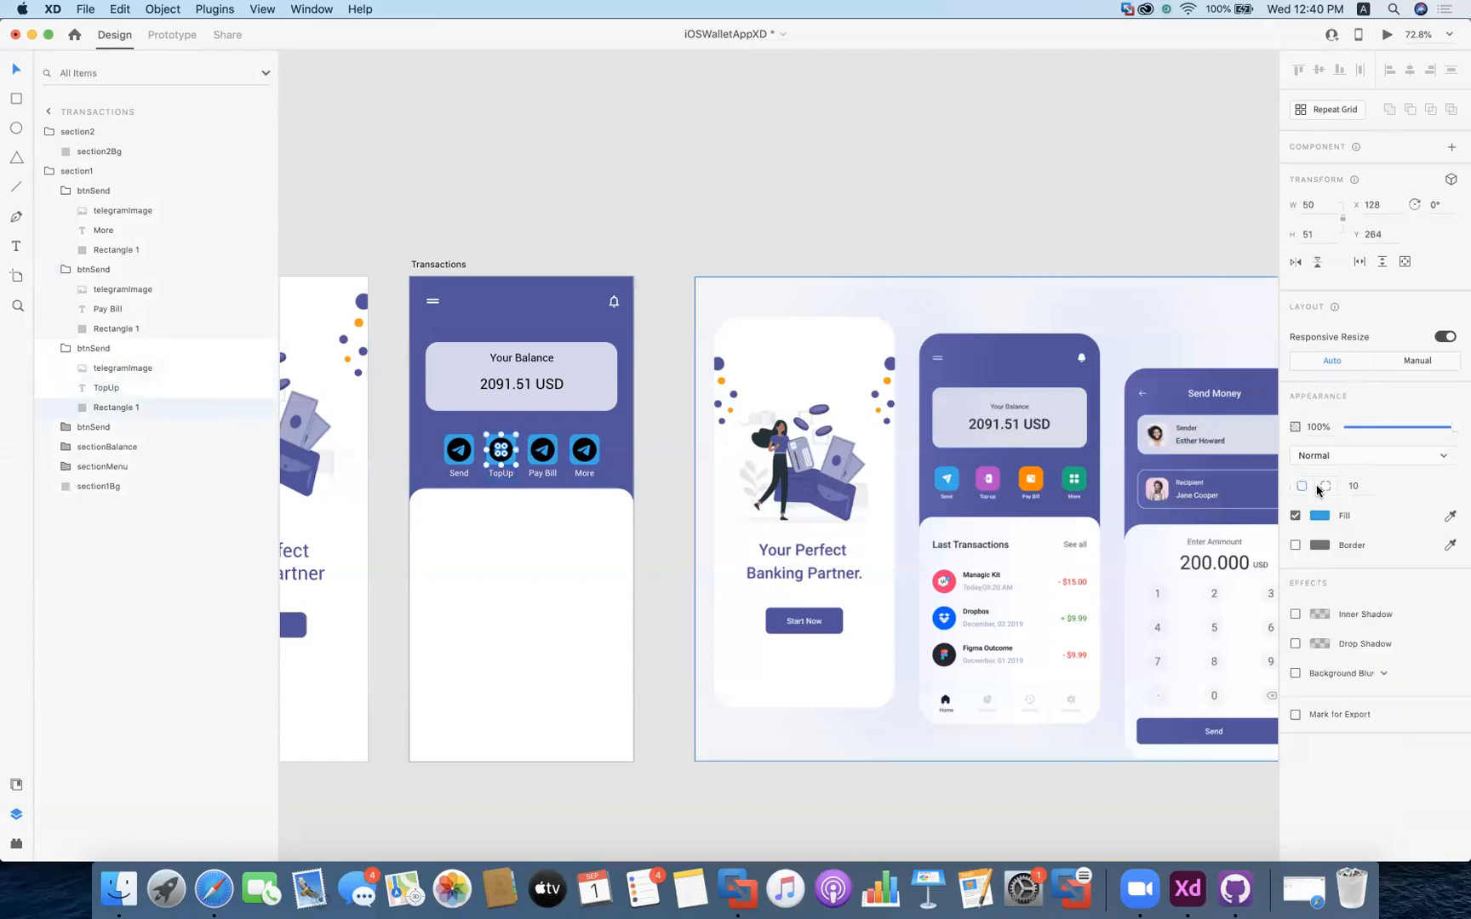
left_click(1449, 515)
left_click(987, 490)
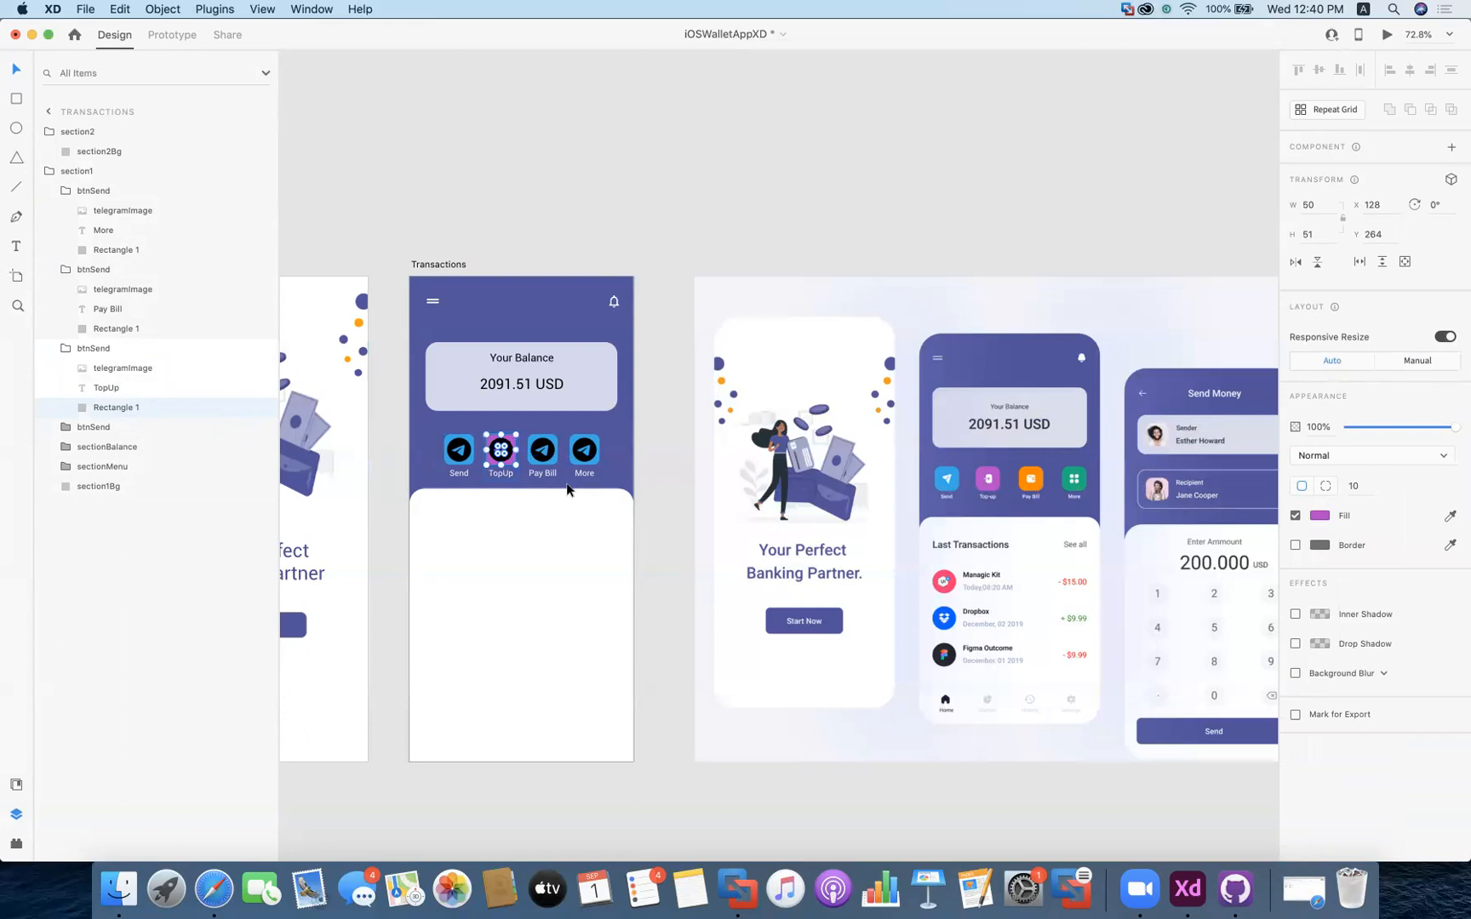
Fill the Pay Bill button's Rectangle 1 with the orange sampled from the matching button in the reference design
left_click(536, 466)
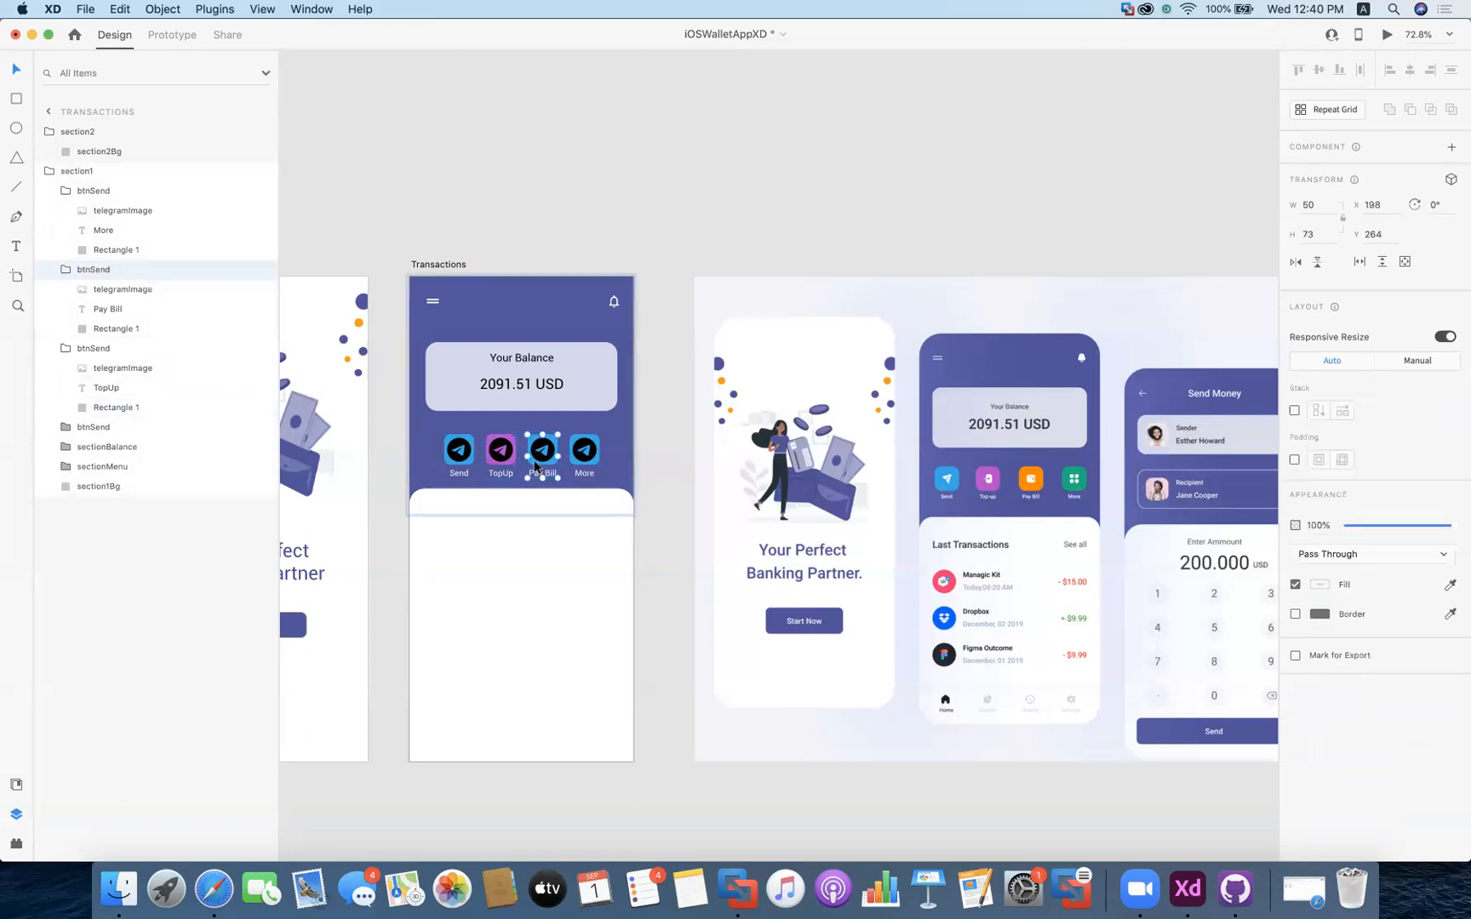
double_click(537, 466)
key("super+z")
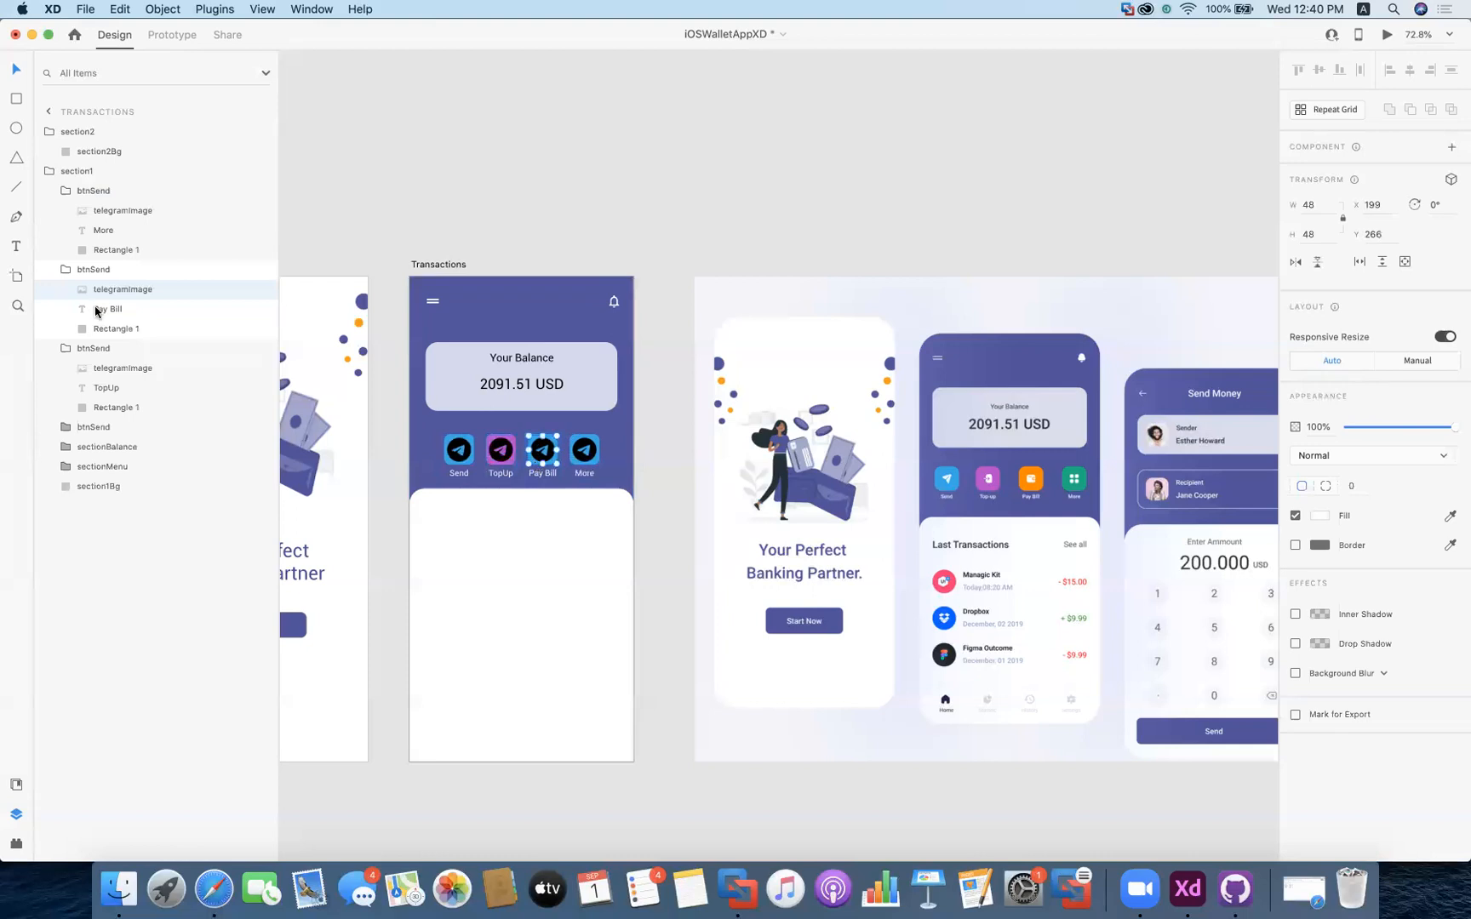
left_click(109, 329)
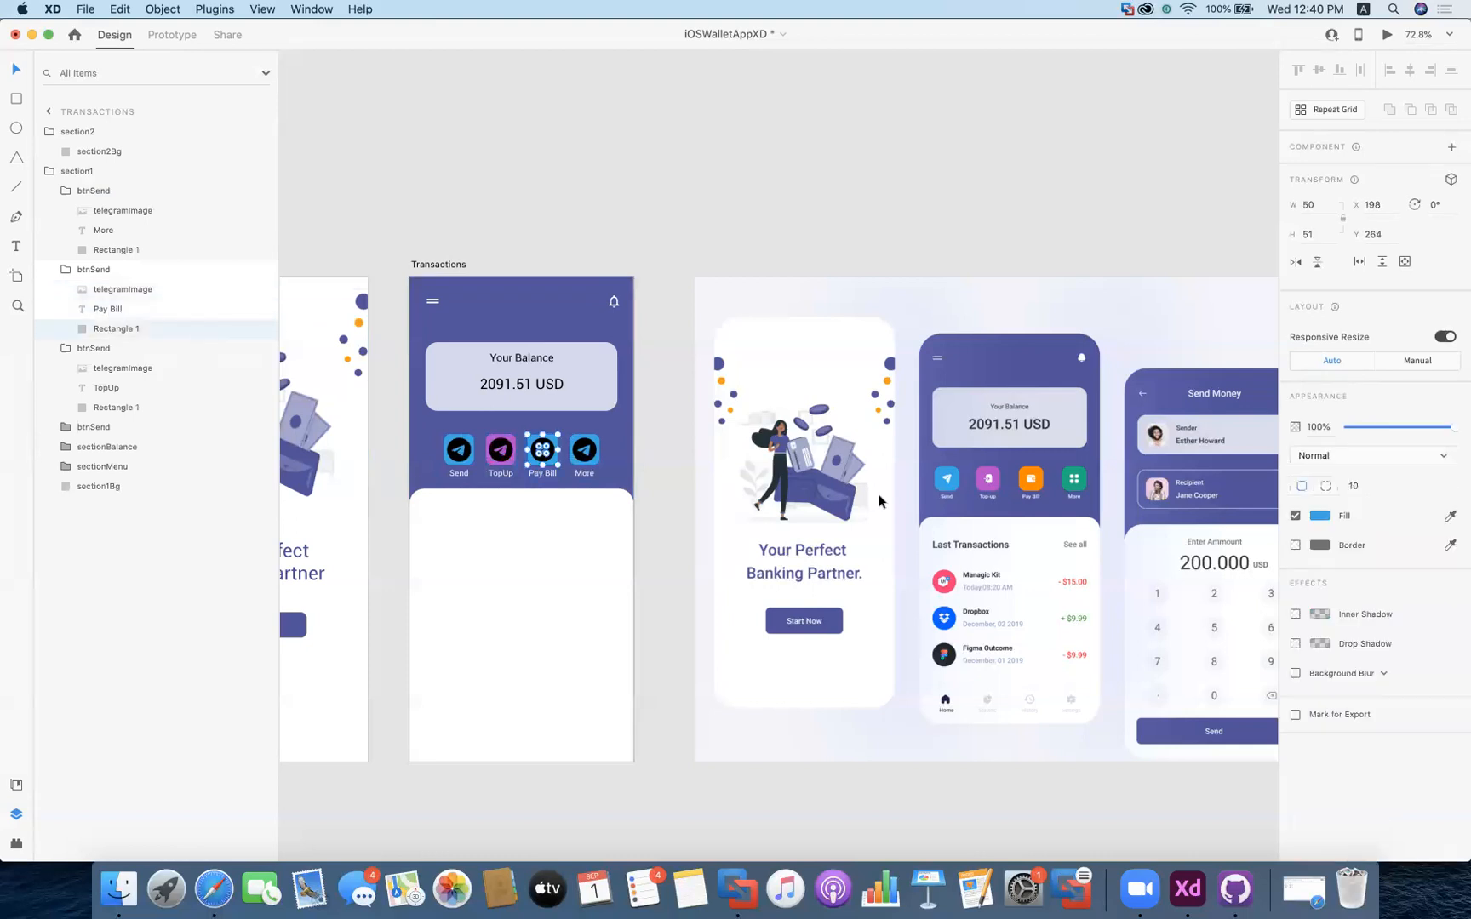
left_click(1449, 516)
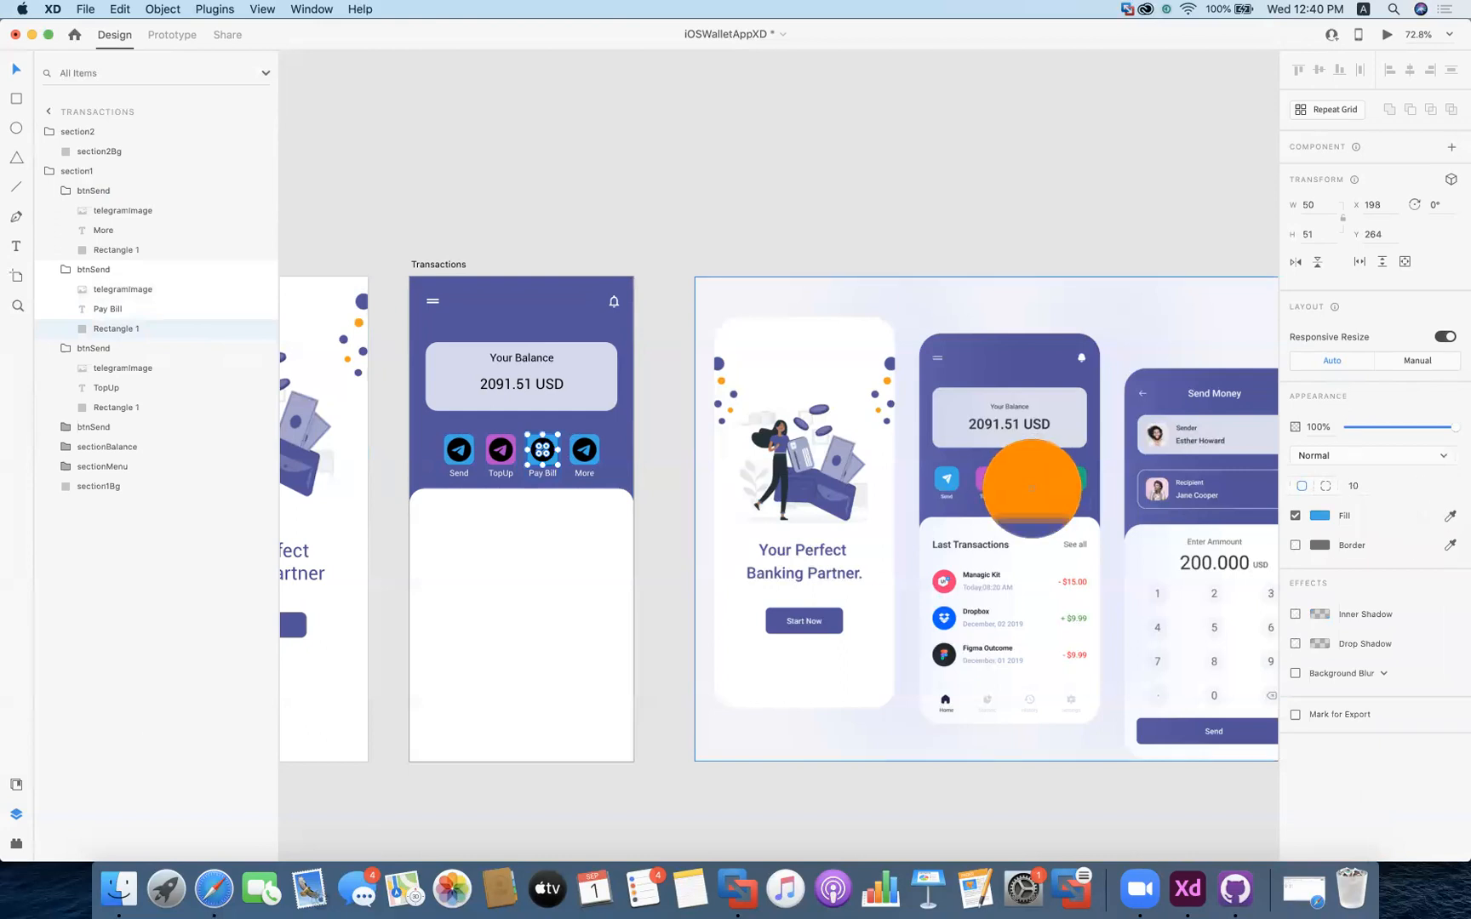
left_click(1029, 482)
Fill the More button's Rectangle 1 with the green sampled from the More button in the reference design, and clear the selection
left_click(594, 465)
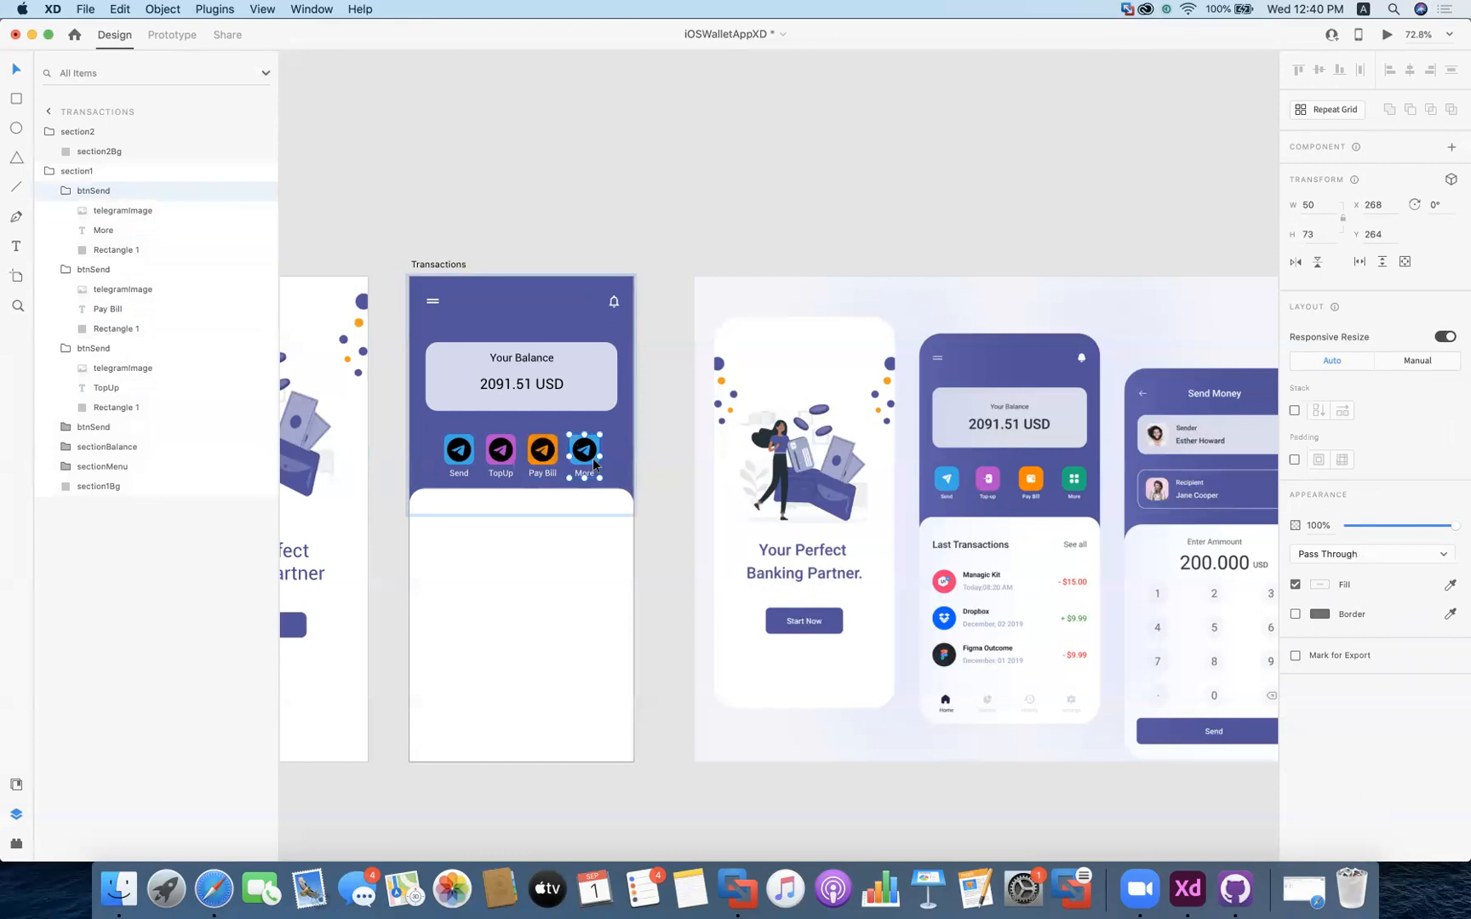
left_click(112, 250)
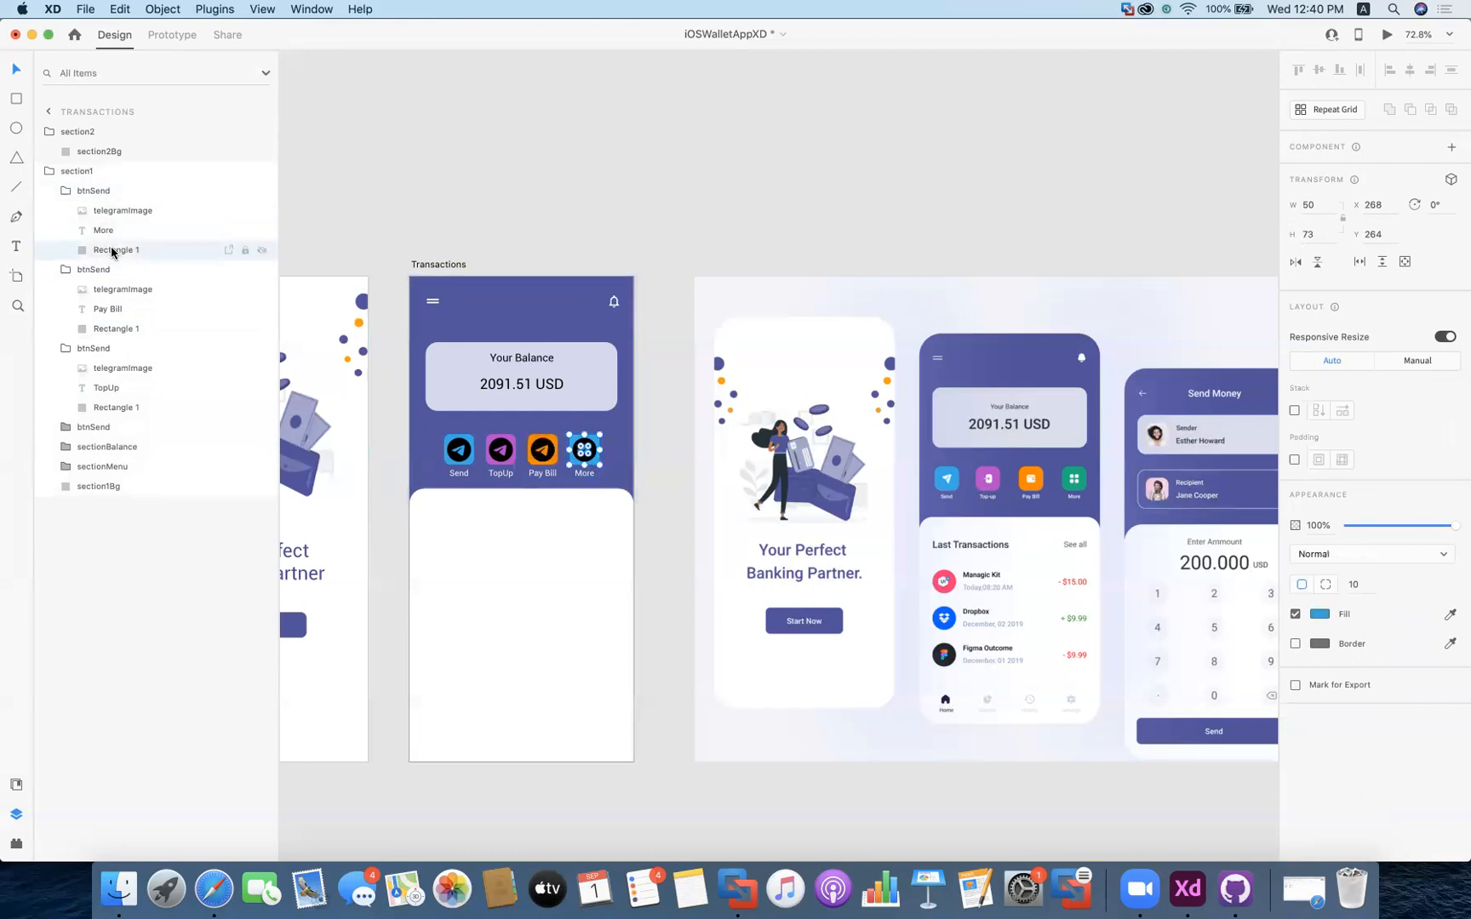
left_click(1451, 517)
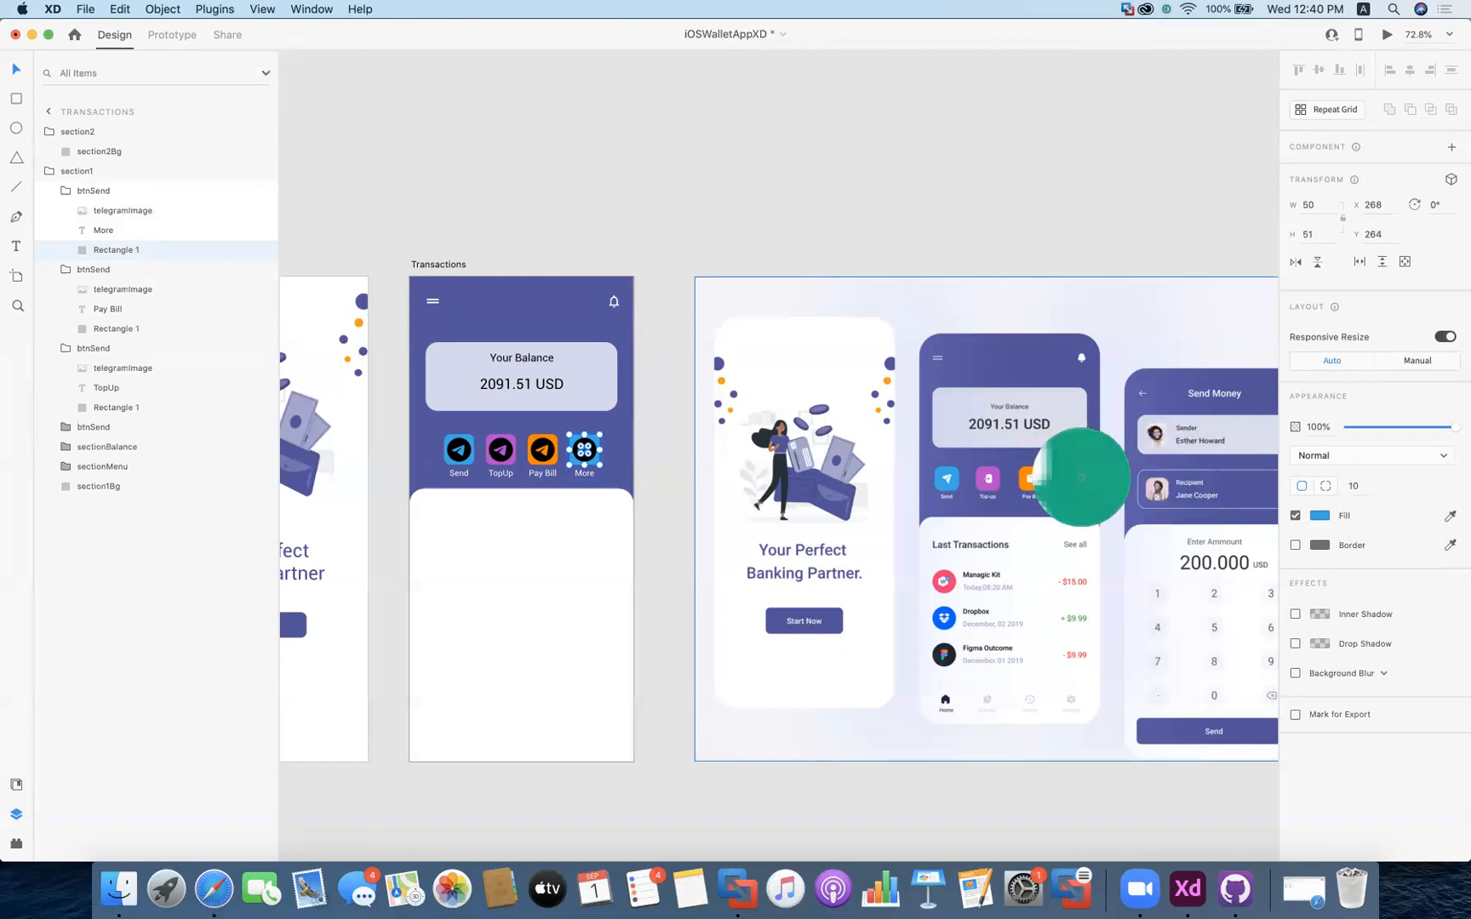
left_click(1082, 481)
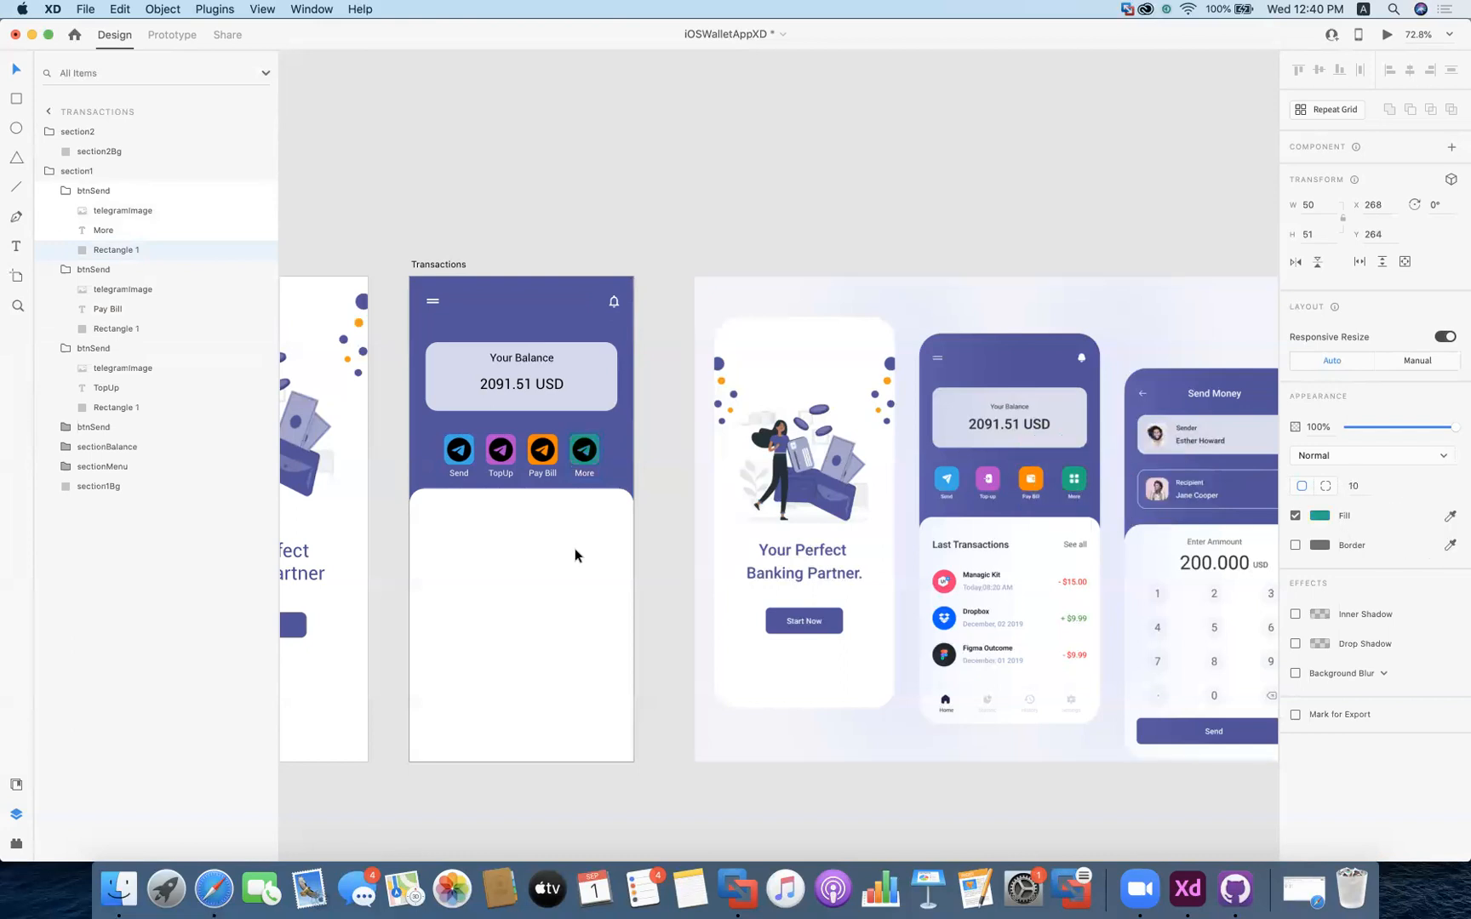
left_click(666, 512)
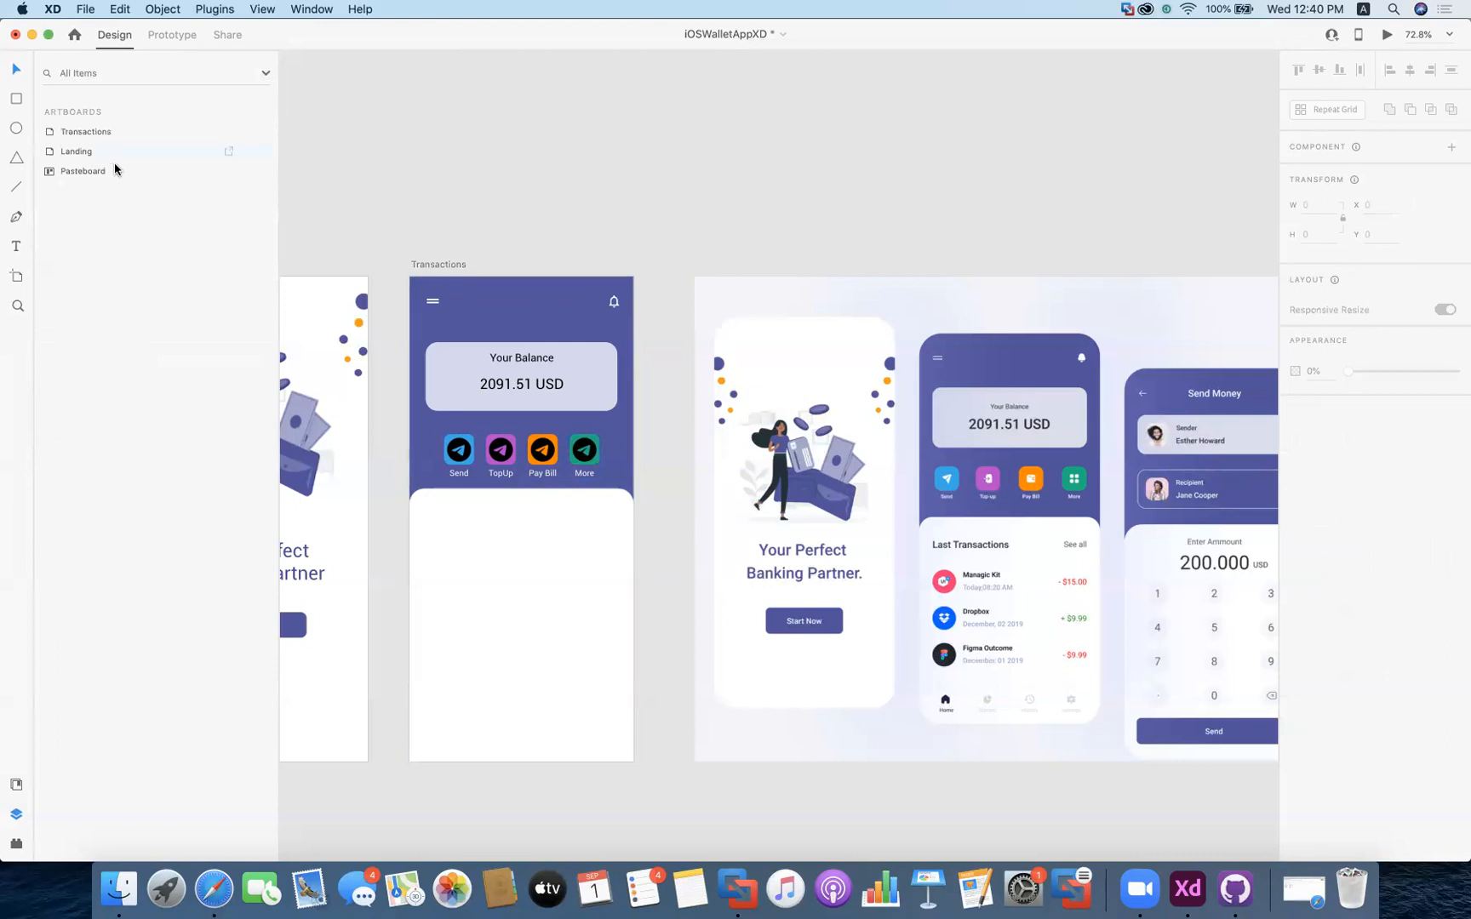
Rename the TopUp button's group in the Transactions artboard as btnTopUp
left_click(499, 464)
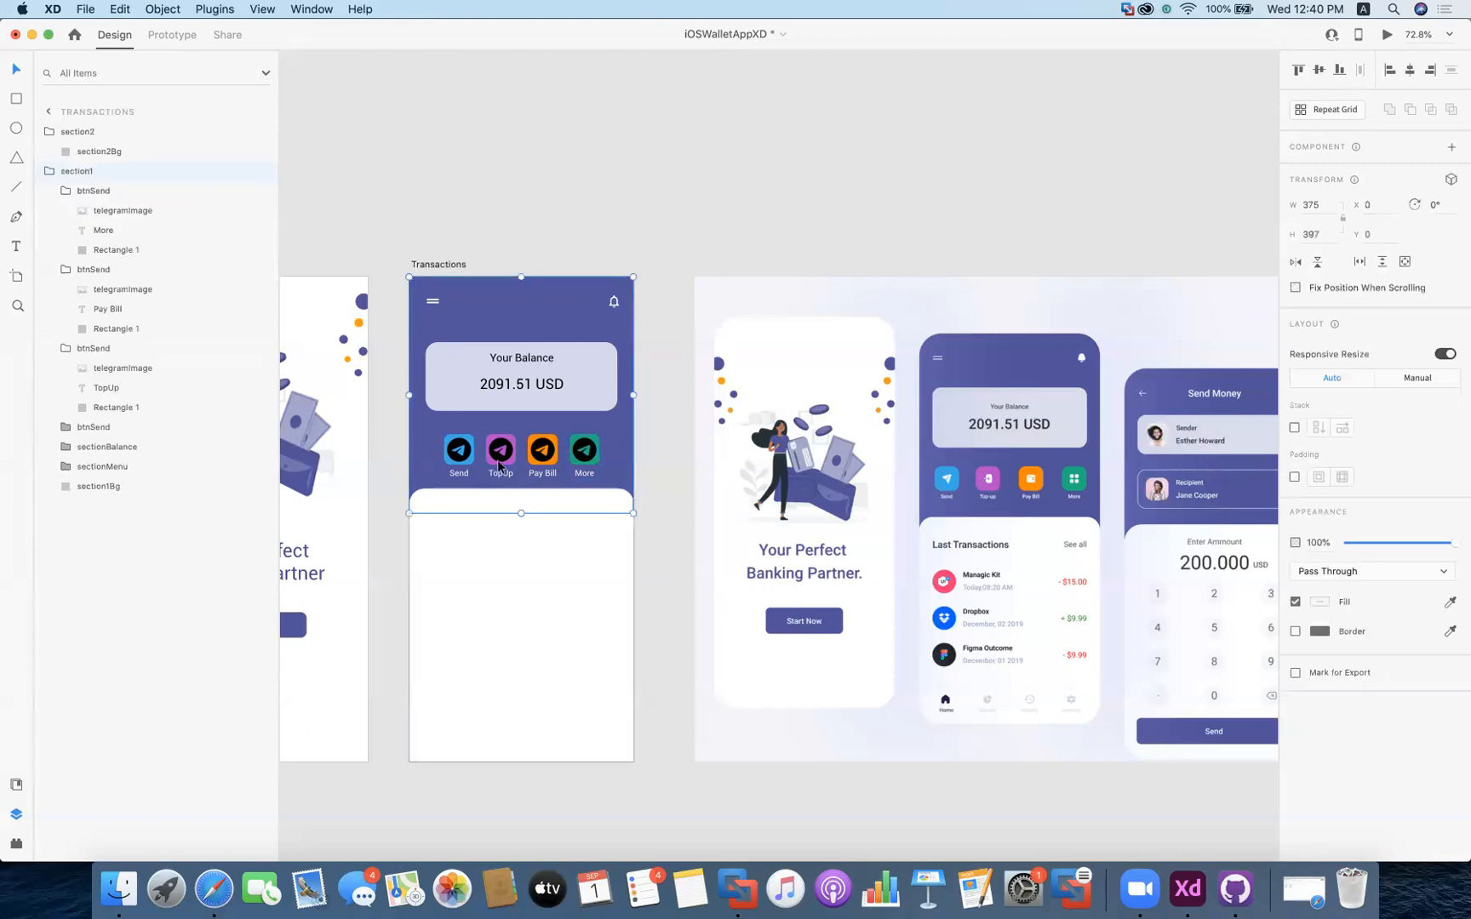
double_click(499, 464)
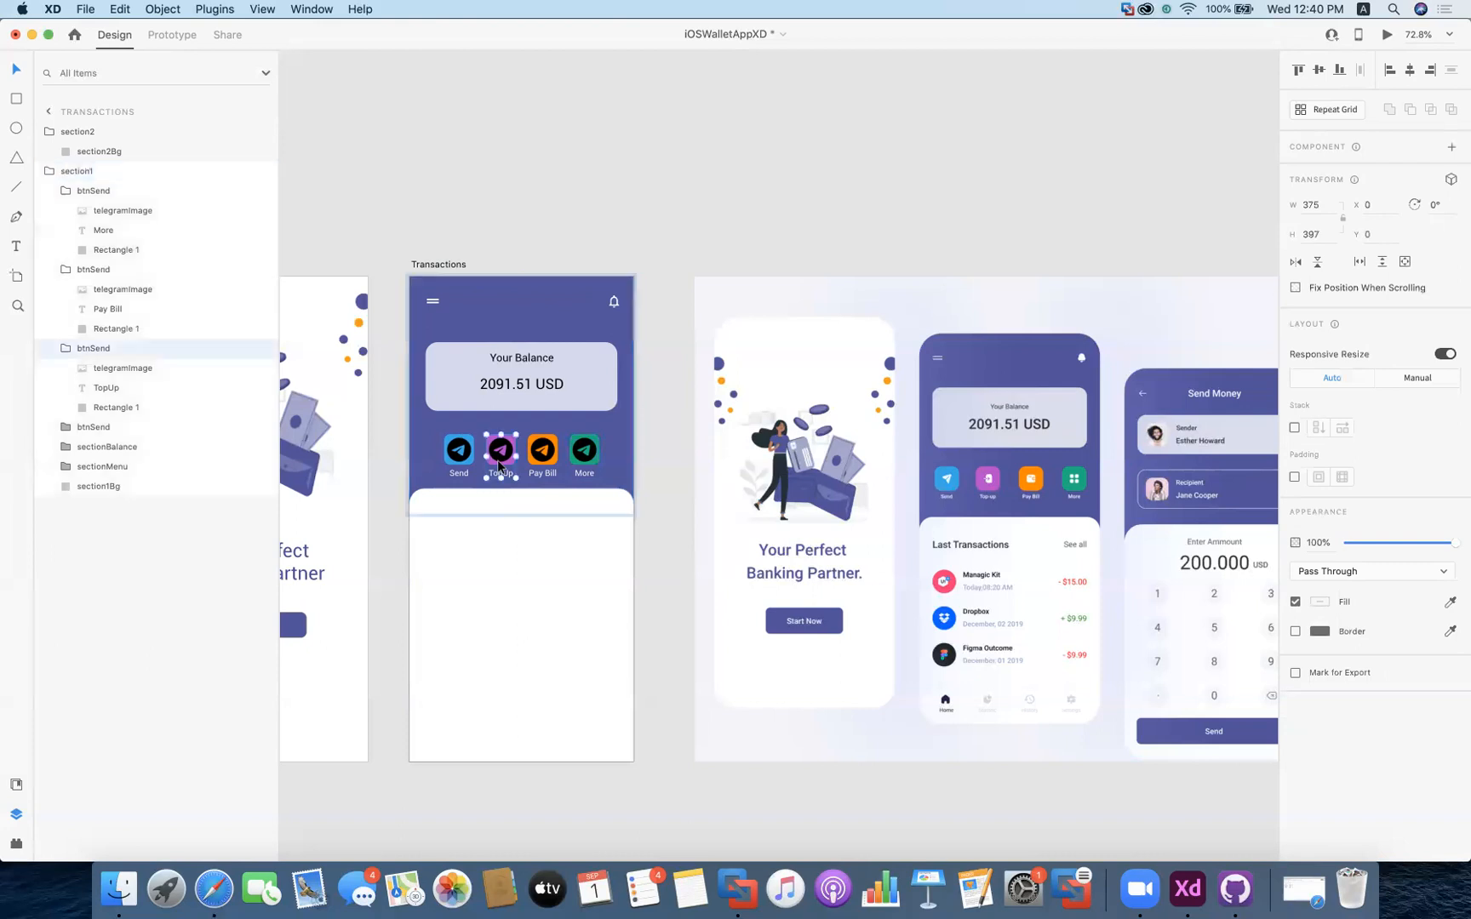
right_click(118, 354)
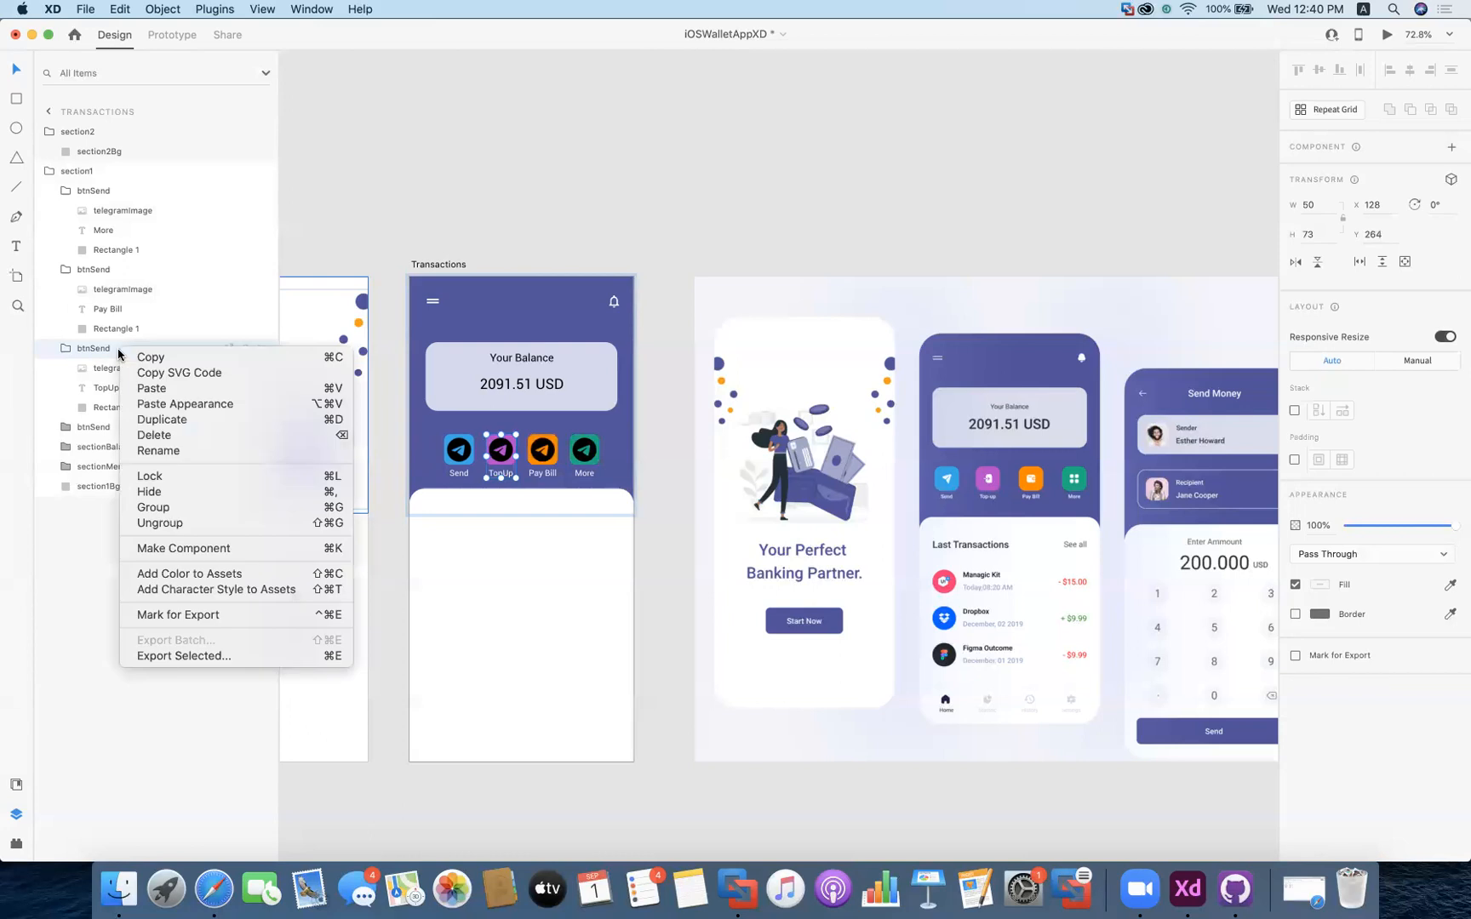
left_click(169, 452)
type("btnTopUp")
key("Return")
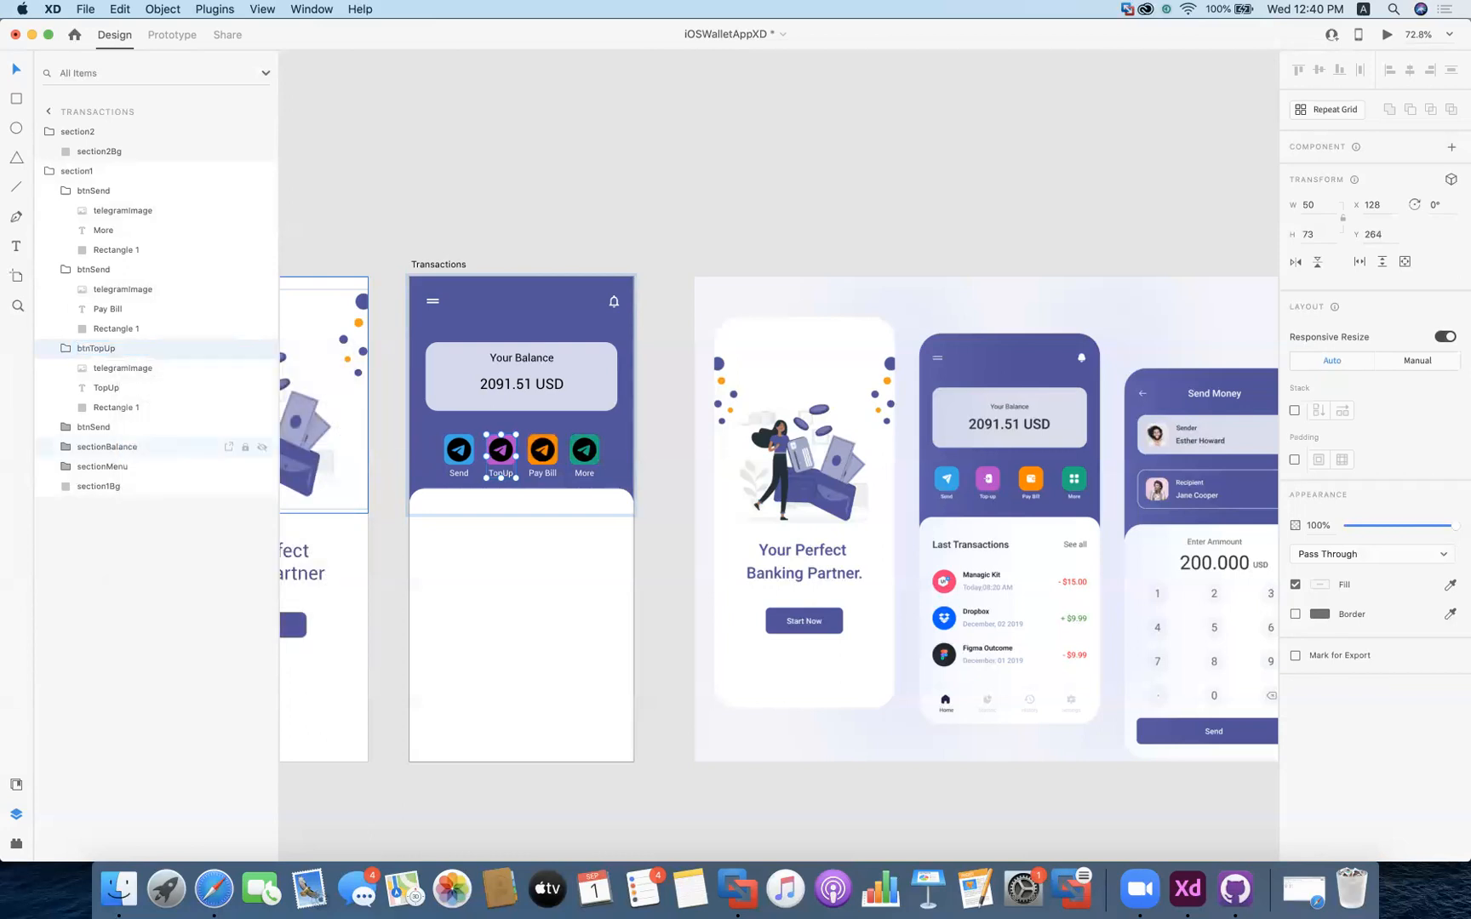
Rename the Pay Bill button's group as btnPayBill
right_click(102, 271)
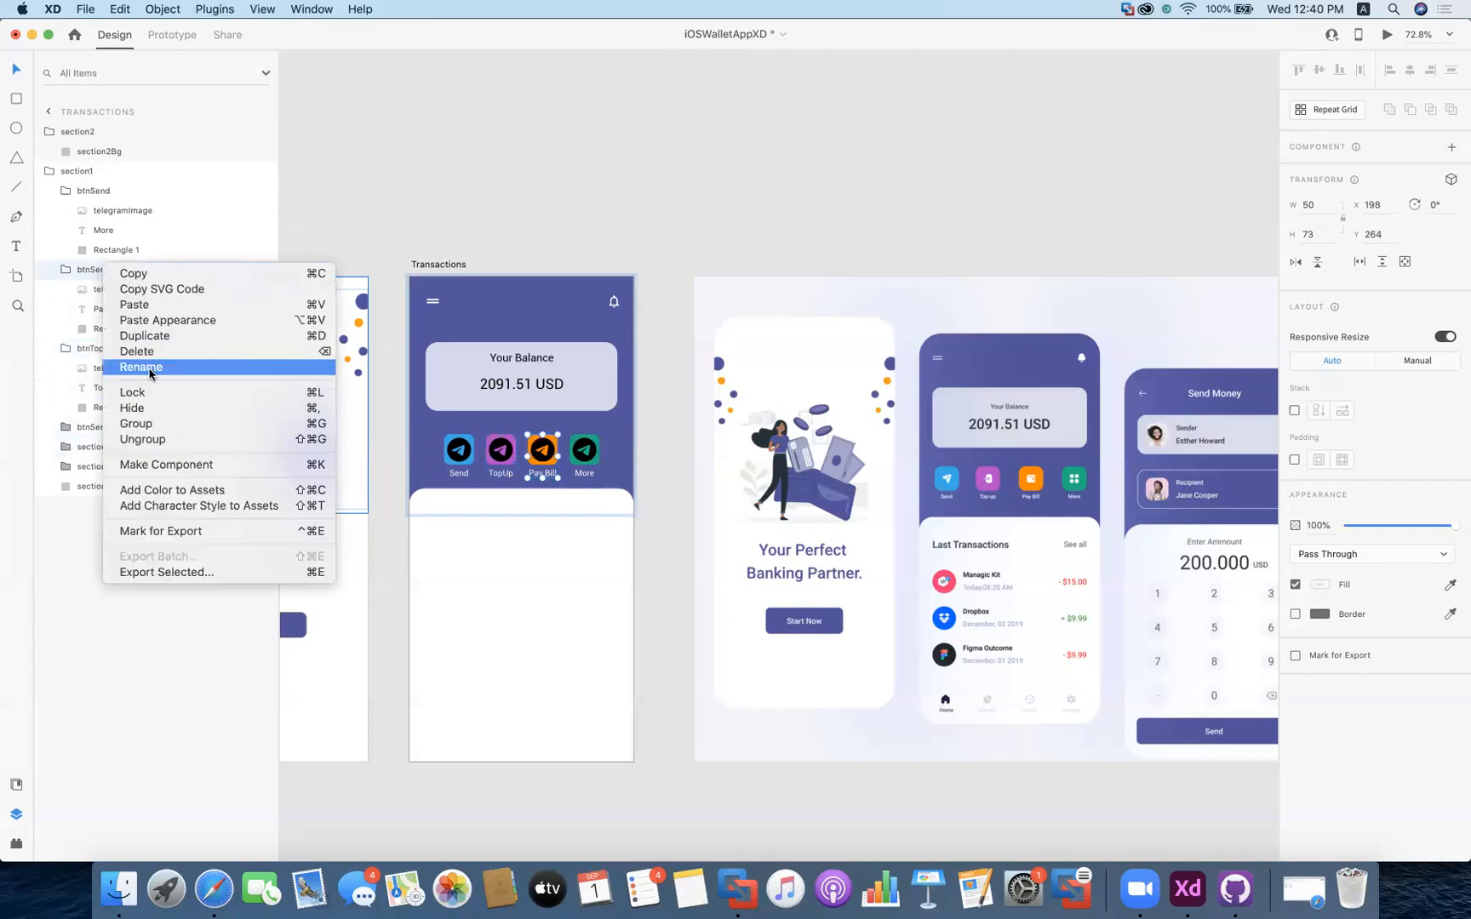
left_click(150, 369)
type("btnPayB")
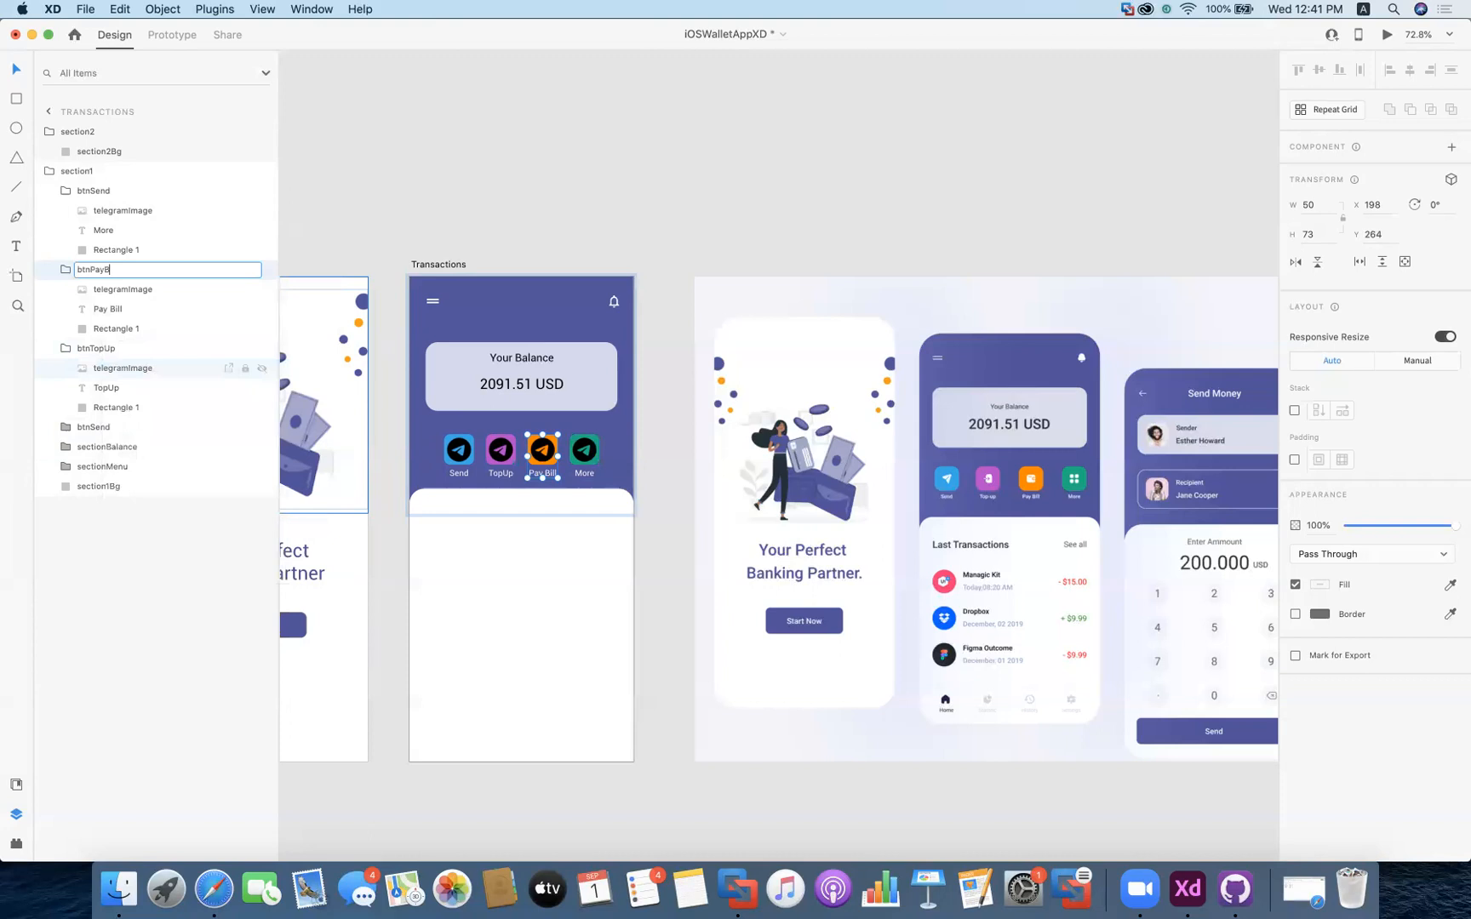
type("ill")
key("Return")
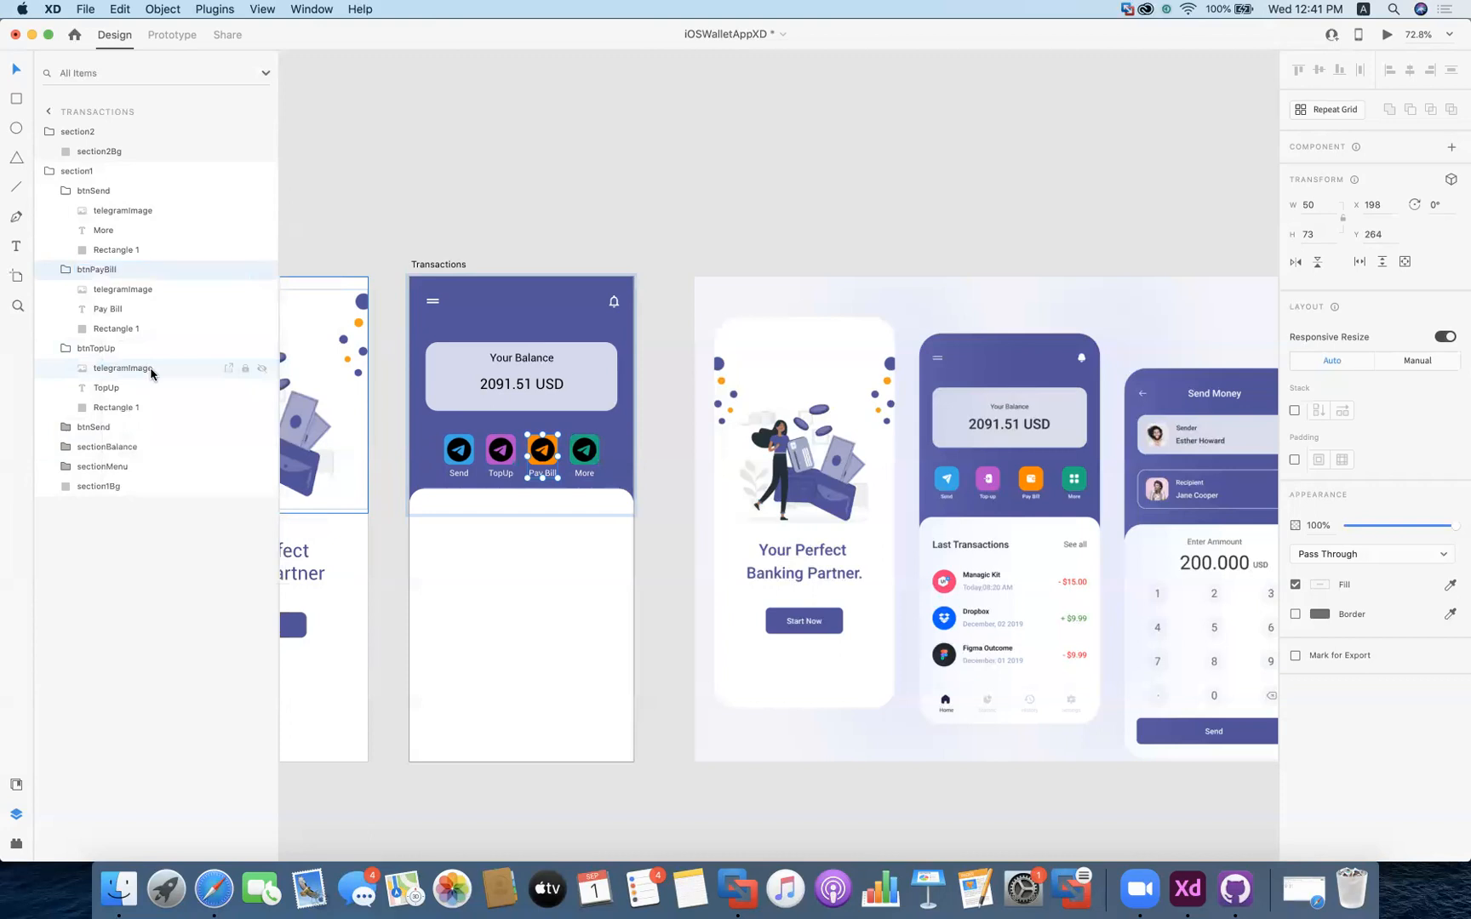
Rename the More button's group as btnMore
left_click(113, 196)
right_click(112, 196)
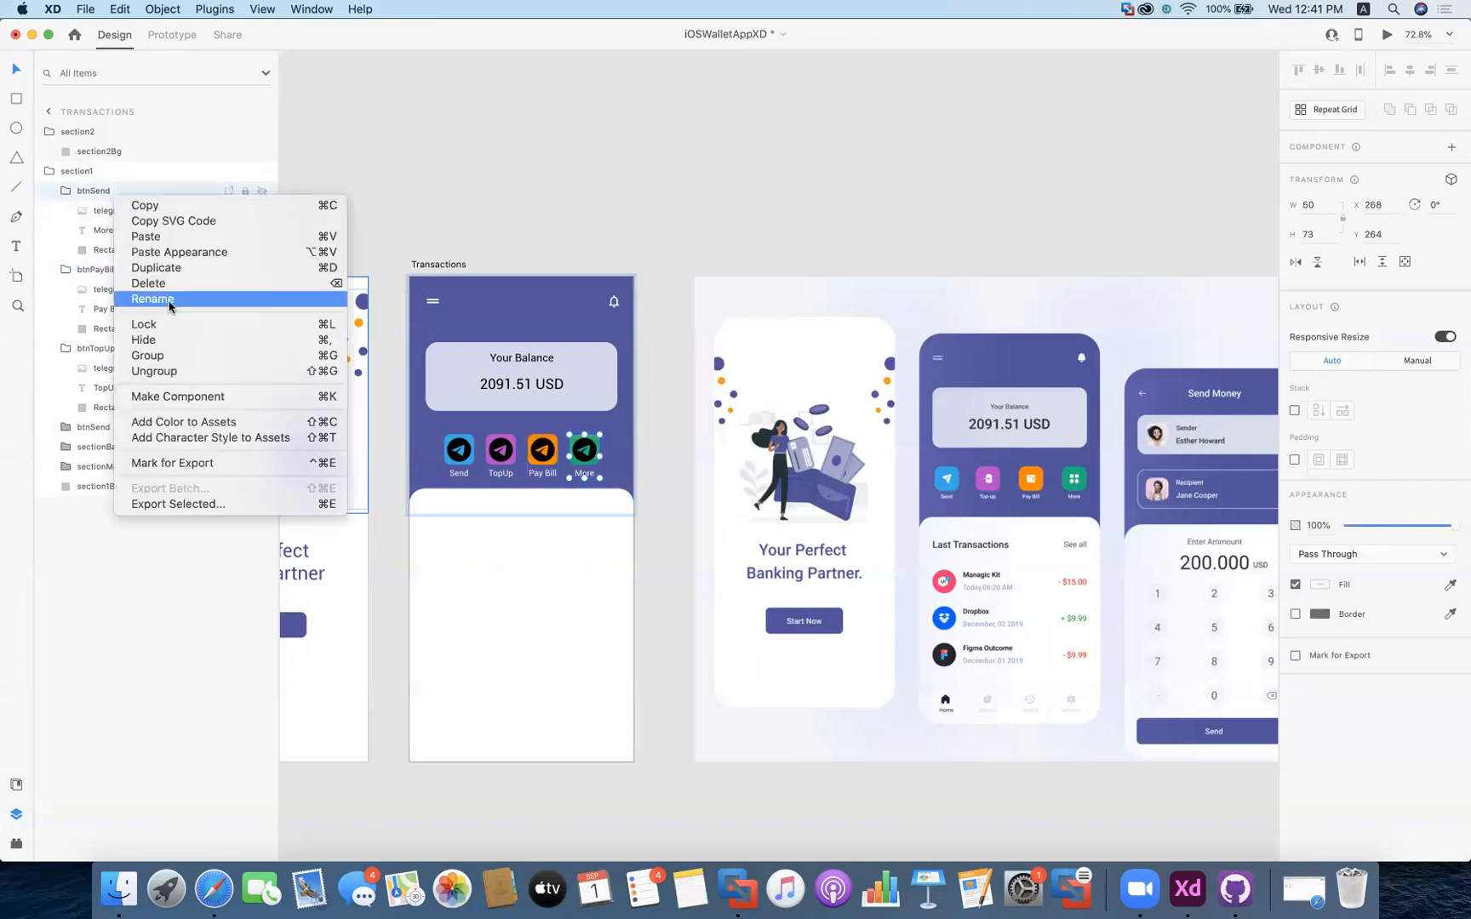
left_click(157, 298)
type("btnMore")
Delete the copied telegramImage icon from the btnMore, btnPayBill and btnTopUp groups
left_click(131, 212)
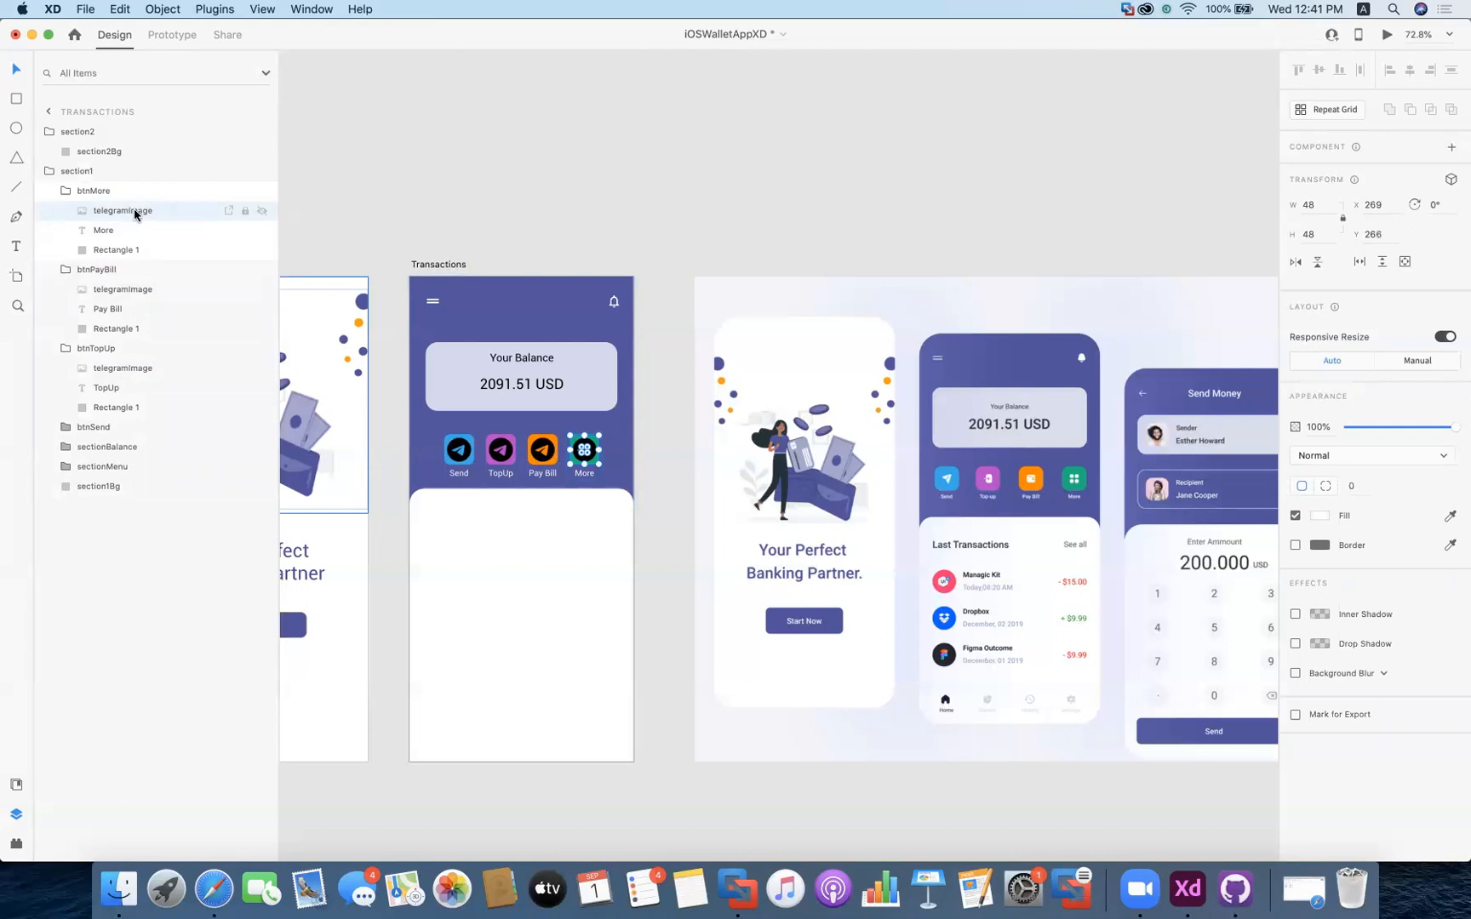
right_click(134, 214)
left_click(168, 298)
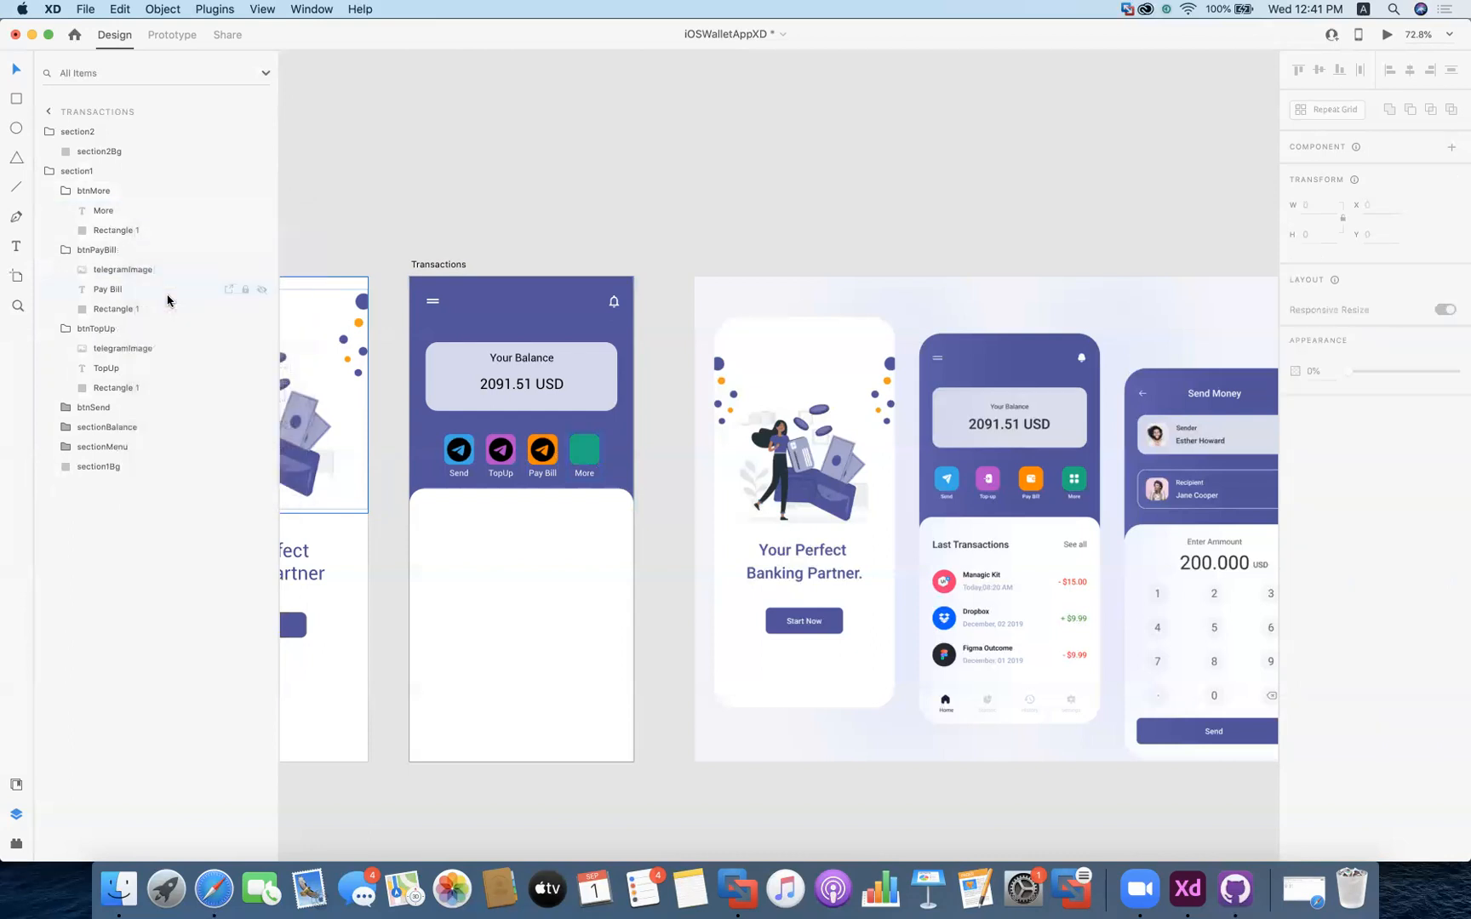
left_click(113, 271)
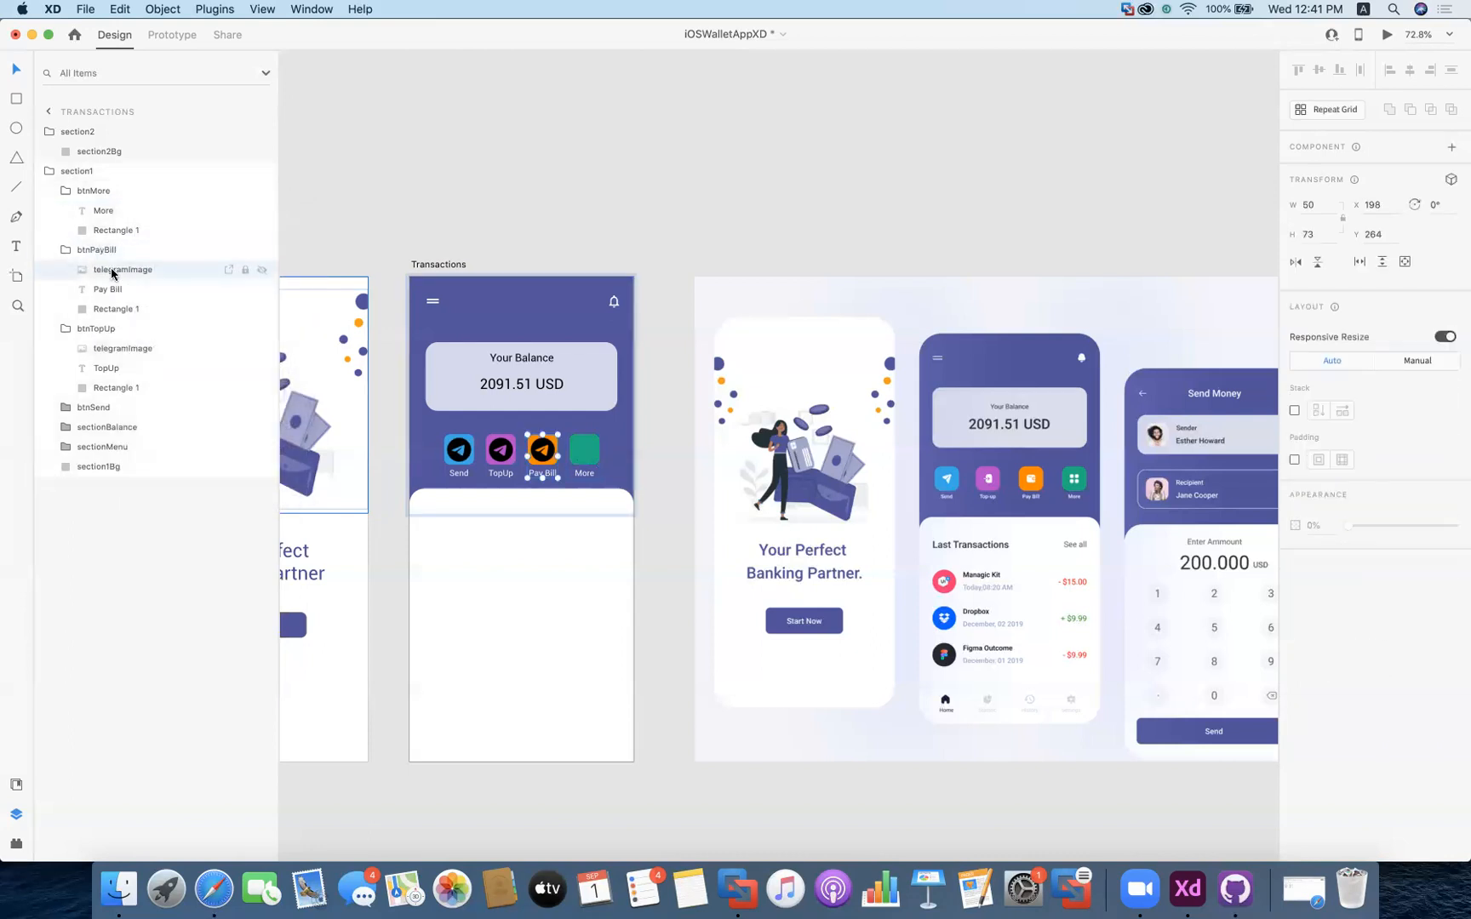
right_click(113, 272)
left_click(161, 355)
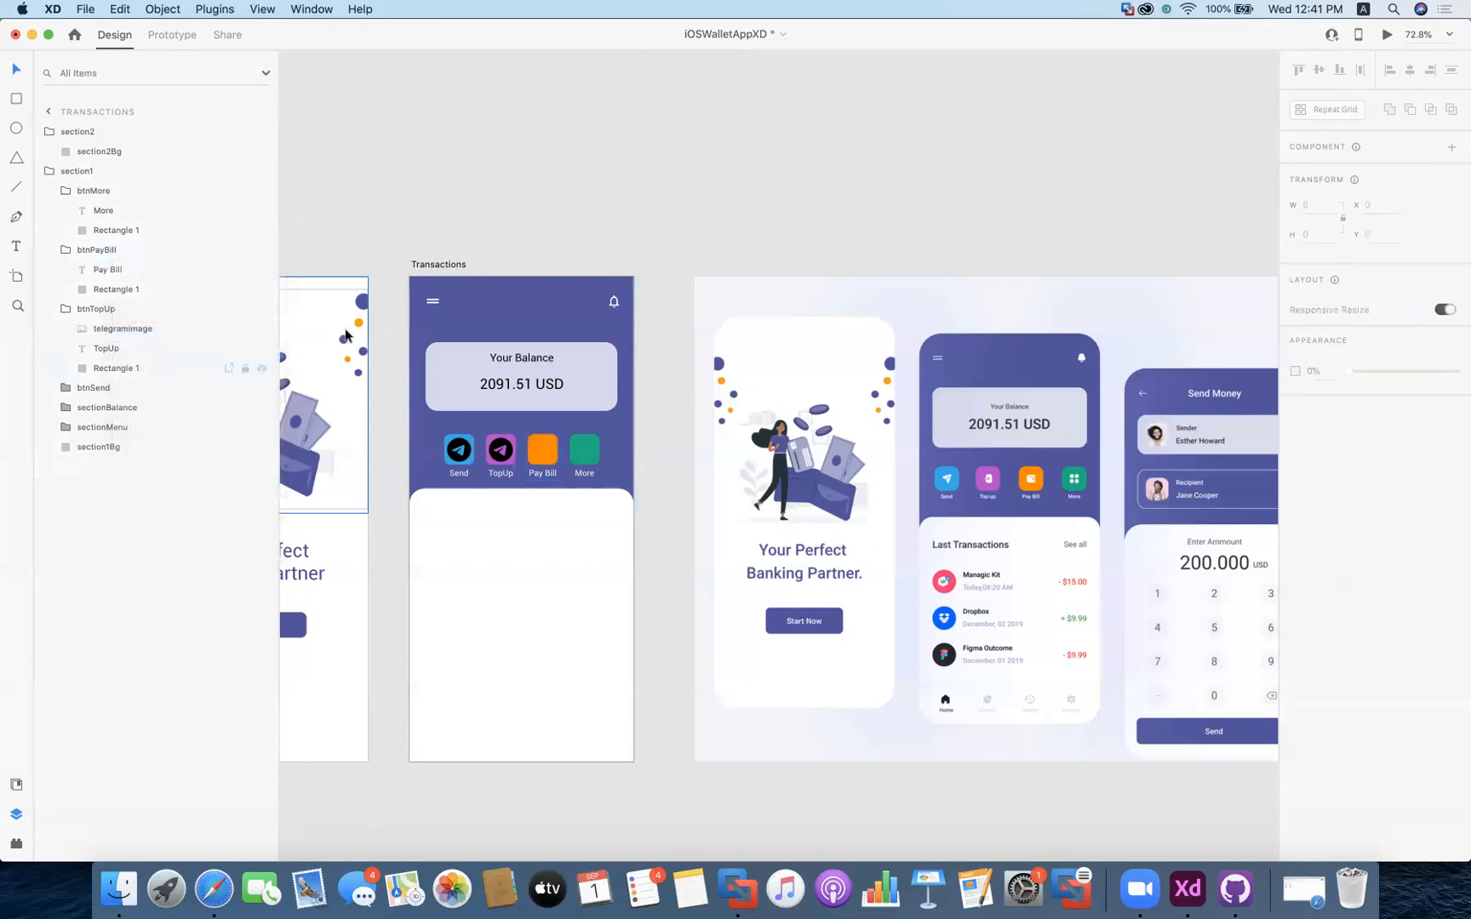
right_click(111, 332)
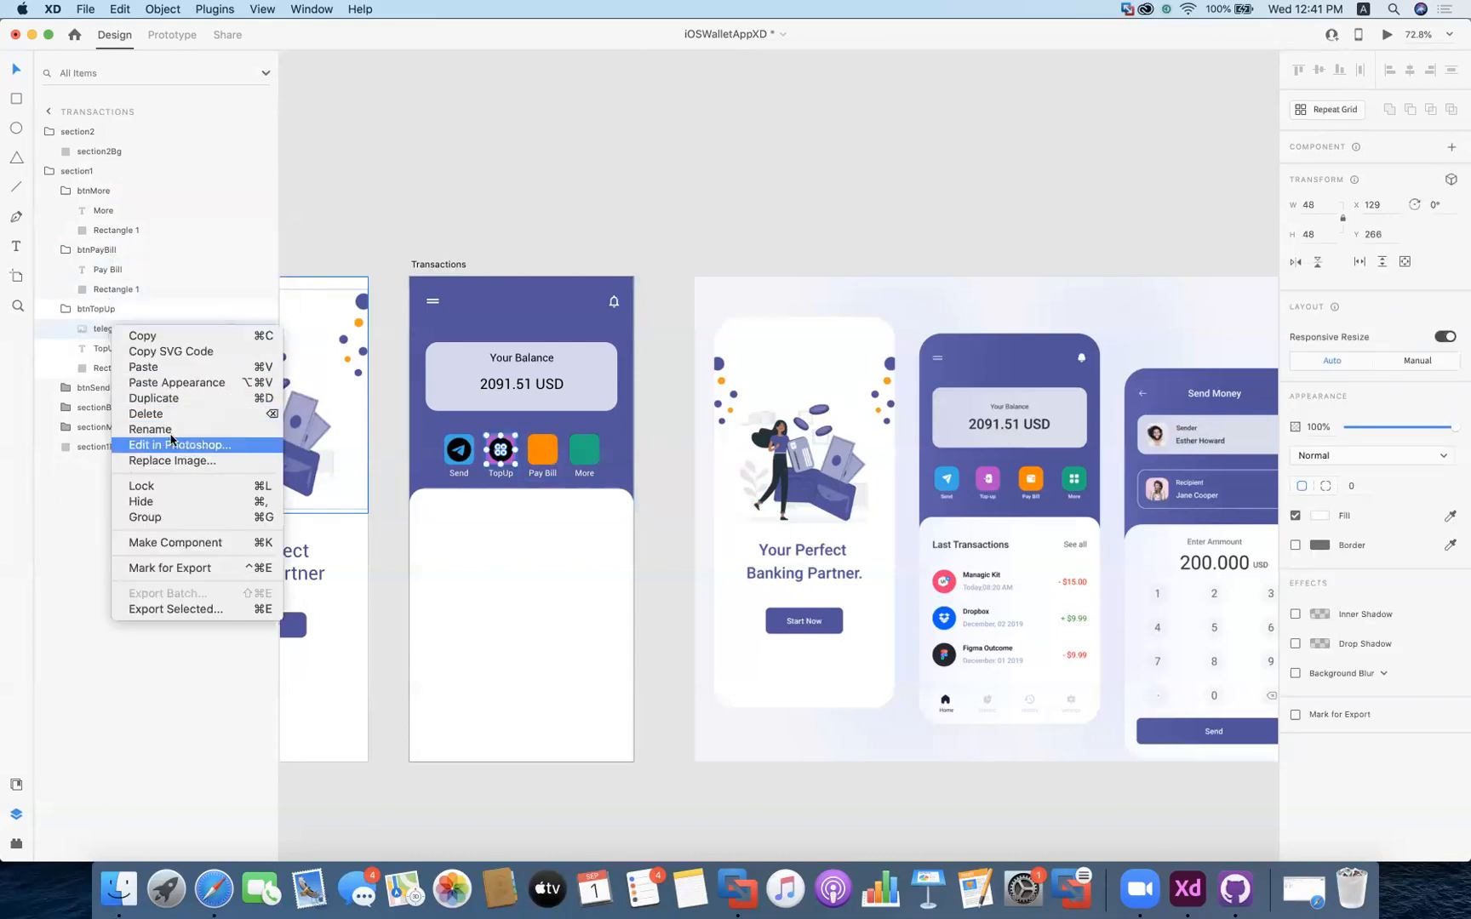
left_click(189, 416)
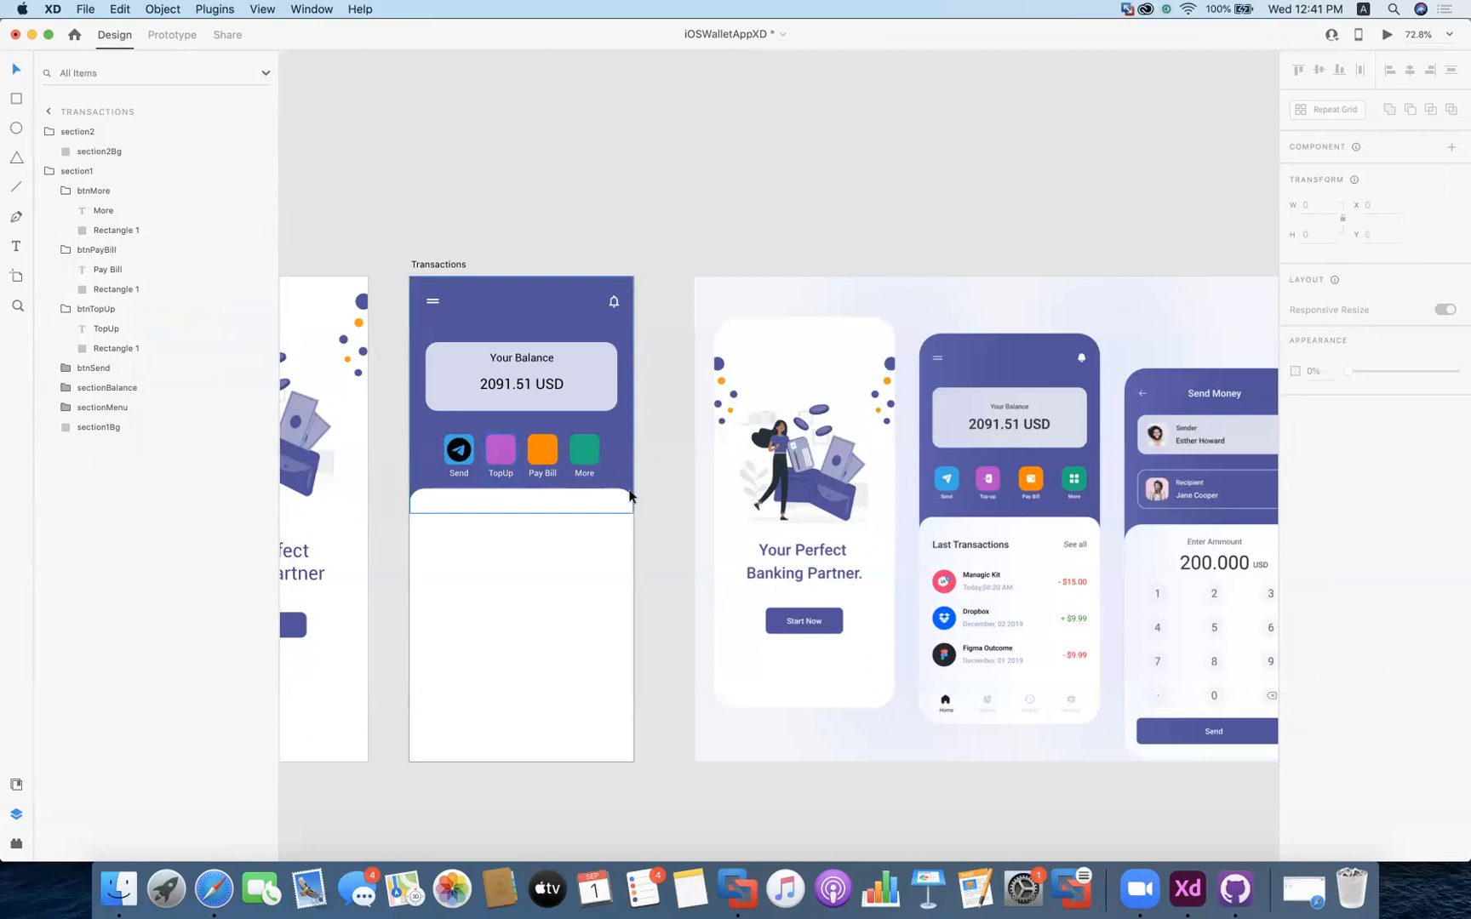
Switch to the Google Fonts icons page in Safari and search for "top up", and for "topup" without the space
key("ctrl+Up")
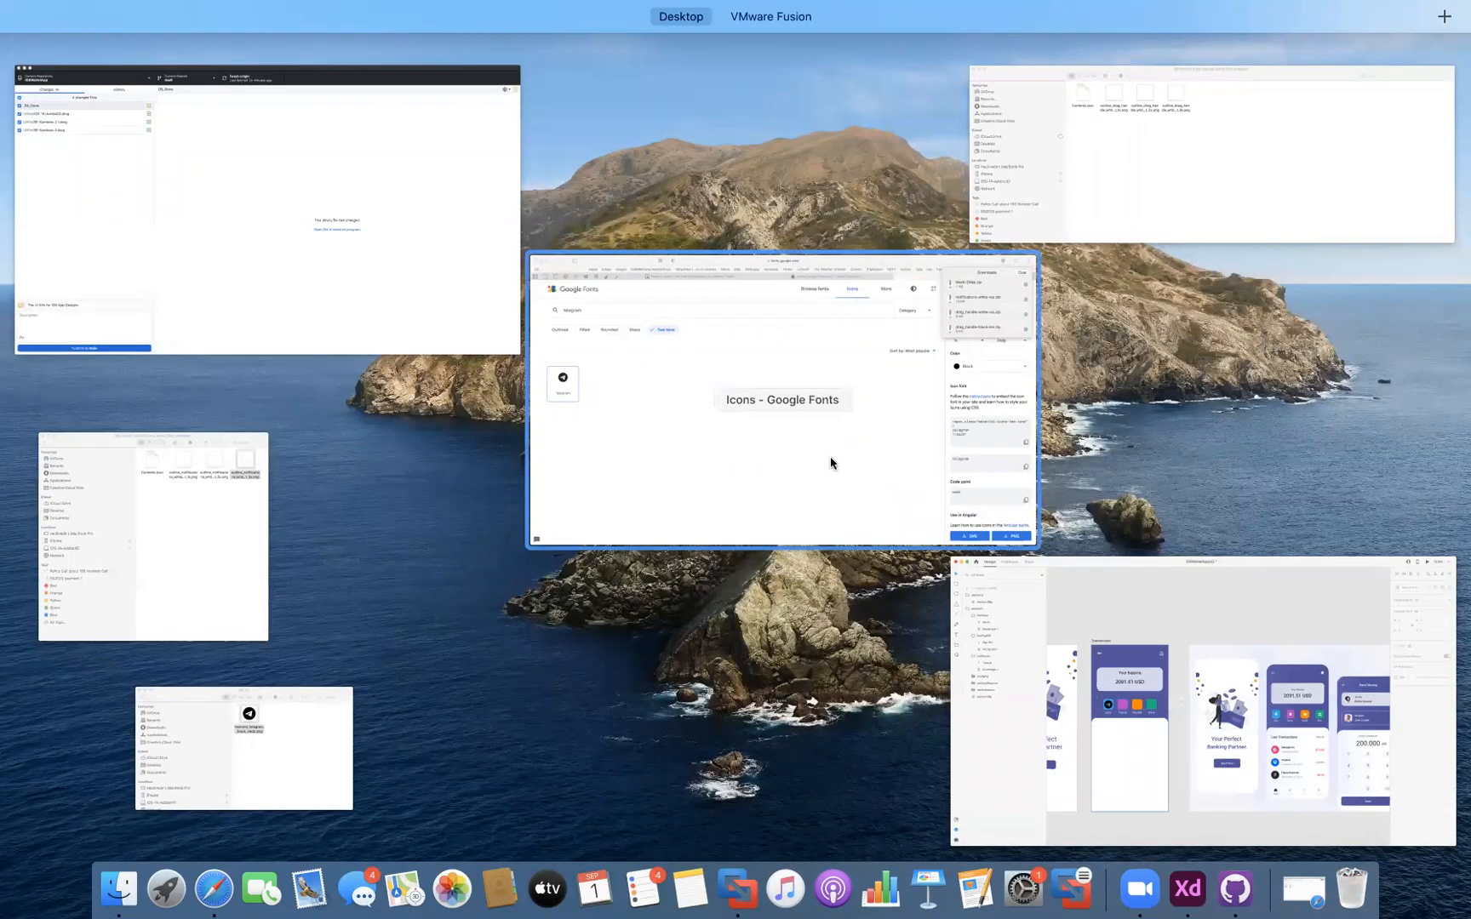
left_click(710, 468)
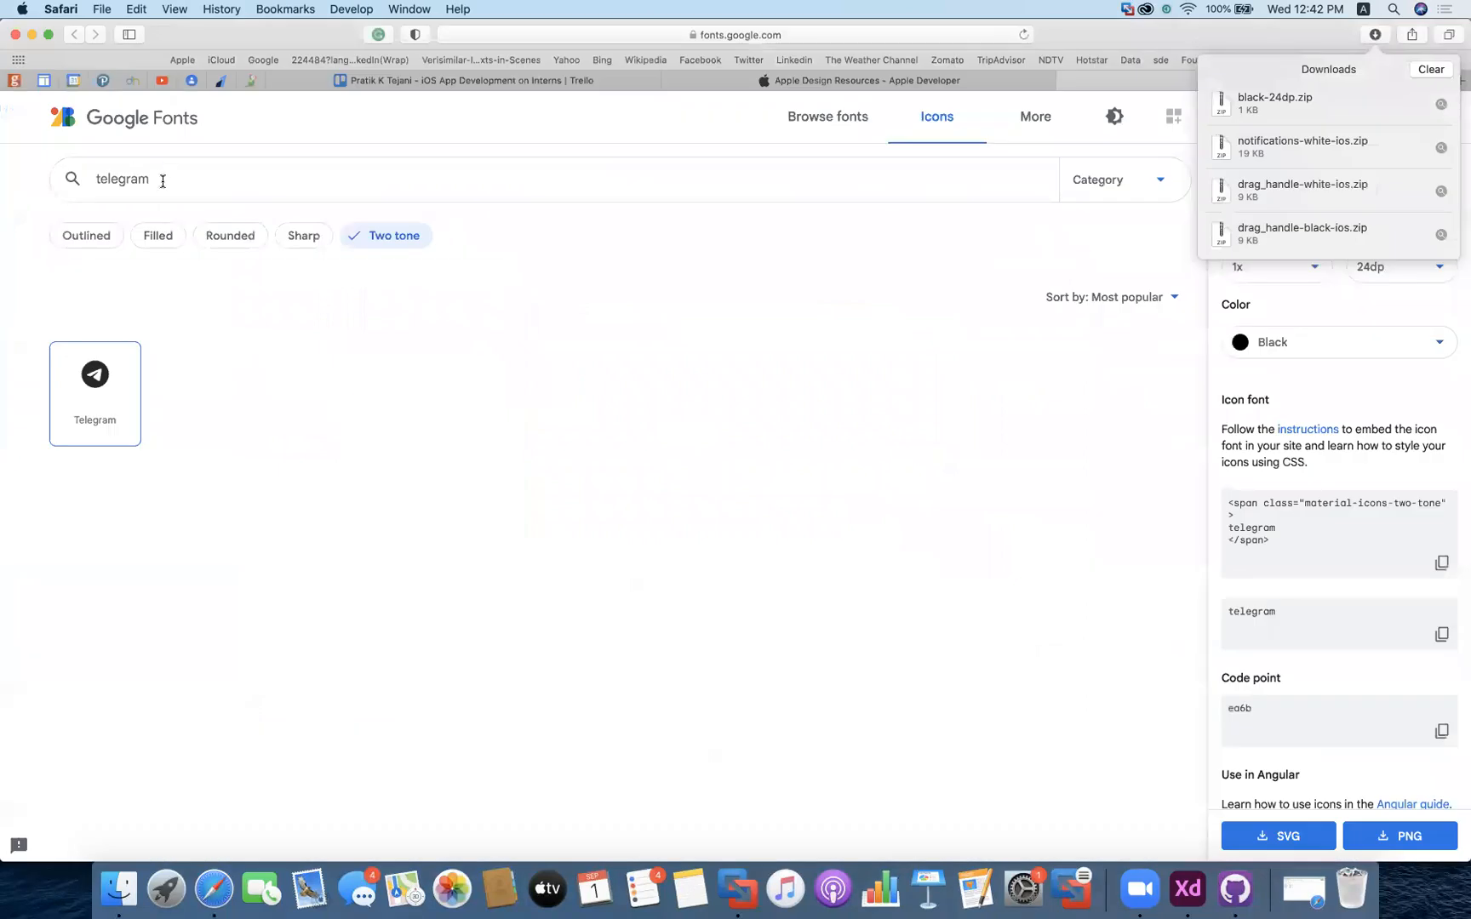
double_click(163, 181)
type("top ui")
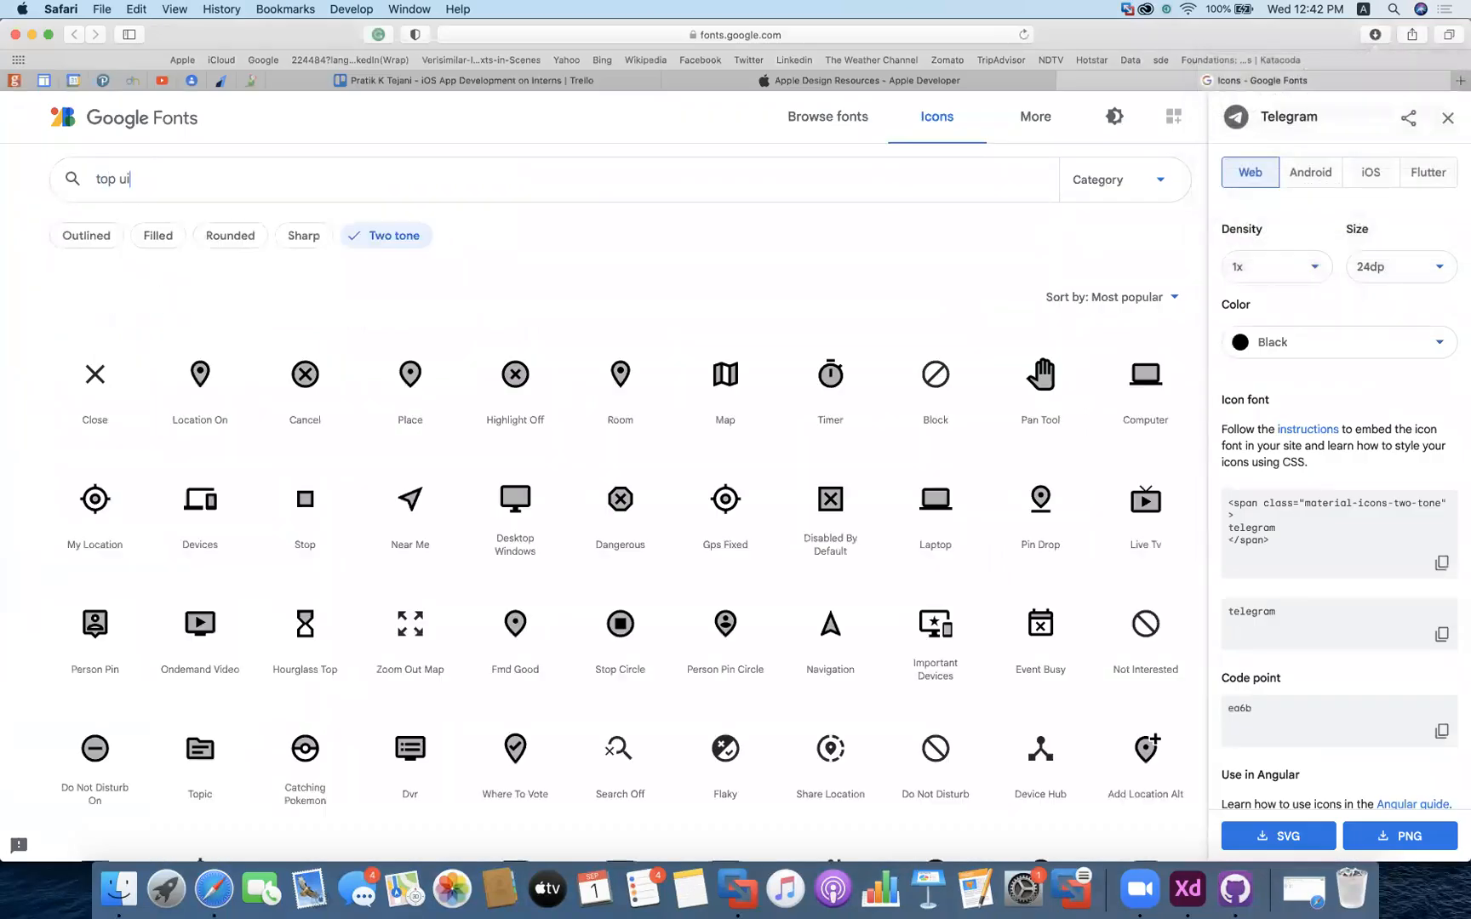
key("BackSpace")
key("BackSpace")
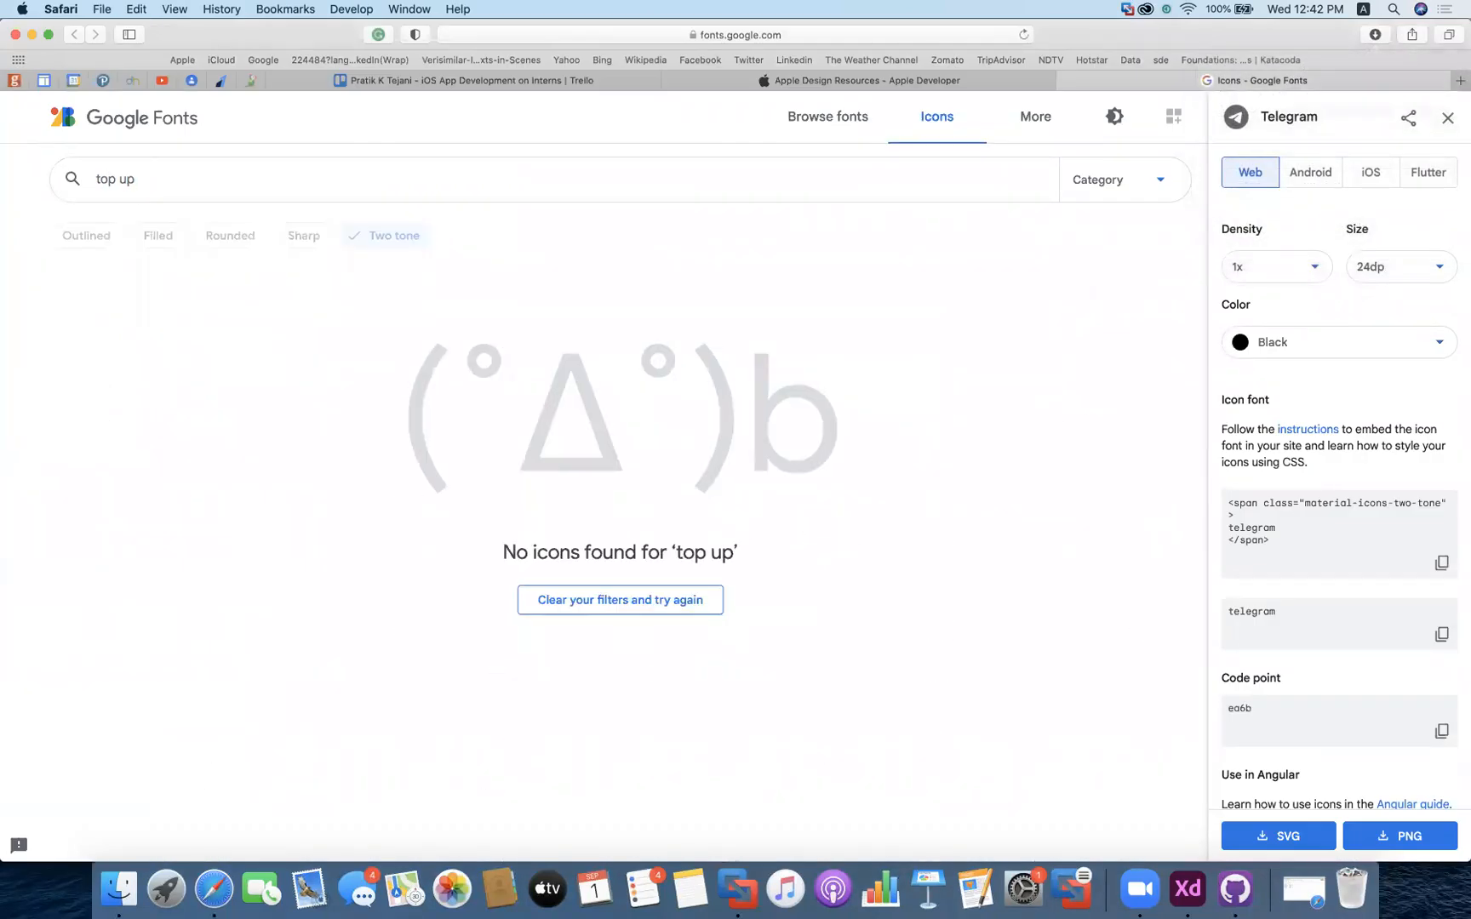
left_click(120, 179)
key("BackSpace")
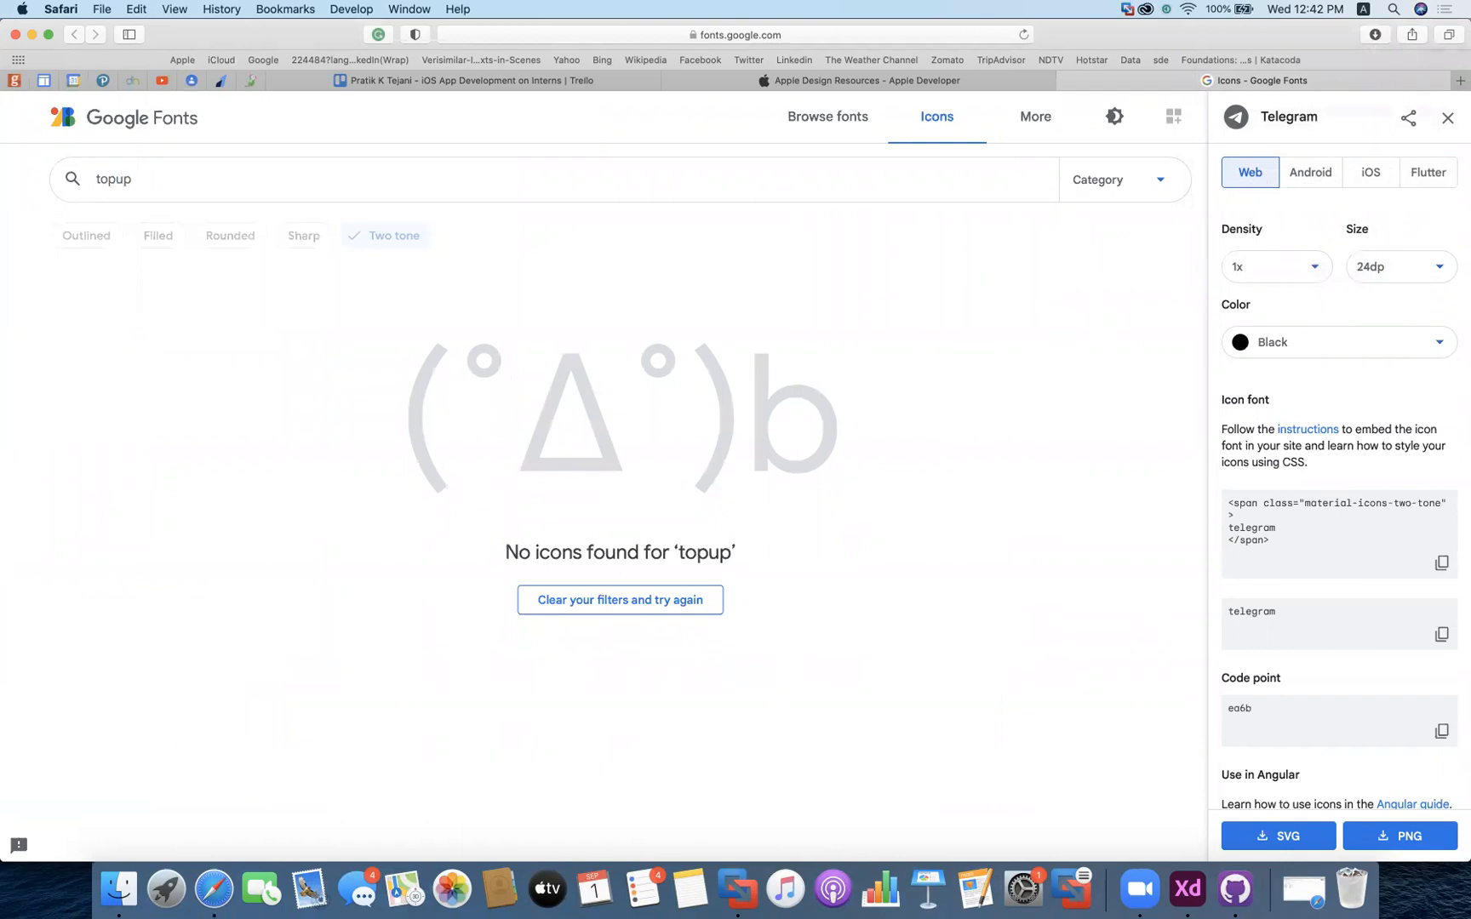
Replace the icon search term with "arrow" and run the search
key("BackSpace")
key("BackSpace")
key("BackSpace")
key("BackSpace")
key("BackSpace")
type("arrow")
key("Return")
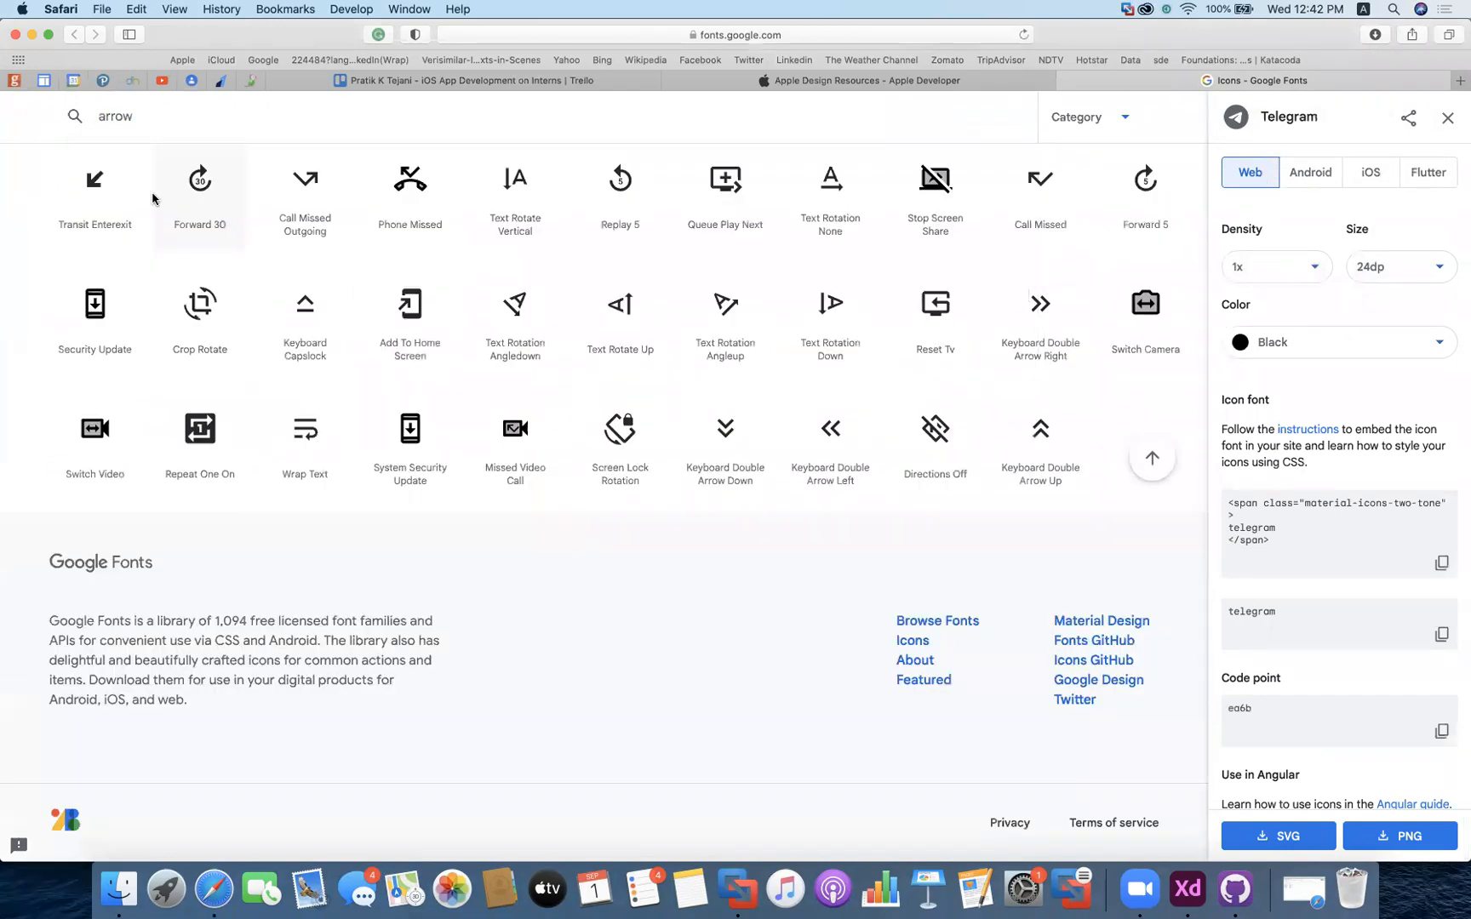
Look through the two-tone arrow icons for one that suits the TopUp button
scroll(373, 321, "up", 10)
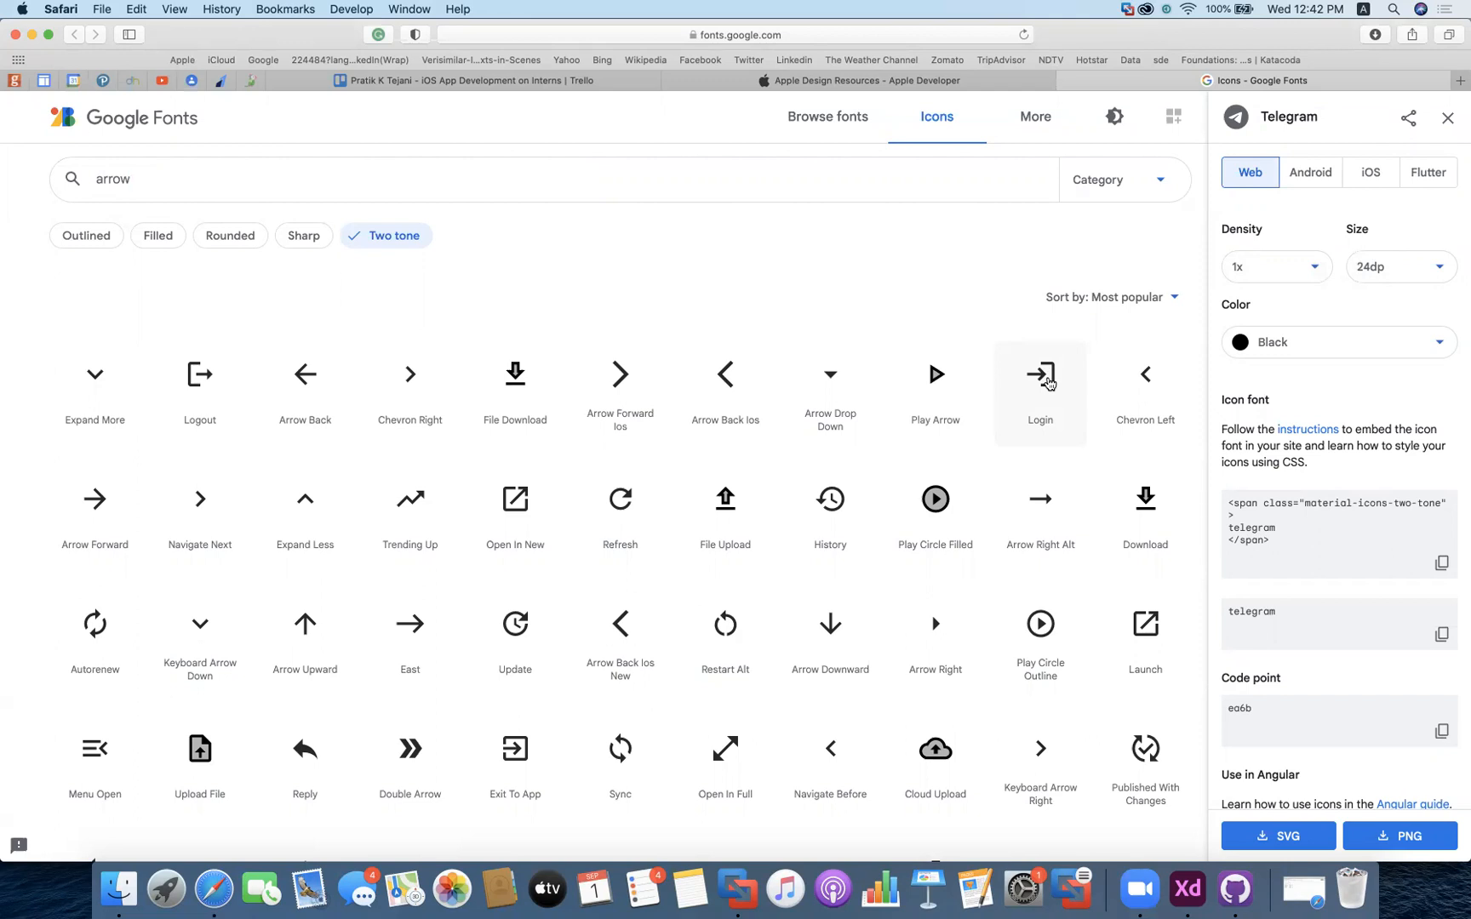
scroll(1050, 383, "down", 5)
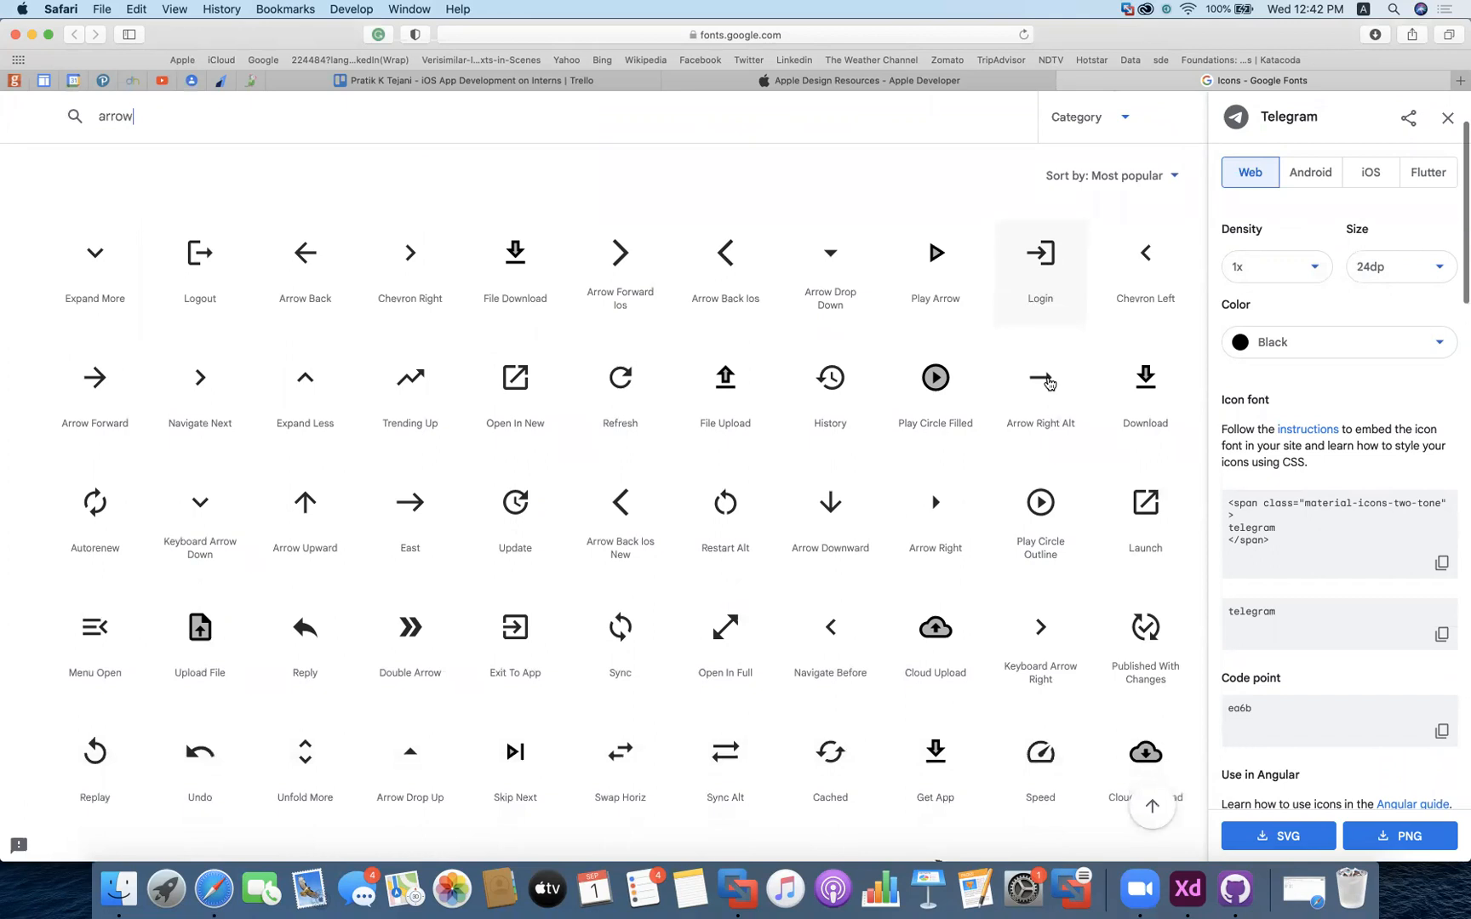
scroll(1049, 383, "down", 5)
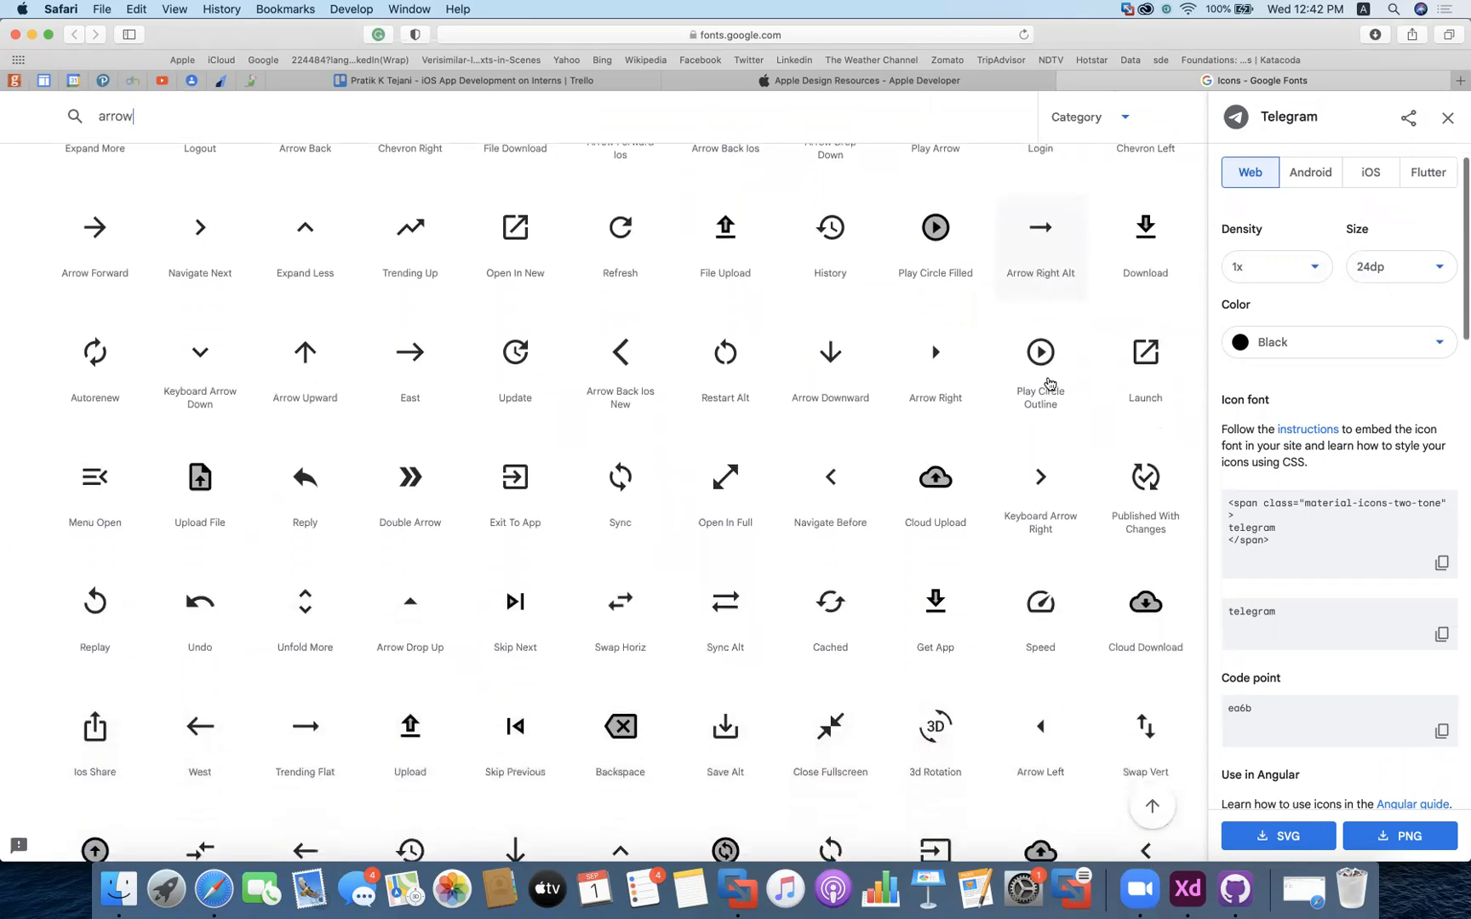
scroll(1050, 383, "down", 4)
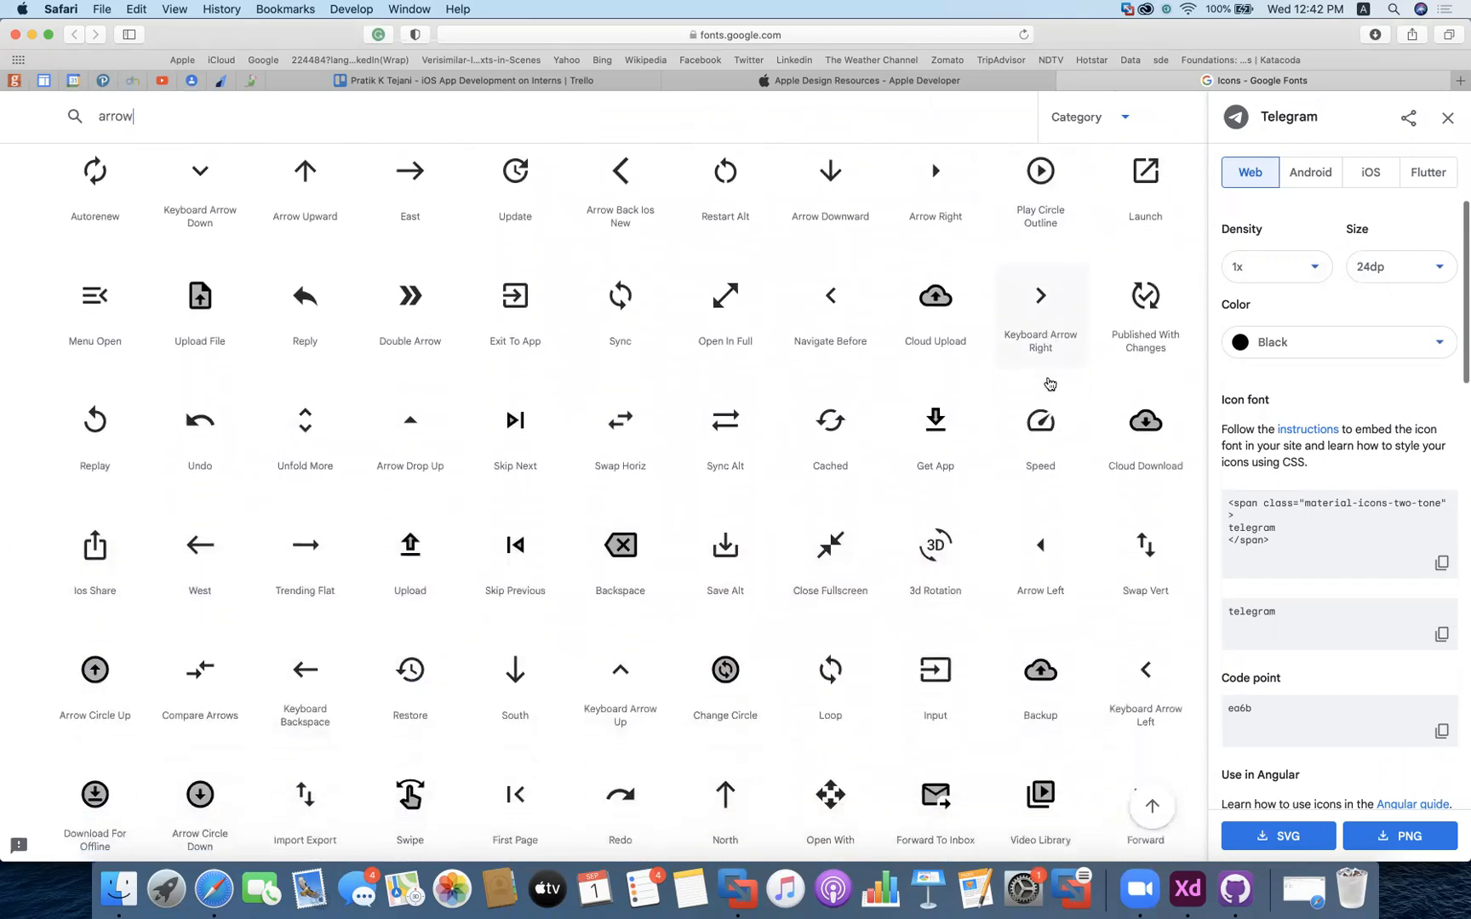
scroll(1050, 383, "down", 5)
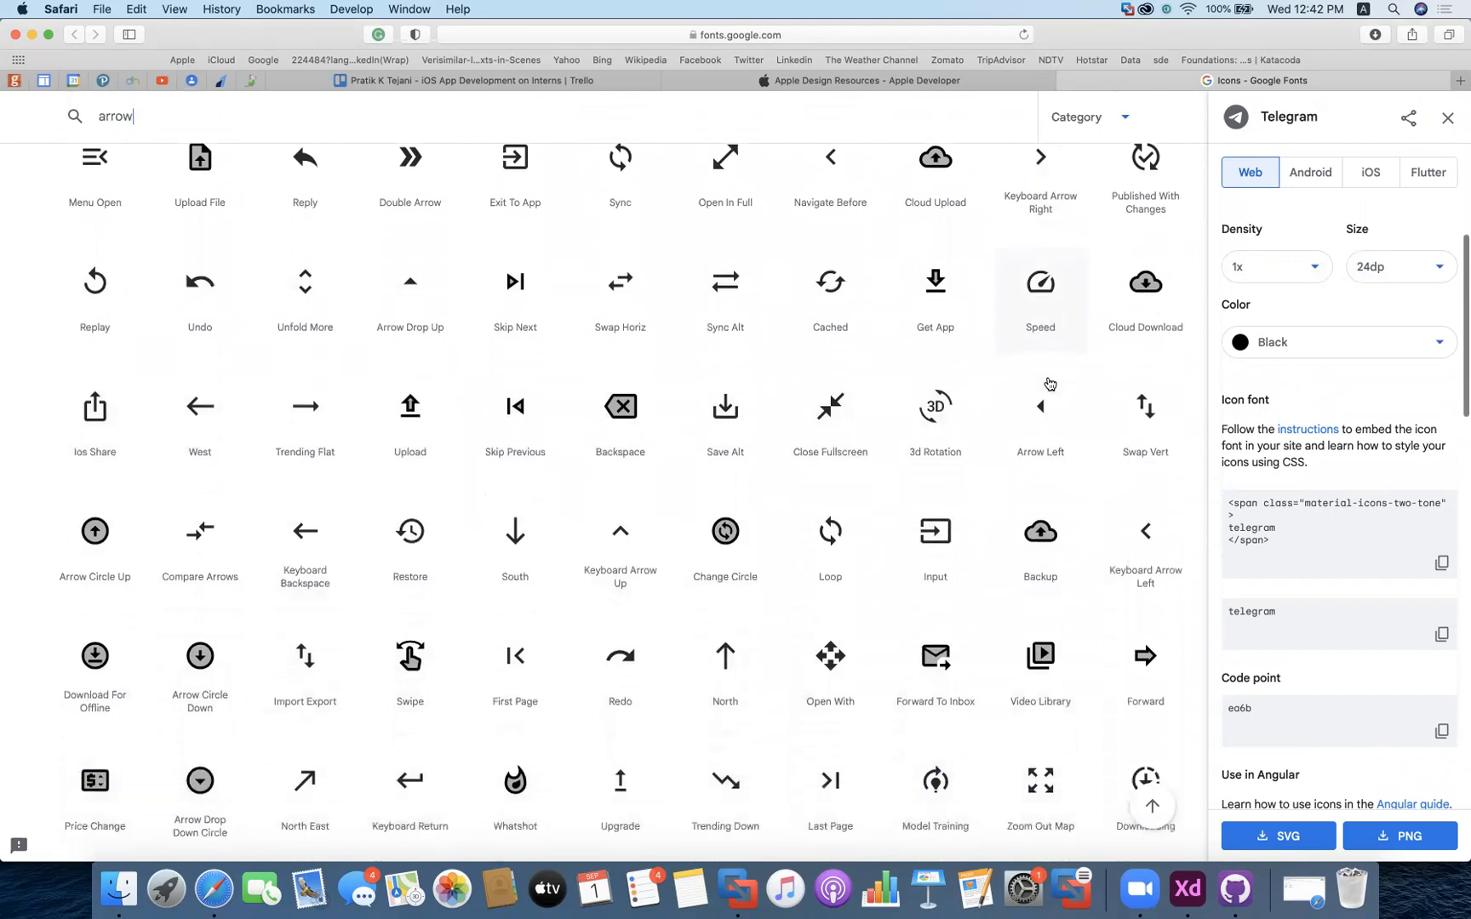
scroll(1050, 383, "down", 2)
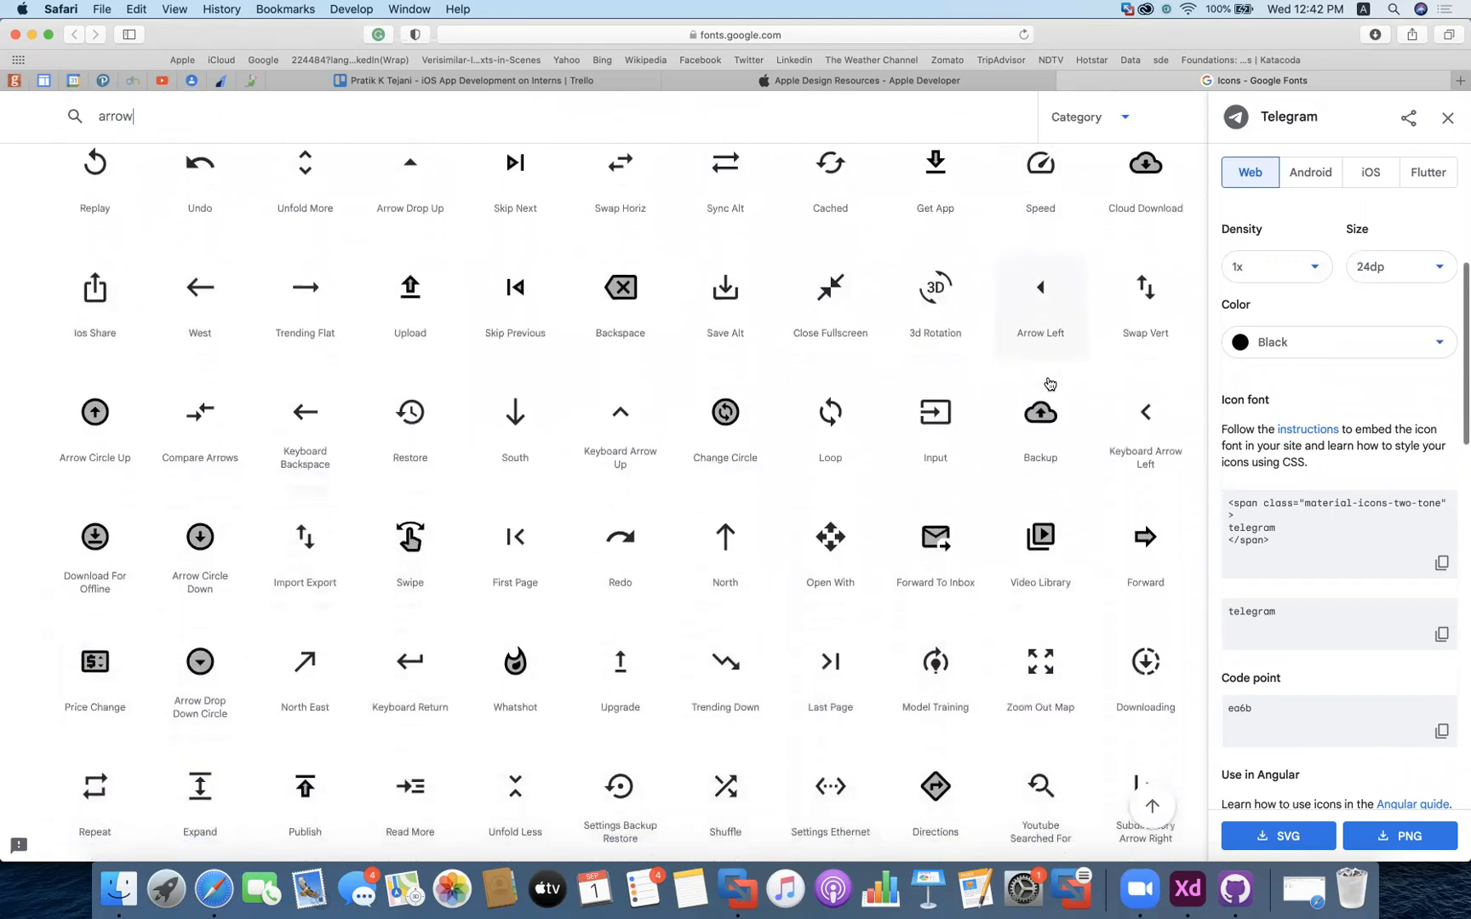
scroll(1031, 400, "down", 3)
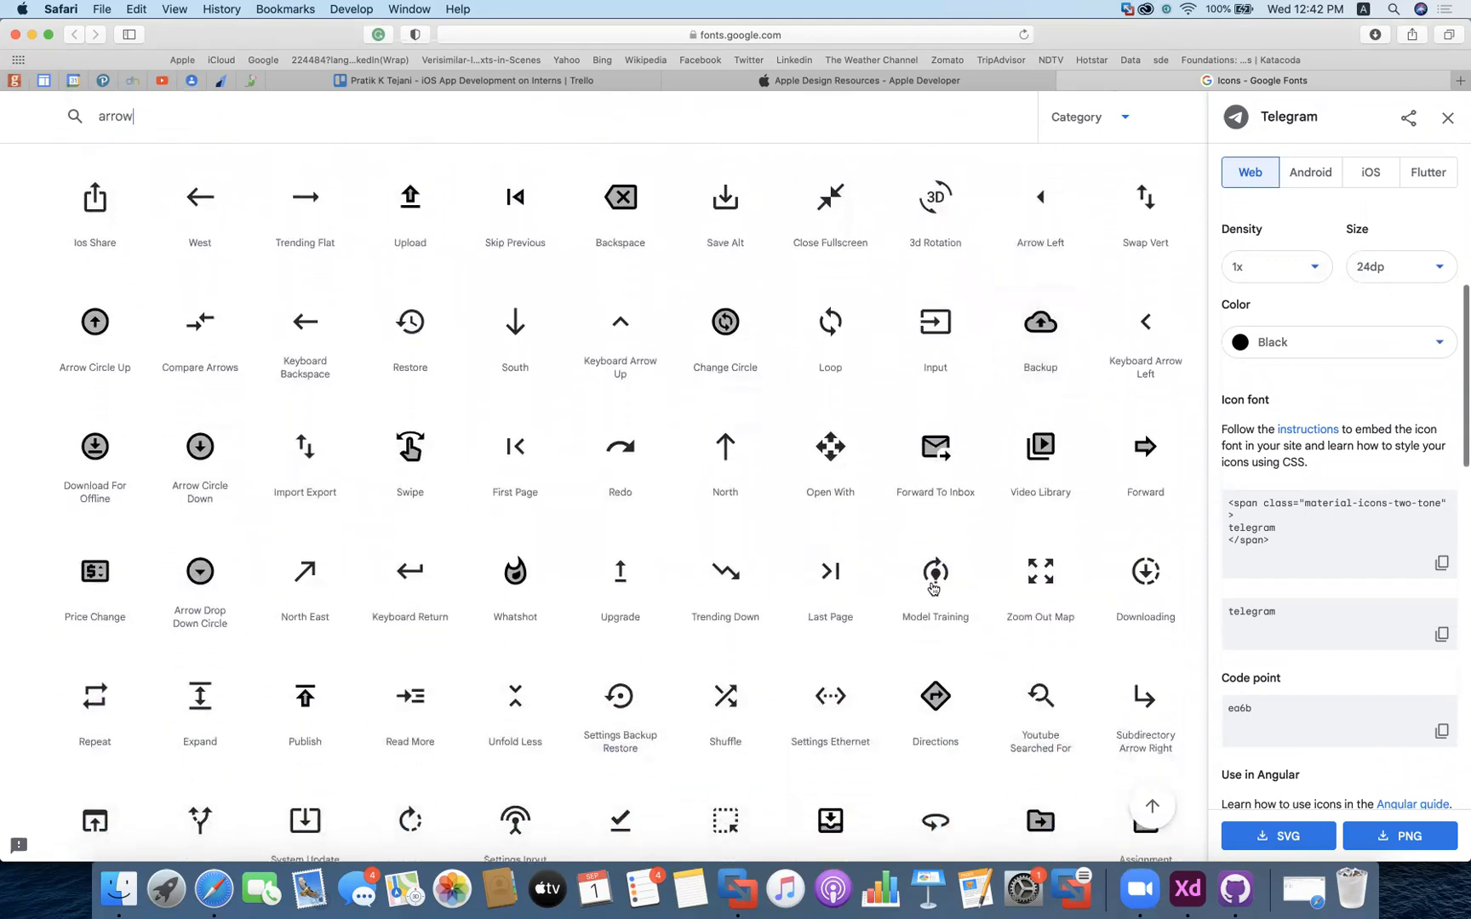
scroll(967, 592, "down", 4)
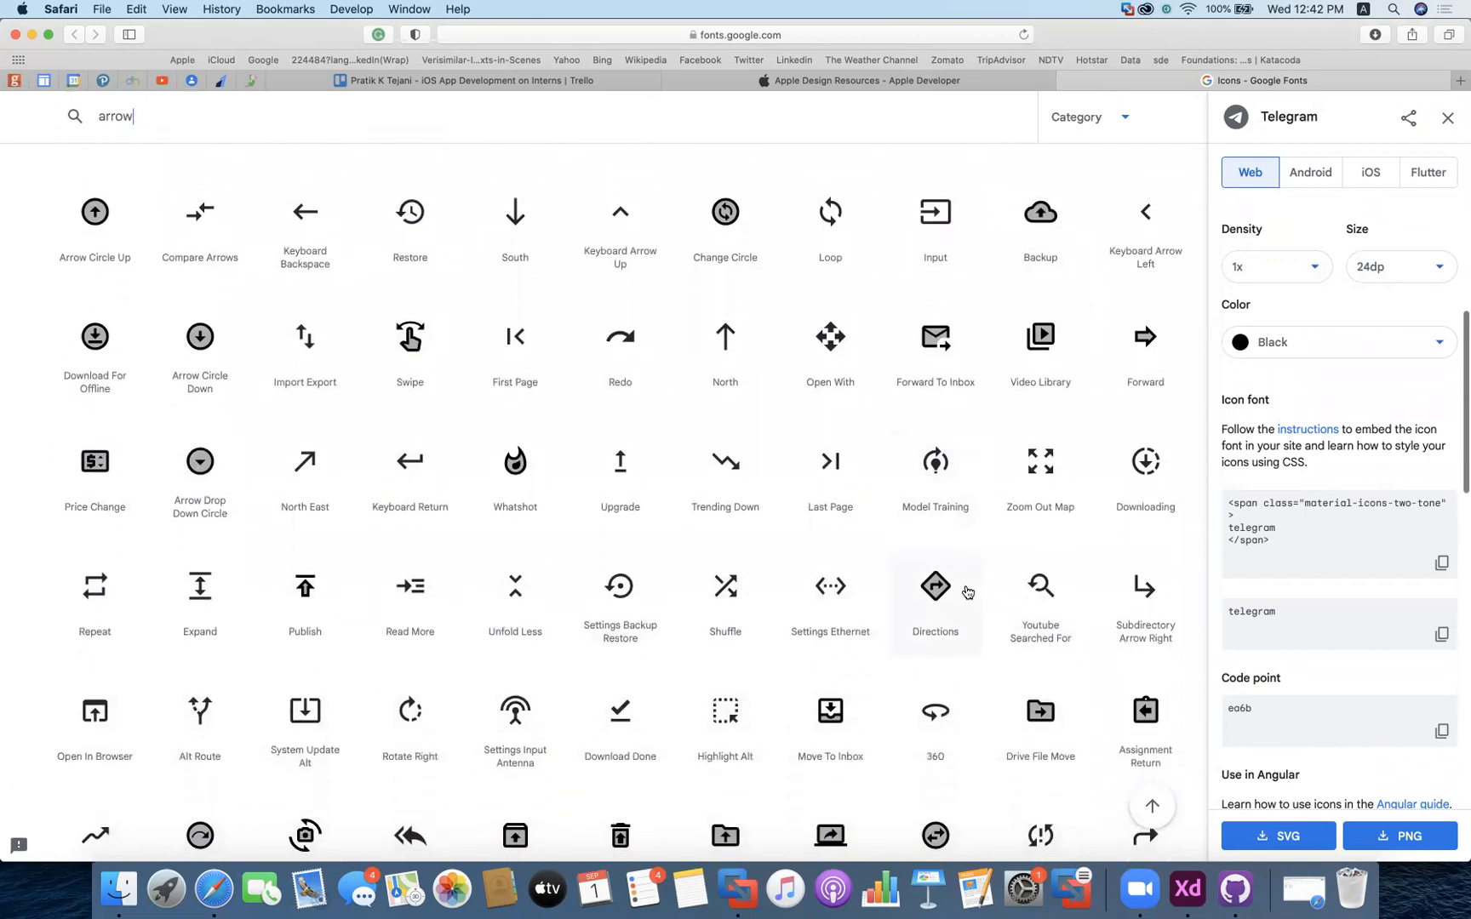
Extend the icon search term to "topup arrow"
scroll(966, 590, "up", 10)
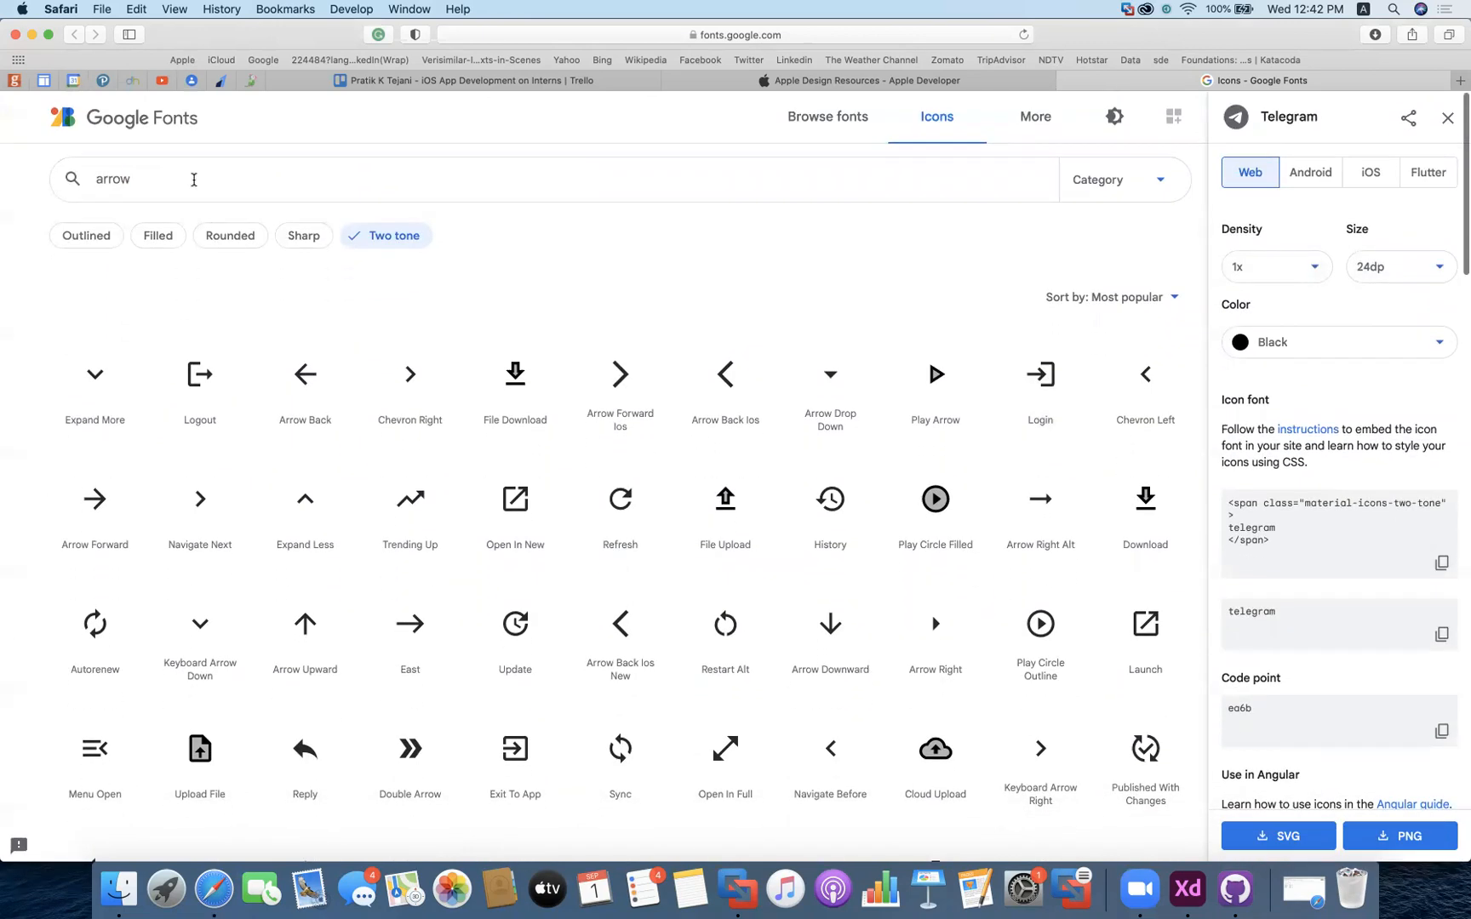
type("topup")
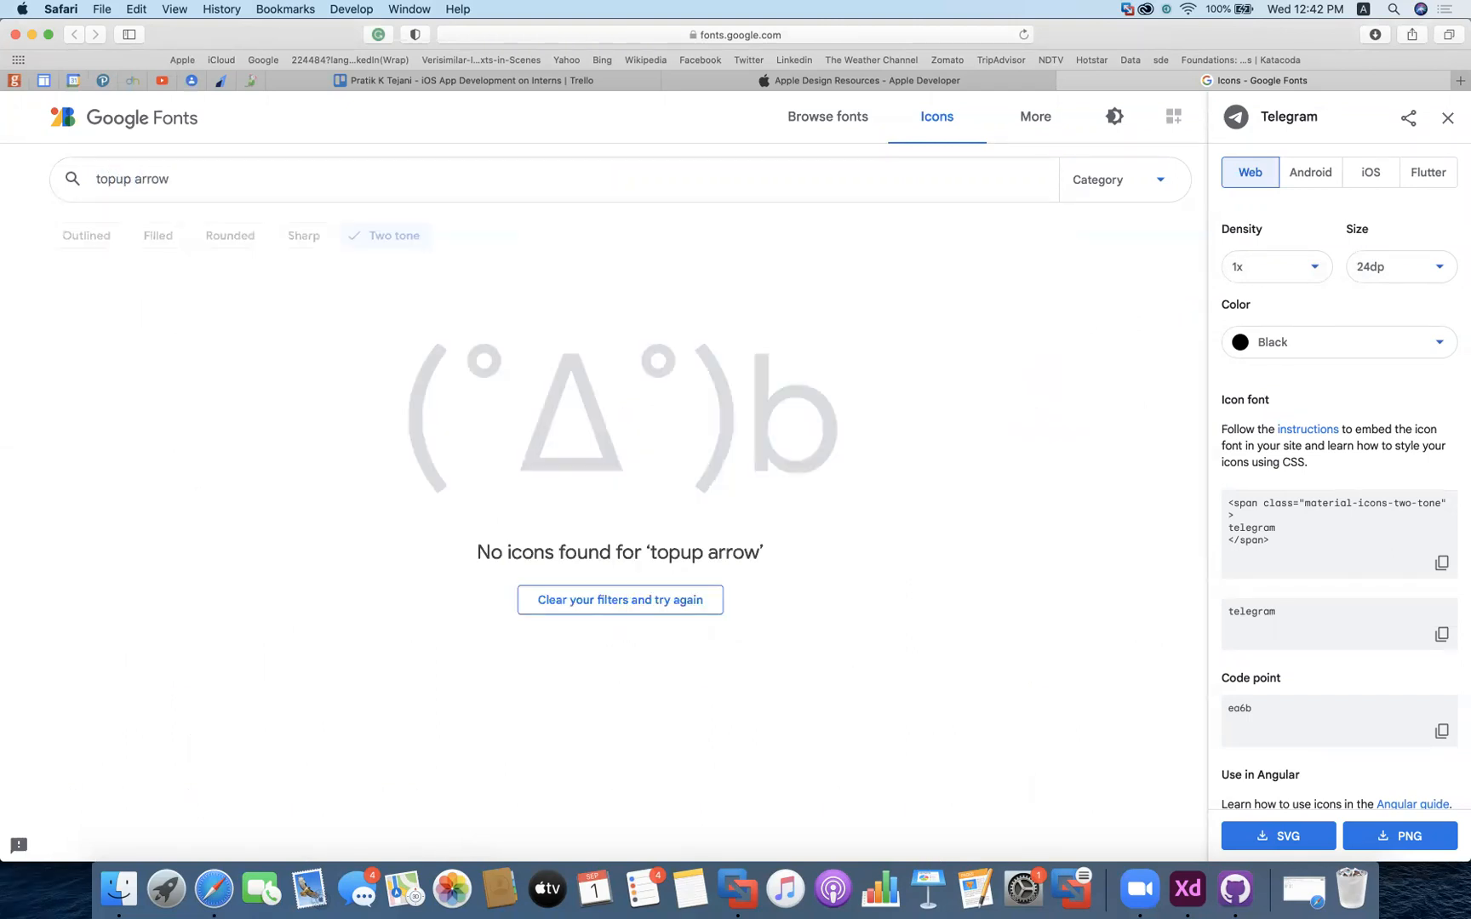
Replace the icon search term with just "arrow" and run the search
key("shift+Right")
key("shift+Right")
key("BackSpace")
key("BackSpace")
key("BackSpace")
key("BackSpace")
key("BackSpace")
key("BackSpace")
key("BackSpace")
type("arrow")
key("Return")
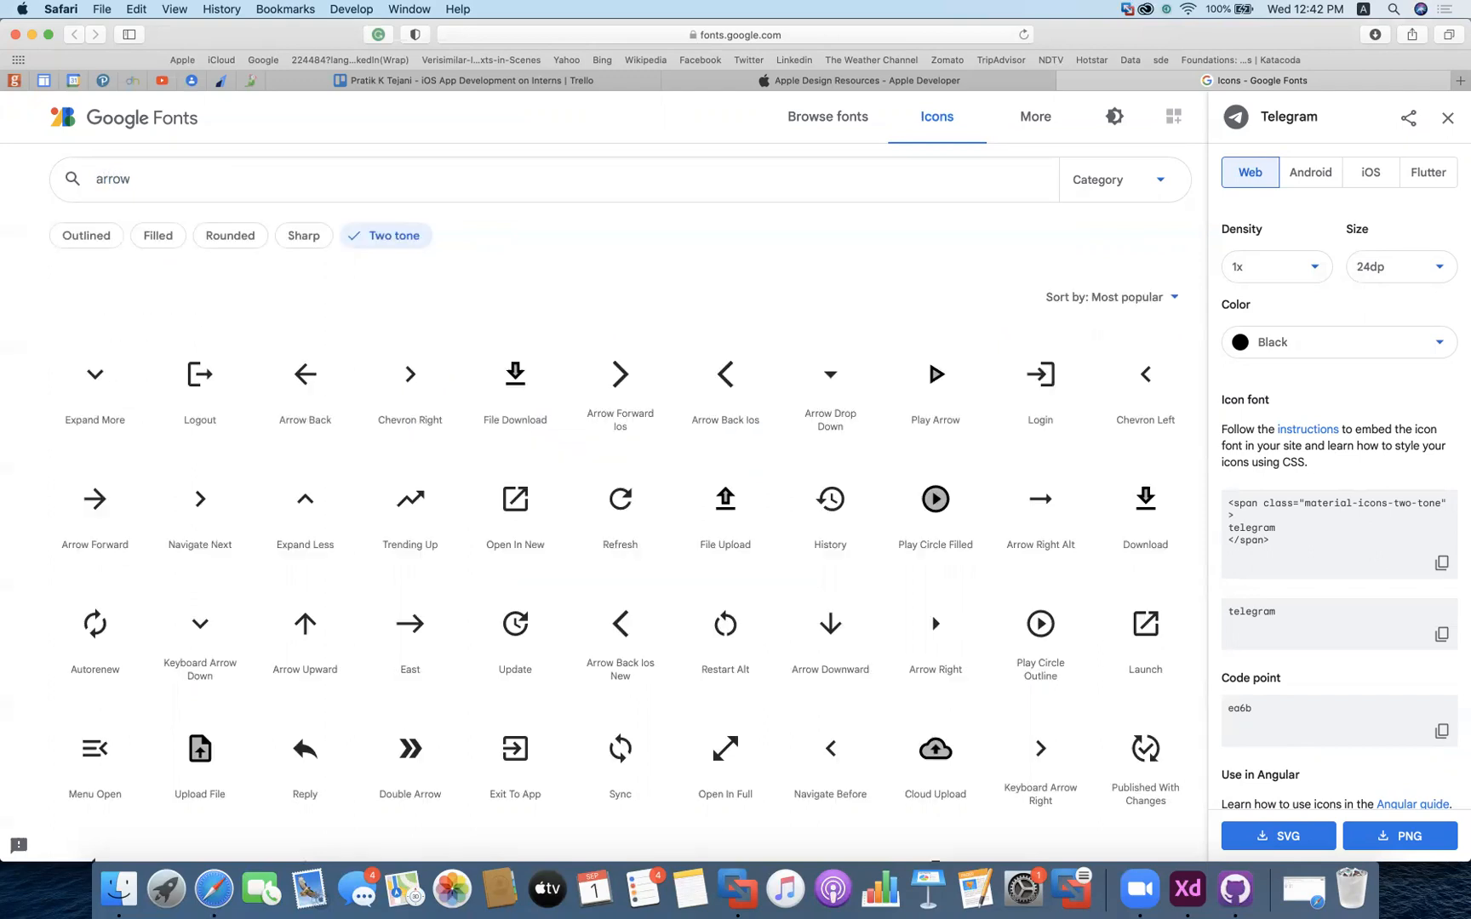
Download the two-tone Login icon in its iOS version with the colour set to White
left_click(1048, 385)
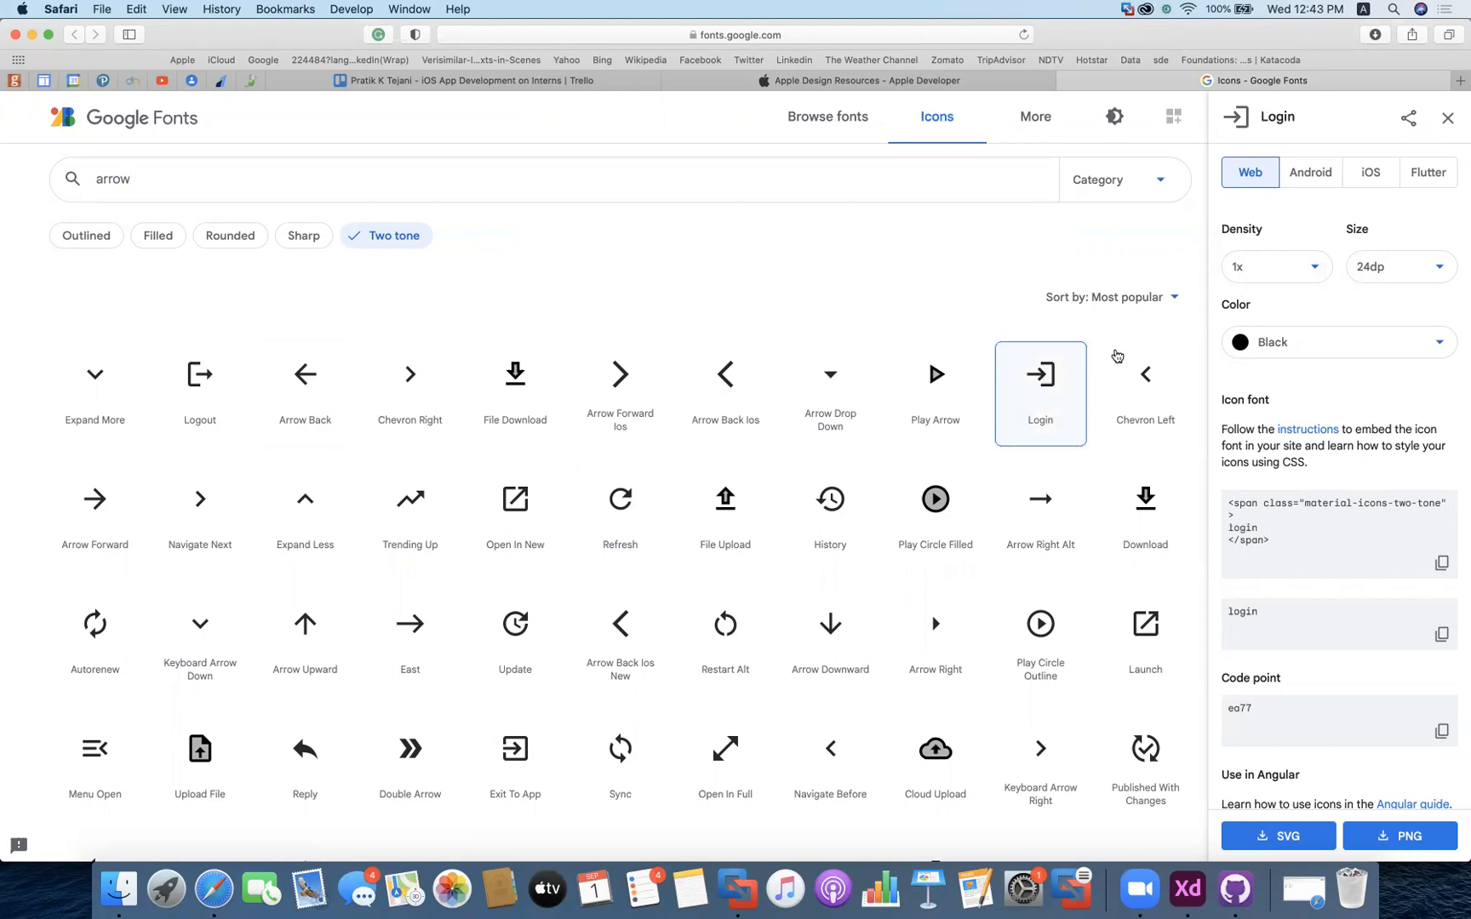
left_click(1366, 173)
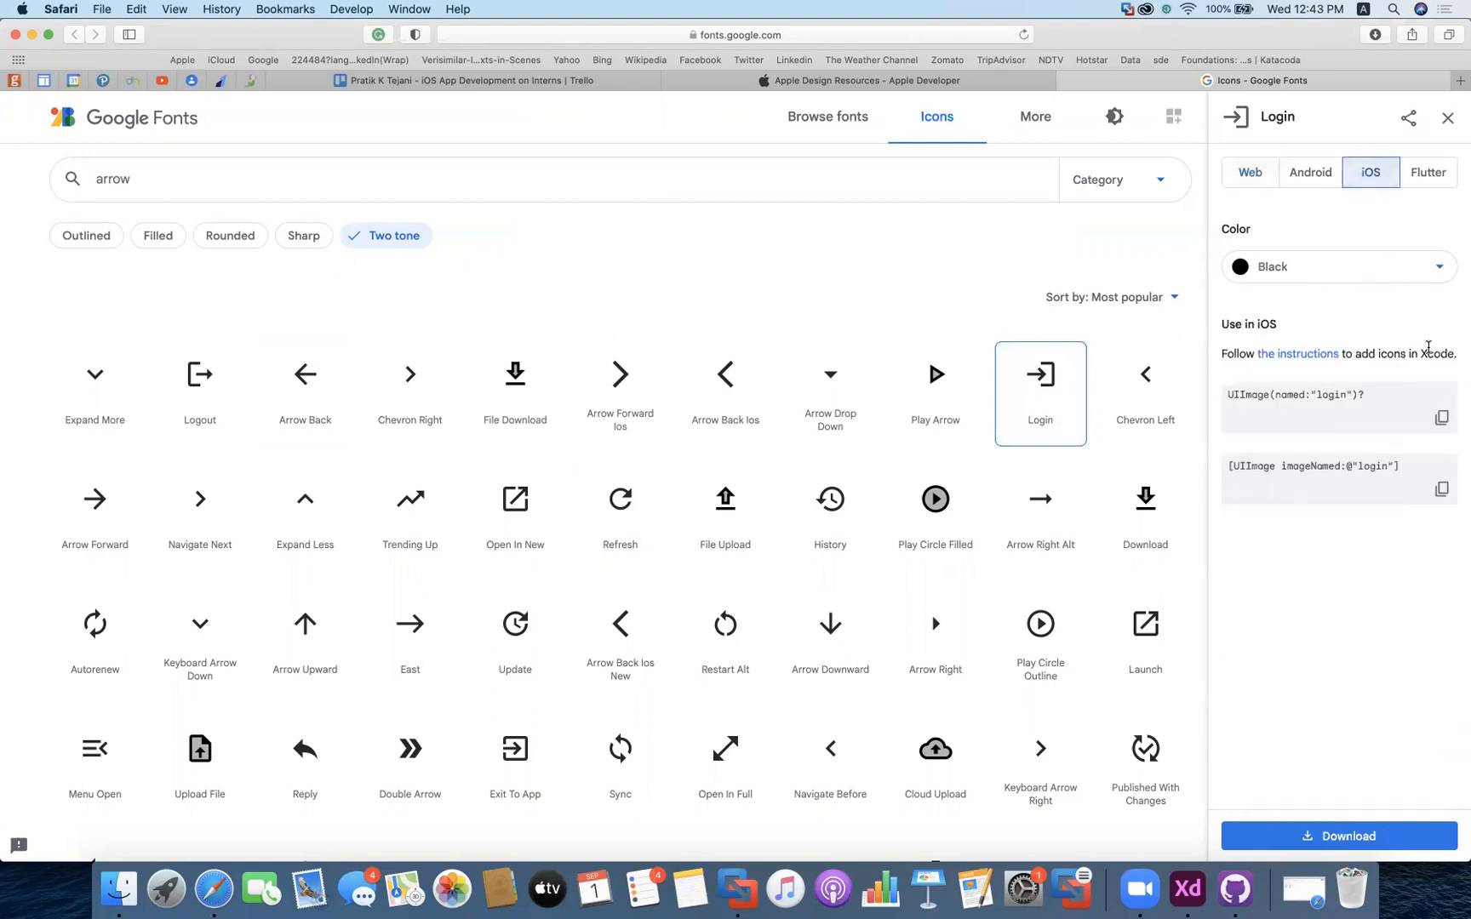
left_click(1354, 280)
left_click(1272, 335)
left_click(1350, 839)
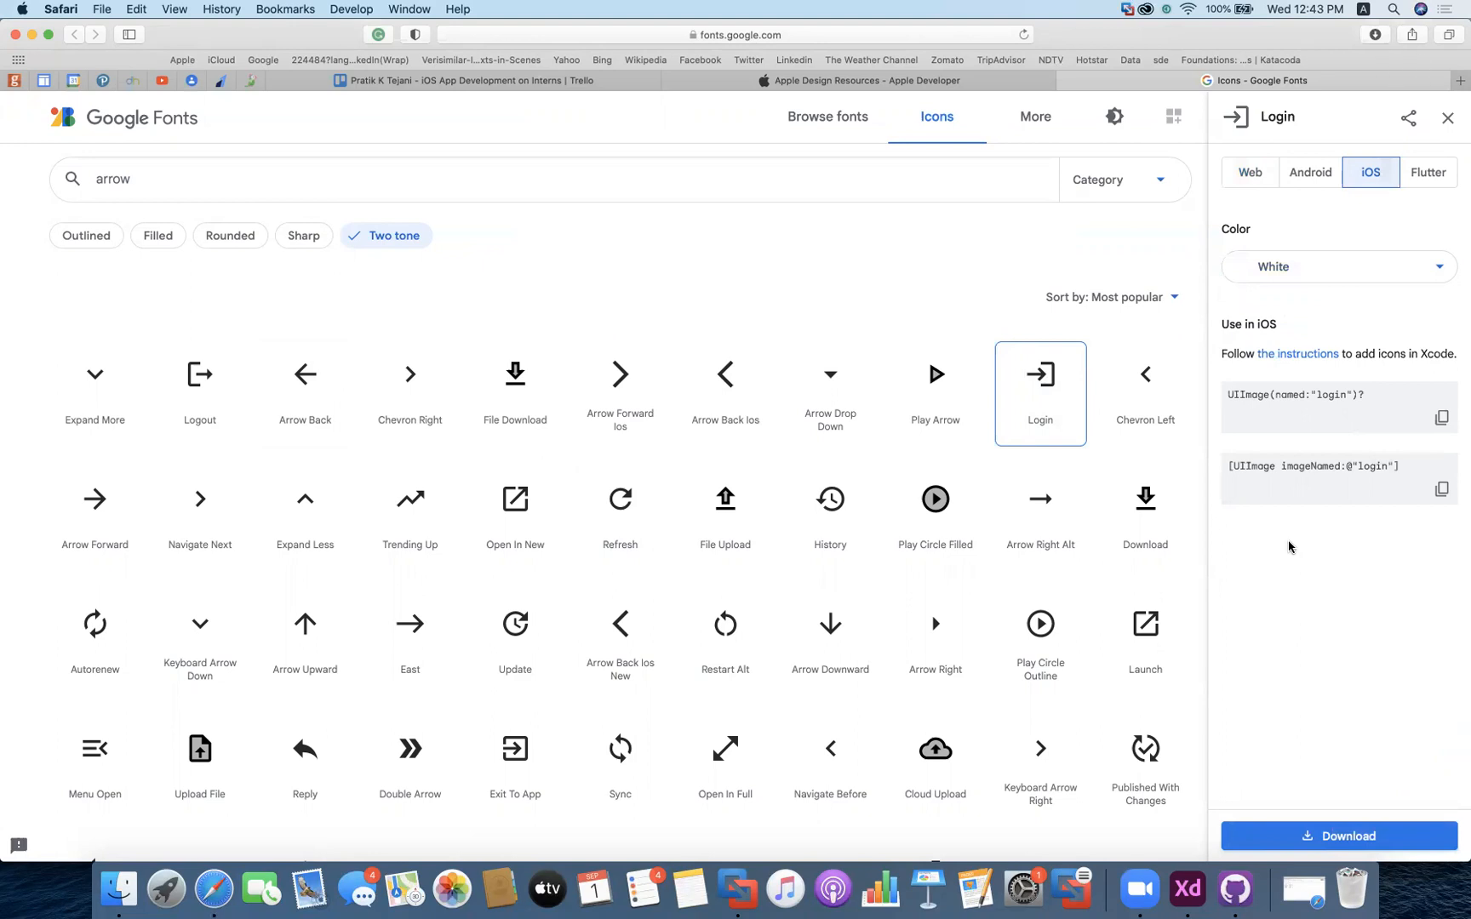
Locate the downloaded login-white-ios.zip in Finder and move it from Downloads into the iOSWalletApp folder
left_click(1376, 34)
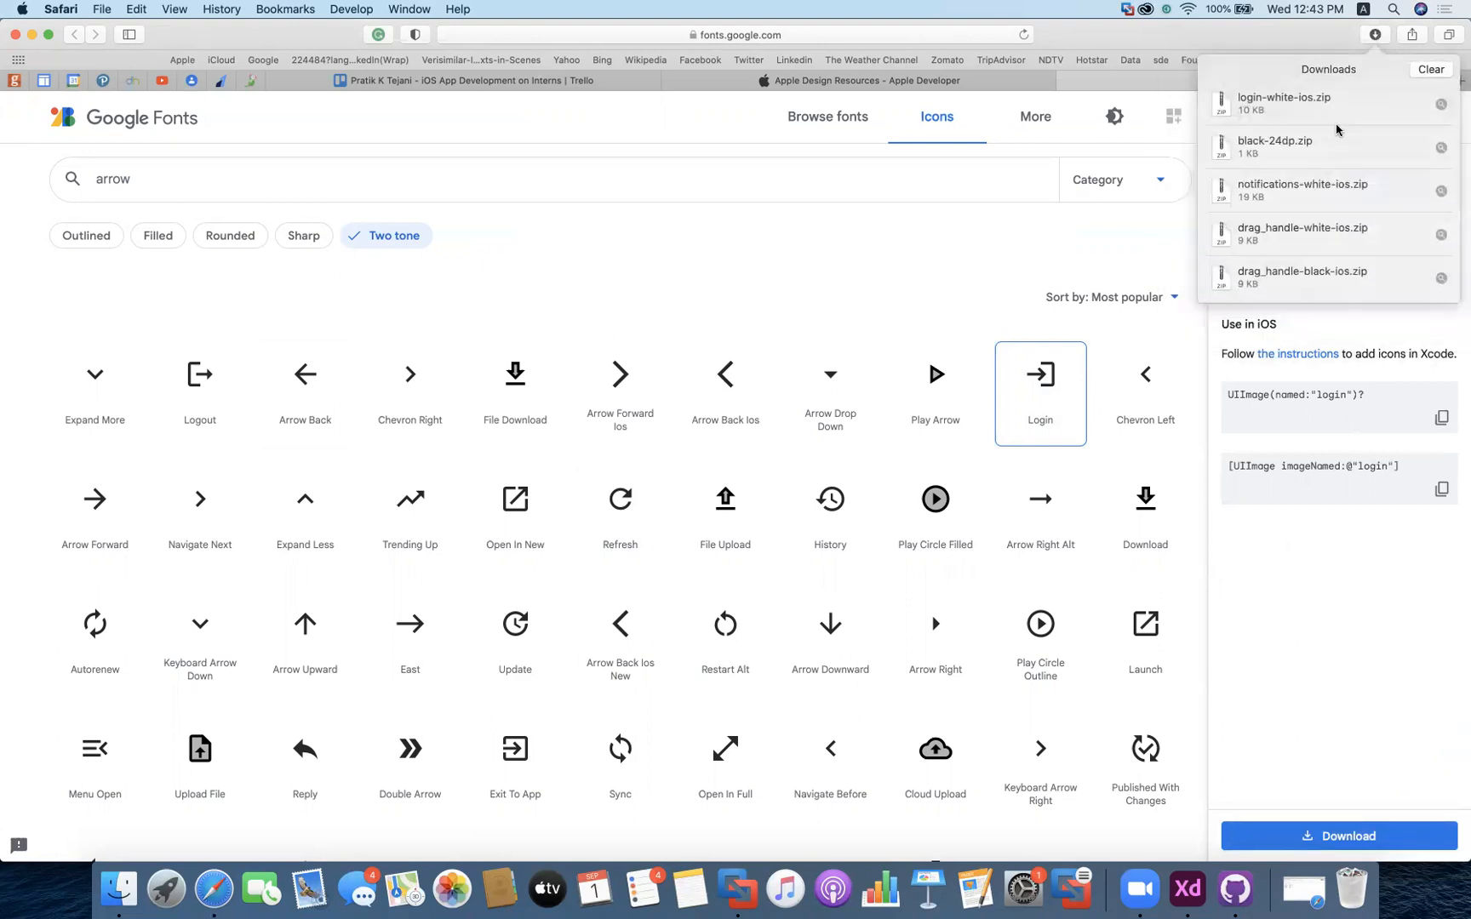
left_click(1442, 105)
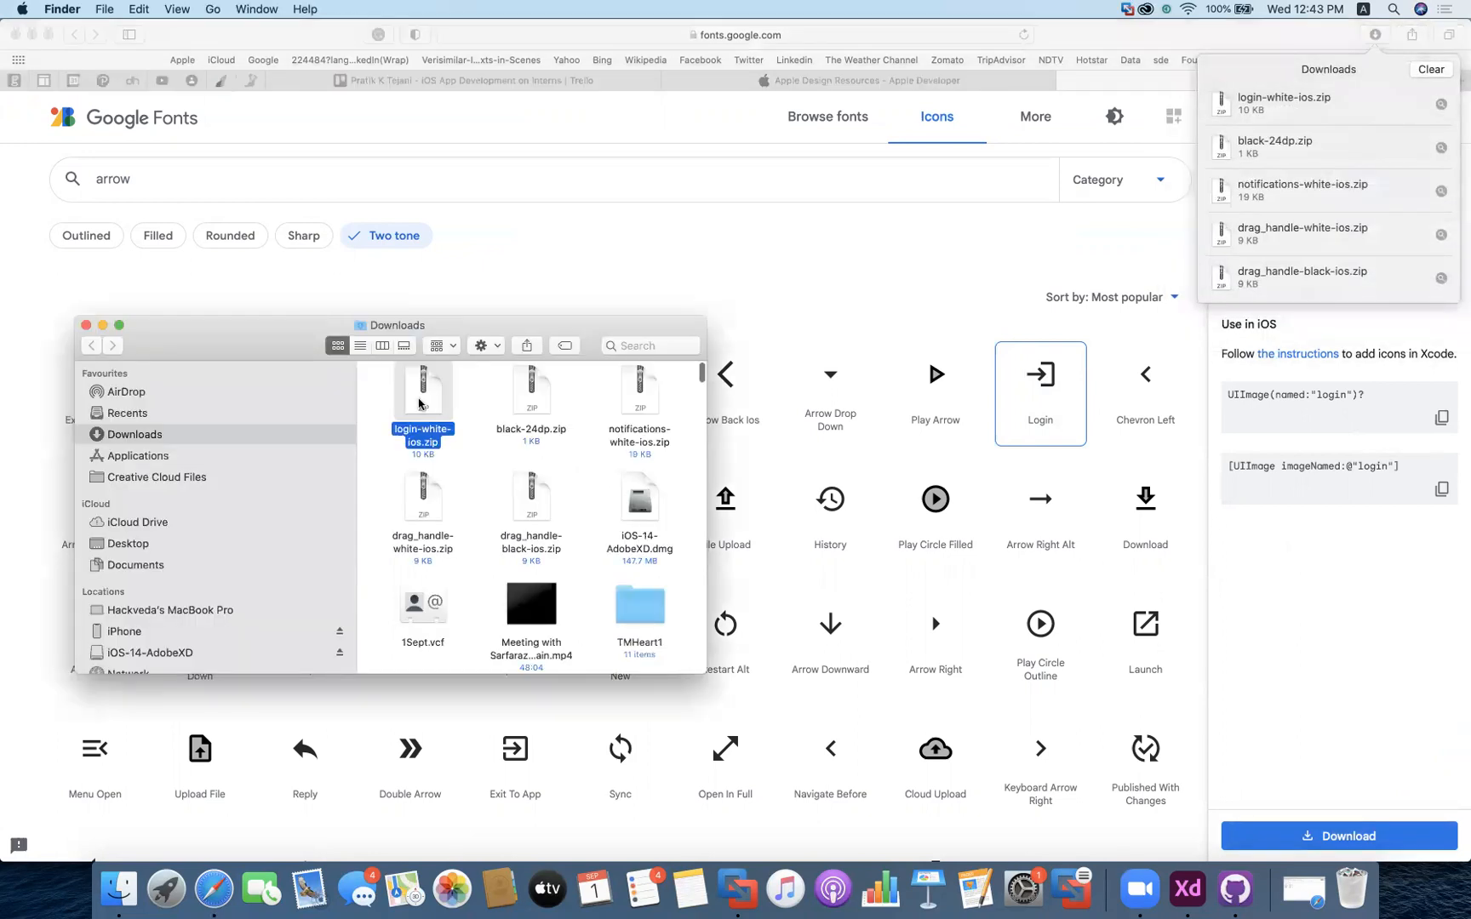
left_click_drag(419, 412, 645, 515)
scroll(619, 619, "down", 4)
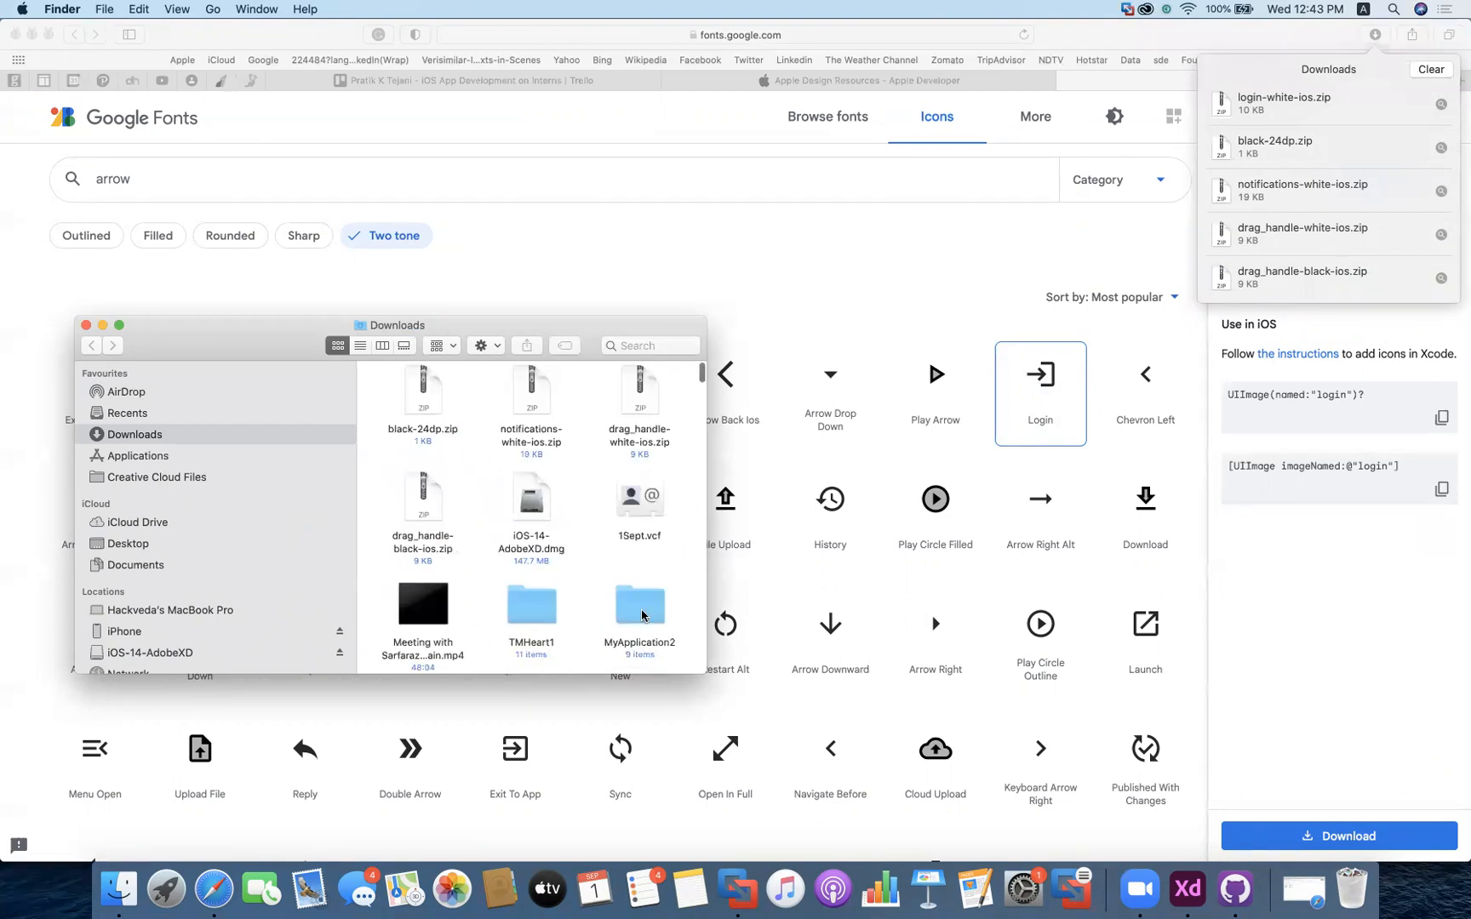
scroll(619, 619, "down", 10)
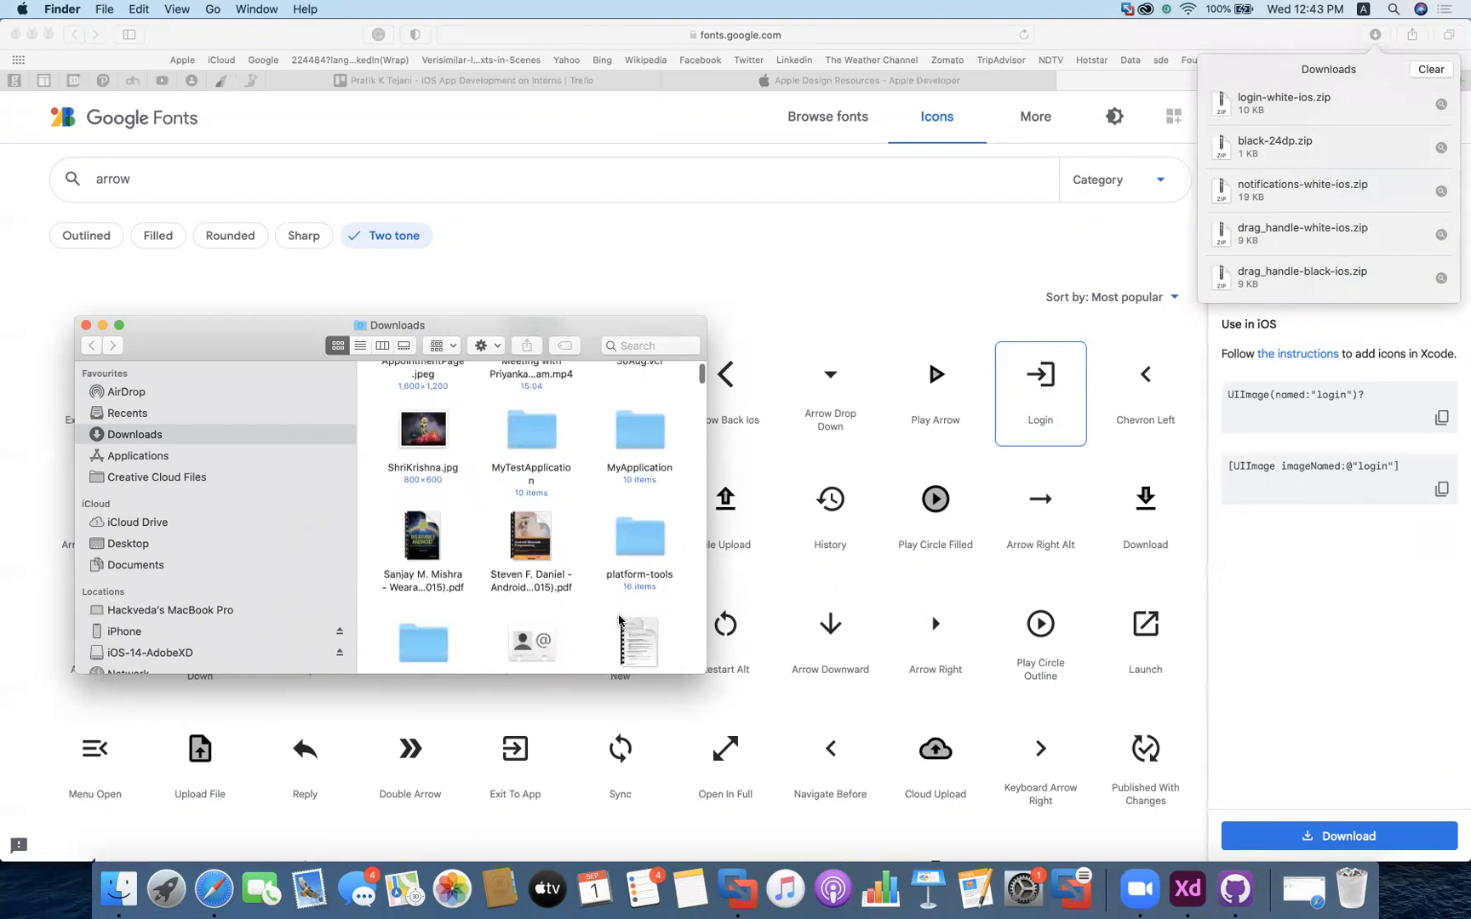
scroll(619, 618, "up", 5)
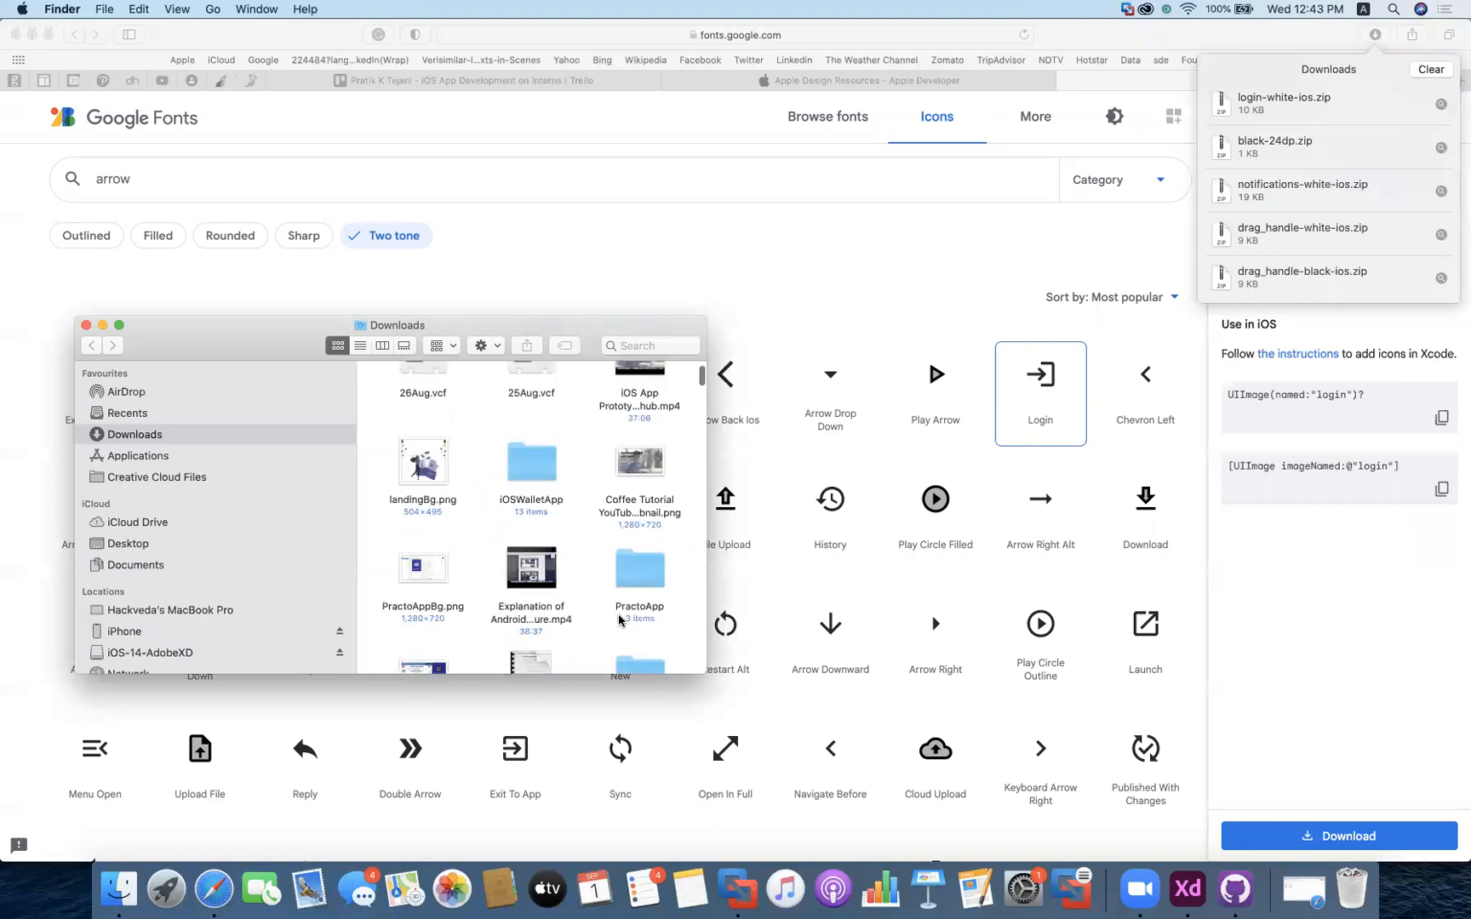
double_click(534, 396)
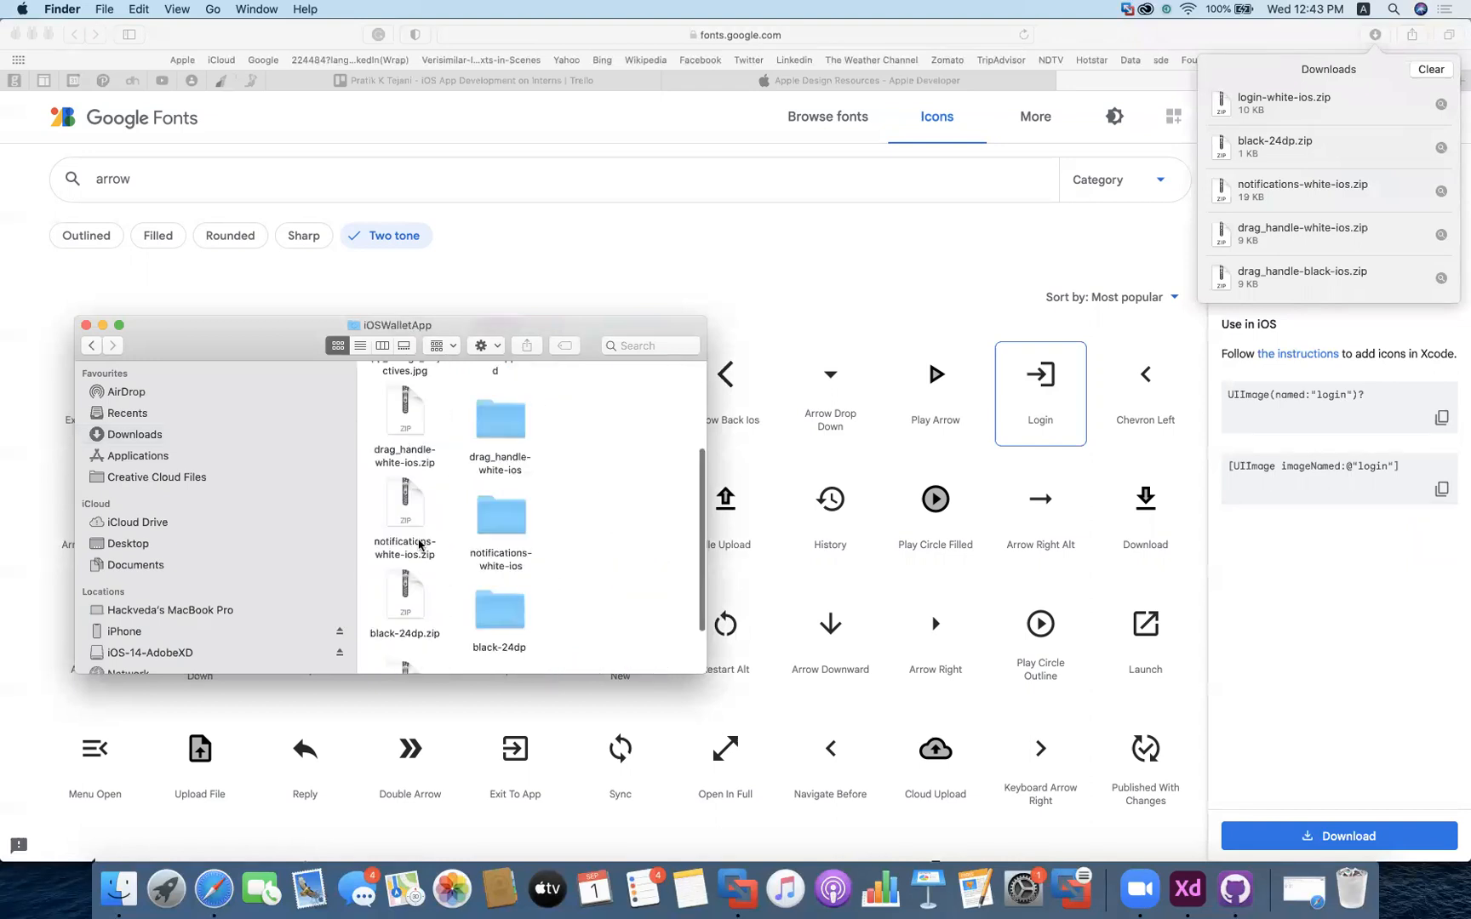
Extract login-white-ios.zip and open its twotone_login_white_18pt.imageset folder
scroll(508, 566, "down", 2)
double_click(405, 606)
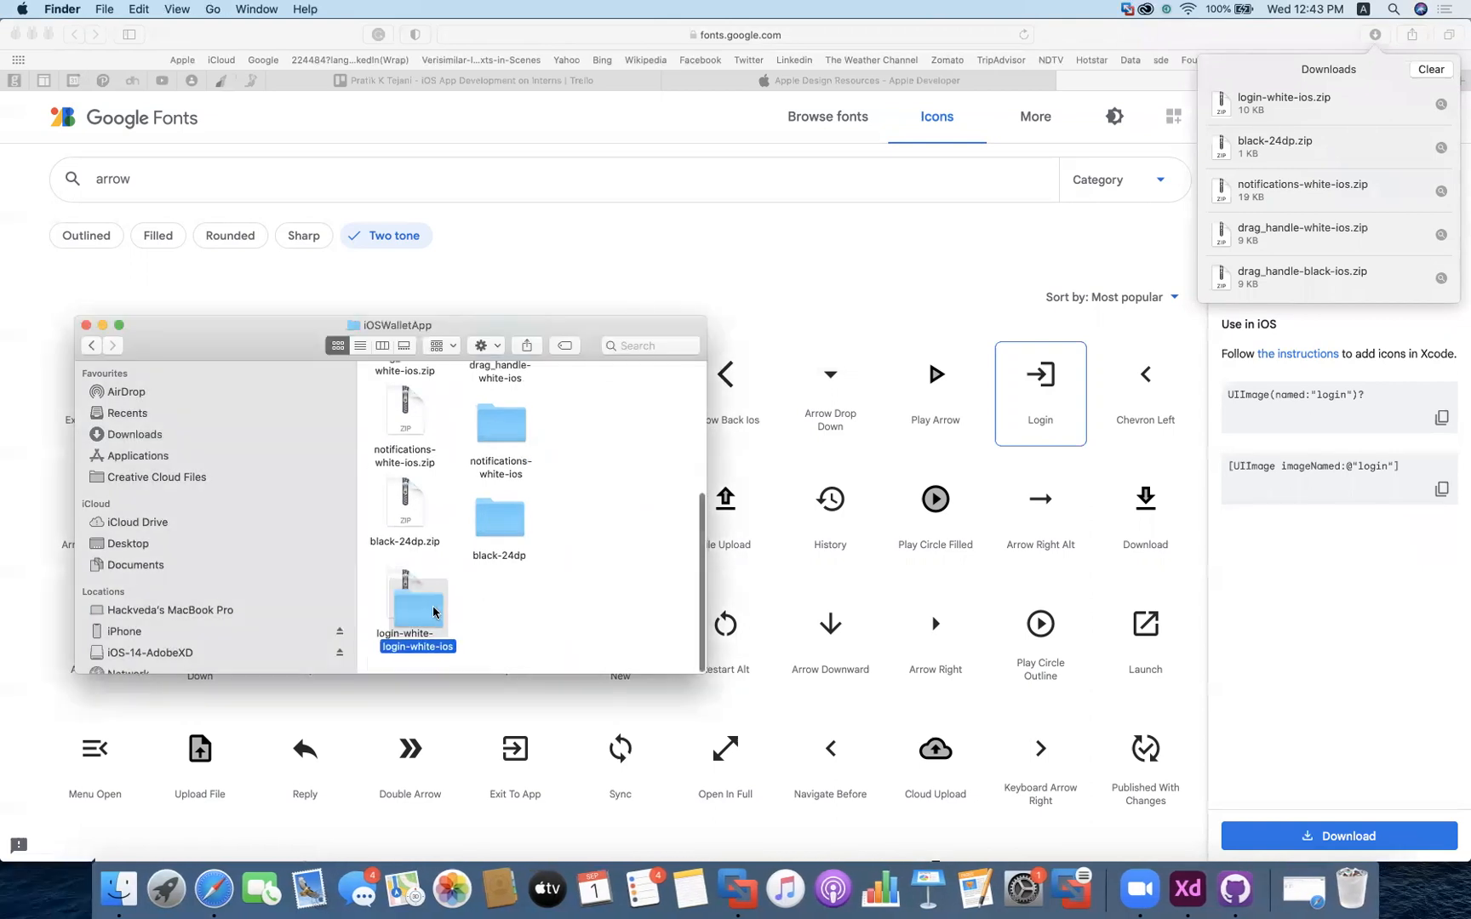
double_click(507, 619)
left_click(410, 410)
double_click(410, 410)
double_click(396, 402)
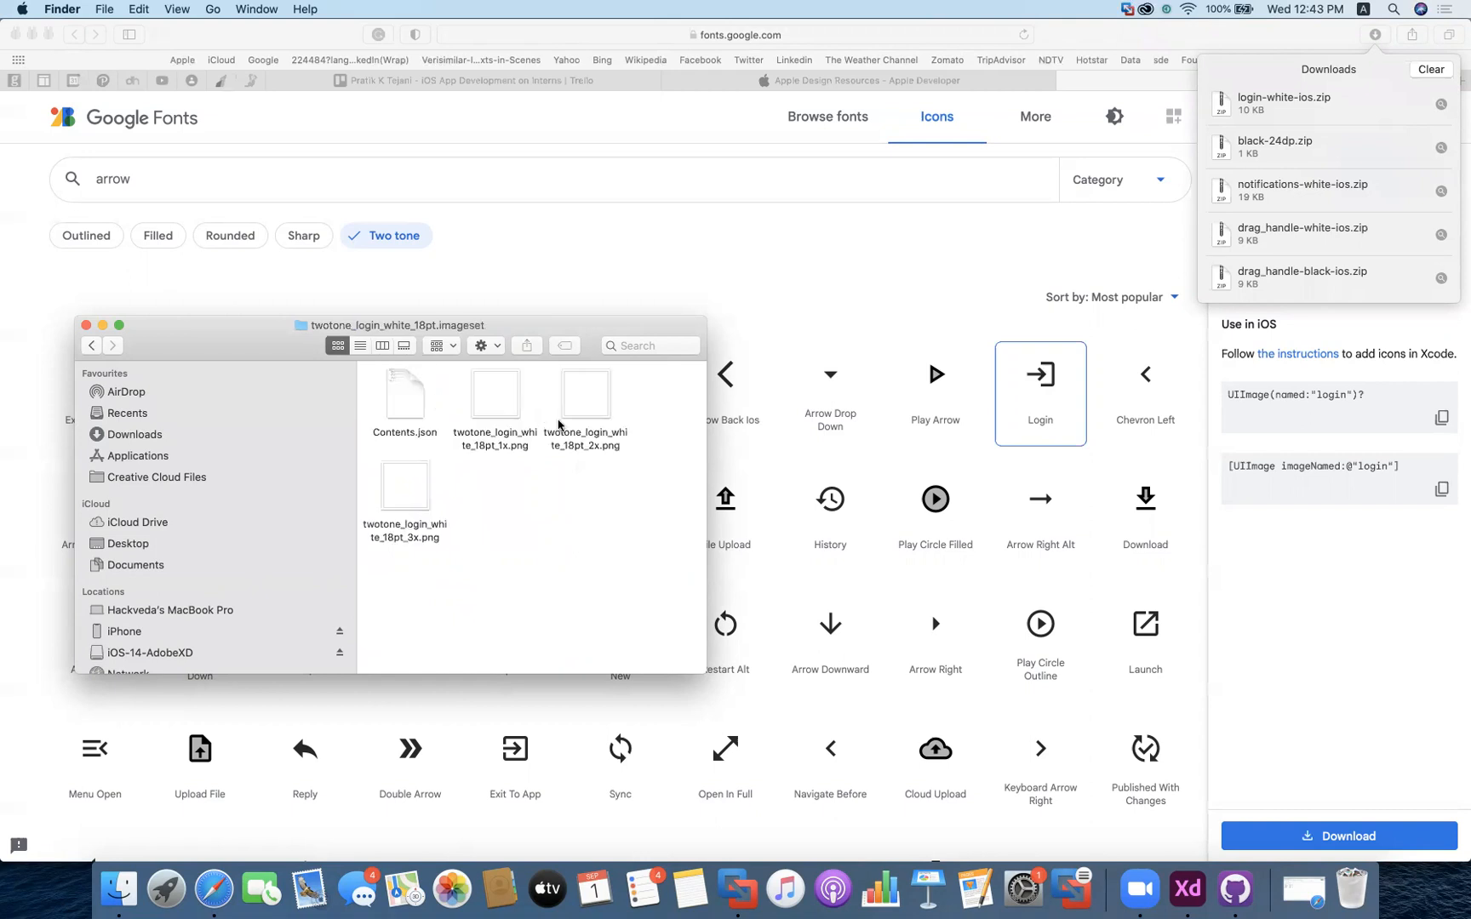
Copy the twotone_login_white_18pt_2x.png image file
left_click(405, 525)
right_click(404, 525)
left_click(601, 407)
left_click(600, 407)
right_click(600, 407)
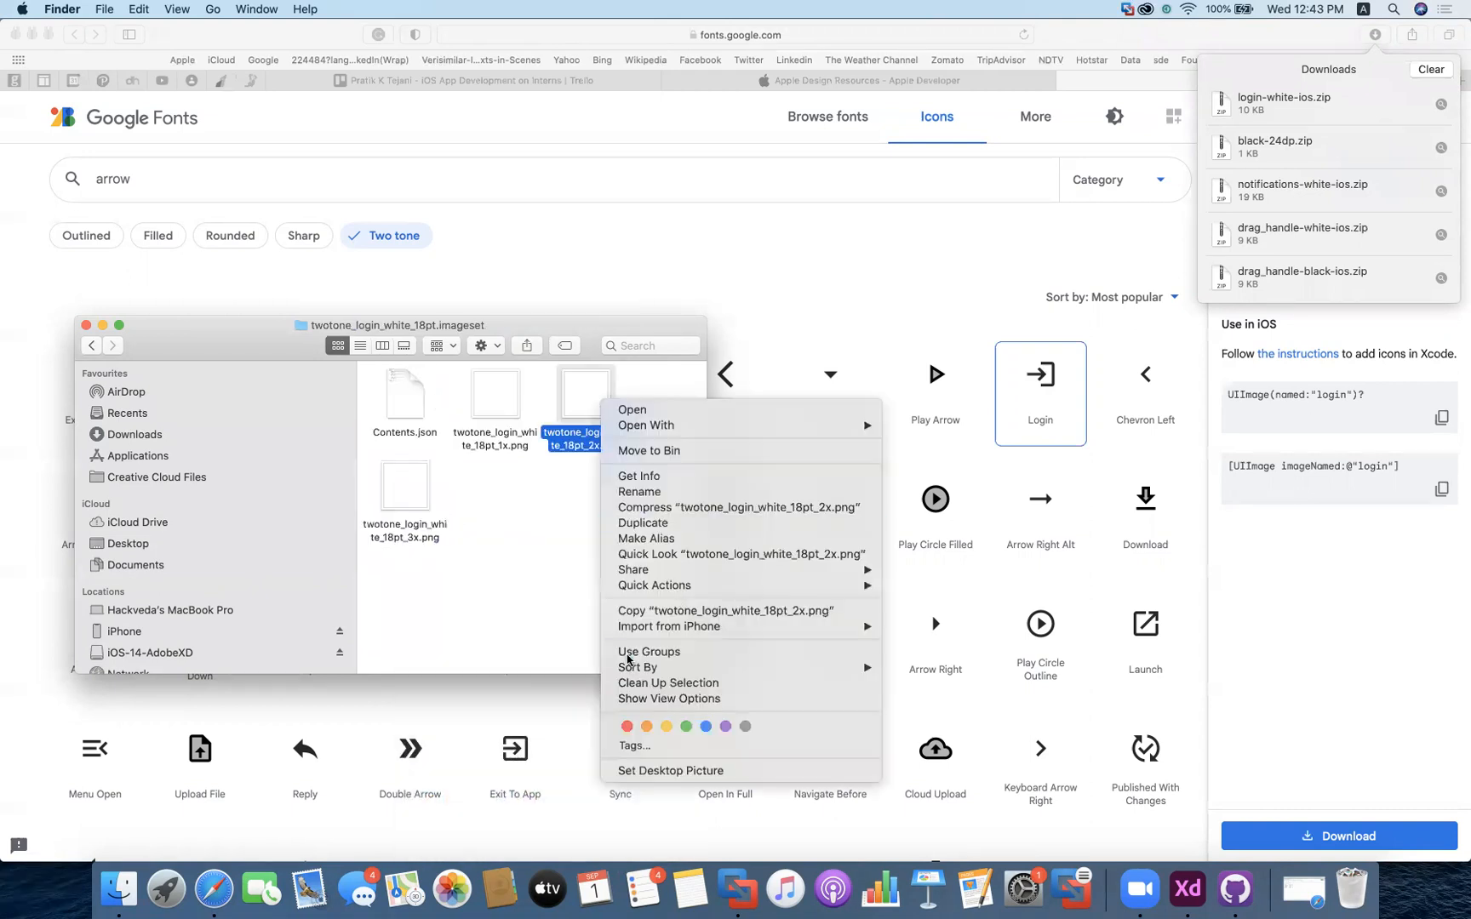
left_click(649, 611)
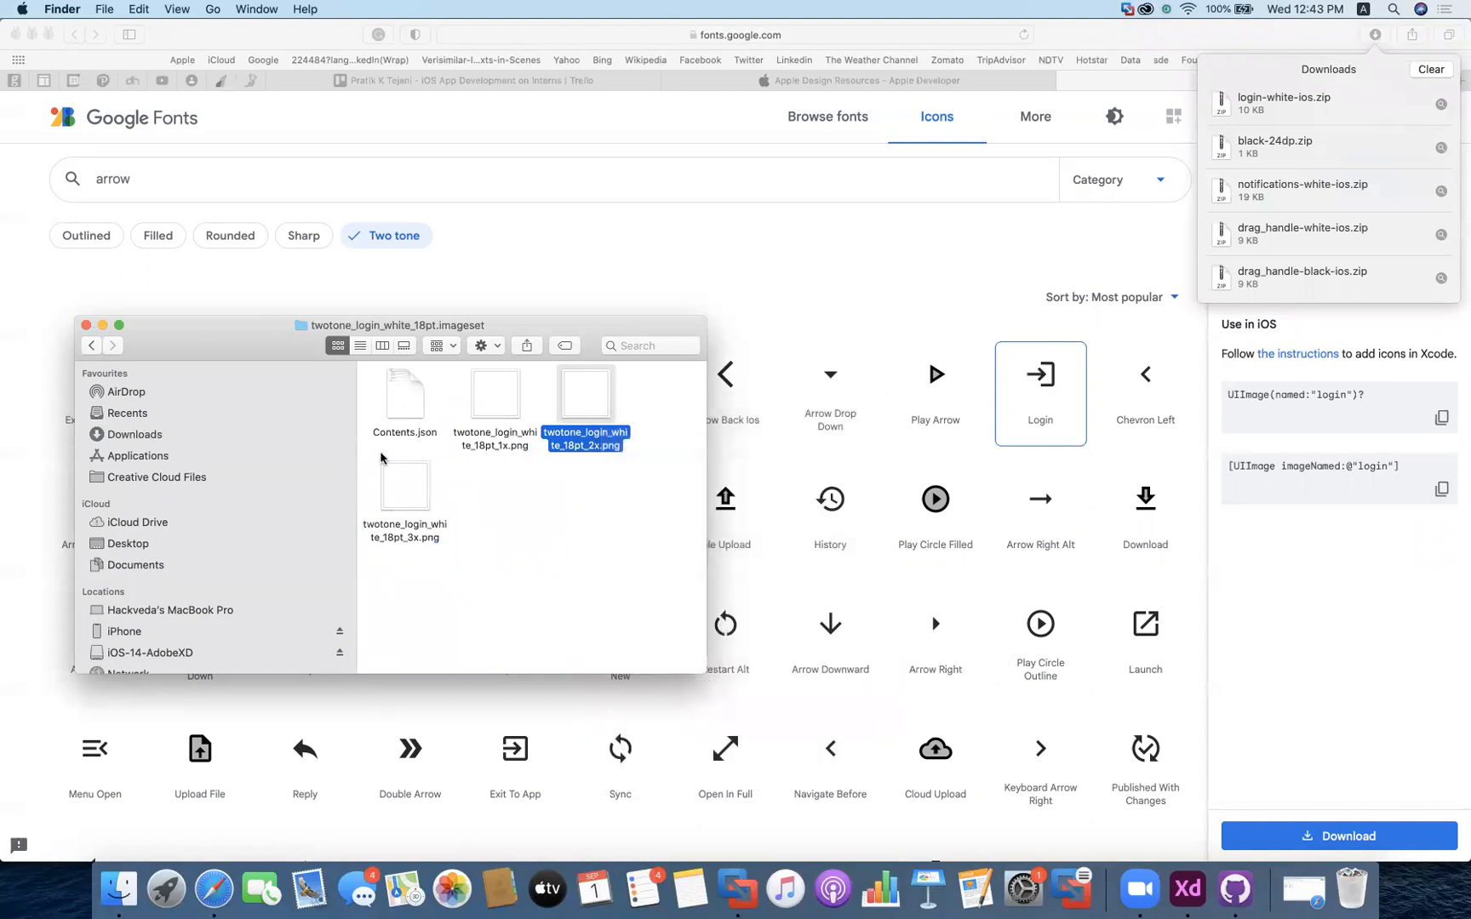
Switch to Adobe XD and paste the copied login icon into section1 of the Transactions artboard
key("ctrl+Up")
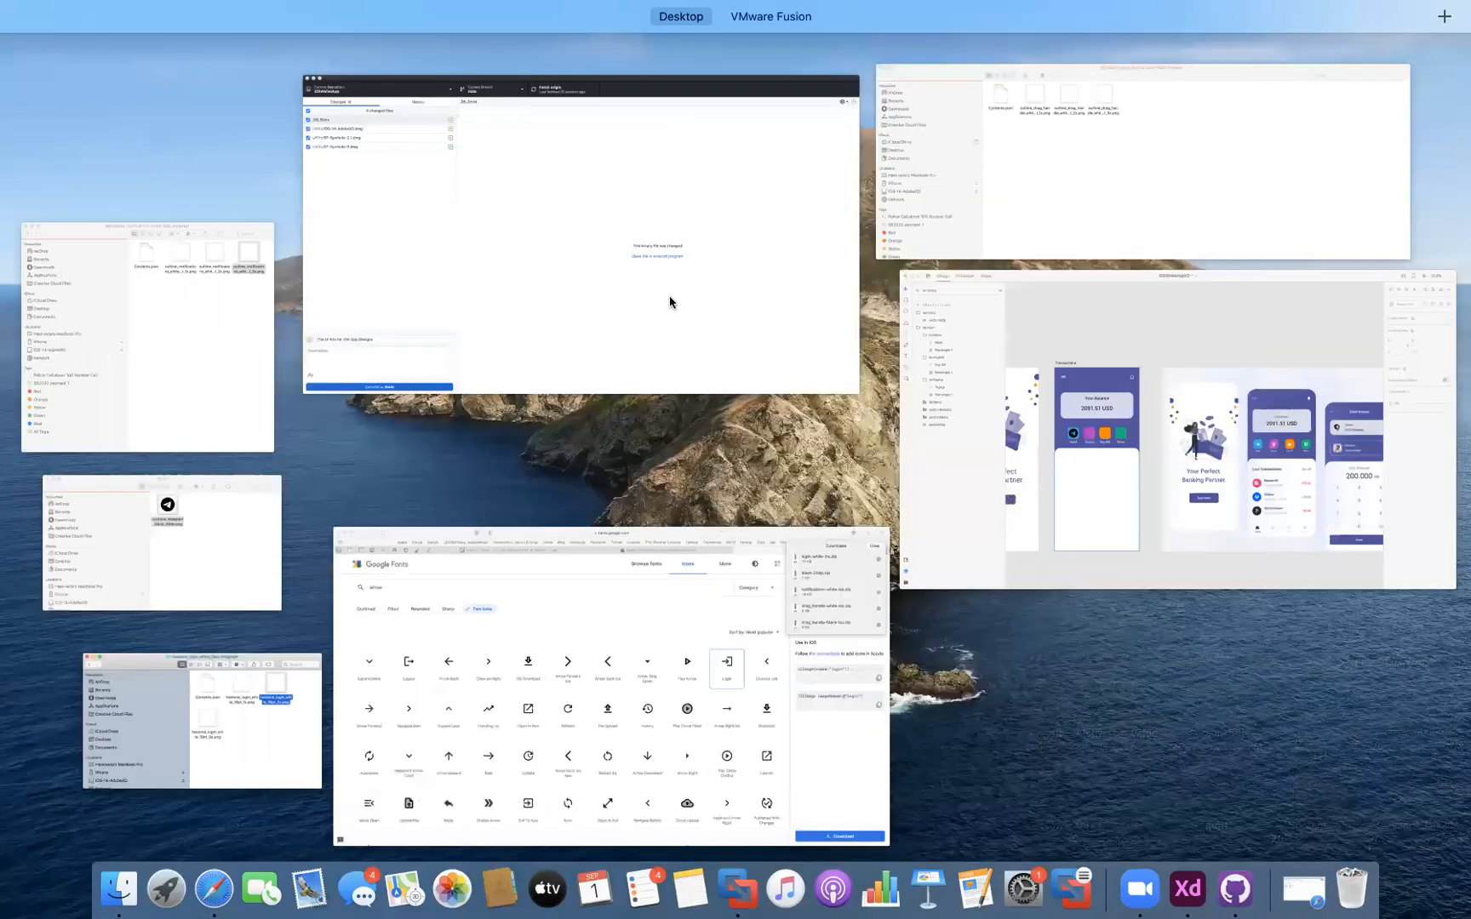
left_click(1027, 344)
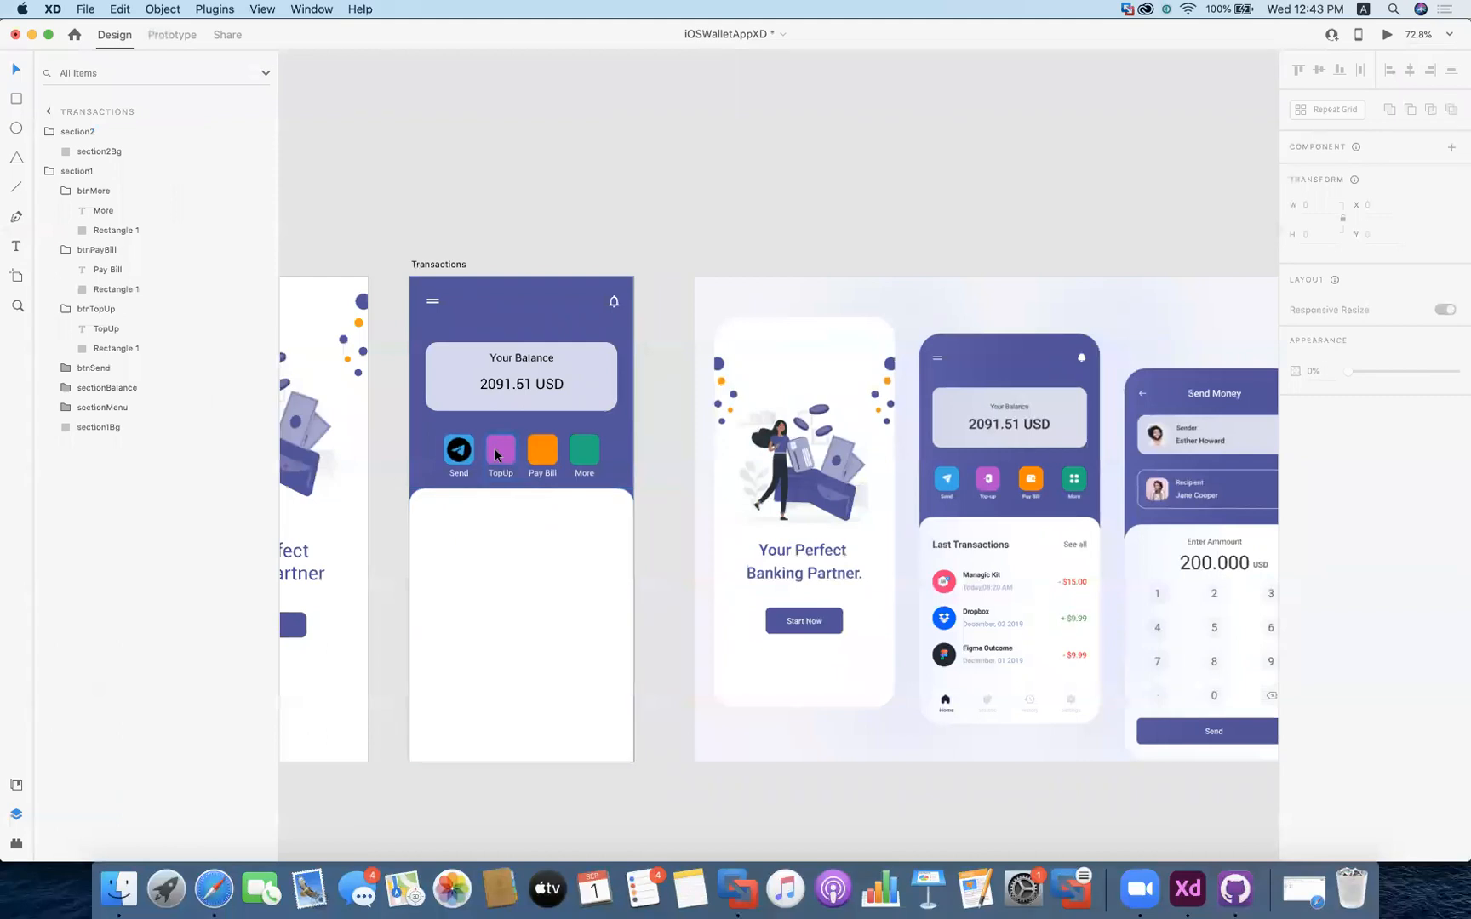
double_click(495, 457)
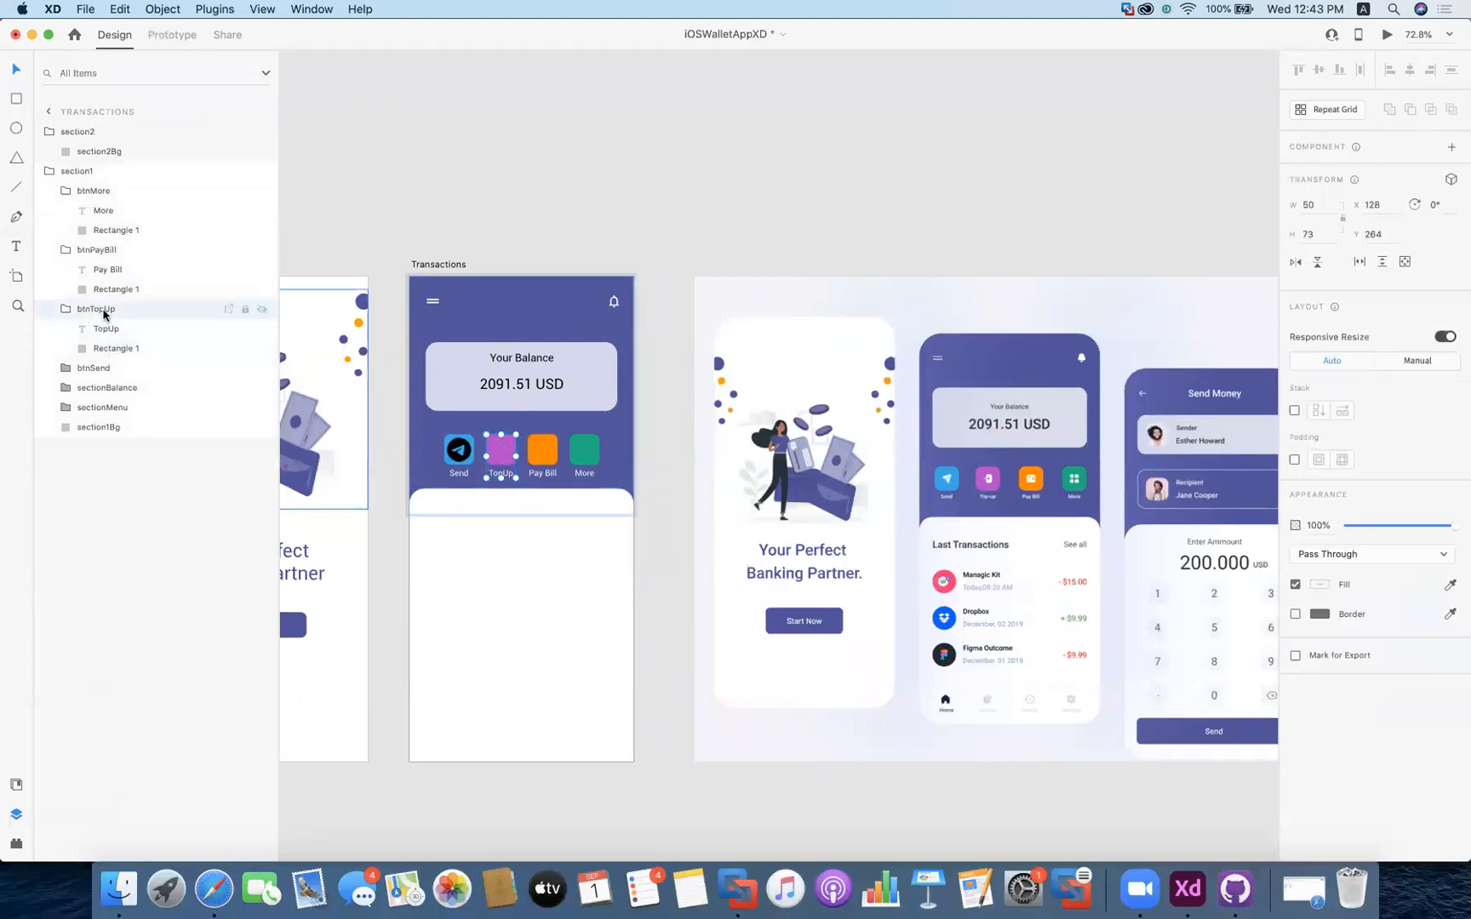
key("super+v")
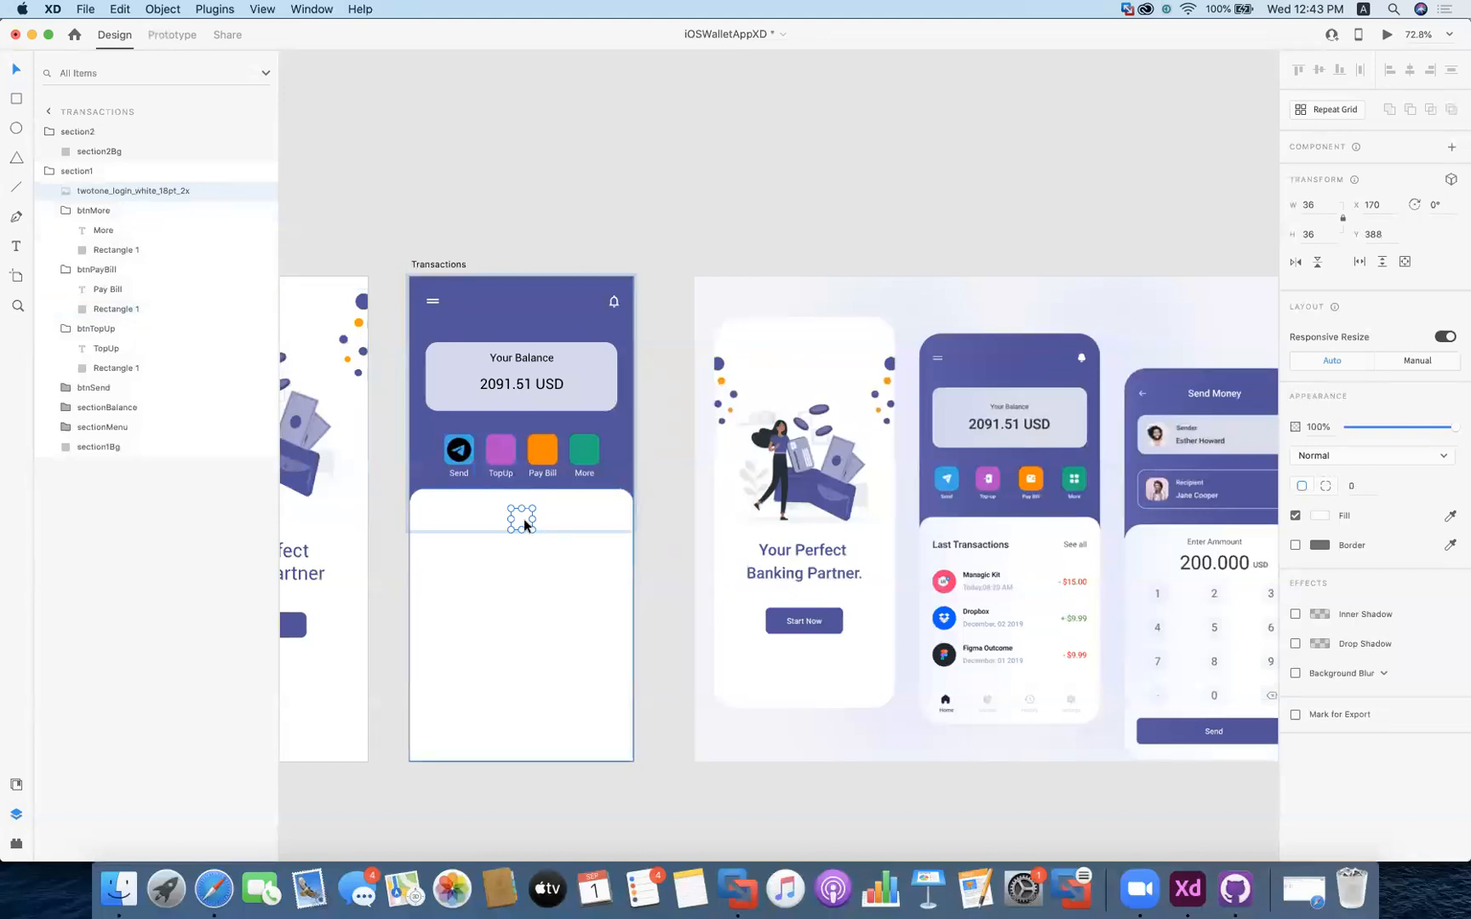
left_click(529, 493)
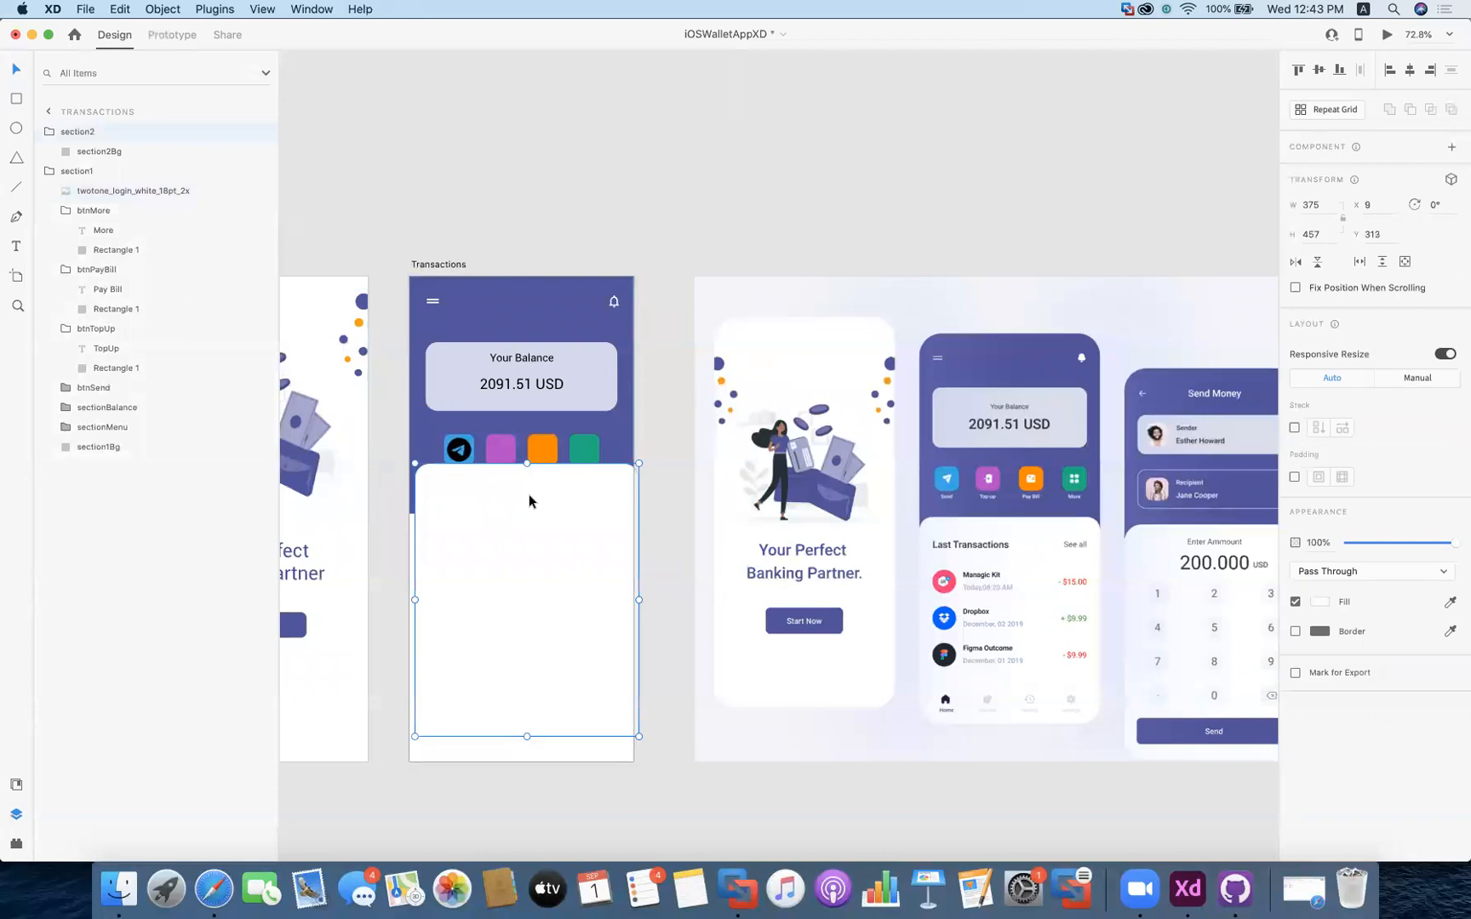
Nudge the login icon onto the purple square of the TopUp button, at X 132 and Y 273
left_click(130, 193)
key("Up")
key("Up")
key("Up")
key("Up")
key("Up")
key("Up")
key("Up")
key("Up")
key("Up")
key("Up")
key("Up")
key("Up")
key("Up")
key("Up")
key("Up")
key("Up")
key("Up")
key("Up")
key("Up")
key("Up")
key("Up")
key("Down")
key("Down")
key("Down")
key("Down")
key("Up")
key("Up")
key("Up")
key("Up")
key("Up")
key("Up")
key("Up")
key("Up")
key("Up")
key("Up")
key("Up")
key("Up")
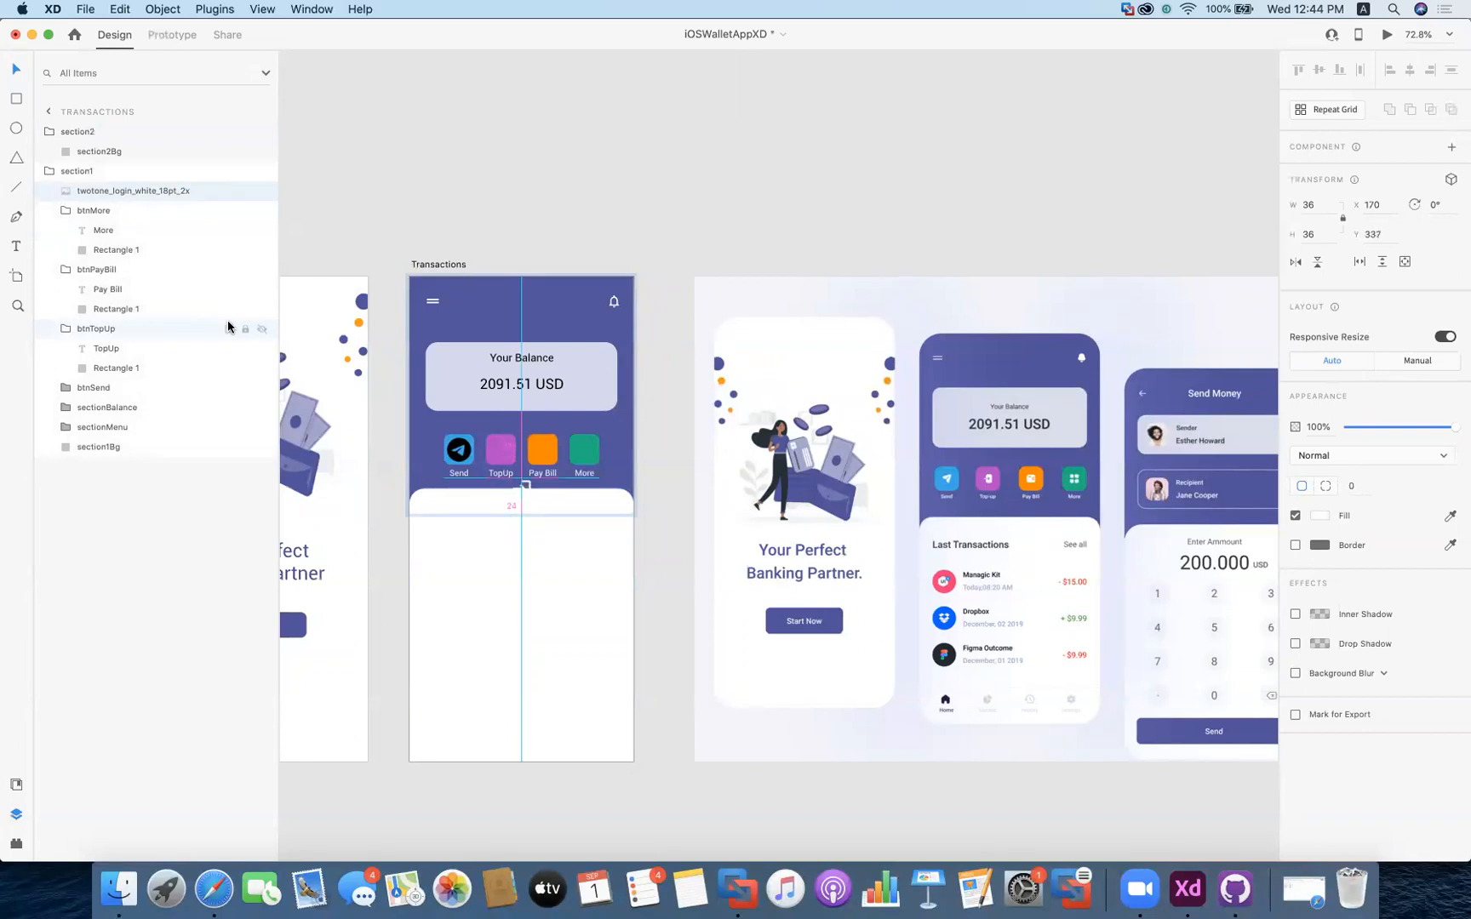
key("Up")
key("Up")
key("Up")
key("Up")
key("Up")
key("Up")
key("Up")
key("Up")
key("Up")
key("Up")
key("Up")
key("Up")
key("Left")
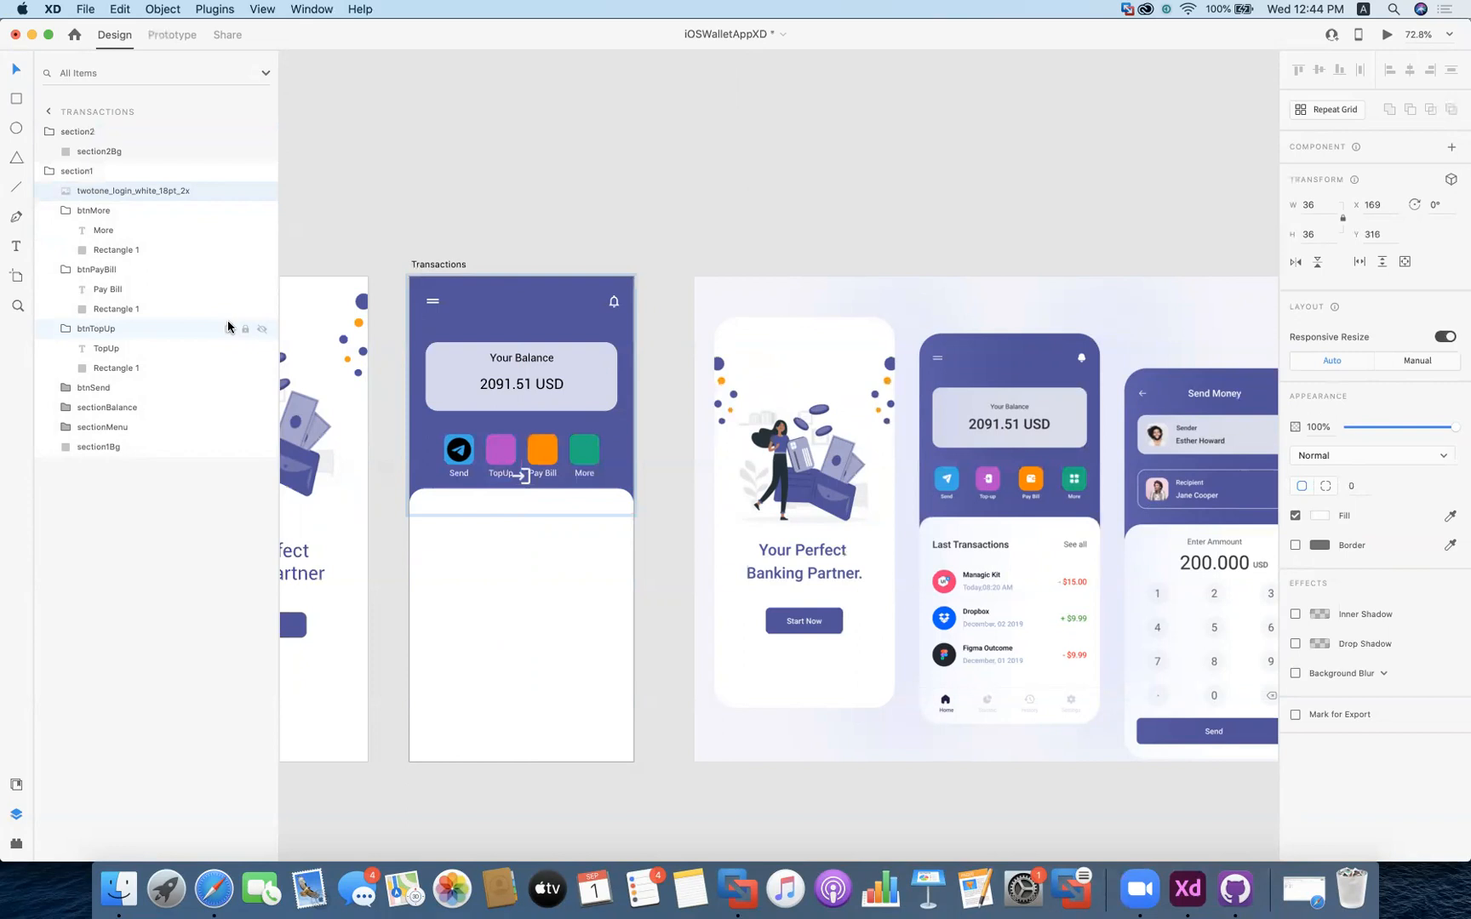
key("Left")
key("Left")
key("Left")
key("Left")
key("Left")
key("Left")
key("Left")
key("Up")
key("Up")
key("Up")
key("Up")
key("Up")
key("Up")
key("Up")
key("Up")
key("Up")
key("Up")
key("Up")
key("Up")
key("Up")
key("Up")
key("Up")
key("Up")
key("Up")
key("Up")
key("Up")
key("Up")
key("Up")
key("Up")
key("Up")
key("Up")
key("Up")
key("Up")
key("Up")
key("Up")
key("Up")
key("Up")
key("Up")
key("Up")
key("Up")
key("Up")
key("Left")
key("Left")
key("Left")
key("Left")
key("Left")
key("Left")
key("Left")
key("Left")
key("Left")
key("Left")
key("Left")
key("Left")
key("Left")
key("Down")
key("Down")
key("Up")
key("Left")
key("Up")
key("Left")
key("Left")
key("Left")
key("Right")
key("Down")
key("Down")
key("Up")
key("Up")
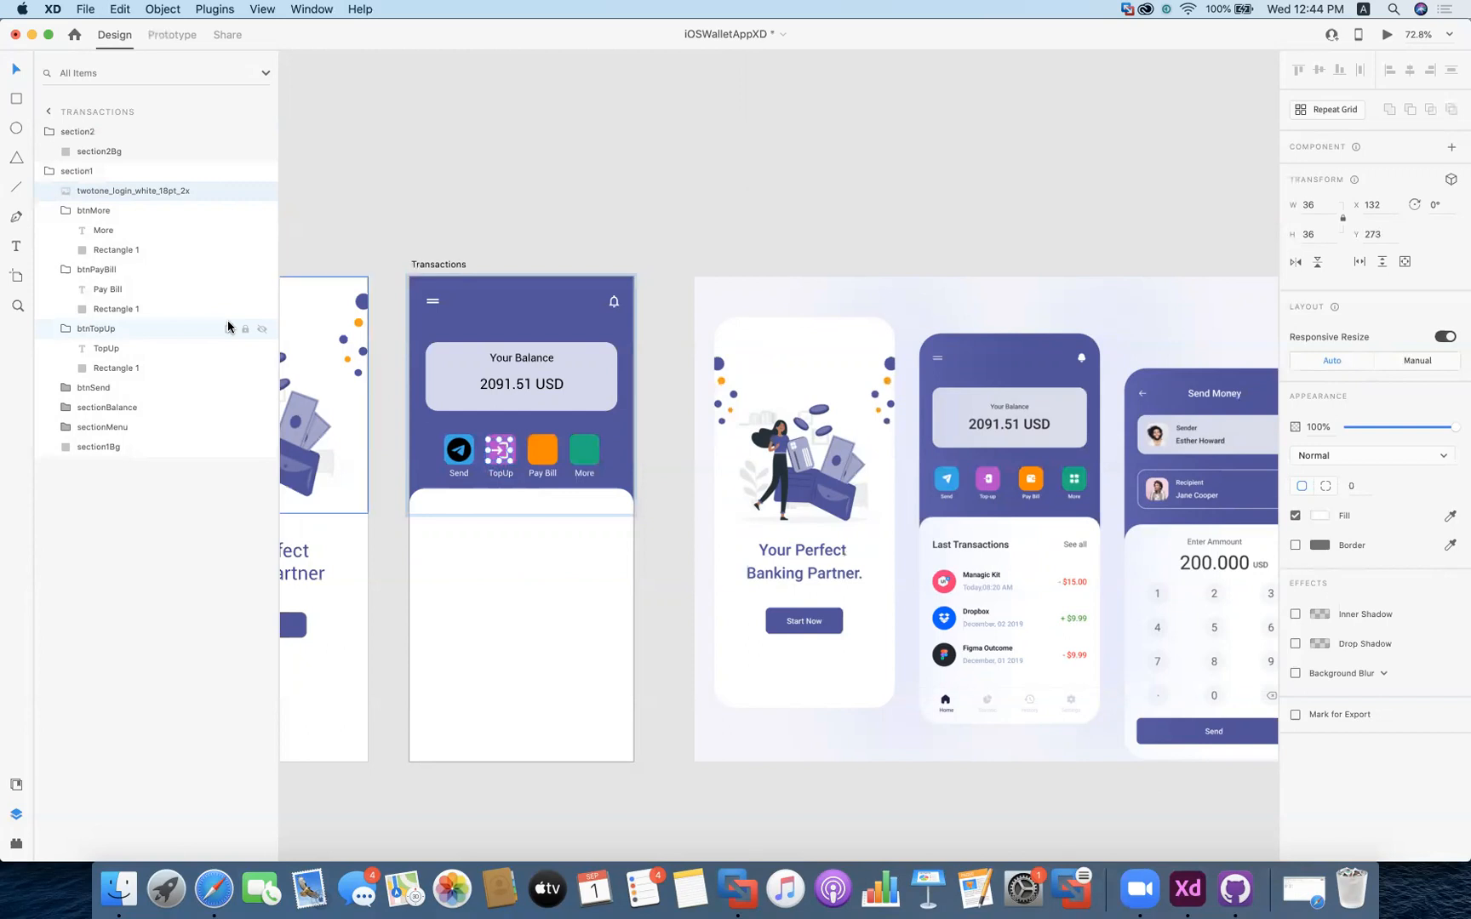
left_click(678, 524)
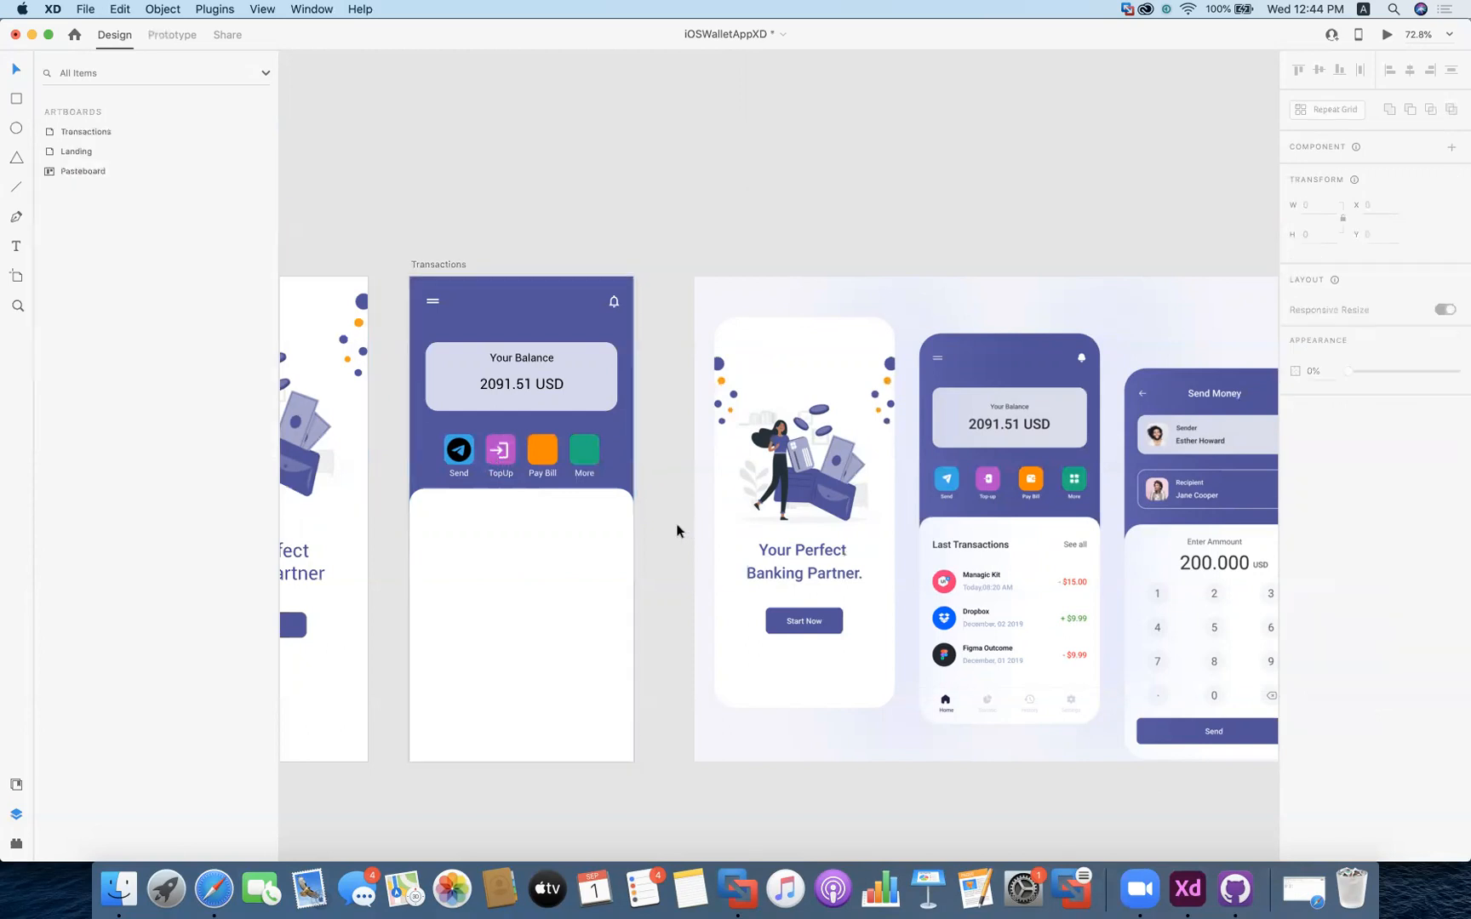
double_click(502, 458)
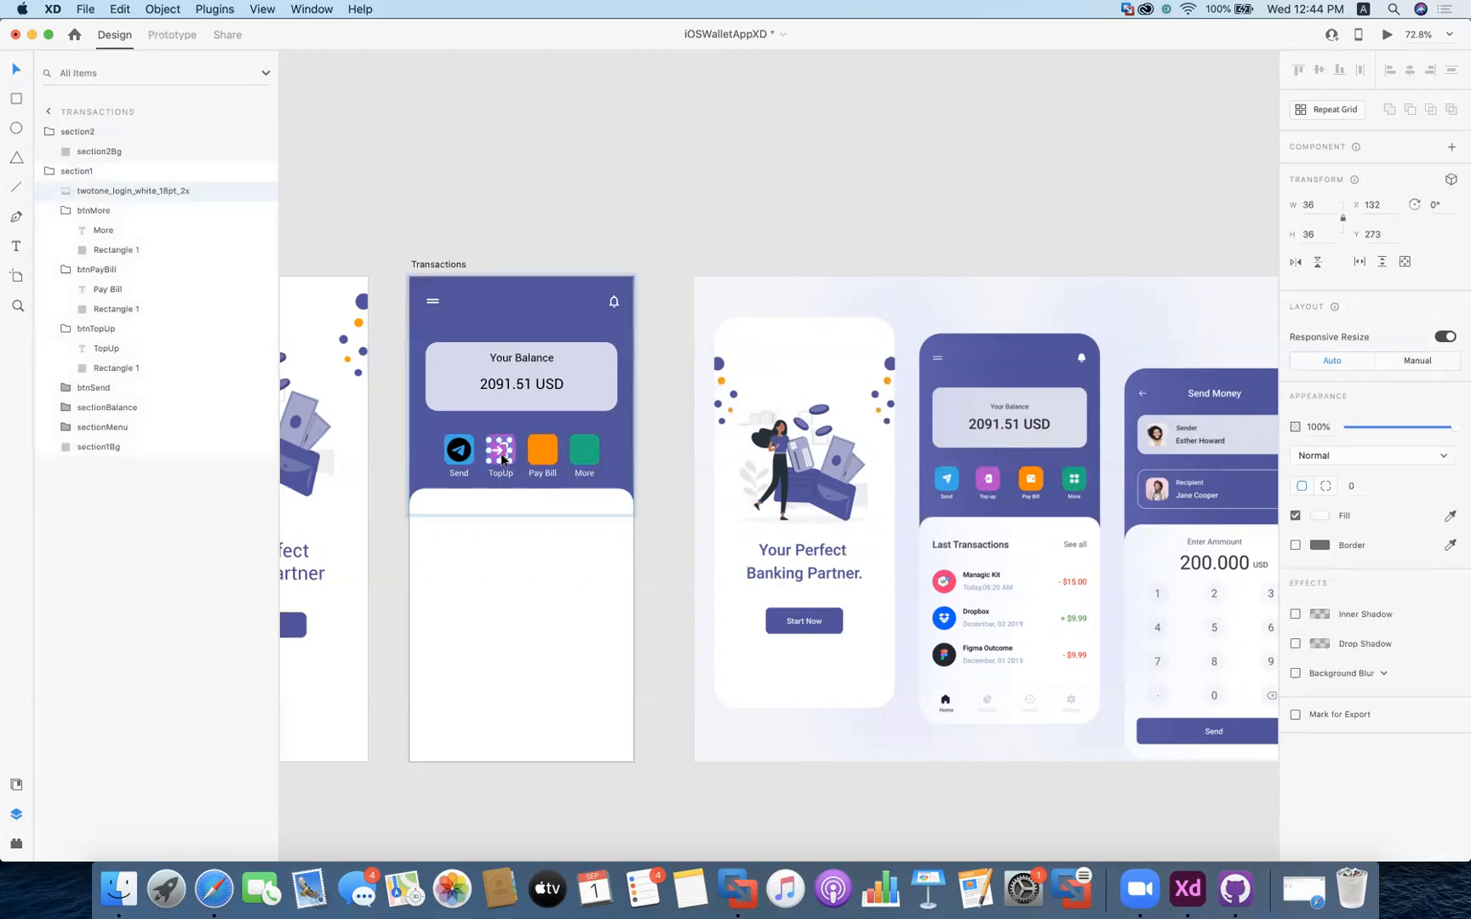
Rename the pasted login icon layer topUpImage and move it into the btnTopUp group above the TopUp text
right_click(119, 193)
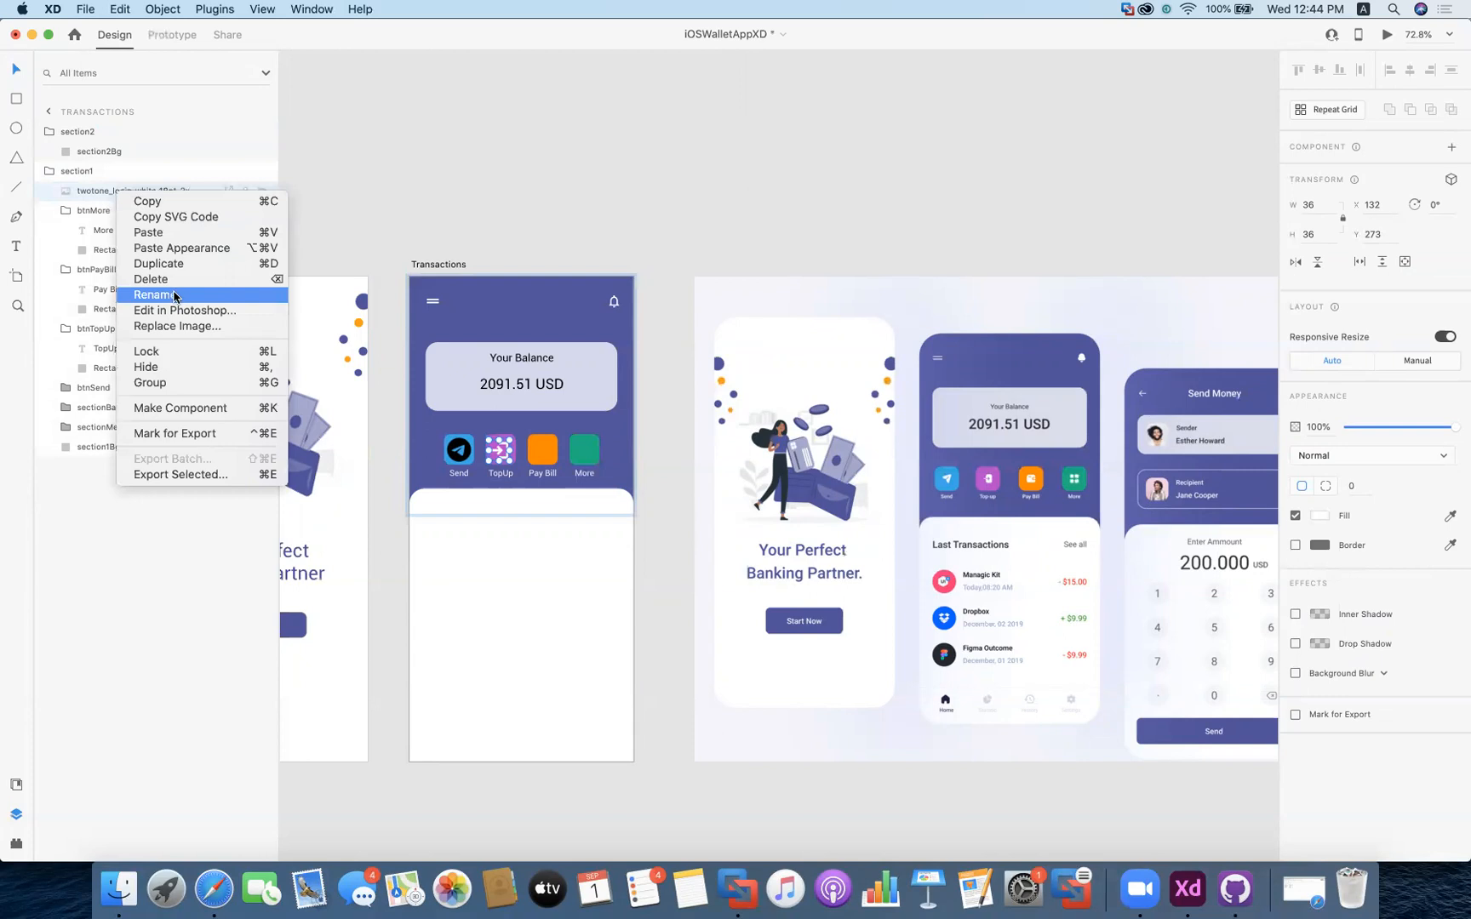
left_click(174, 295)
type("top")
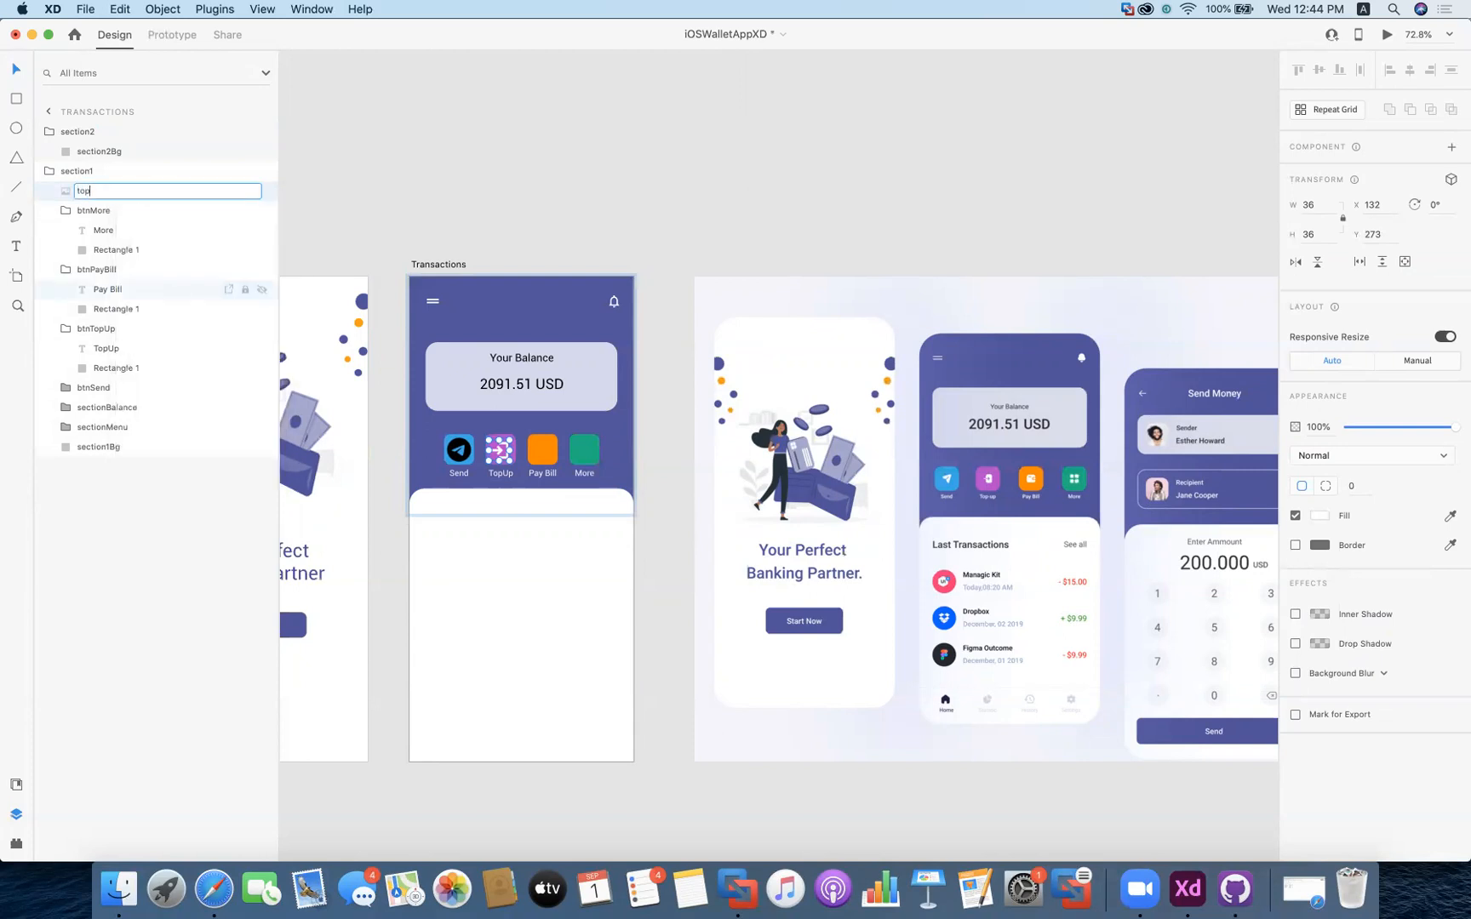
type("UpImage")
key("Return")
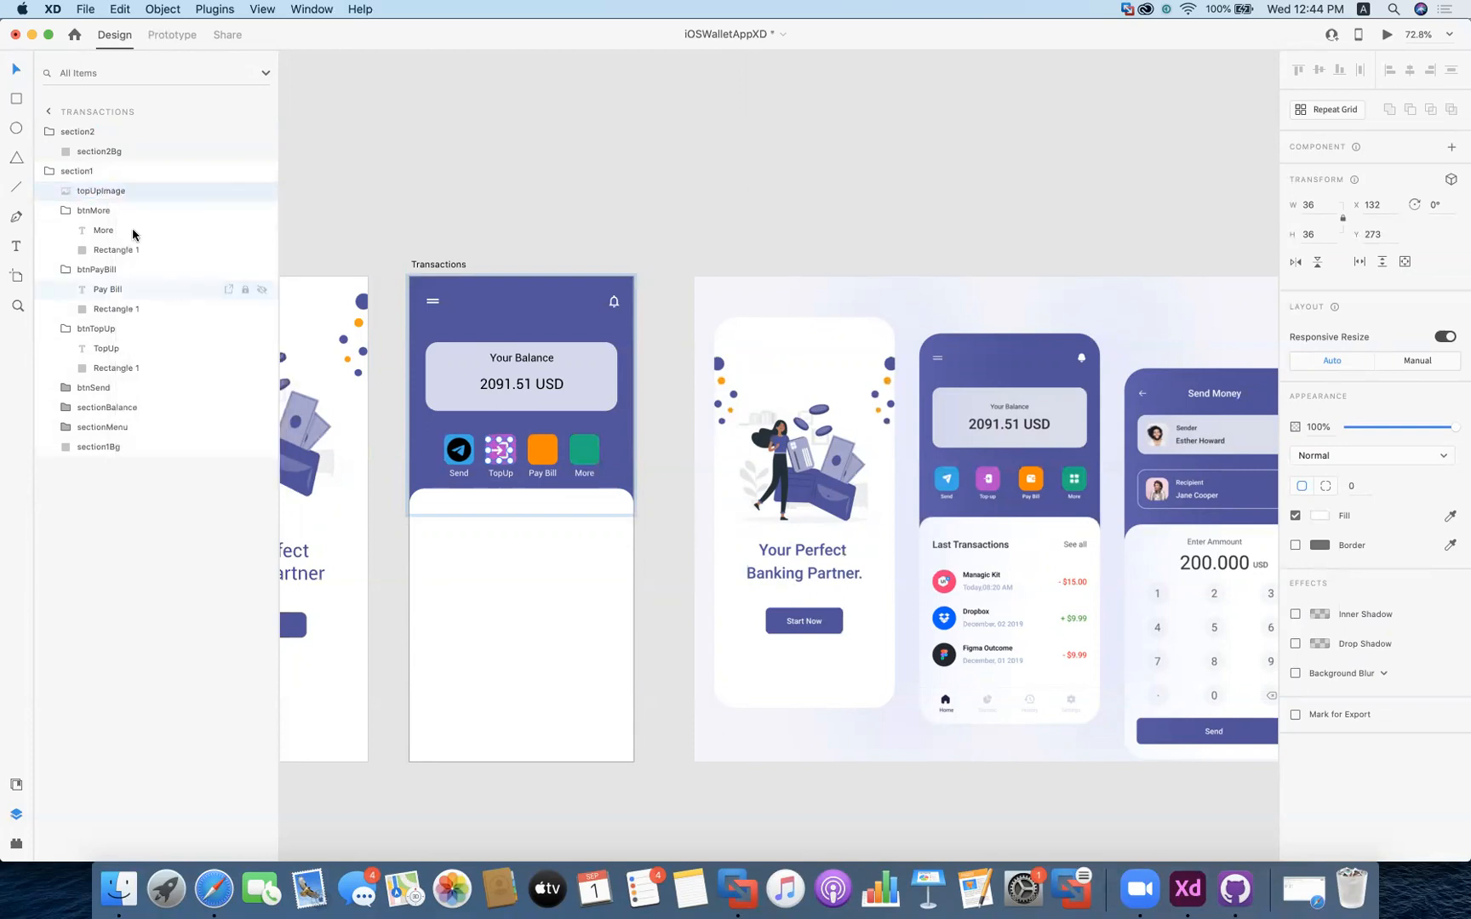
mouse_move(151, 309)
left_mouse_down()
mouse_move(136, 294)
mouse_move(145, 340)
left_mouse_up()
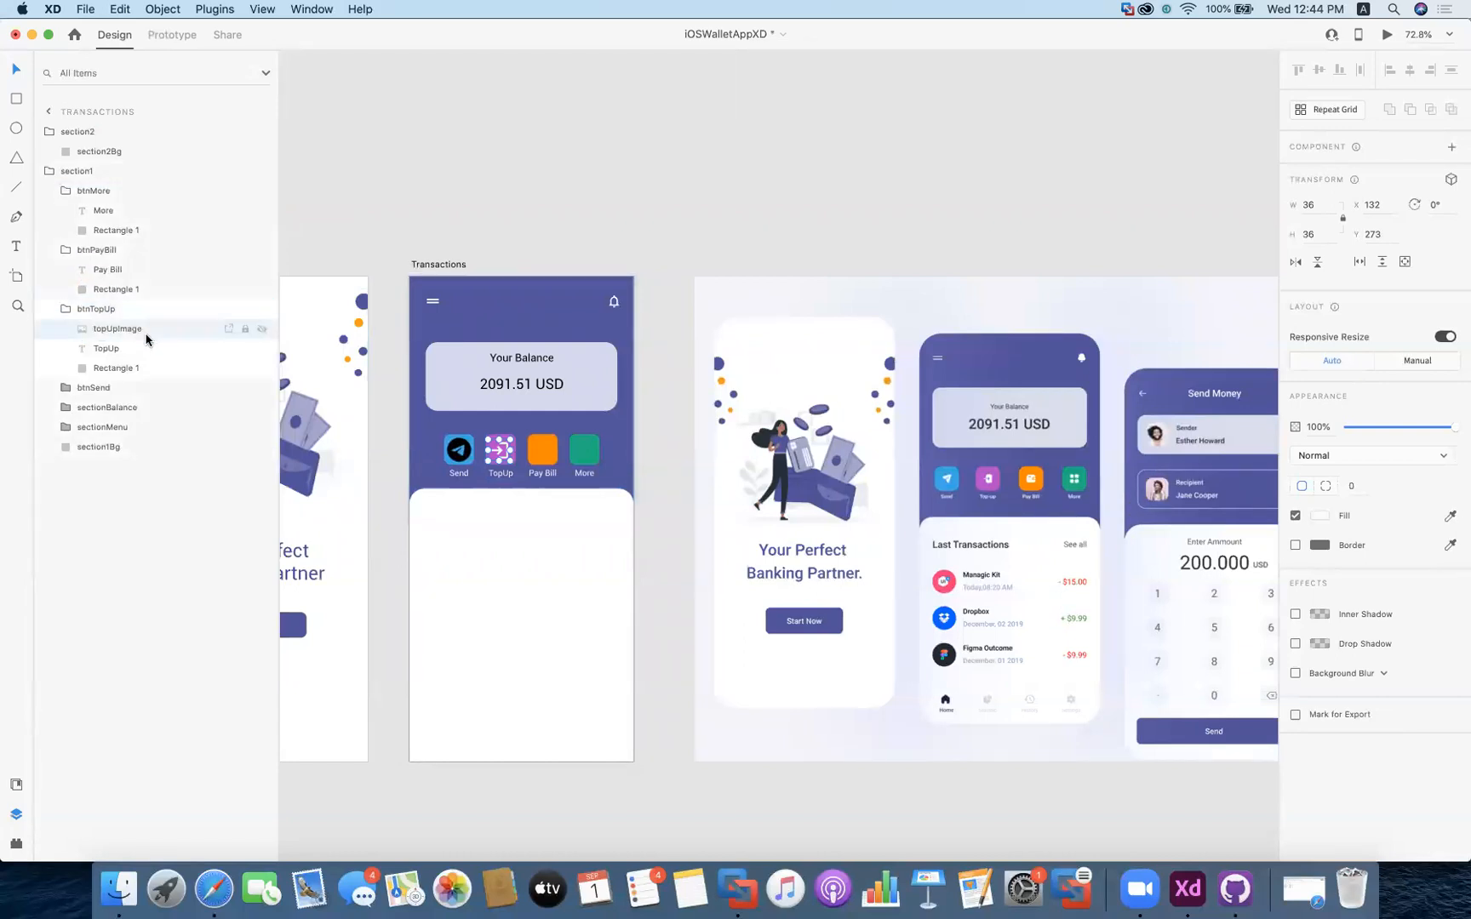
left_click_drag(499, 458, 499, 457)
left_click(637, 493)
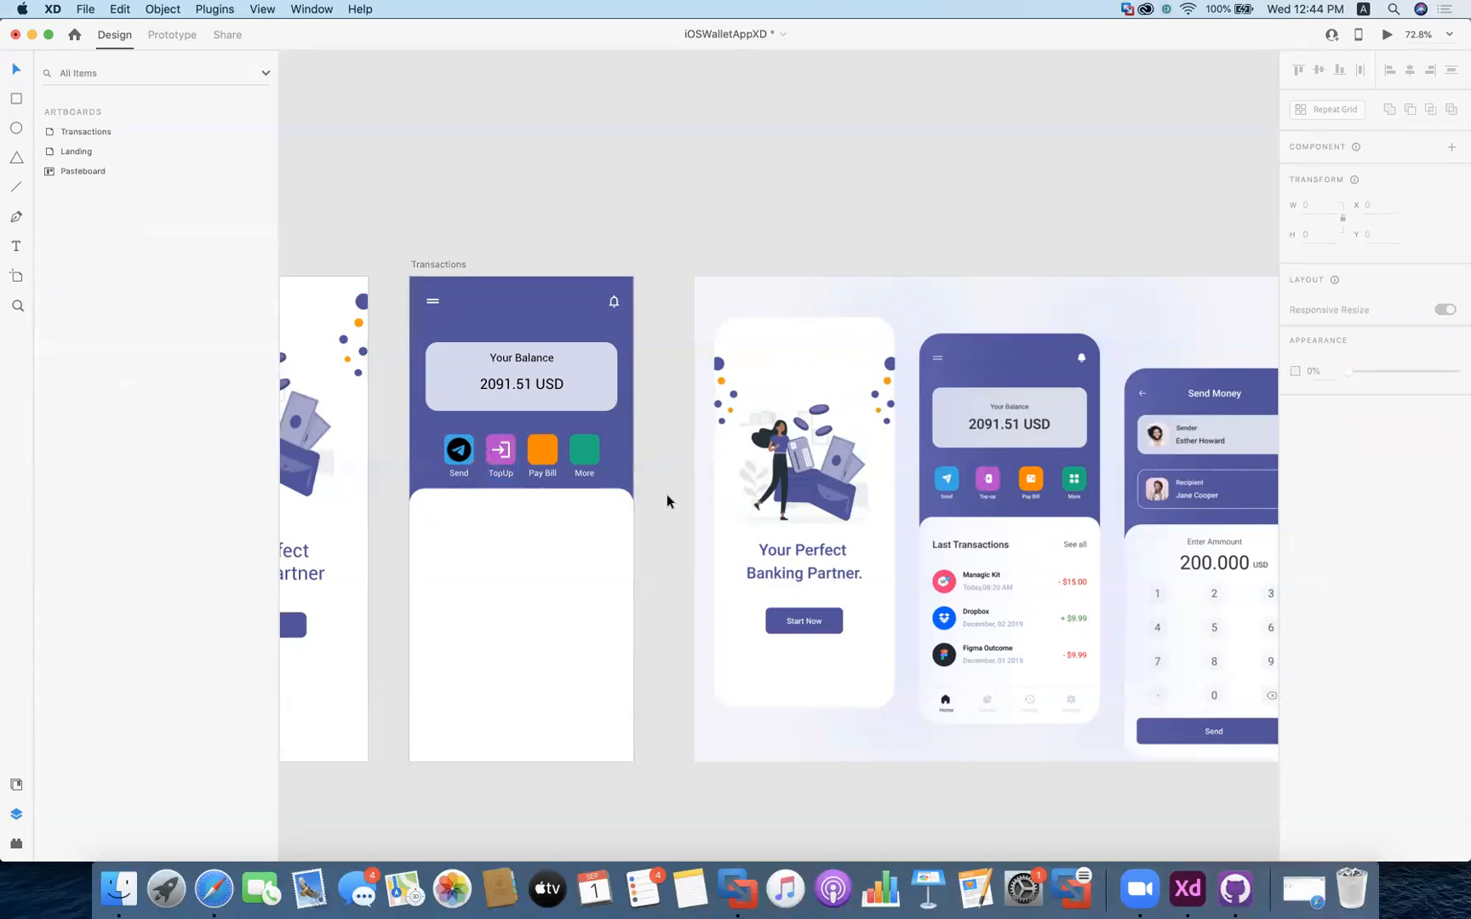
Switch to Google Fonts in Safari, search the icons for wallet and select the Account Balance Wallet icon
left_click(545, 448)
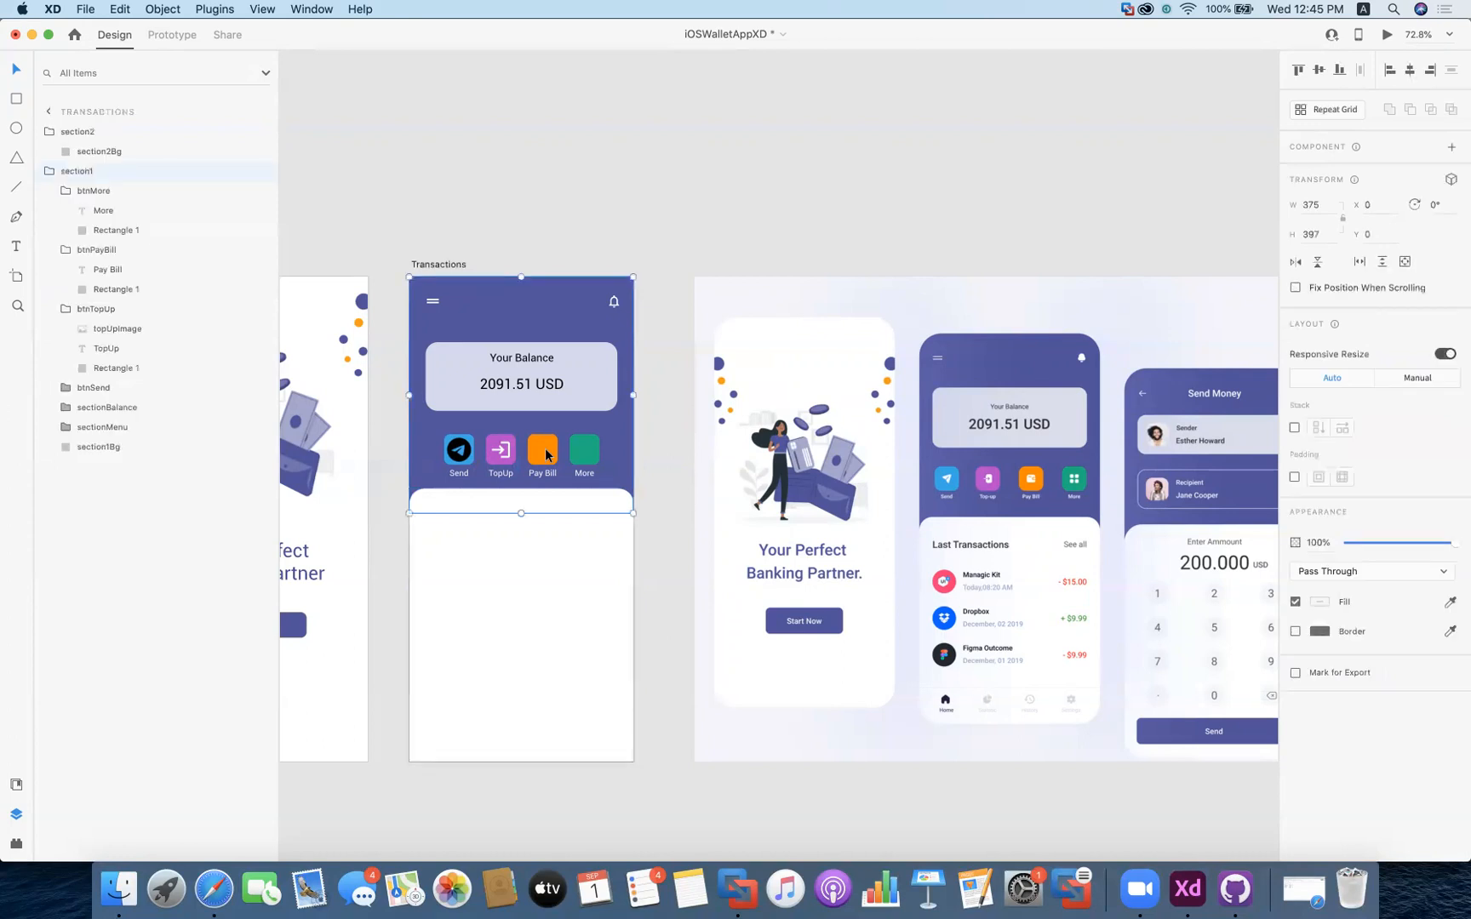
key("ctrl+Up")
left_click(1008, 368)
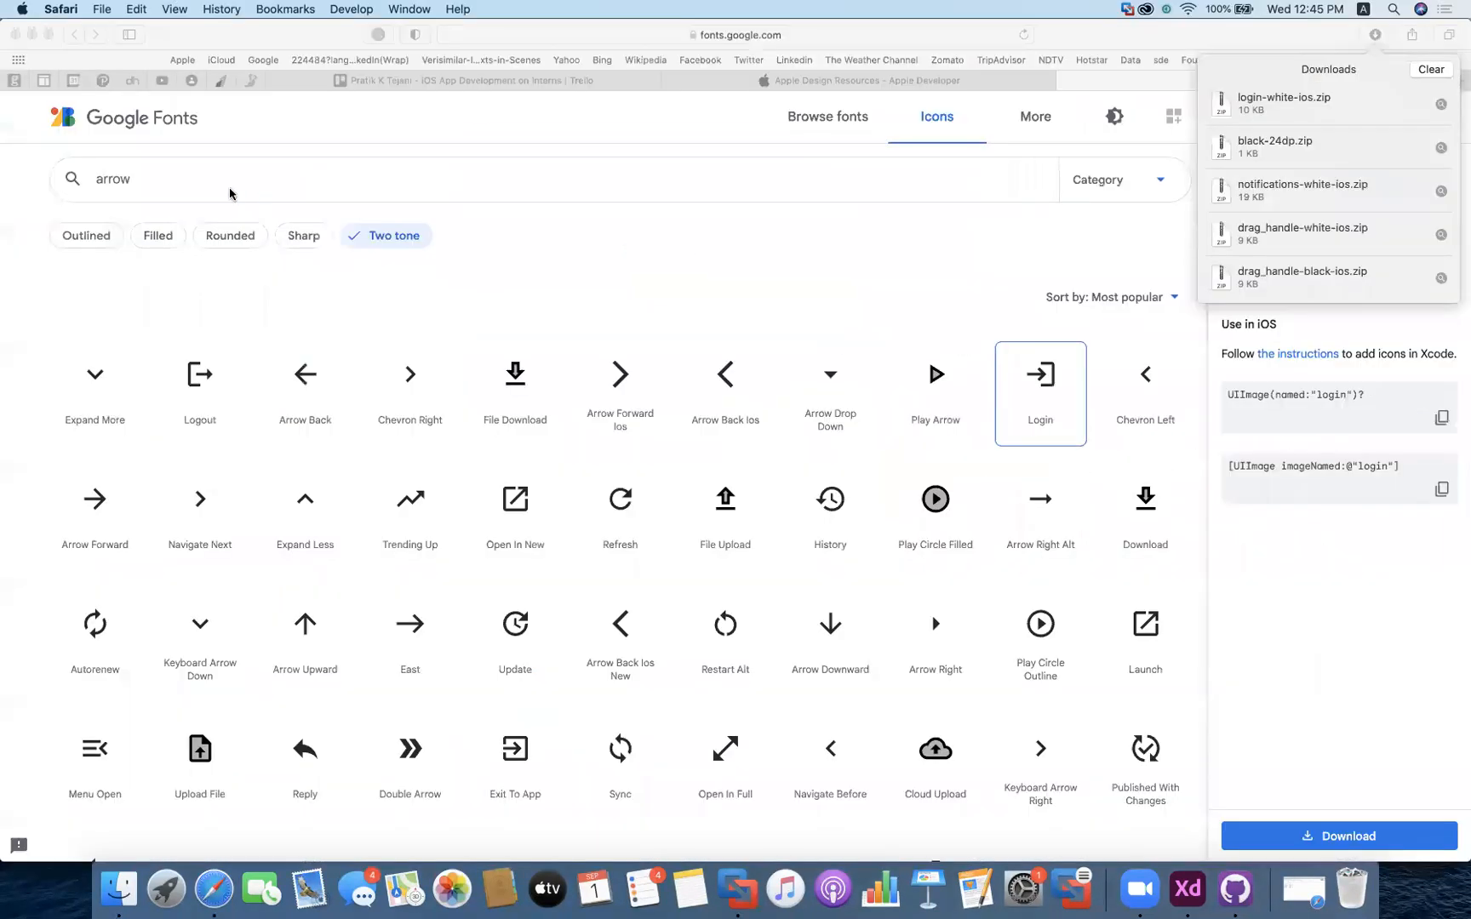
left_click(223, 182)
key("super+a")
type("al")
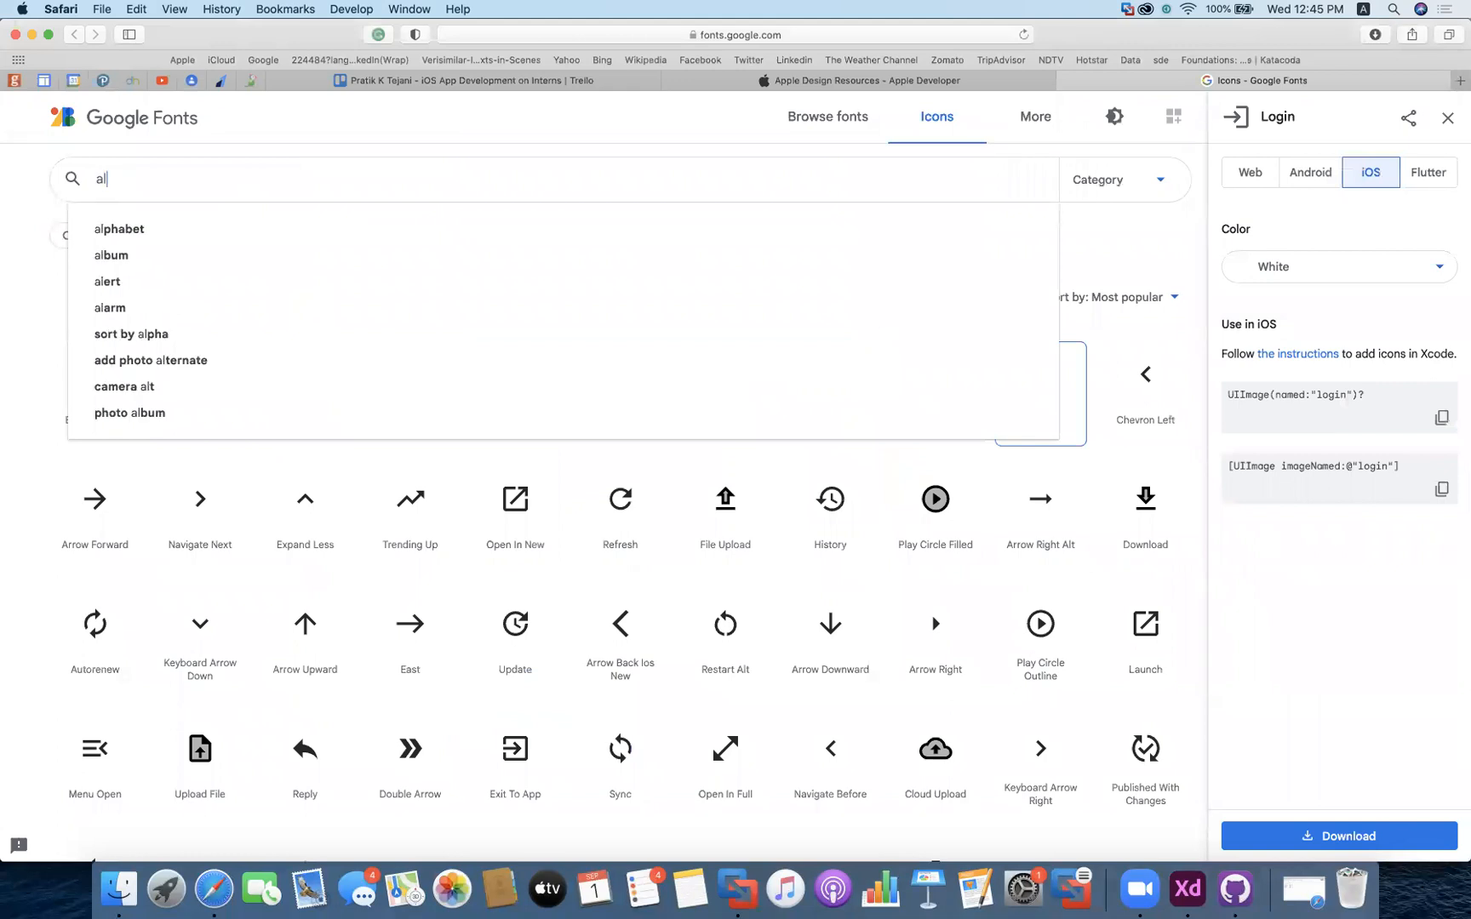
type("let")
key("super+a")
type("wak")
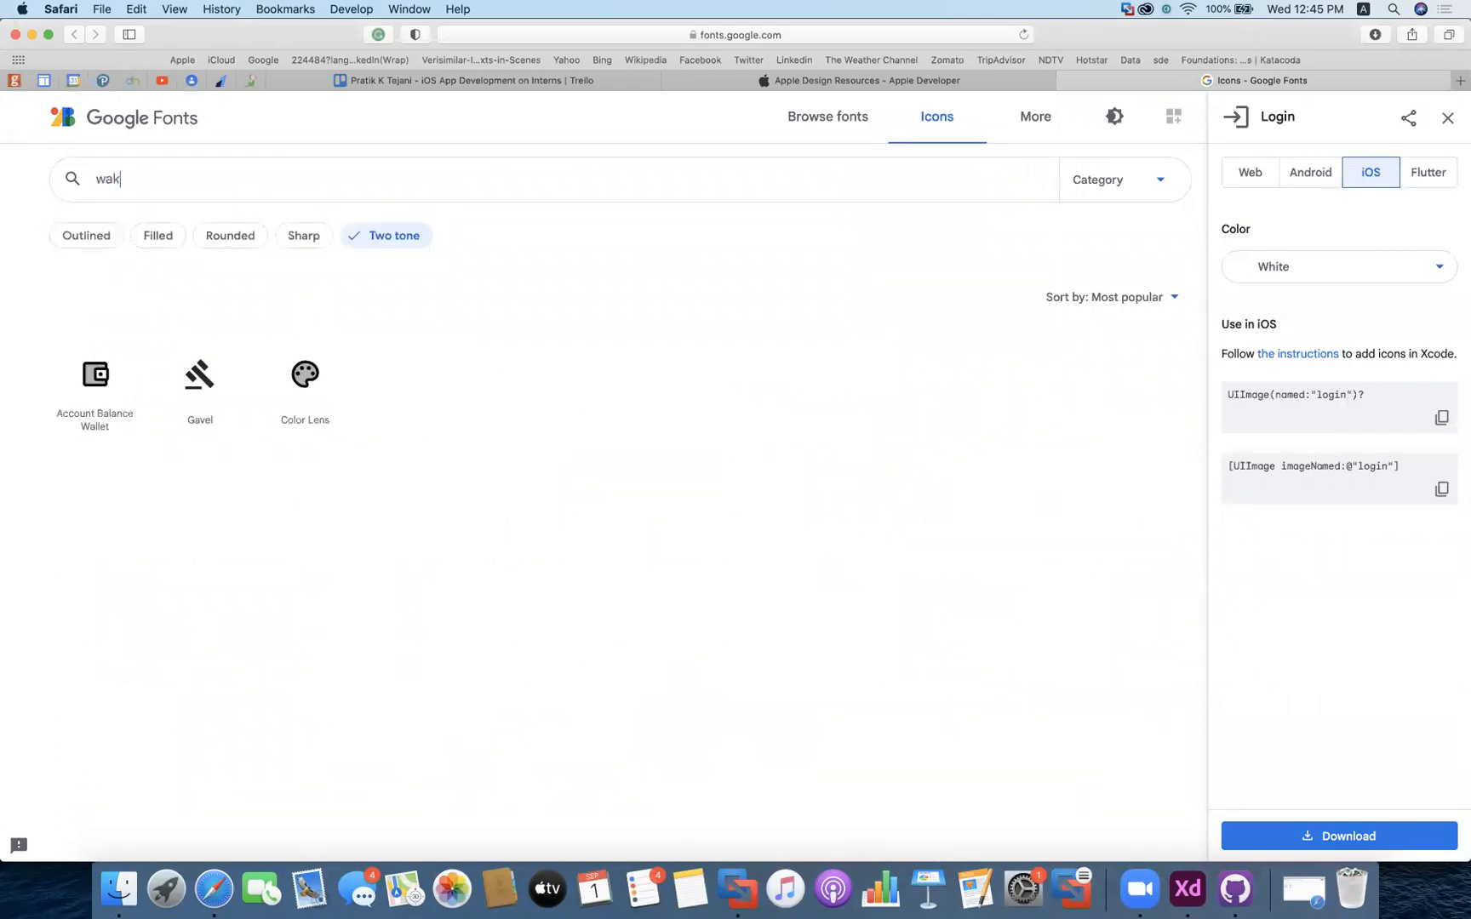
key("BackSpace")
type("llet")
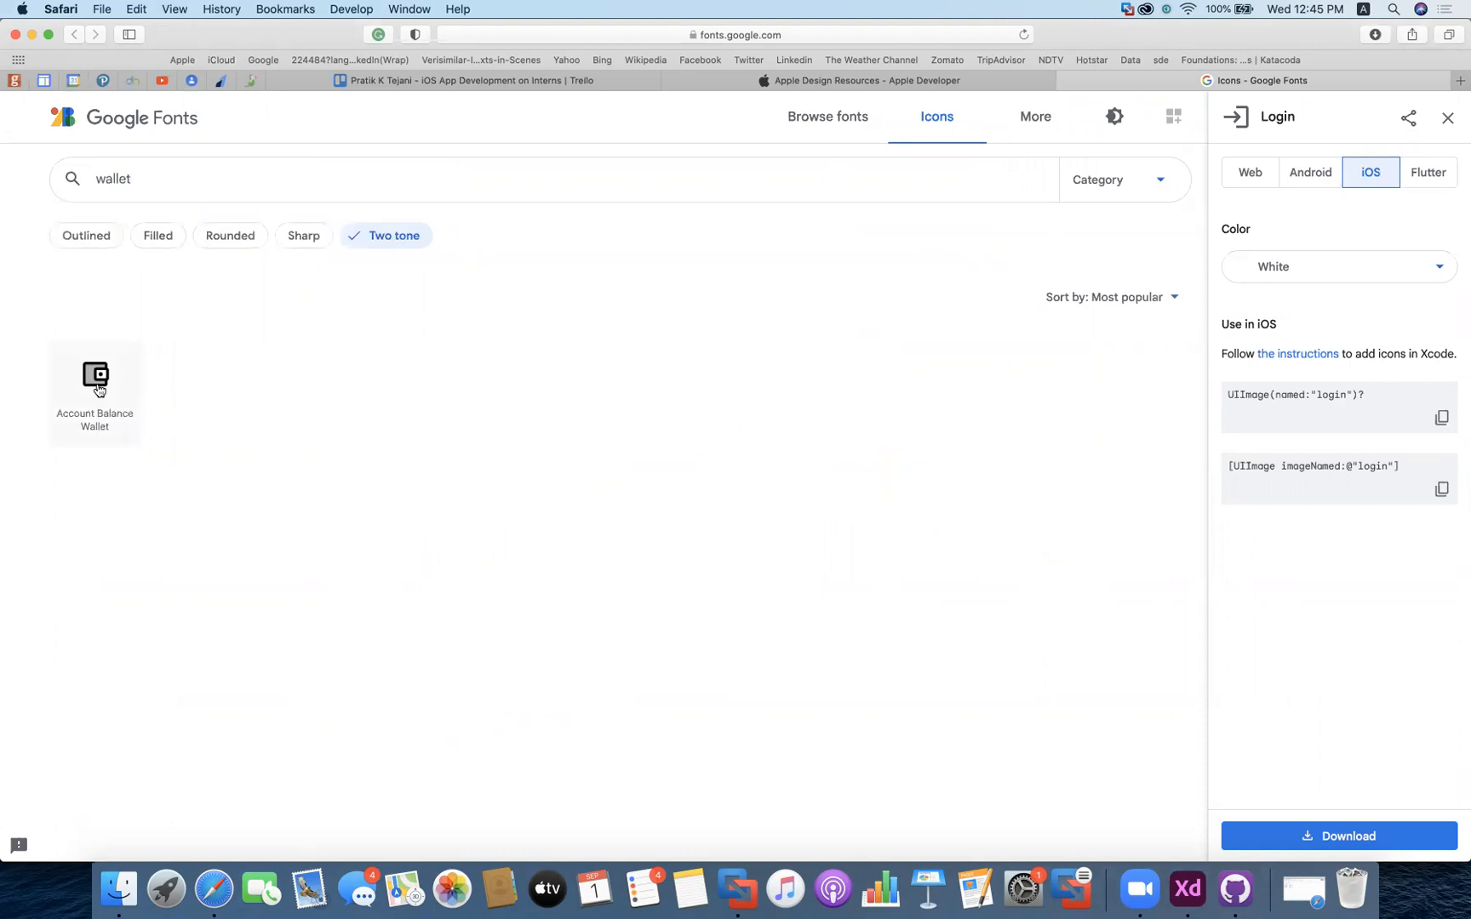
left_click(98, 388)
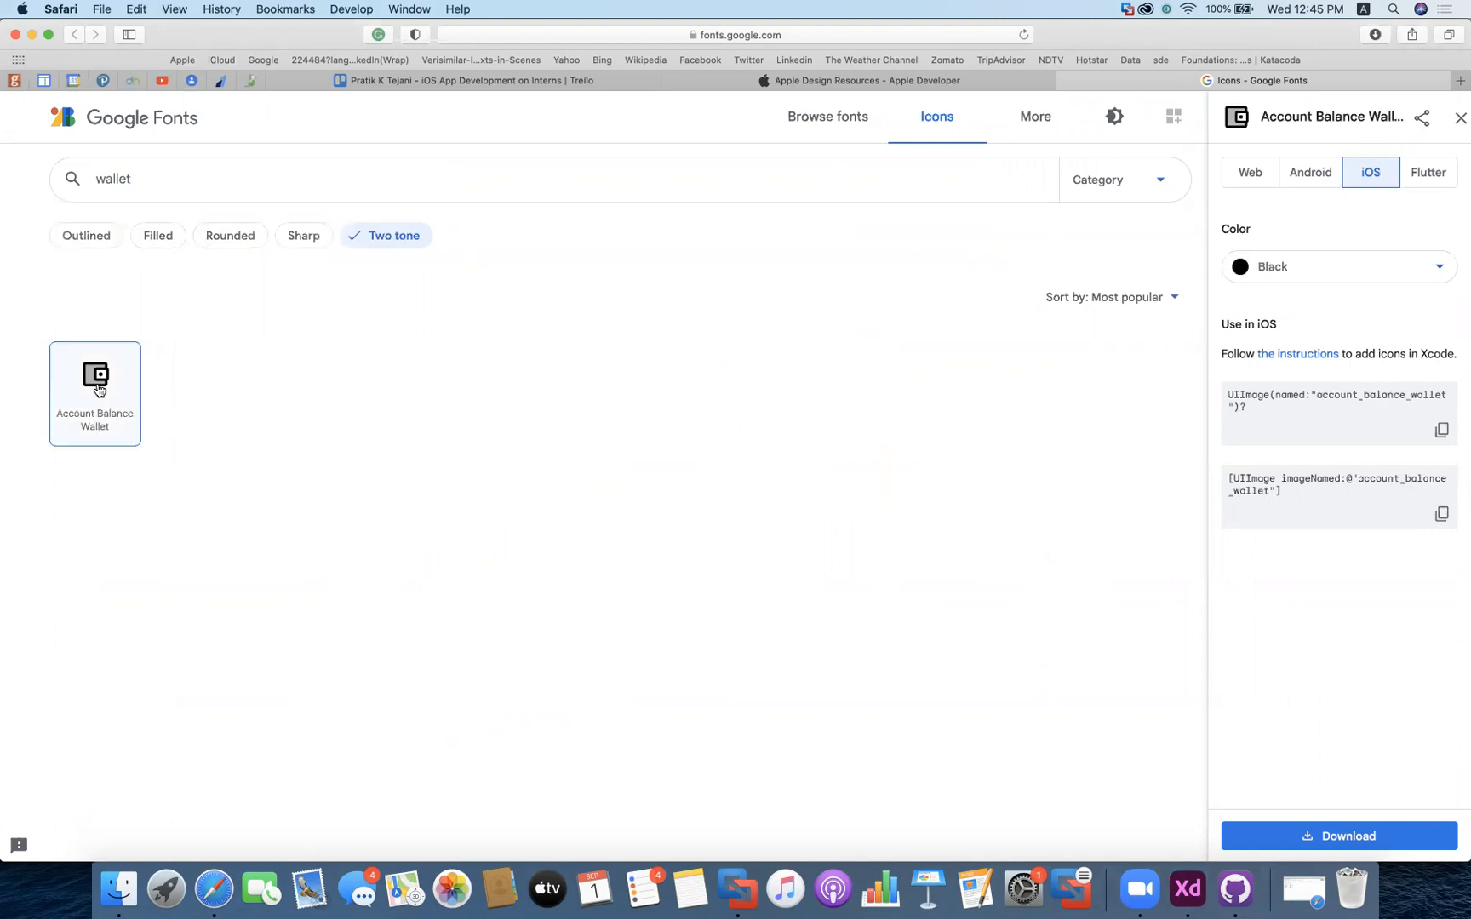
Download the Account Balance Wallet icon for iOS in White and show the downloaded zip in Finder
left_click(1307, 270)
left_click(1274, 333)
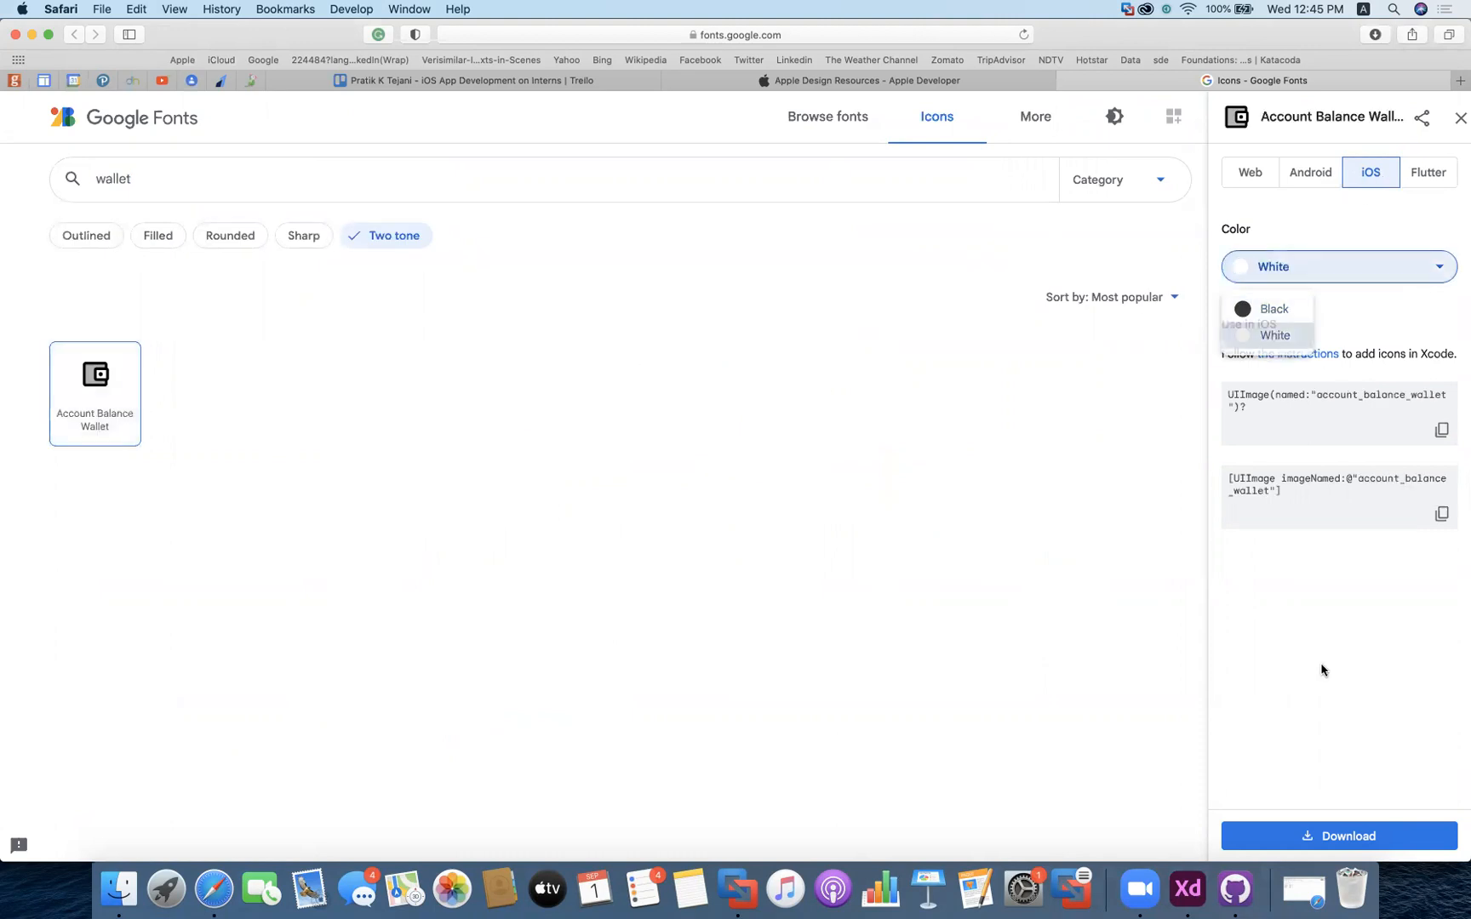
left_click(1372, 42)
left_click(1441, 103)
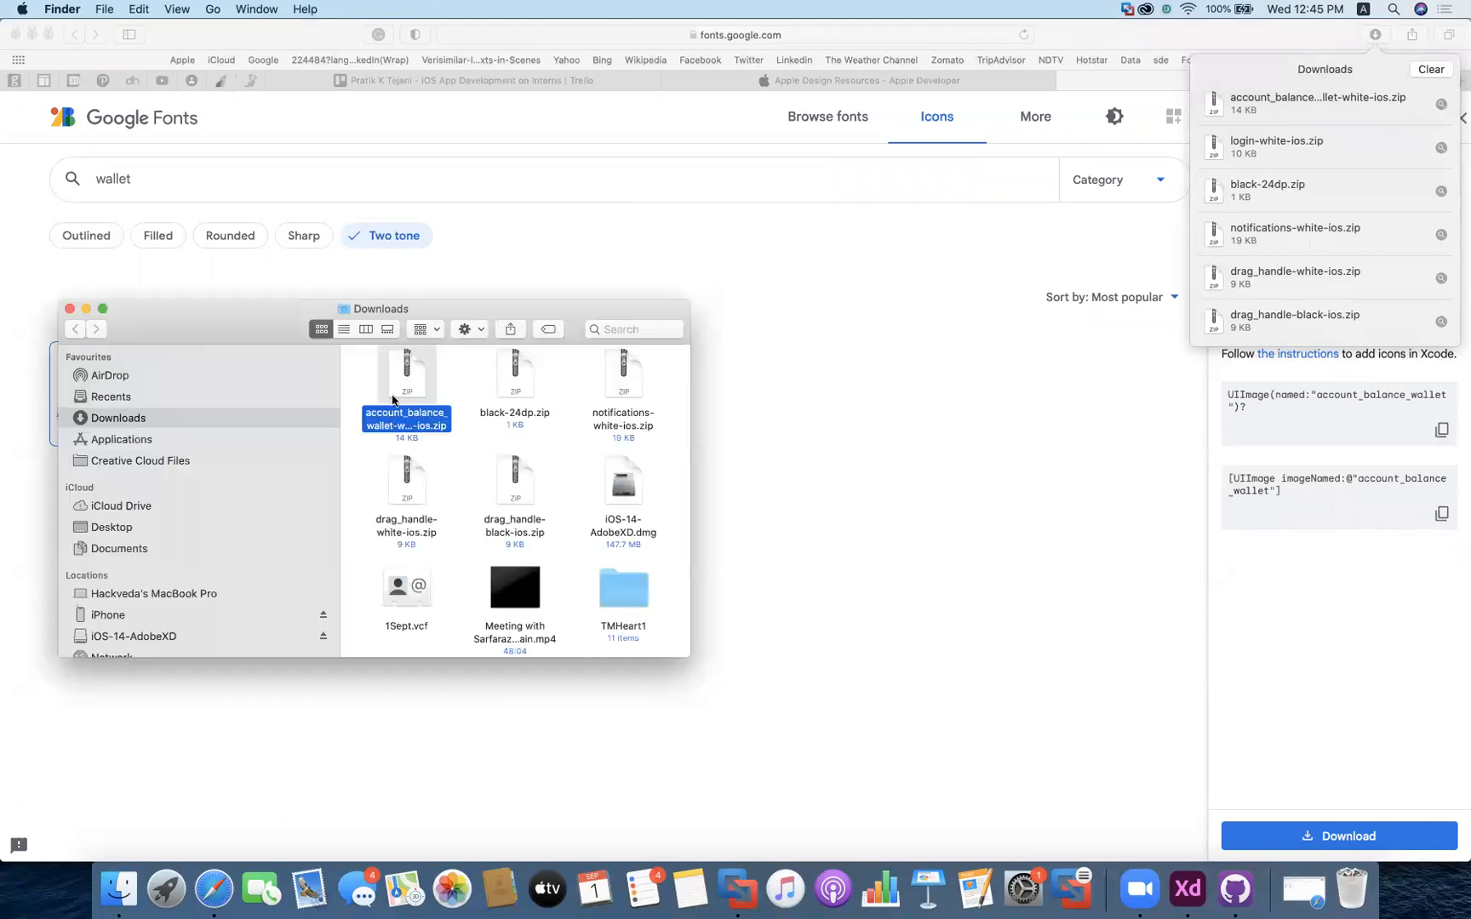
Move the account_balance_wallet-white-ios.zip file from Downloads into the iOSWalletApp folder and open that folder
left_click_drag(396, 397, 623, 516)
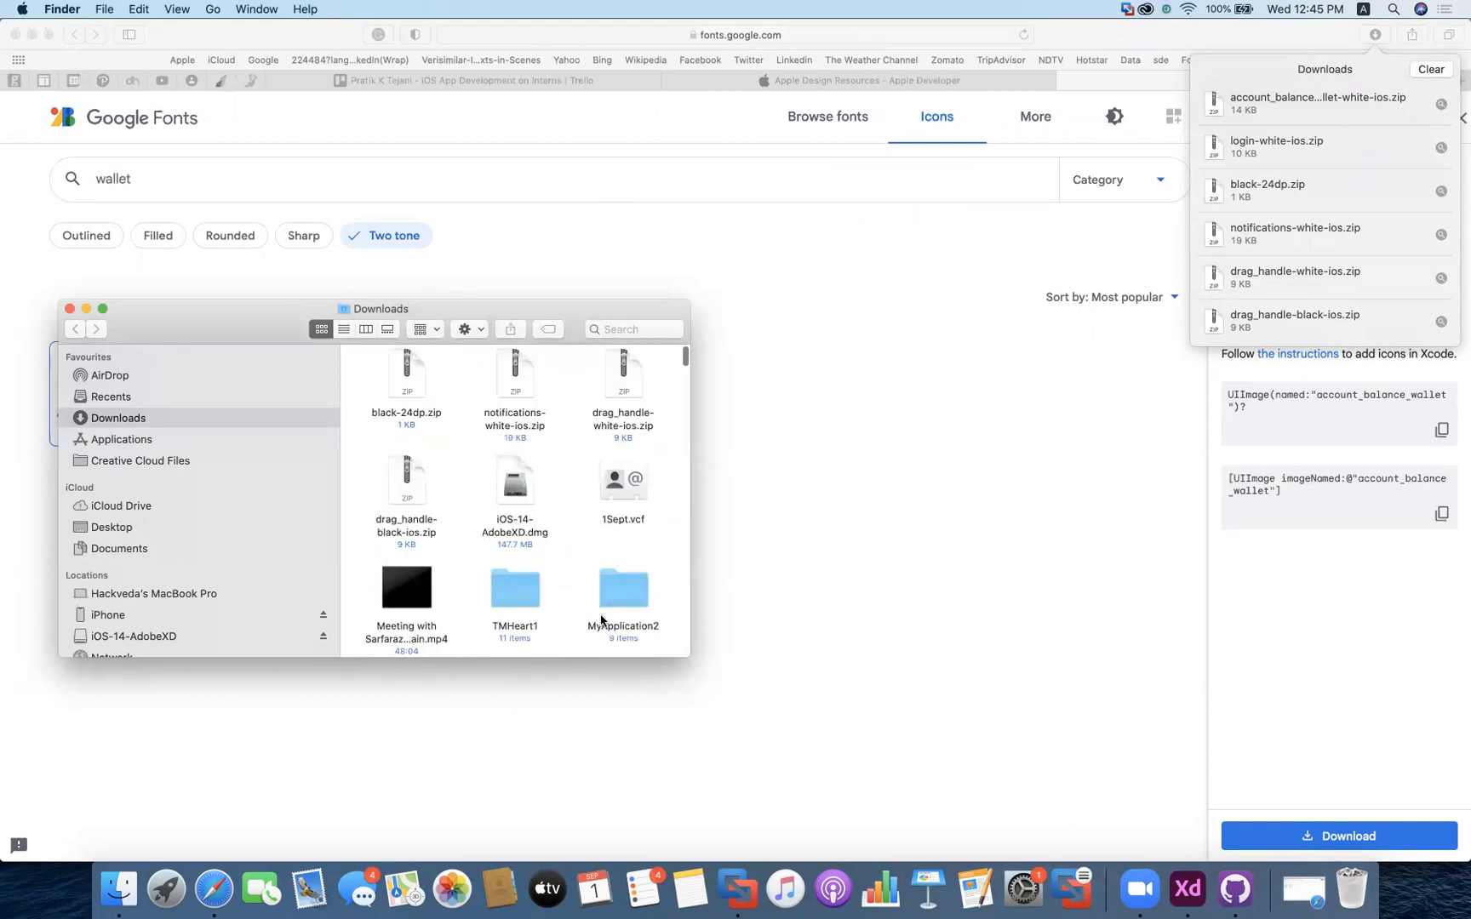
scroll(601, 618, "down", 3)
scroll(601, 622, "down", 10)
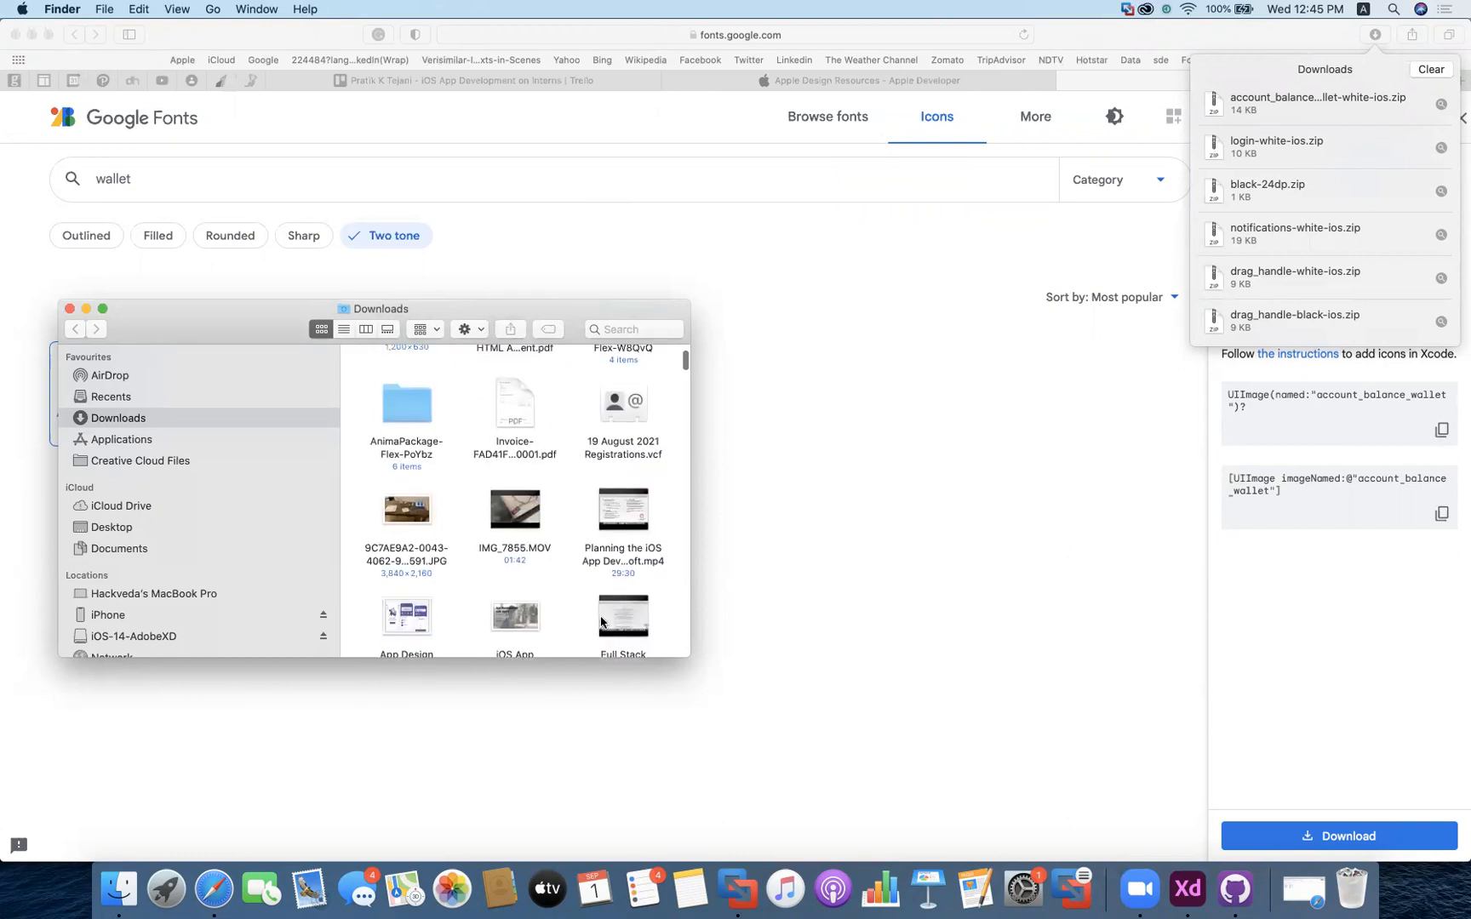
scroll(601, 621, "down", 10)
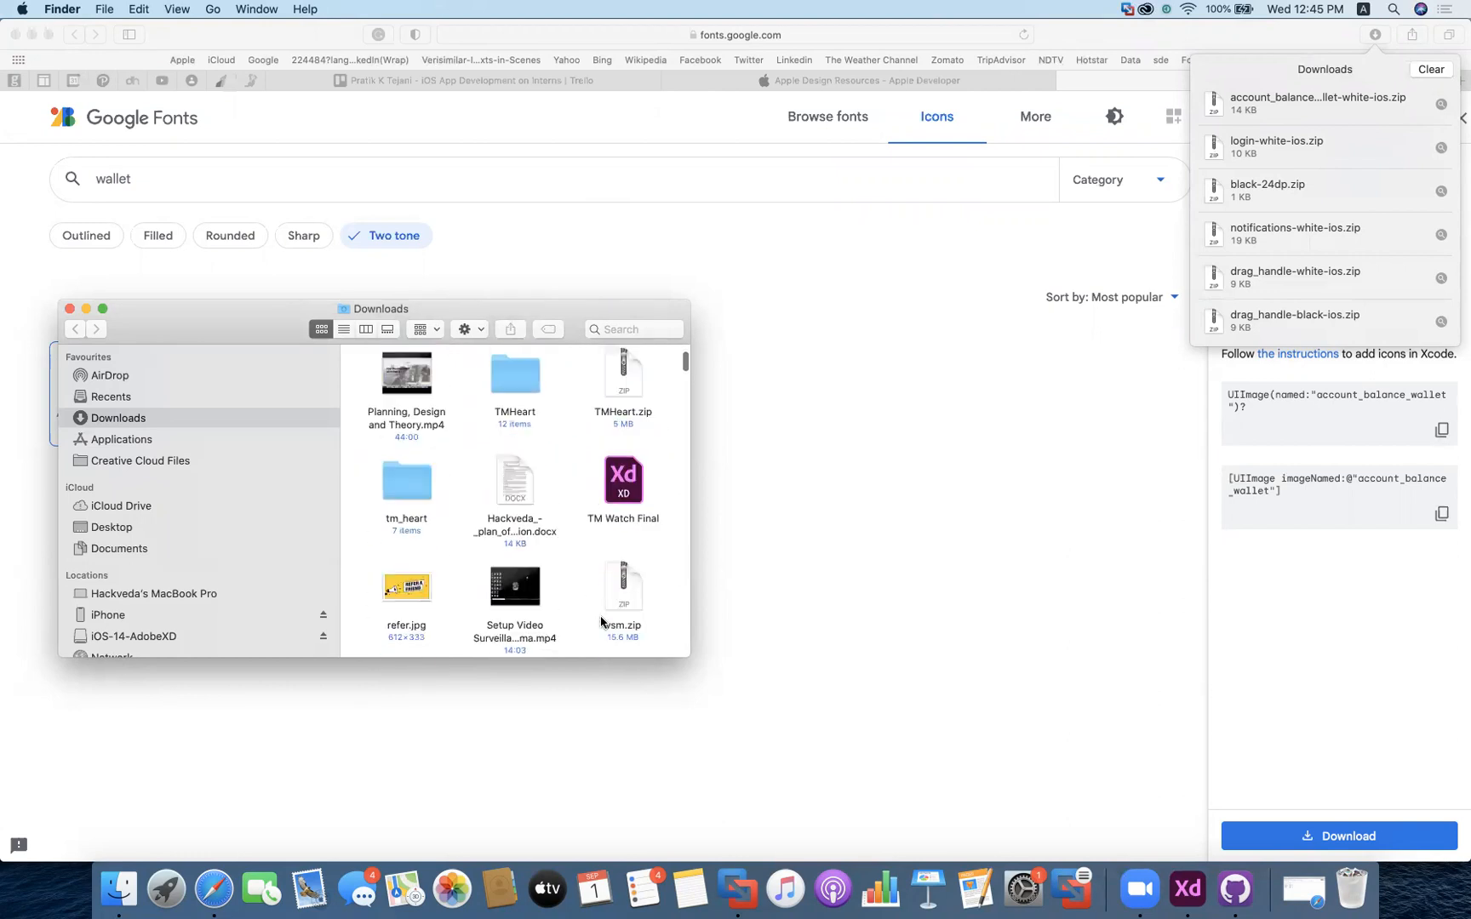
scroll(601, 621, "up", 10)
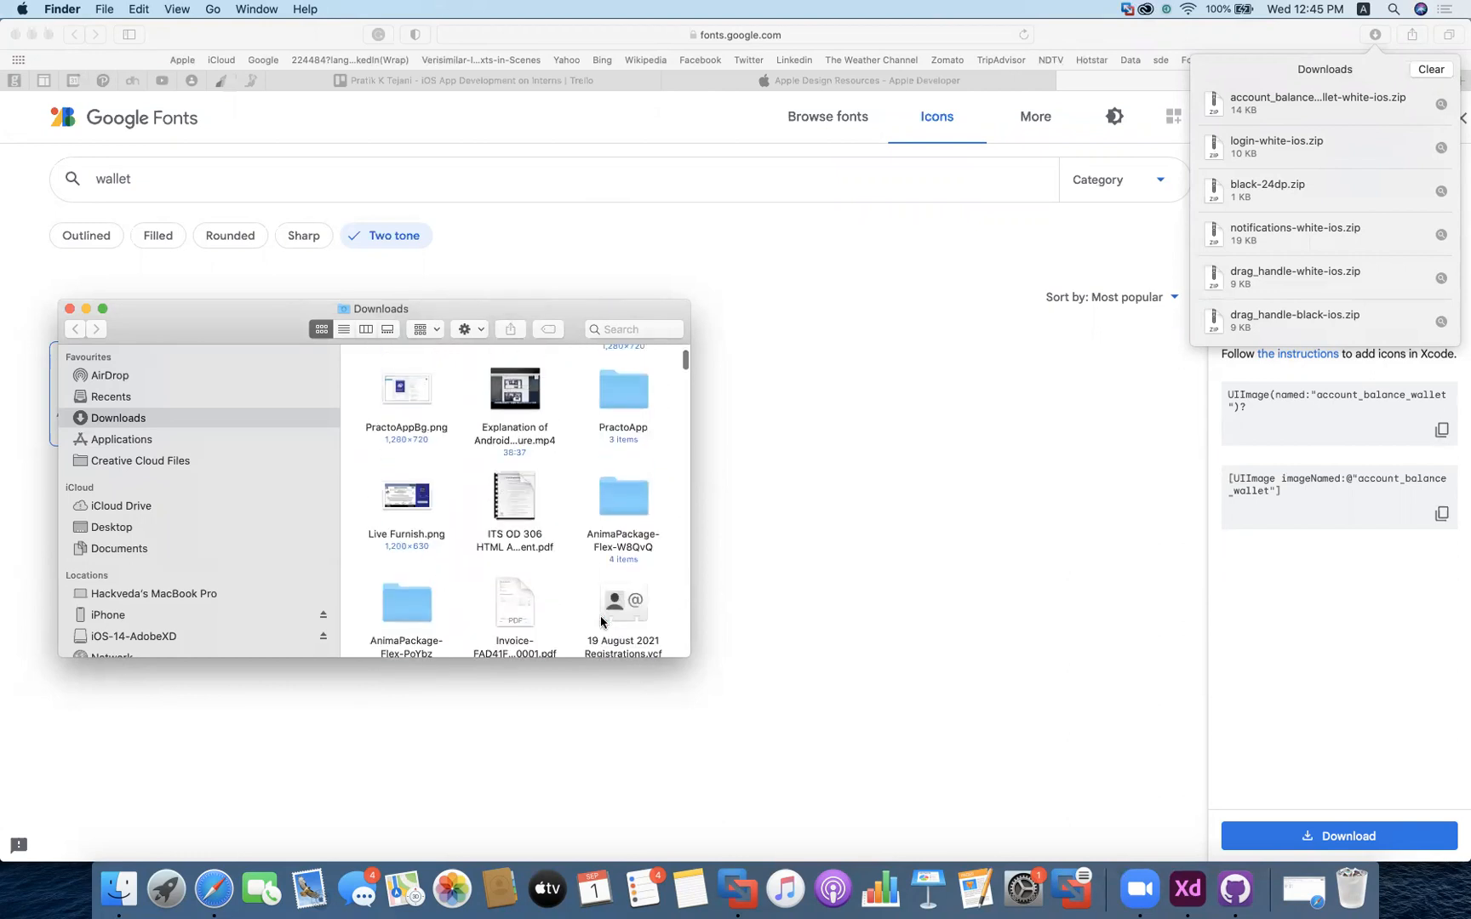
double_click(511, 498)
Extract account_balance_wallet-white-ios.zip and open its twotone_account_balance_wallet_white_18pt.imageset folder
scroll(481, 528, "down", 5)
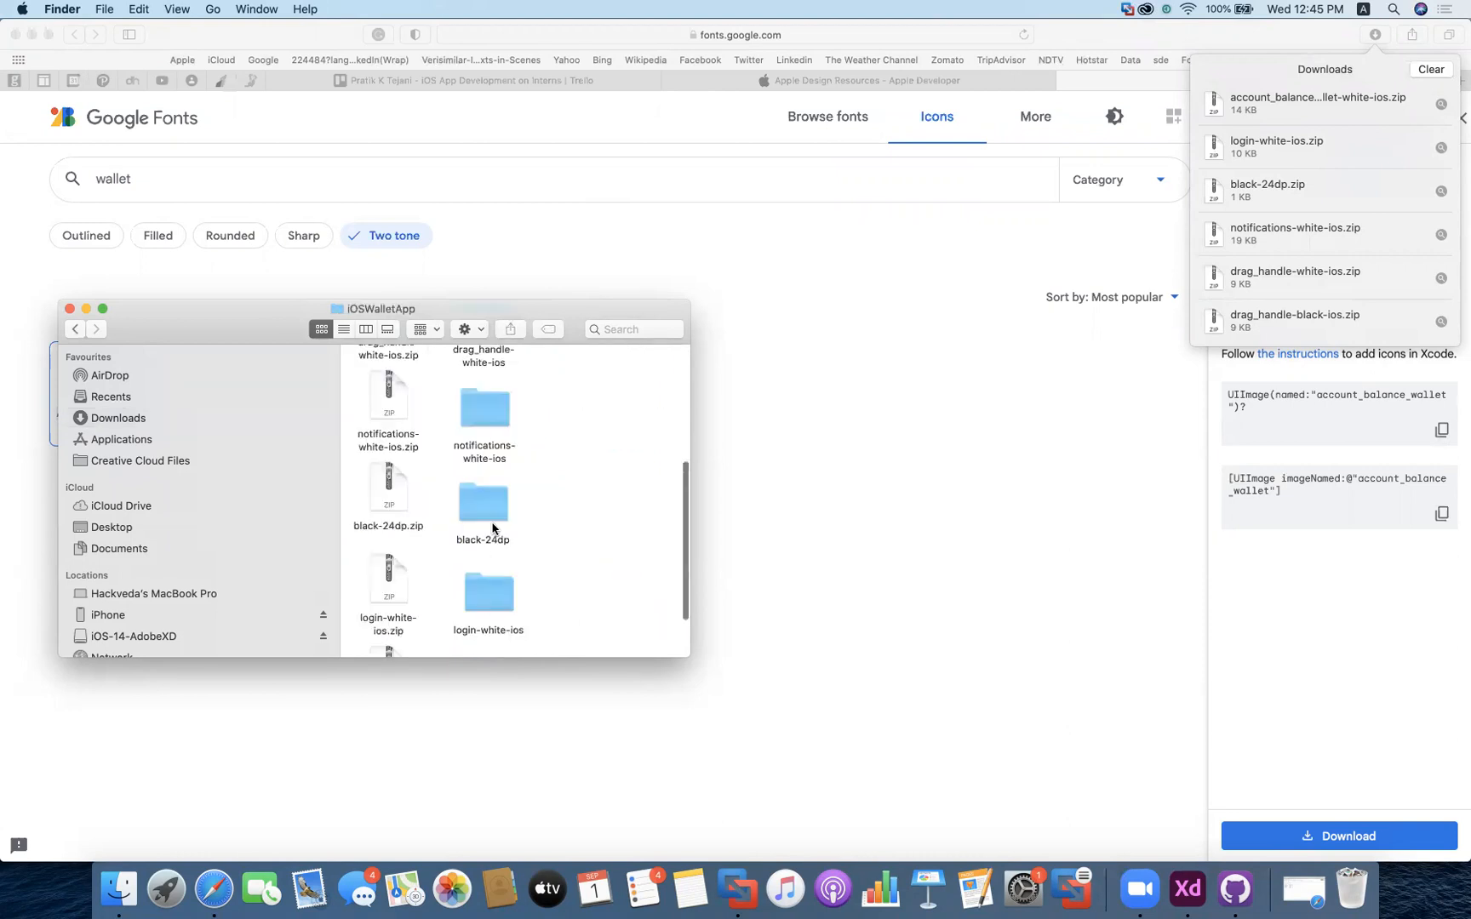
double_click(388, 596)
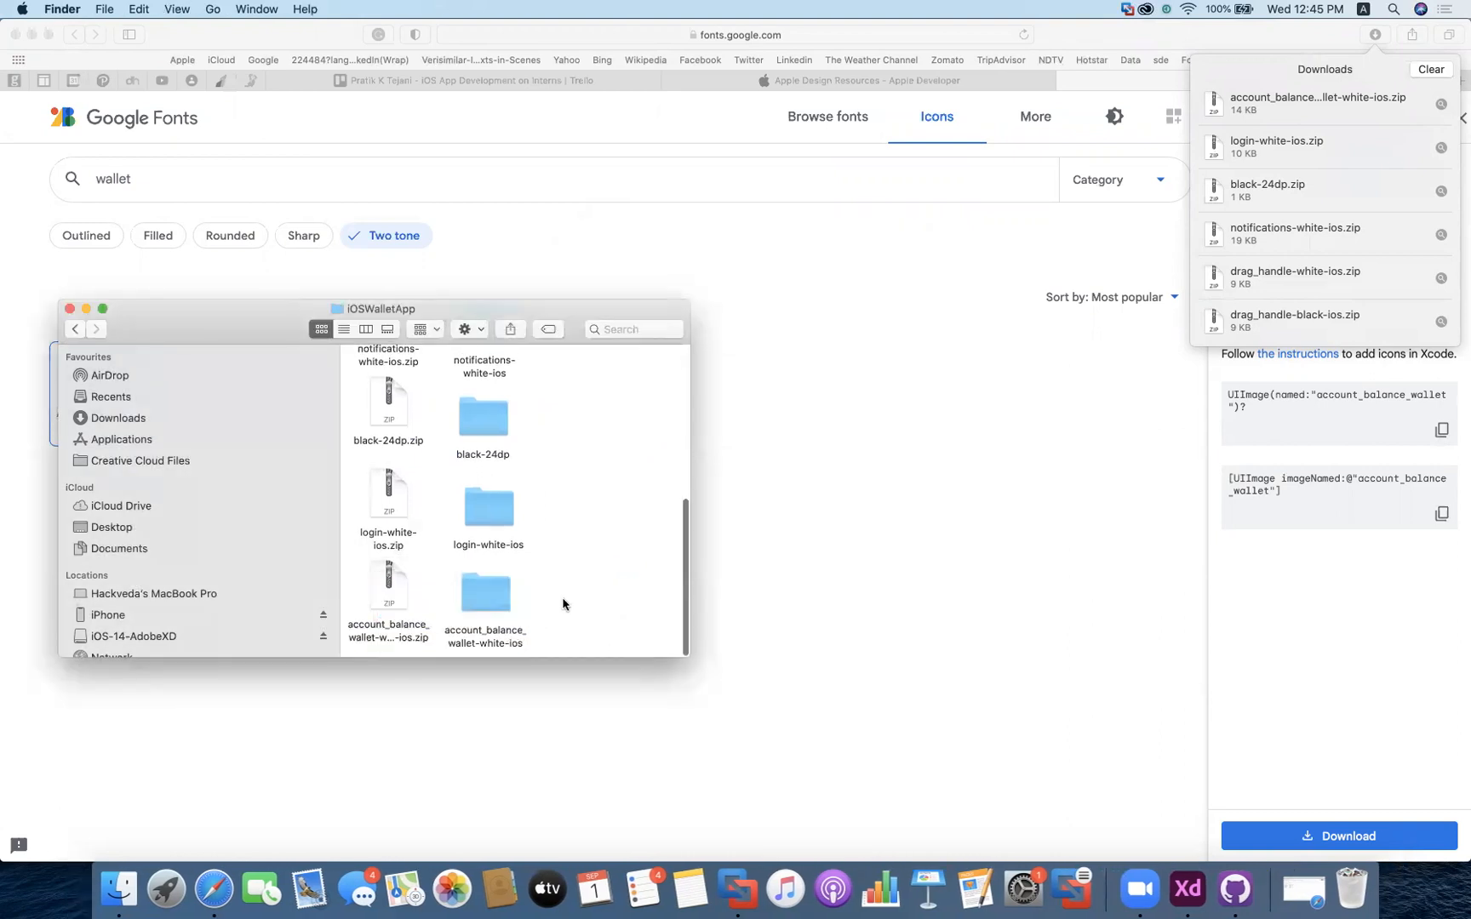
double_click(492, 596)
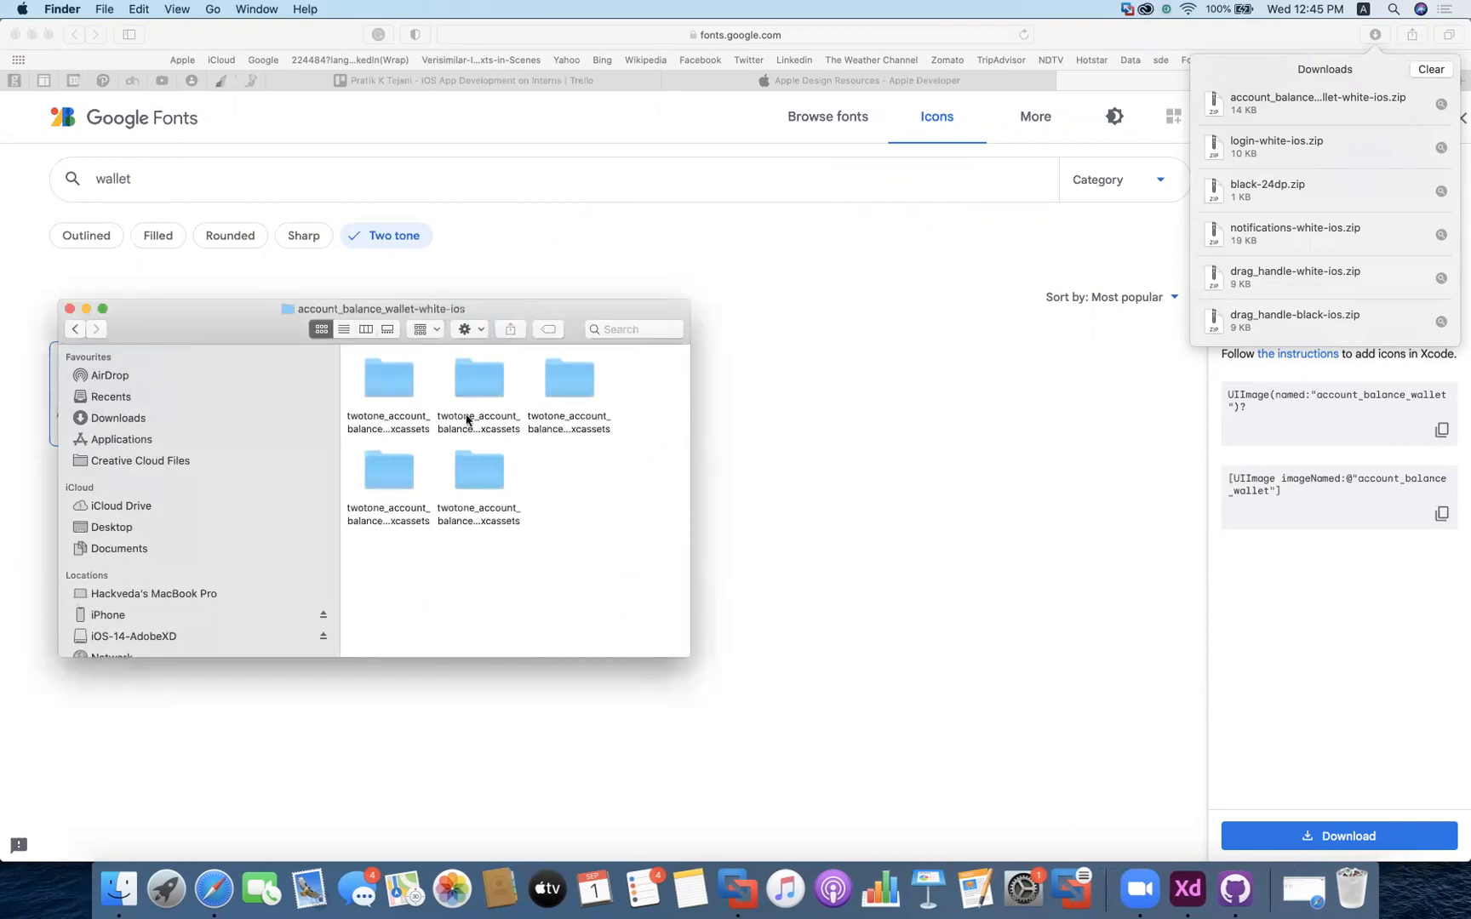
double_click(388, 382)
double_click(377, 376)
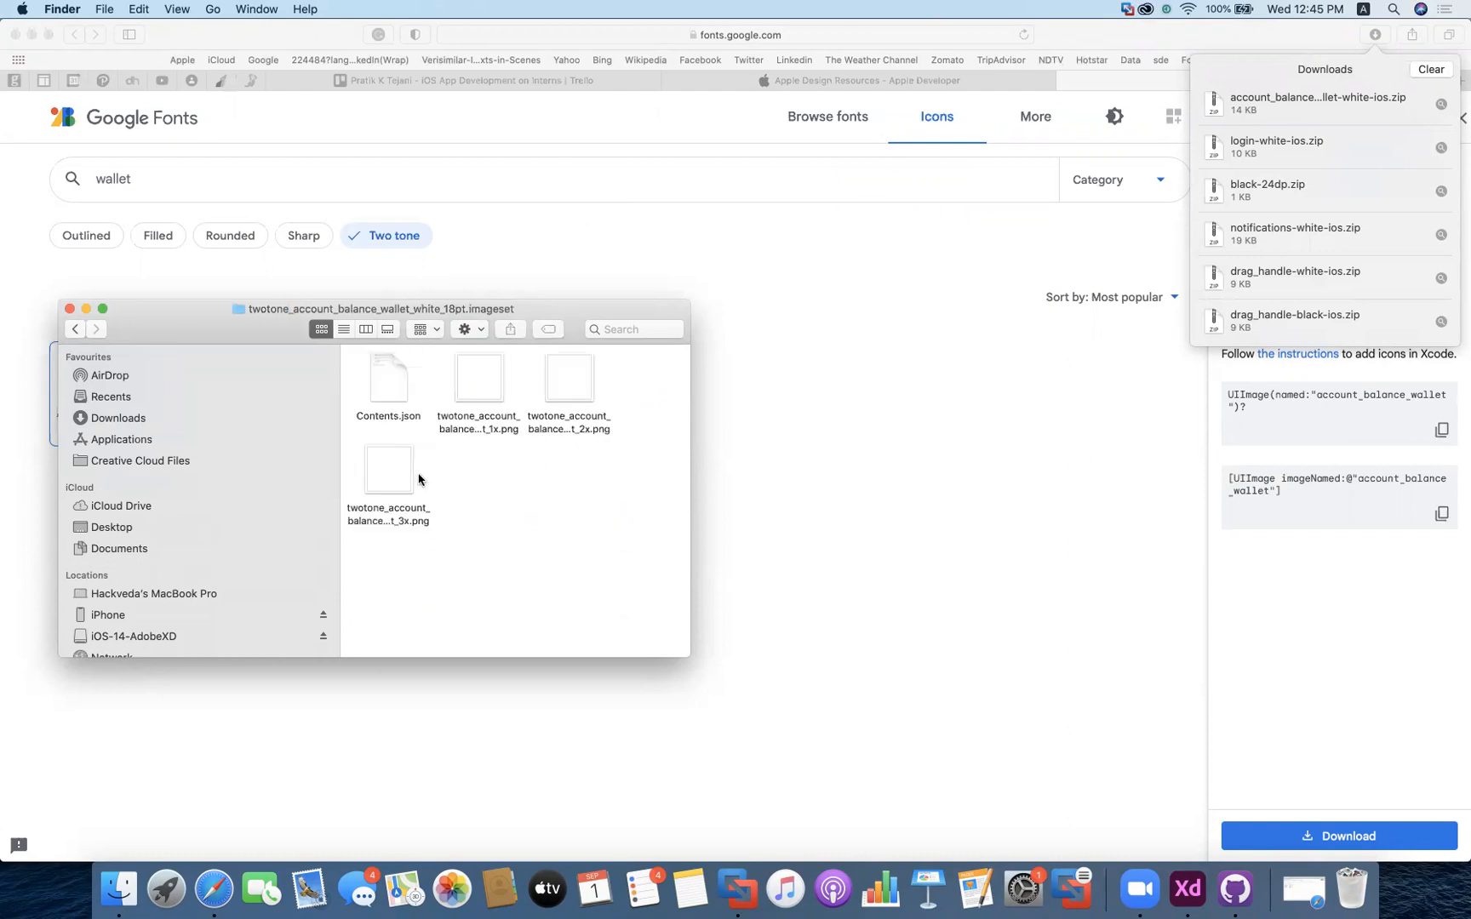
Copy the twotone_account_balance_wallet_white_18pt_2x.png image file
left_click(389, 474)
left_click(559, 380)
right_click(555, 375)
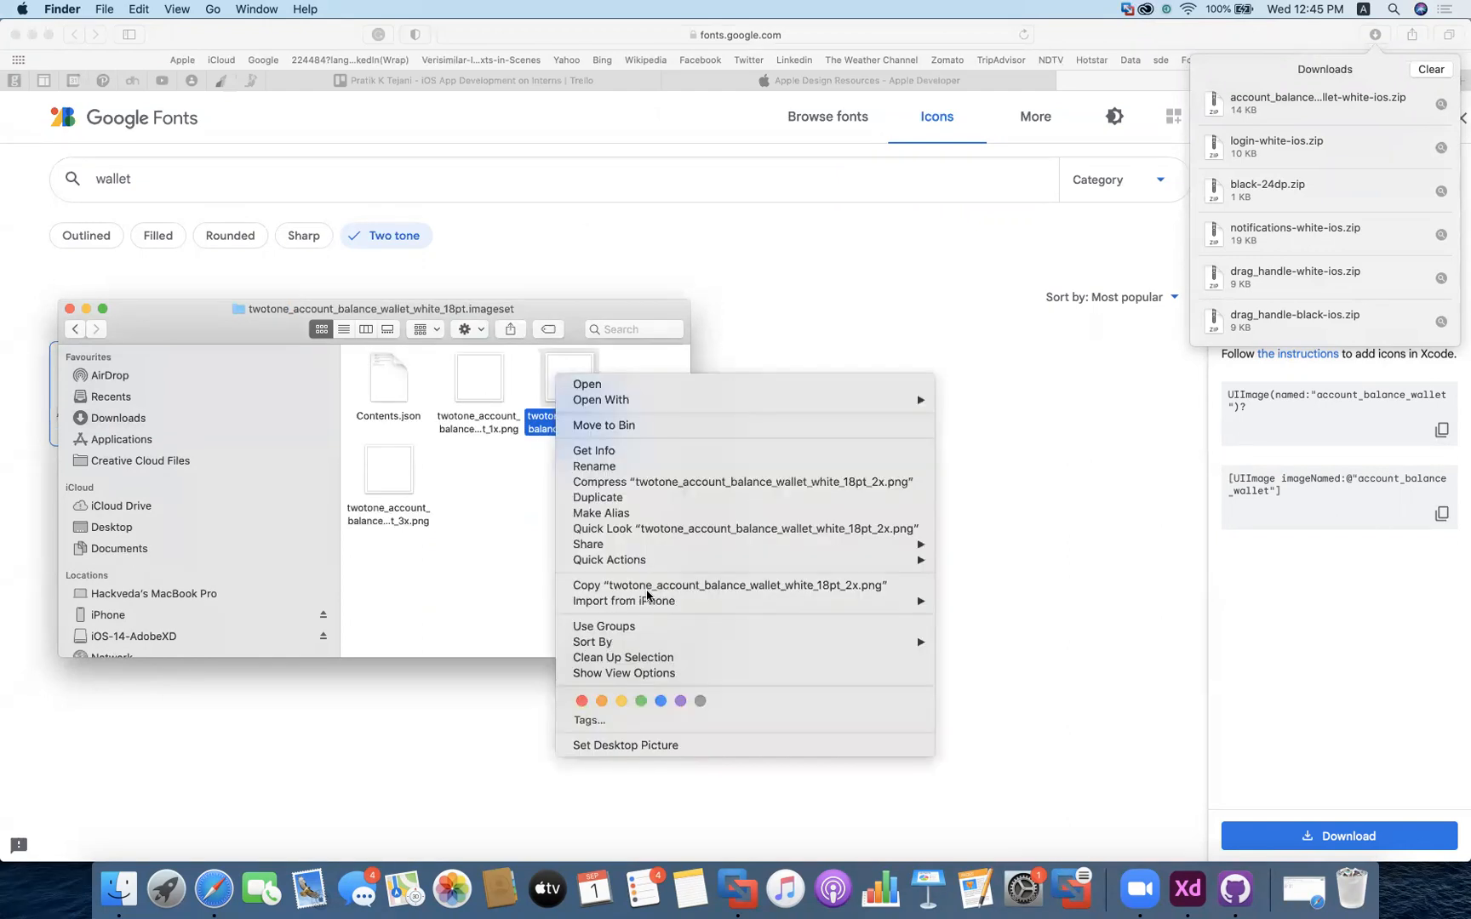
left_click(545, 582)
Switch to Adobe XD, paste the copied wallet icon and place it in the btnPayBill group above the Pay Bill text
key("ctrl+Up")
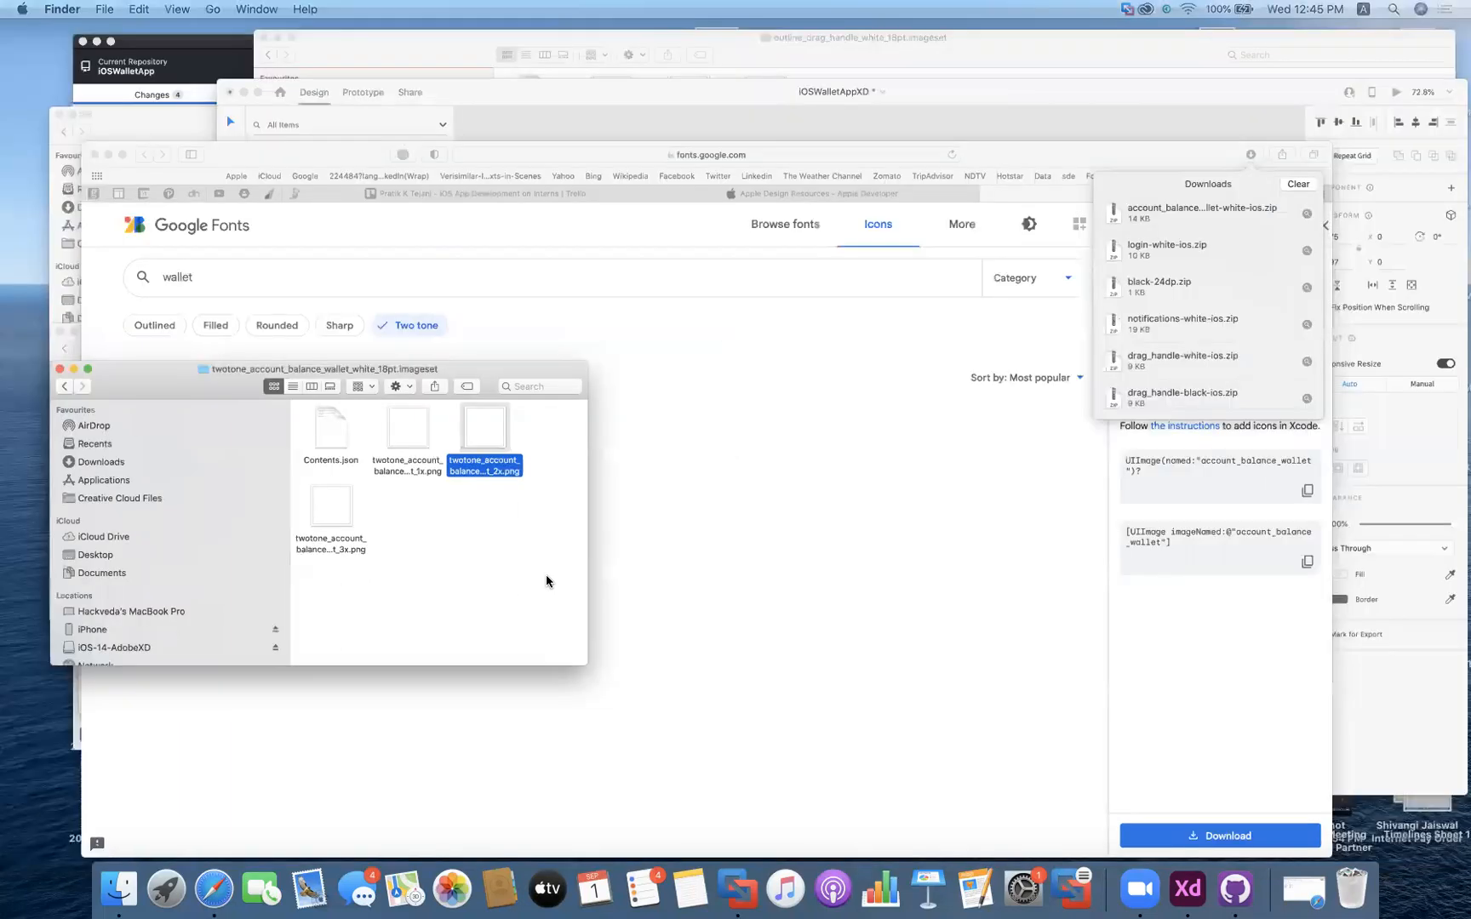
left_click(988, 472)
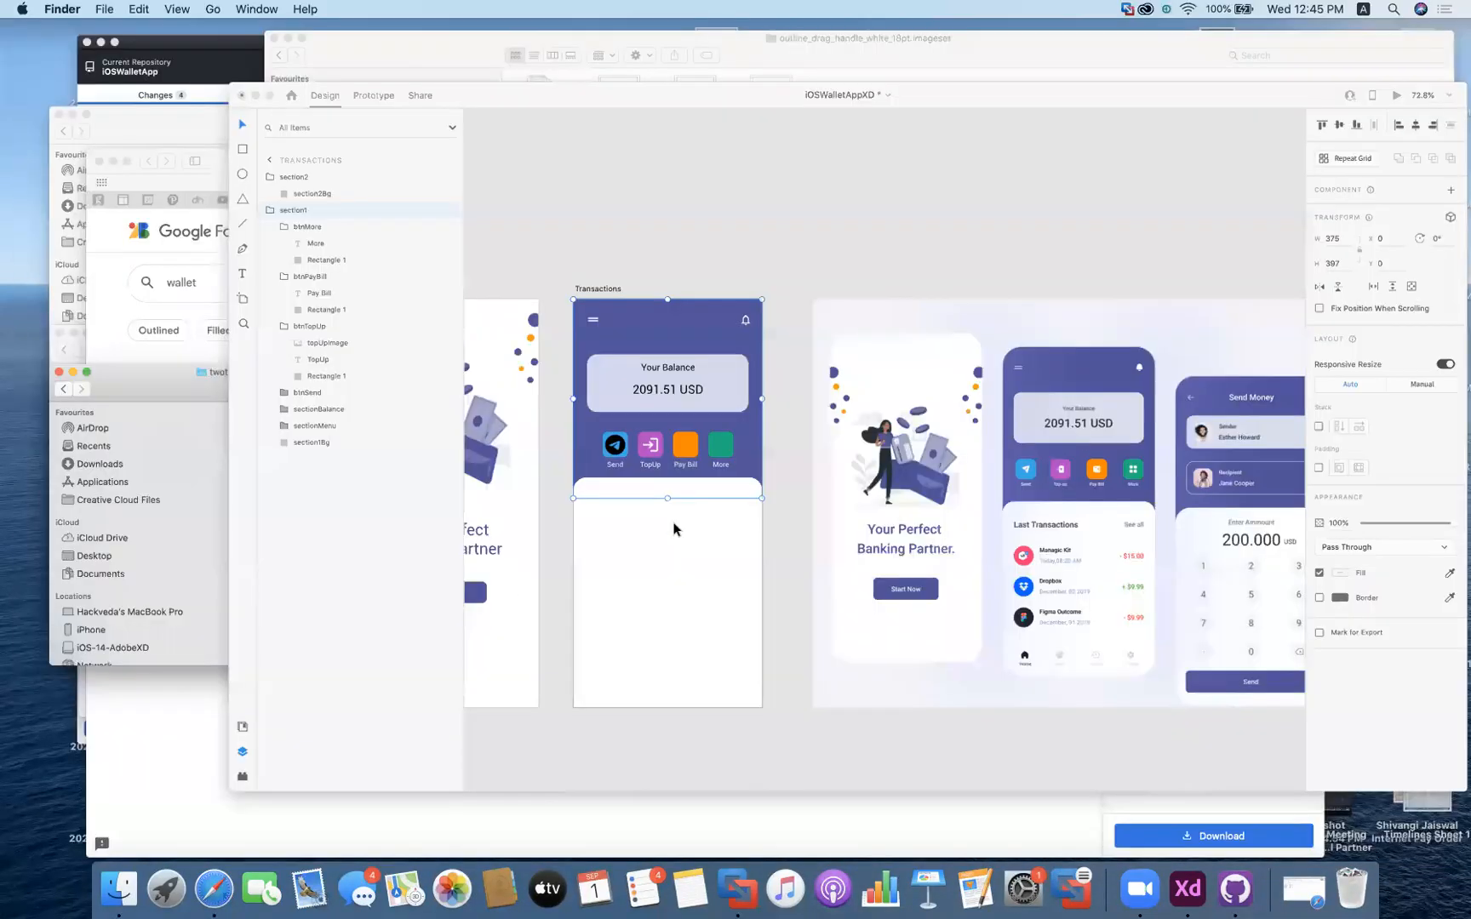
left_click(544, 458)
right_click(113, 249)
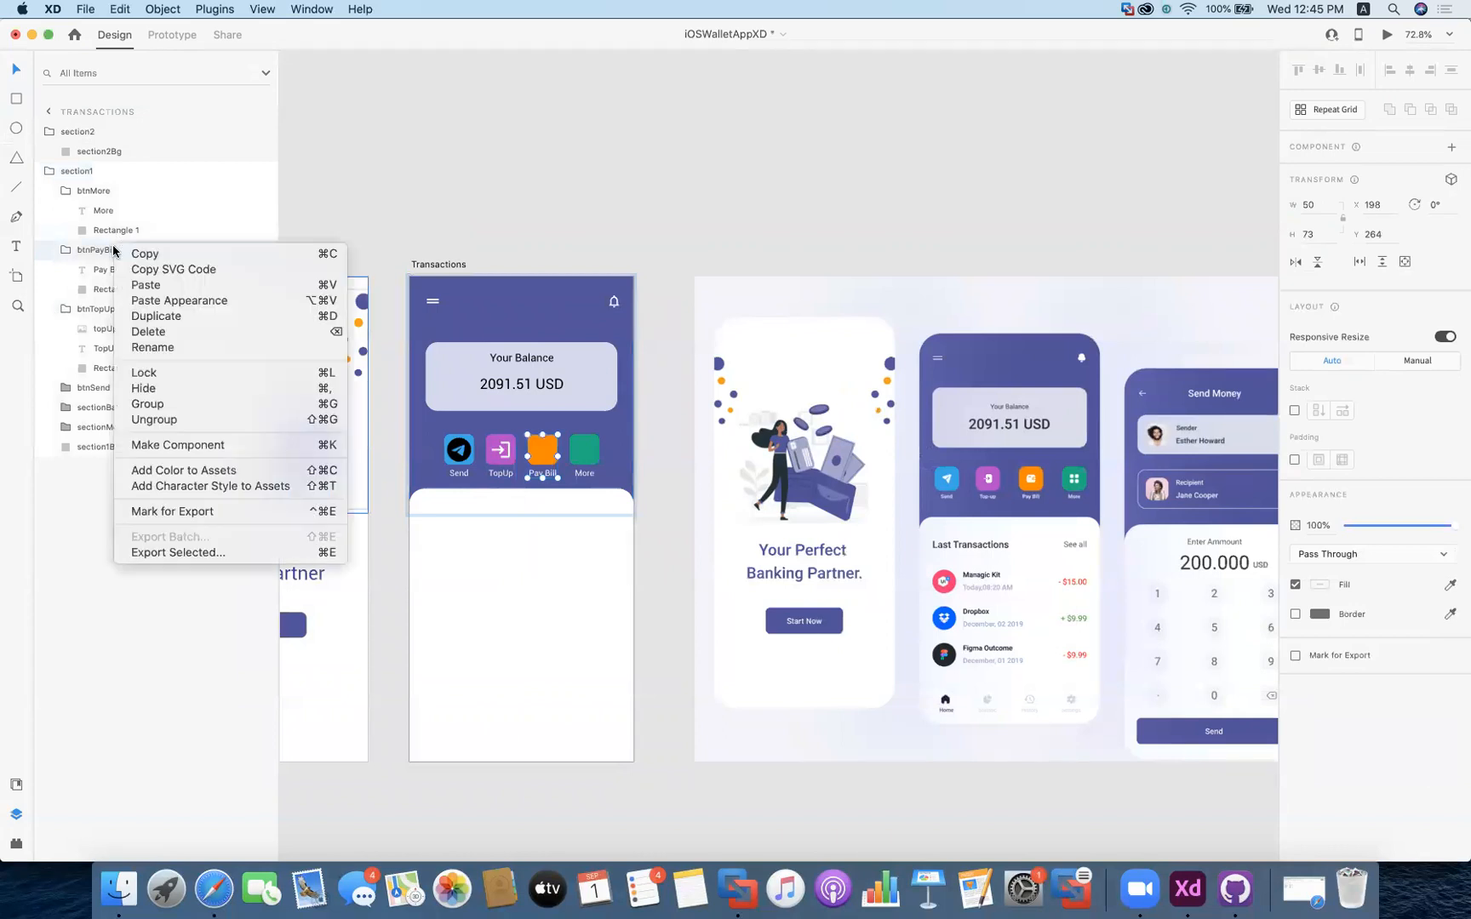
left_click(144, 256)
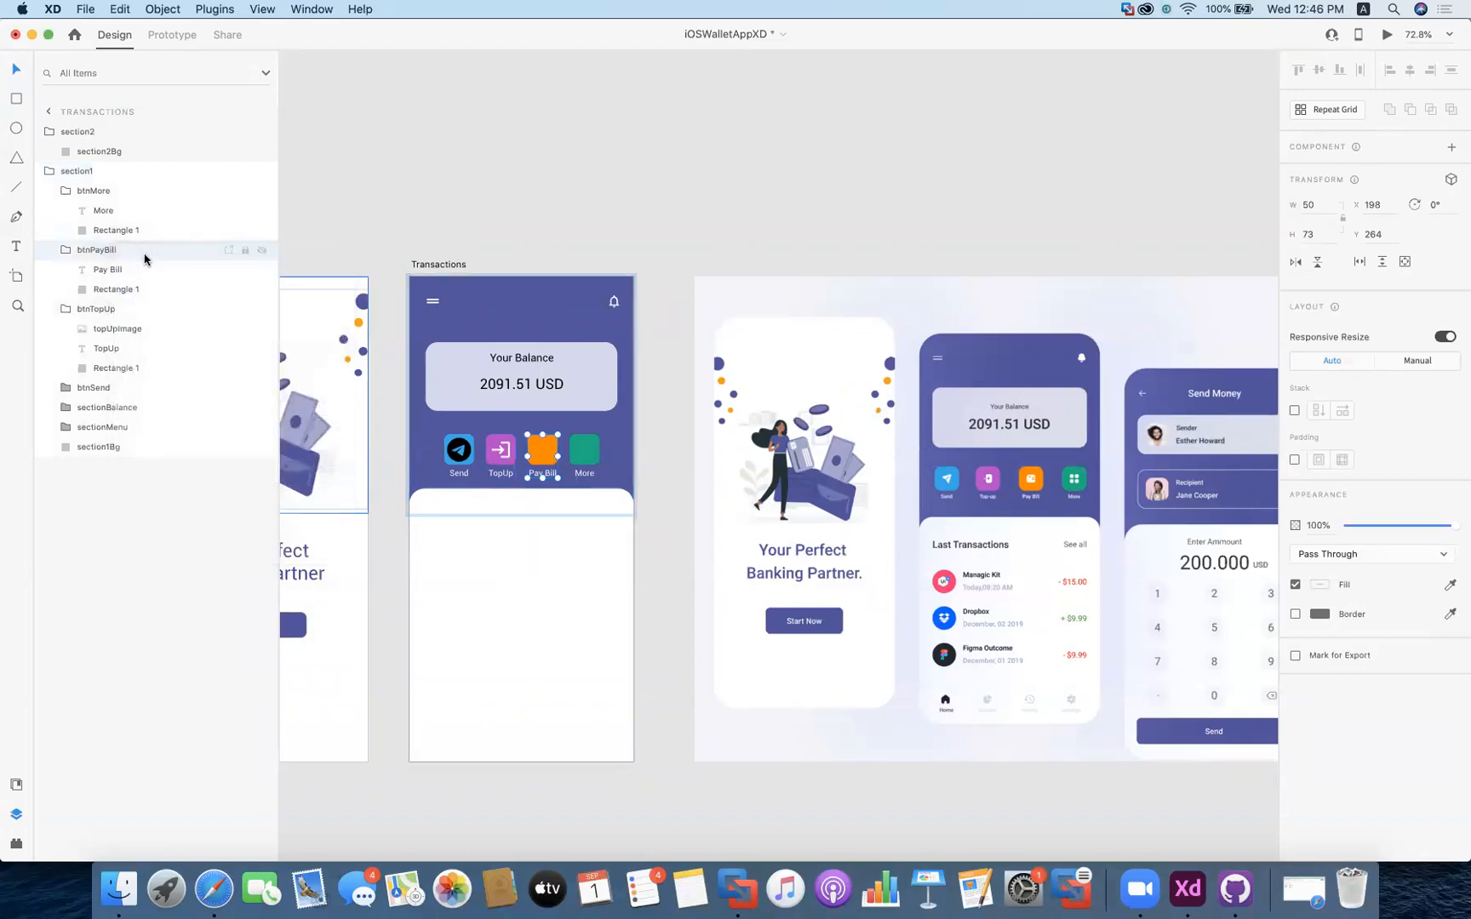
left_click_drag(136, 192, 138, 280)
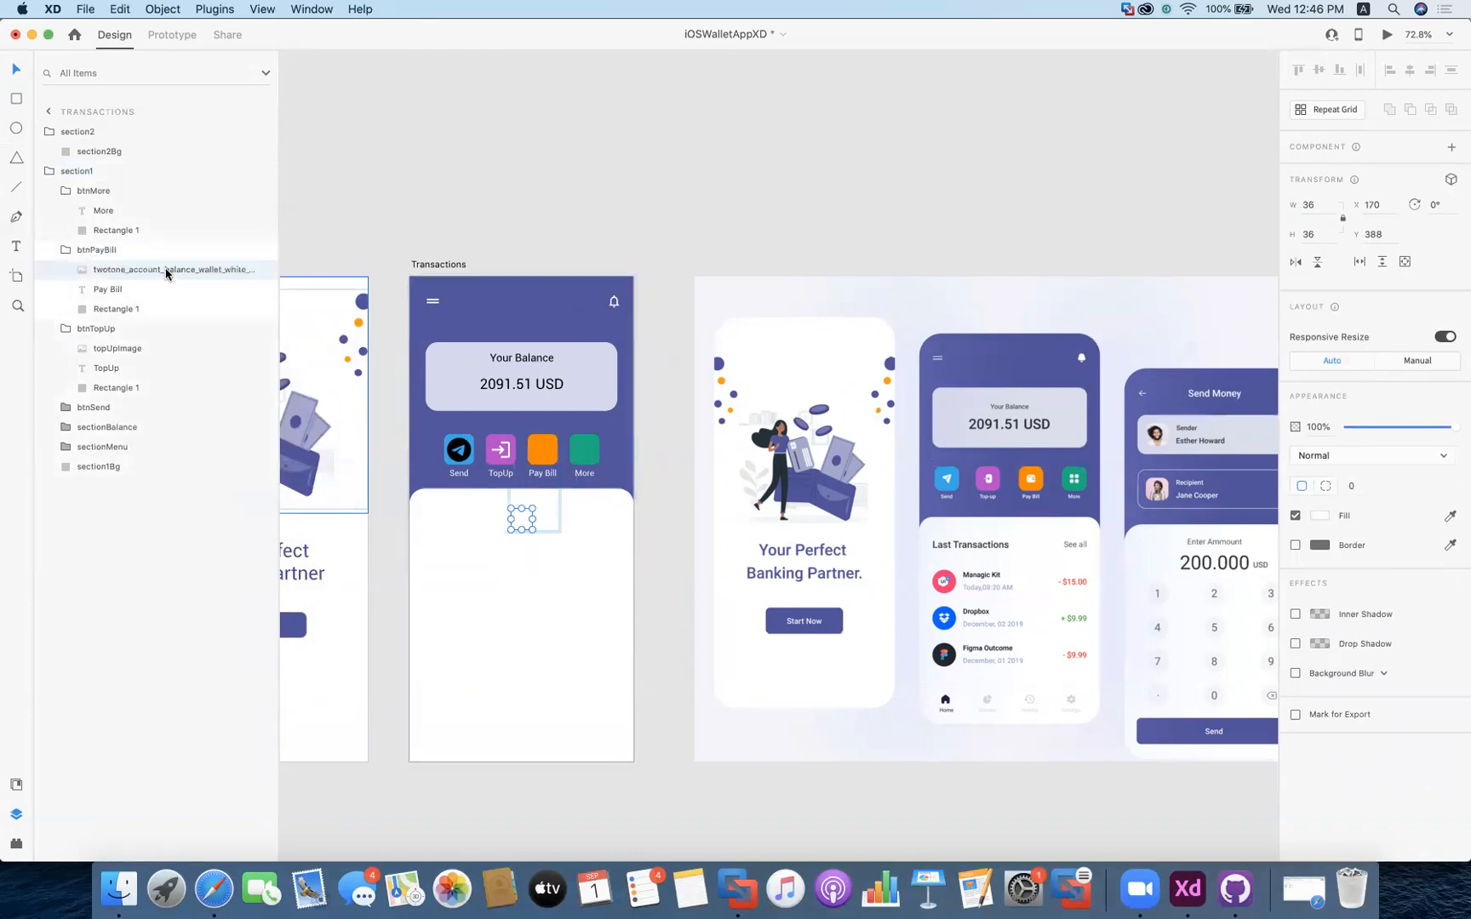
Rename the wallet icon layer in the btnPayBill group as payBillImage
right_click(167, 273)
left_click(202, 373)
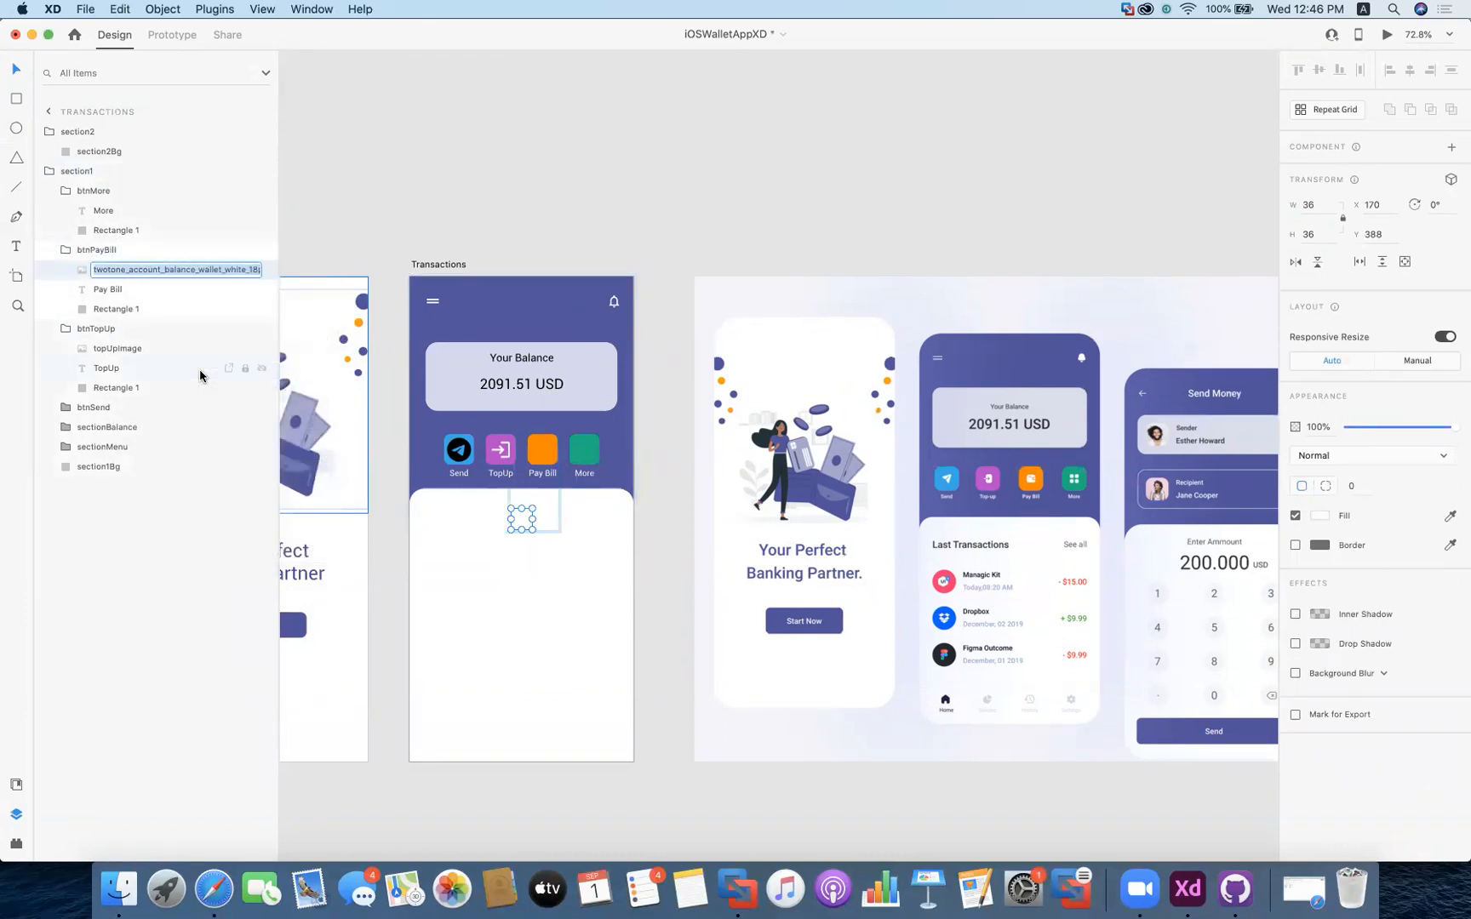
type("payBillImage")
key("Return")
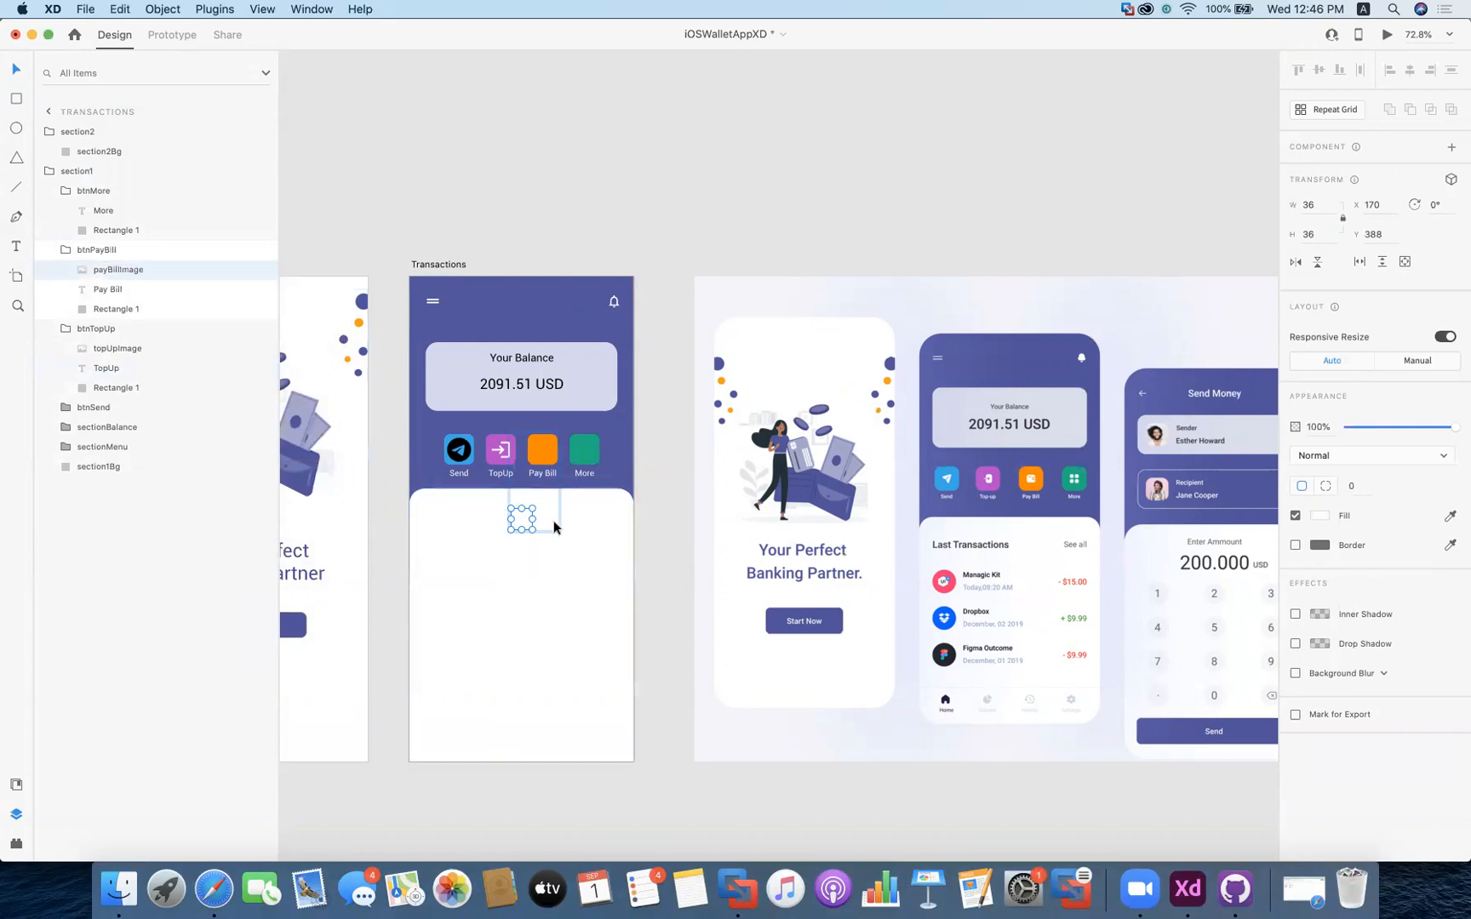
Nudge the wallet icon onto the orange square of the Pay Bill button, at X 205 and Y 272
left_click_drag(525, 518, 525, 512)
key("shift+Up")
key("Up")
key("Up")
key("Up")
key("Up")
key("Up")
key("Up")
key("Up")
key("Up")
key("Up")
key("Up")
key("Up")
key("Up")
key("Up")
key("Up")
key("Up")
key("Up")
key("Up")
key("Up")
key("Up")
key("Up")
key("Up")
key("Up")
key("Up")
key("Up")
key("Up")
key("Up")
key("Up")
key("Up")
key("Up")
key("Up")
key("Up")
key("Up")
key("Up")
key("Up")
key("Right")
key("Right")
key("Right")
key("Right")
key("Right")
key("Right")
key("Right")
key("Right")
key("Right")
key("Right")
key("Right")
key("Right")
key("Right")
key("Right")
key("Right")
key("Right")
key("Right")
key("Right")
key("Right")
key("Right")
key("Right")
key("Right")
key("Right")
key("Right")
key("Right")
key("Right")
key("Right")
key("Right")
key("Right")
key("Up")
key("Right")
left_click(652, 554)
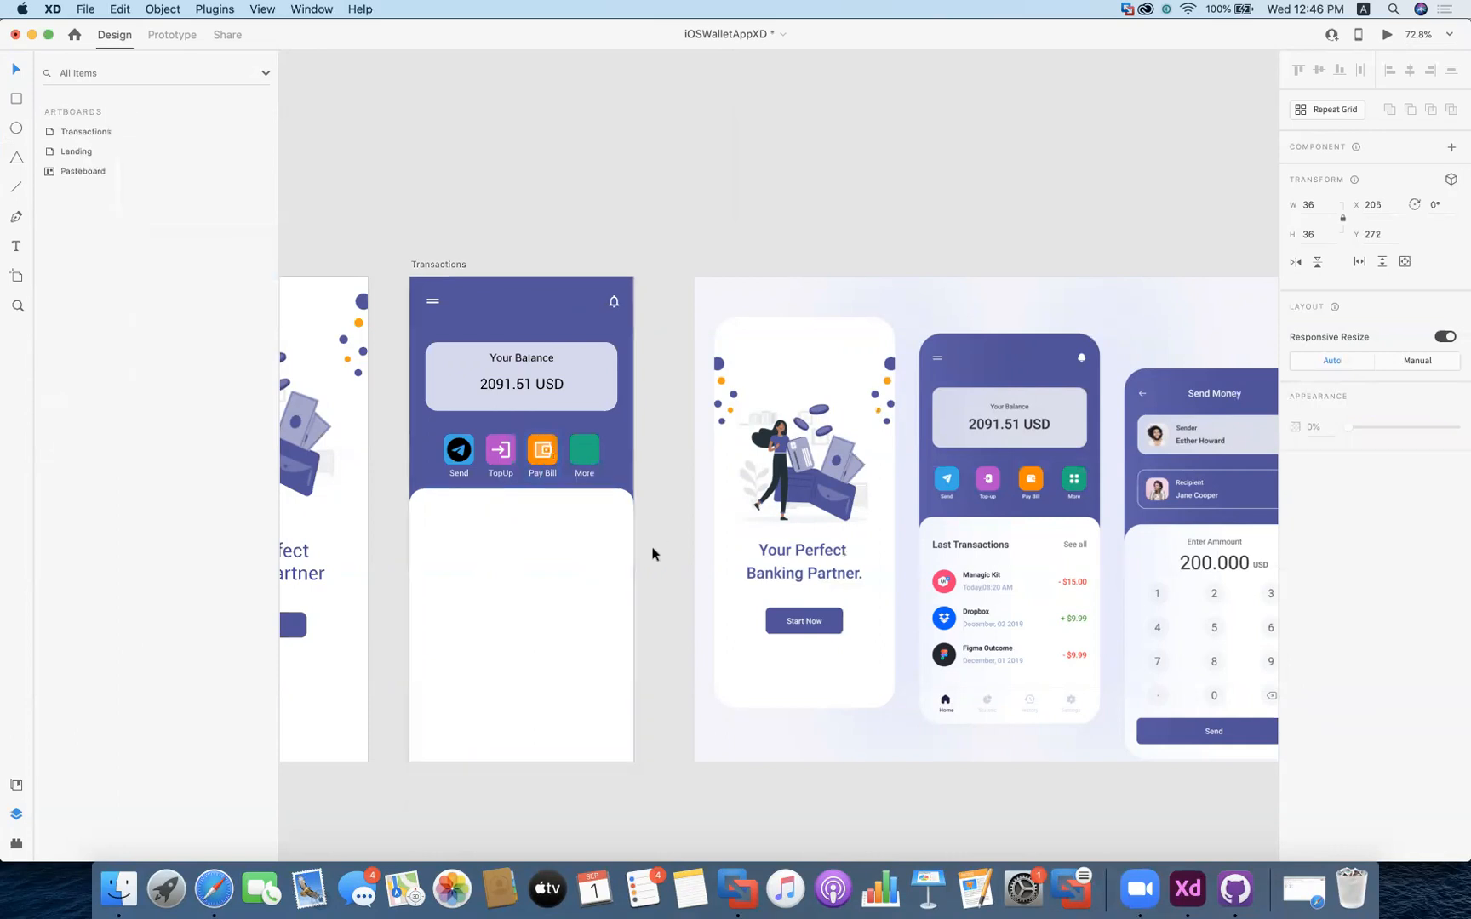
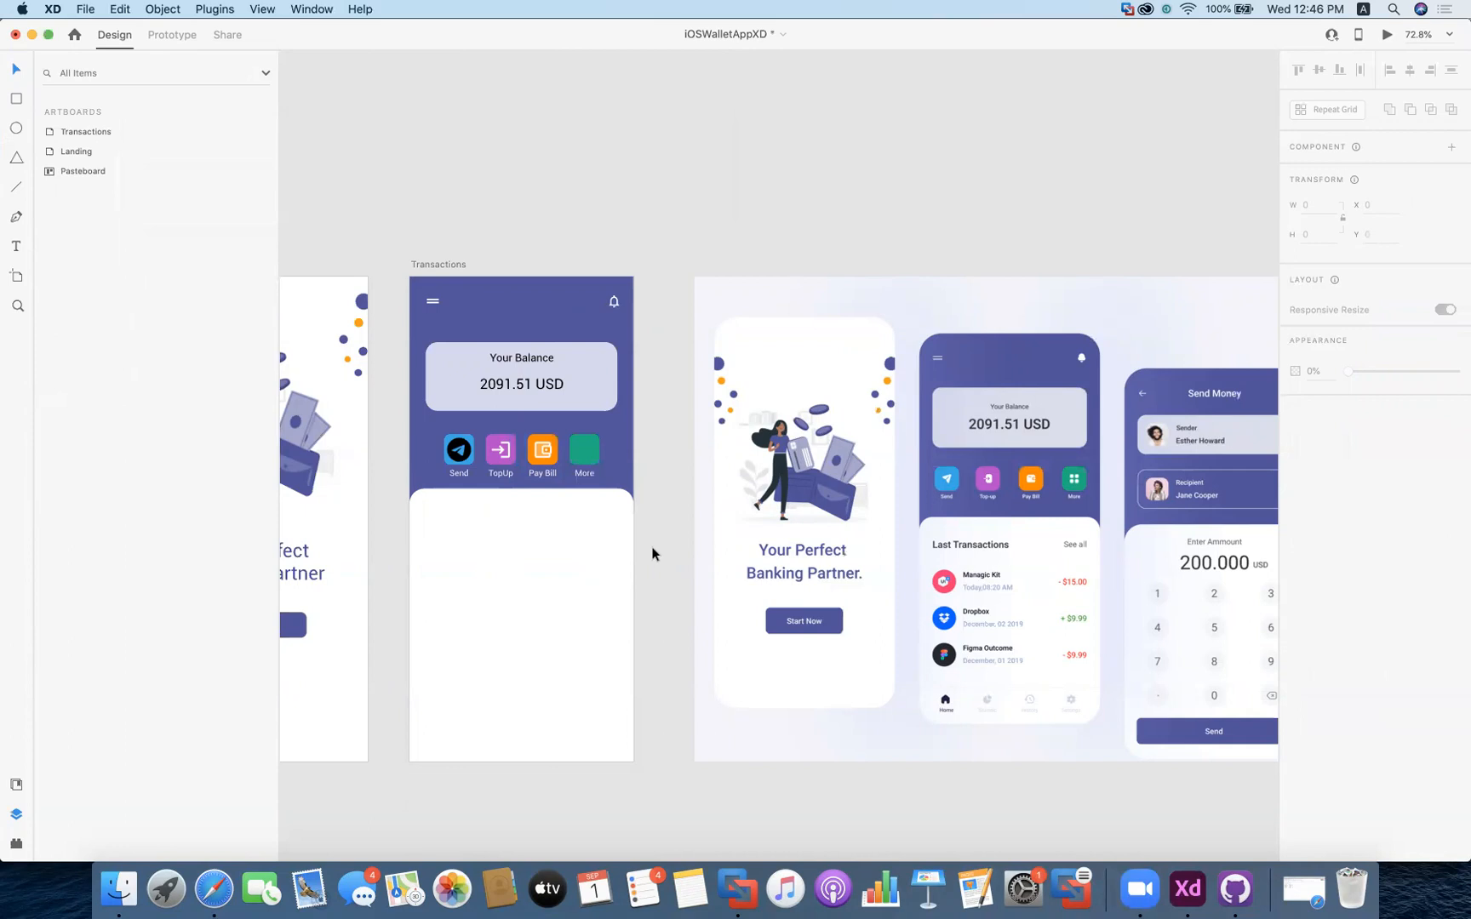
Switch to Google Fonts in Safari and search the icons for menu to find one for the More button
left_click(594, 452)
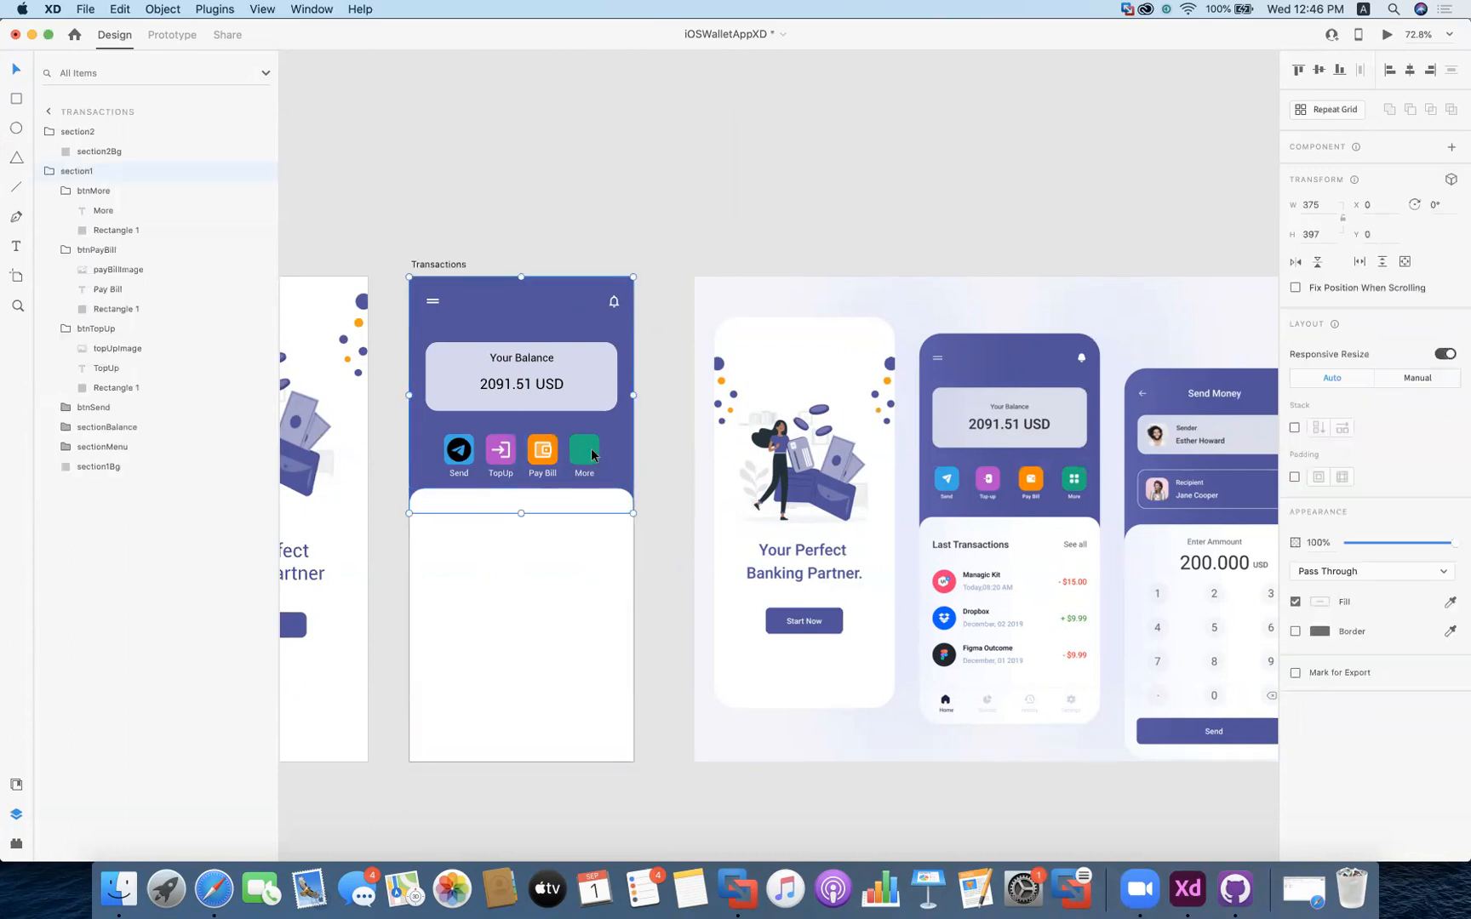
key("ctrl+Up")
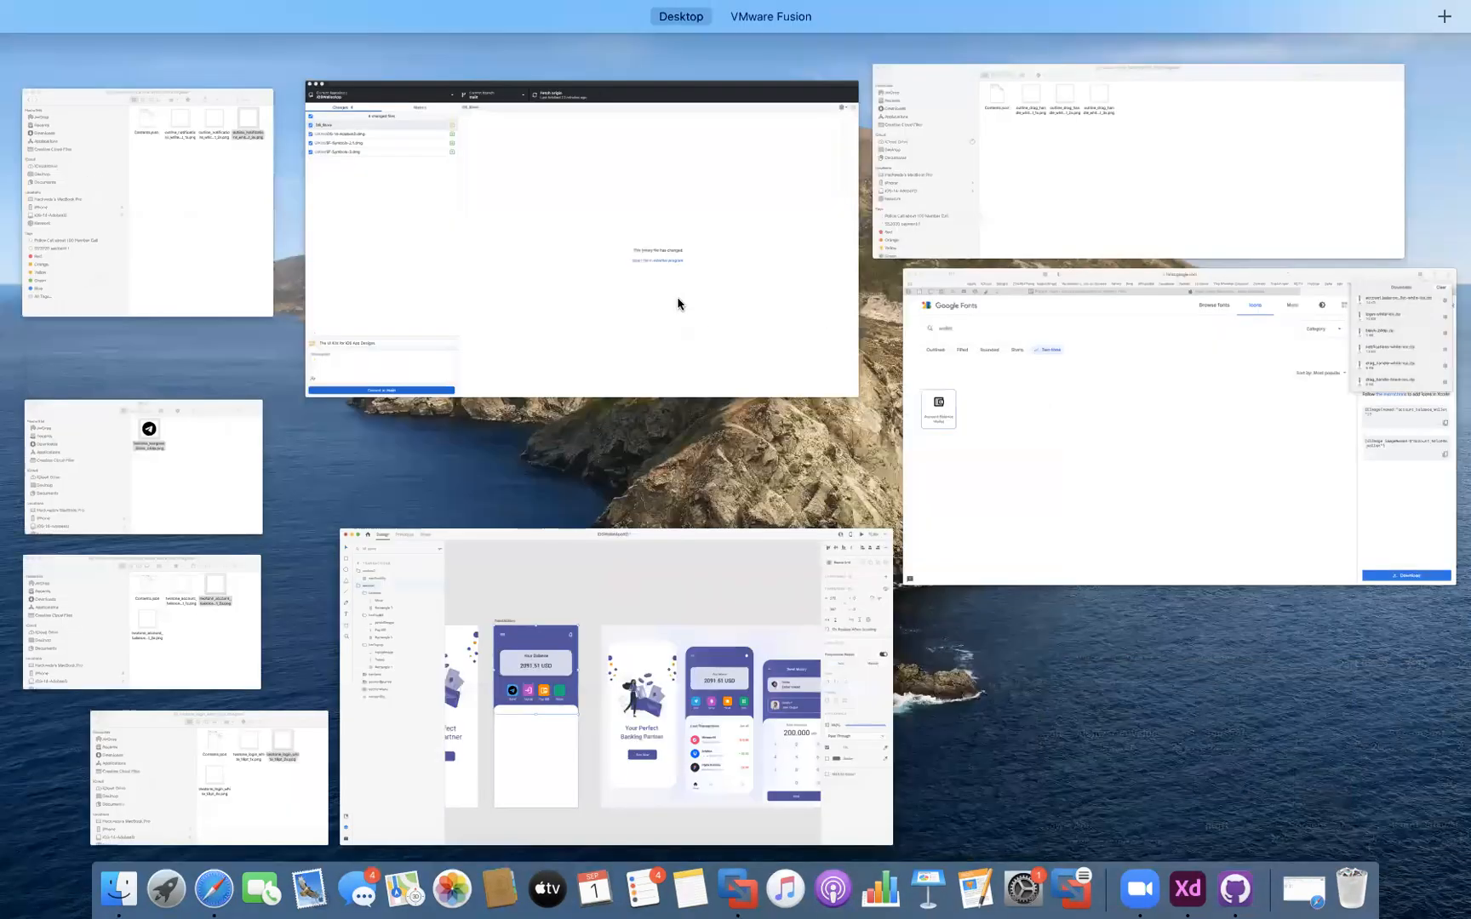
left_click(1008, 368)
left_click(243, 182)
key("super+a")
type("menu")
key("Return")
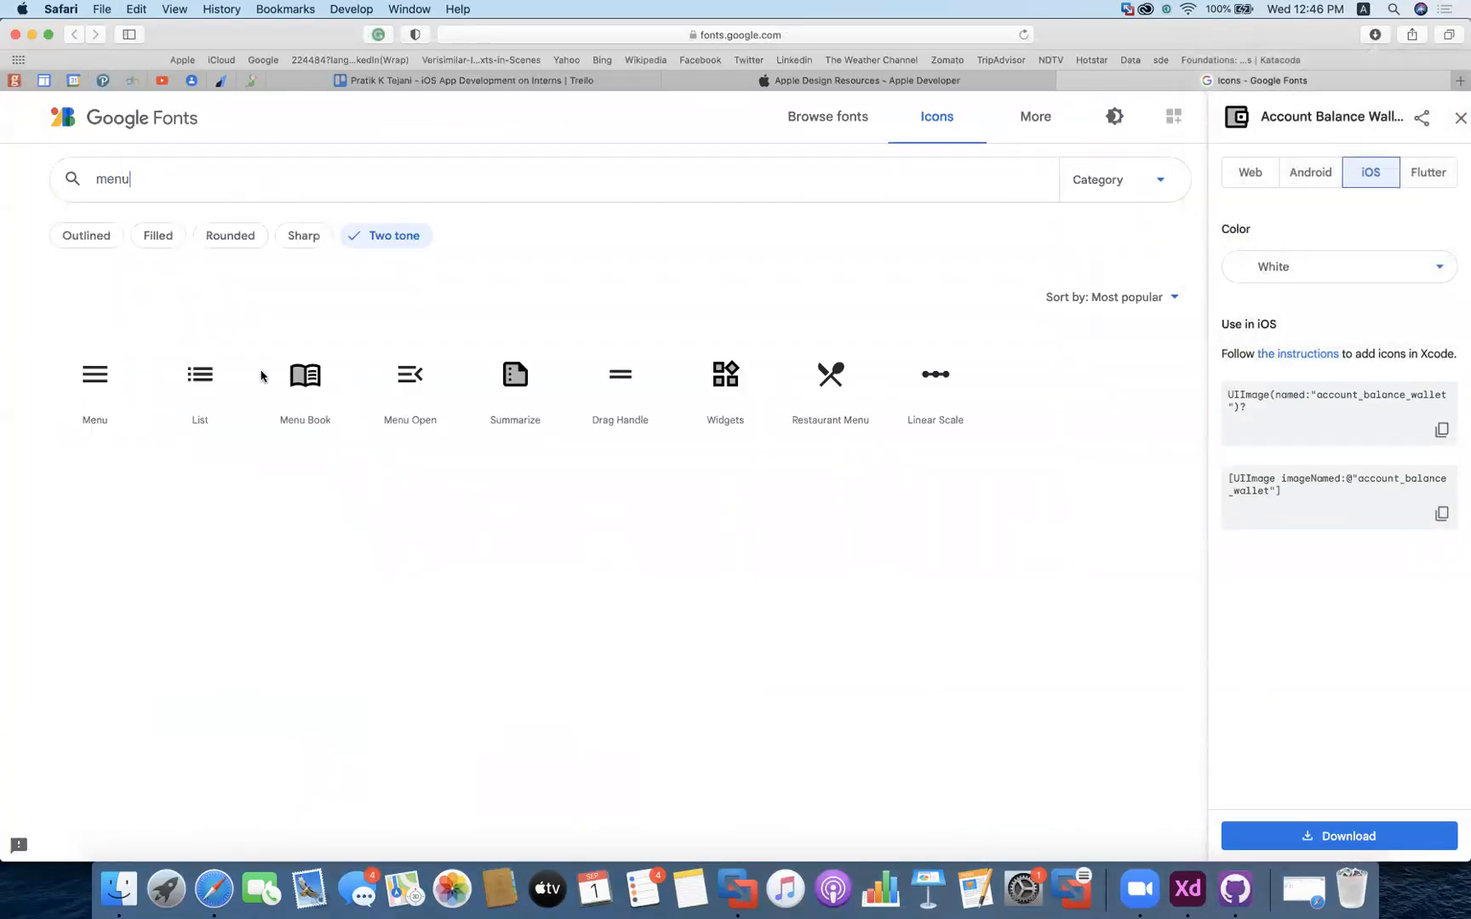
Search the Google Fonts icons for window to find a grid-style icon
left_click(208, 184)
key("super+a")
type("window")
key("Return")
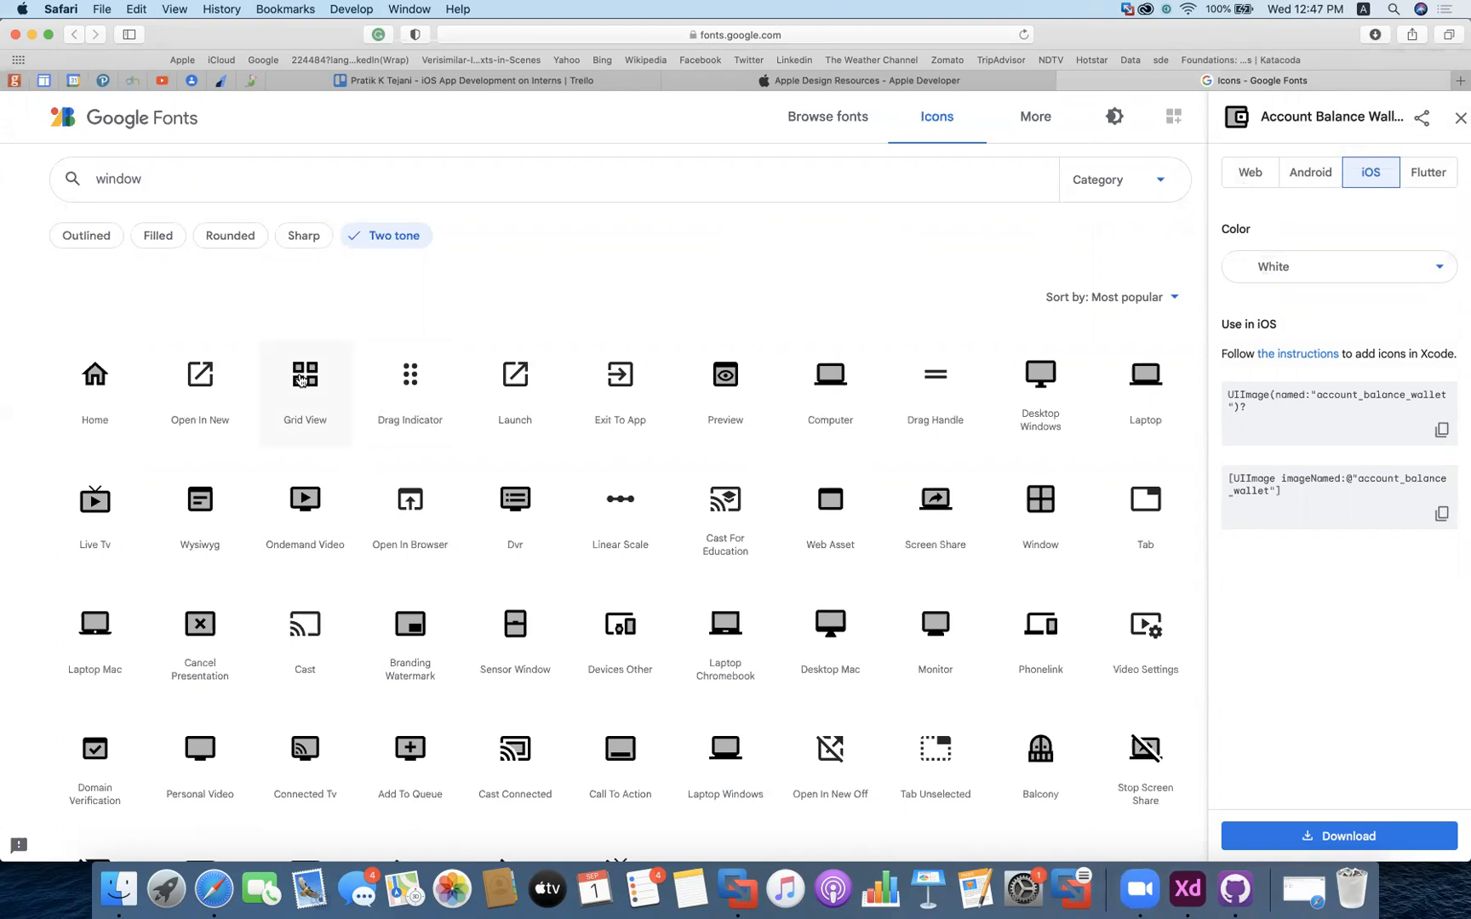
Search the Google Fonts icons for more to compare candidates for the More button
key("super+a")
type("more")
key("Return")
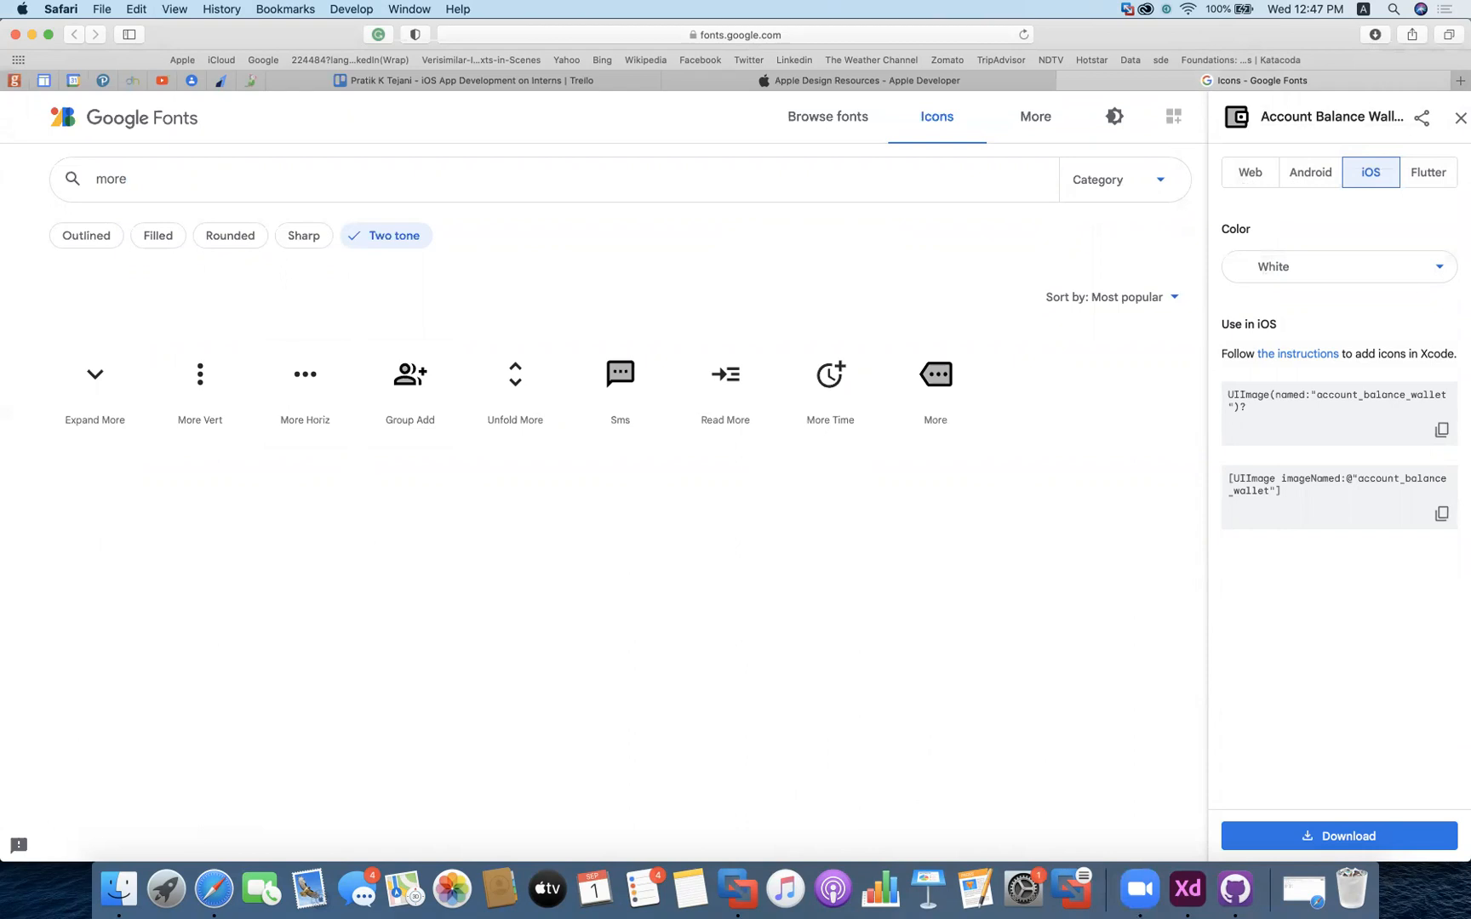
Search the icons for window again and return to the start of the results
key("super+a")
key("BackSpace")
type("window")
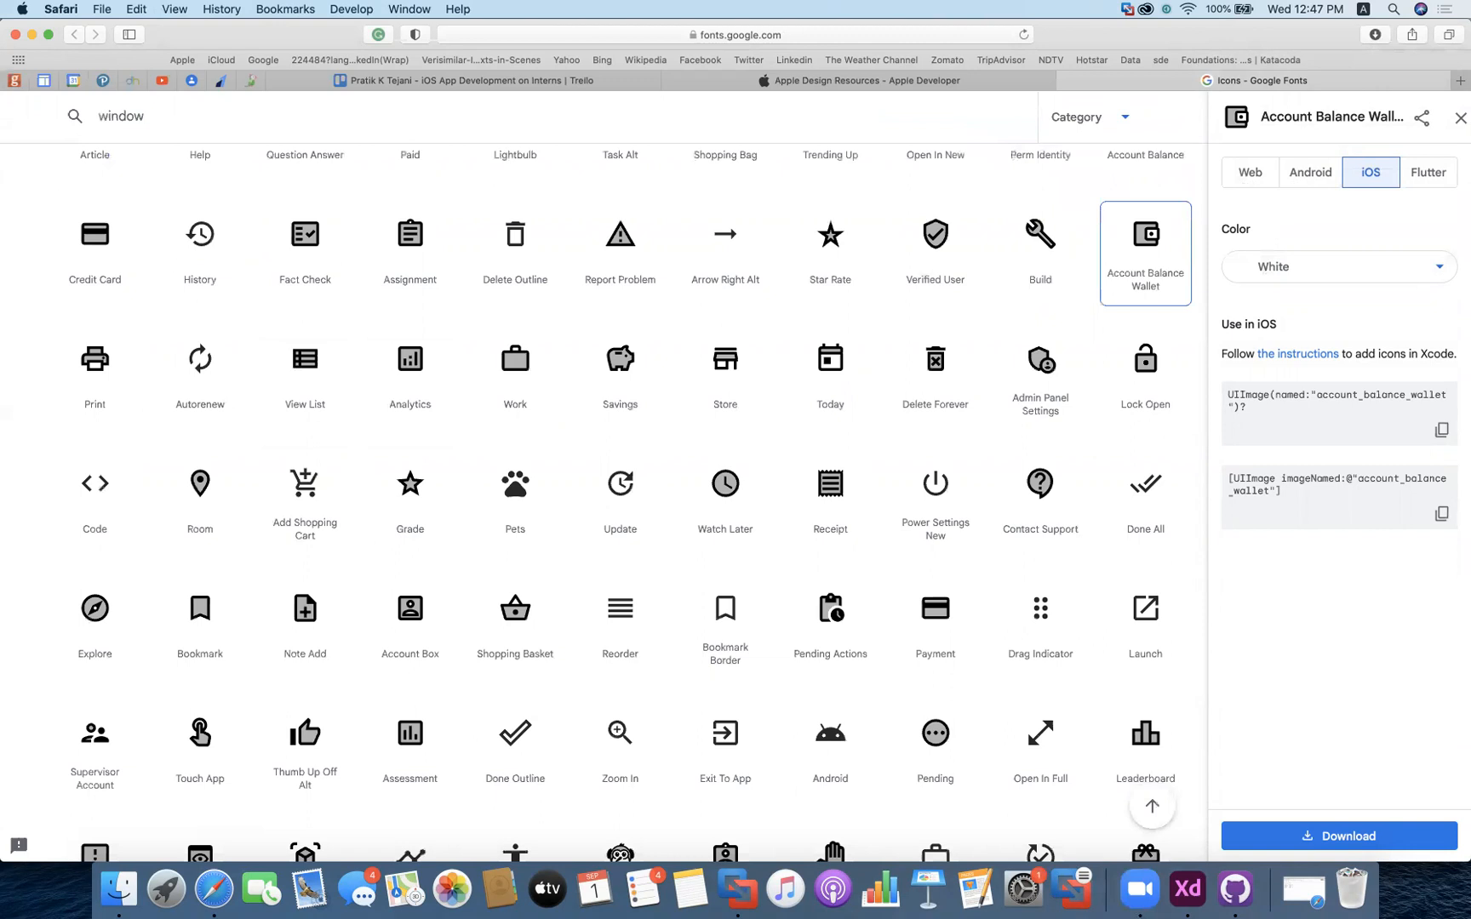
key("Return")
scroll(281, 321, "up", 10)
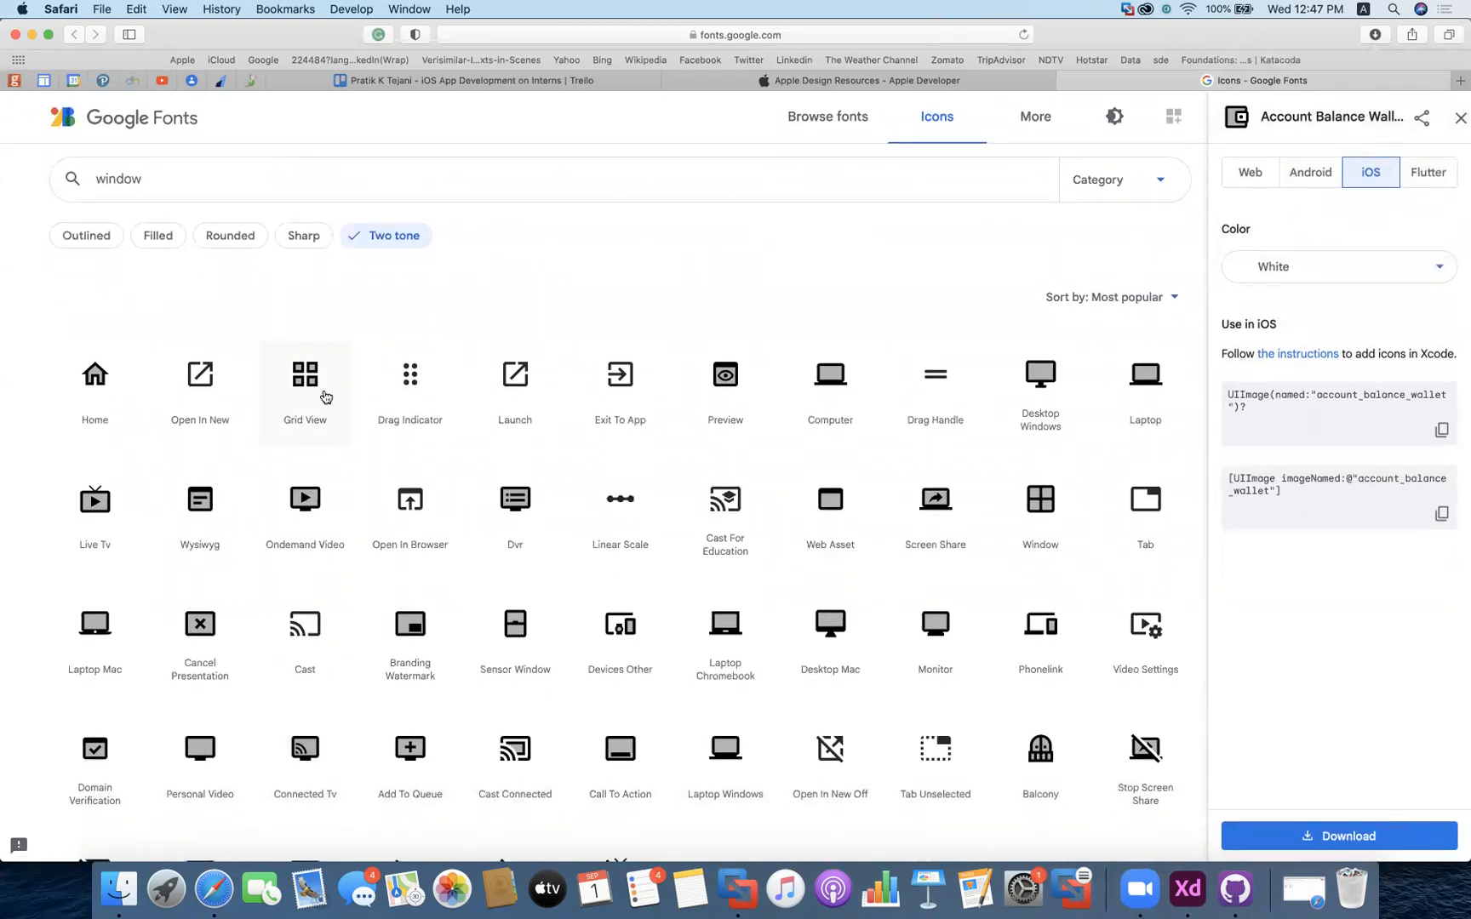
Download the two-tone Window icon for iOS in White and reveal the zip file in Finder
left_click(1039, 507)
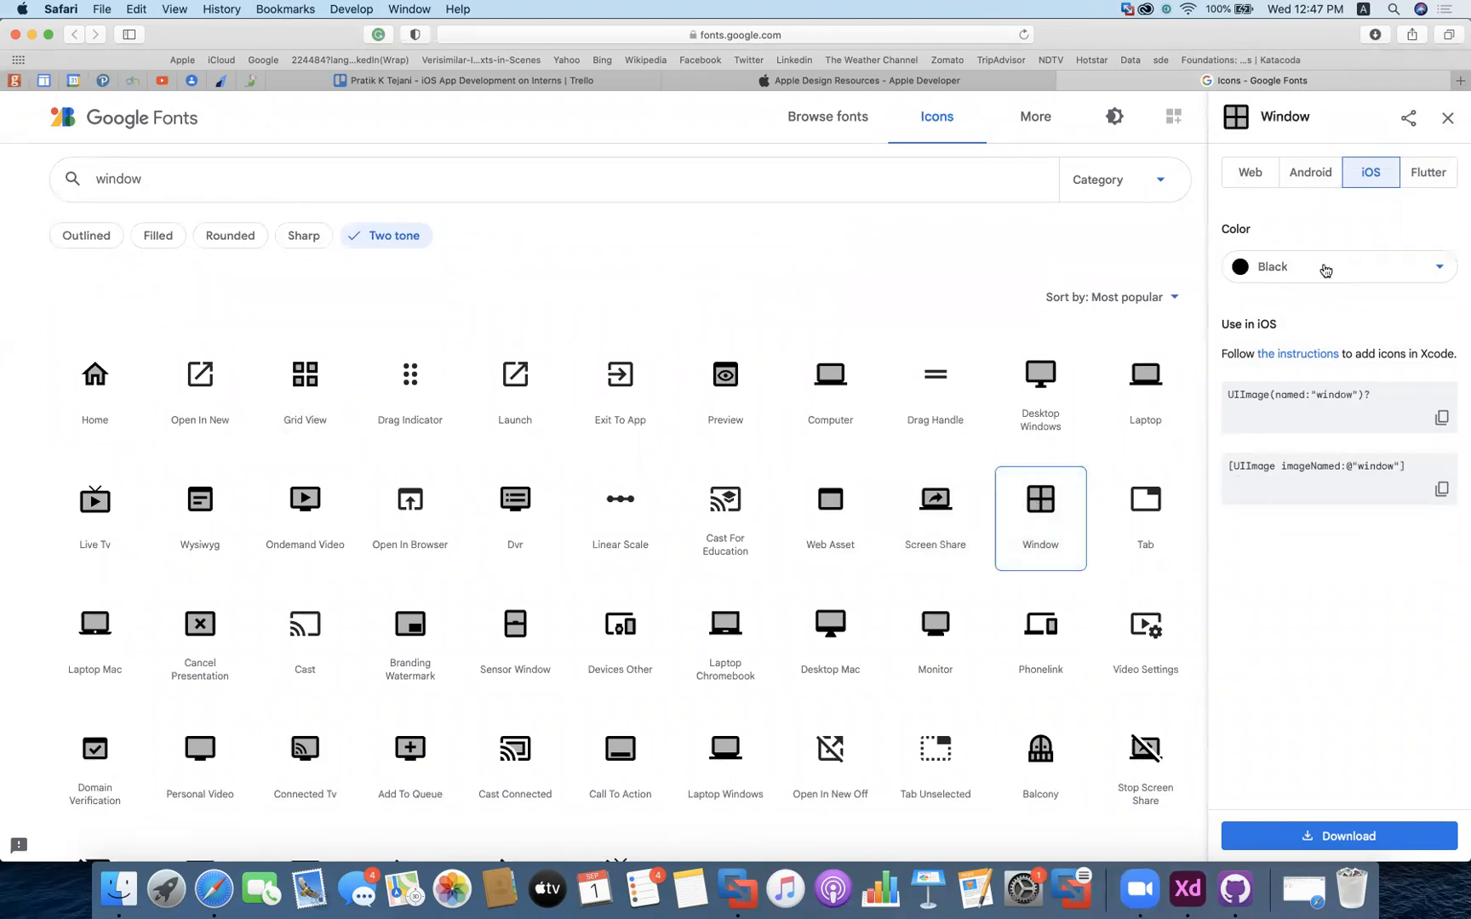
left_click(1322, 269)
left_click(1297, 340)
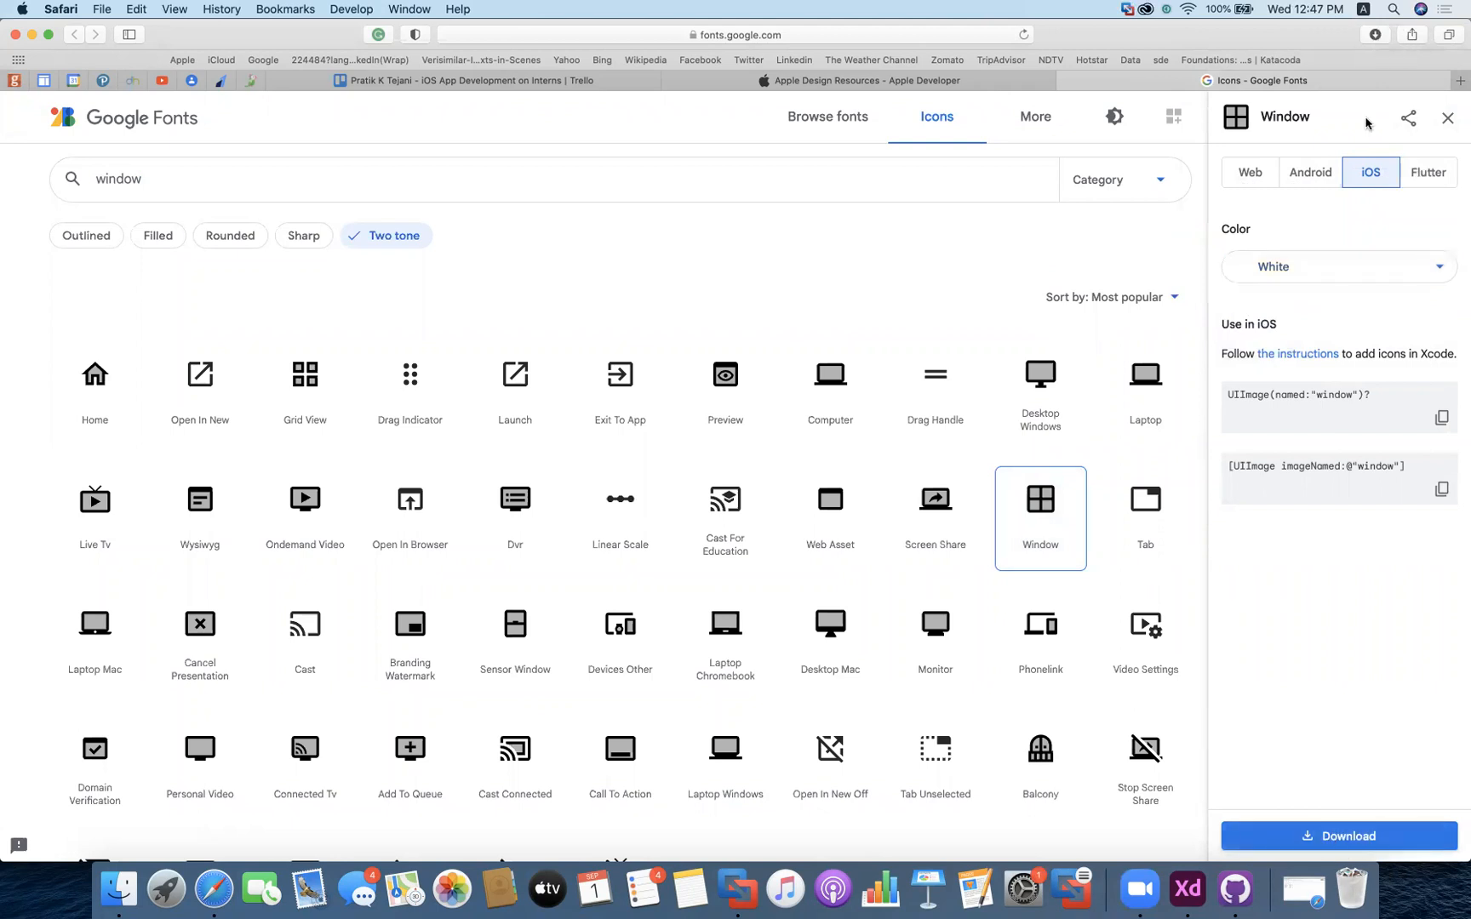
left_click(1441, 104)
Move window-white-ios.zip from Downloads into the iOSWalletApp folder and unzip it there
left_click_drag(422, 394, 640, 471)
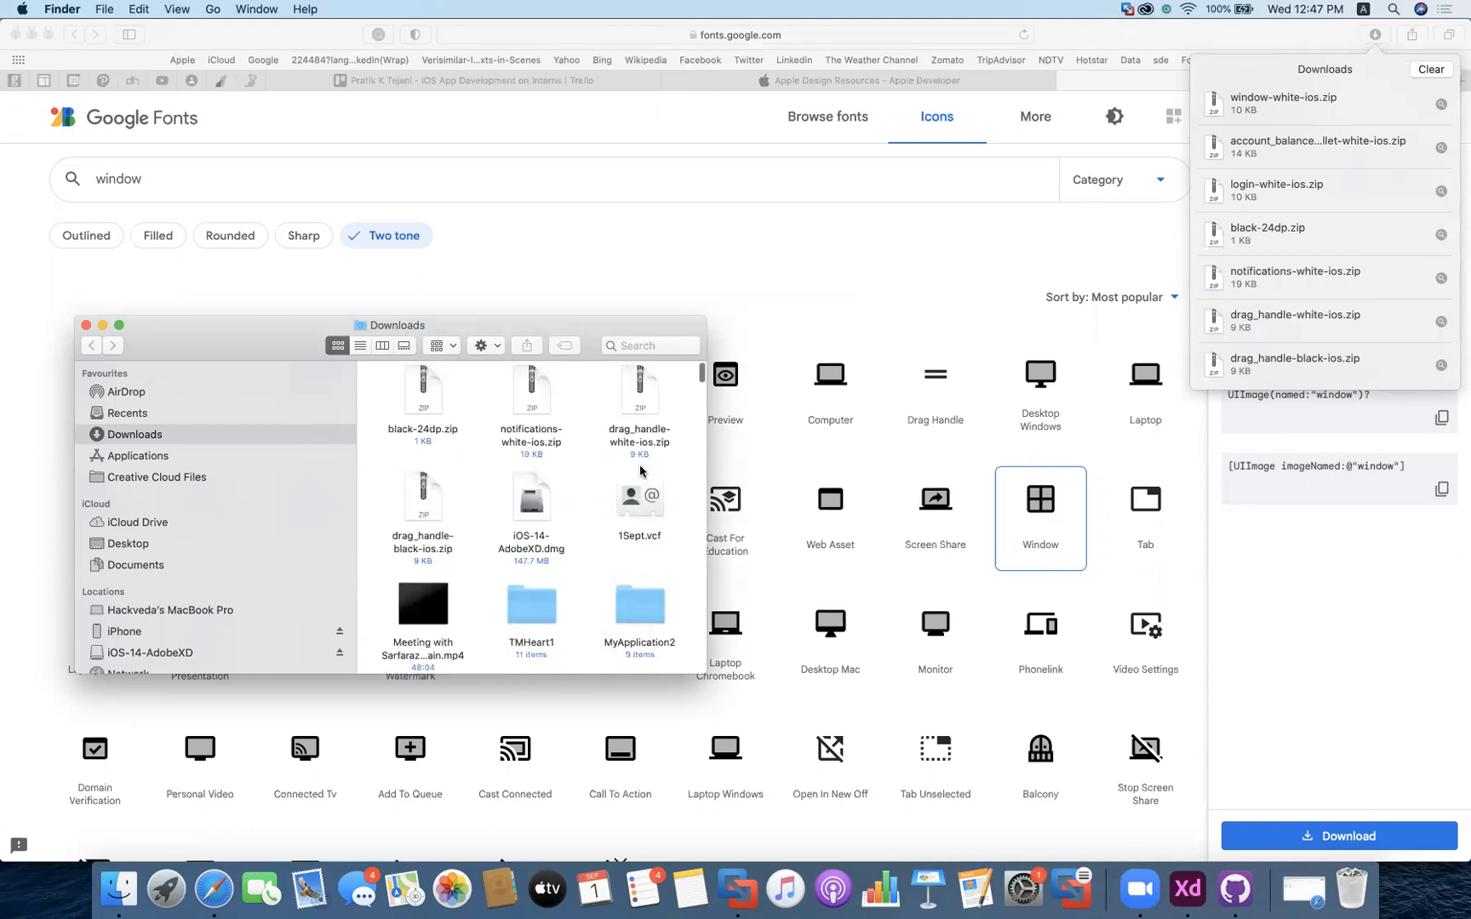
scroll(585, 601, "down", 8)
scroll(587, 601, "down", 5)
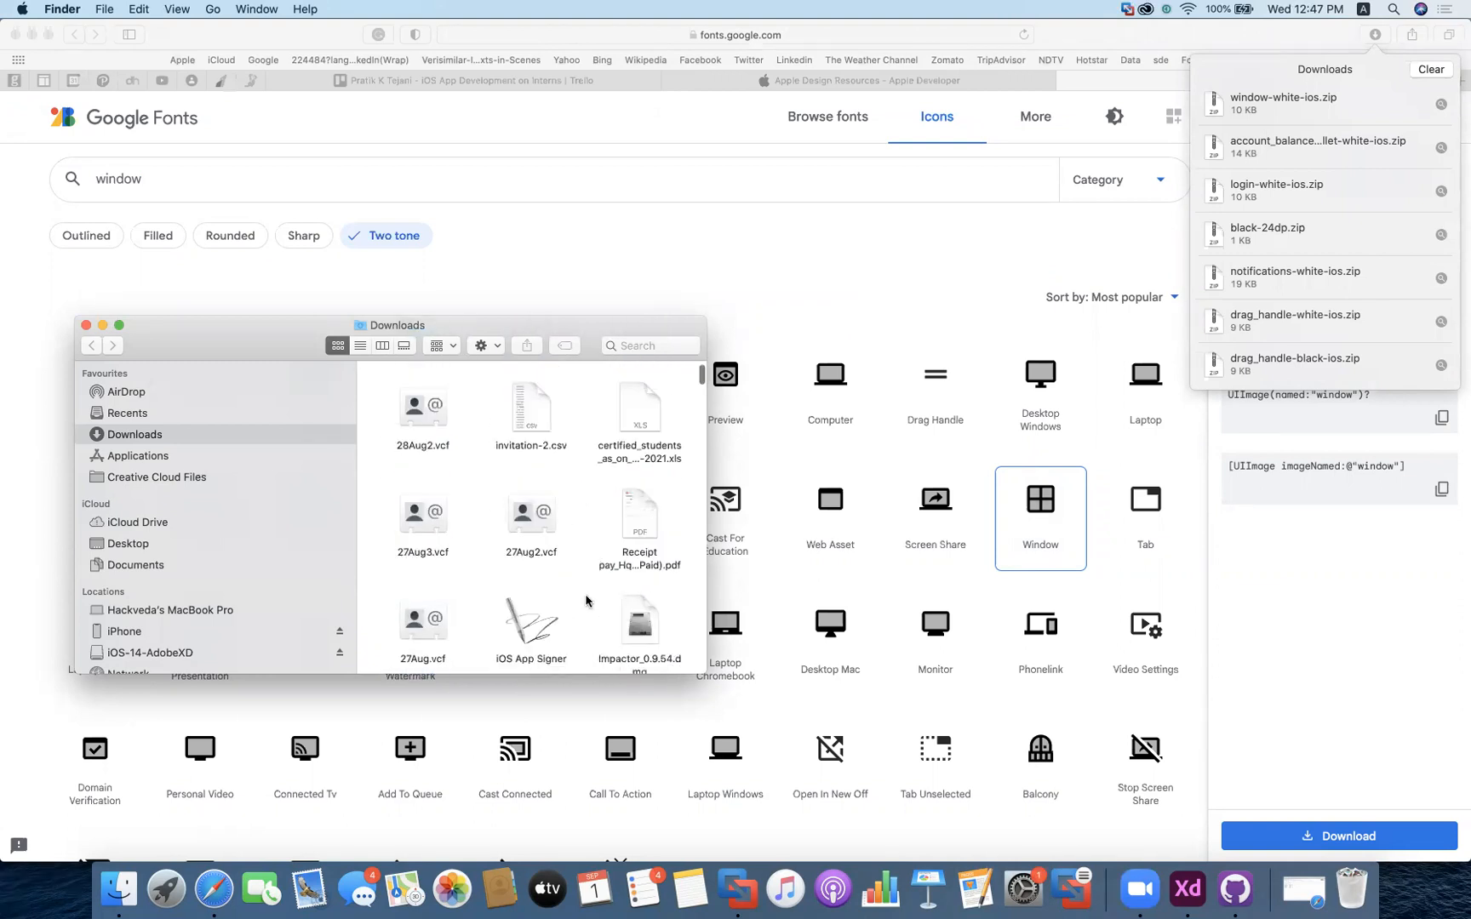
double_click(539, 557)
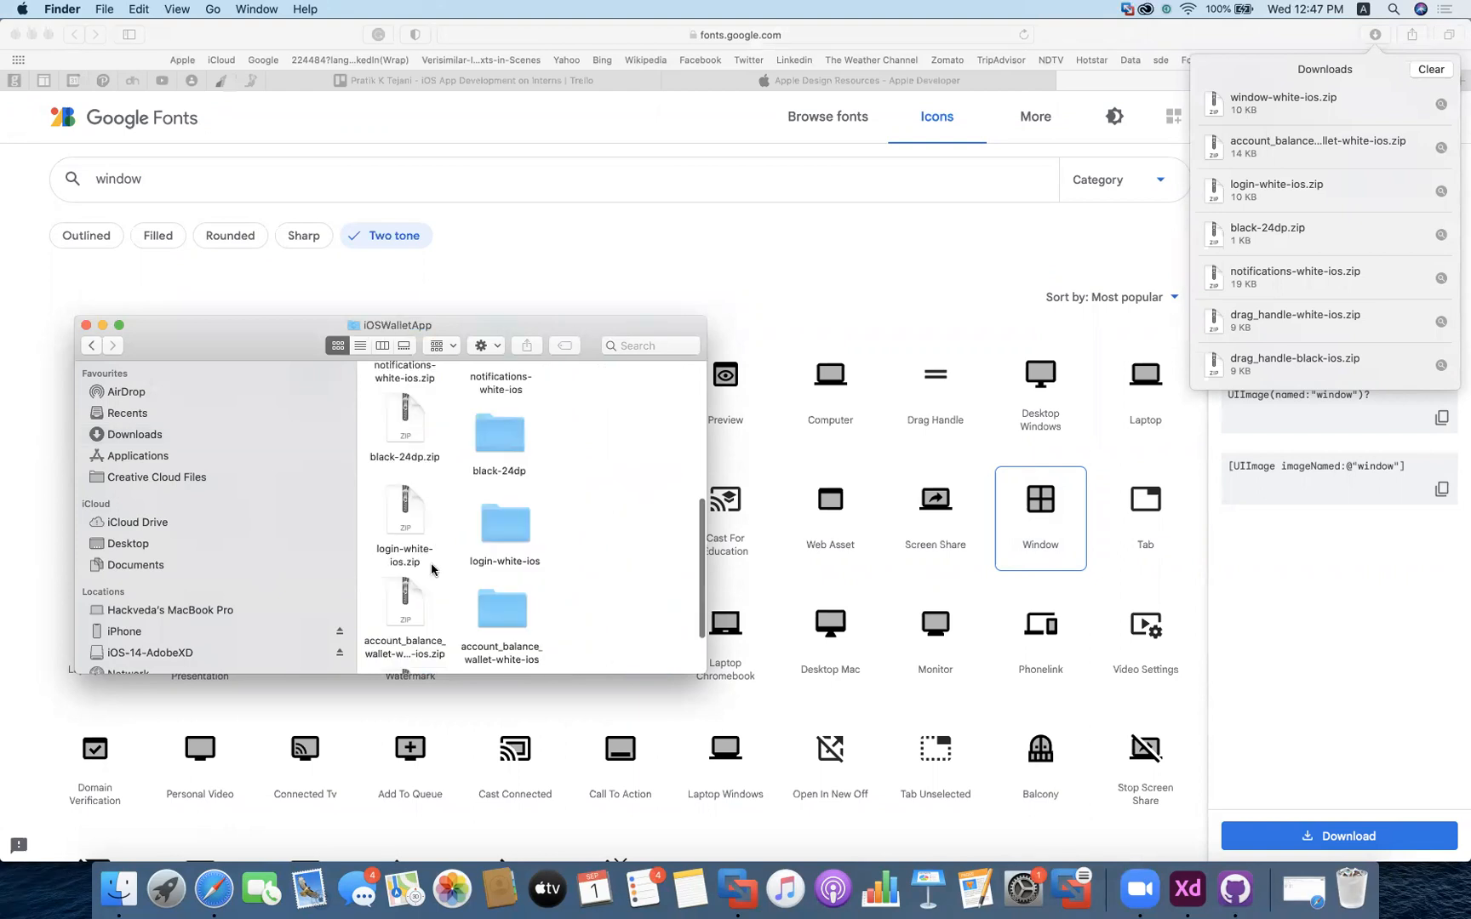
scroll(434, 569, "down", 2)
double_click(405, 613)
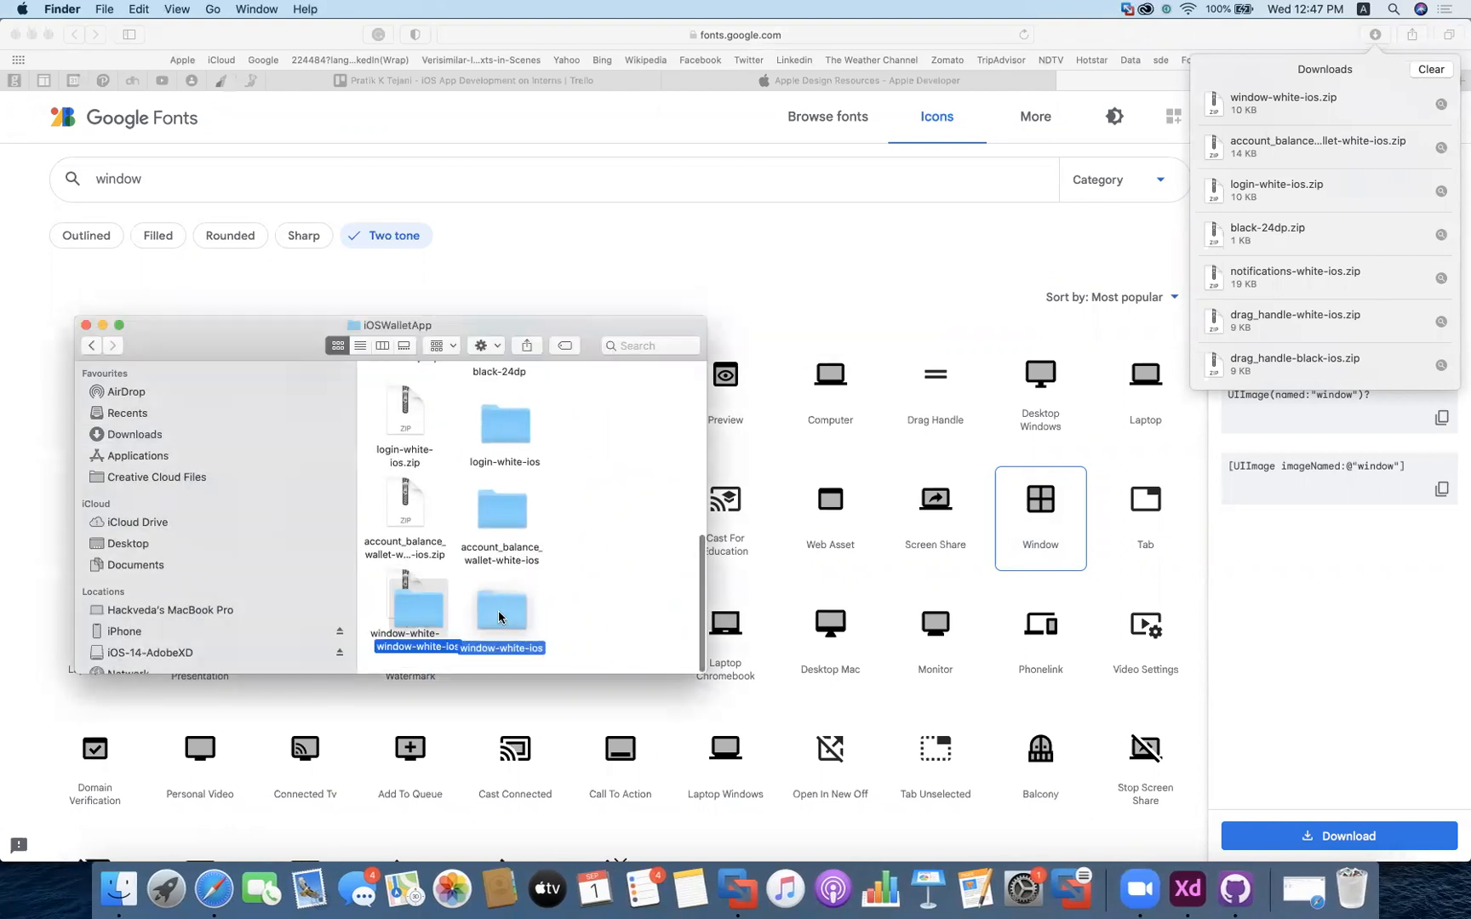
Copy twotone_window_white_18pt_2x.png from the 18pt image set inside the unzipped window-white-ios folder
double_click(498, 608)
double_click(404, 430)
left_click(403, 430)
double_click(404, 430)
left_click(570, 419)
right_click(569, 414)
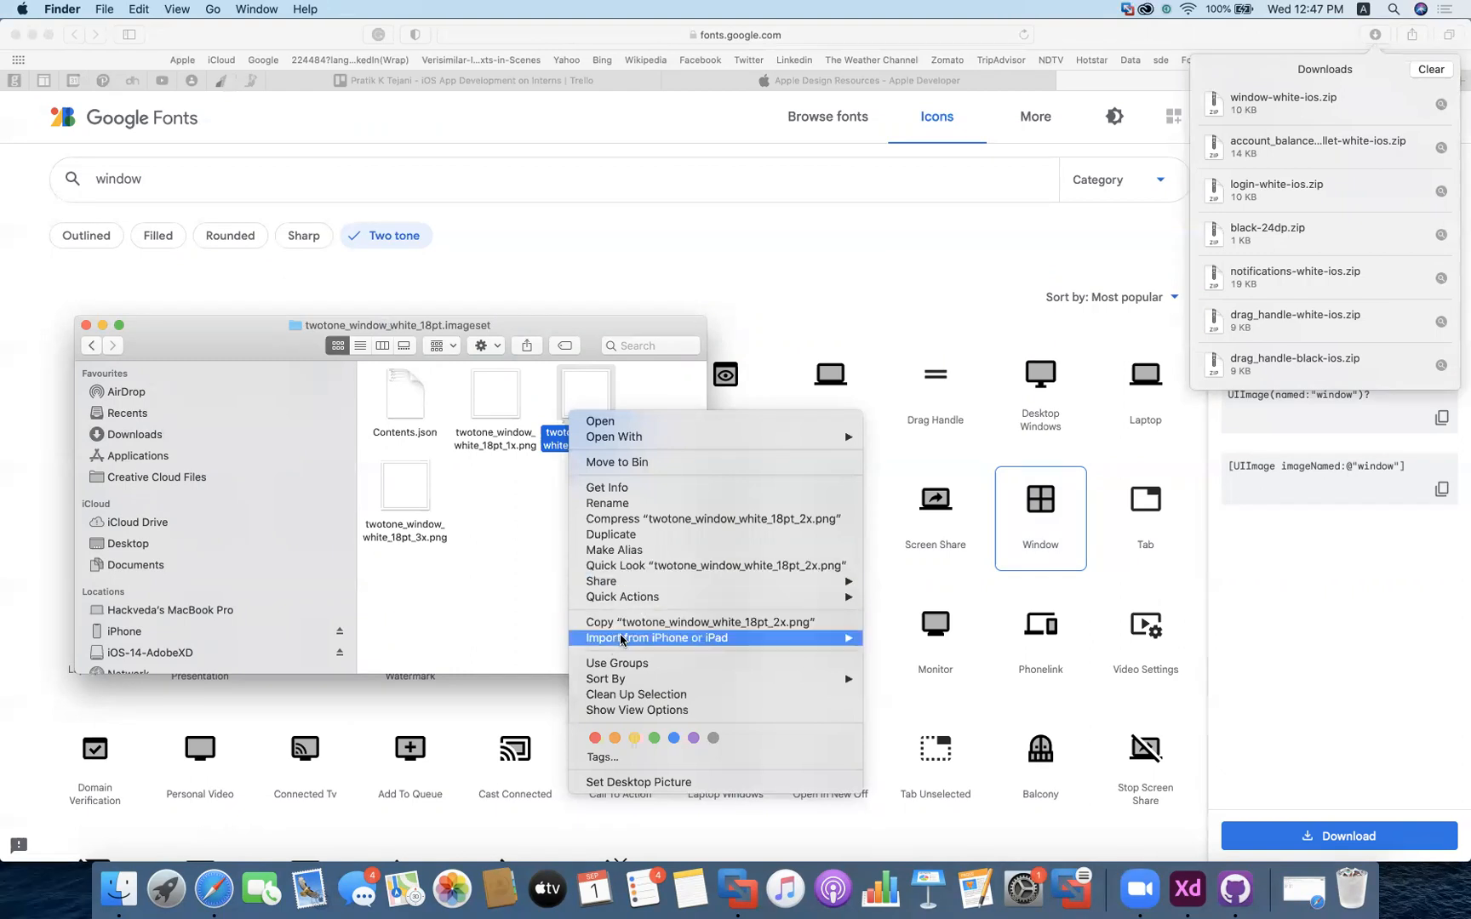
left_click(647, 623)
Switch to Adobe XD and paste the copied window icon into the btnMore group
key("ctrl+Up")
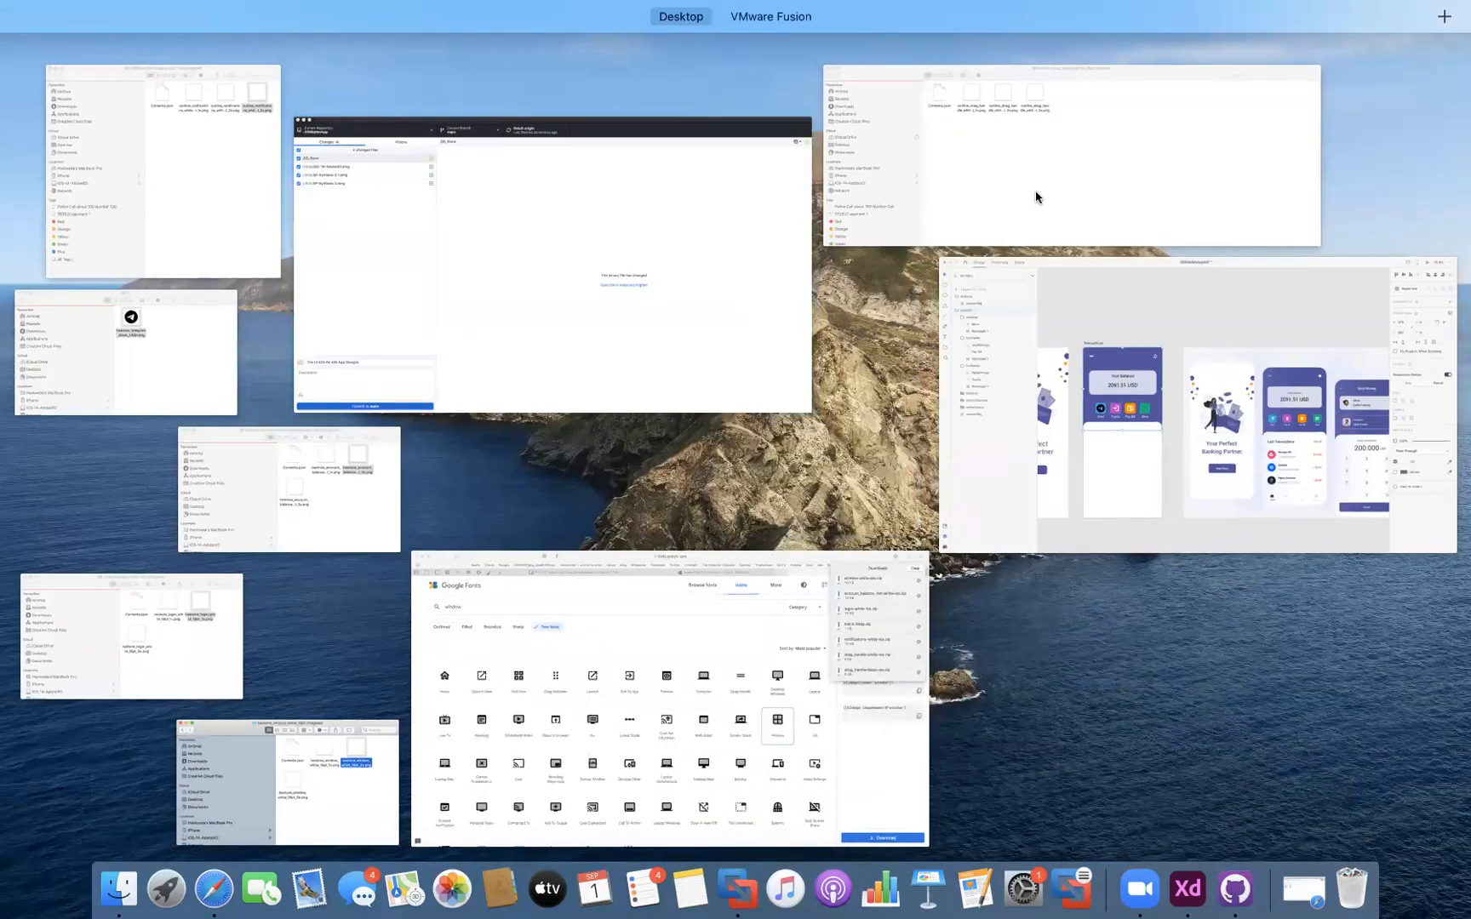
left_click(988, 358)
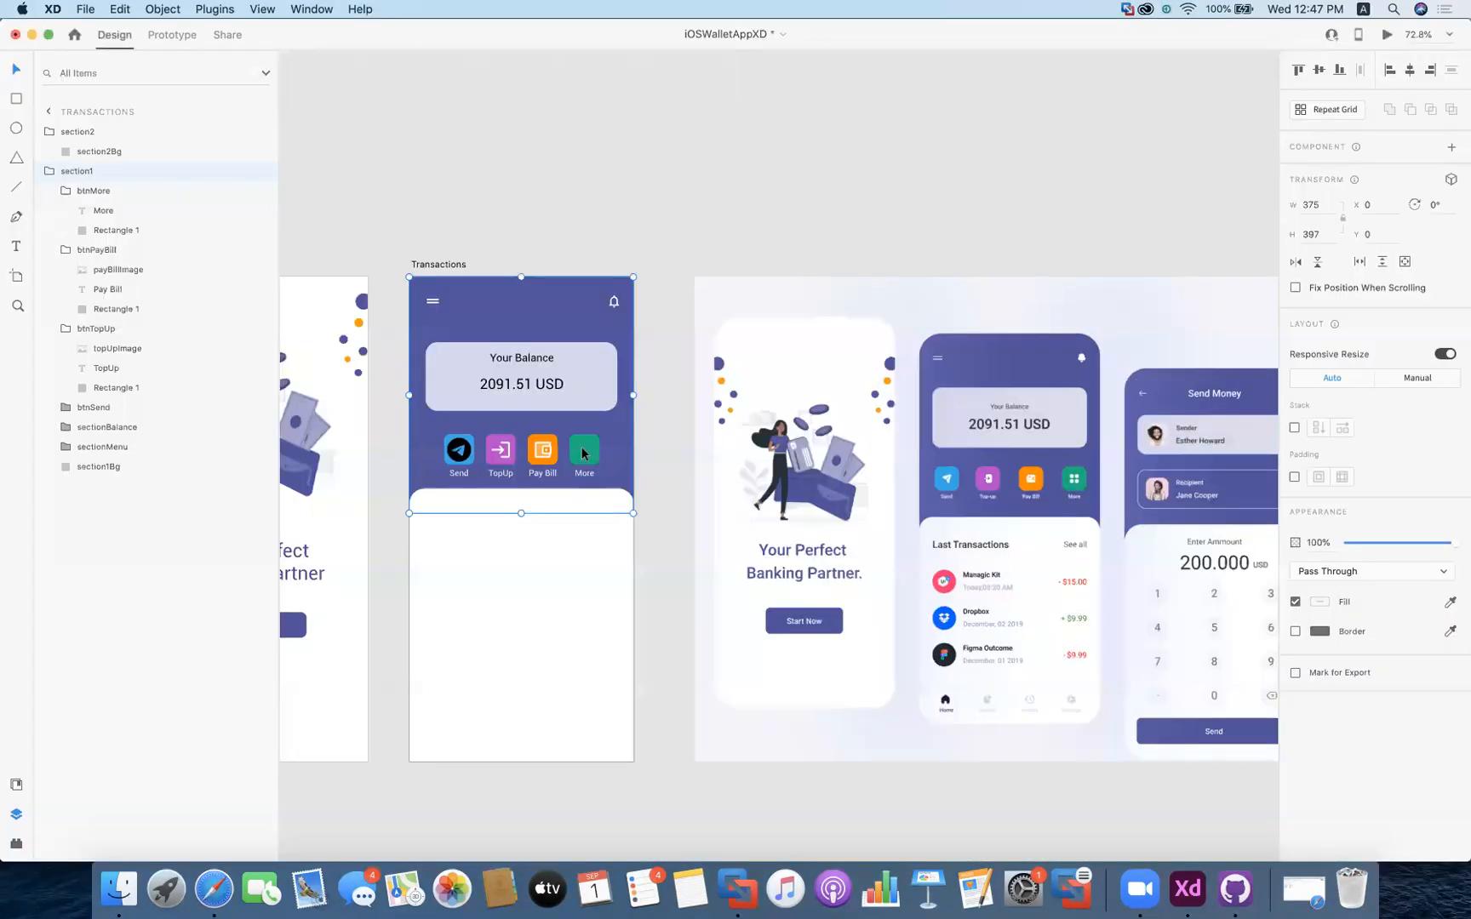
left_click(100, 193)
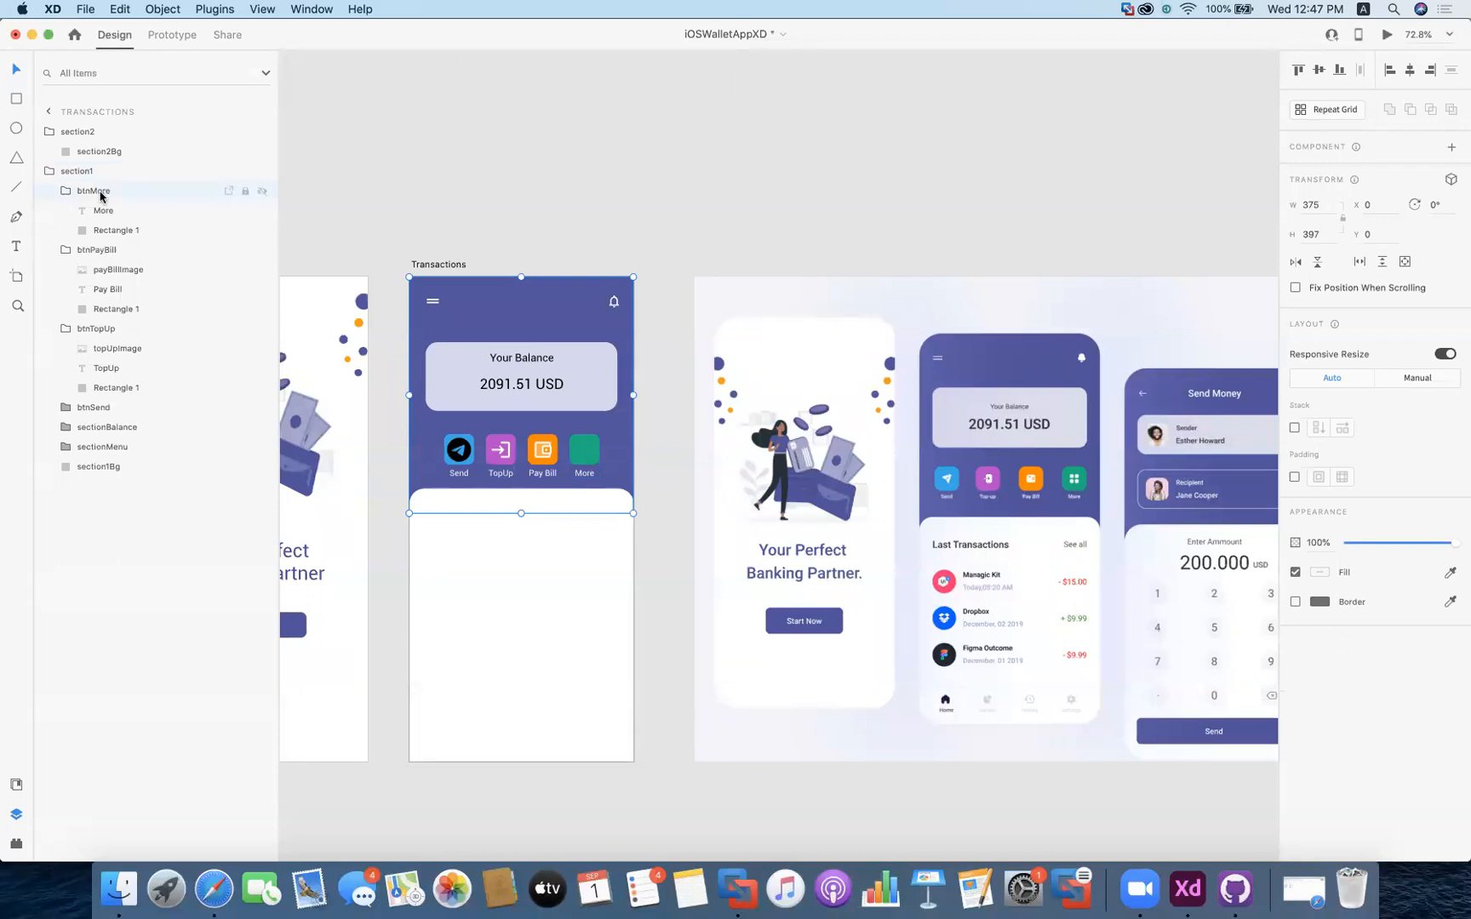
right_click(101, 191)
left_click(154, 231)
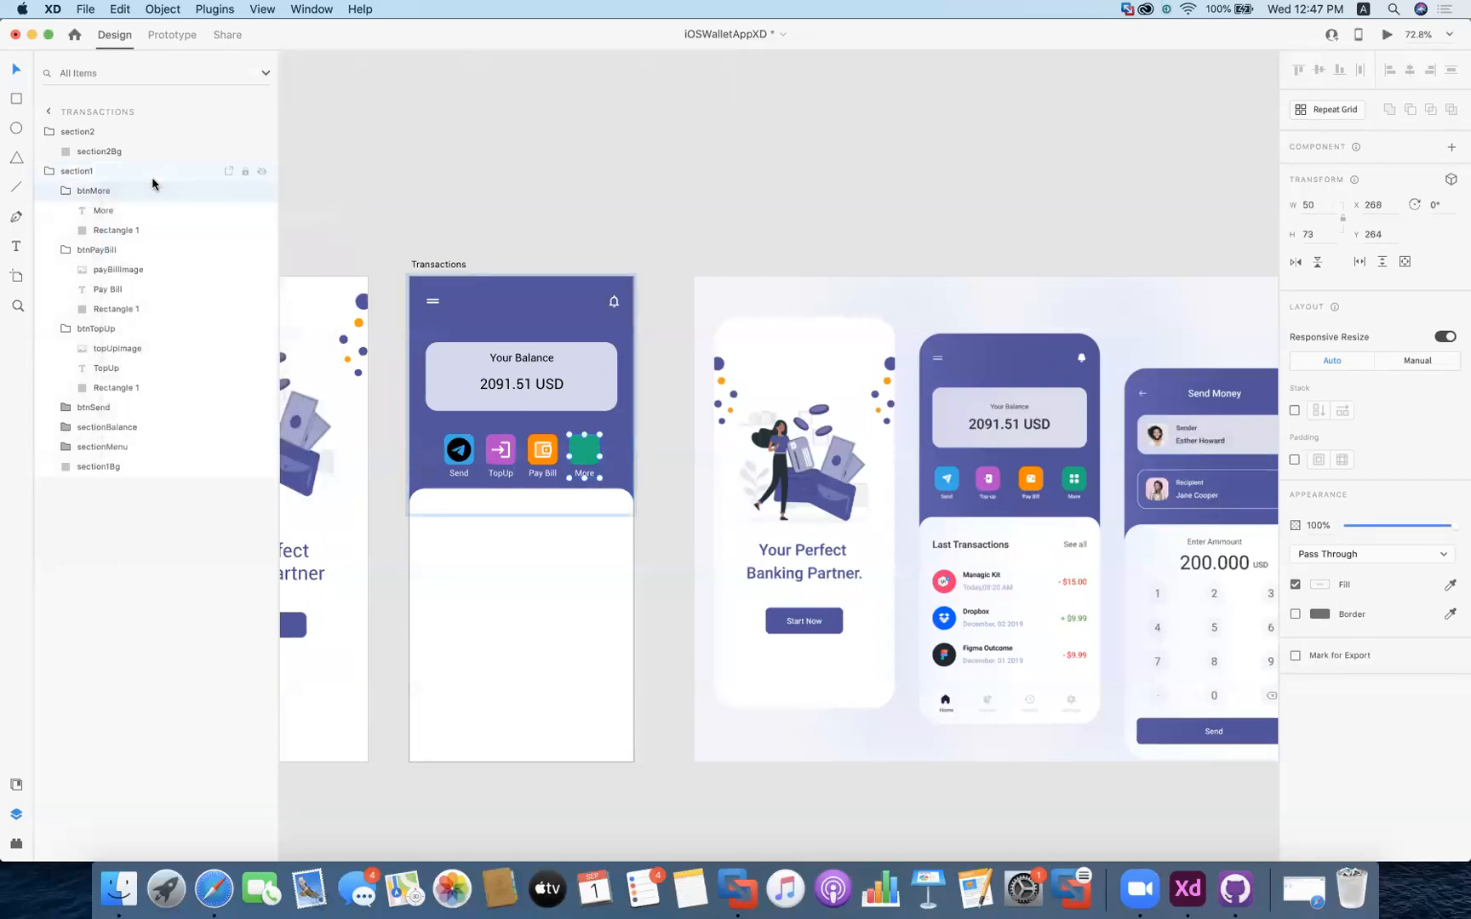
left_click_drag(128, 191, 125, 220)
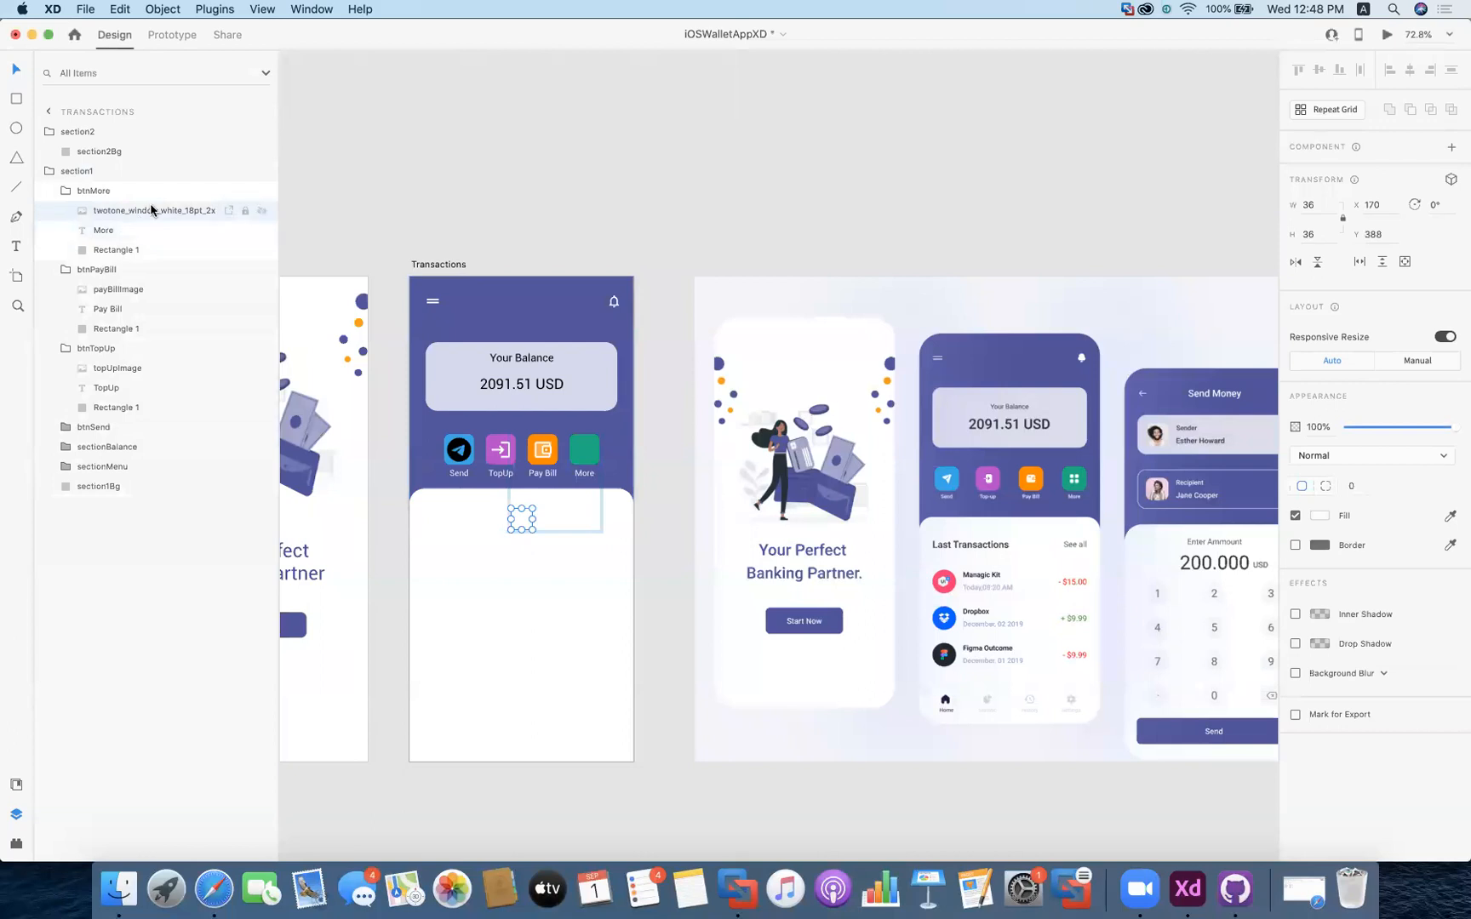
Rename the pasted window icon layer in the btnMore group as moreImage
right_click(148, 210)
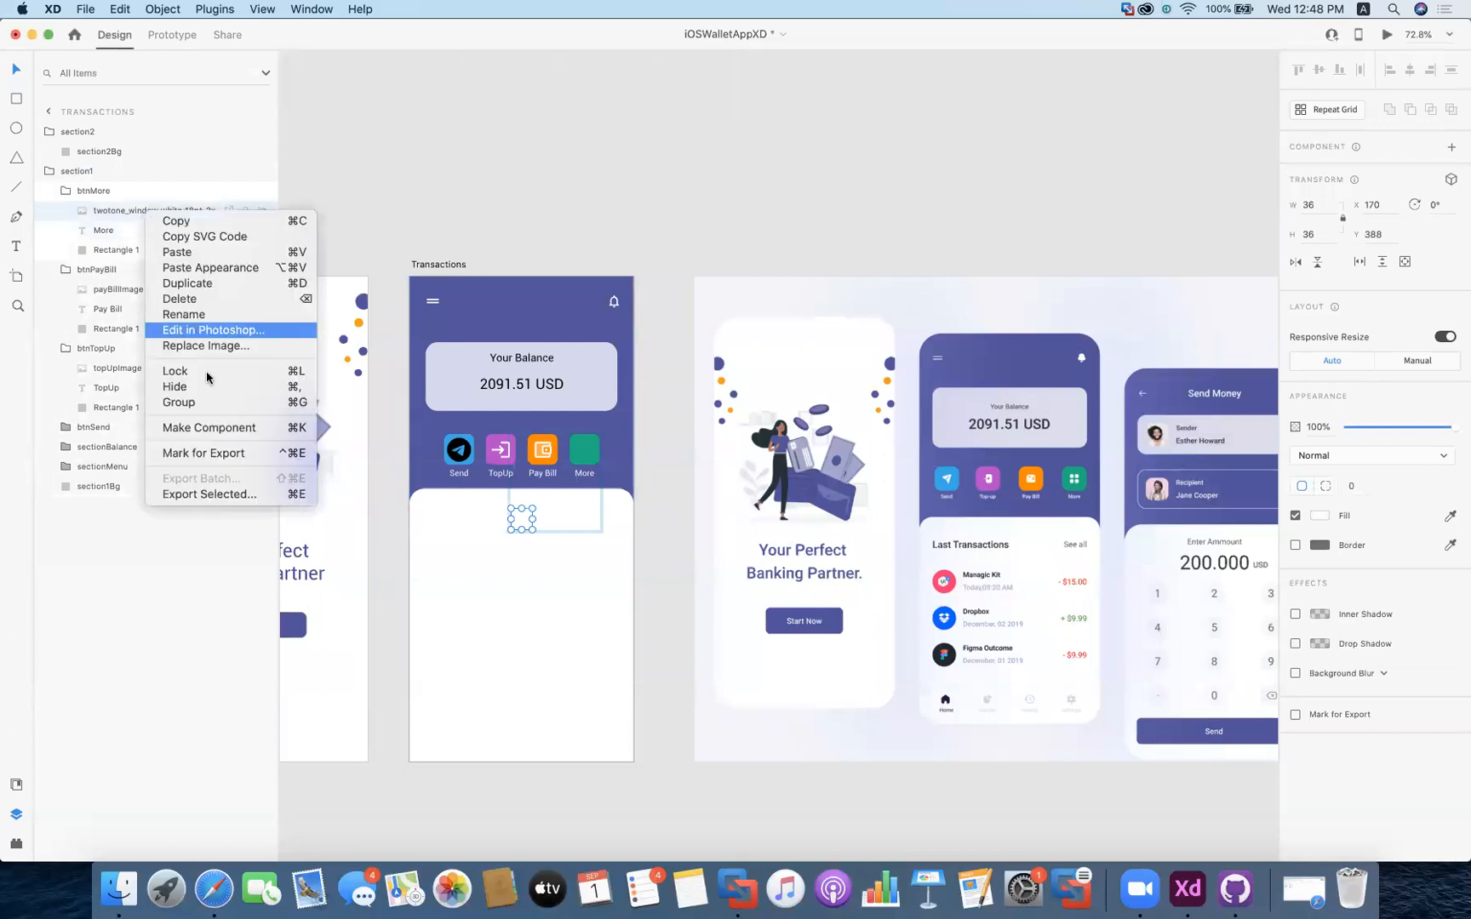
left_click(194, 316)
type("moreImage")
key("Return")
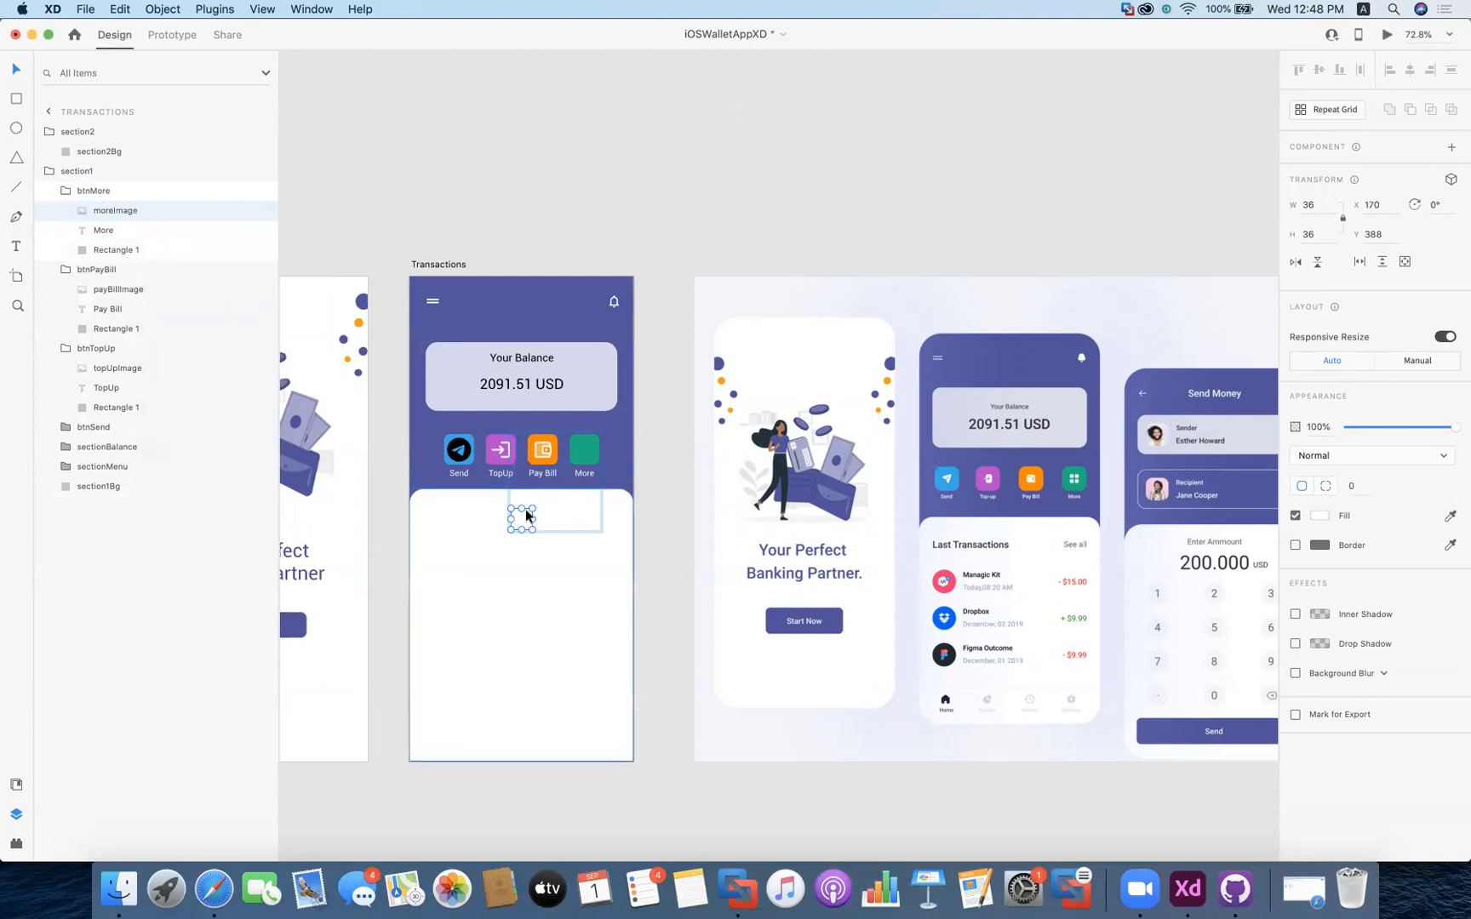
Nudge the moreImage icon up out of the white section and right toward the green More square, to about X 183, Y 315
left_click(549, 496)
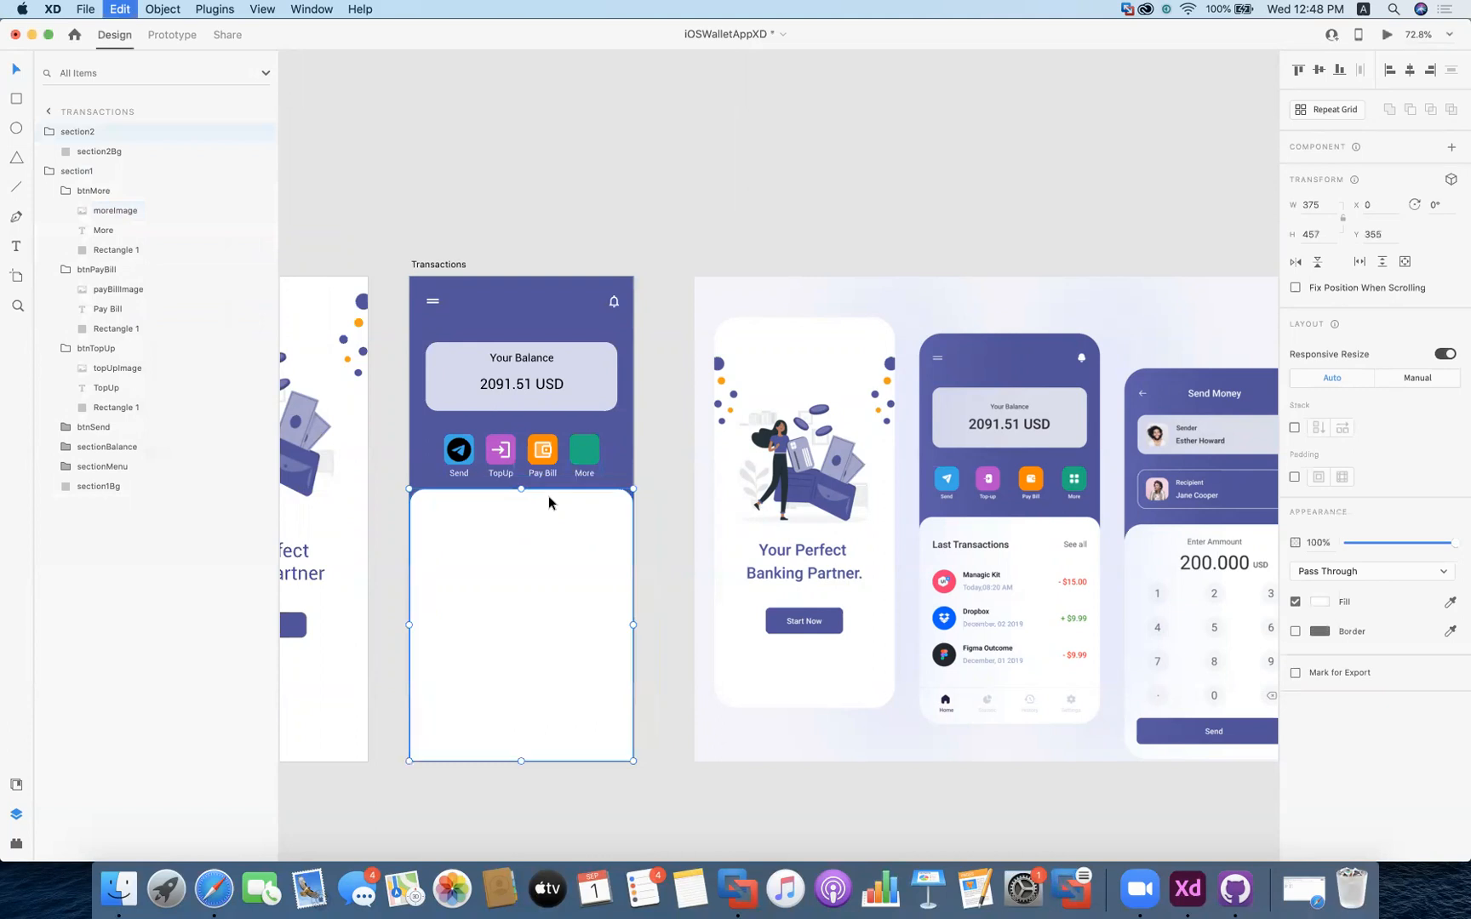
left_click(112, 213)
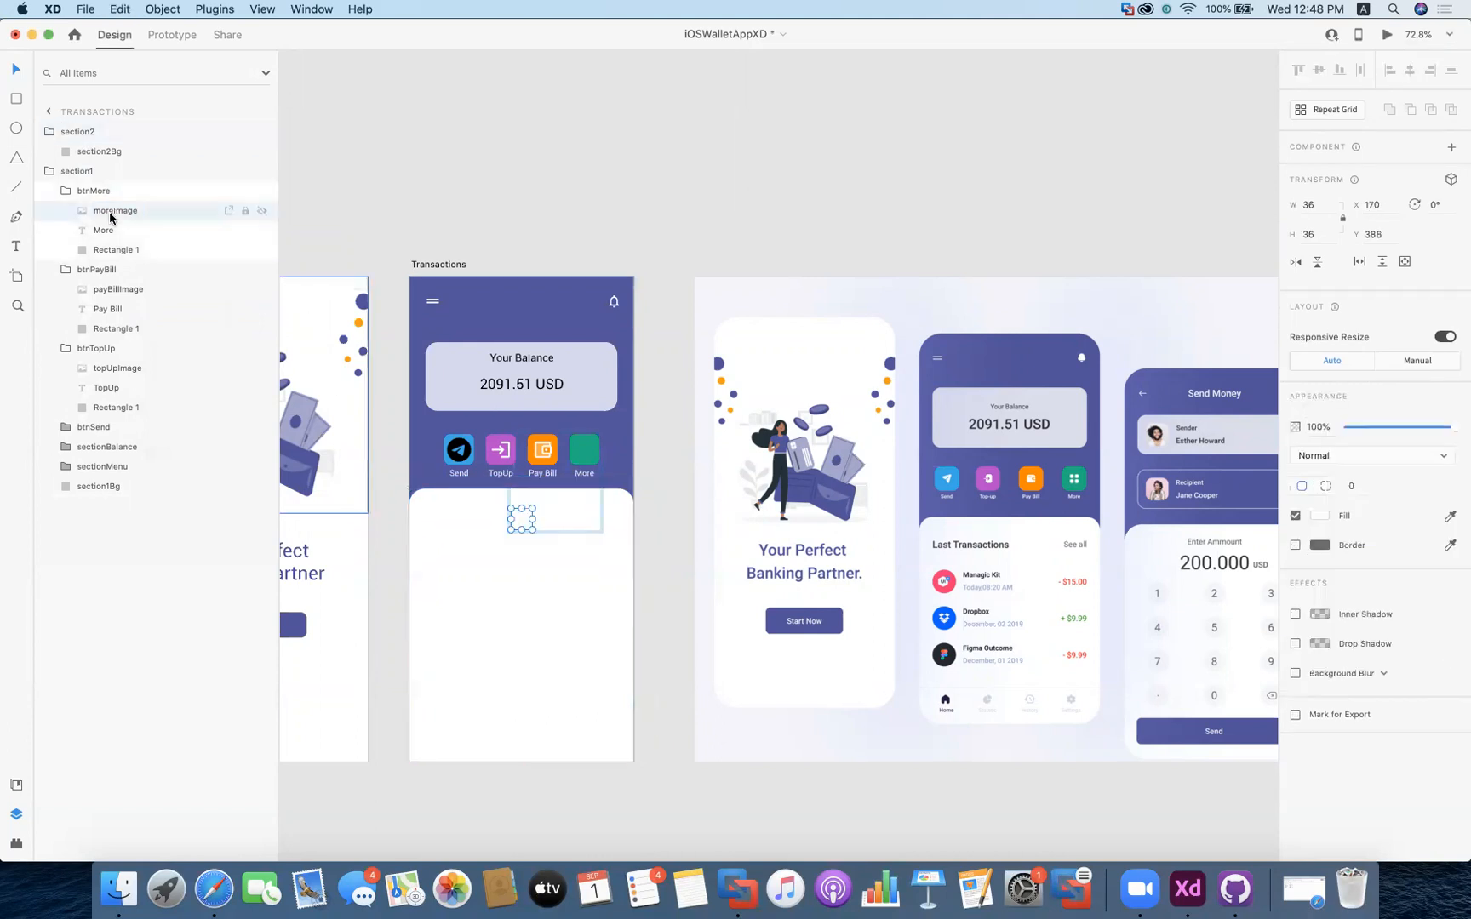
key("Up")
key("Up")
key("Up")
key("Up")
key("Up")
key("Up")
key("Up")
key("Up")
key("Up")
key("Up")
key("Up")
key("Up")
key("Up")
key("Up")
key("Up")
key("Up")
key("Up")
key("Up")
key("Up")
key("Up")
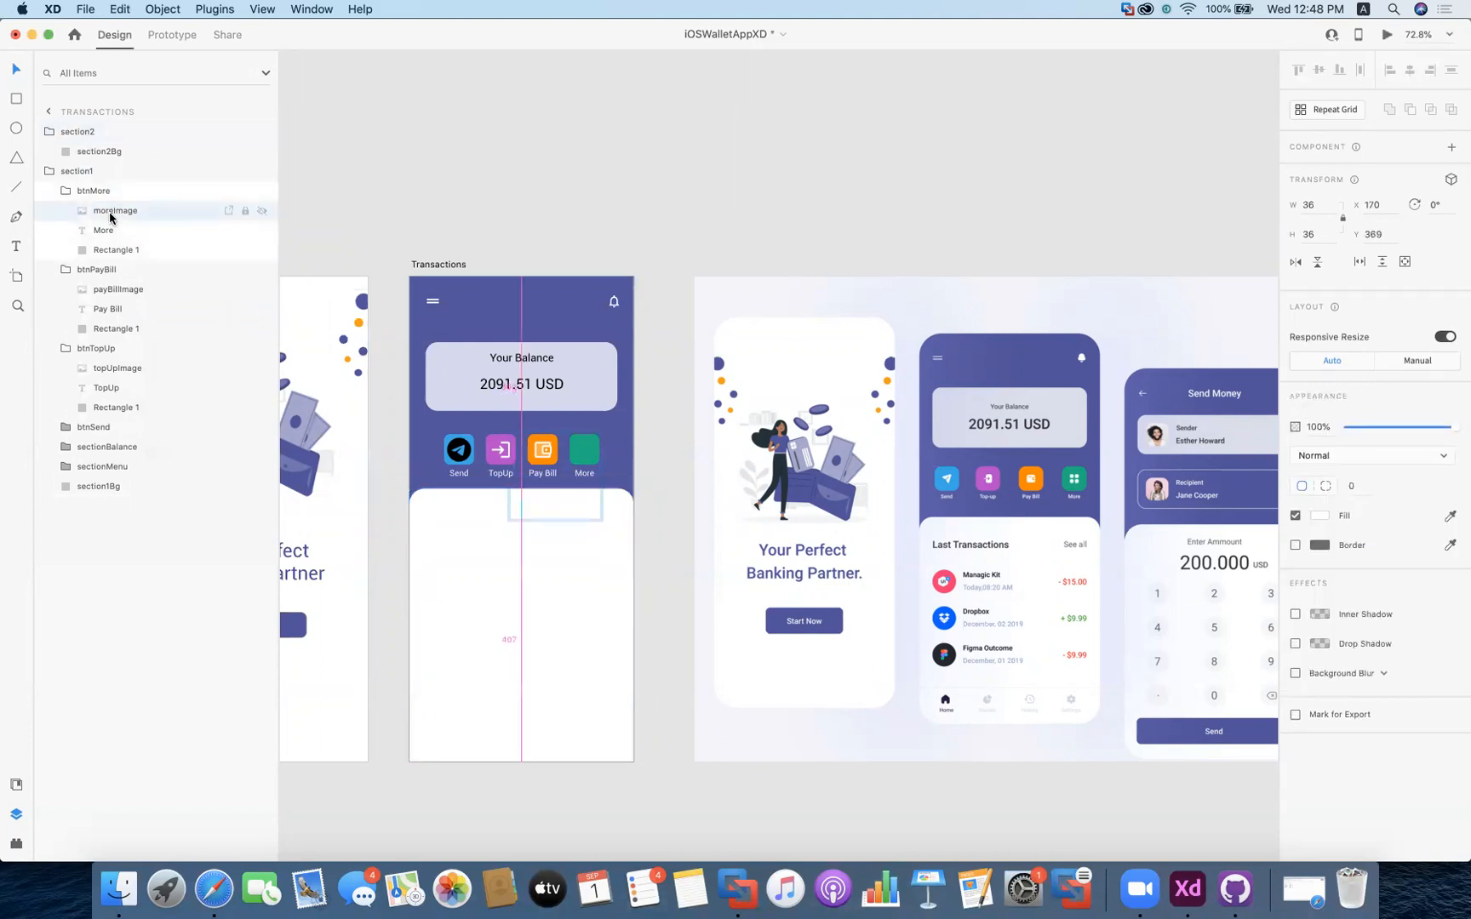
key("Up")
key("Up")
key("Up")
key("Up")
key("Up")
key("Up")
key("Up")
key("Up")
key("Up")
key("Up")
key("Up")
key("Up")
key("Up")
key("Up")
key("Up")
key("Up")
key("Up")
key("Up")
key("Up")
key("Up")
key("Up")
key("Up")
key("Up")
key("Up")
key("Up")
key("Up")
key("Up")
key("Up")
key("Up")
key("Up")
key("Up")
key("Up")
key("Up")
key("Up")
key("Up")
key("Up")
key("Up")
key("Up")
key("Up")
key("Up")
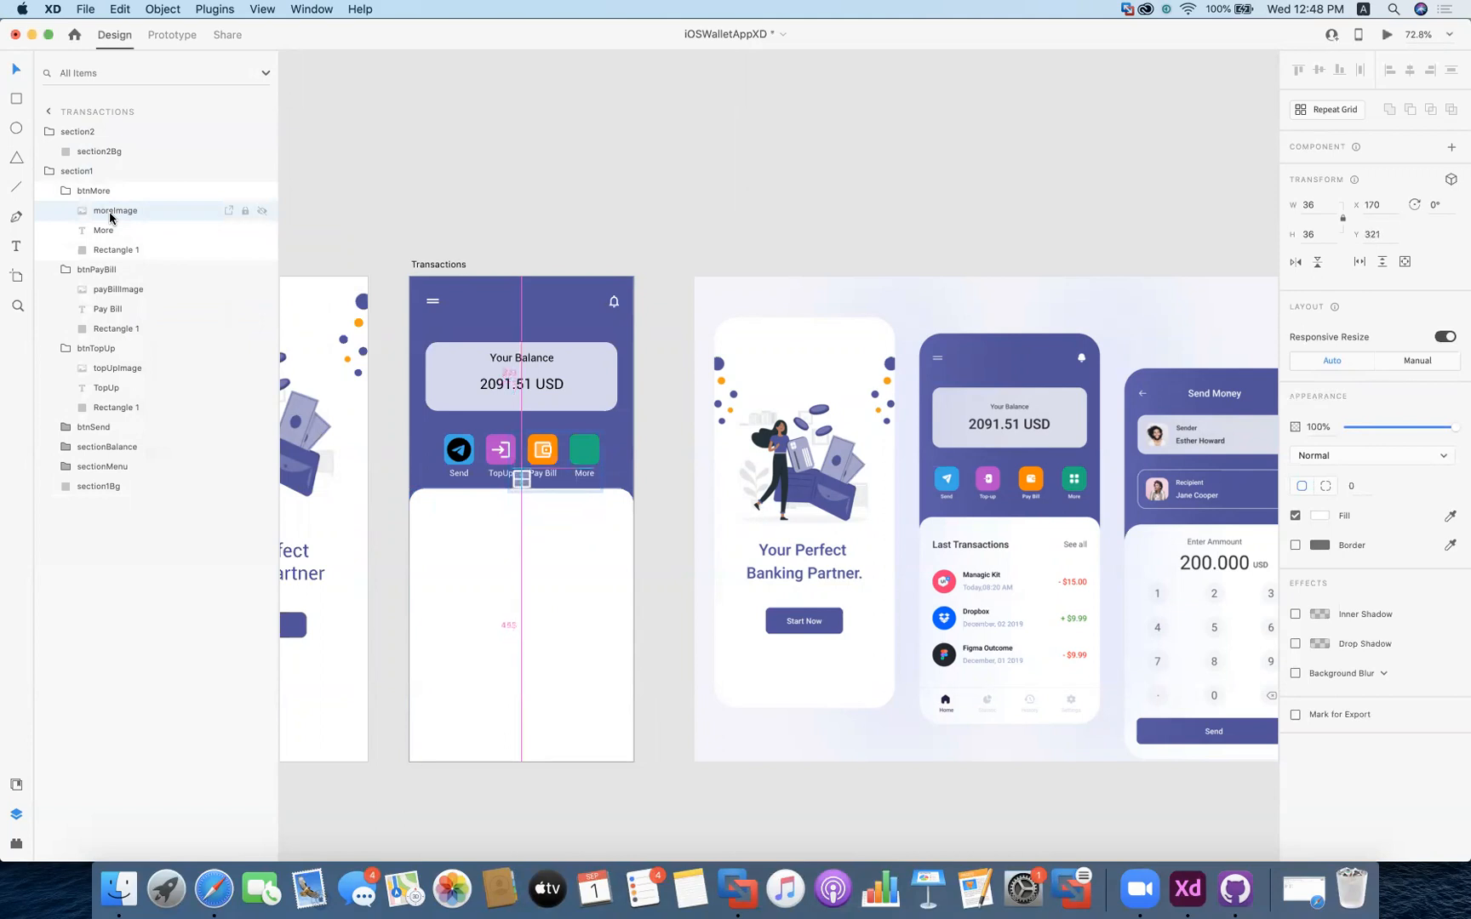
key("Right")
key("Right")
key("Right")
key("Right")
key("Right")
key("Right")
key("Right")
key("Right")
key("Right")
key("Right")
key("Right")
key("Right")
key("Right")
key("Right")
key("Right")
key("Right")
key("Right")
key("Right")
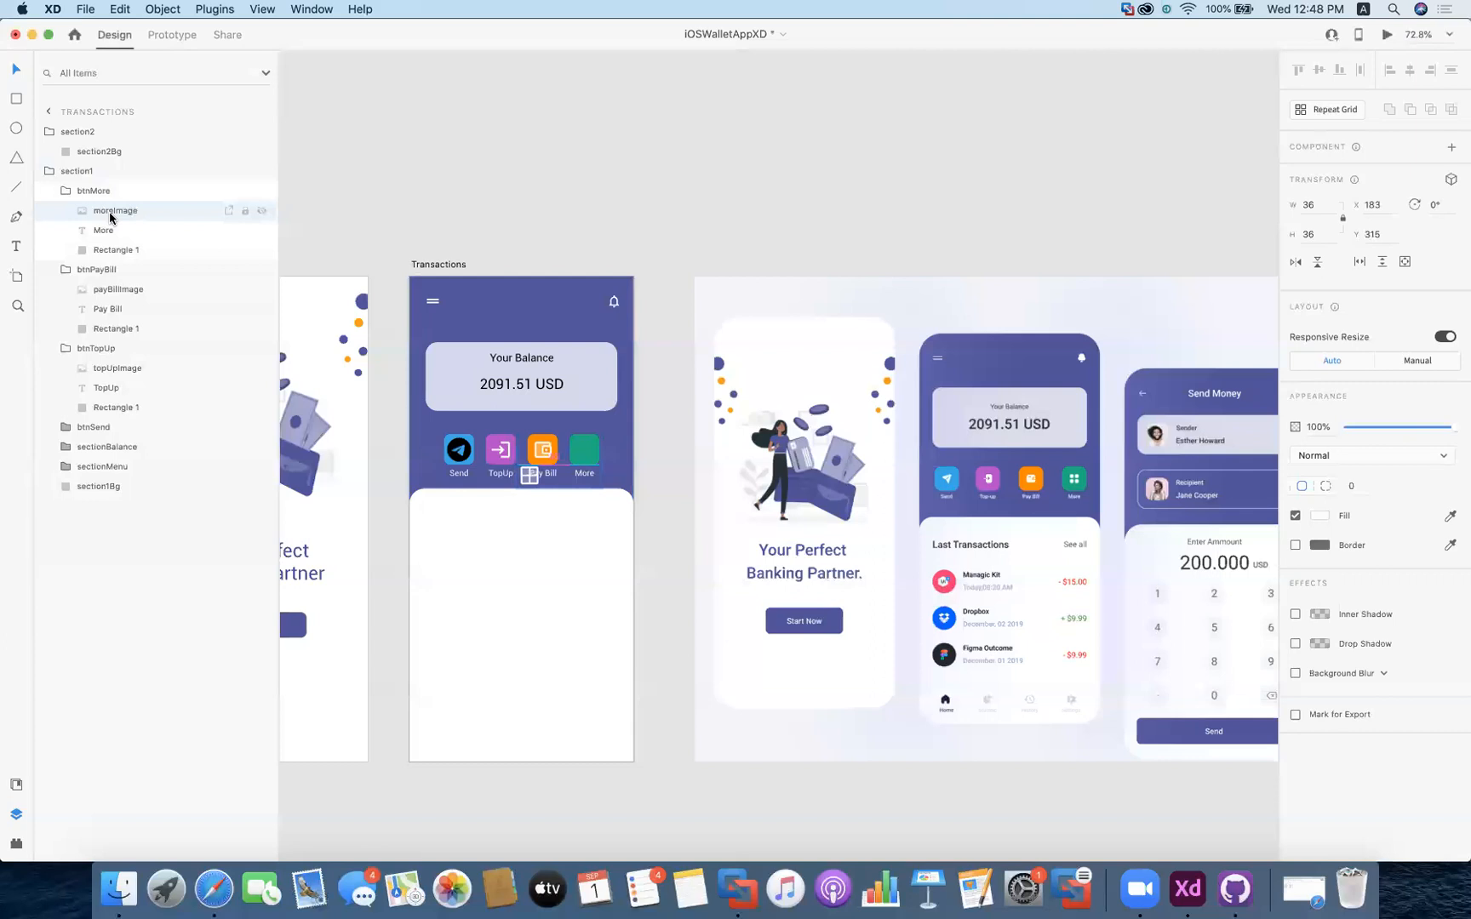
Nudge the moreImage icon farther right and up until it sits centred on the green More square
key("Right")
key("Right")
key("Right")
key("Right")
key("Right")
key("Right")
key("Right")
key("Right")
key("Right")
key("Right")
key("Right")
key("Right")
key("Right")
key("Right")
key("Right")
key("Right")
key("Right")
key("Right")
key("Right")
key("Right")
key("Right")
key("Right")
key("Right")
key("Right")
key("Right")
key("Right")
key("Right")
key("Right")
key("Right")
key("Right")
key("Right")
key("Right")
key("Right")
key("Right")
key("Right")
key("Right")
key("Right")
key("Right")
key("Right")
key("Right")
key("Right")
key("Right")
key("Right")
key("Right")
key("Right")
key("Right")
key("Right")
key("Right")
key("Right")
key("Right")
key("Right")
key("Right")
key("Right")
key("Right")
key("Right")
key("Right")
key("Right")
key("Right")
key("Right")
key("Right")
key("Right")
key("Right")
key("Right")
key("Right")
key("Right")
key("Right")
key("Right")
key("Right")
key("Right")
key("Right")
key("Right")
key("Right")
key("Right")
key("Up")
key("Up")
key("Up")
key("Up")
key("Up")
key("Up")
key("Up")
key("Up")
key("Up")
key("Up")
key("Up")
key("Up")
key("Up")
key("Up")
key("Up")
key("Up")
key("Up")
key("Up")
key("Up")
key("Up")
key("Up")
key("Up")
key("Up")
key("Up")
key("Up")
key("Up")
key("Up")
key("Up")
key("Up")
key("Up")
left_click(679, 538)
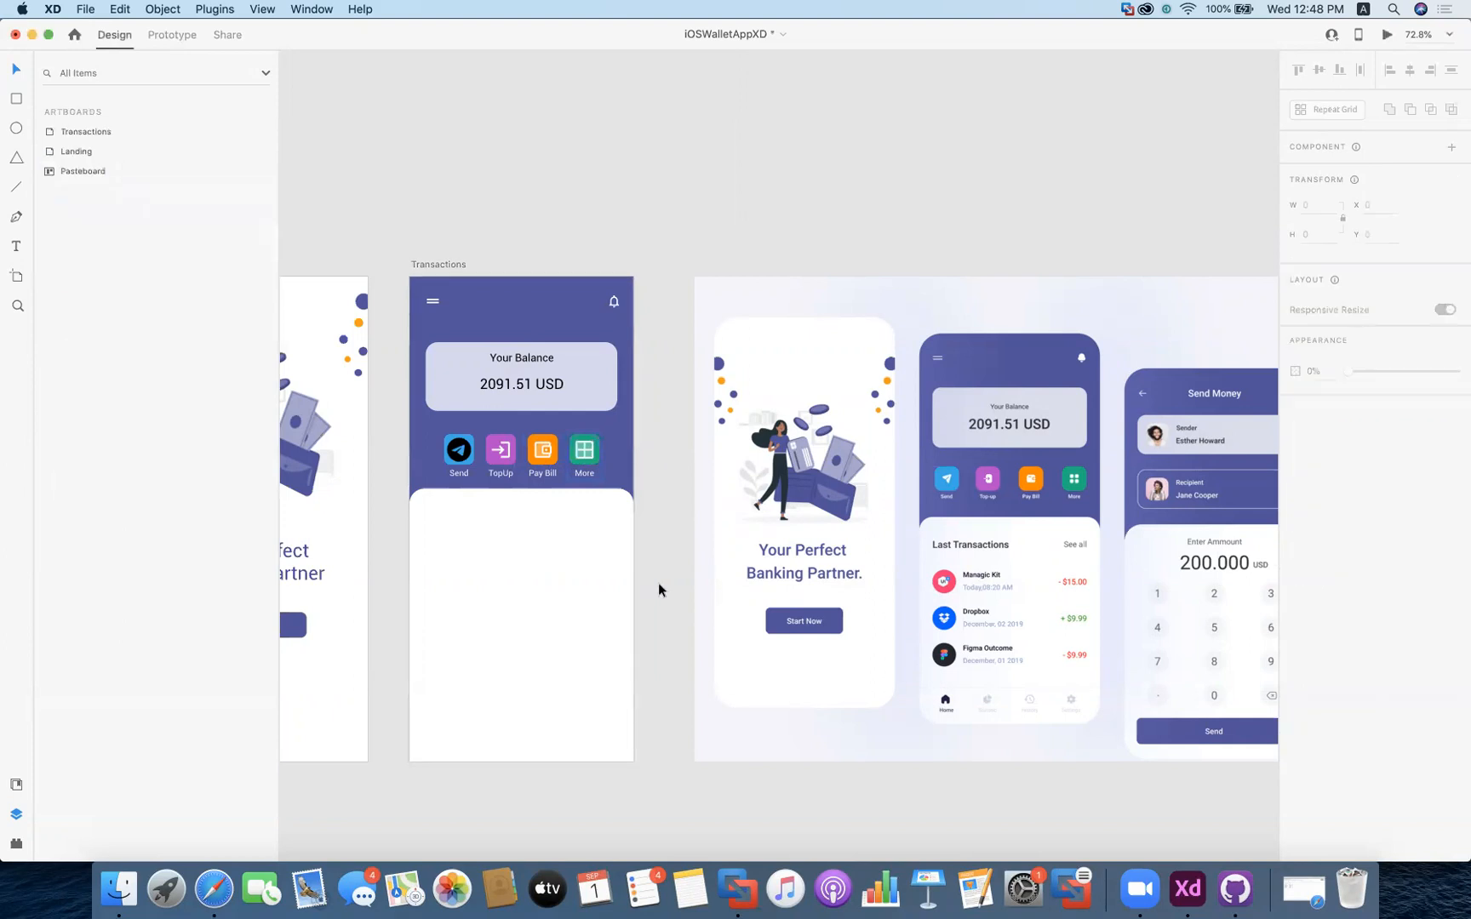
Spread the four button groups evenly below the balance card, placing btnSend at X 27, btnTopUp at X 108 and btnMore at X 270
left_click(462, 468)
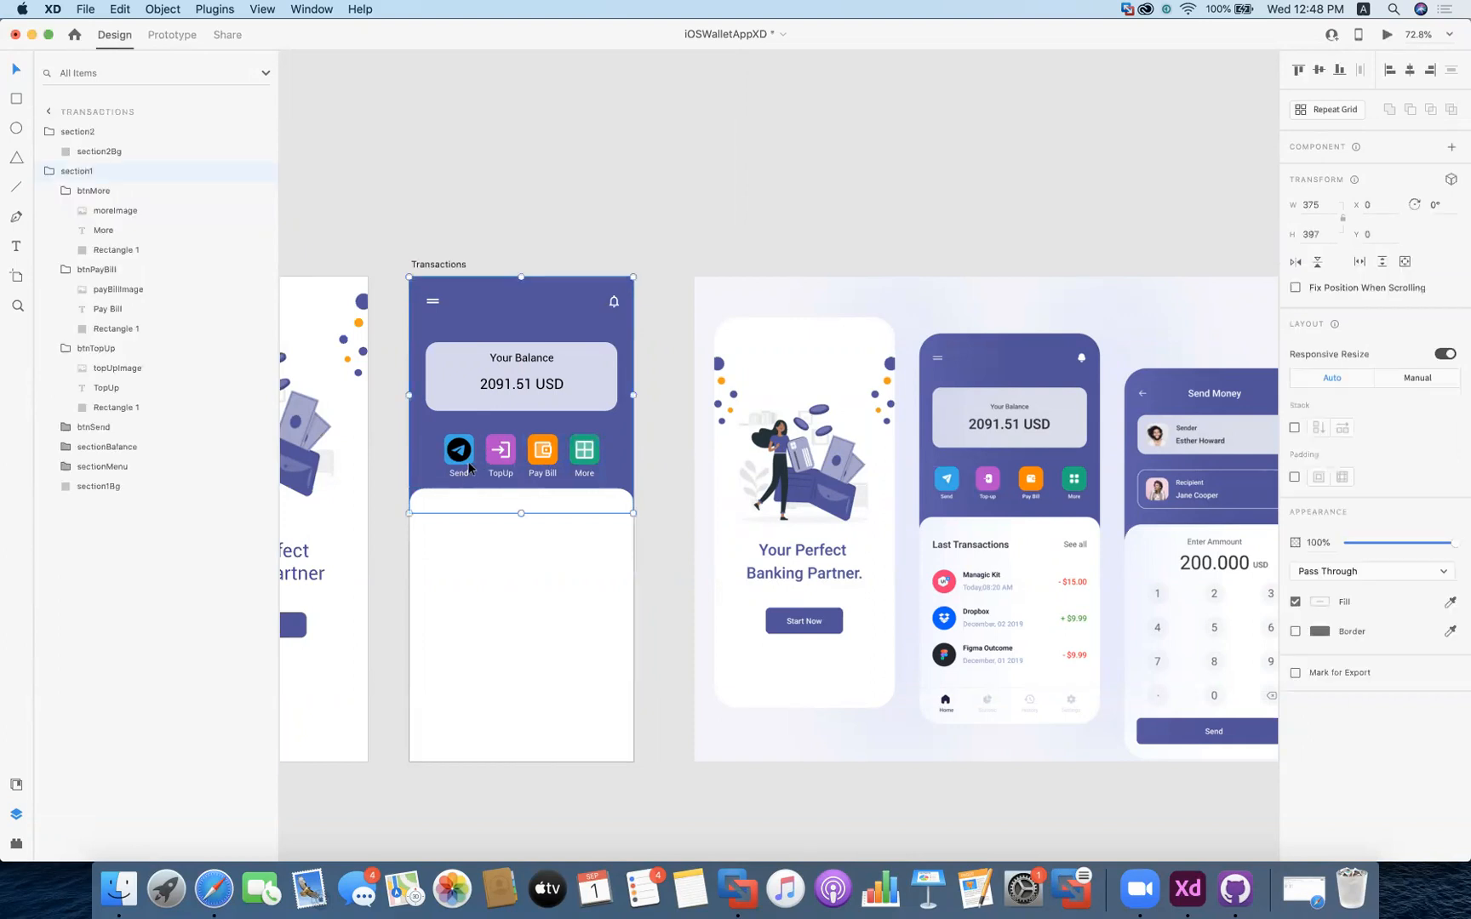
left_click(96, 193)
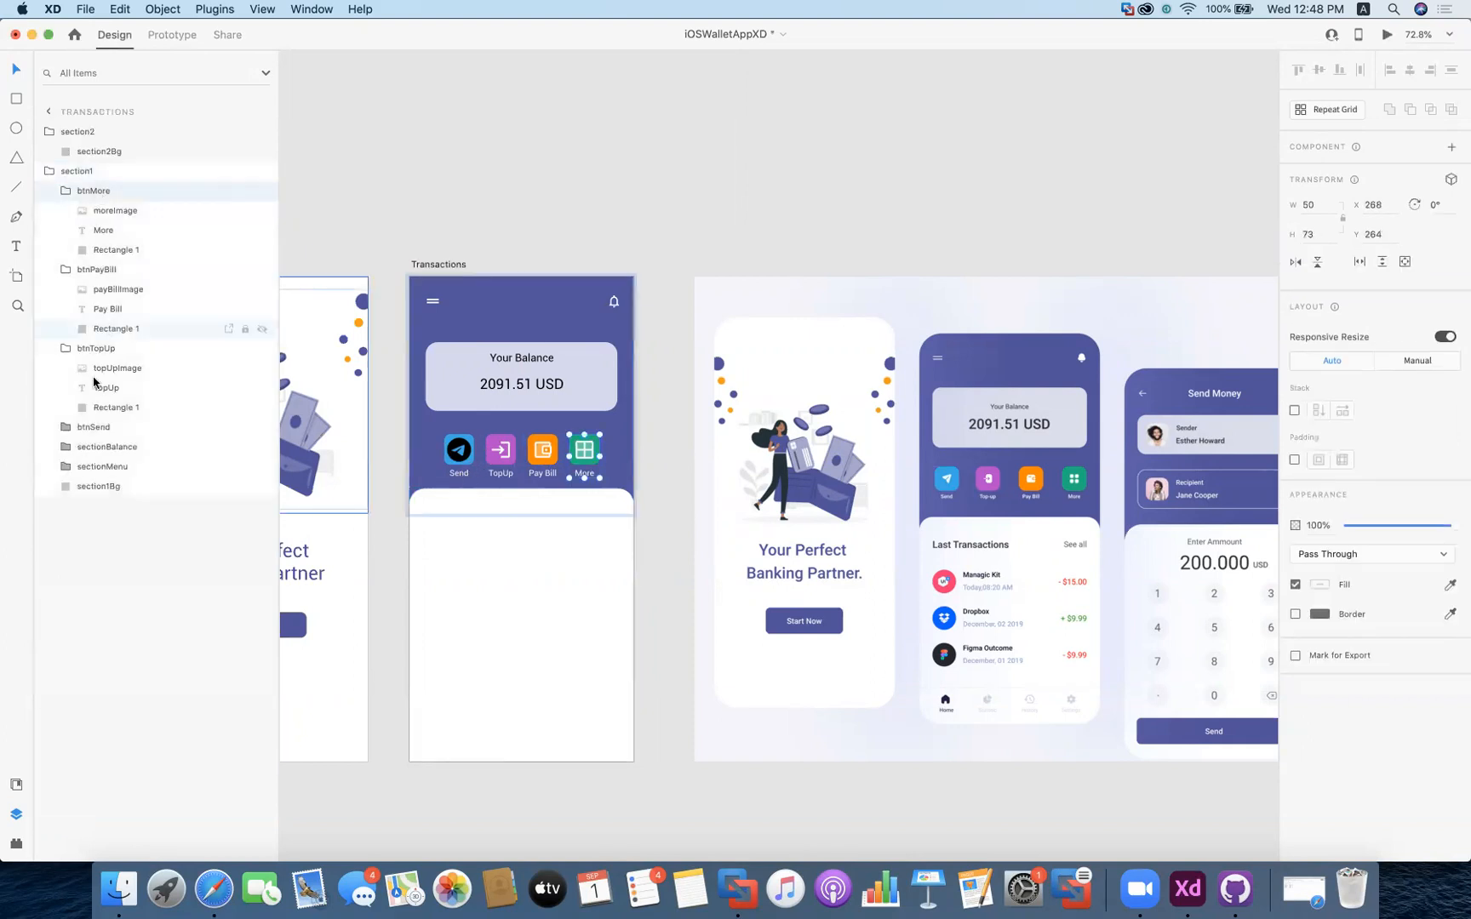
left_click(108, 349)
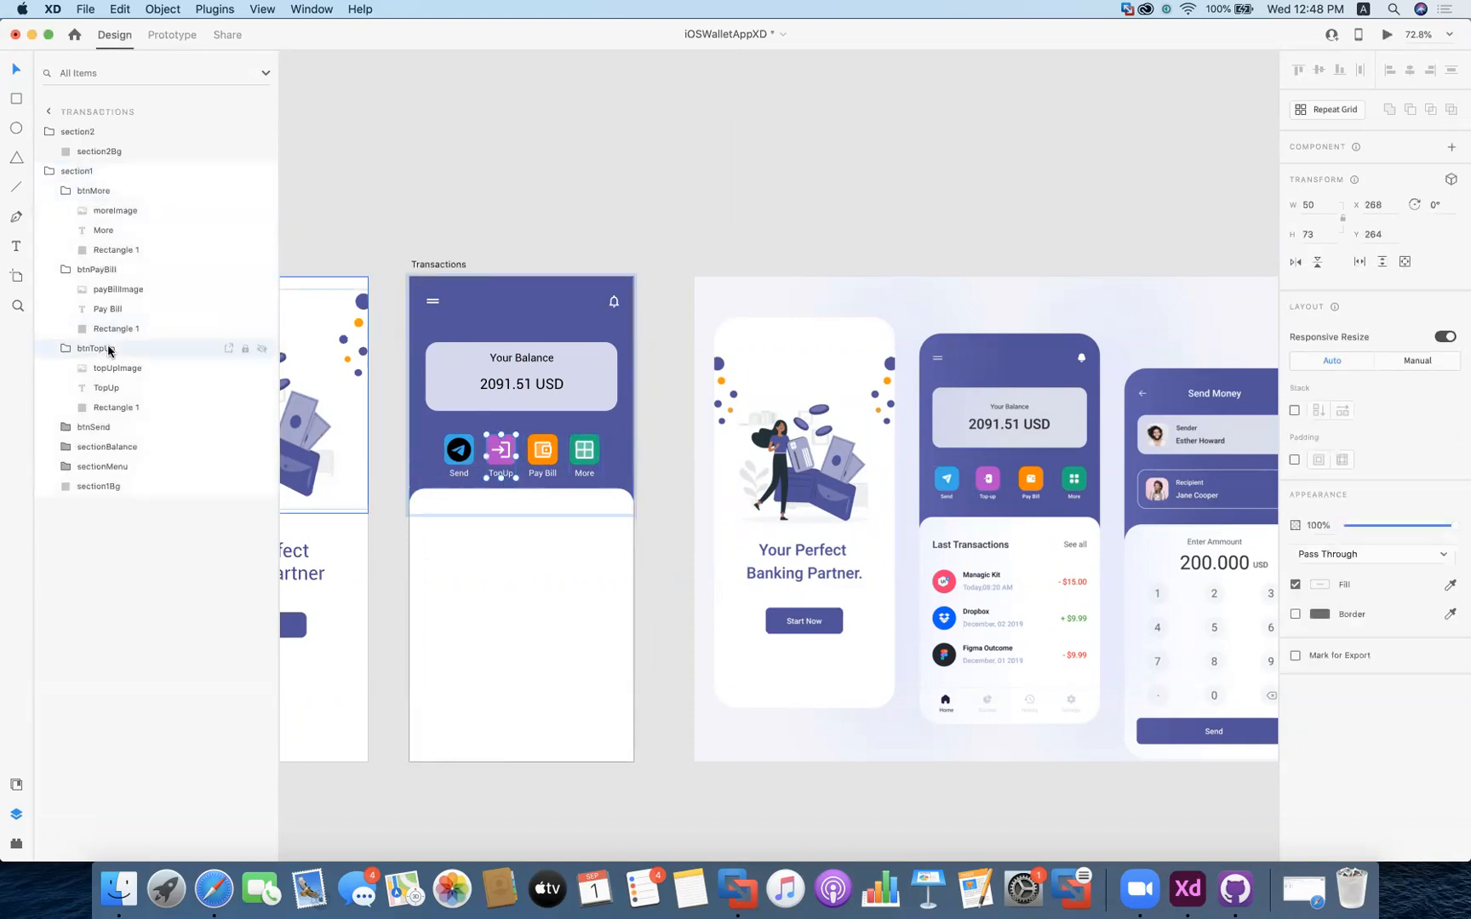
left_click(98, 428)
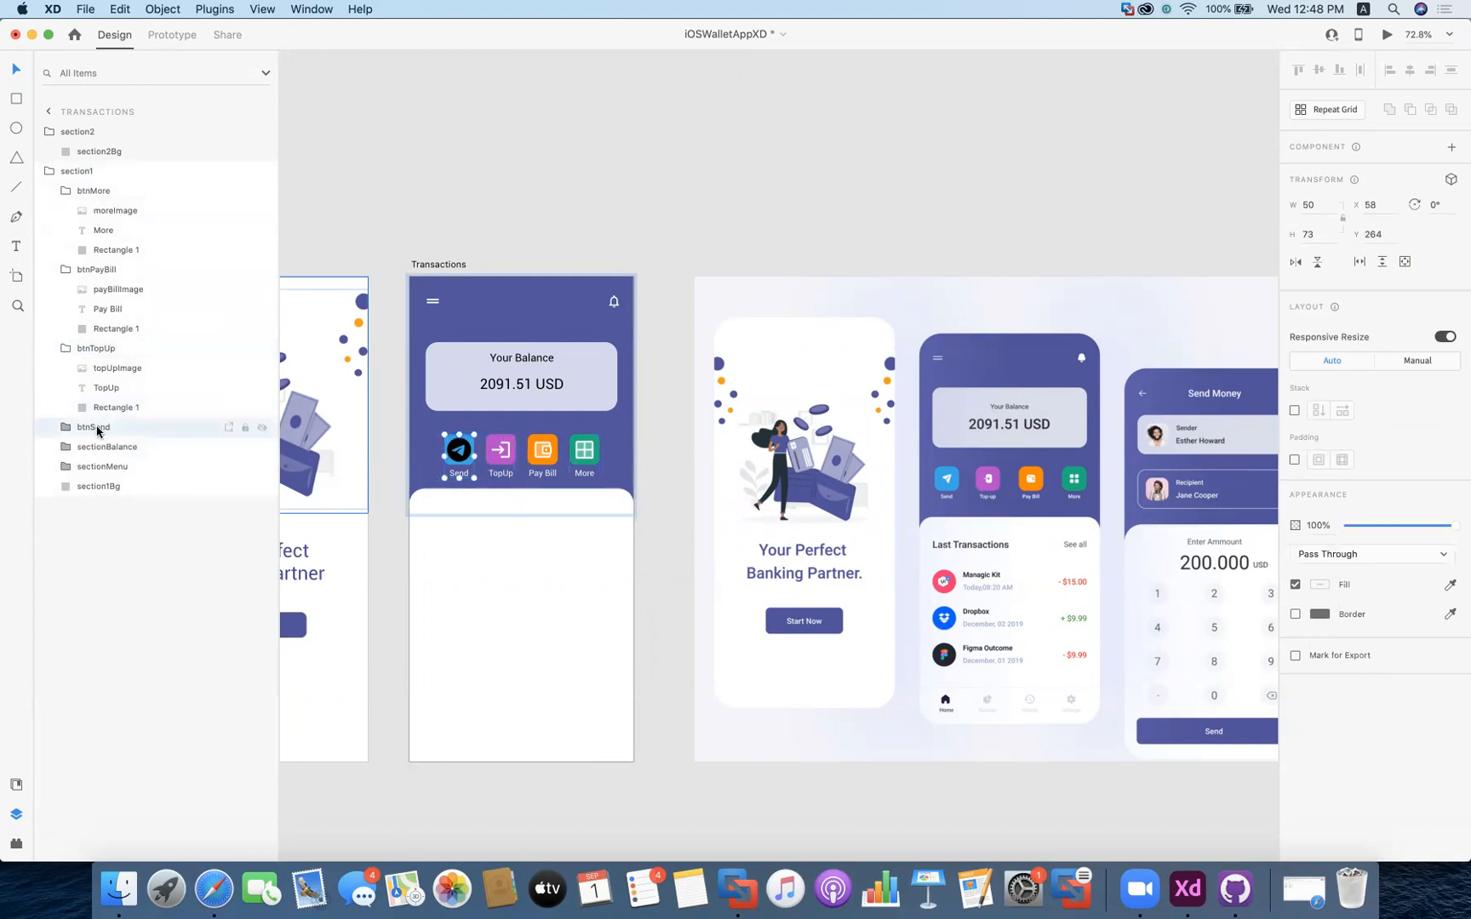
left_click_drag(457, 467, 497, 468)
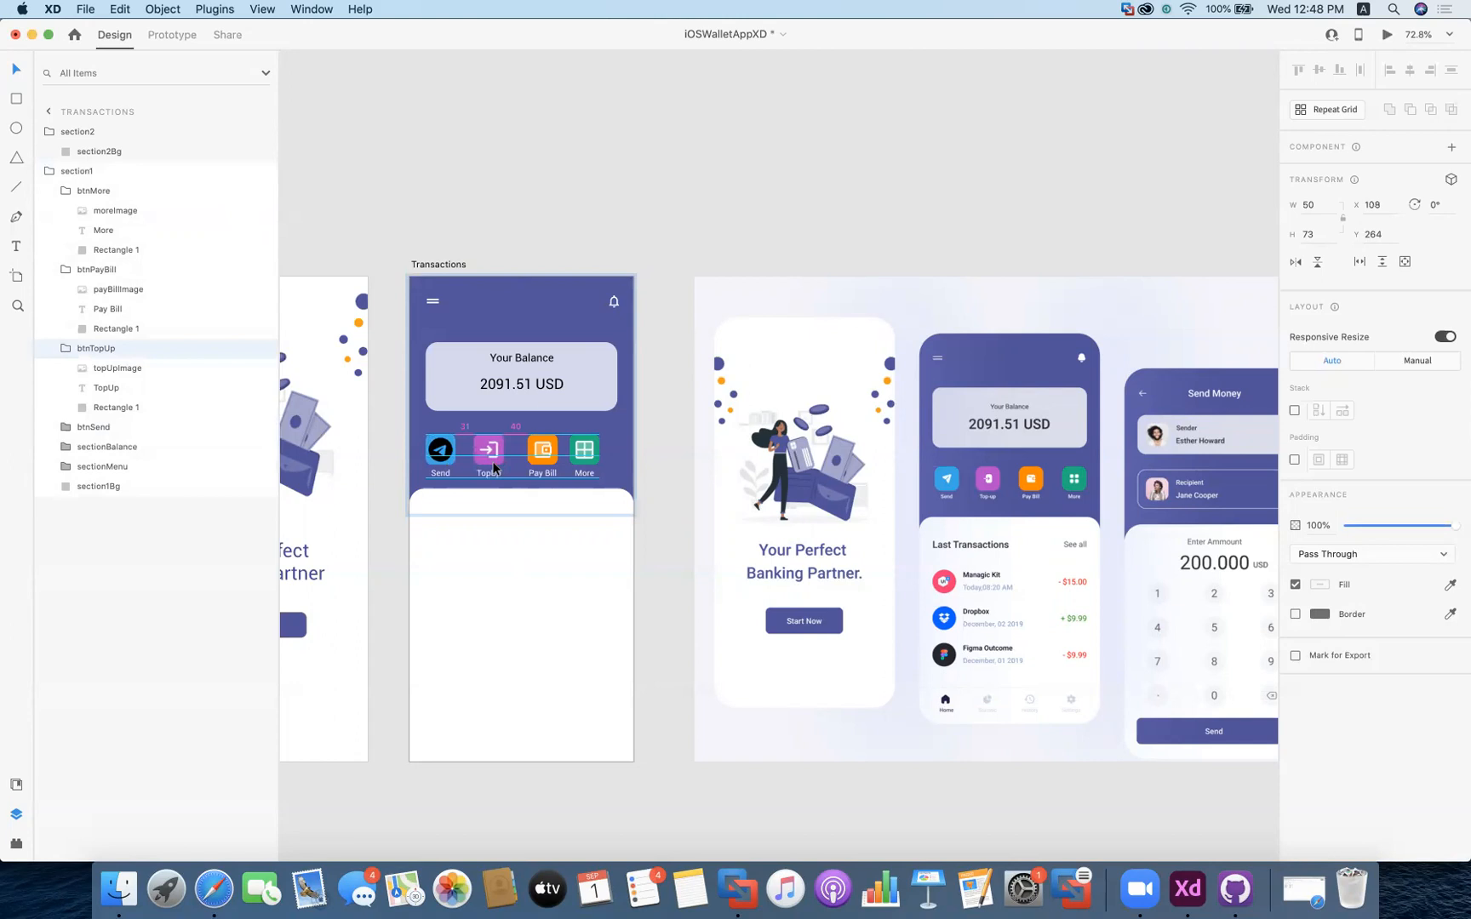
left_click_drag(493, 466, 594, 468)
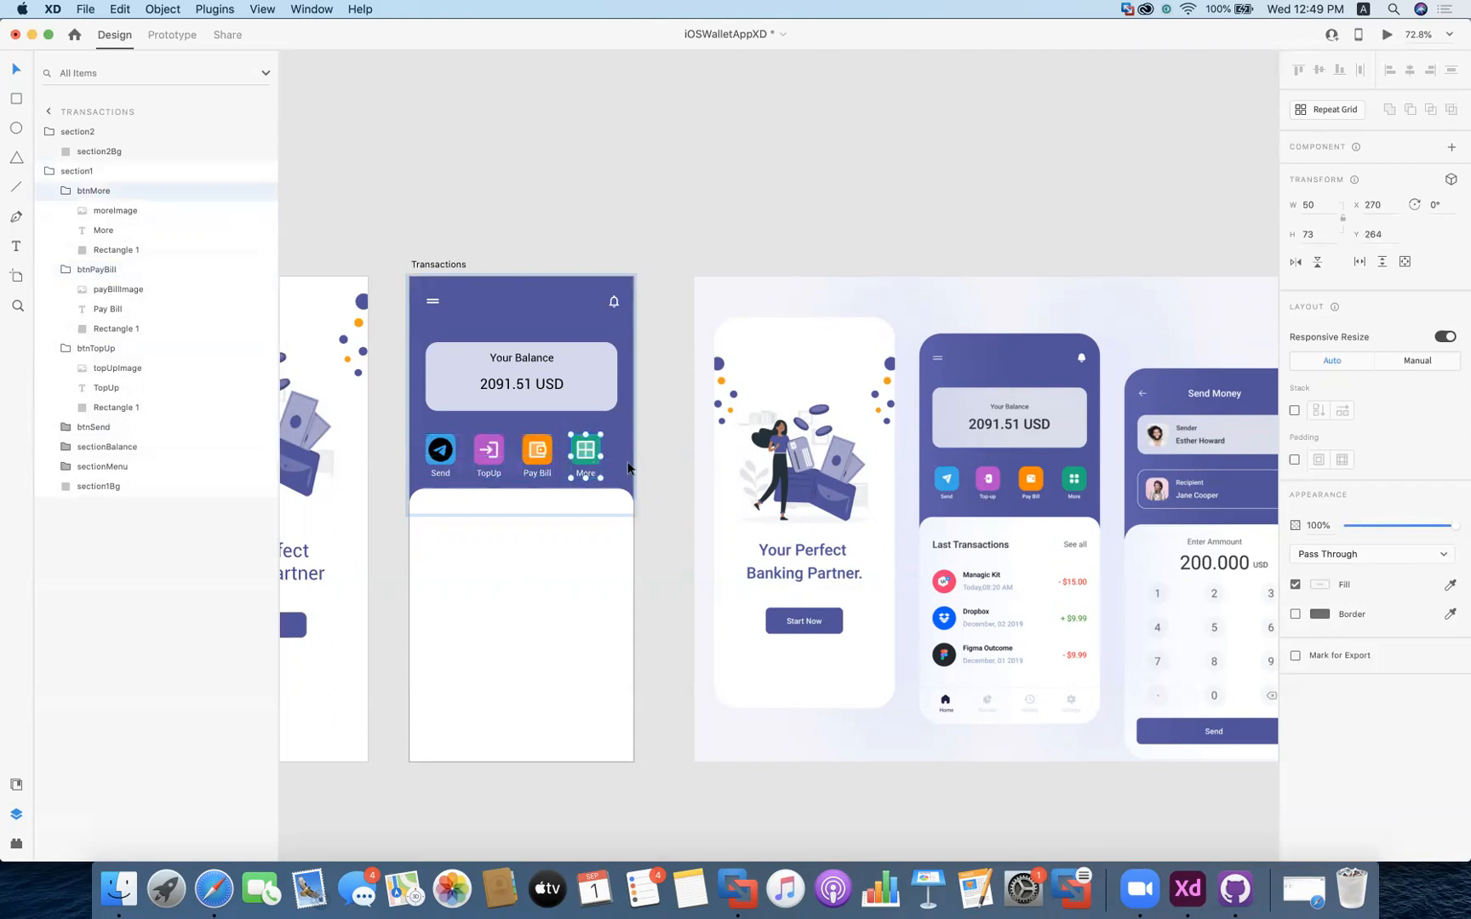
Move the Send, TopUp, Pay Bill and More button groups together so the row starts at about X 41, Y 256
left_click(444, 457)
left_click(489, 454, "shift")
left_click(547, 465, "shift")
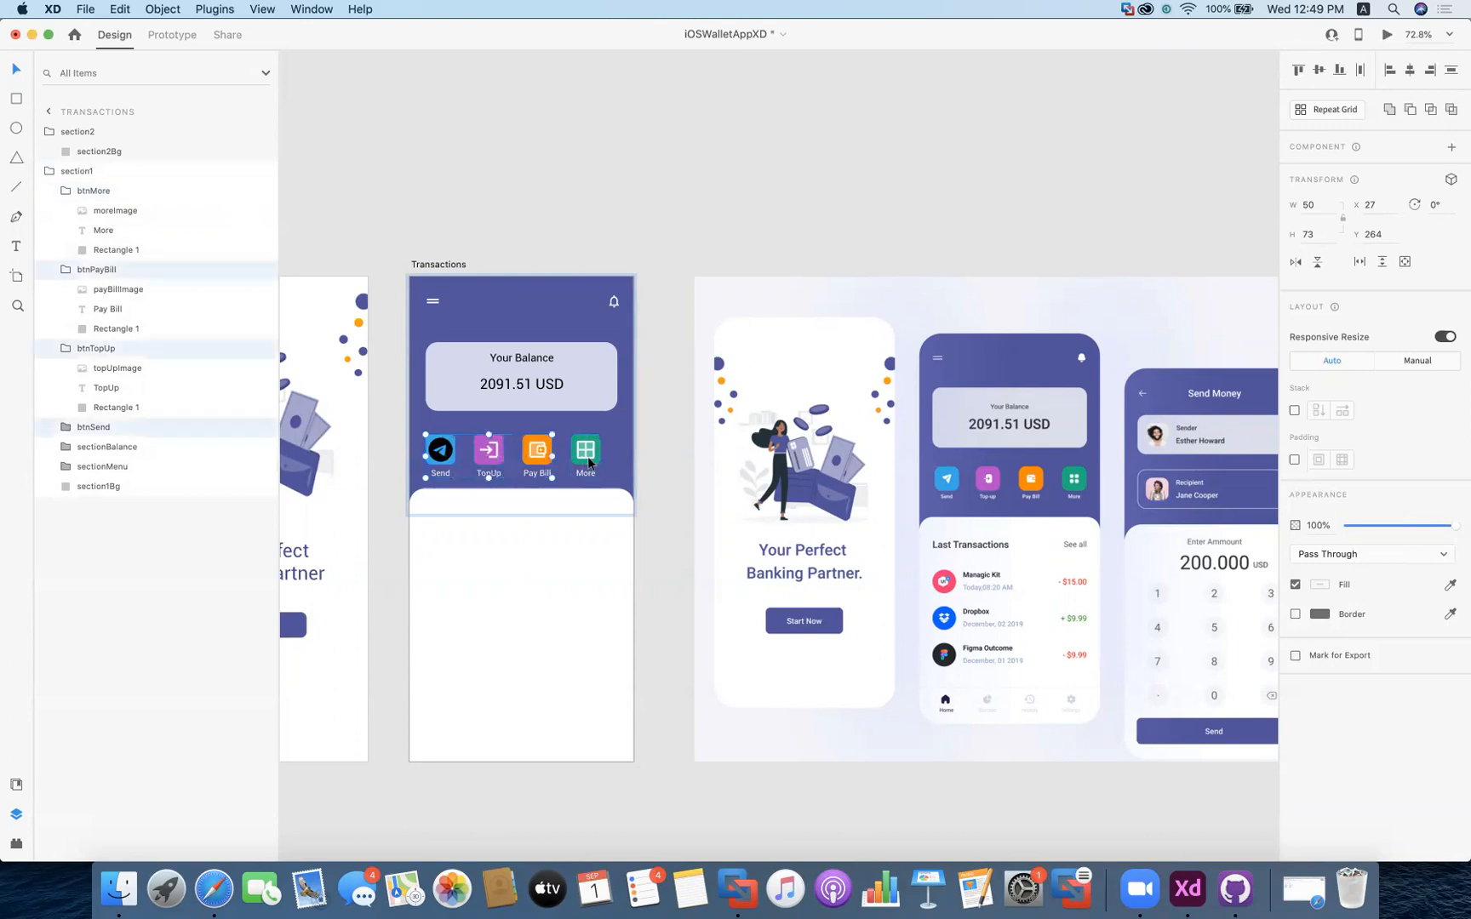
left_click(588, 463, "shift")
left_click_drag(537, 466, 545, 457)
left_click(674, 523)
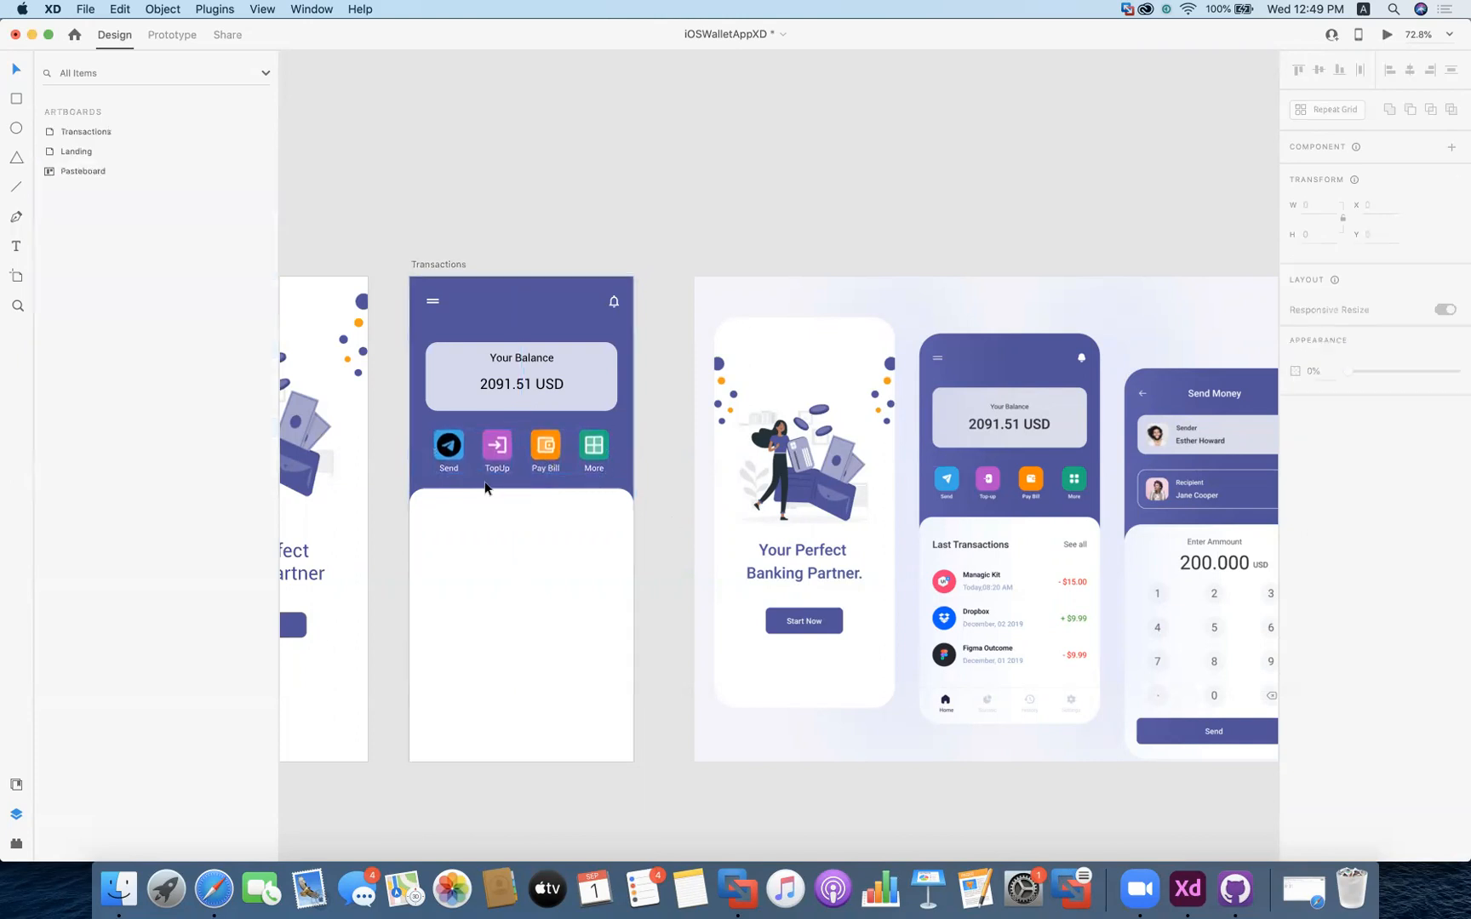
left_click(454, 459)
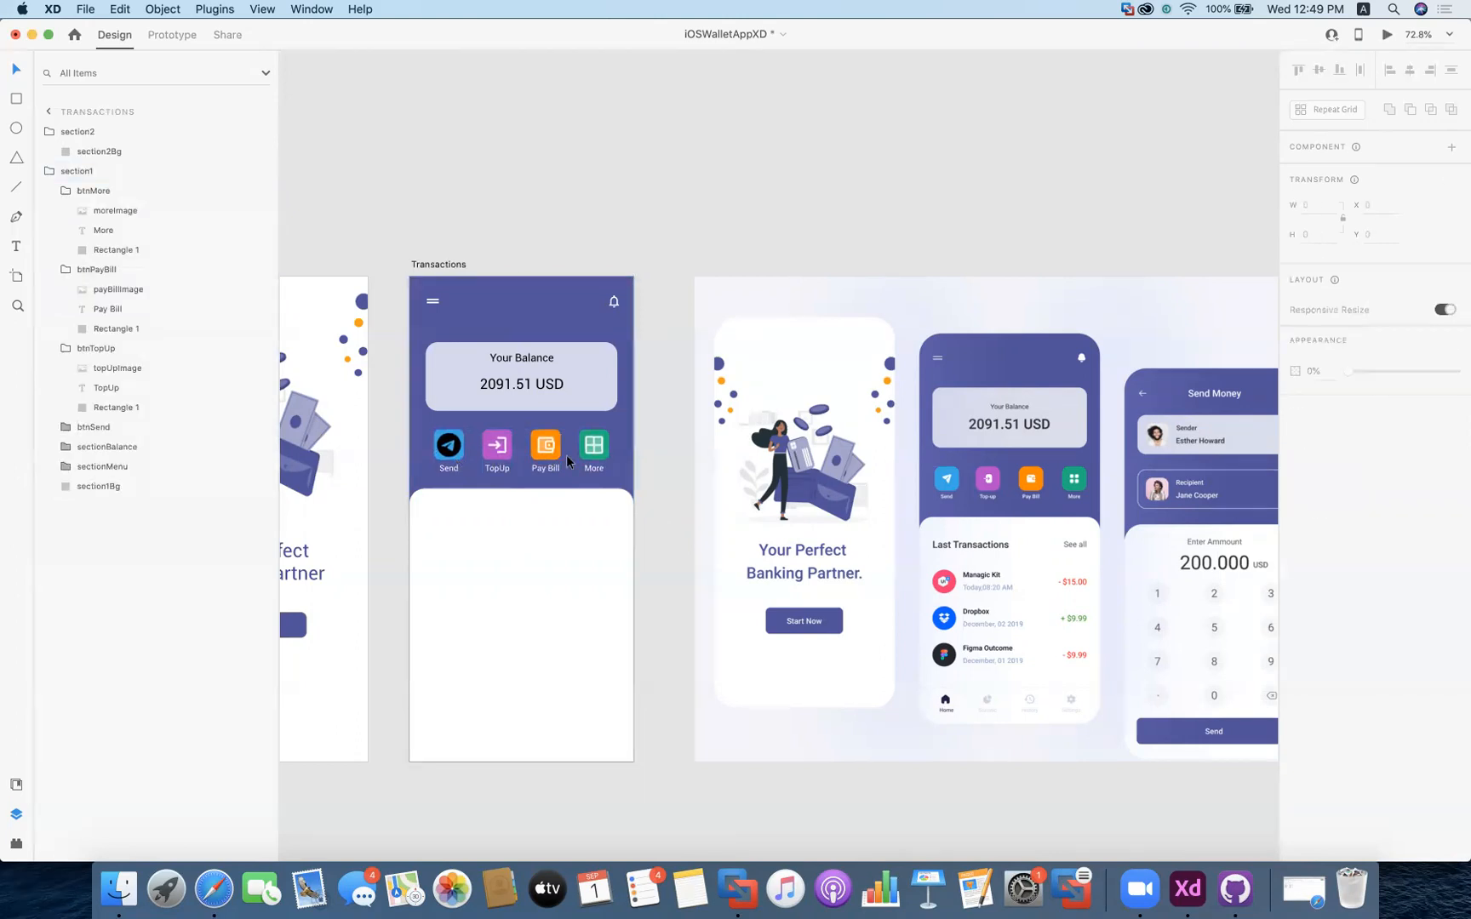
double_click(452, 461)
left_click(495, 454, "shift")
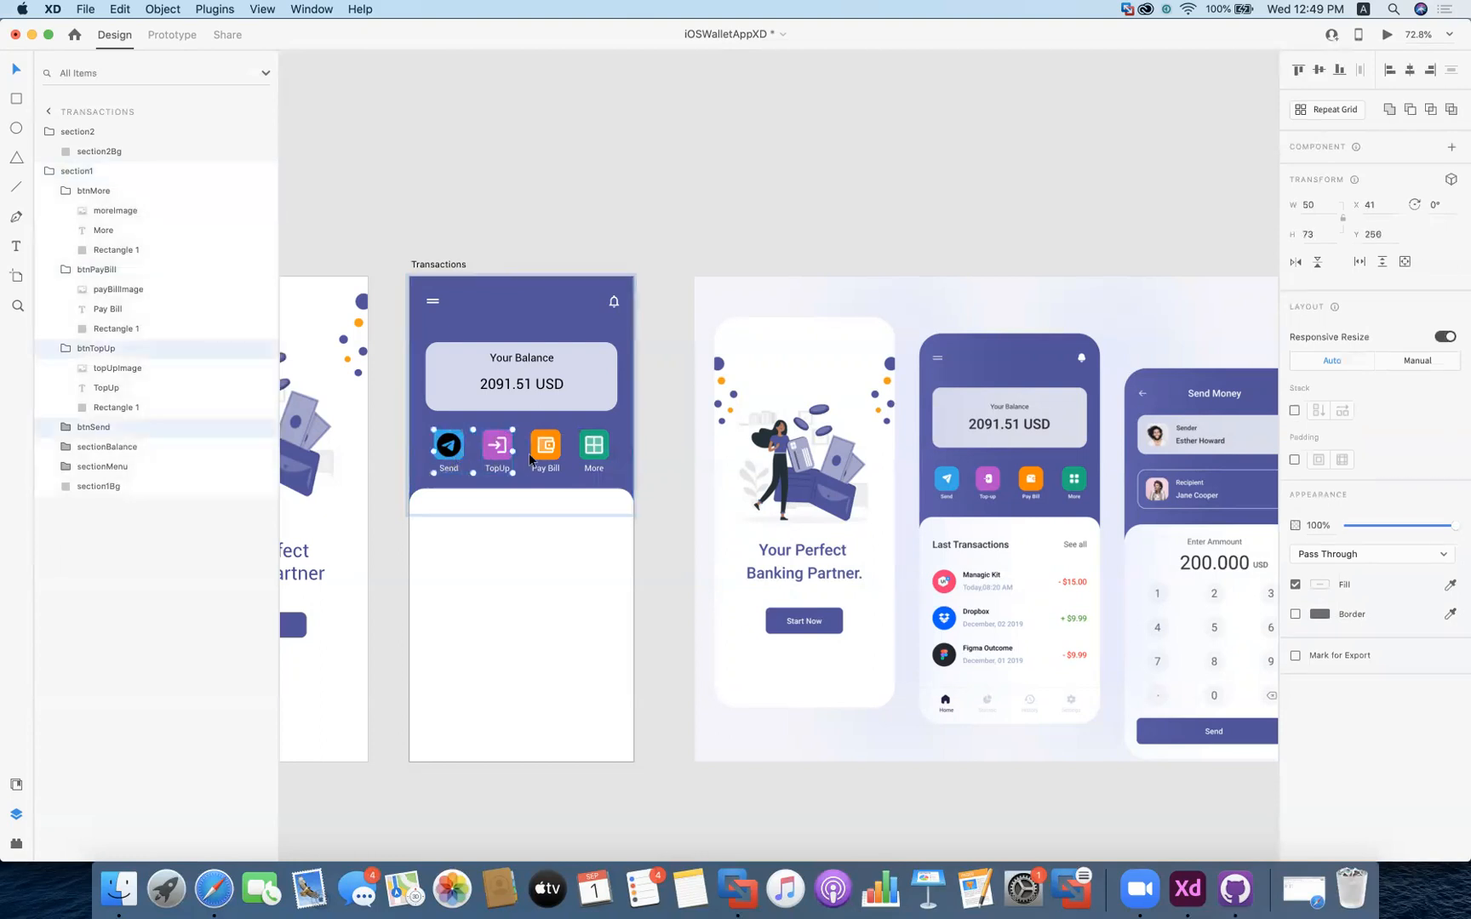
left_click(549, 456, "shift")
left_click(597, 452, "shift")
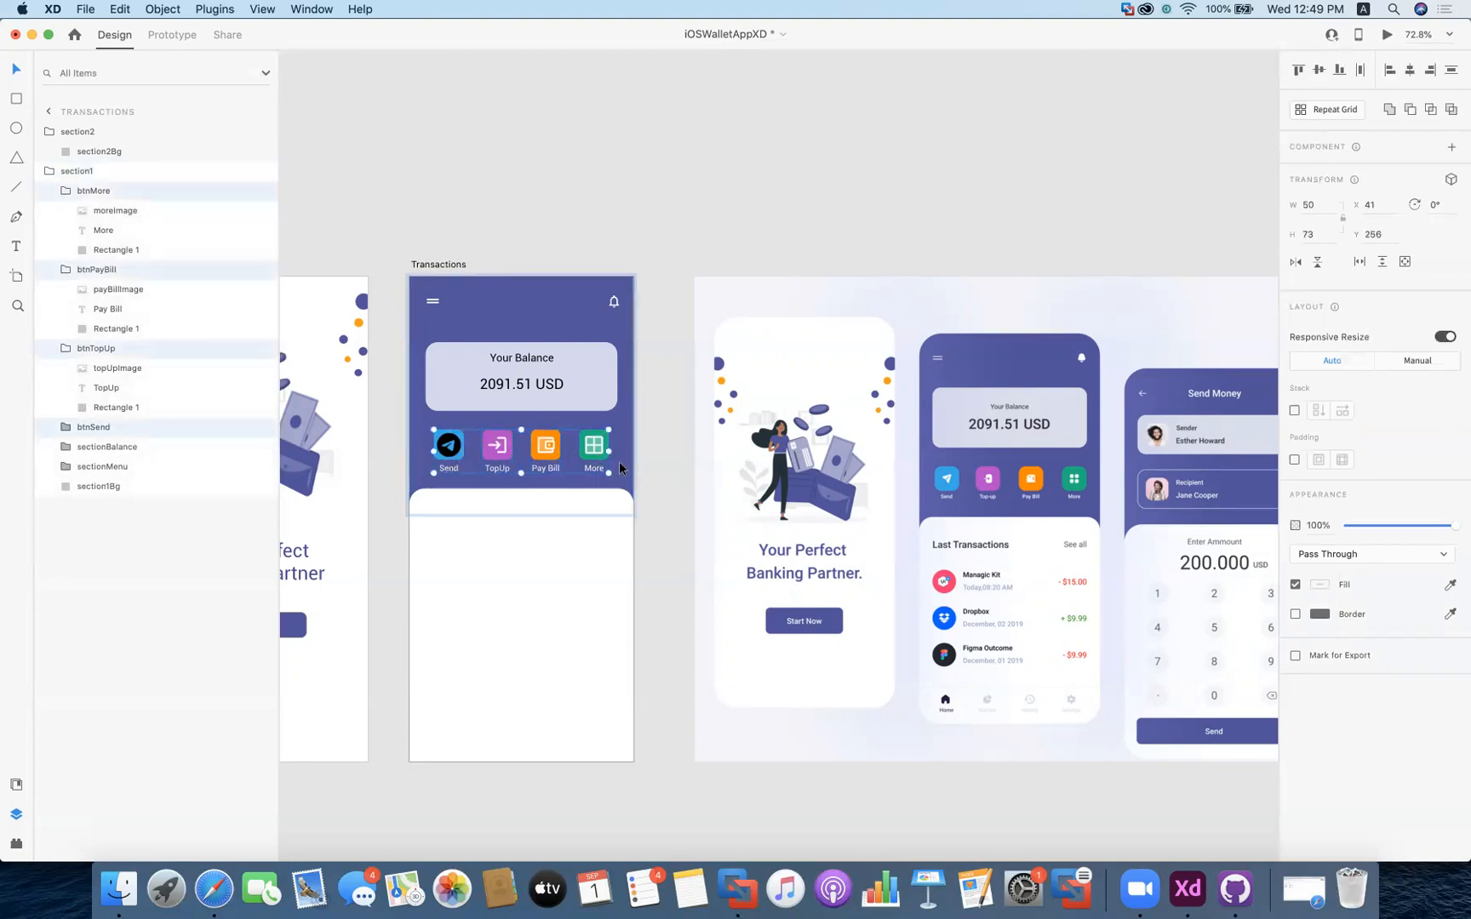
left_click(663, 482)
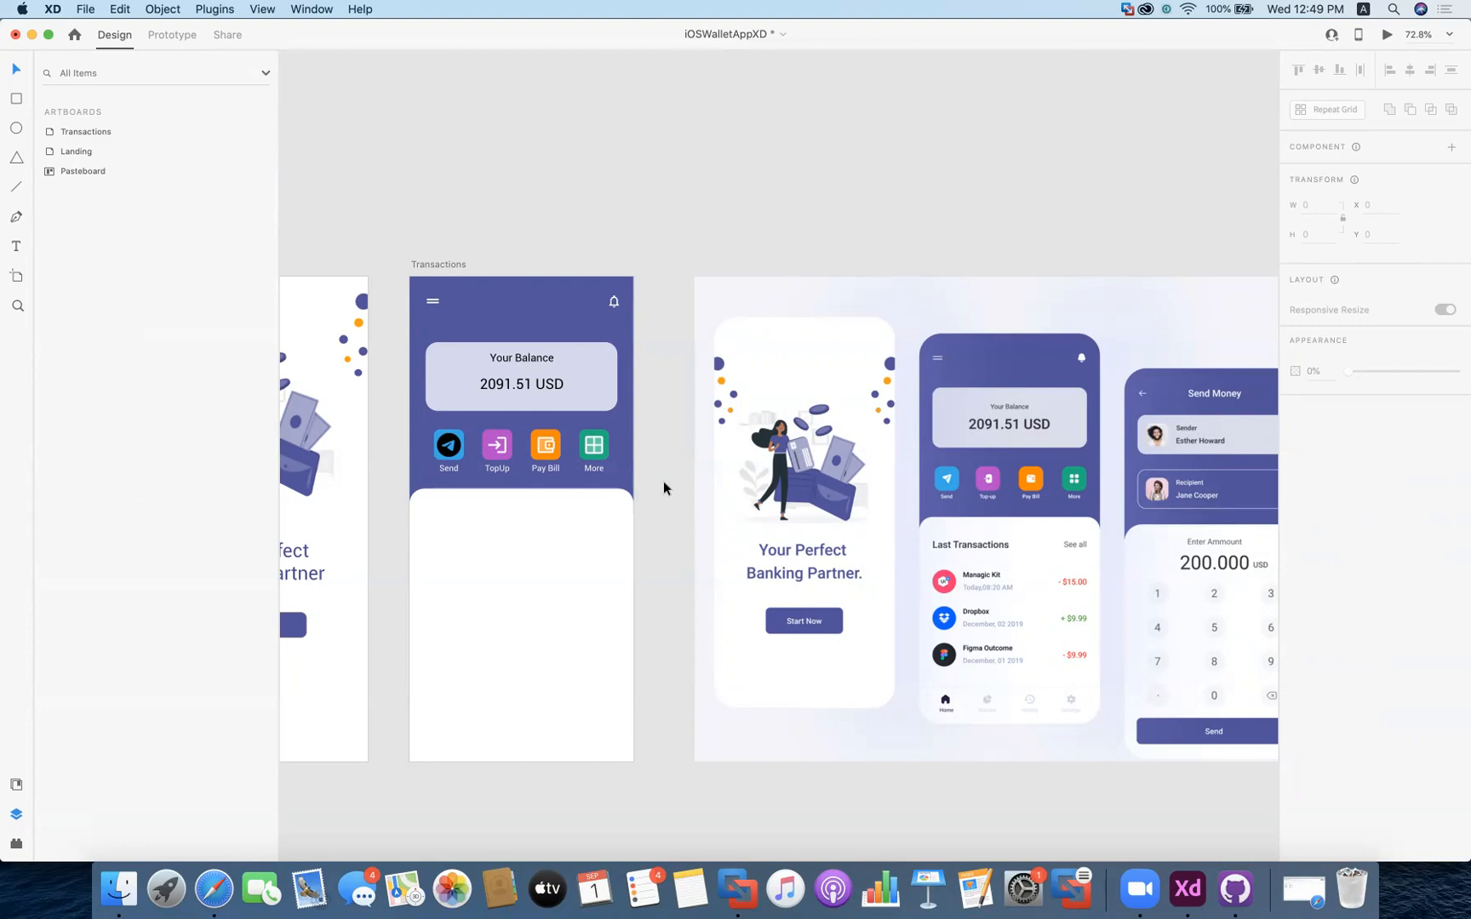
Set the font weight of the 2091.51 USD text in the sectionBalance group to Bold
left_click(432, 308)
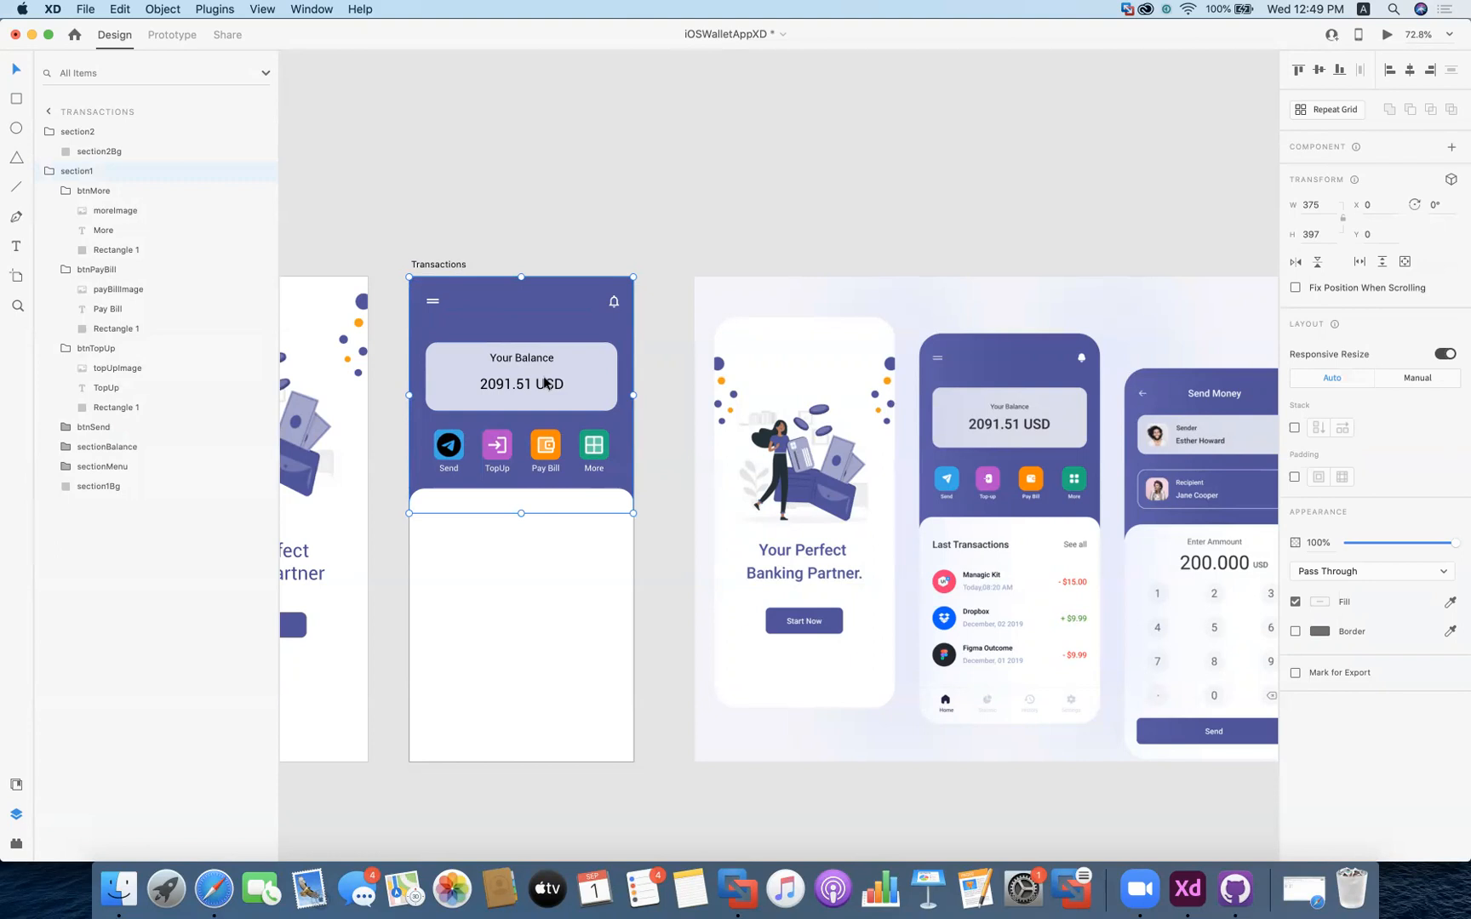
double_click(506, 384)
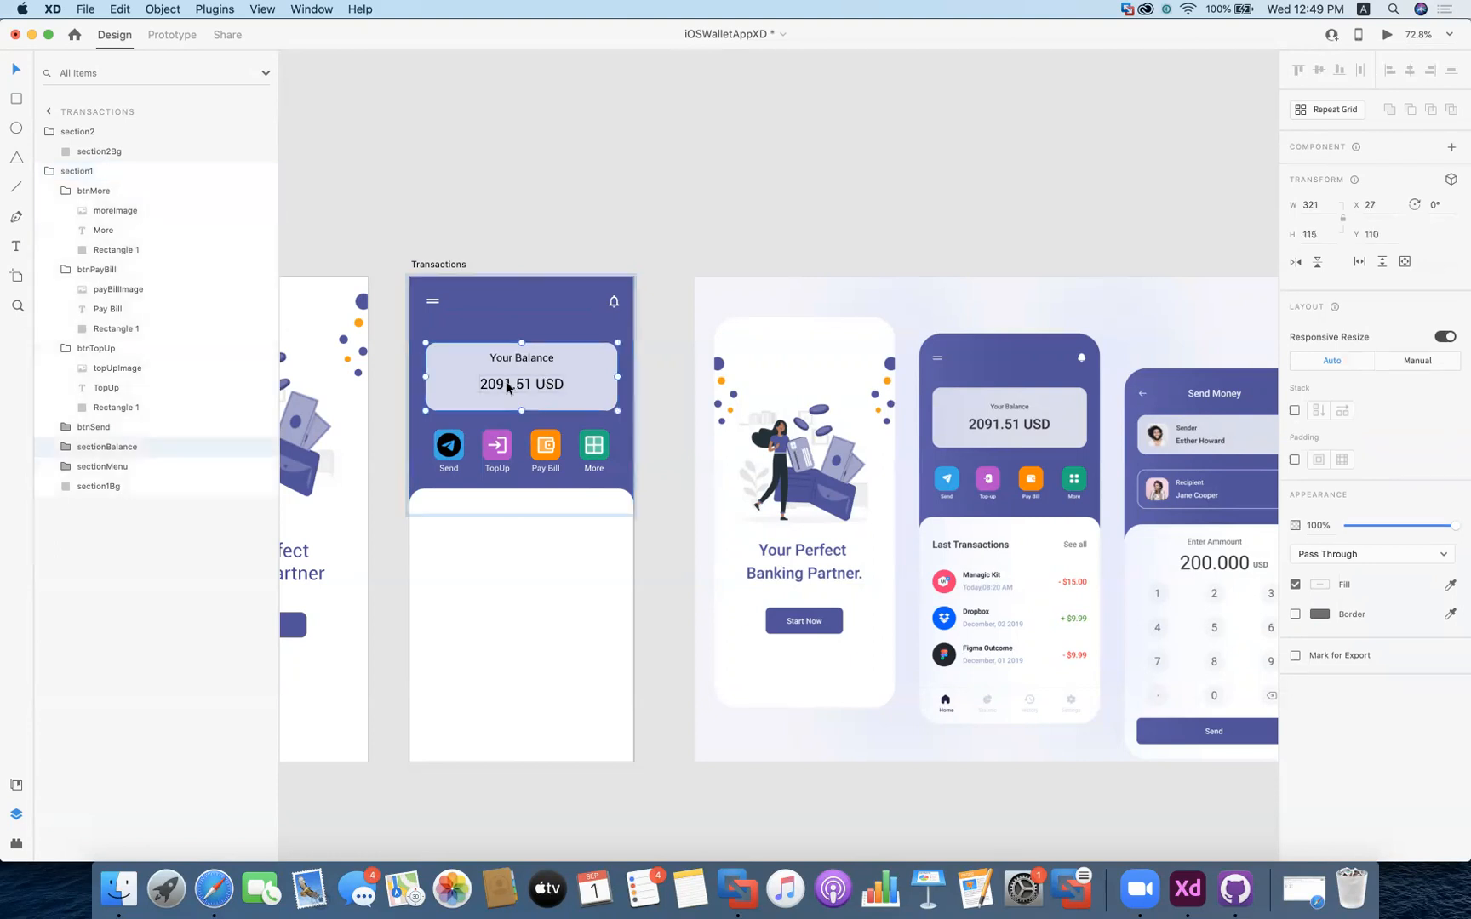
double_click(507, 386)
key("super+a")
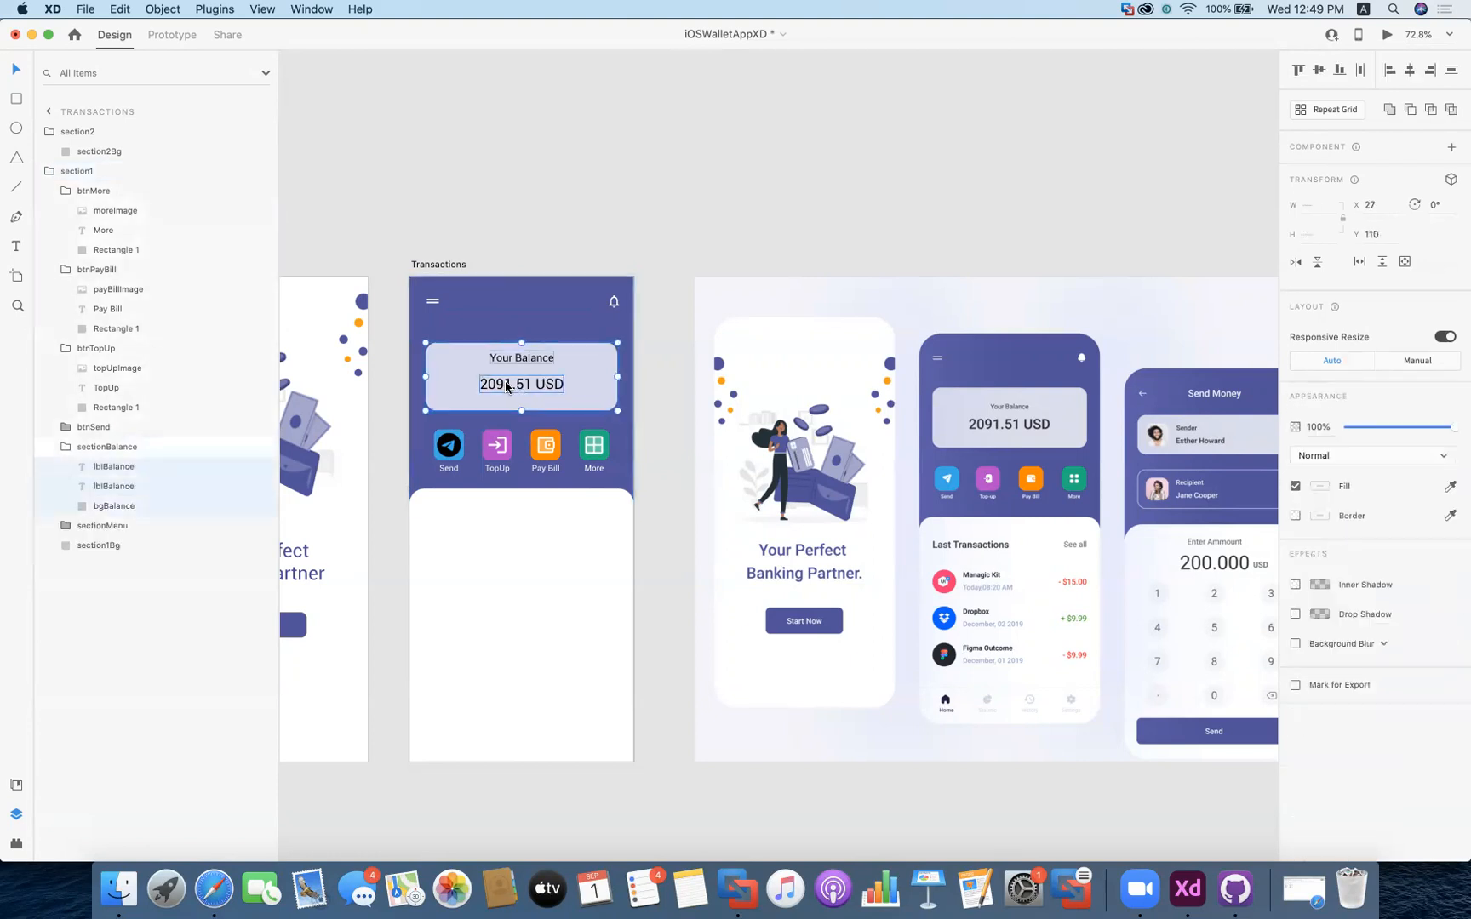
double_click(506, 383)
key("super+a")
left_click(1384, 458)
type("Bold")
key("Return")
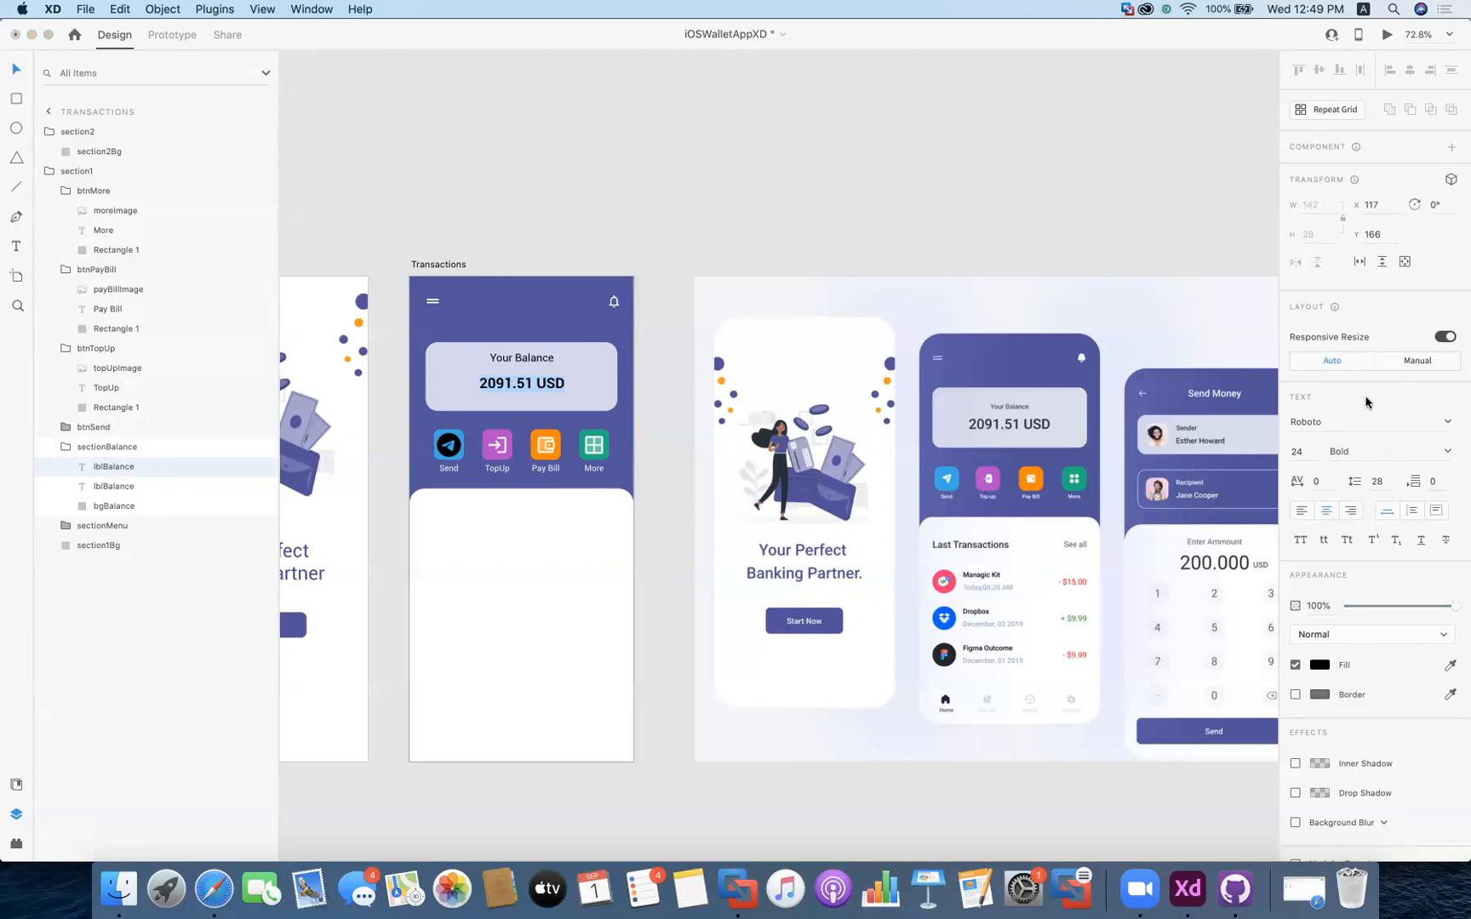
left_click(896, 204)
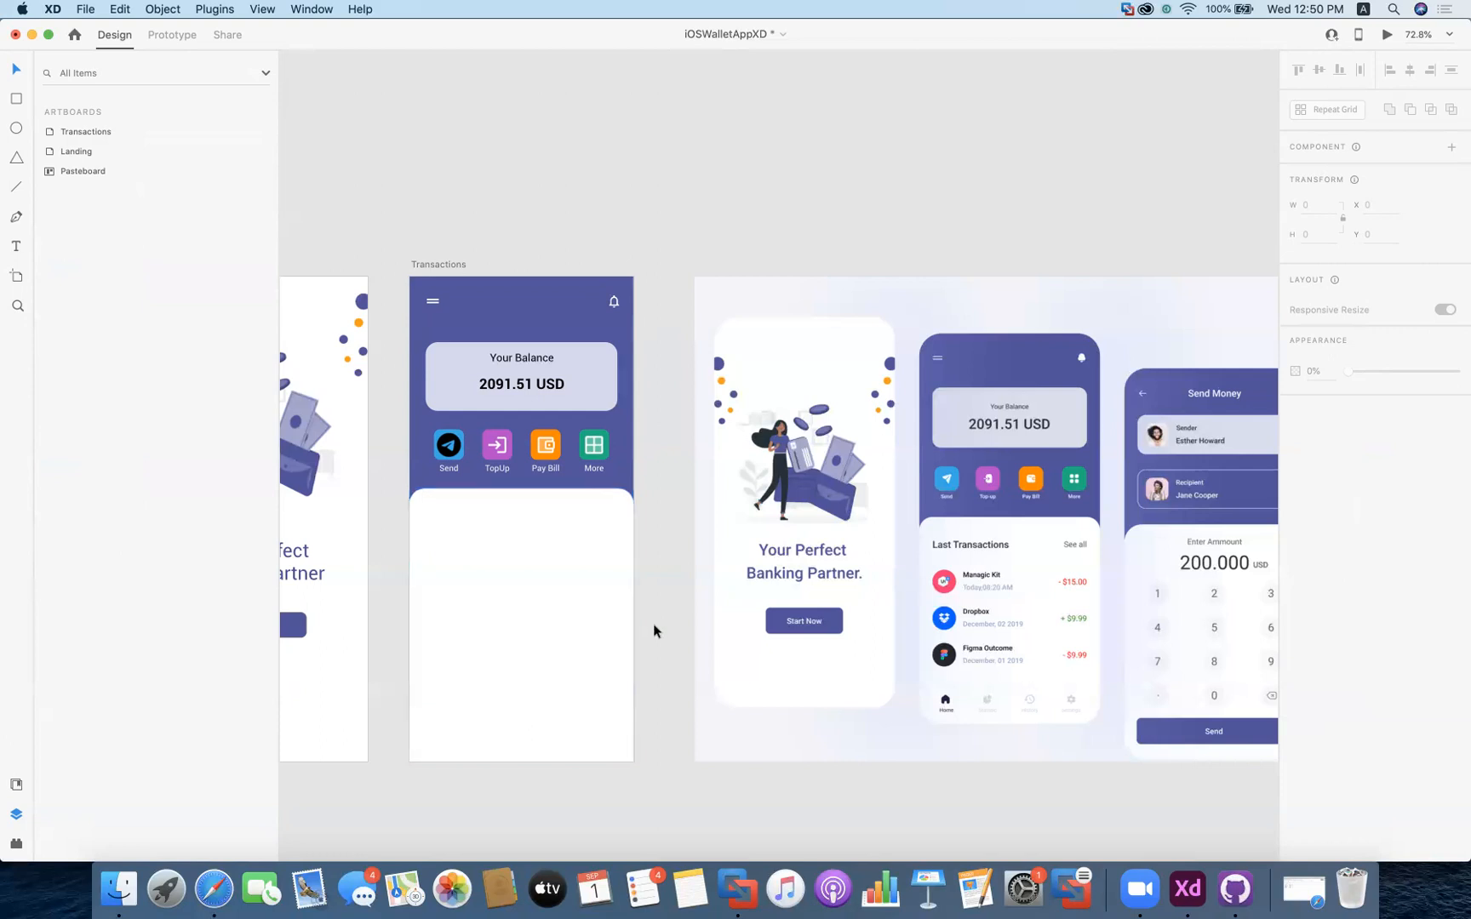
Save the current changes to the document and select the Transactions artboard
left_click(85, 10)
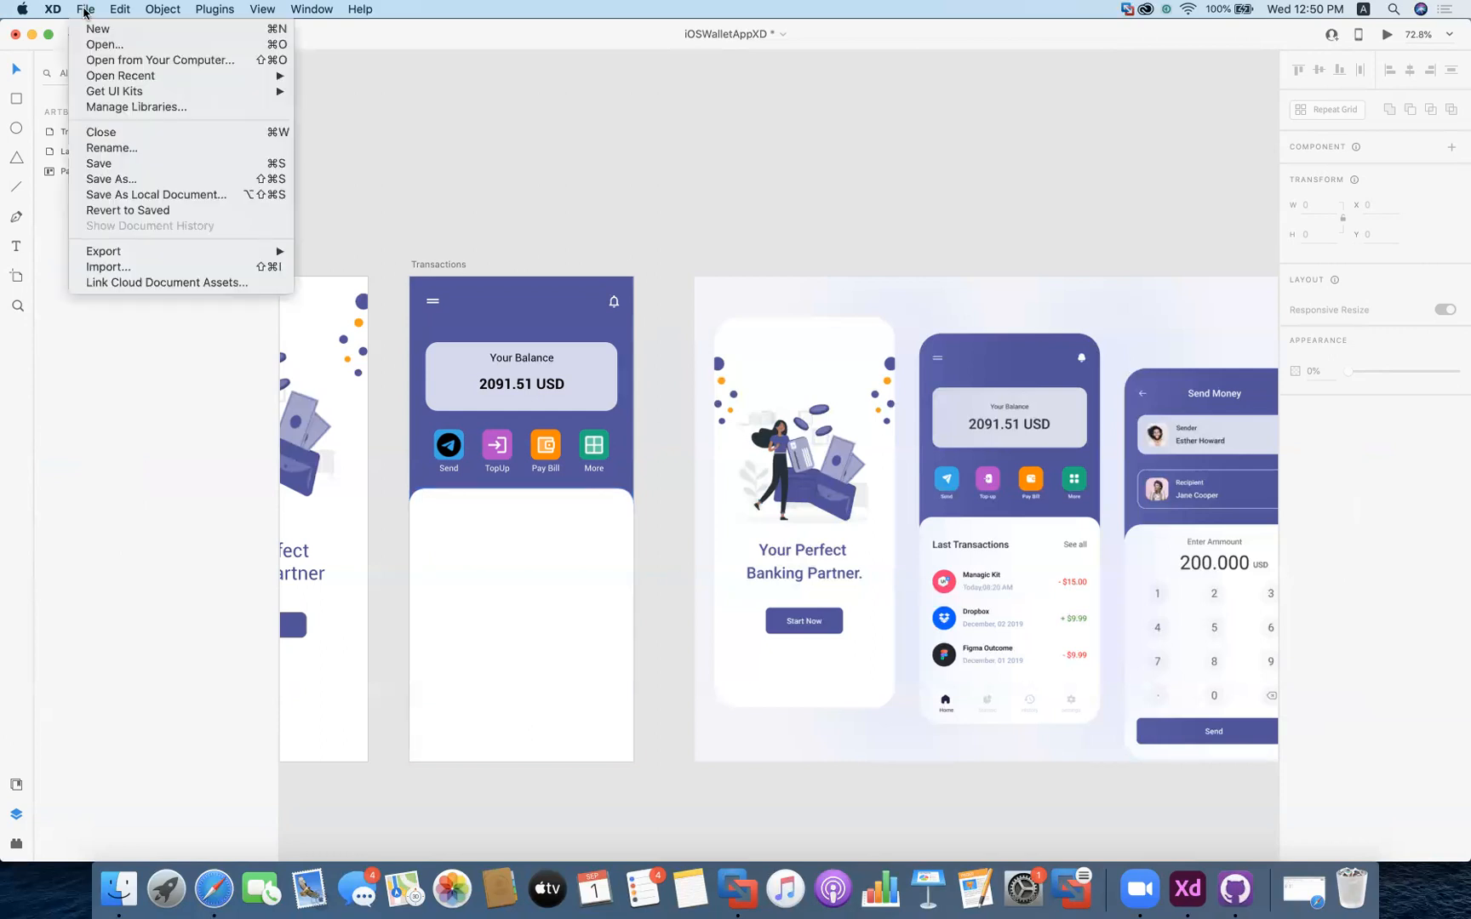
left_click(405, 142)
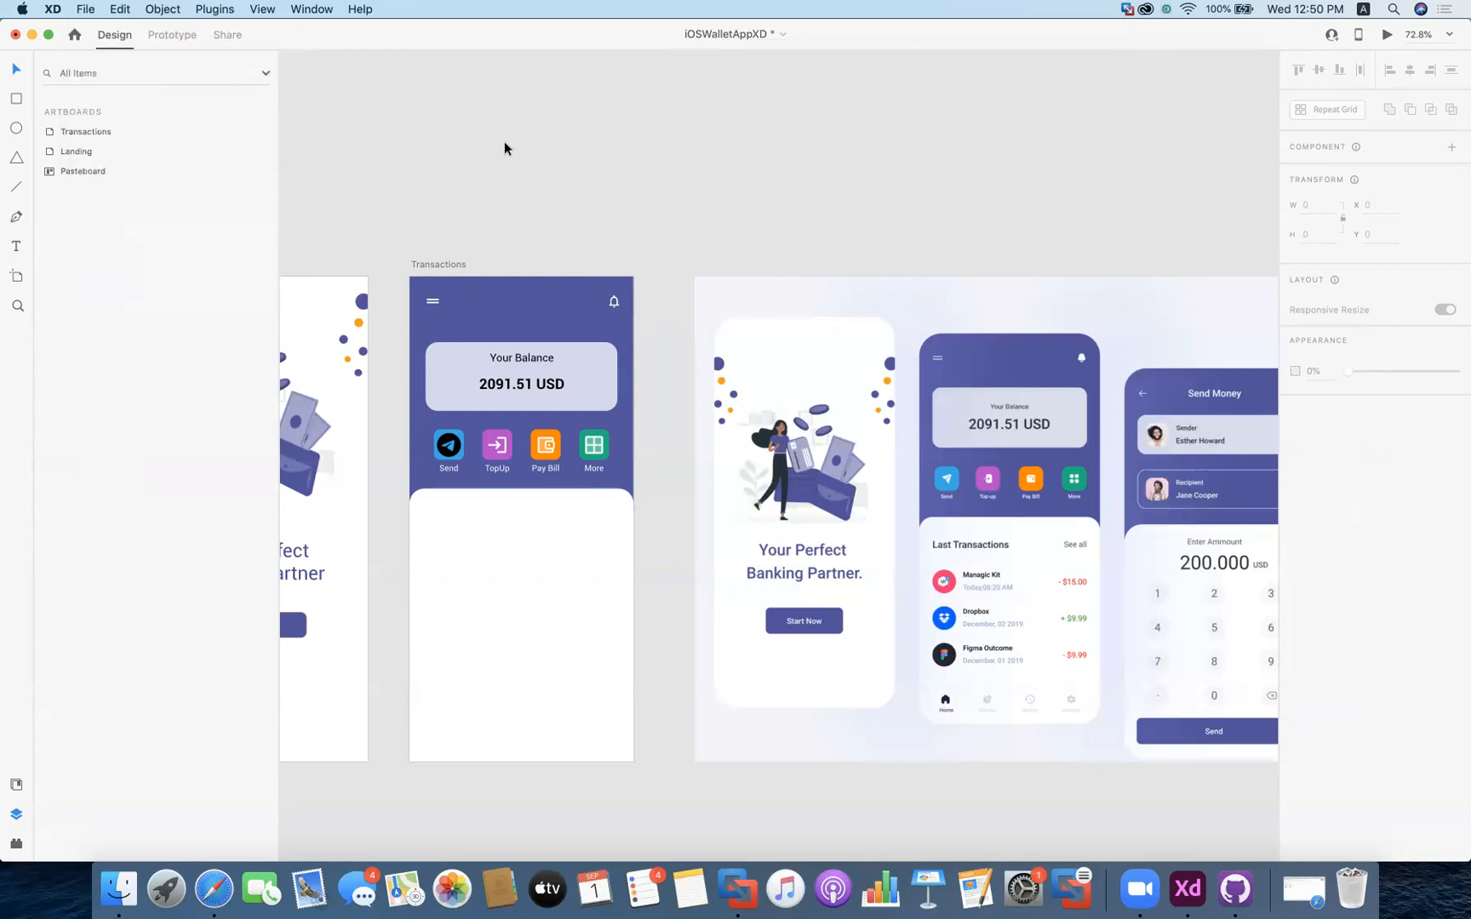
scroll(484, 213, "left", 5)
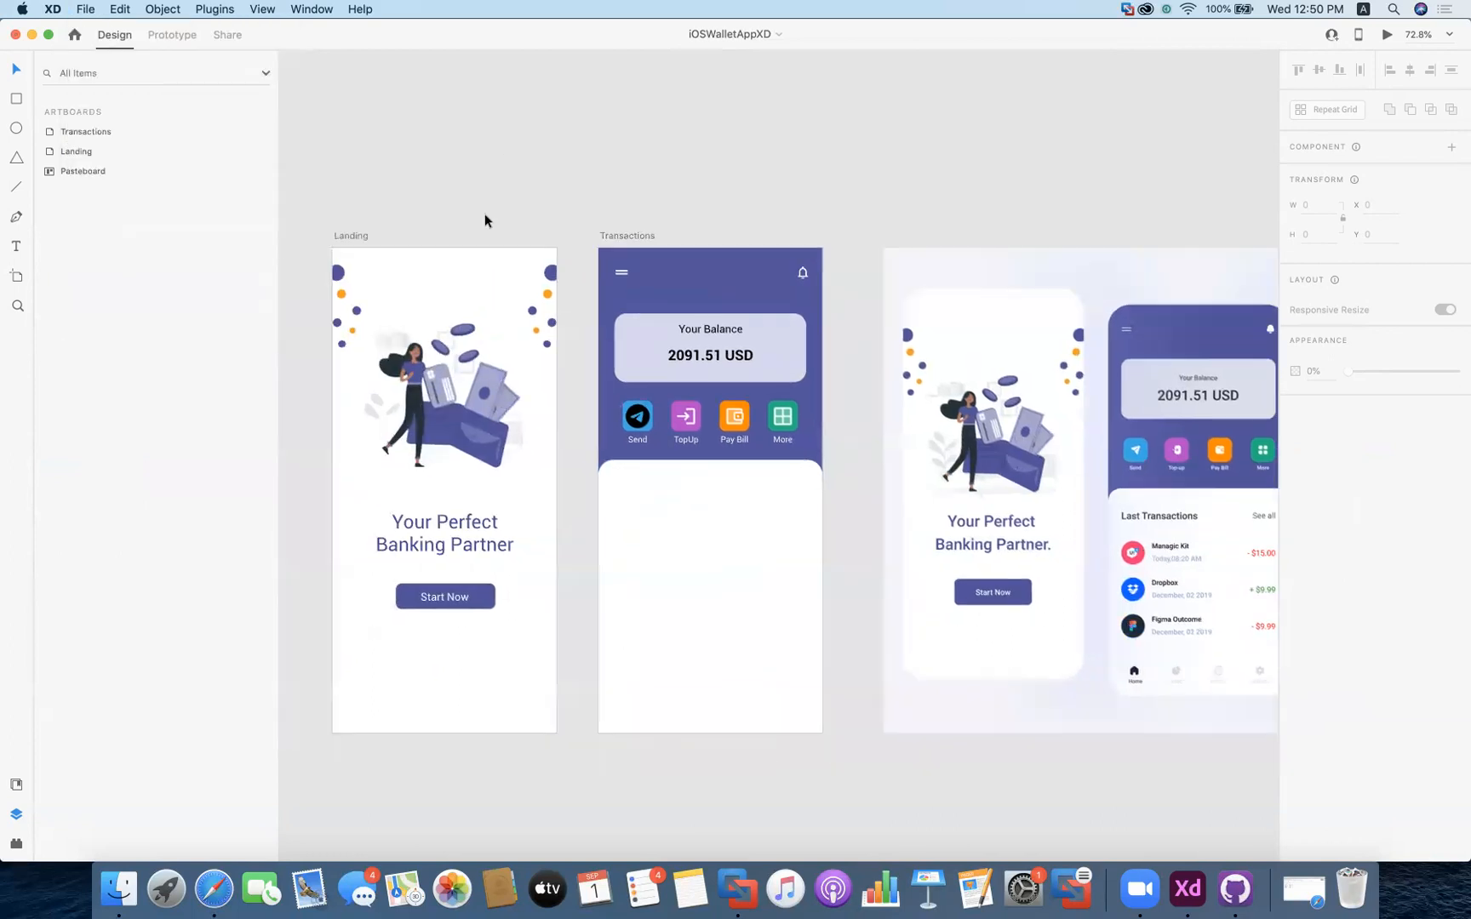
scroll(484, 212, "down", 3)
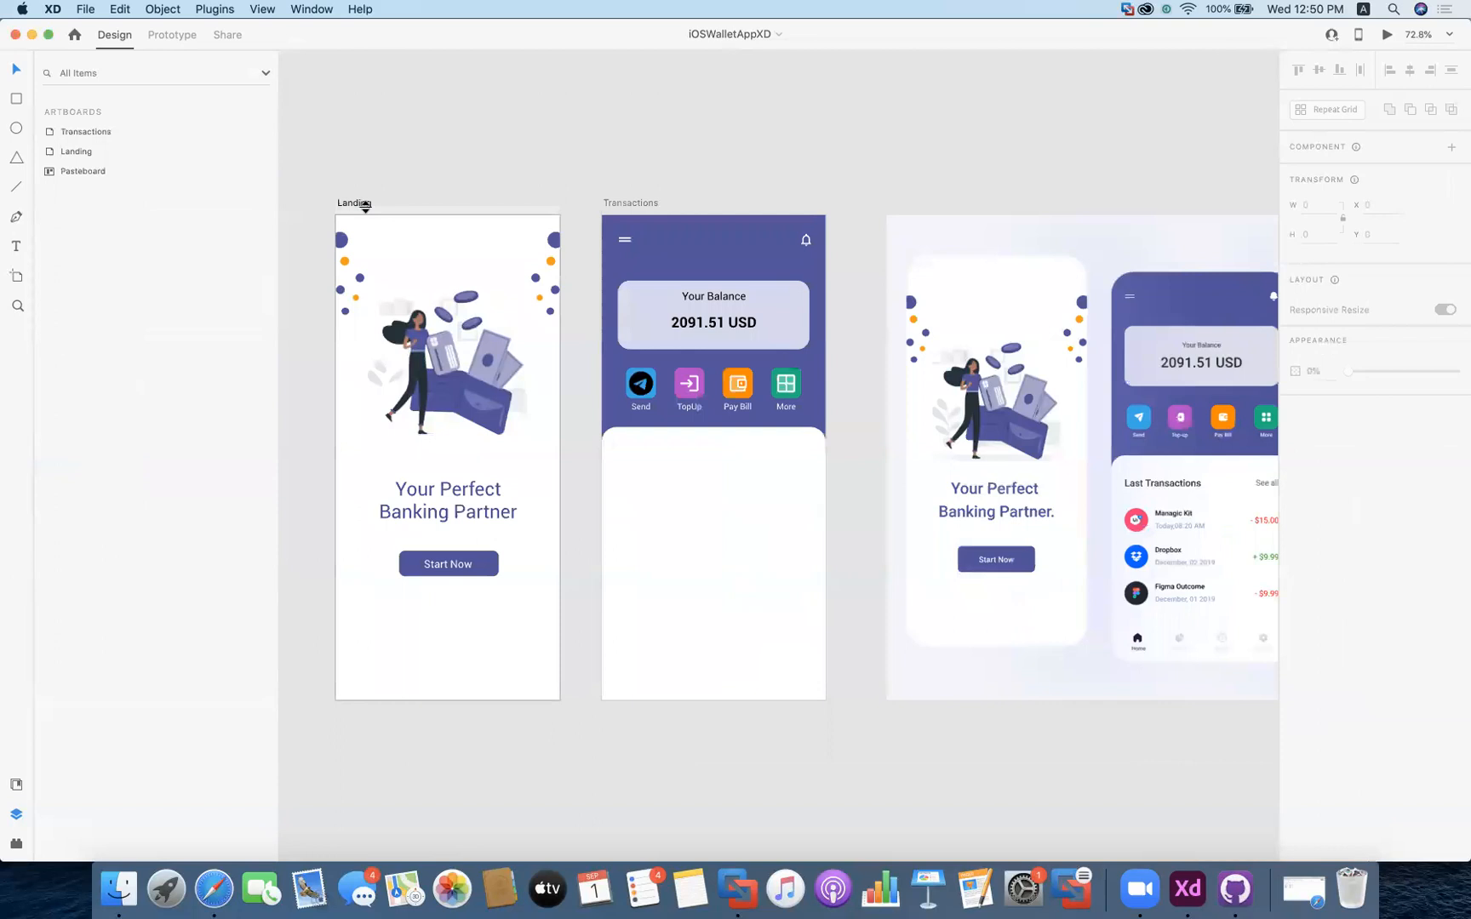
left_click(643, 201)
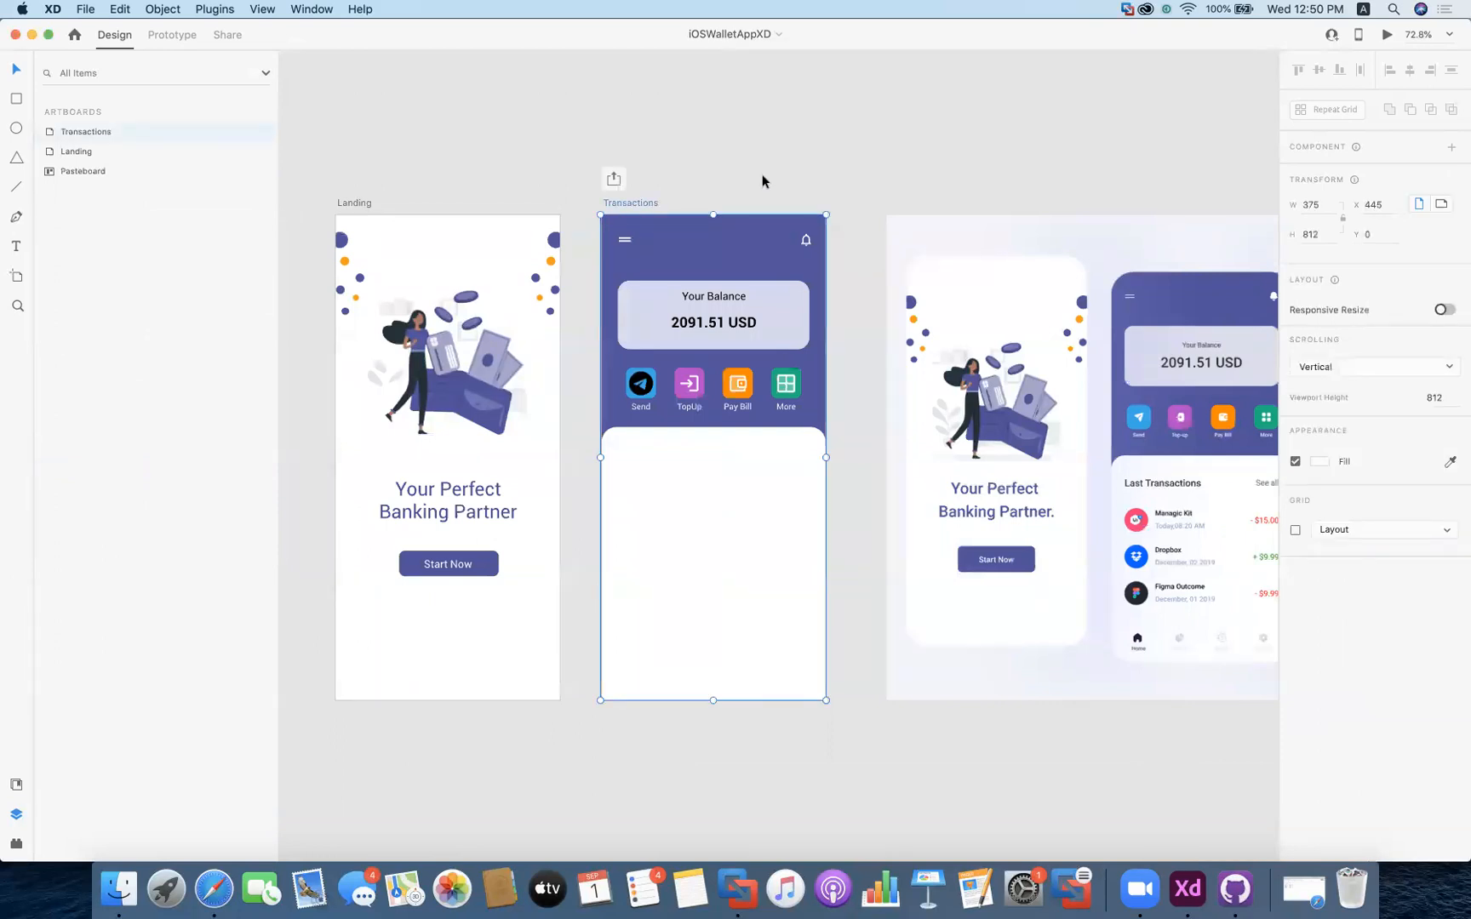
scroll(762, 180, "right", 3)
scroll(762, 174, "left", 3)
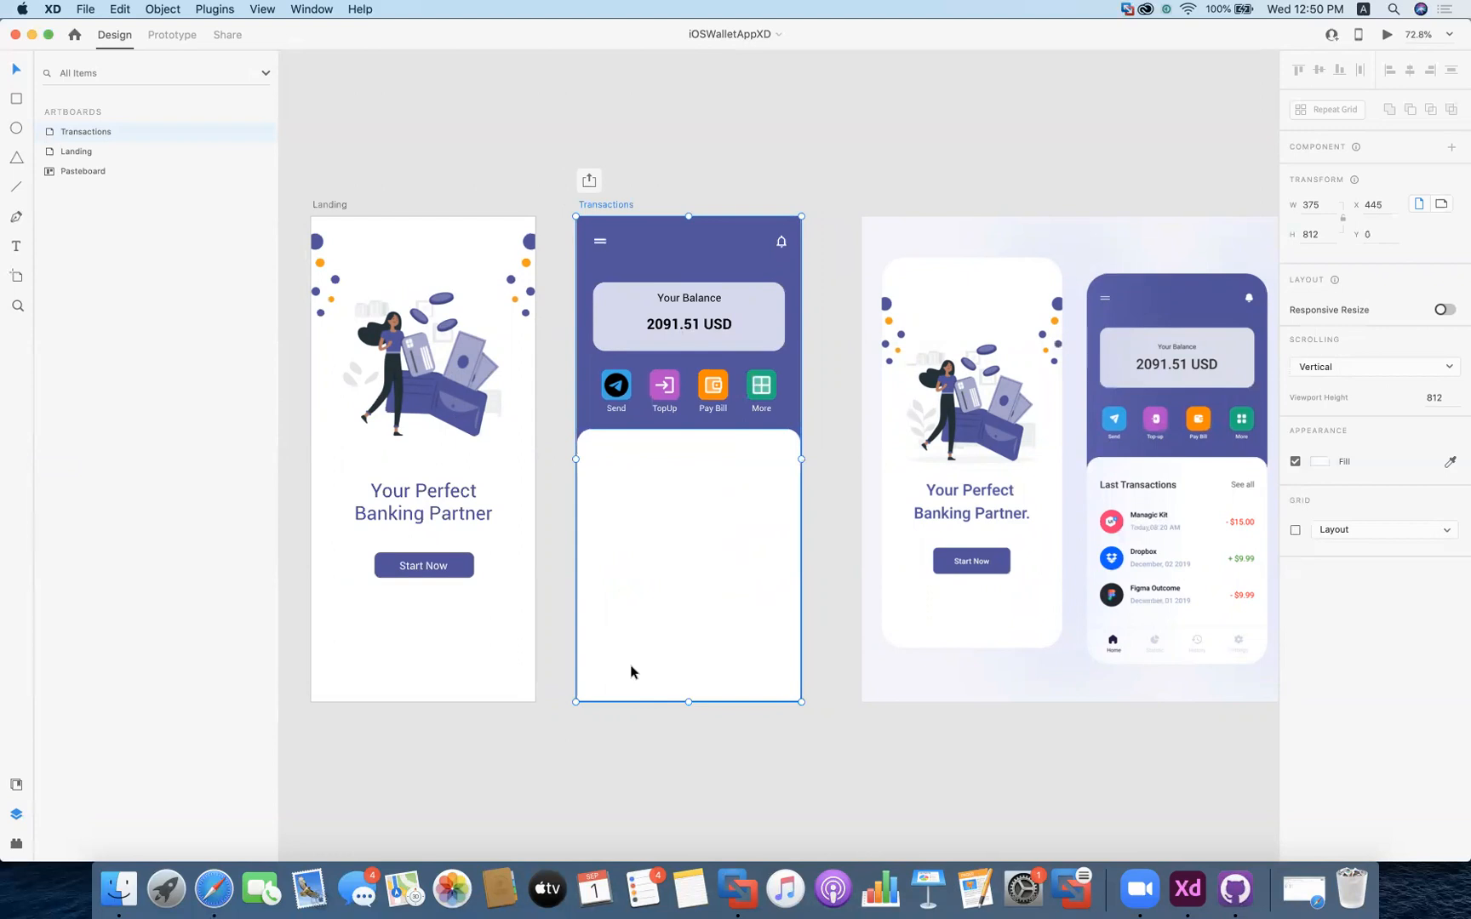
Save the document as the local file iOSWalletAppXD in the iOSWalletApp folder, replacing the existing file
left_click(83, 9)
left_click(197, 193)
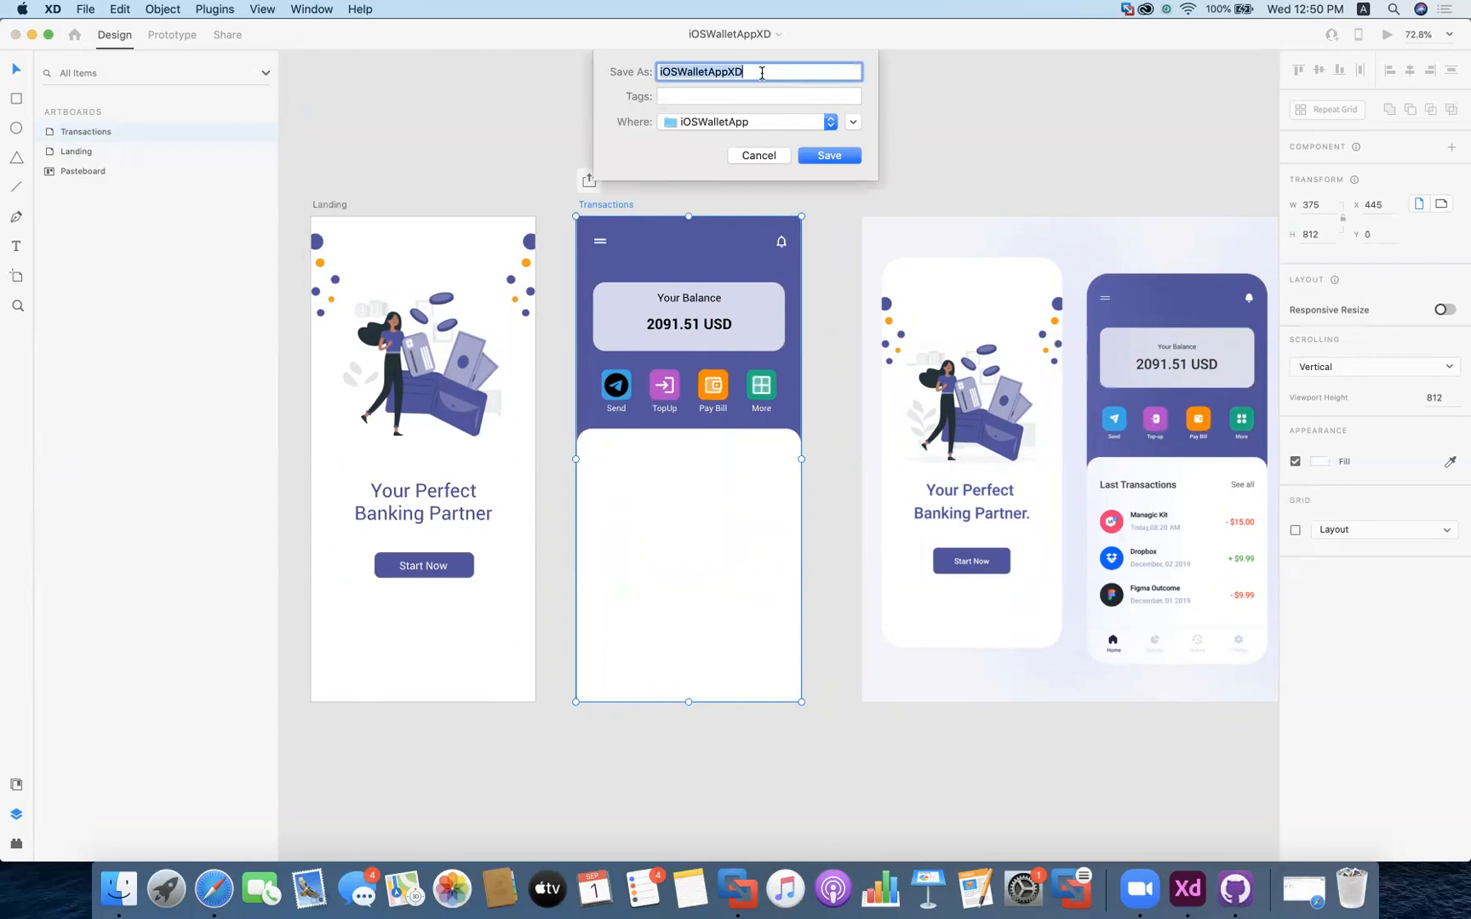
left_click(762, 72)
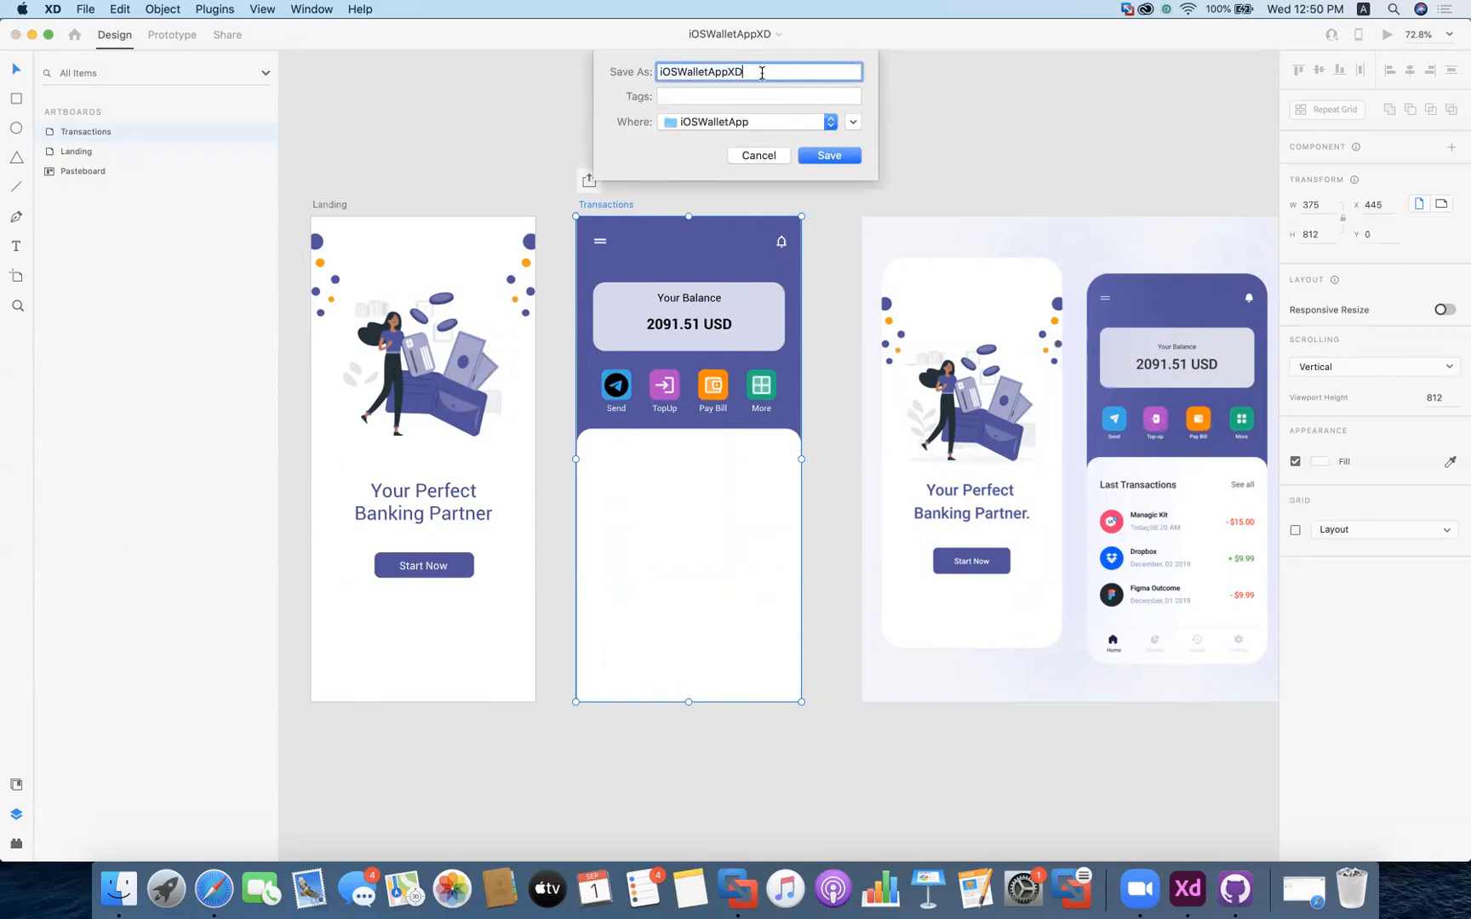
left_click(820, 157)
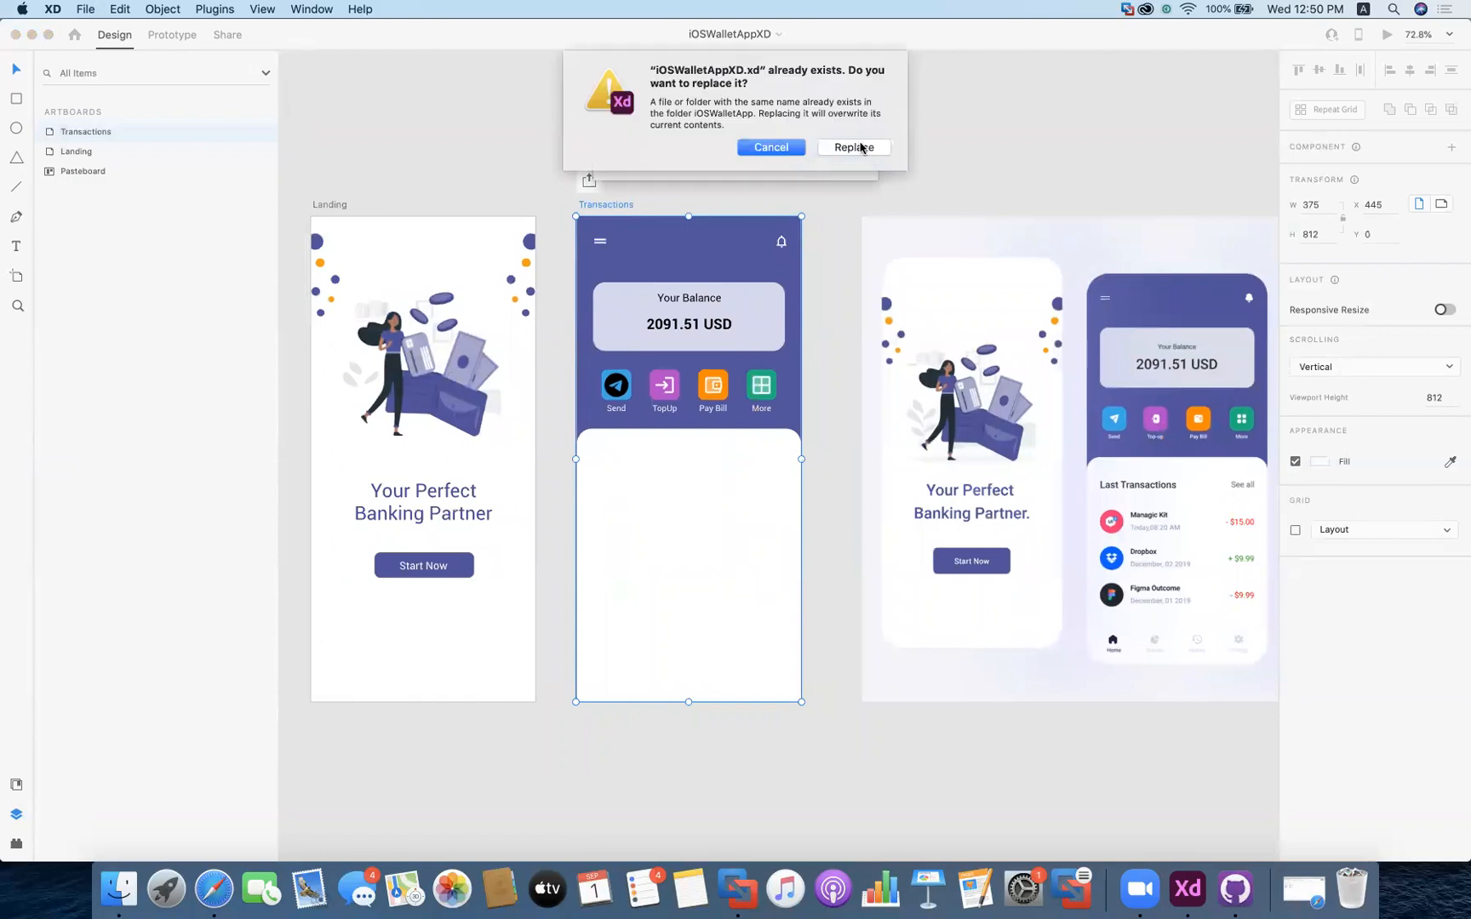
left_click(845, 150)
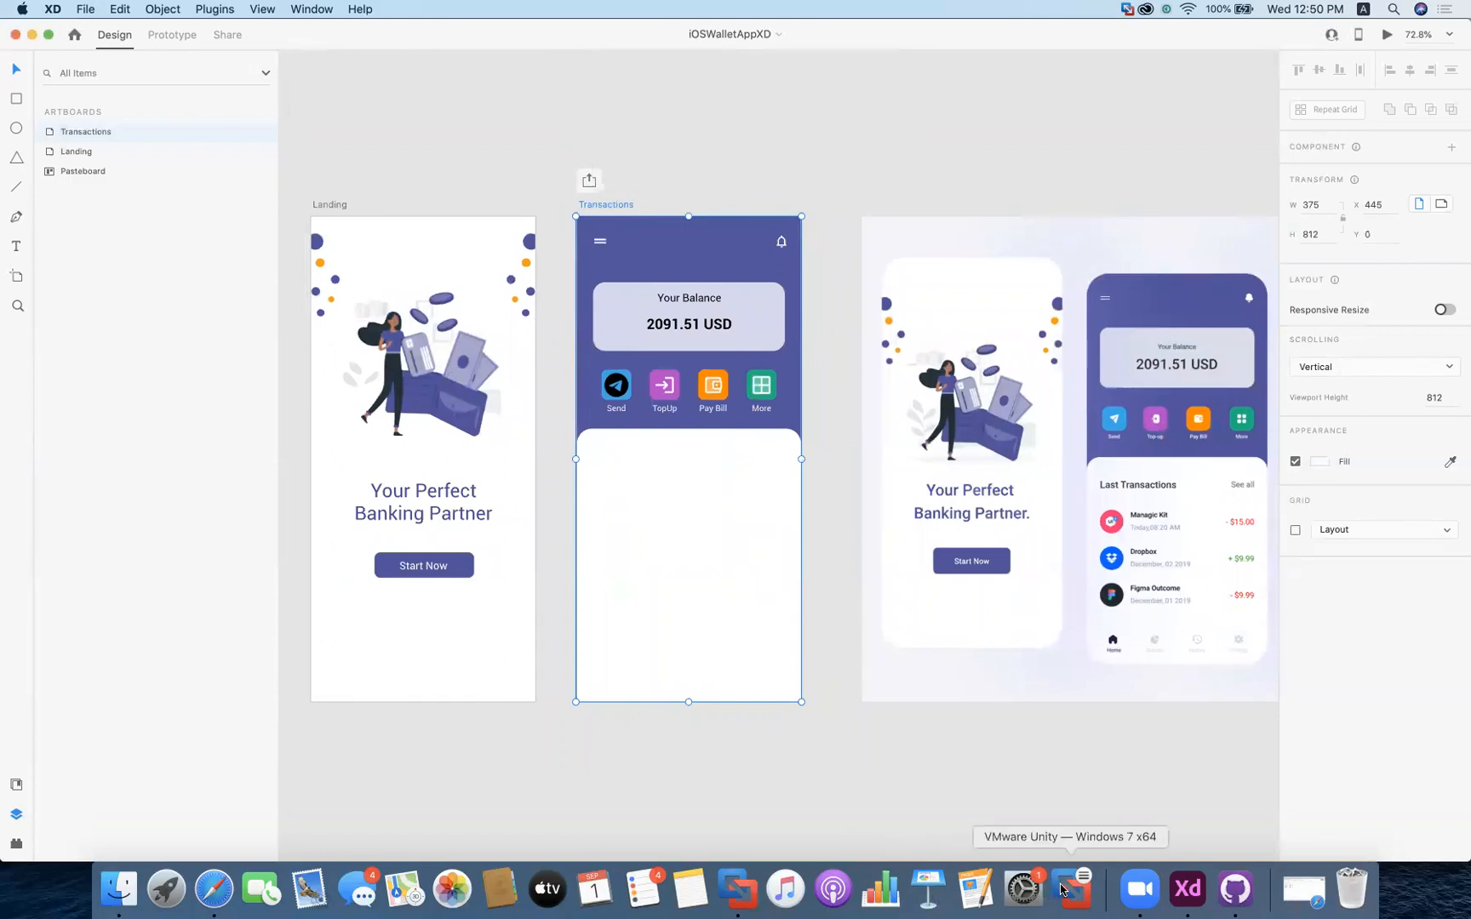
Switch to GitHub Desktop and set the commit summary for the iOSWalletApp changes to "Transactions Layout updated in Prototypes"
left_click(1235, 889)
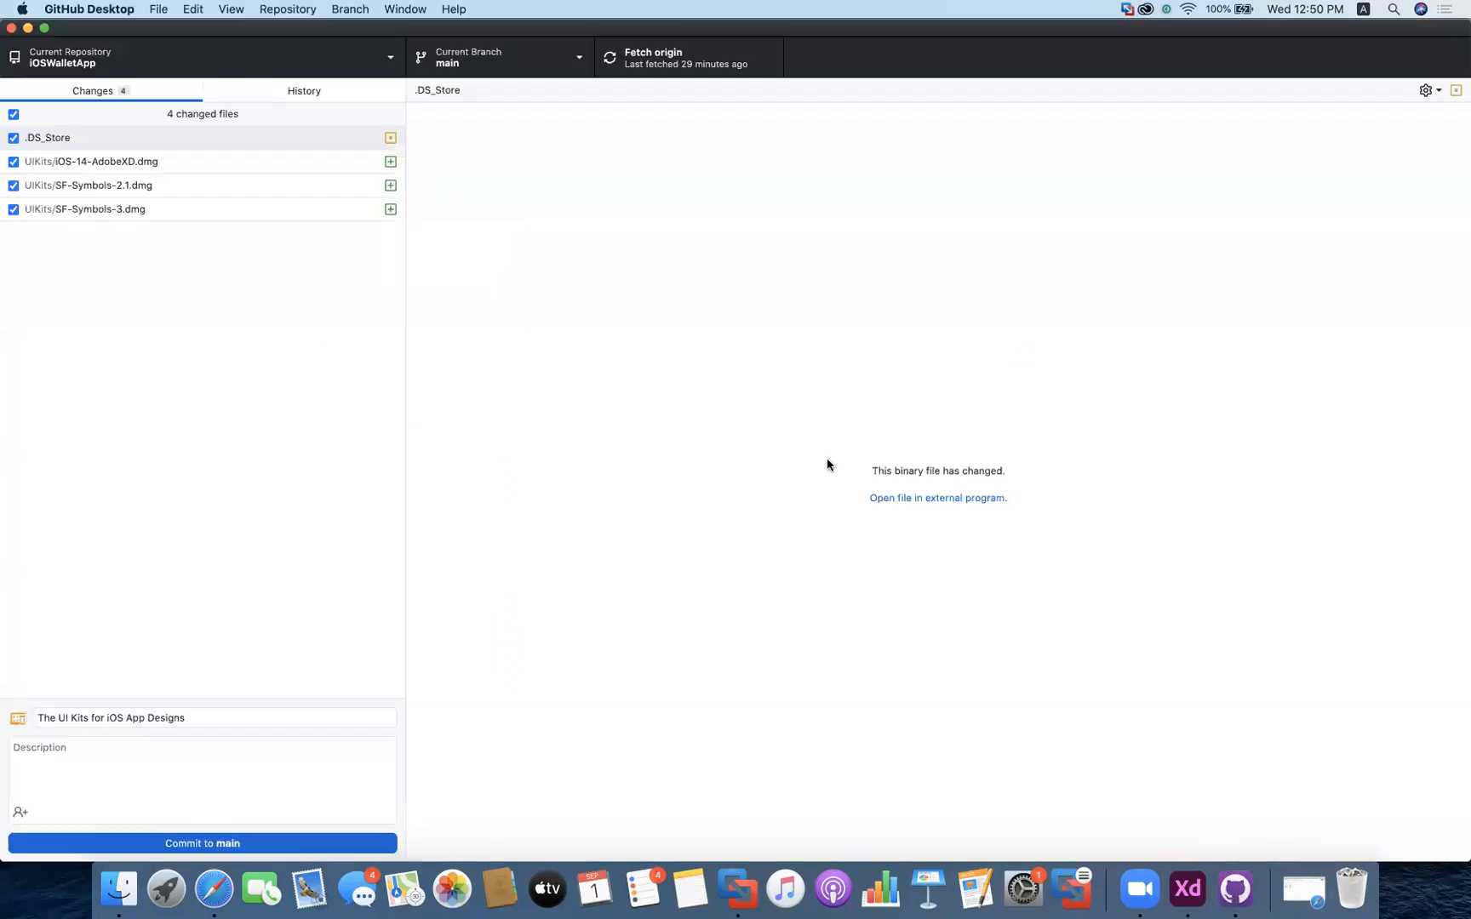
scroll(137, 609, "down", 20)
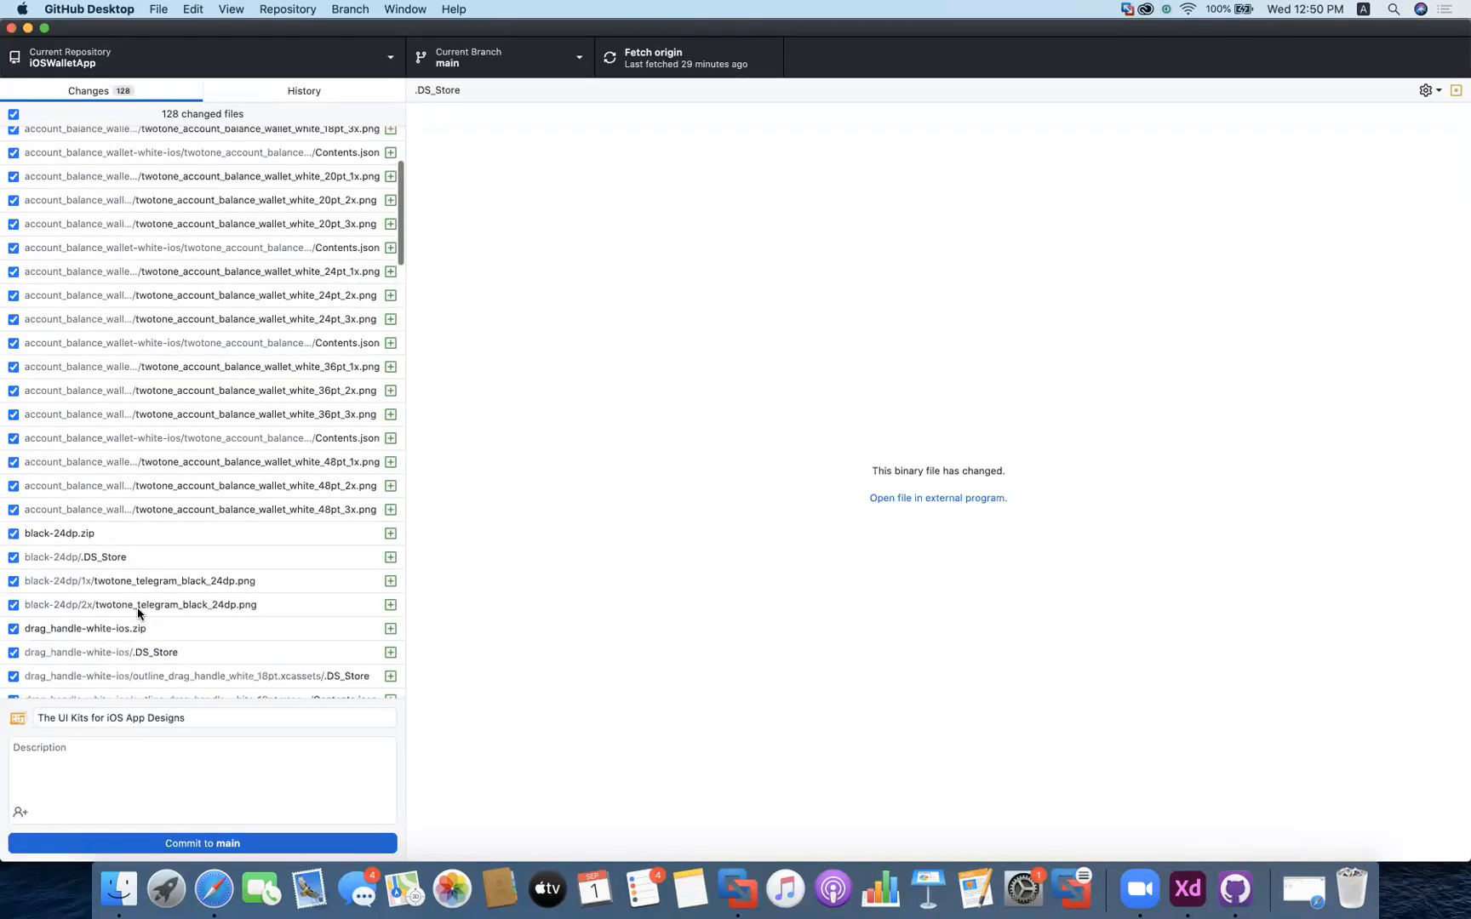
scroll(137, 613, "down", 15)
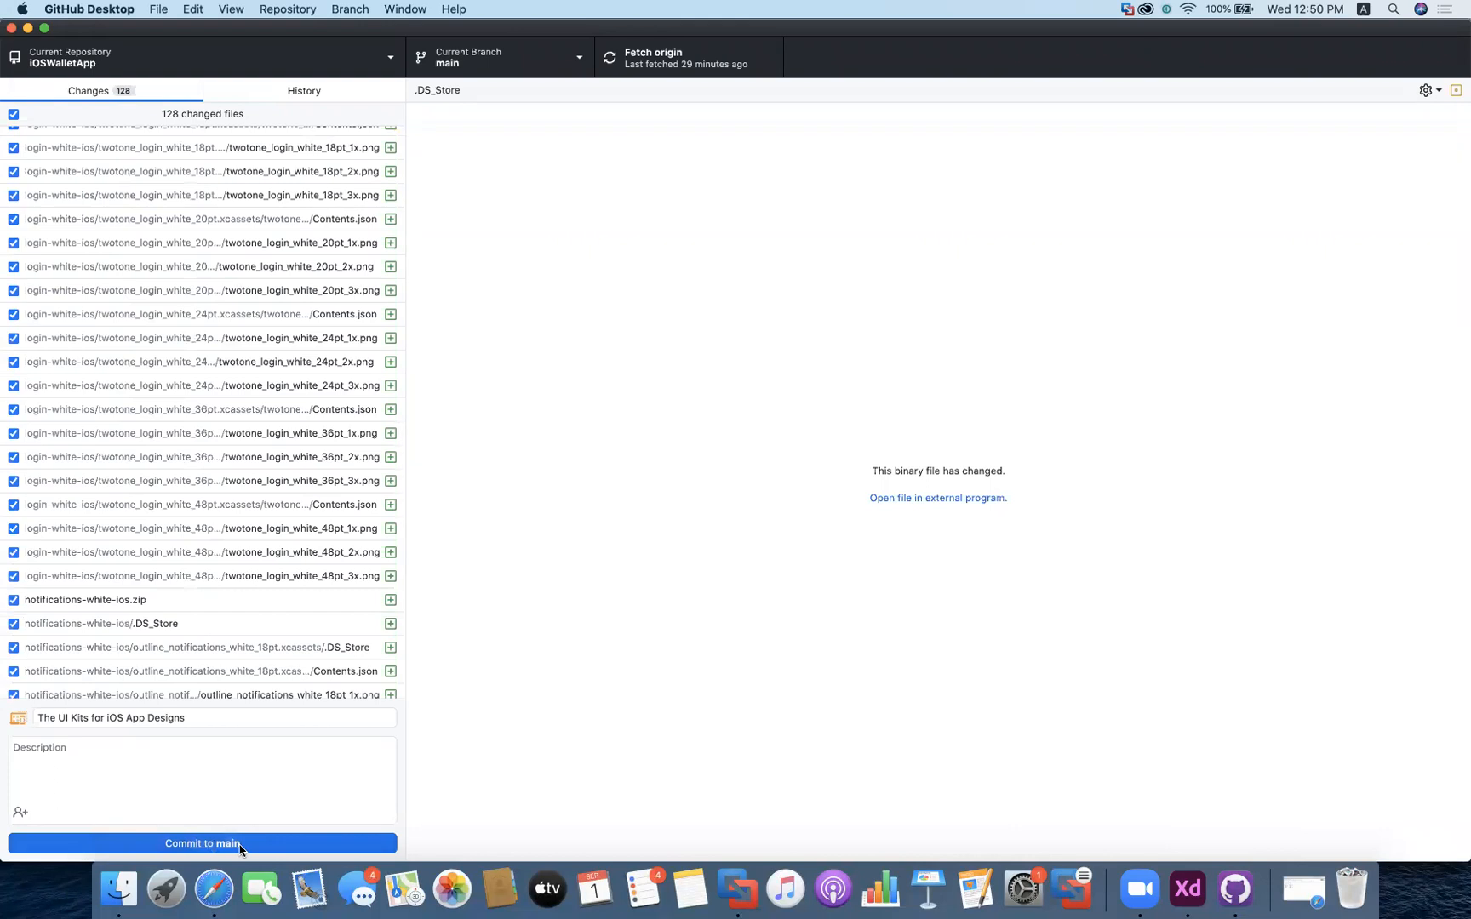
left_click_drag(203, 723, 32, 718)
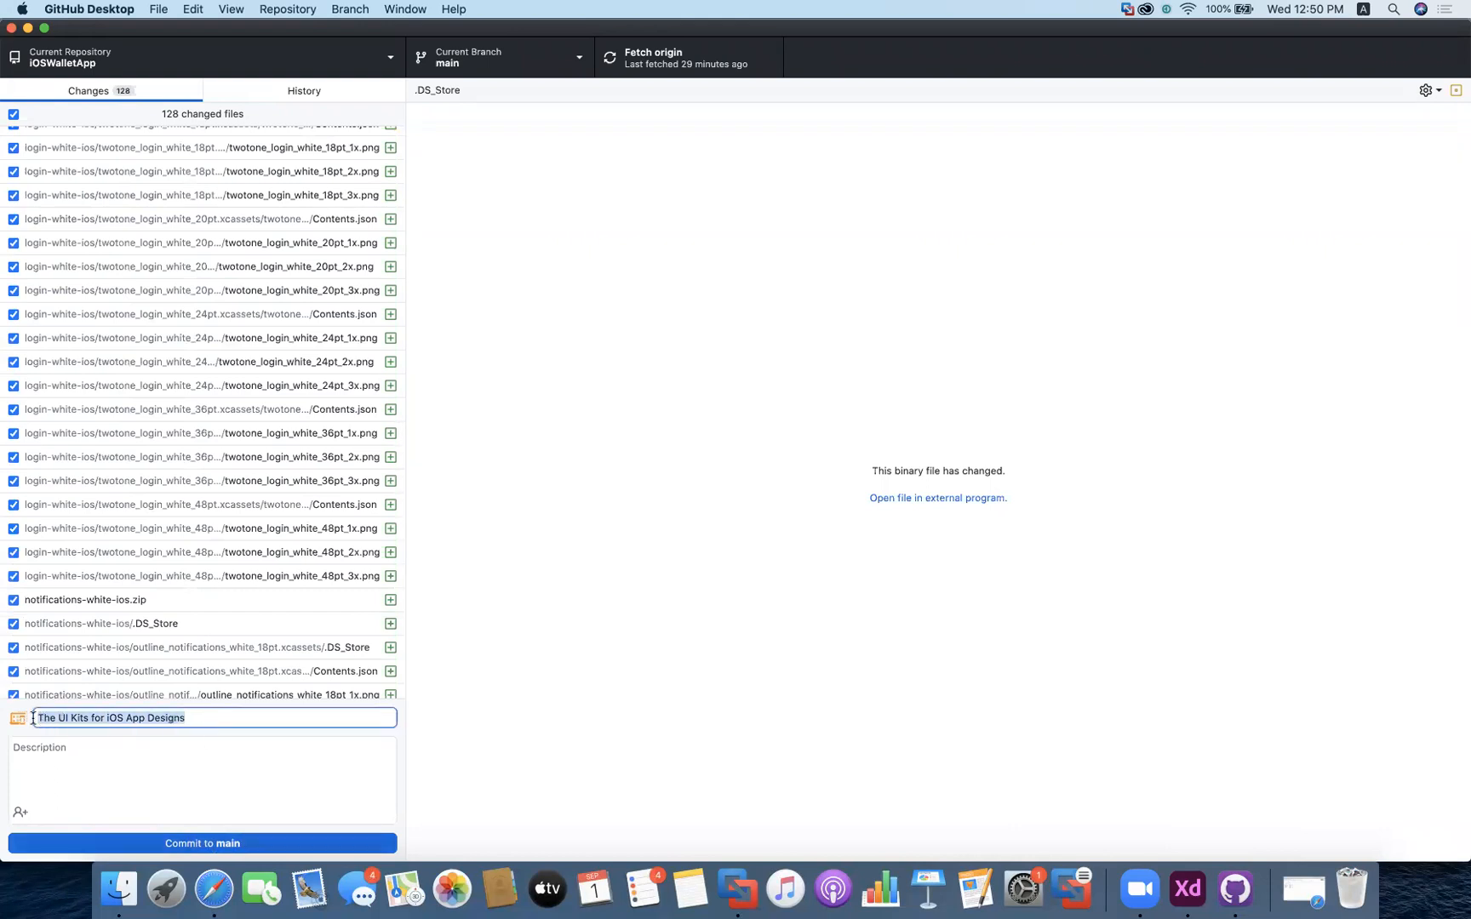
type("The")
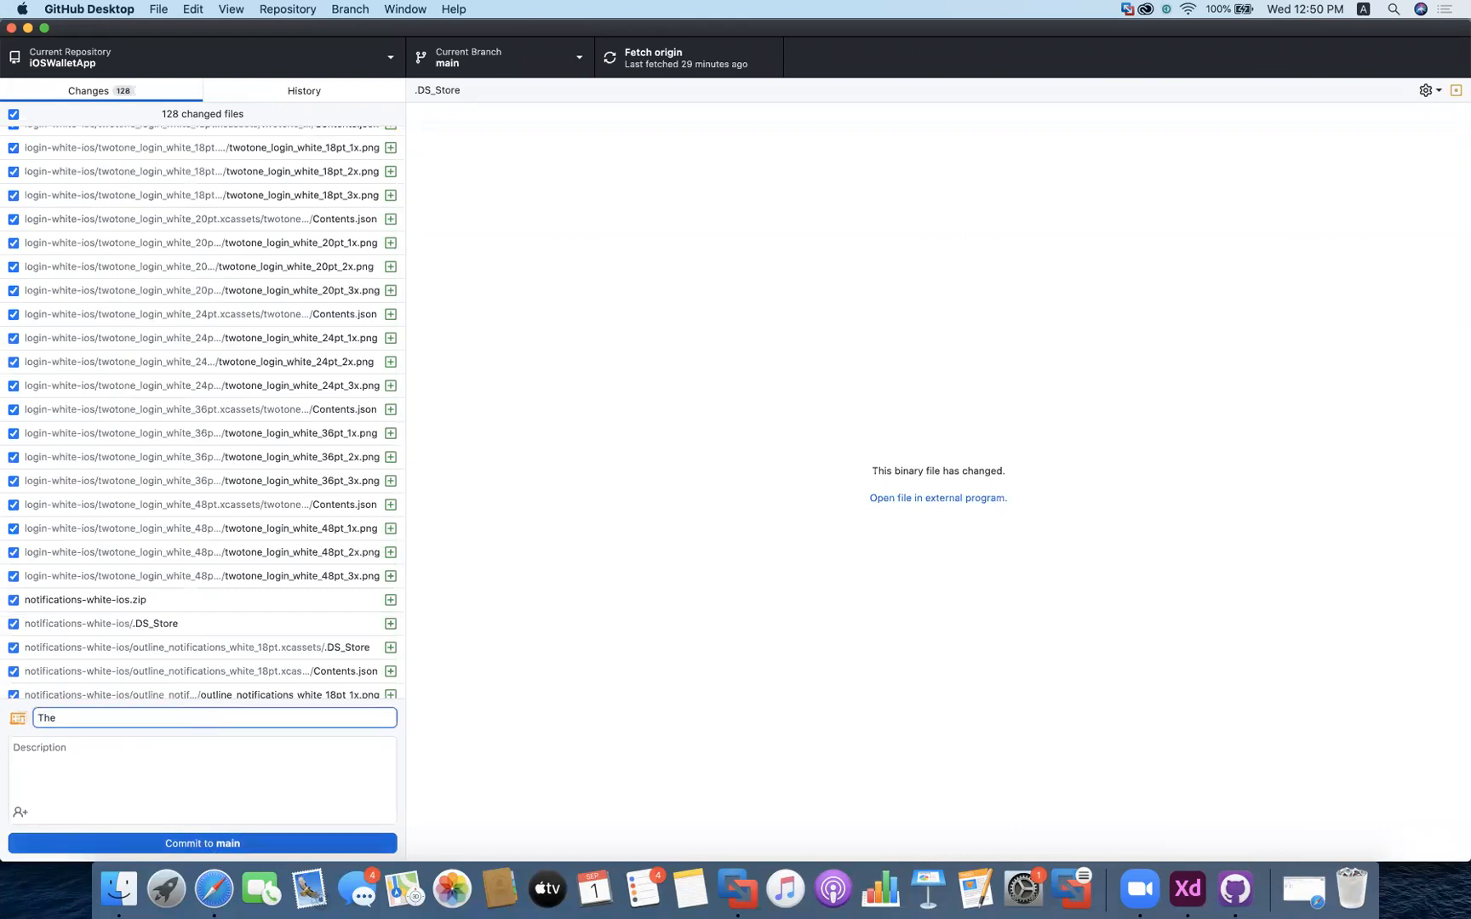
key("BackSpace")
key("BackSpace")
key("BackSpace")
type("ransactions Layout updated in P")
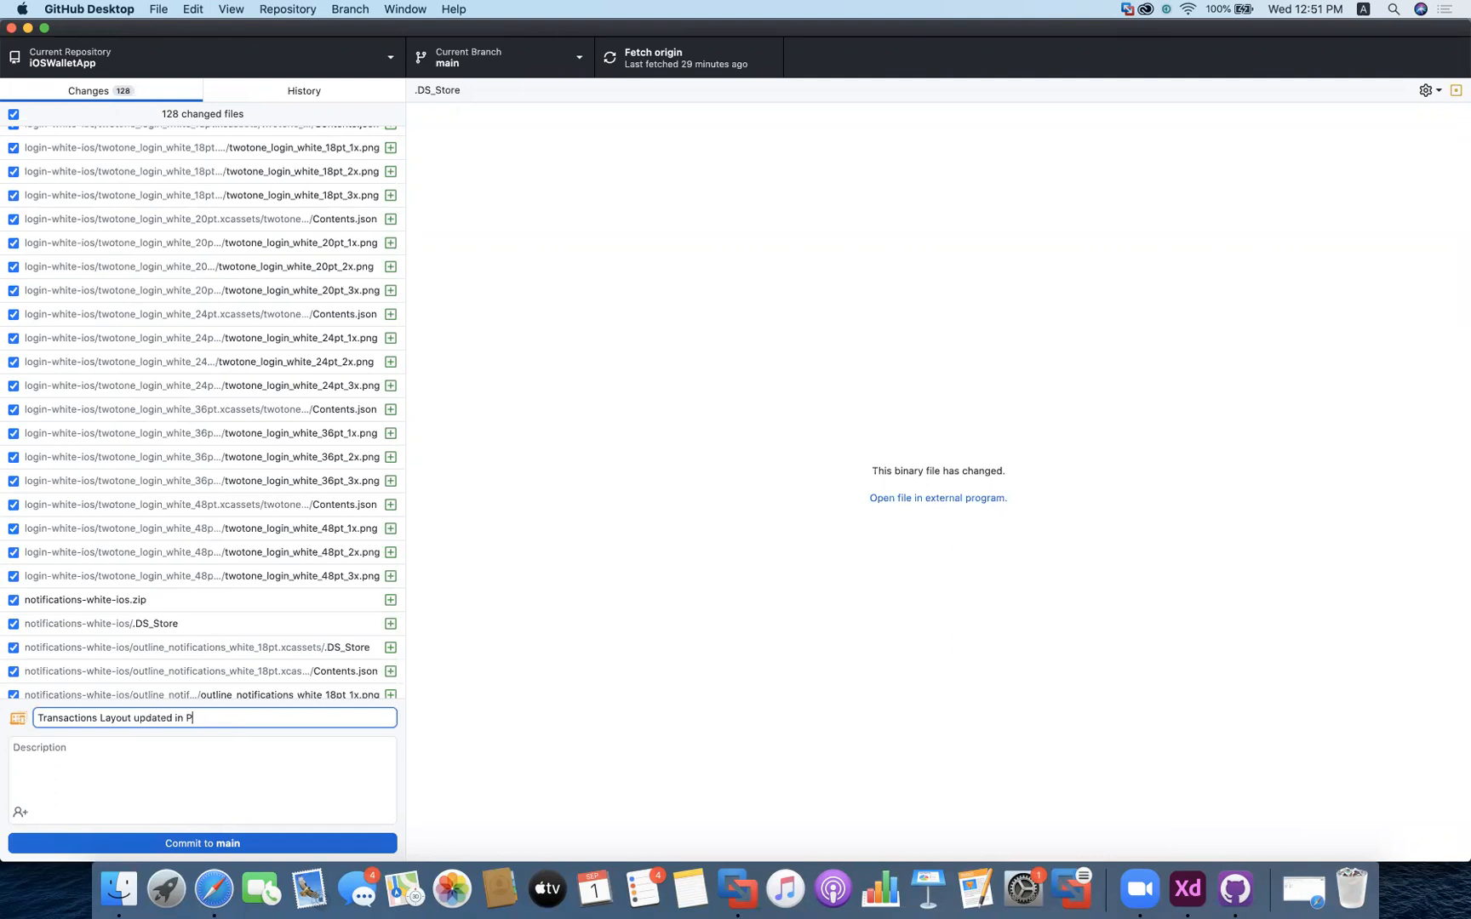
type("rototypes")
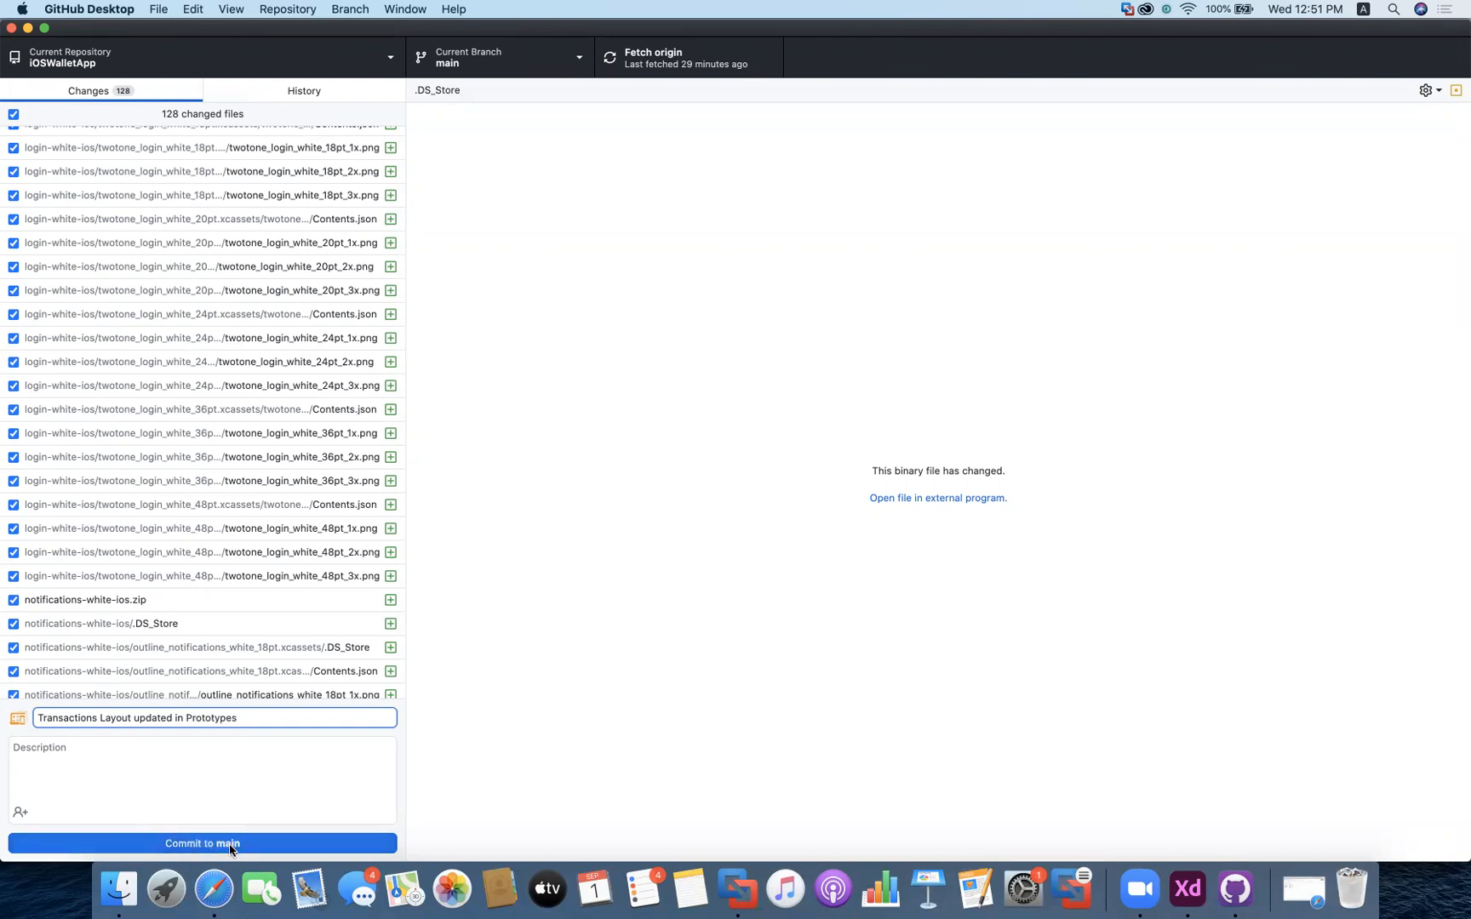
Try to commit all changes to main, cancel the commit, and exclude iOSWalletAppXD.xd from the files included in it
left_click(228, 843)
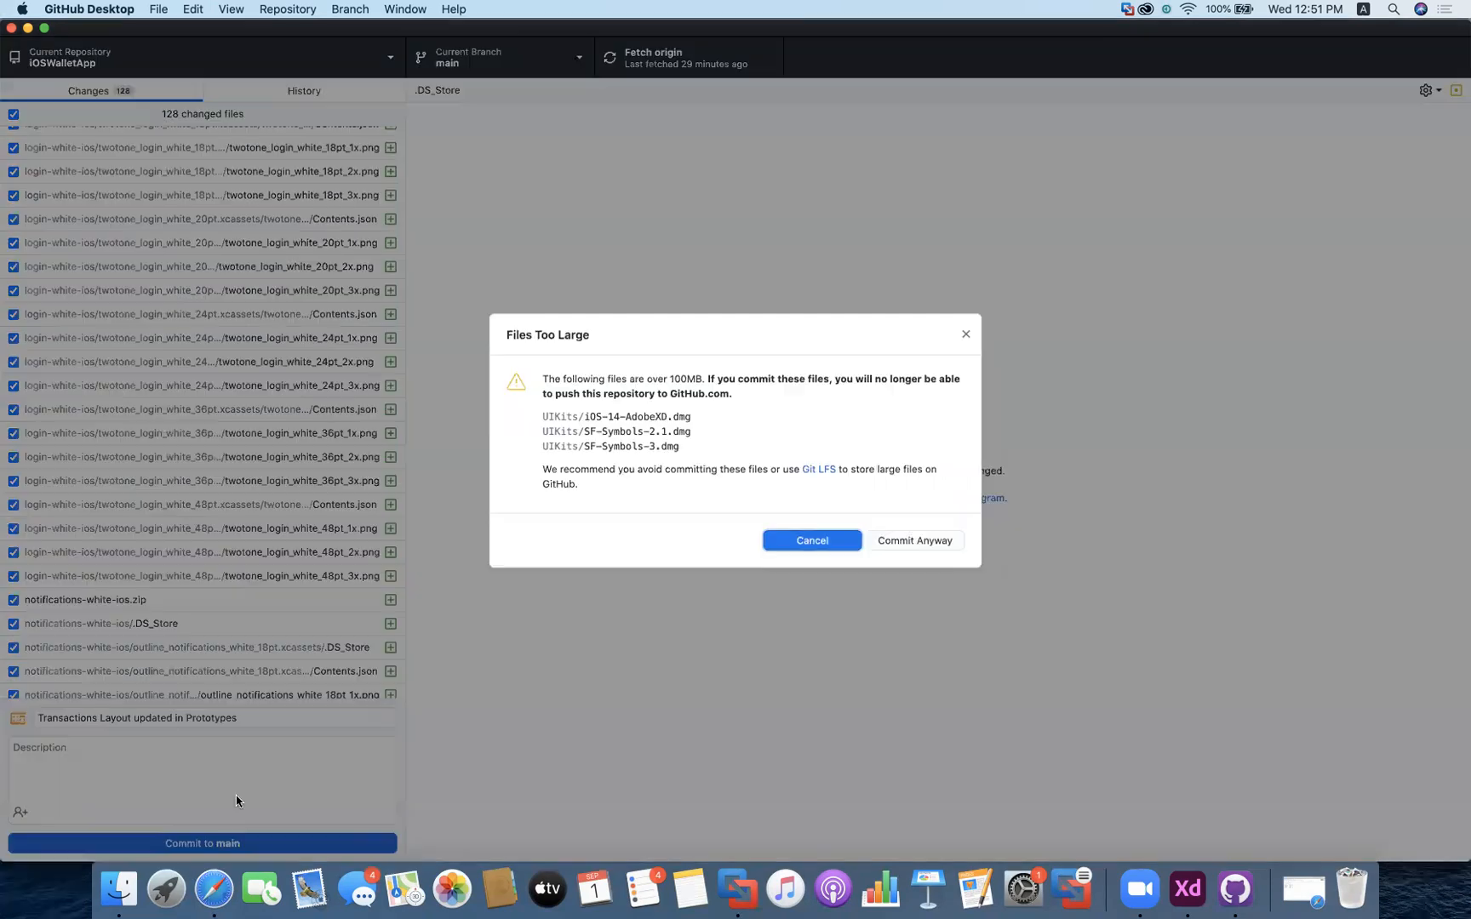
left_click(798, 552)
scroll(180, 281, "up", 15)
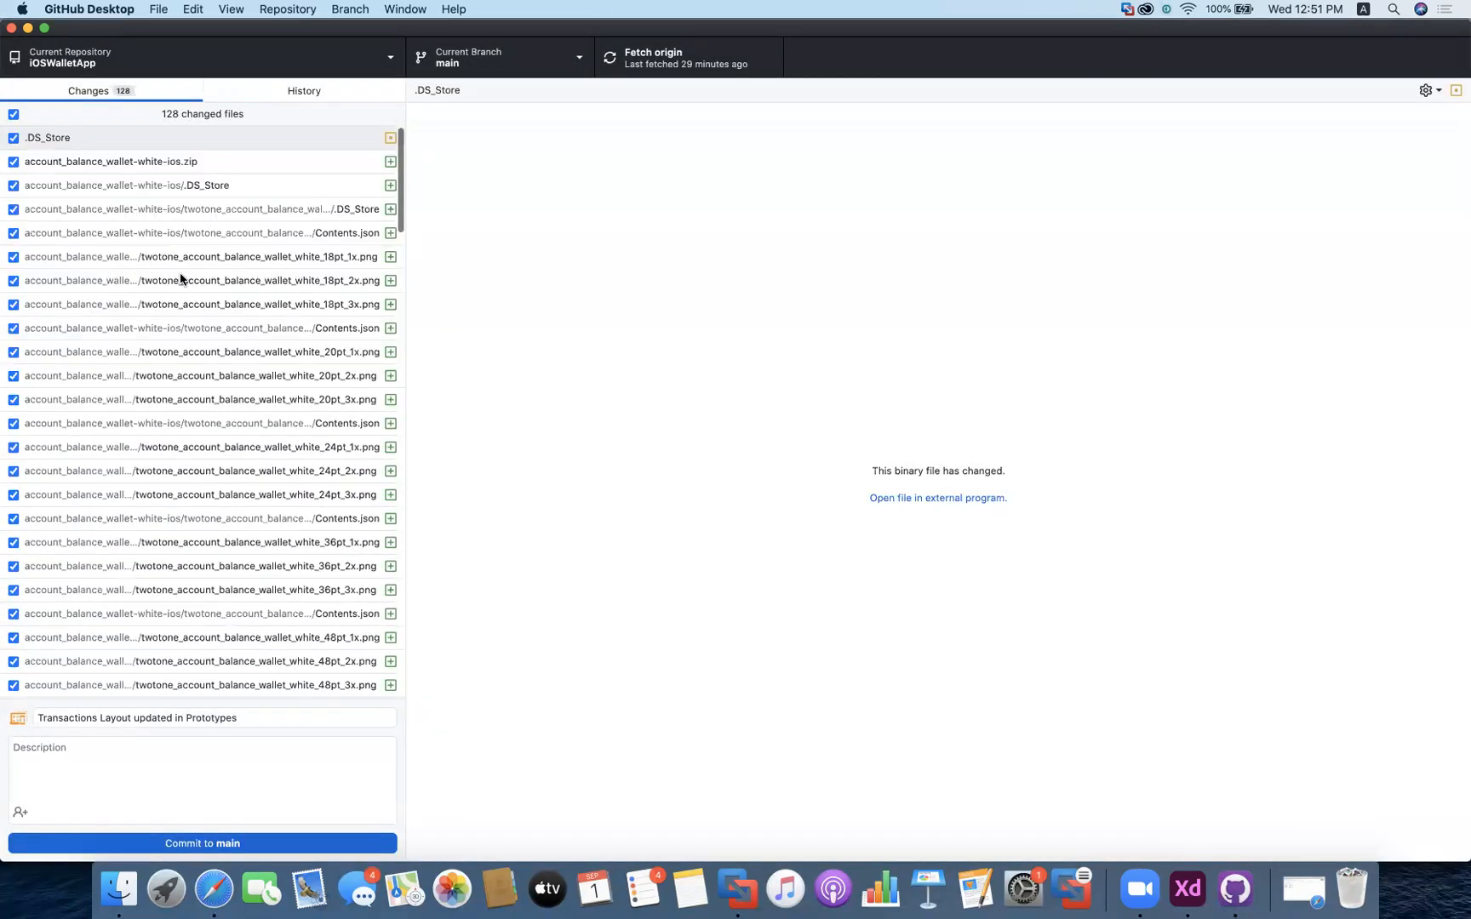
scroll(152, 298, "down", 6)
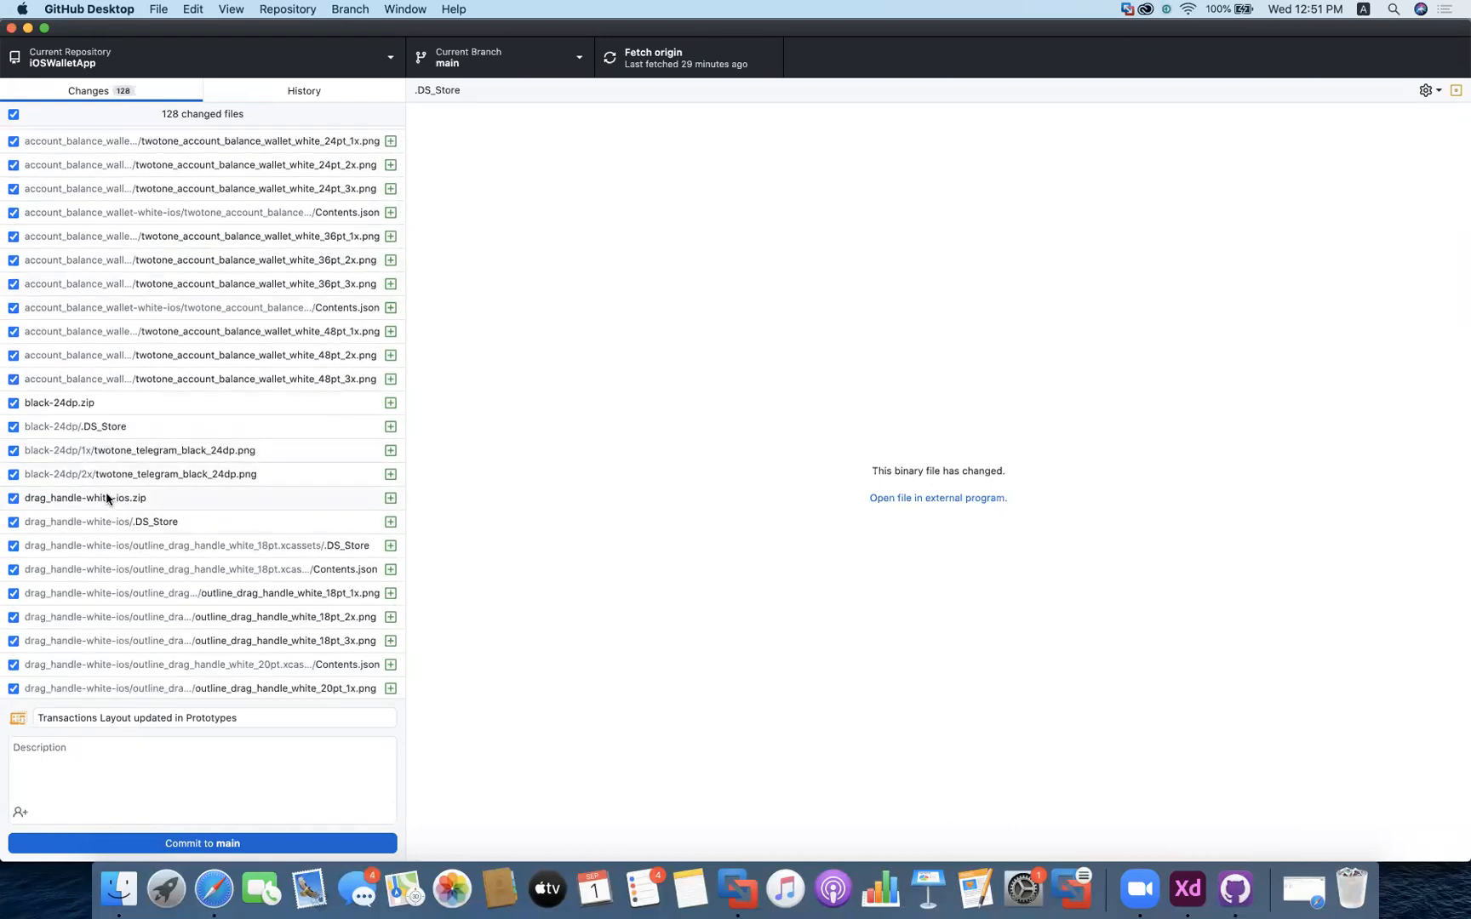
scroll(106, 498, "down", 10)
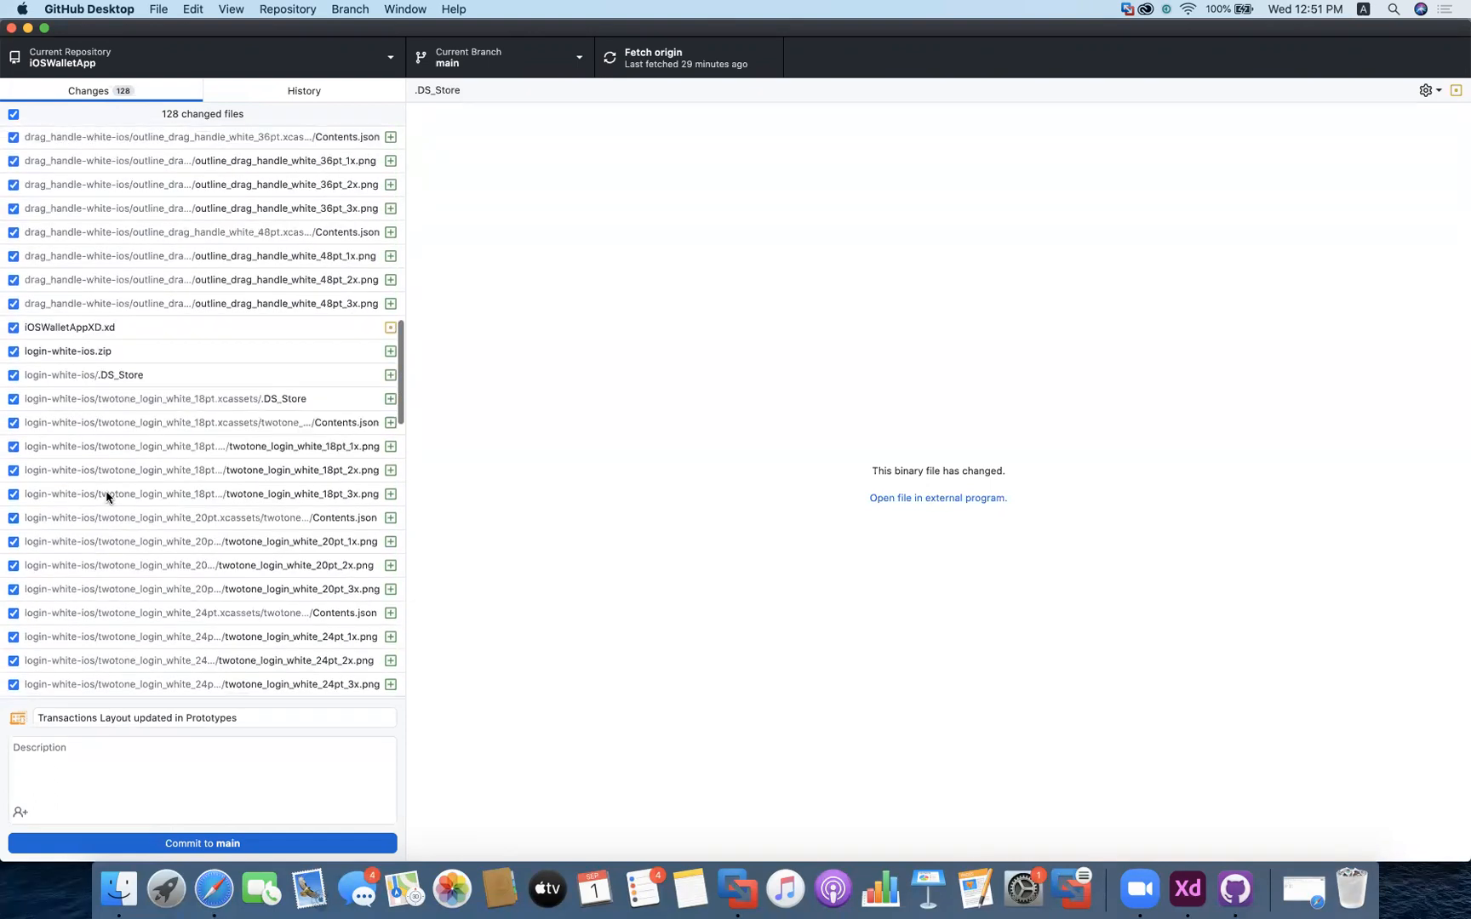
left_click(12, 328)
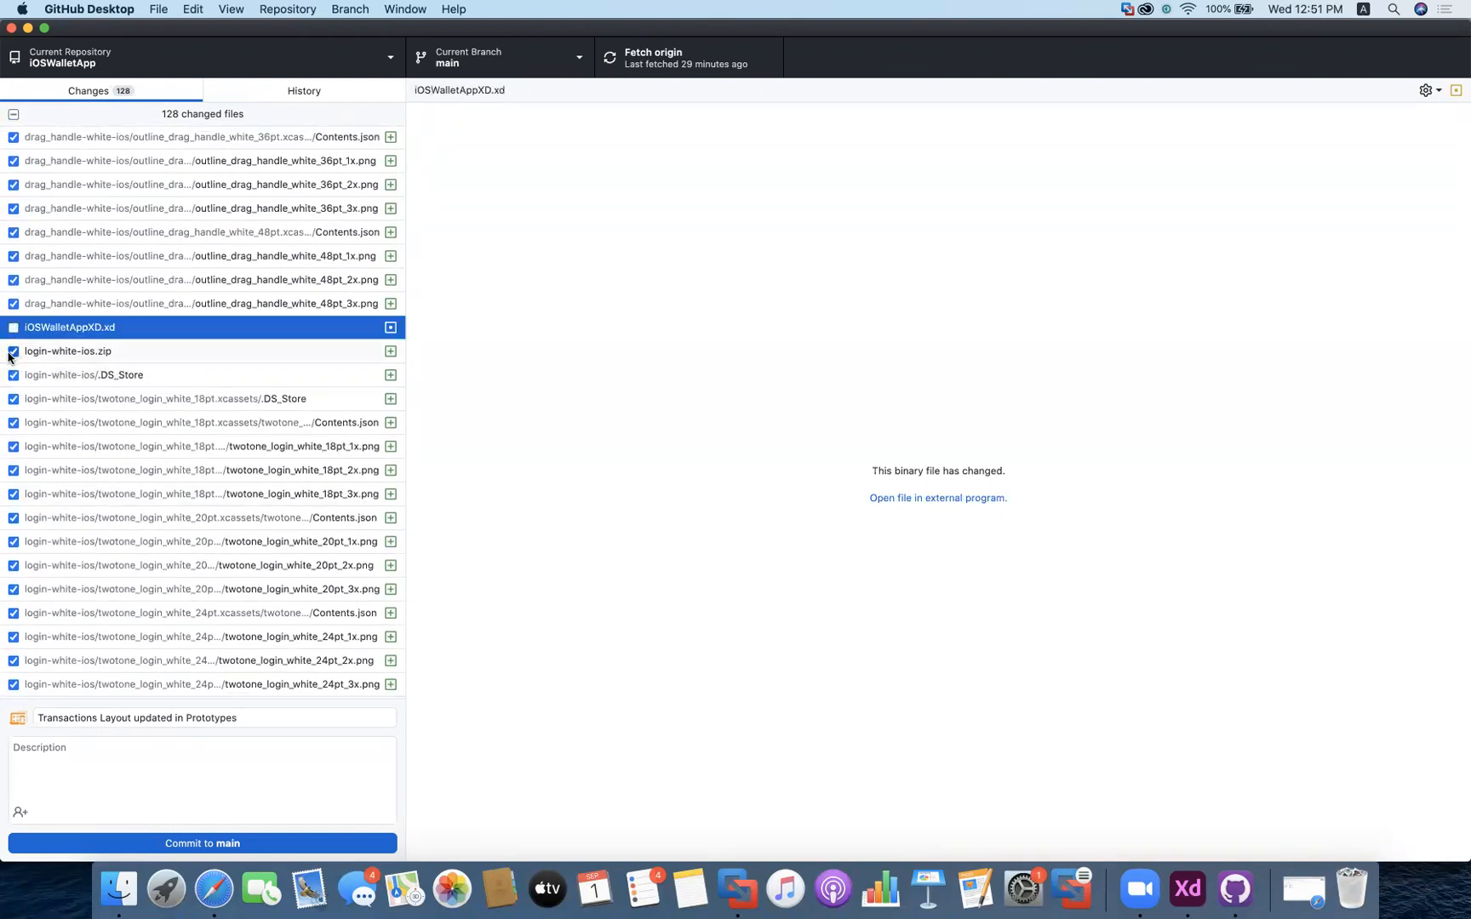
Exclude iOS-14-AdobeXD.dmg, SF-Symbols-2.1.dmg and SF-Symbols-3.dmg in the UIKits folder, and commit the remaining selected files to main
scroll(113, 375, "down", 10)
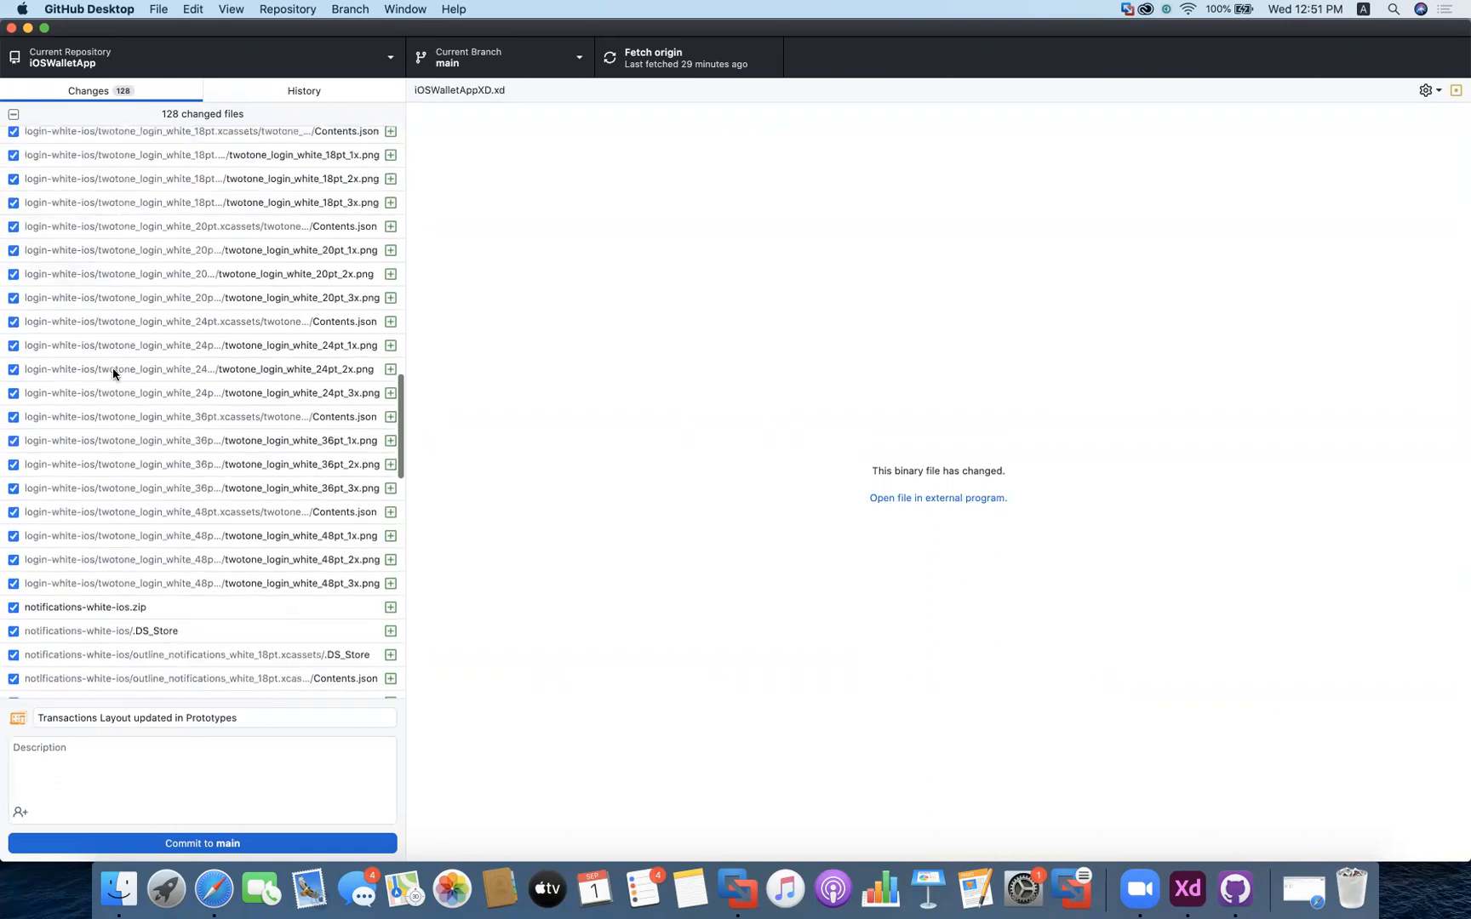
scroll(57, 437, "down", 10)
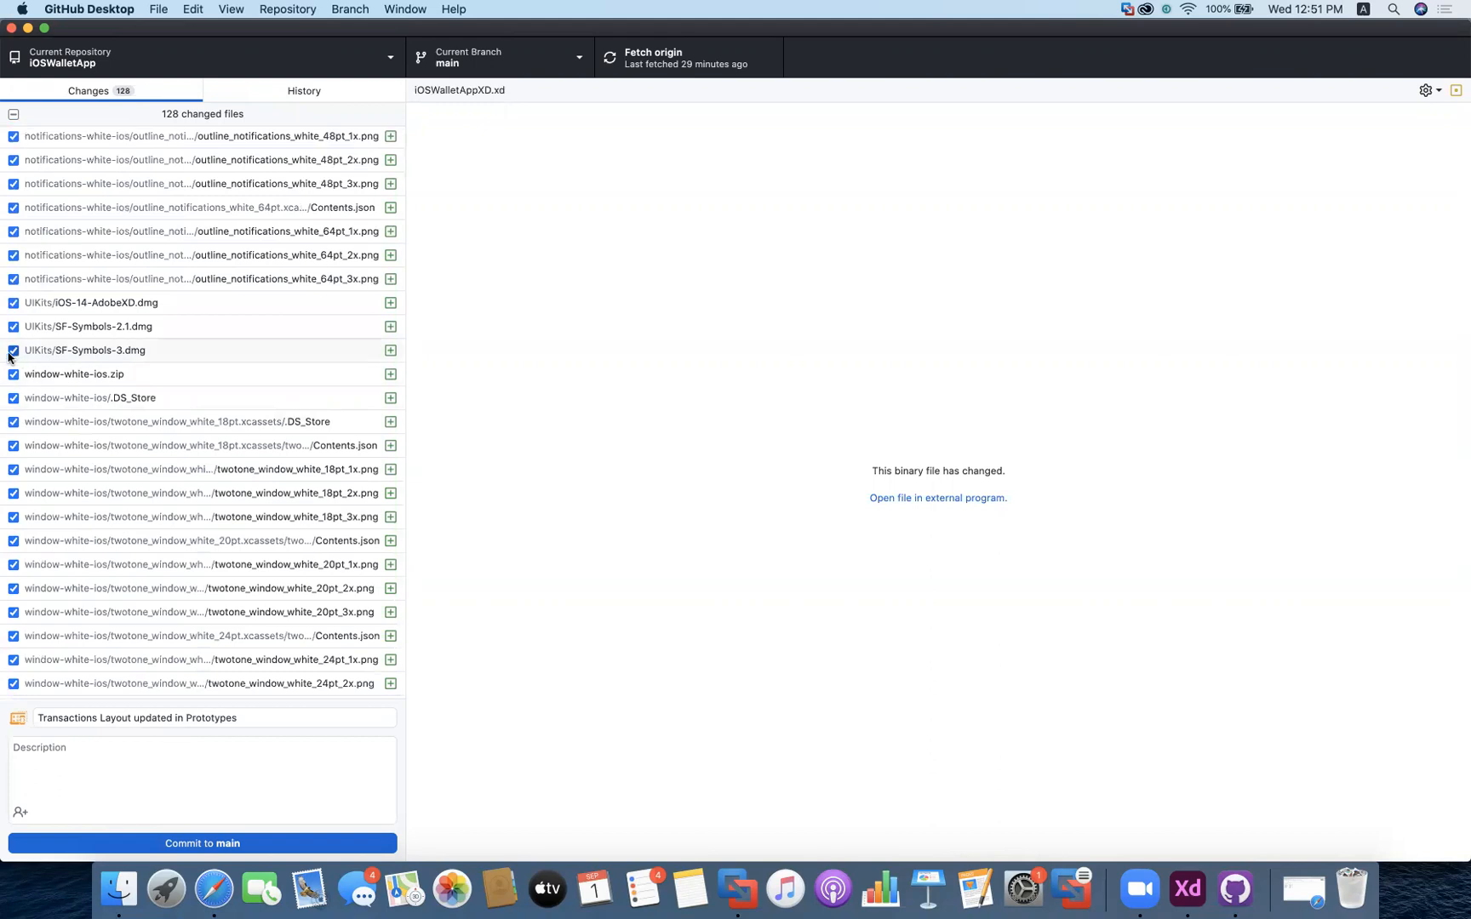
left_click(13, 303)
left_click(12, 326)
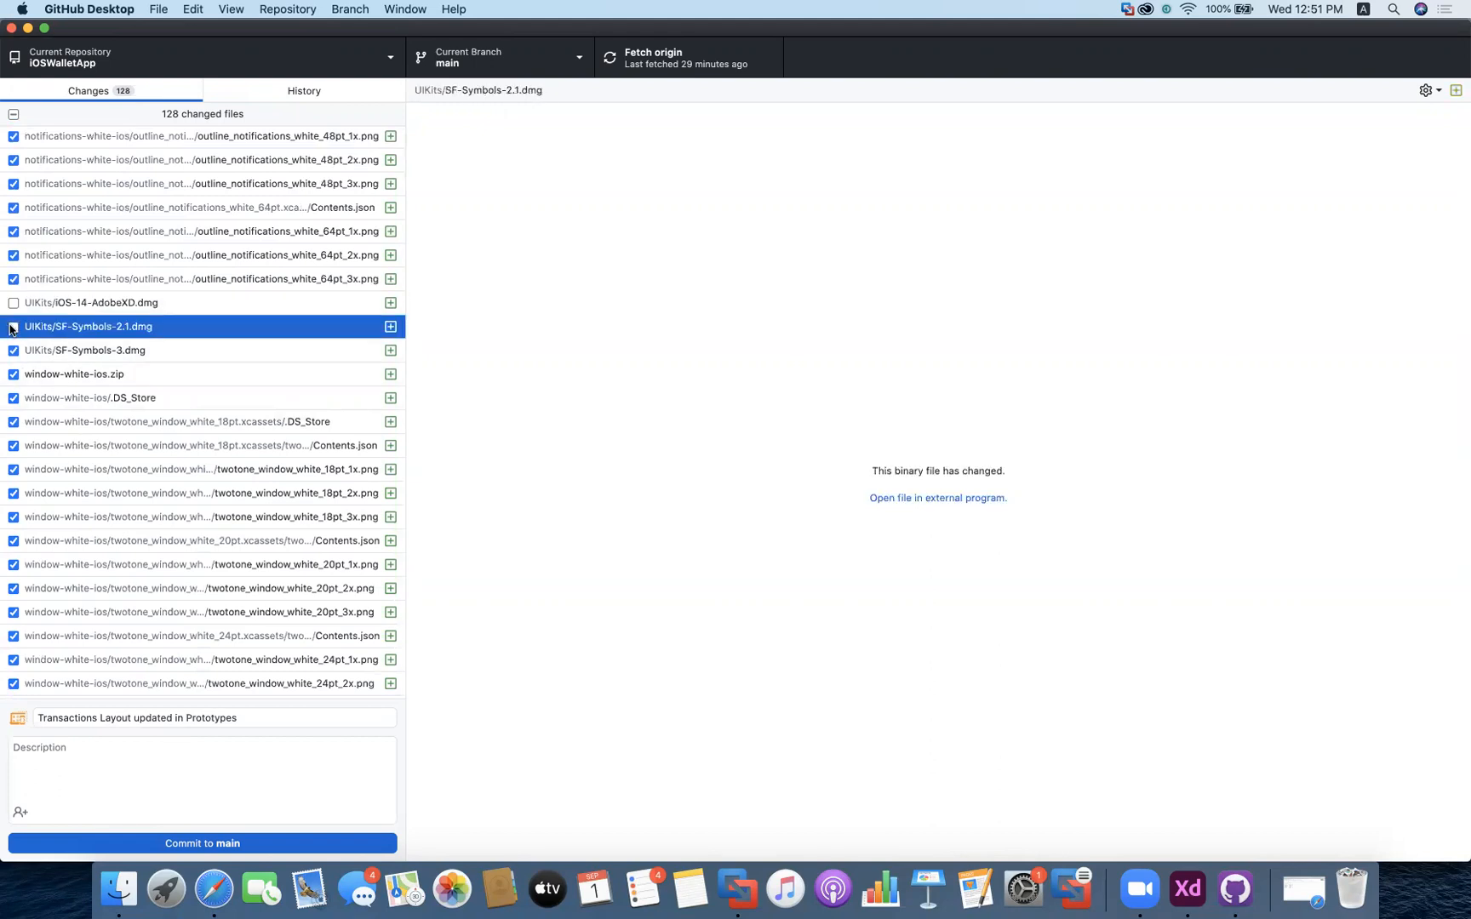
left_click(12, 351)
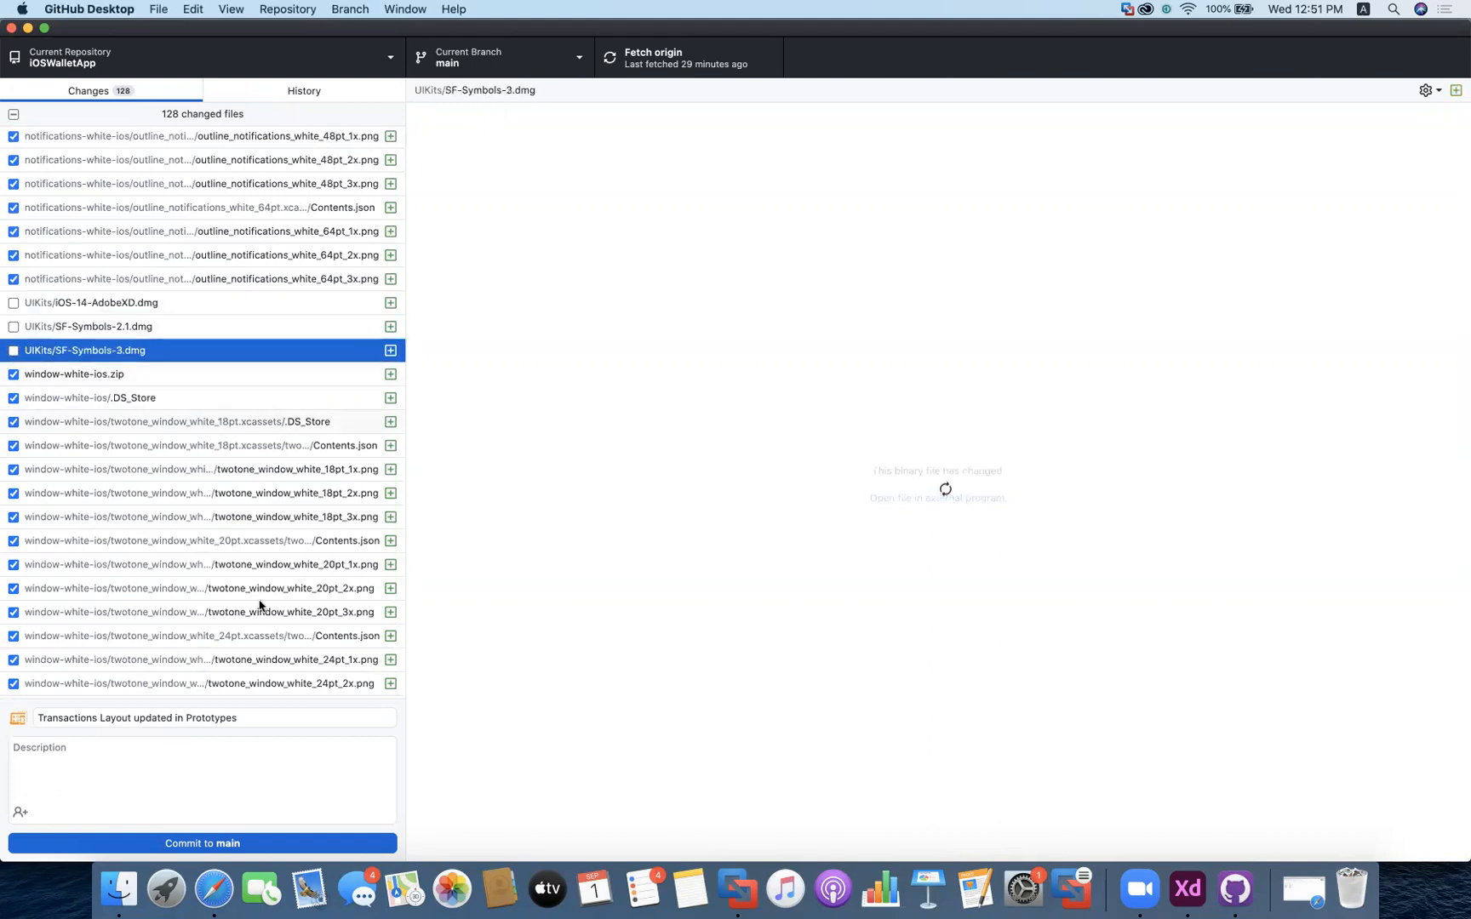
left_click(232, 845)
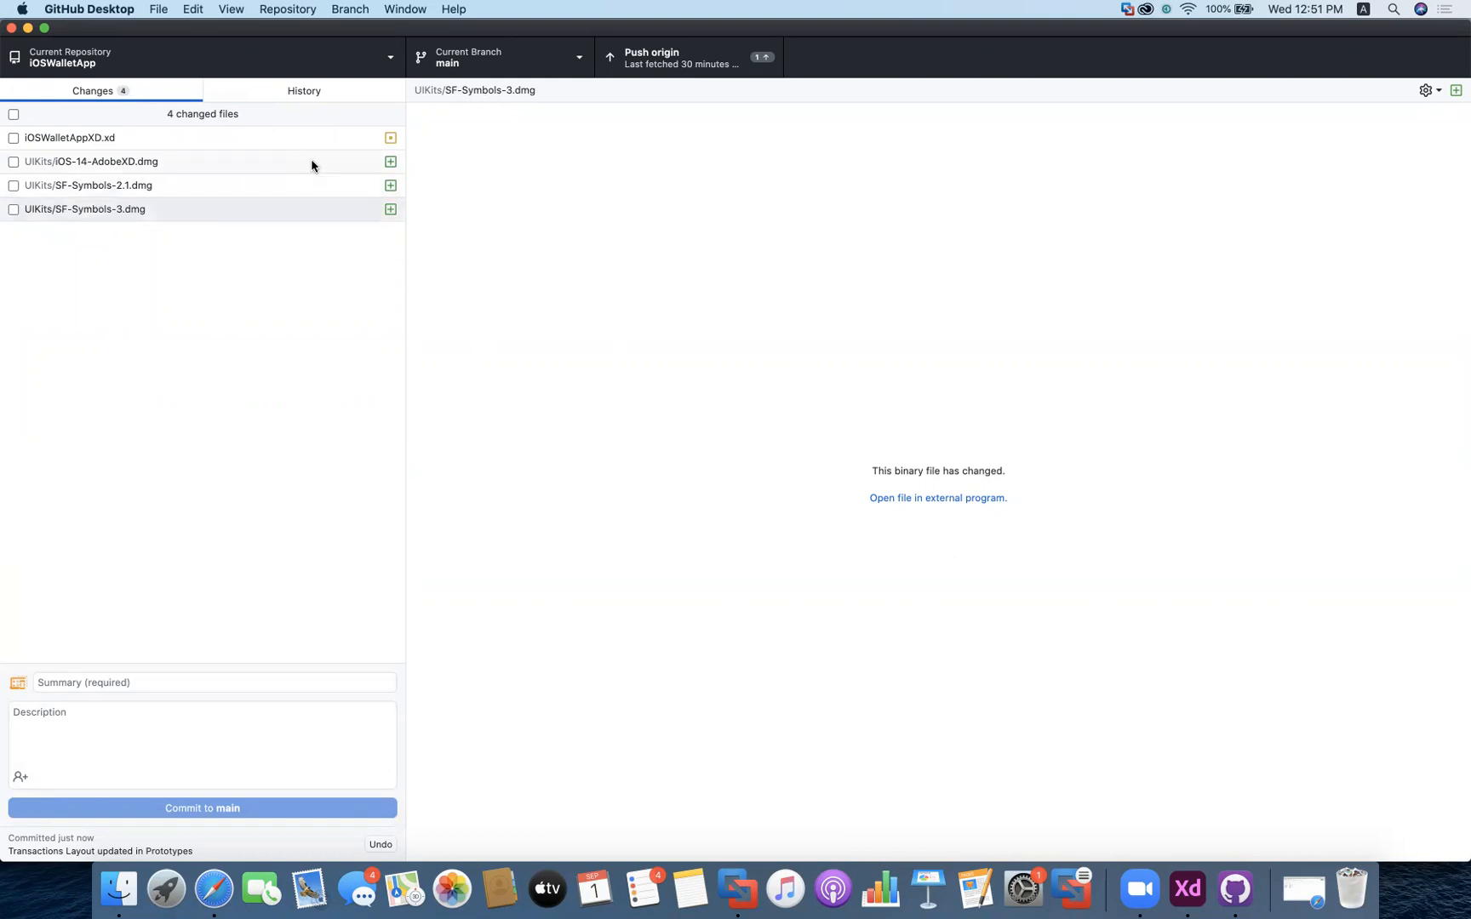
Ignore all .dmg files through .gitignore and push the committed changes on main to origin
left_click(392, 165)
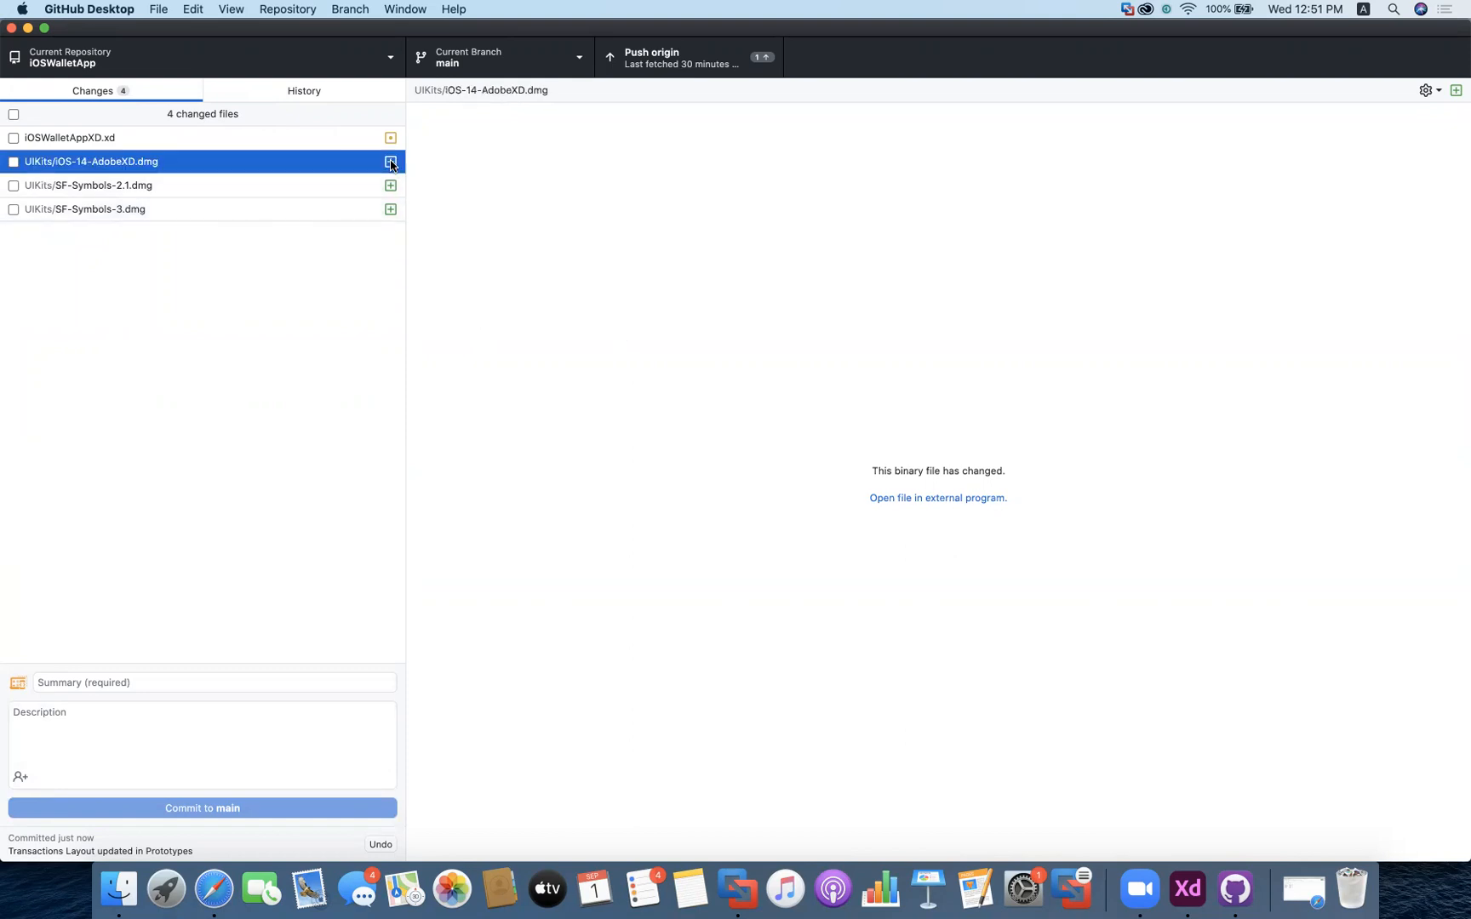
right_click(392, 165)
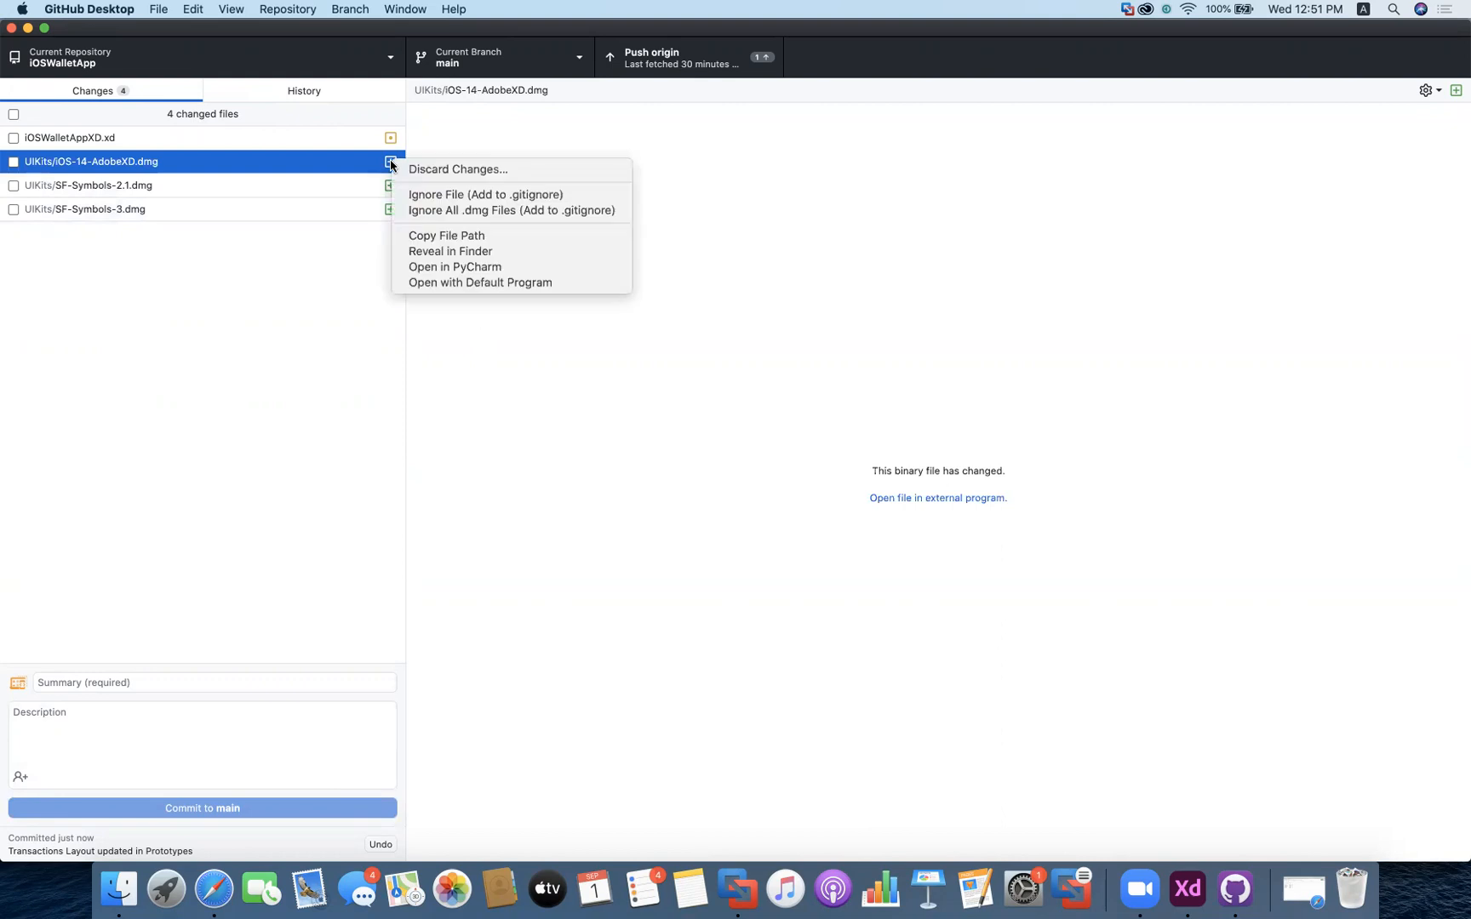
left_click(454, 210)
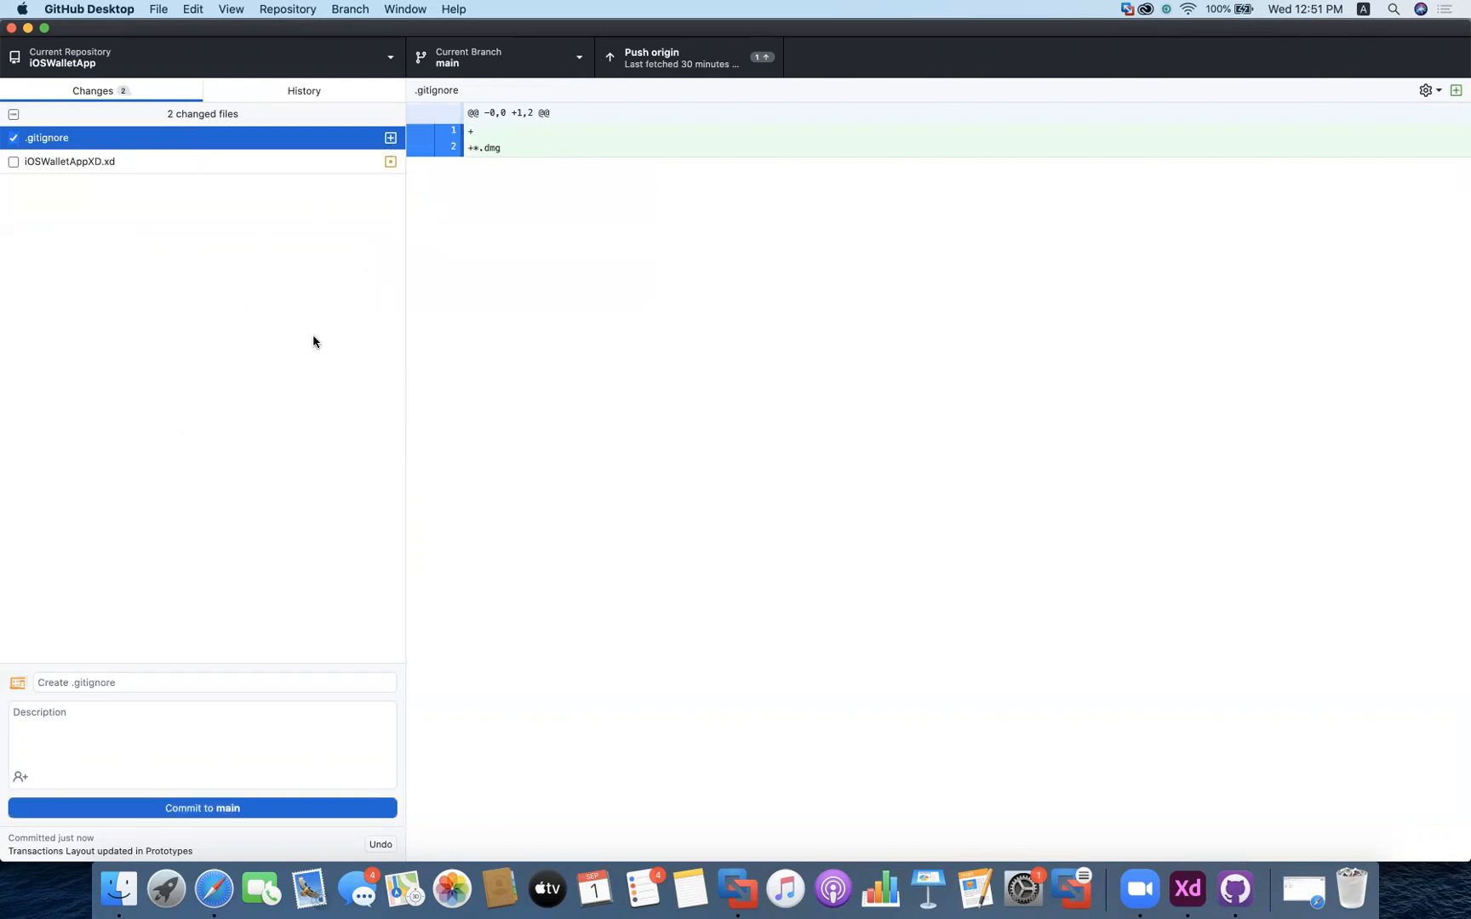
left_click(674, 67)
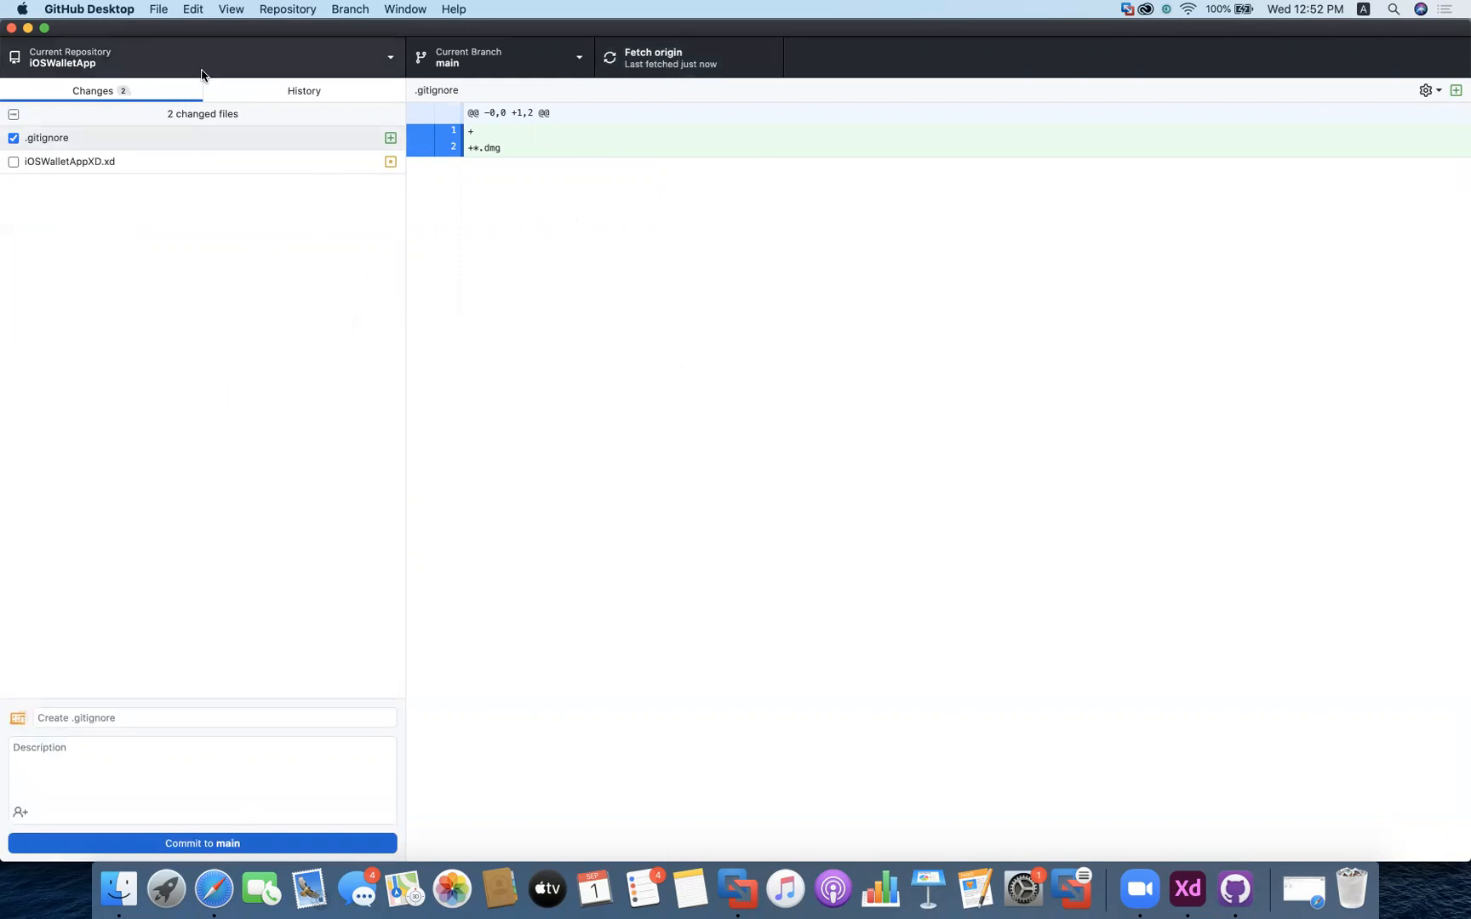
Switch to the iOSWalletAppXD document in Adobe XD and view the Transactions artboard beside the reference design
key("ctrl+Up")
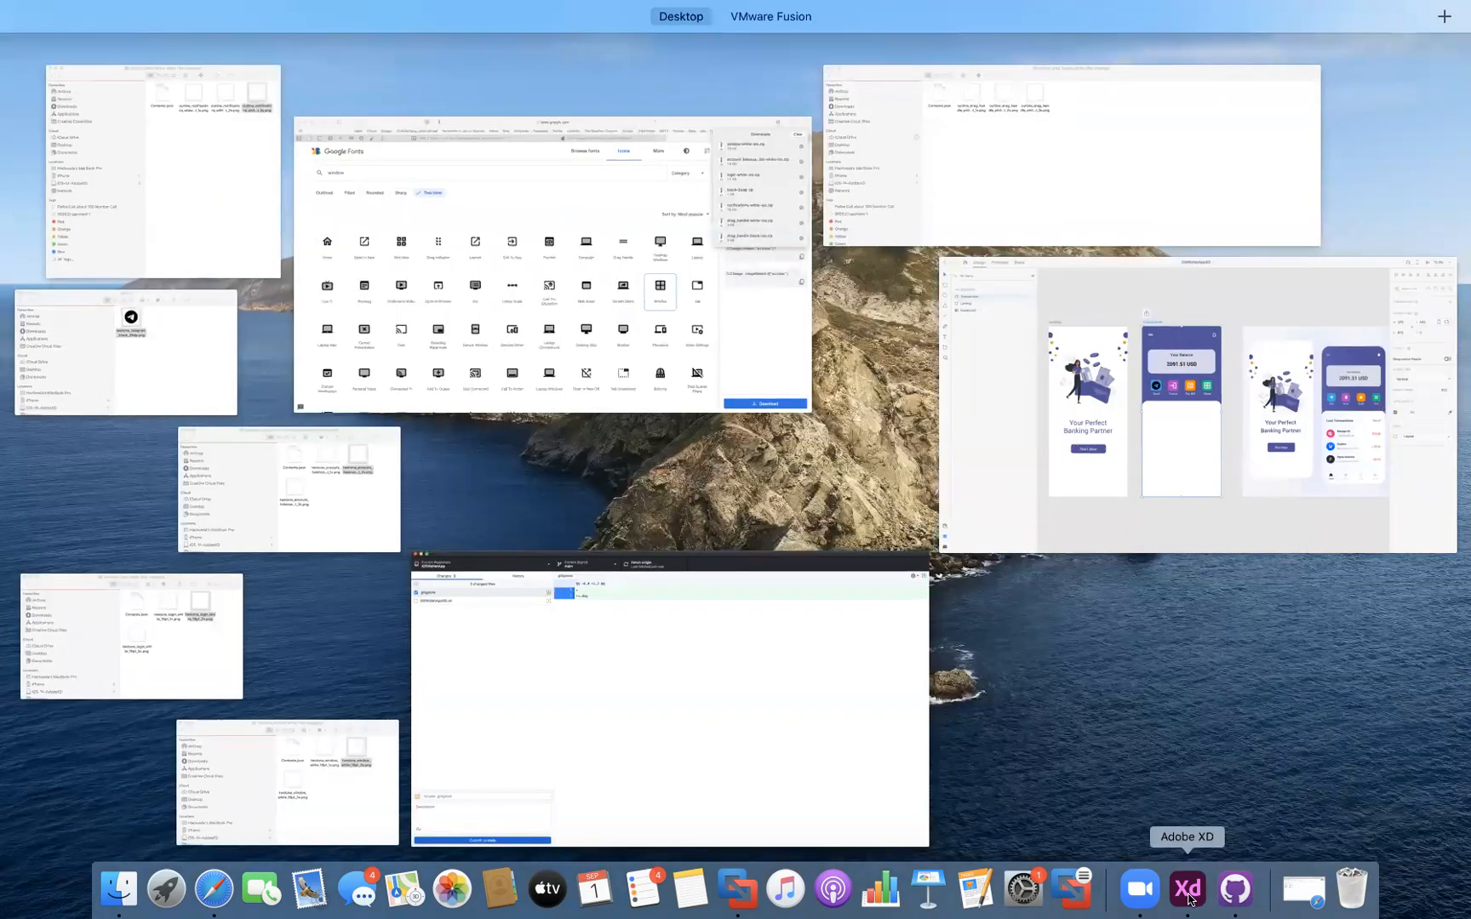
left_click(1140, 889)
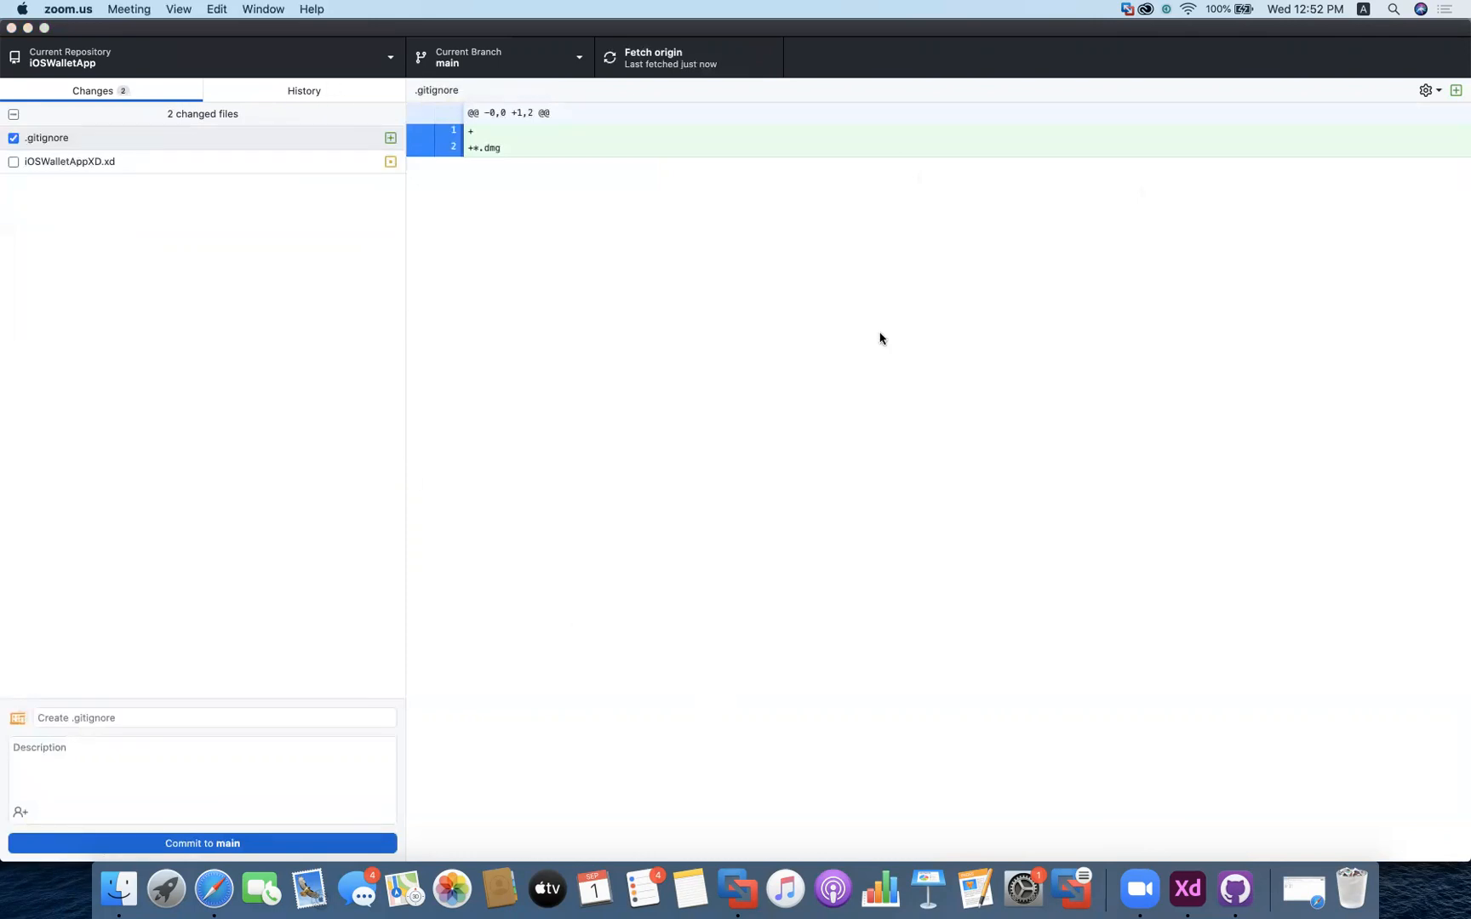
key("ctrl+Up")
left_click(1087, 361)
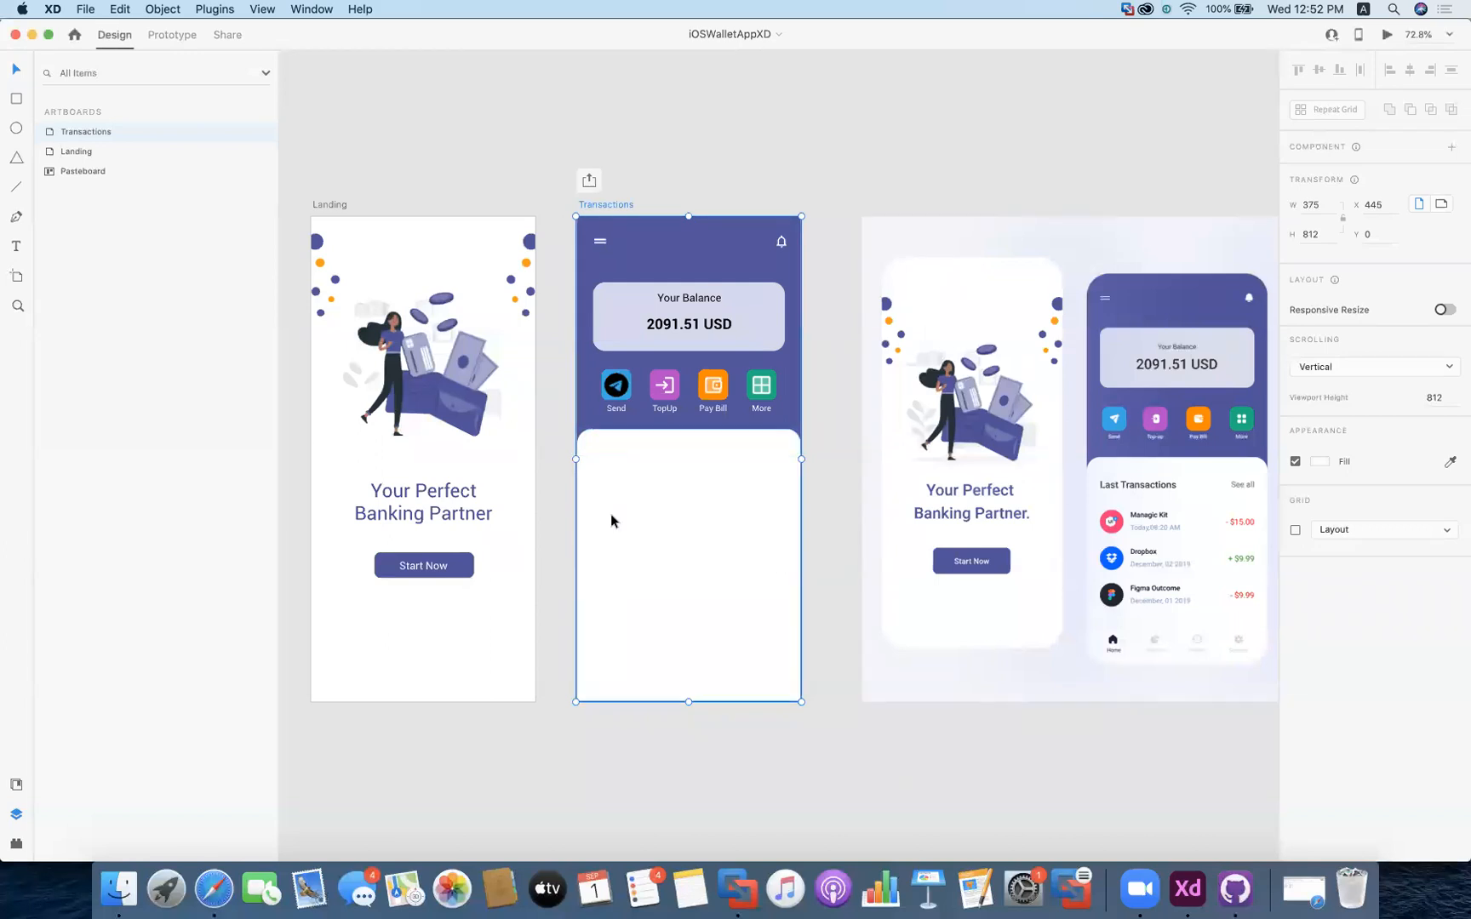
scroll(1162, 533, "right", 5)
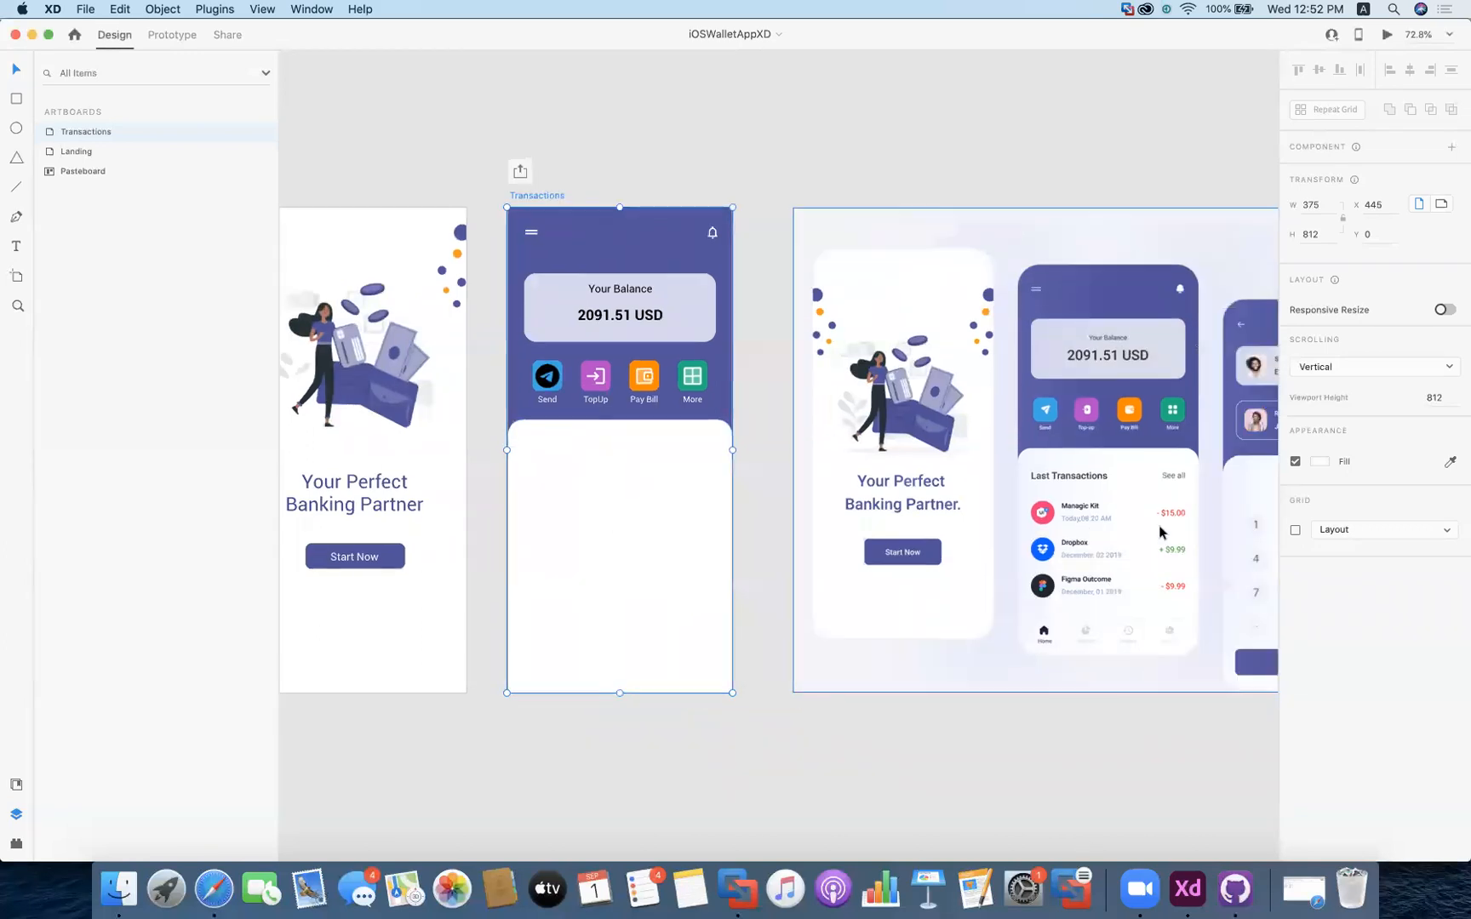
scroll(1161, 532, "down", 3)
scroll(1160, 532, "left", 2)
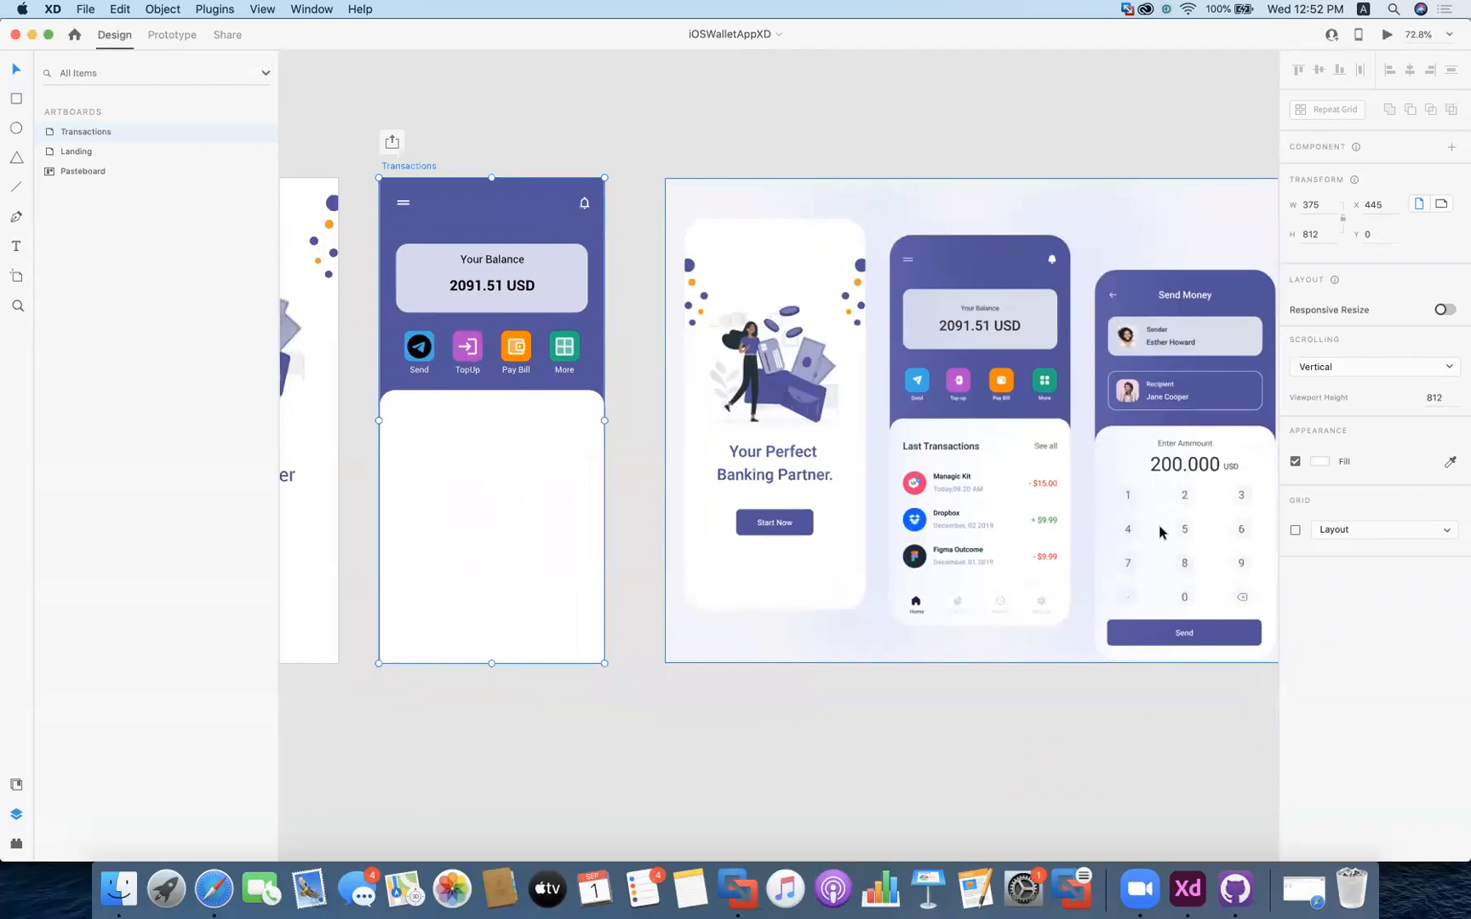